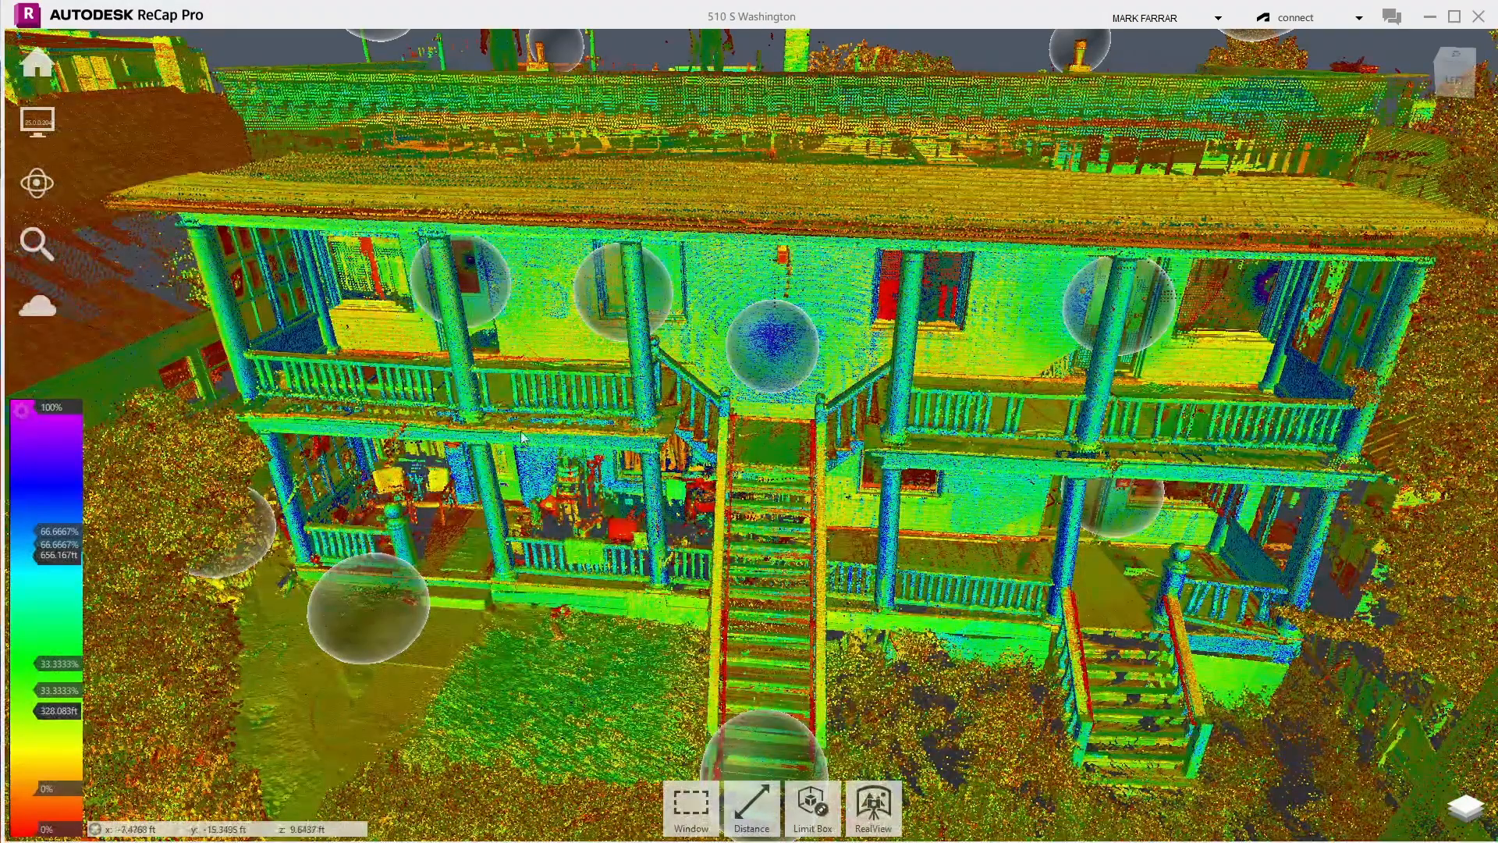
- Switch to orbit navigation and orbit around the clipped North Wall House scan
mouse_move(40, 173)
left_click(219, 192)
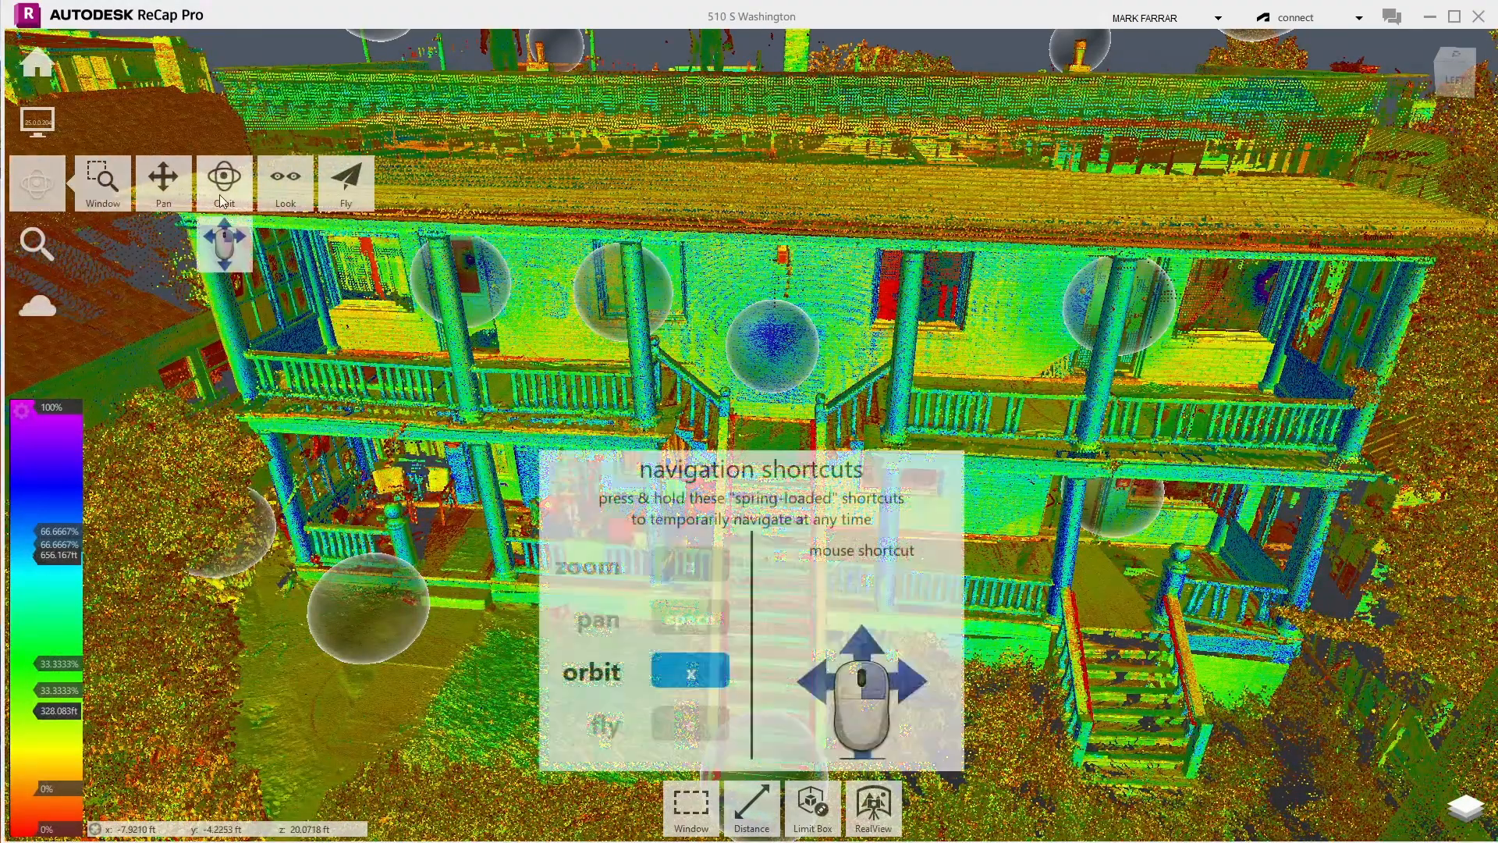
left_click_drag(401, 348, 482, 336)
scroll(492, 419, "up", 5)
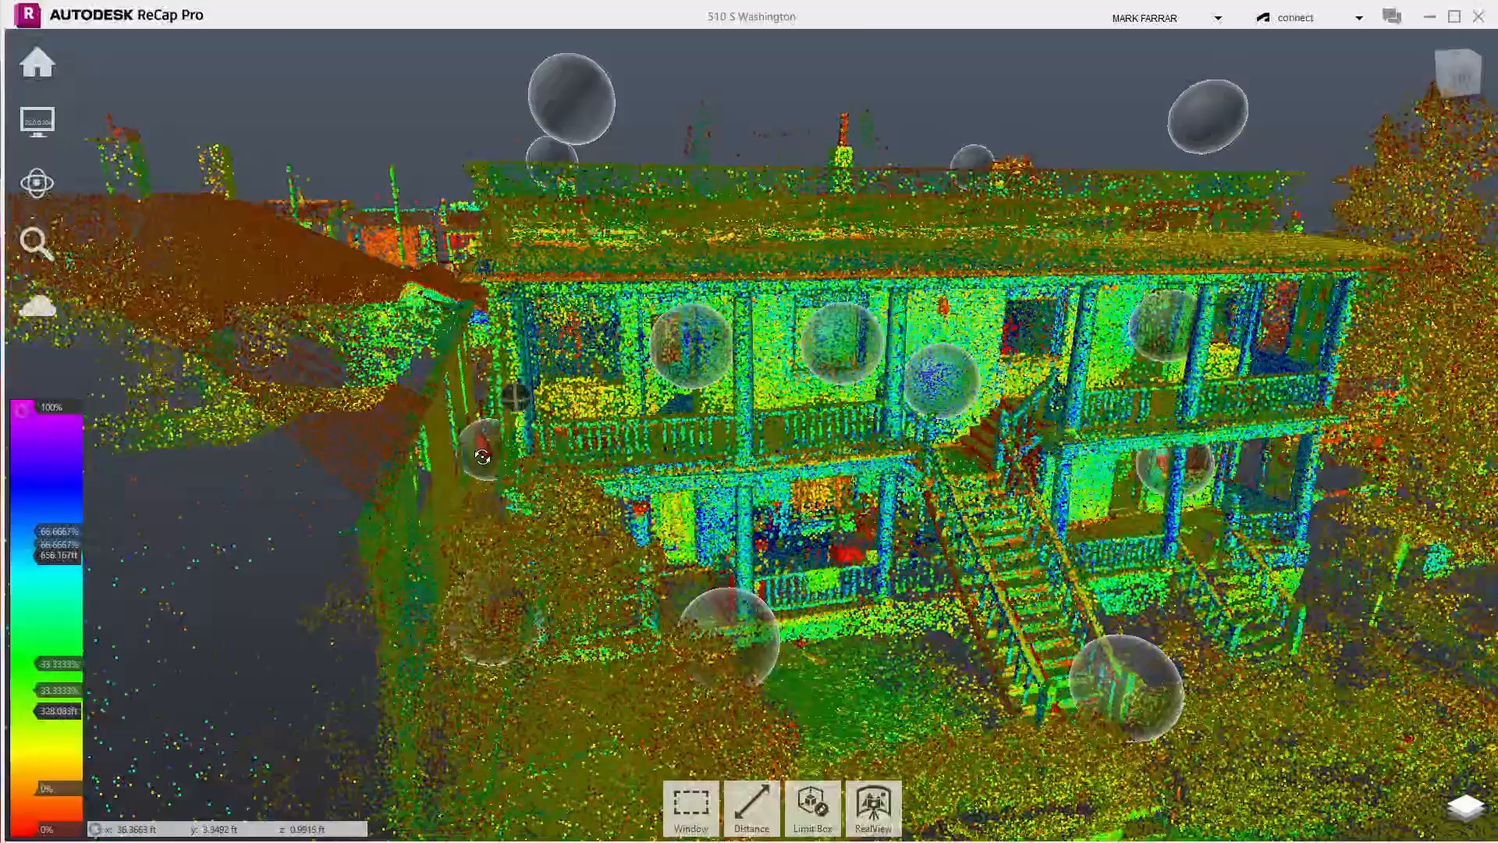
left_click_drag(482, 456, 519, 434)
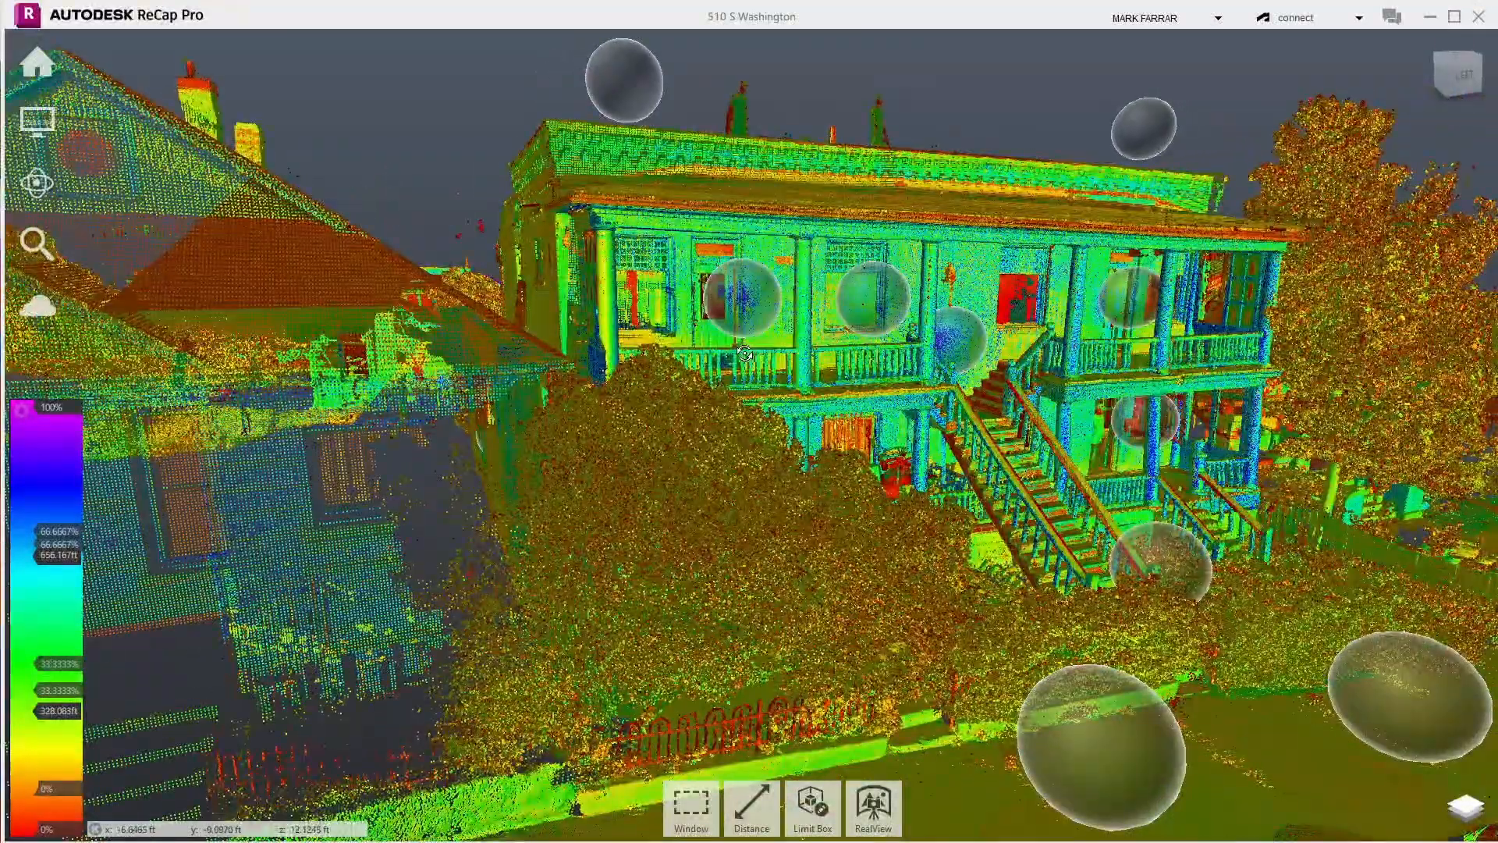
left_click_drag(744, 354, 571, 425)
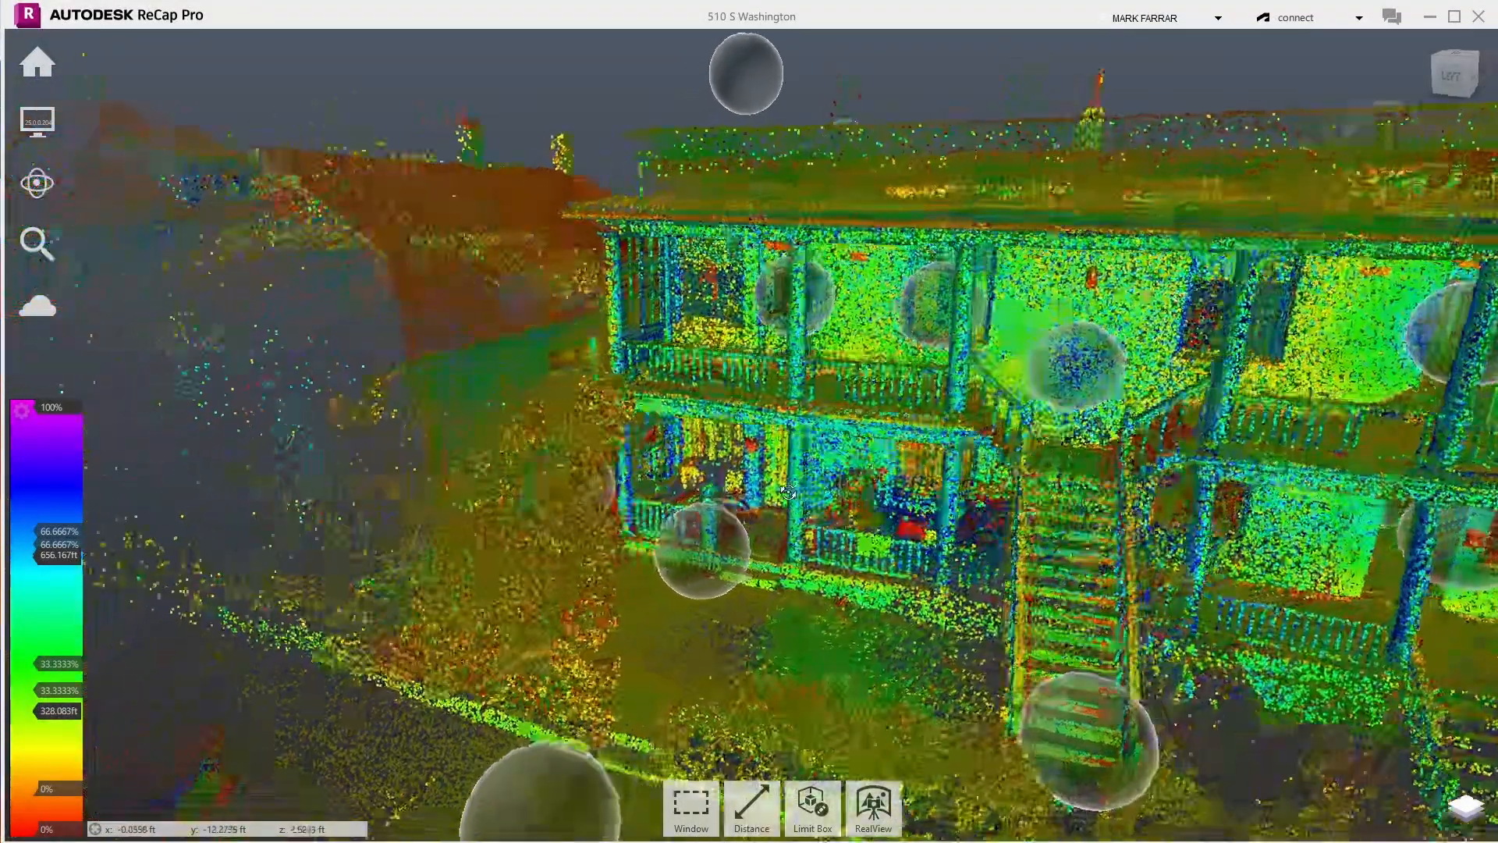
left_click_drag(788, 492, 739, 493)
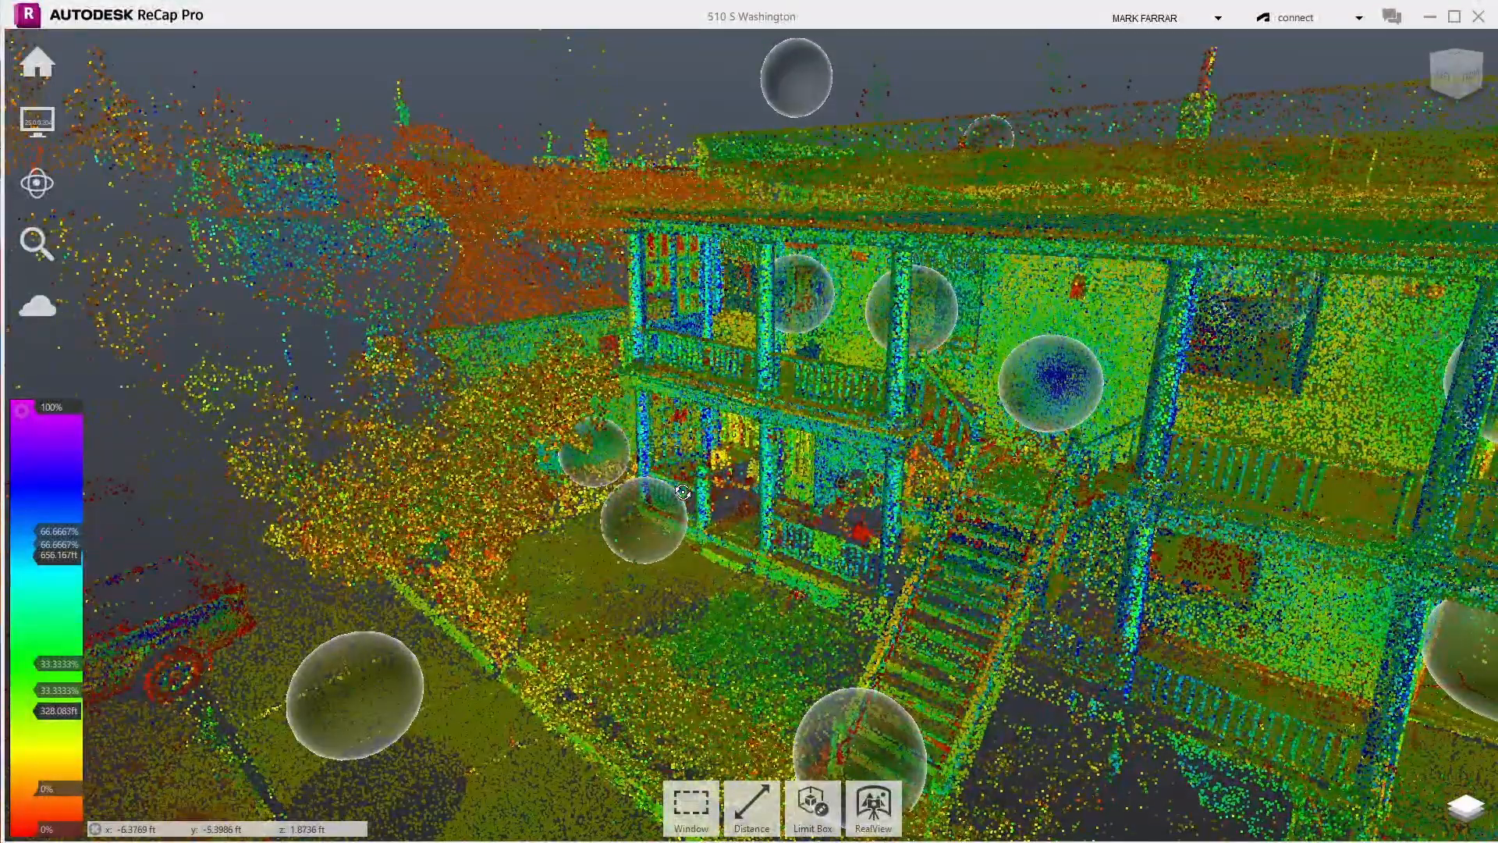
left_click_drag(682, 490, 680, 490)
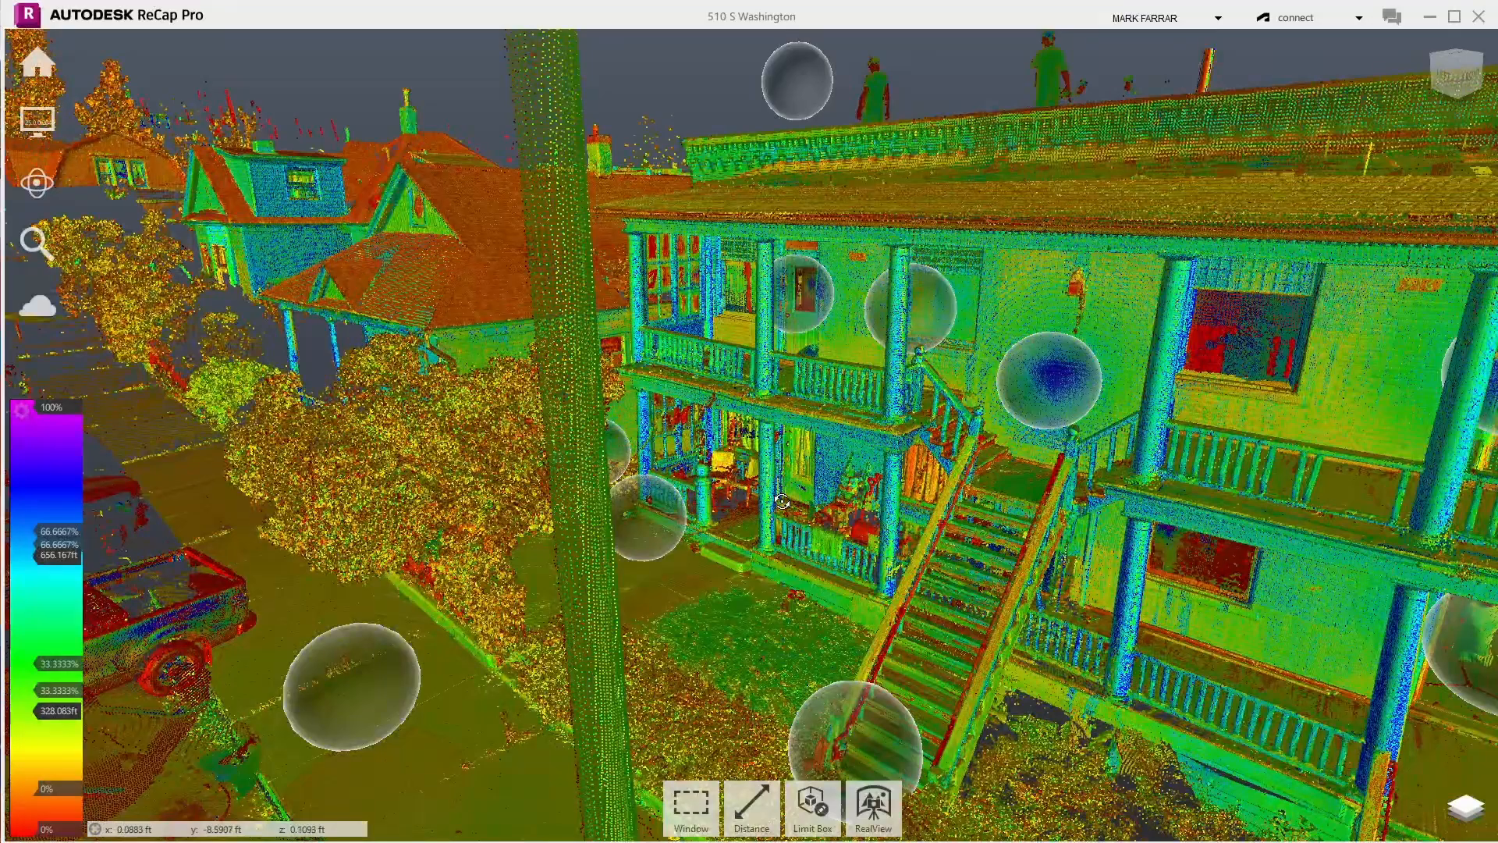
left_click_drag(792, 500, 1234, 283)
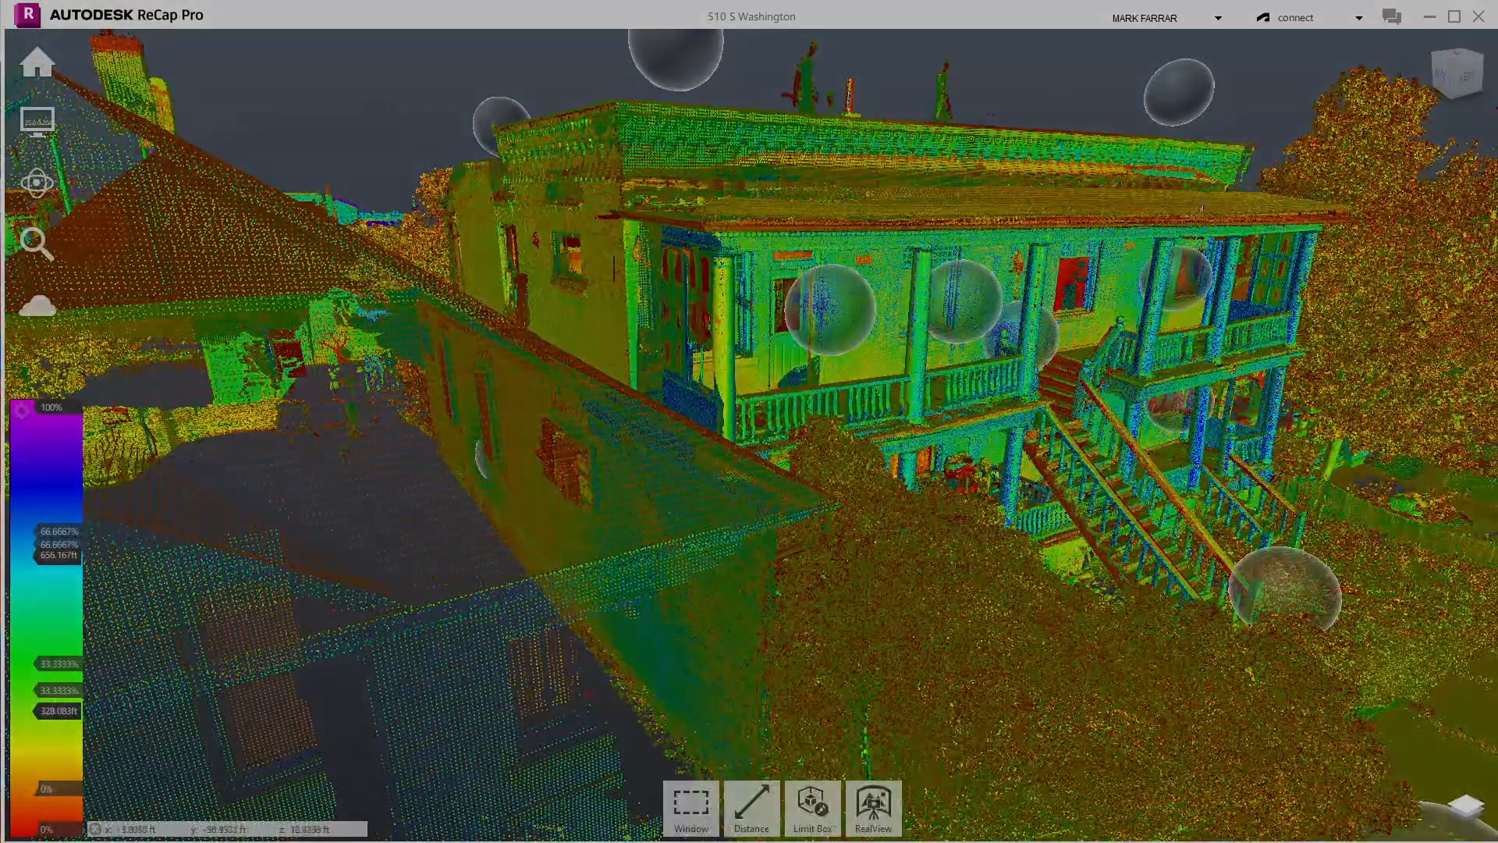
left_click_drag(997, 396, 670, 363)
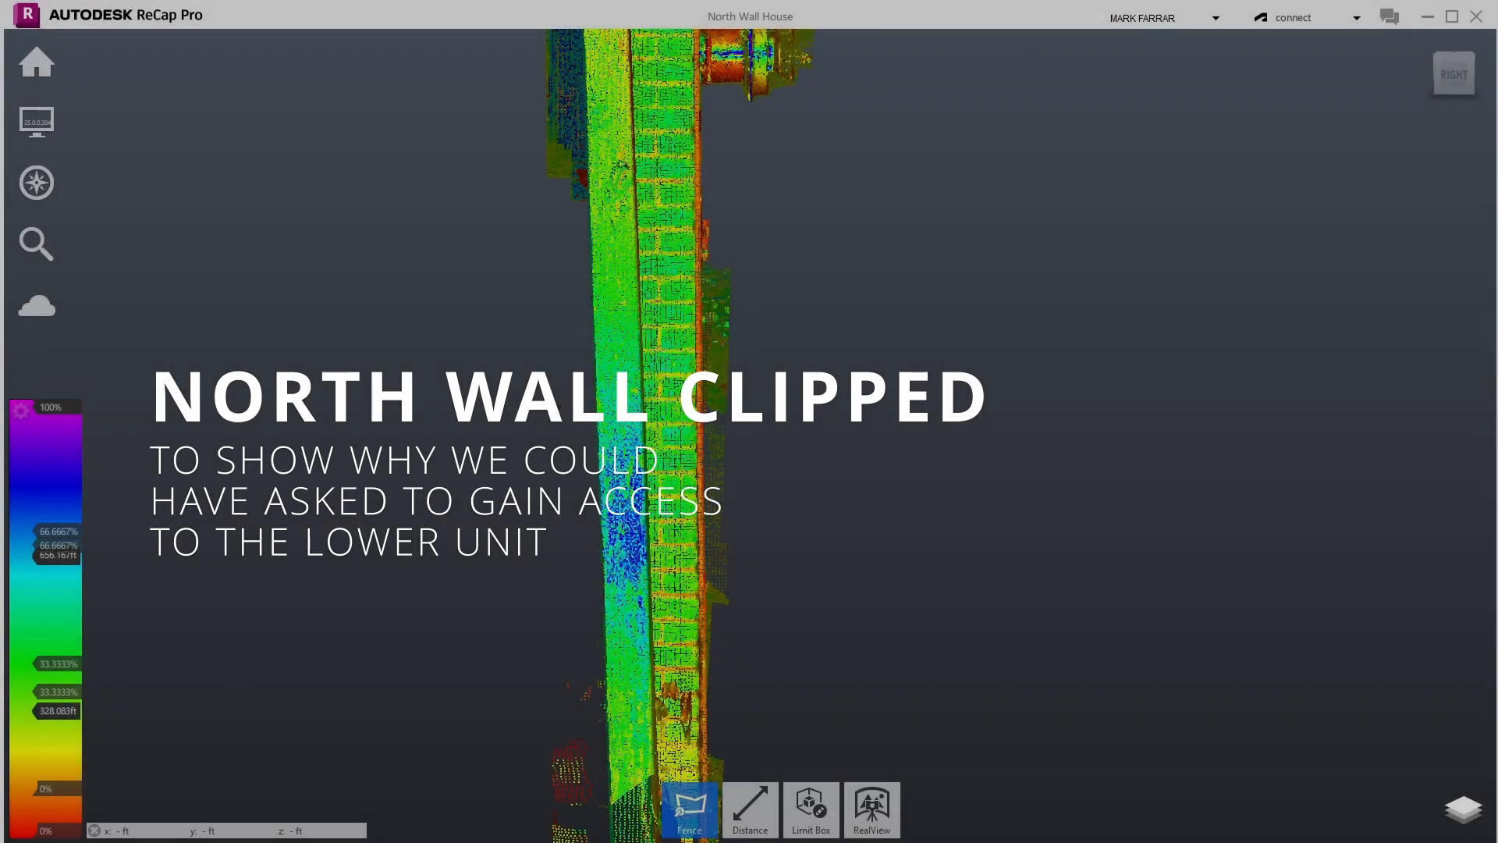
- Zoom in on the upper north wall to show the brick face and its fitting
scroll(555, 310, "down", 5)
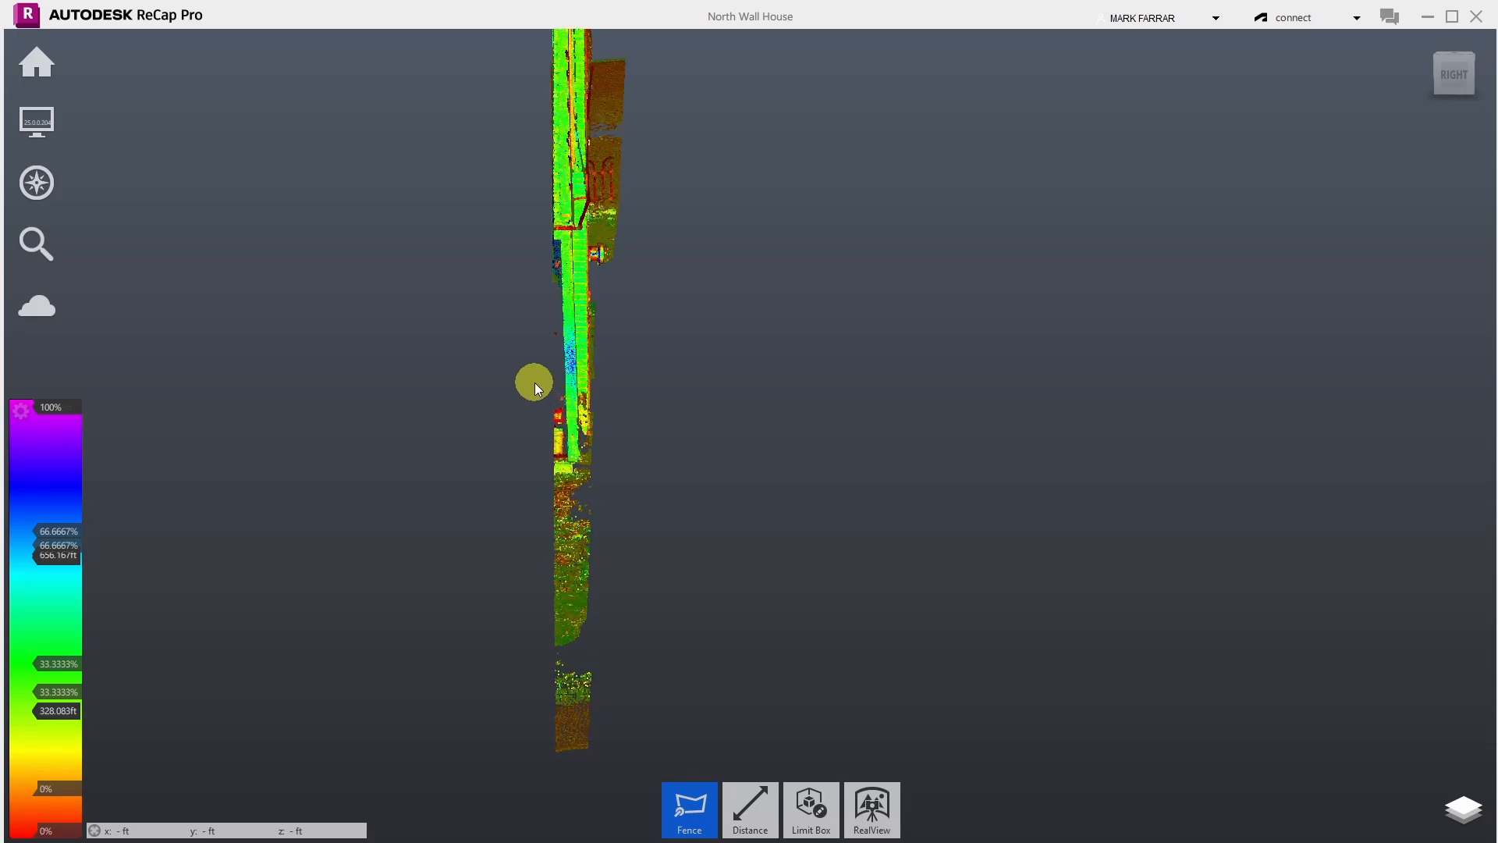
scroll(535, 382, "up", 3)
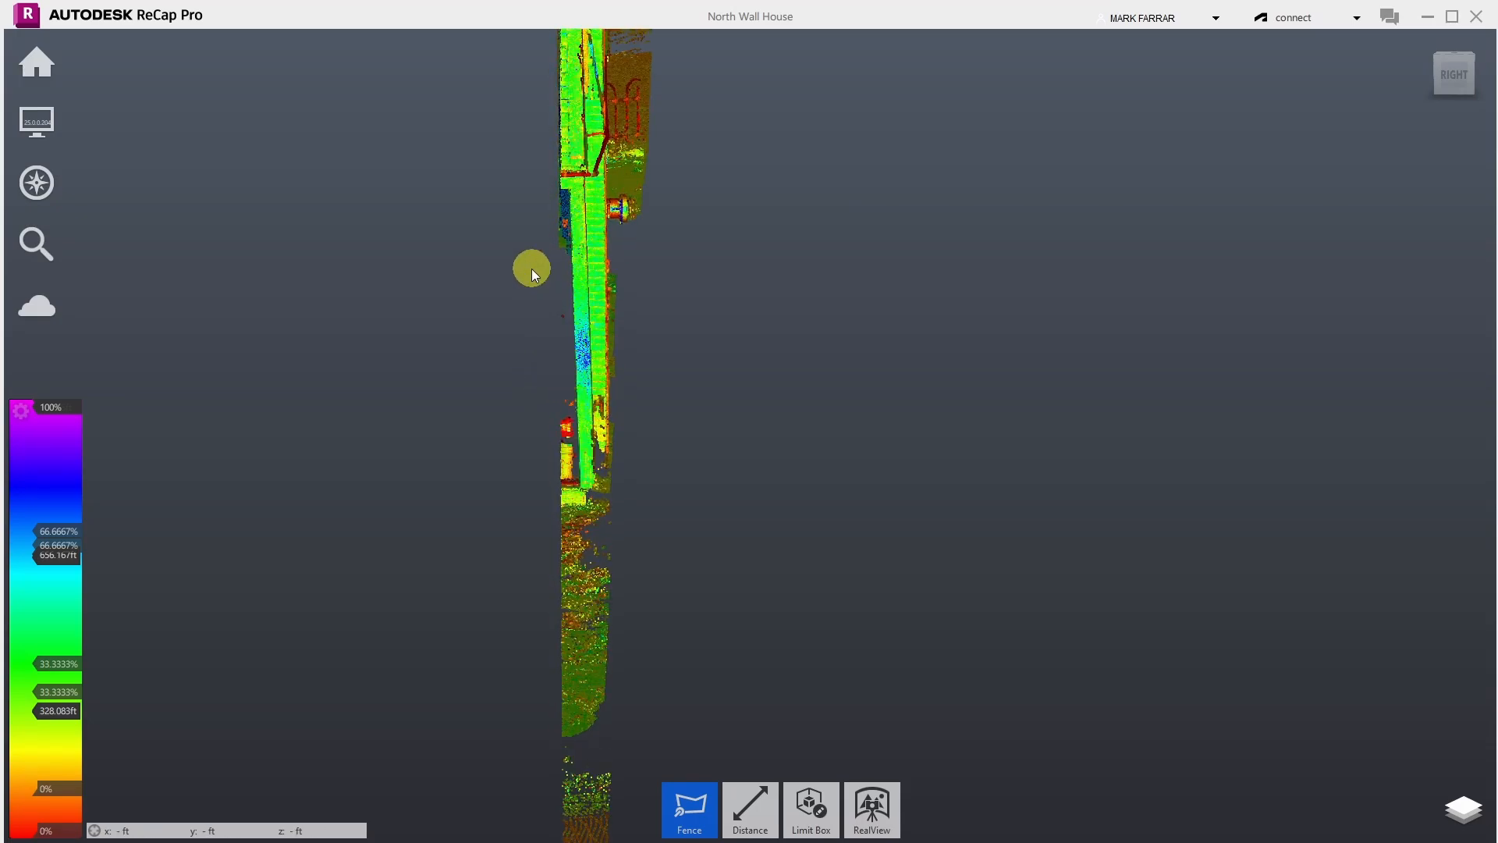
scroll(561, 161, "up", 4)
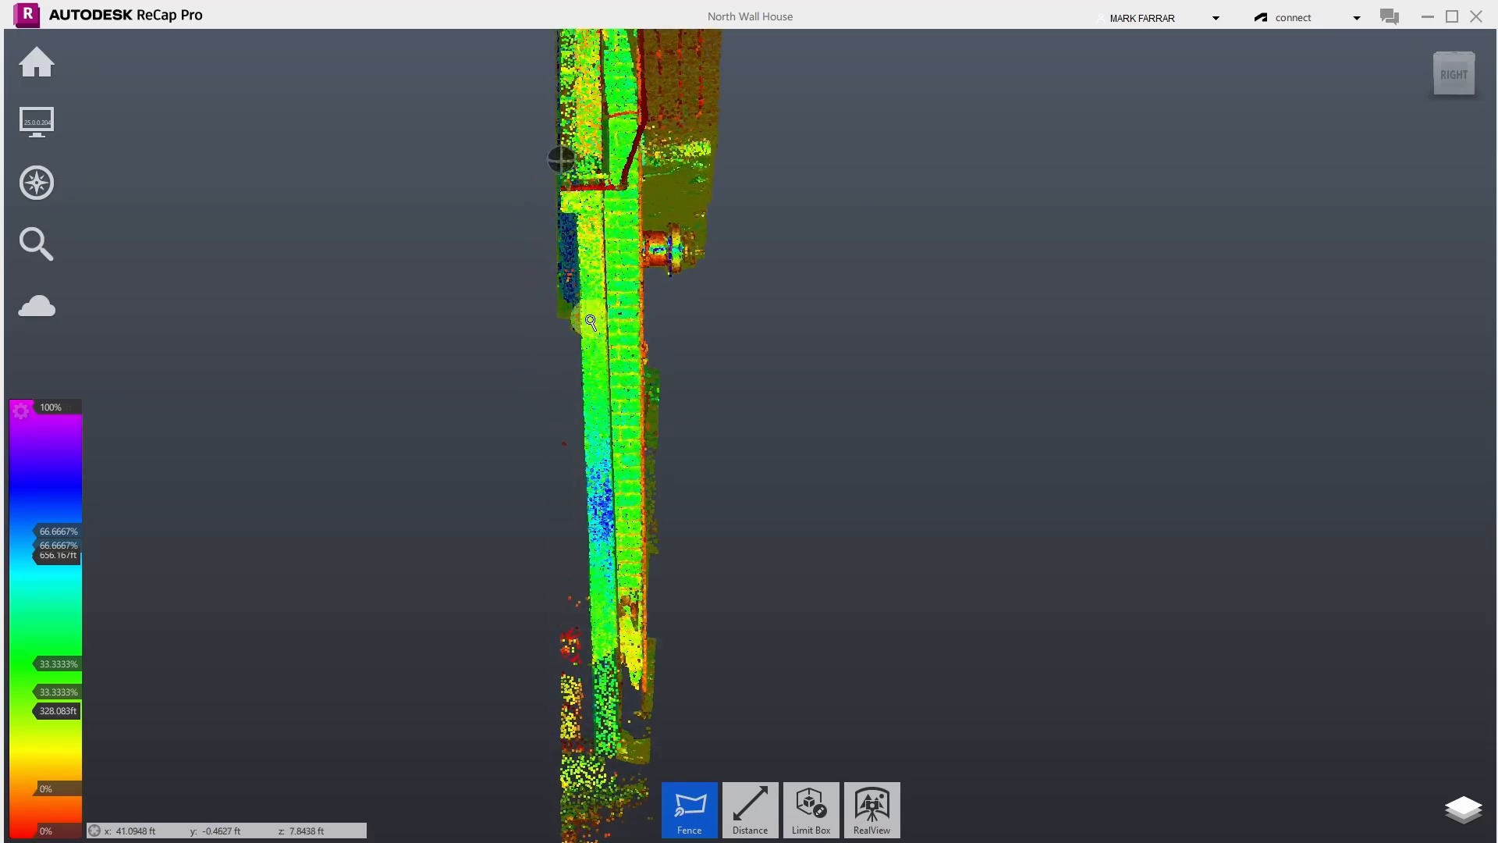
scroll(587, 233, "up", 3)
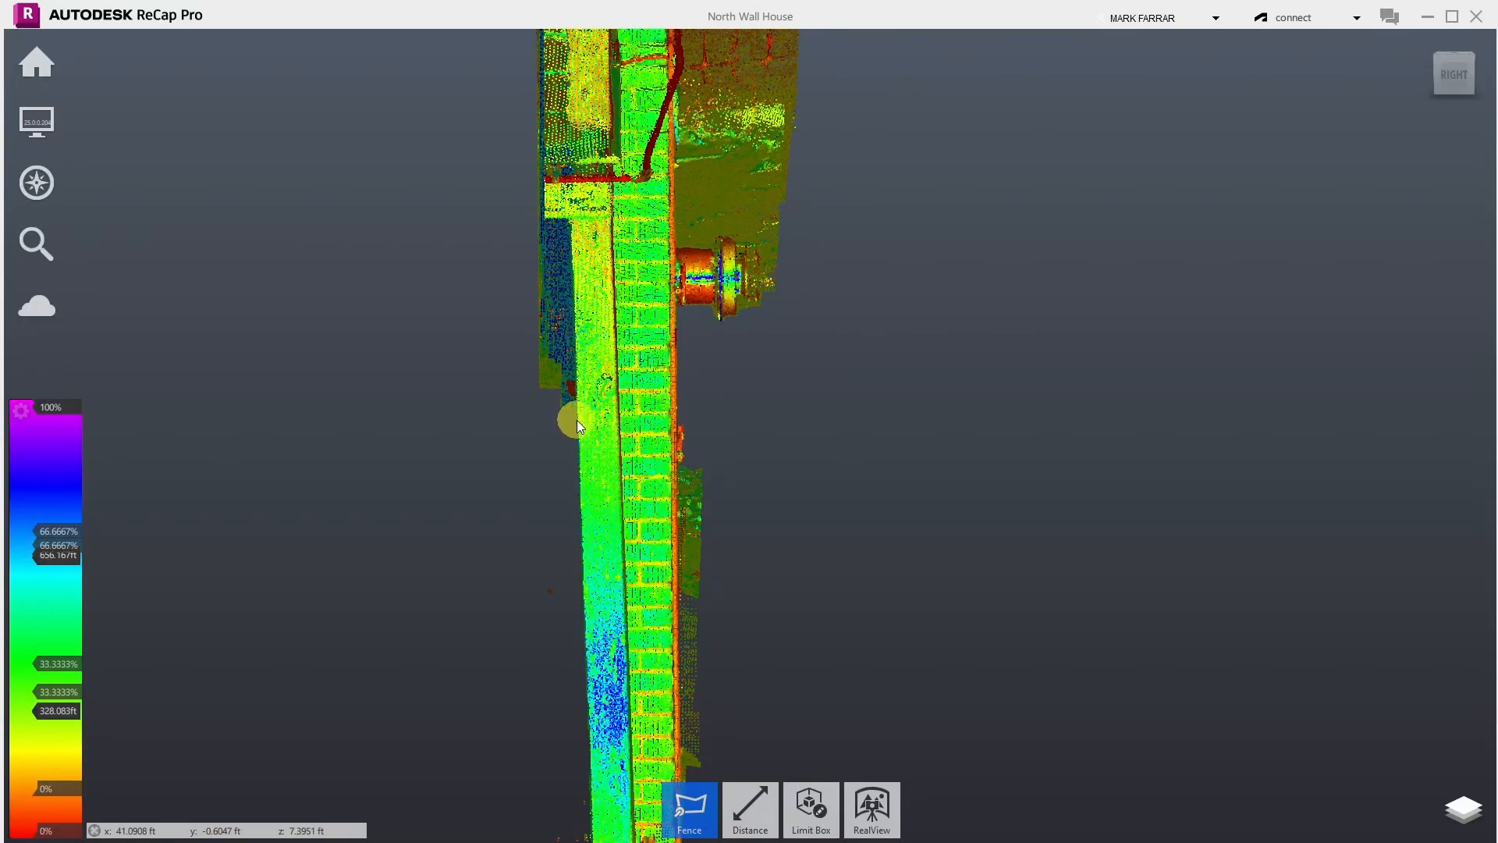
- Fence the stray points left of the north wall and delete them
left_click(568, 221)
left_click(498, 222)
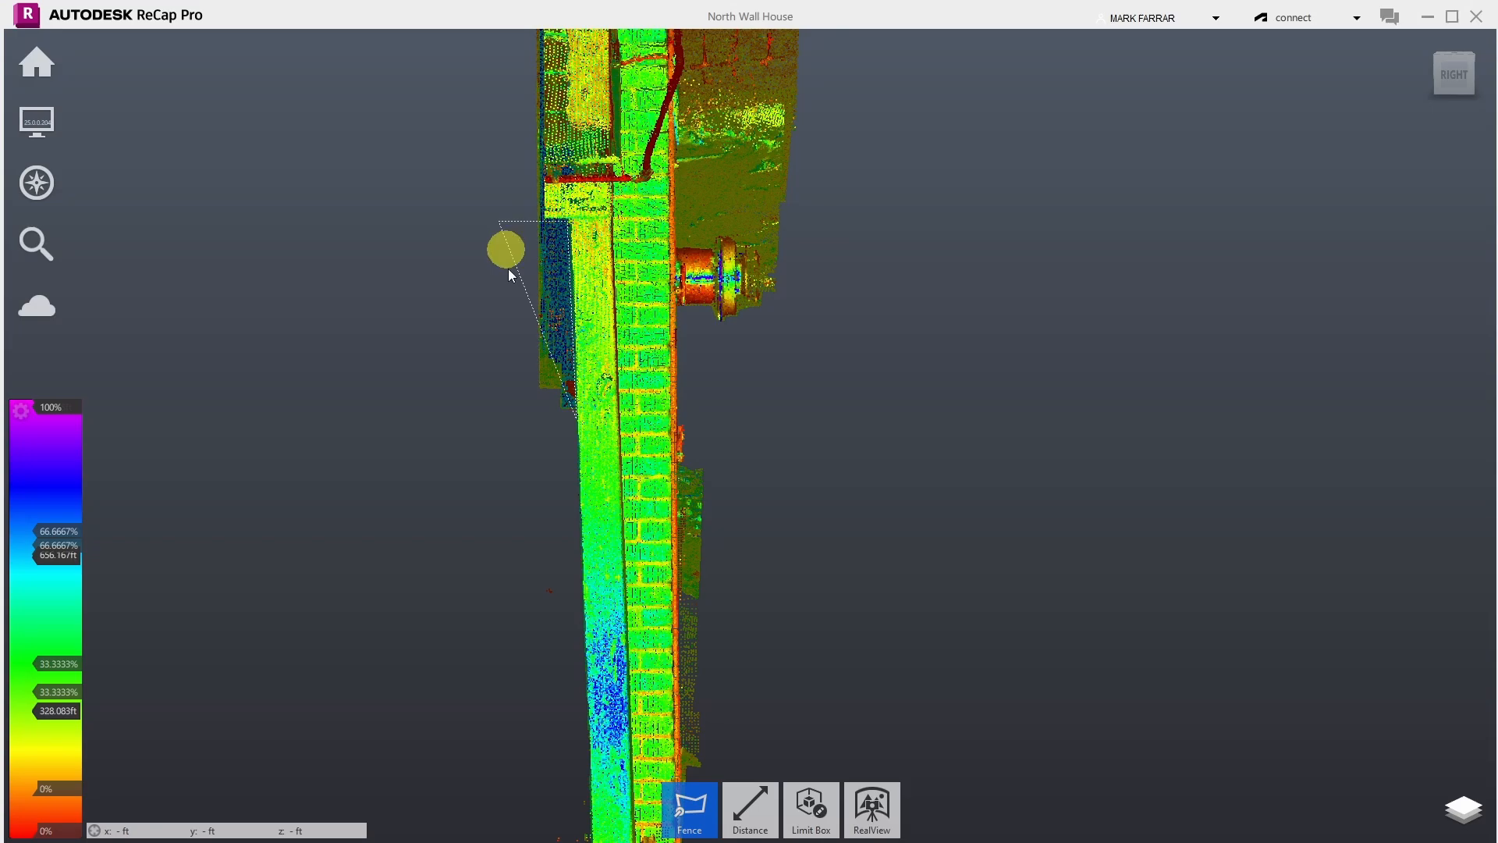
double_click(493, 460)
key("Delete")
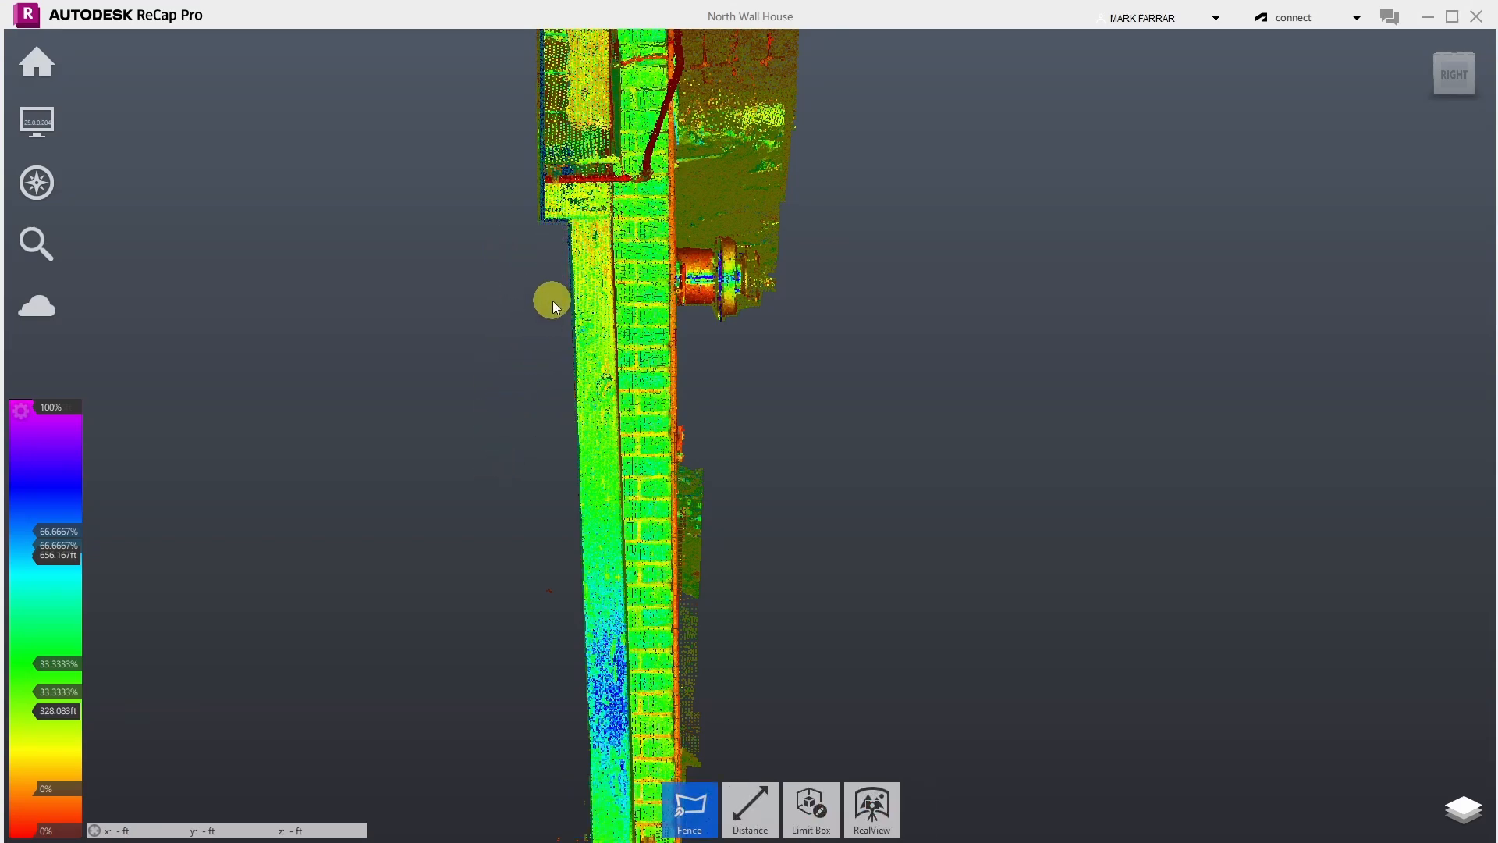
- Fence another patch beside the wall, then clear that selection without deleting
scroll(552, 299, "down", 2)
scroll(553, 301, "down", 2)
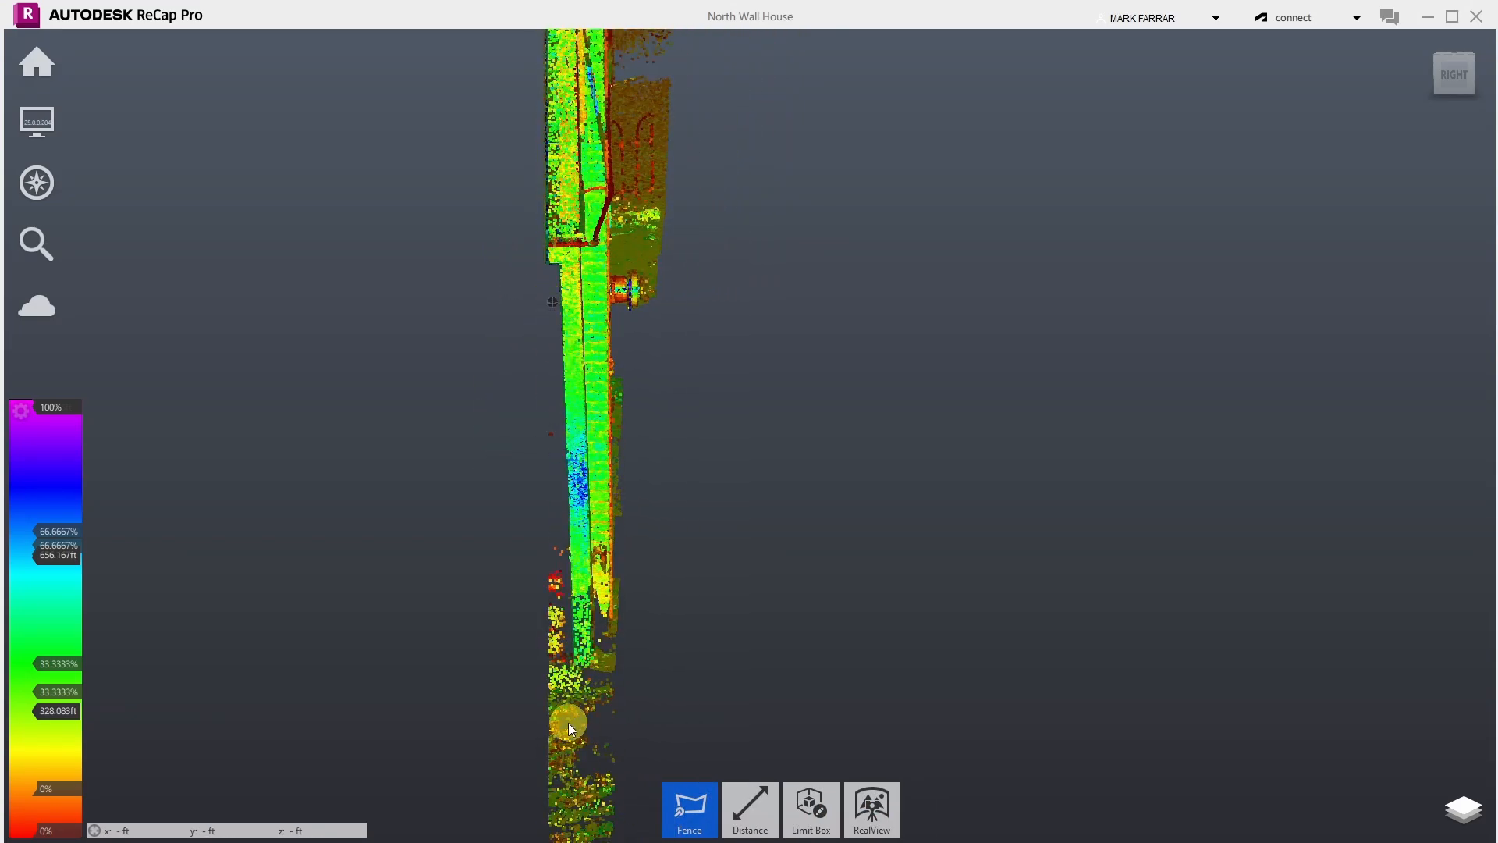
scroll(566, 733, "up", 2)
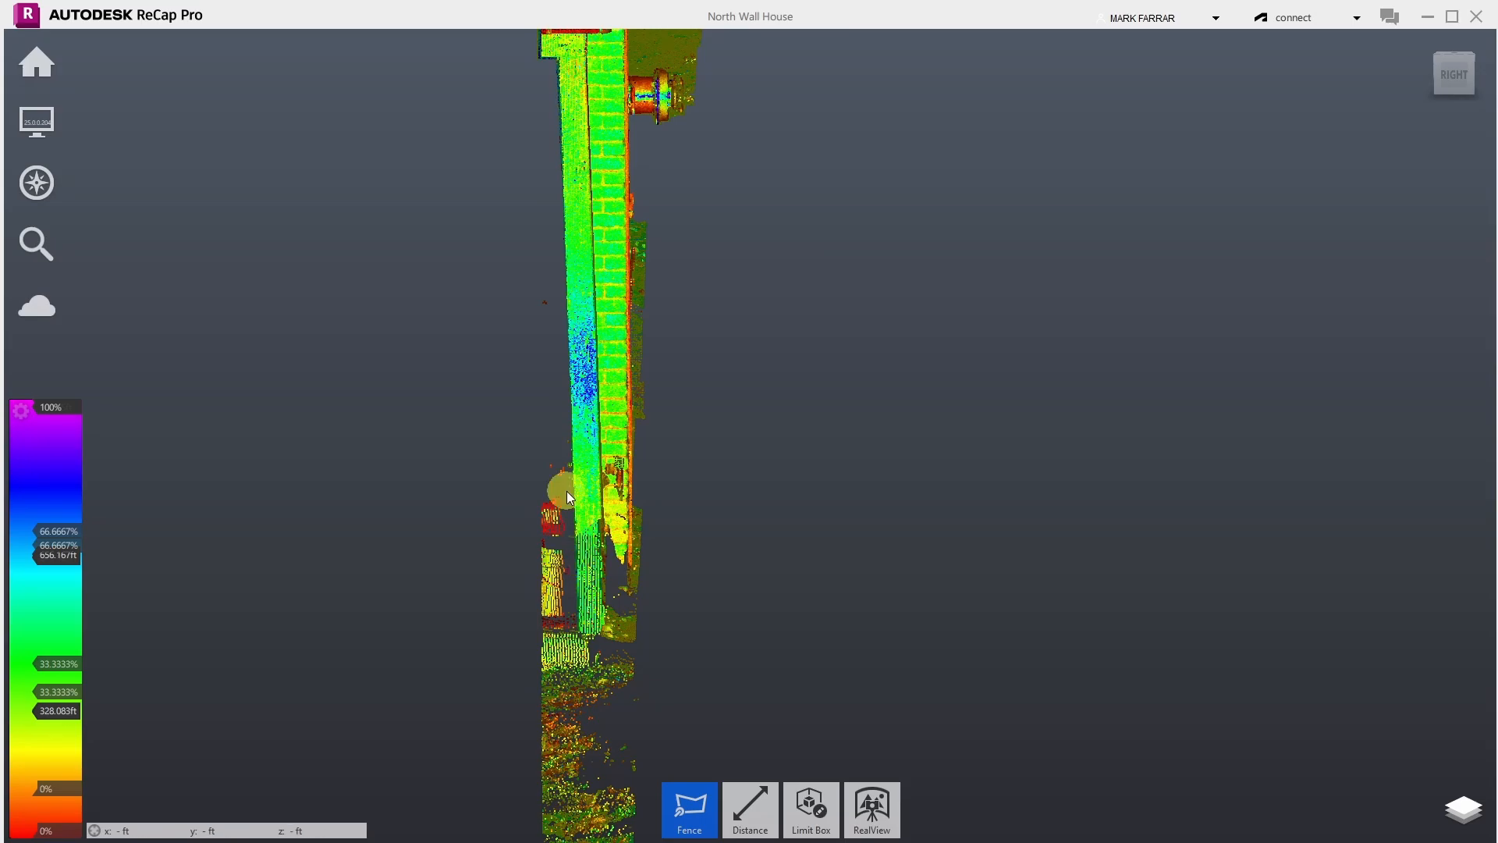
scroll(569, 452, "up", 2)
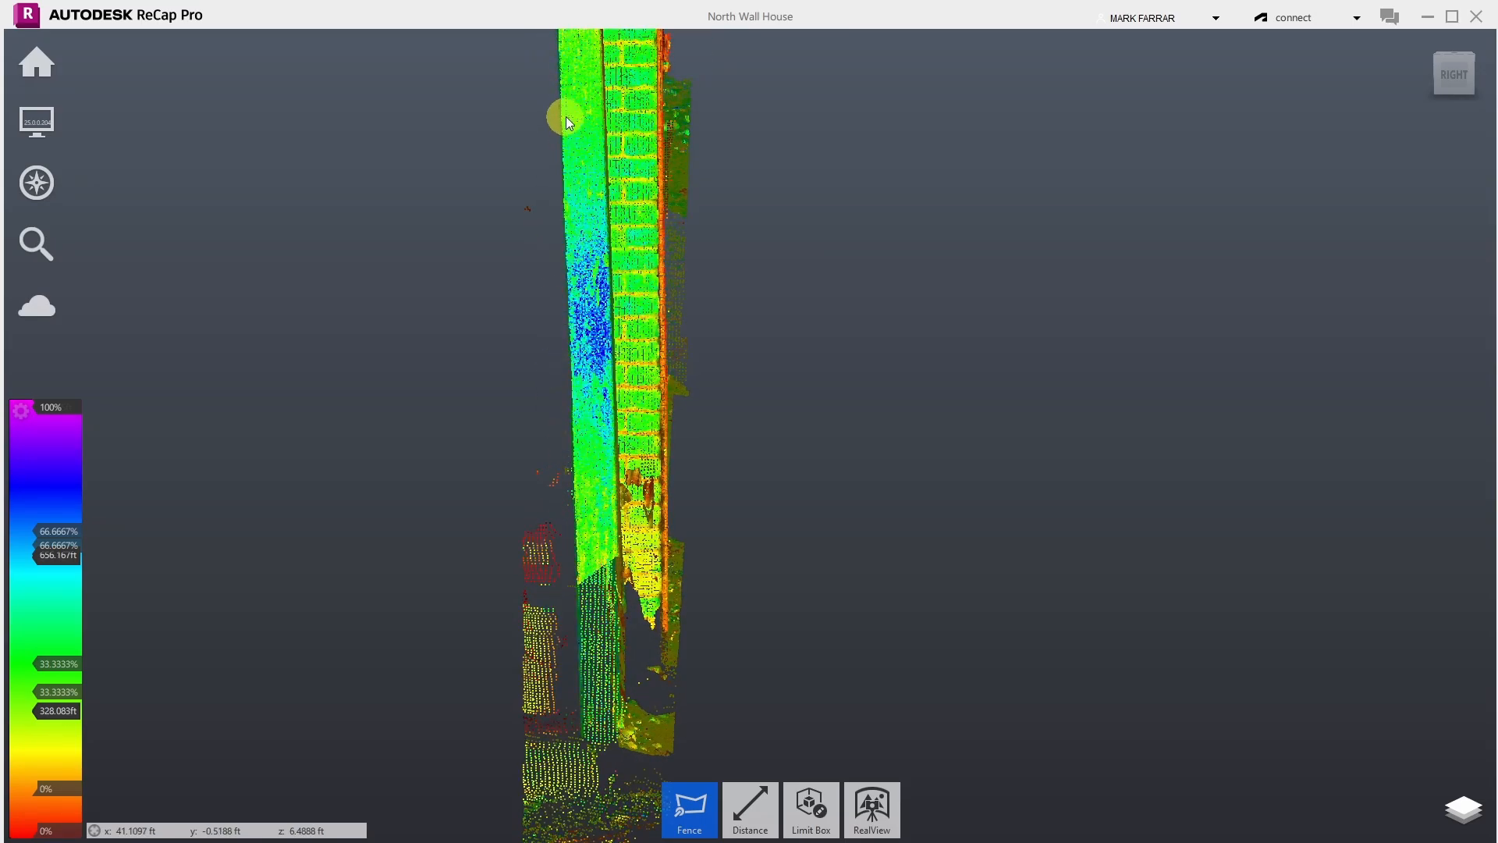
left_click(558, 92)
left_click(563, 212)
left_click(503, 282)
double_click(471, 120)
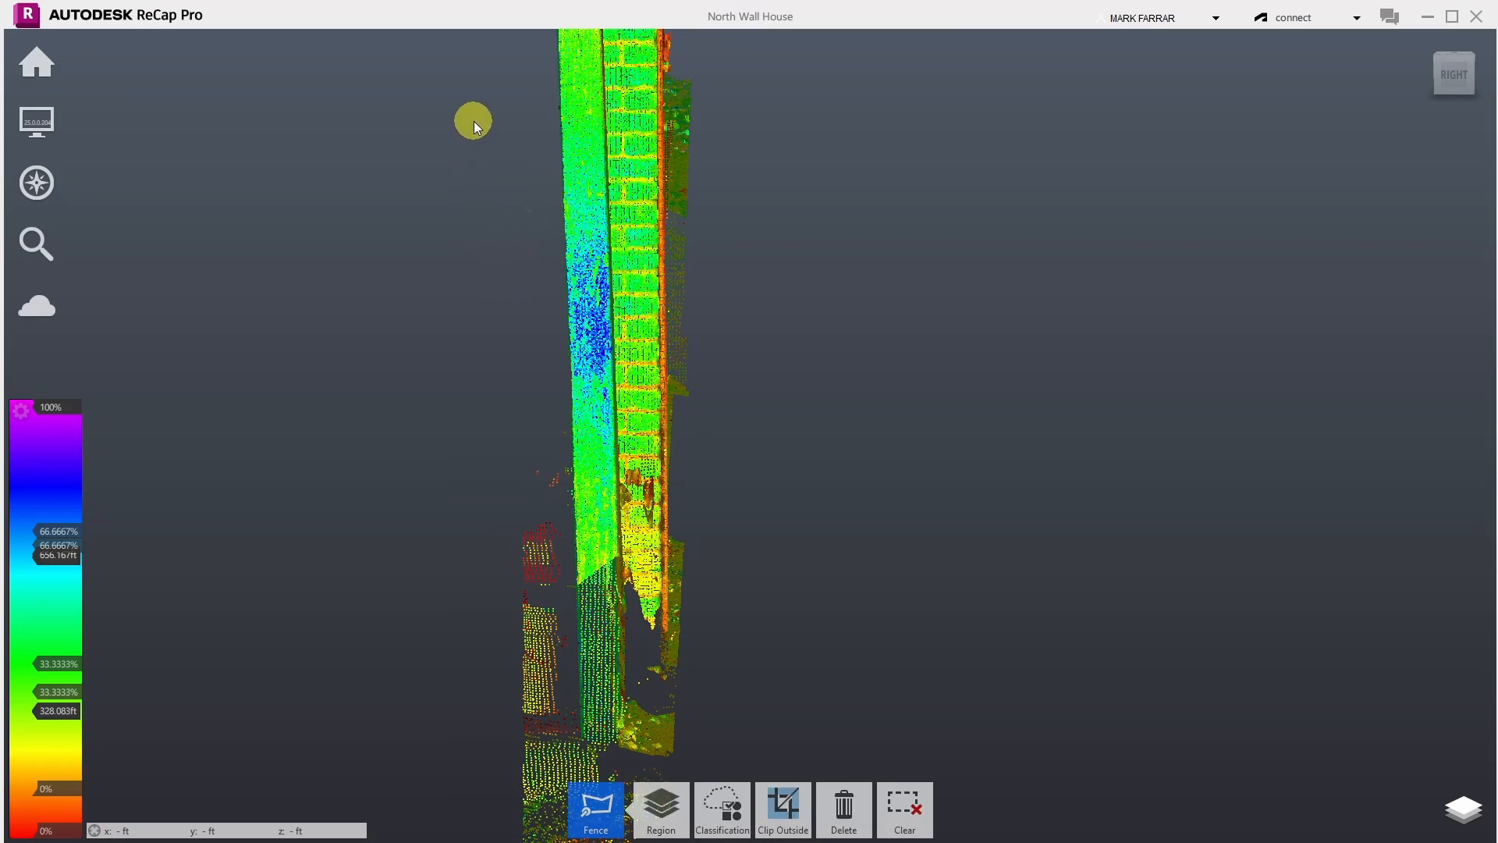
key("Escape")
- Fence the stray strip left of the lower wall and delete it
scroll(474, 120, "down", 3)
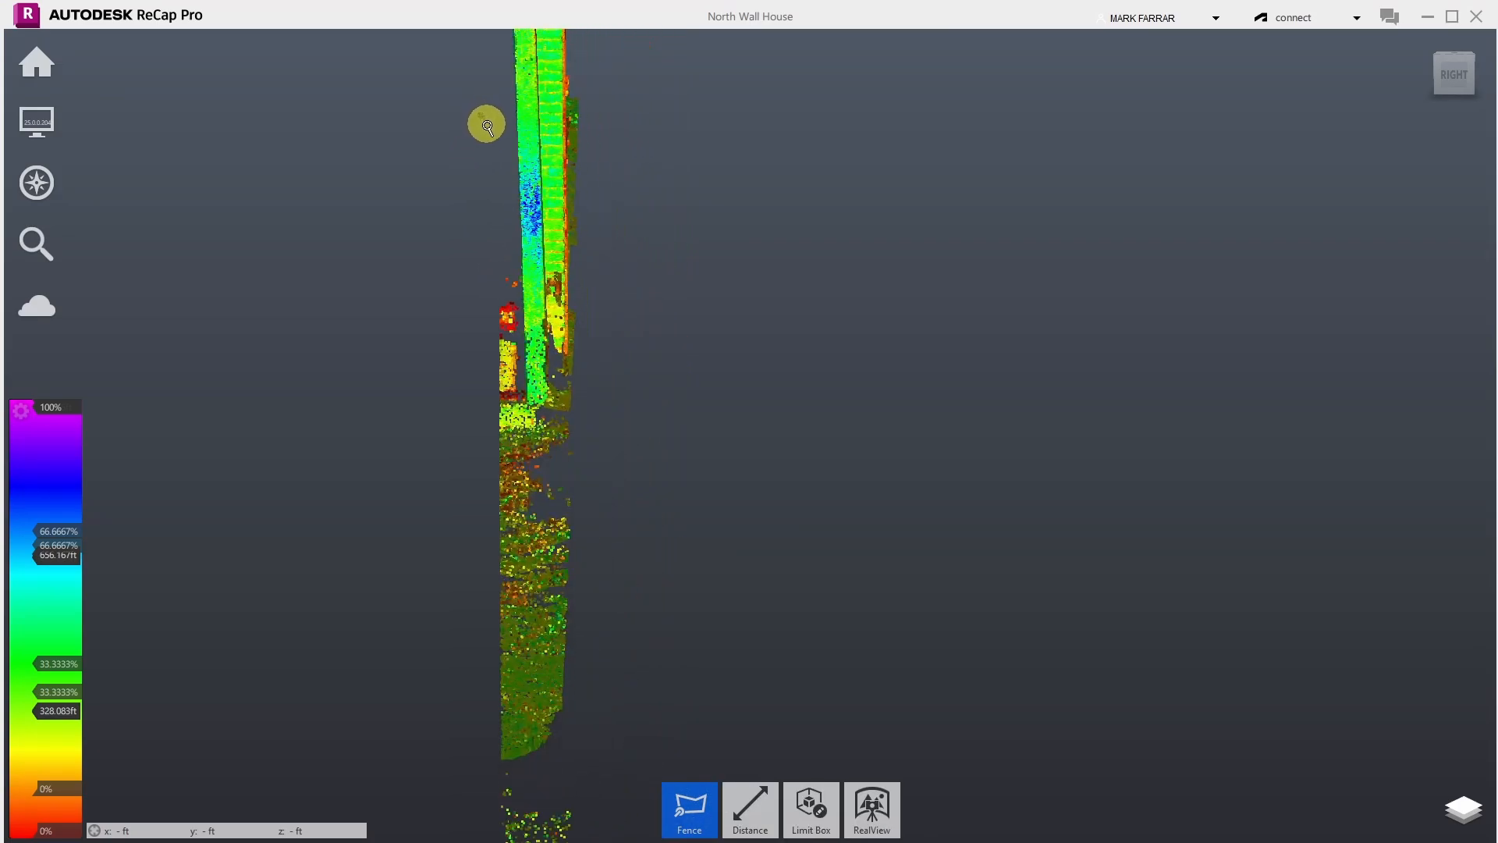
scroll(523, 175, "up", 3)
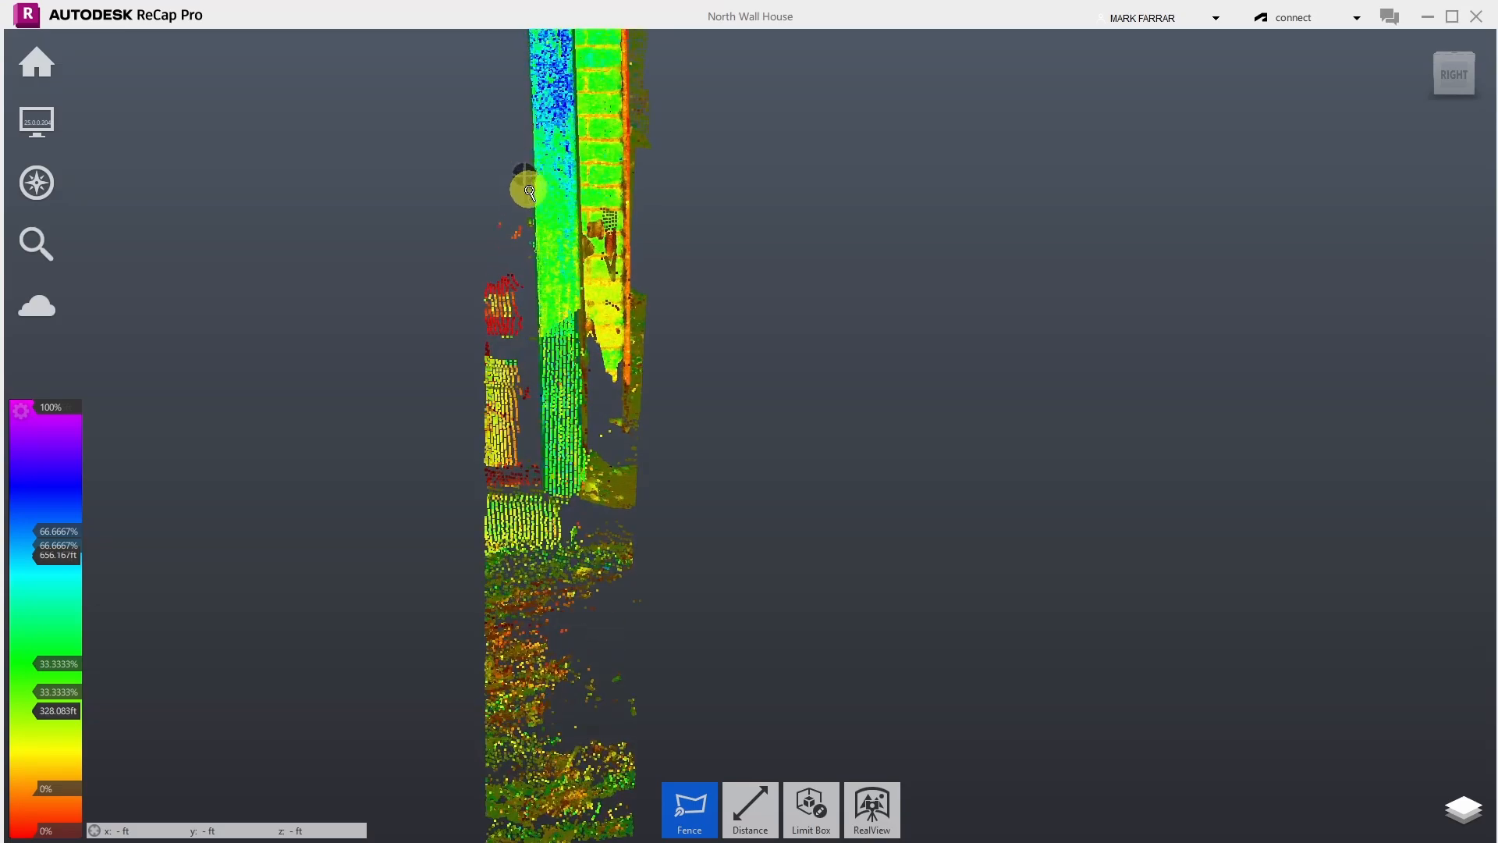
left_click(531, 190)
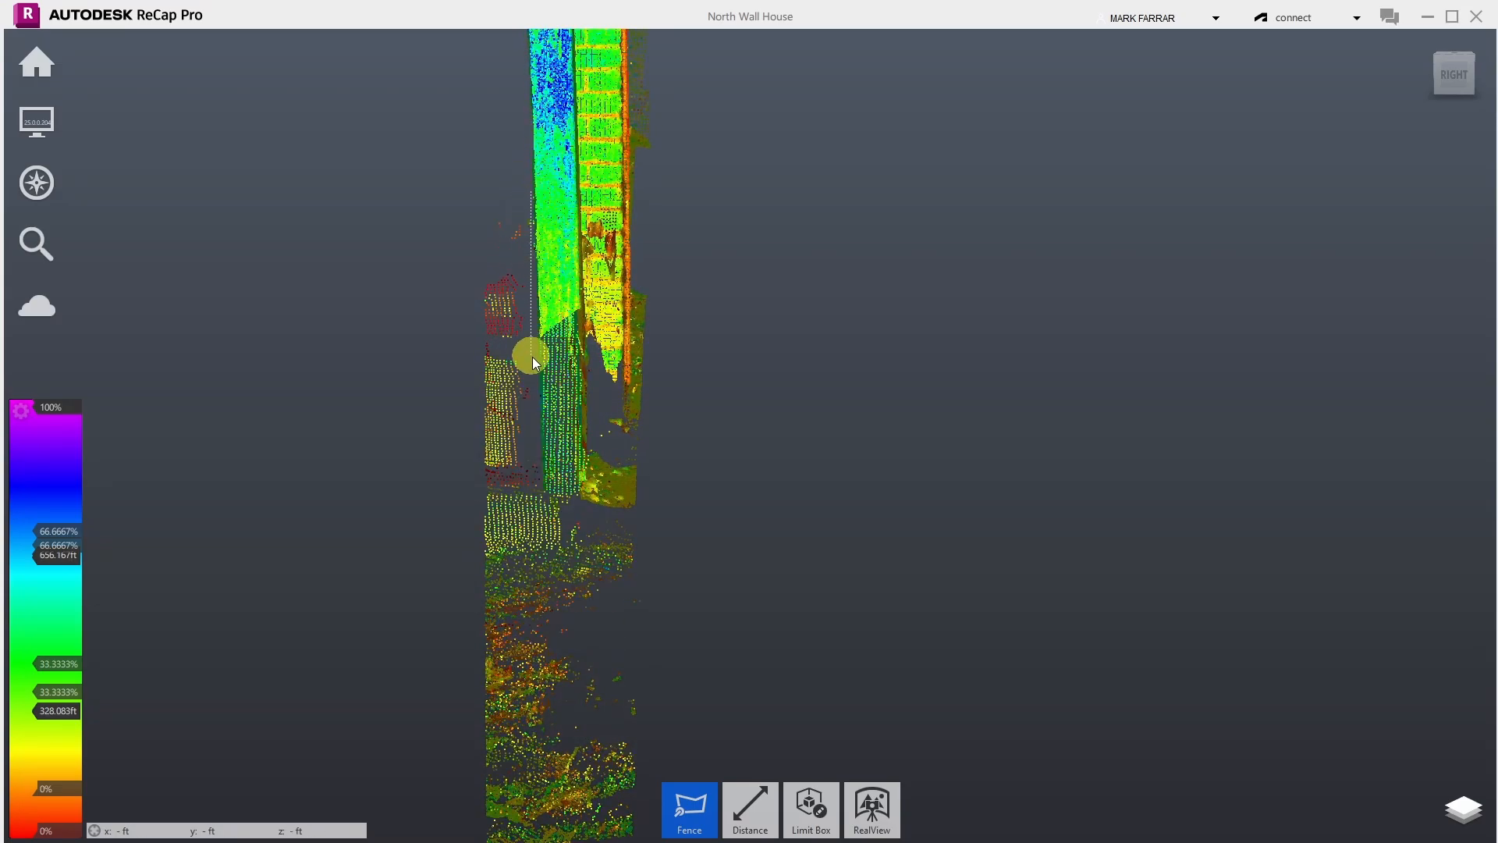
left_click(545, 484)
left_click(462, 493)
double_click(449, 131)
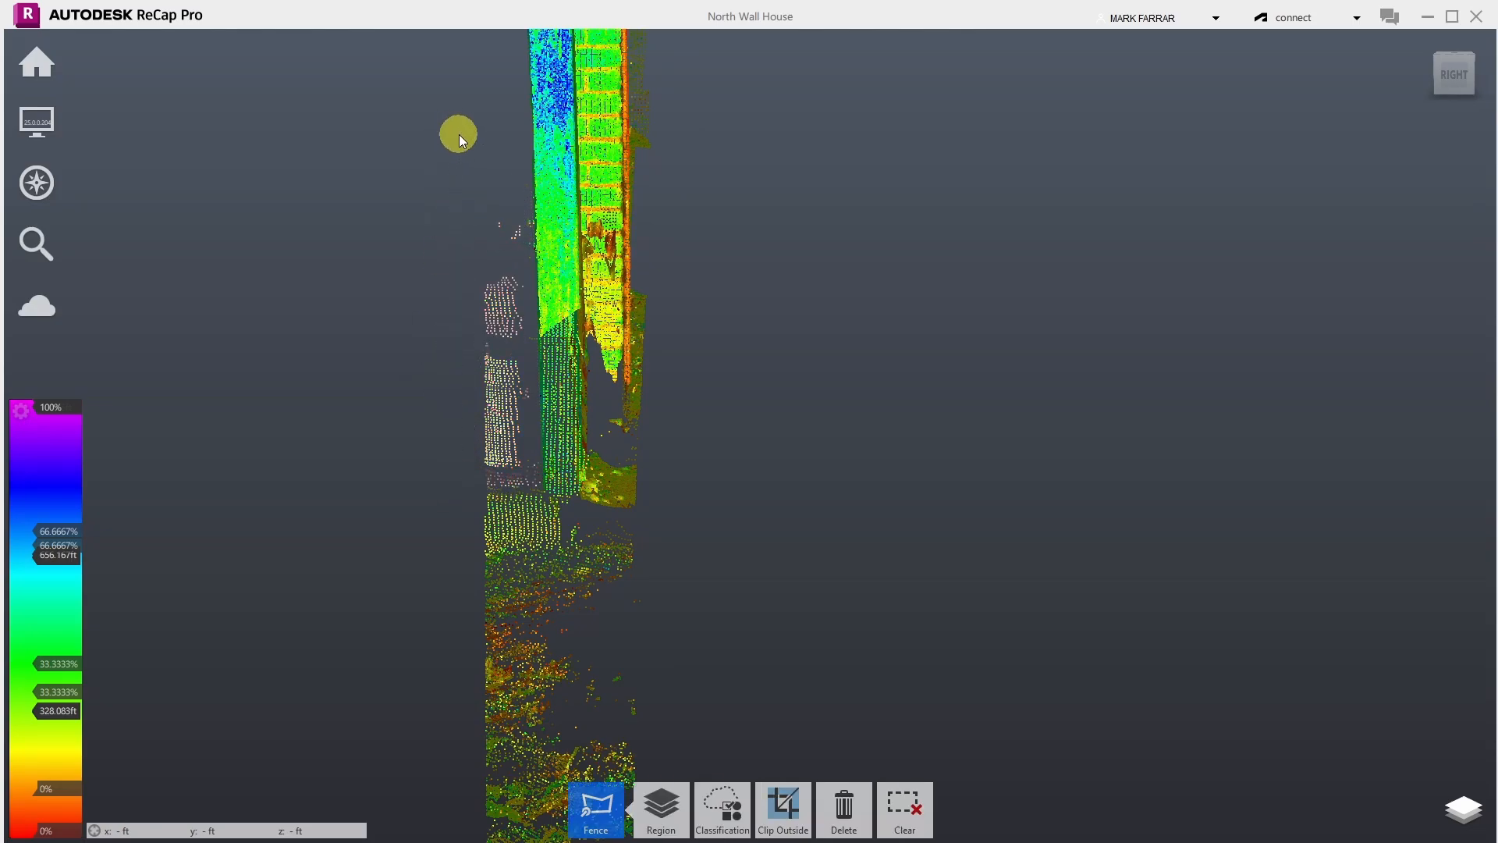
key("Delete")
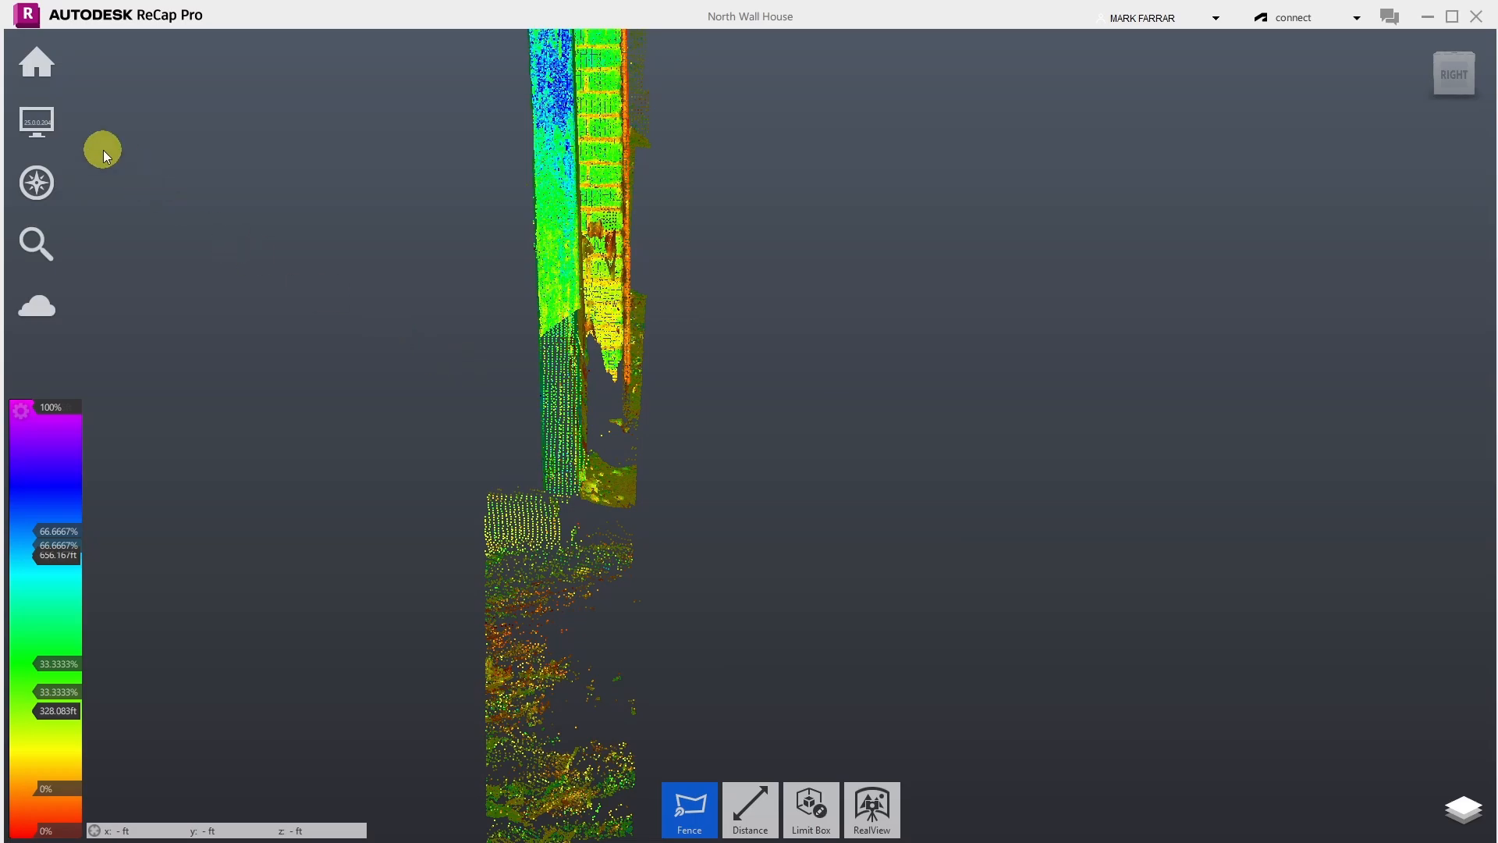
mouse_move(37, 184)
left_click(250, 184)
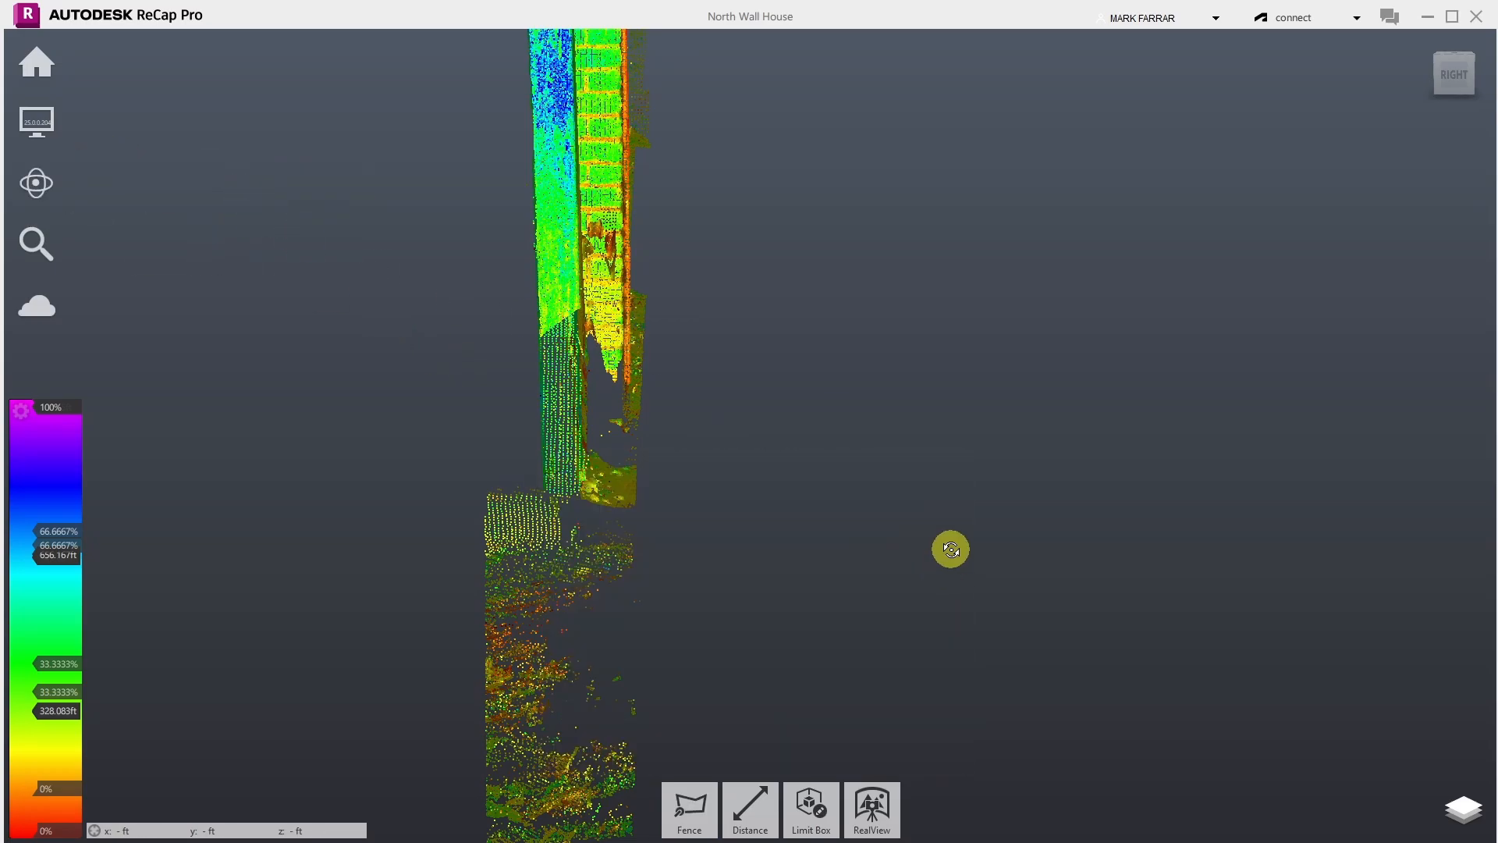
left_click_drag(774, 567, 788, 568)
left_click_drag(732, 295, 850, 245)
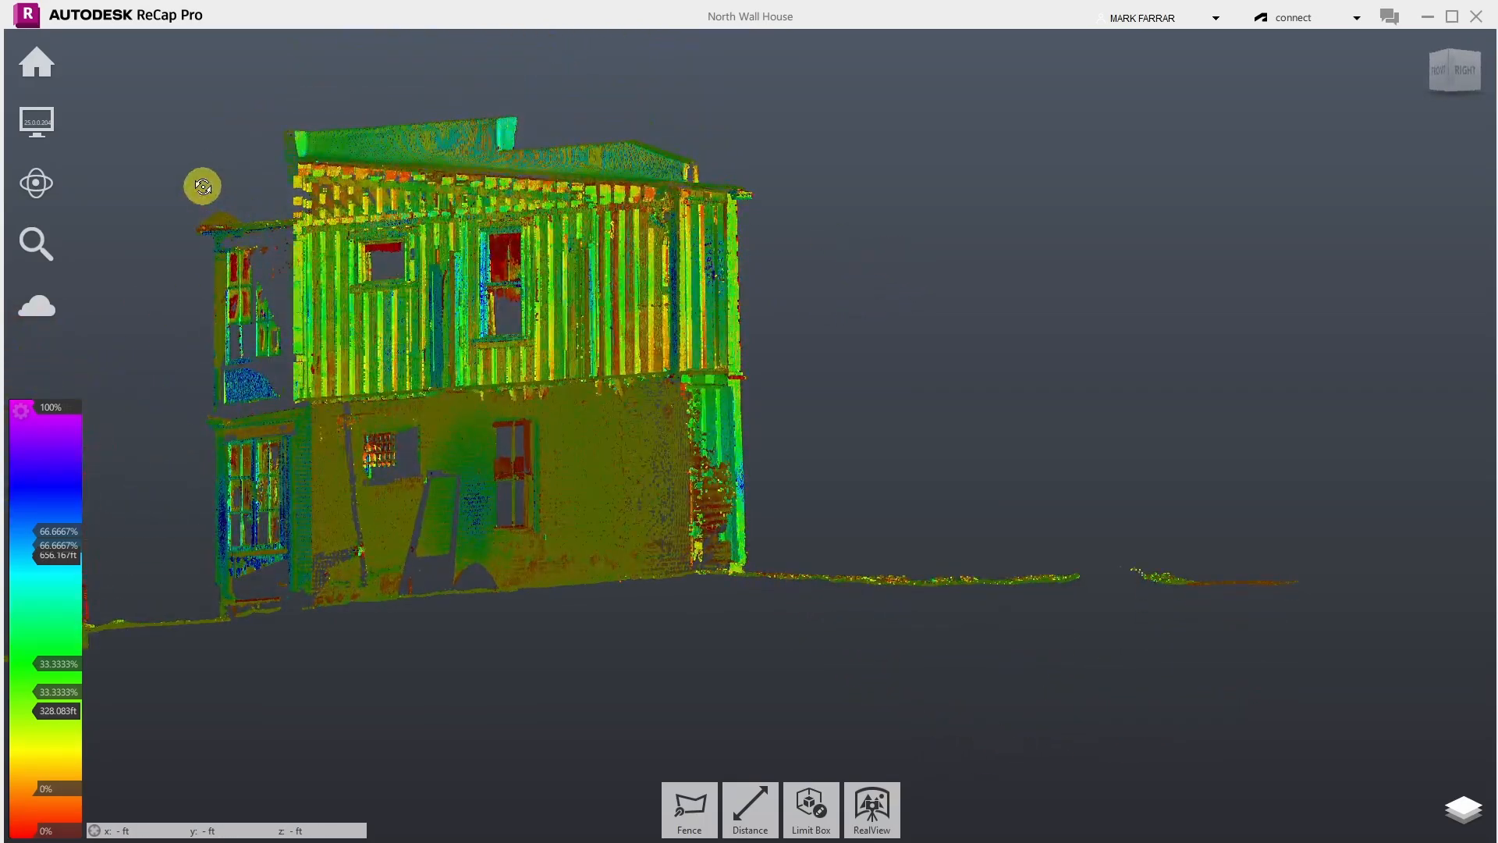
scroll(203, 187, "up", 5)
left_click_drag(203, 187, 858, 454)
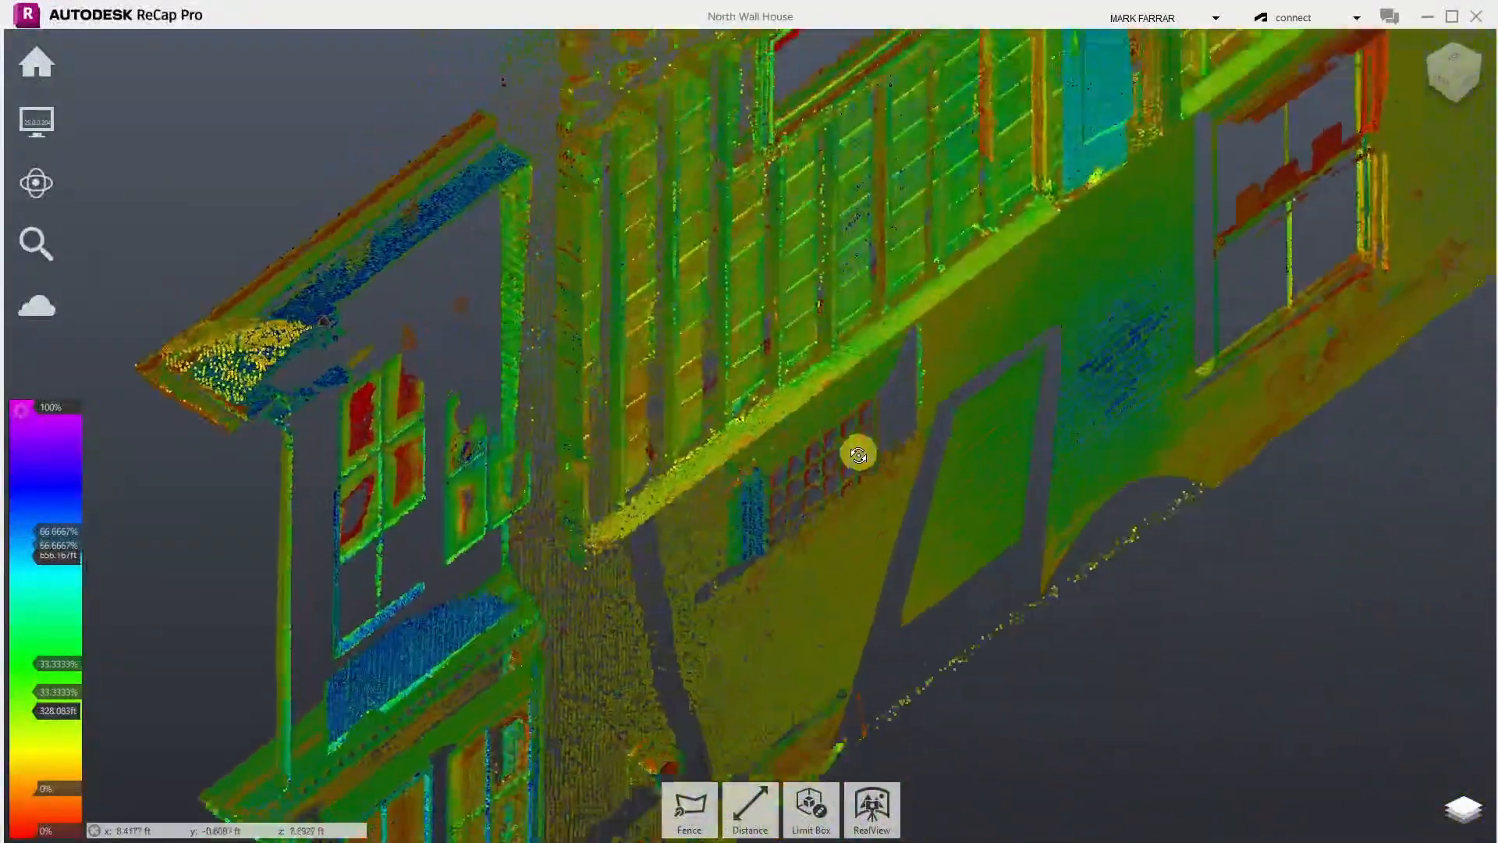
scroll(806, 128, "up", 5)
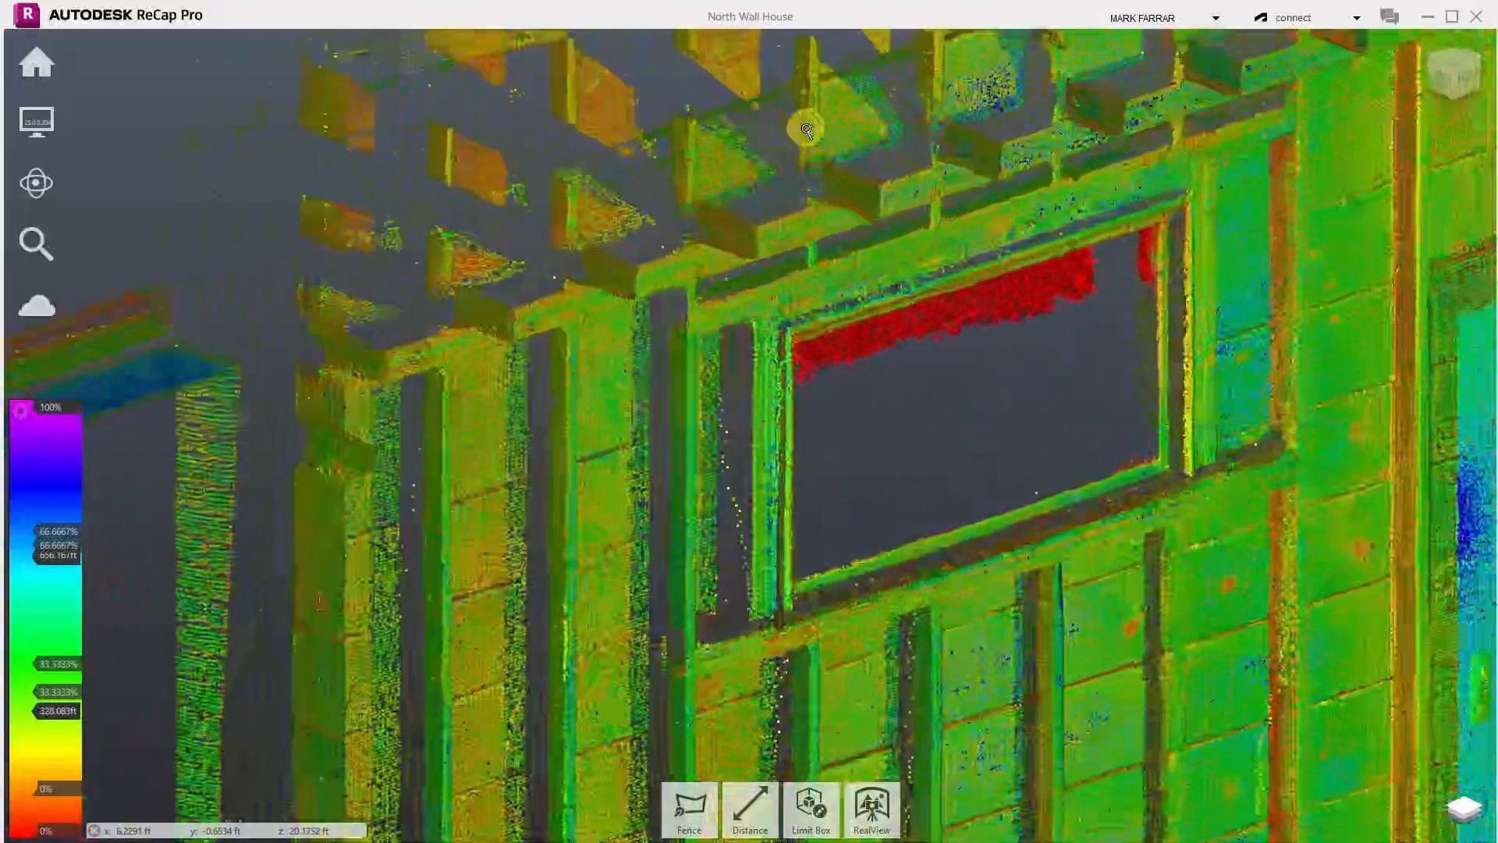
left_click_drag(902, 209, 465, 223)
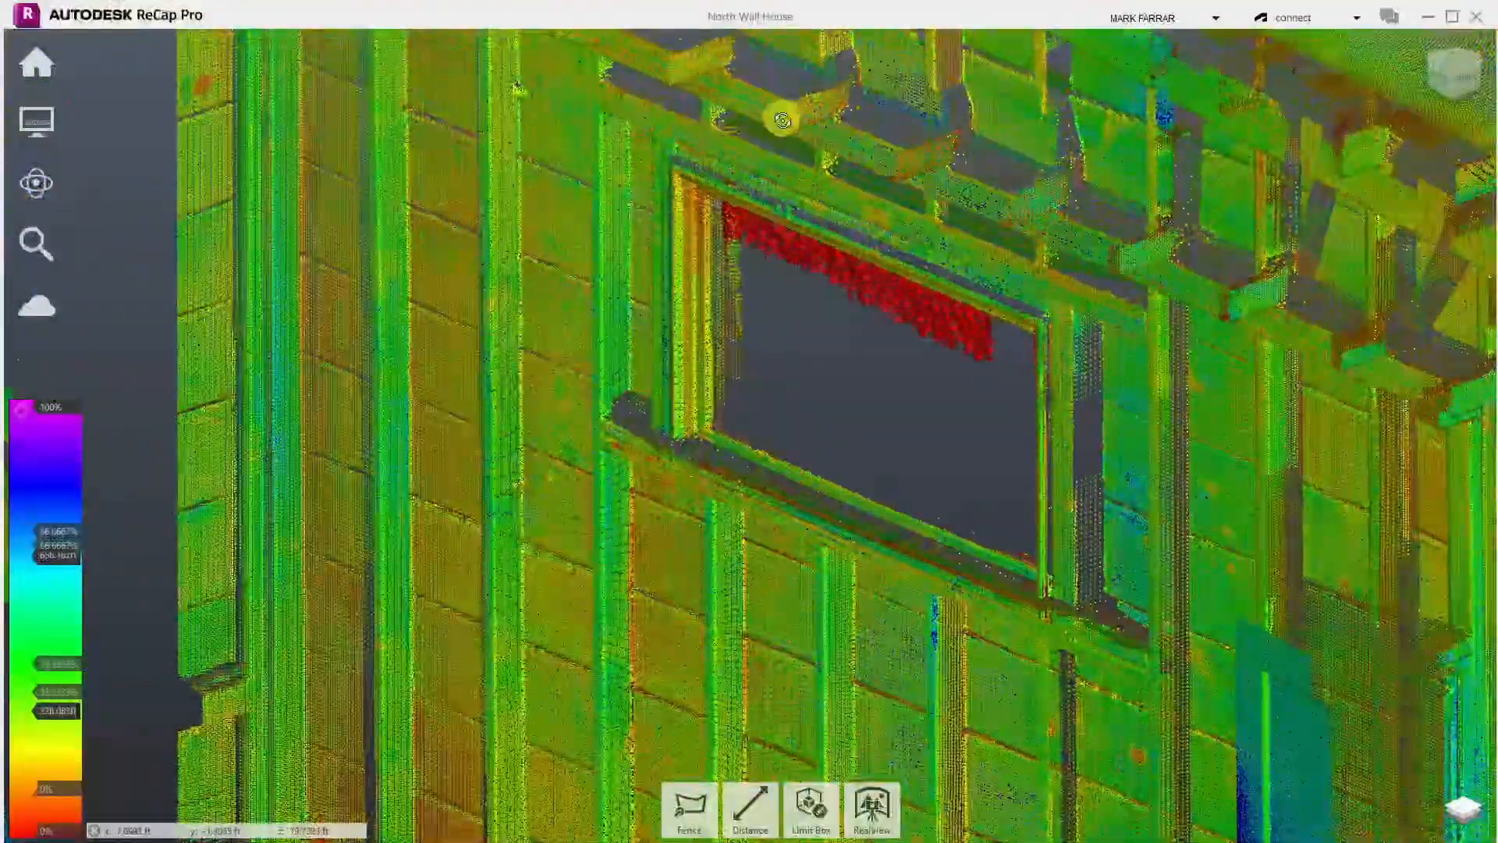
left_click_drag(684, 290, 1269, 258)
scroll(1269, 258, "down", 5)
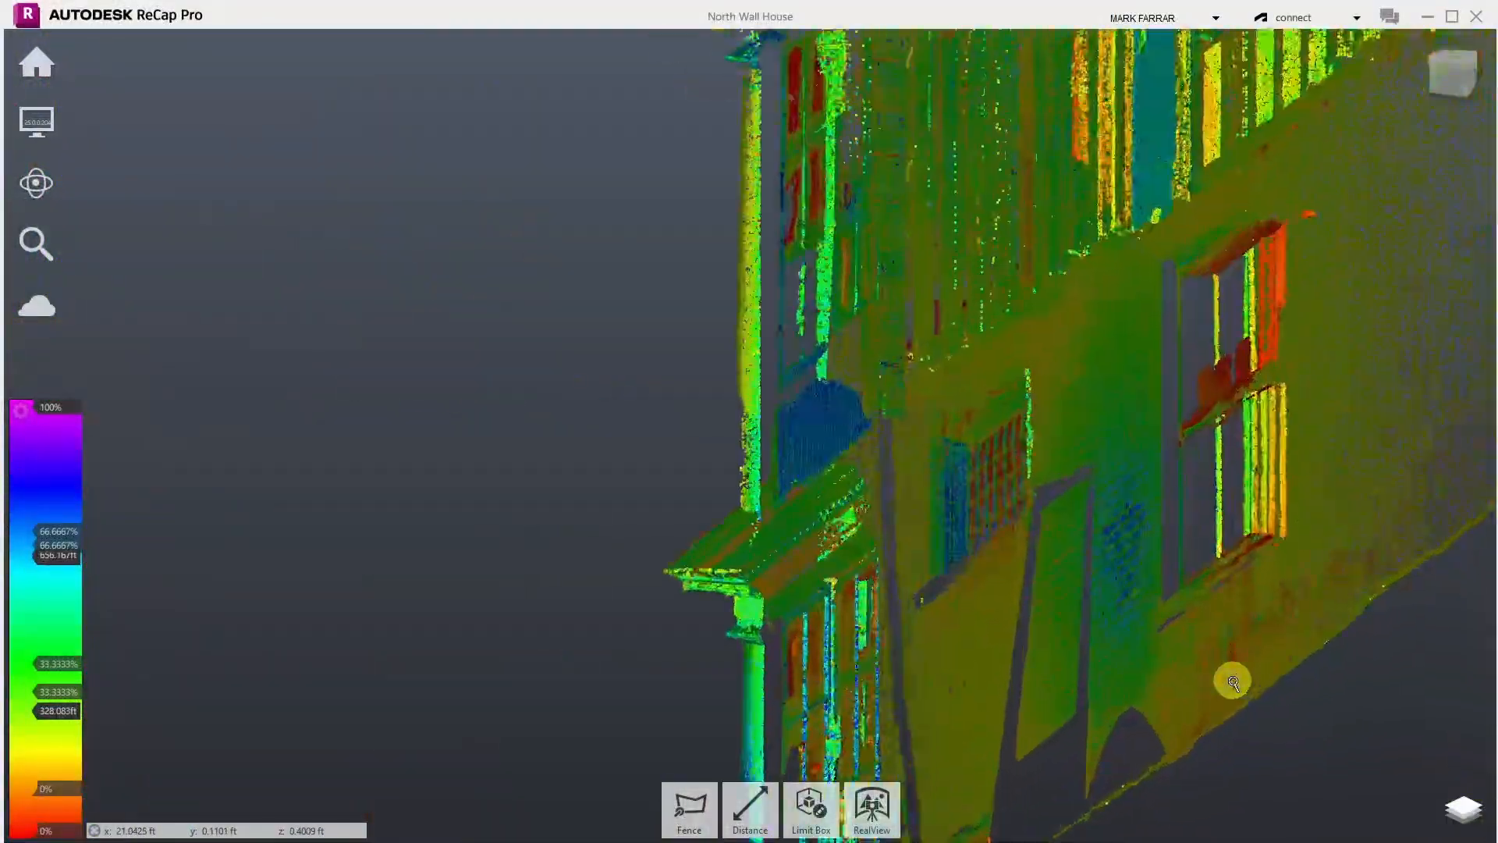
scroll(1232, 682, "up", 4)
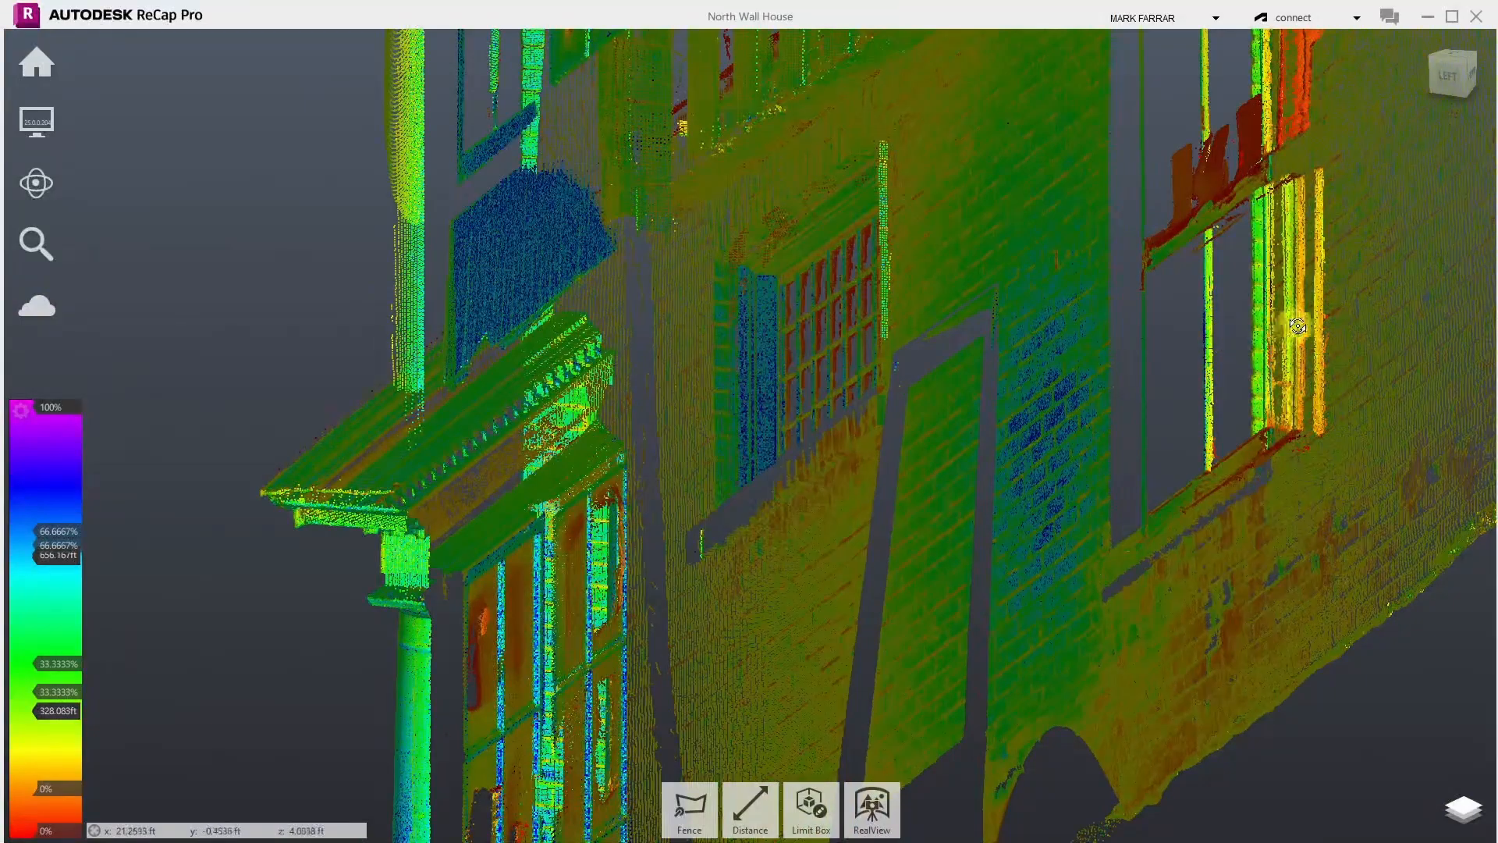
left_click_drag(1228, 442, 1047, 438)
- Orbit the facade around from a distance until only its side edge shows
left_click_drag(939, 549, 910, 582)
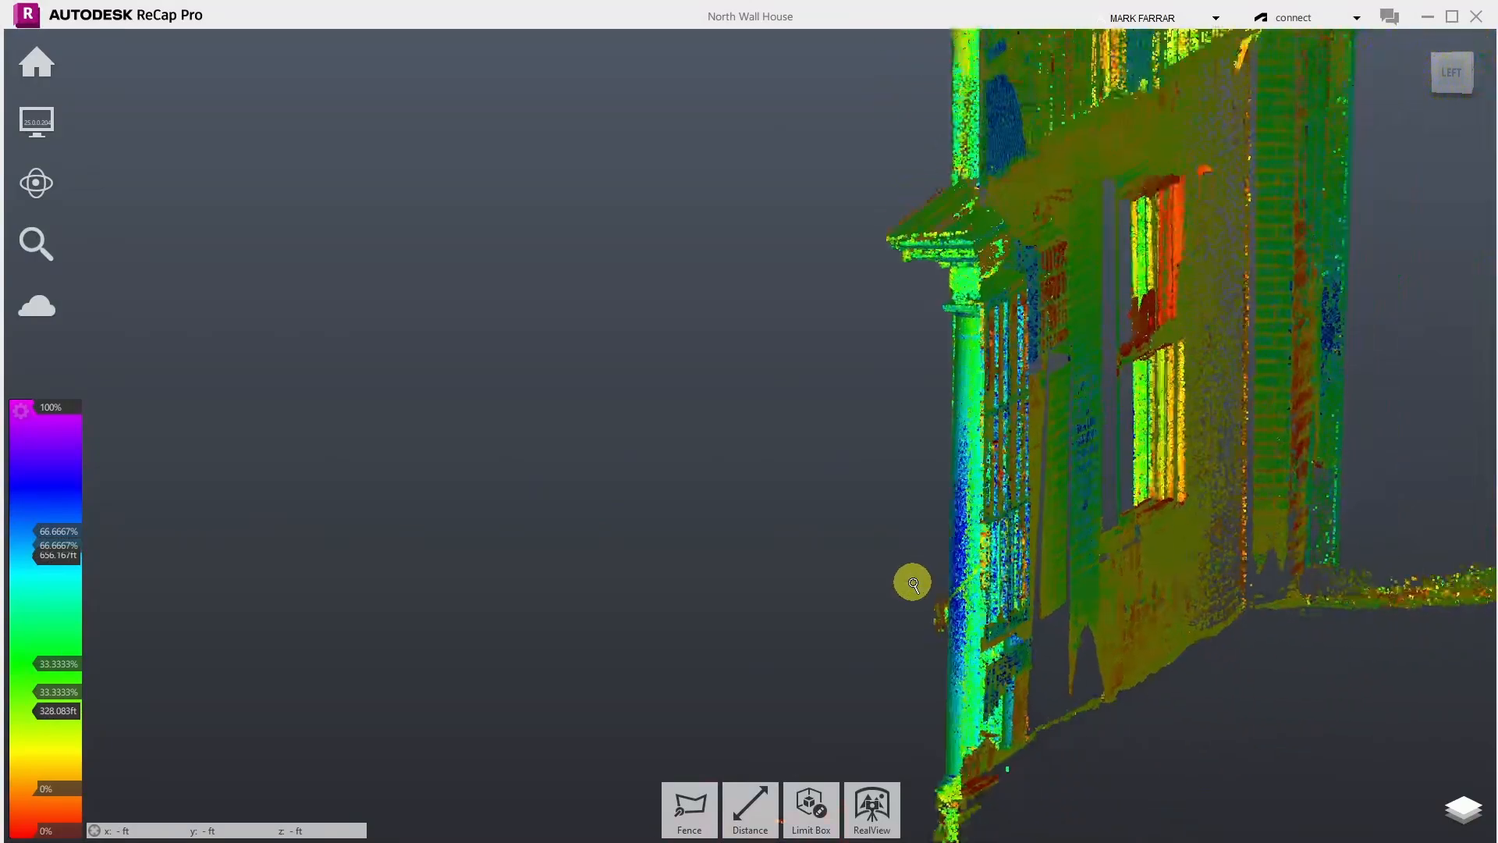
scroll(1391, 518, "down", 2)
left_click_drag(1388, 522, 1396, 419)
mouse_move(1212, 392)
left_mouse_down()
mouse_move(1355, 383)
mouse_move(1324, 404)
mouse_move(1341, 375)
mouse_move(1348, 392)
mouse_move(1214, 386)
left_mouse_up()
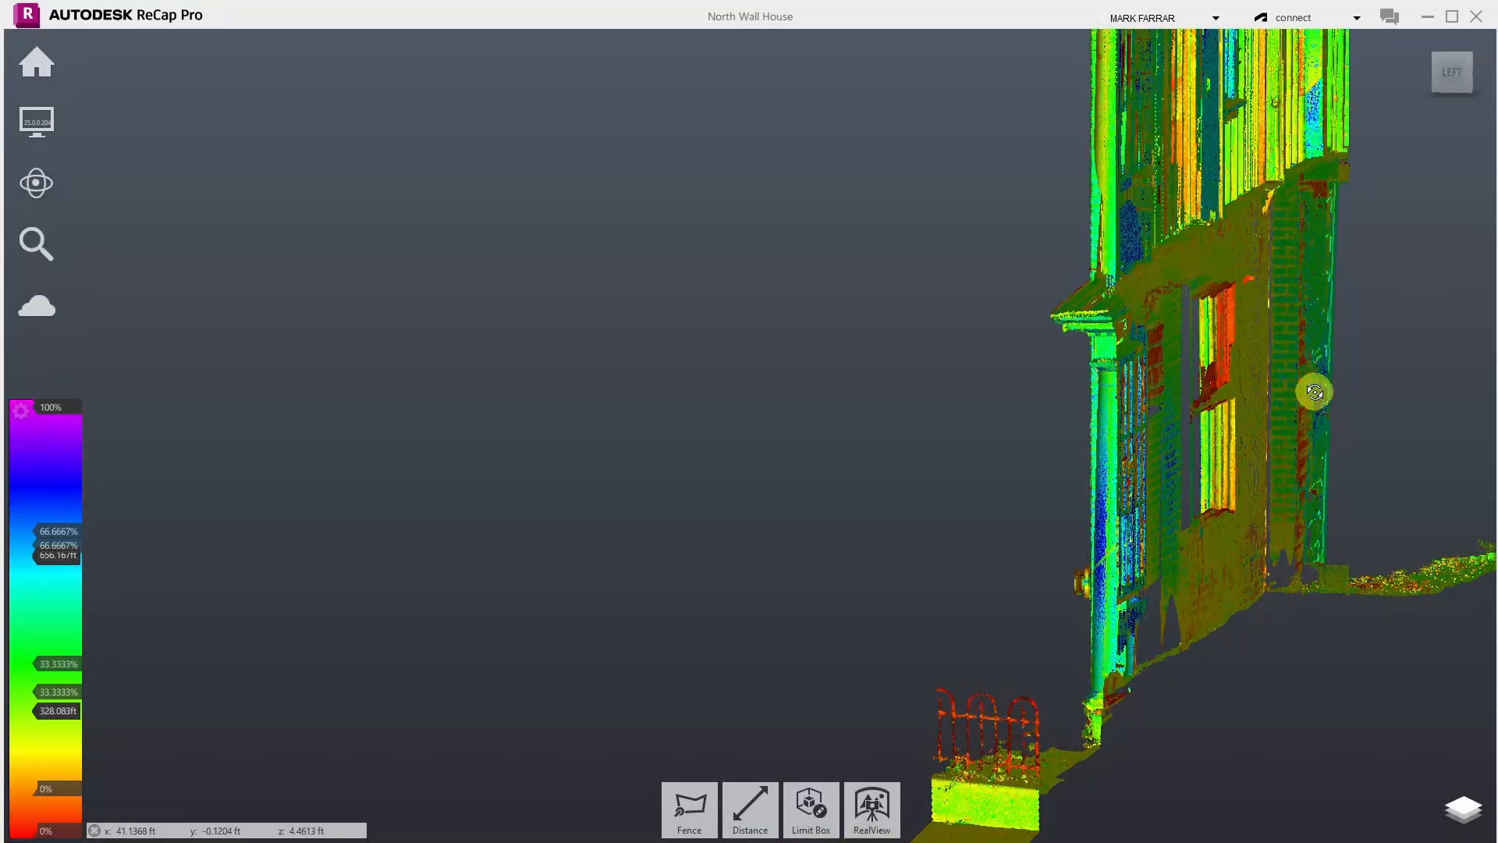
scroll(1313, 391, "up", 4)
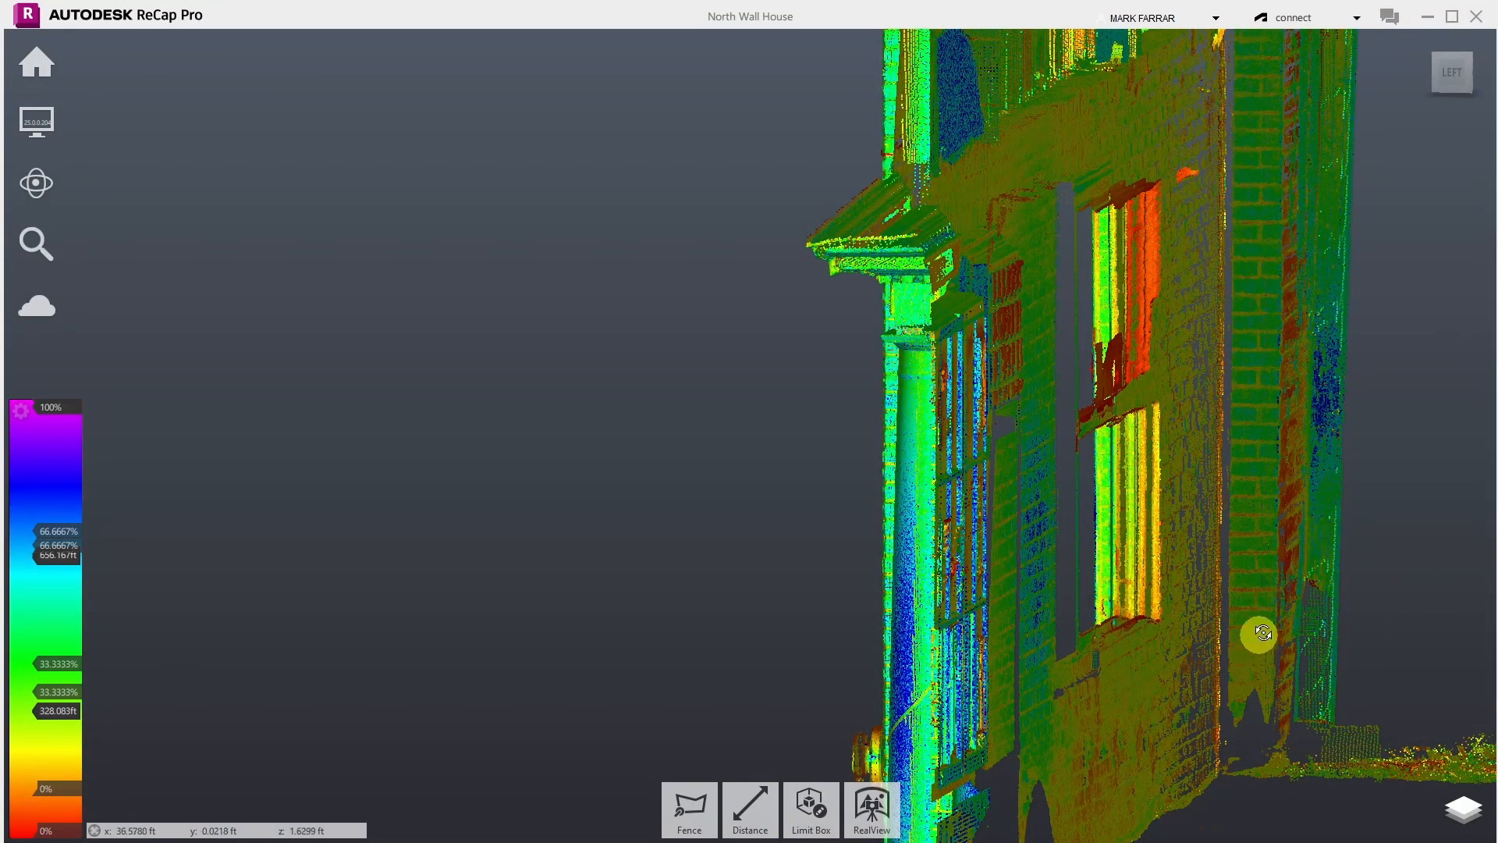
- Move in close on the brick wall and tilt the view steeply over the house
left_click_drag(1260, 633, 1060, 583)
scroll(1186, 555, "down", 4)
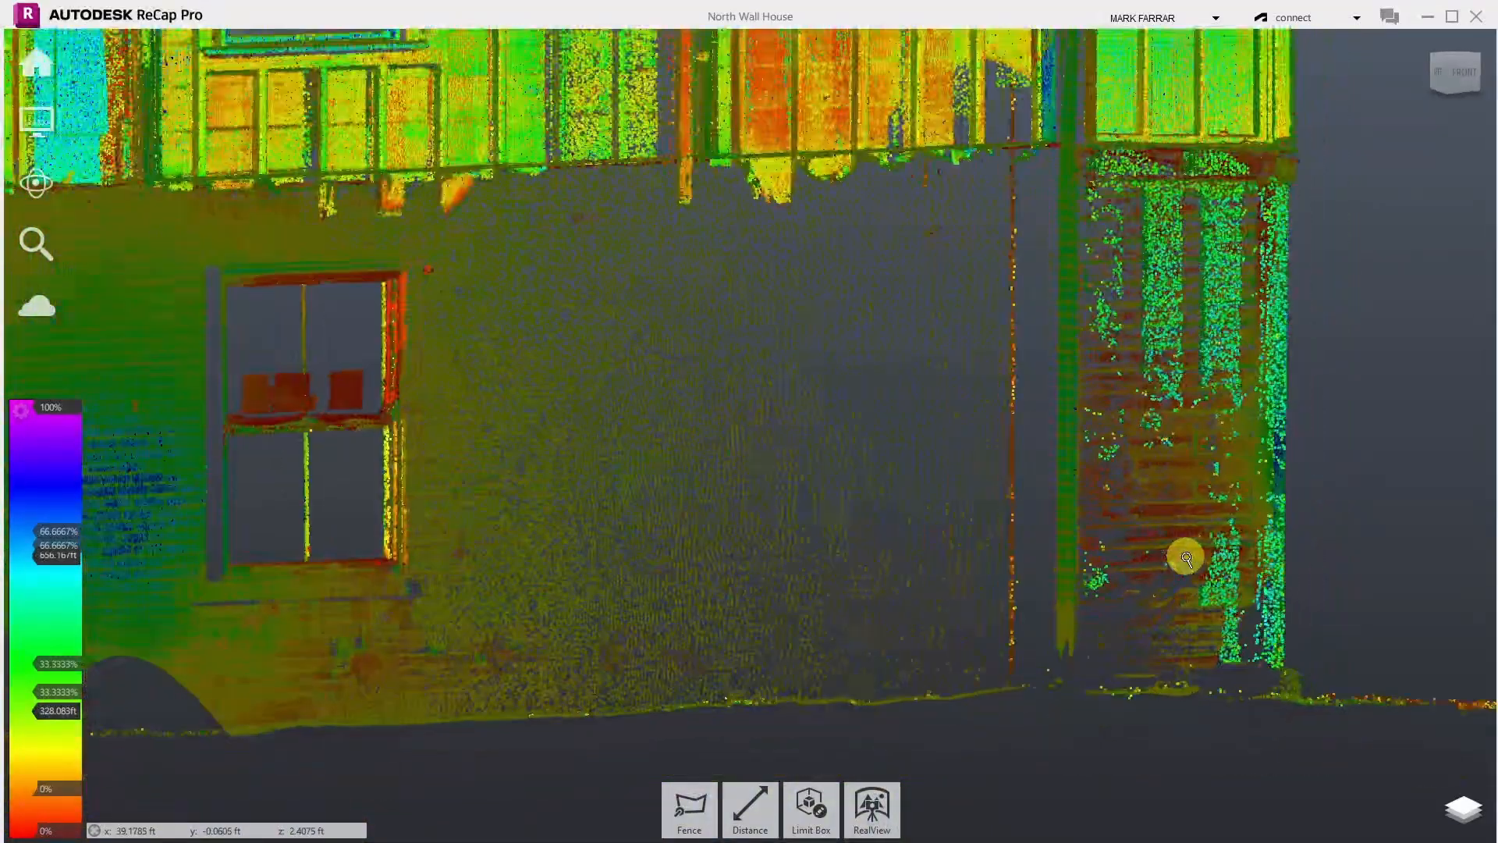
scroll(1319, 381, "down", 8)
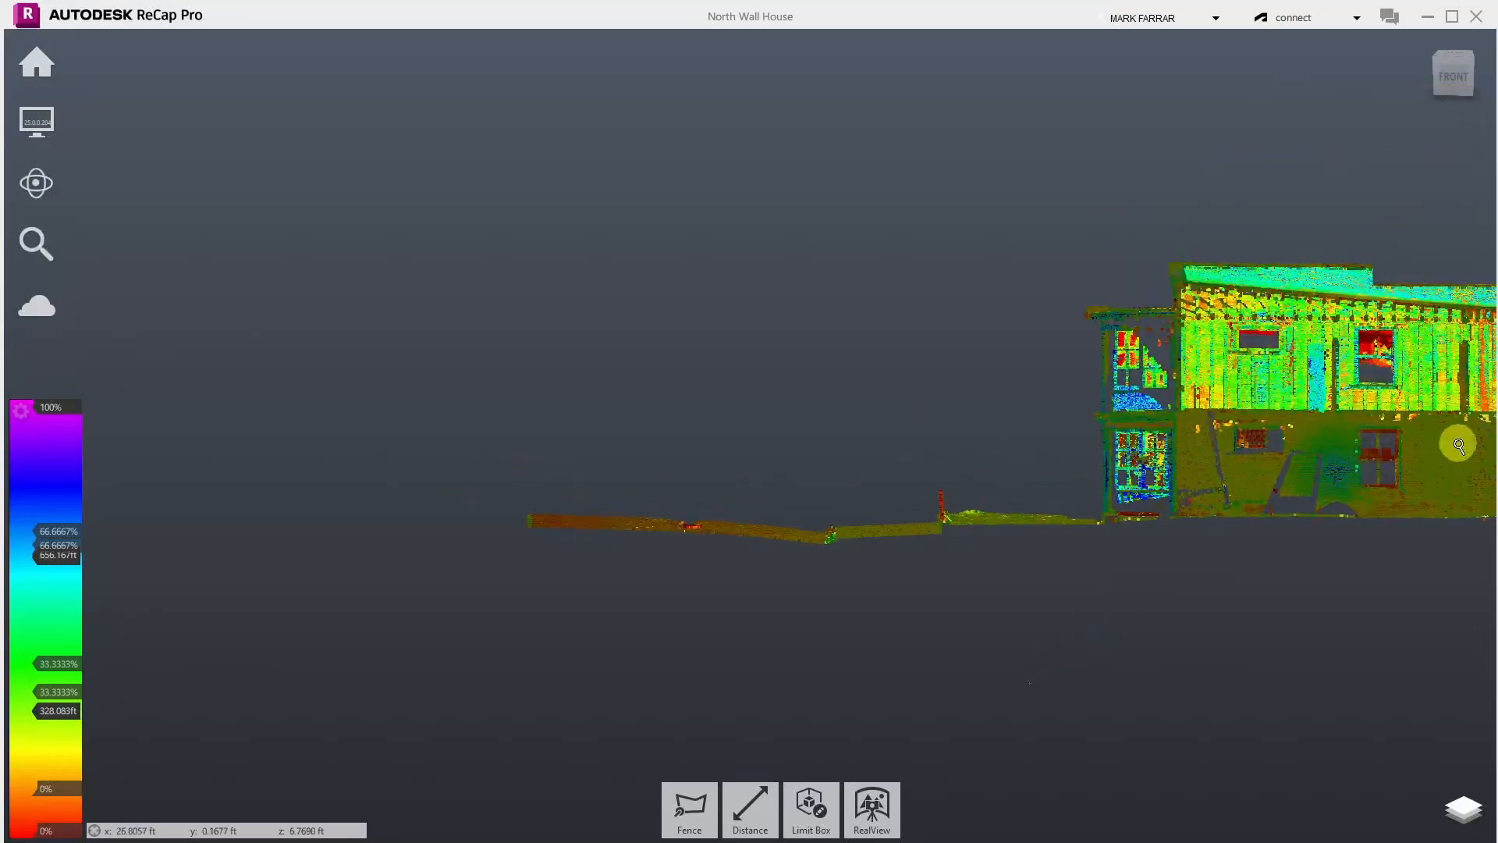
scroll(873, 434, "down", 3)
scroll(1404, 441, "up", 8)
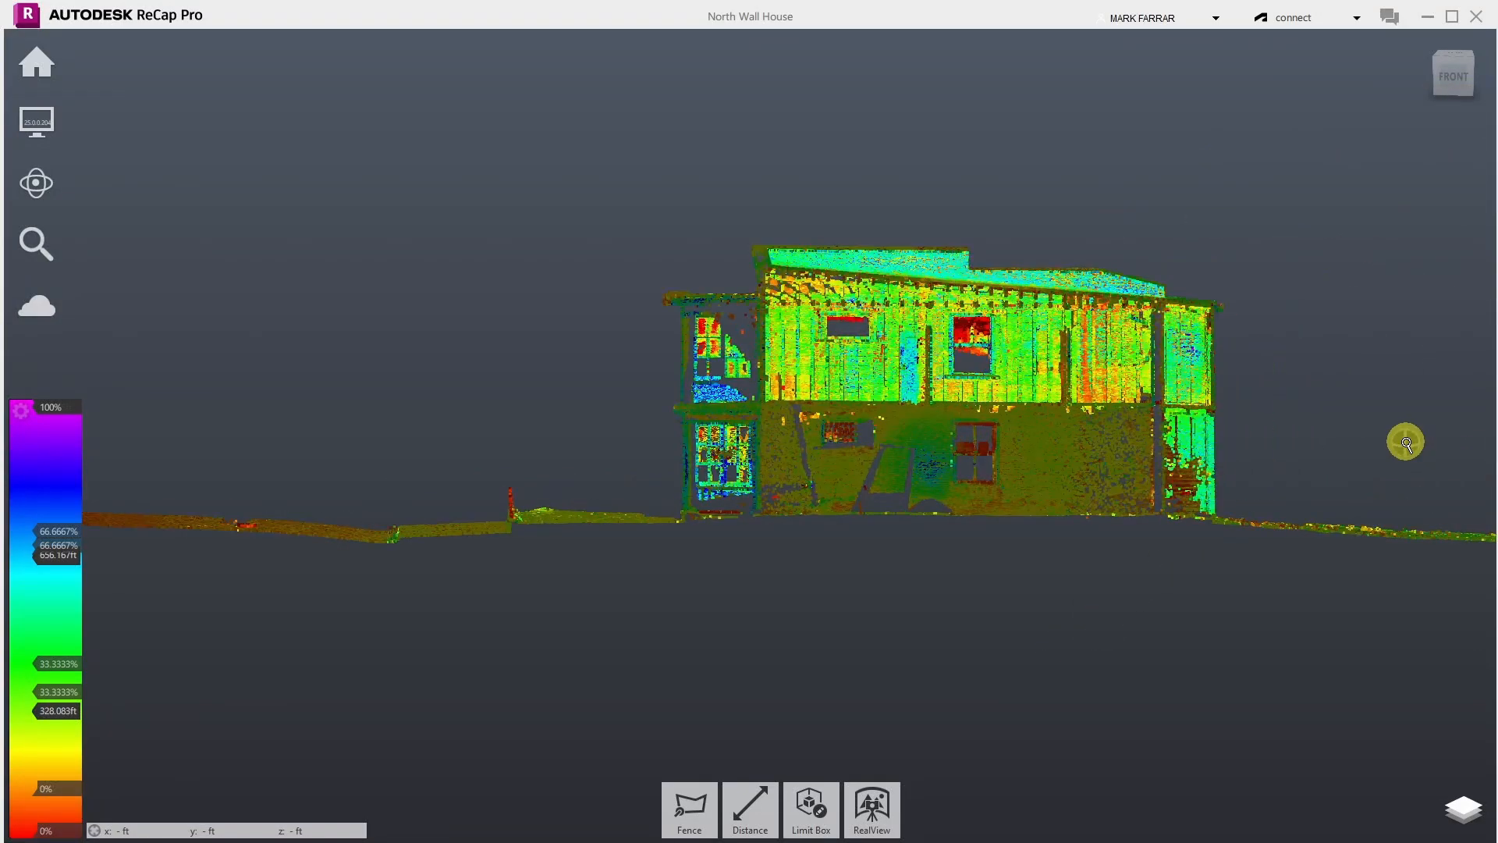
left_click_drag(1384, 428, 465, 371)
scroll(1140, 460, "up", 4)
- Orbit the brick wall edge-on, then swing round to face the front wall squarely
scroll(1140, 460, "up", 3)
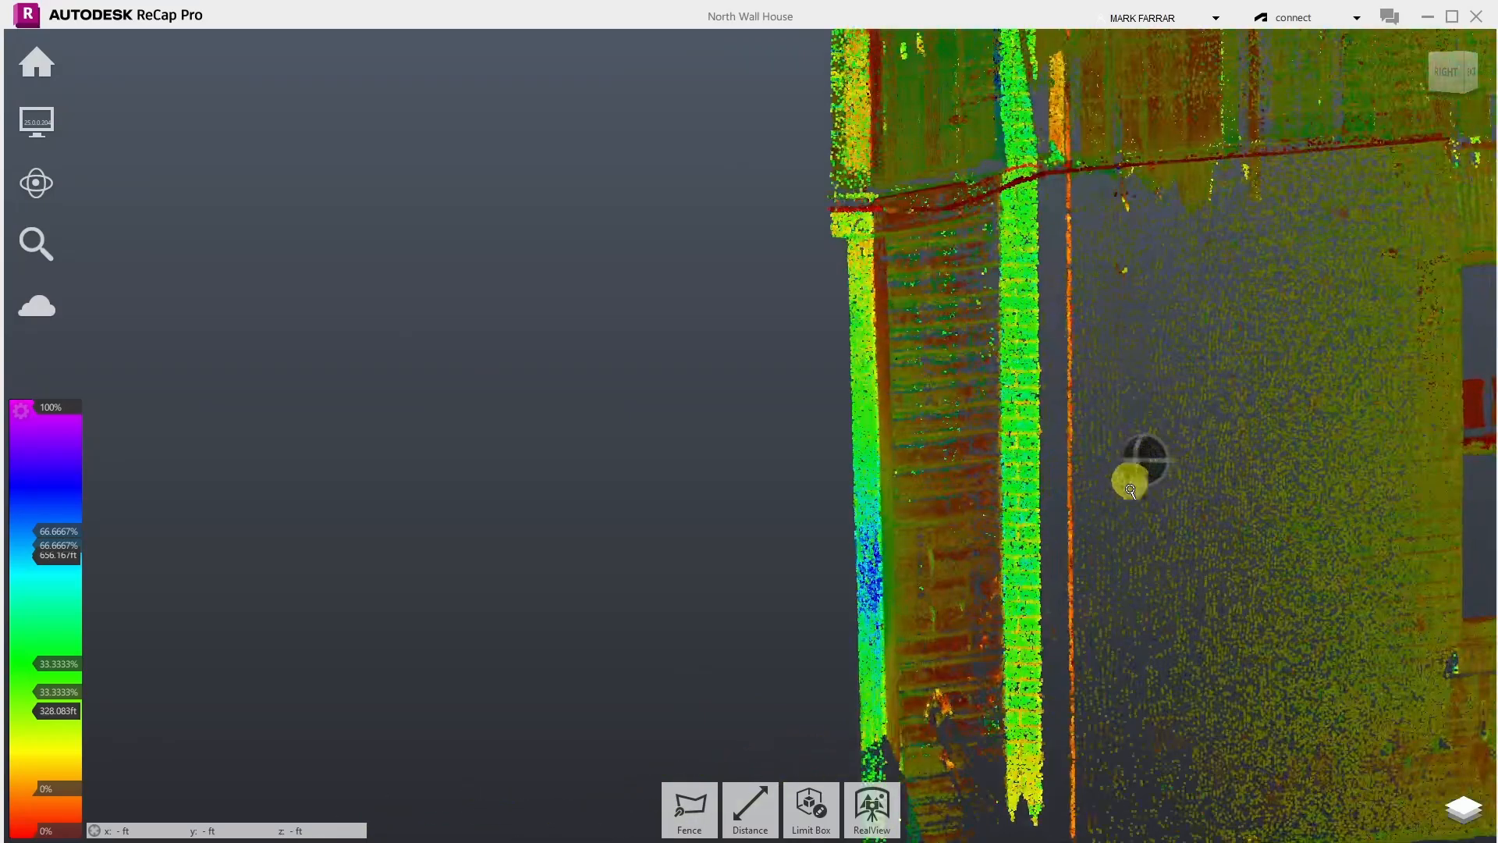
left_click_drag(1002, 531, 1184, 435)
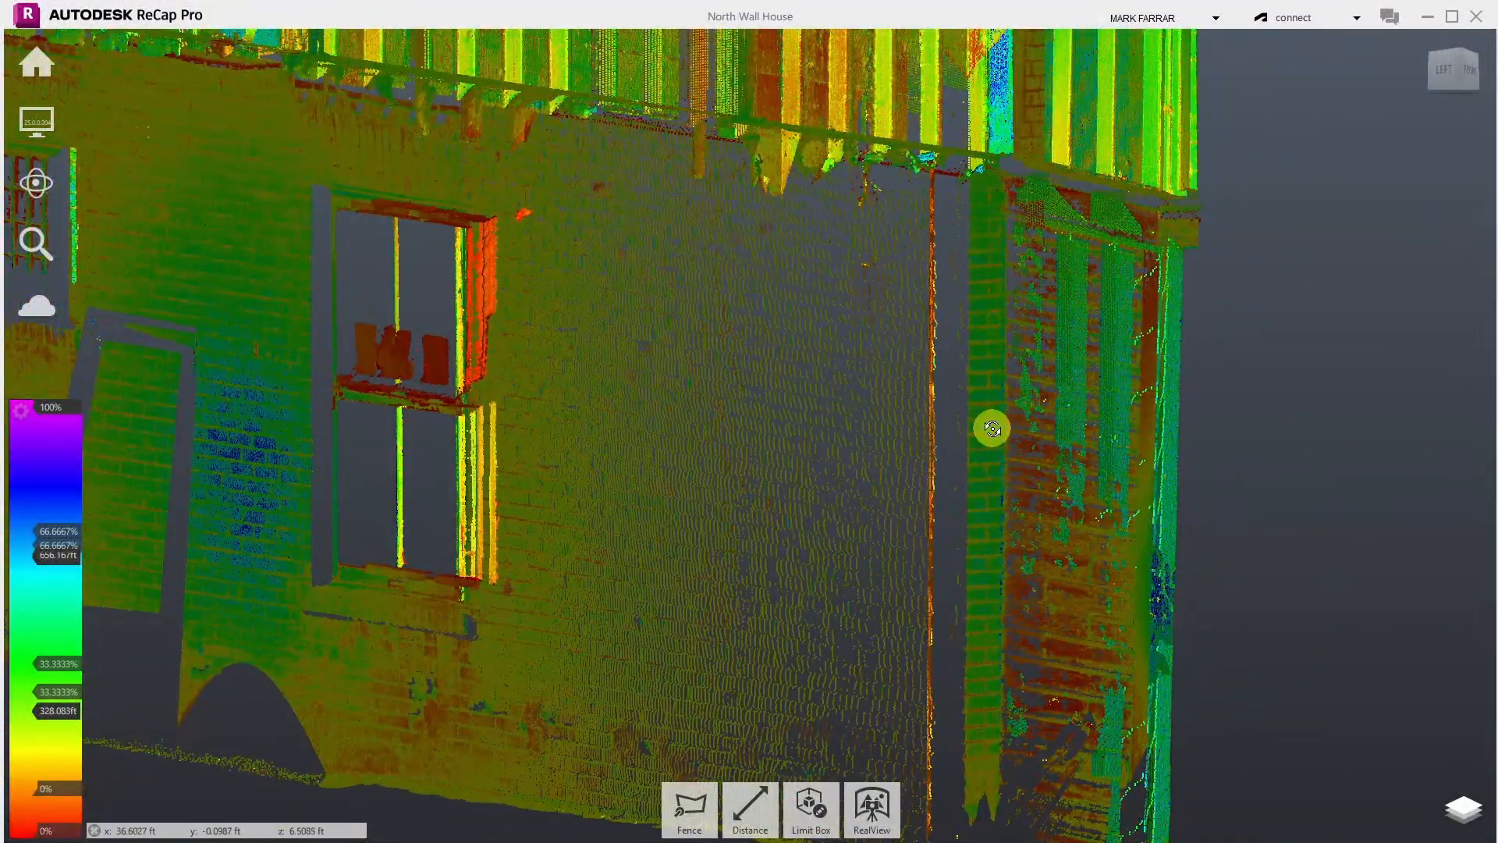
scroll(983, 406, "up", 5)
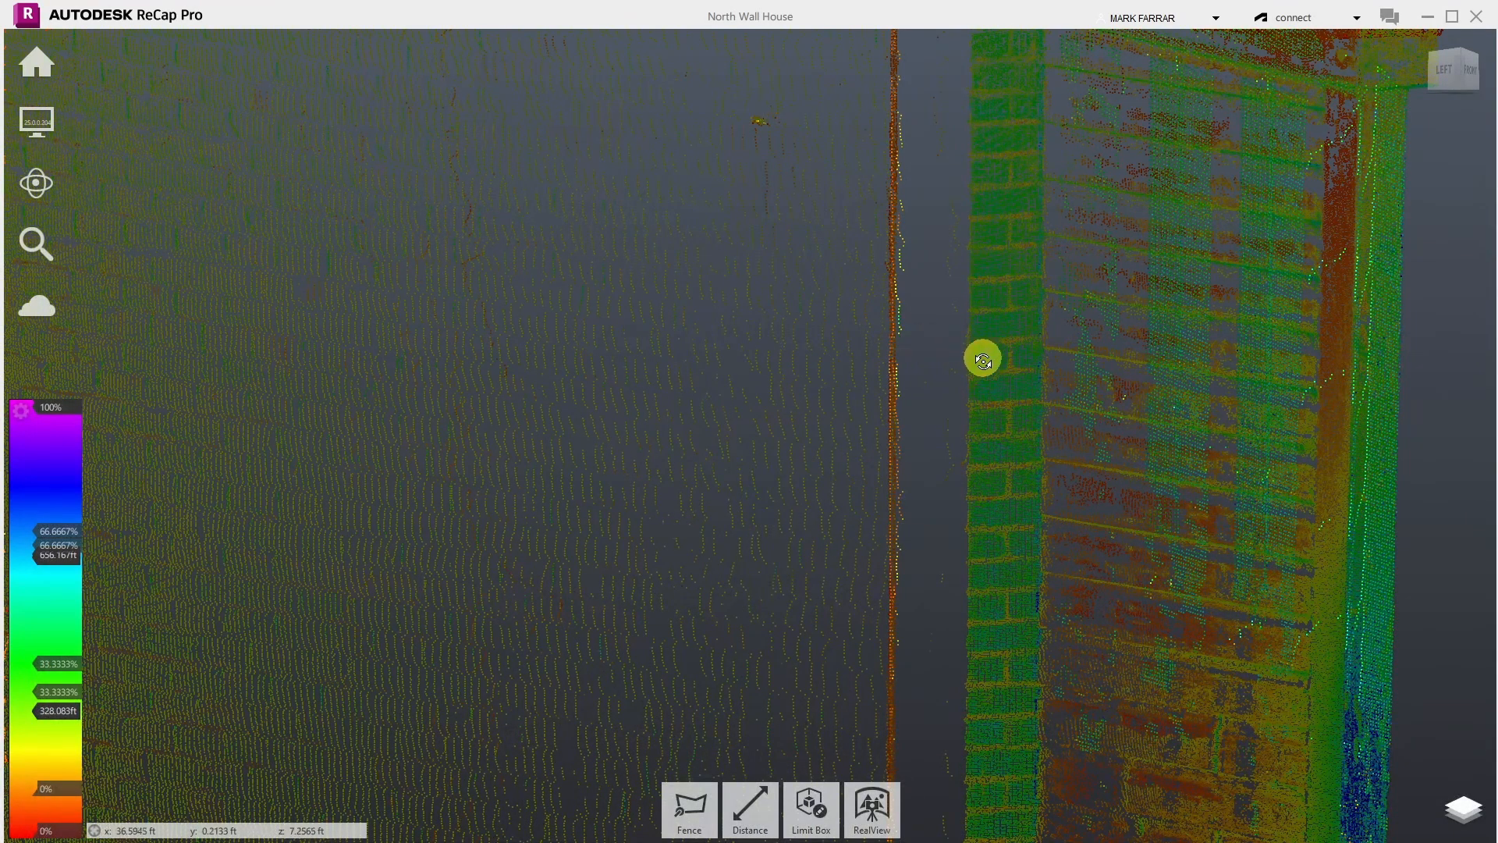
left_click_drag(1165, 390, 851, 401)
scroll(883, 381, "down", 4)
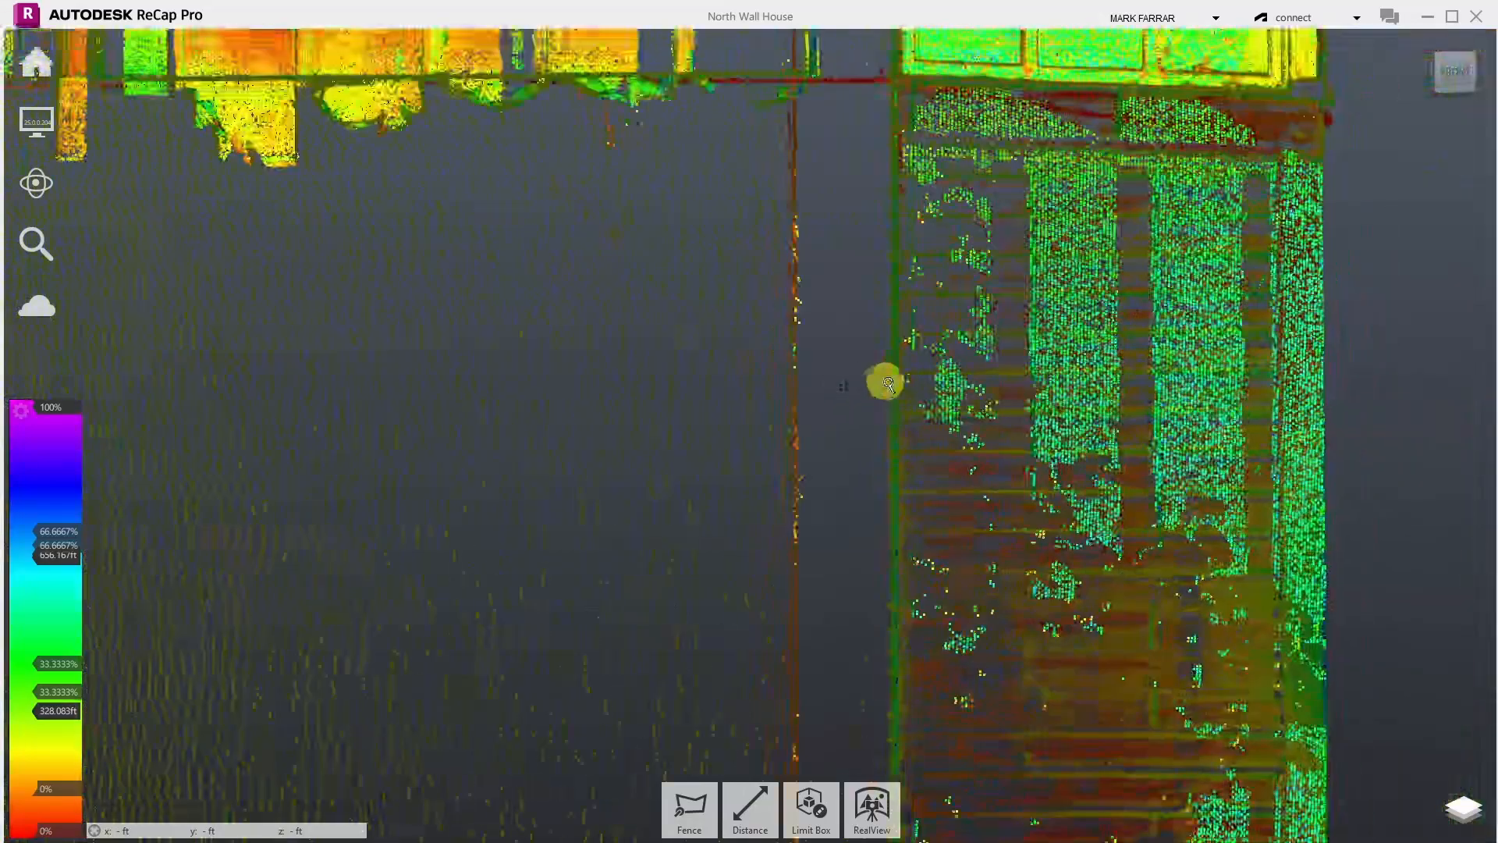
scroll(915, 380, "down", 3)
- Orbit along the wall at several angles, ending close on the ground before the doorway
left_click_drag(1110, 394, 676, 408)
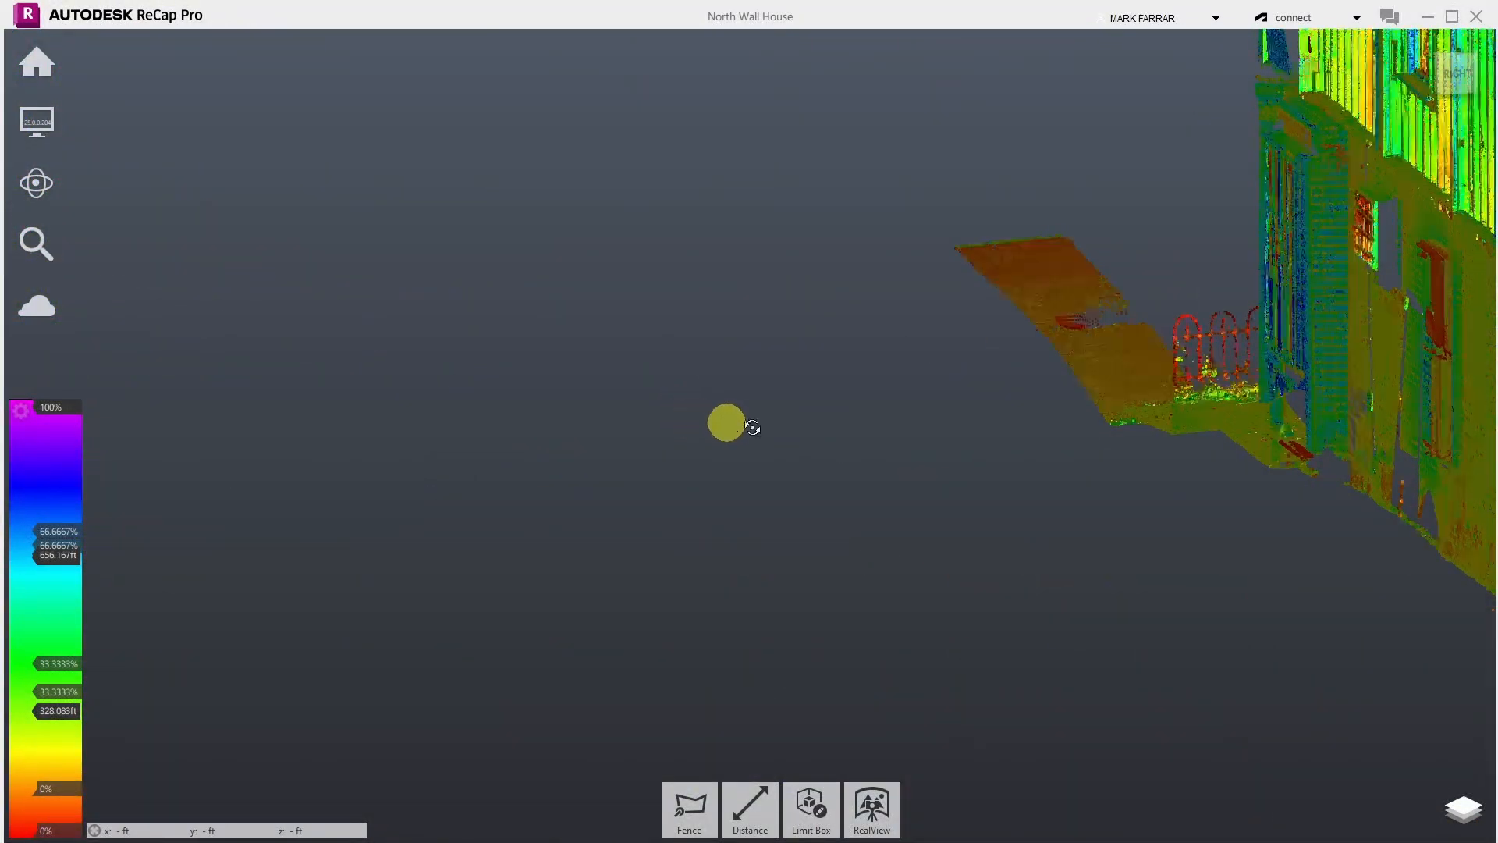
scroll(953, 445, "down", 2)
scroll(953, 444, "down", 4)
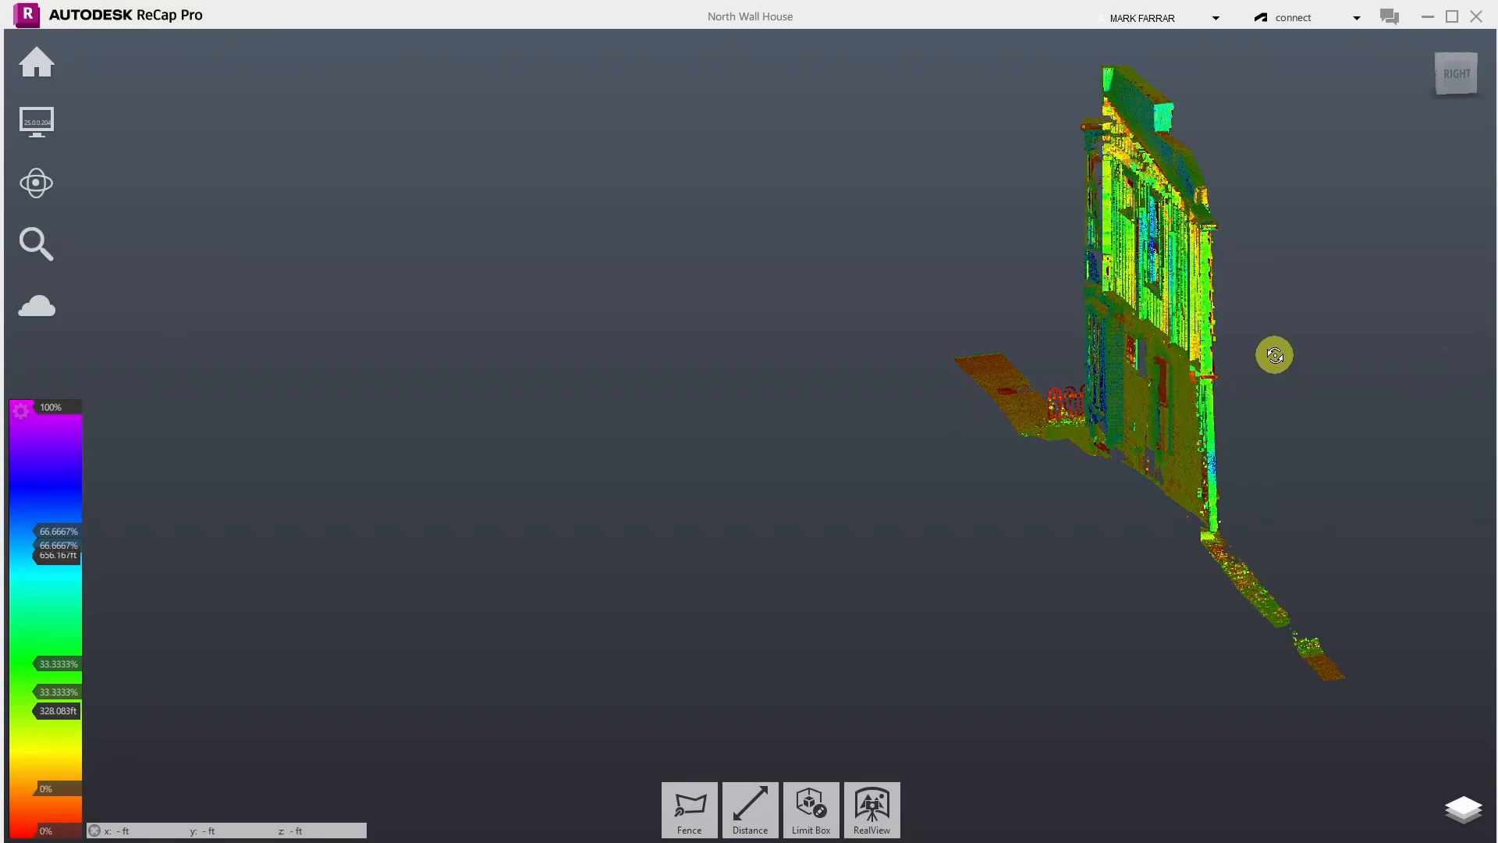
left_click_drag(1275, 355, 1228, 341)
left_click_drag(1222, 341, 1188, 341)
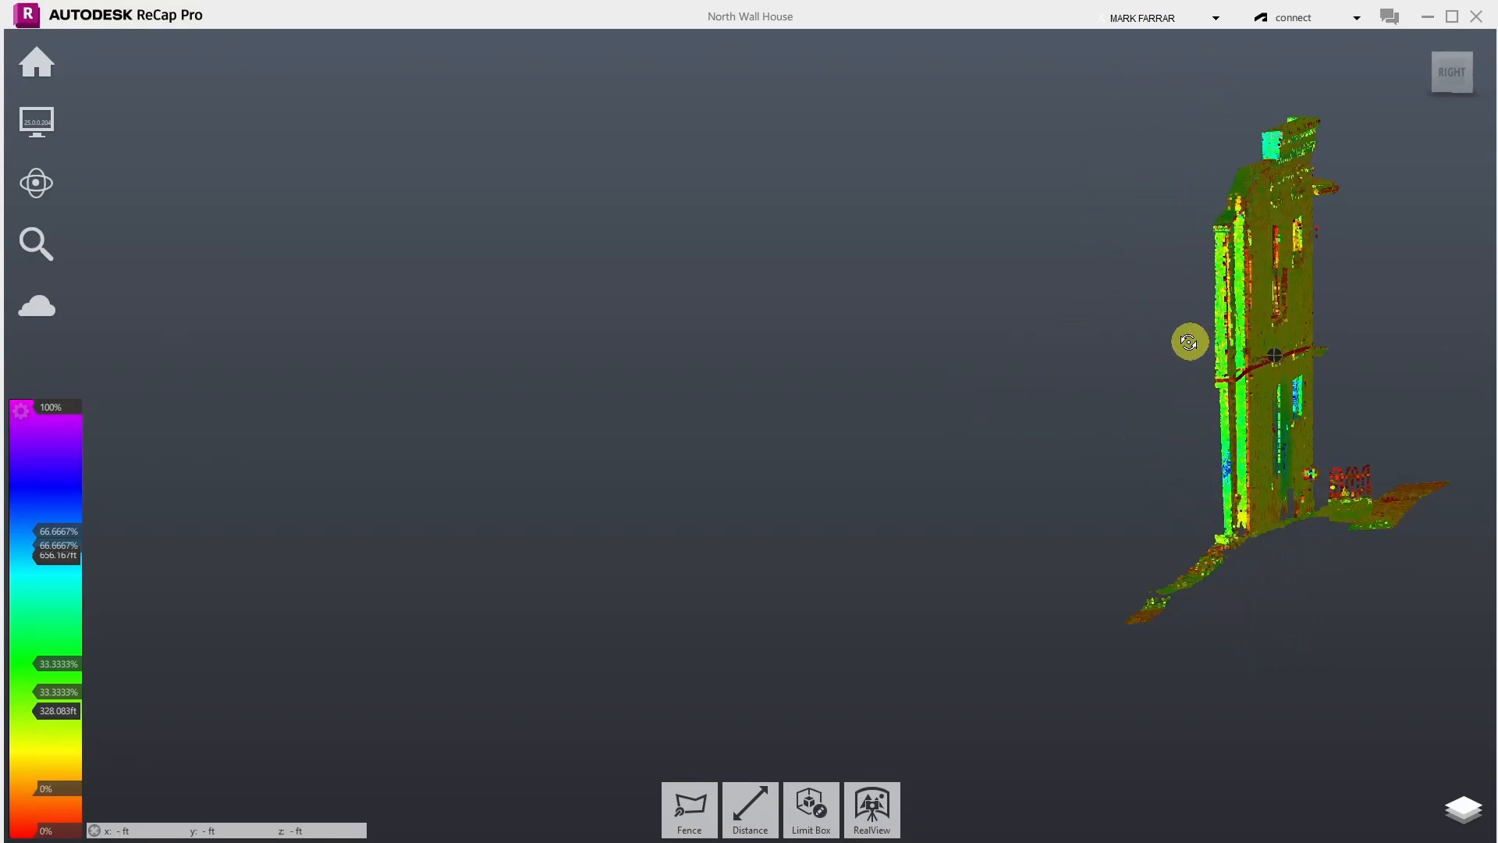
left_click_drag(1085, 330, 1322, 337)
scroll(839, 448, "up", 5)
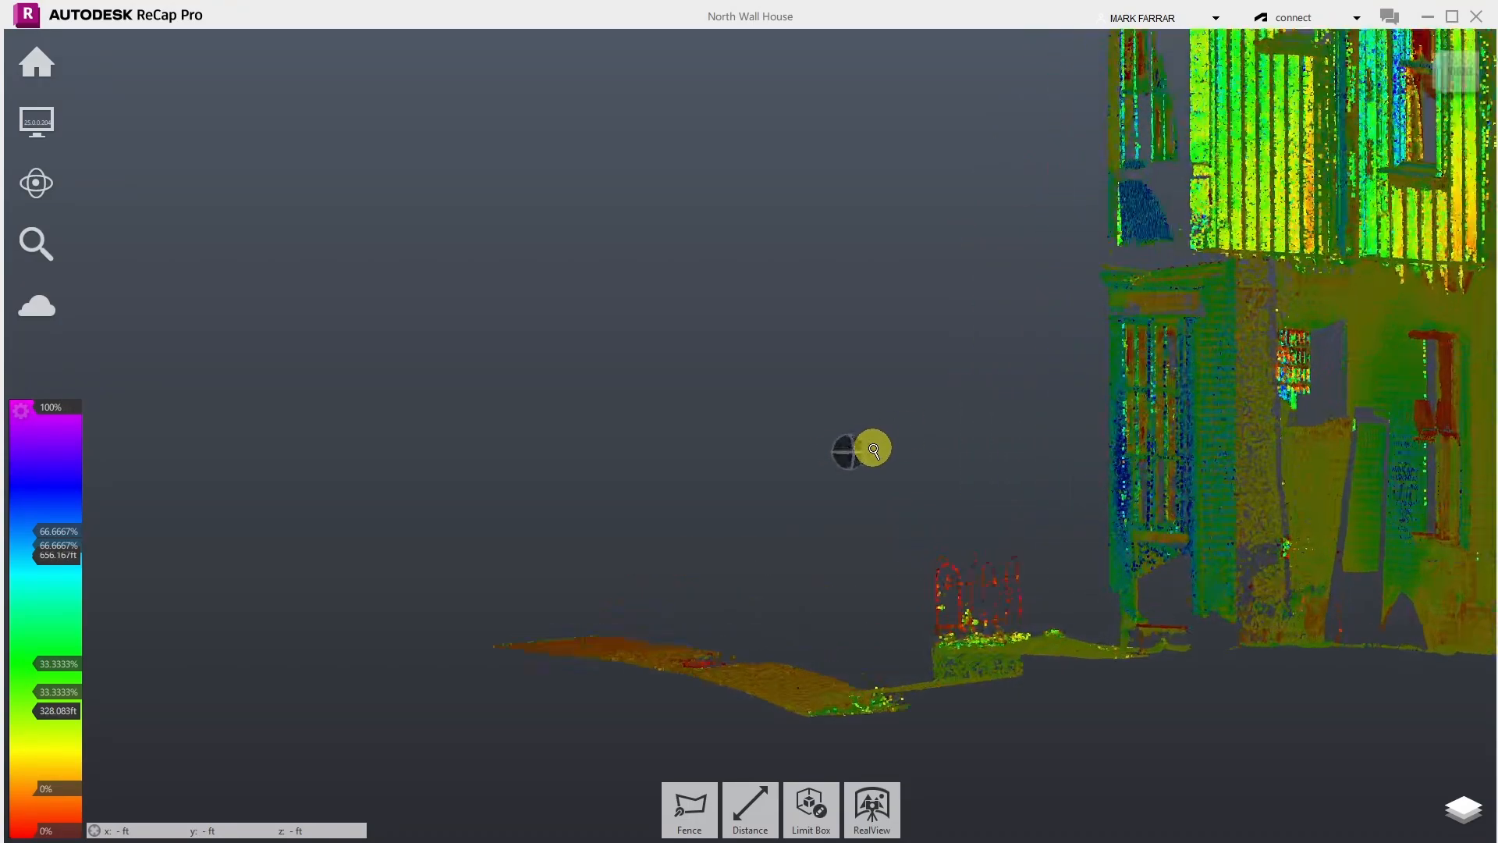
left_click_drag(951, 459, 1027, 475)
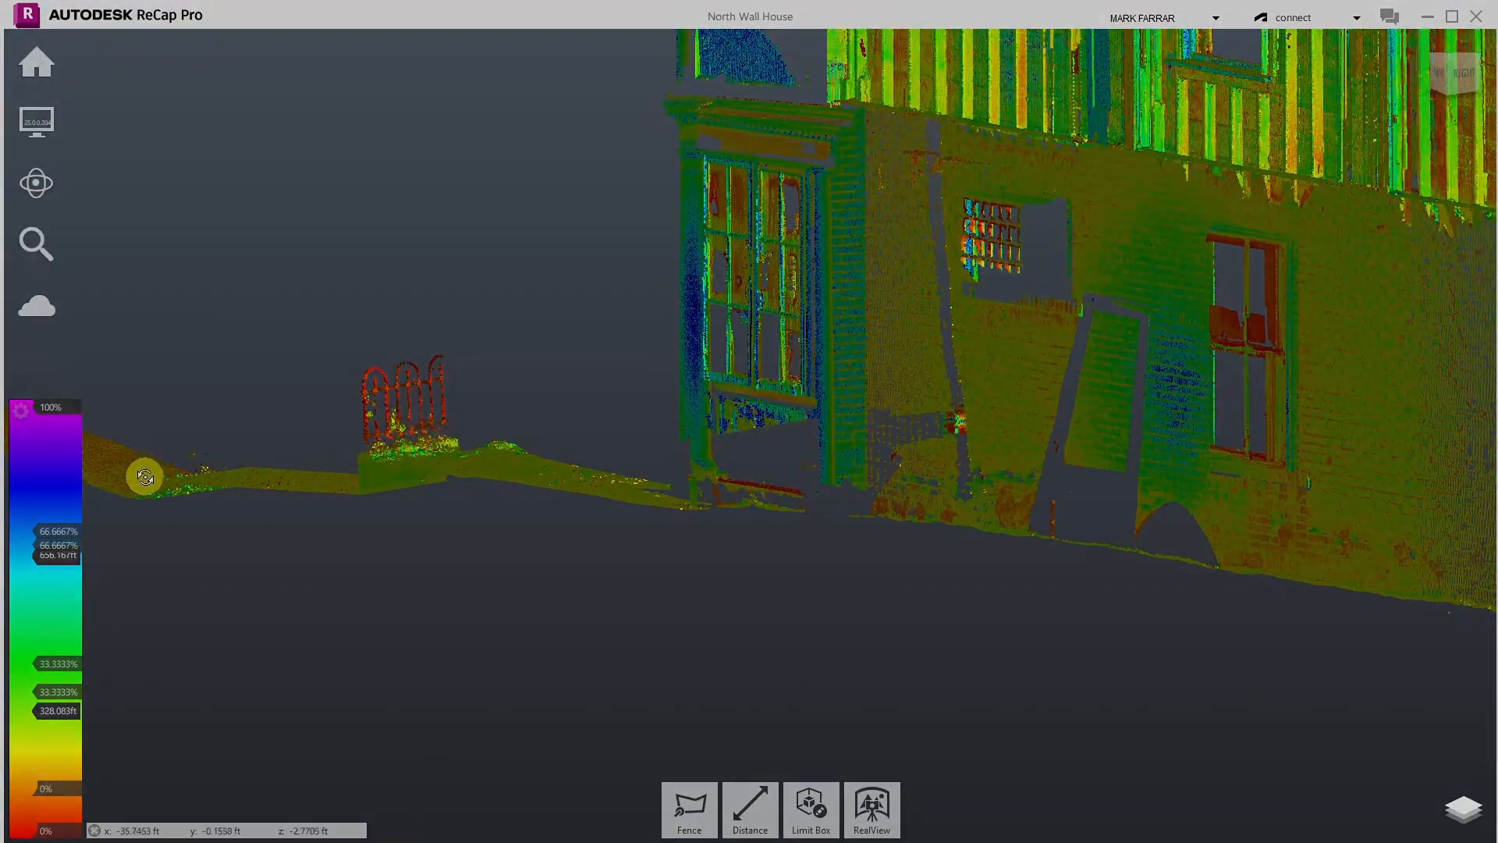
scroll(145, 477, "up", 10)
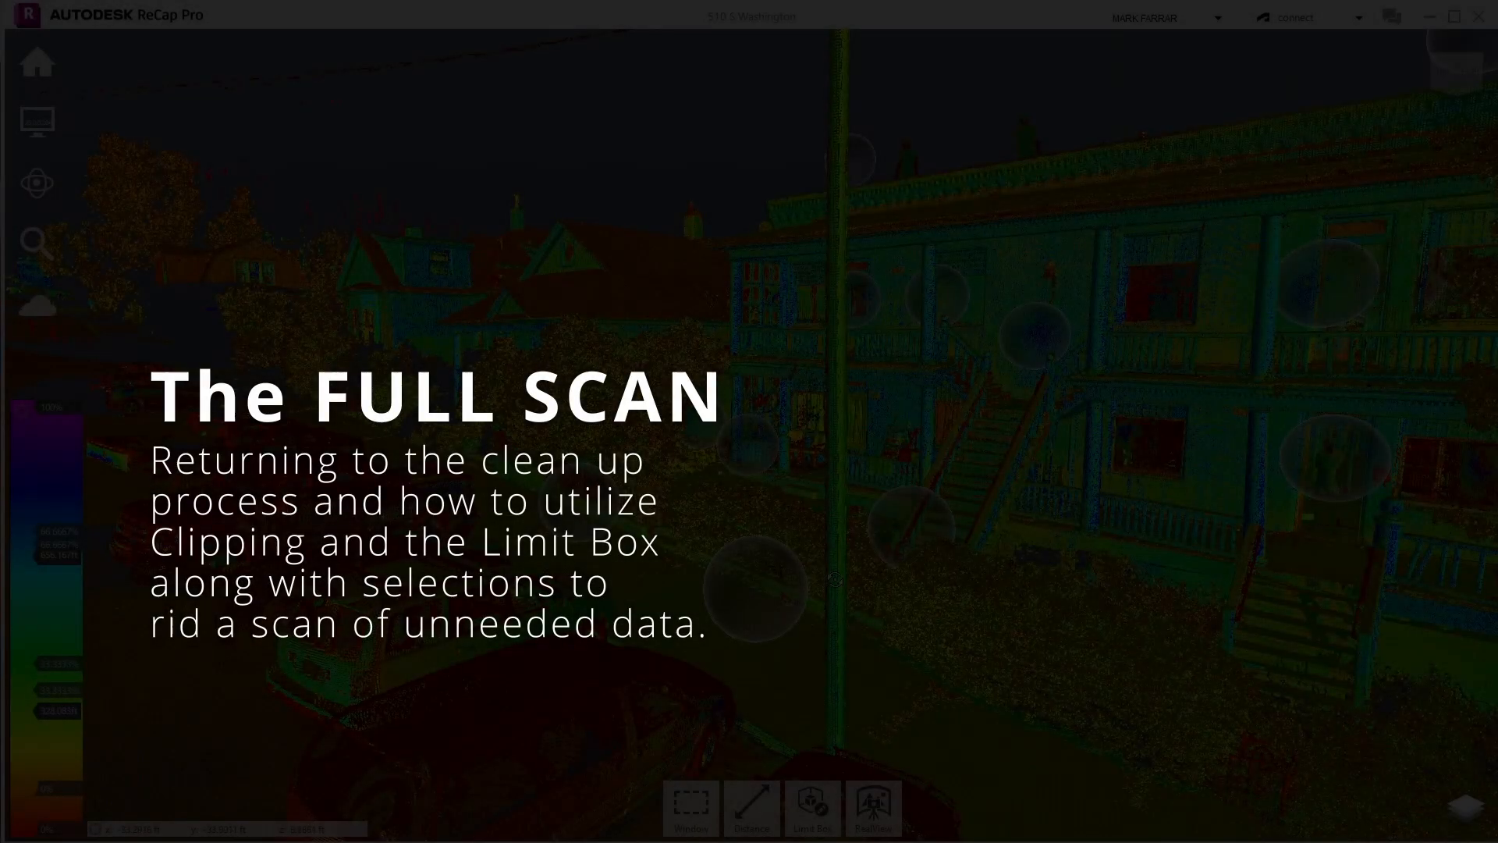
scroll(835, 579, "down", 7)
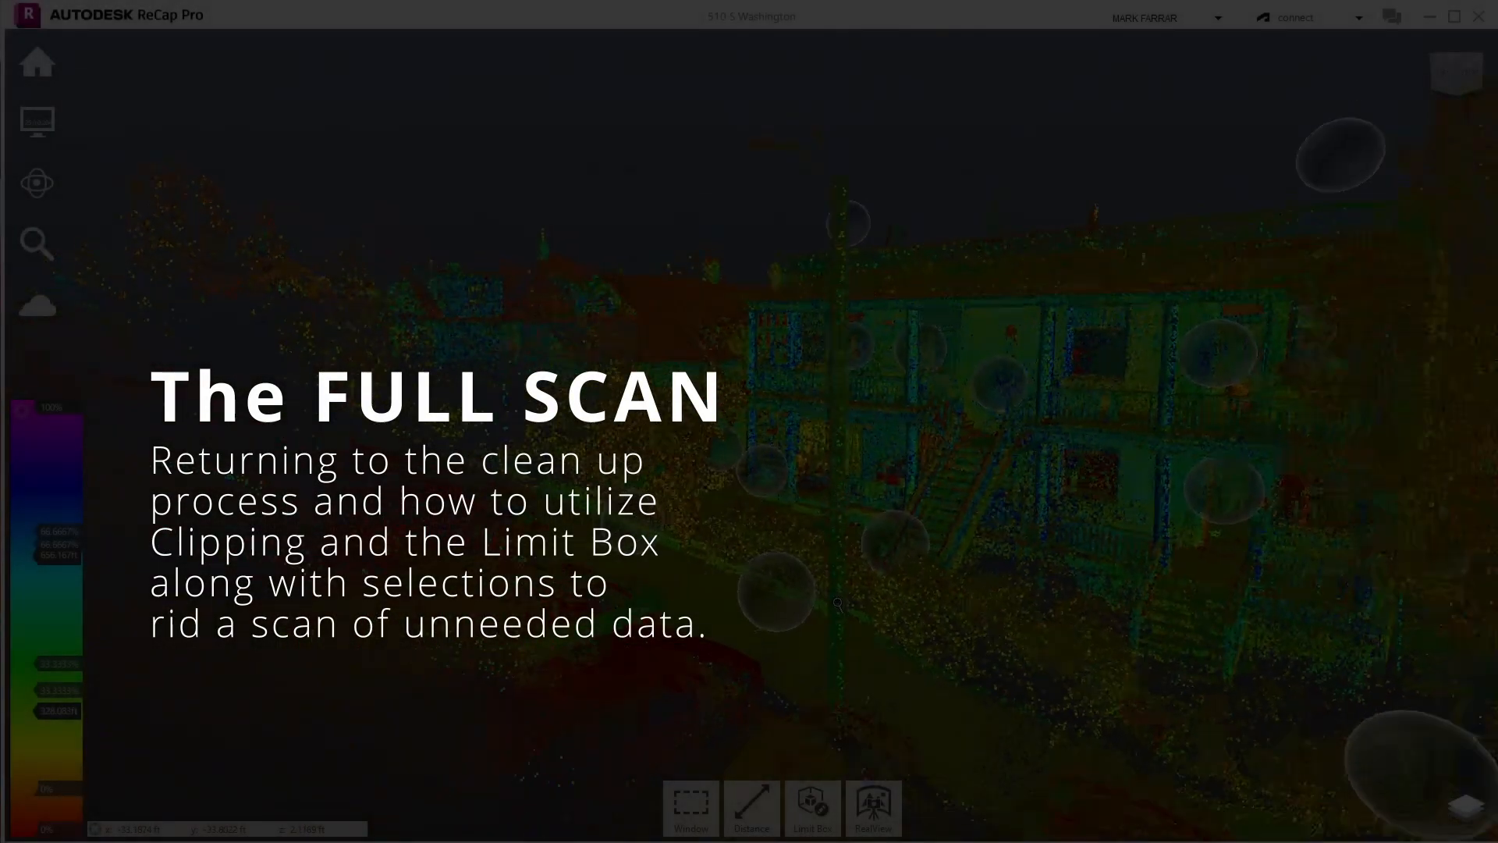
left_click_drag(924, 459, 986, 537)
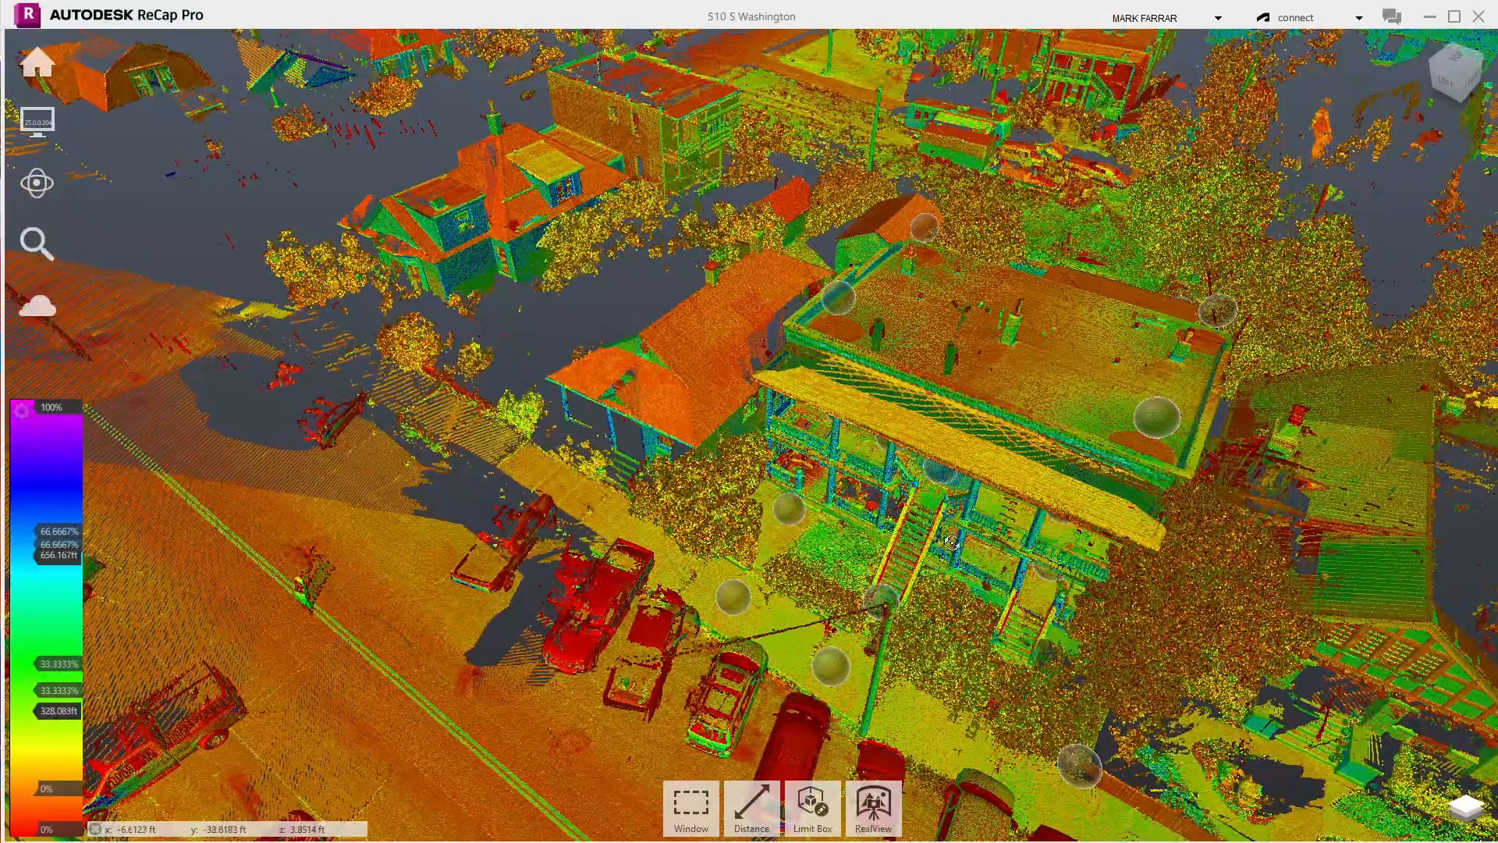
- Orbit from aerial to street level around the intersection, zooming toward the foreground
left_click_drag(697, 620, 355, 519)
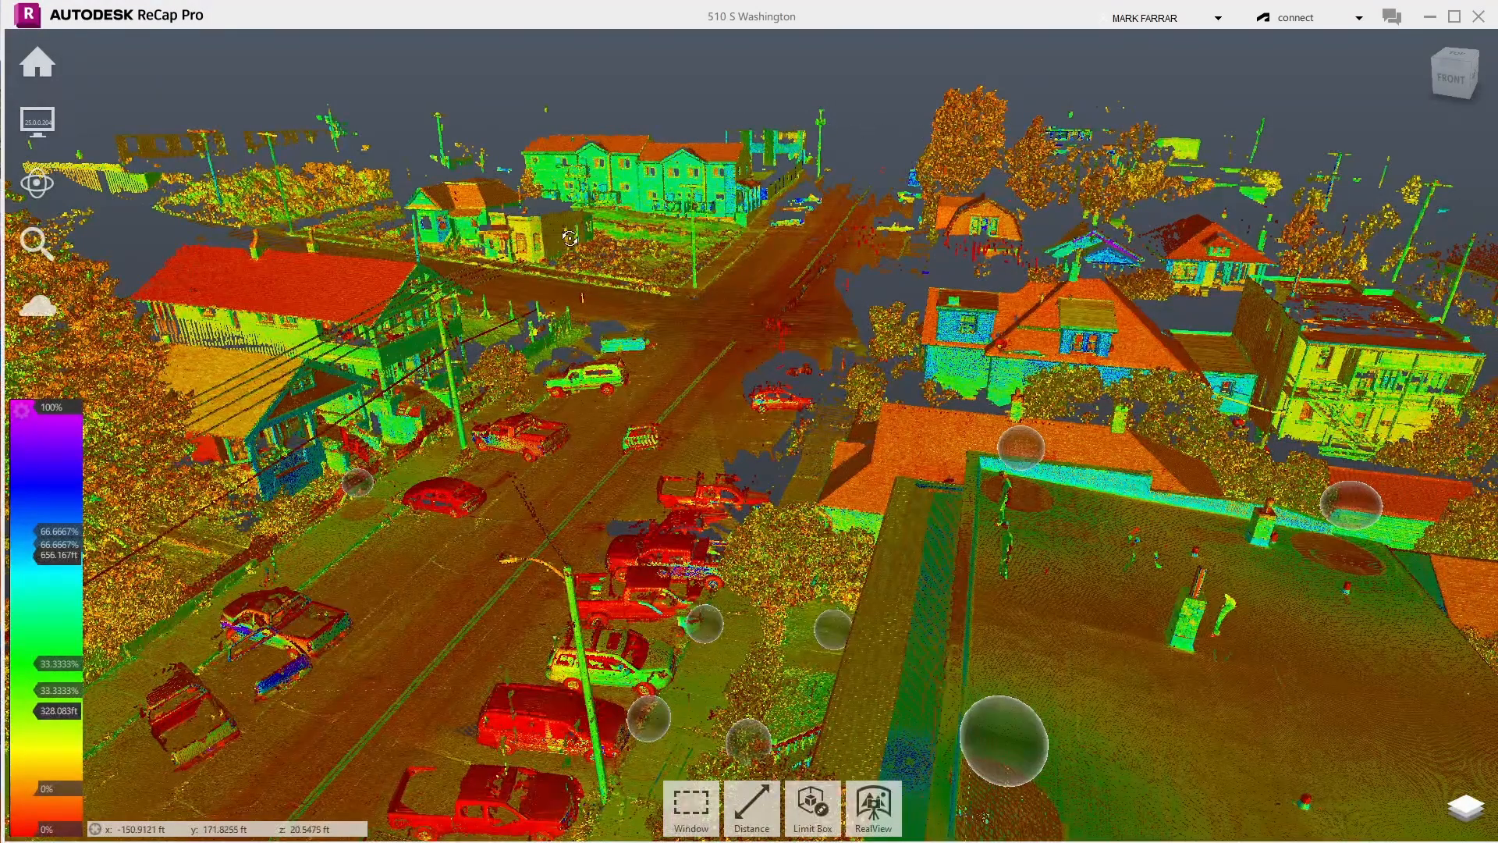
left_click_drag(570, 238, 488, 309)
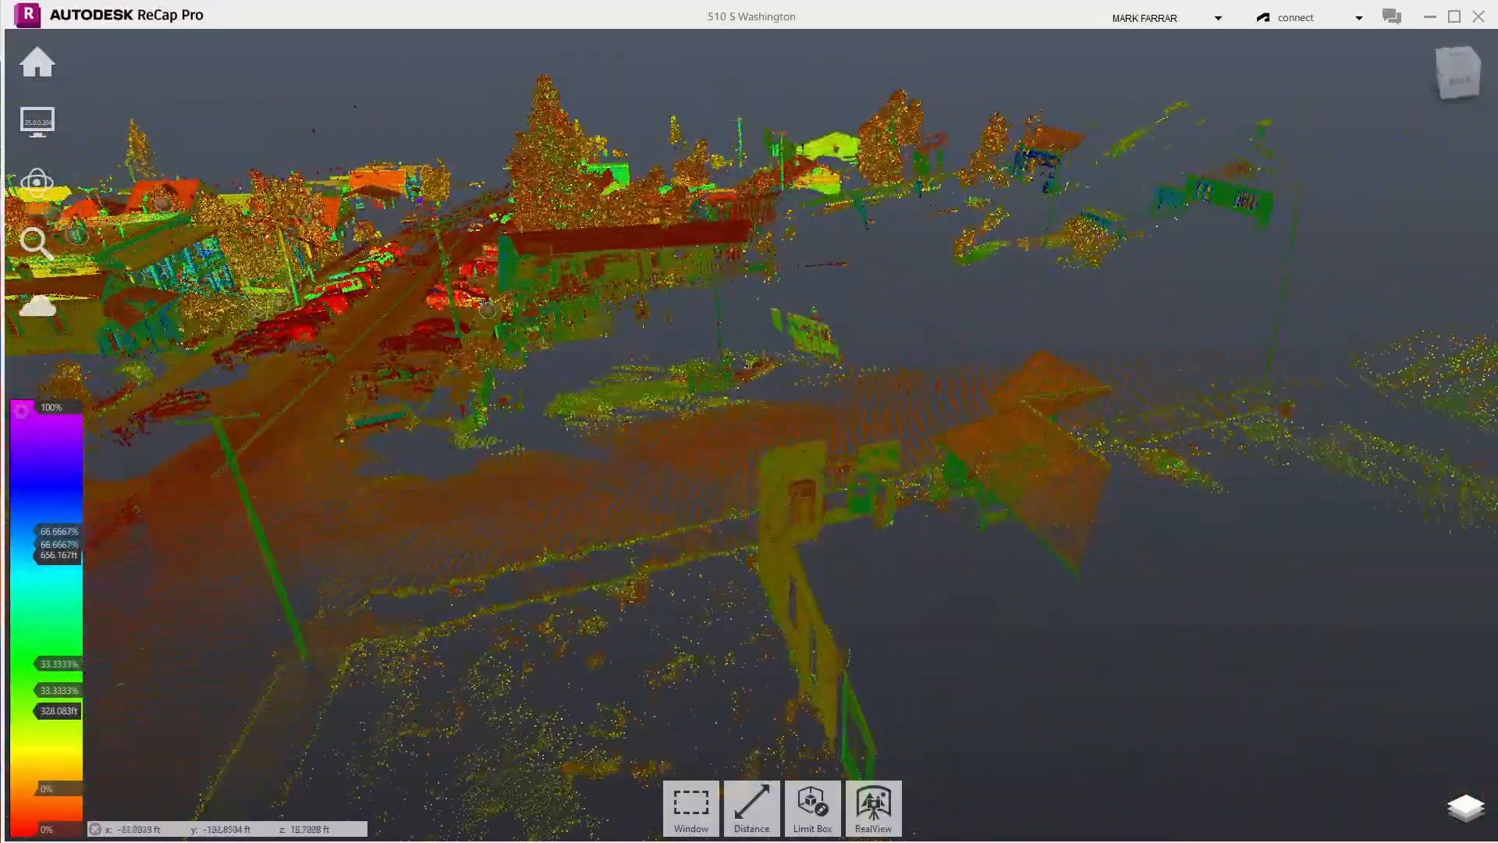
left_click_drag(547, 201, 363, 166)
scroll(460, 191, "up", 2)
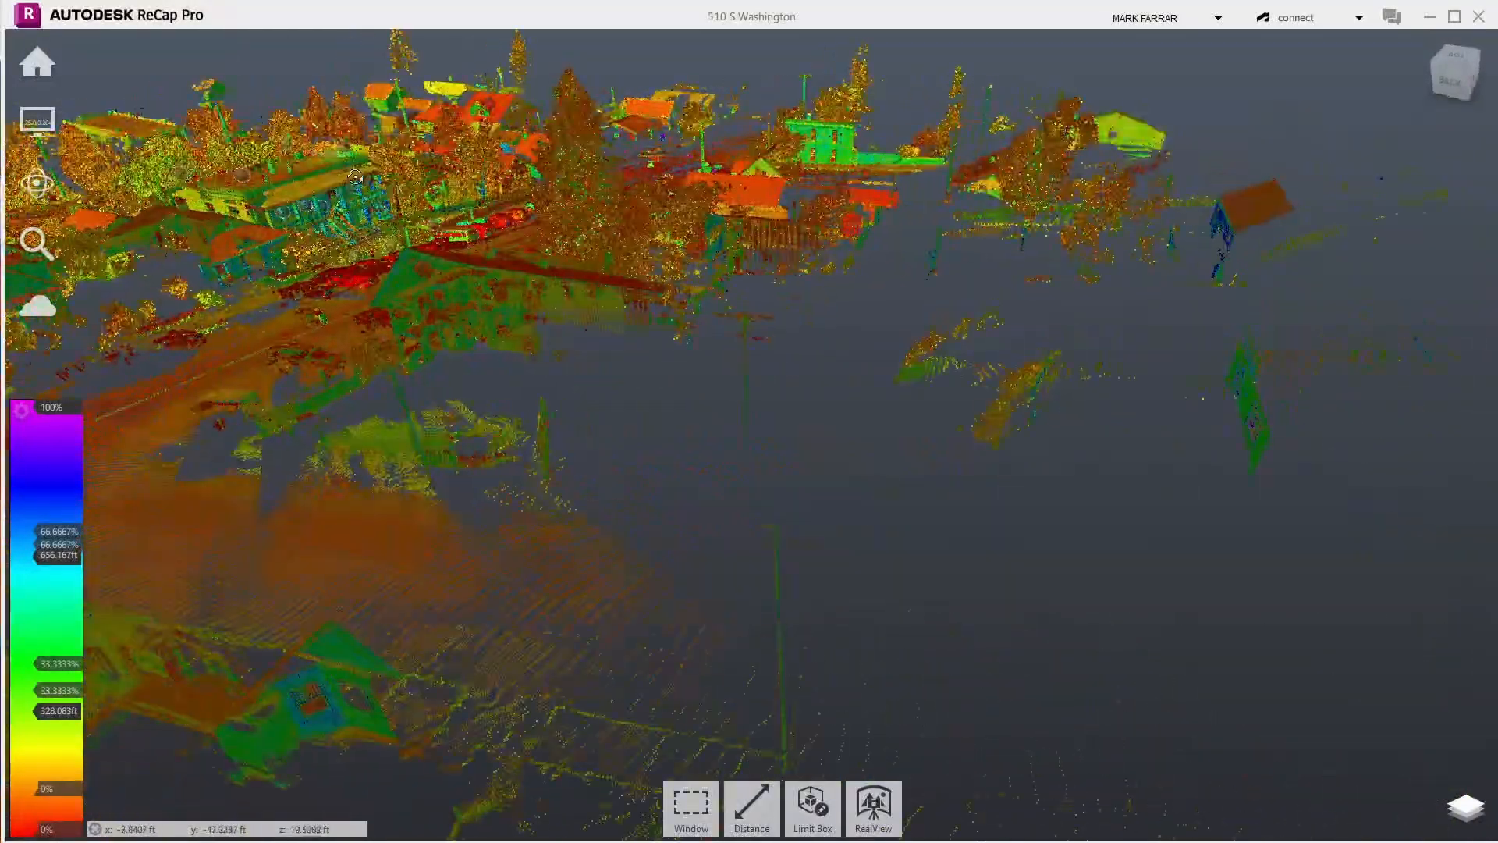
scroll(359, 165, "up", 2)
scroll(359, 165, "up", 5)
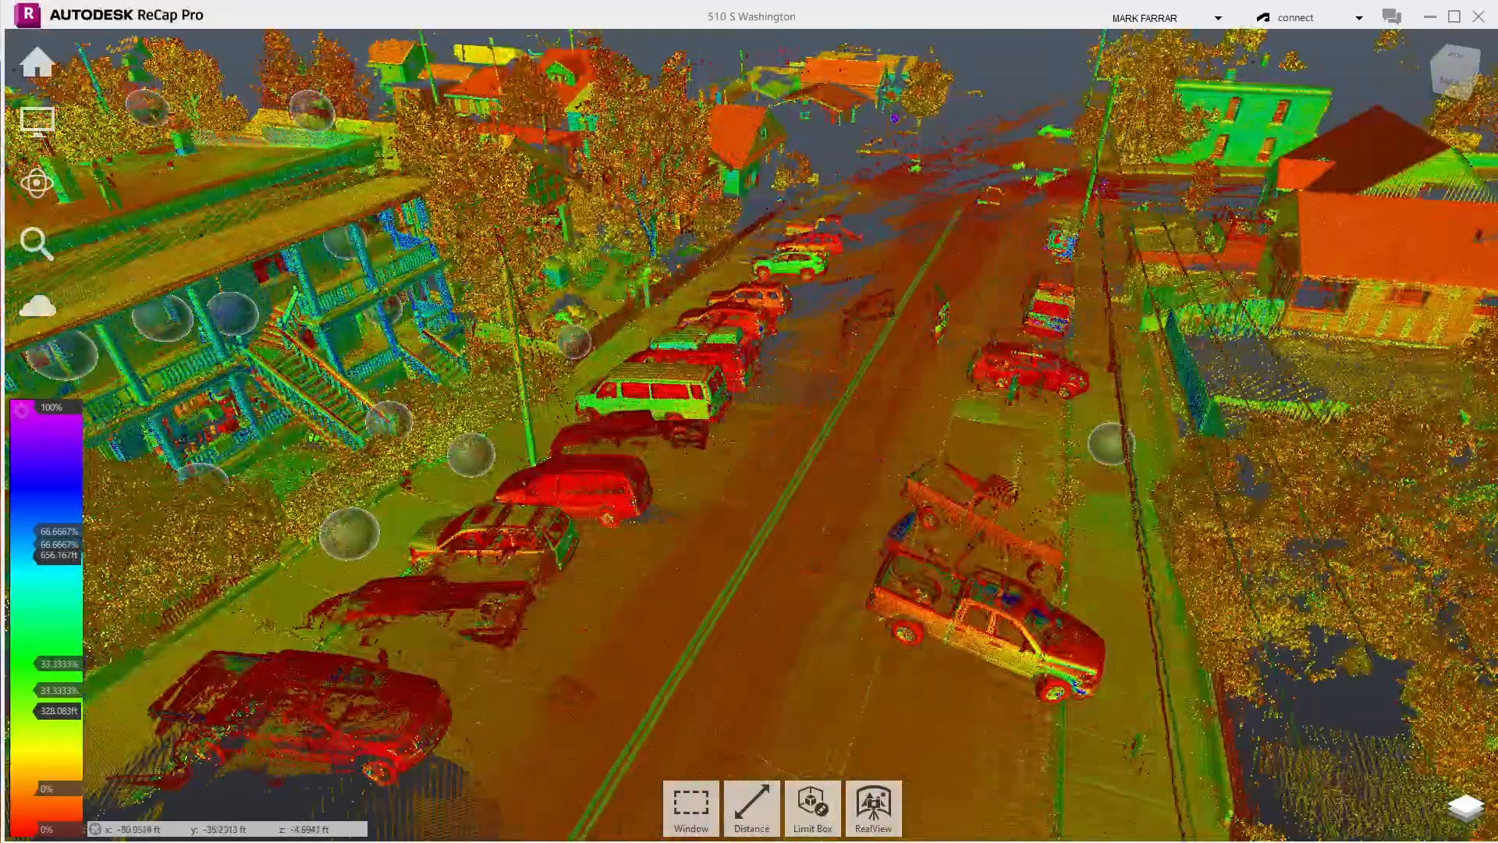
- Swing around the parked cars and end looking down on the street
left_click_drag(989, 429, 398, 421)
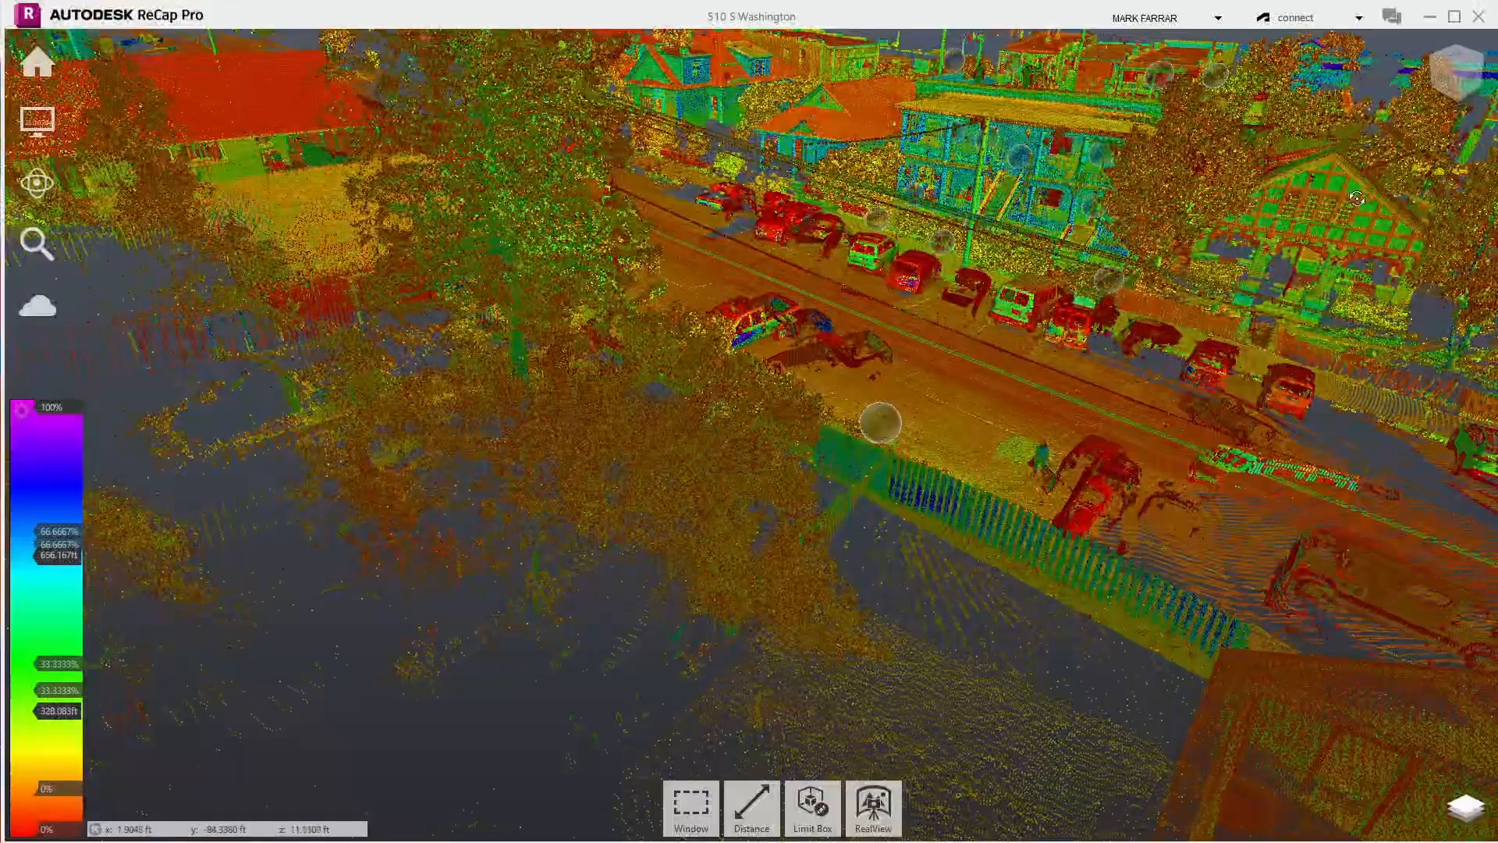
scroll(1355, 198, "up", 5)
mouse_move(1157, 266)
left_mouse_down()
mouse_move(1264, 246)
mouse_move(1315, 207)
left_mouse_up()
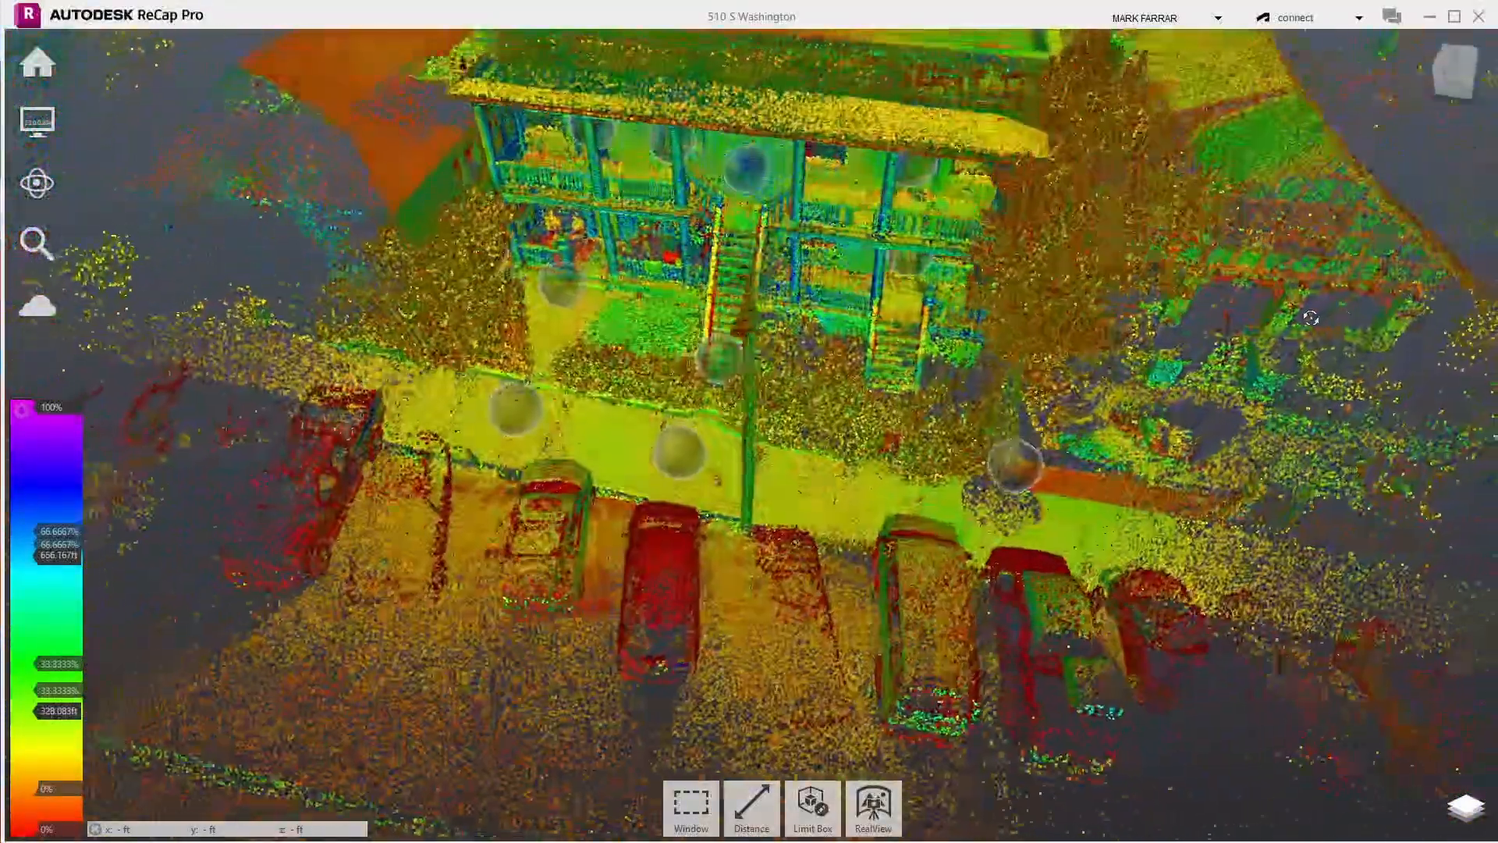
left_click_drag(1310, 318, 1056, 366)
- Orbit over the building to street level, tilting up to show the trees above the roof
scroll(1199, 334, "down", 5)
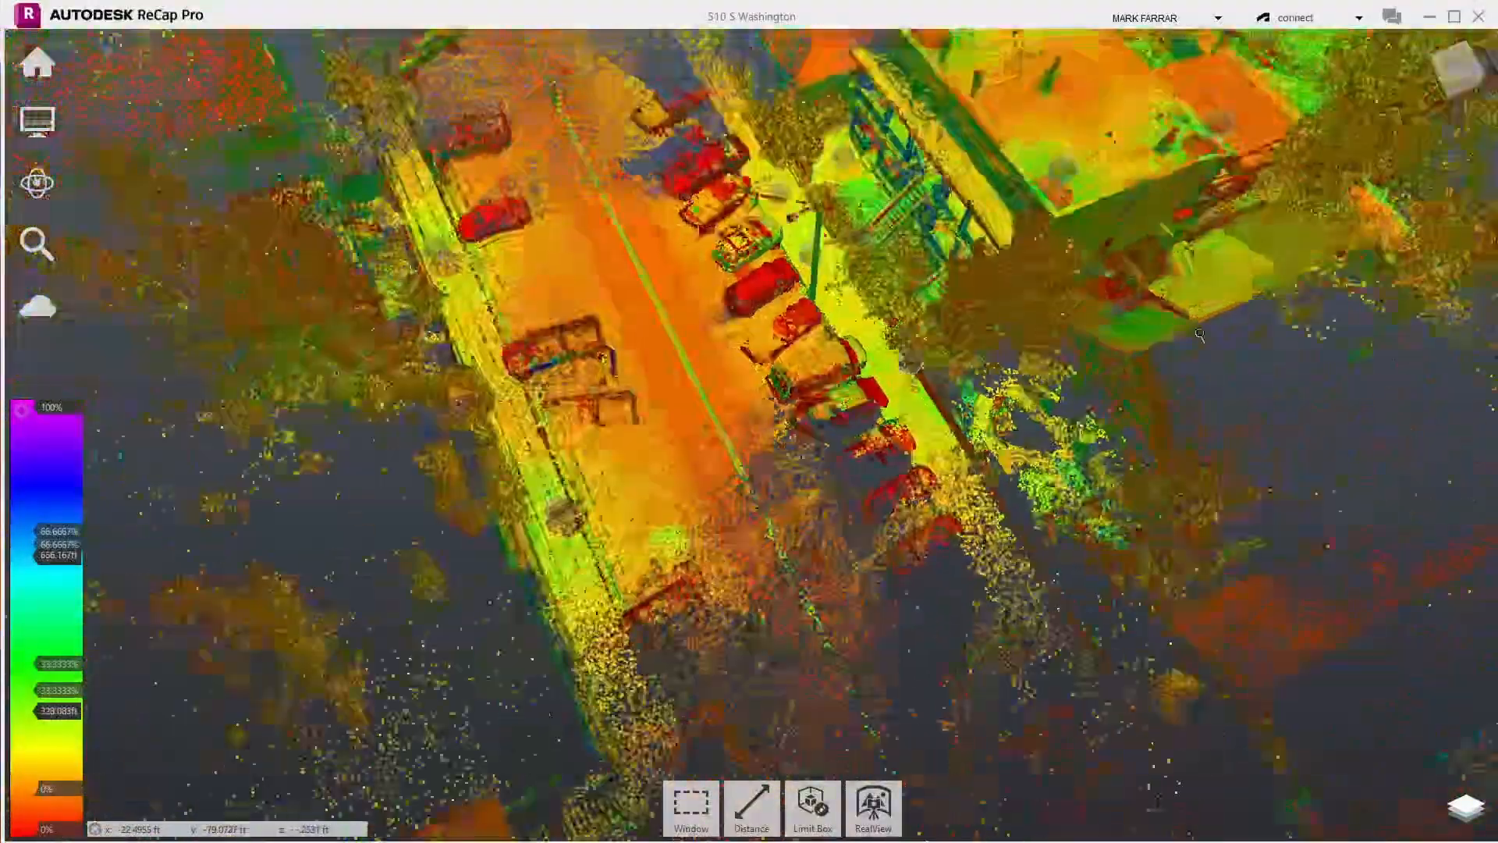
scroll(1103, 291, "up", 8)
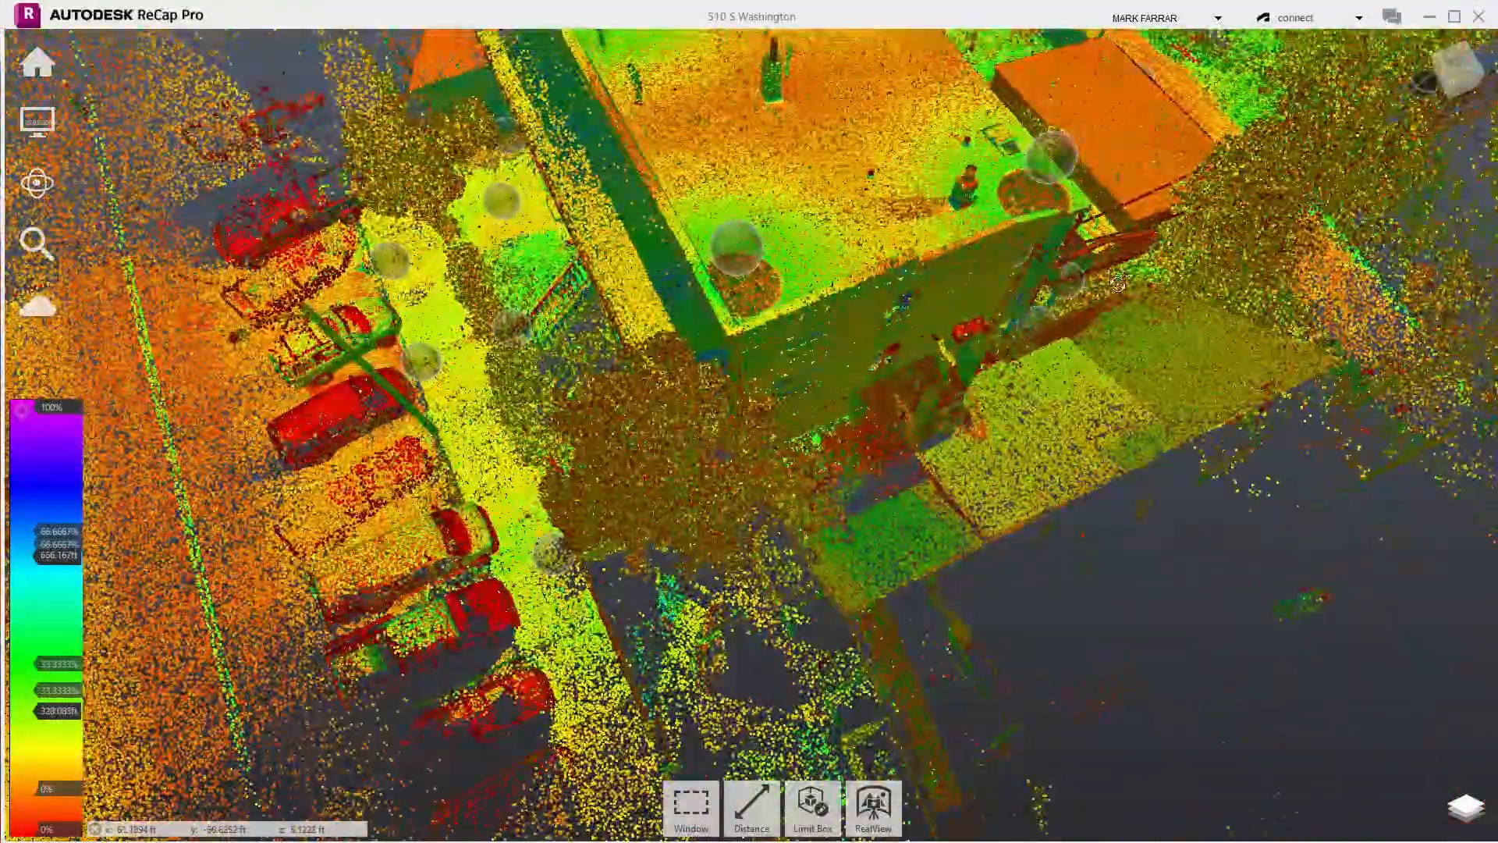
scroll(1103, 291, "up", 3)
left_click_drag(1091, 310, 674, 339)
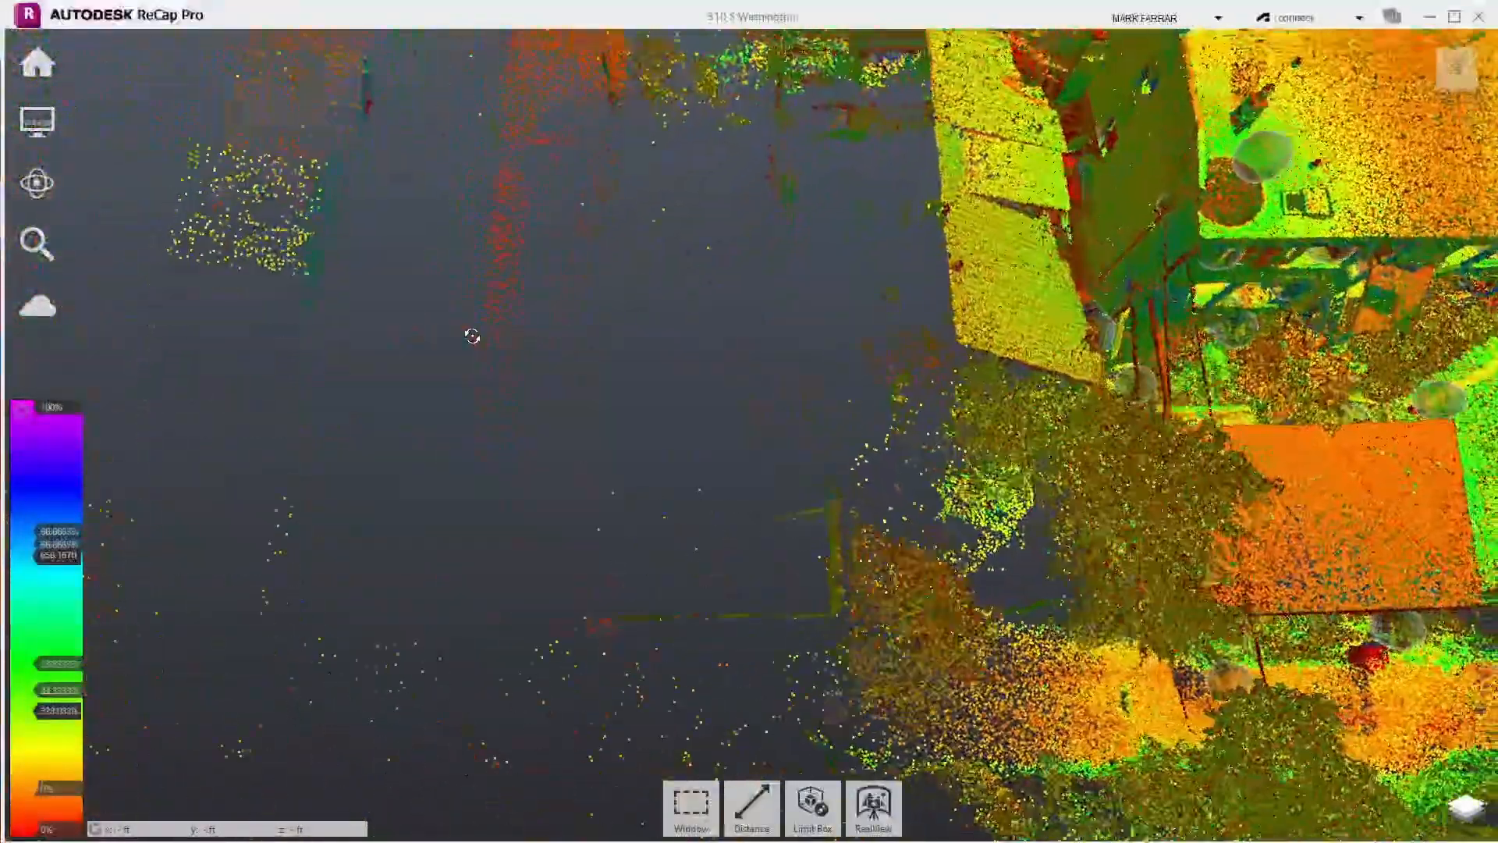
left_click_drag(472, 336, 354, 307)
left_click_drag(1352, 309, 1346, 309)
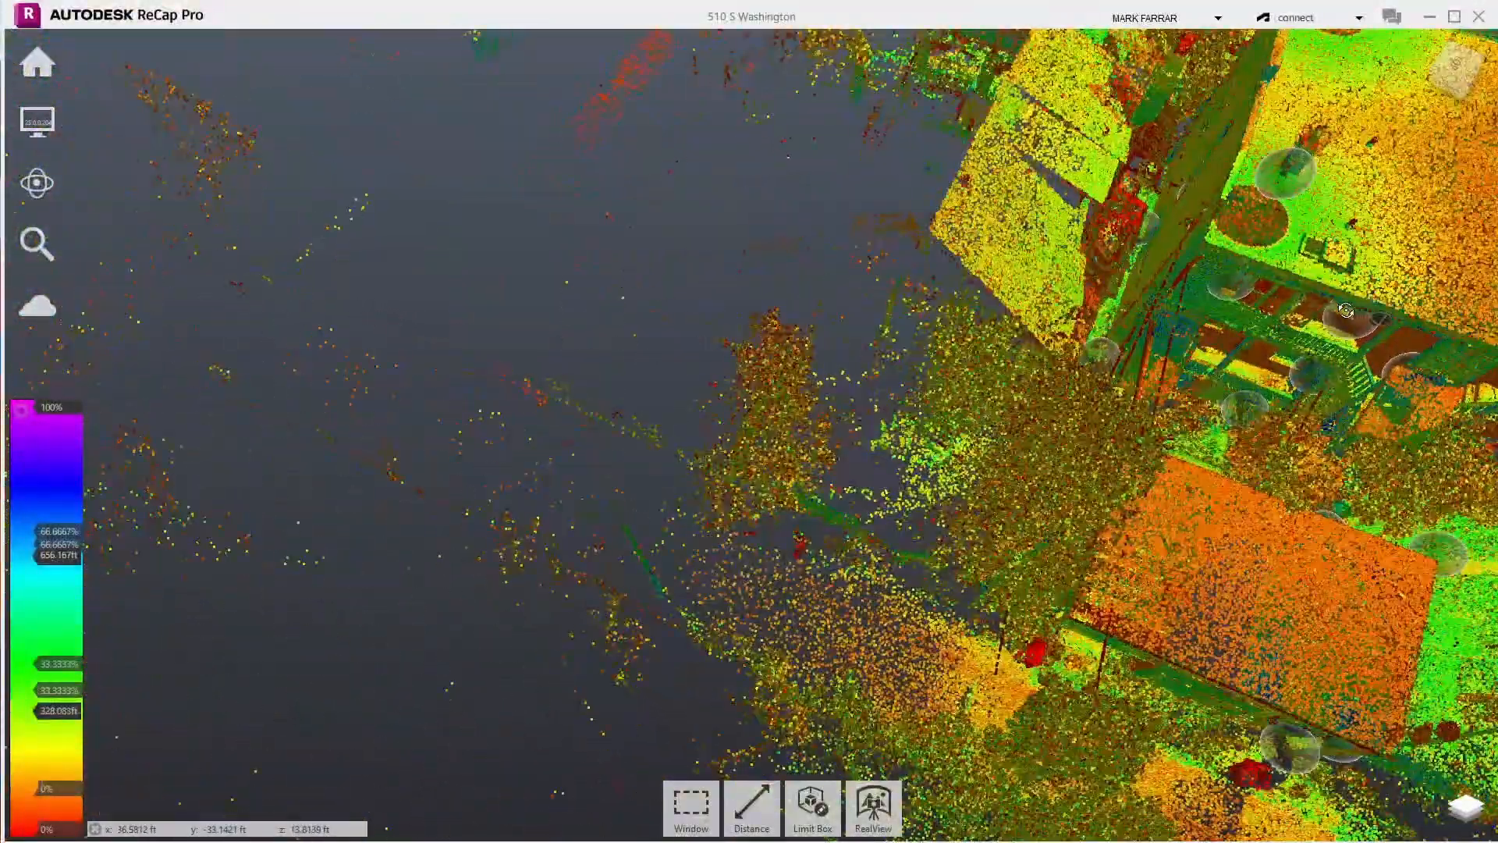
left_click_drag(1228, 285, 1137, 167)
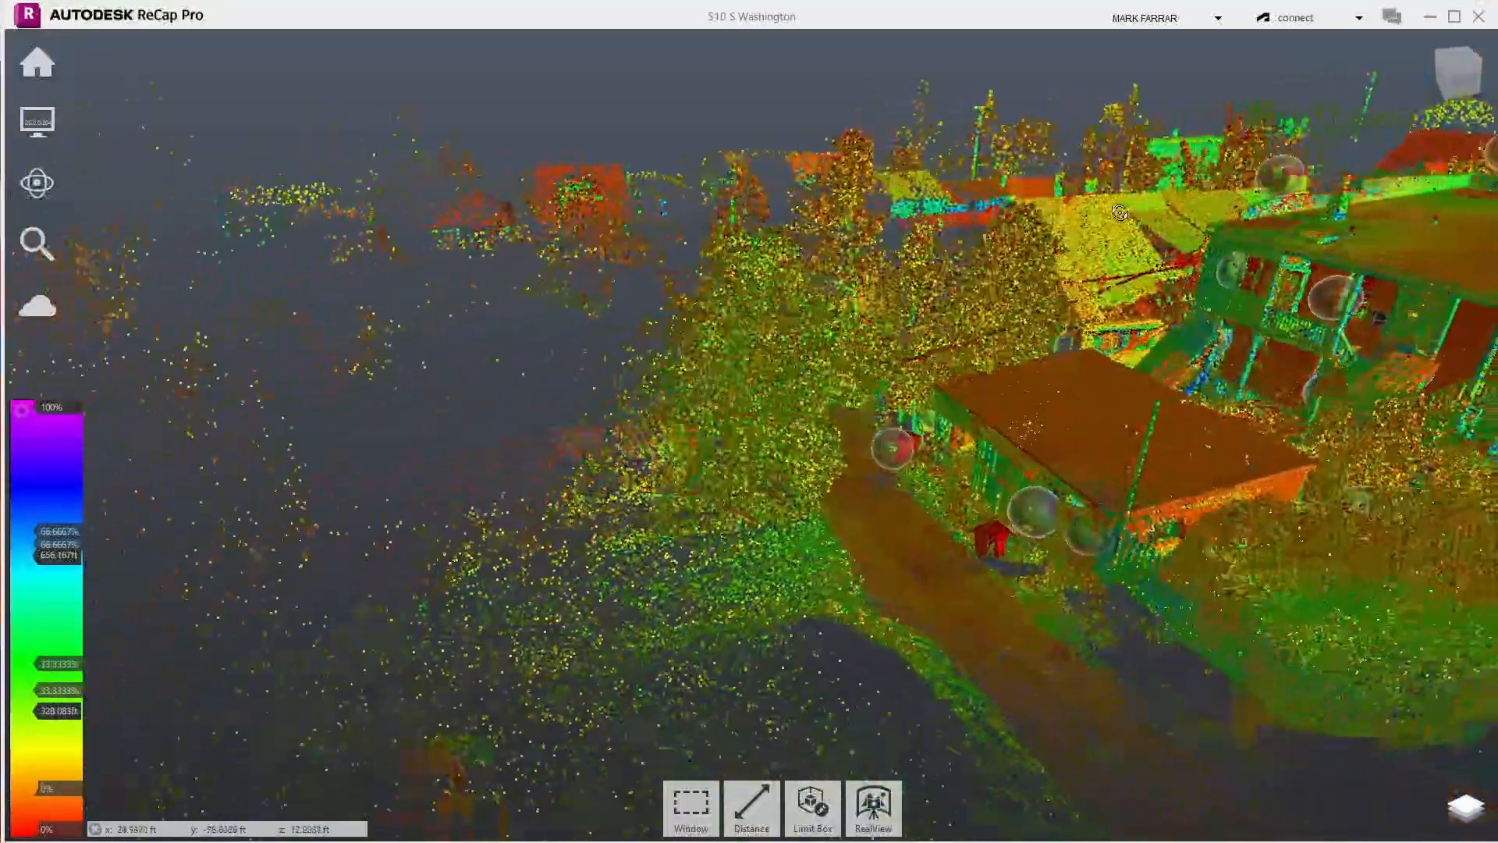
scroll(1144, 321, "up", 5)
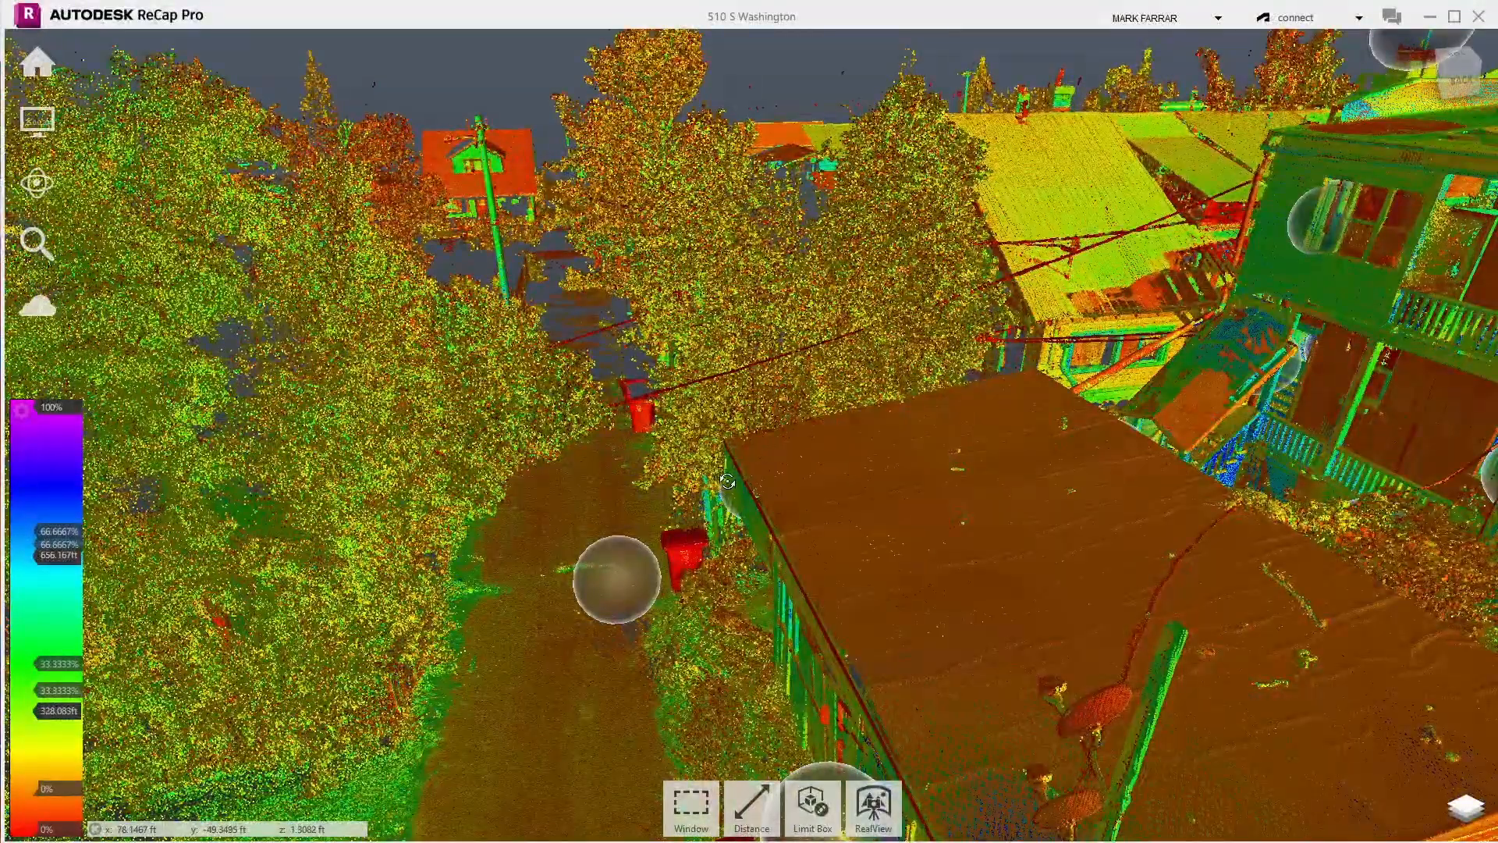
mouse_move(727, 481)
left_mouse_down()
mouse_move(553, 455)
mouse_move(730, 476)
left_mouse_up()
- Swing around the building's front and side, closing in on the roof corner by the tall tree
scroll(1116, 451, "down", 3)
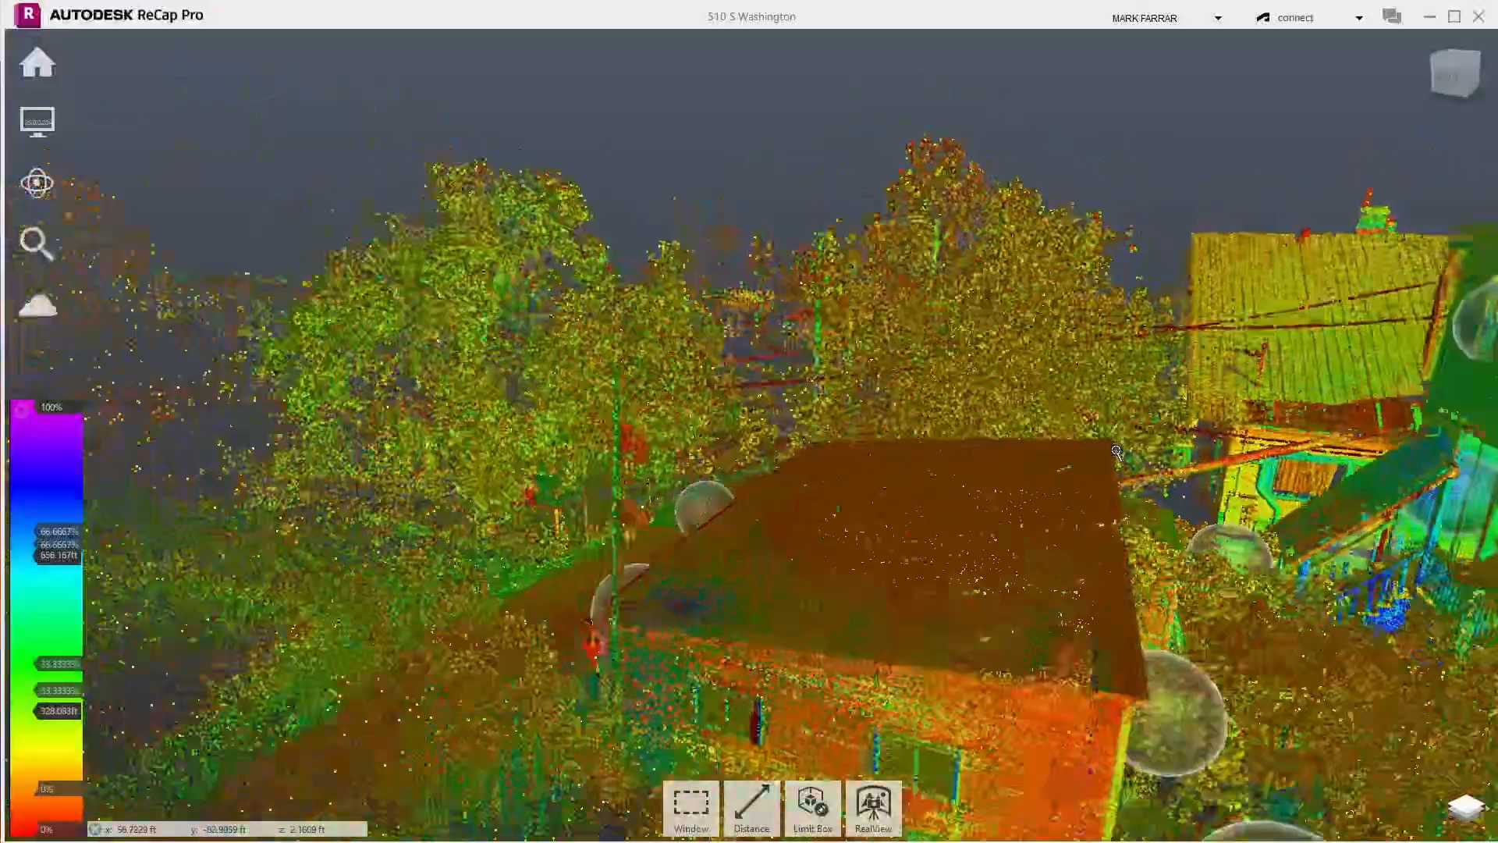
left_click_drag(1116, 451, 1356, 585)
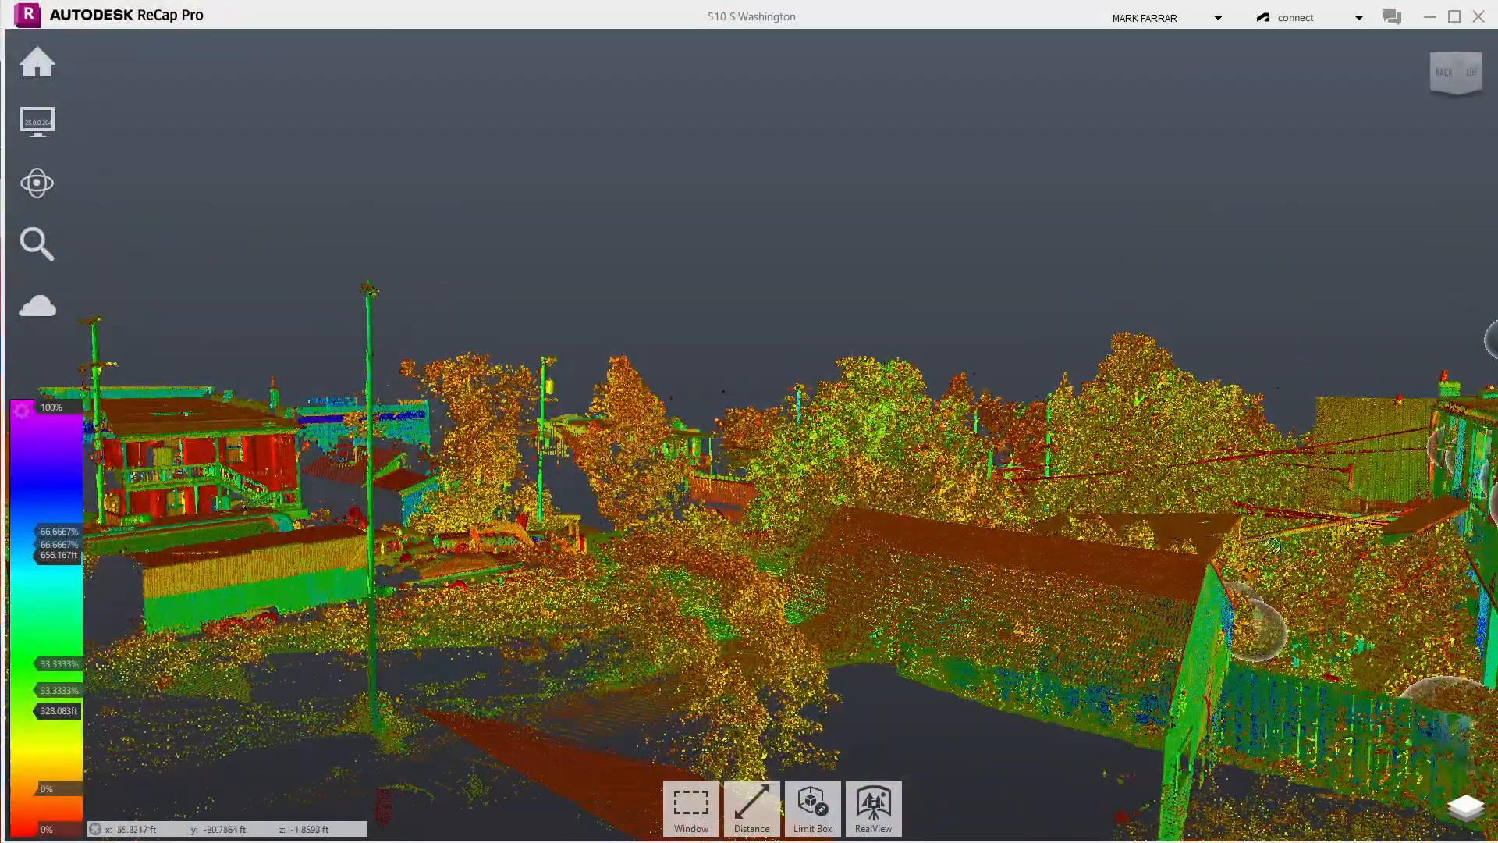
left_click_drag(1137, 498, 1440, 503)
left_click_drag(1012, 551, 1327, 552)
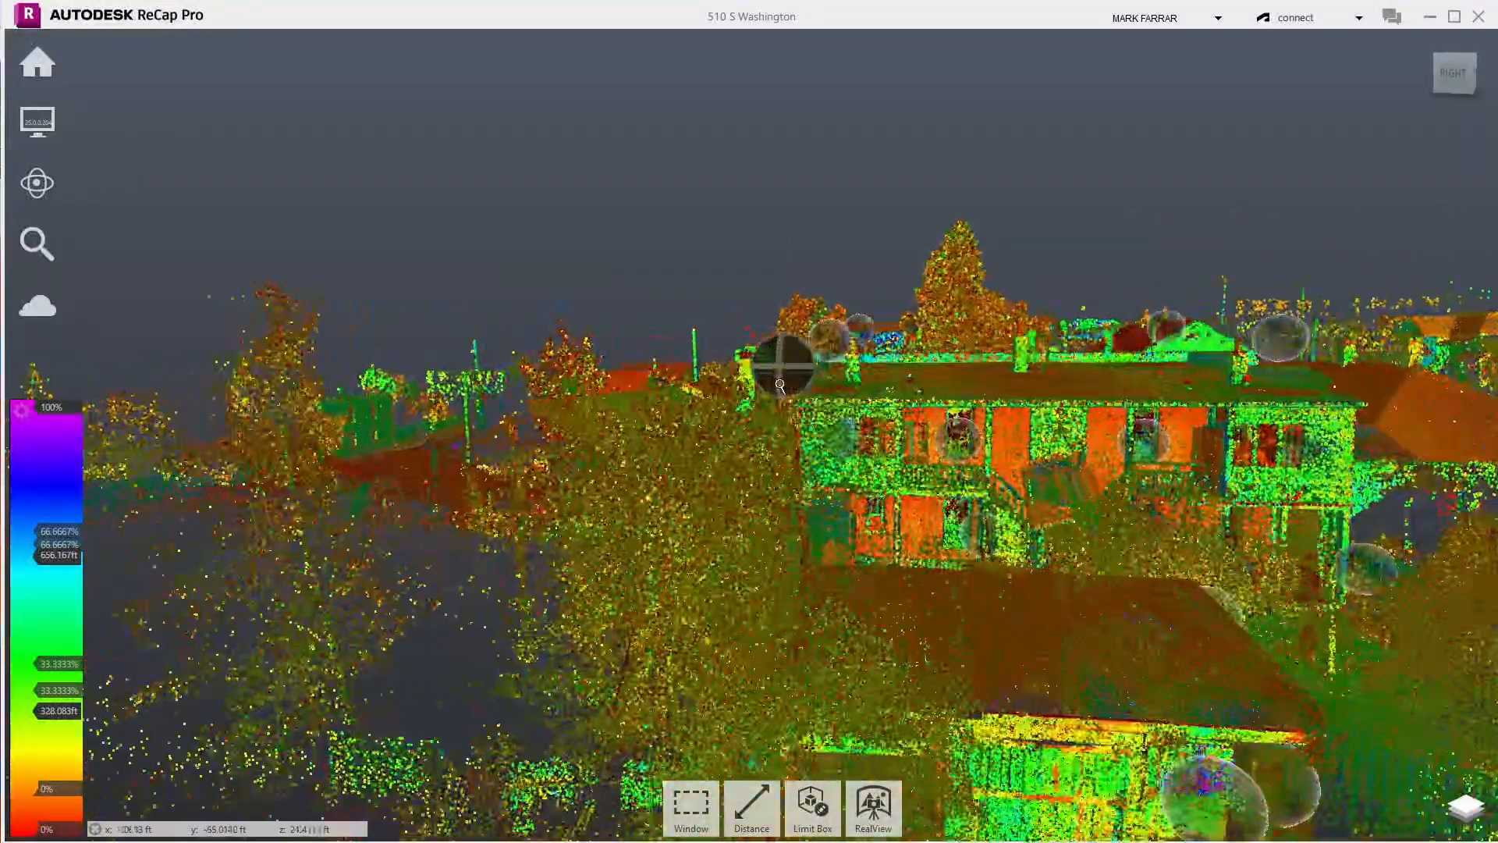
left_click_drag(779, 385, 824, 375)
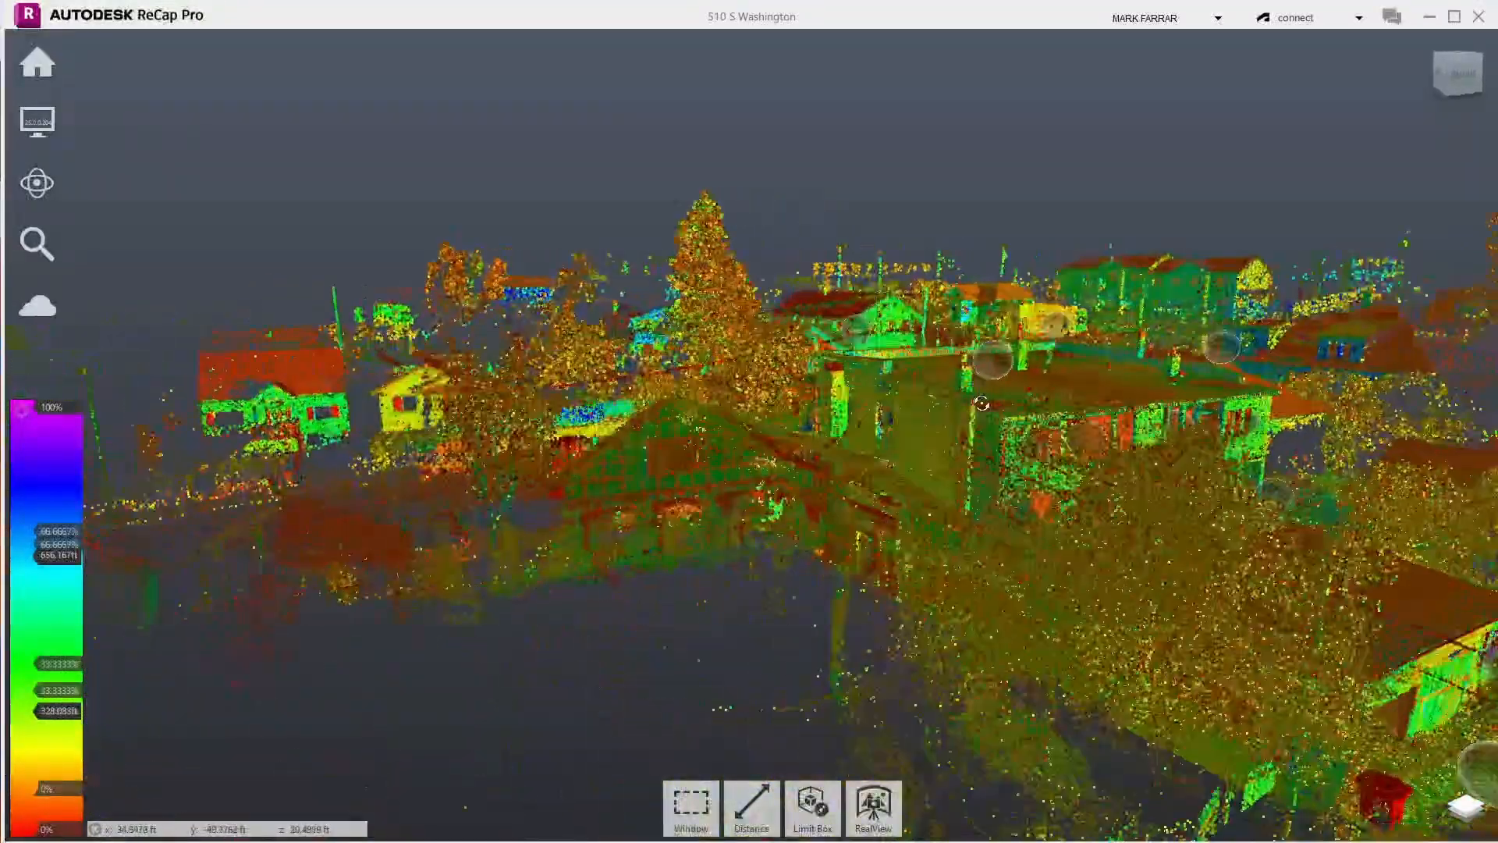
scroll(823, 375, "up", 5)
scroll(823, 375, "up", 3)
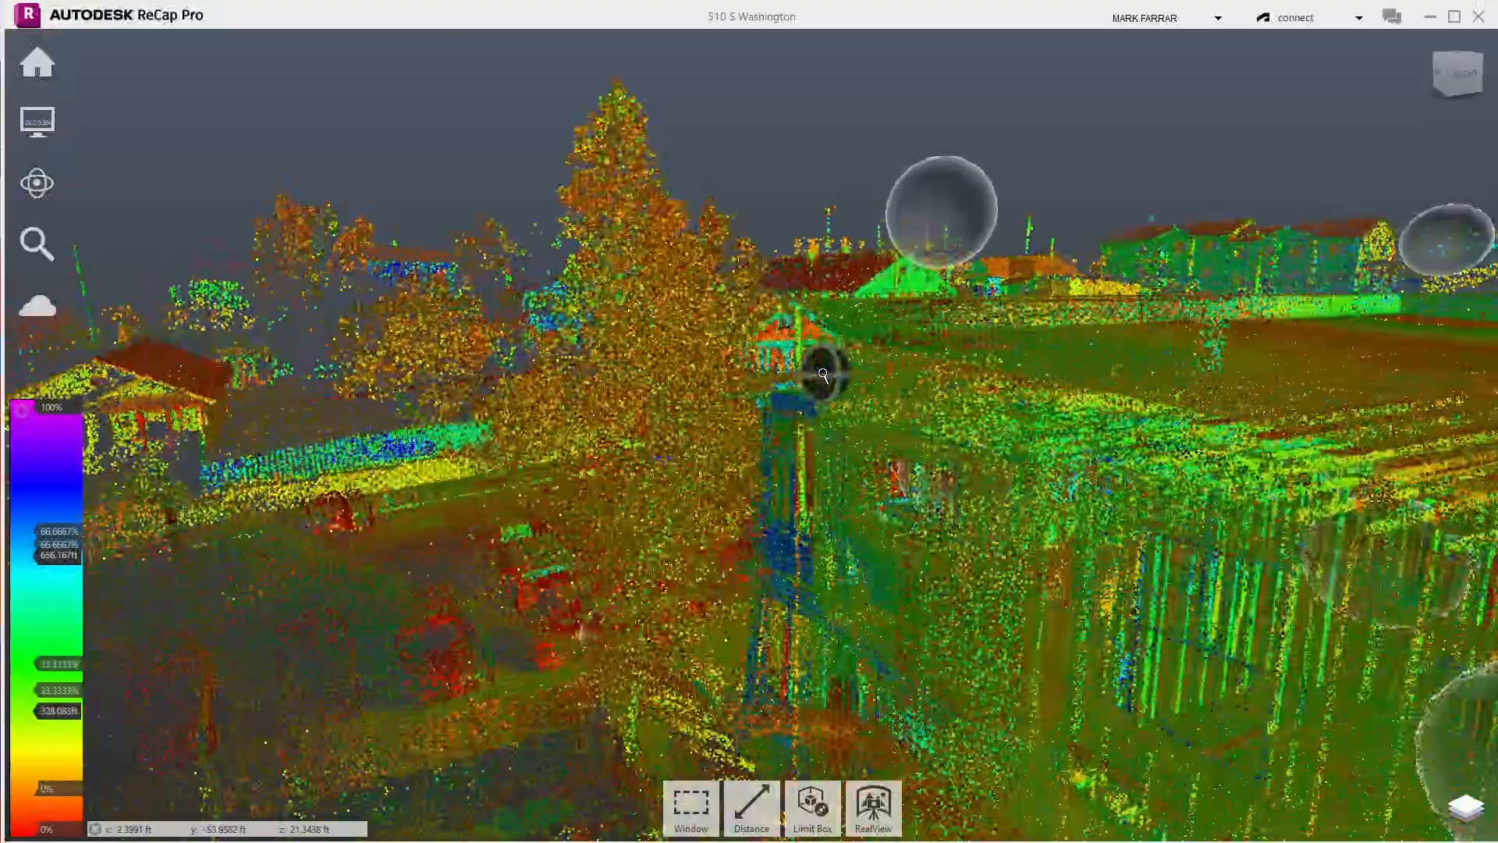
left_click_drag(823, 375, 1493, 383)
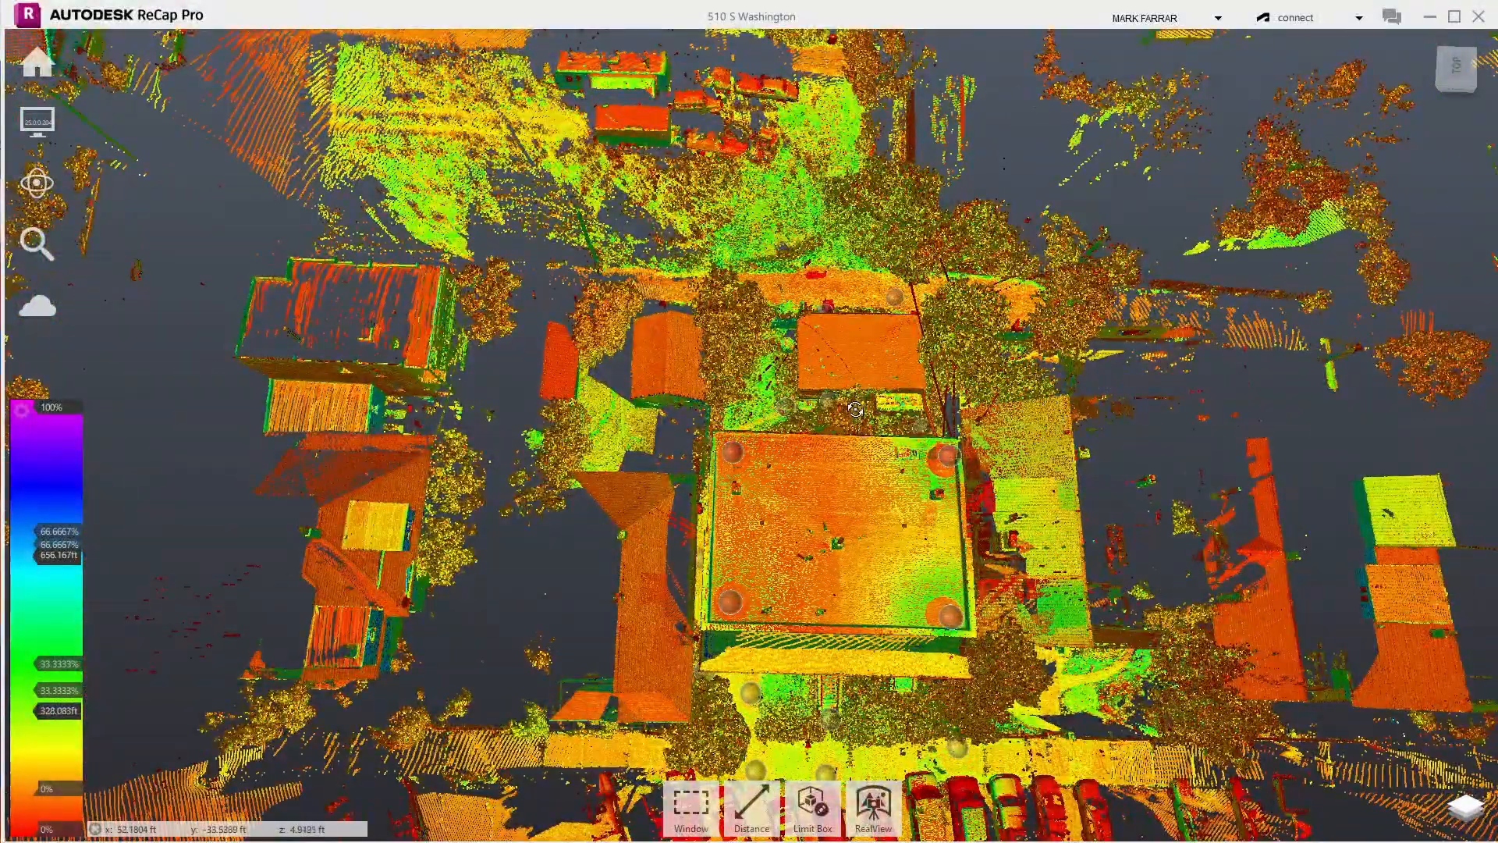
- Zoom out and pick the ViewCube's Top face for a plan view of the whole cloud
scroll(855, 409, "down", 2)
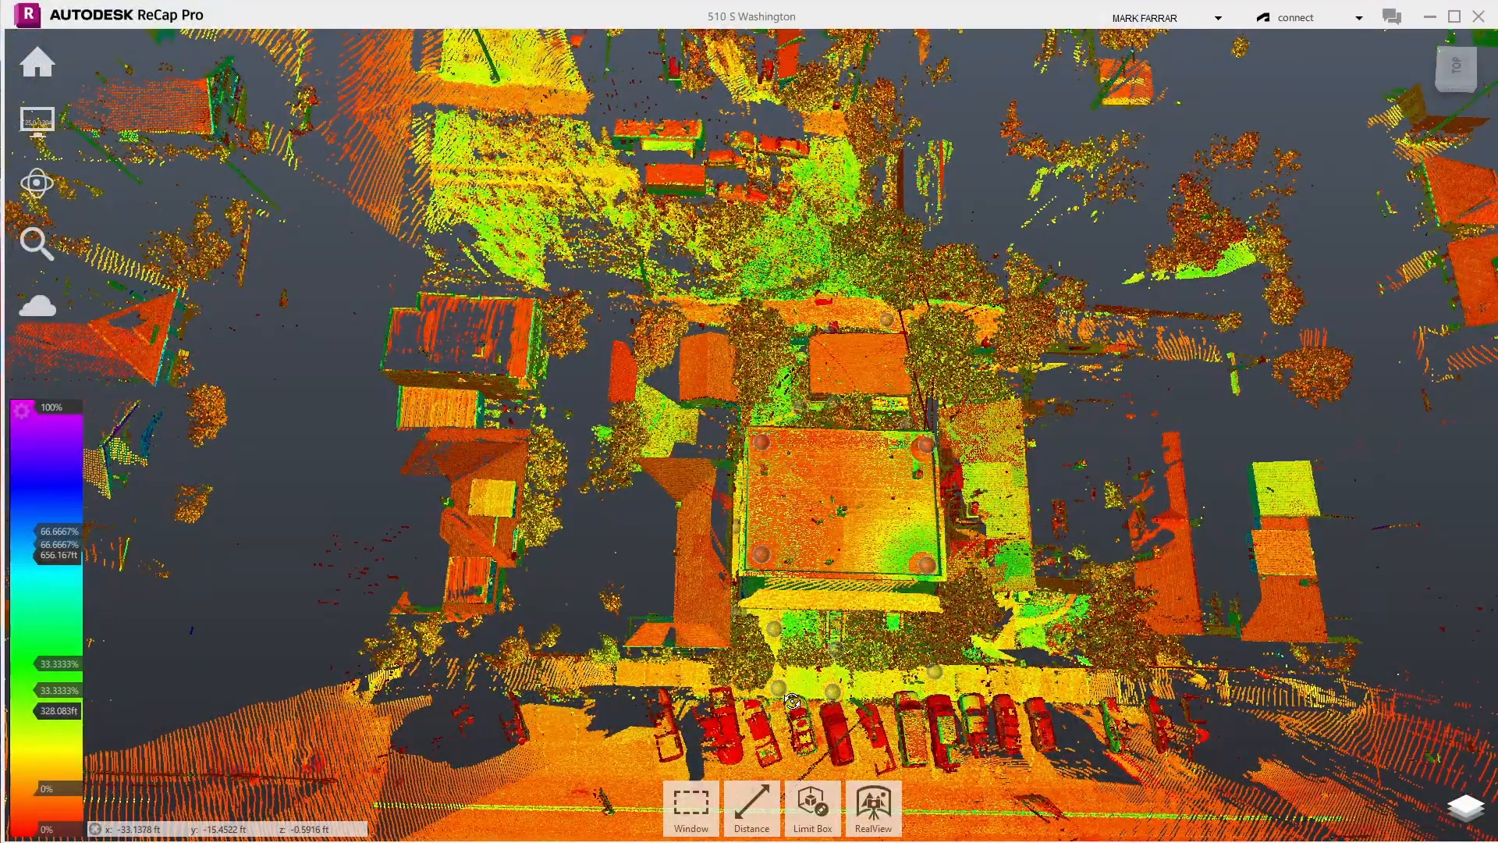
mouse_move(807, 800)
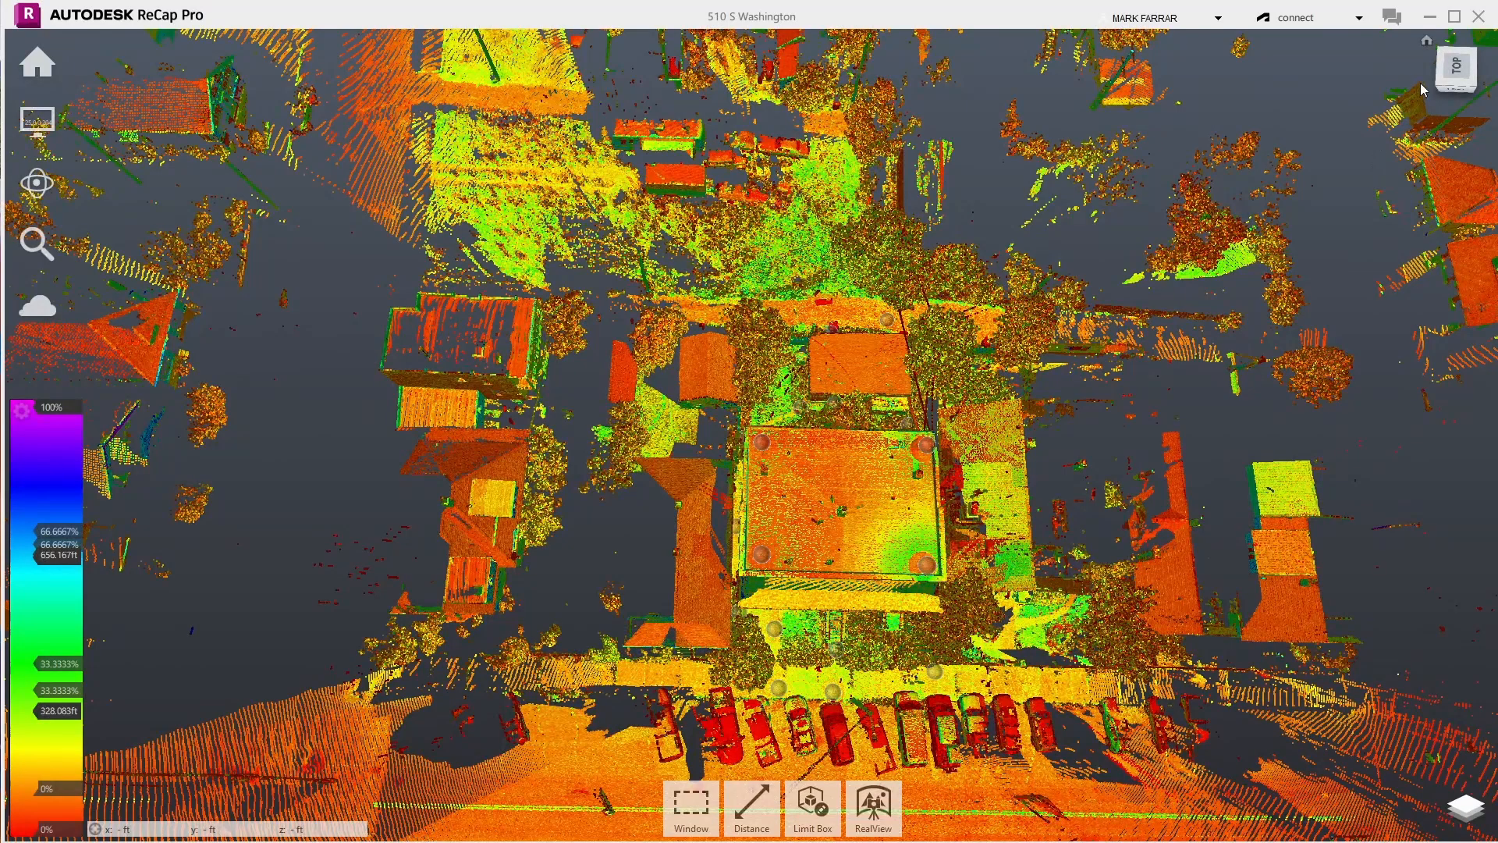
left_click(1453, 71)
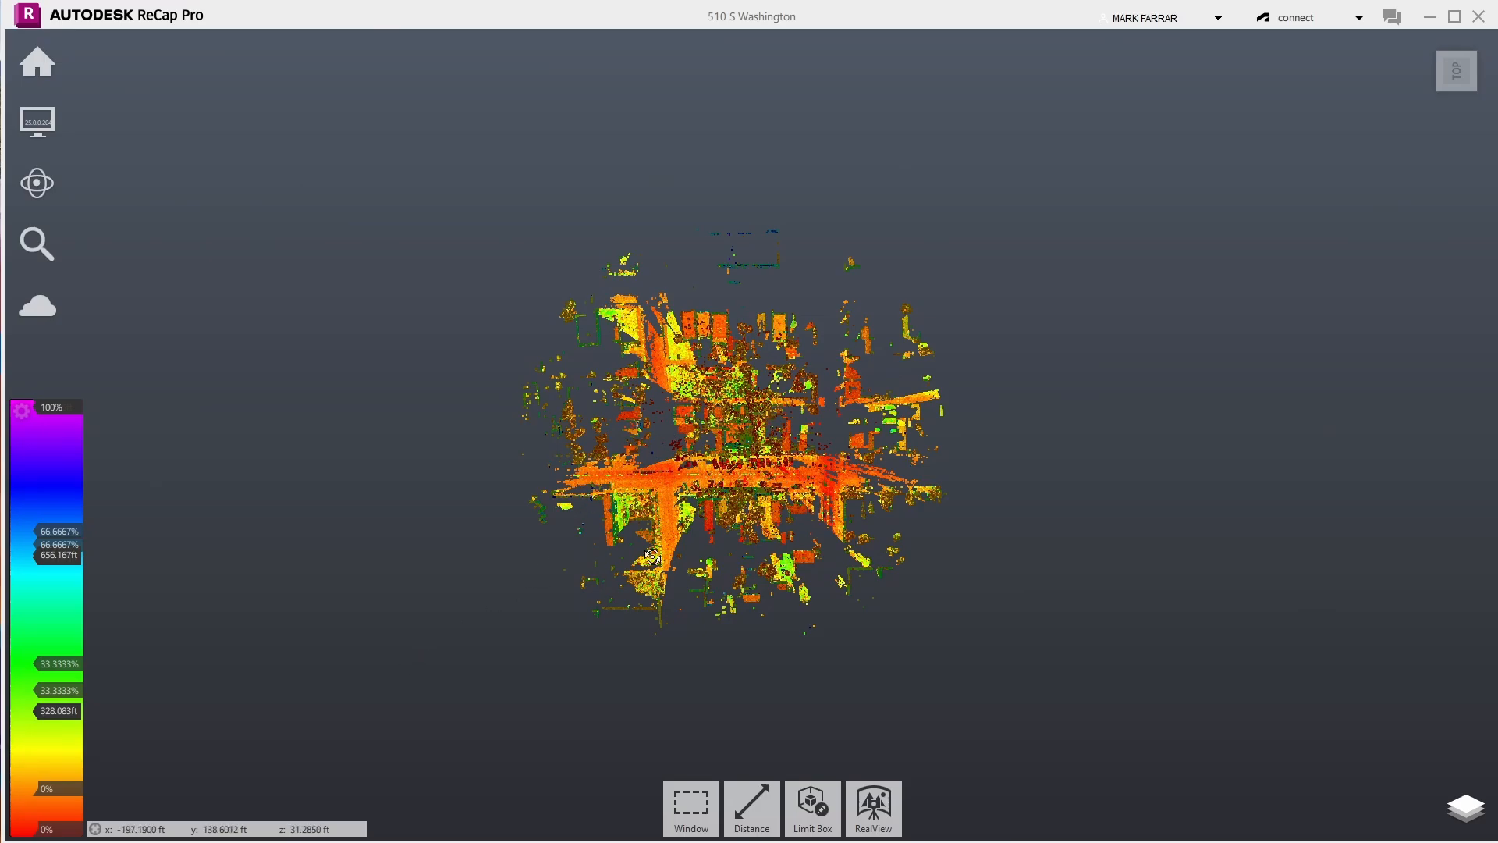
- Window-select the lower half of the cloud in plan view and delete those points
left_click(1465, 807)
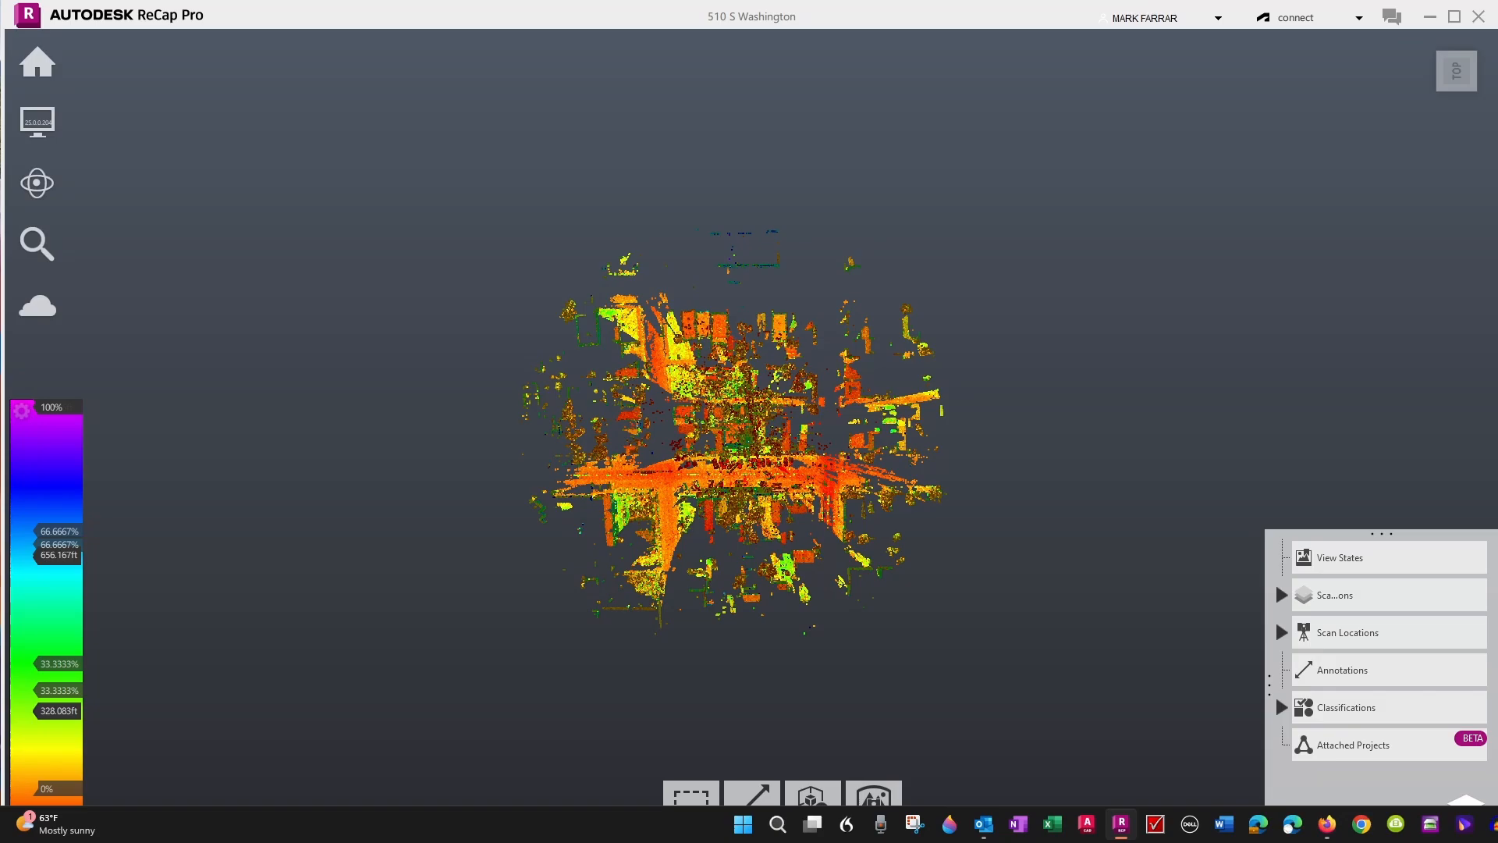
left_click(685, 785)
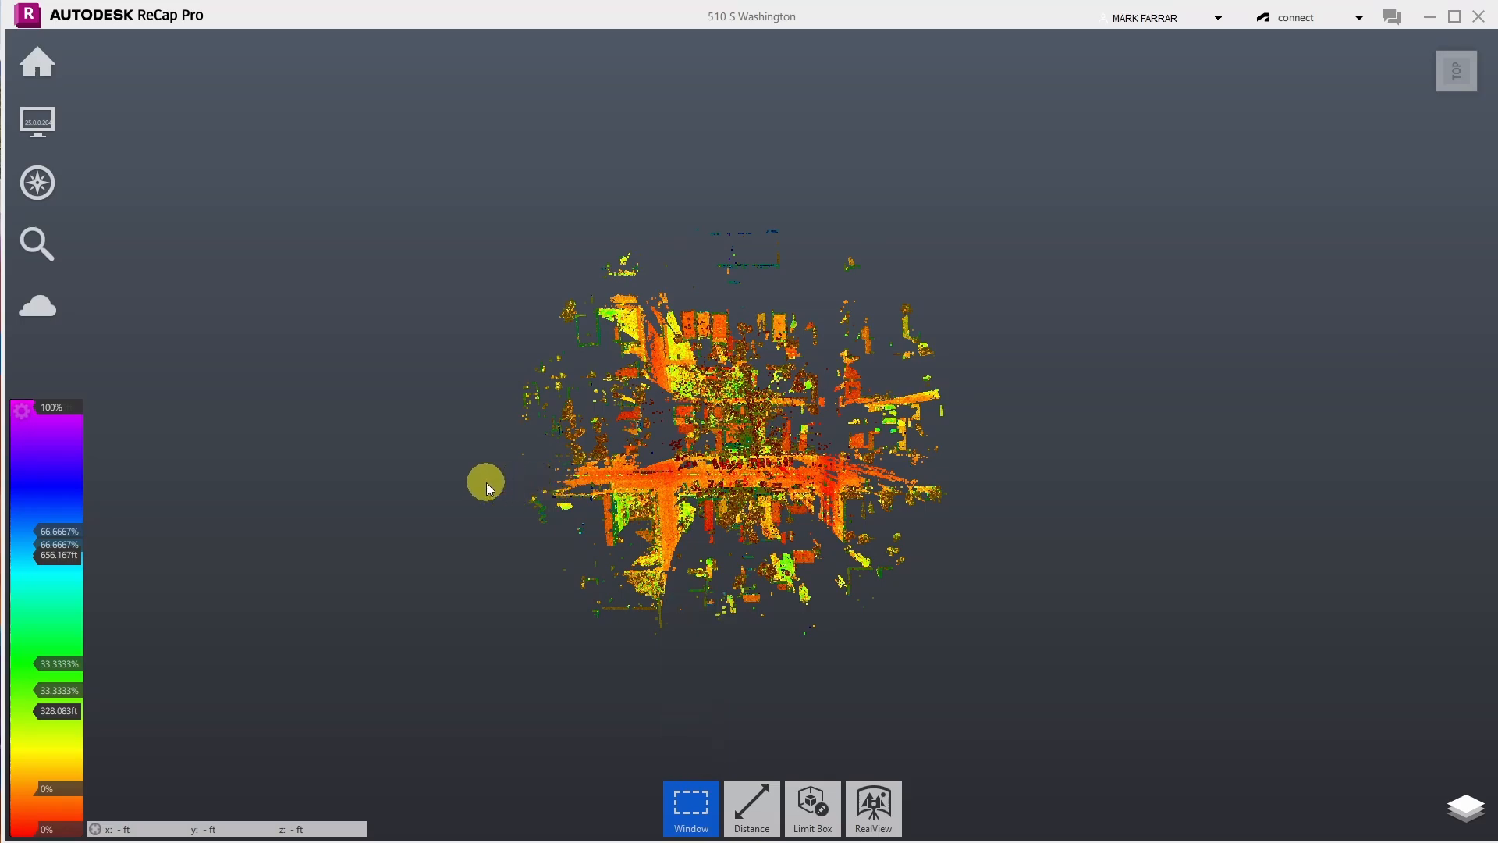
left_click_drag(461, 481, 1153, 739)
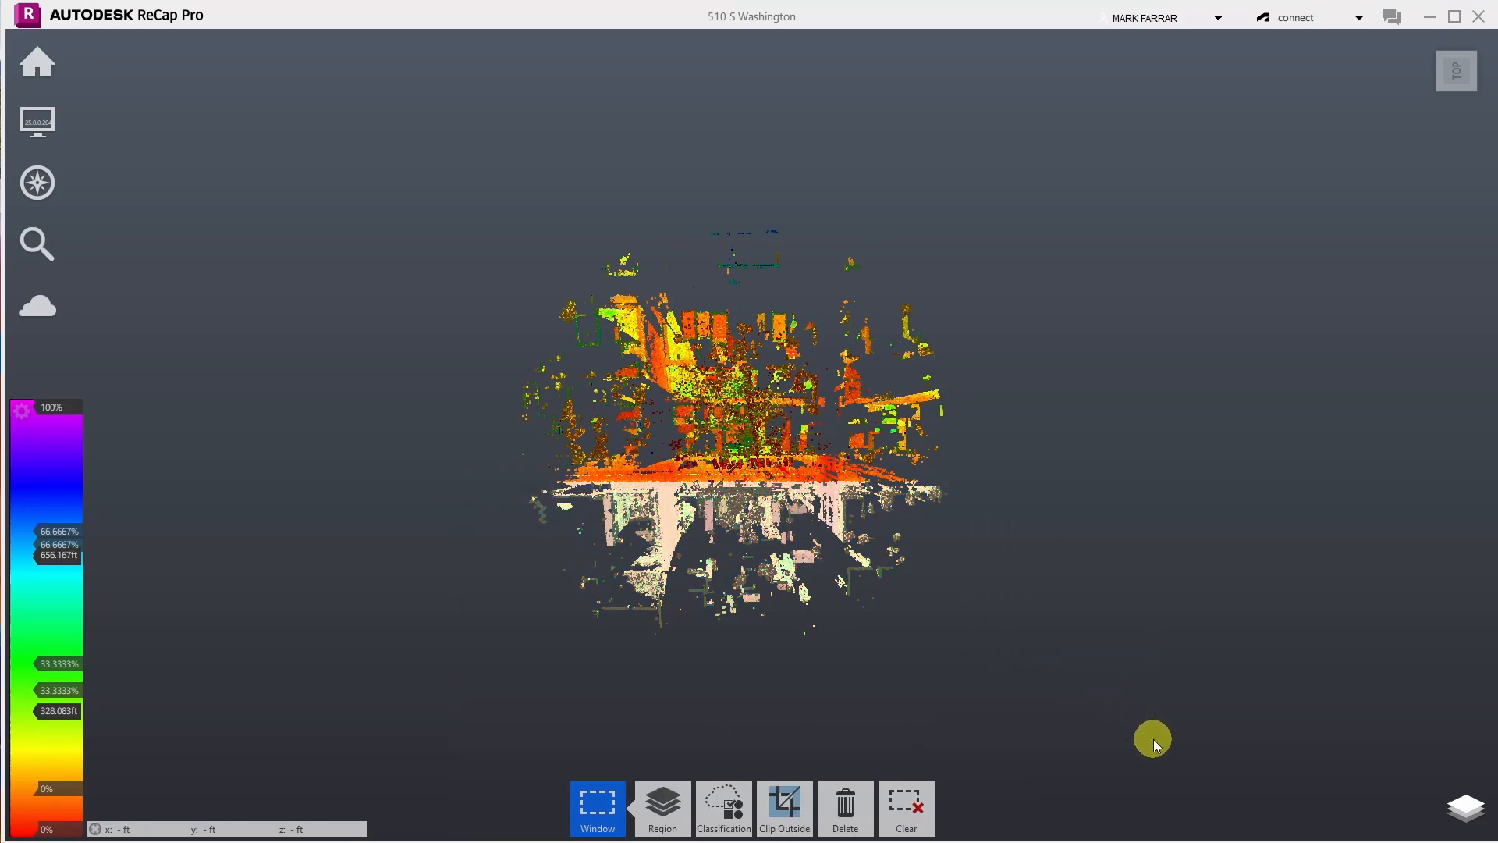
key("Delete")
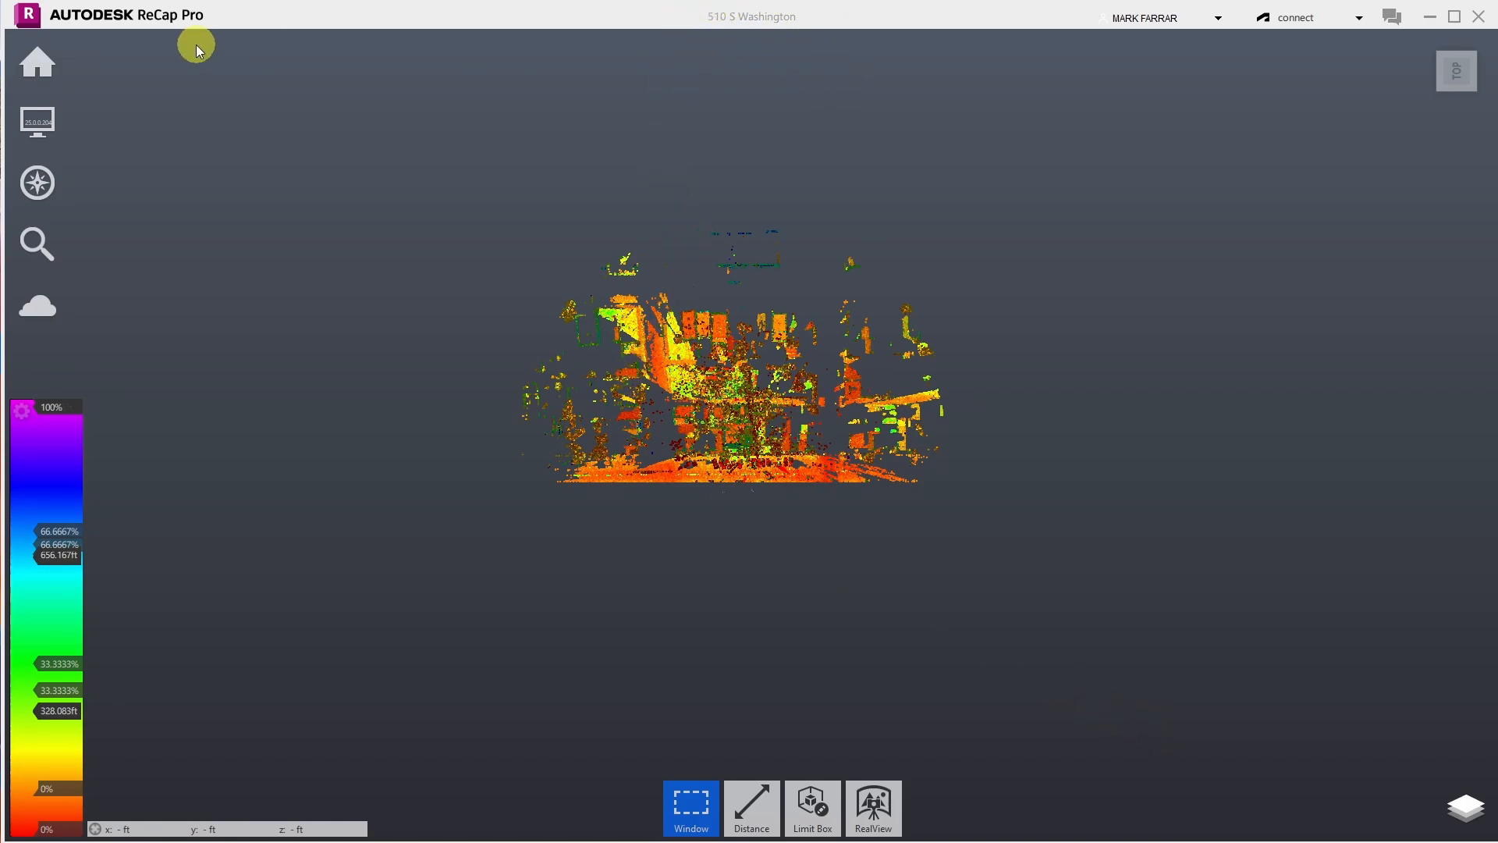
- Start Save As and pick North Wall House.rcp as the base file name
mouse_move(44, 68)
mouse_move(102, 67)
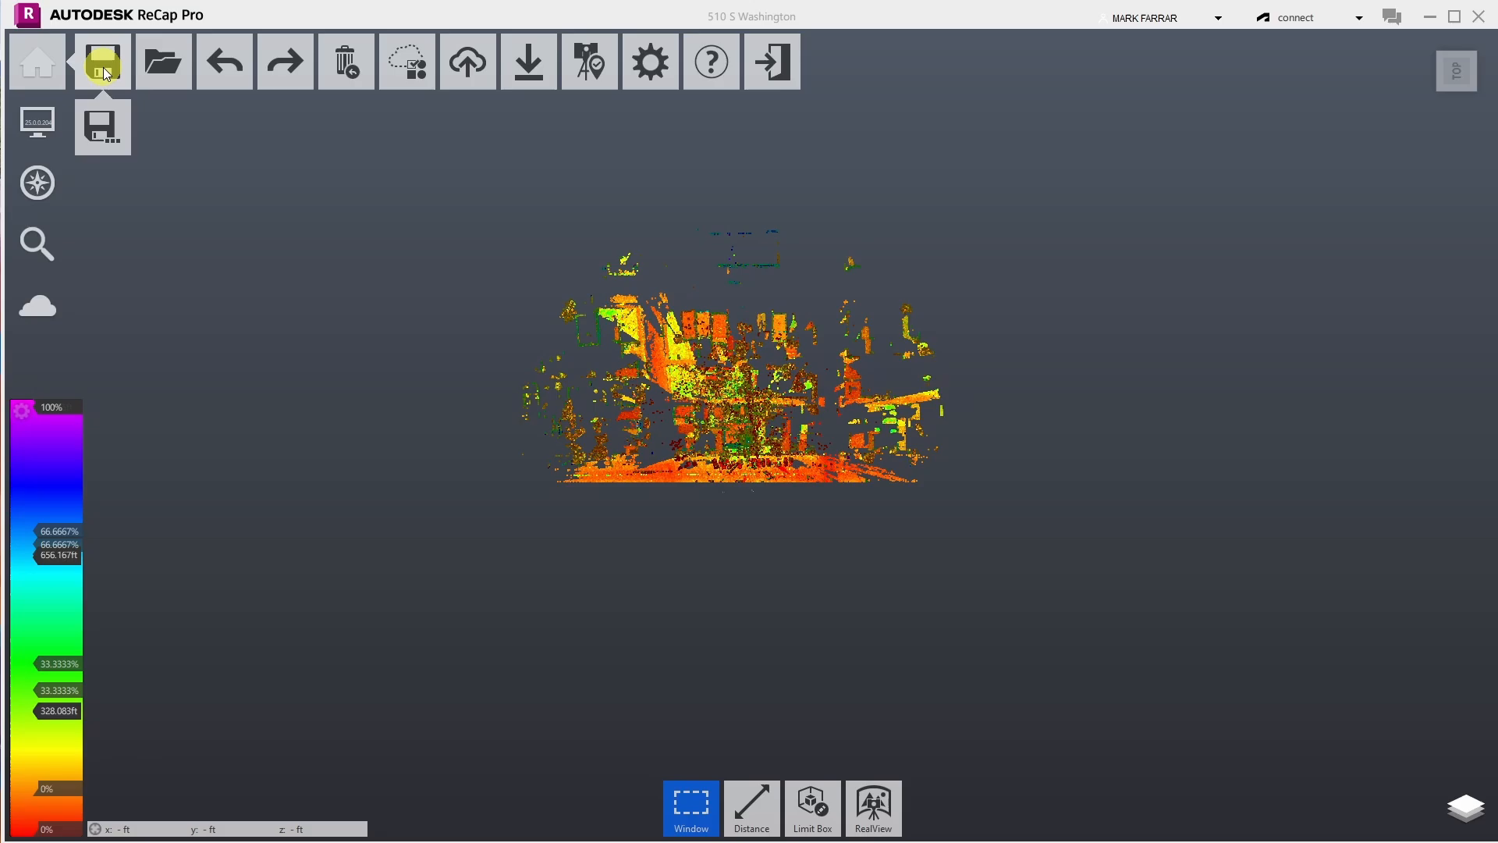
left_click(100, 139)
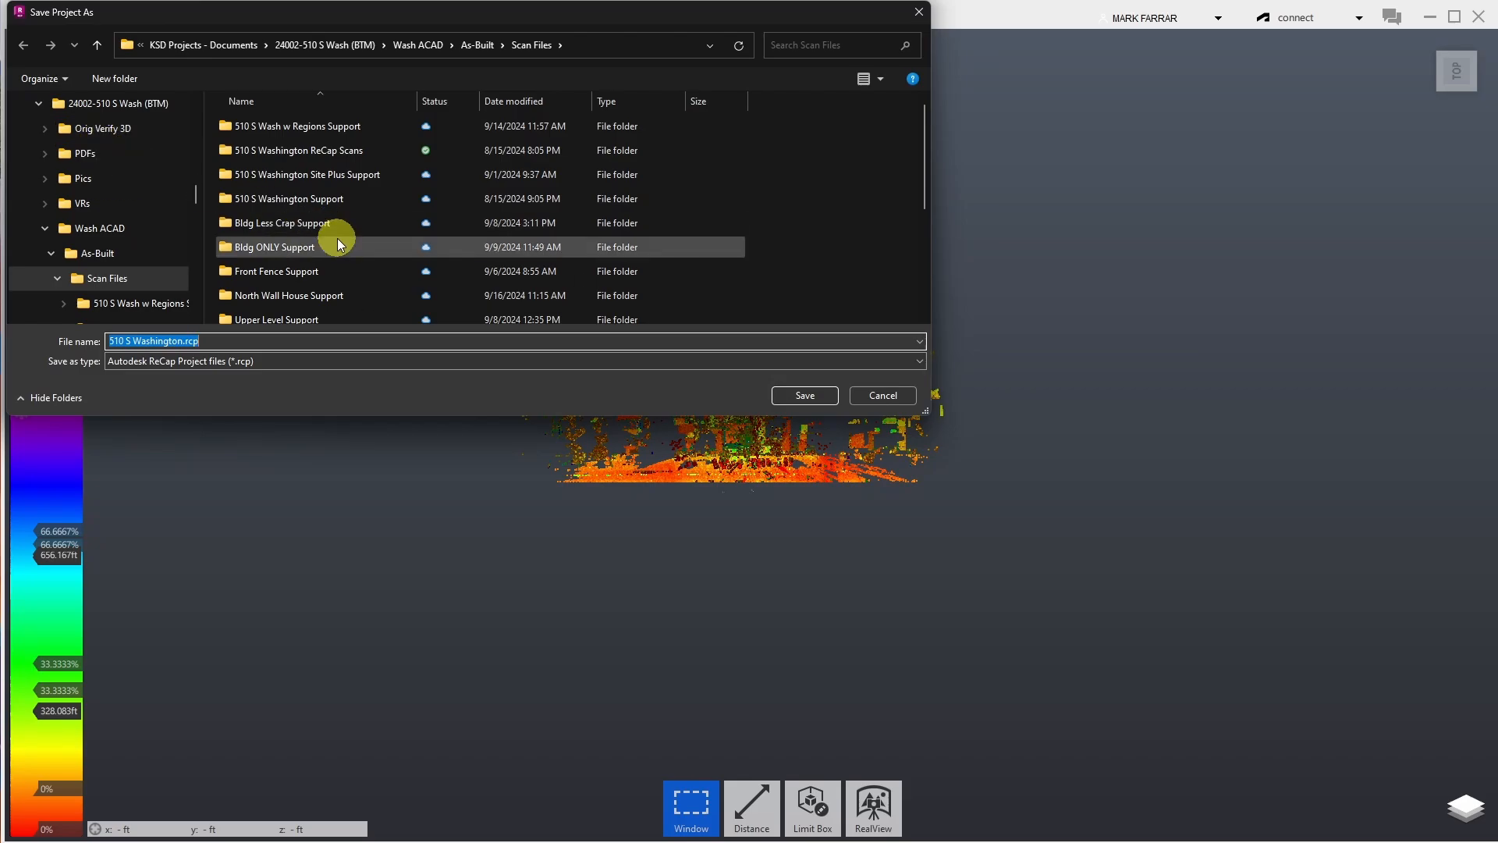
scroll(337, 237, "down", 3)
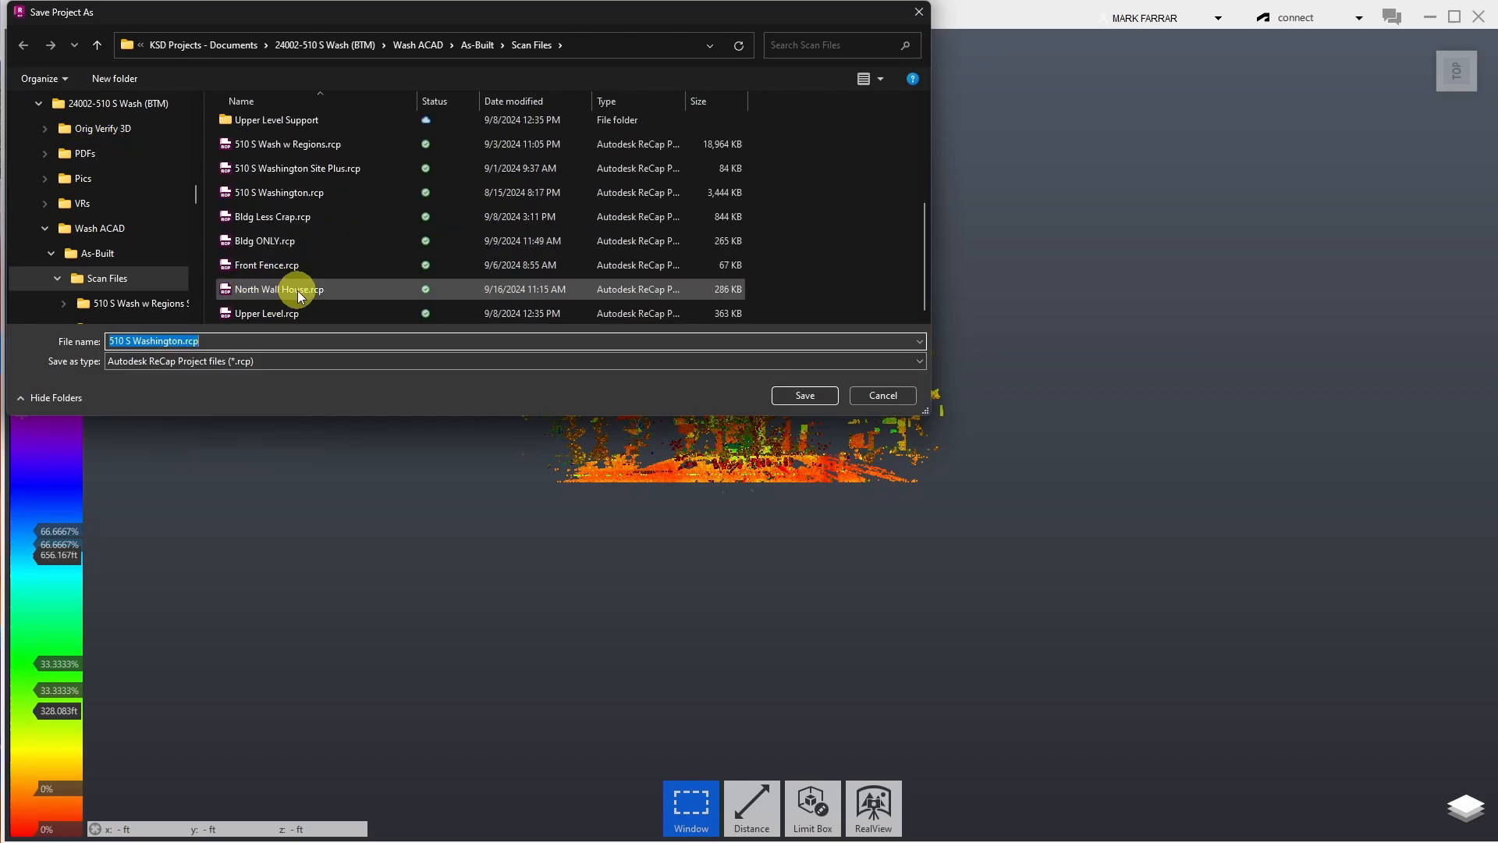
left_click(273, 294)
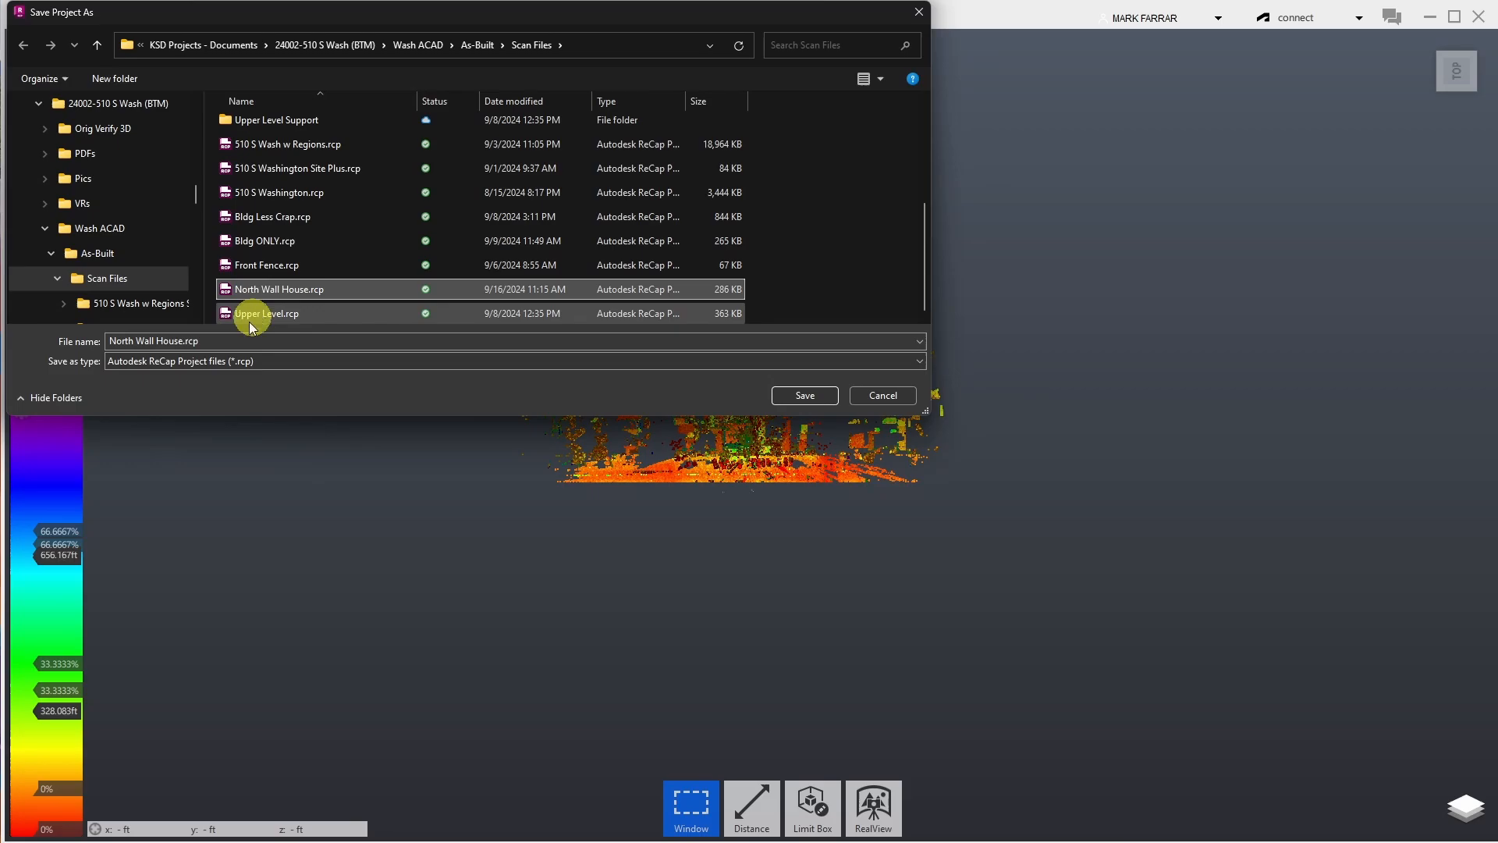
- Edit the file name from North Wall House.rcp to South Wall House.rcp
left_click(123, 344)
left_click_drag(123, 343, 91, 344)
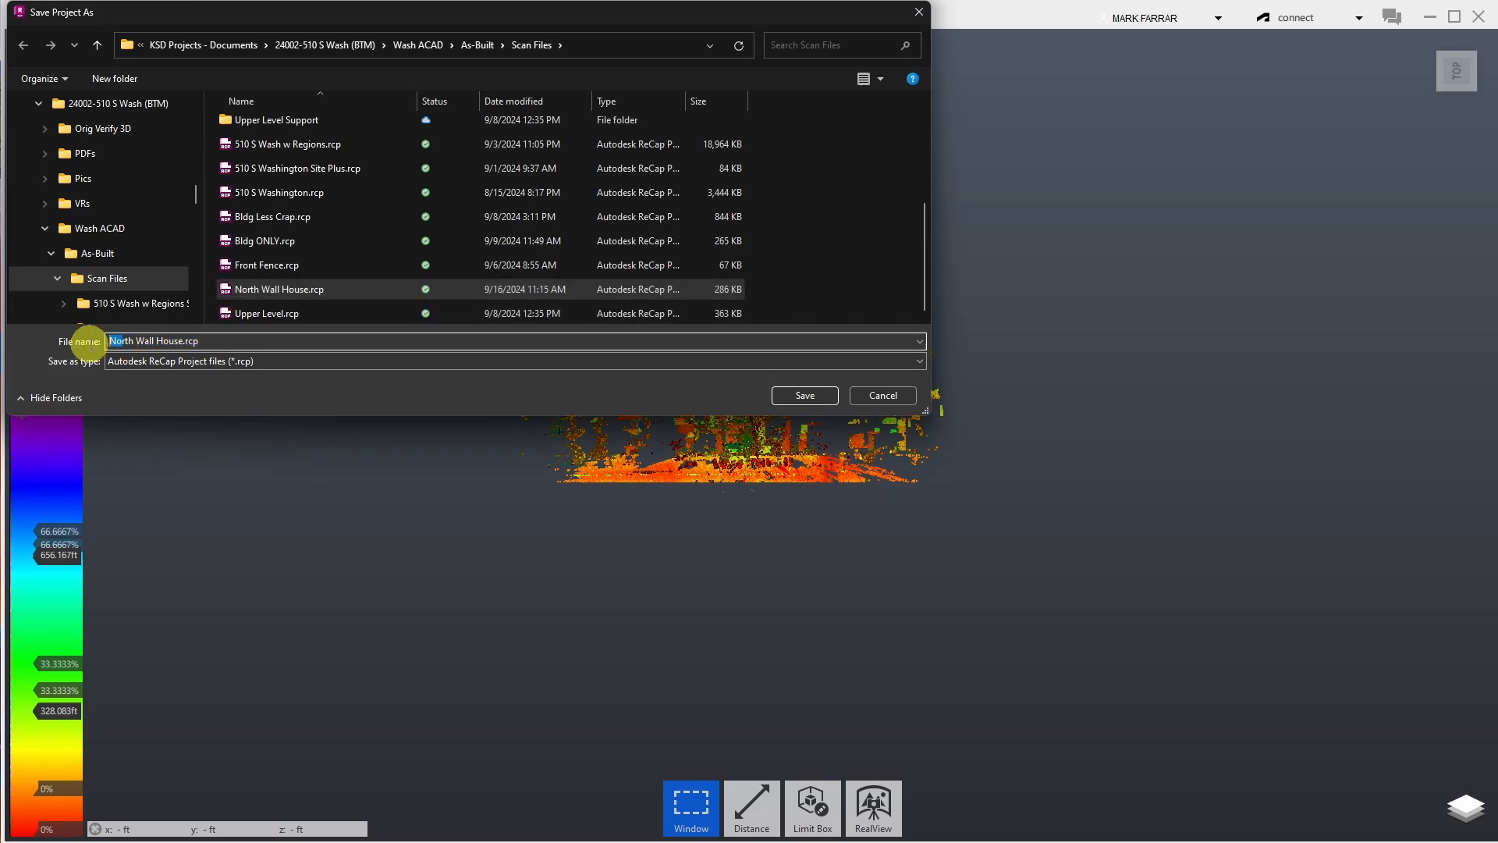
key("BackSpace")
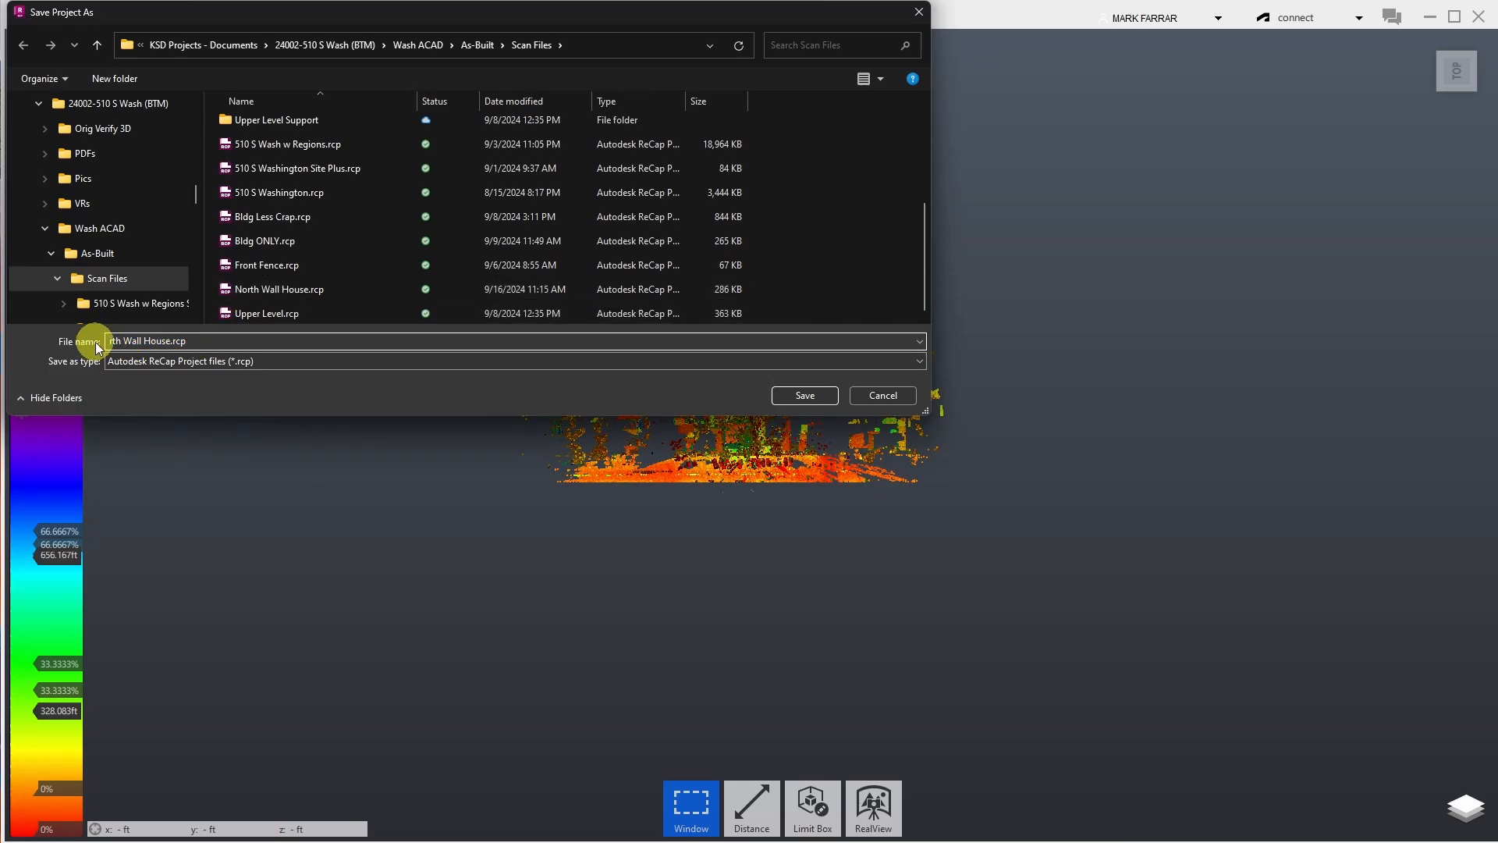
key("Delete")
type("D")
key("BackSpace")
type("Sp")
key("BackSpace")
type("ou")
- Save as South Wall House, permanently removing deleted points from the 3D point cloud only
left_click(805, 395)
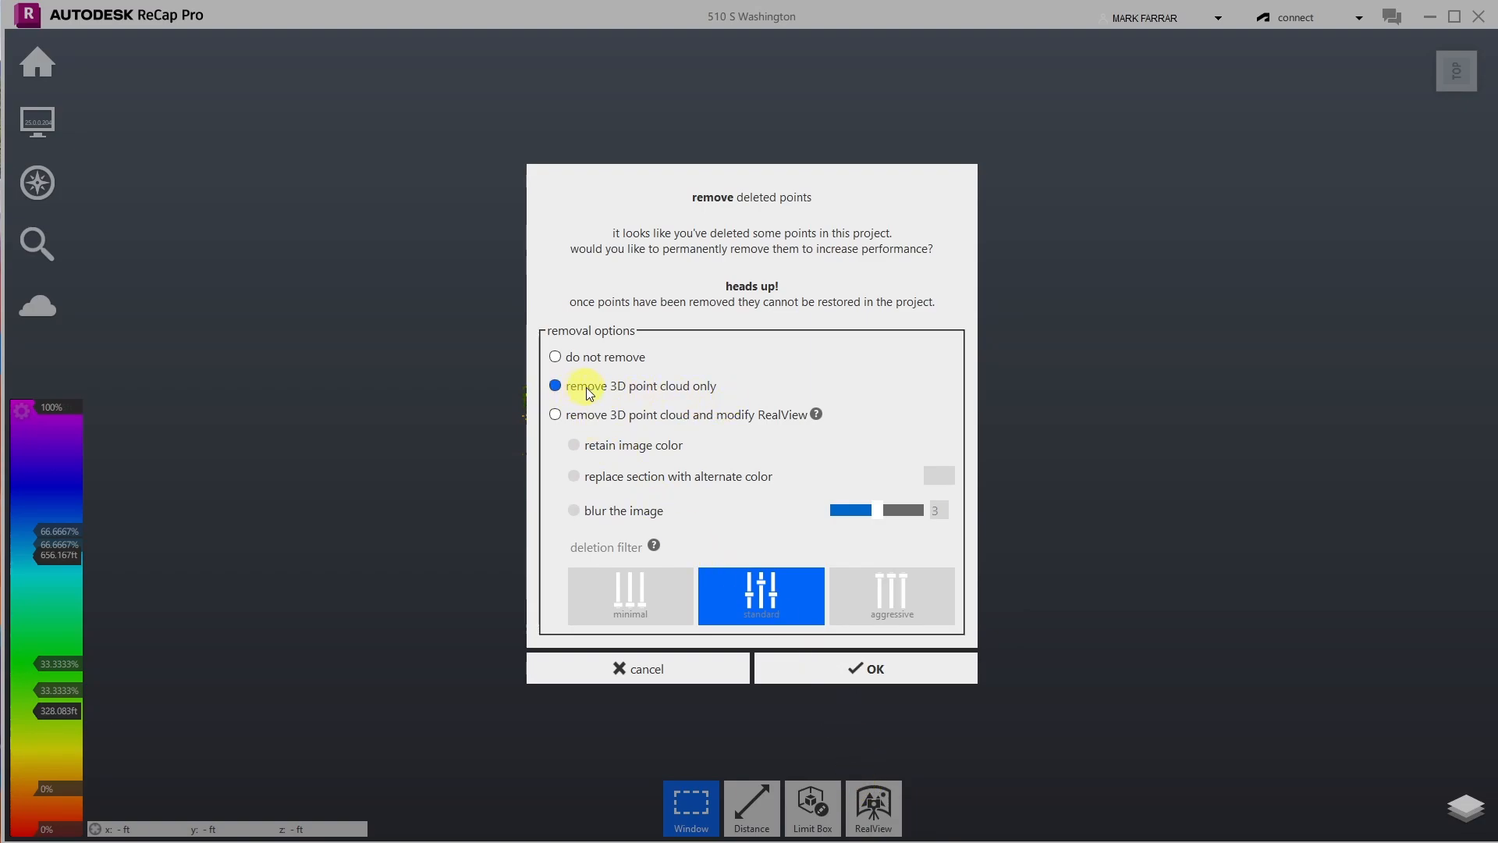
left_click(858, 672)
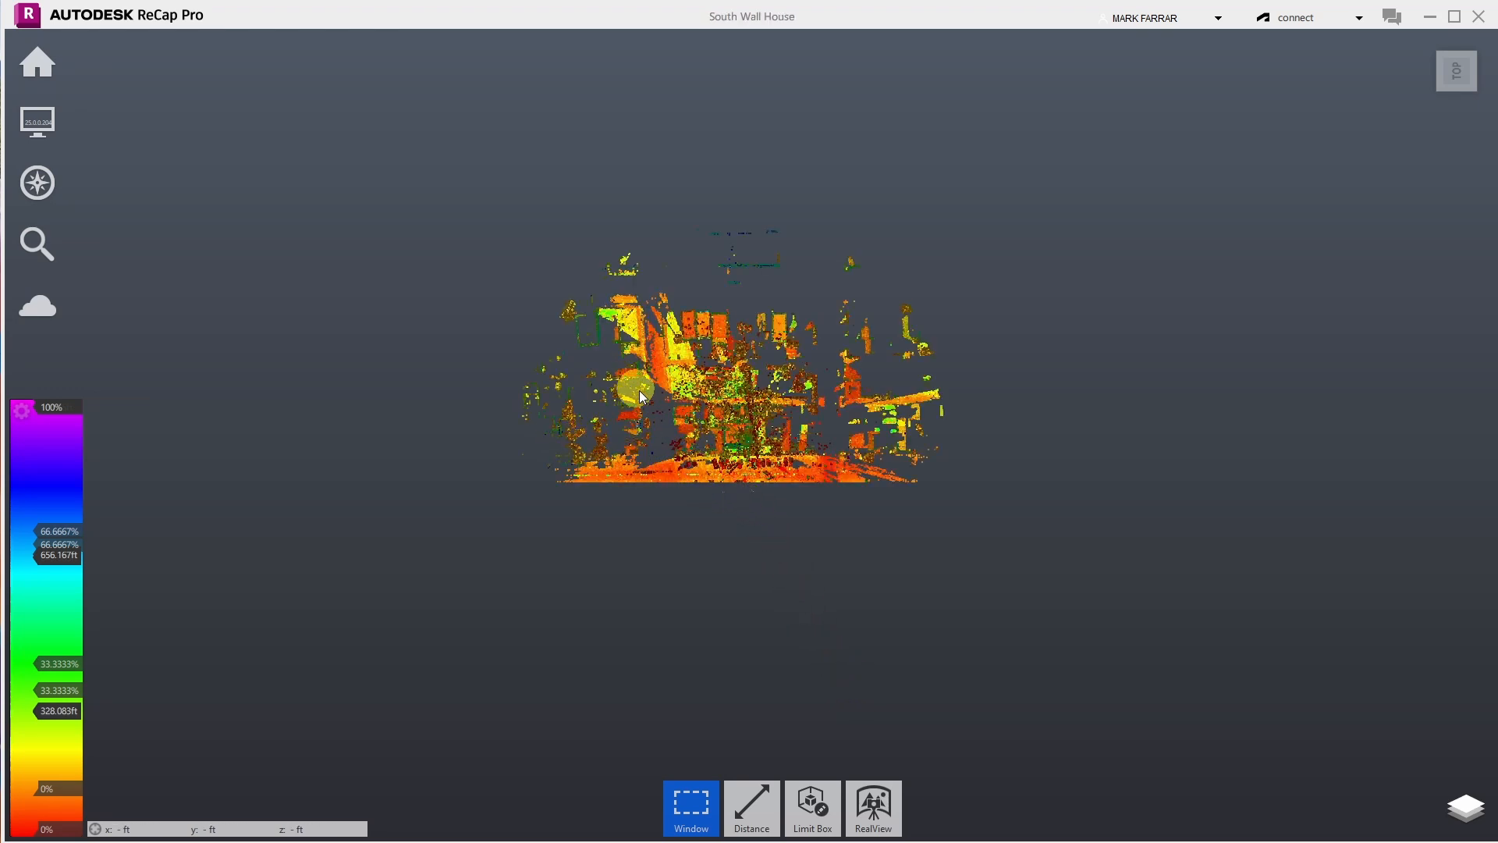
- Toggle Perspective off in the Display eye menu so the cloud shows orthographically
scroll(702, 348, "up", 5)
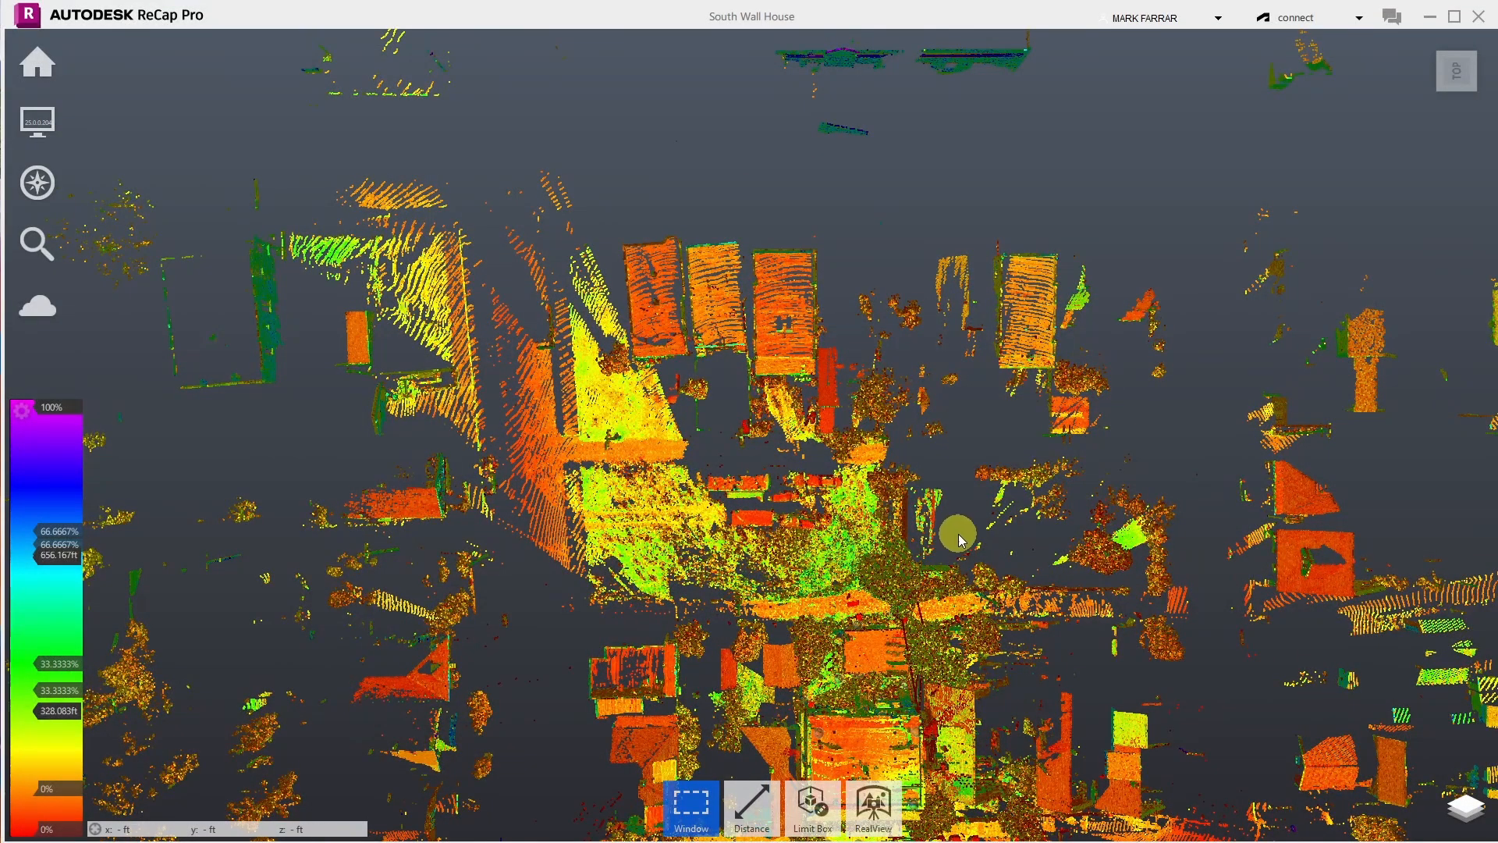
scroll(961, 535, "down", 3)
scroll(961, 535, "down", 2)
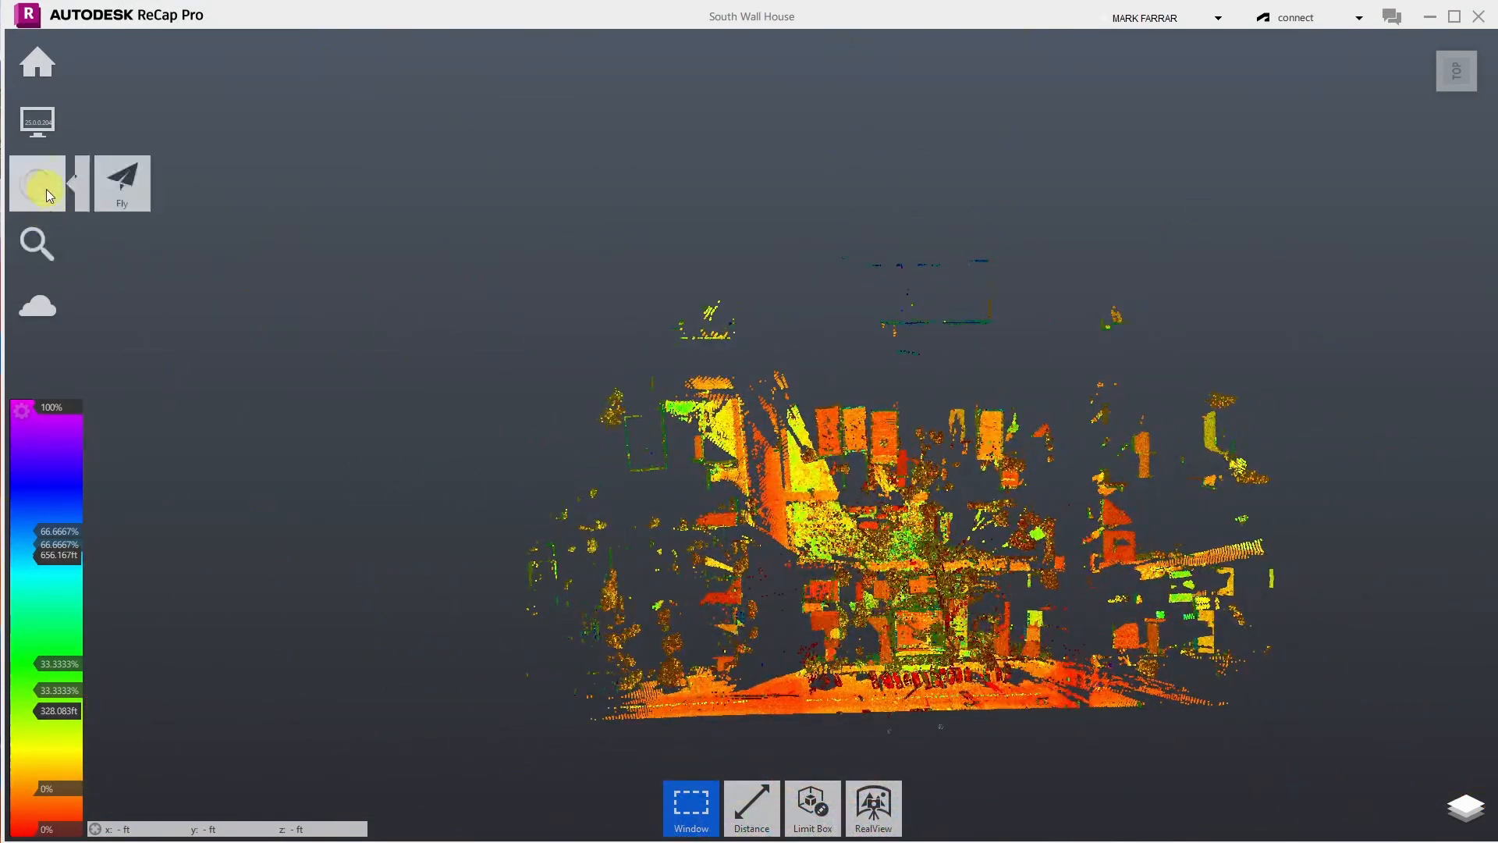
mouse_move(44, 129)
mouse_move(269, 137)
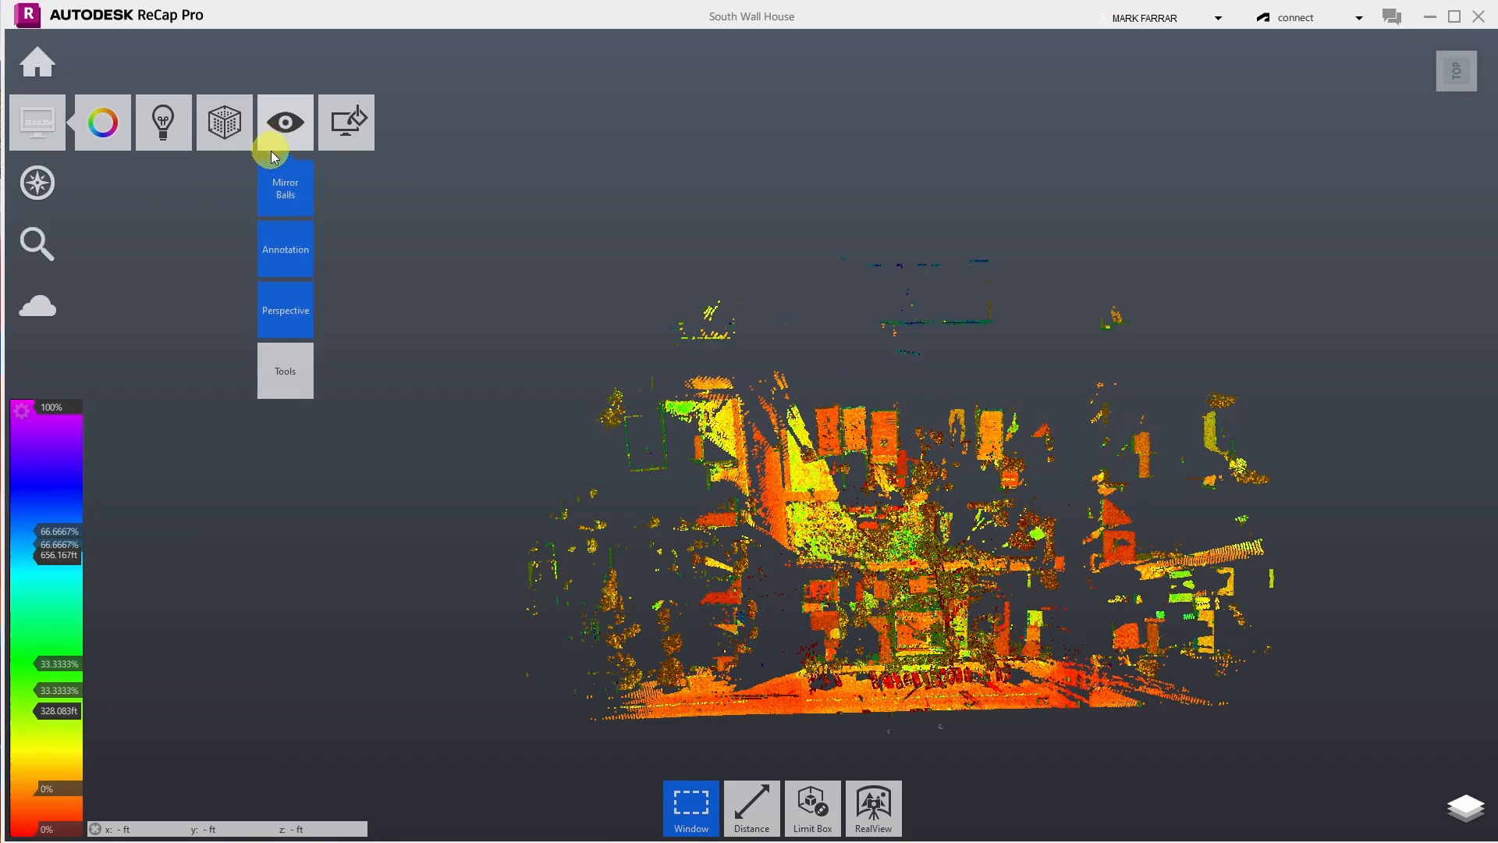
mouse_move(296, 207)
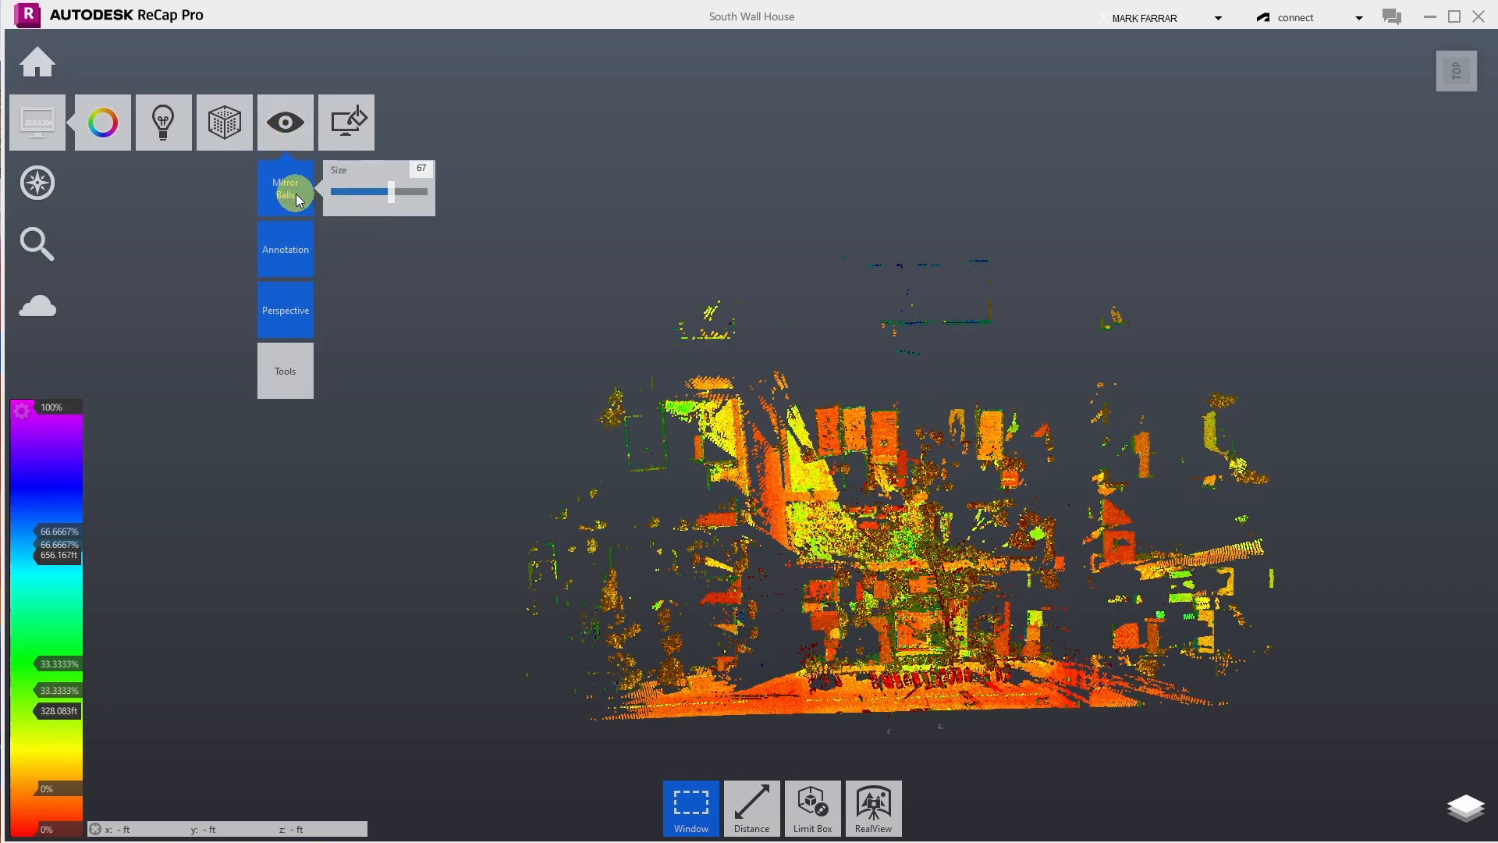
left_click(282, 316)
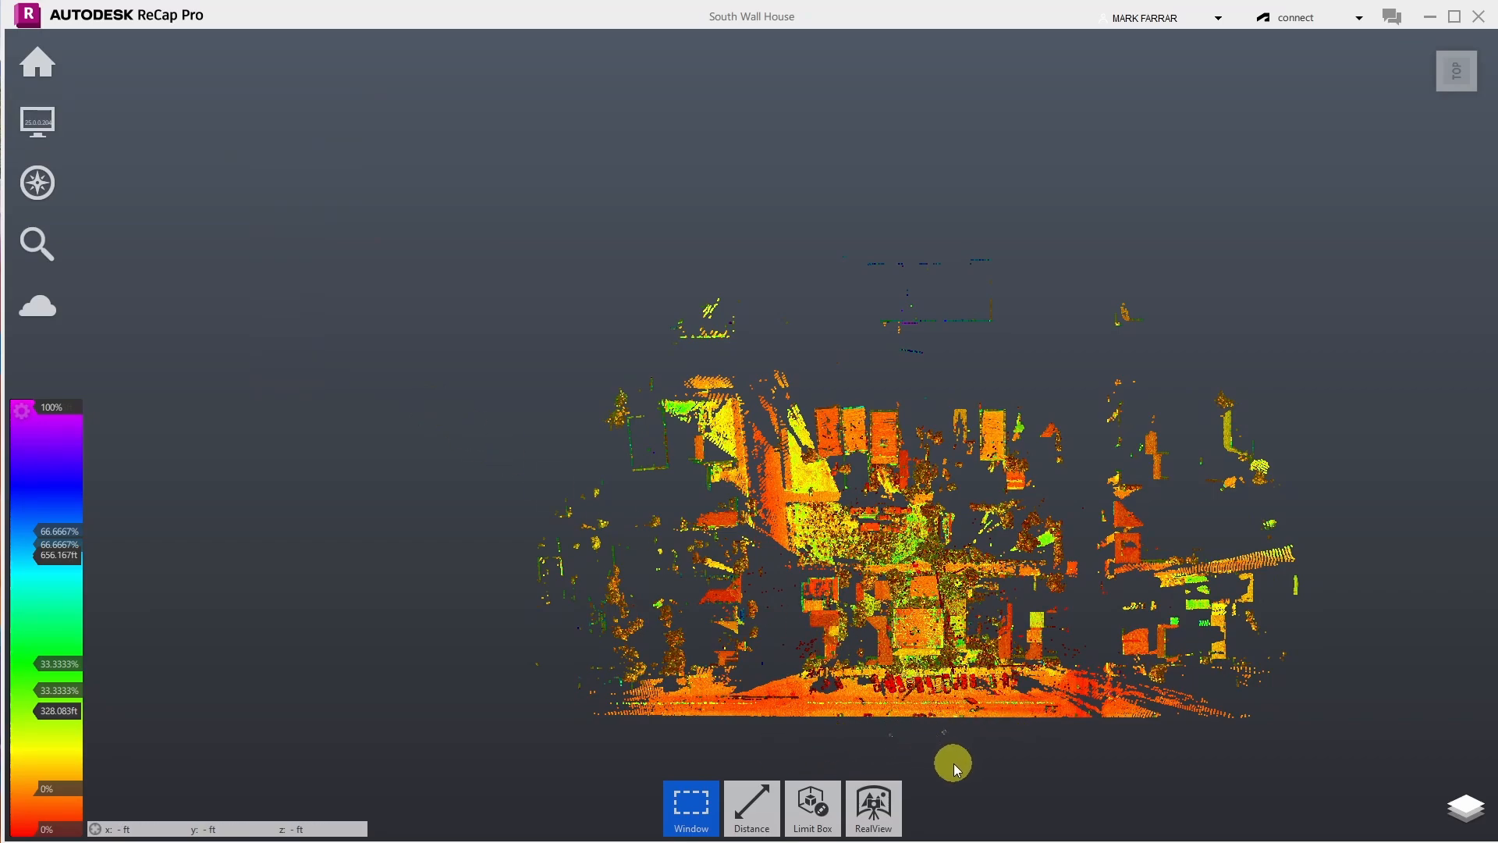
scroll(954, 767, "up", 5)
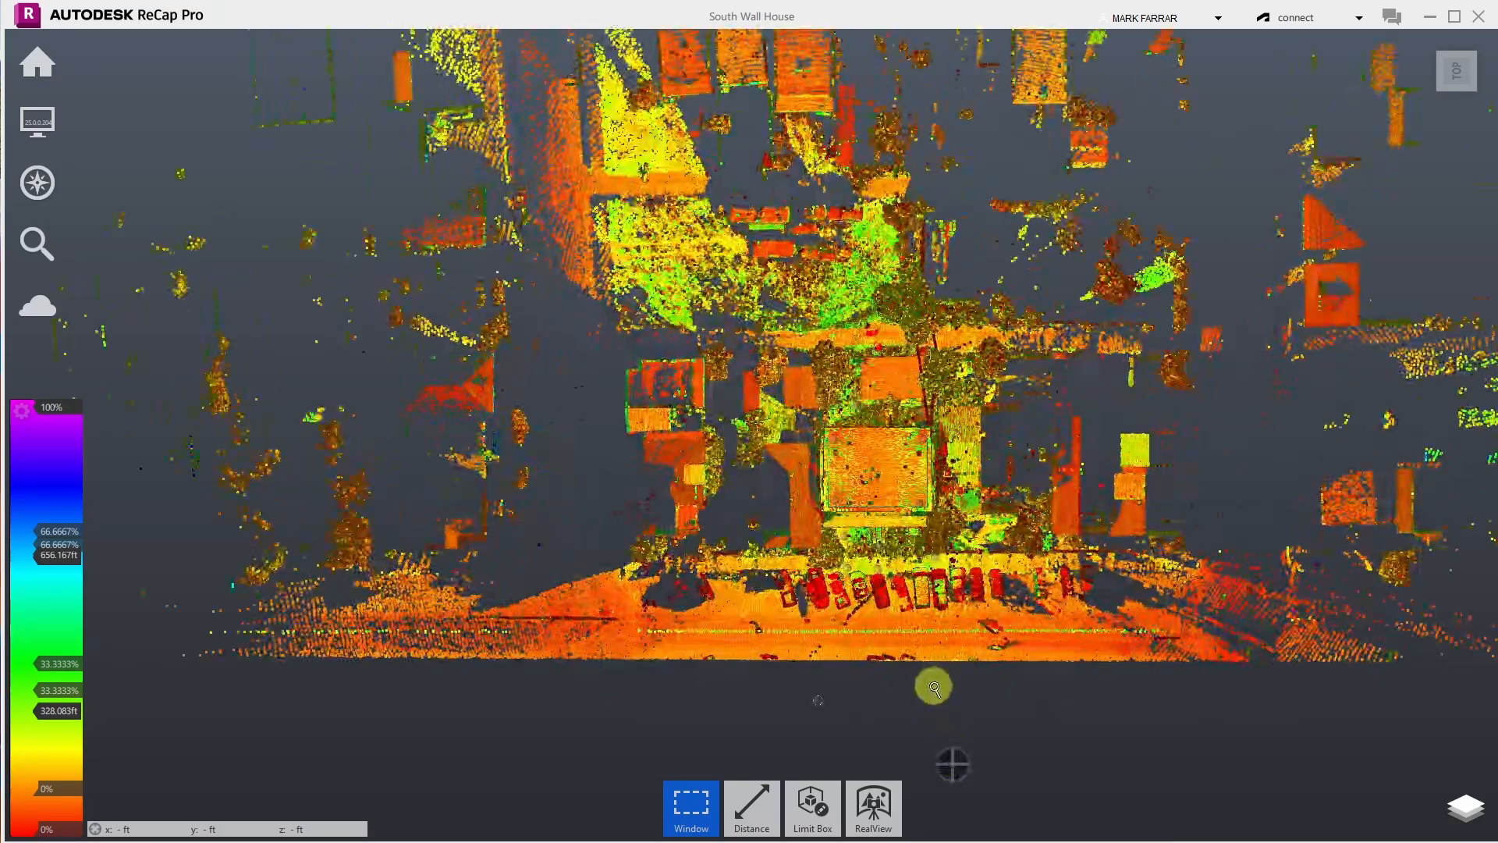
mouse_move(936, 698)
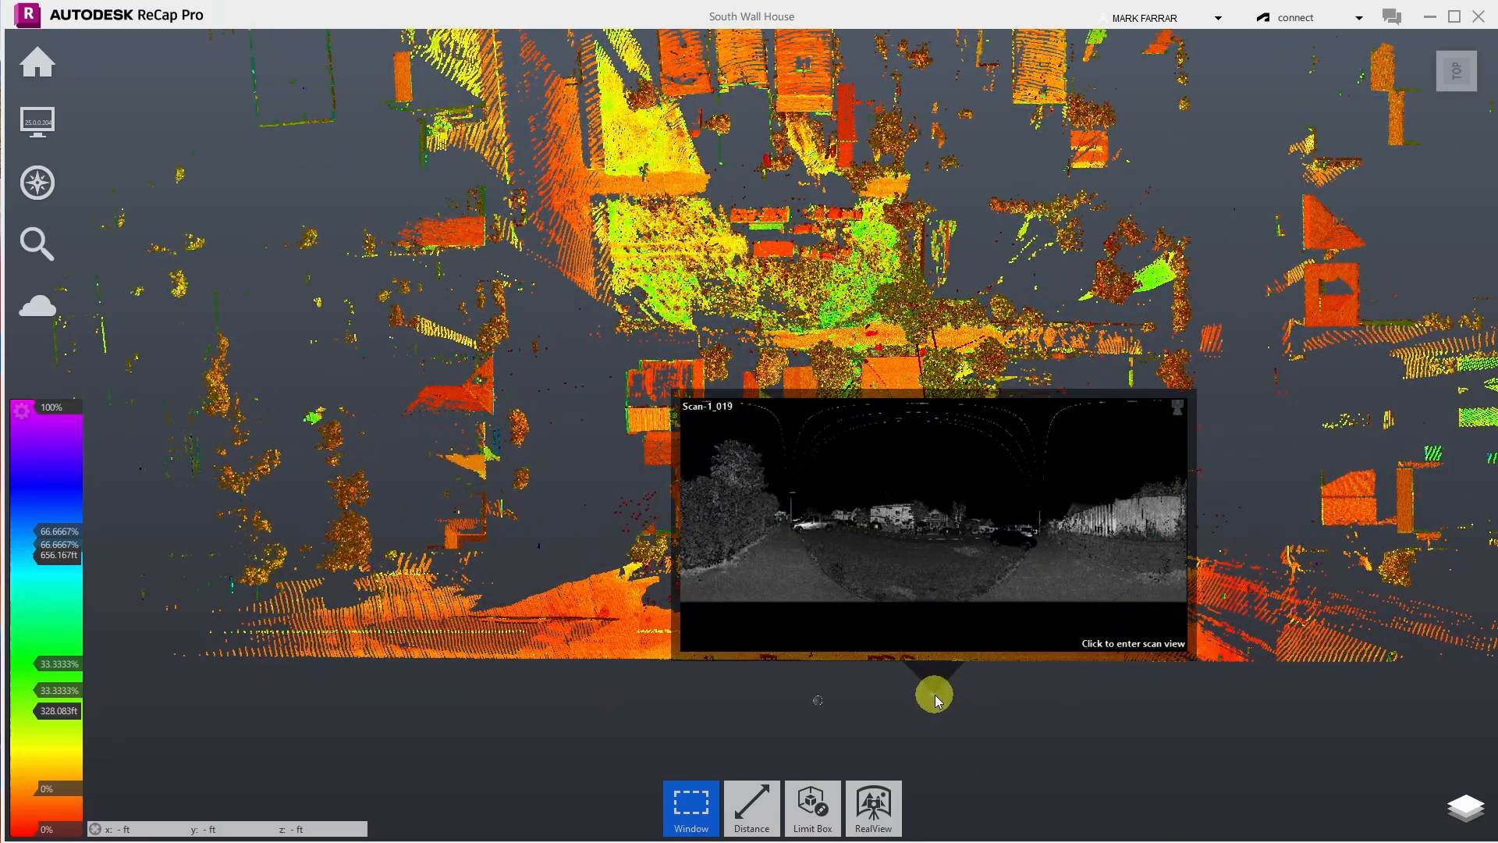
- Enter the Scan-1_019 panorama and look from the overhead wires to the street and Tudor house
left_click(935, 695)
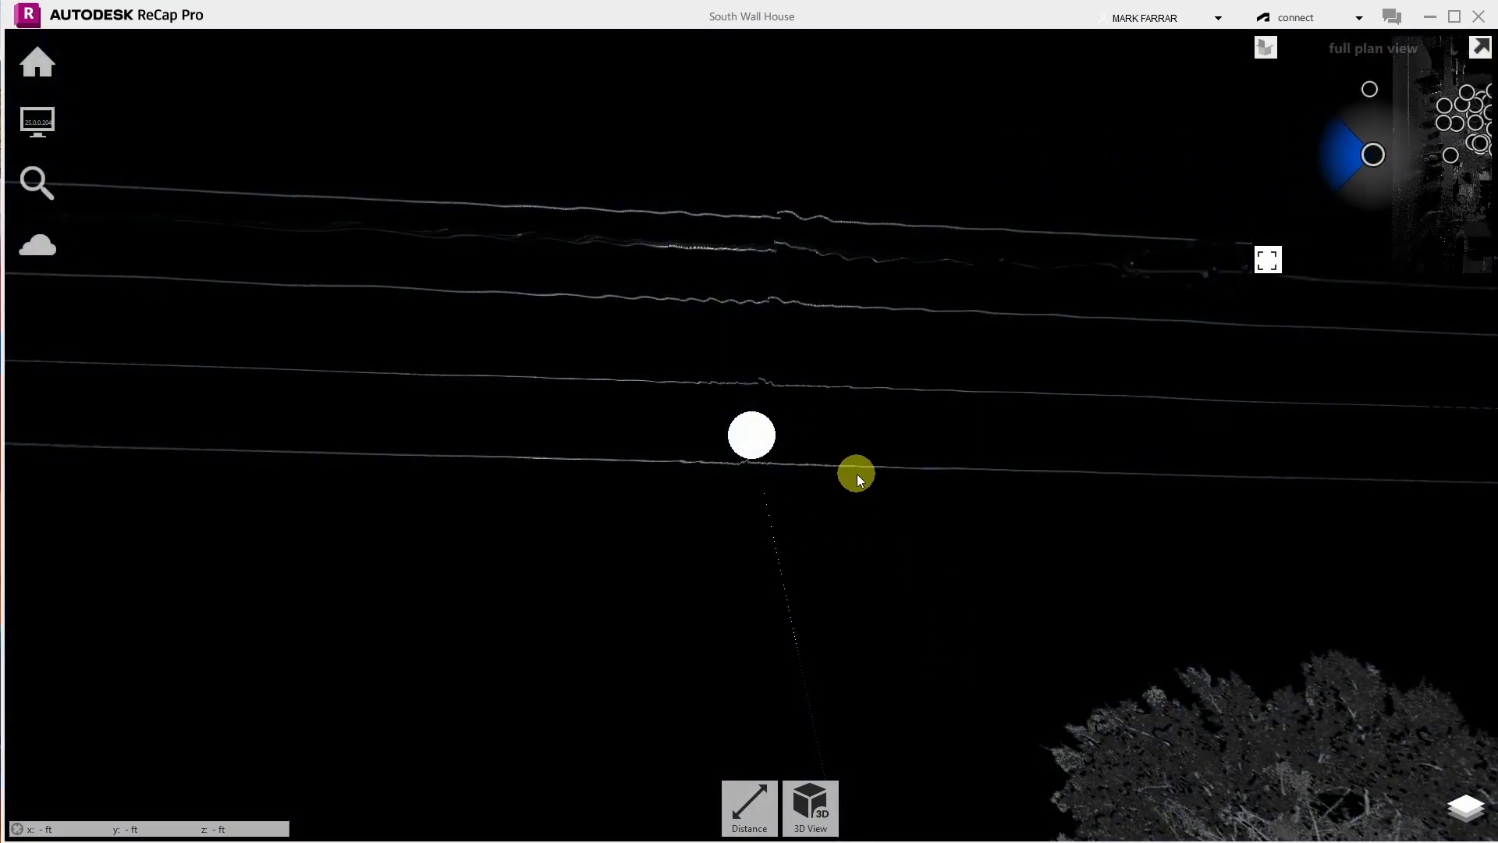
left_click_drag(868, 546, 746, 28)
left_click_drag(879, 659, 812, 156)
left_click_drag(1311, 288, 431, 257)
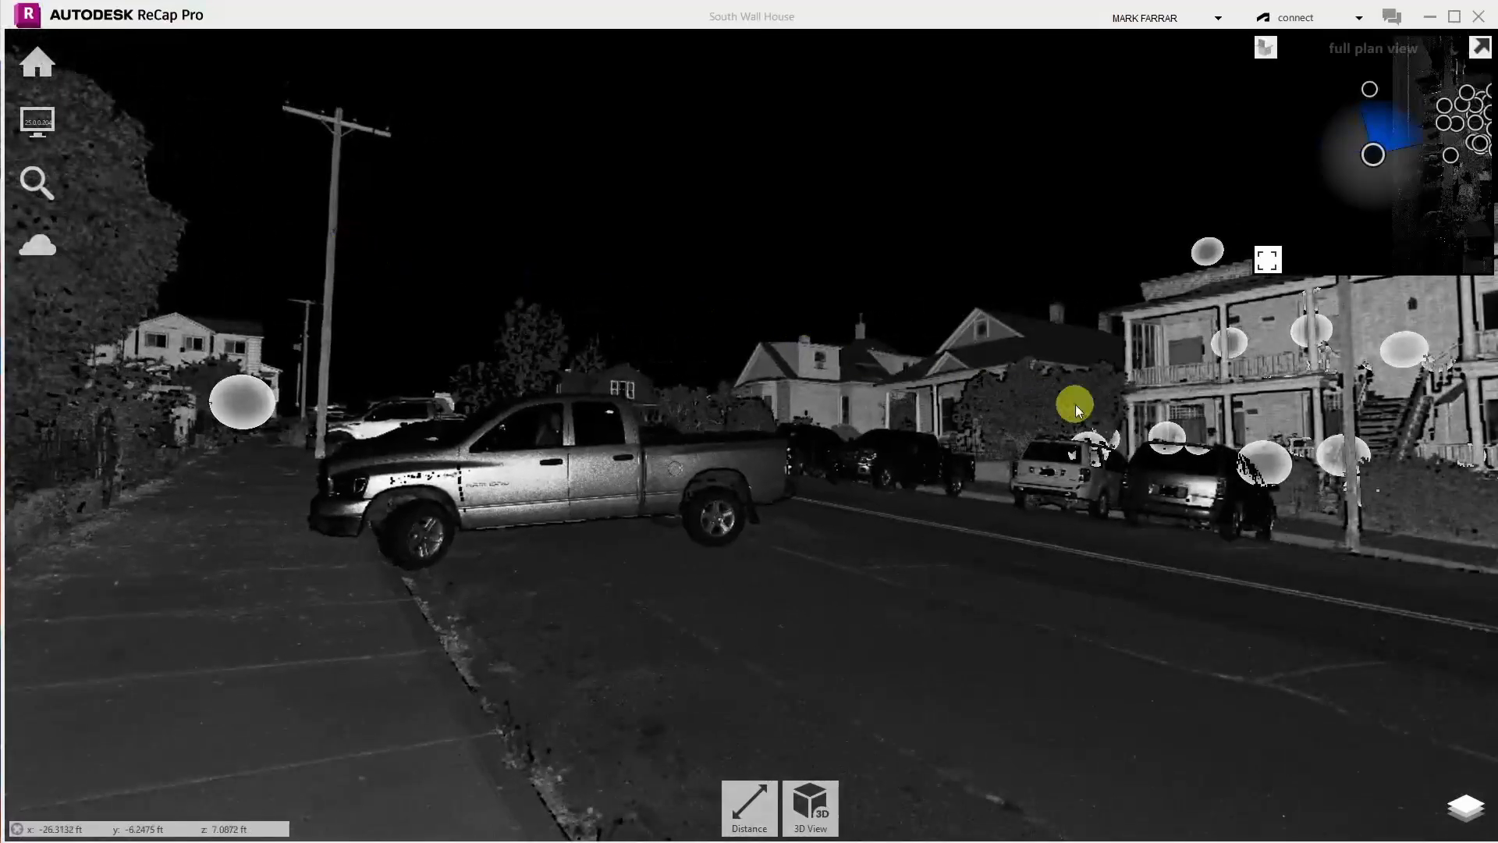
left_click_drag(1075, 408, 478, 395)
left_click_drag(1107, 405, 1427, 497)
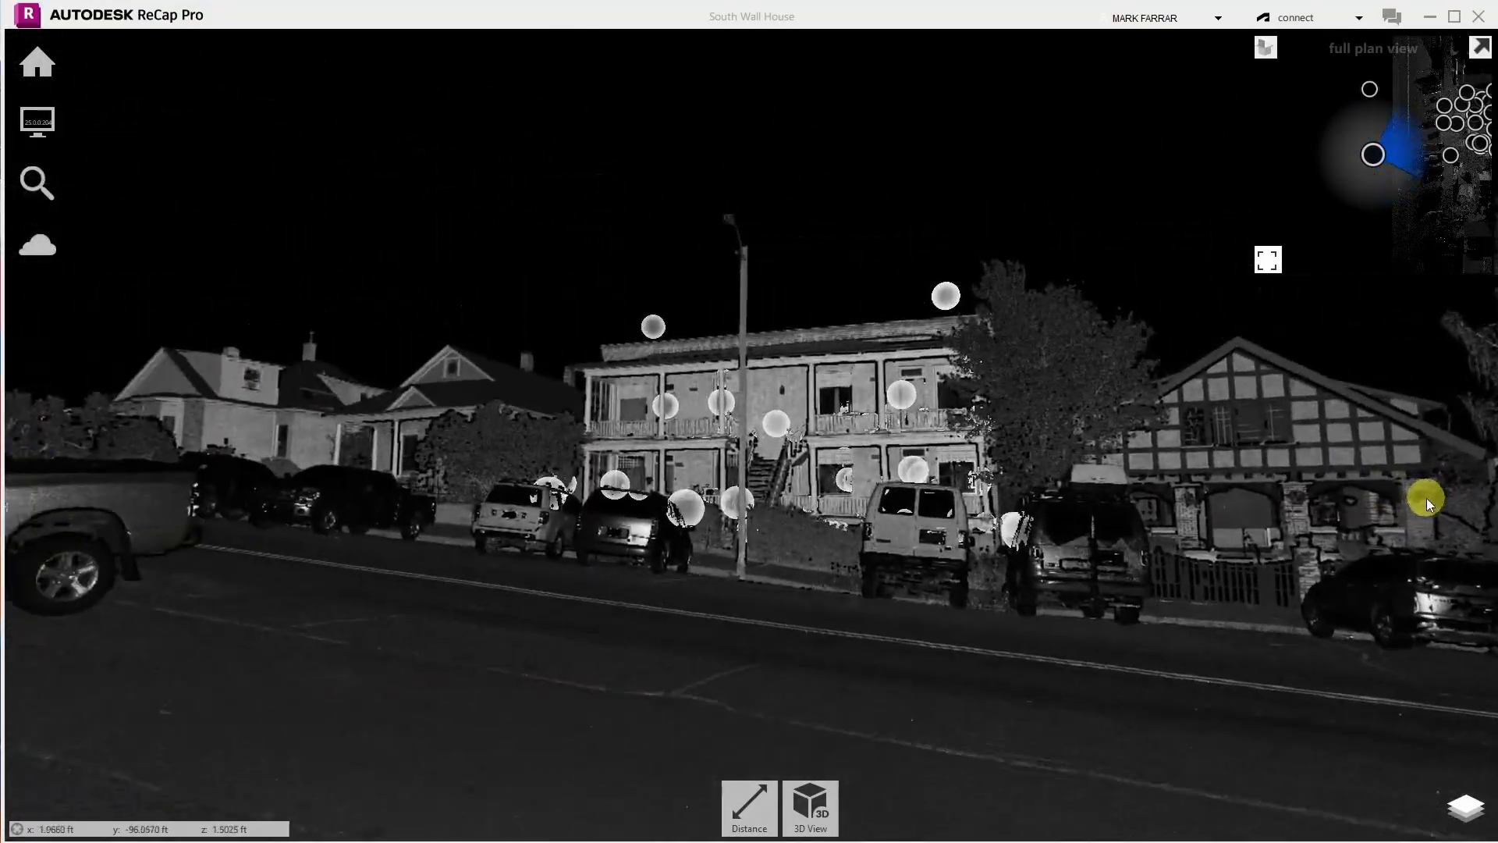
- Move to the neighbouring scan station, look between doorway, porch and street, then return to 3D view
left_click(665, 406)
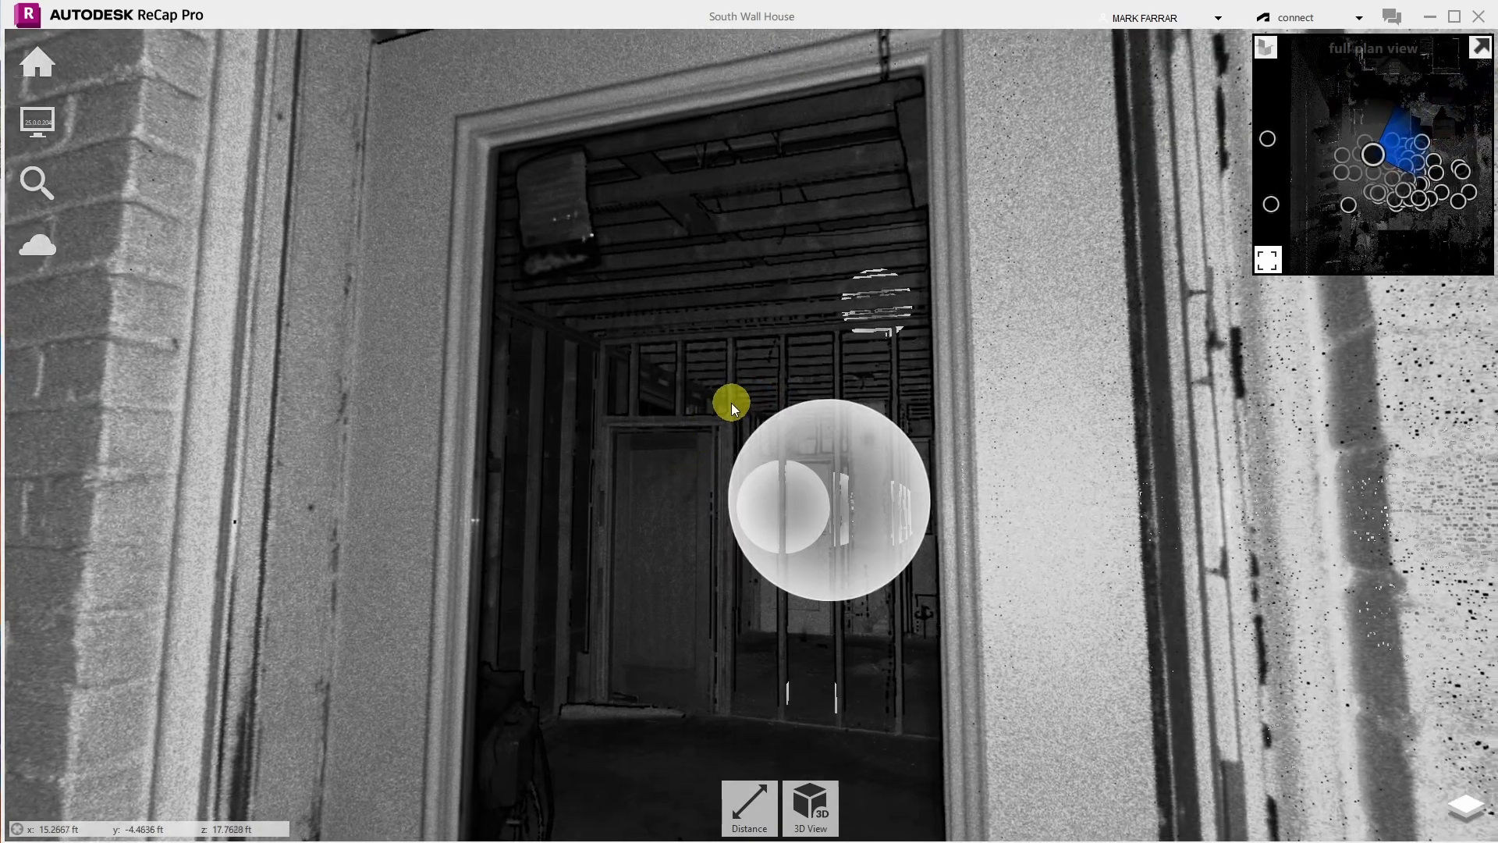
left_click_drag(731, 402, 228, 415)
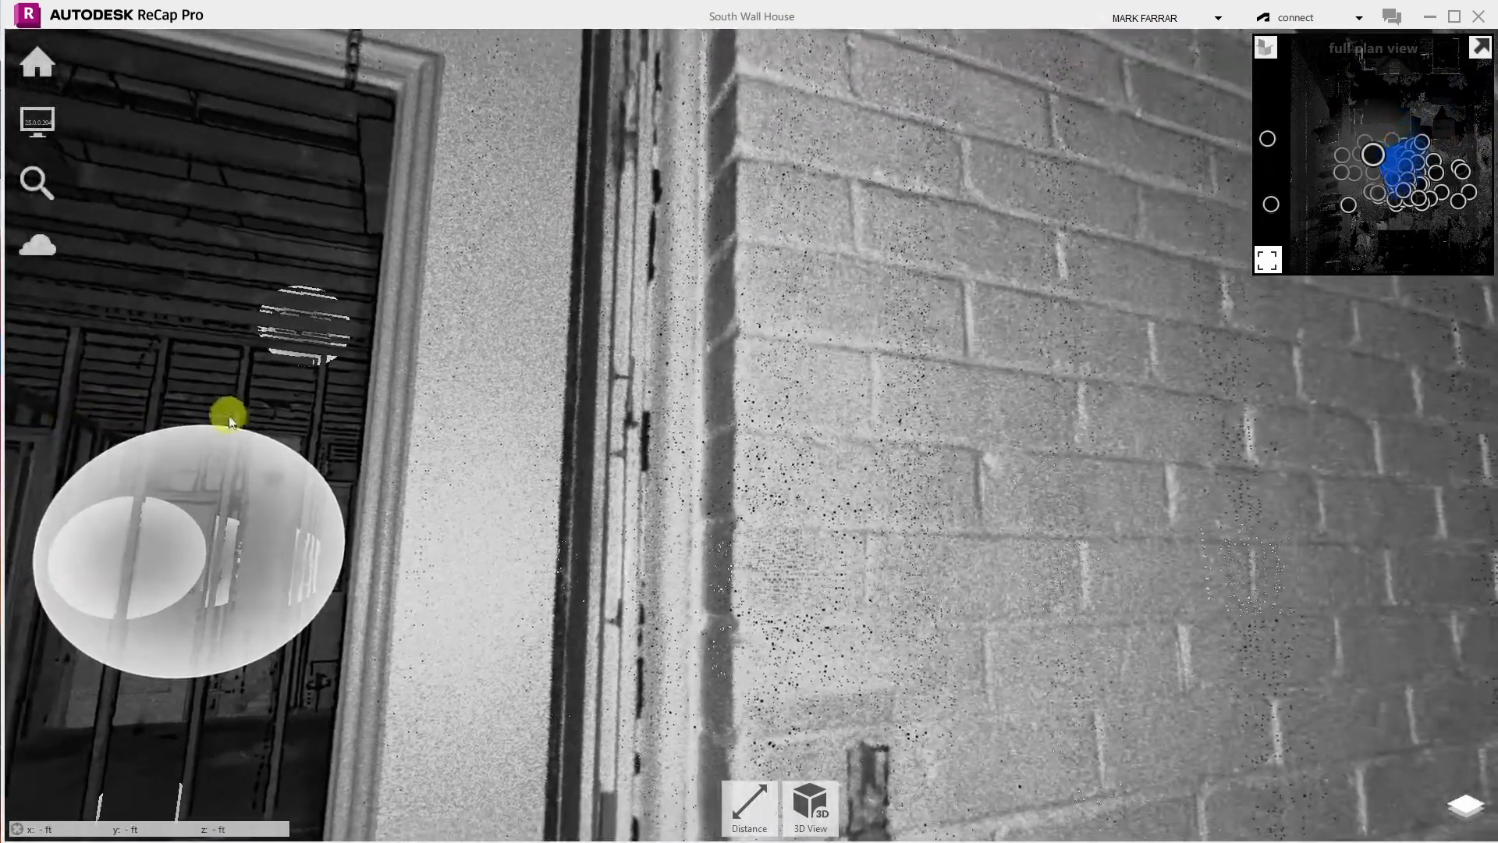
left_click_drag(1348, 536, 318, 424)
left_click_drag(970, 511, 563, 433)
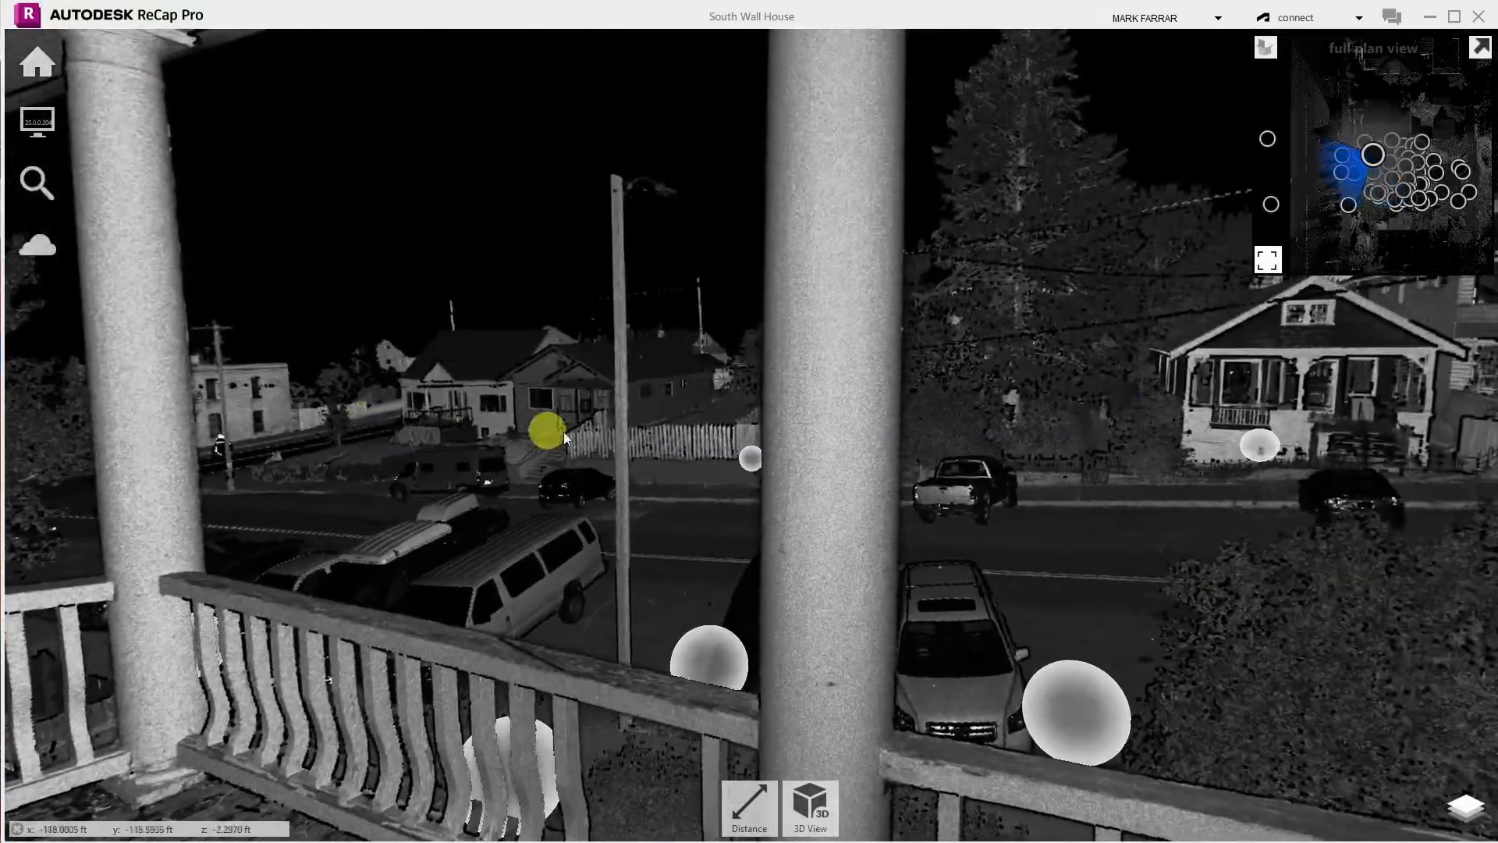
left_click_drag(1051, 466, 986, 678)
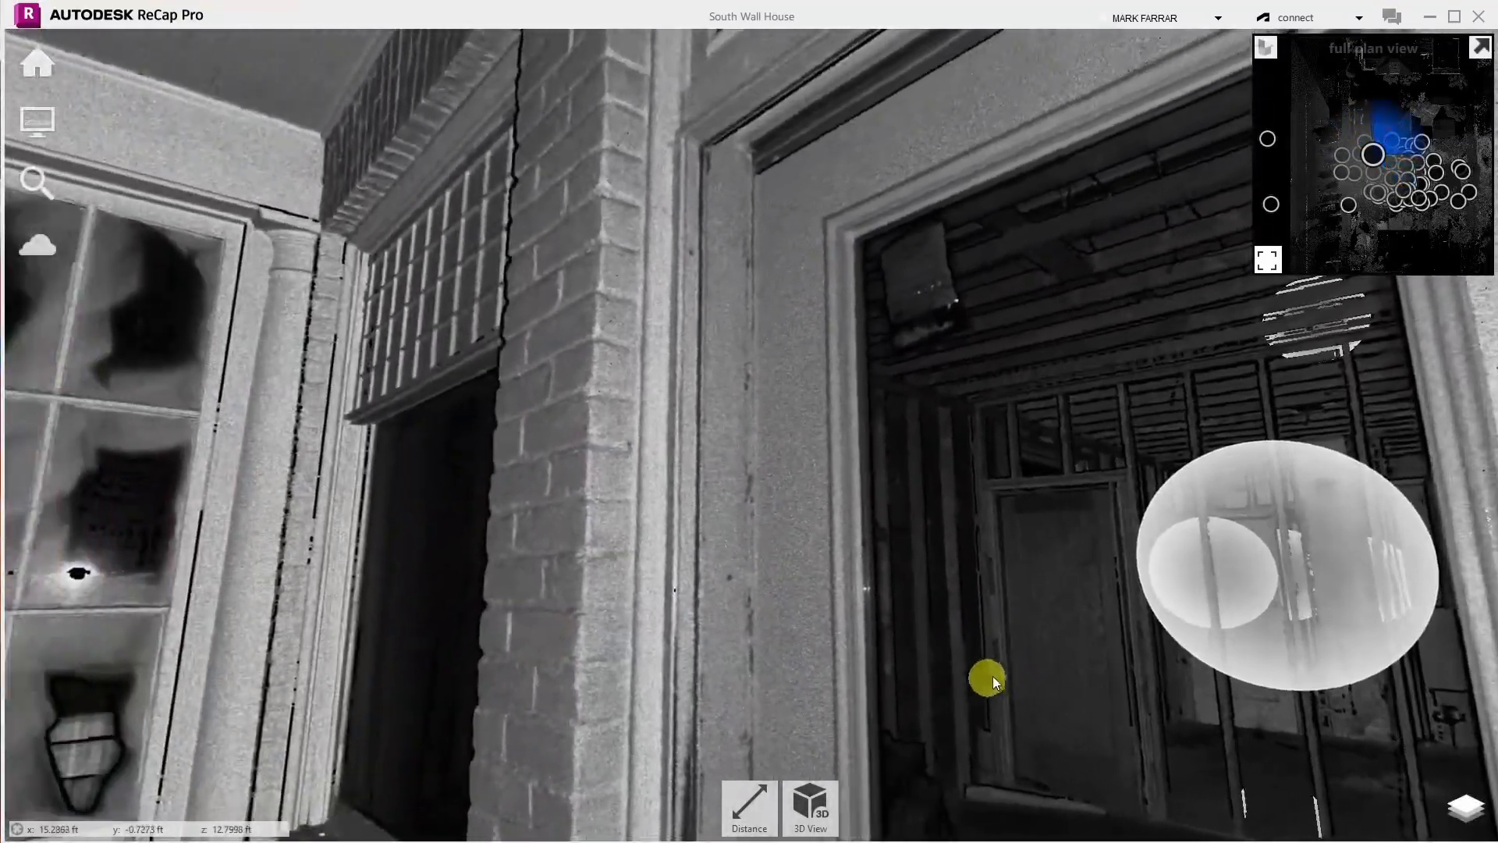
left_click_drag(263, 490, 1111, 459)
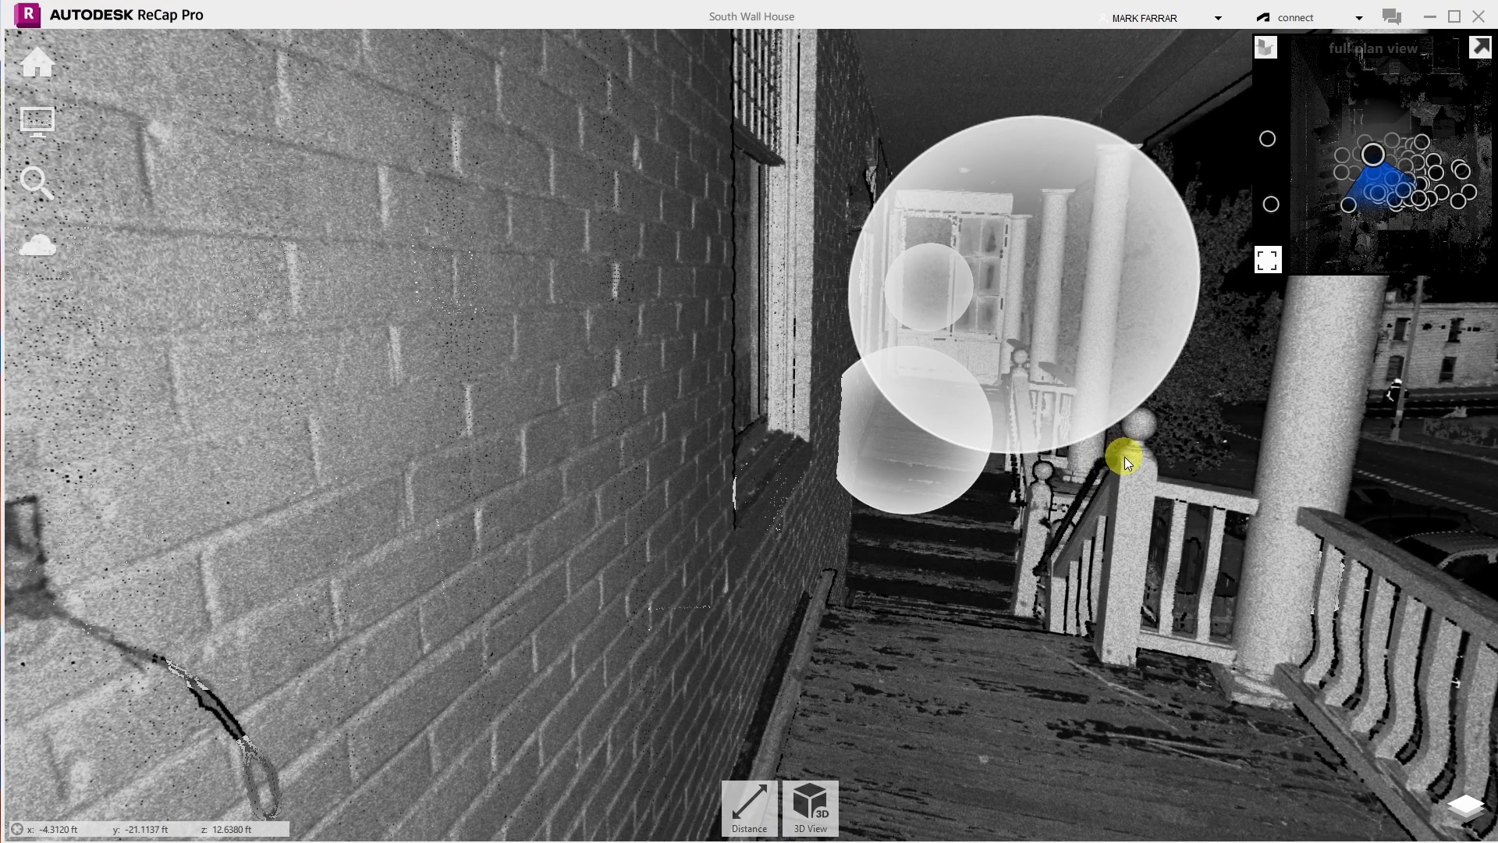
left_click(810, 807)
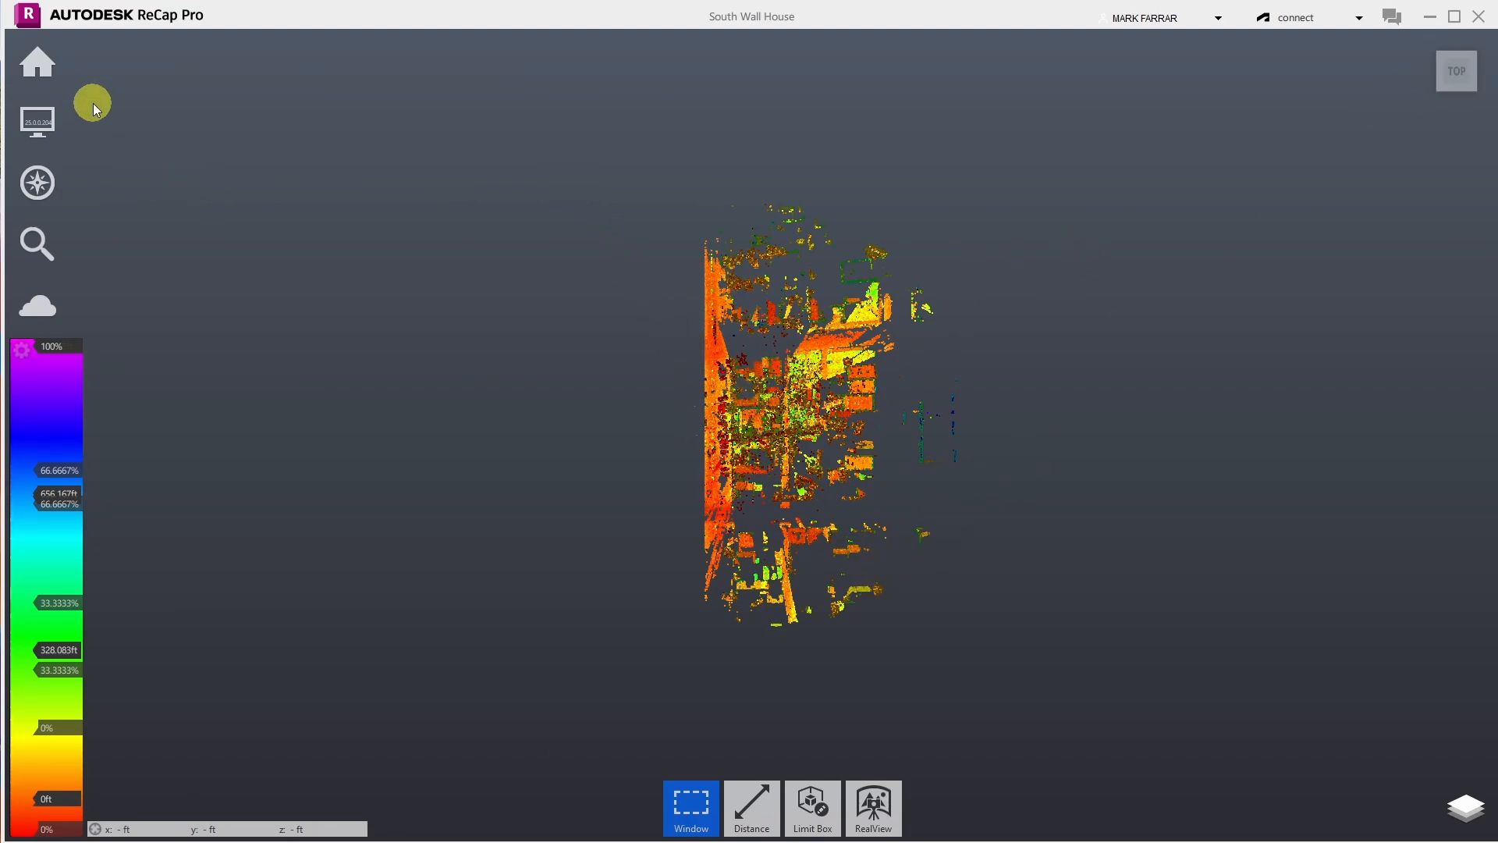
- Window-select the thin strip at the cloud's left edge and delete it
left_click(689, 806)
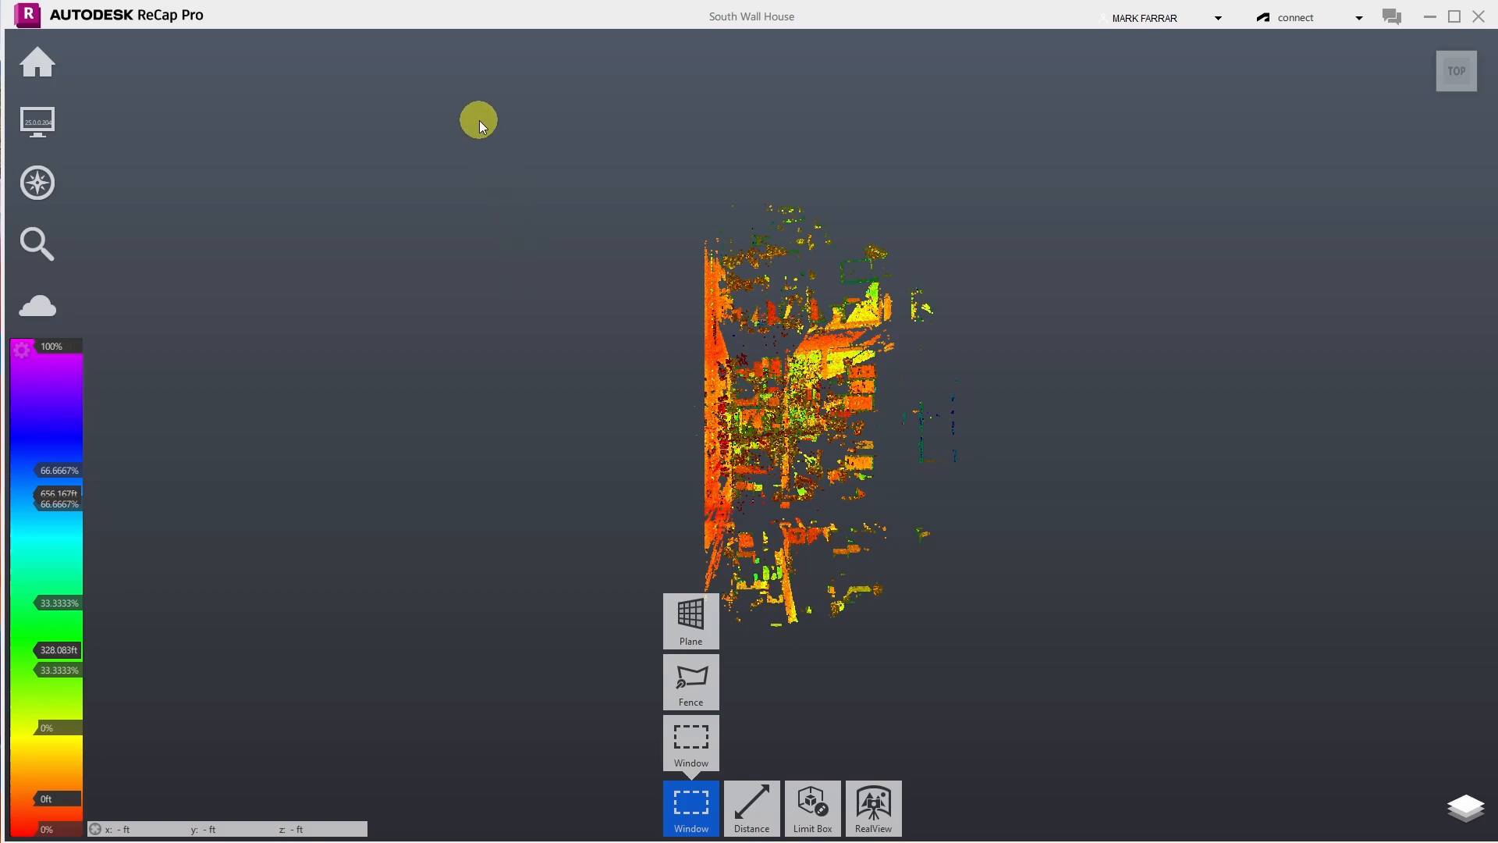
left_click_drag(479, 120, 709, 684)
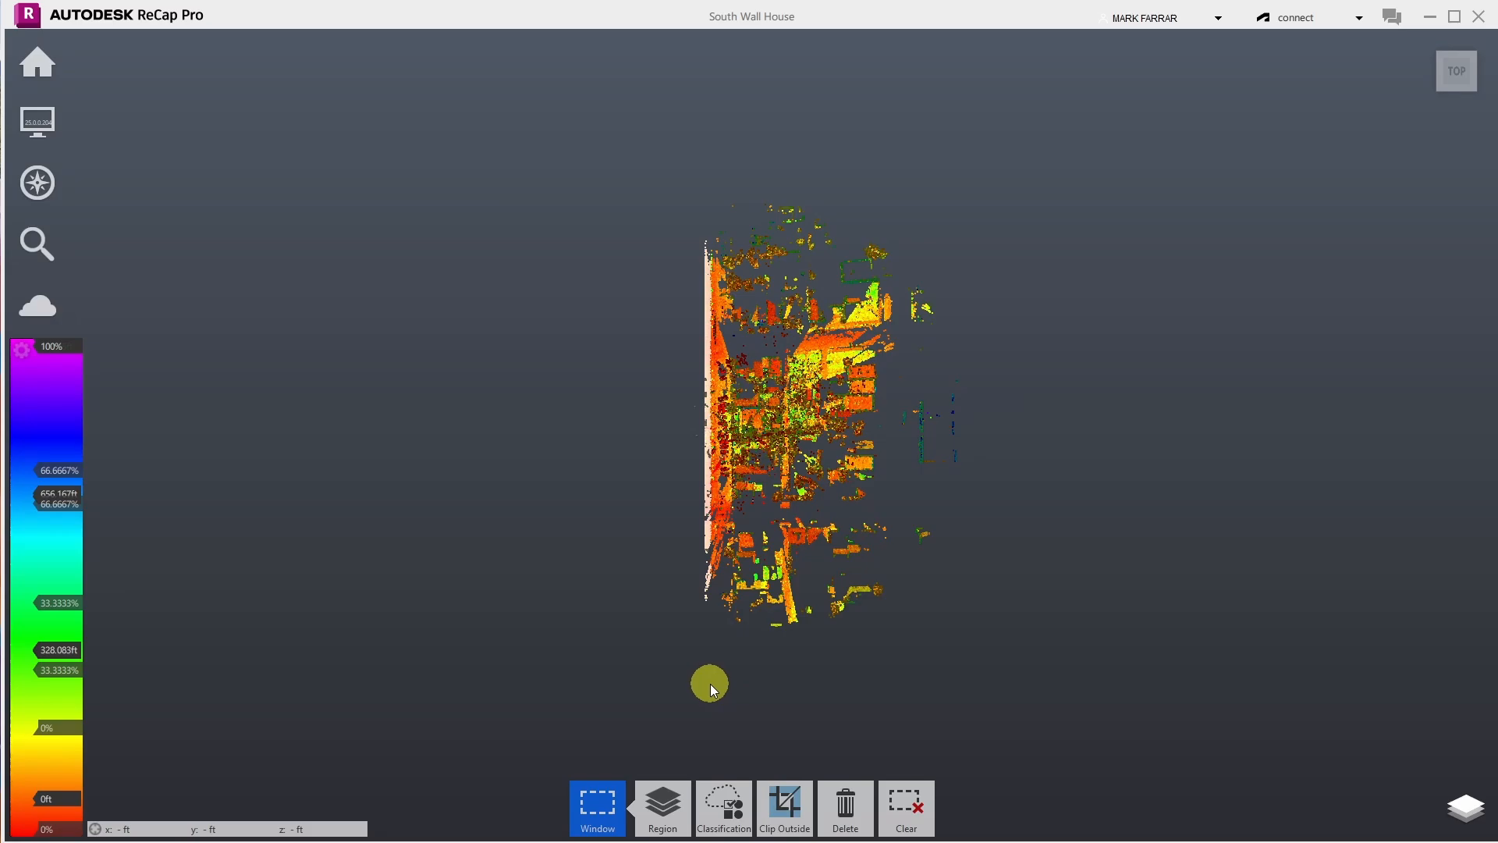
key("Delete")
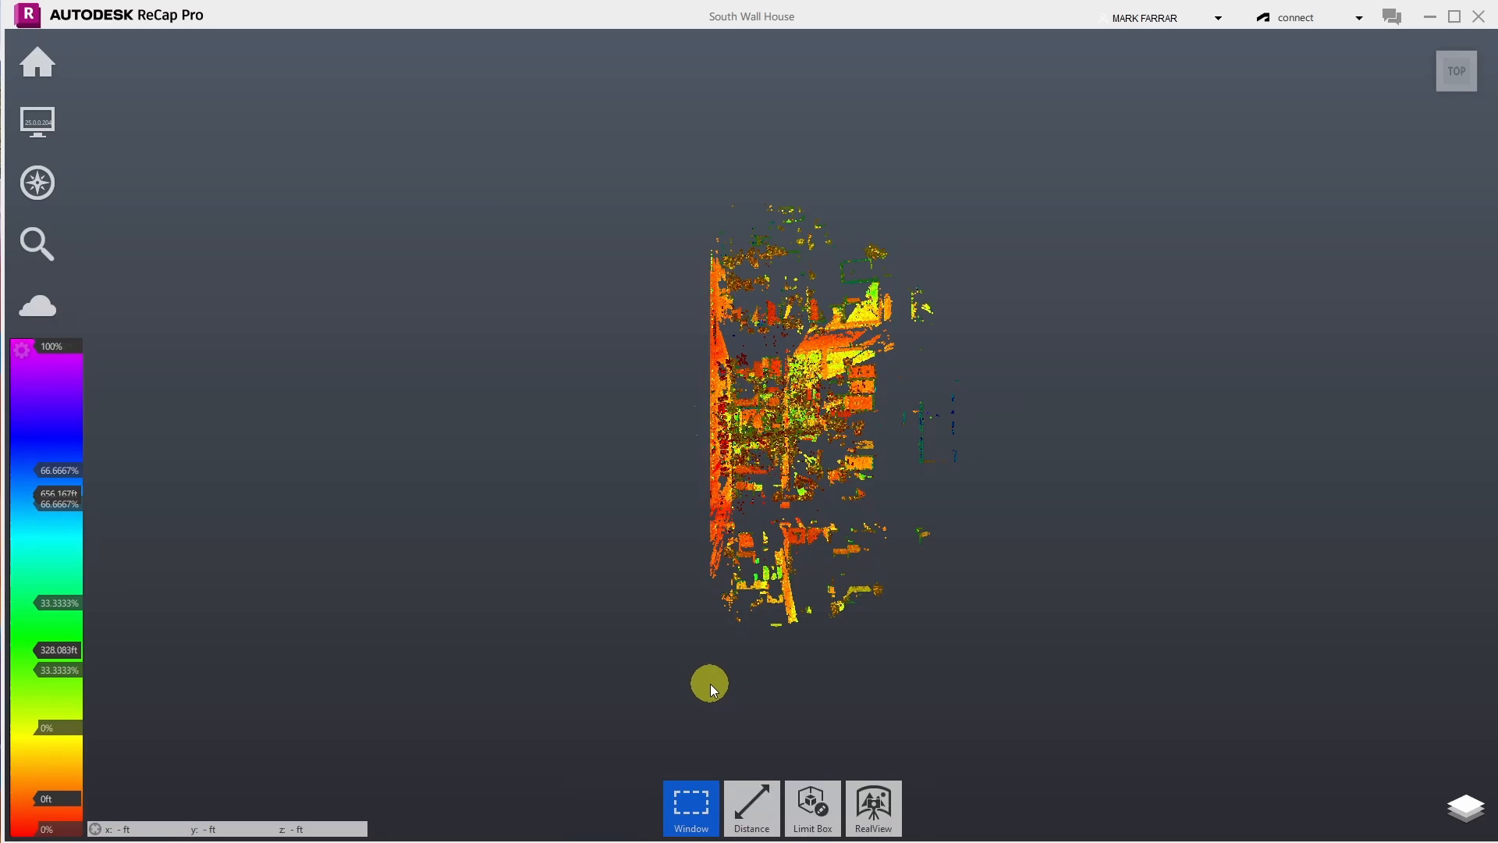
- Delete the outlying points to the right of the house
scroll(737, 381, "up", 5)
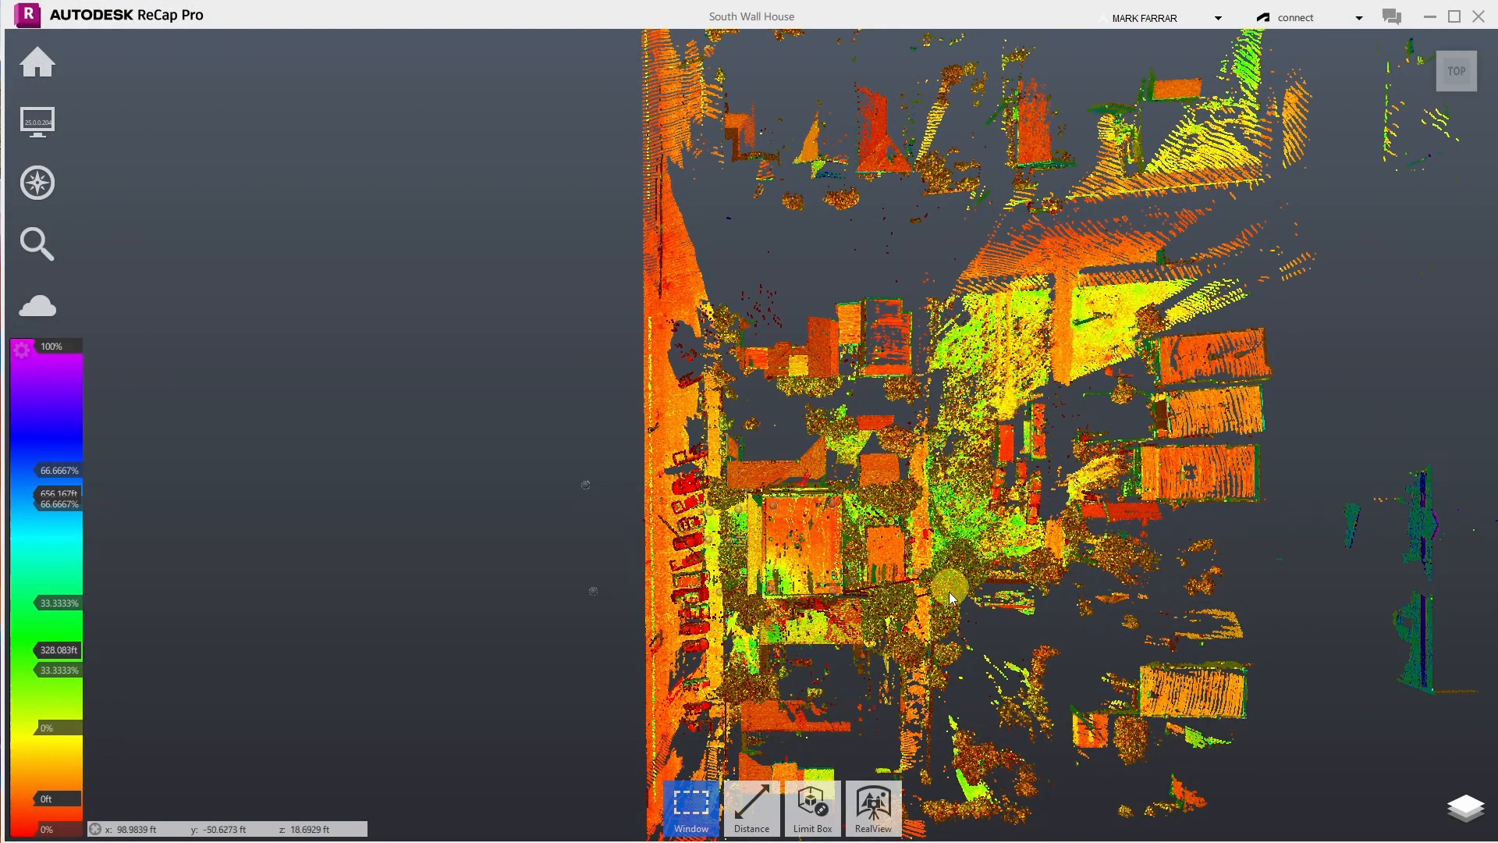
scroll(947, 475, "down", 8)
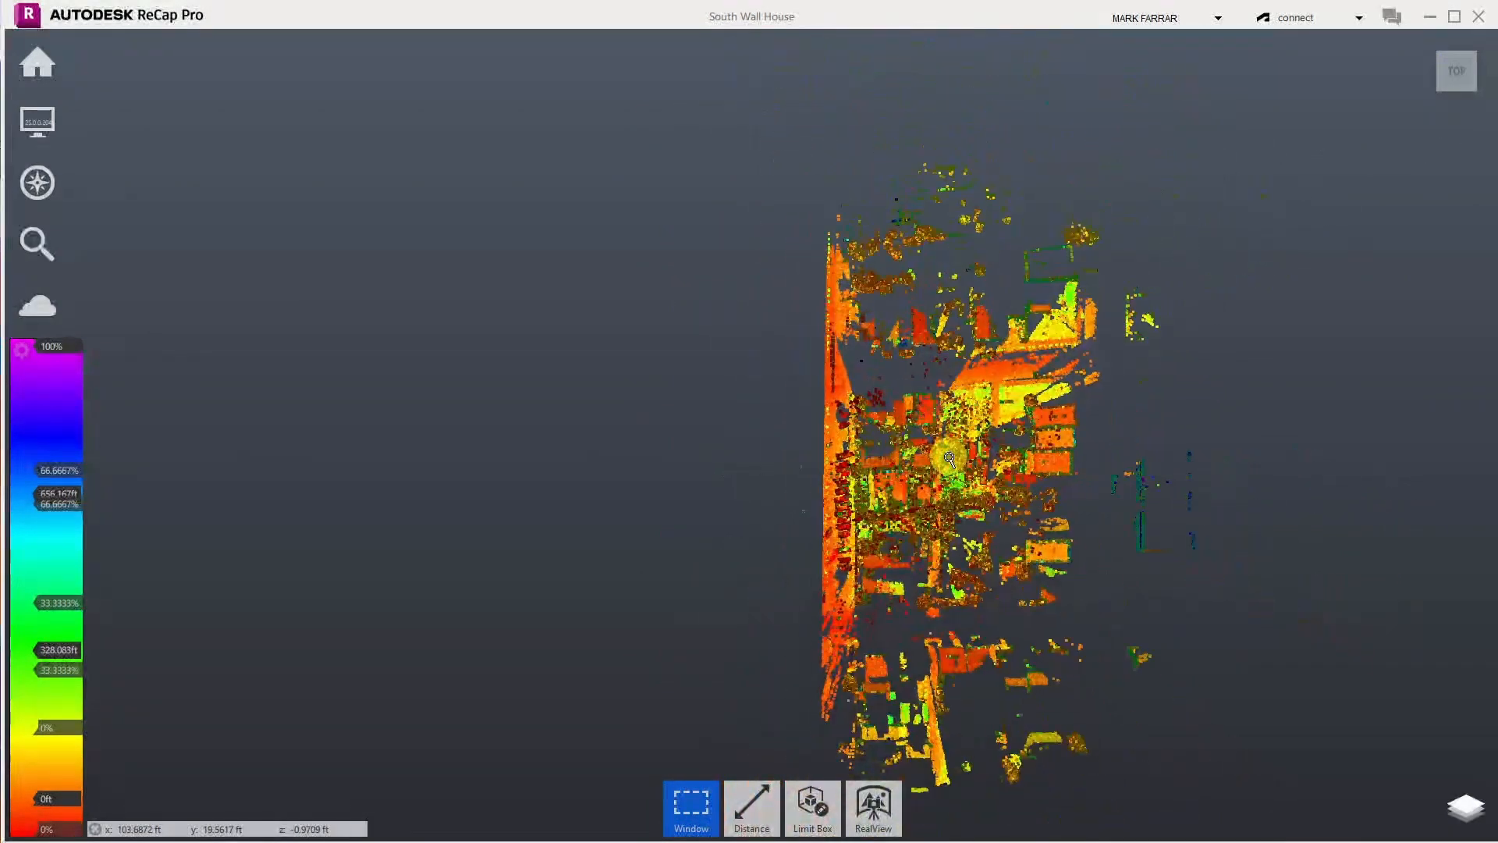
left_click_drag(952, 192, 1208, 803)
key("Delete")
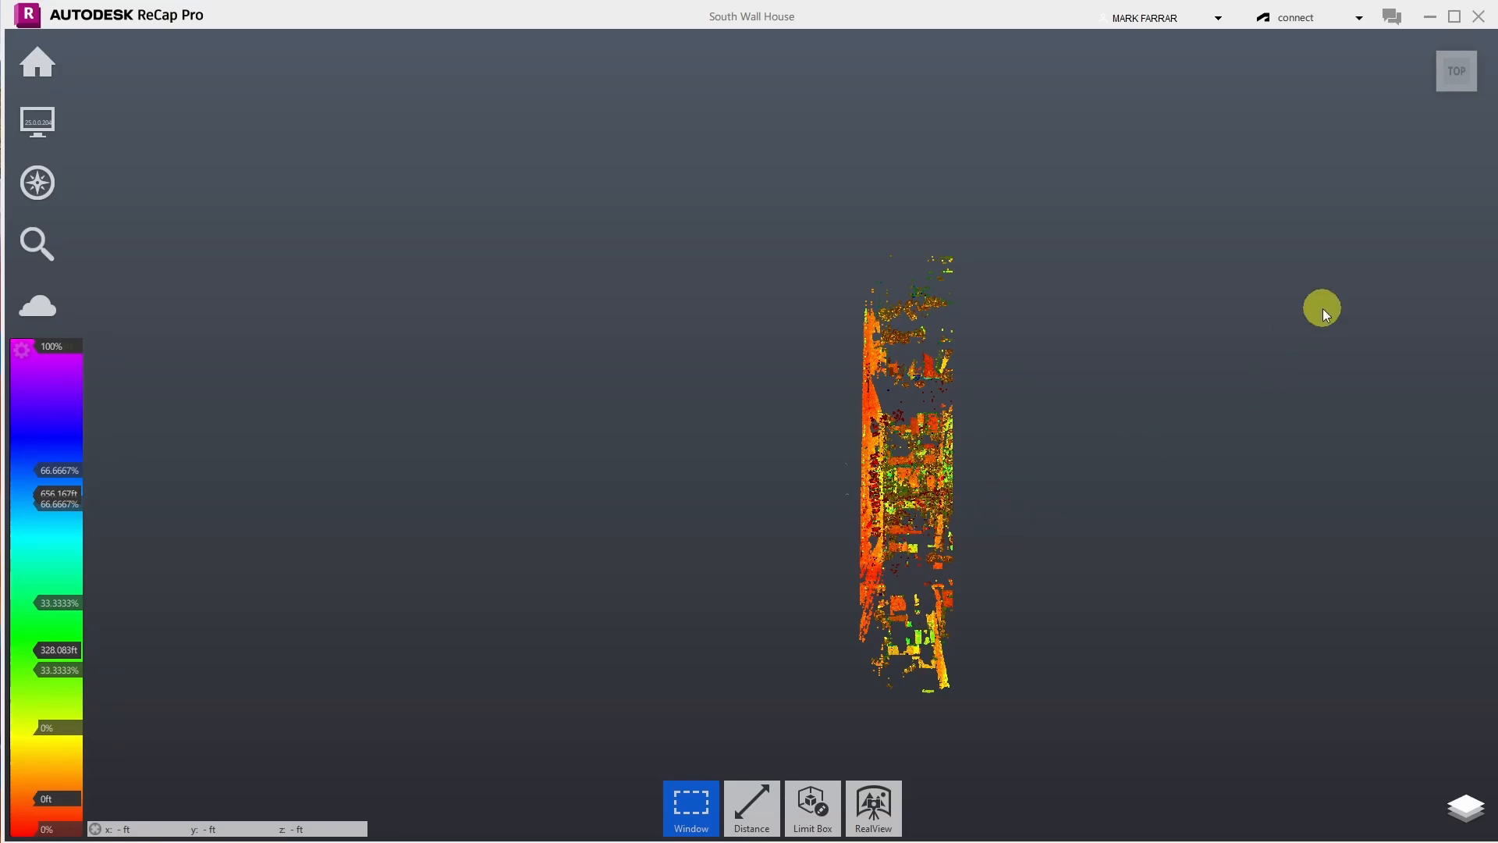
- Rotate to a side-on view with the ViewCube and window-select the cloud's left portion
mouse_move(1460, 90)
left_click(1474, 41)
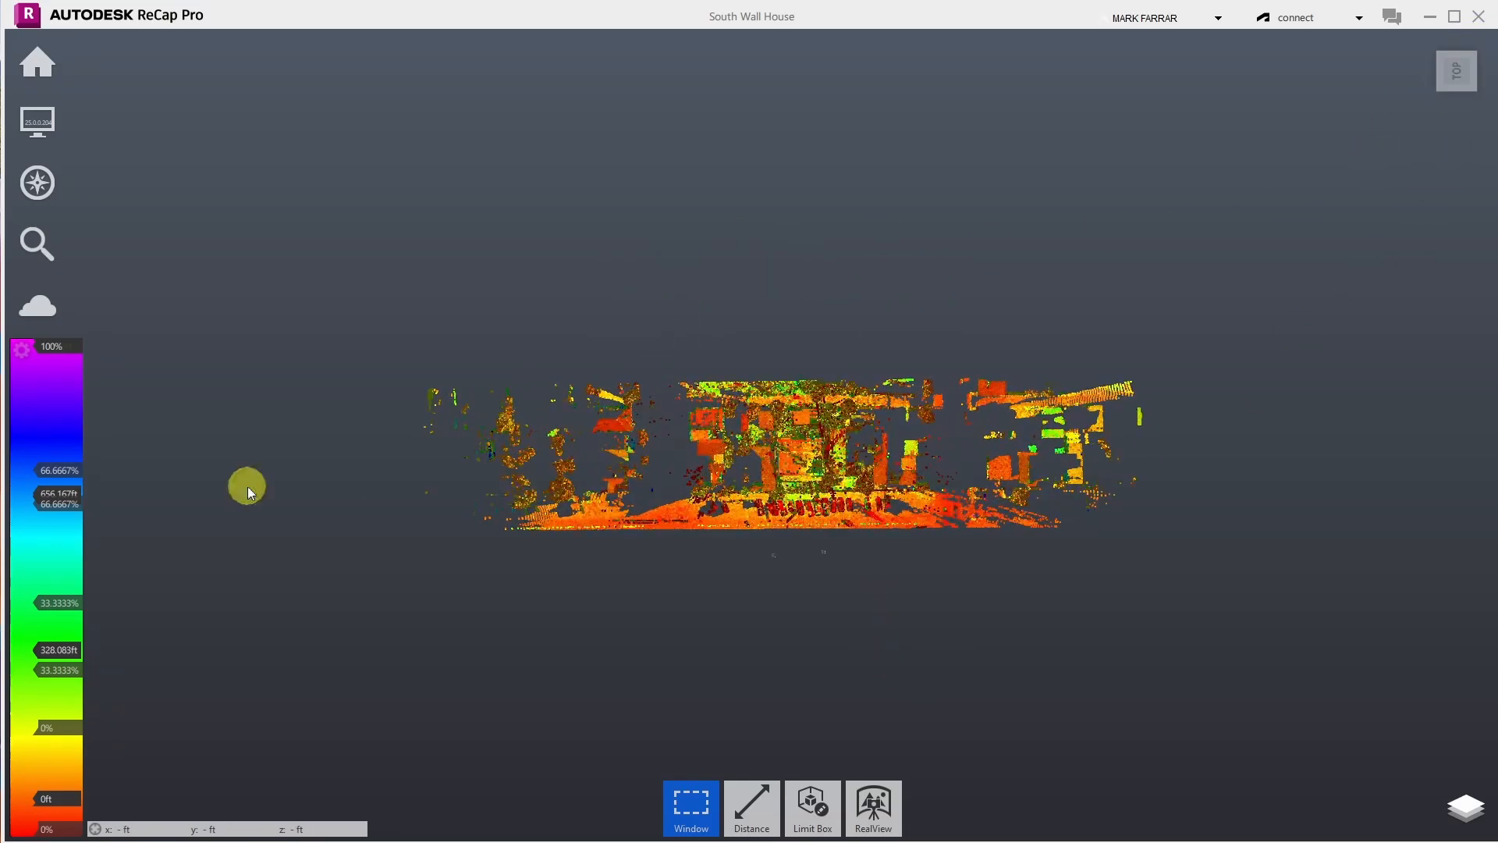
scroll(656, 493, "up", 3)
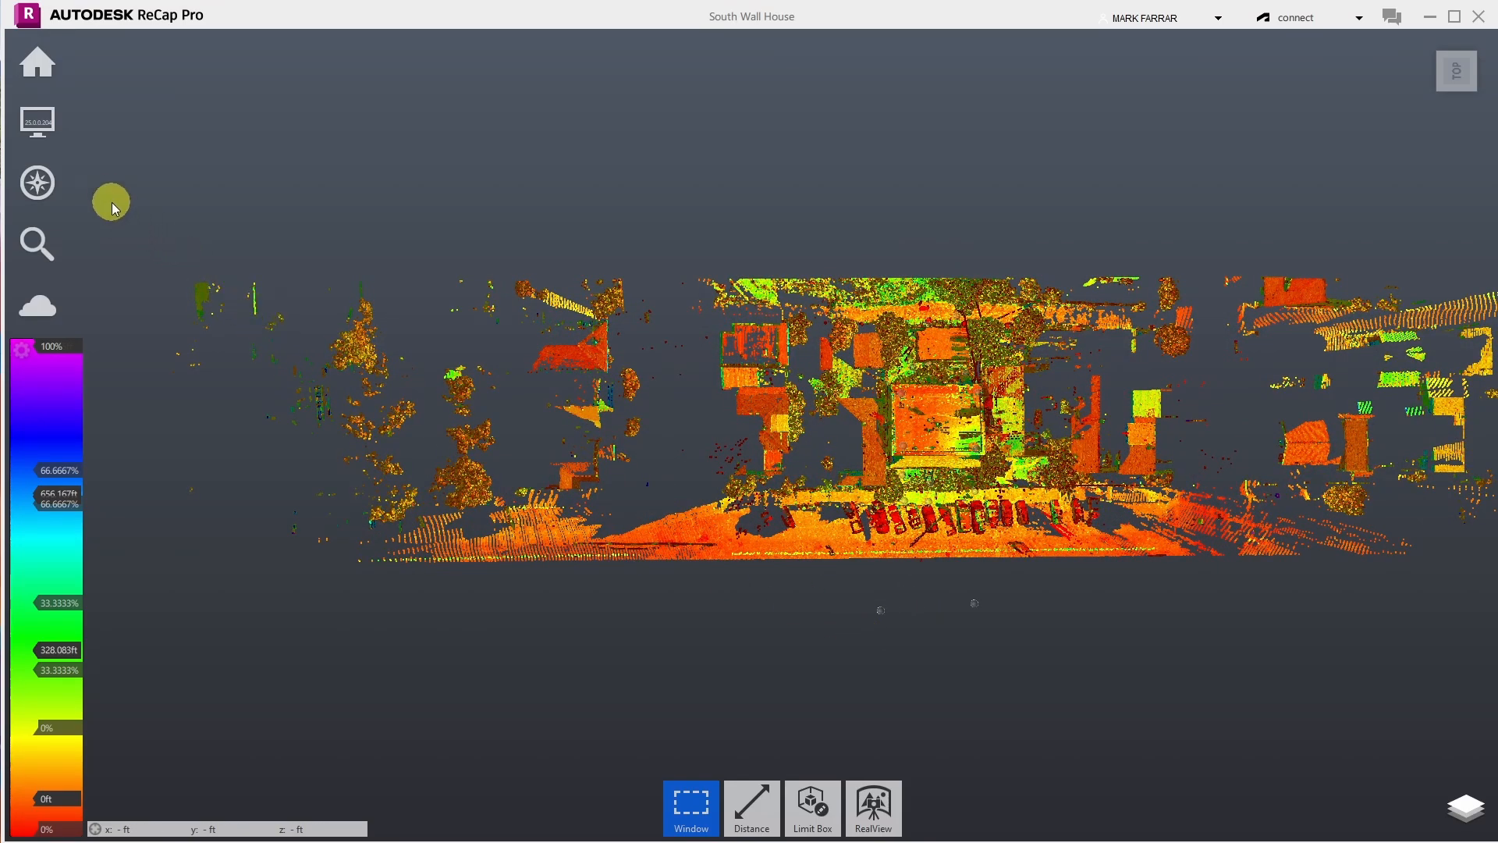
scroll(546, 419, "down", 3)
left_click_drag(168, 225, 784, 582)
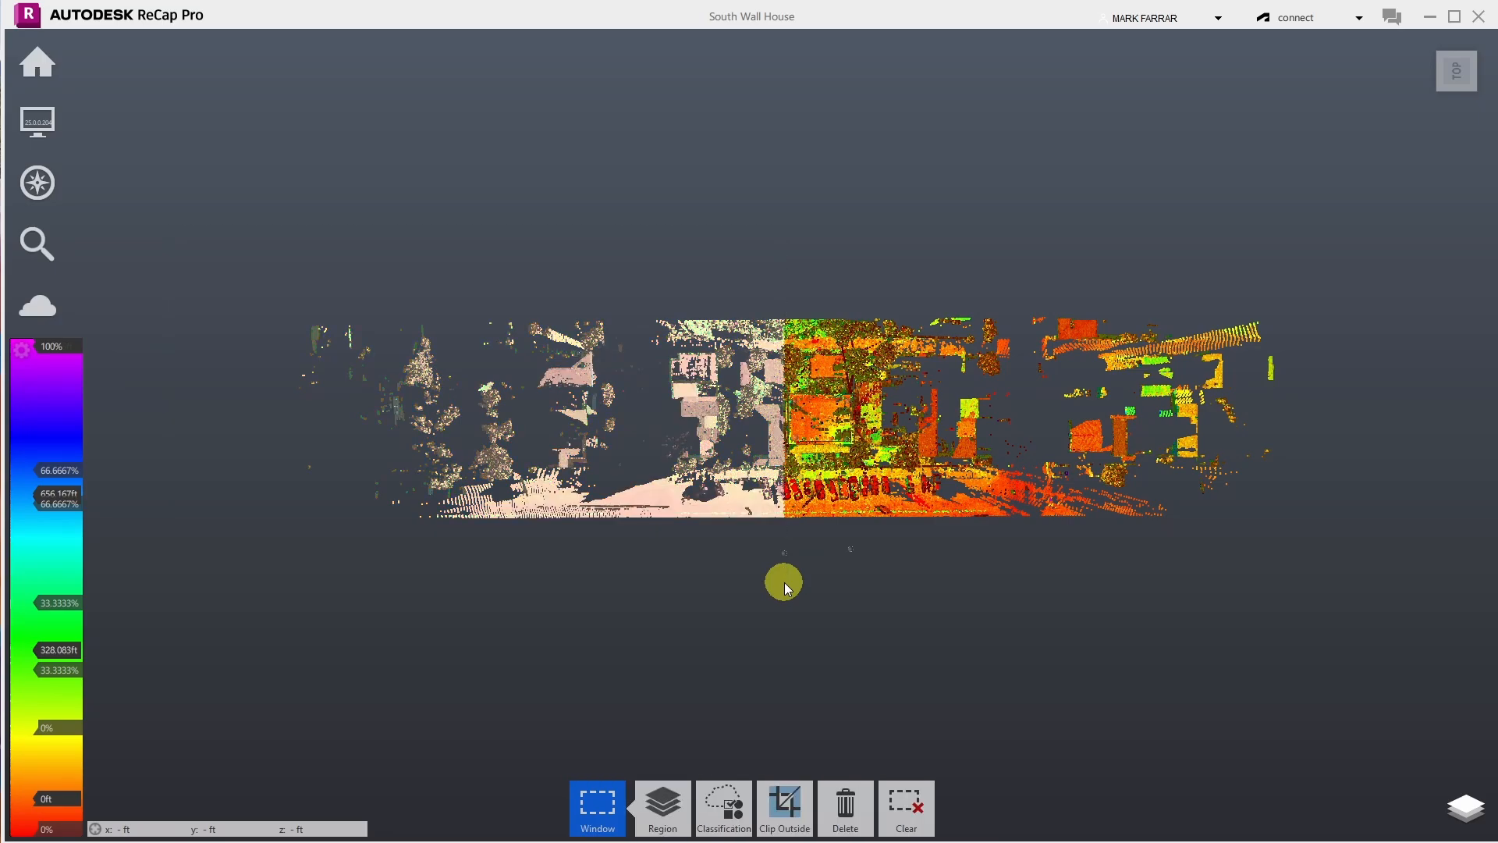
- Delete the selected left portion and the right portion beyond the house
key("Delete")
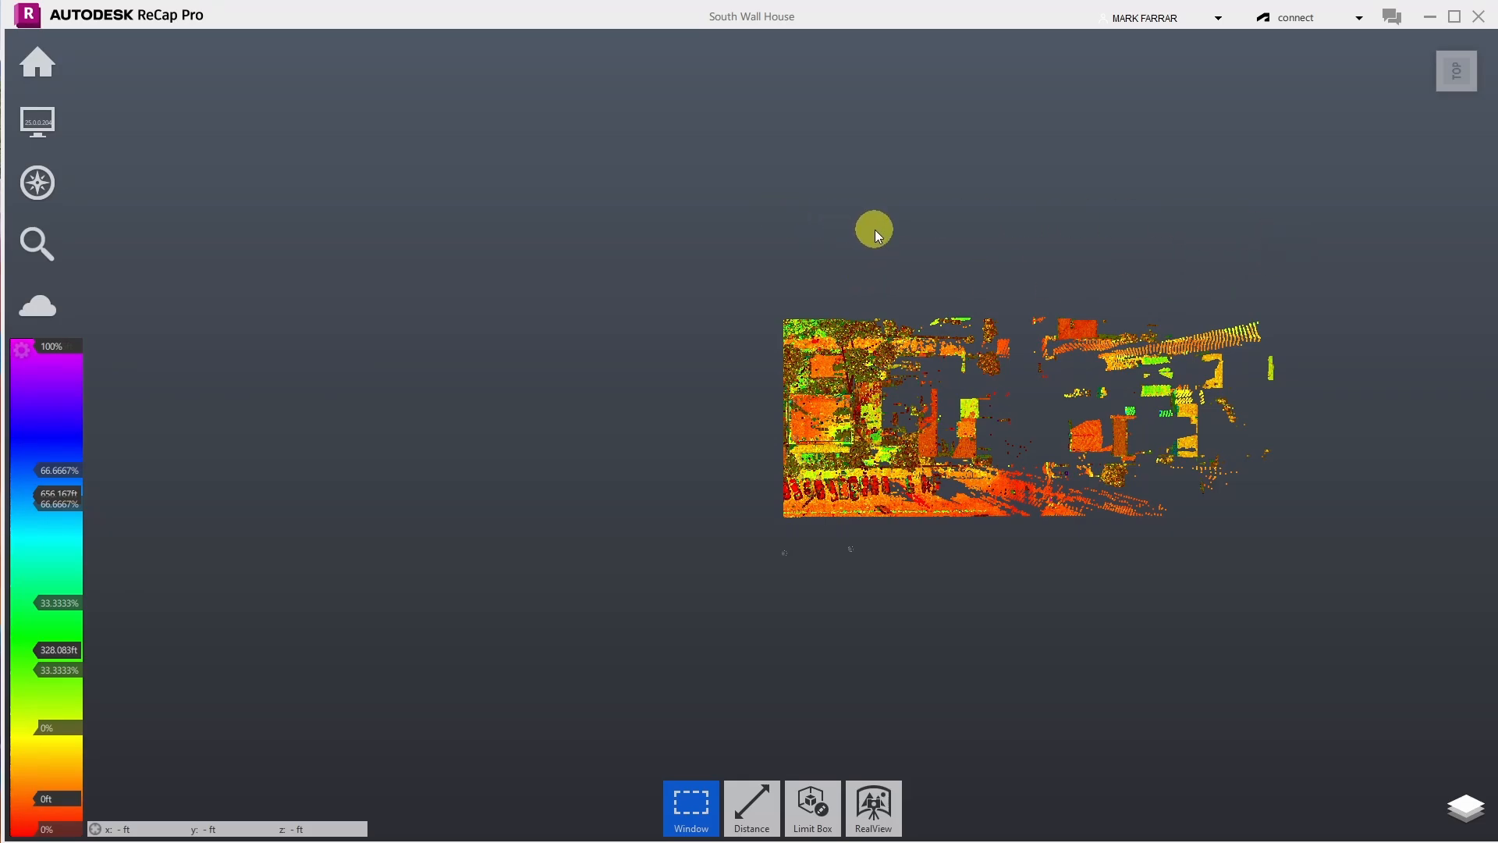
left_click_drag(874, 230, 1371, 638)
key("Delete")
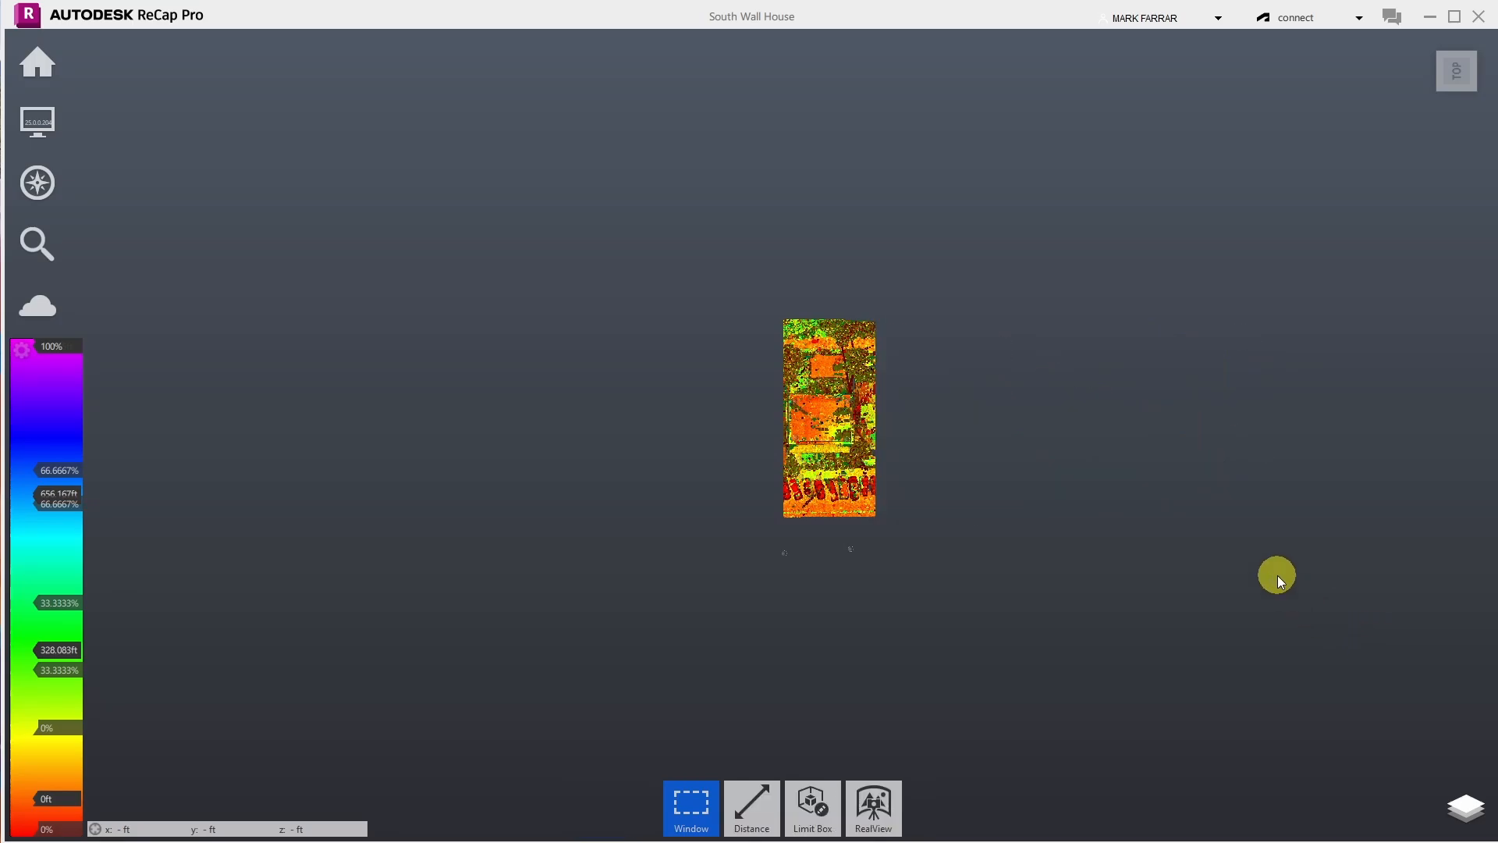
- Window-select the thin strip along the right edge and delete it
left_click_drag(991, 578, 858, 248)
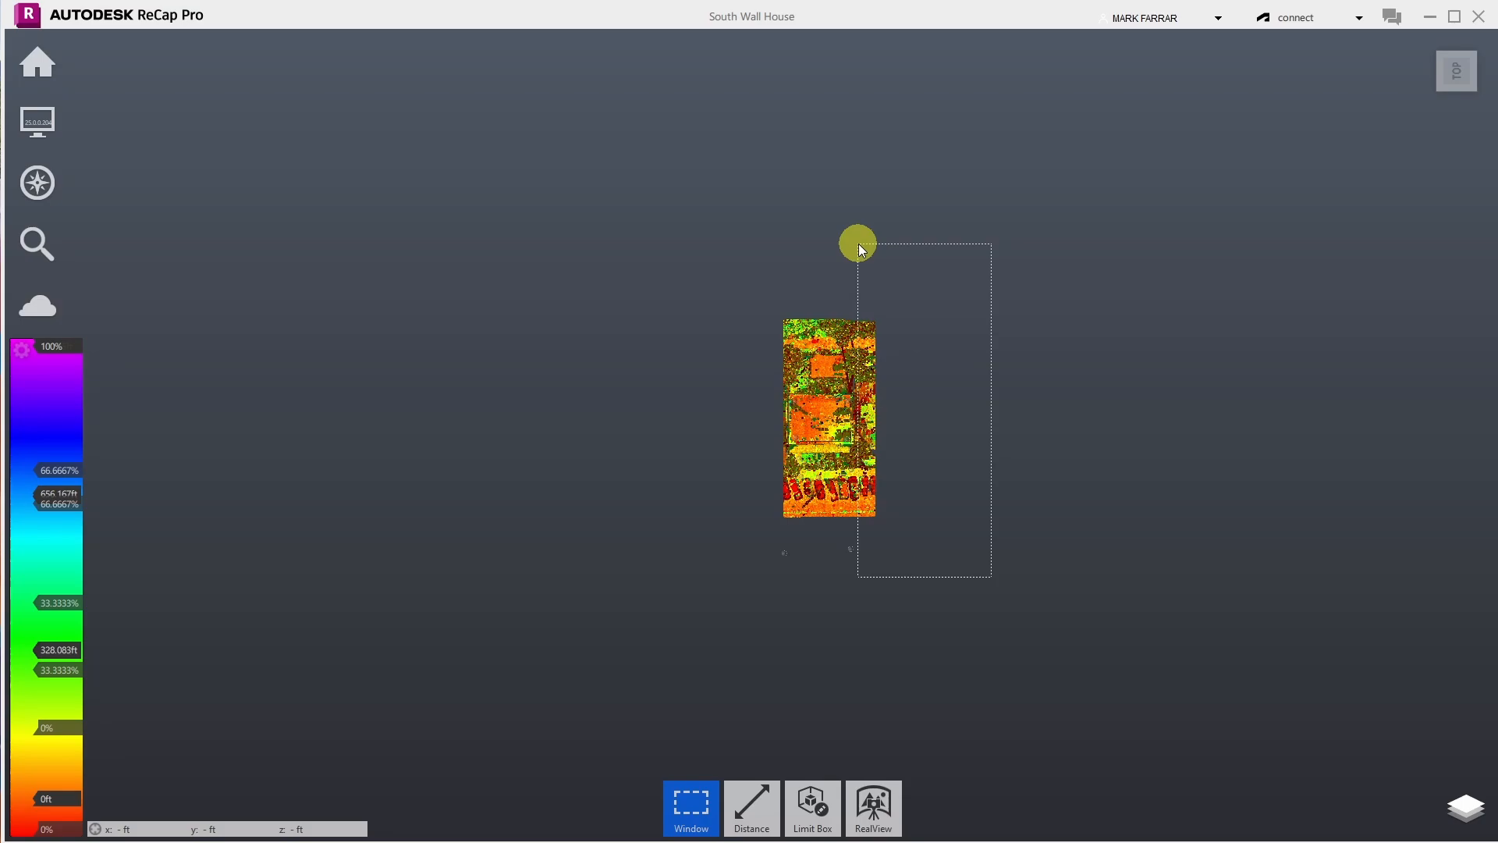
left_click_drag(858, 244, 858, 244)
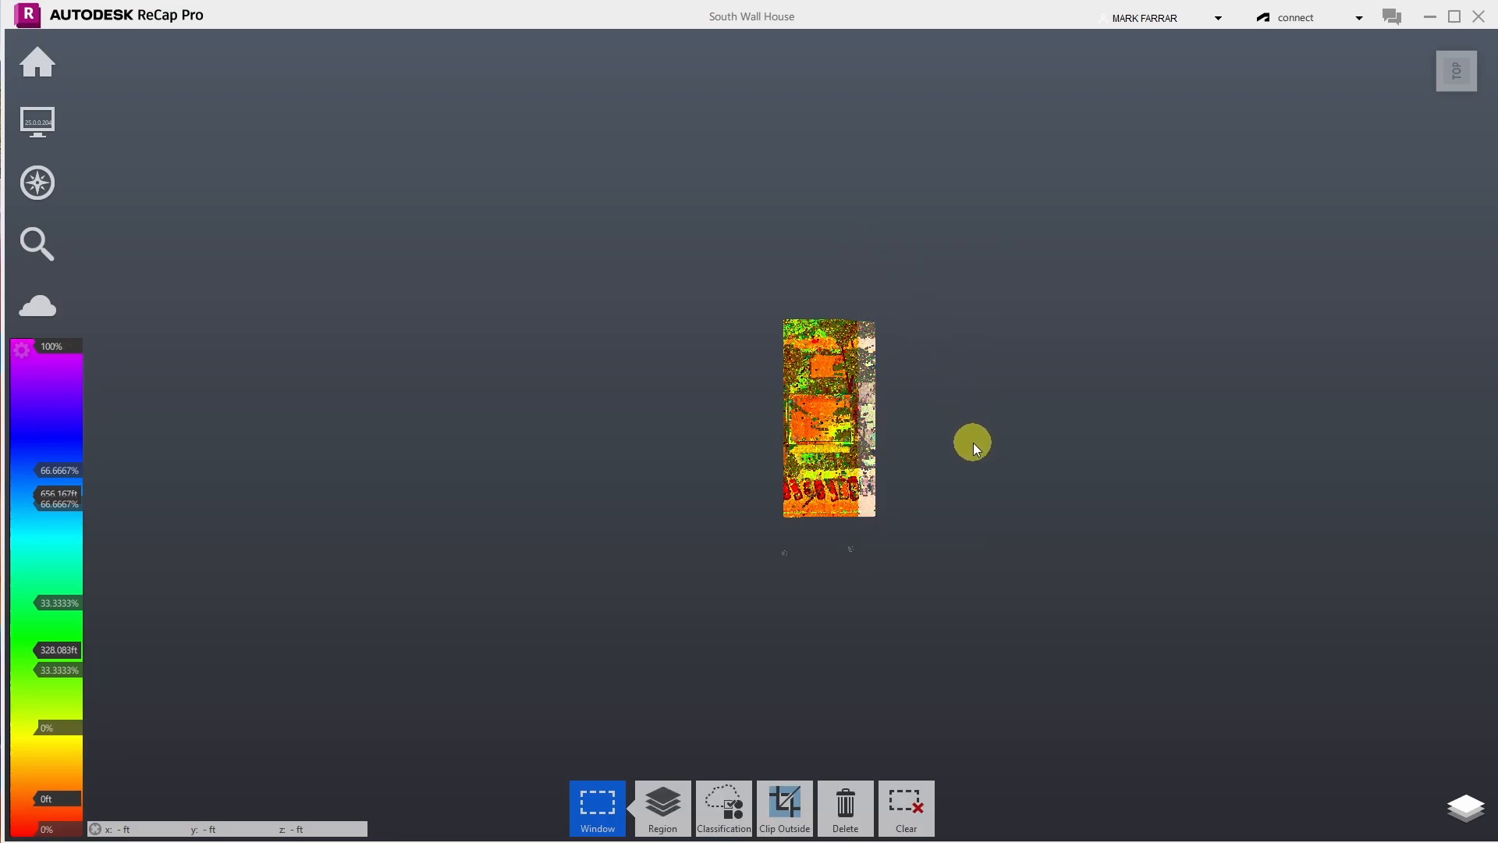
key("Delete")
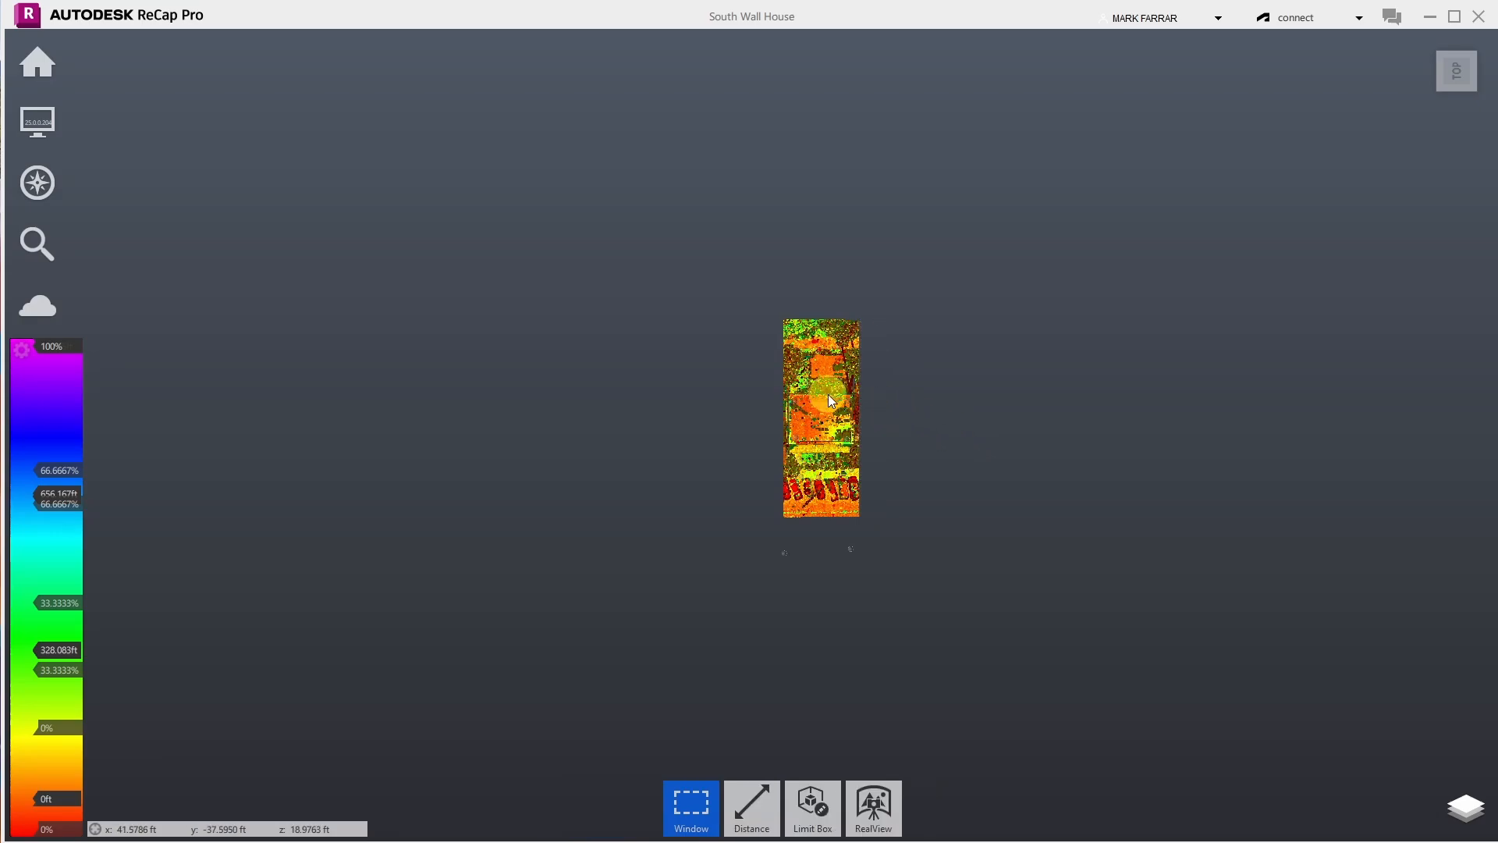
scroll(800, 386, "up", 5)
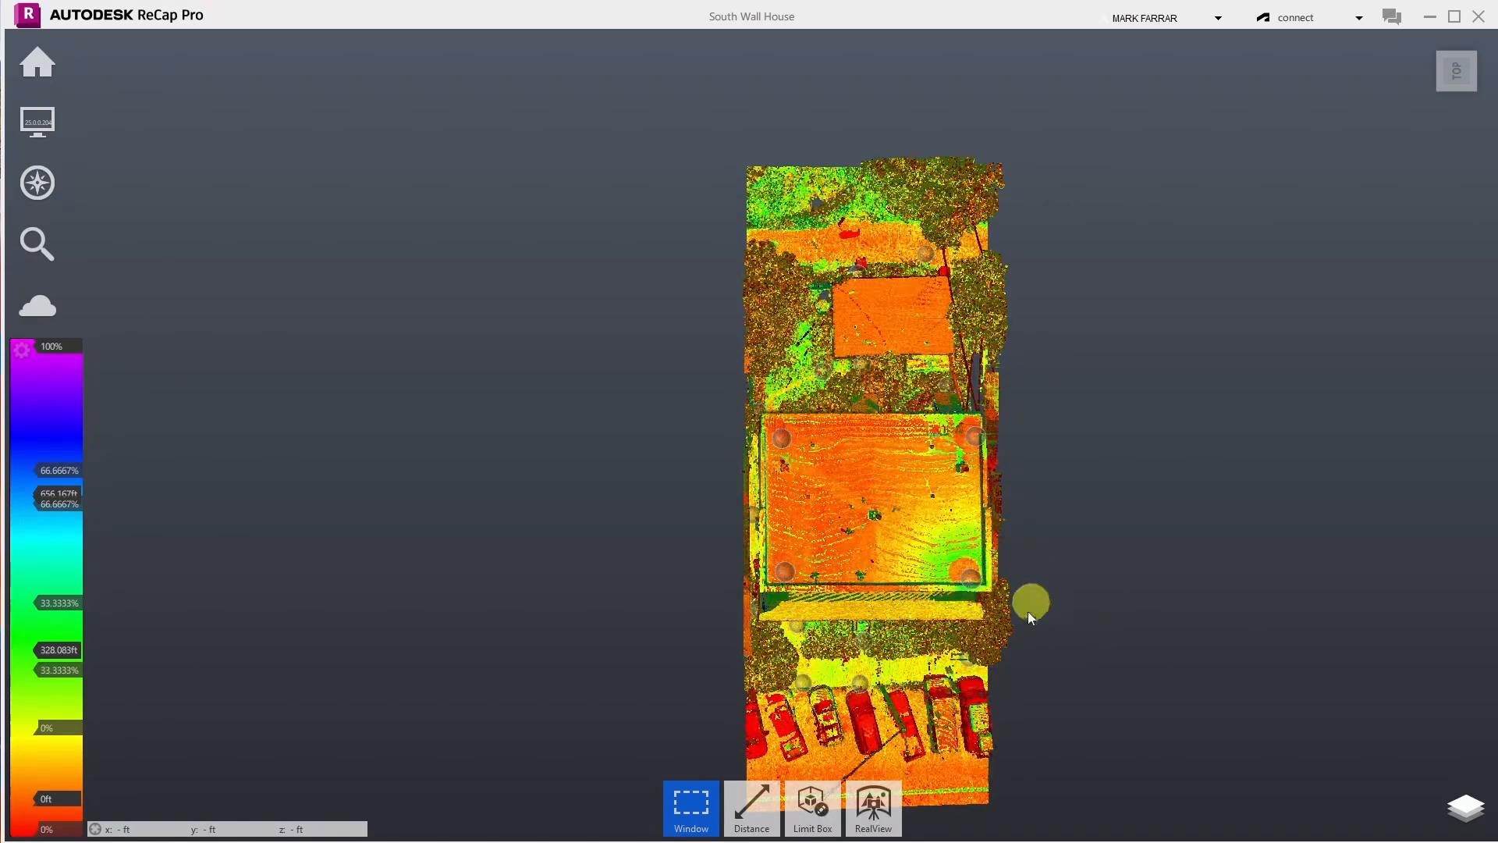
- Turn off Perspective in the Display eye menu for a flat top view
mouse_move(972, 344)
scroll(1067, 476, "down", 2)
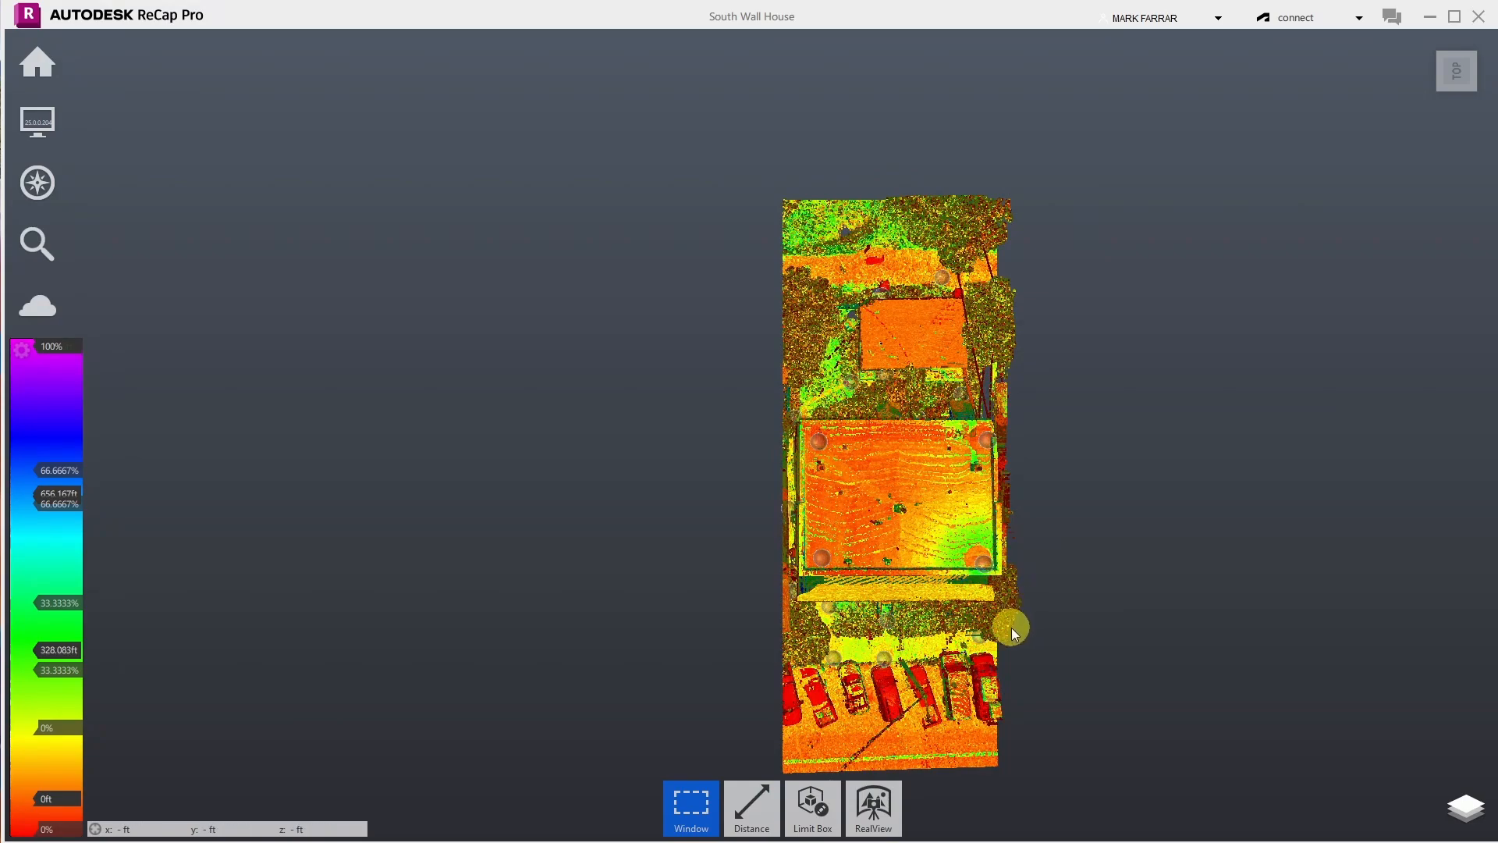
mouse_move(66, 136)
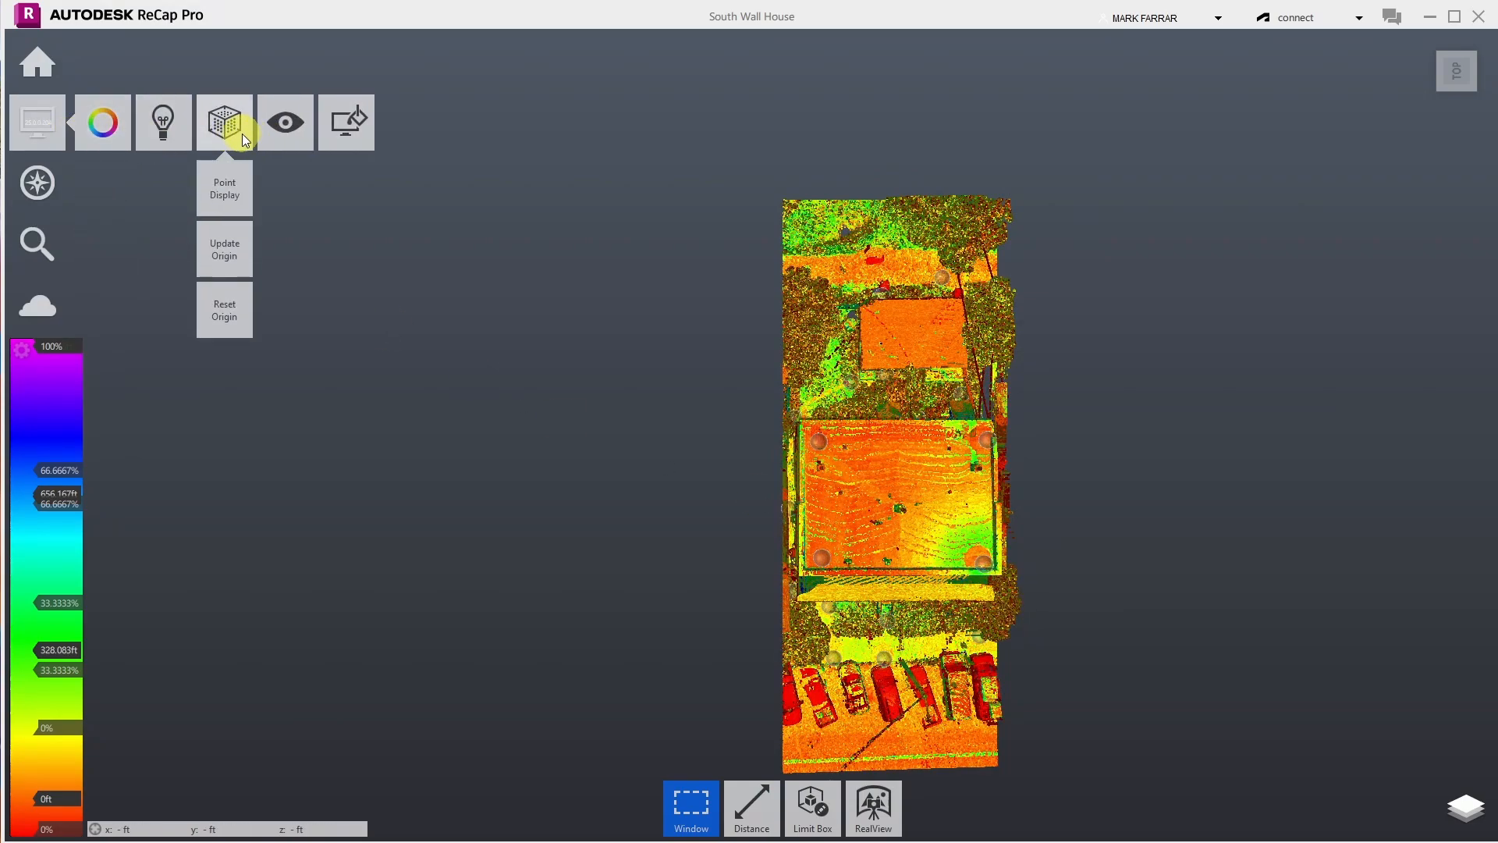
mouse_move(284, 131)
left_click(281, 320)
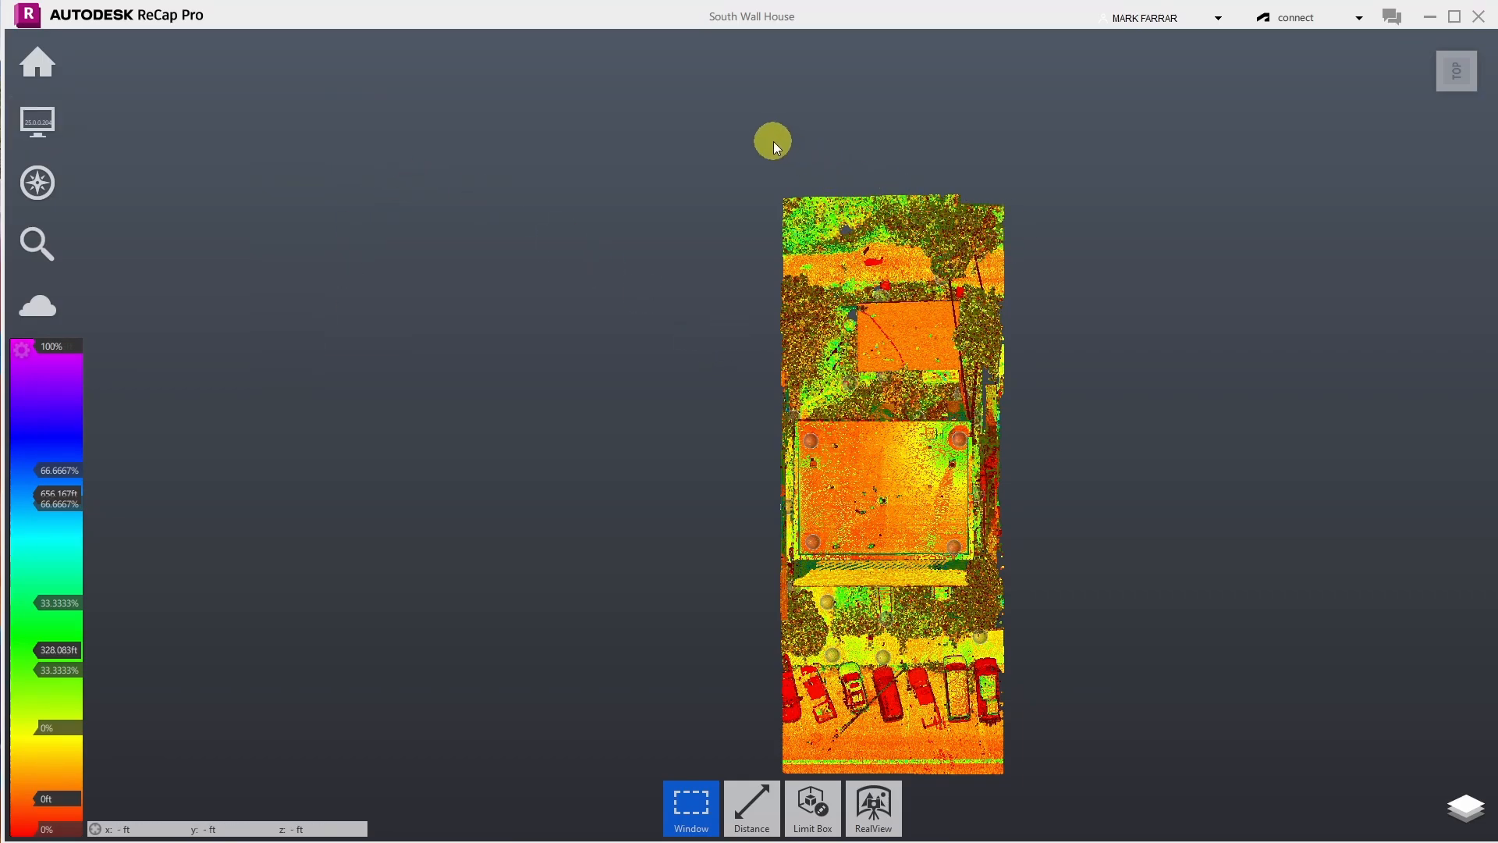
- Delete the stray strips along the top and bottom edges of the lot
left_click_drag(743, 158, 1100, 241)
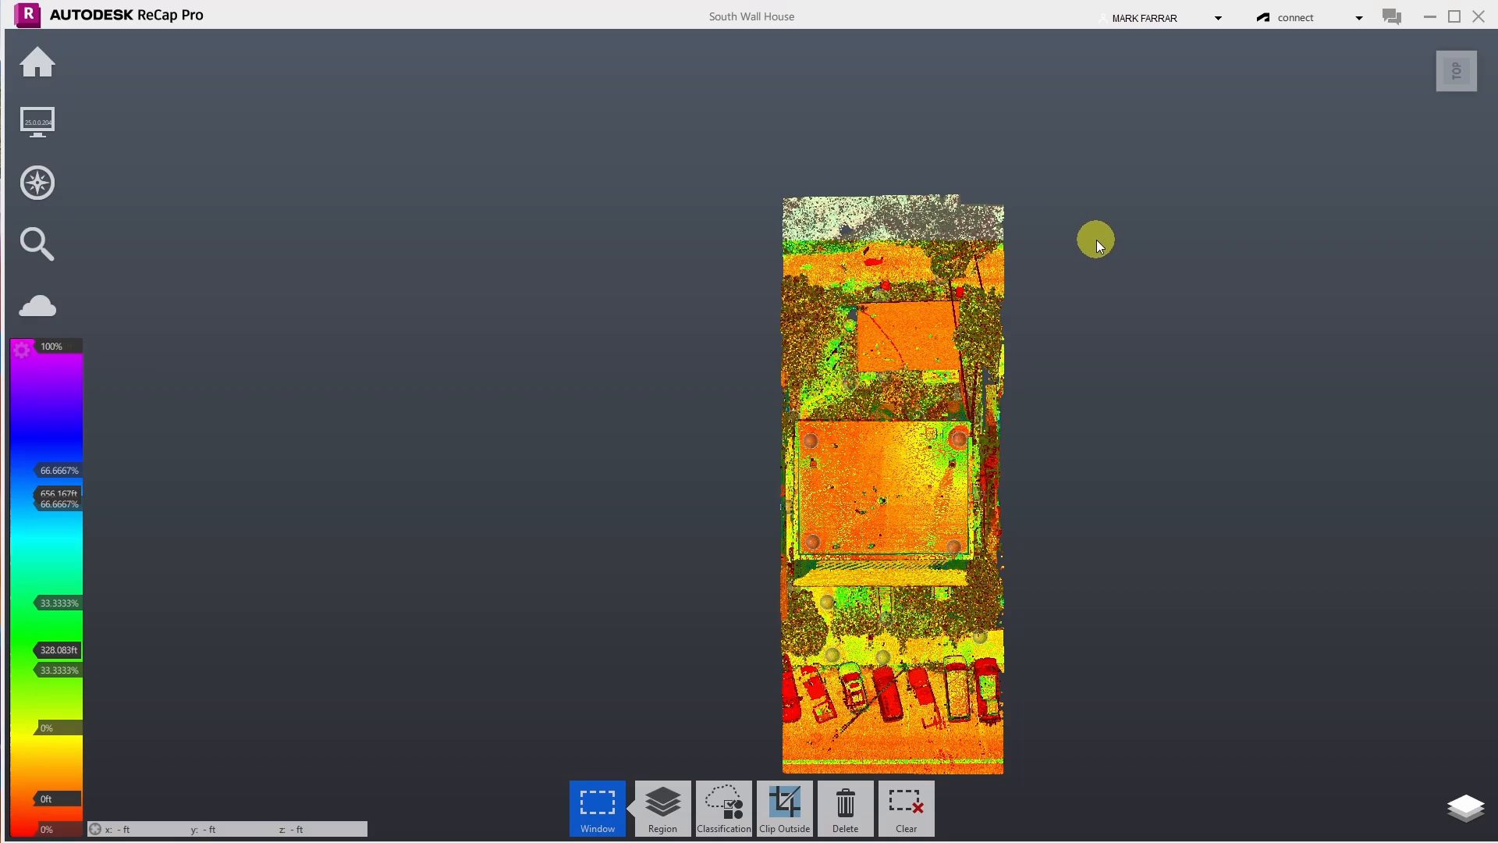
key("Delete")
scroll(616, 199, "down", 2)
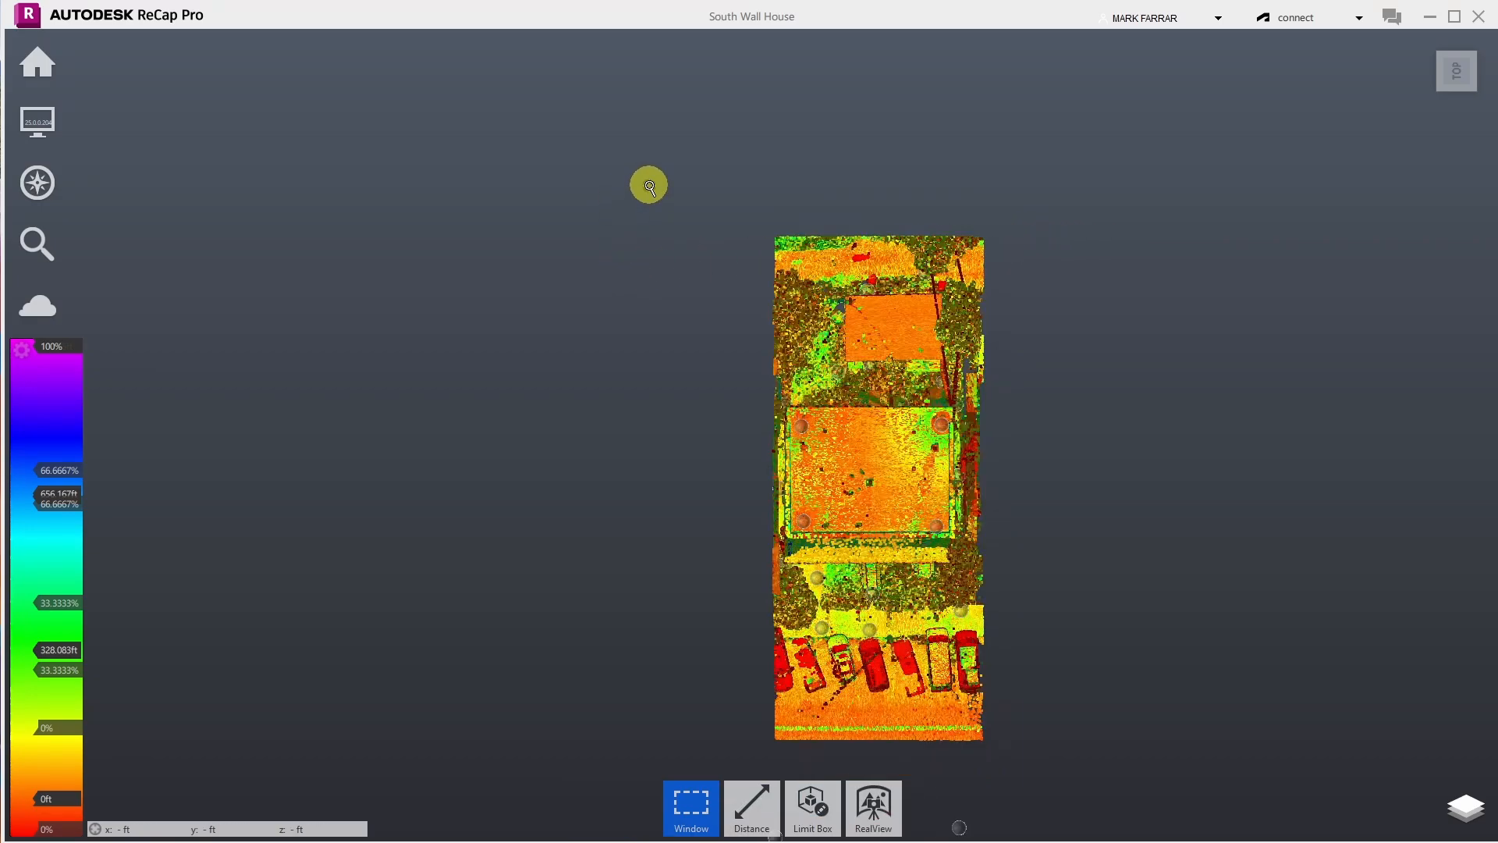
left_click_drag(608, 165, 767, 703)
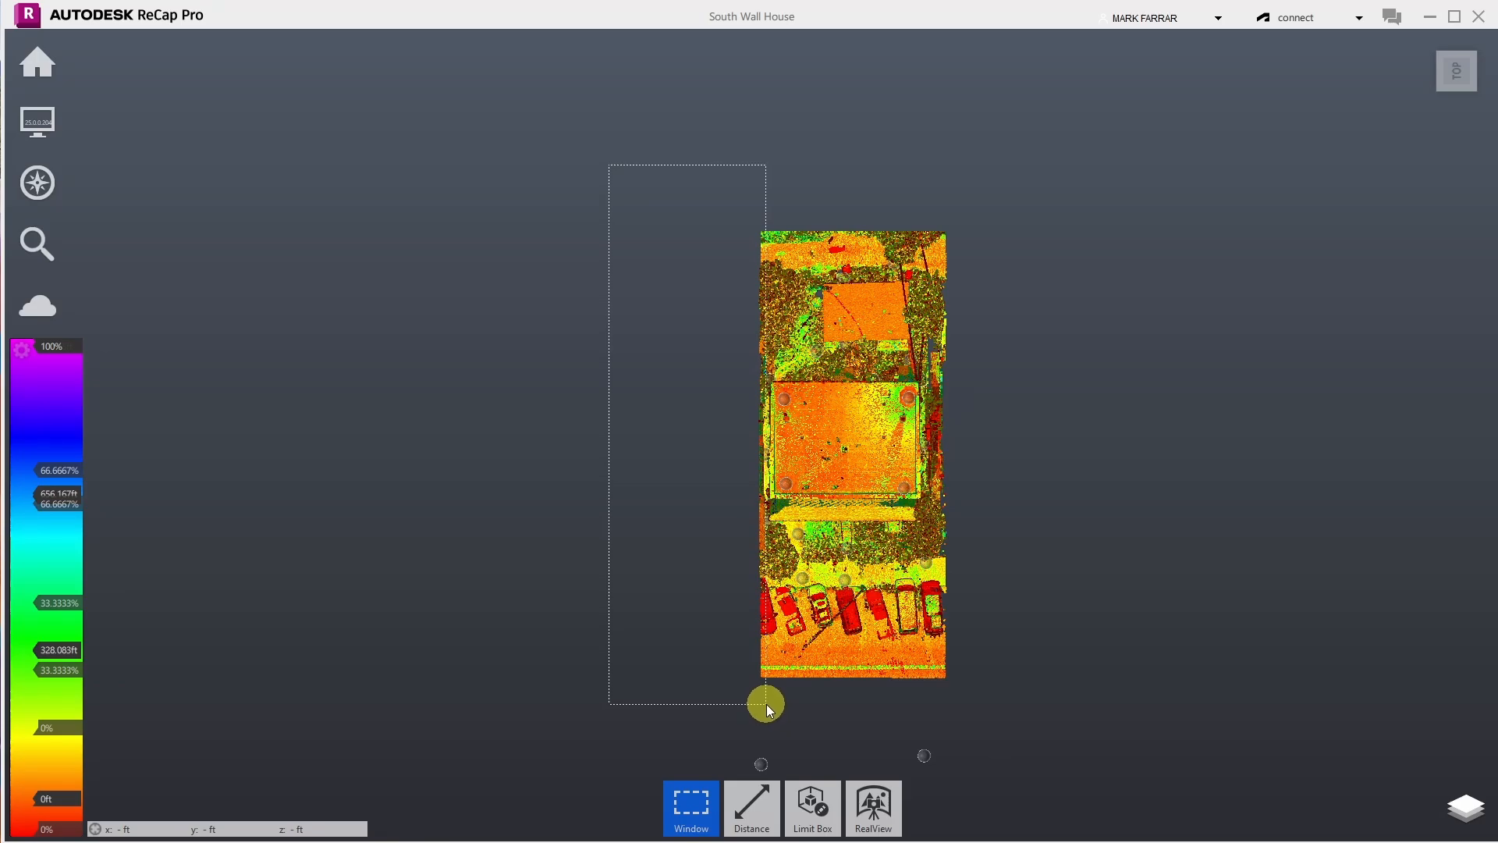
left_click_drag(766, 704, 1065, 671)
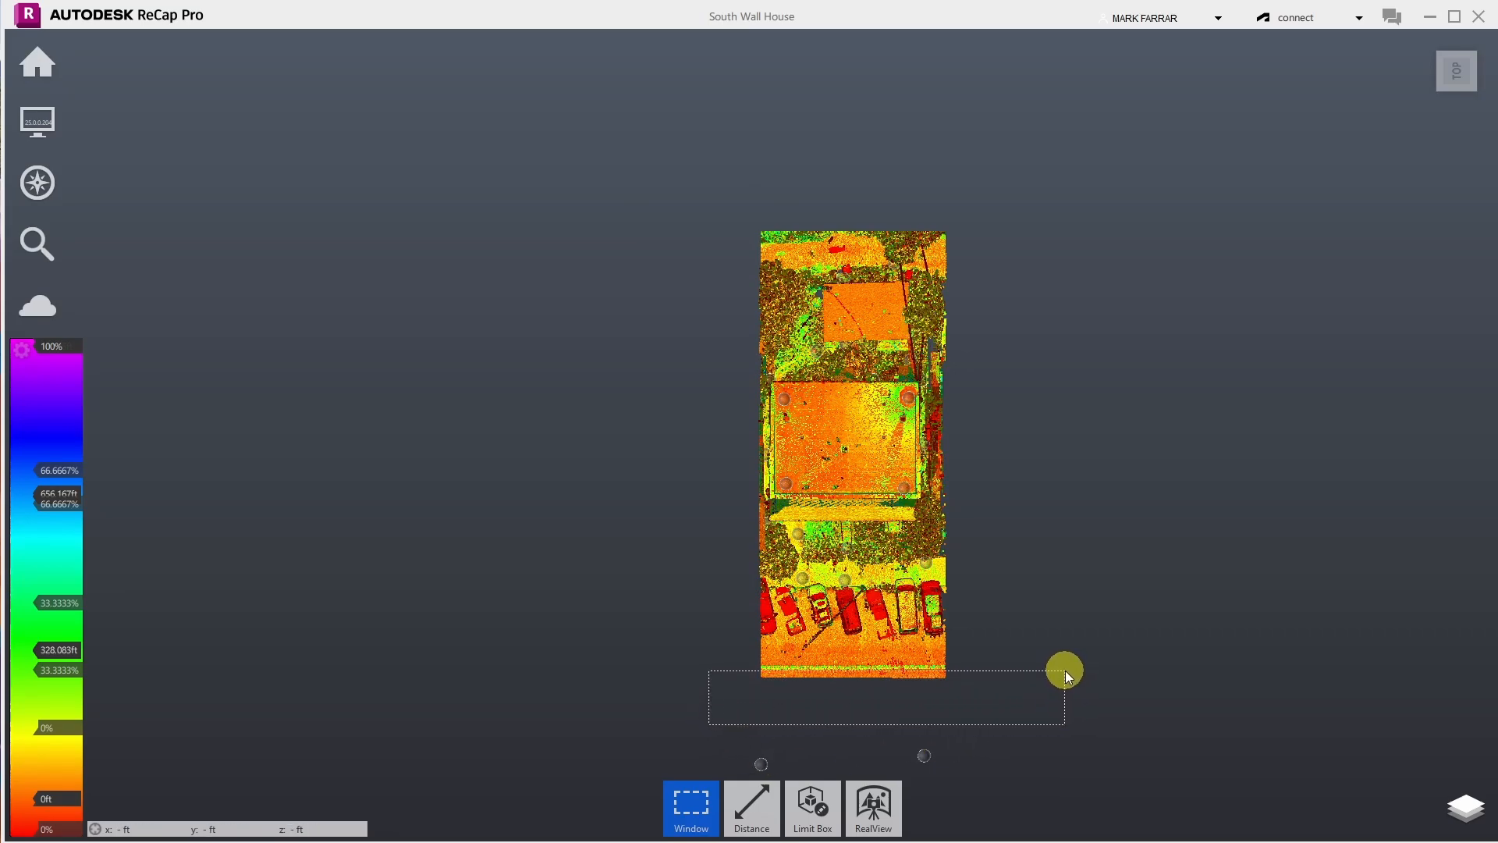
left_click_drag(1065, 669, 1065, 669)
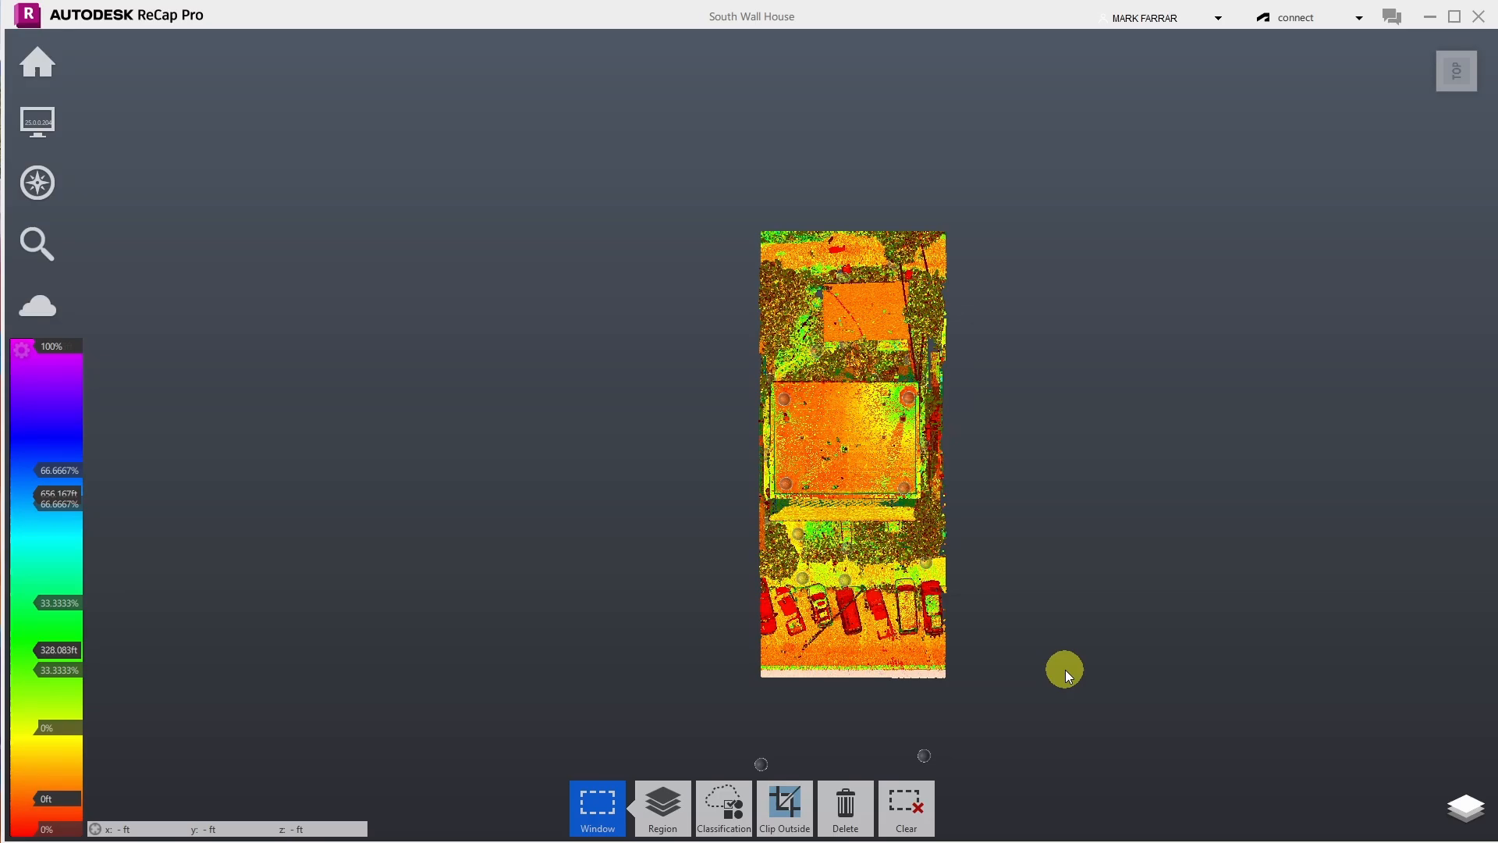
key("Delete")
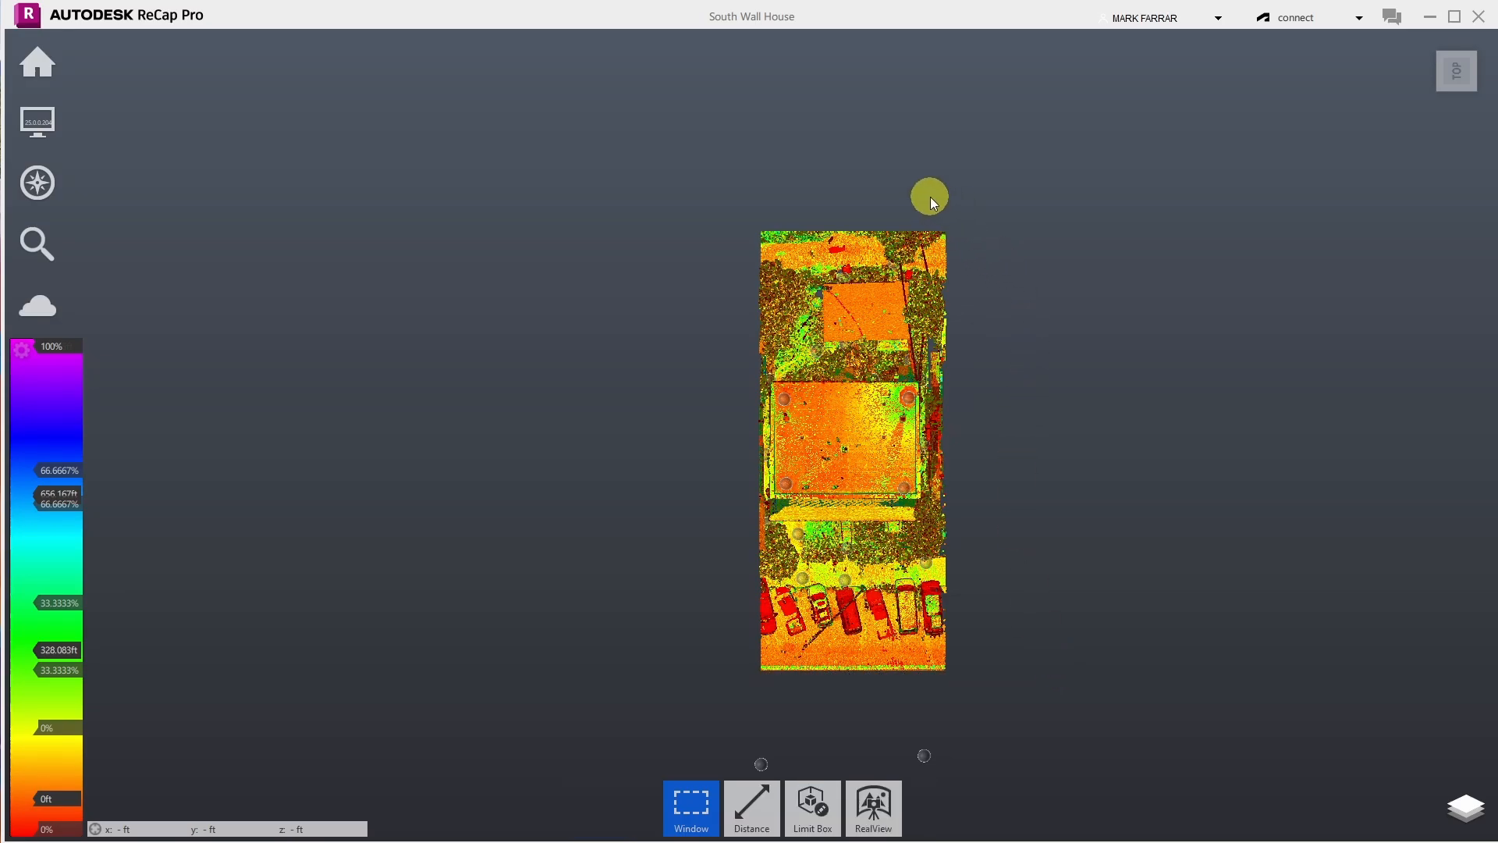
- Window-select the strip along the right edge and delete it
left_click_drag(1030, 713, 929, 130)
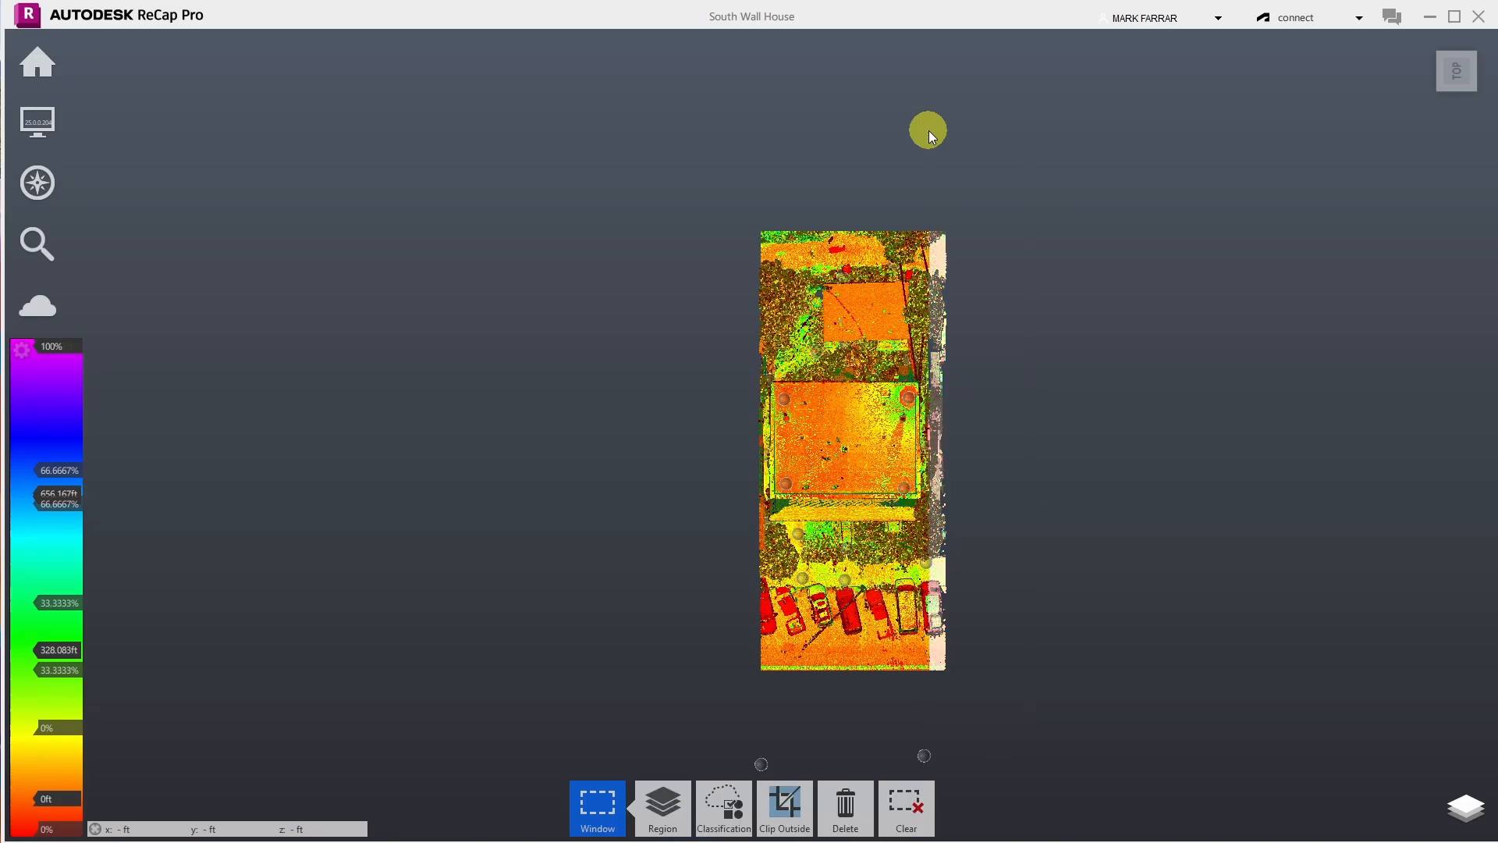
key("Delete")
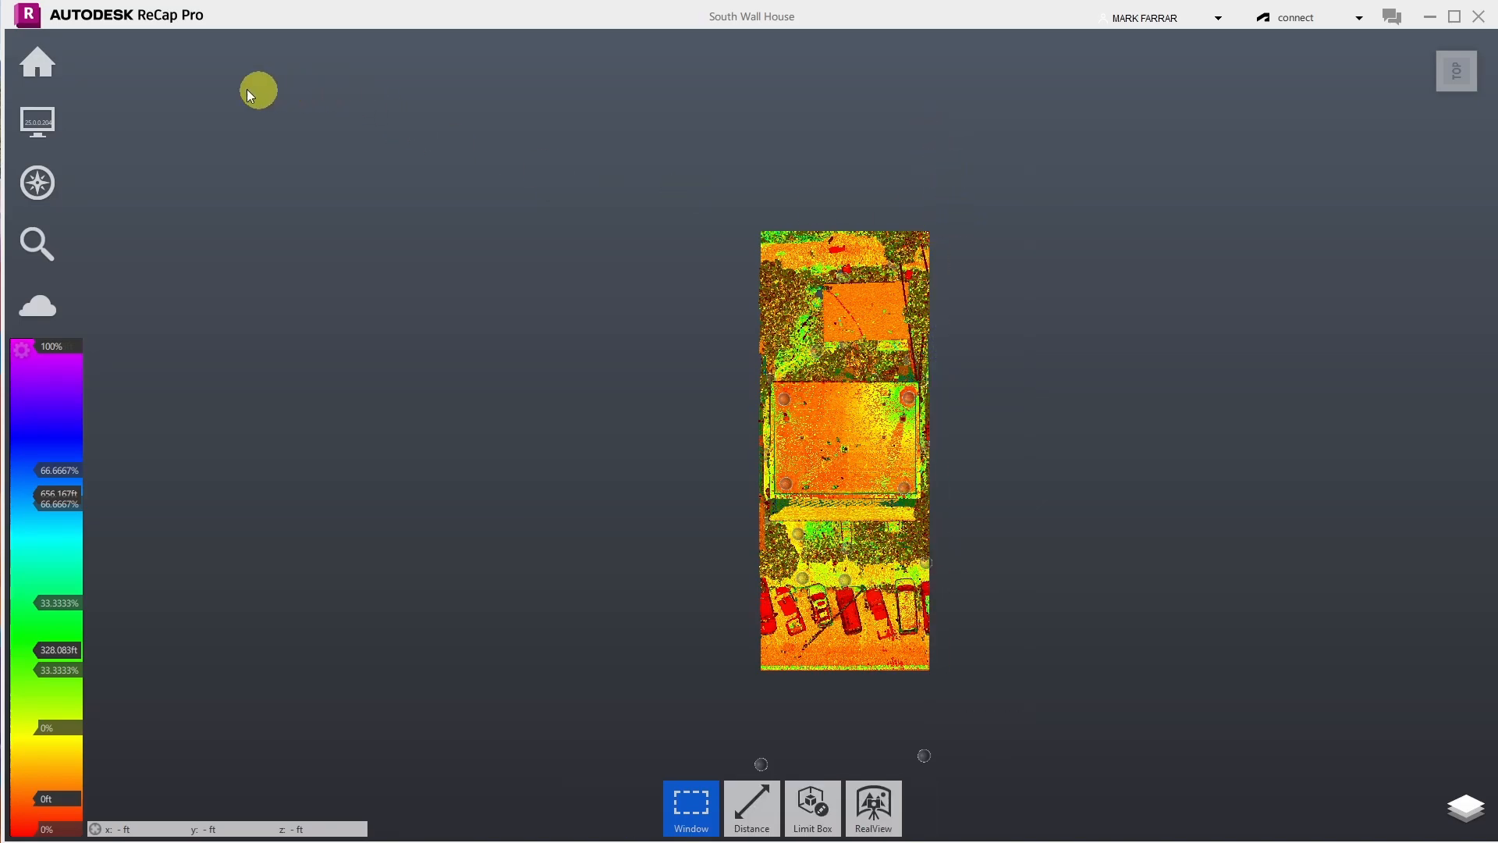
mouse_move(50, 64)
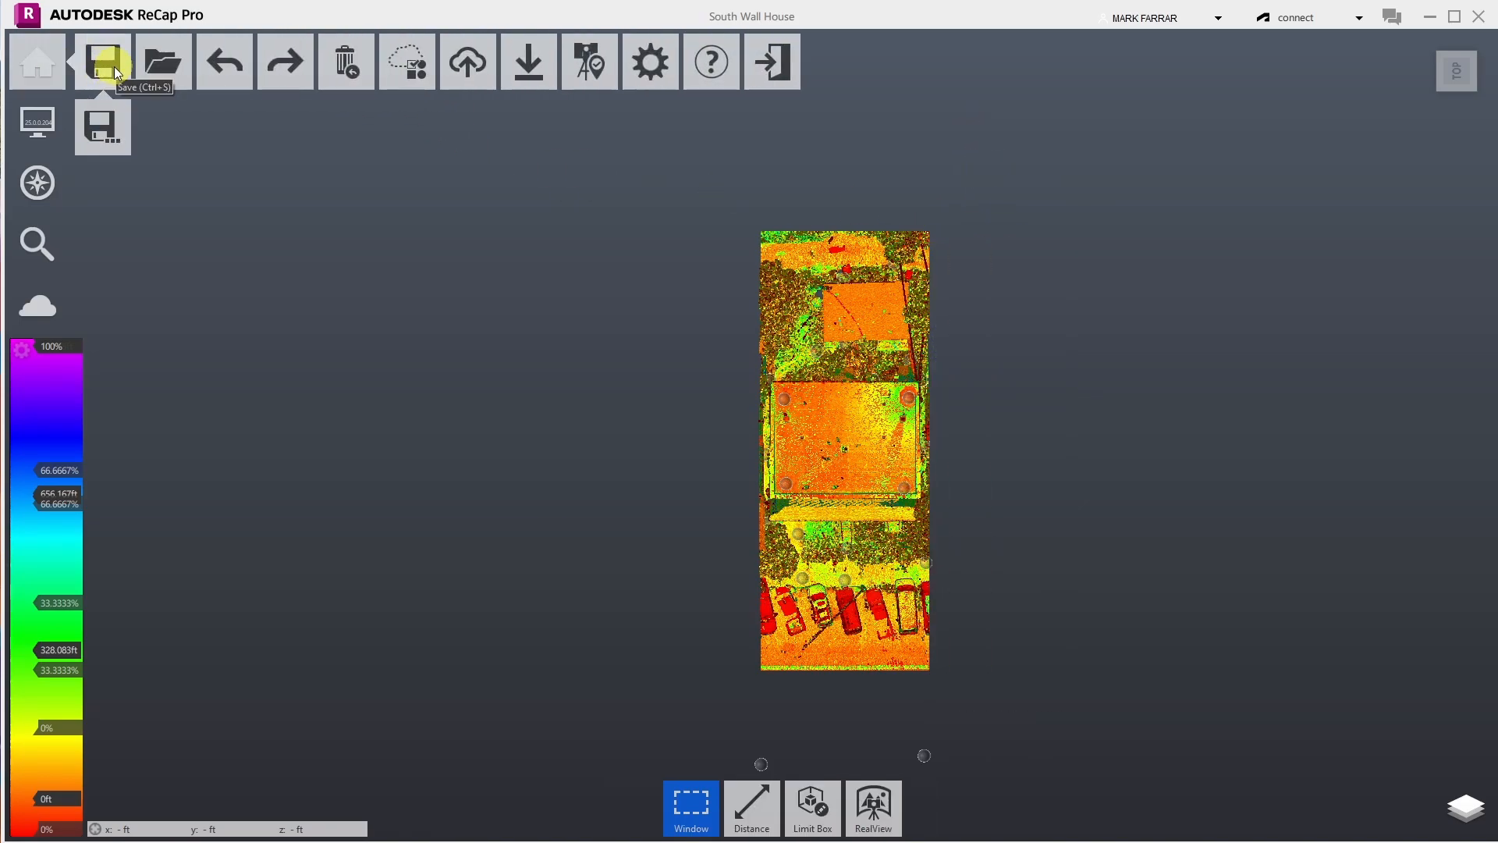
left_click(114, 68)
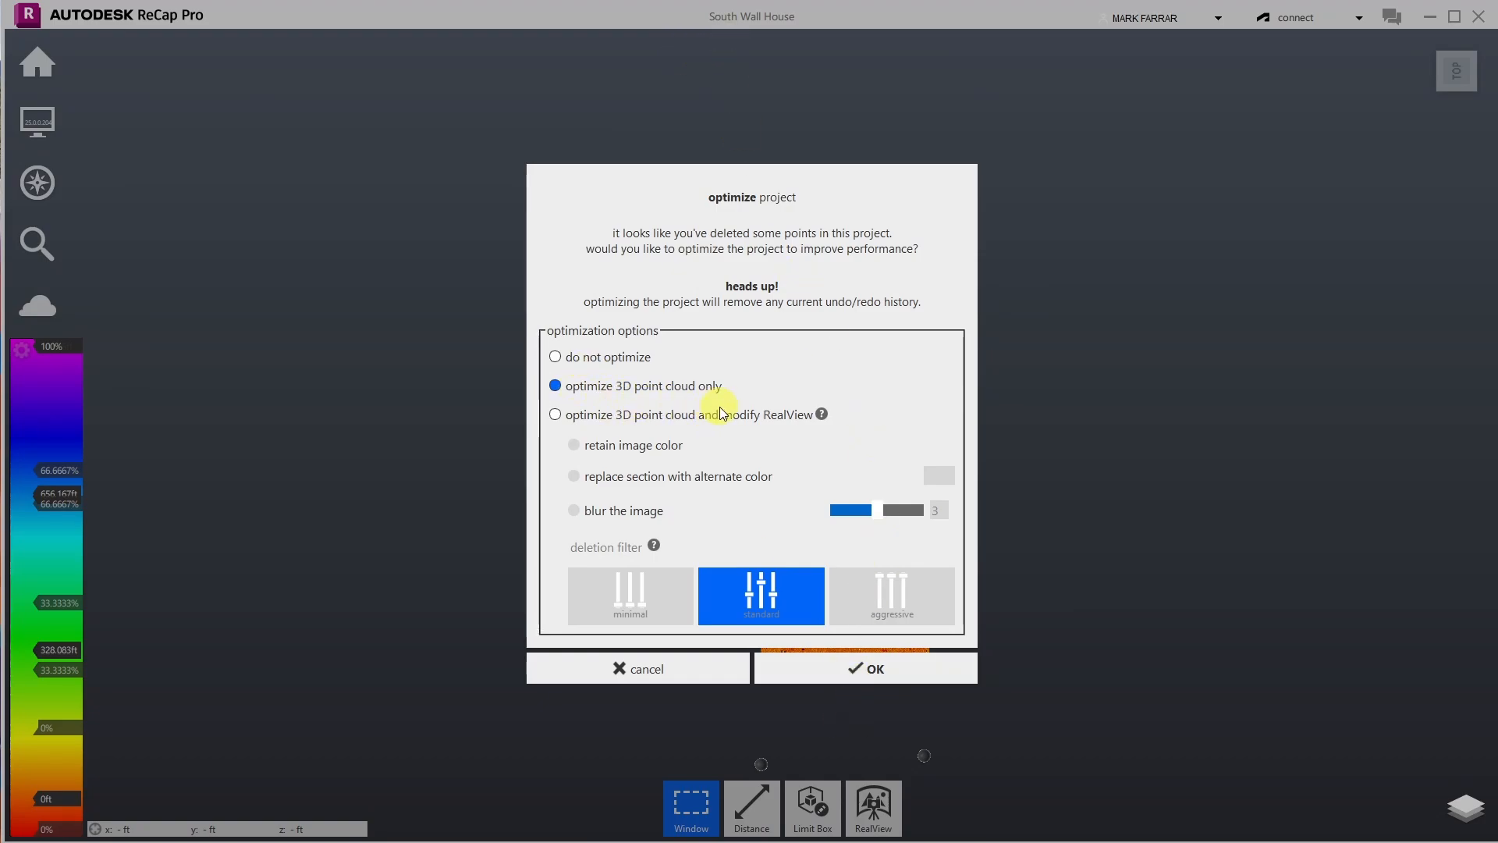
left_click(807, 667)
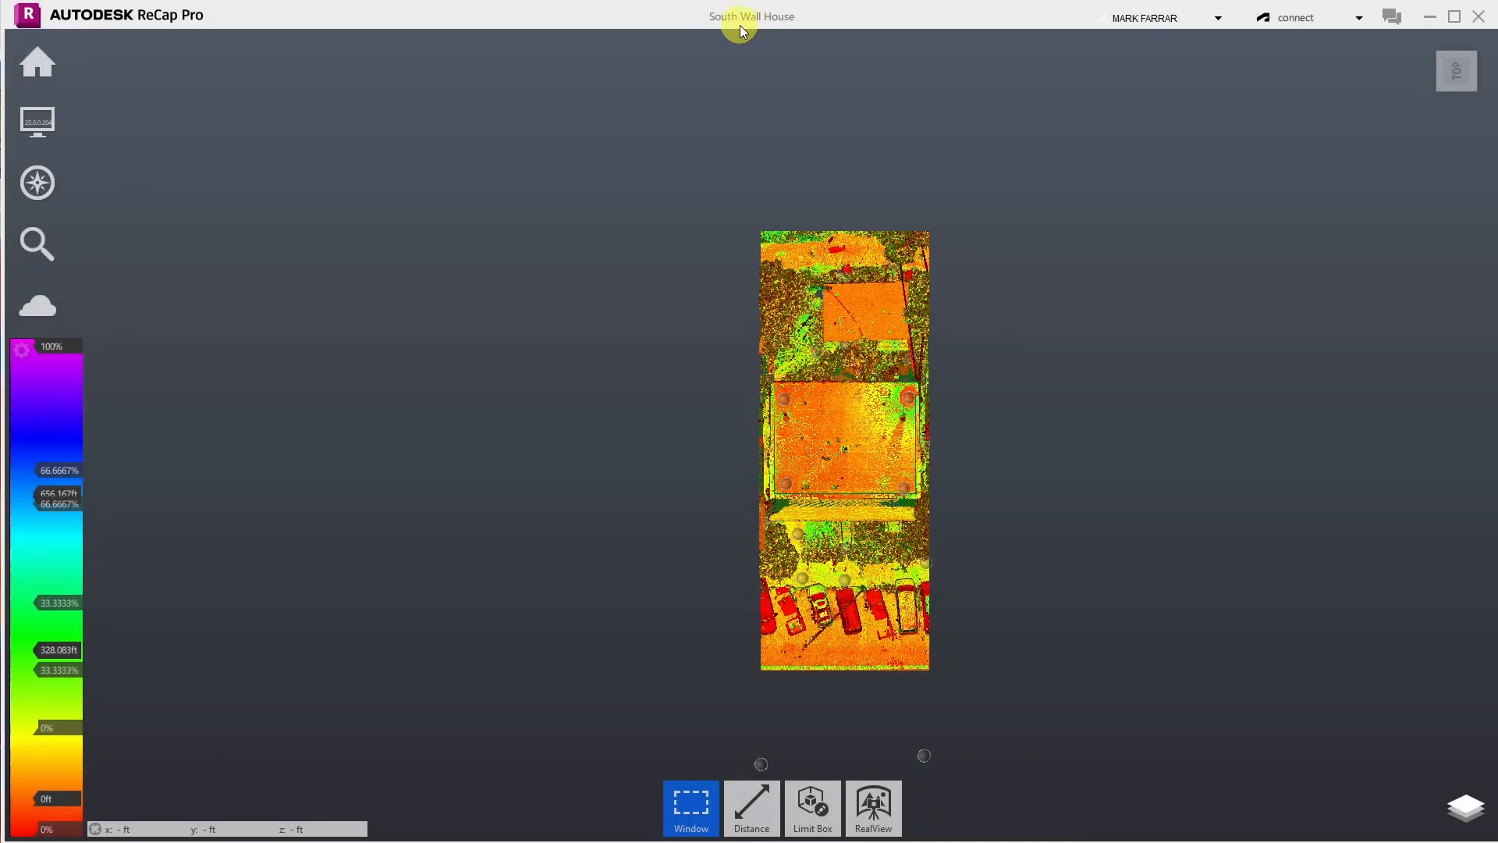
mouse_move(919, 398)
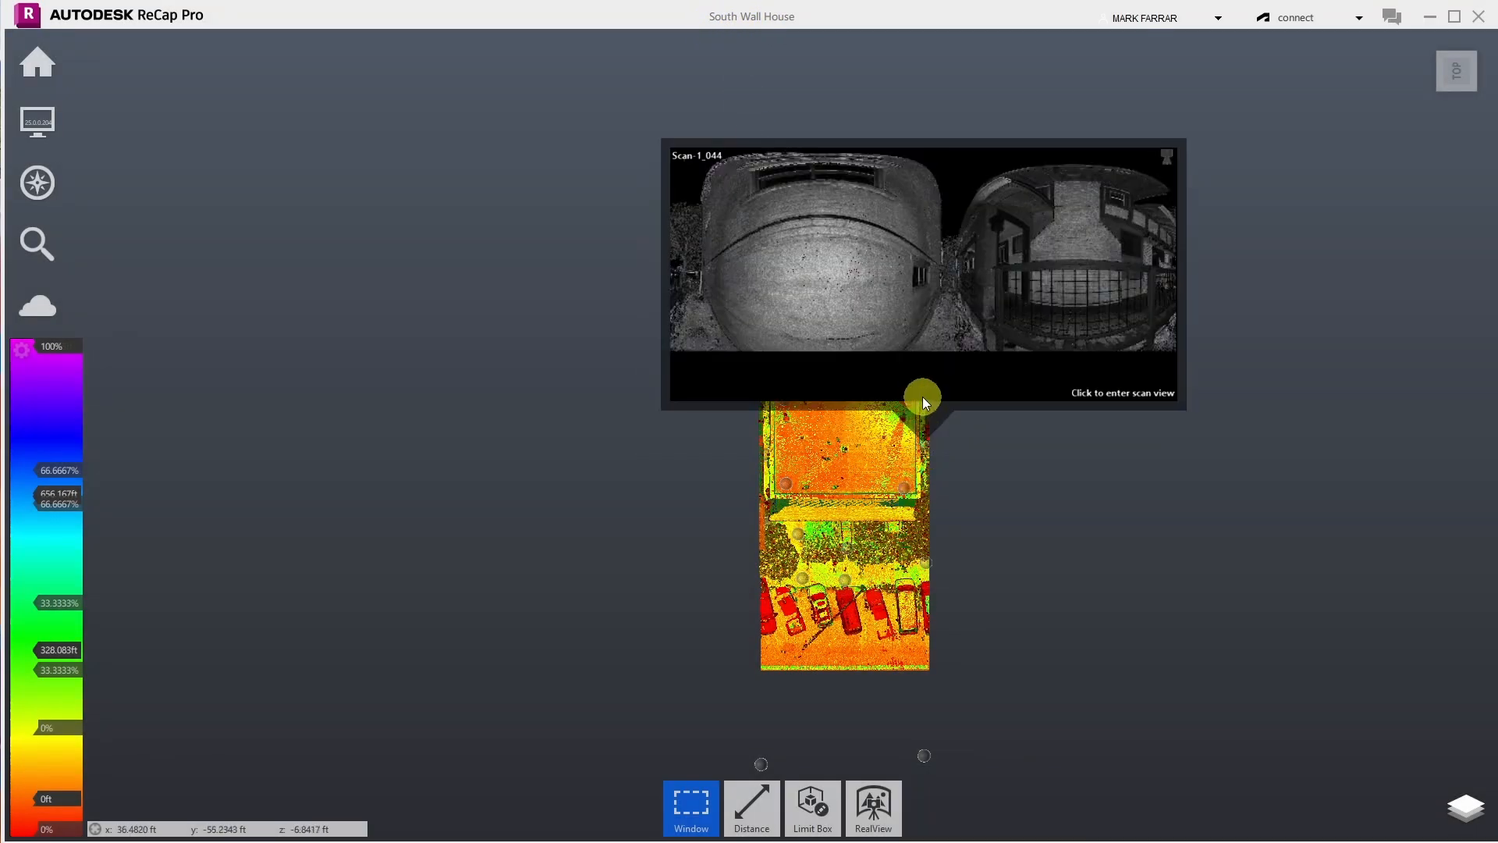
mouse_move(56, 72)
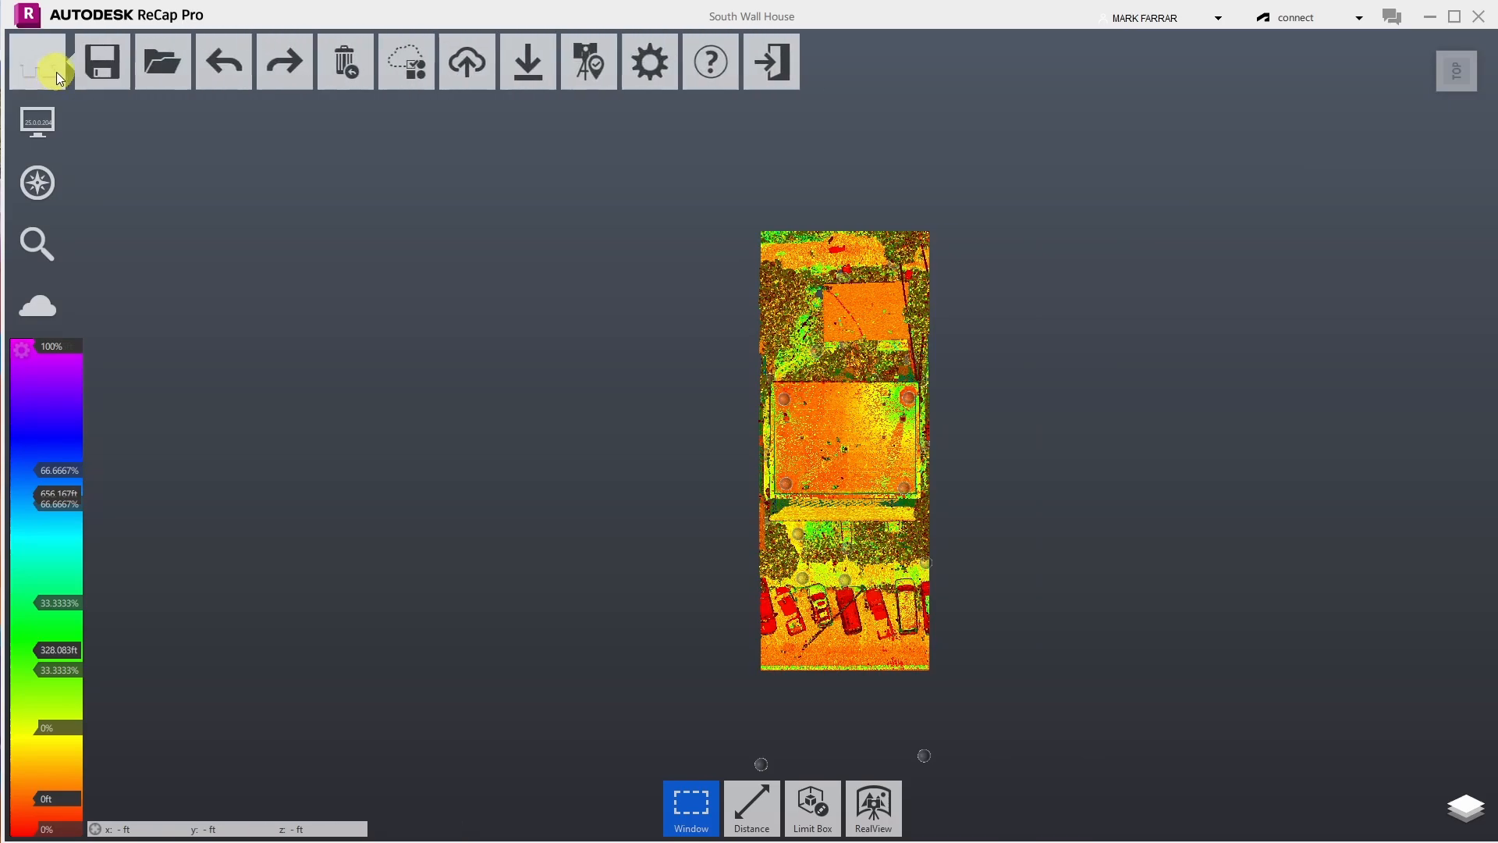
mouse_move(123, 71)
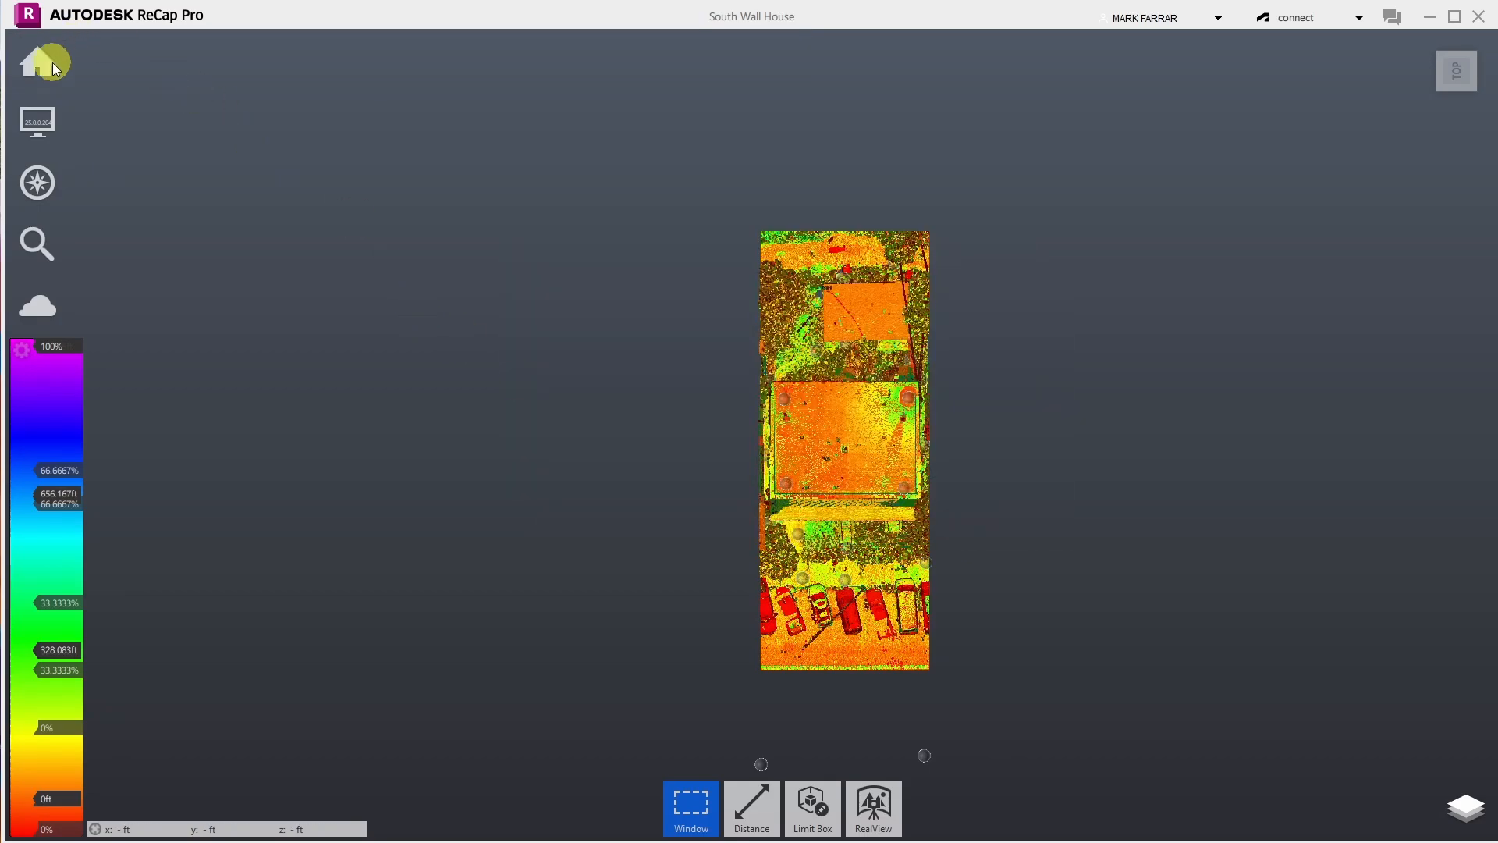
- Save As the project under the name 'Full Lot w Fences' in Scan Files
left_click(104, 144)
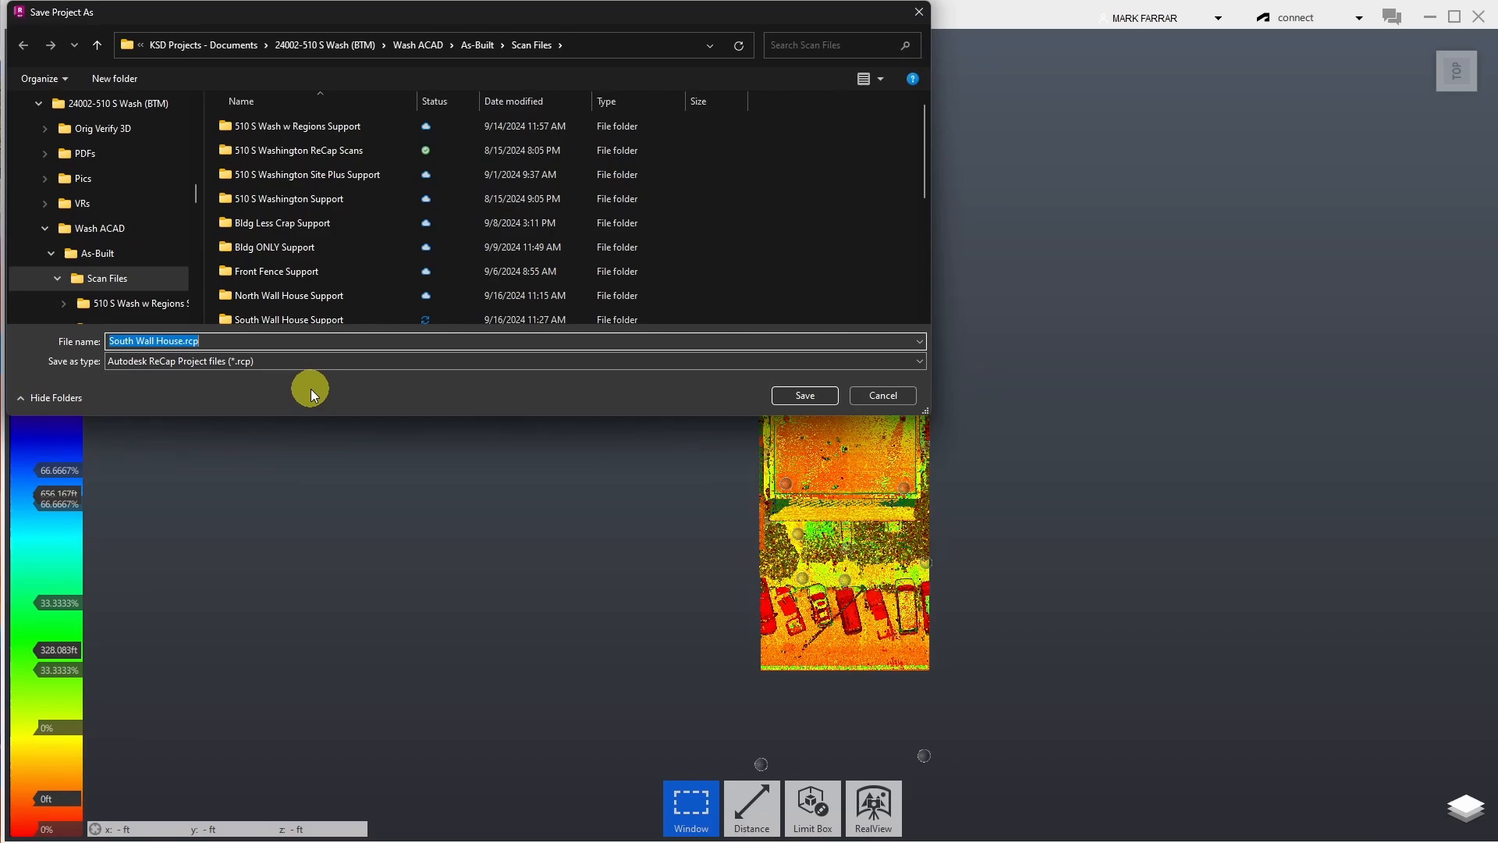
type("Full Lot w Fences")
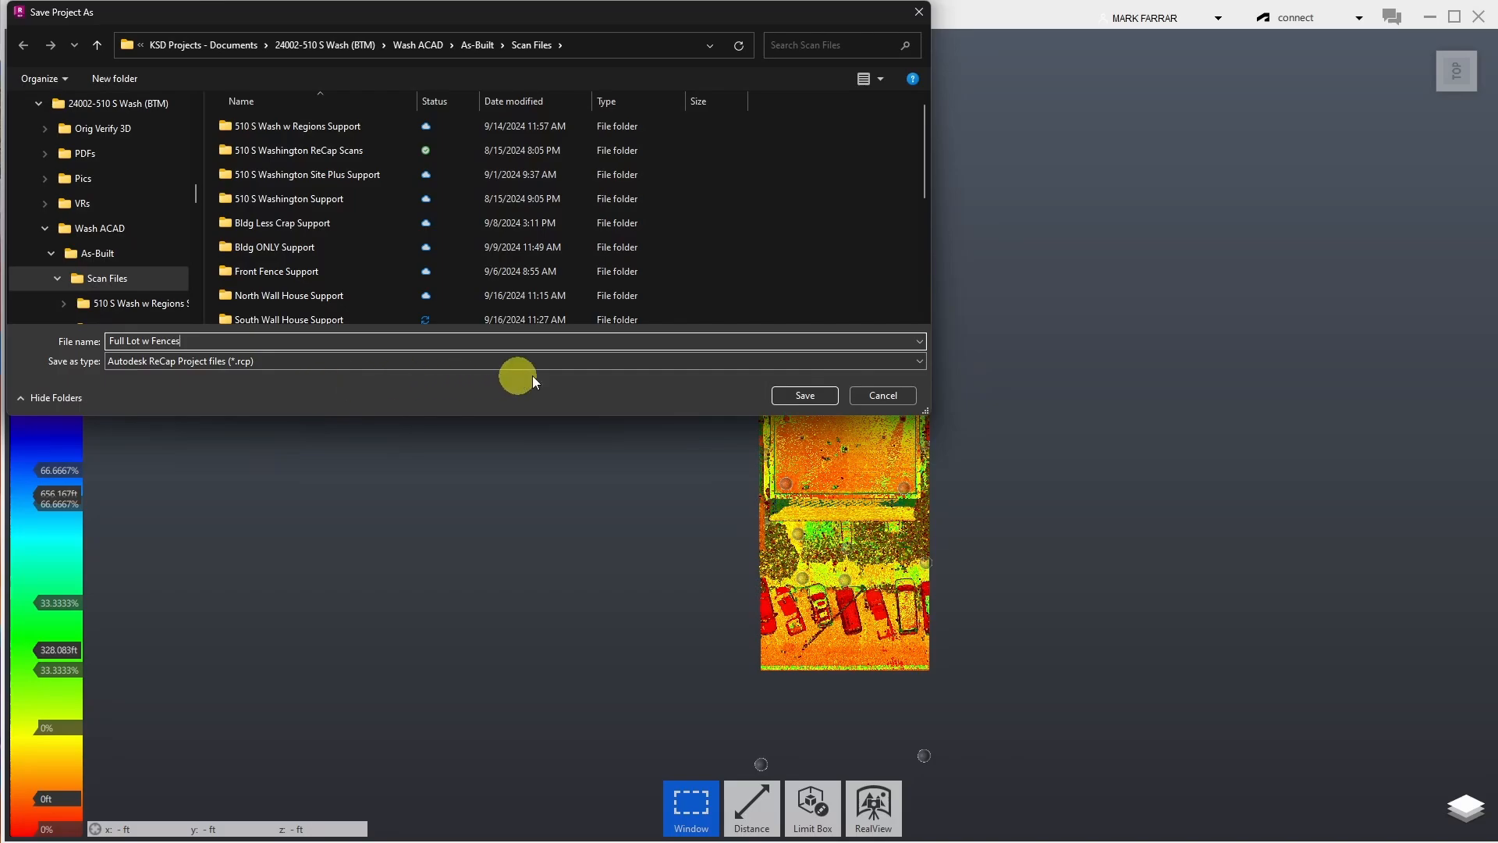
left_click(804, 396)
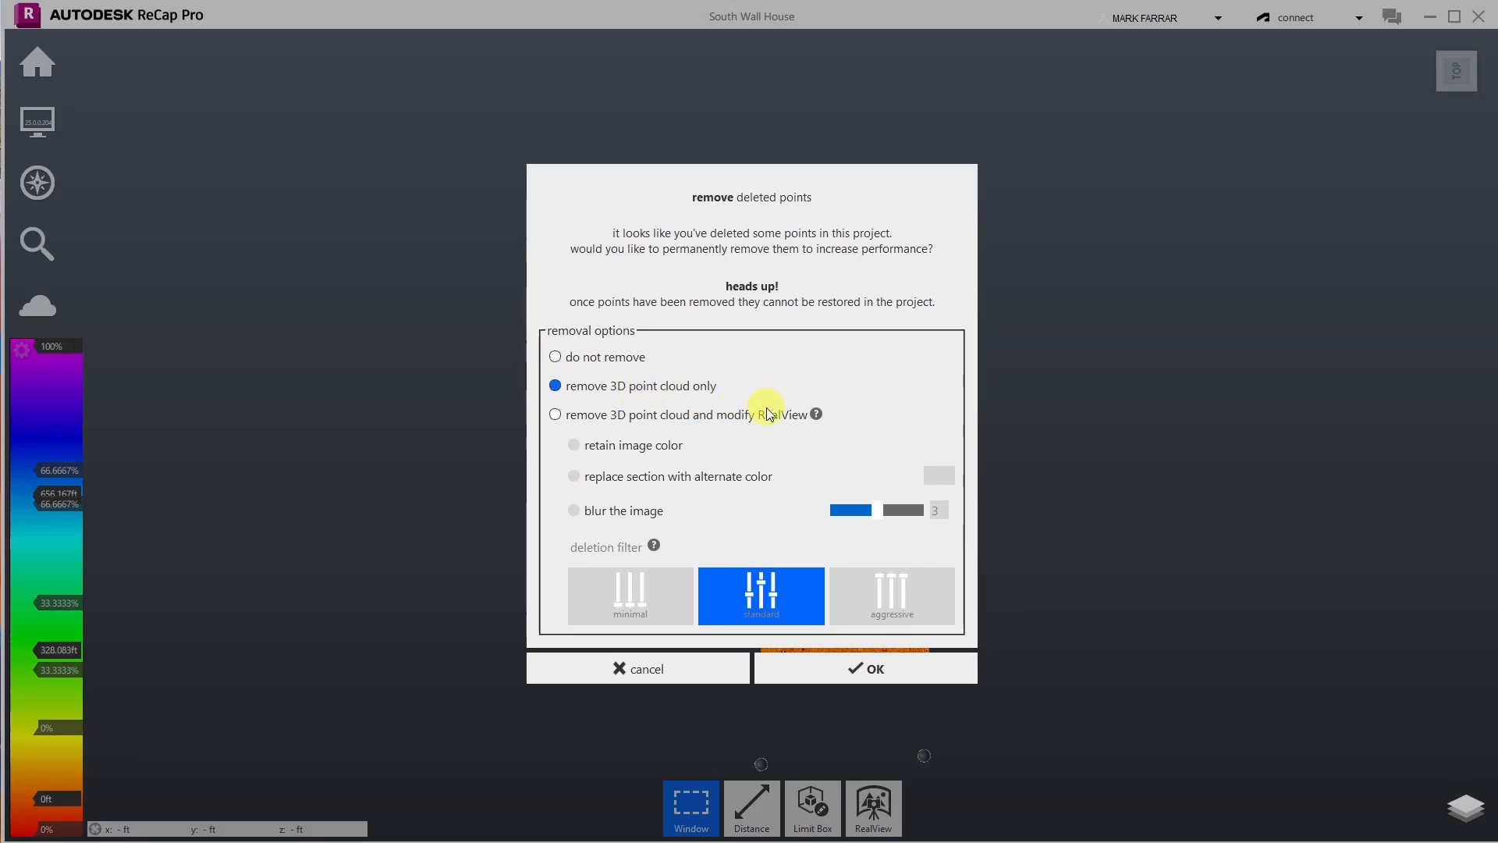
- Confirm removing deleted points from the 3D point cloud only and let the save finish
left_click(819, 671)
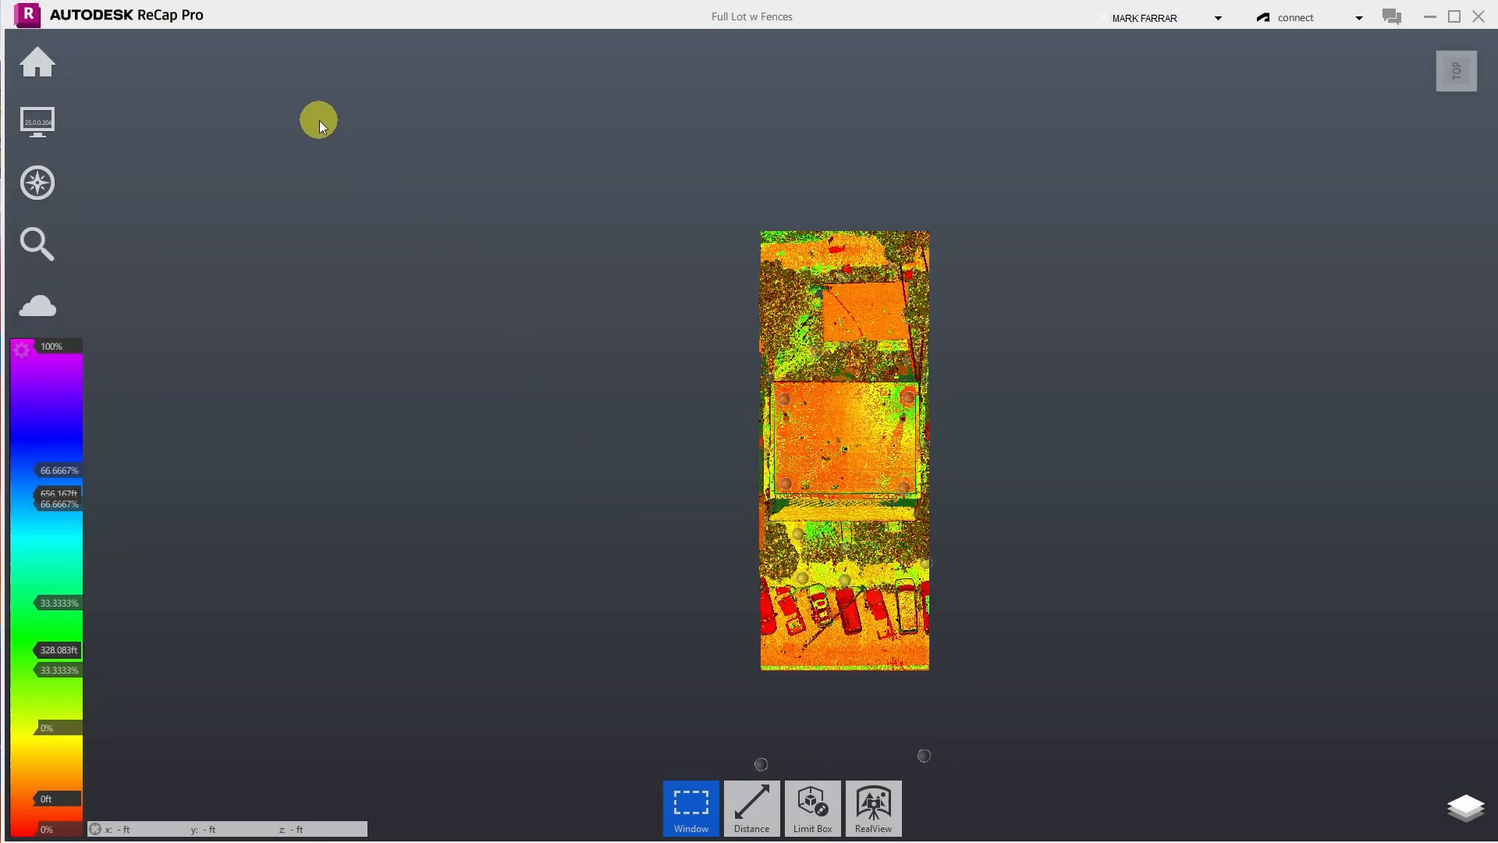
mouse_move(47, 62)
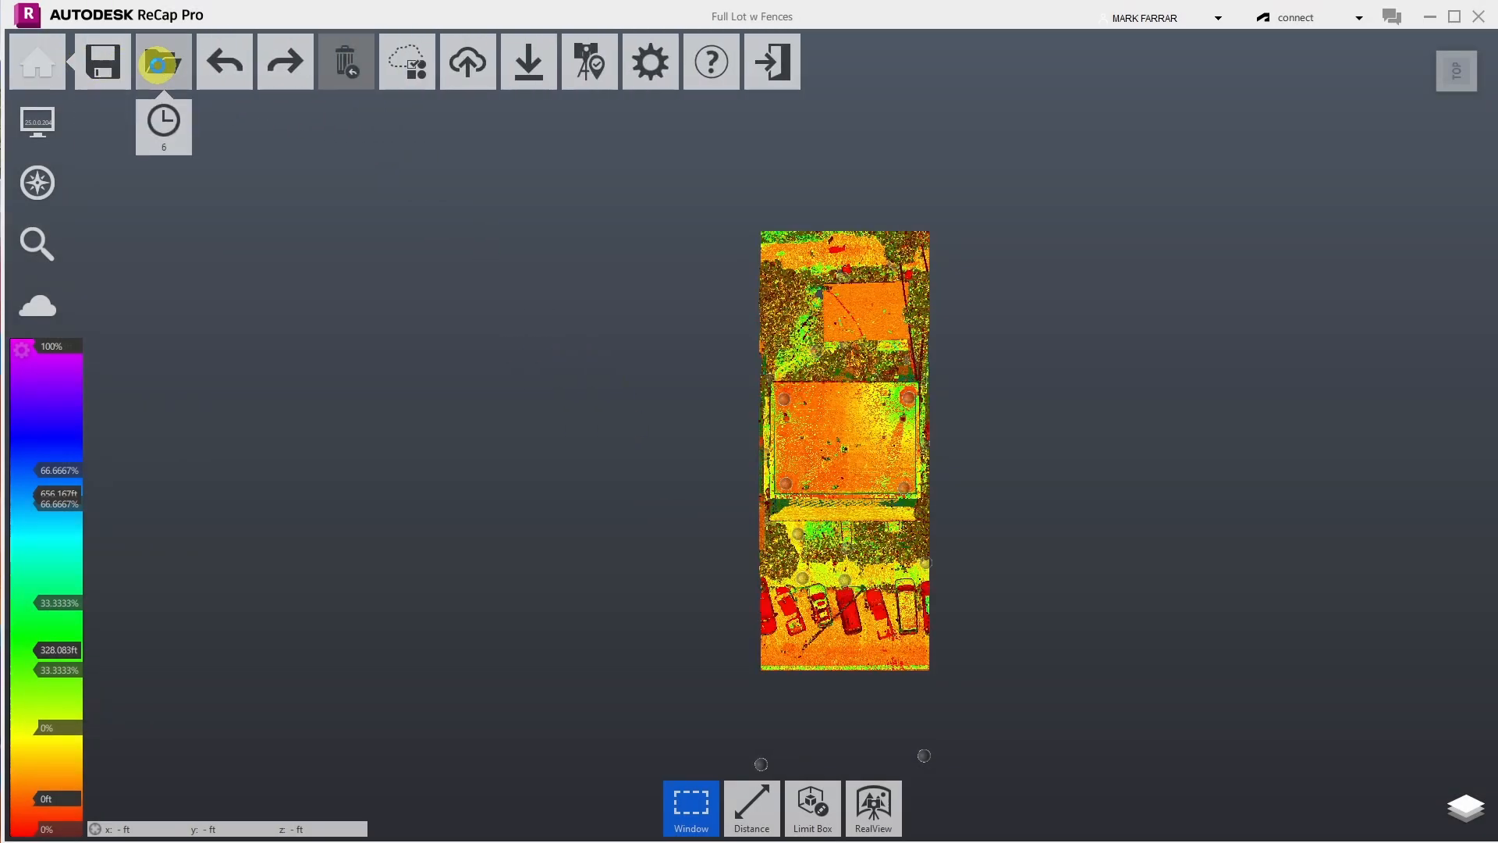
- Open South Wall House.rcp from Scan Files, backing out of the South Wall House Support folder
left_click(166, 67)
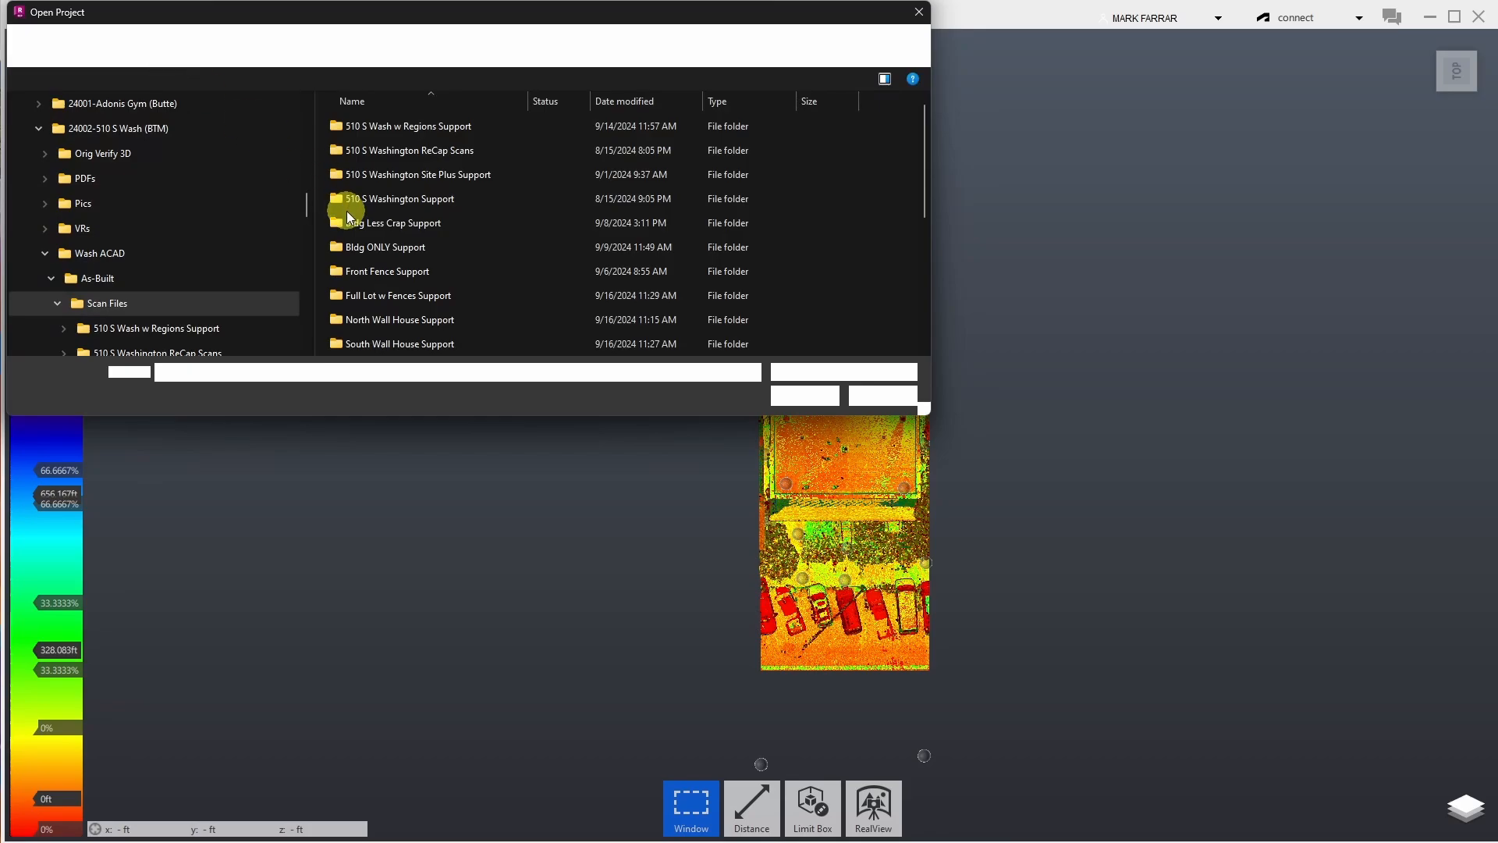
left_click(378, 344)
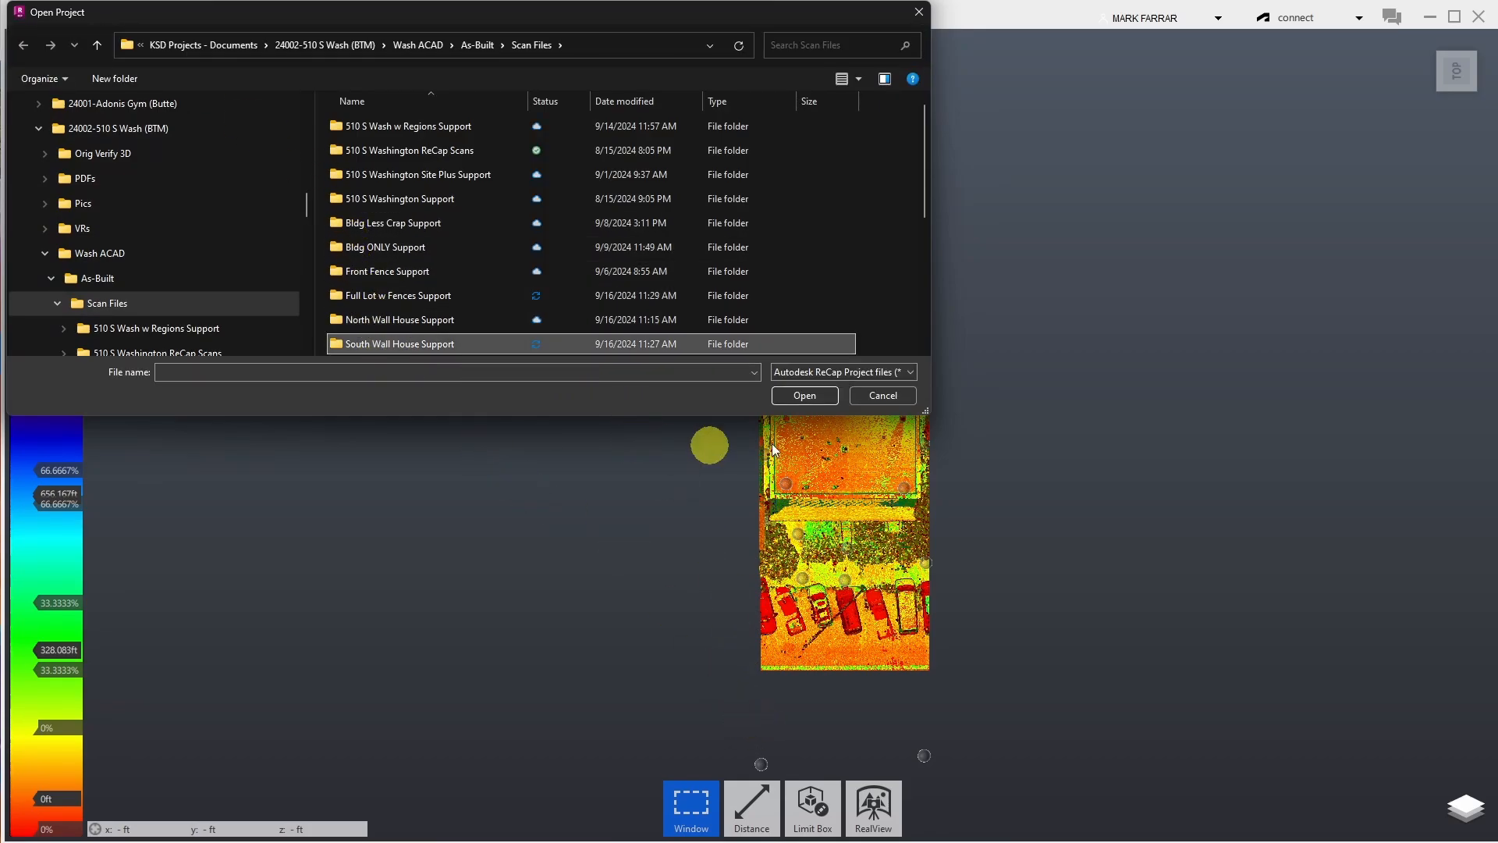
left_click(823, 398)
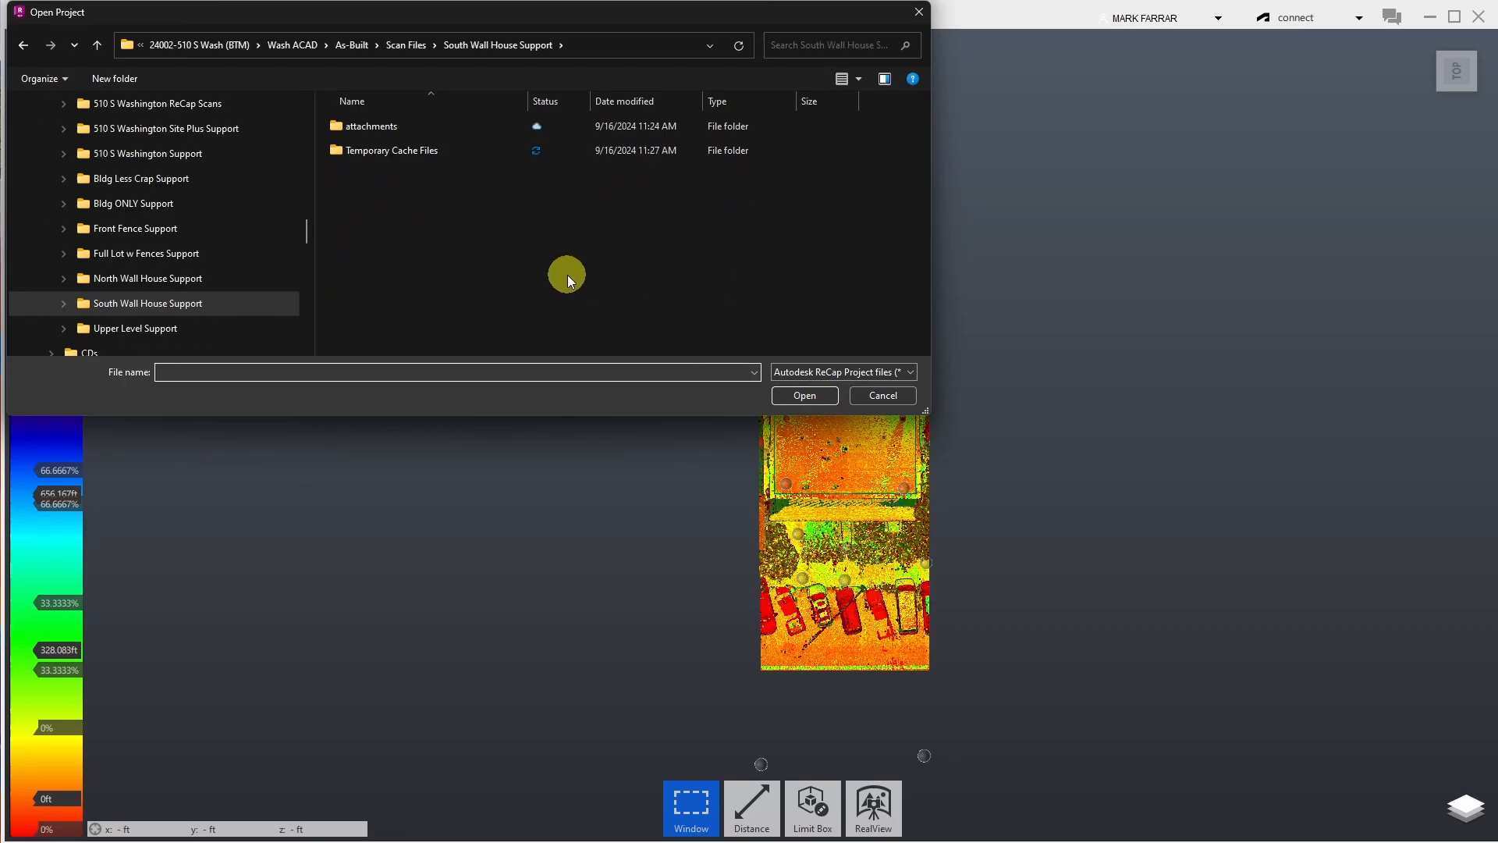
left_click(417, 45)
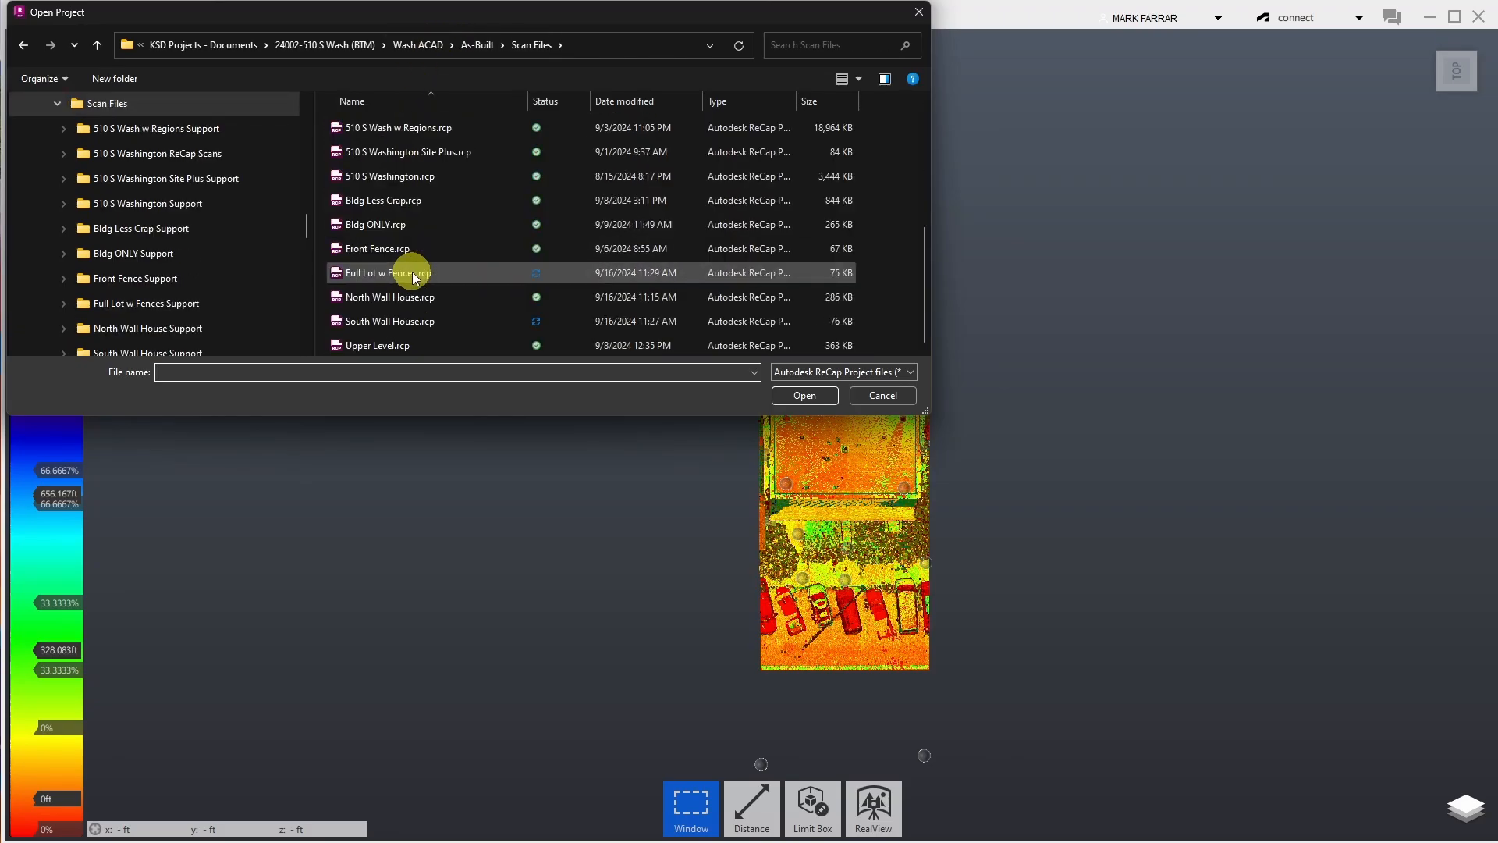
double_click(391, 324)
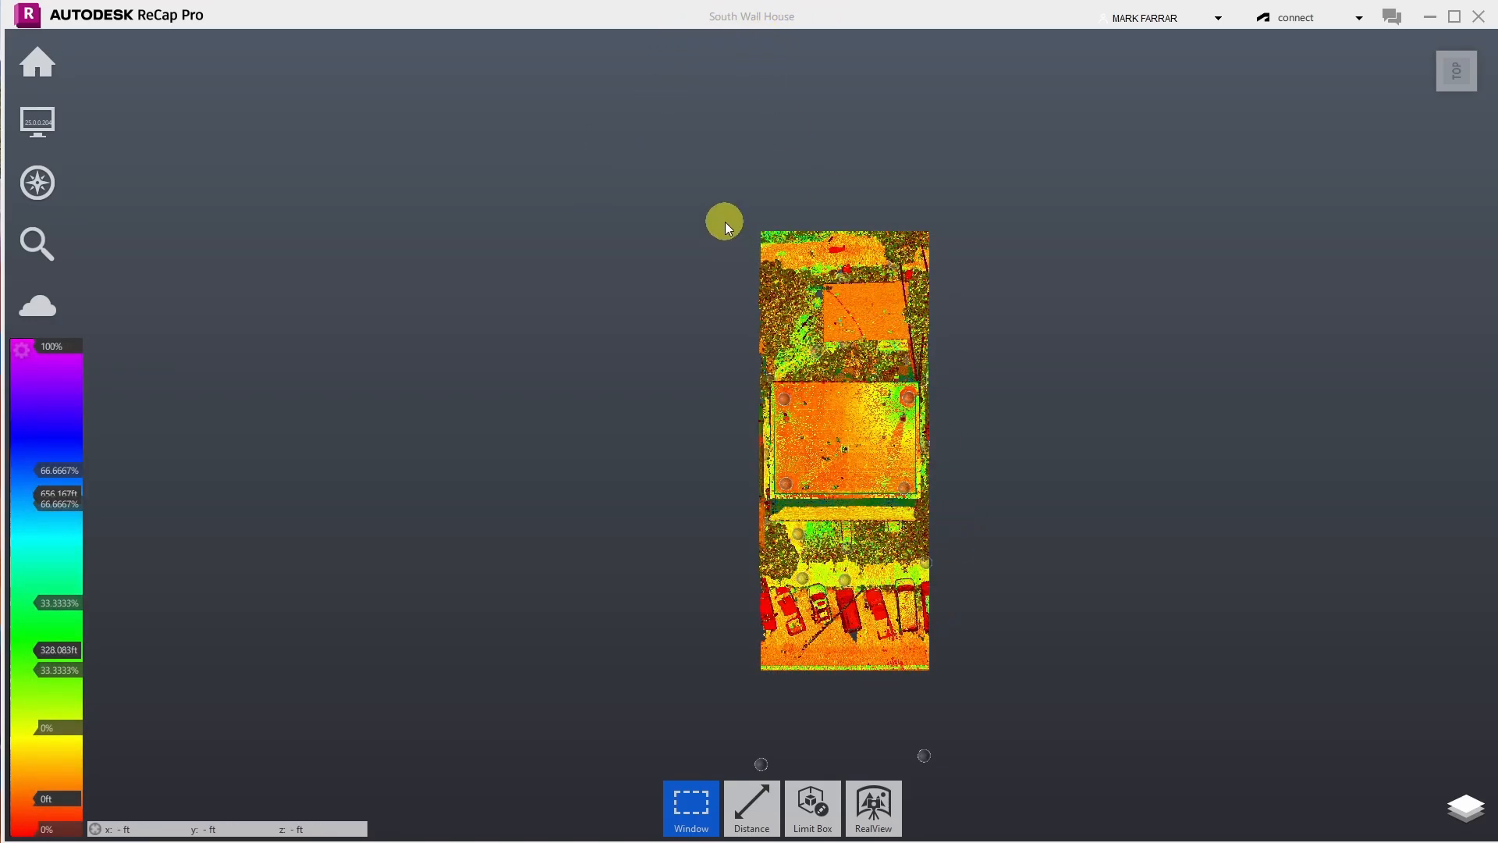
- Window-select everything left of the right-edge wall strip and delete it
left_click_drag(715, 205, 911, 719)
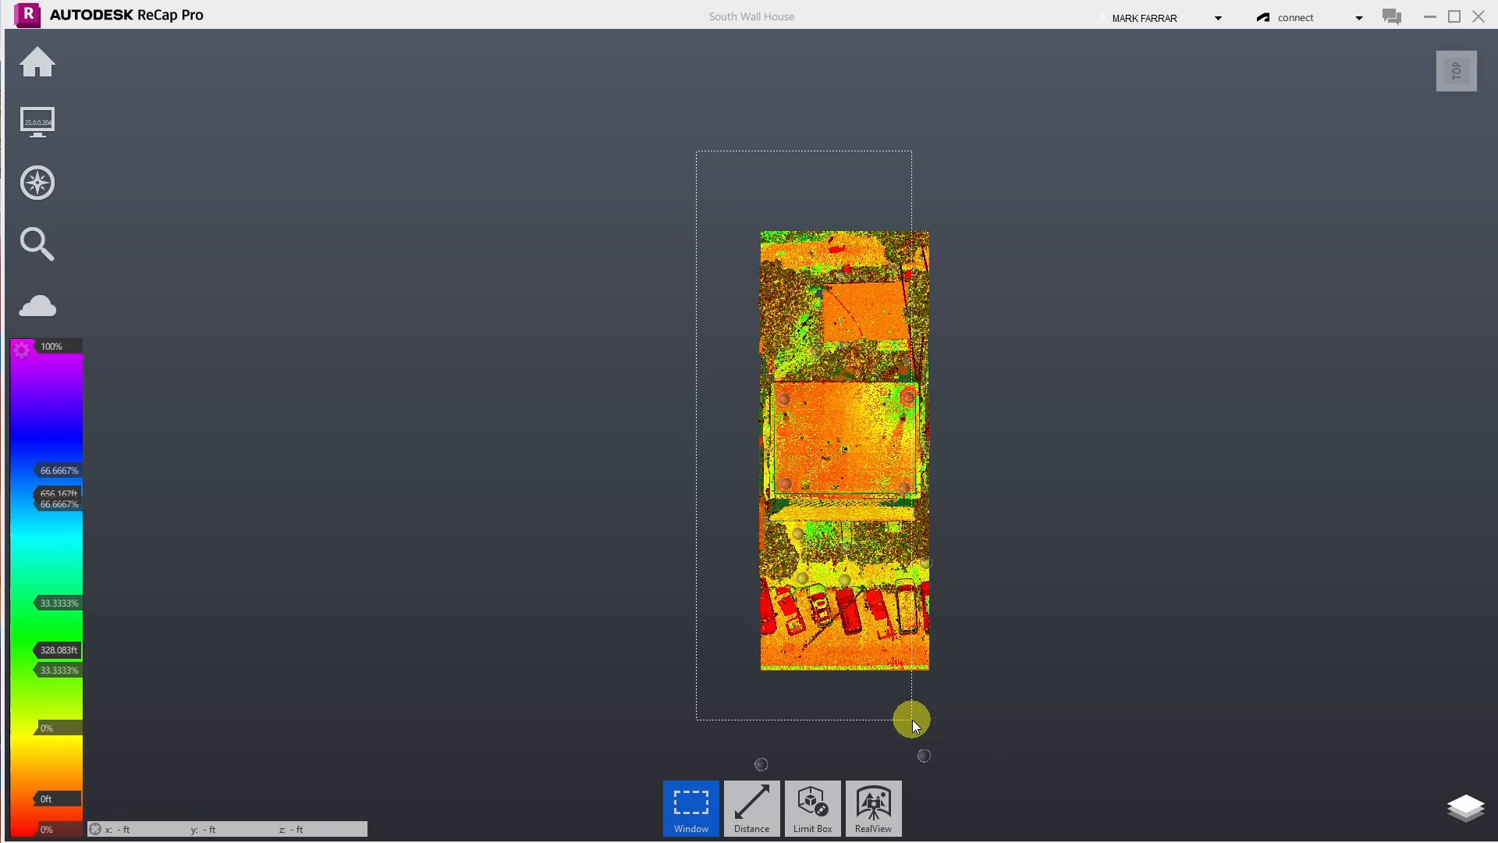
left_click_drag(911, 719, 911, 719)
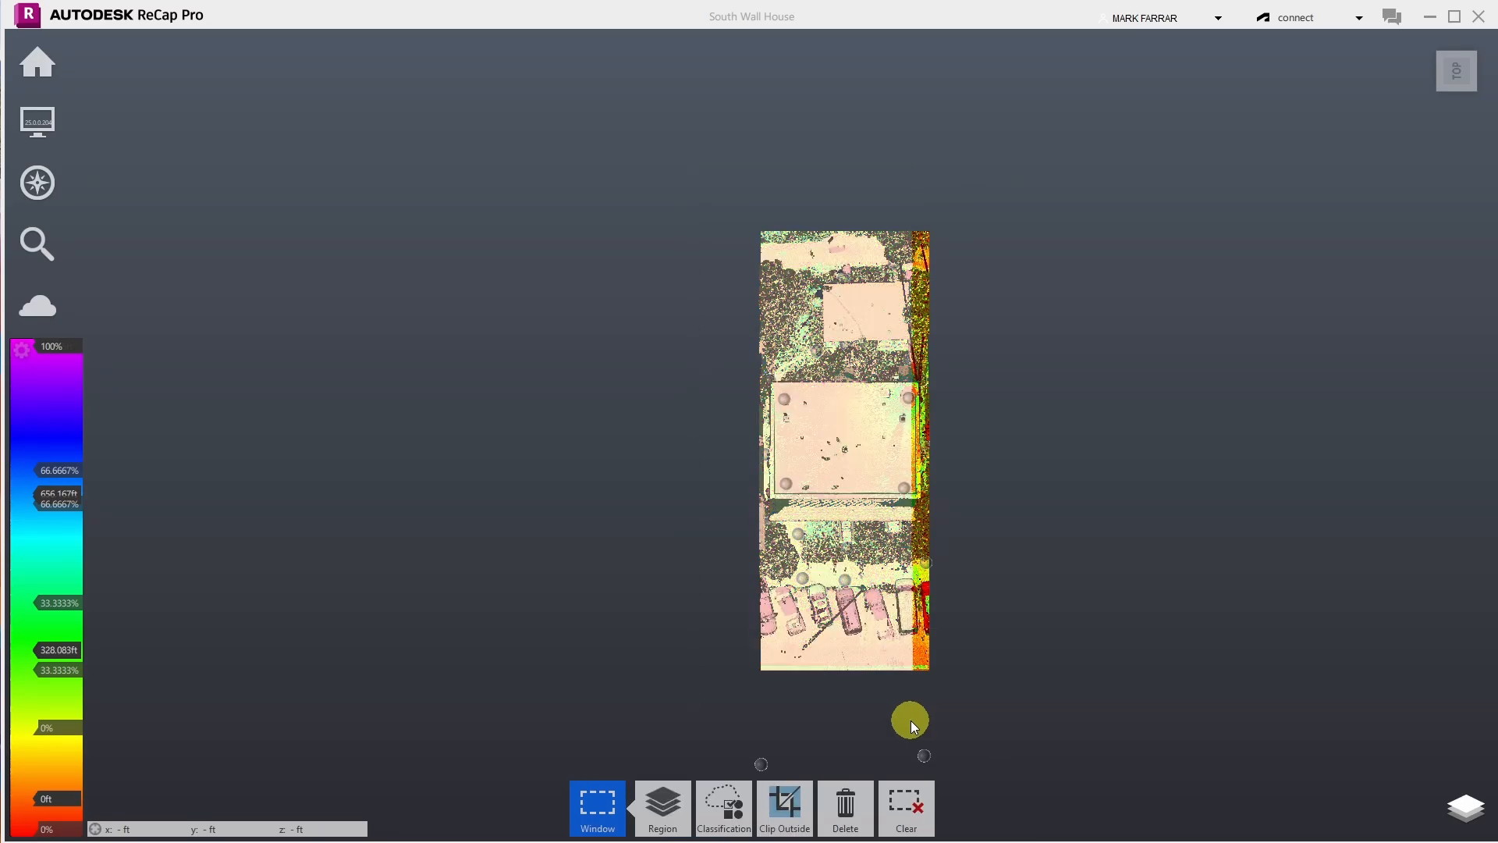
left_click(844, 812)
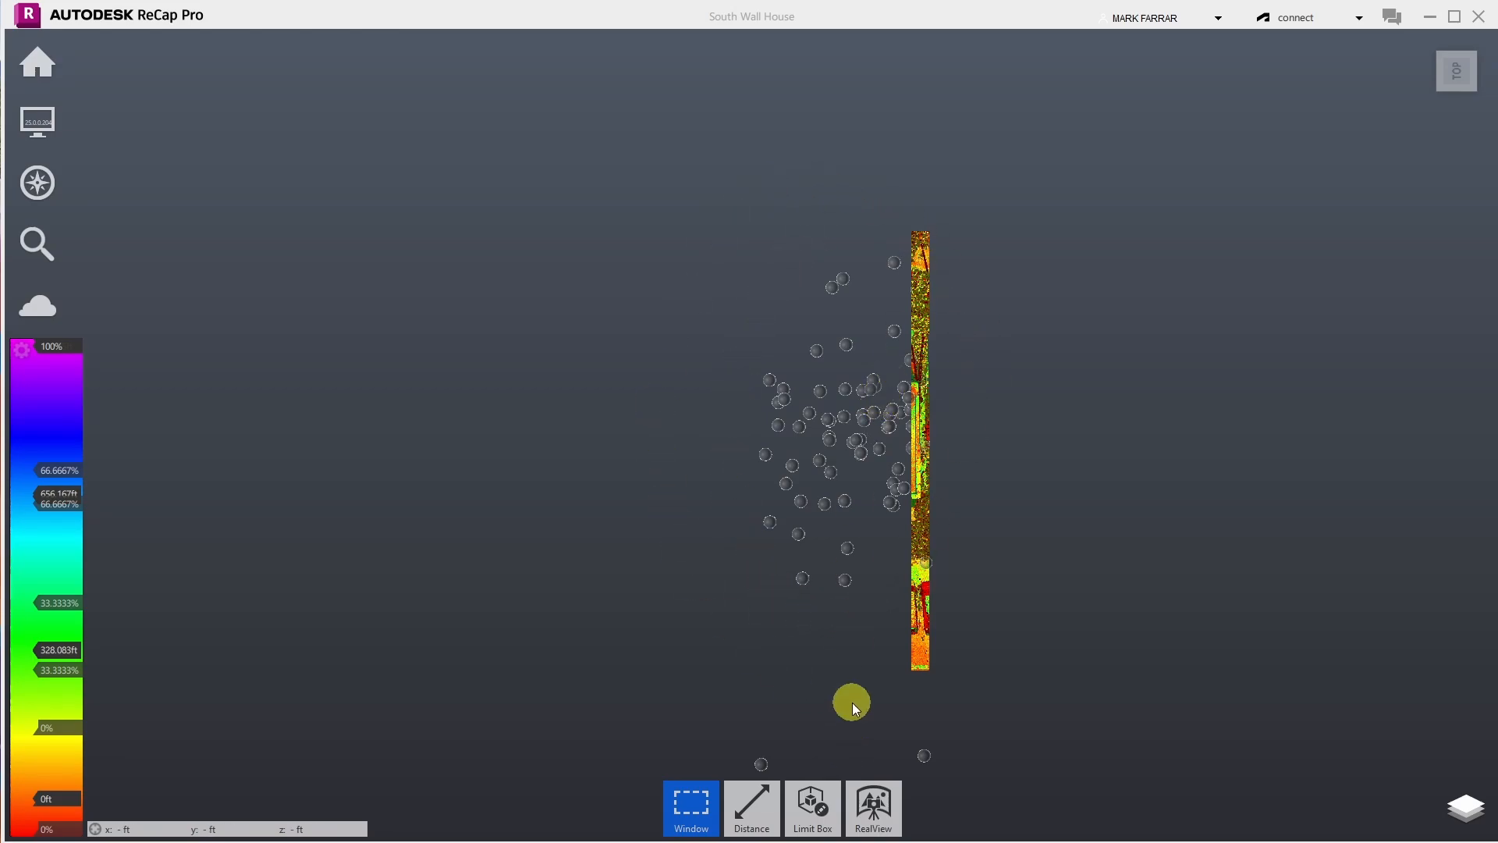
- Save the trimmed project with 'optimize 3D point cloud only' to purge the deleted points
mouse_move(47, 57)
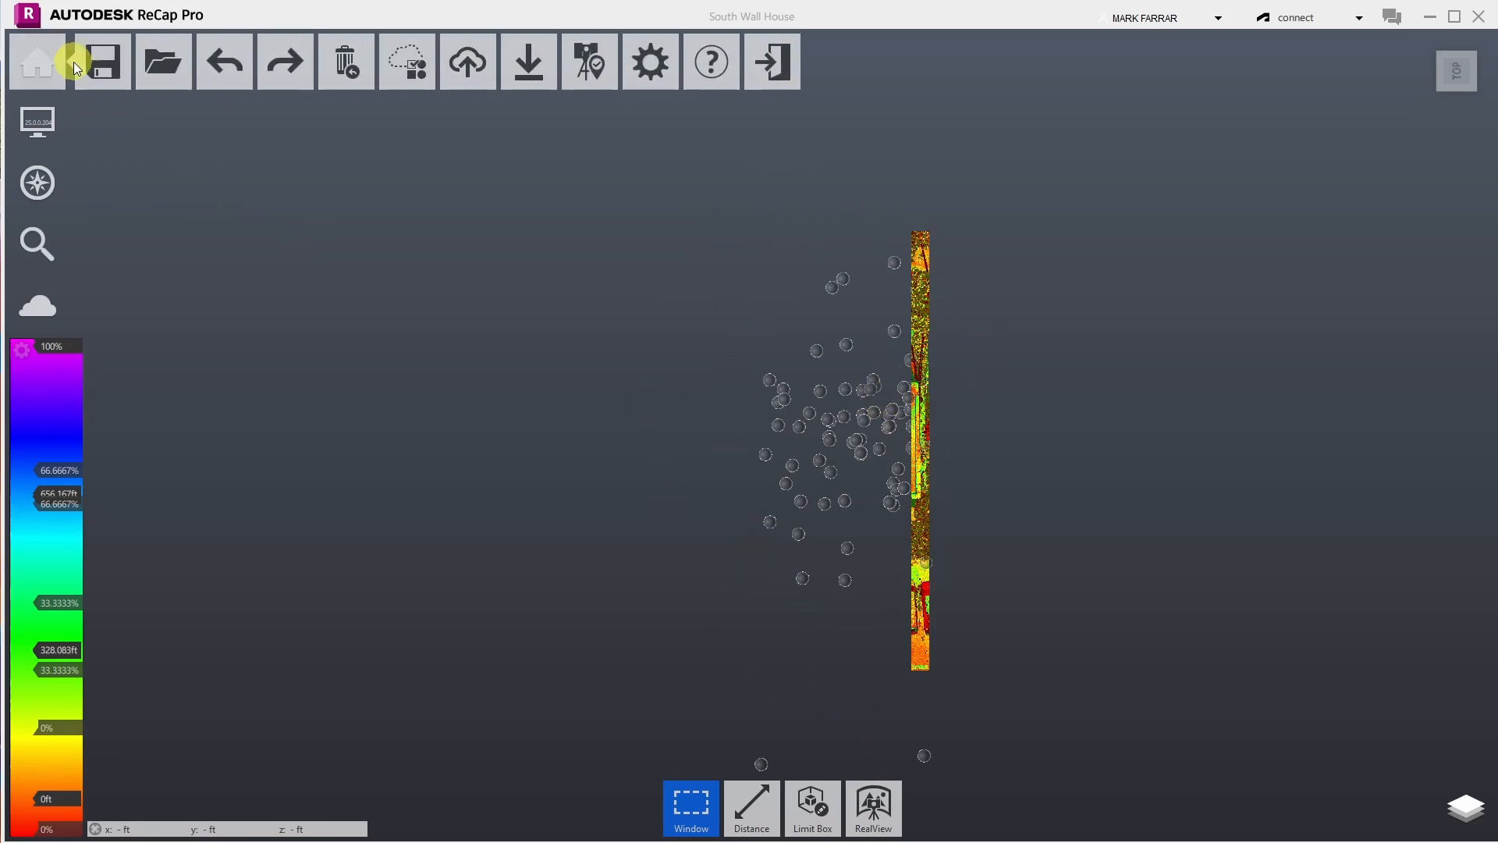
mouse_move(114, 73)
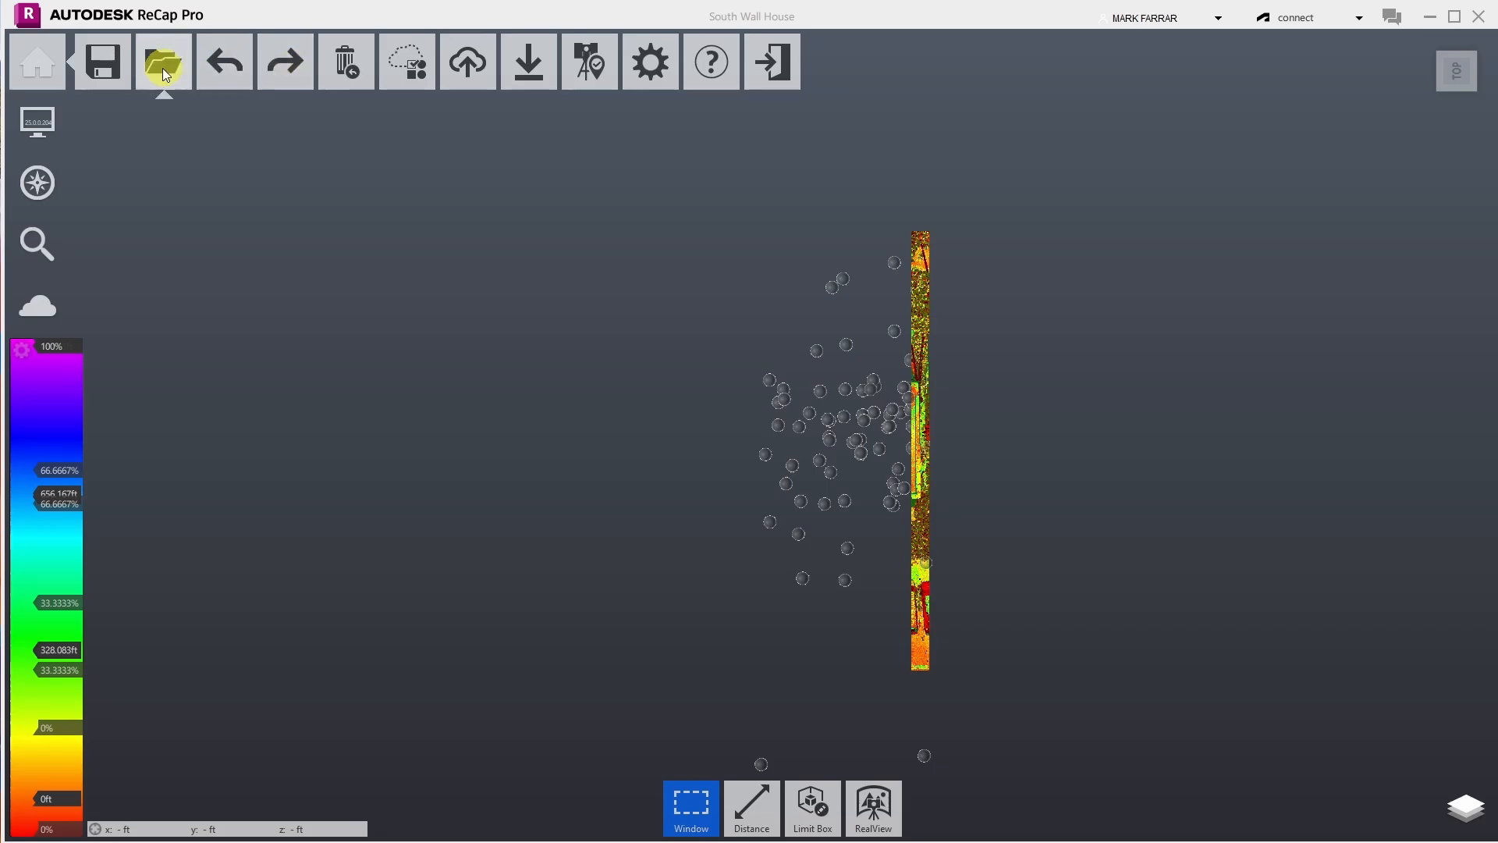
left_click(111, 68)
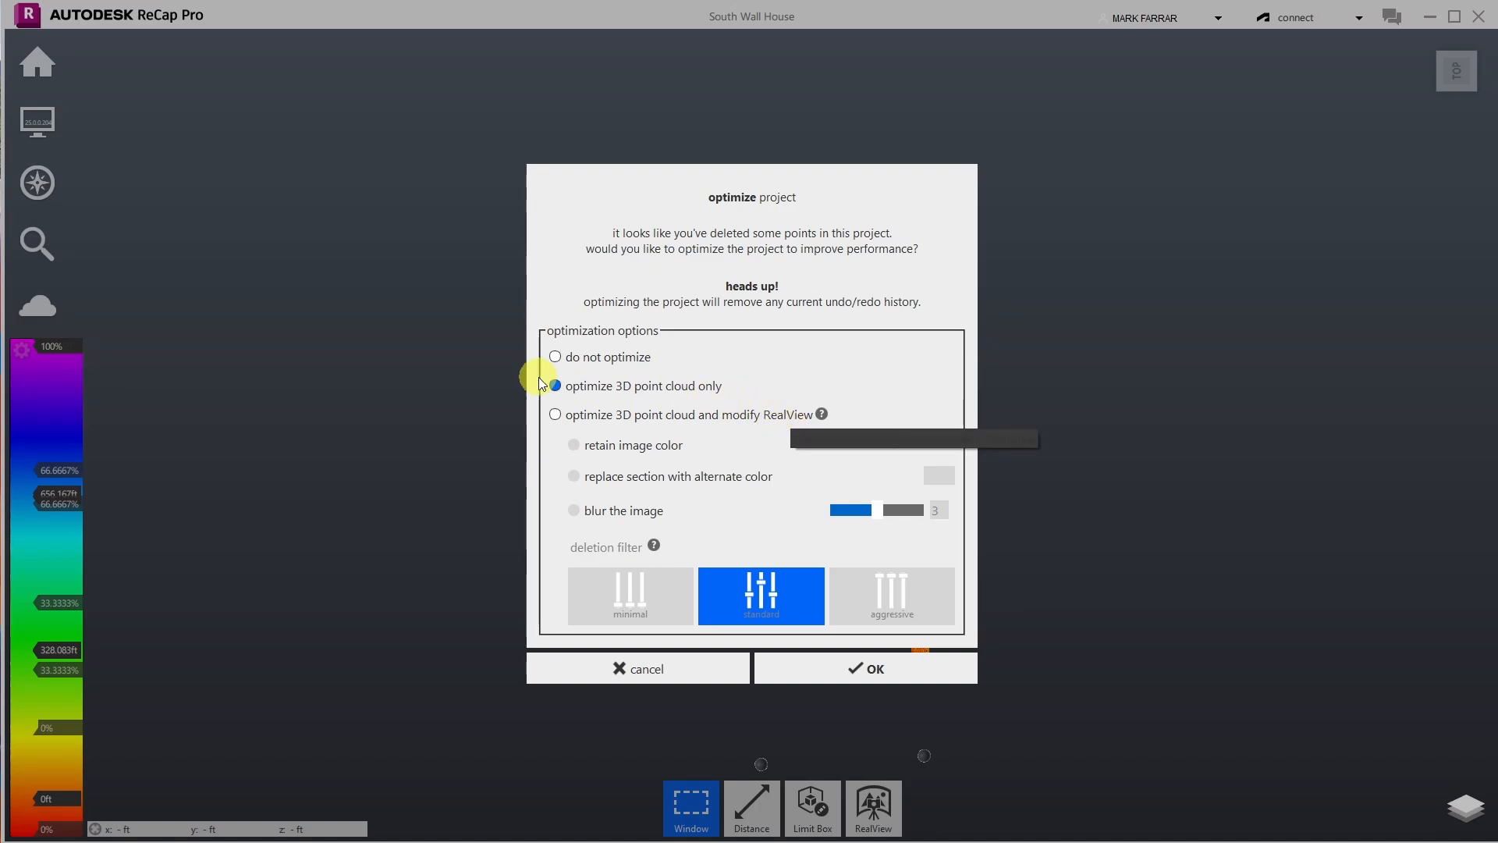
left_click(864, 671)
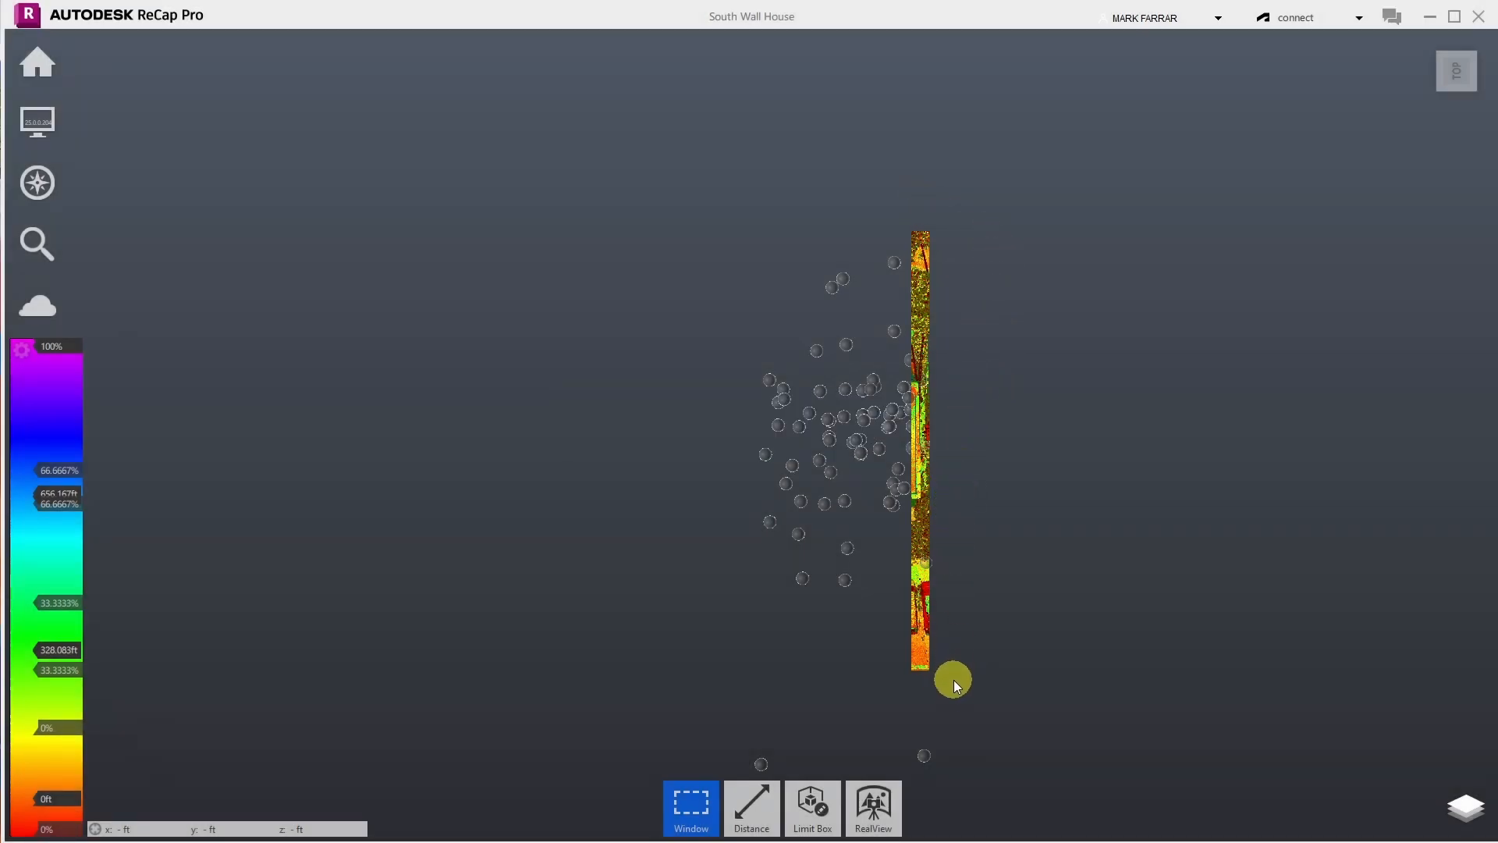
- Window-select the points along the strip's outer right edge, delete them, and return to RealView
left_click_drag(954, 697, 924, 138)
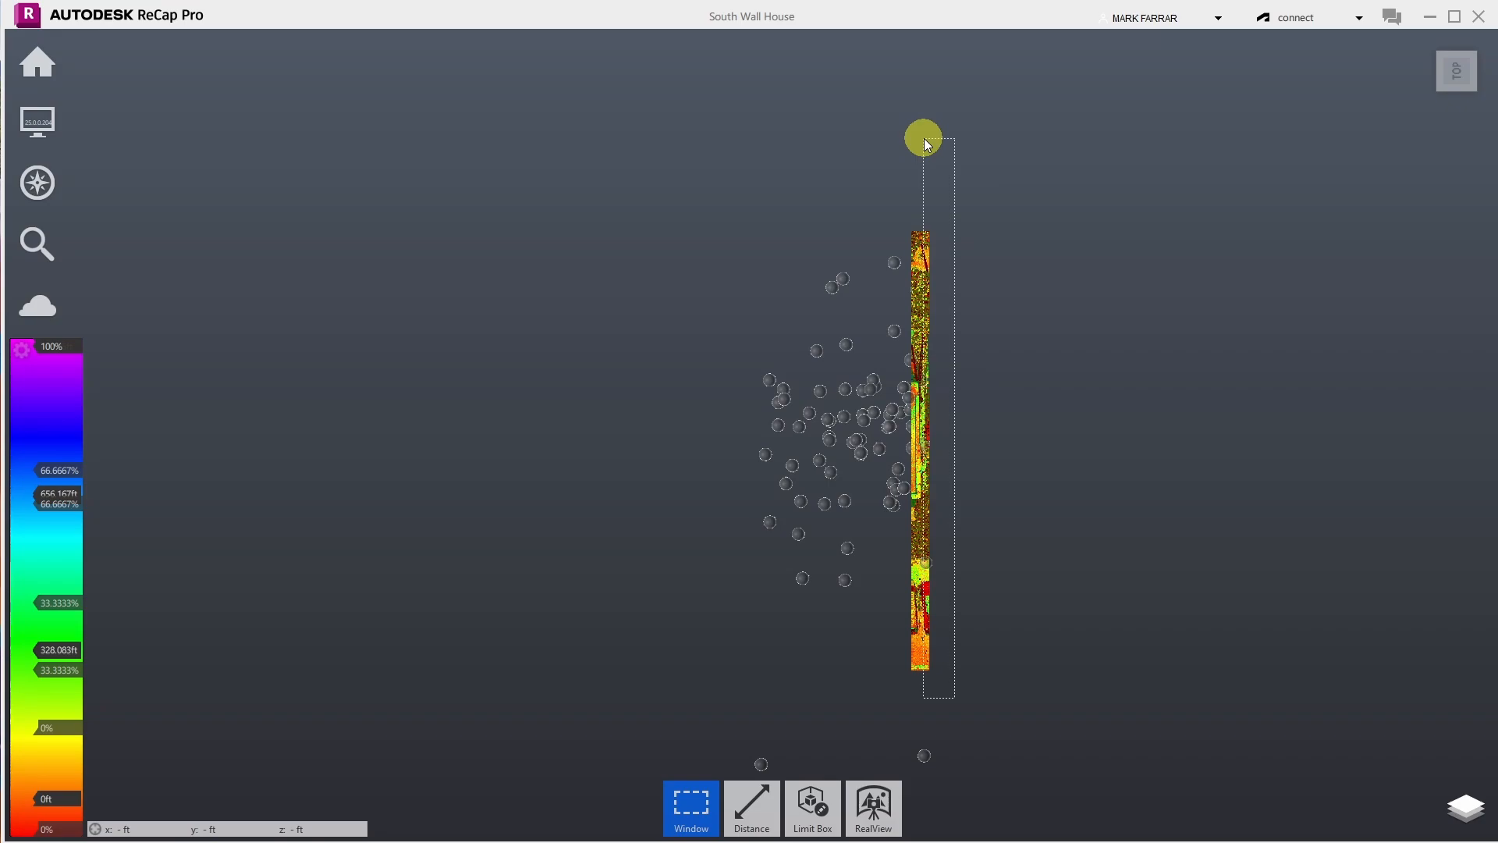
left_click_drag(924, 138, 923, 138)
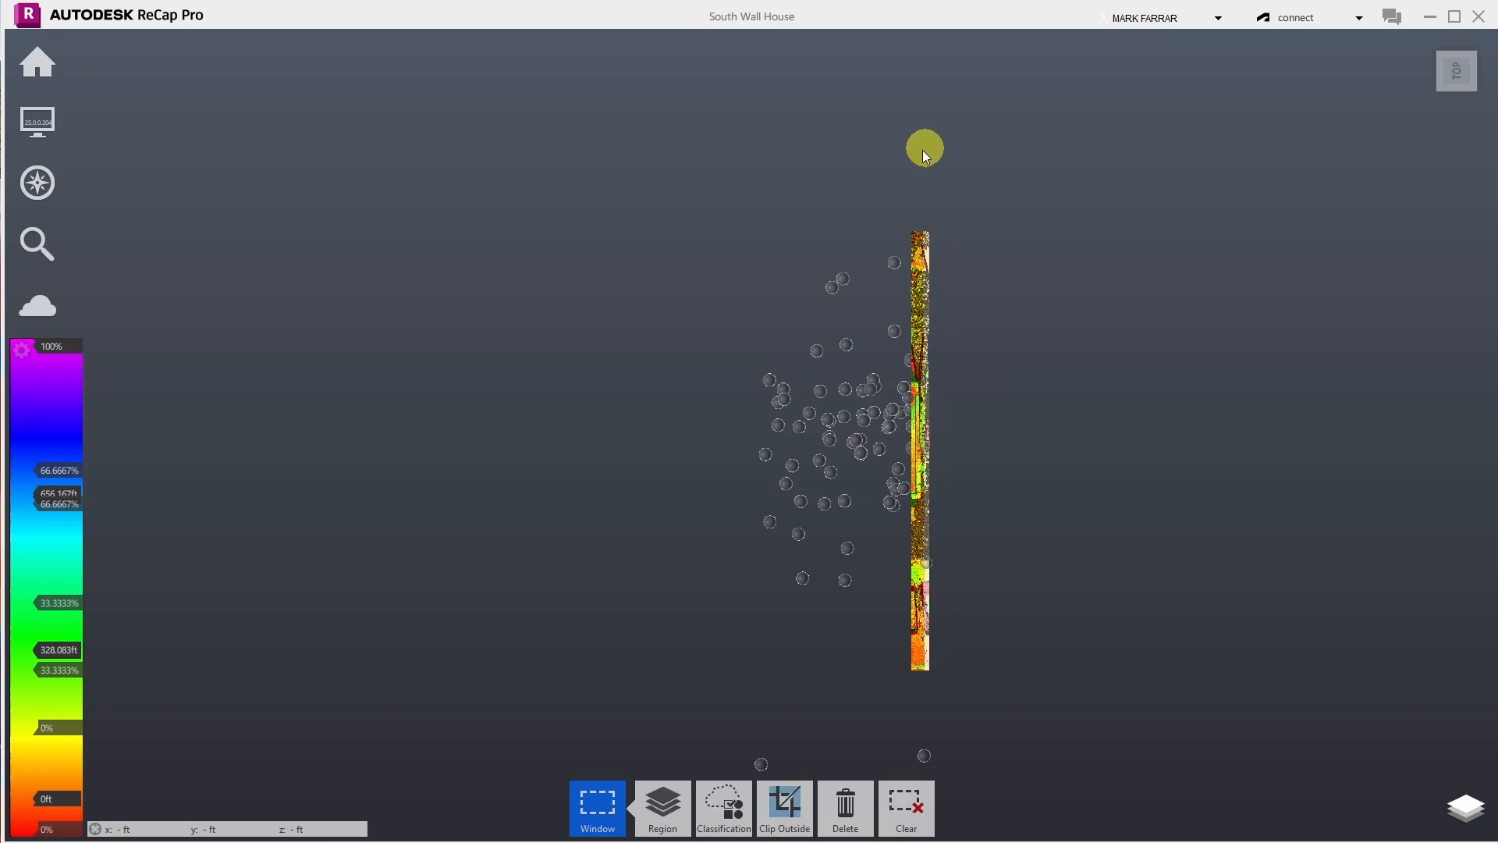
left_click(849, 792)
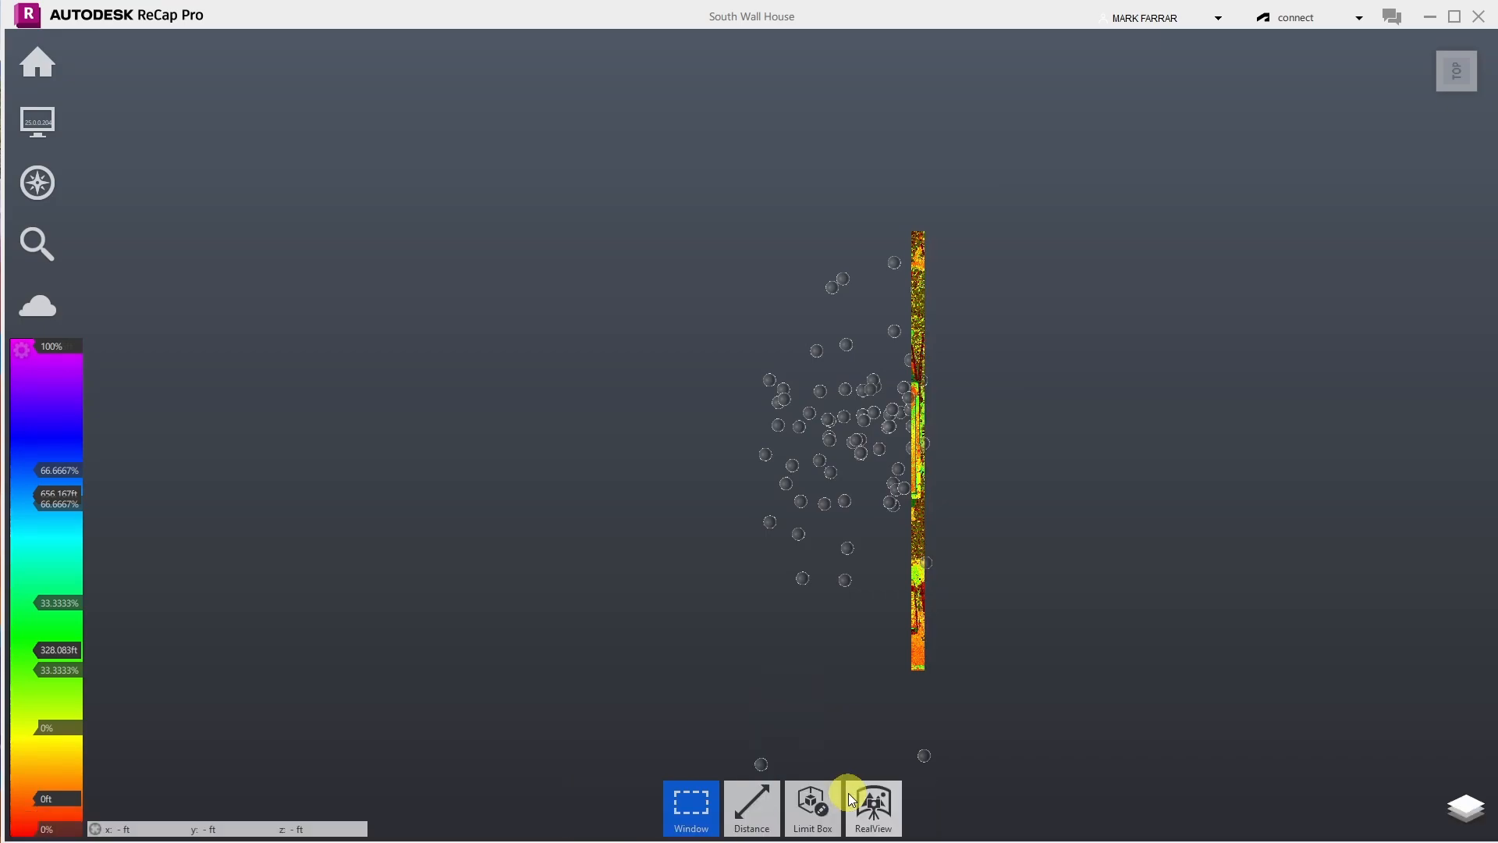
left_click(848, 793)
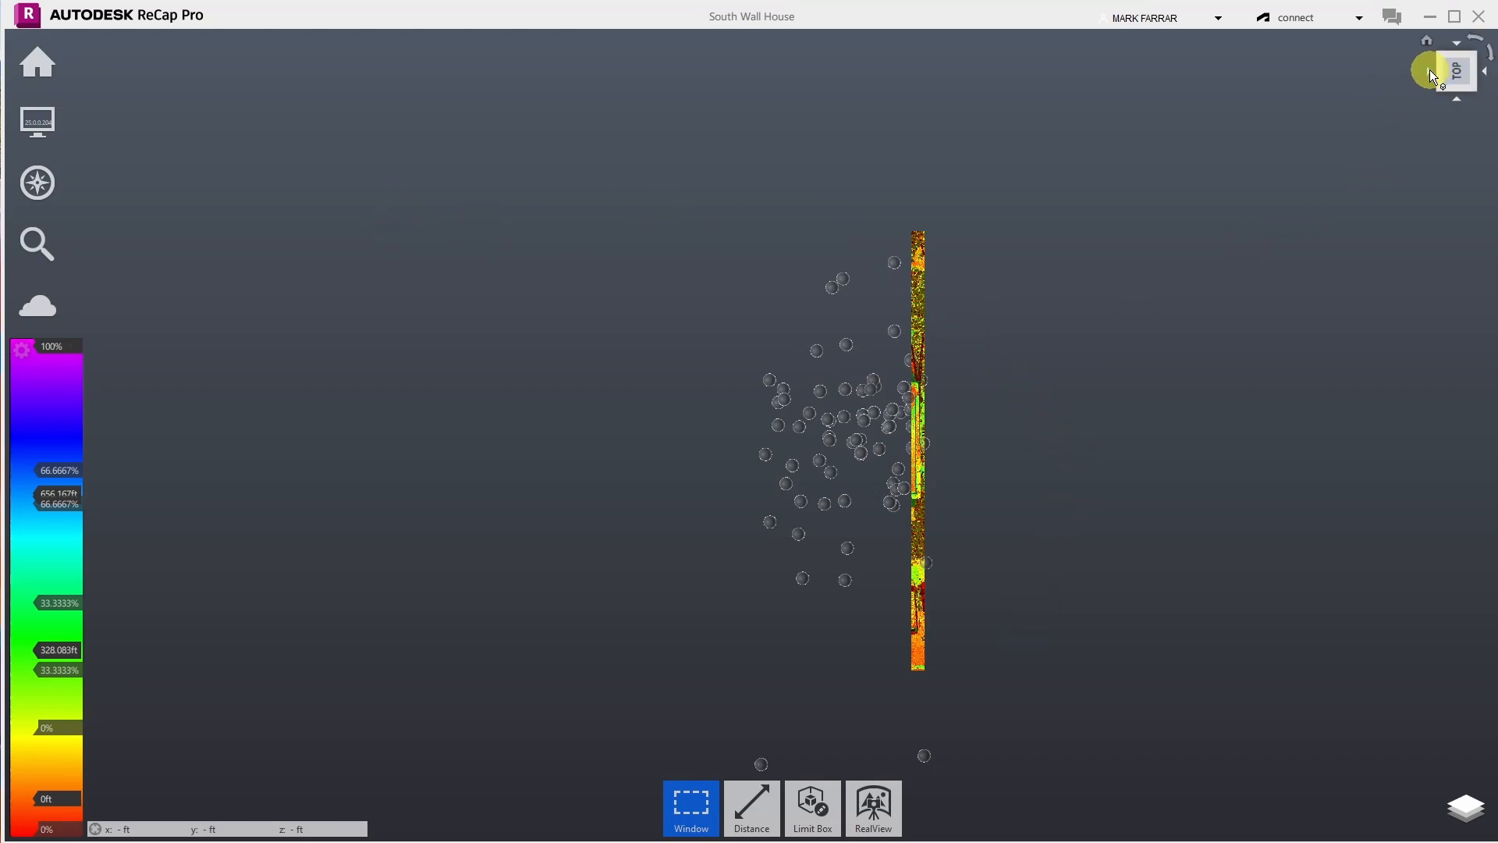
- From the BACK view, window-select the trees and wire spans left of the house and delete them
left_click(1430, 70)
scroll(726, 443, "up", 5)
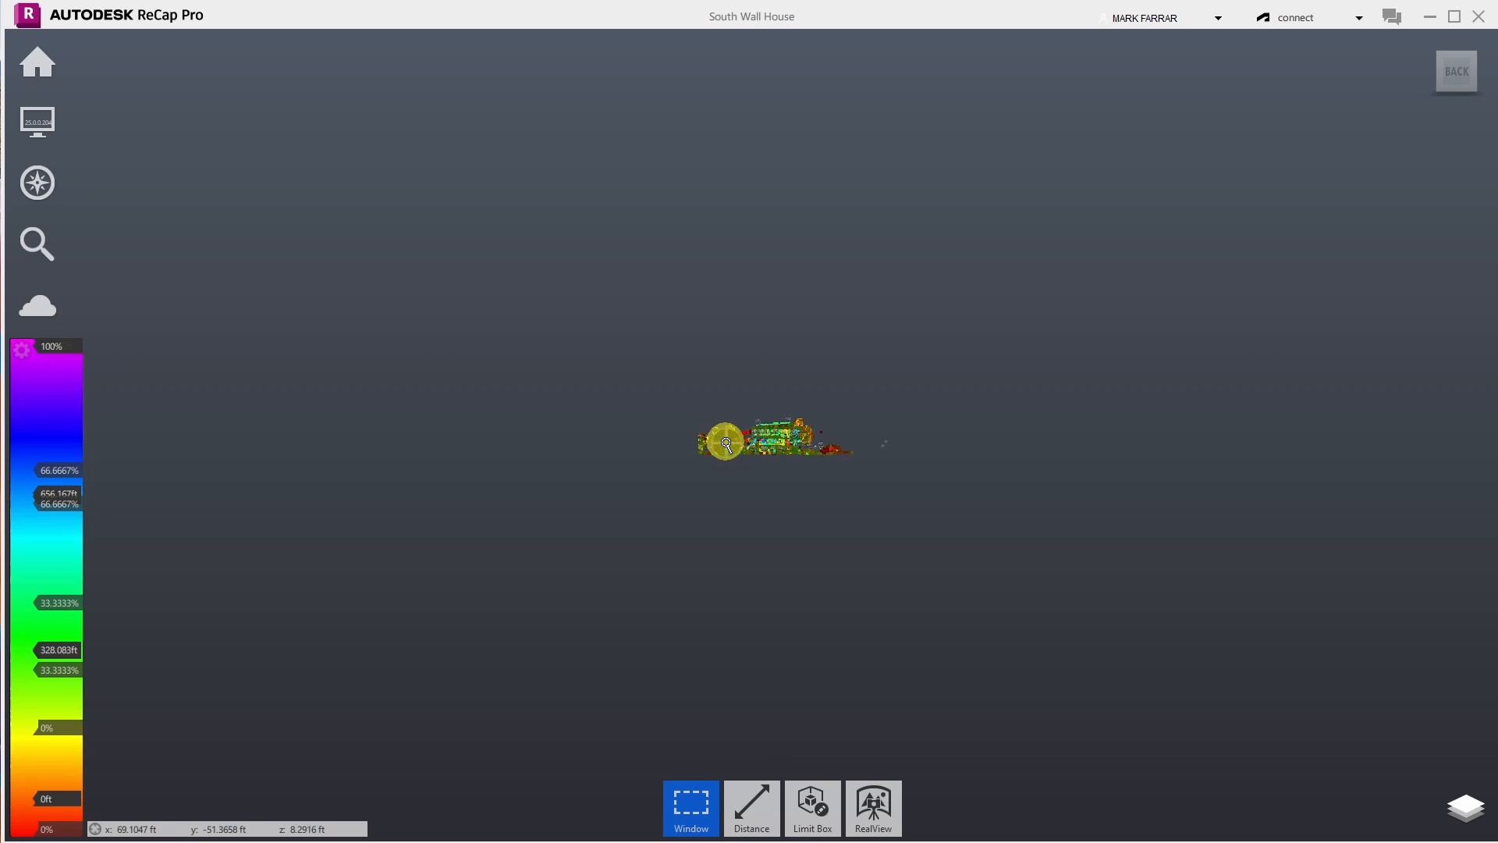
scroll(726, 443, "up", 5)
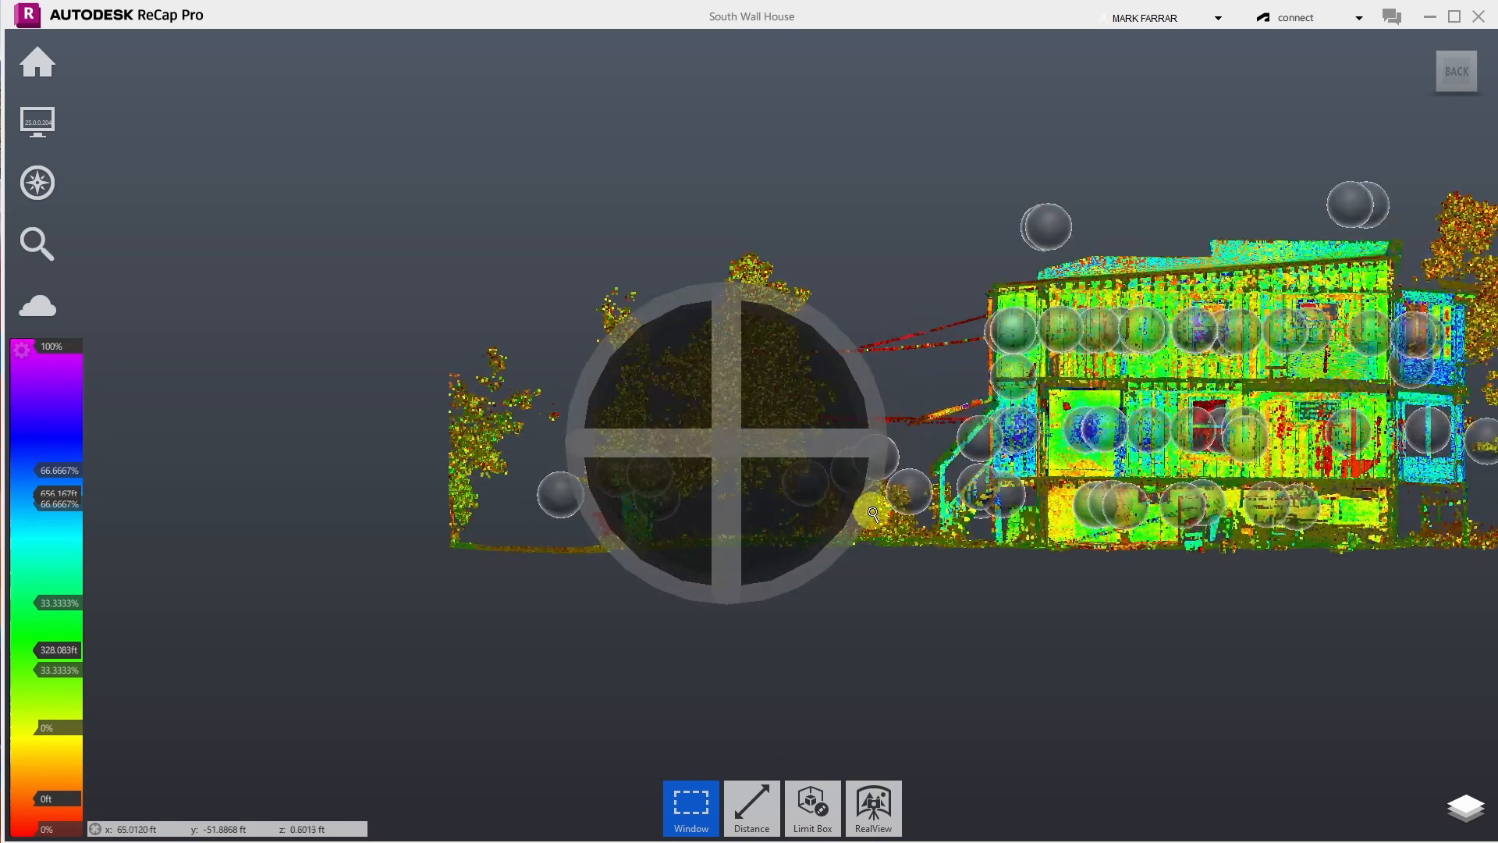
scroll(759, 428, "up", 3)
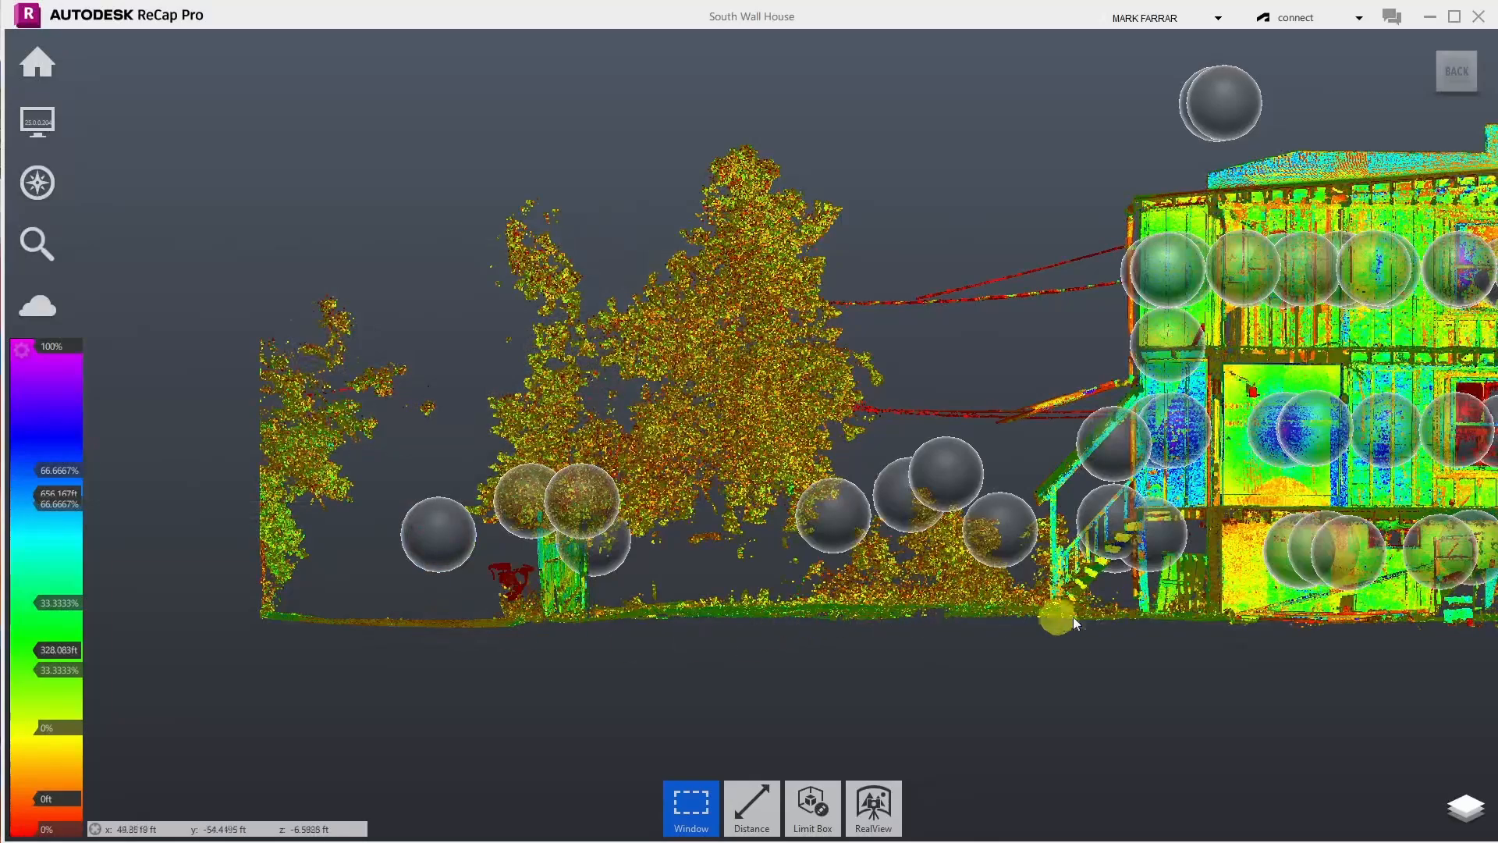
left_click(704, 812)
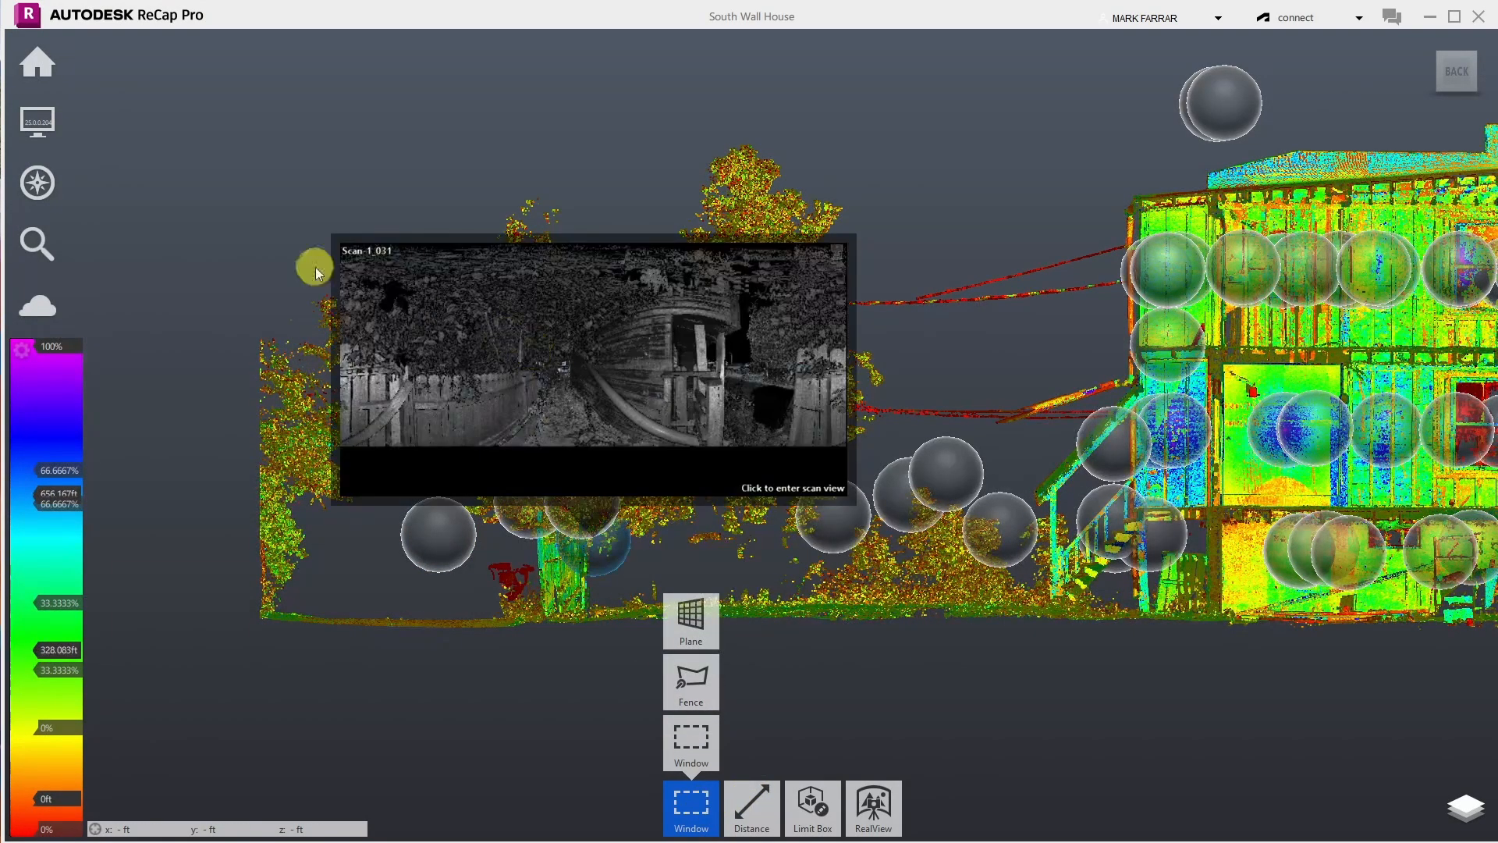
left_click_drag(134, 81, 1031, 601)
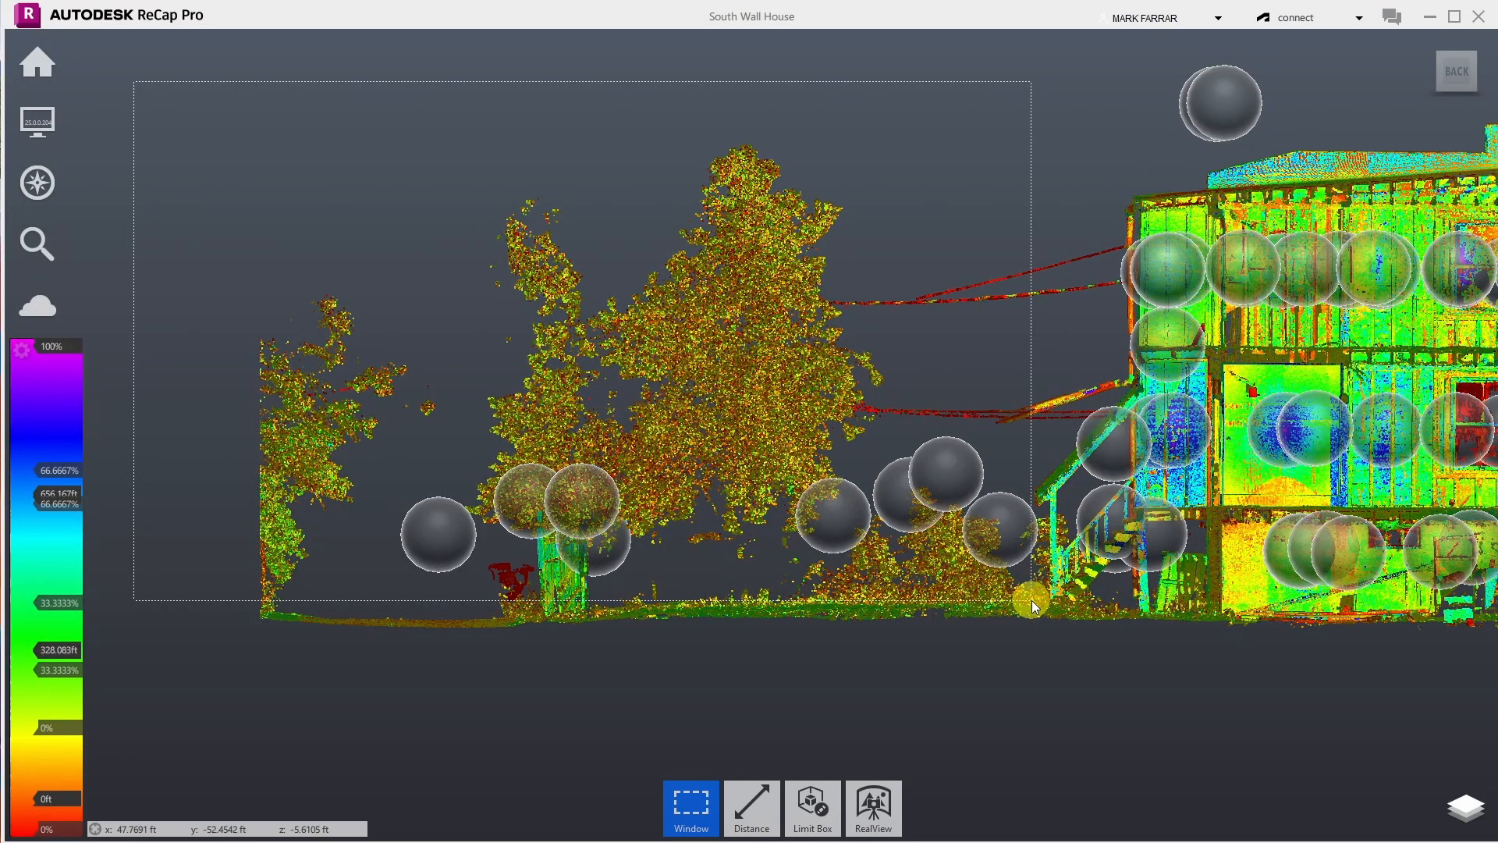
left_click_drag(1031, 601, 1032, 601)
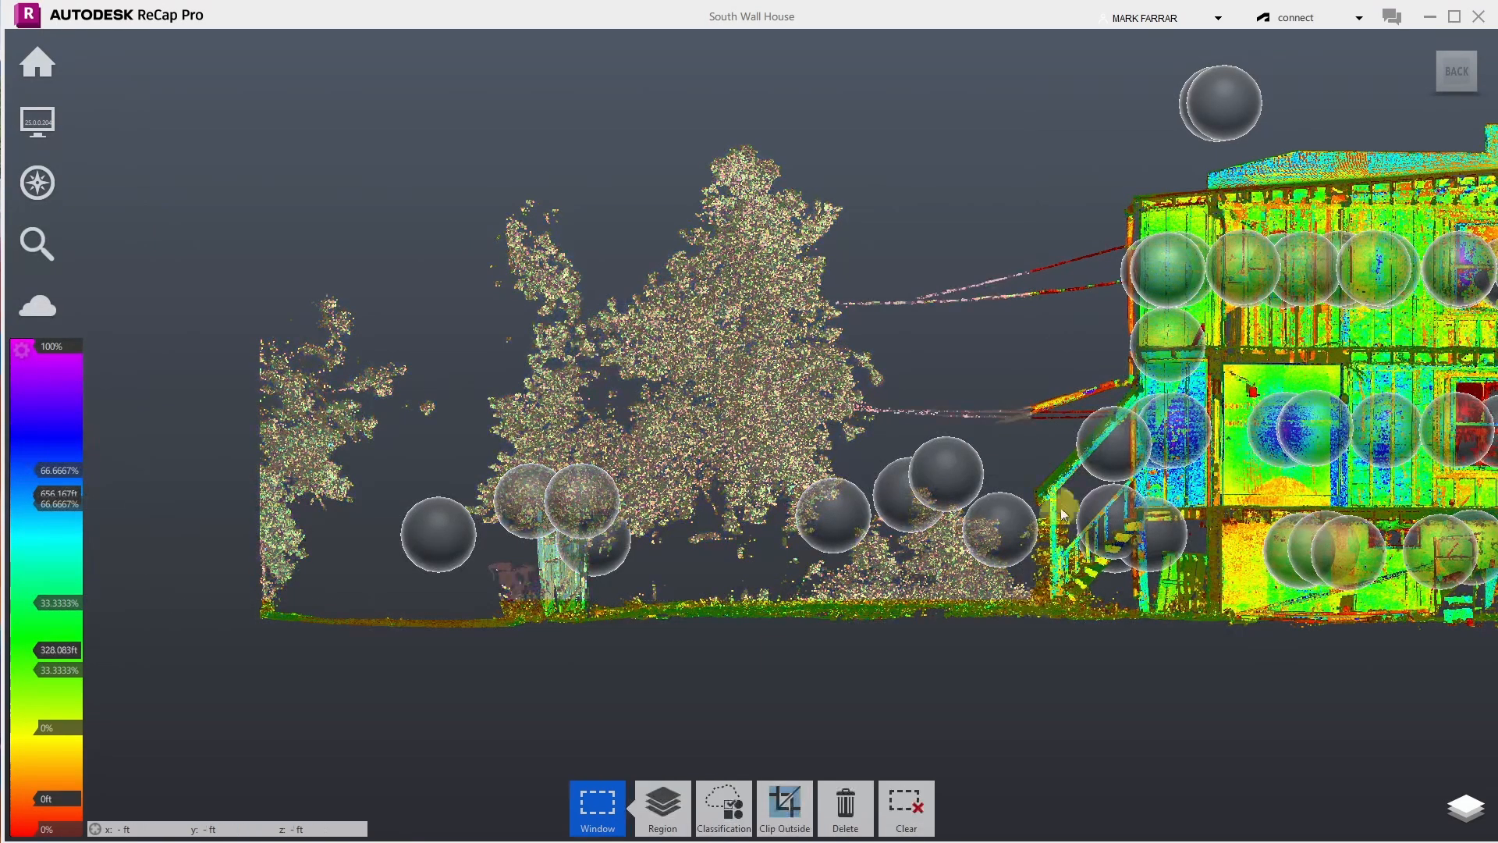
mouse_move(952, 437)
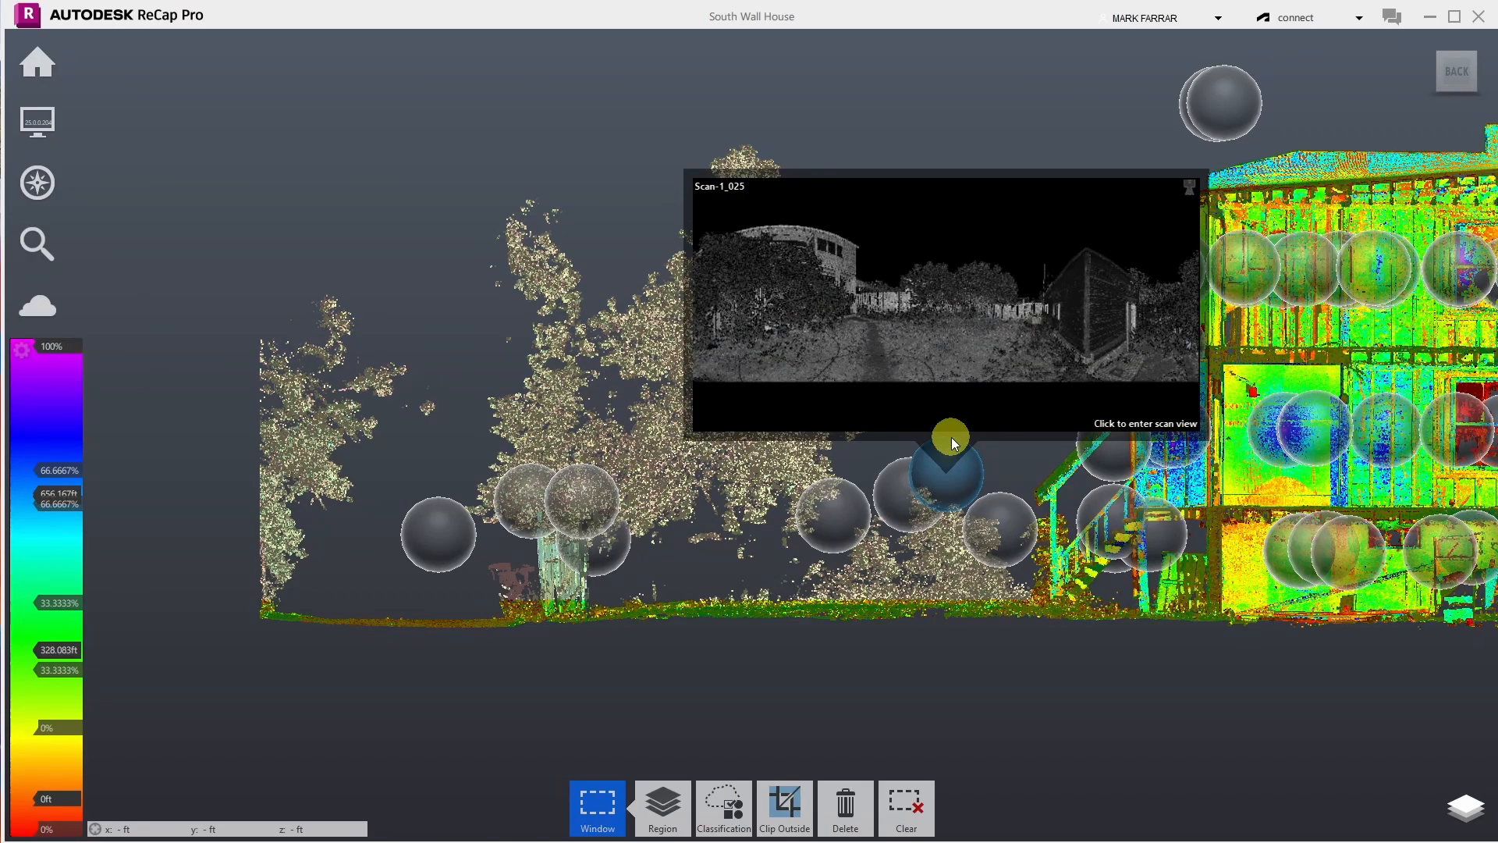
key("Delete")
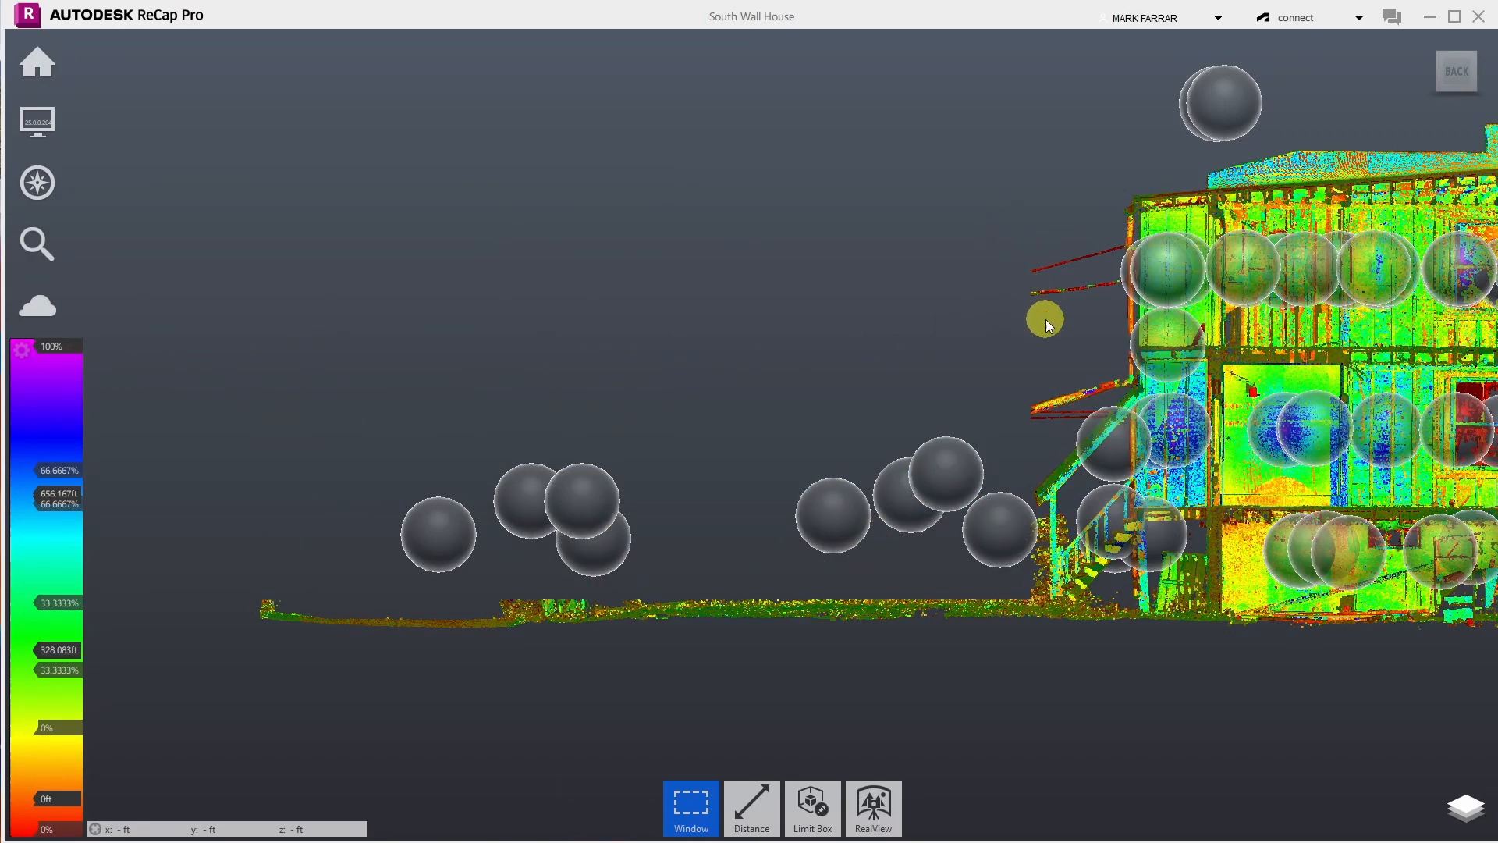
mouse_move(1150, 236)
scroll(718, 682, "up", 2)
scroll(114, 612, "up", 3)
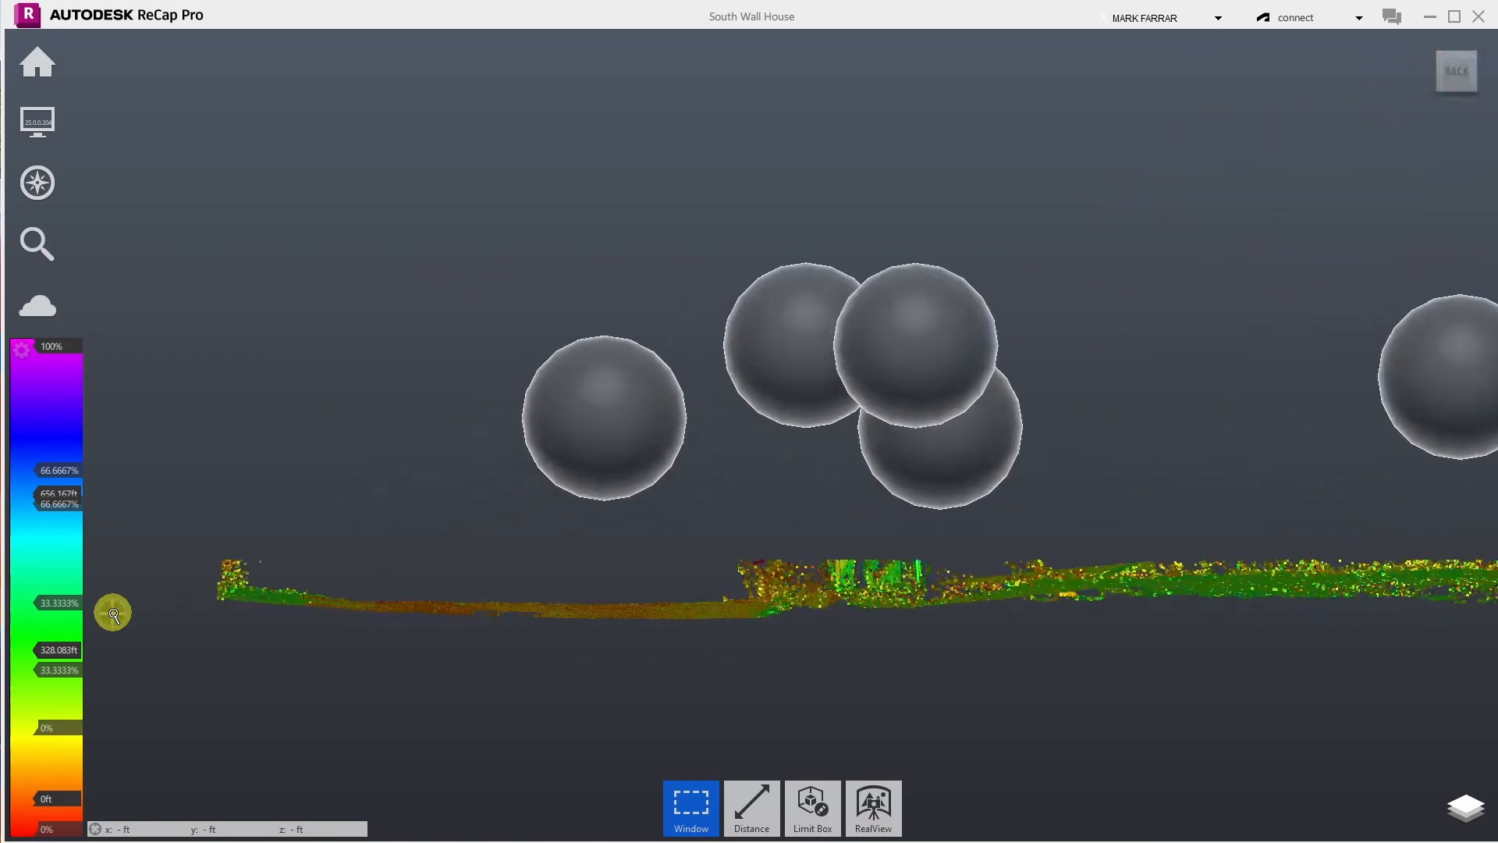
- Draw a Fence polygon over everything above the long ground line and delete those points
mouse_move(712, 802)
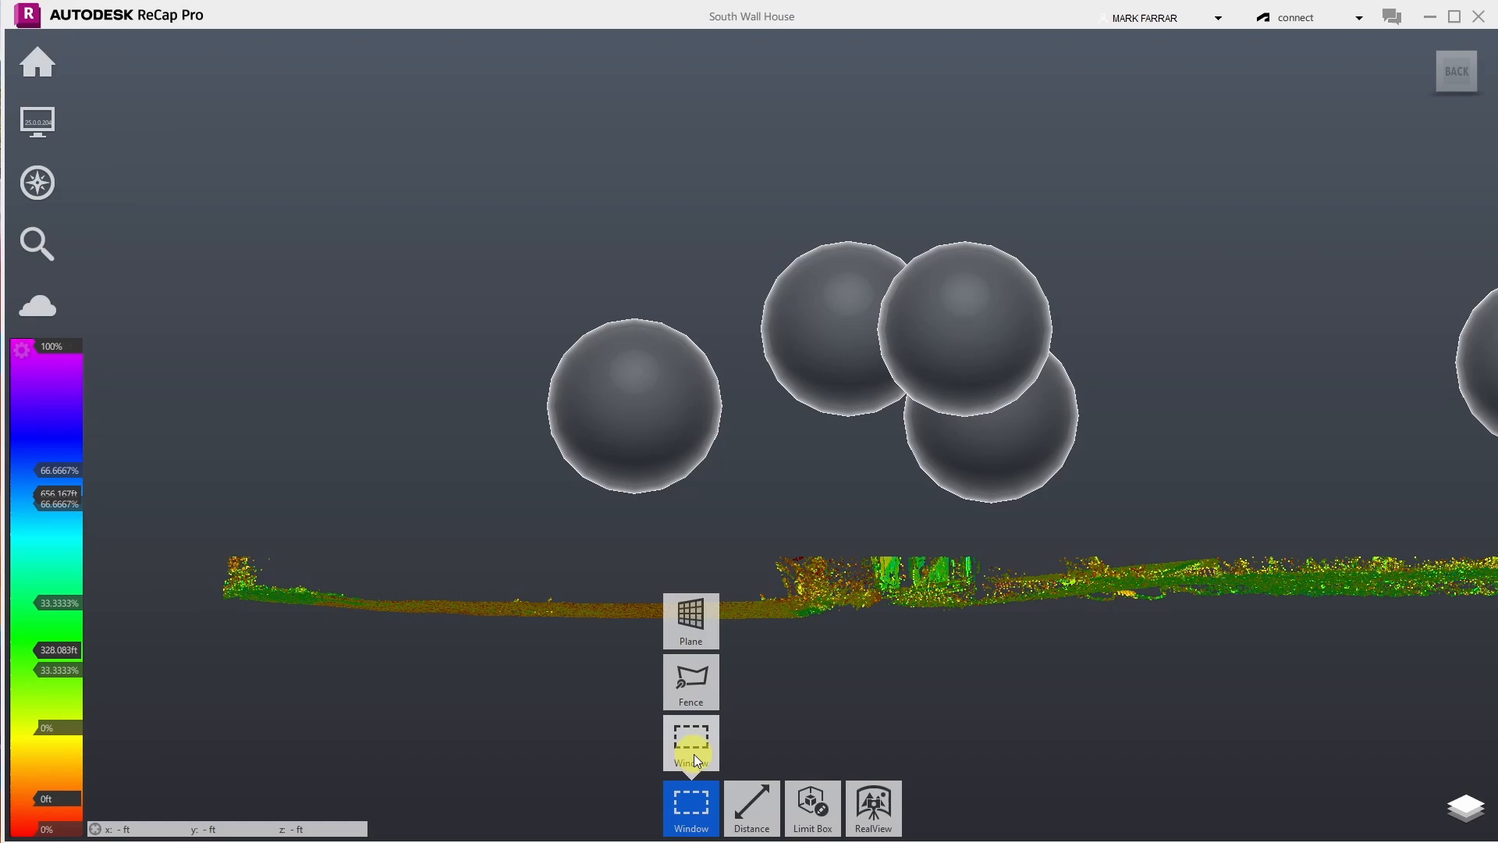
left_click(702, 685)
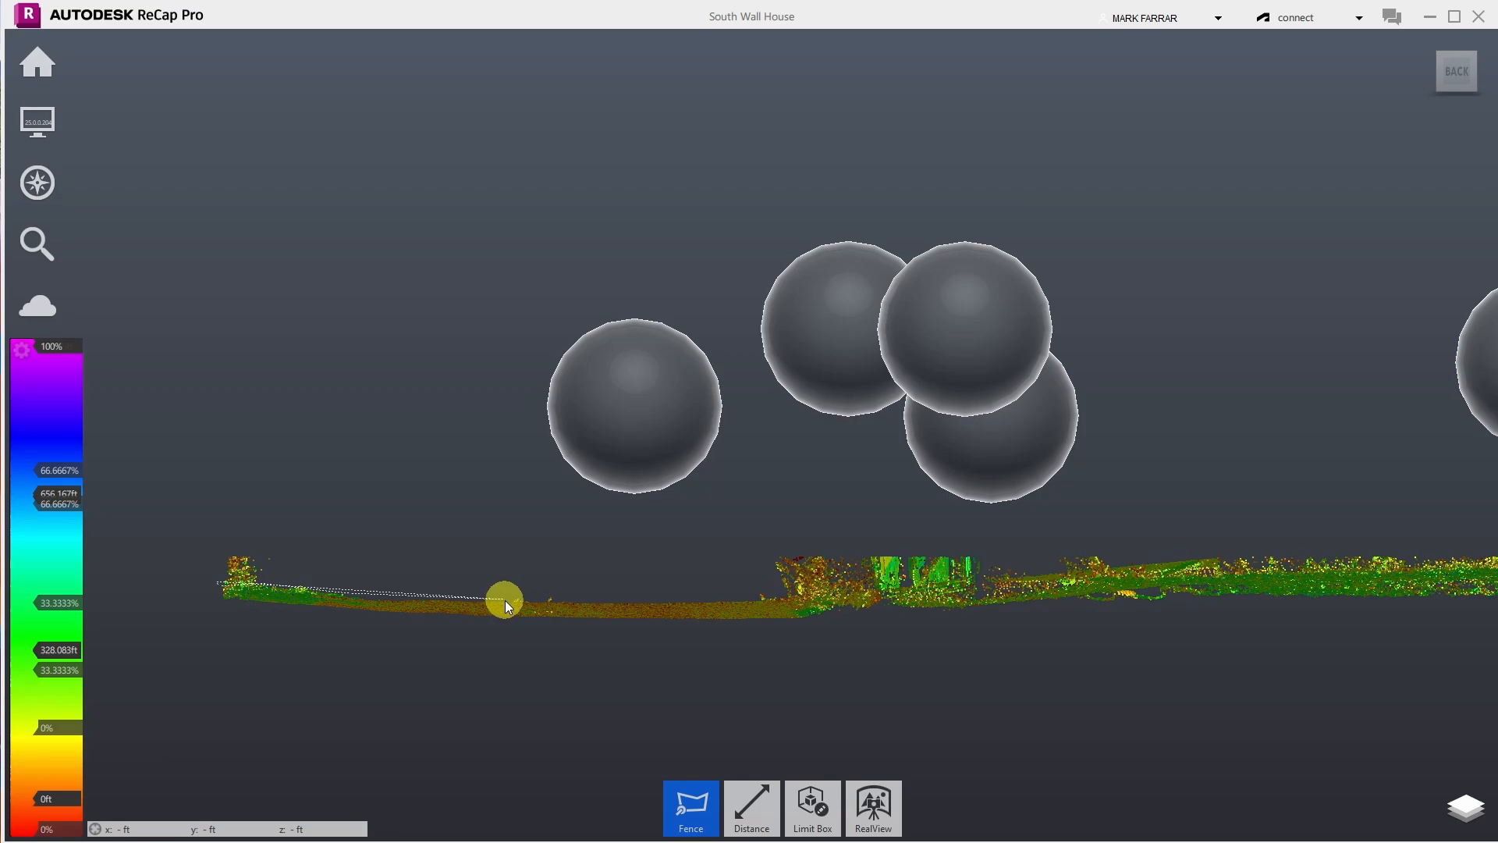
left_click(527, 601)
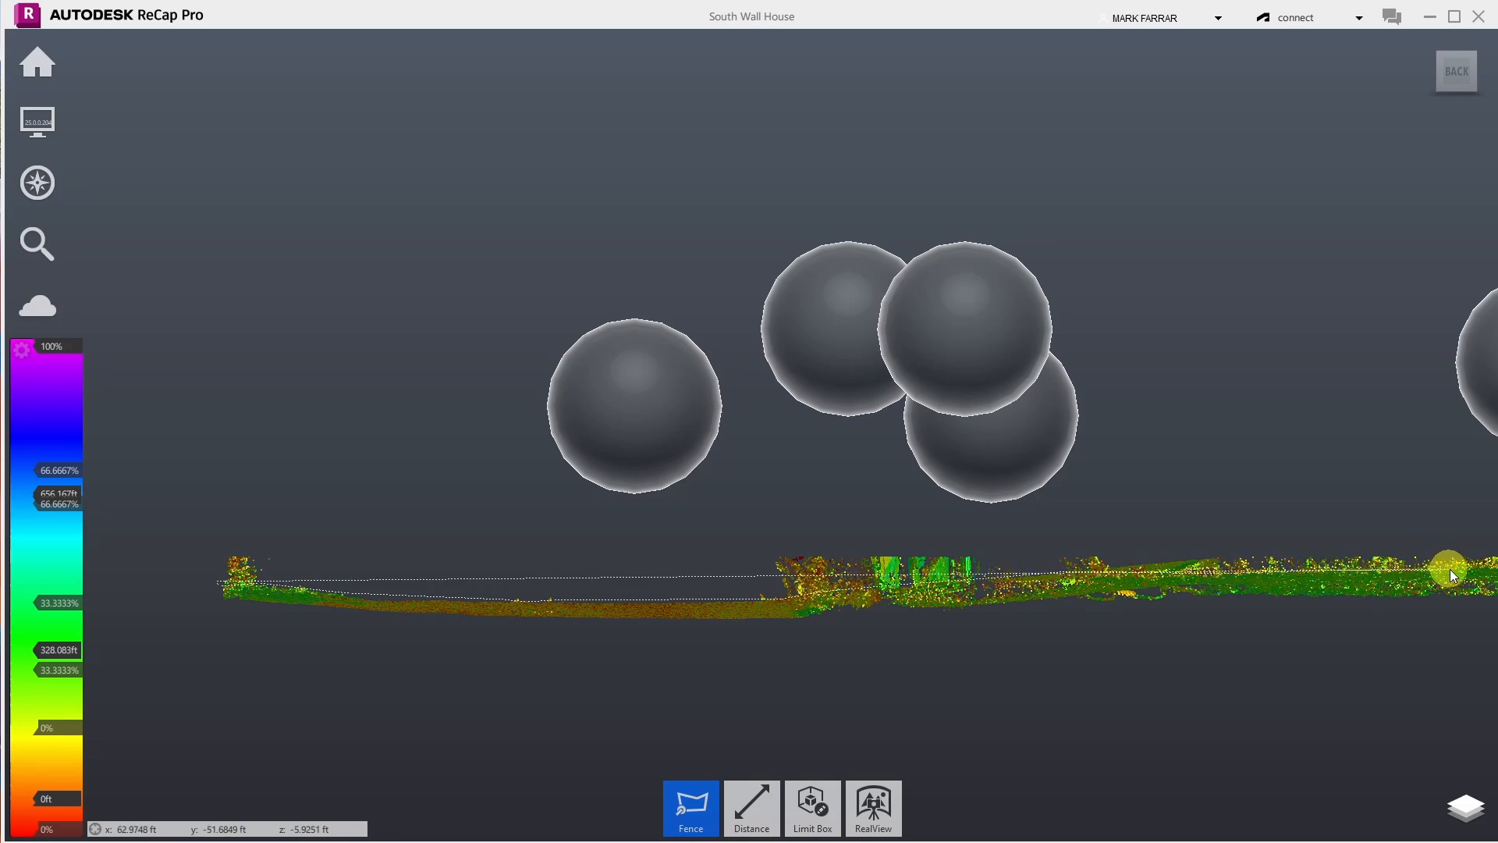
left_click(1484, 509)
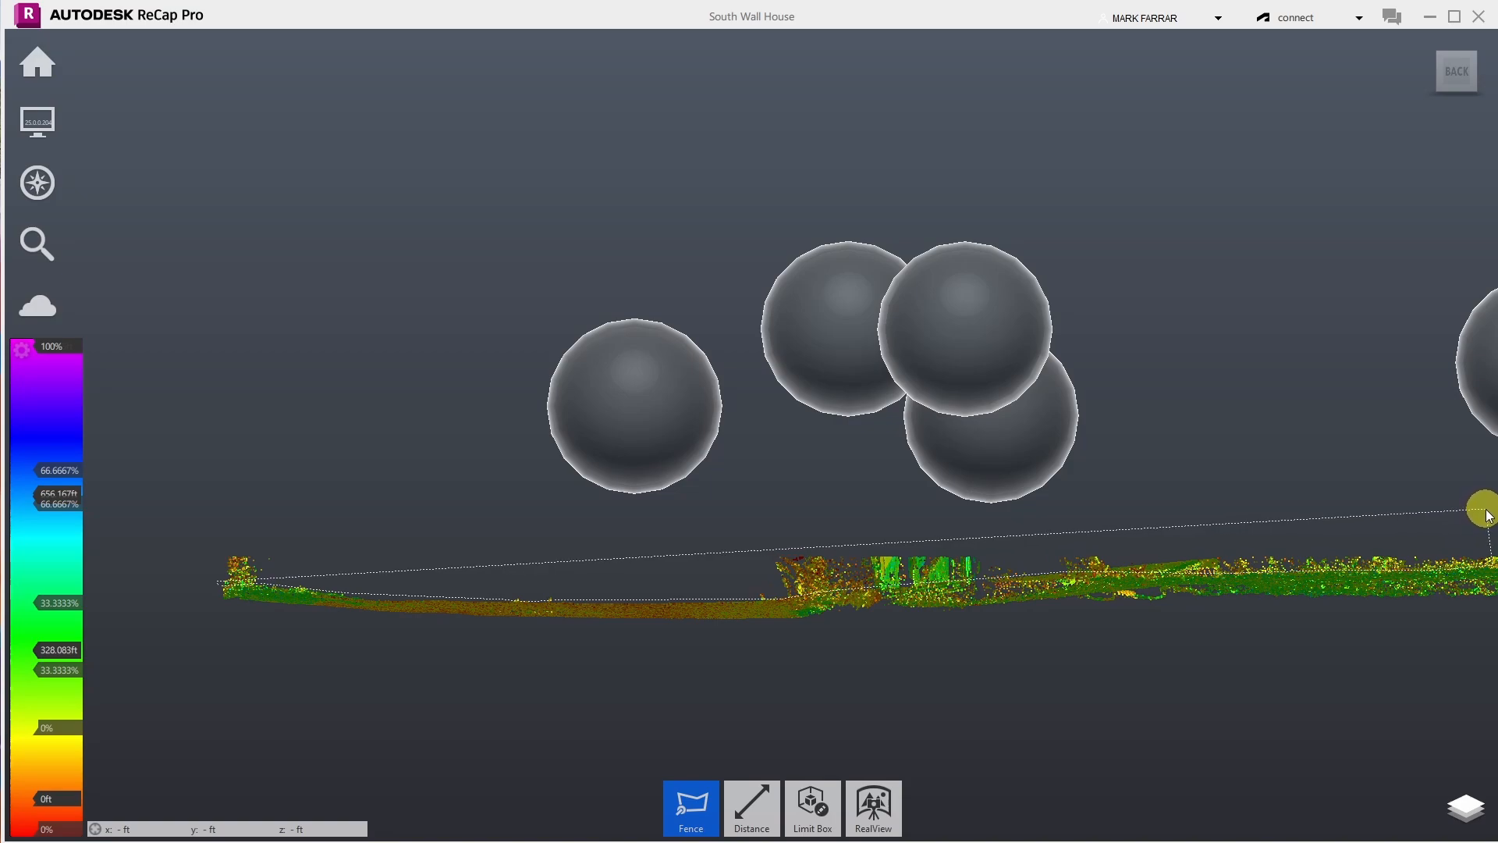
left_click(232, 505)
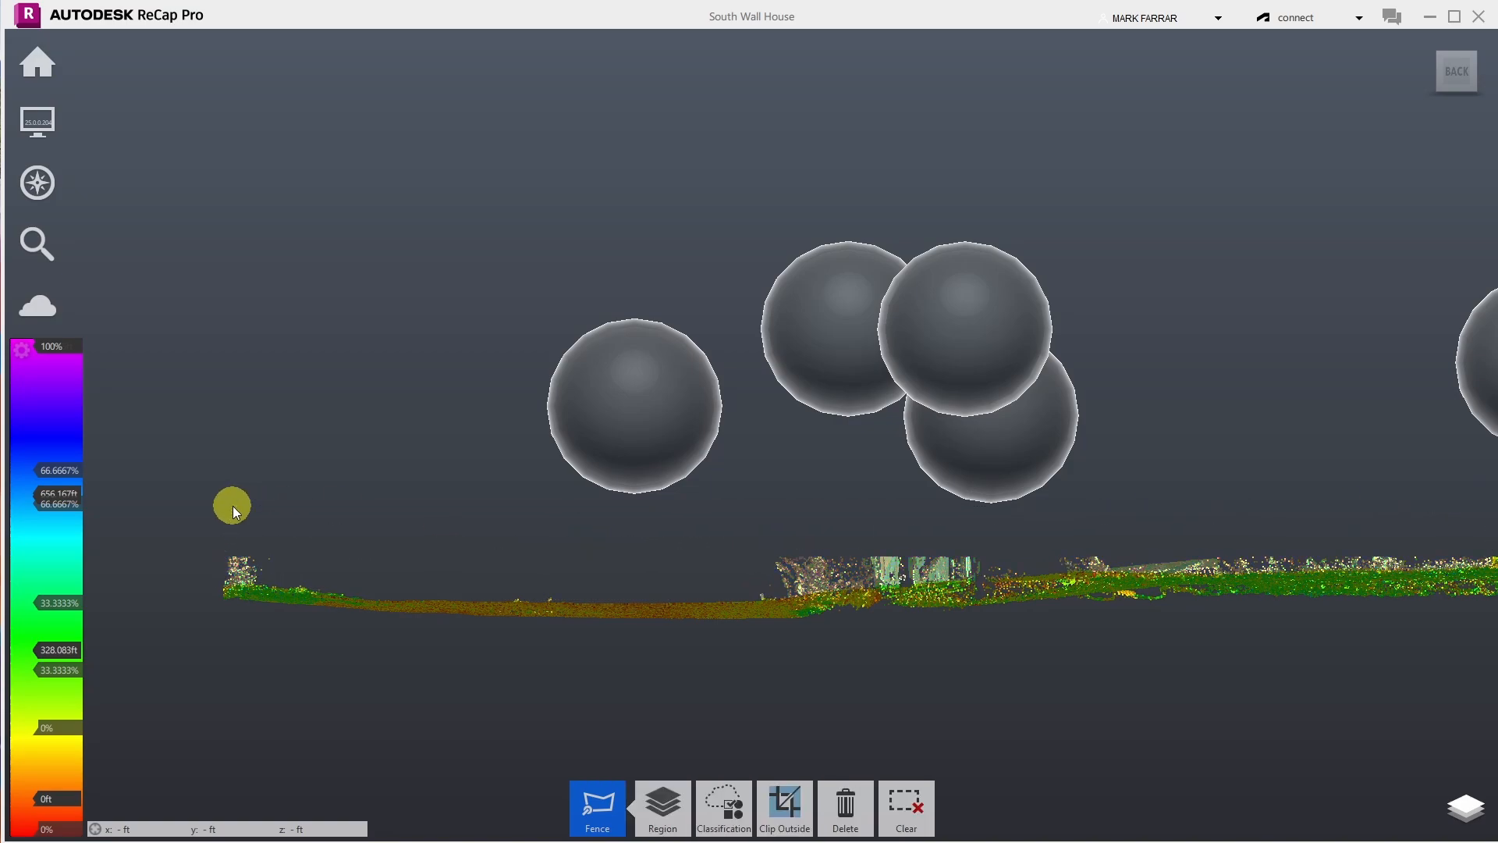
left_click(848, 811)
- Orbit and zoom the scan until the level ground strip leads toward the porch stairs
mouse_move(47, 186)
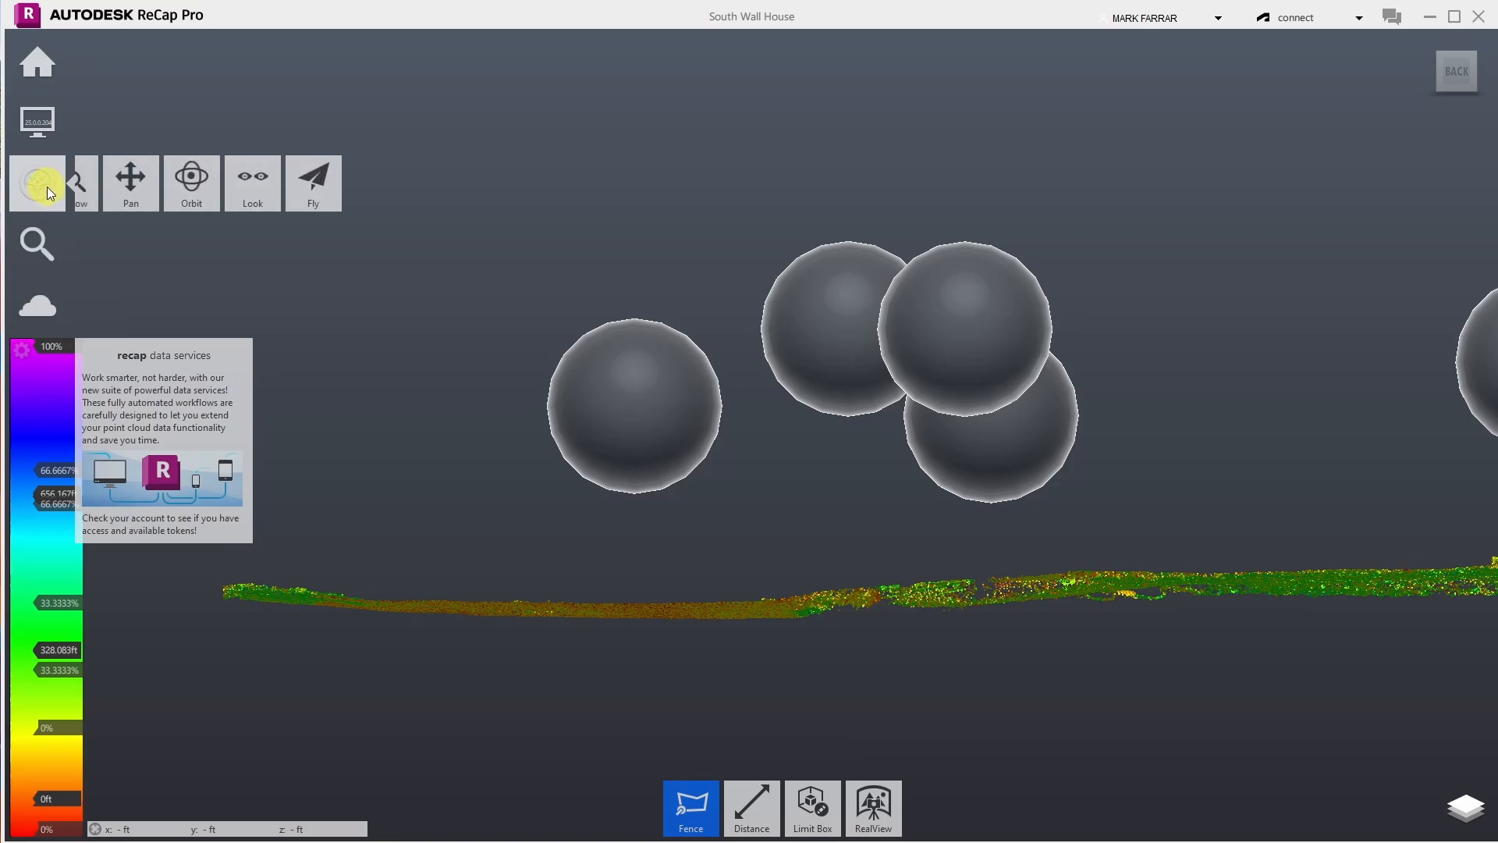
left_click(227, 187)
mouse_move(585, 375)
left_mouse_down()
mouse_move(558, 381)
mouse_move(501, 518)
mouse_move(595, 528)
mouse_move(686, 471)
mouse_move(639, 377)
mouse_move(622, 595)
left_mouse_up()
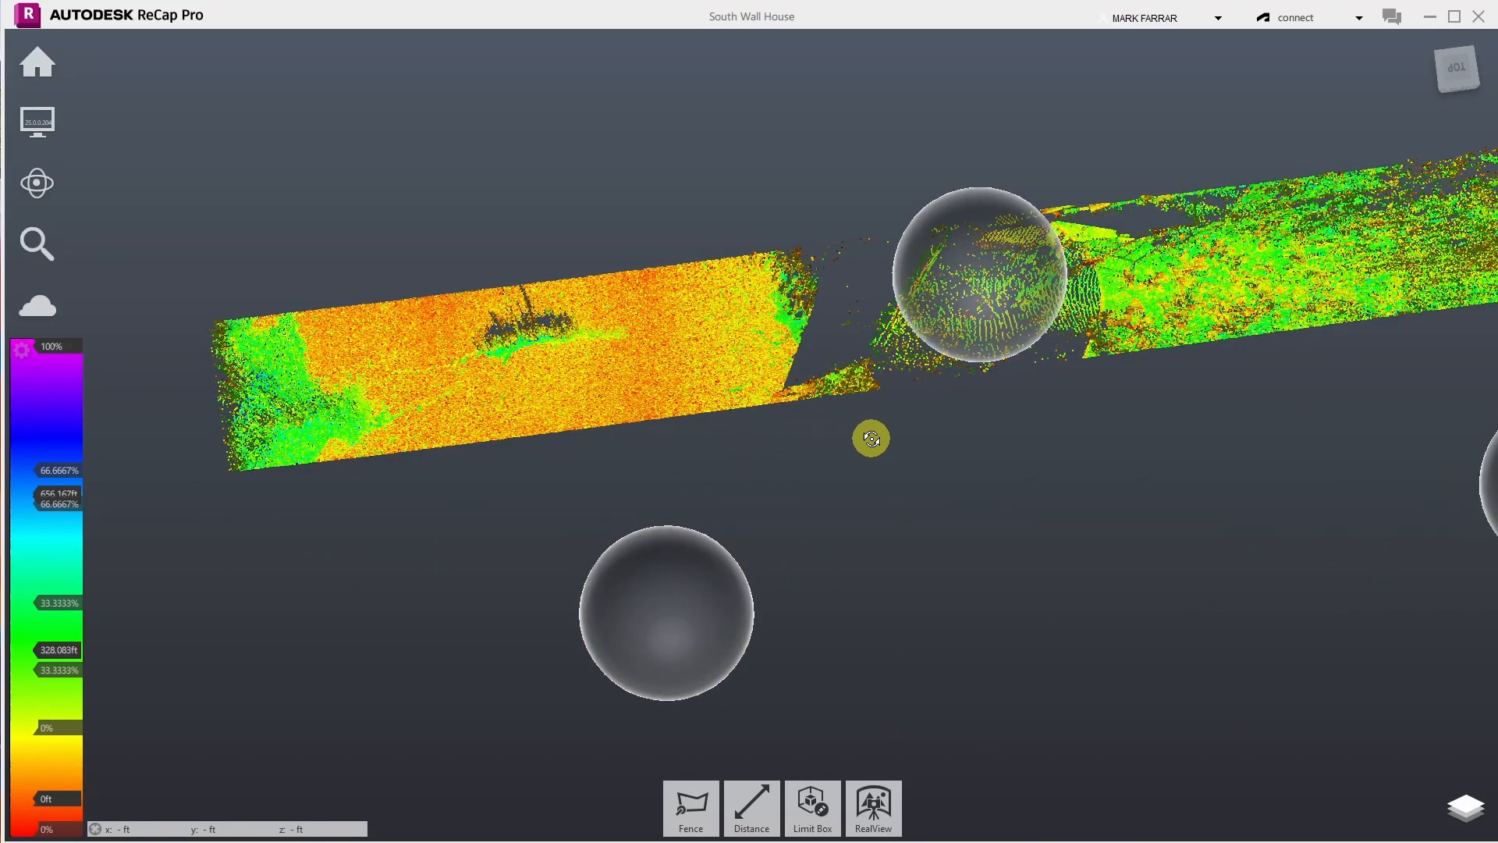
left_click_drag(925, 462, 889, 302)
left_click_drag(1115, 319, 1371, 234)
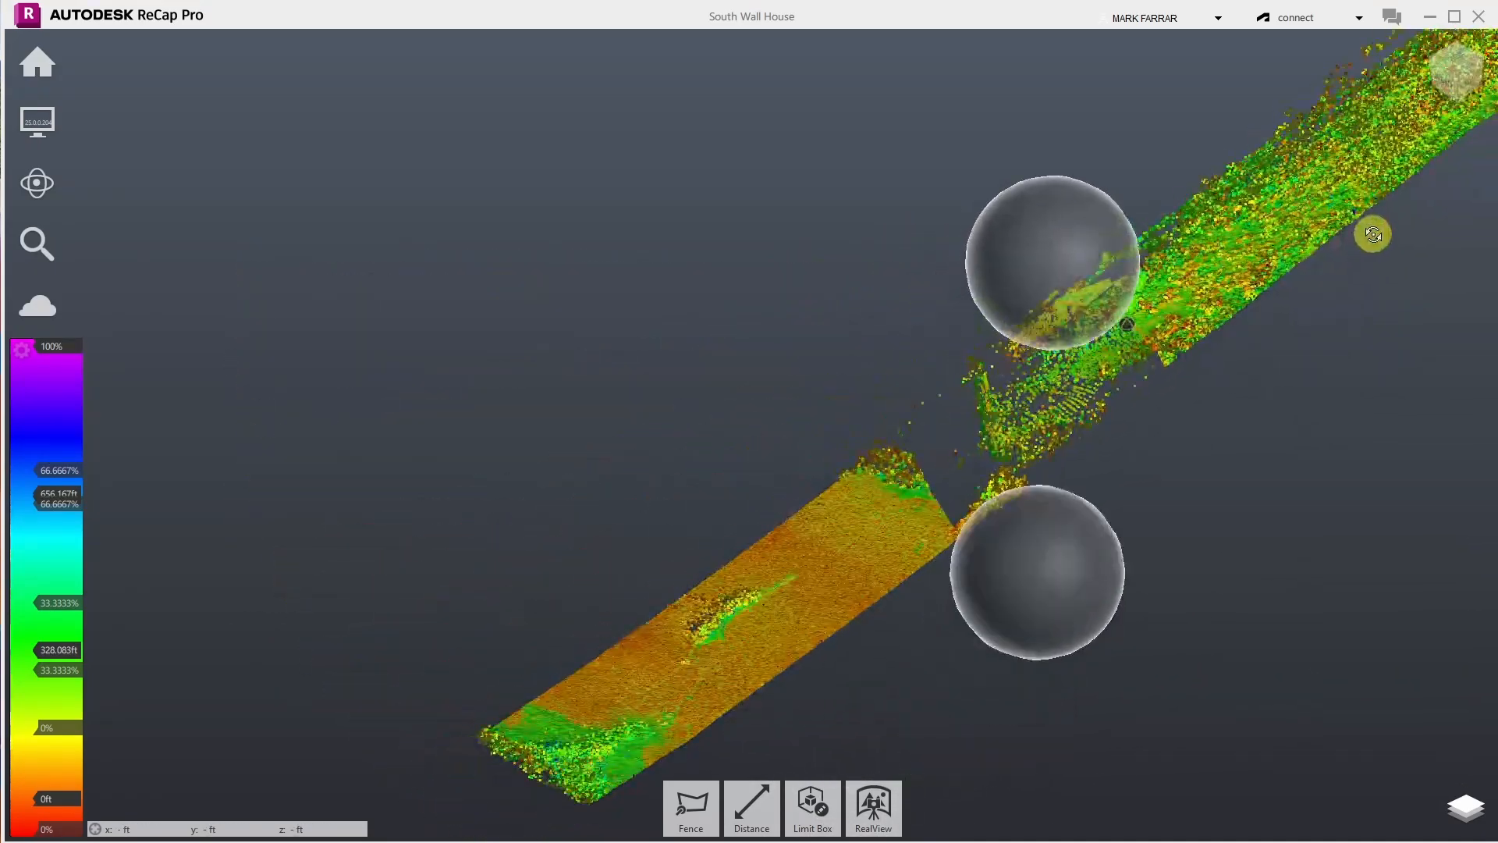
left_click_drag(862, 401, 1404, 288)
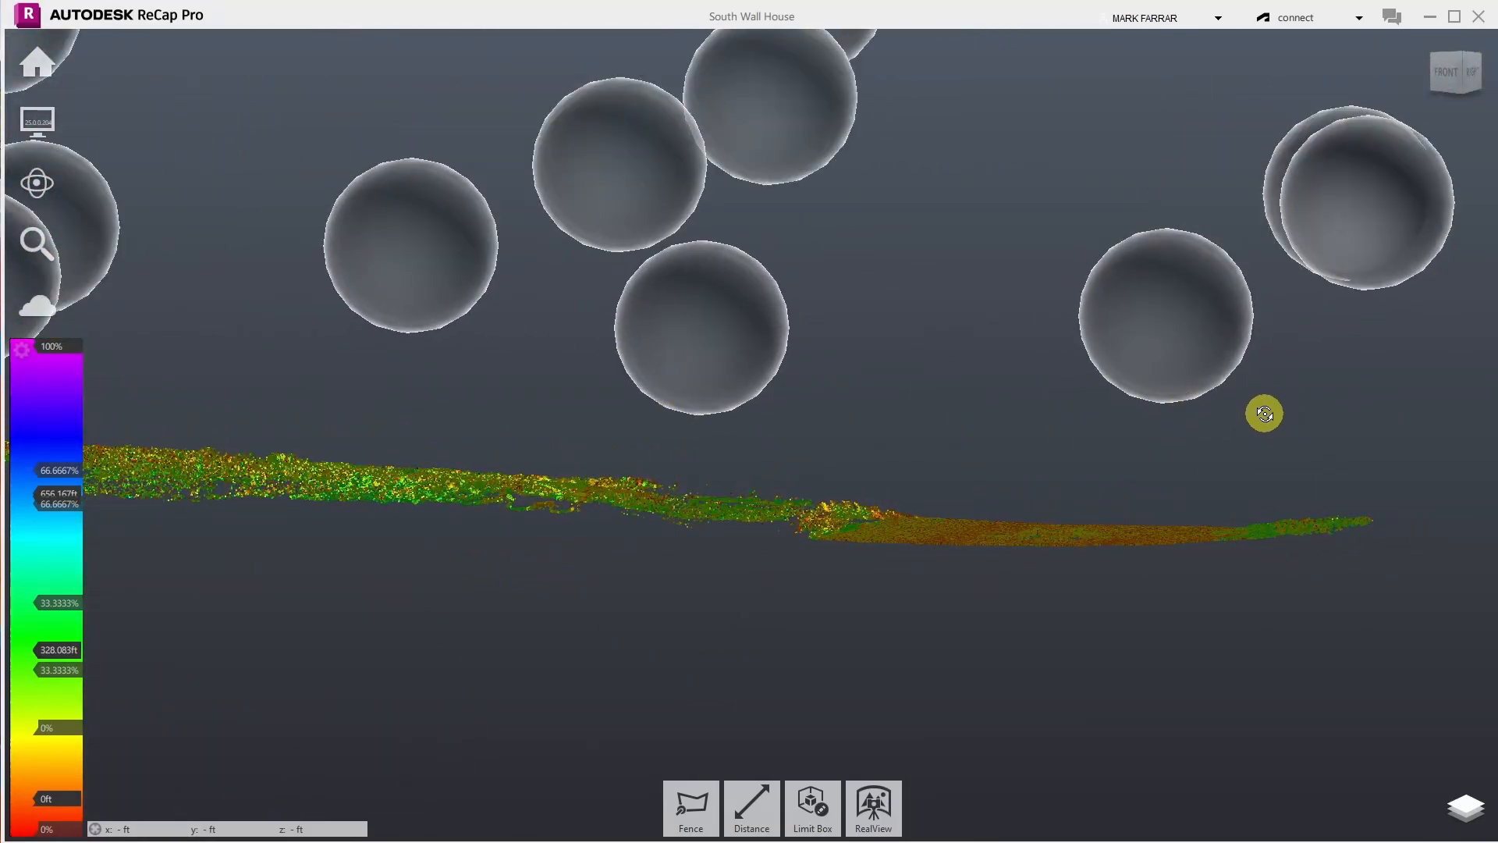
left_click_drag(1264, 411, 719, 438)
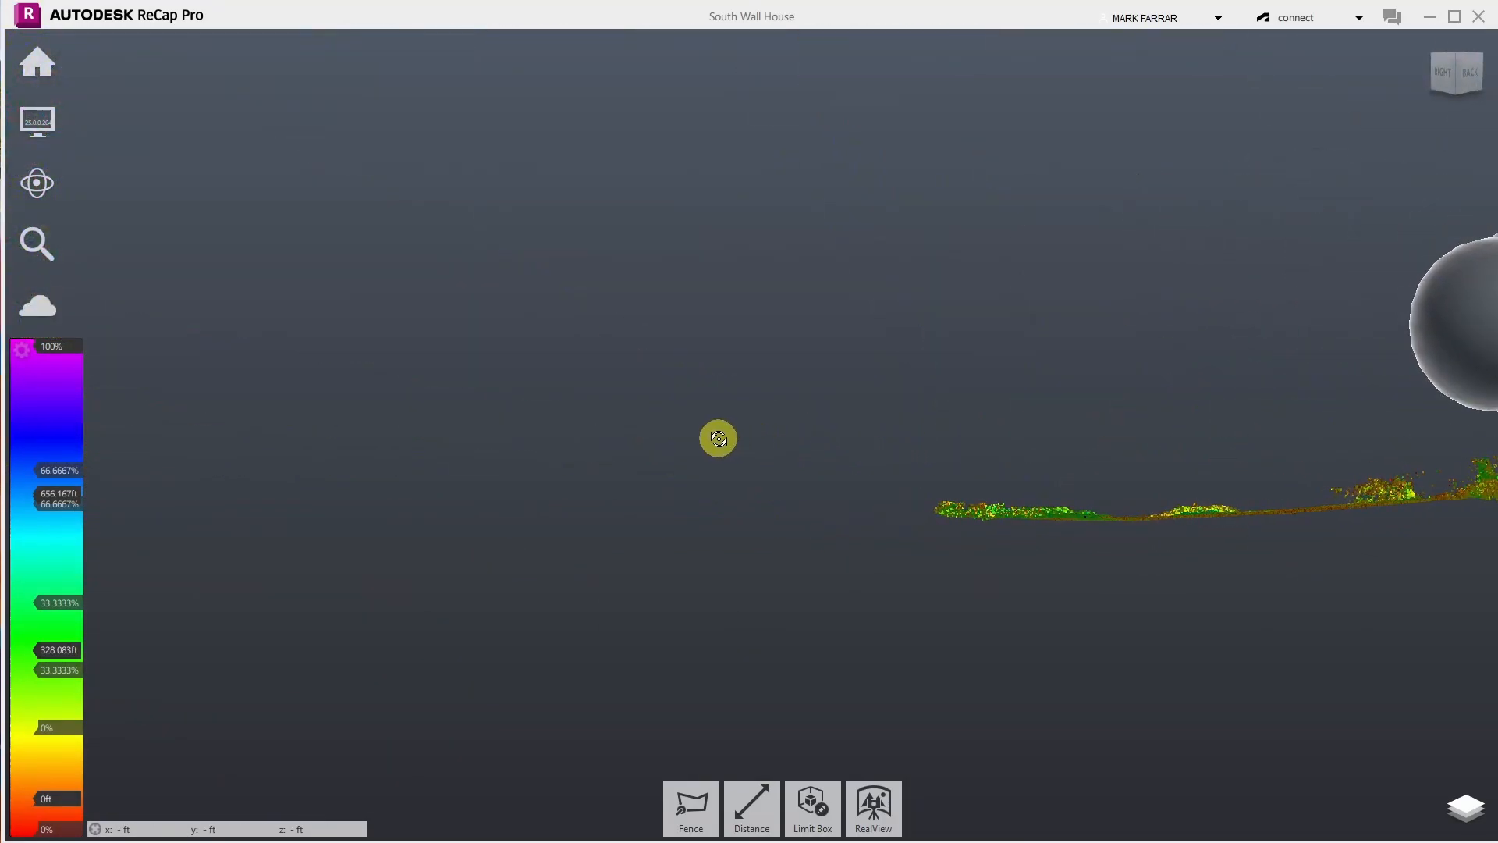
scroll(748, 500, "down", 5)
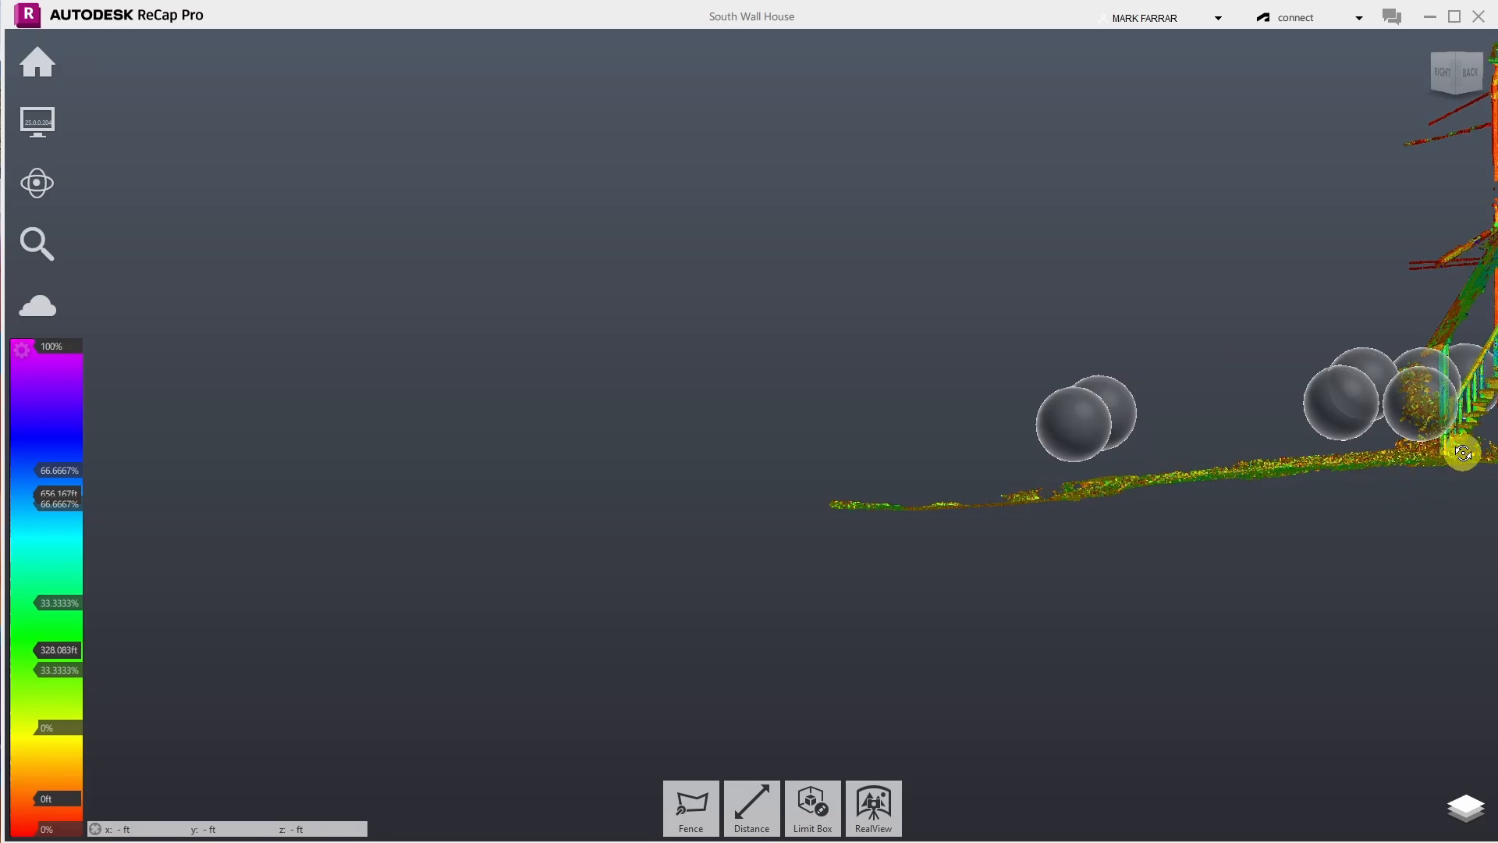
scroll(1461, 447, "up", 5)
left_click_drag(1092, 508, 1235, 567)
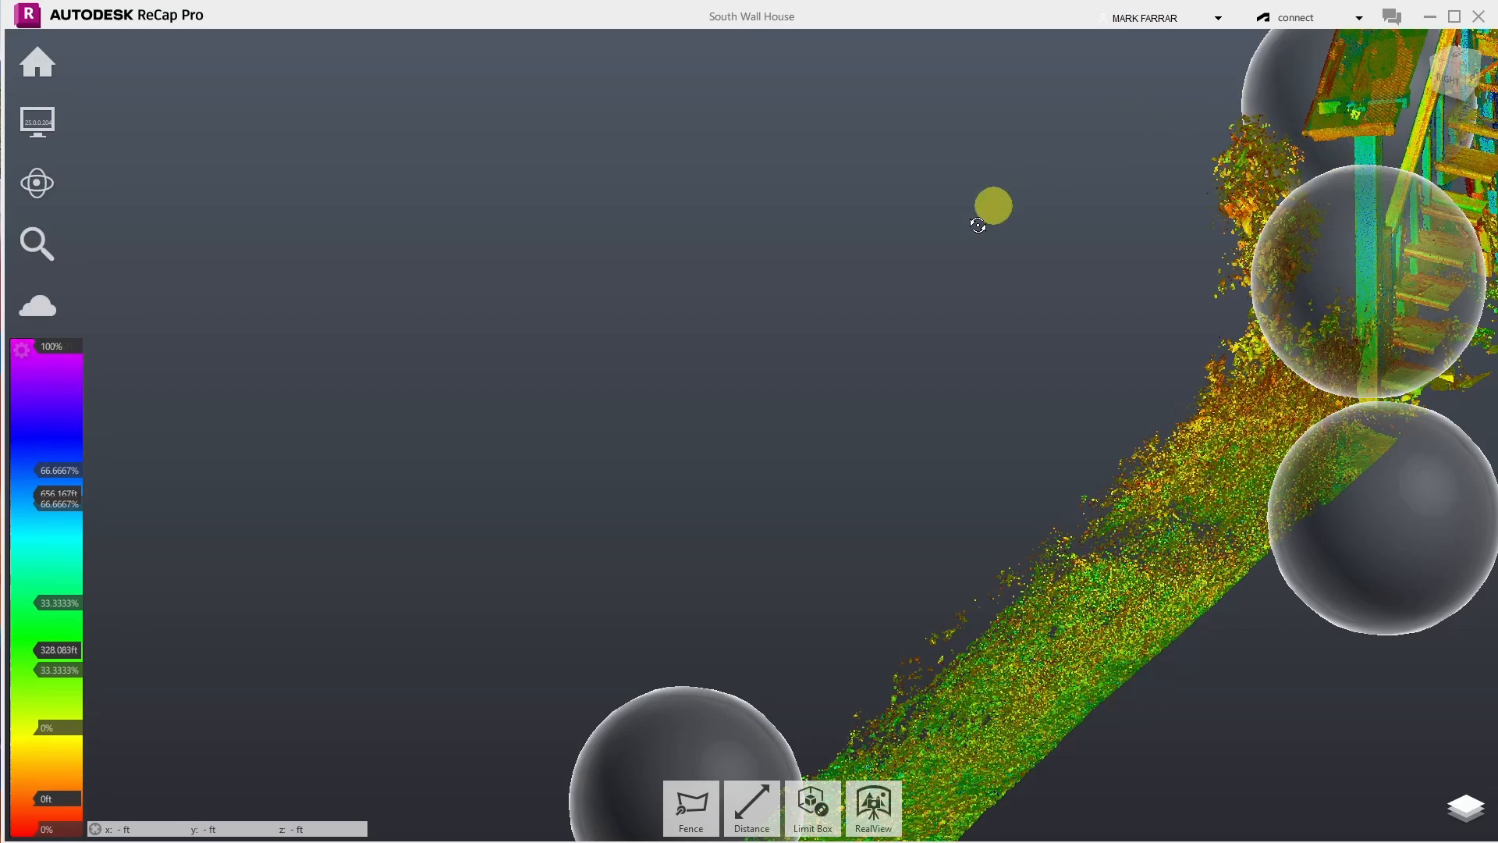
- Turn Mirror Balls off in the Display visibility flyout, leaving the scan spheres hidden
mouse_move(30, 121)
left_click(289, 134)
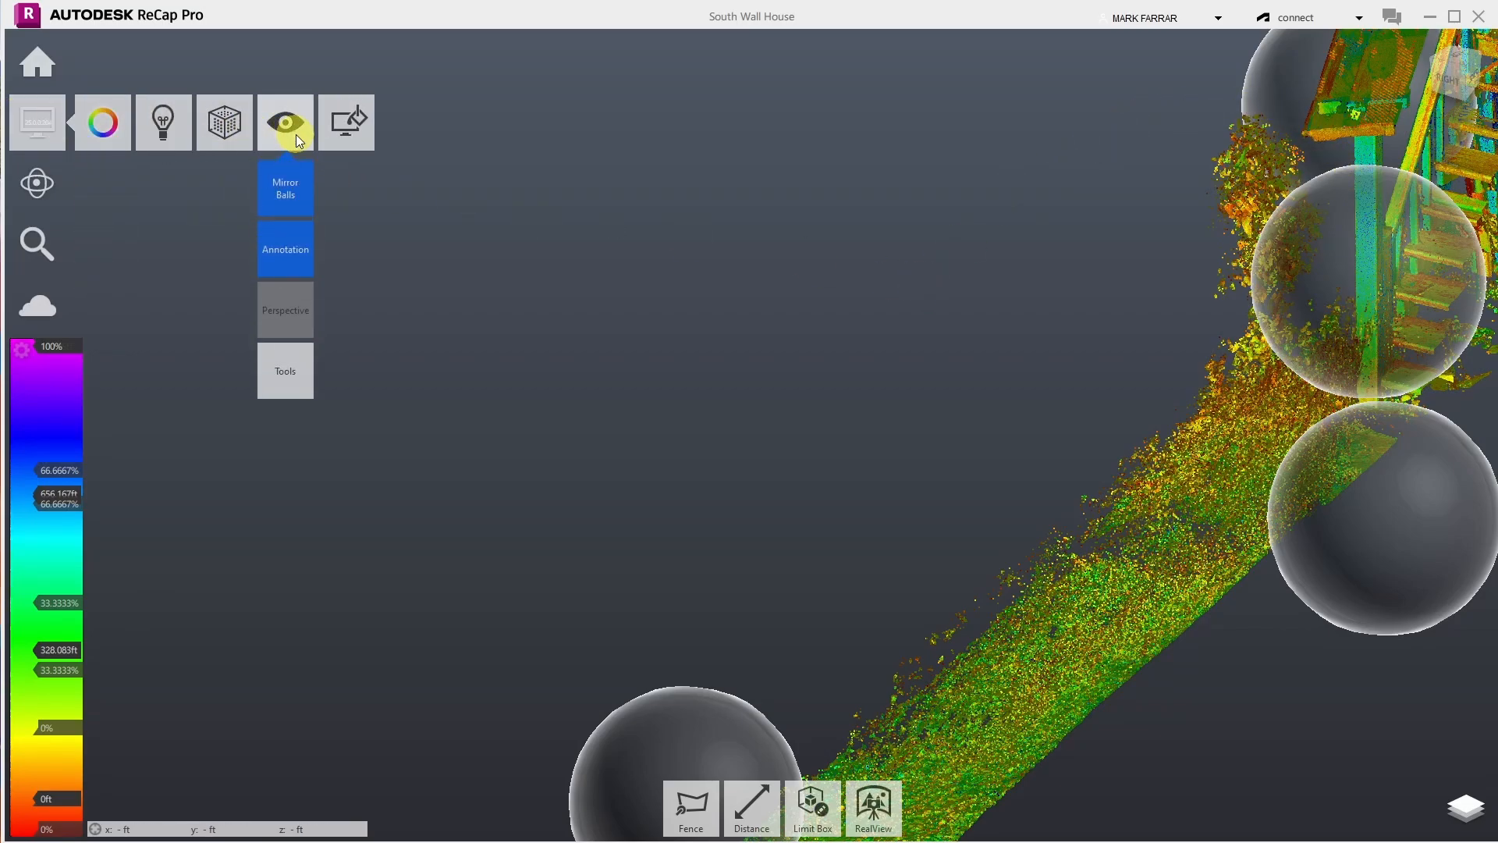
left_click(287, 193)
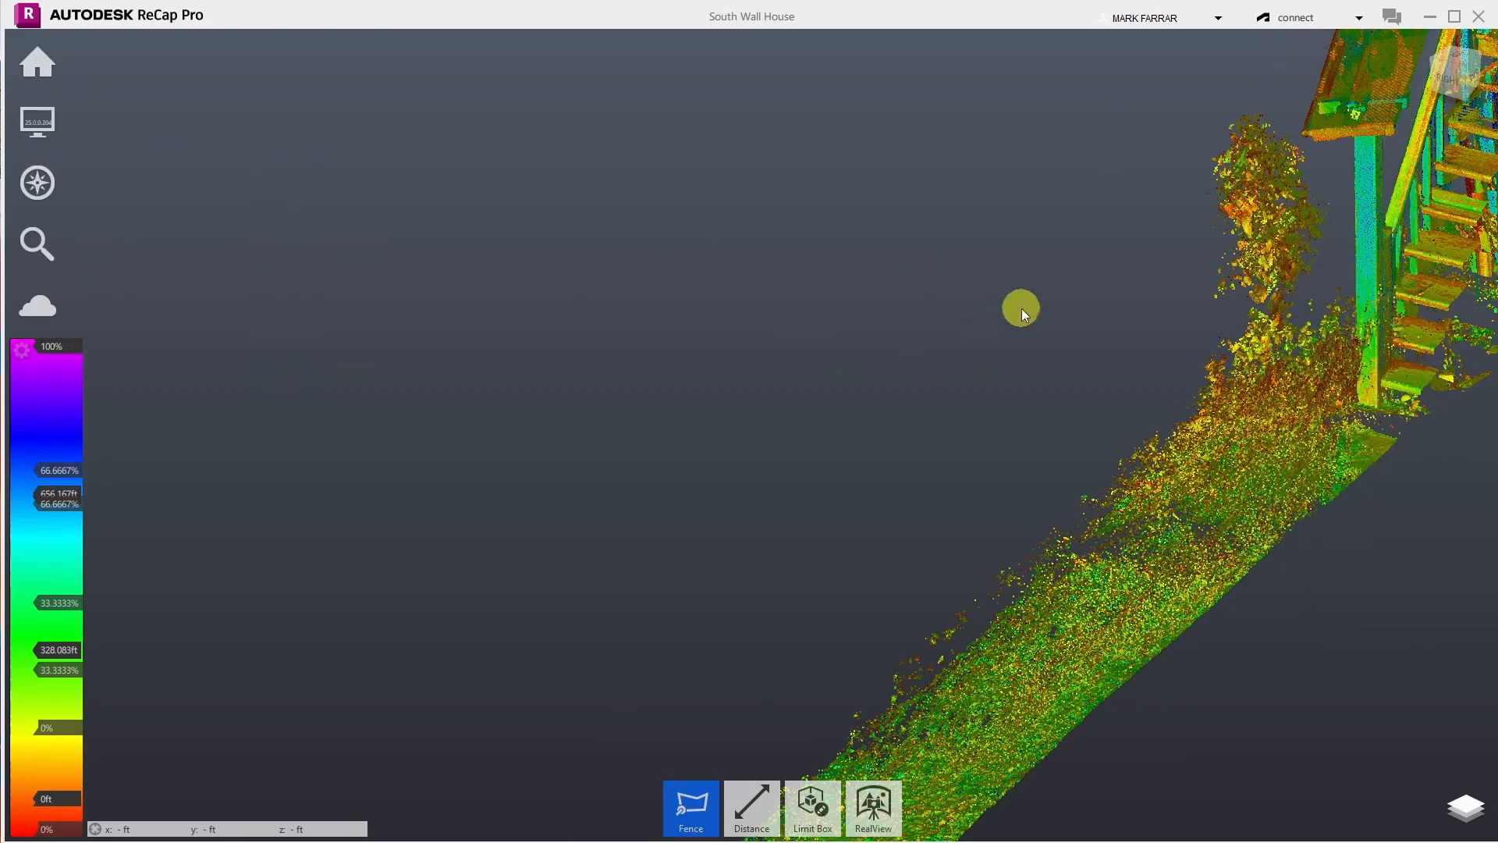
mouse_move(36, 124)
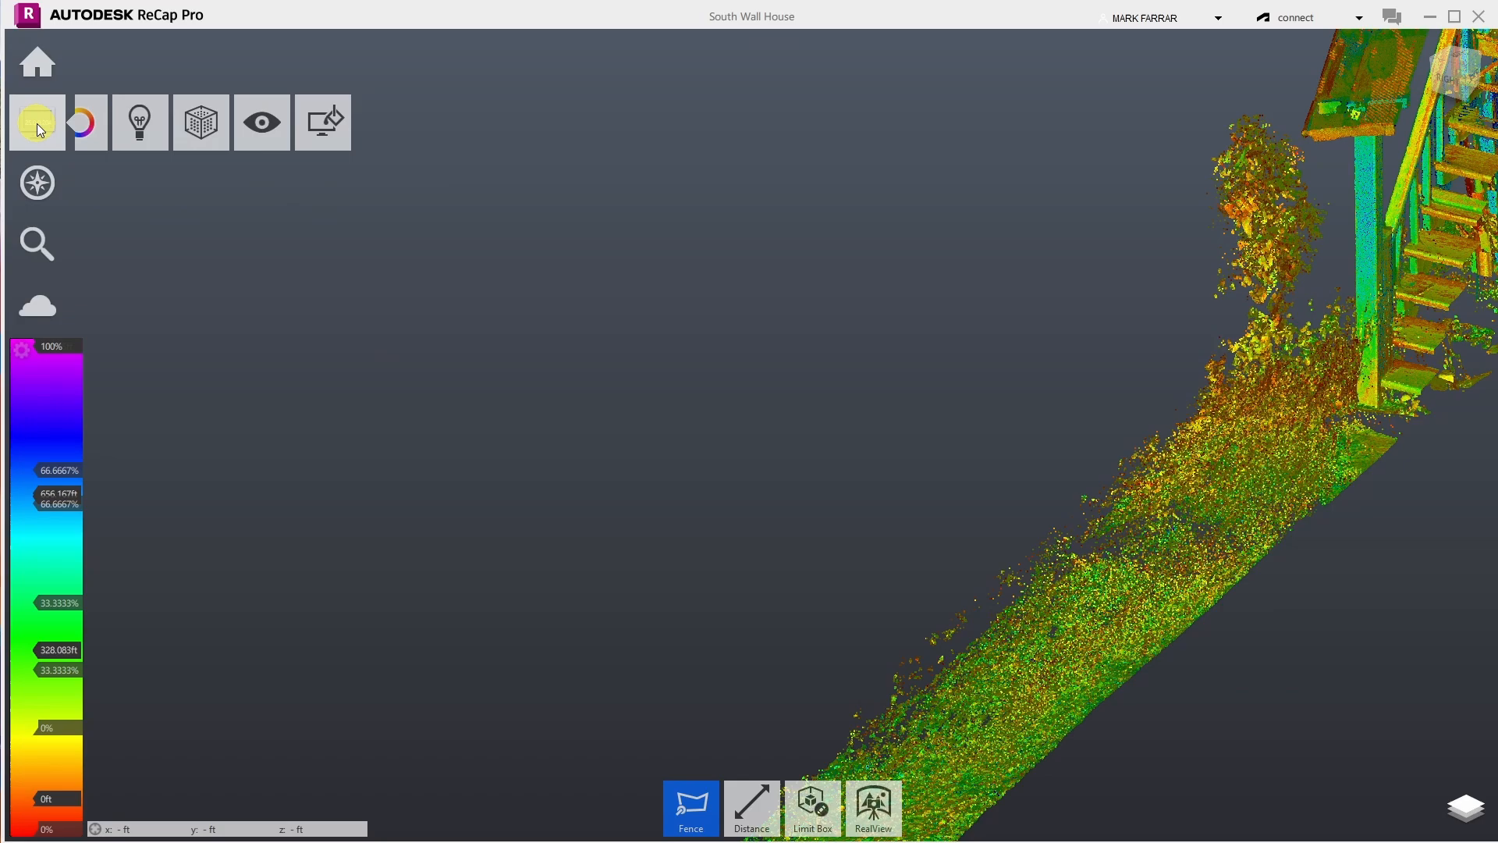
left_click(279, 125)
left_click(270, 193)
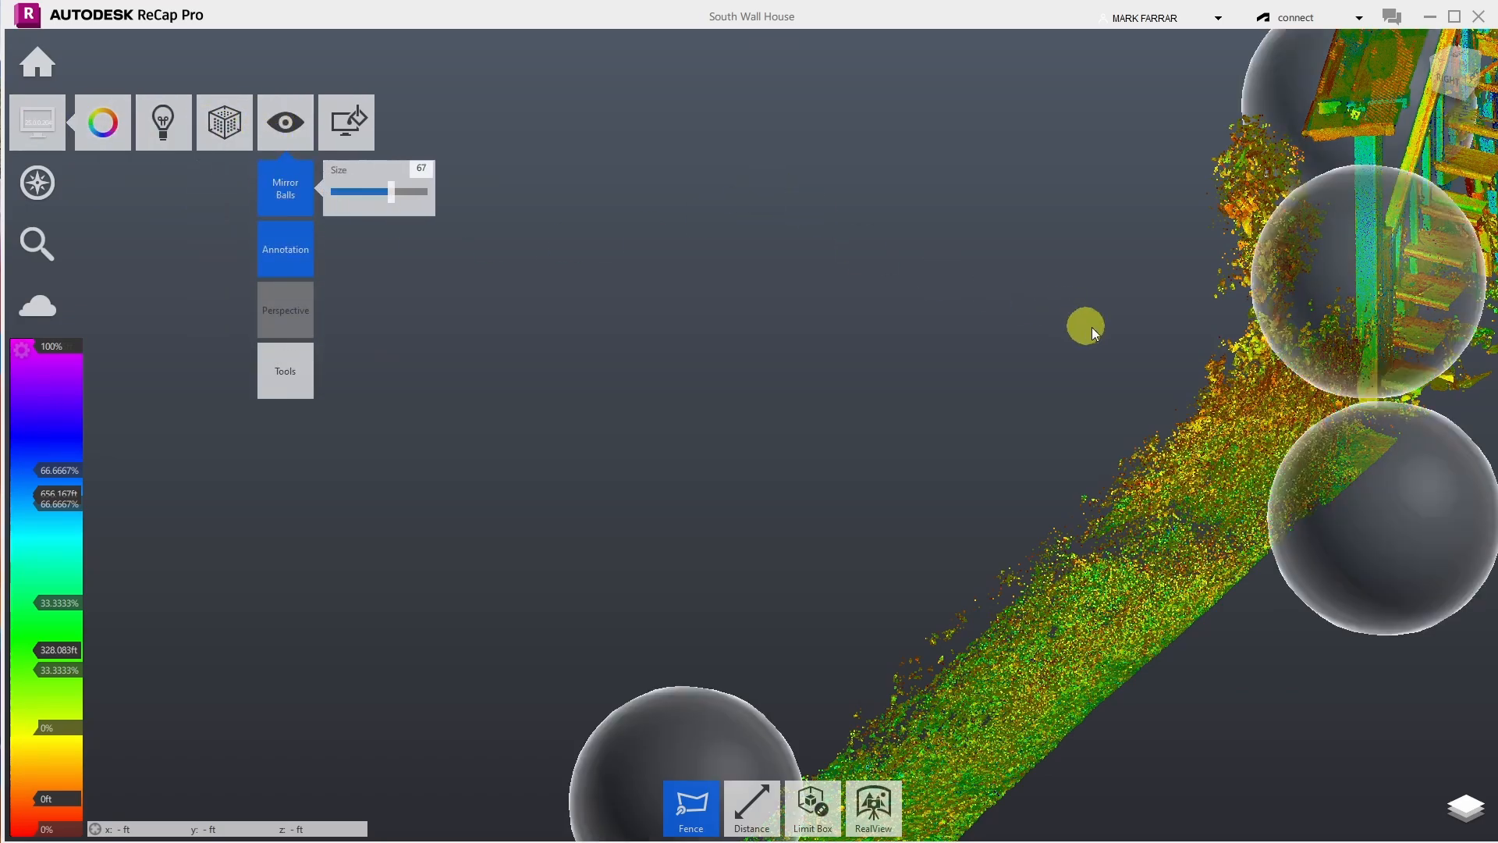
mouse_move(1275, 301)
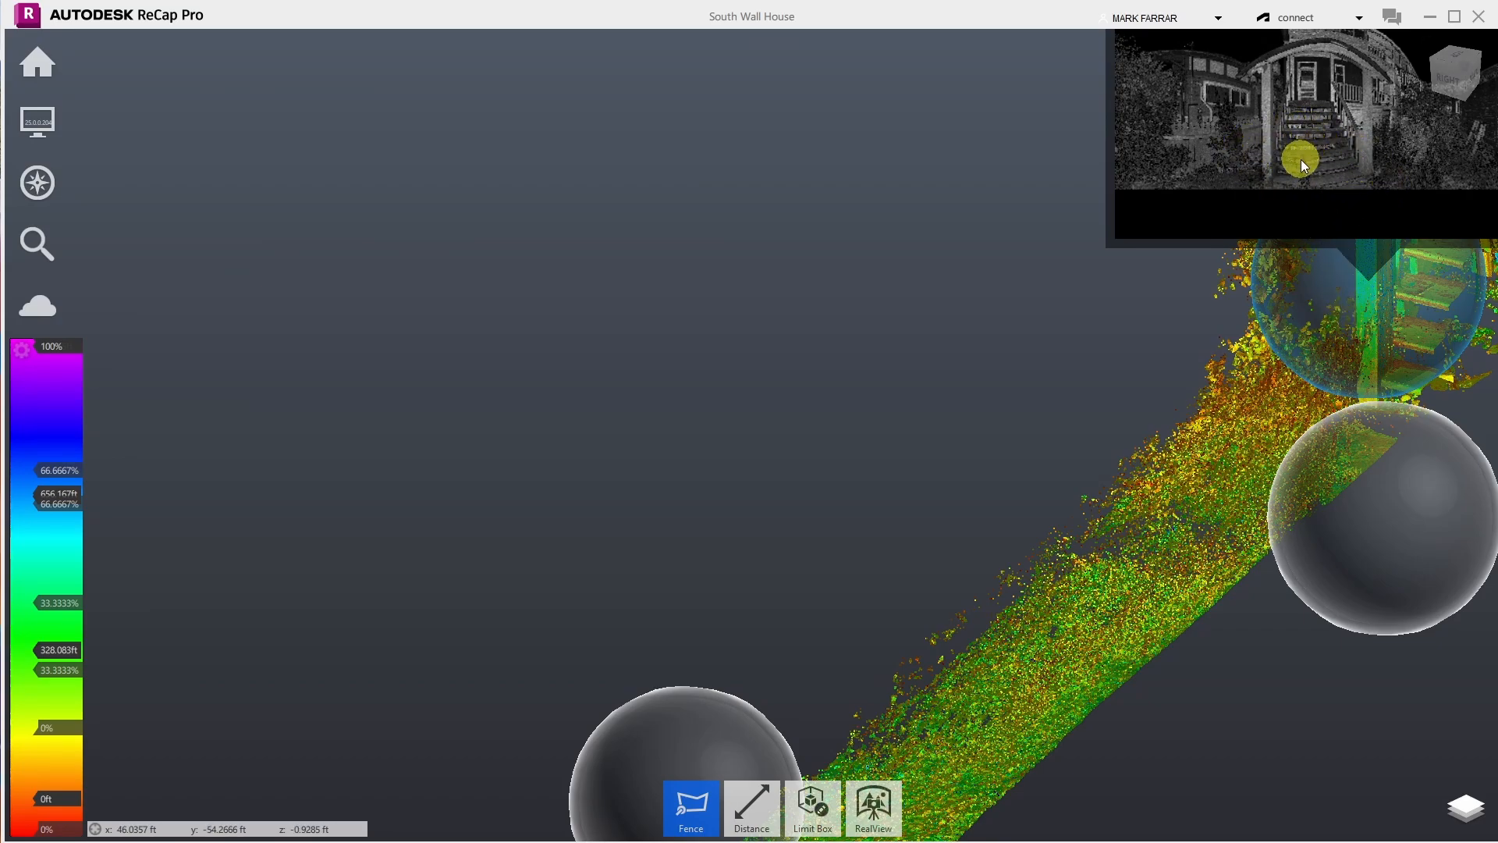
mouse_move(47, 109)
mouse_move(278, 126)
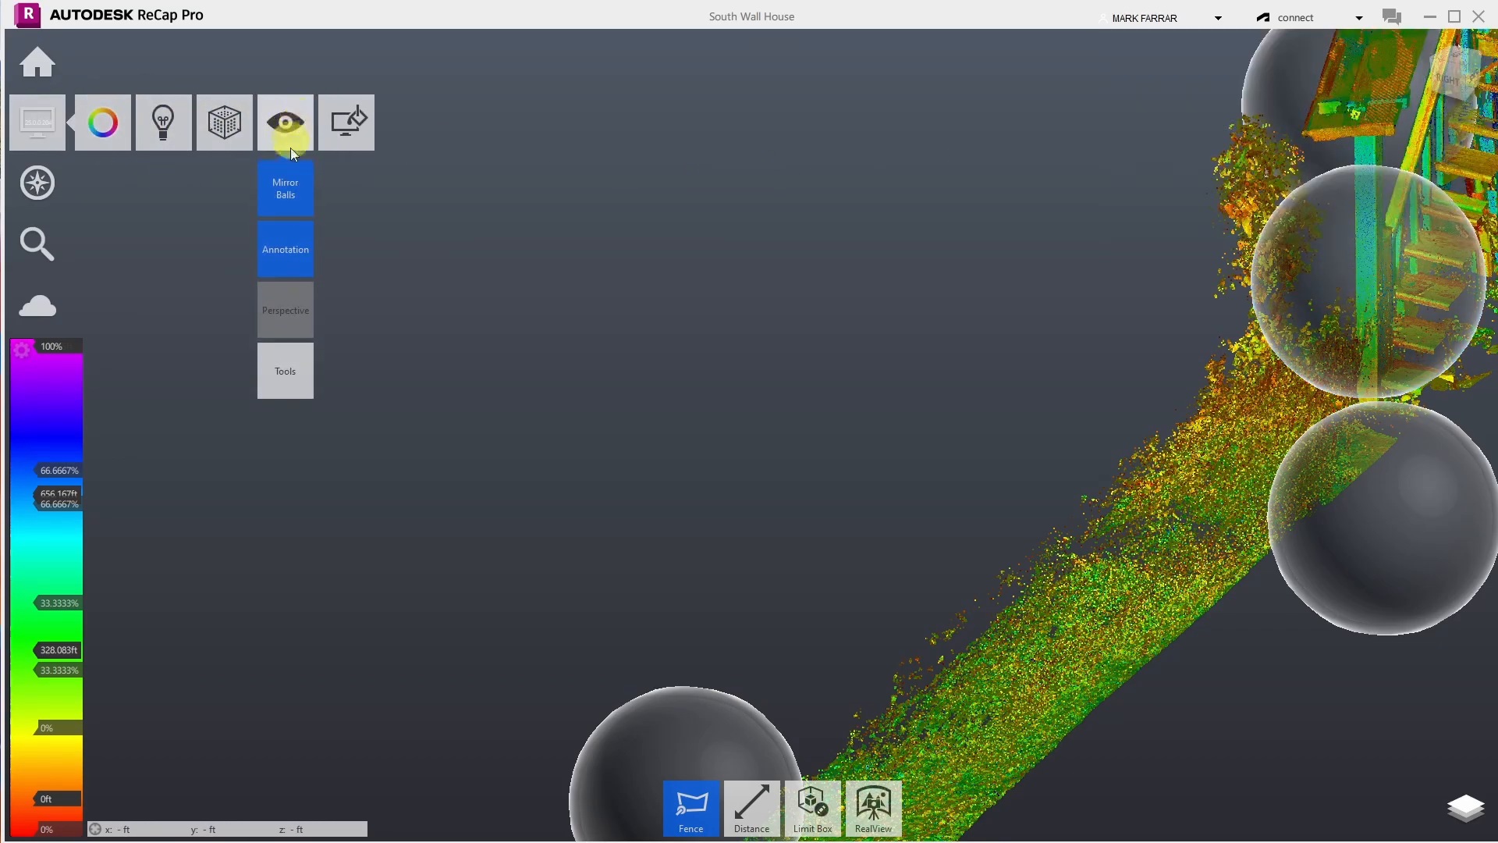
left_click(285, 199)
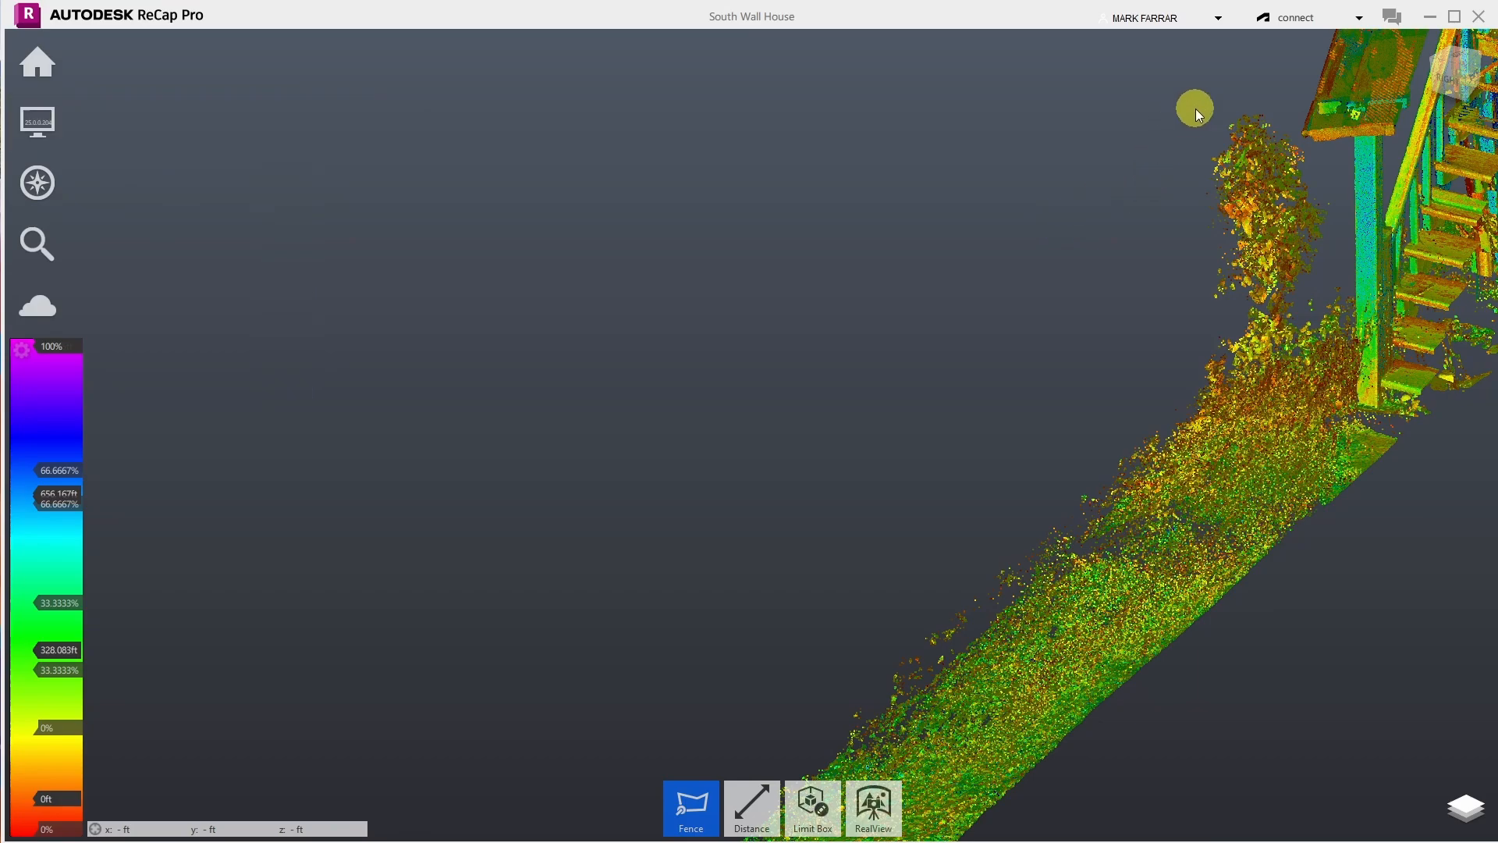
- Fence the bush beside the stair post and delete its points
left_click(1281, 95)
left_click(1303, 139)
left_click(1330, 156)
left_click(1353, 301)
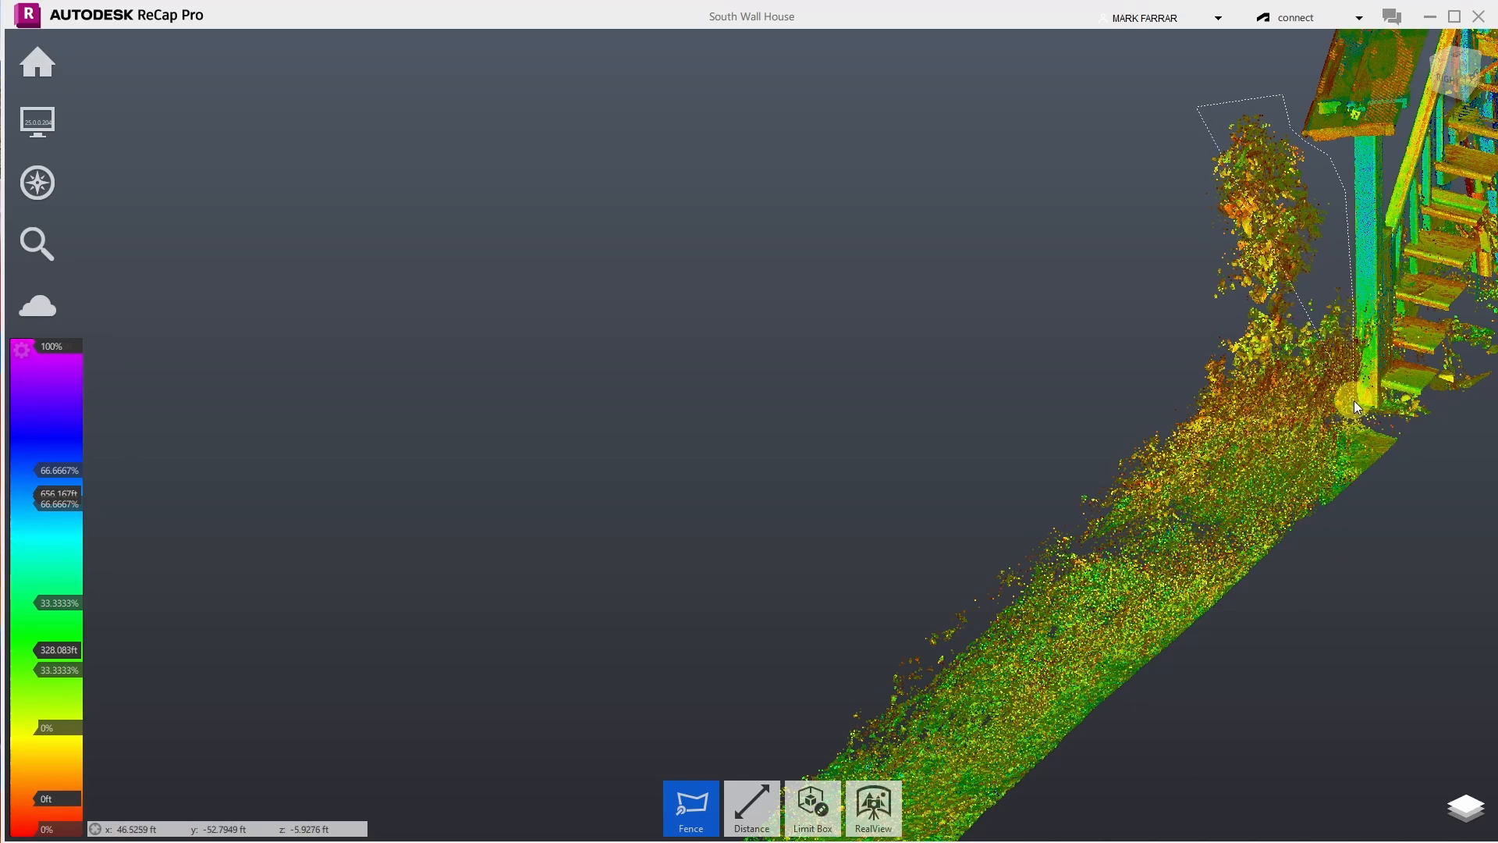
left_click(1354, 401)
double_click(1177, 380)
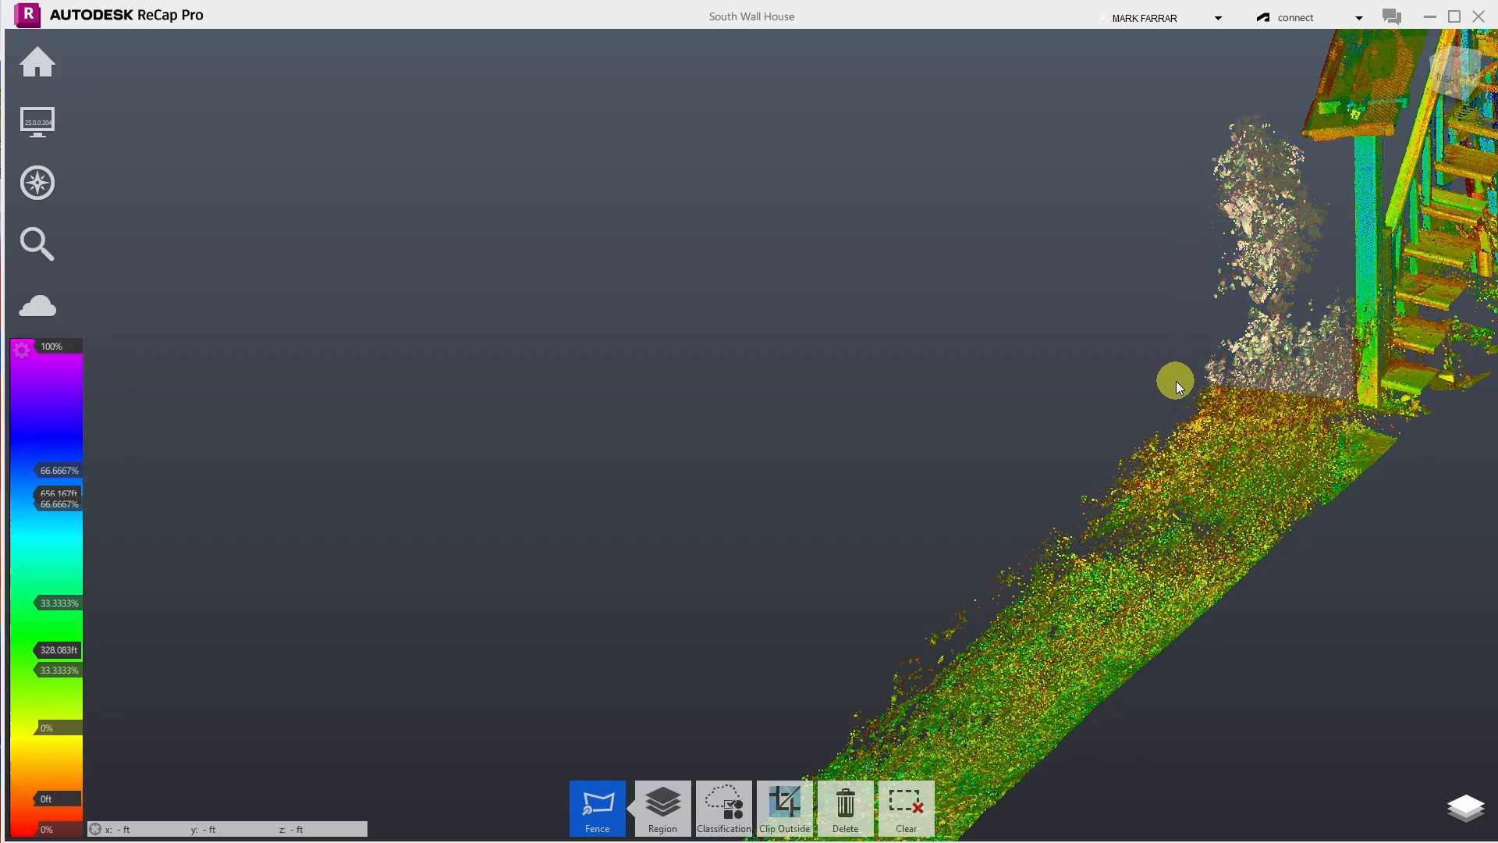
key("Delete")
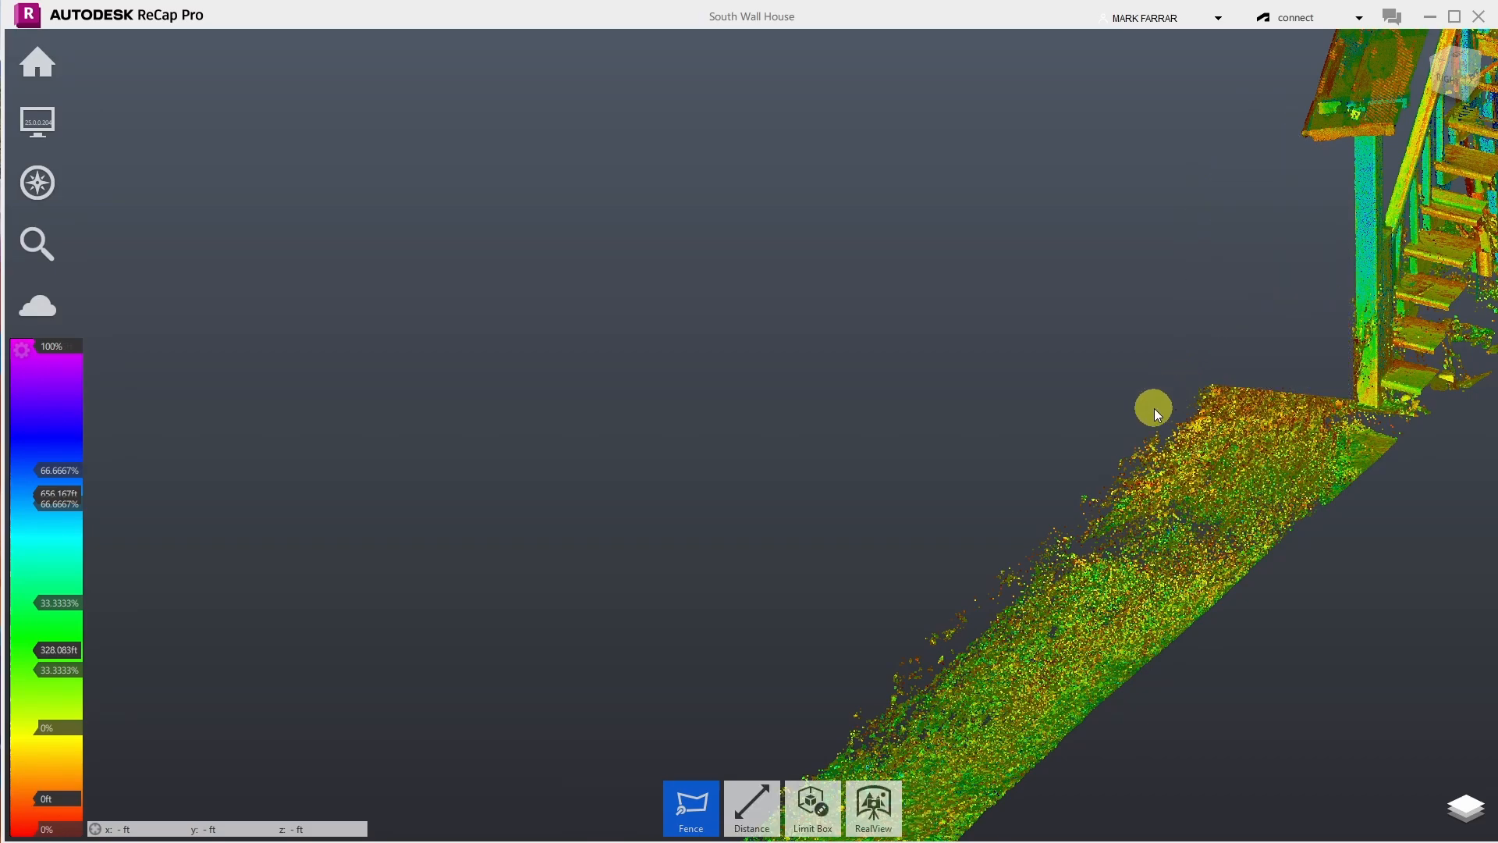
- Fence the stray points along the ground strip's left edge
left_click(825, 763)
left_click(967, 649)
left_click(1220, 366)
left_click(1033, 340)
double_click(754, 644)
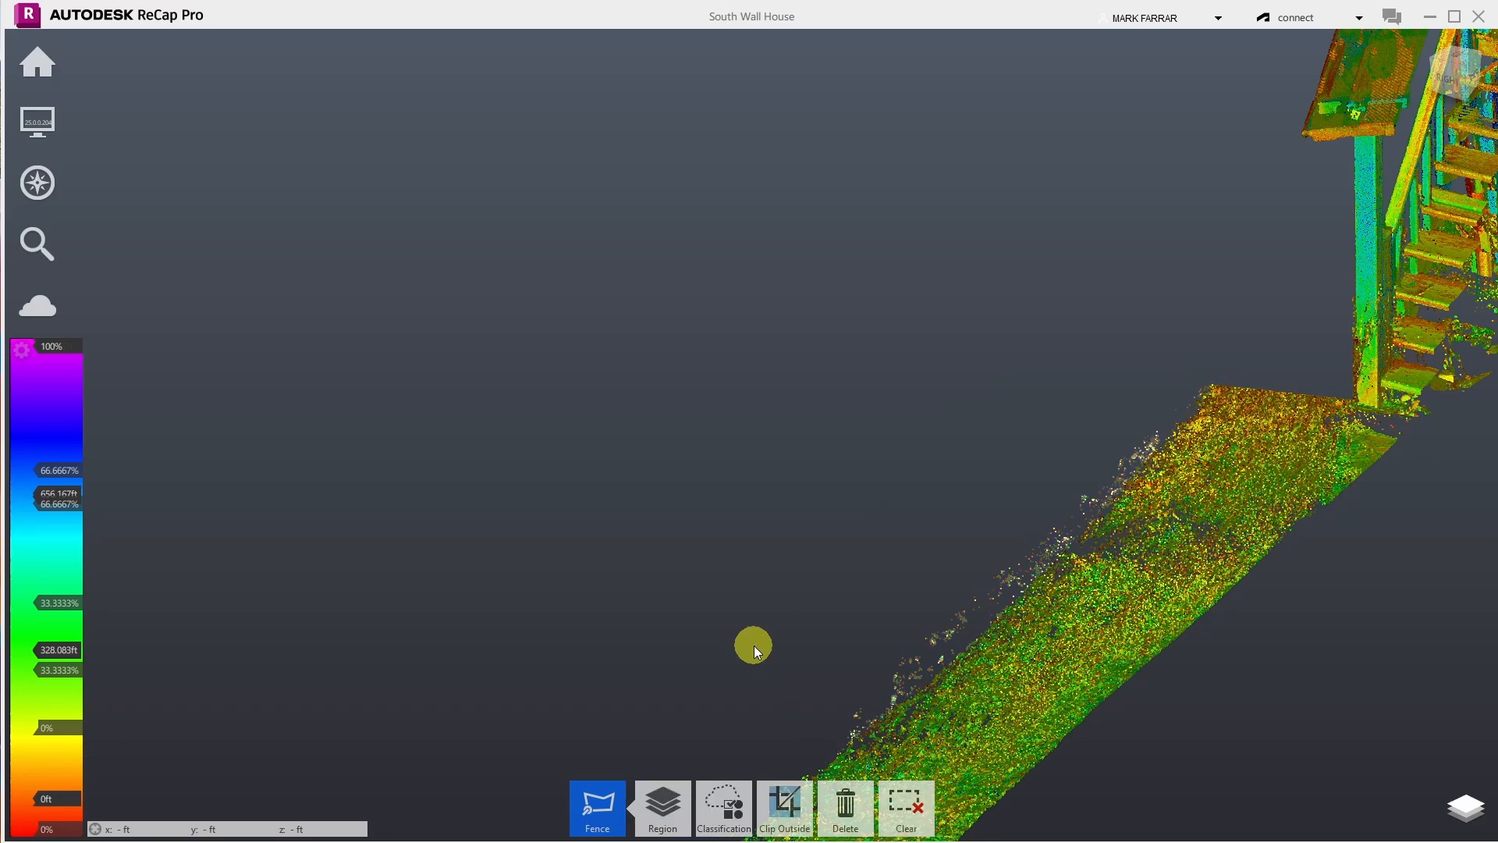
- Delete the fenced stray edge points and zoom in on the house facade
key("Delete")
scroll(830, 624, "down", 3)
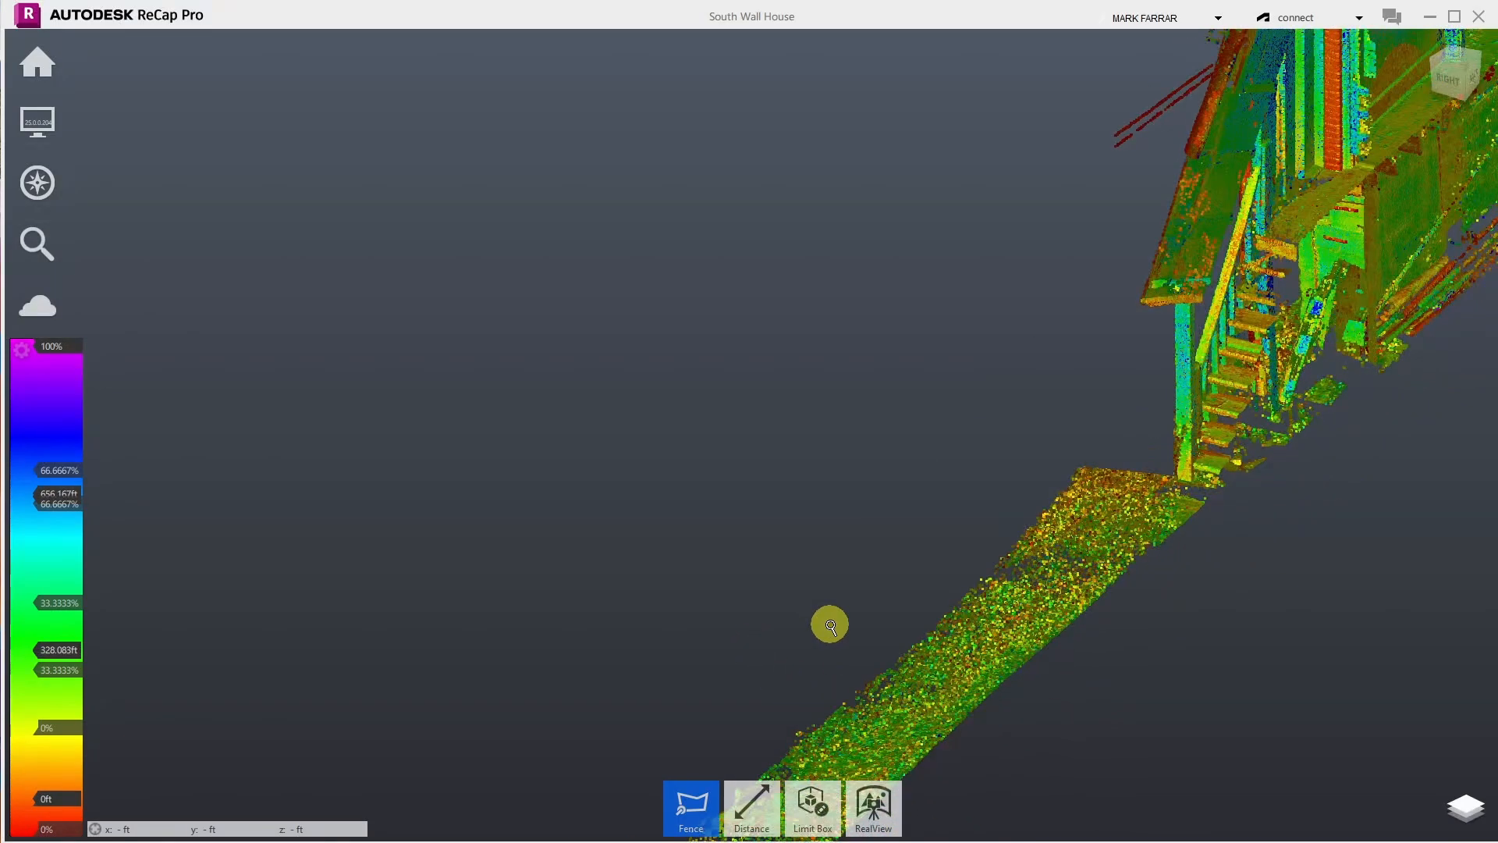
scroll(1038, 630, "down", 2)
scroll(1154, 337, "down", 3)
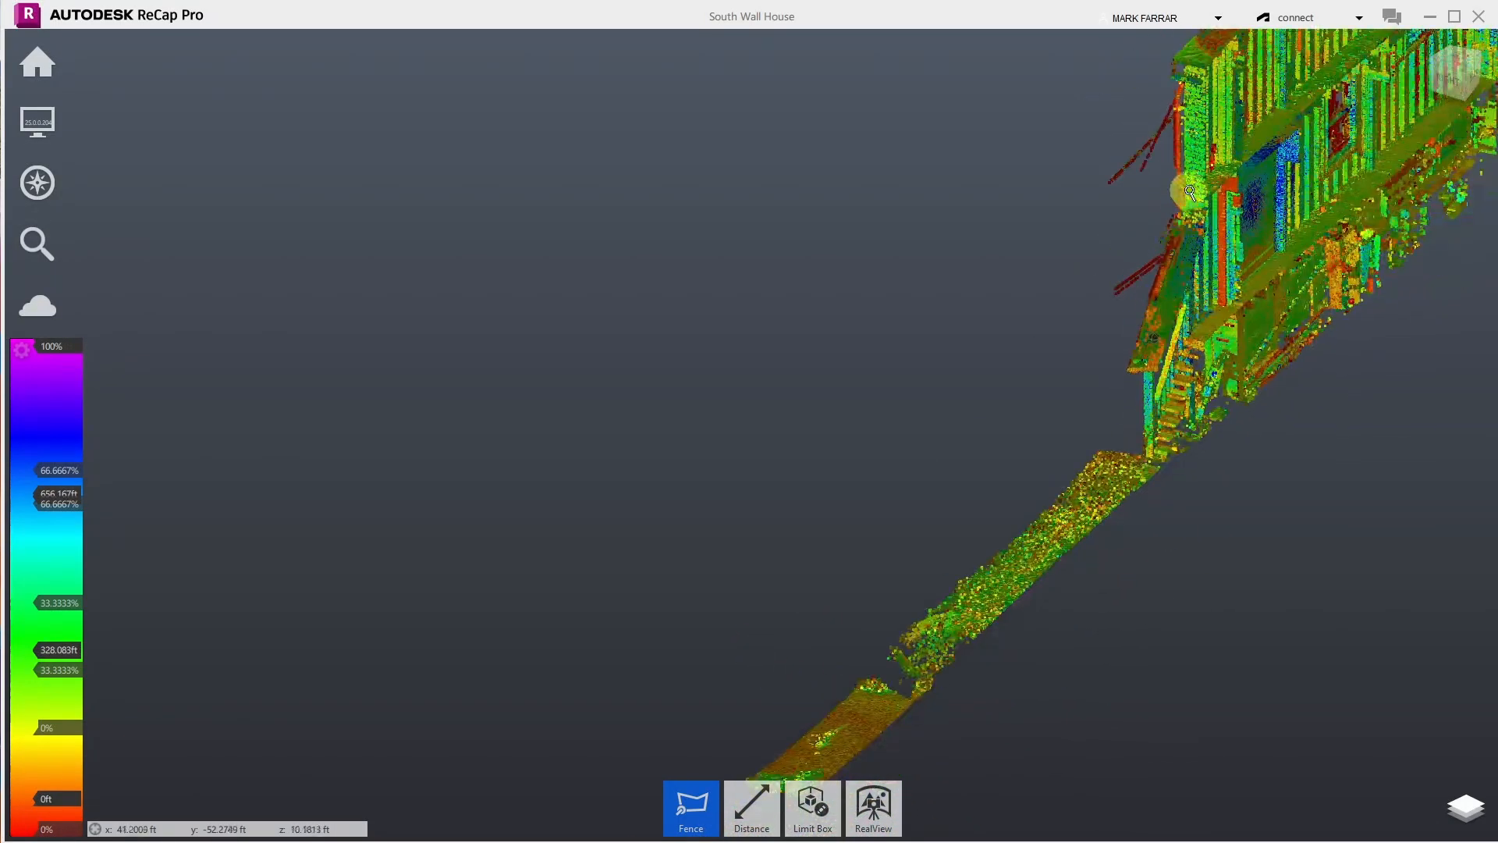
scroll(1190, 183, "up", 5)
scroll(1189, 205, "down", 2)
scroll(1188, 187, "up", 5)
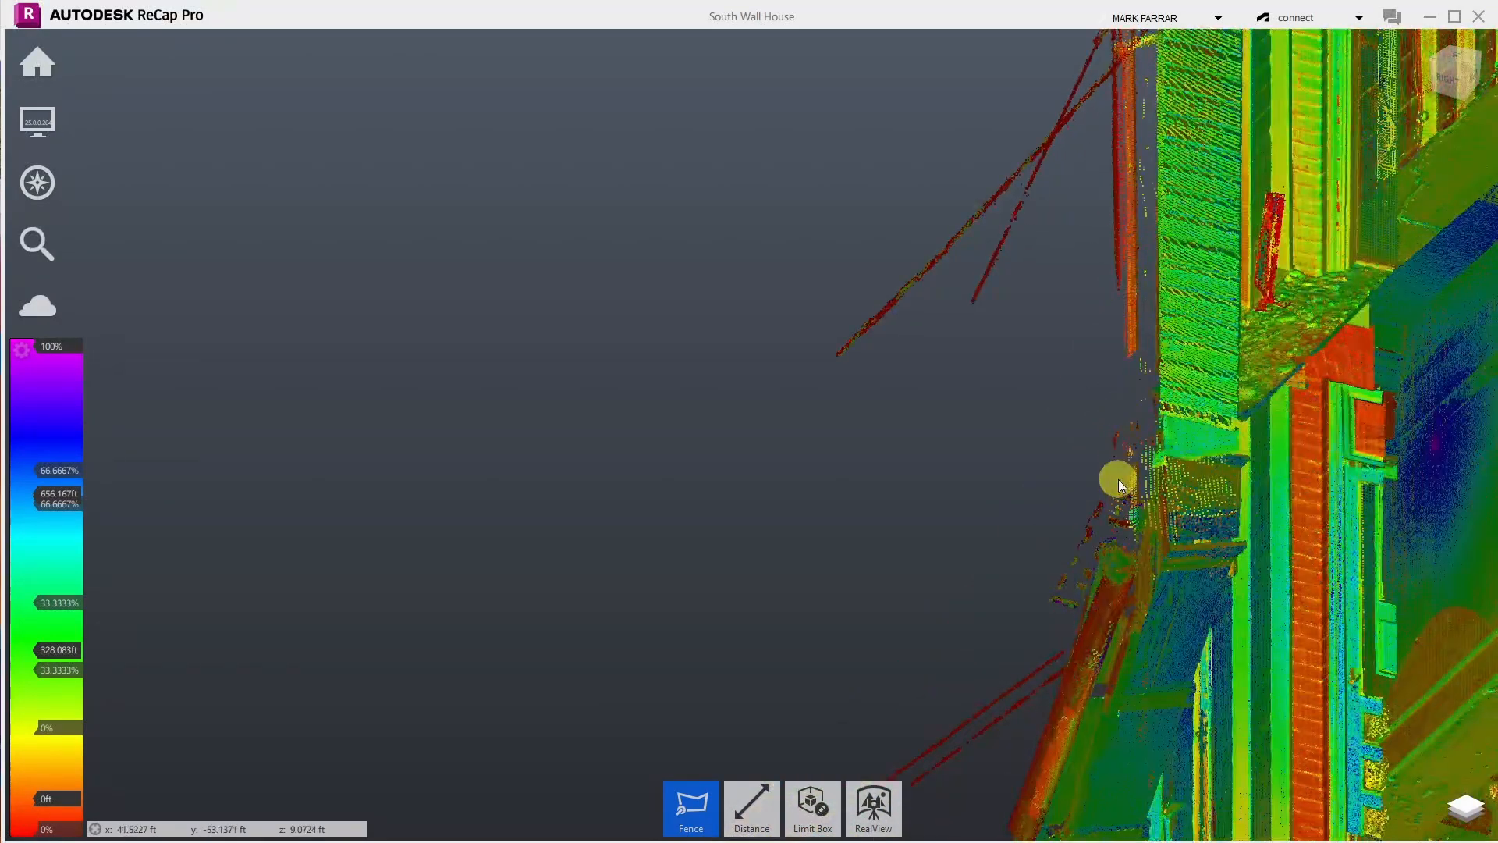
scroll(1149, 338, "down", 3)
scroll(1089, 554, "up", 2)
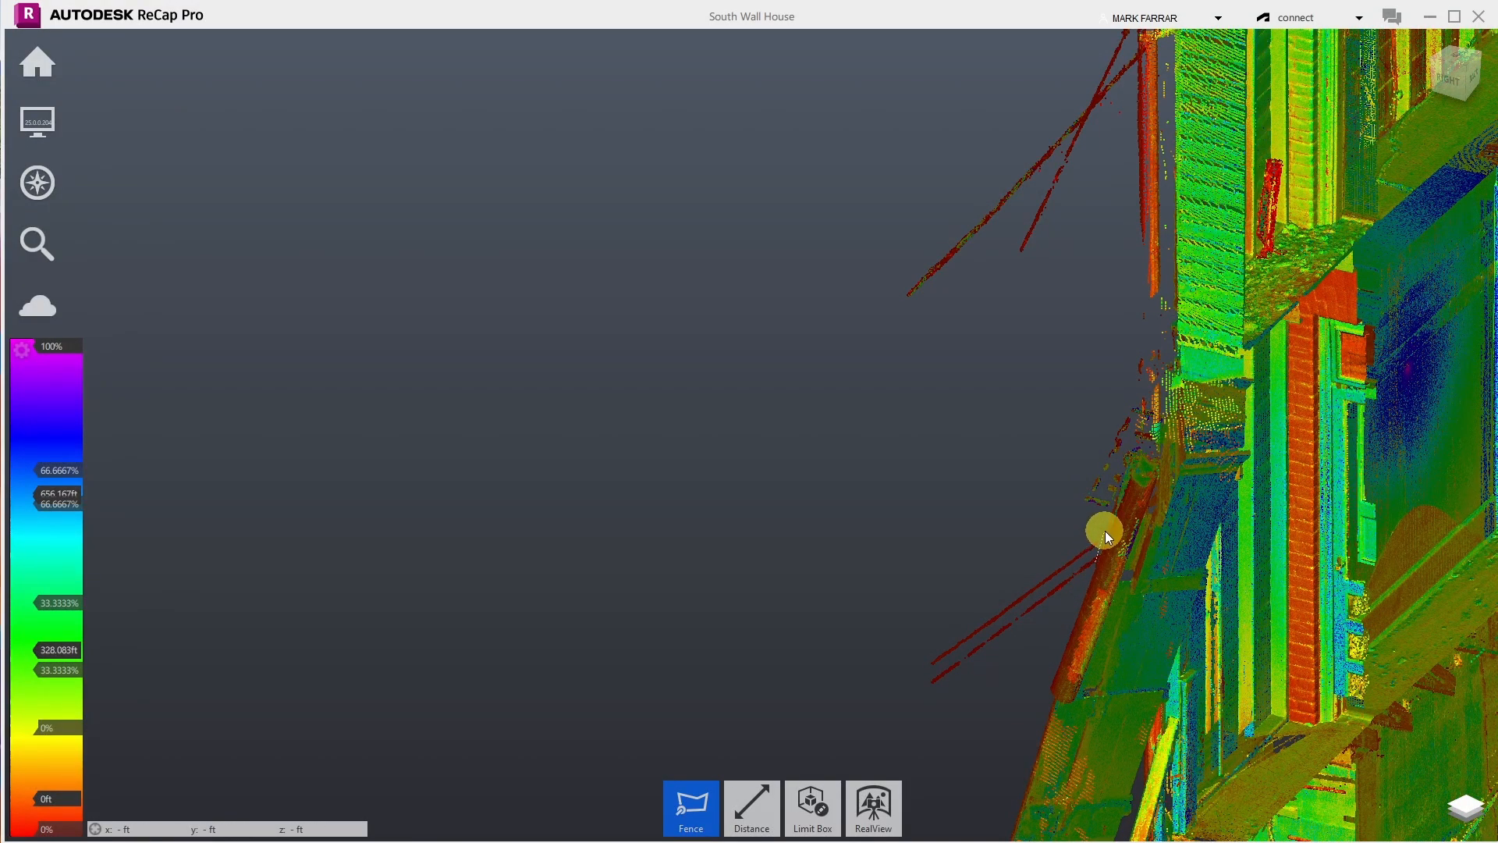
- Close a fence around the lower red wire points and delete them
double_click(867, 695)
key("Delete")
scroll(994, 518, "up", 2)
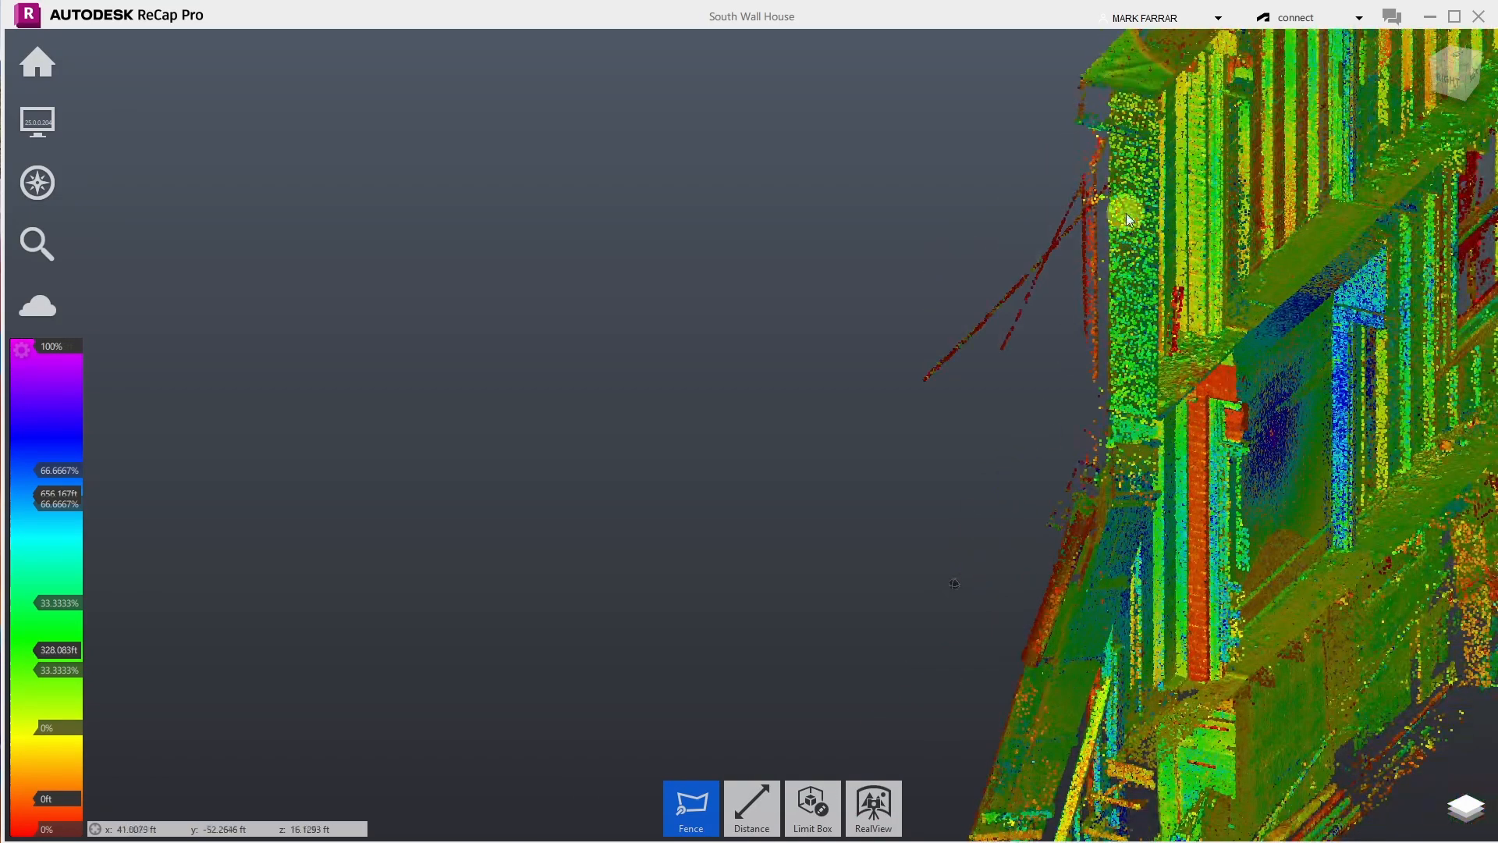
scroll(1127, 211, "up", 3)
scroll(1053, 138, "up", 1)
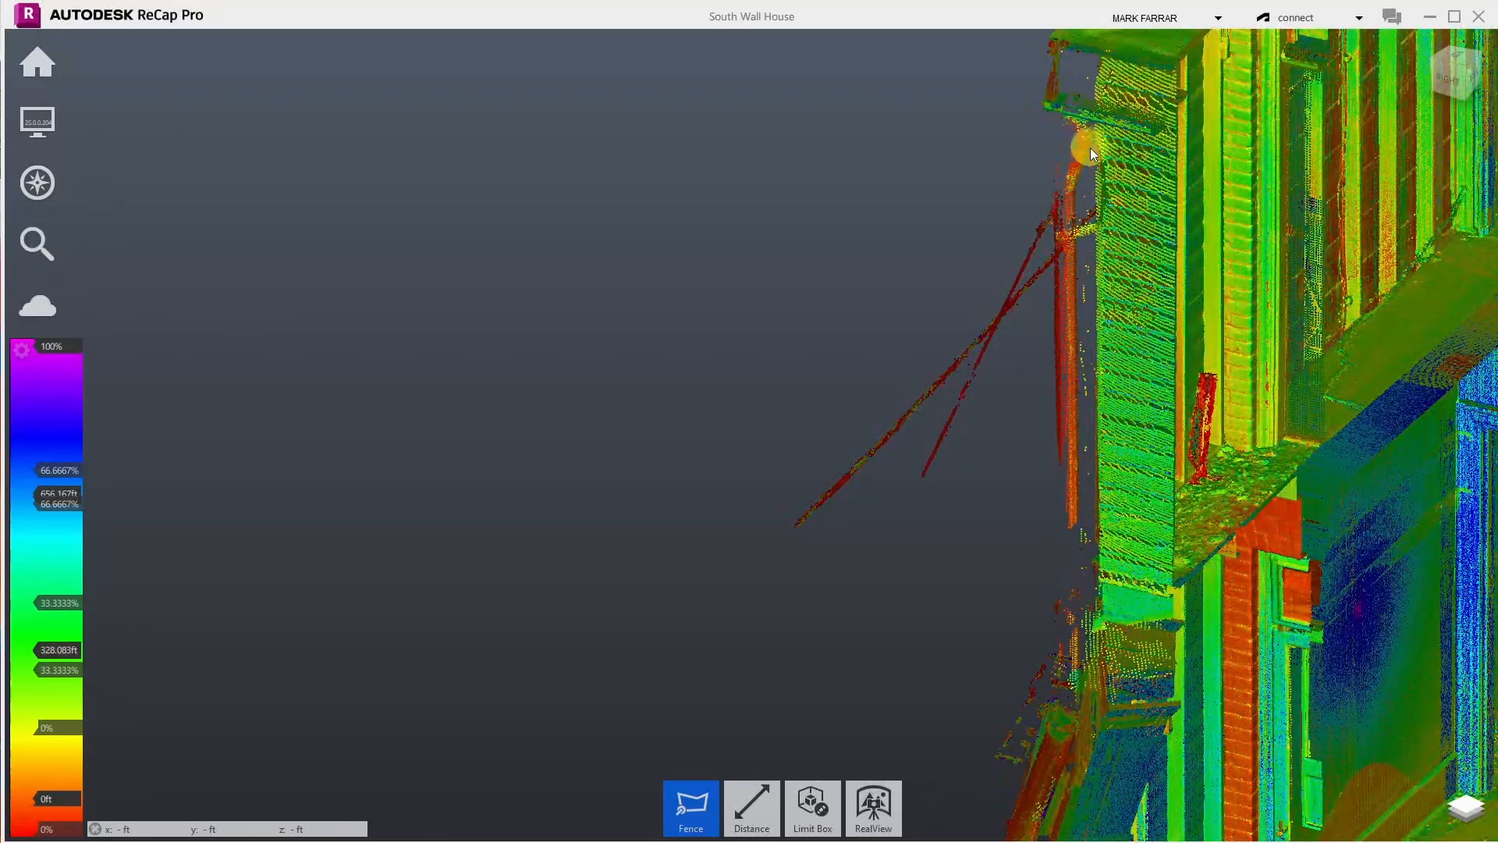
scroll(1089, 148, "up", 3)
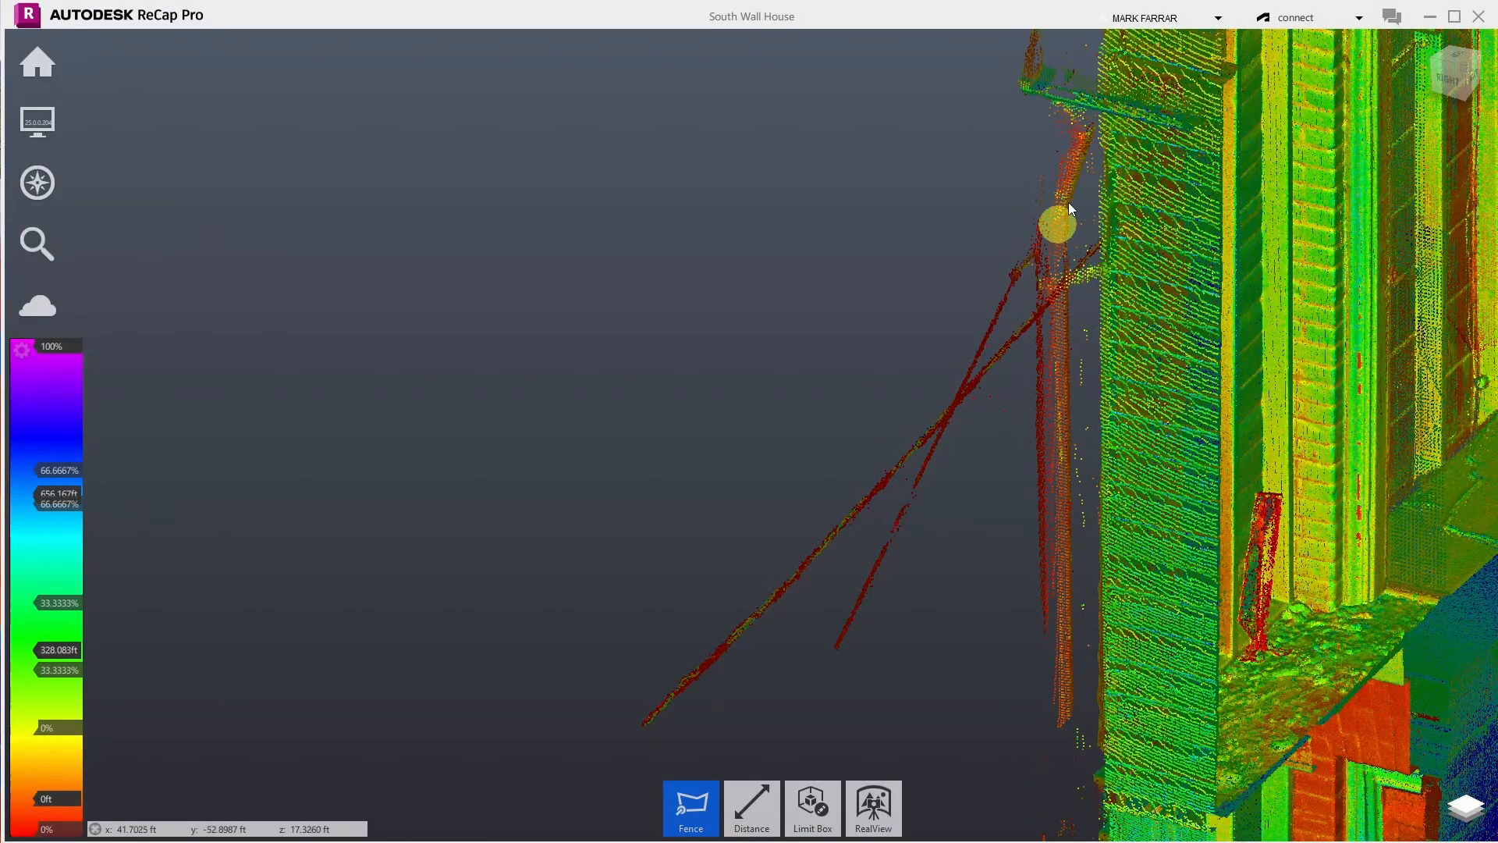
- Fence the two long diagonal wire strands off the building's left side and delete them
left_click(1031, 234)
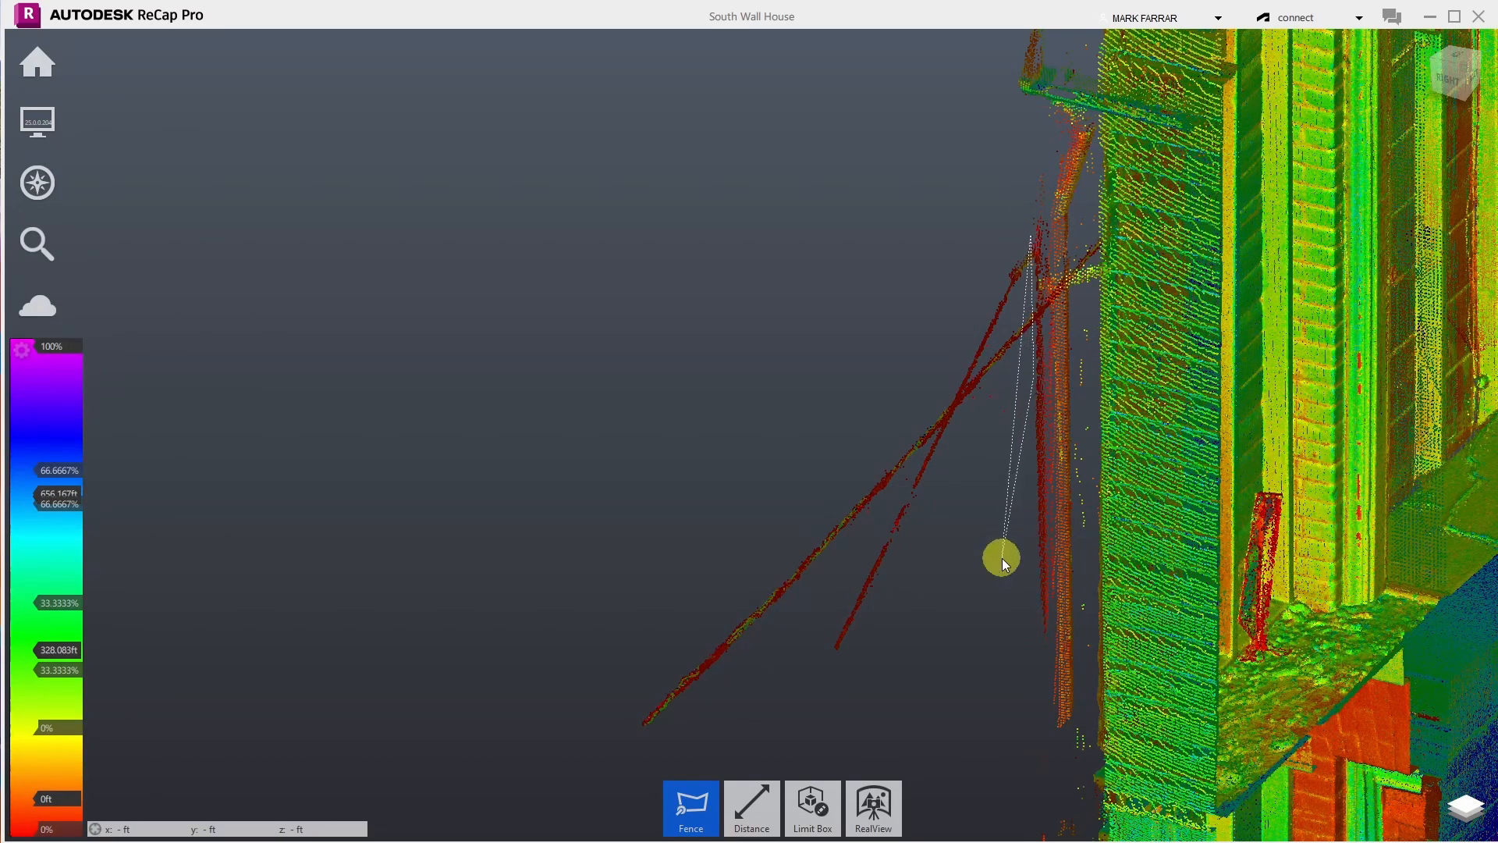
left_click(983, 592)
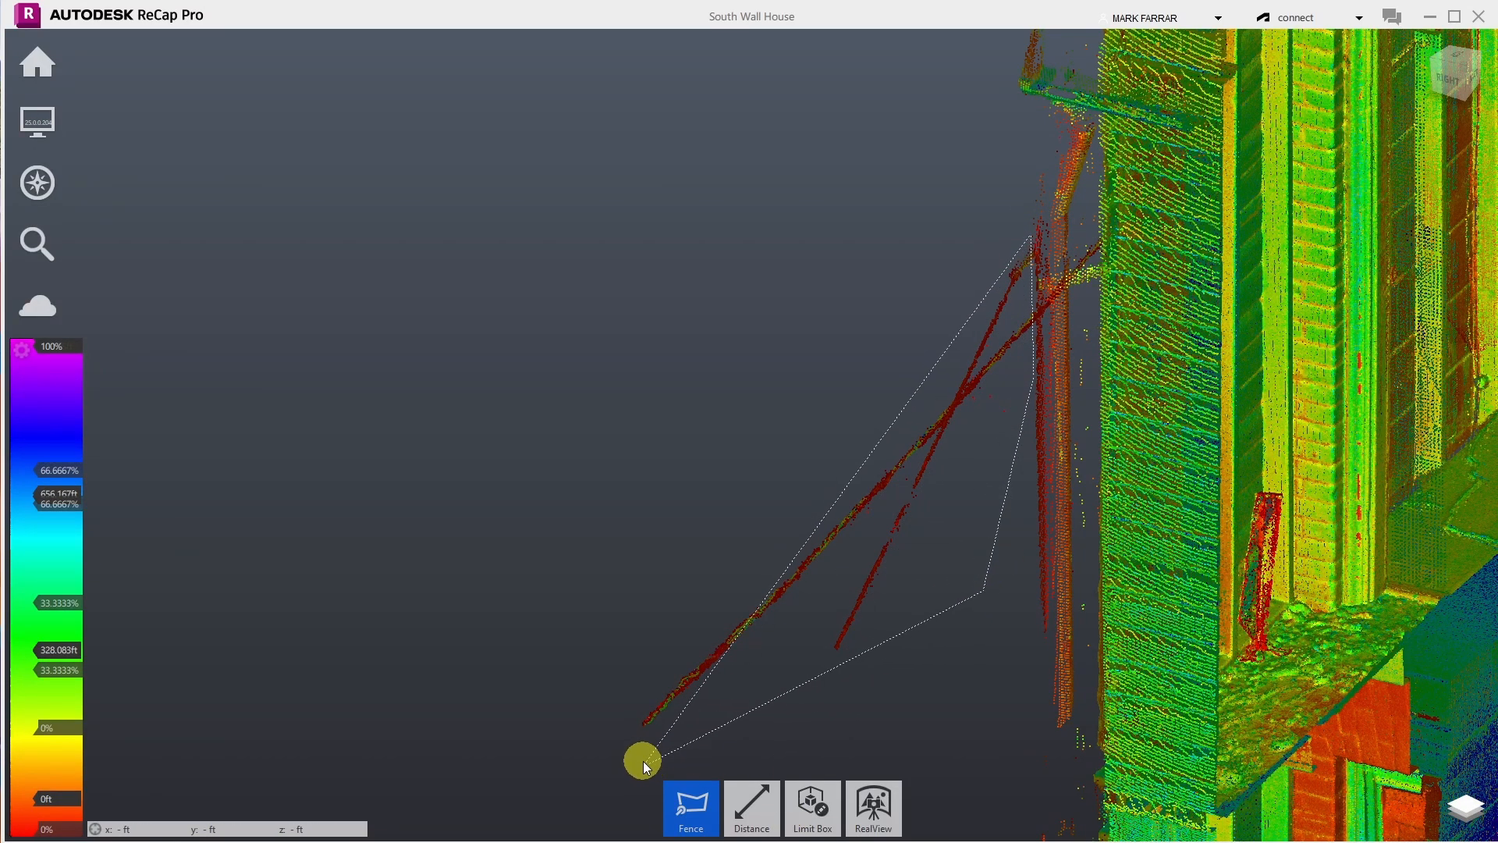
double_click(573, 754)
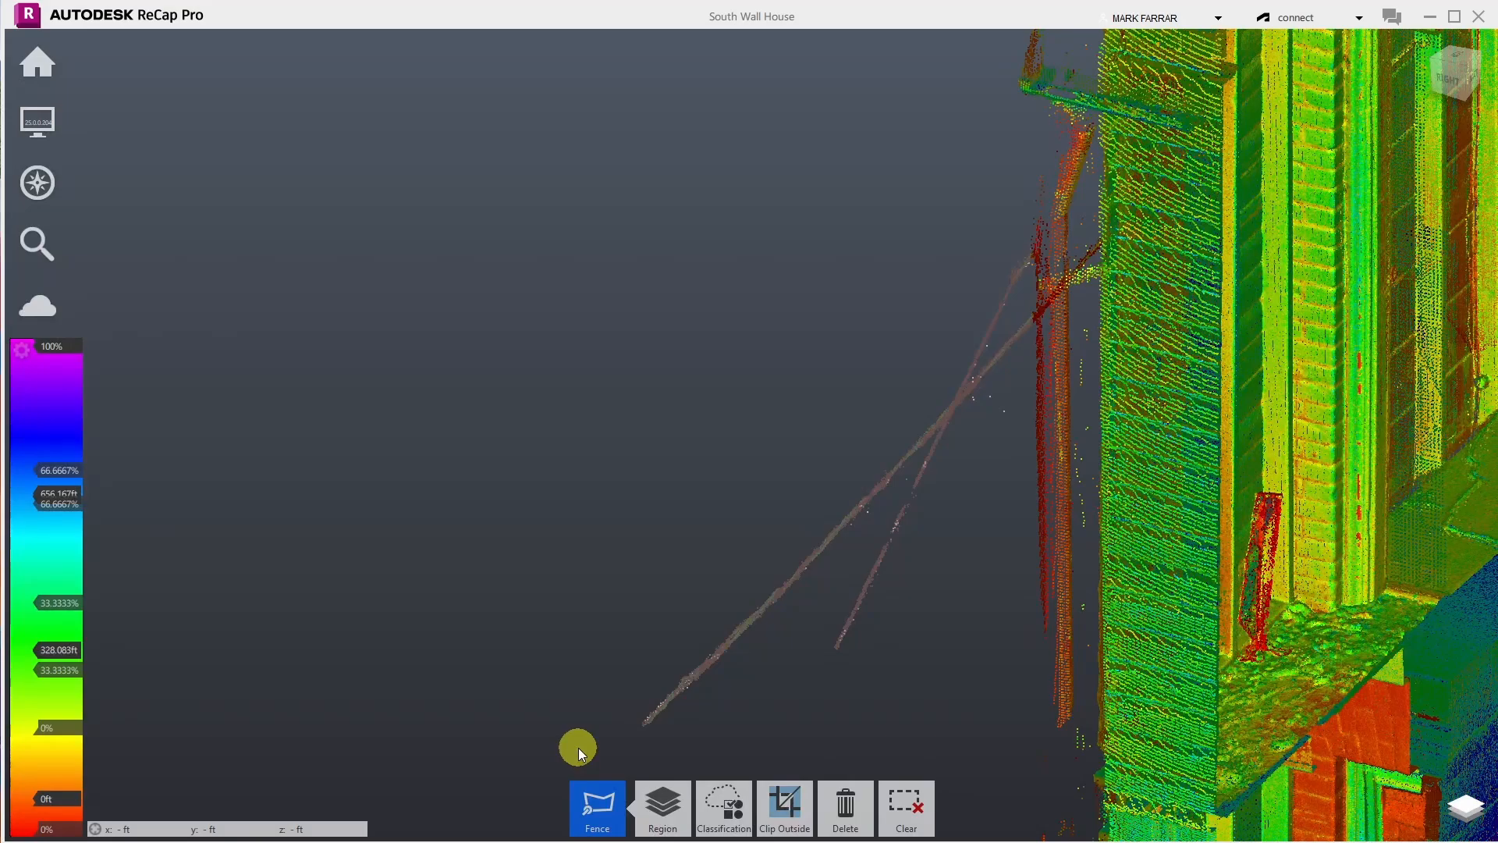
key("Delete")
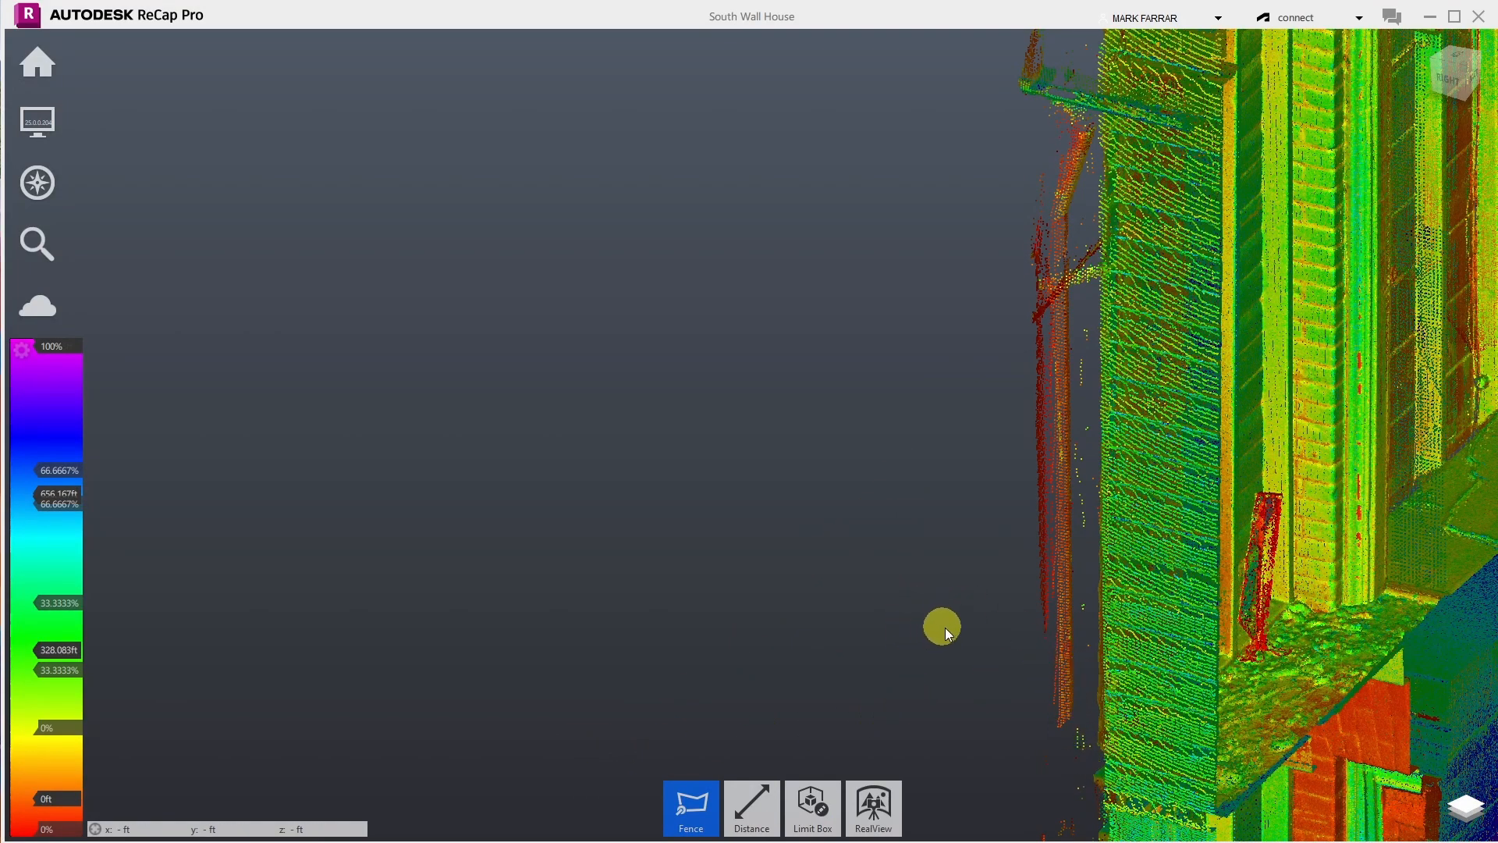
left_click_drag(980, 644, 1043, 291)
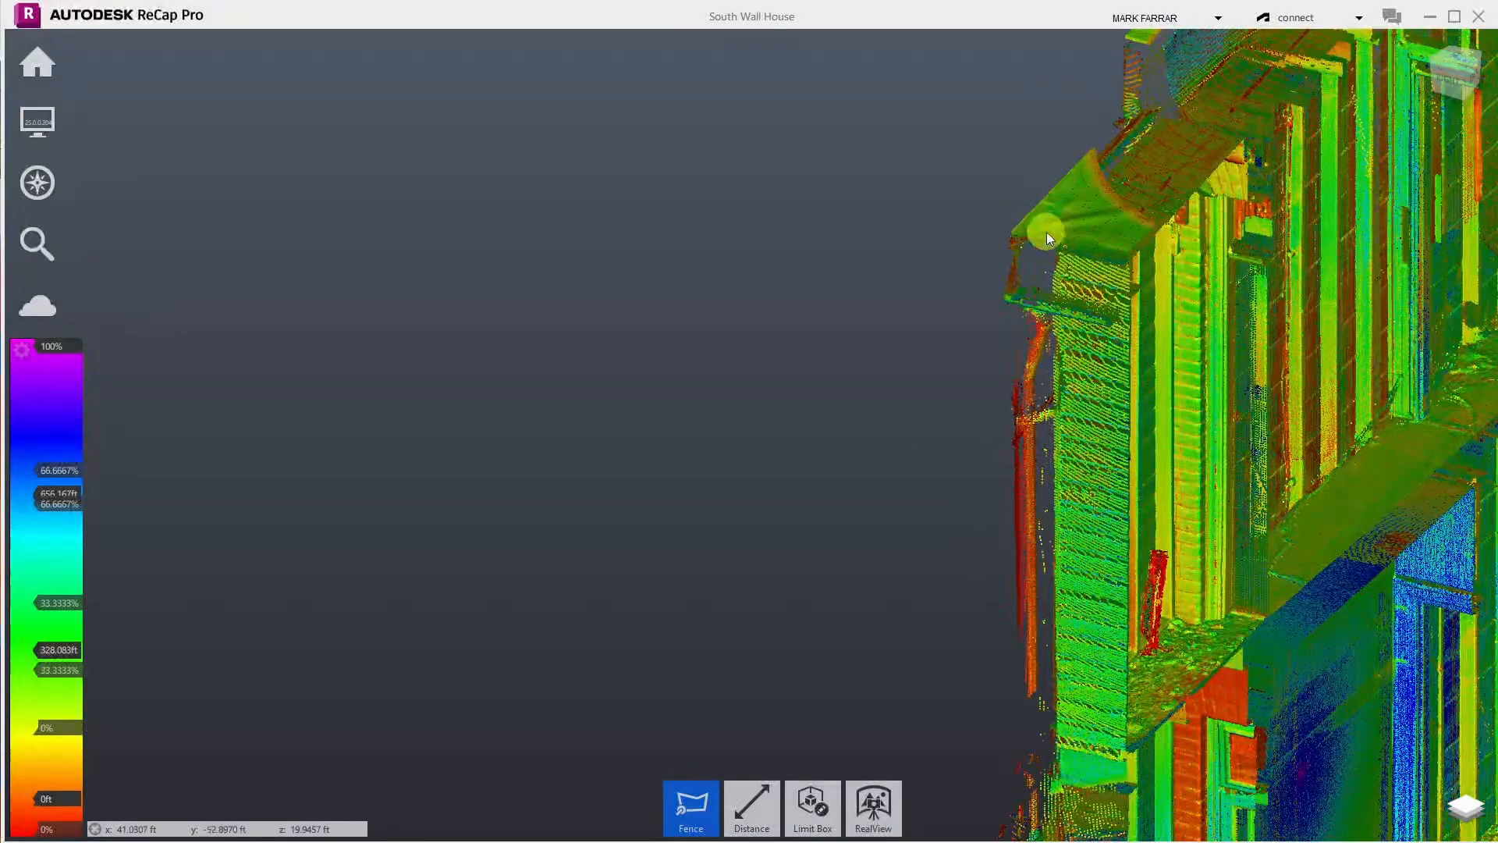
- Zoom around the building until the roof cornice and the overhanging tree canopy fill the view
scroll(1045, 234, "up", 3)
scroll(1045, 234, "up", 1)
scroll(1043, 500, "down", 3)
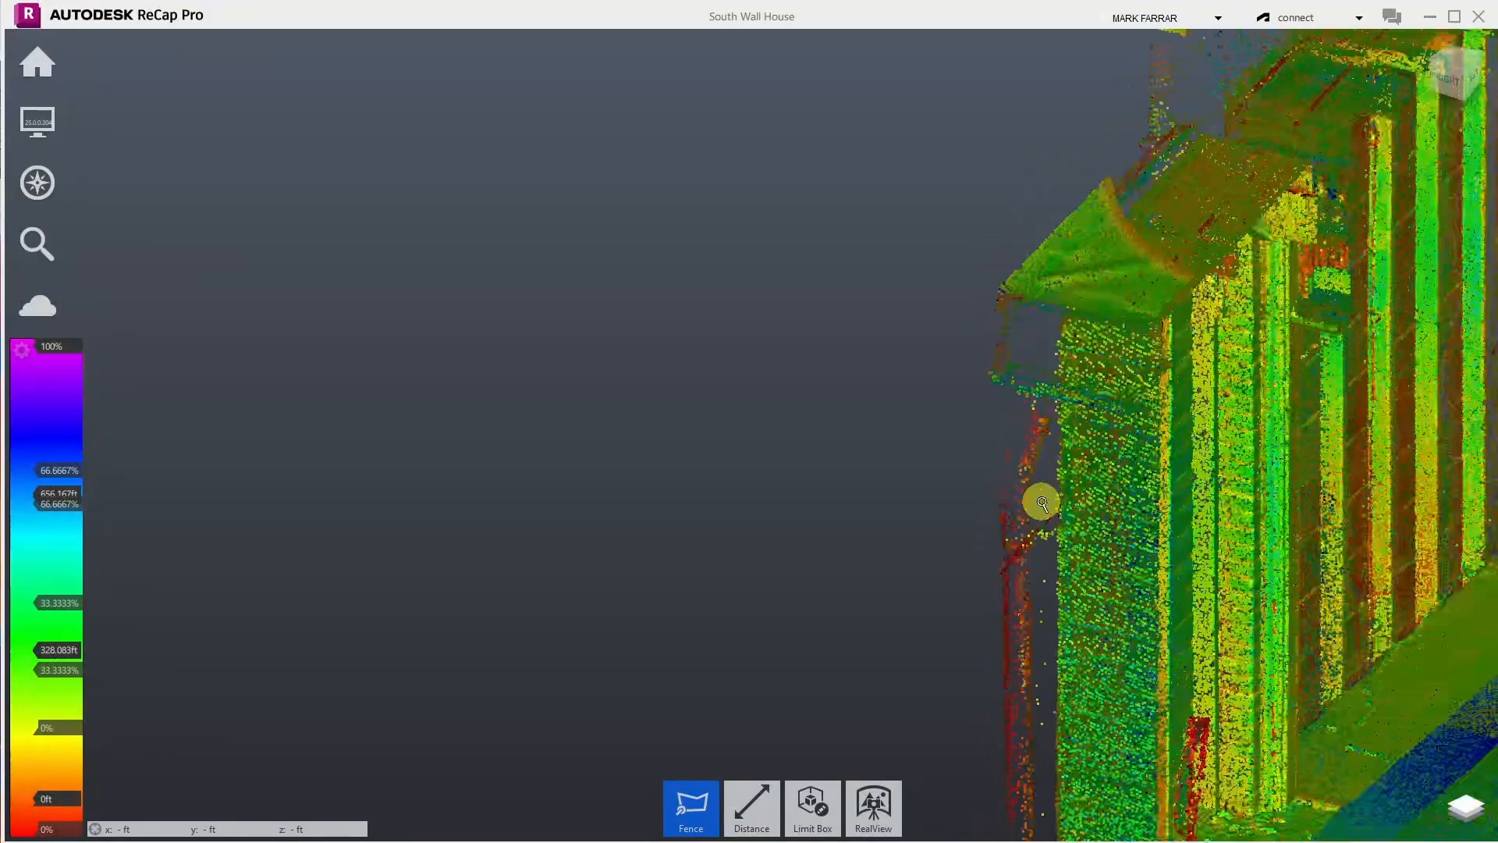
scroll(1037, 193, "down", 5)
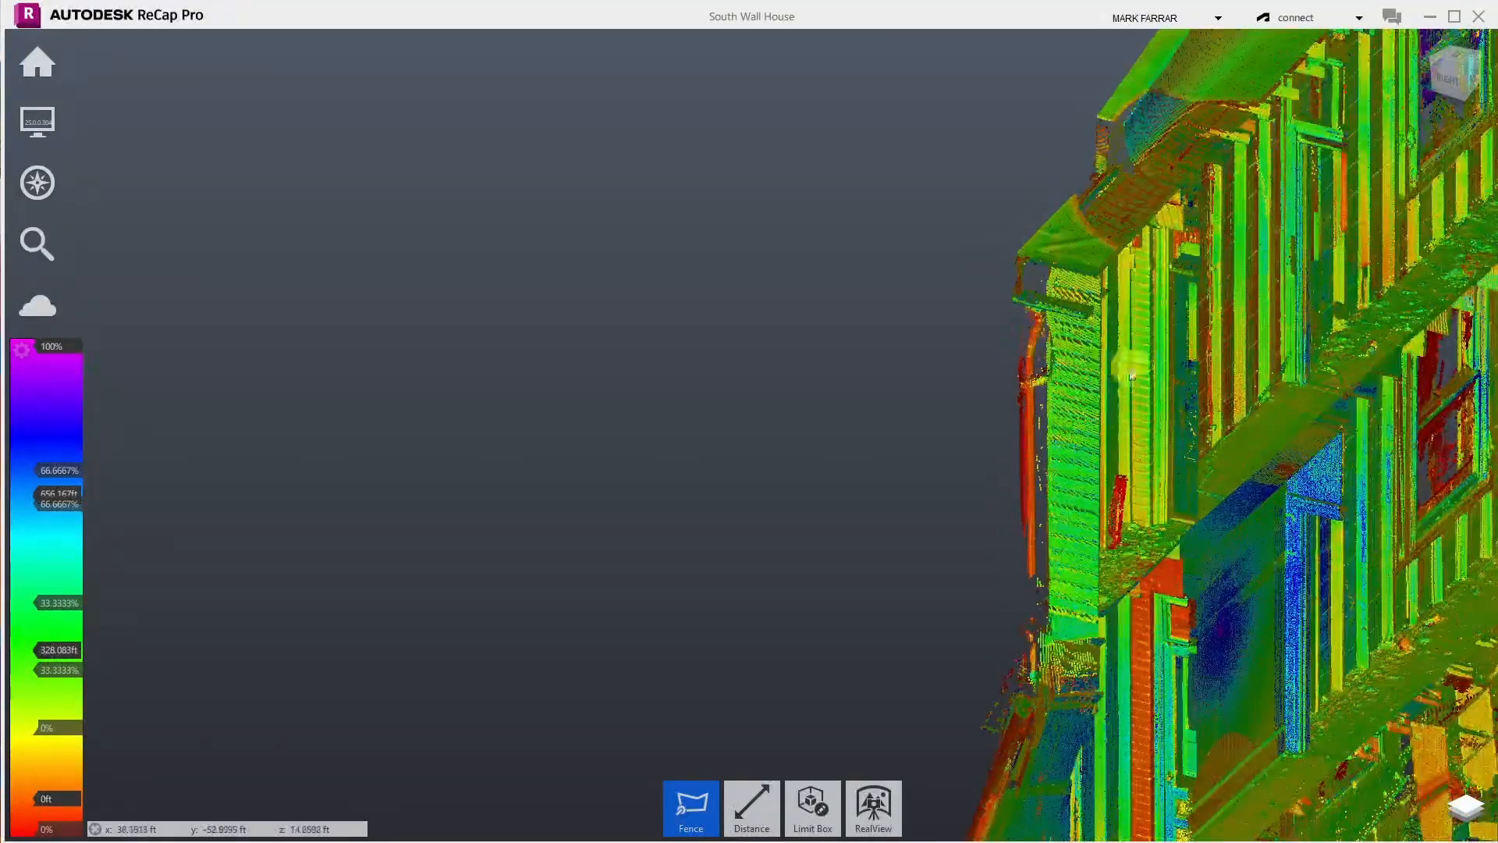
scroll(971, 470, "down", 3)
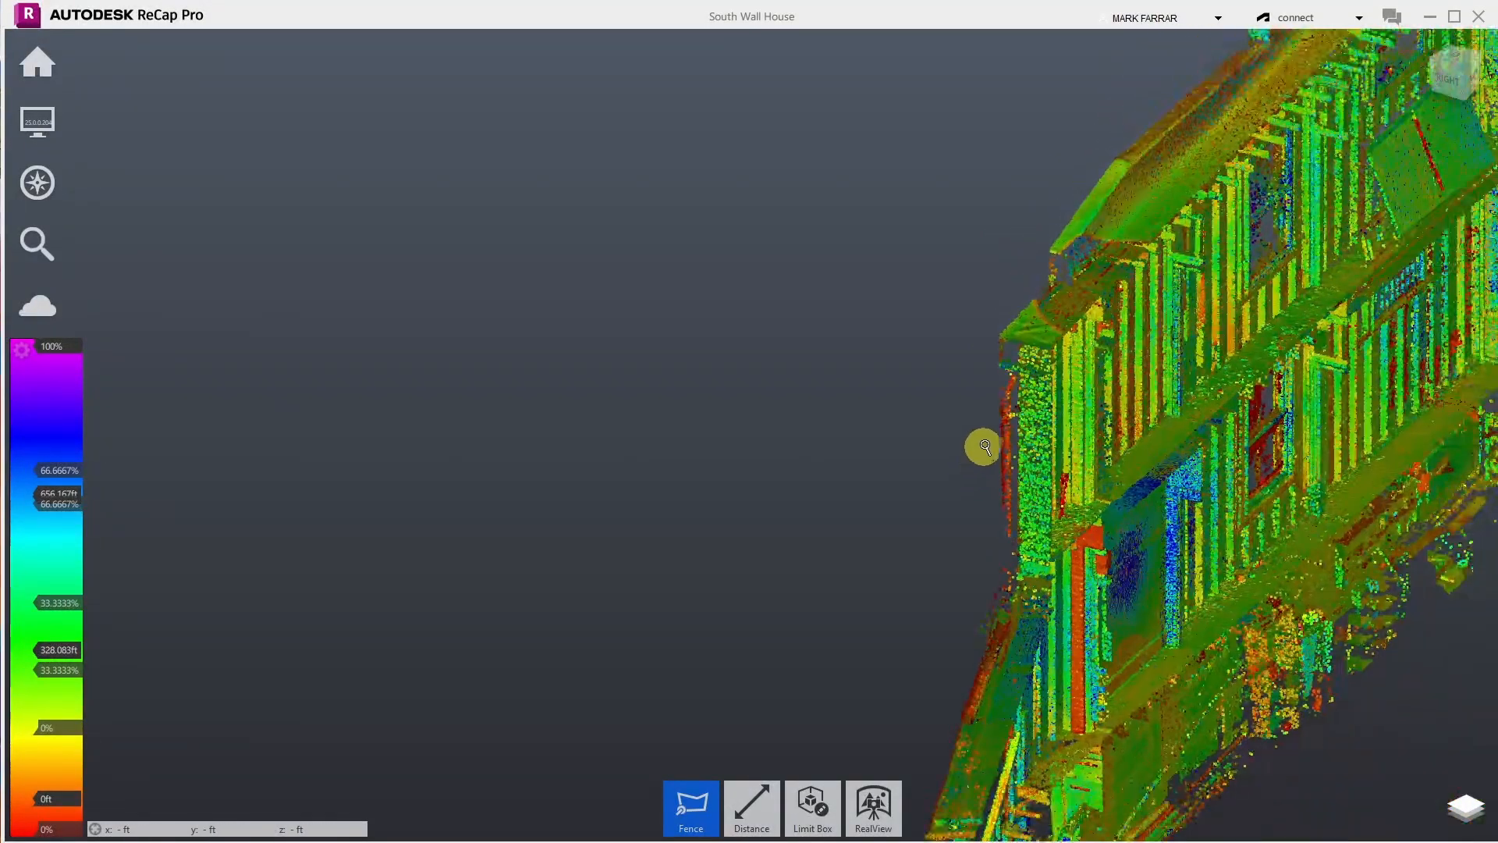
scroll(1121, 592, "up", 3)
scroll(1121, 592, "down", 4)
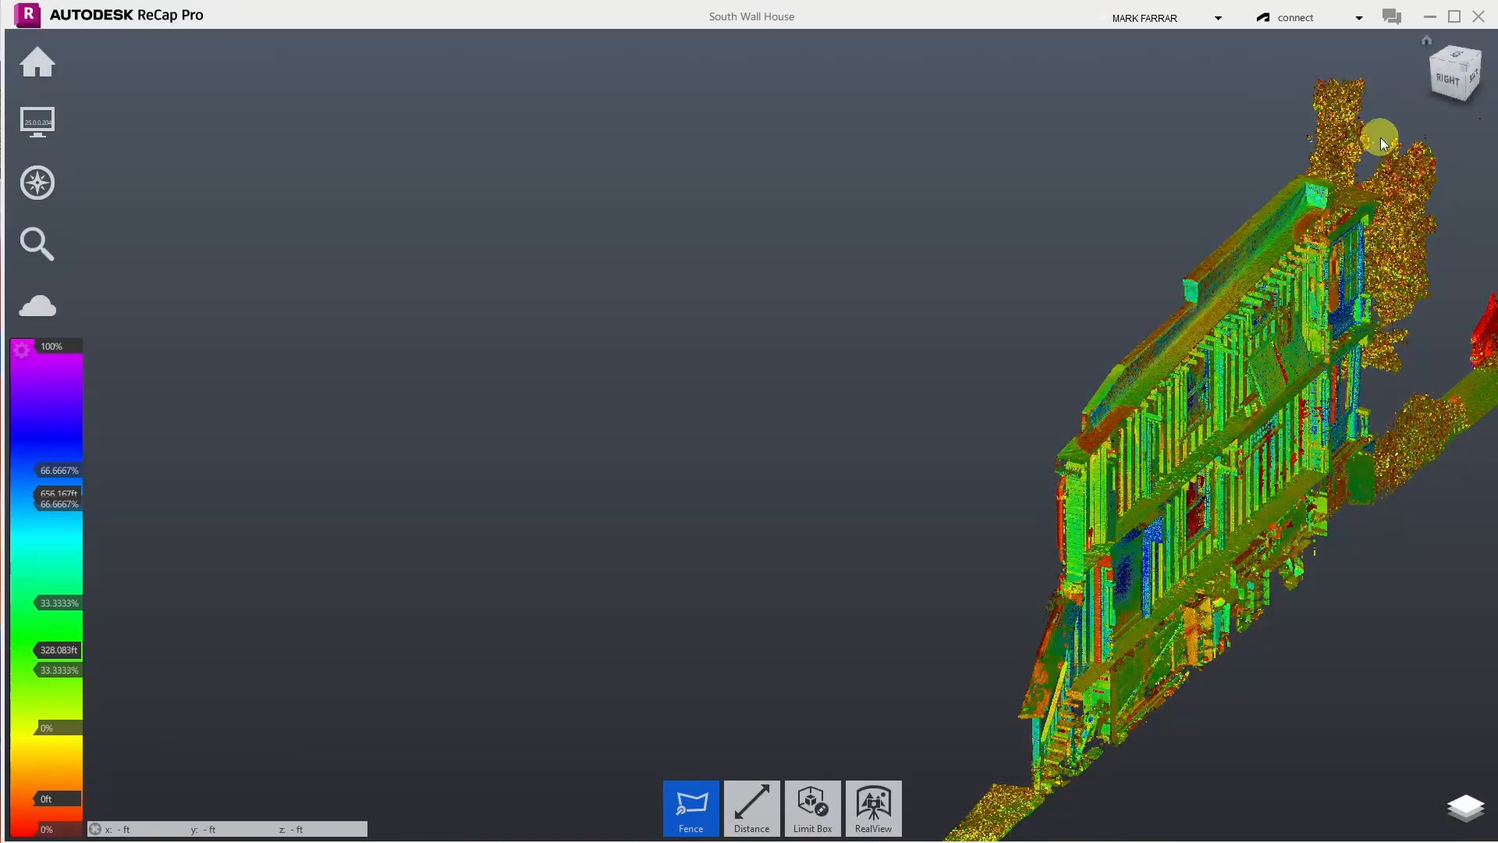
scroll(1401, 93, "up", 5)
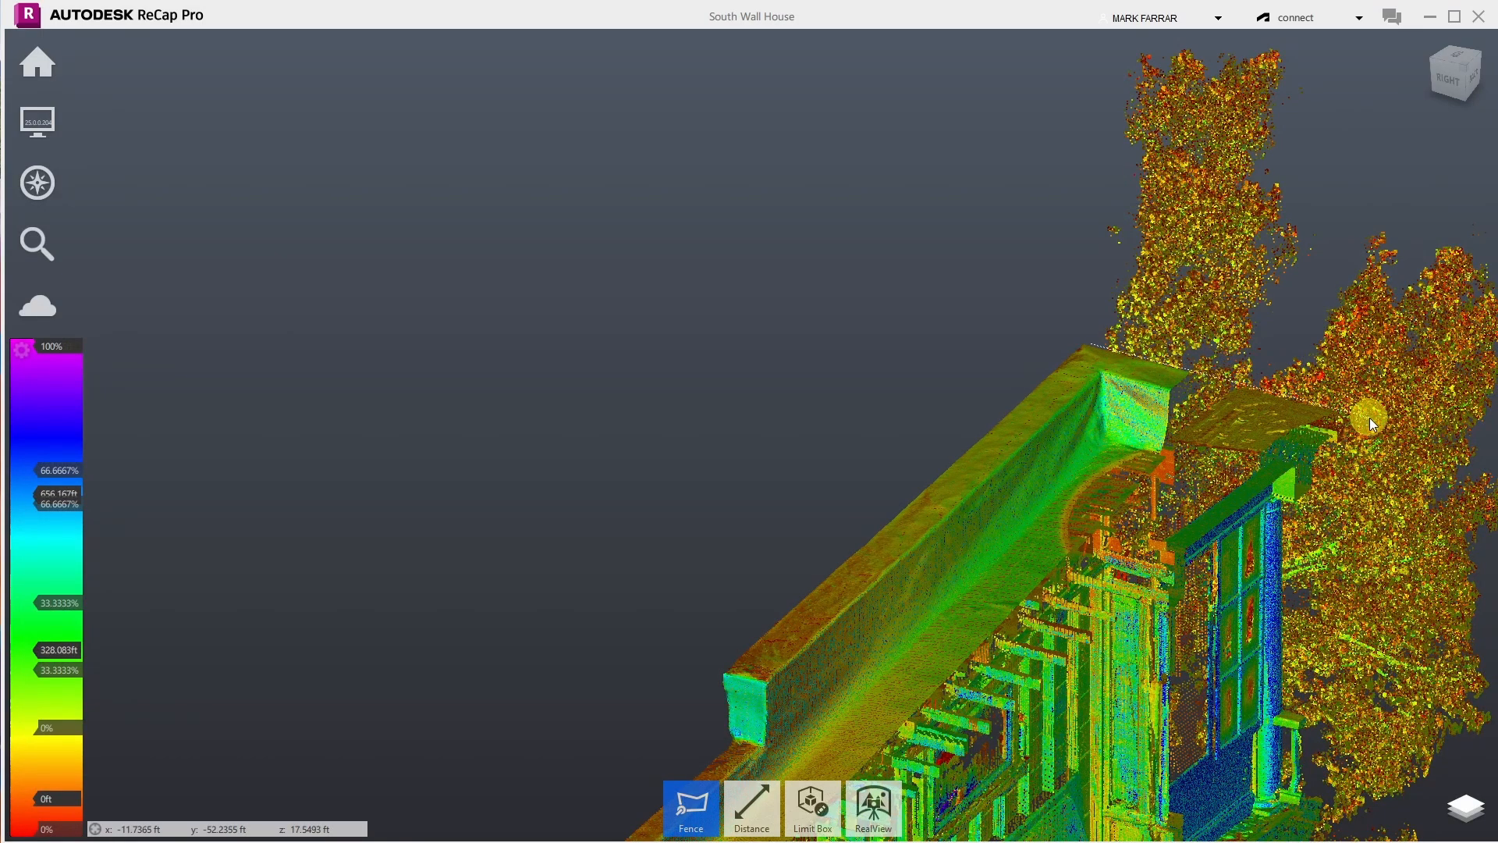
- Fence the treetops towering above the roof cornice and delete those points
left_click(1476, 435)
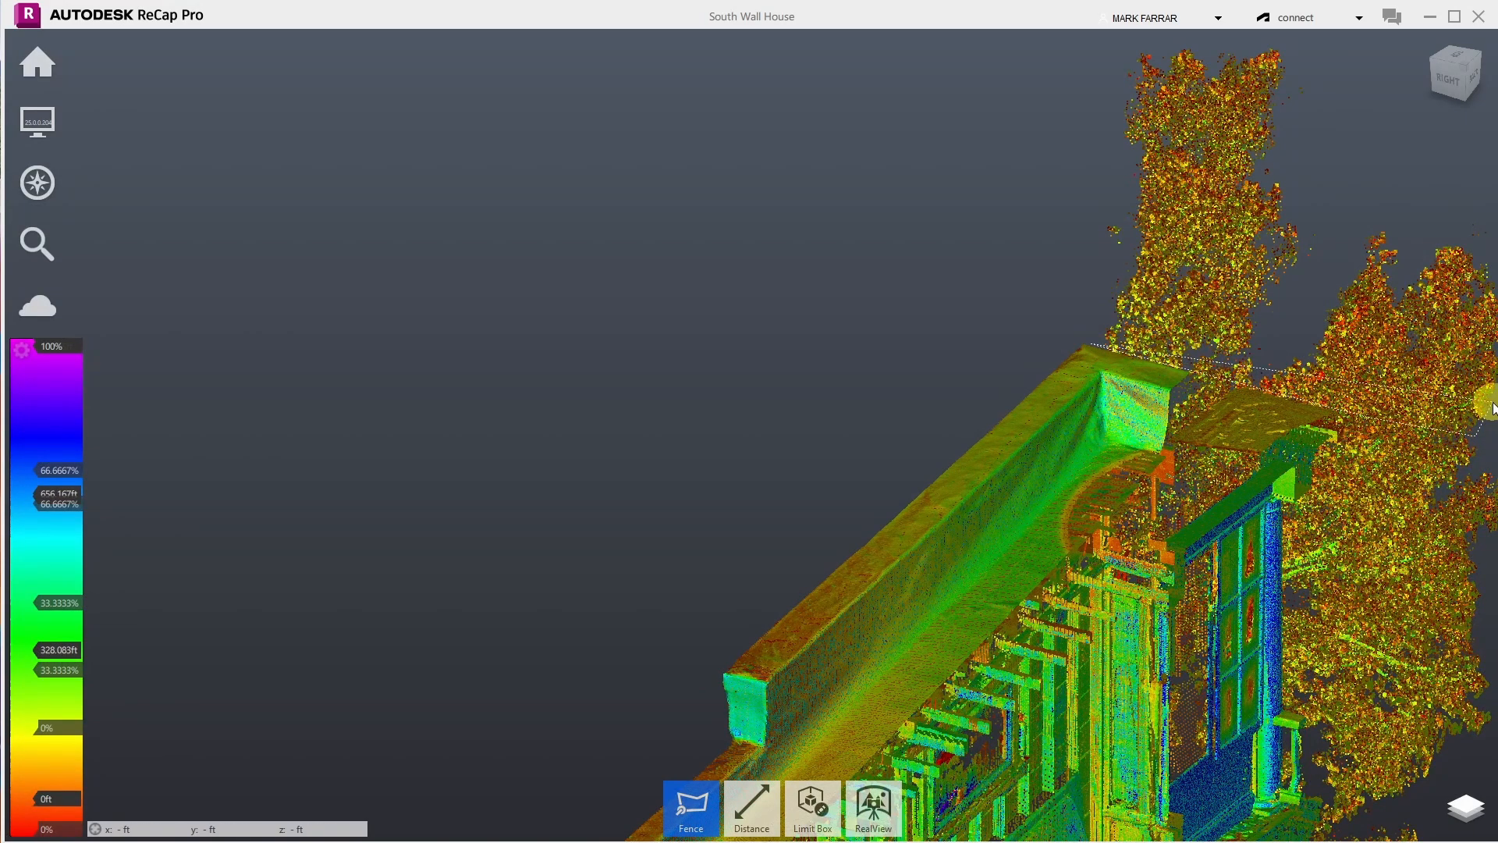
left_click(1491, 238)
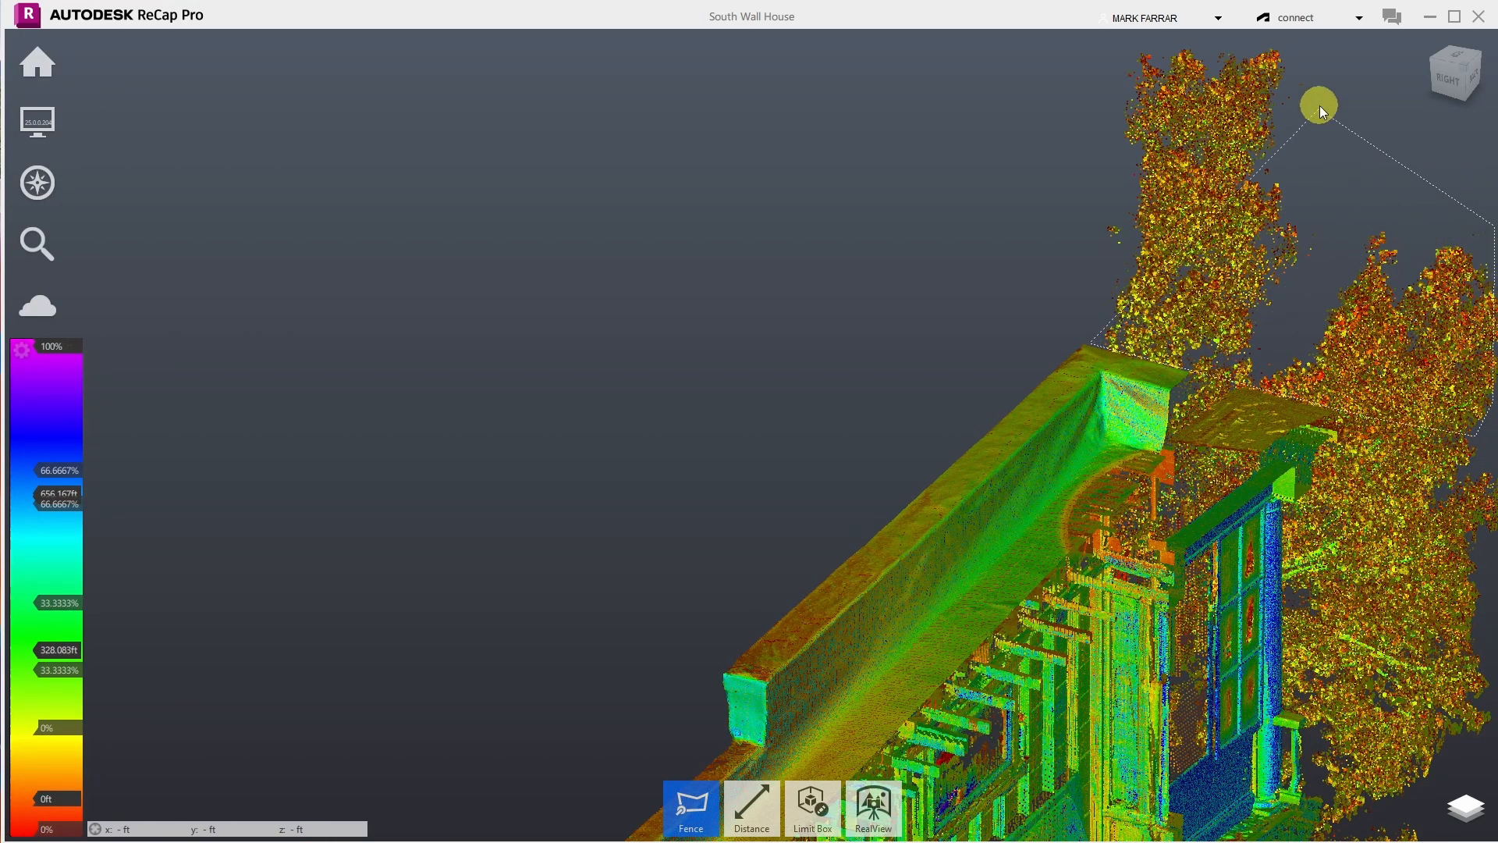
left_click(1317, 61)
left_click(1139, 31)
double_click(1018, 98)
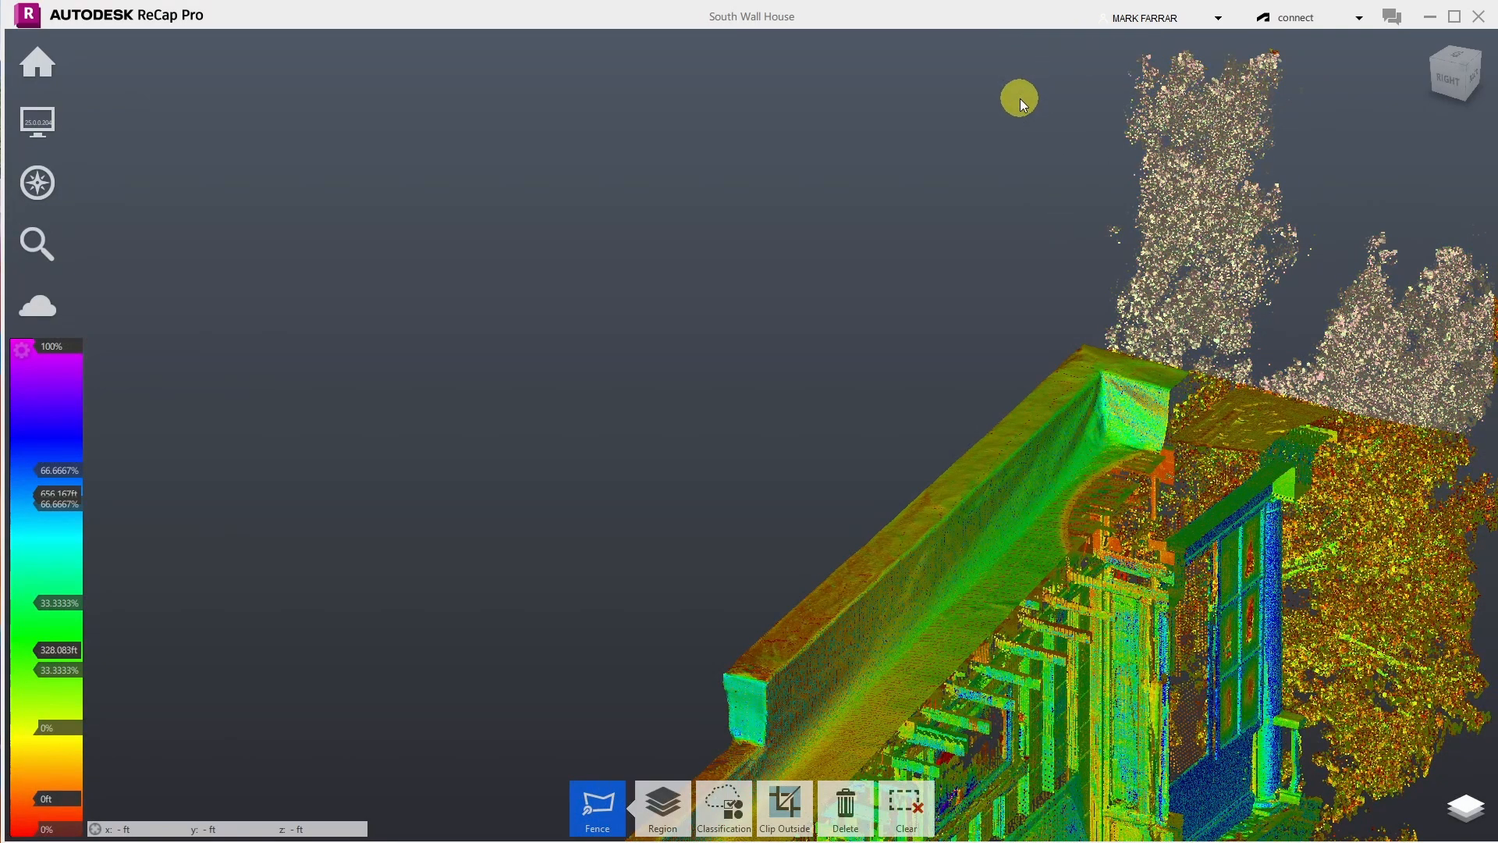
key("Delete")
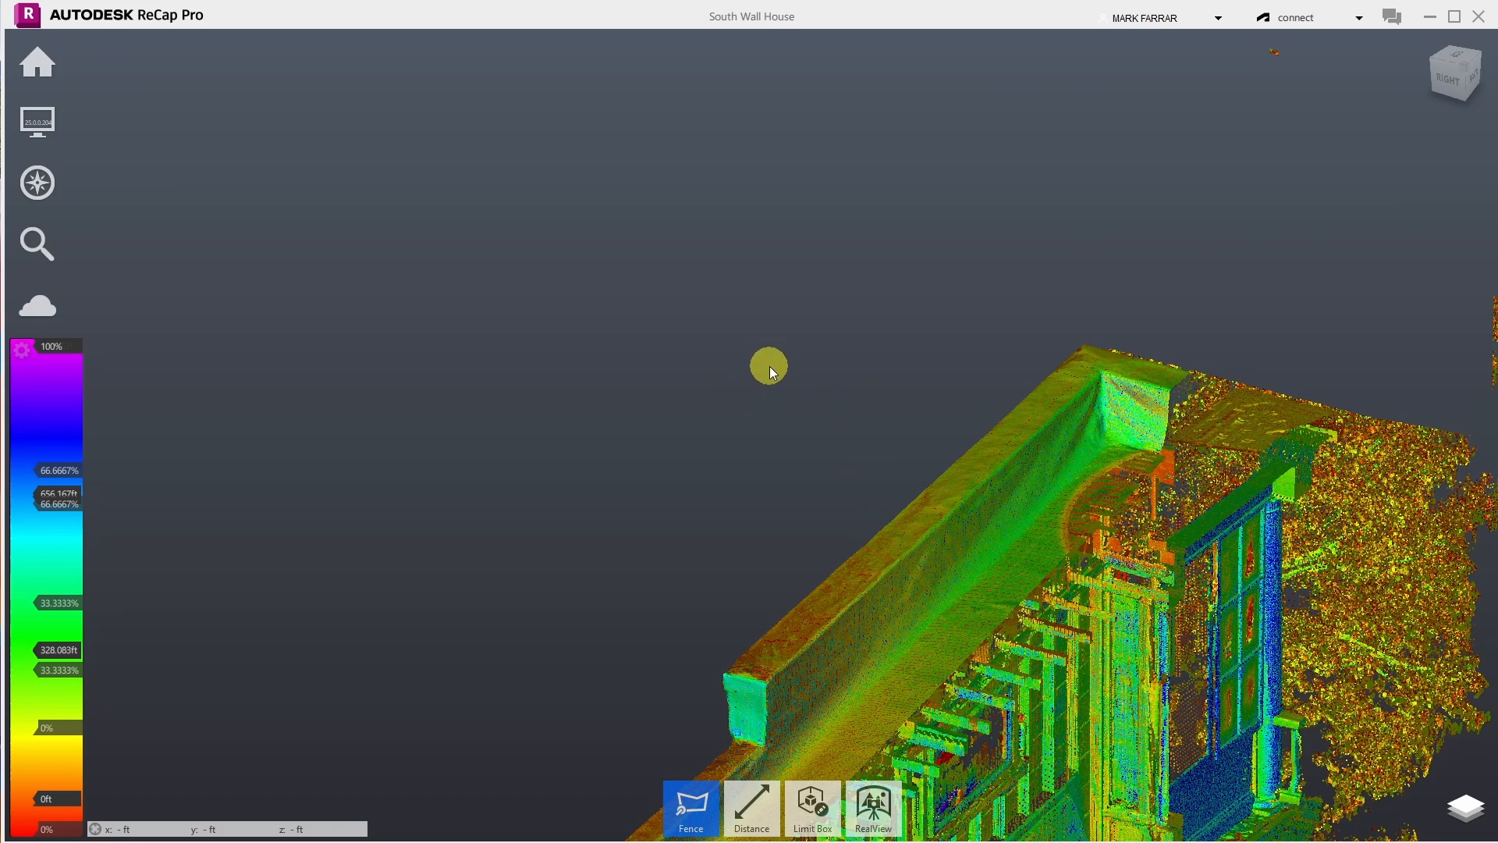
- Switch the navigation mode to Orbit
left_click(52, 142)
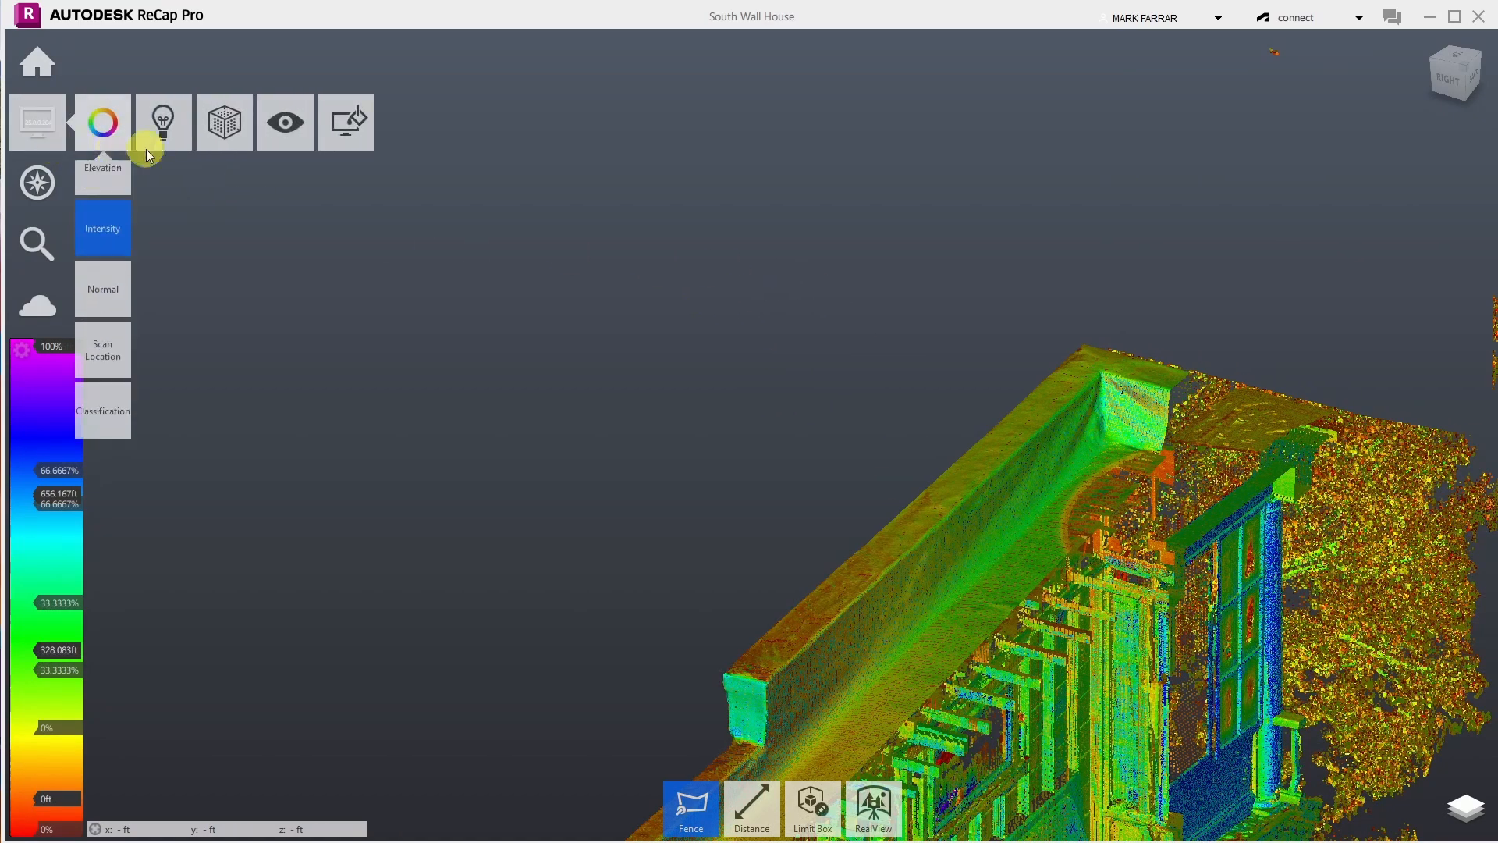
mouse_move(284, 138)
mouse_move(28, 183)
left_click(230, 185)
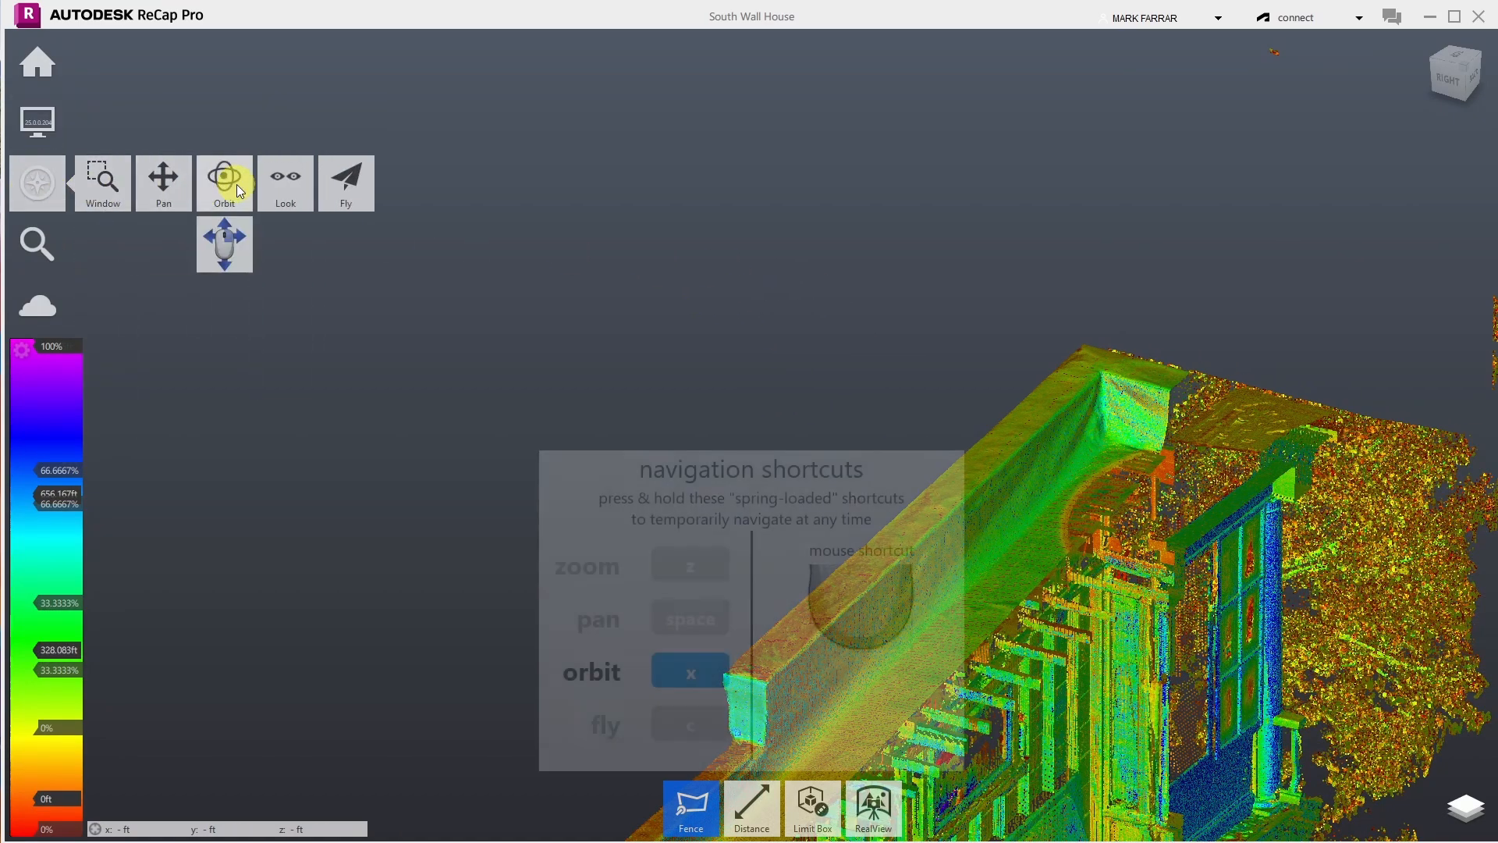
- Orbit and zoom to a level view of the two-storey facade and bay window, then activate Fence
left_click_drag(1282, 338, 1097, 359)
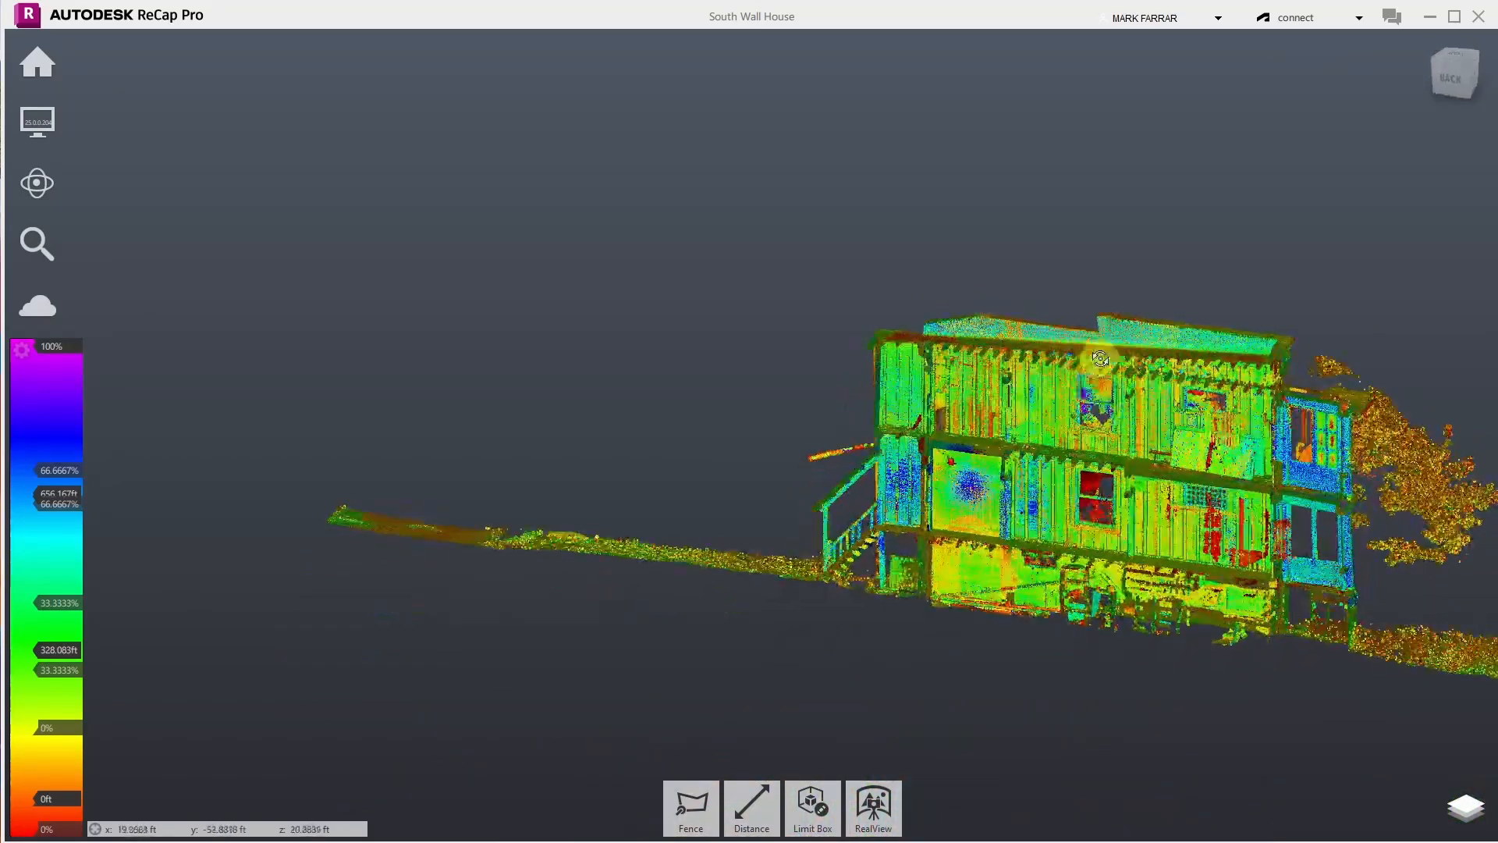
left_click_drag(1392, 415, 1443, 425)
scroll(1443, 426, "up", 4)
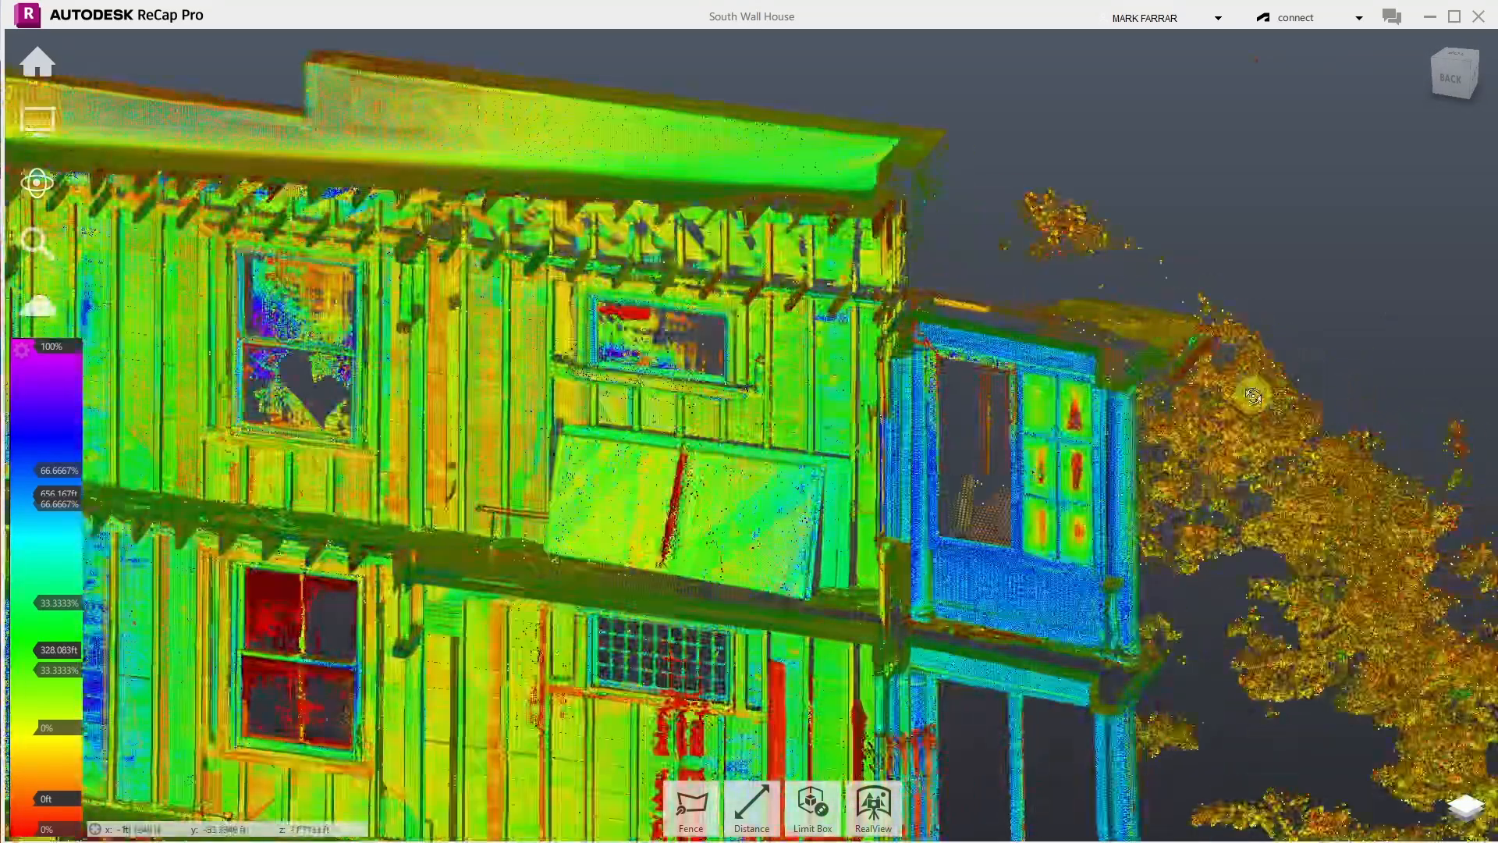
left_click_drag(1251, 395, 1367, 294)
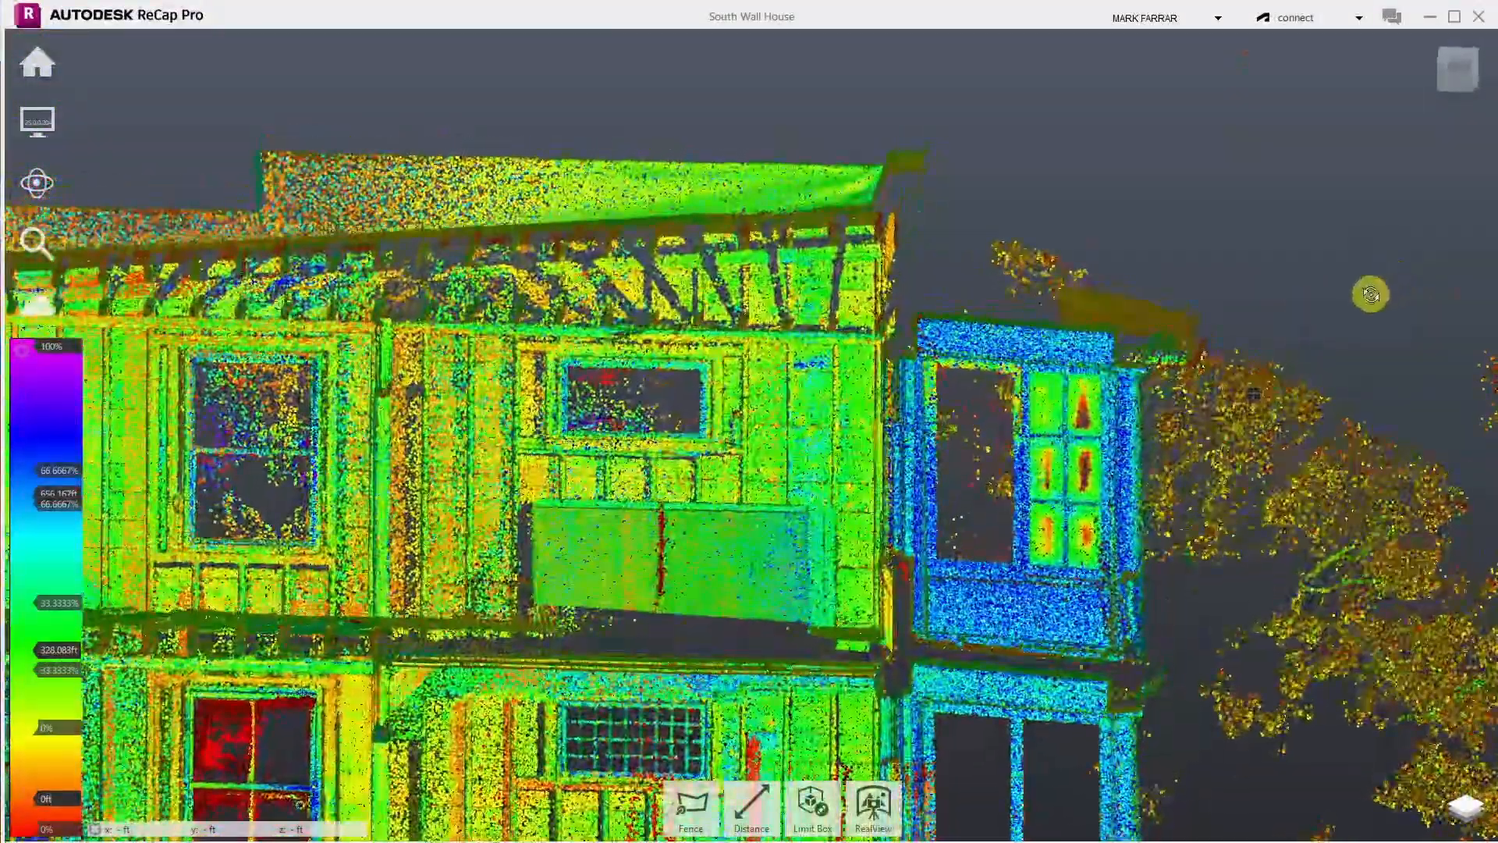
scroll(1273, 296, "down", 3)
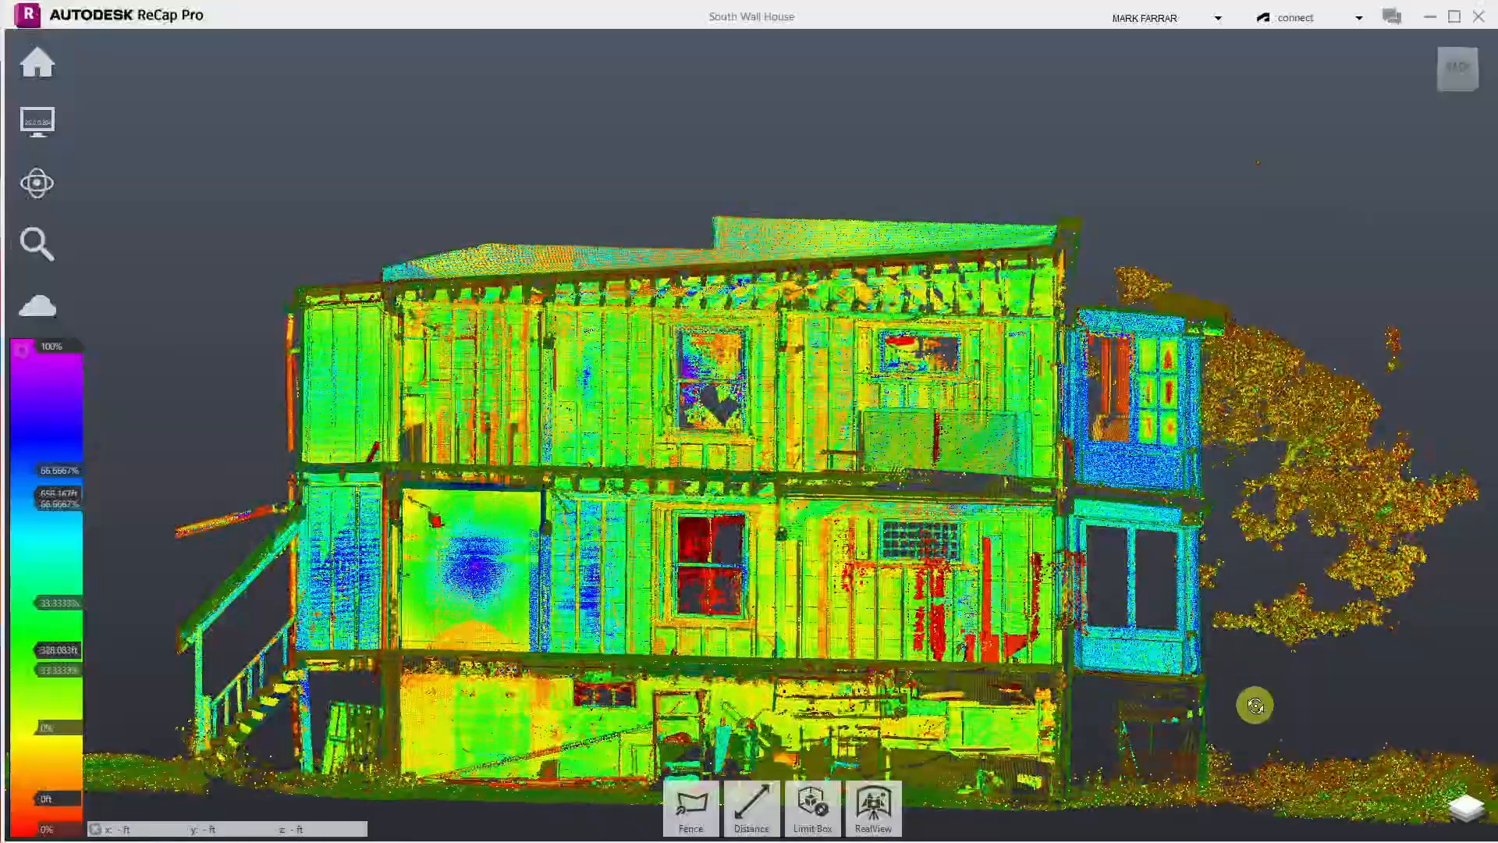
scroll(1294, 696, "up", 2)
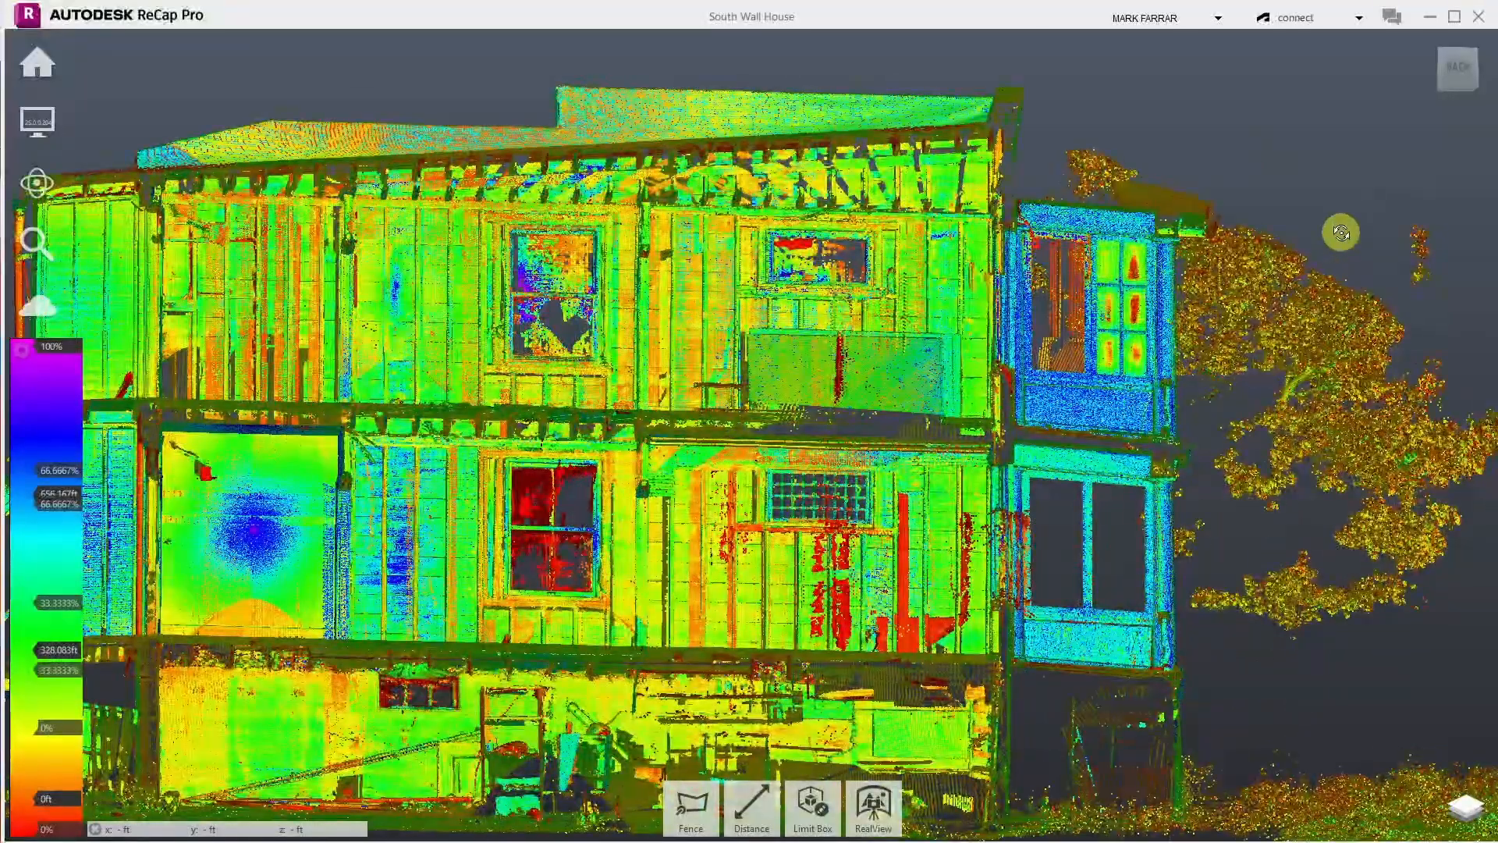
scroll(1331, 234, "up", 2)
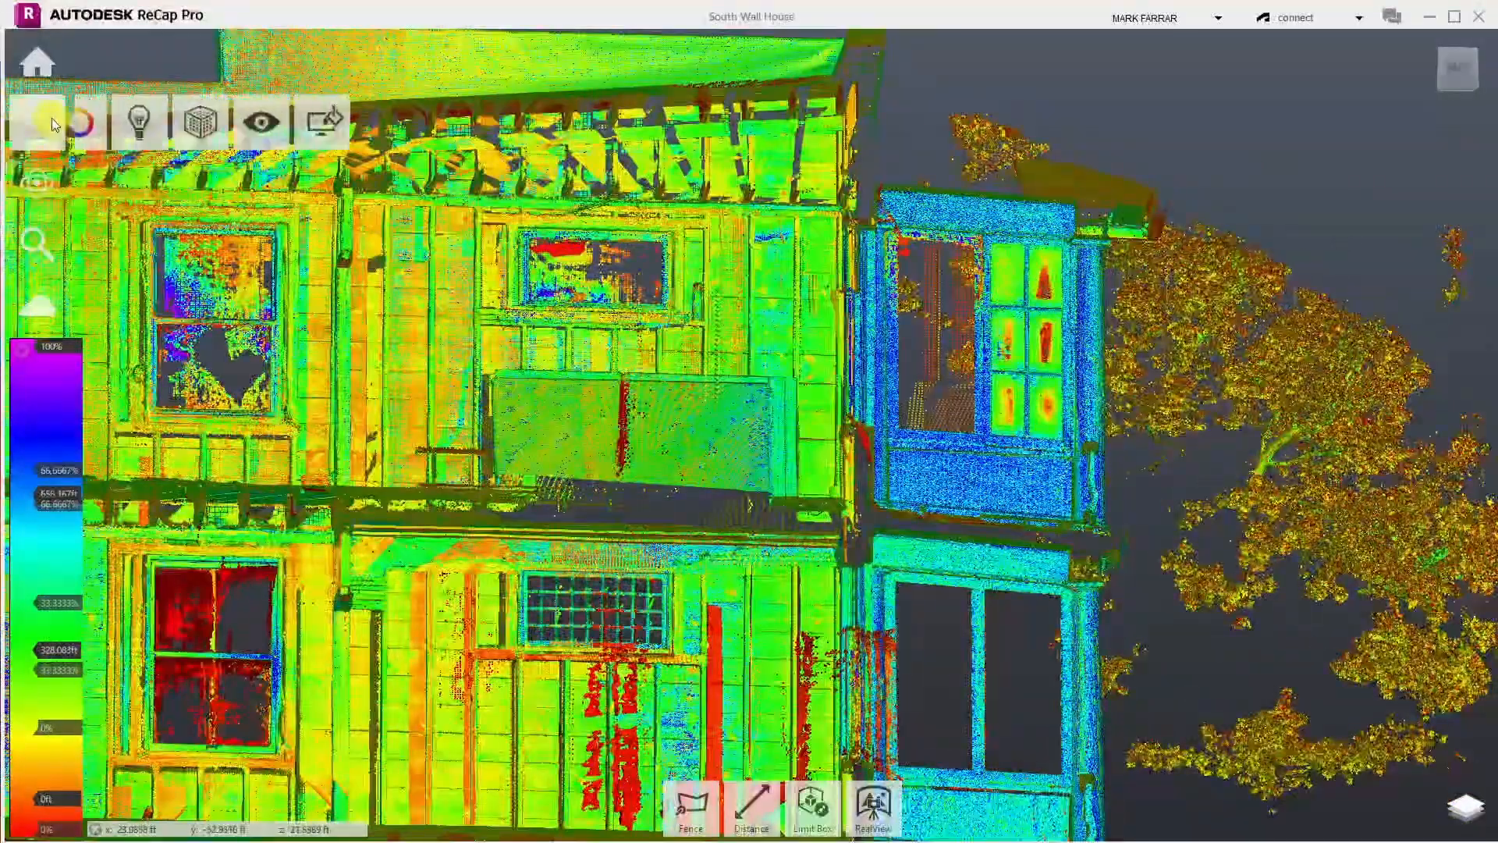
left_click(676, 829)
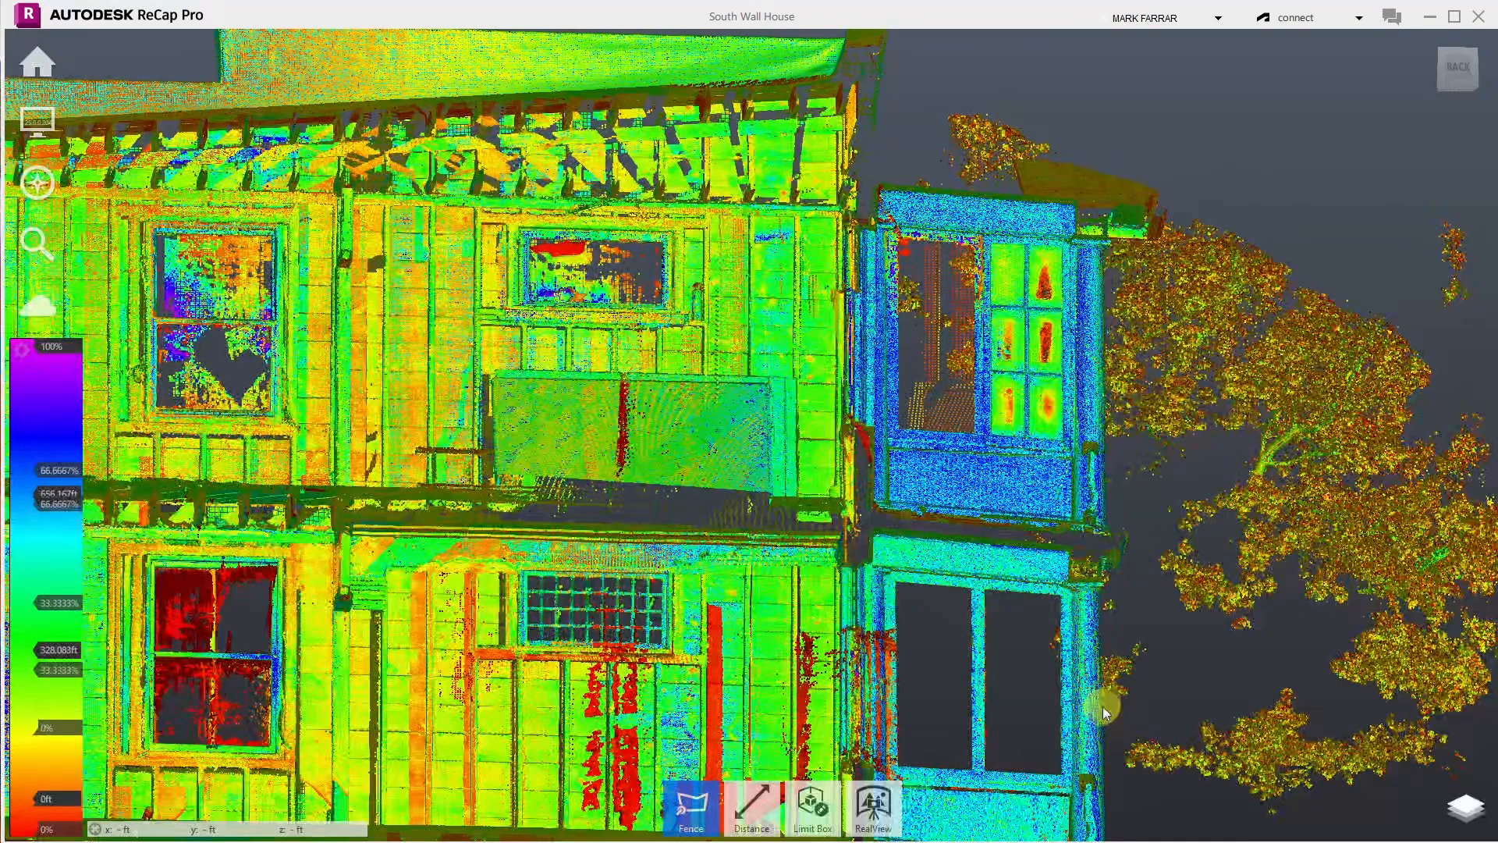
left_click(1101, 597)
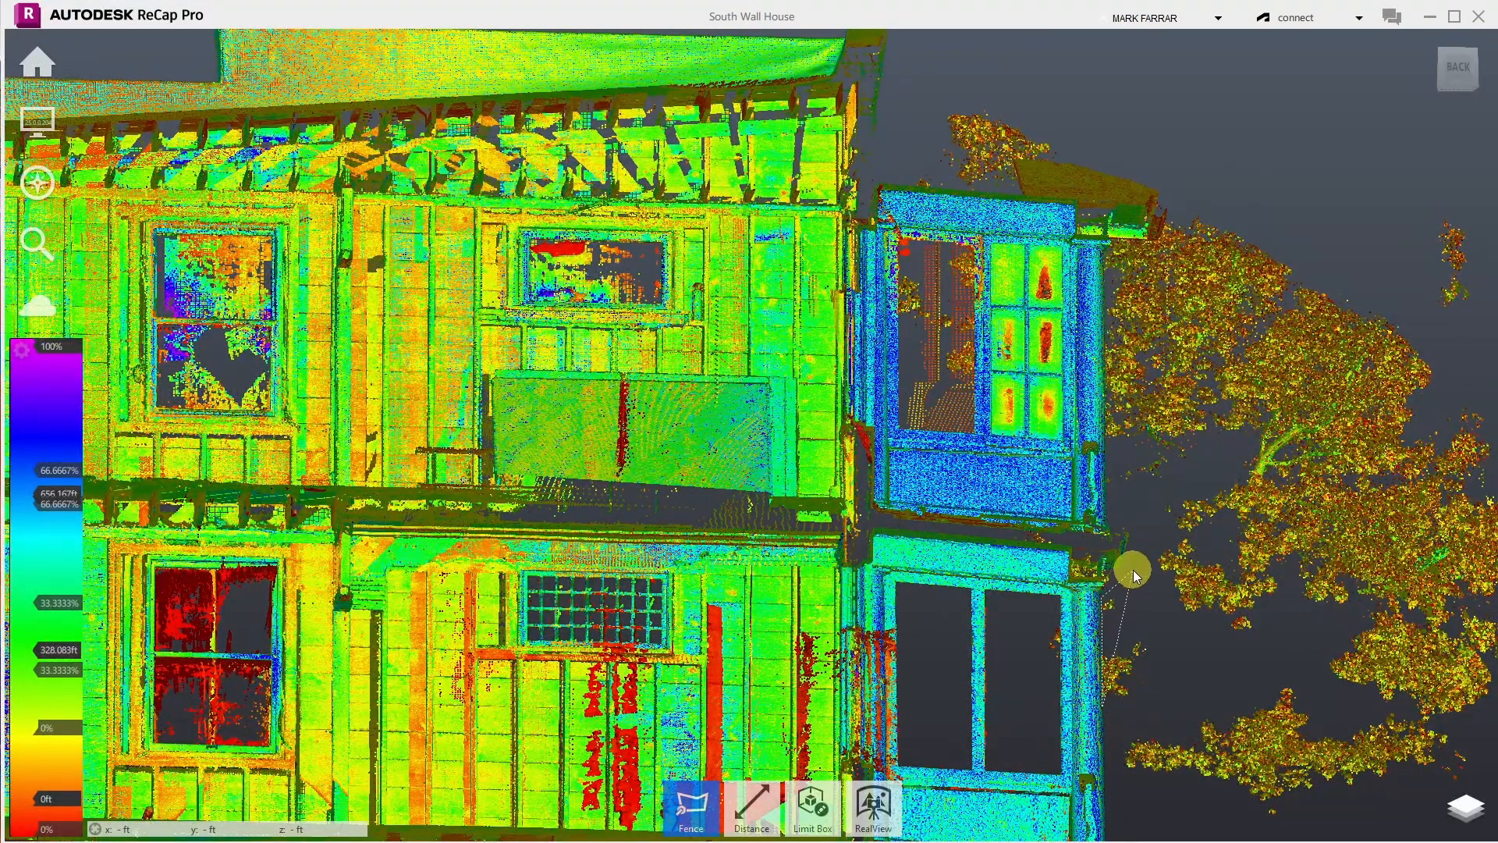
left_click(1140, 512)
left_click(1107, 485)
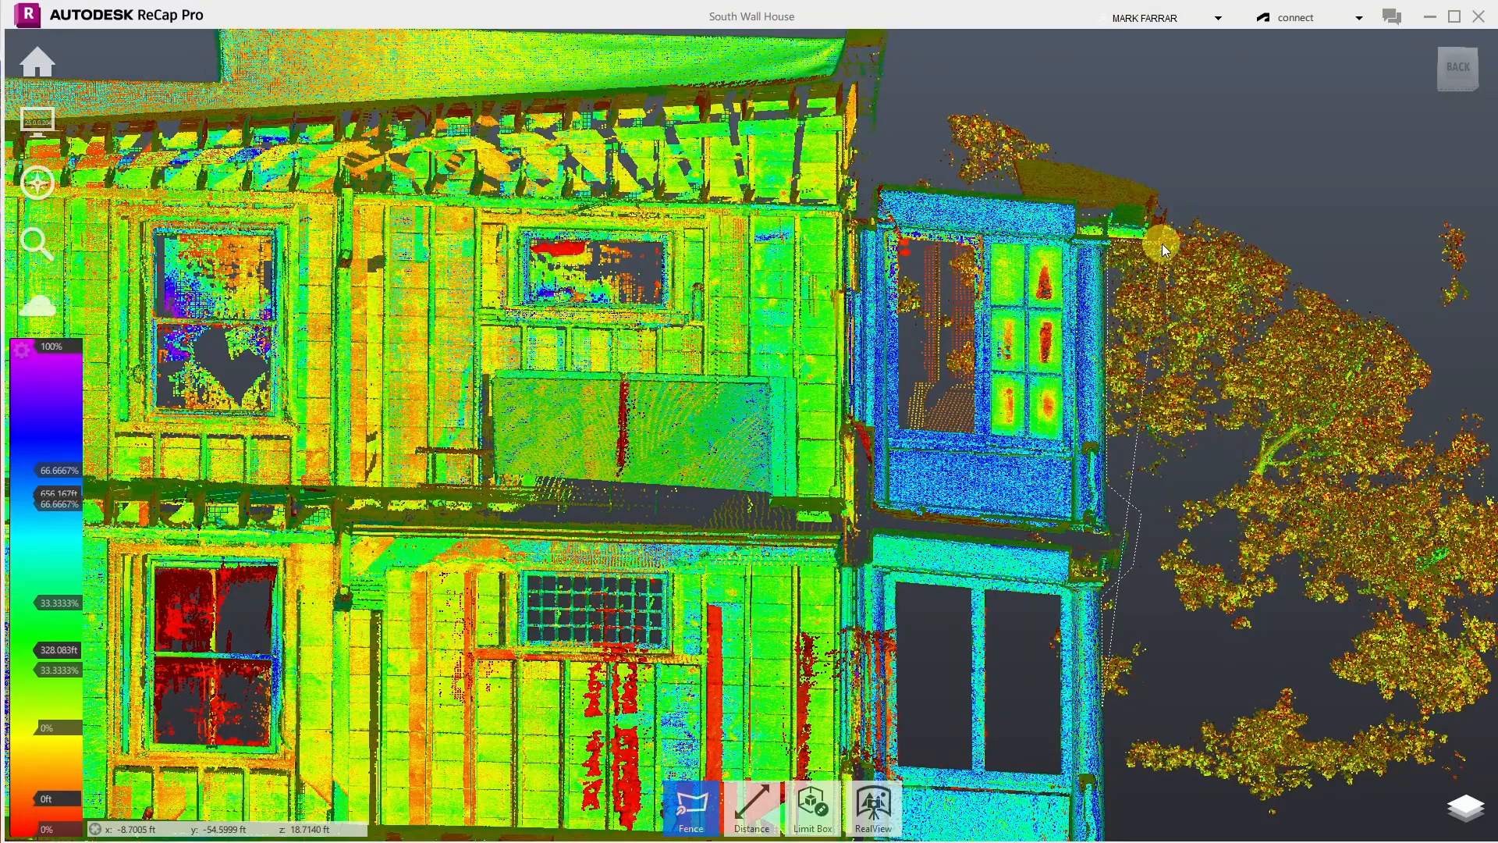
left_click(1171, 204)
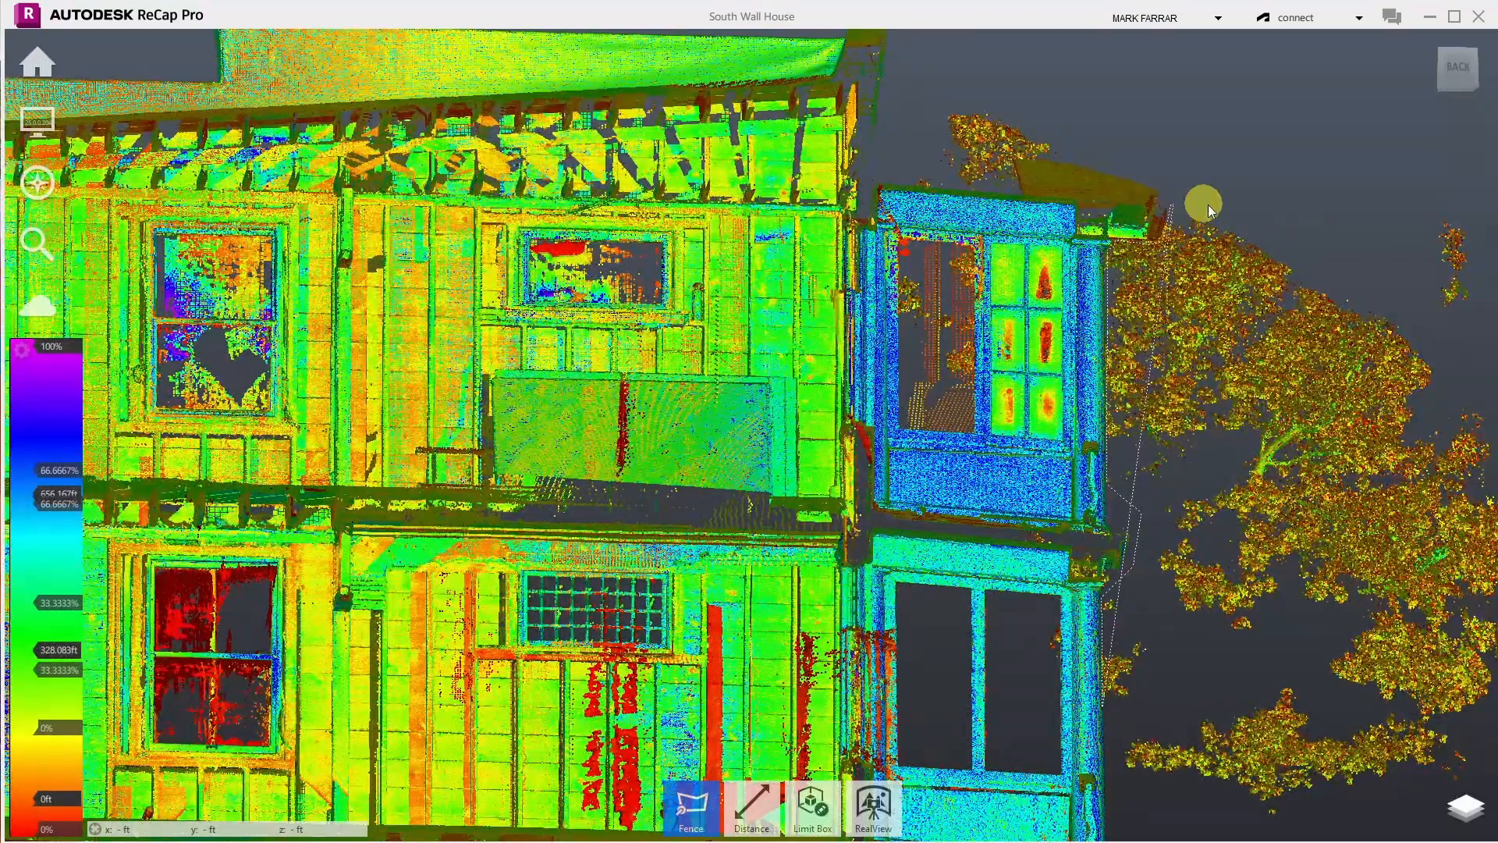
left_click(1481, 202)
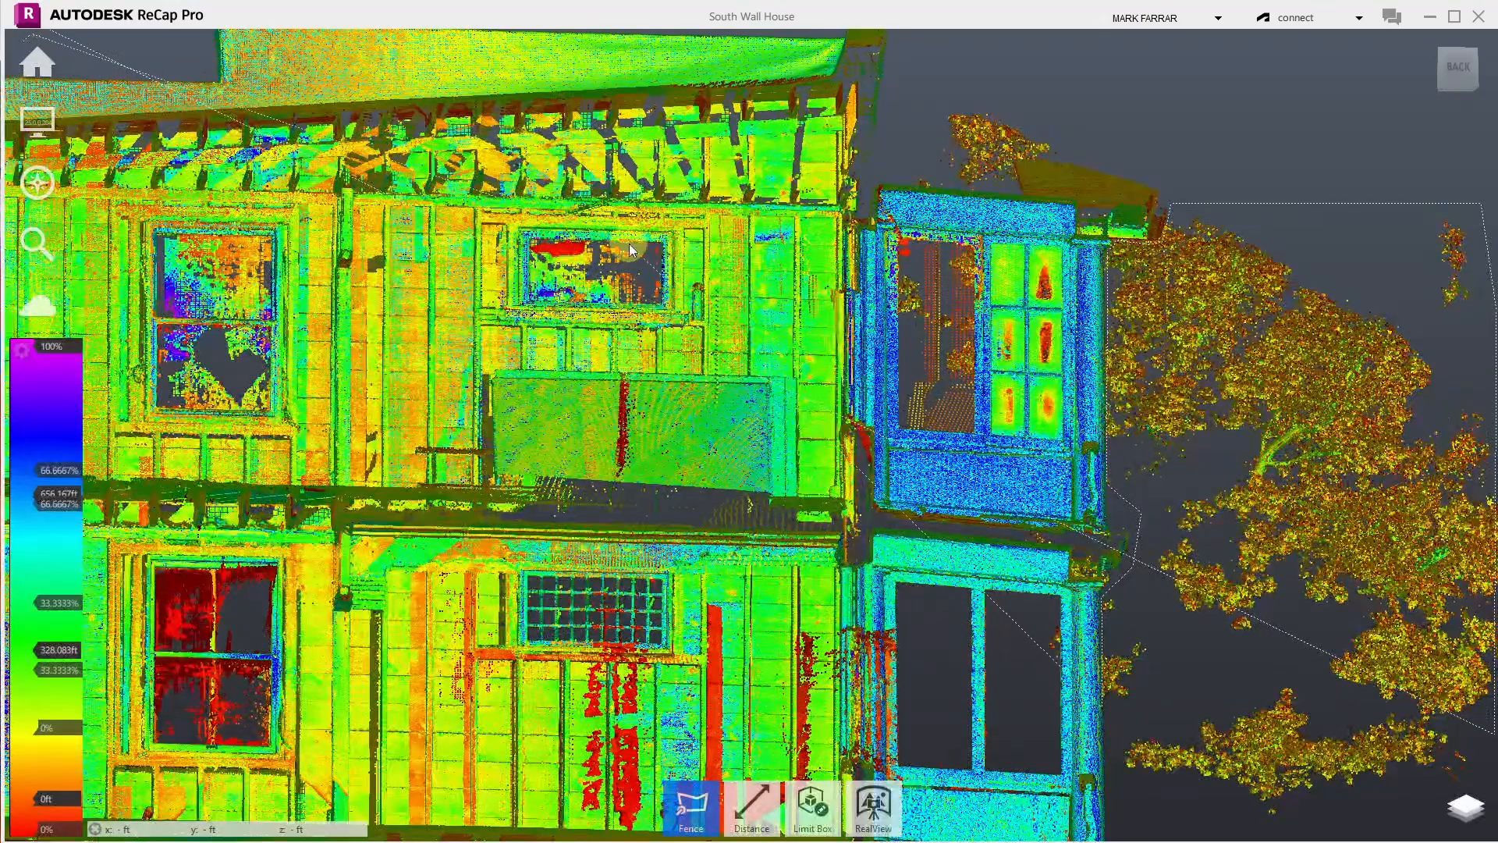
key("Escape")
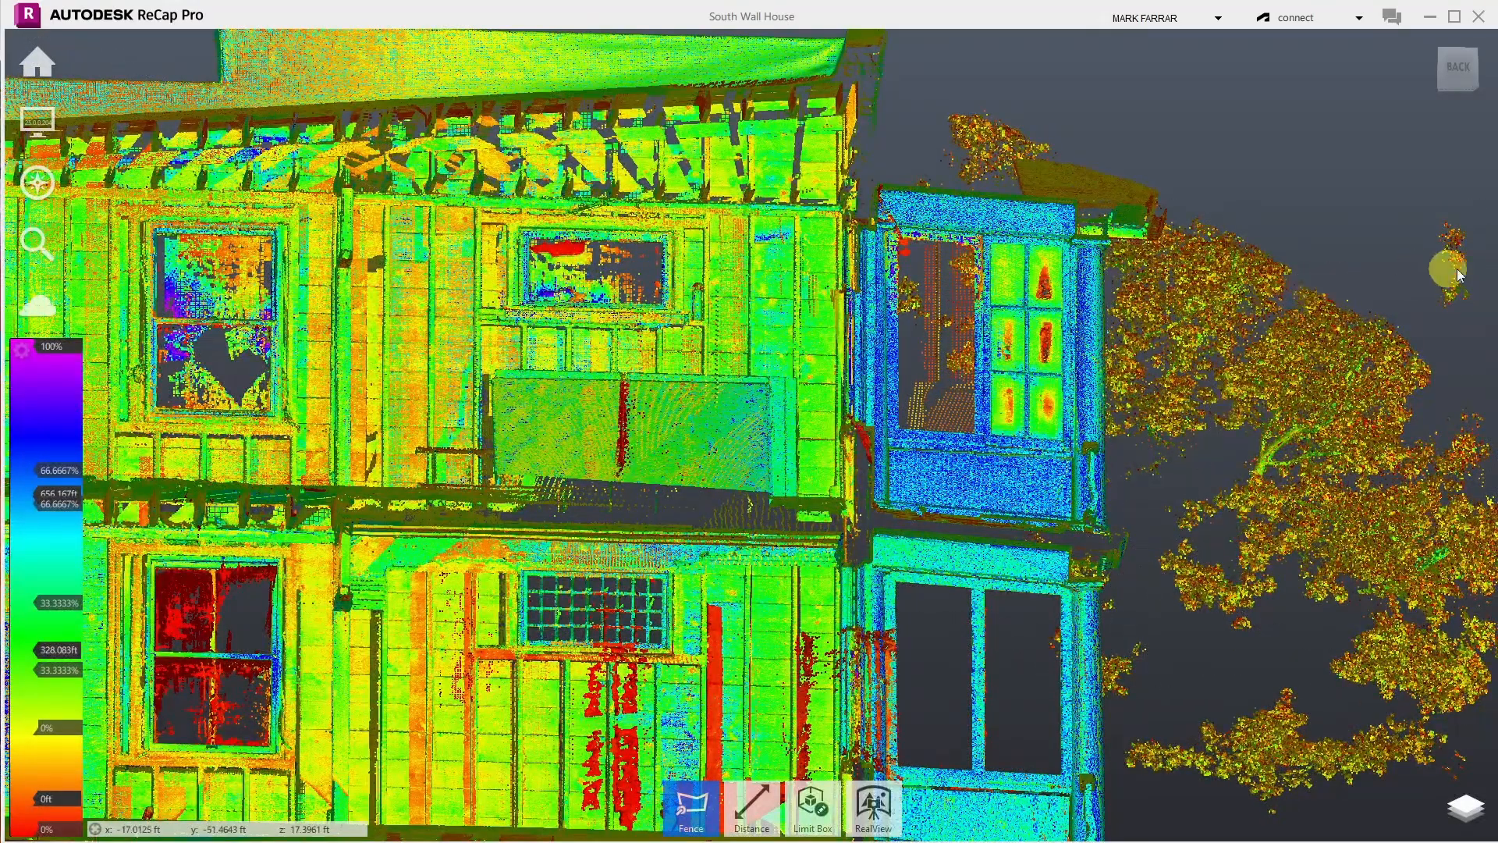
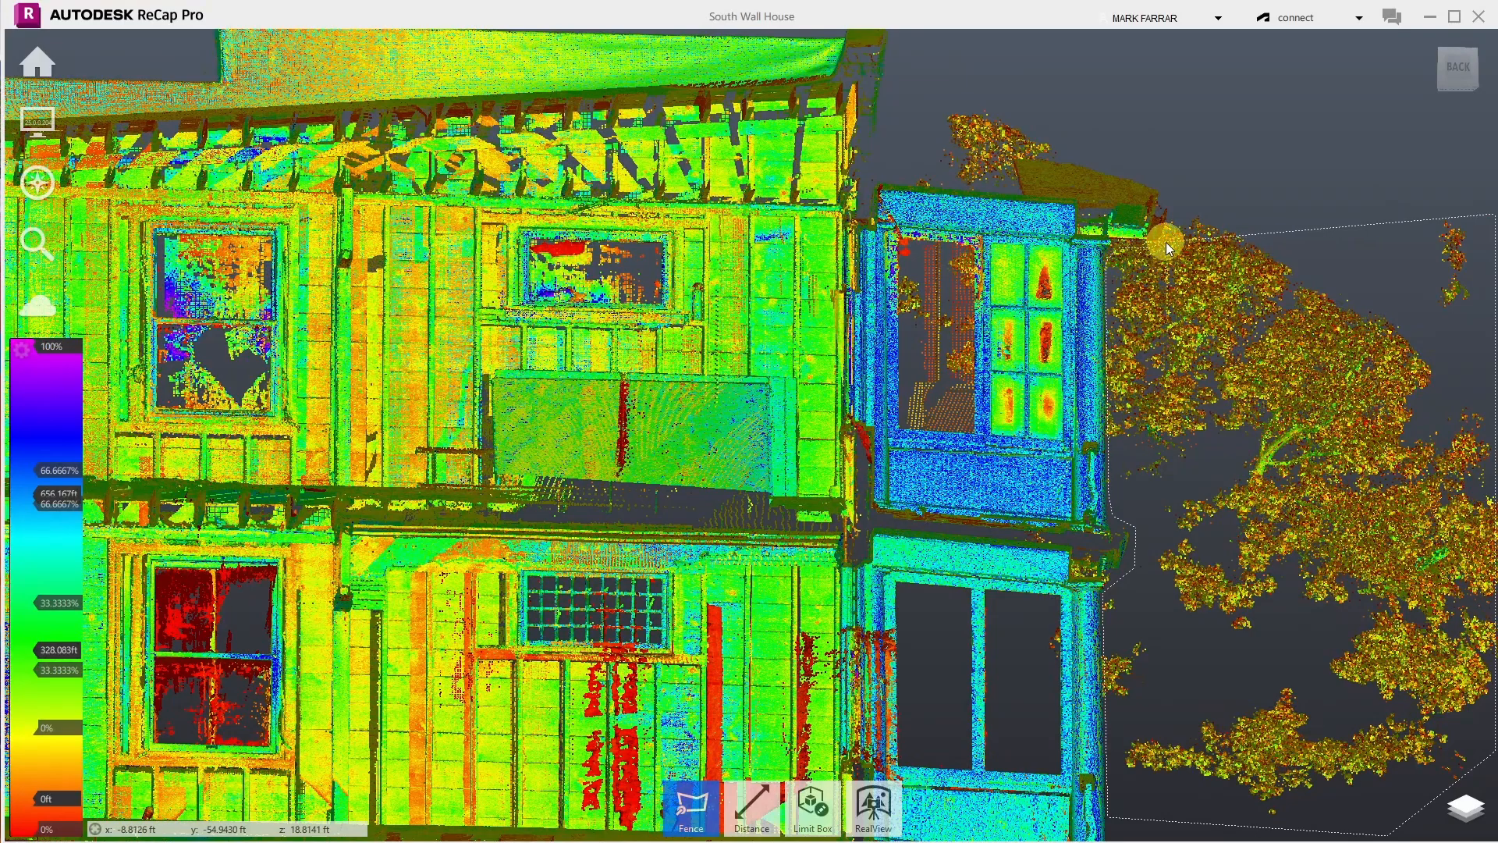
- Delete the fenced tree, then clear the stray points above the porch roof in two fence passes
left_click(1217, 186)
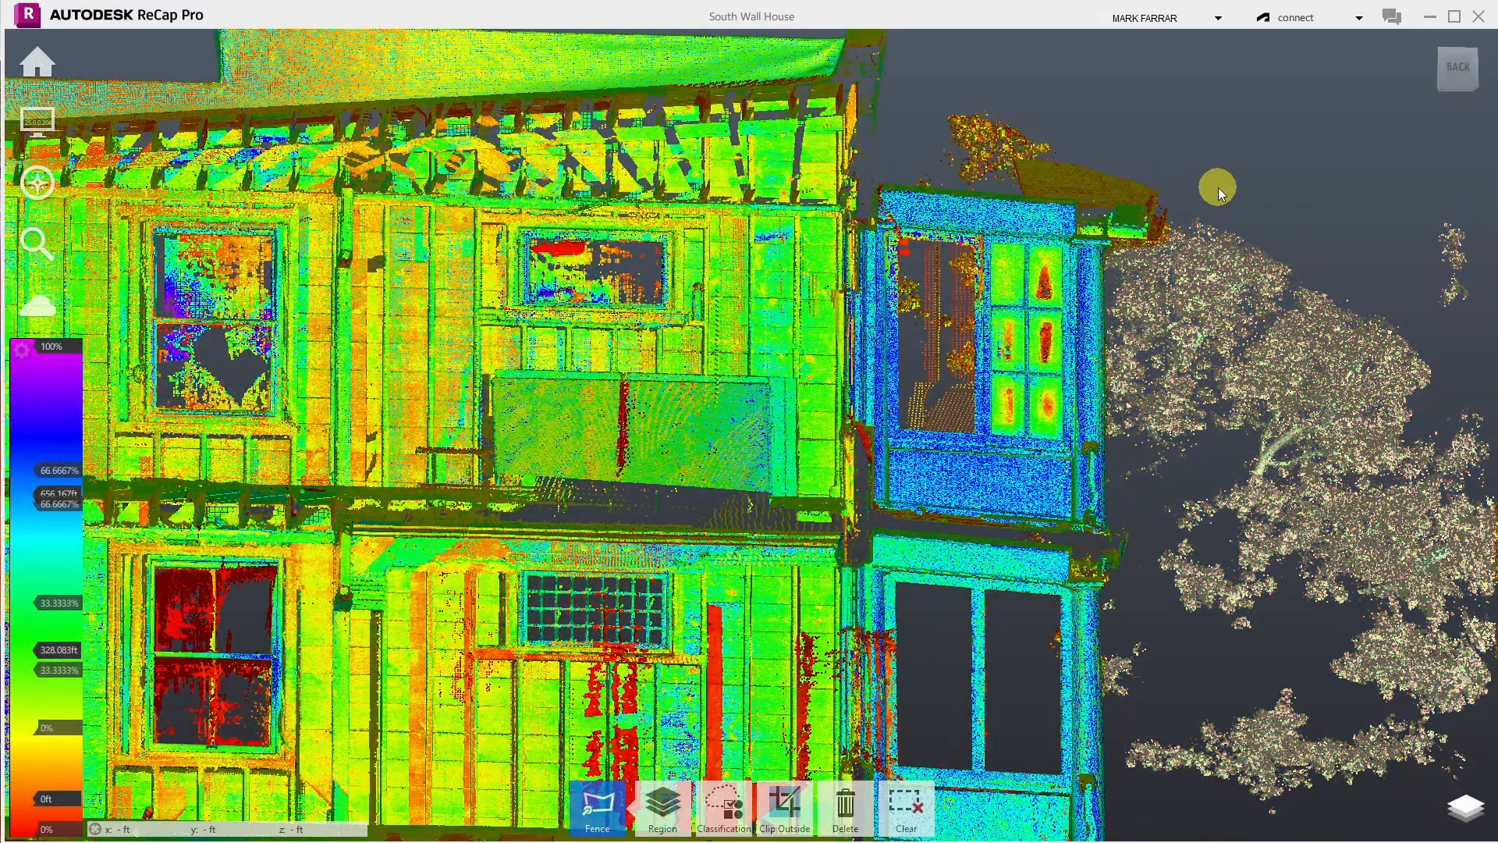
key("Delete")
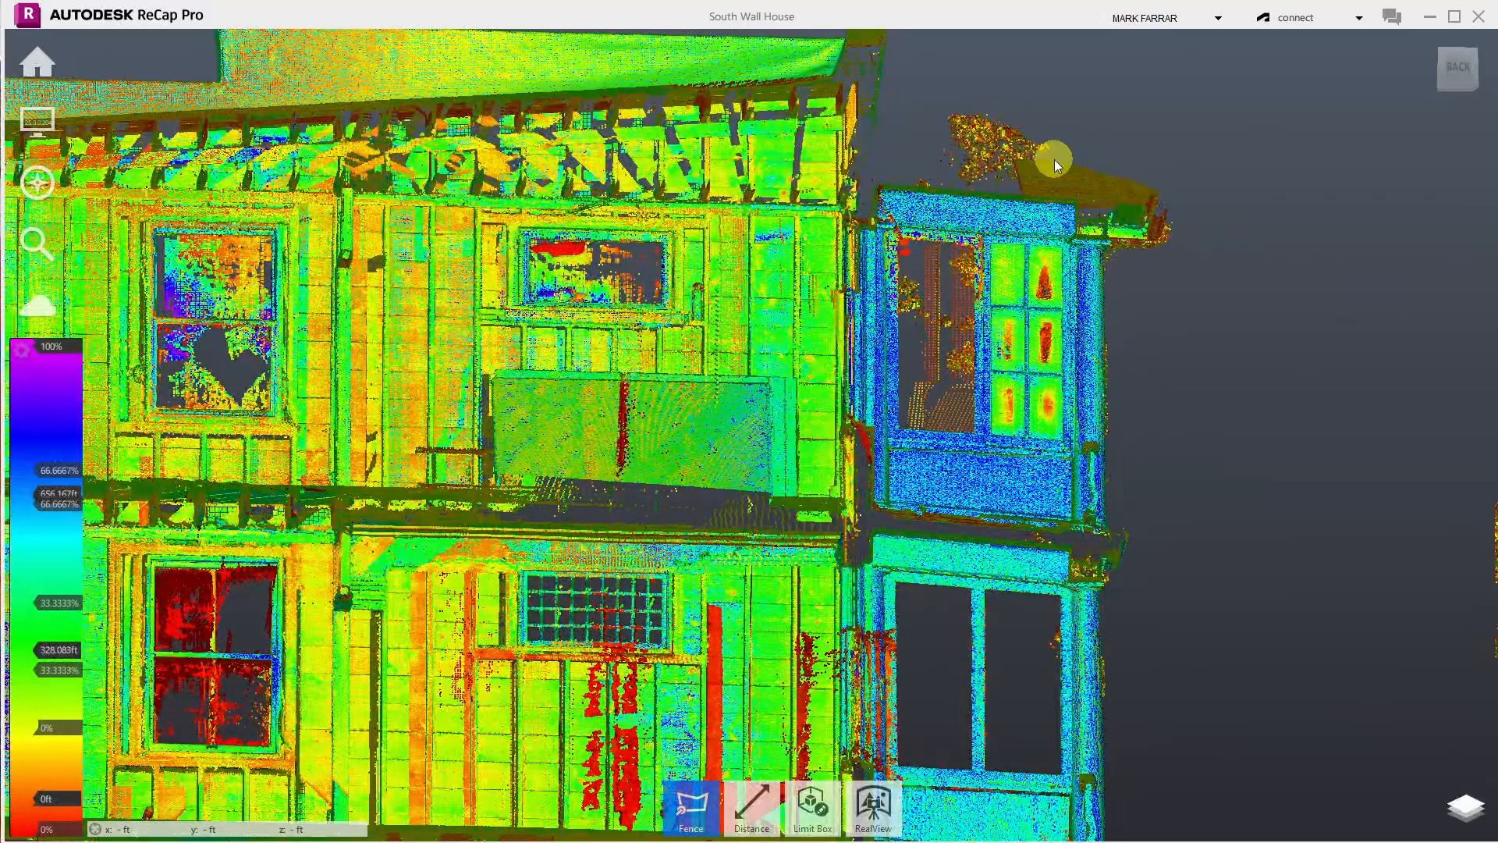
left_click(1077, 162)
left_click(989, 156)
left_click(999, 192)
left_click(901, 184)
left_click(933, 90)
left_click(1065, 74)
key("Return")
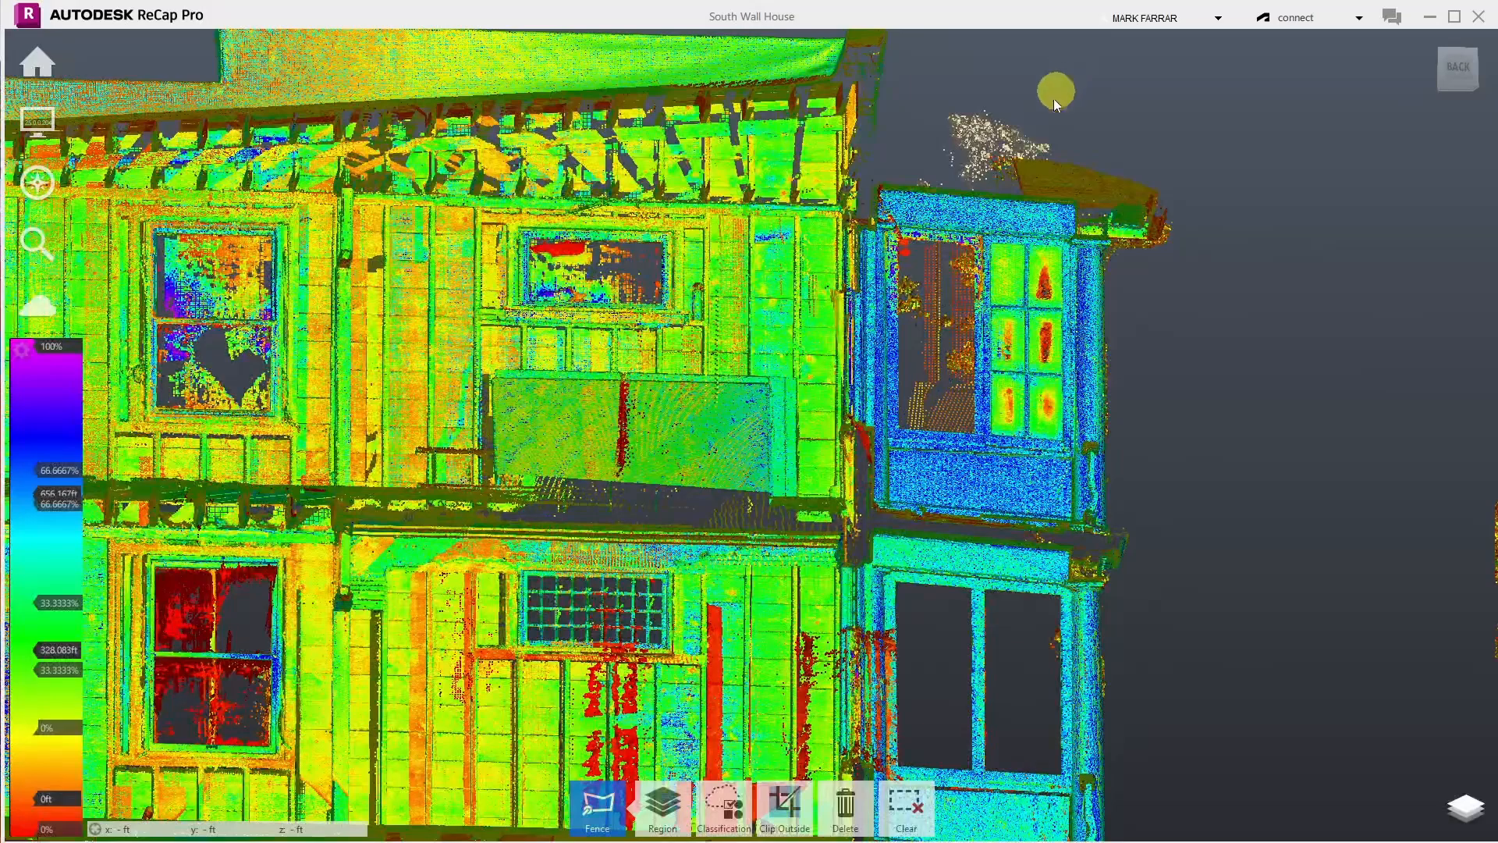
key("Delete")
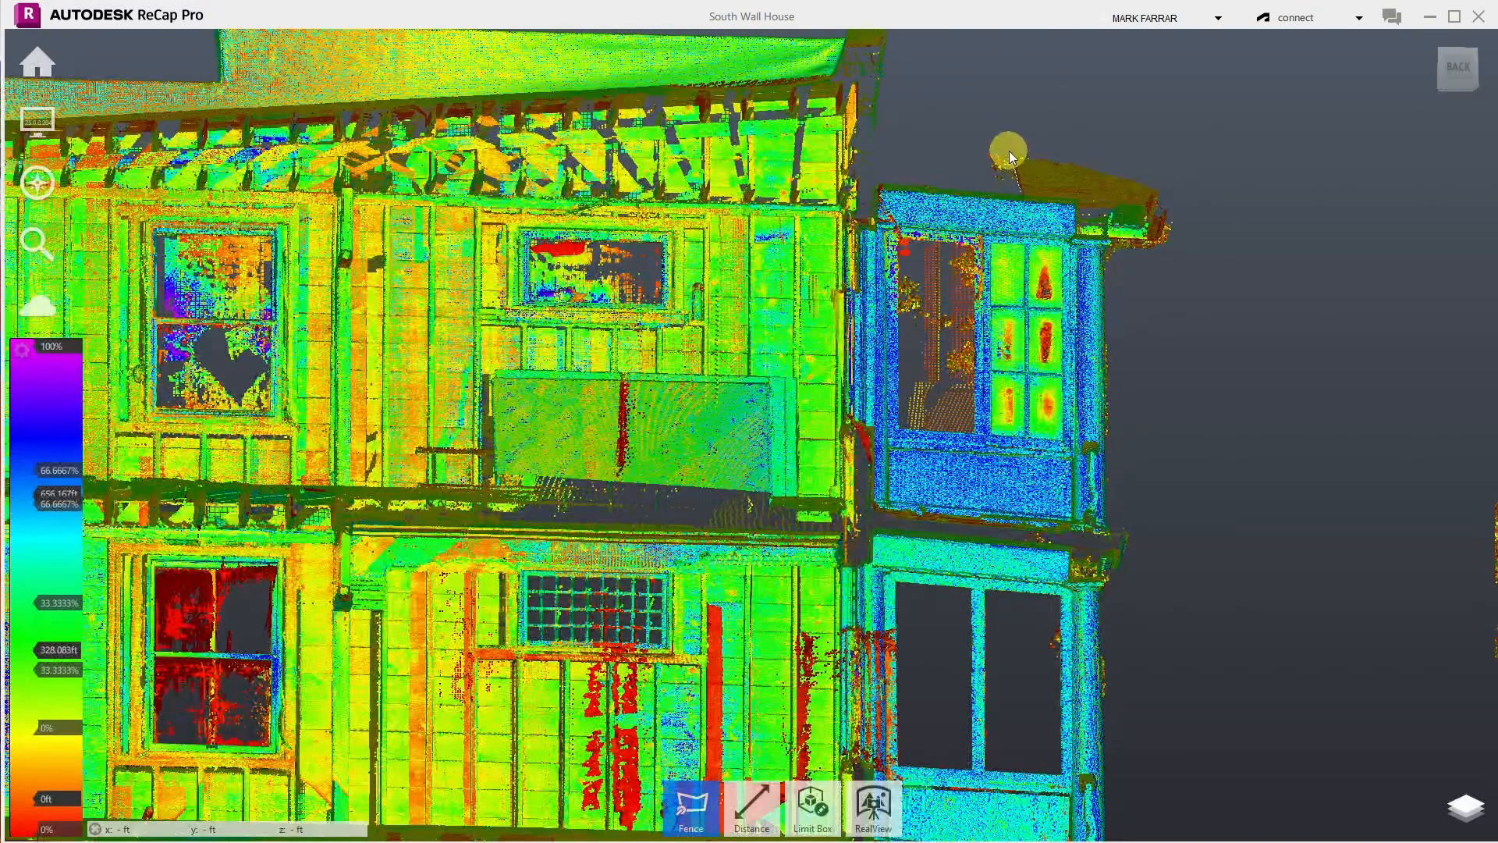
double_click(976, 187)
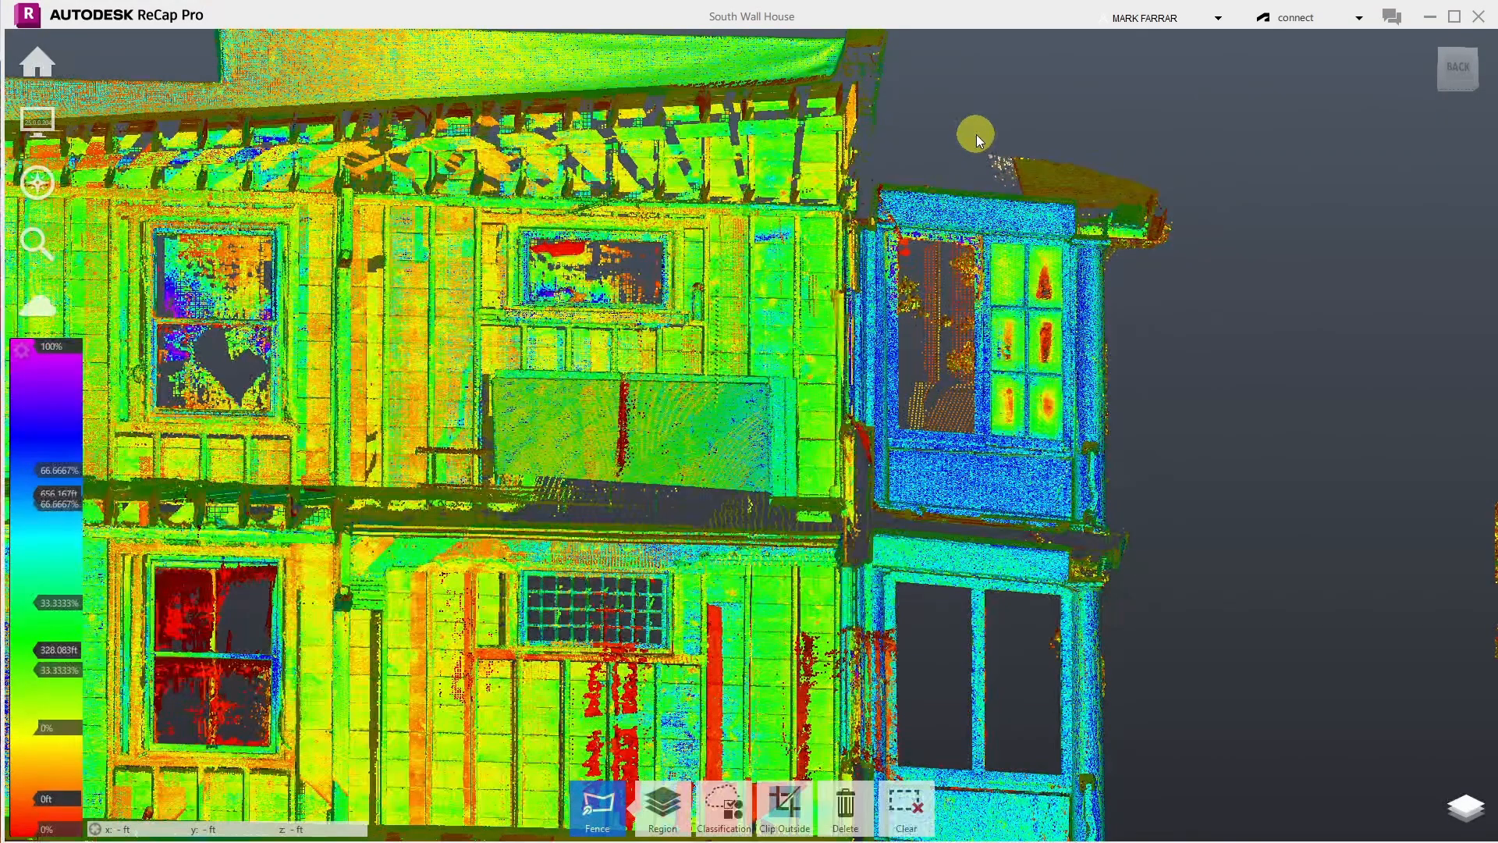
key("Delete")
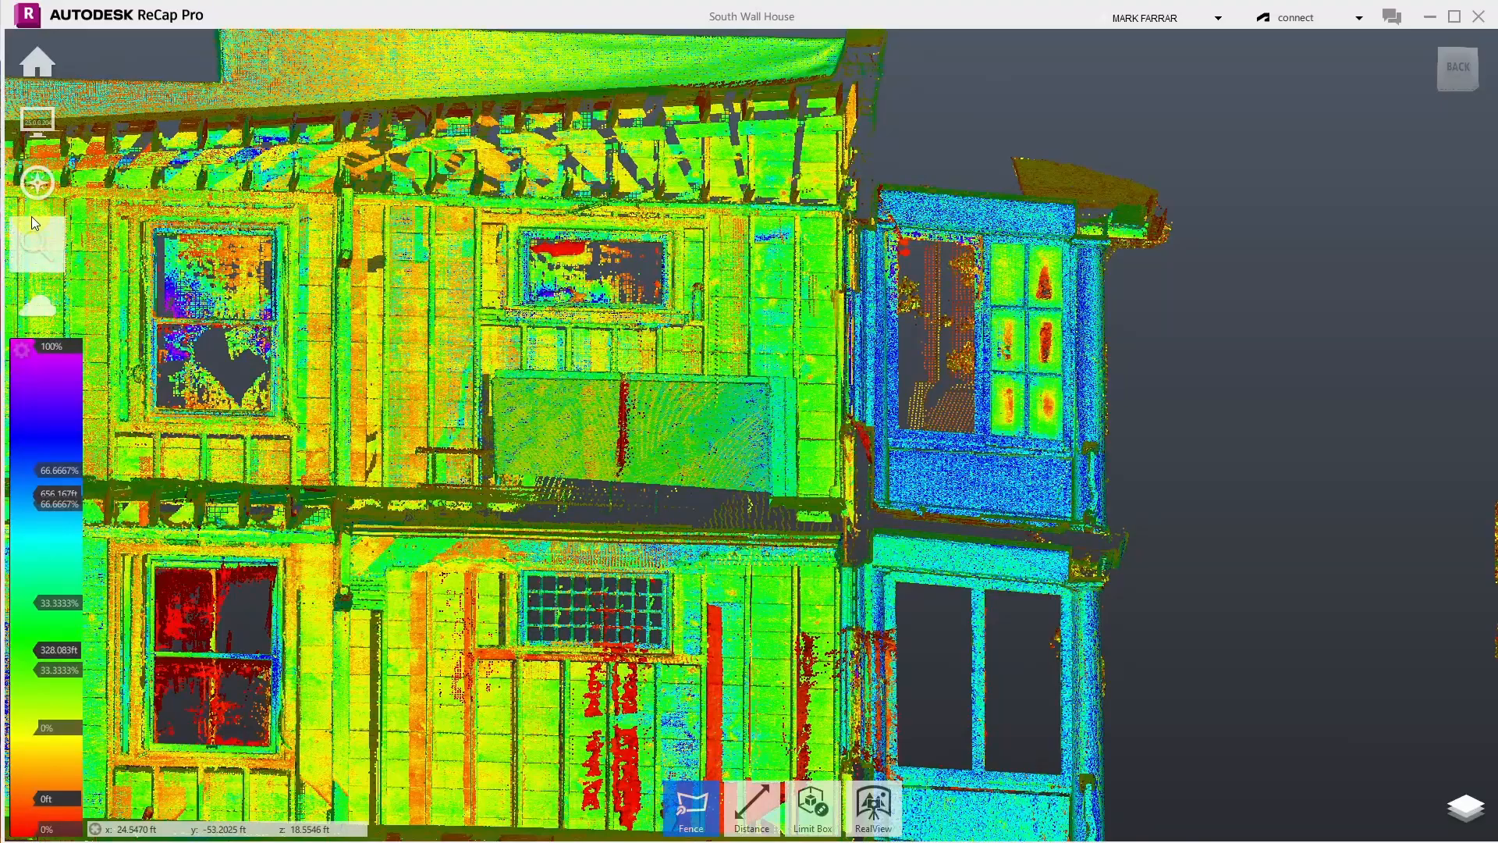
- Switch to Orbit and orbit and zoom to view the house at an angle
mouse_move(37, 187)
left_click(212, 191)
left_click_drag(1223, 399, 1256, 475)
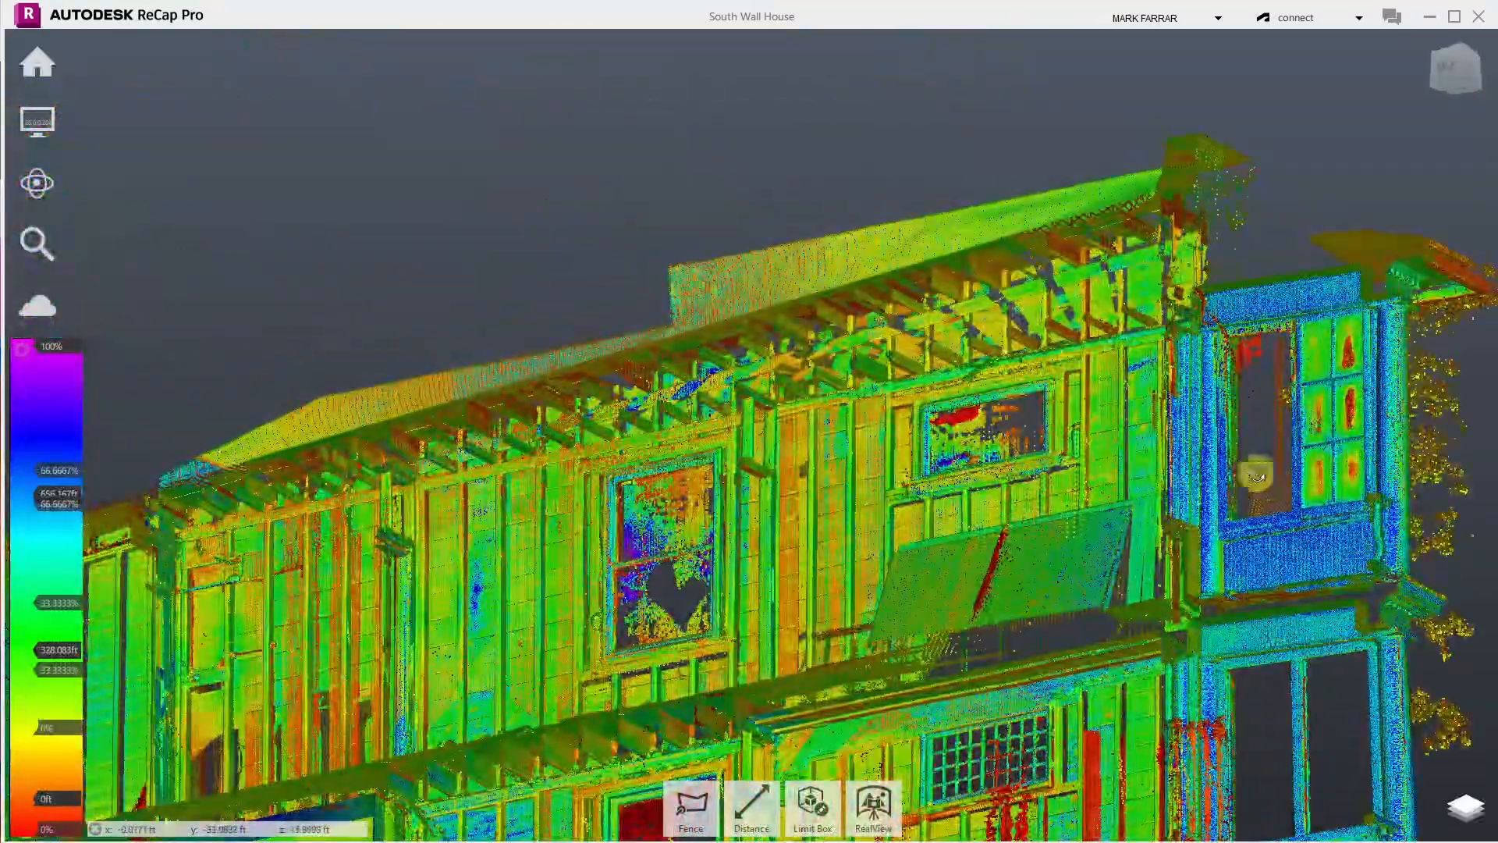
scroll(1008, 233, "down", 2)
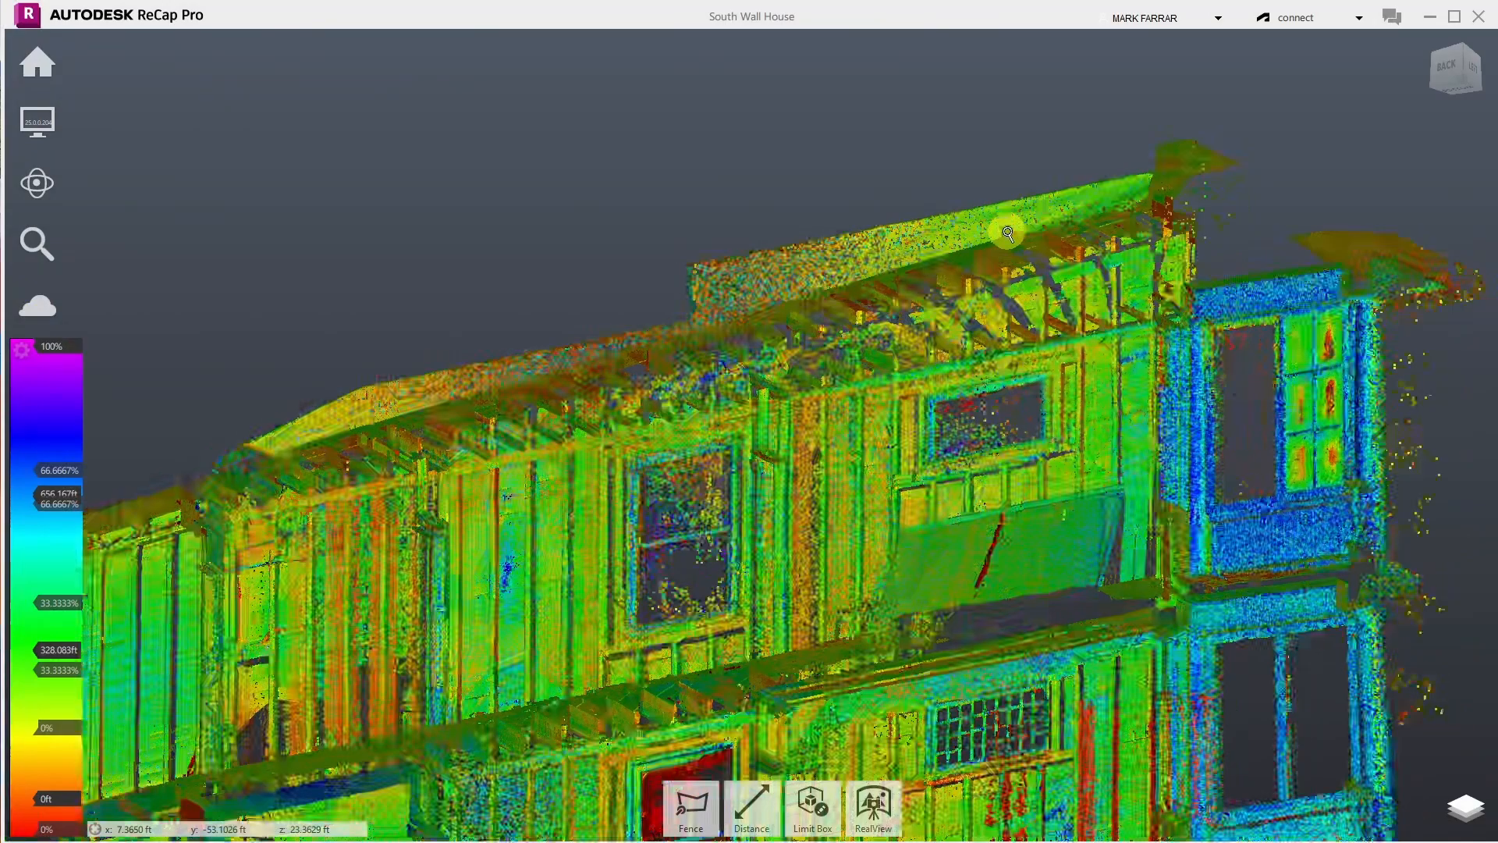
scroll(1008, 233, "down", 3)
scroll(1461, 735, "up", 4)
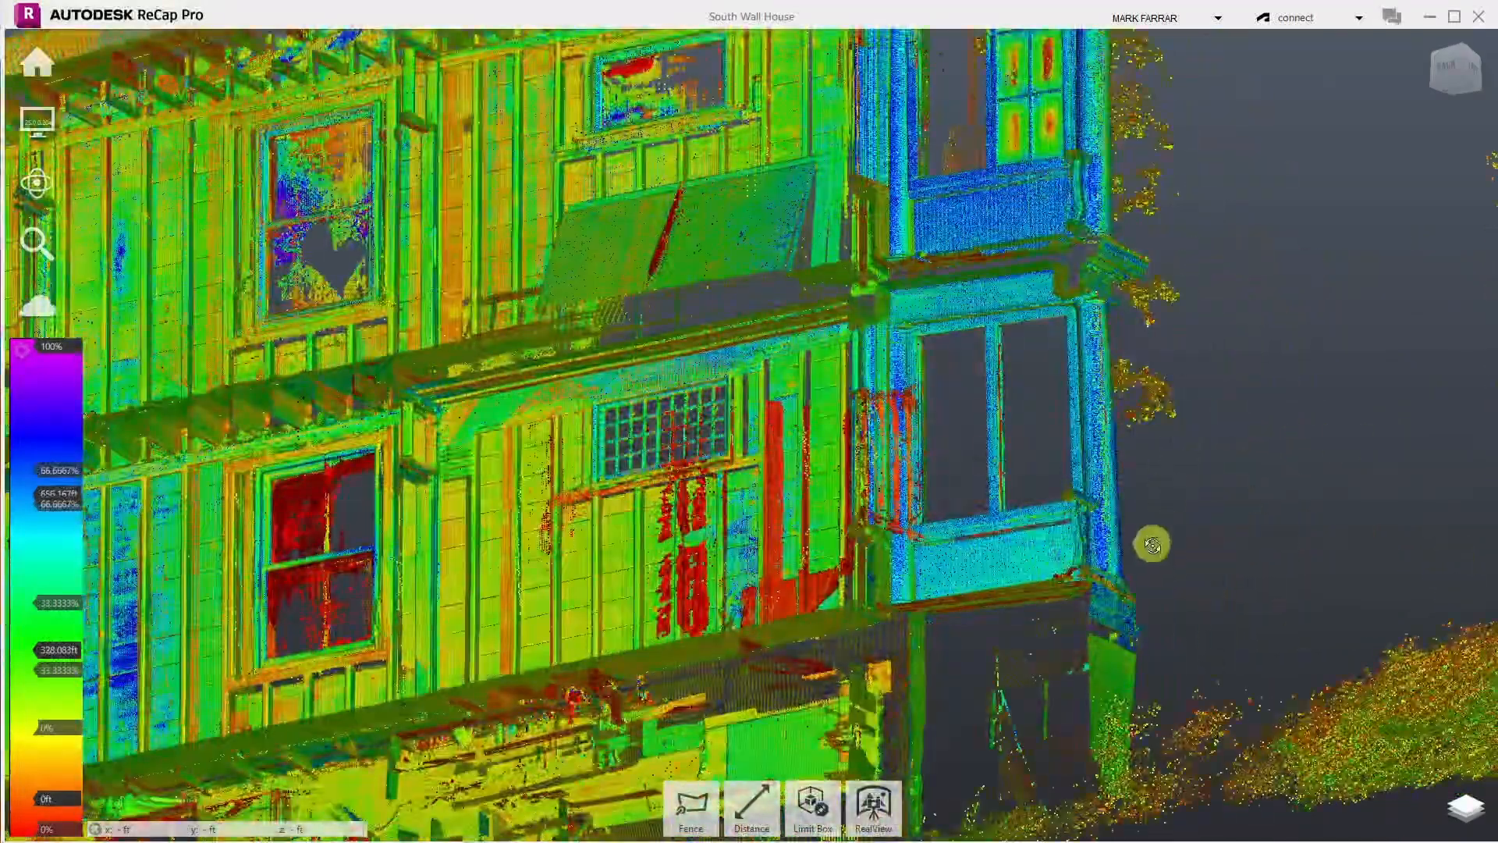
scroll(1152, 544, "down", 5)
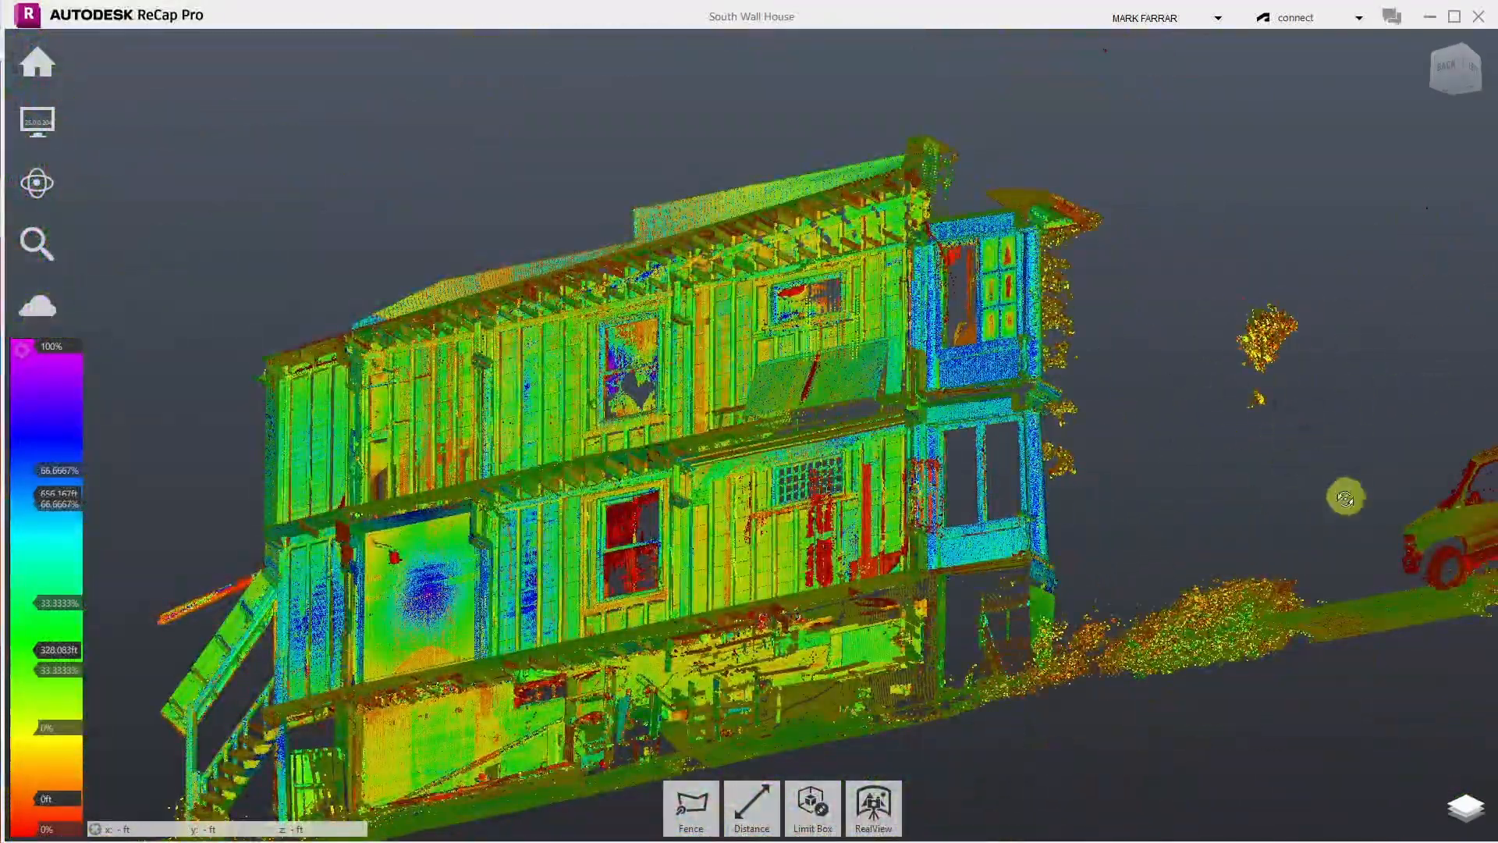
scroll(1465, 518, "down", 3)
scroll(1433, 422, "up", 5)
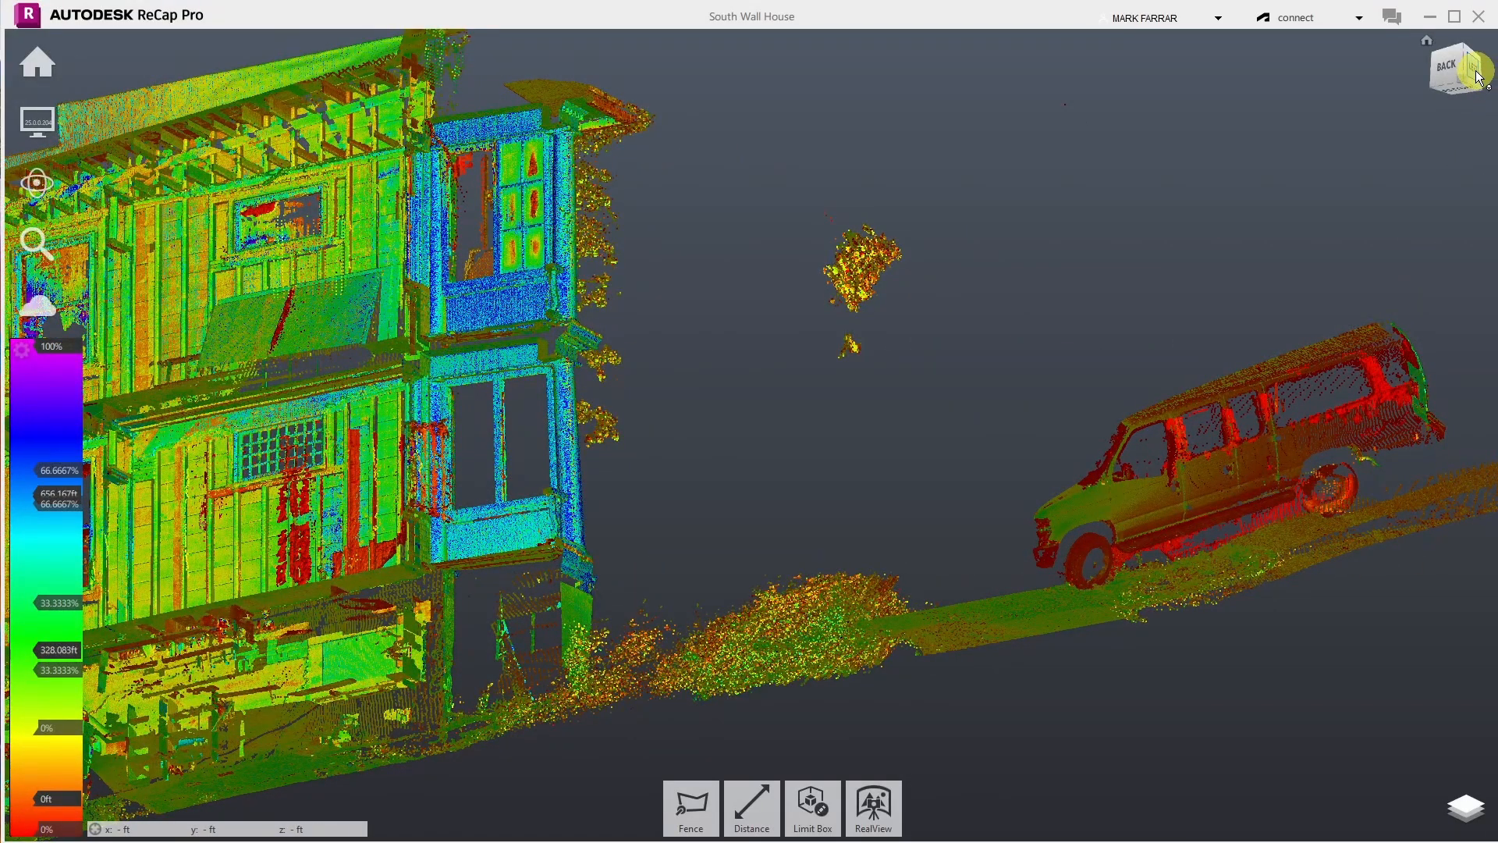
- Turn to the BACK view and zoom in on the van parked beside the house
left_click(1440, 62)
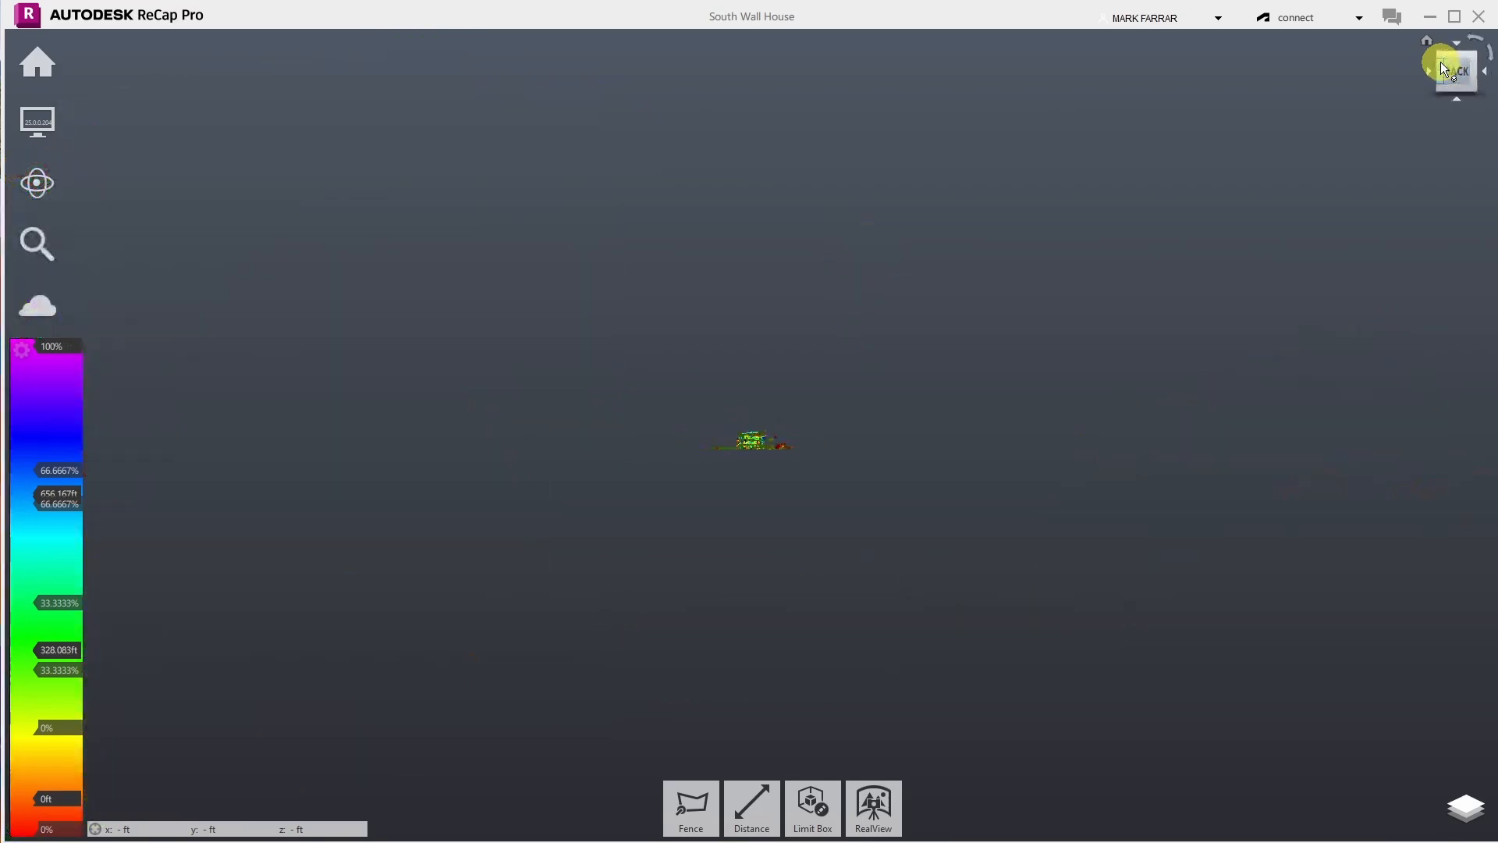
scroll(773, 457, "up", 10)
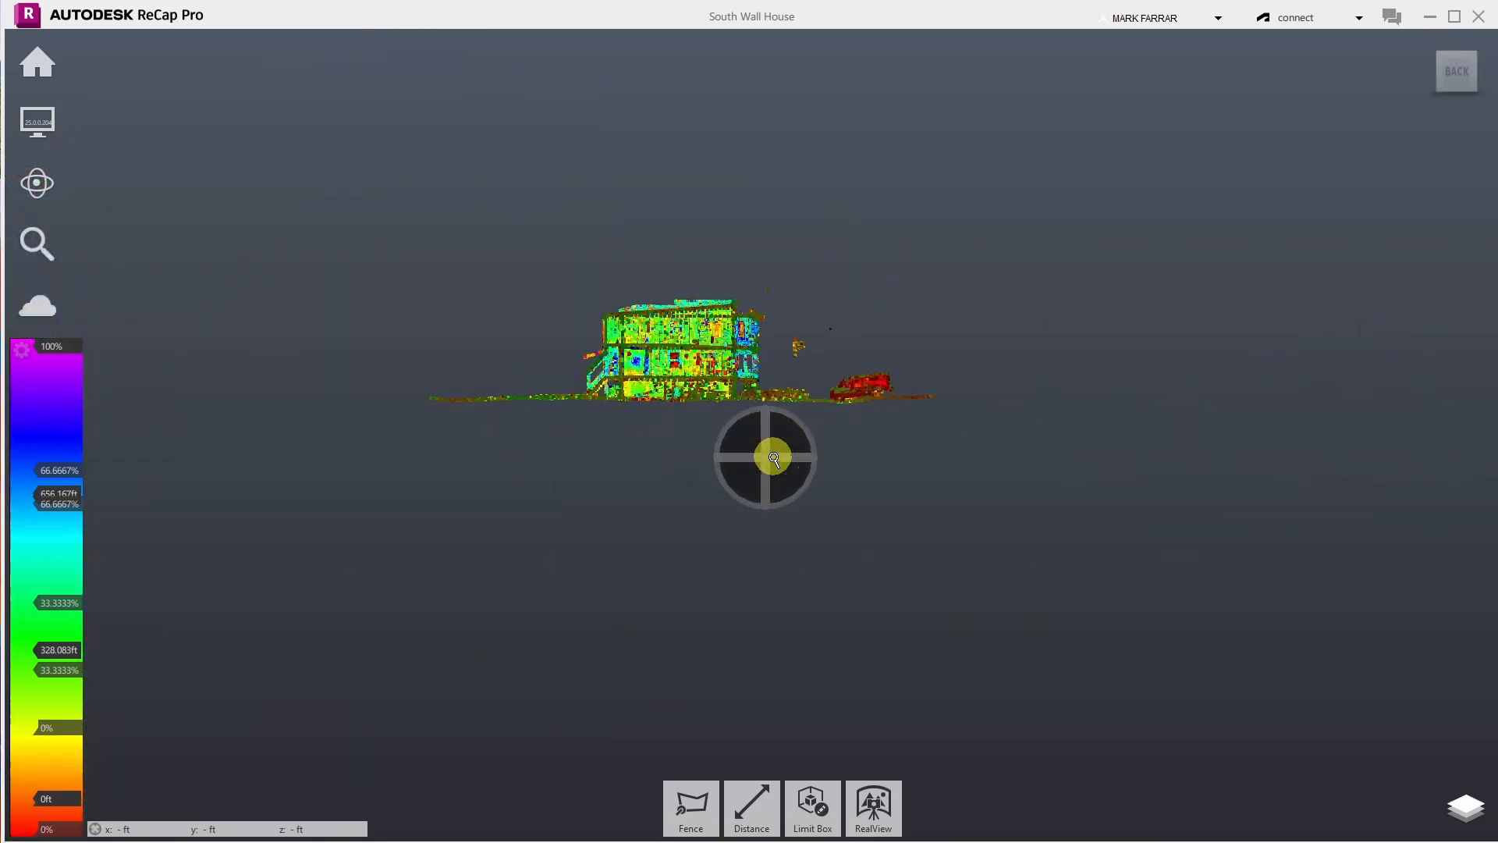
scroll(925, 392, "up", 5)
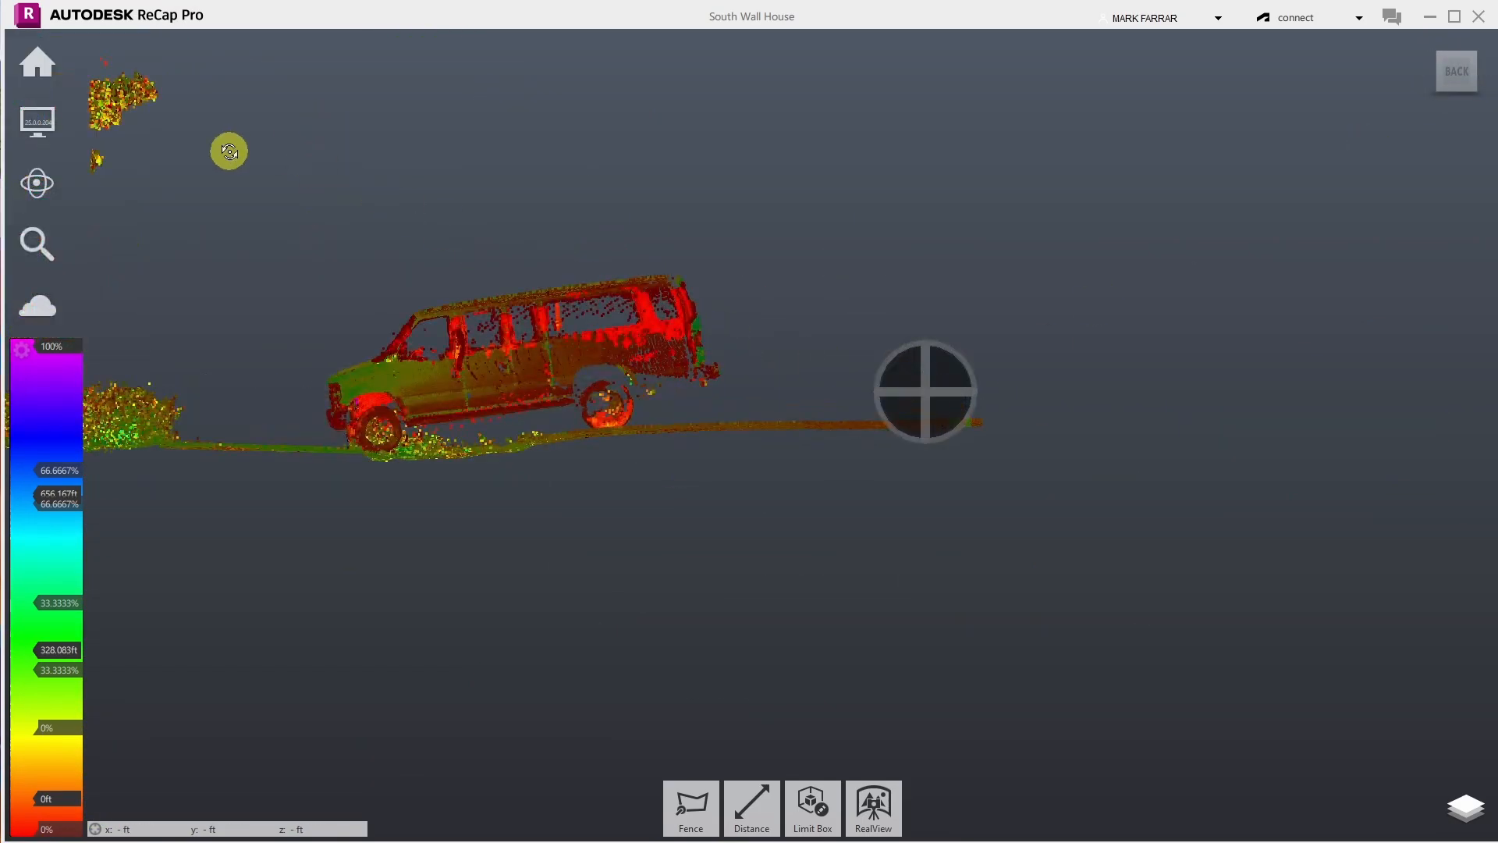
scroll(209, 316, "up", 5)
scroll(311, 367, "up", 2)
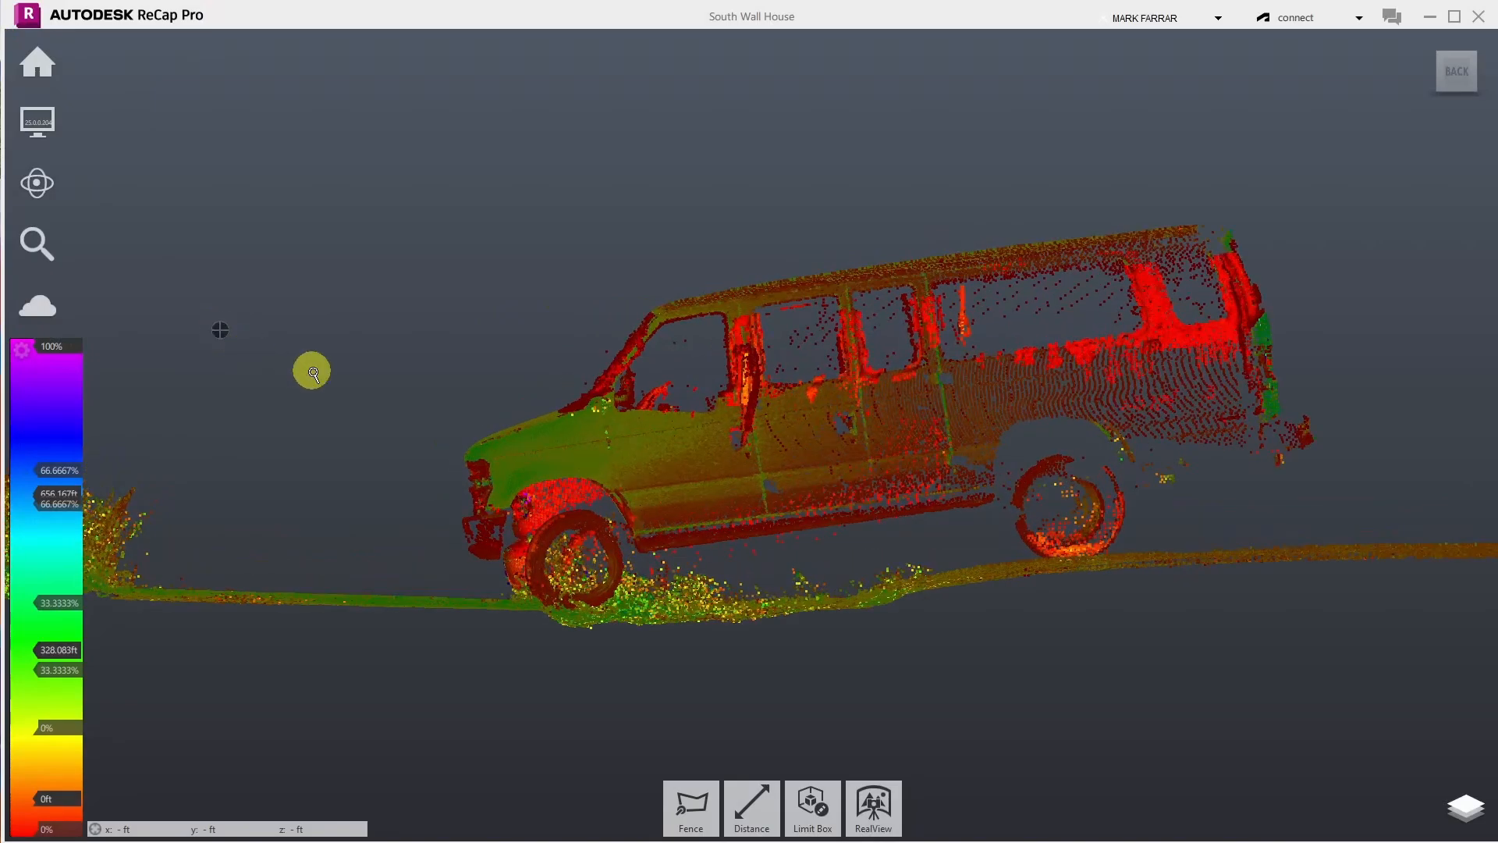
- Activate Fence with the polygon selection type
left_click(686, 812)
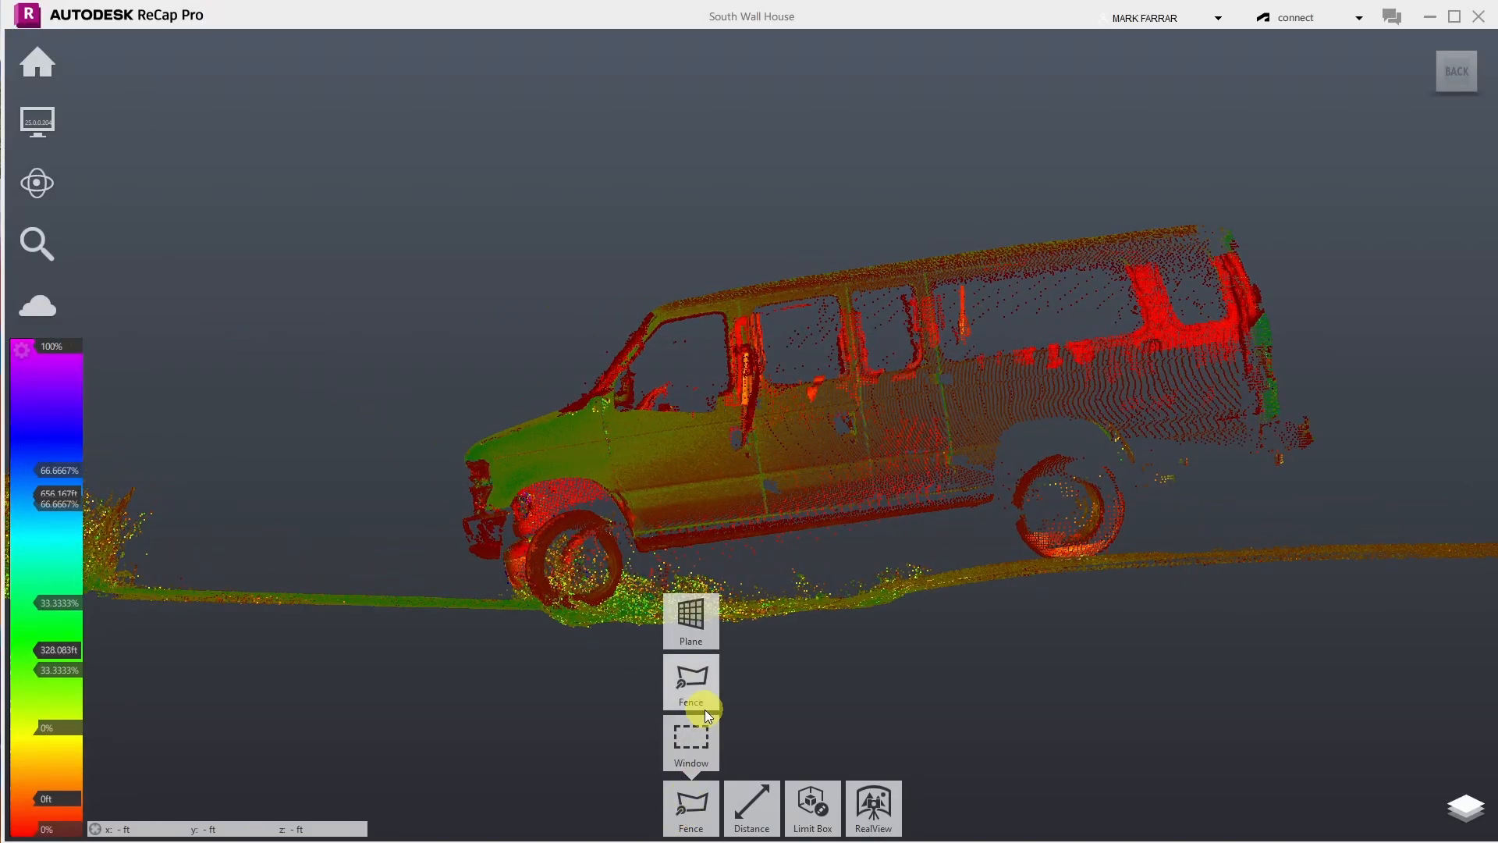
left_click(705, 697)
left_click(677, 783)
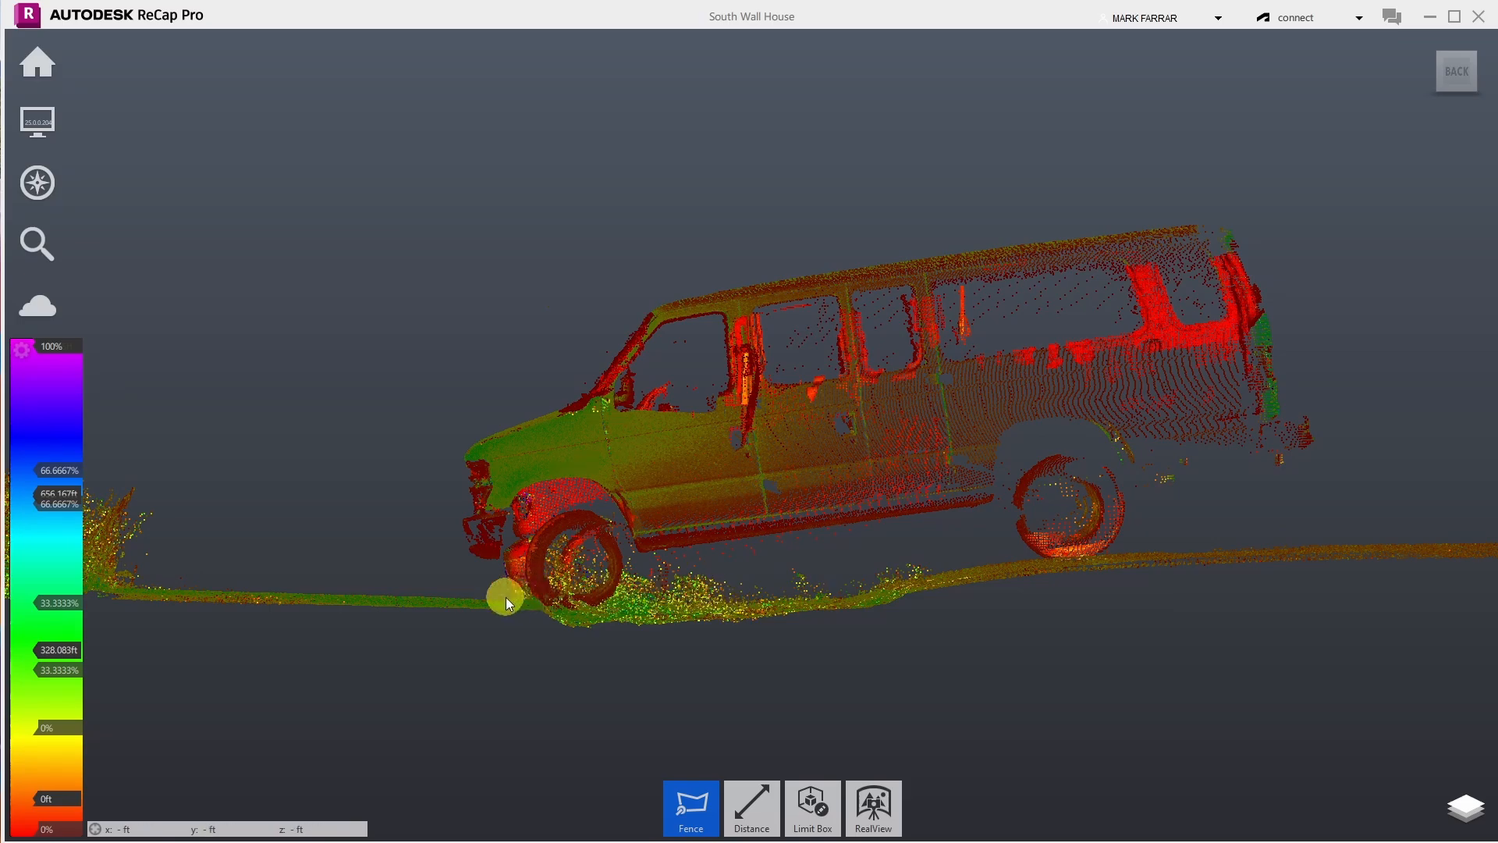
- Fence the whole van from the ground beneath it up over its roof and delete it
left_click(461, 596)
left_click(588, 603)
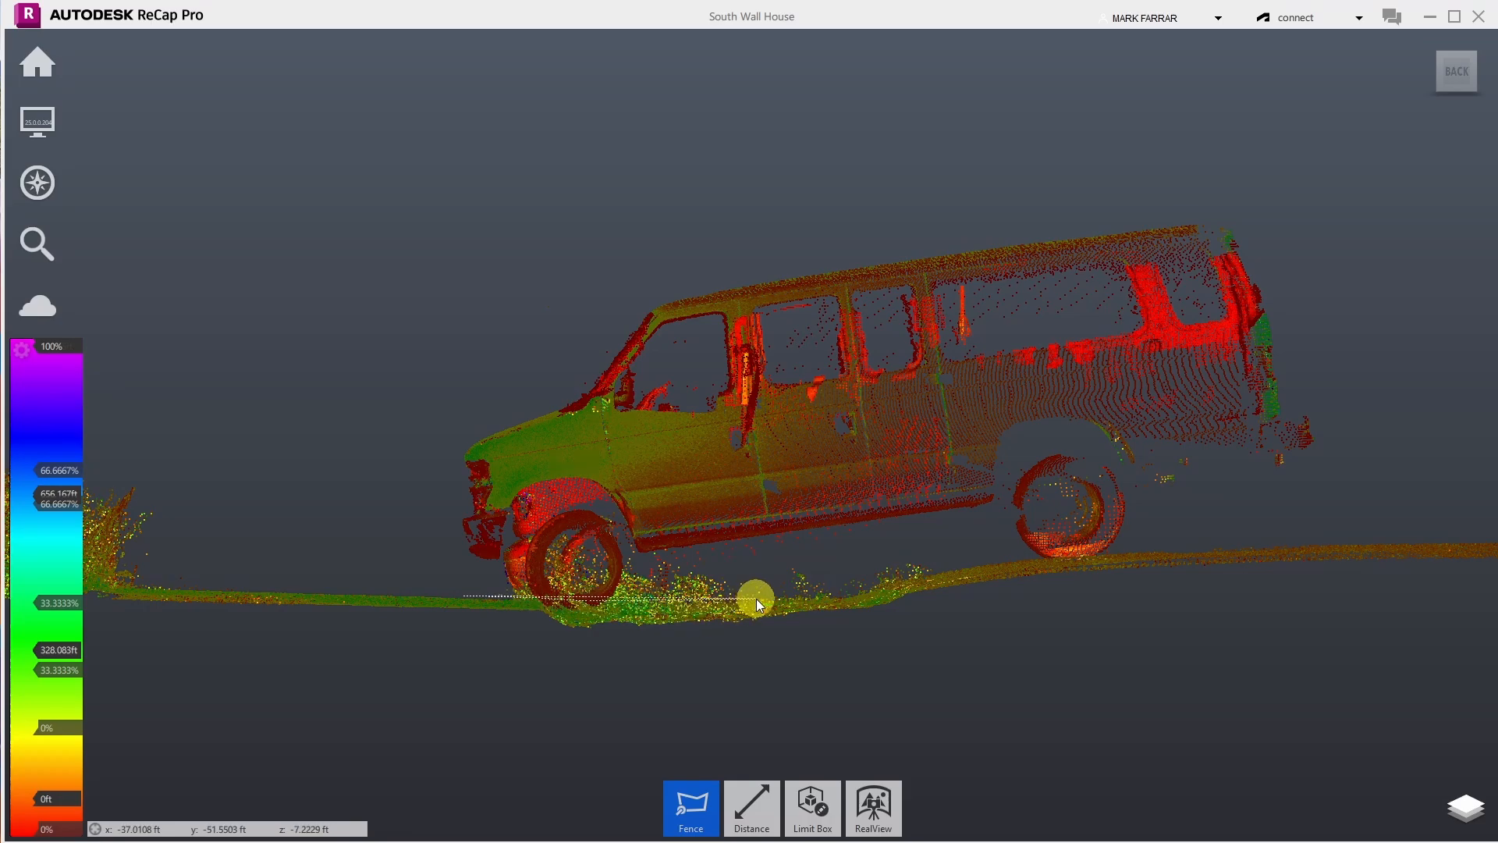
left_click(849, 594)
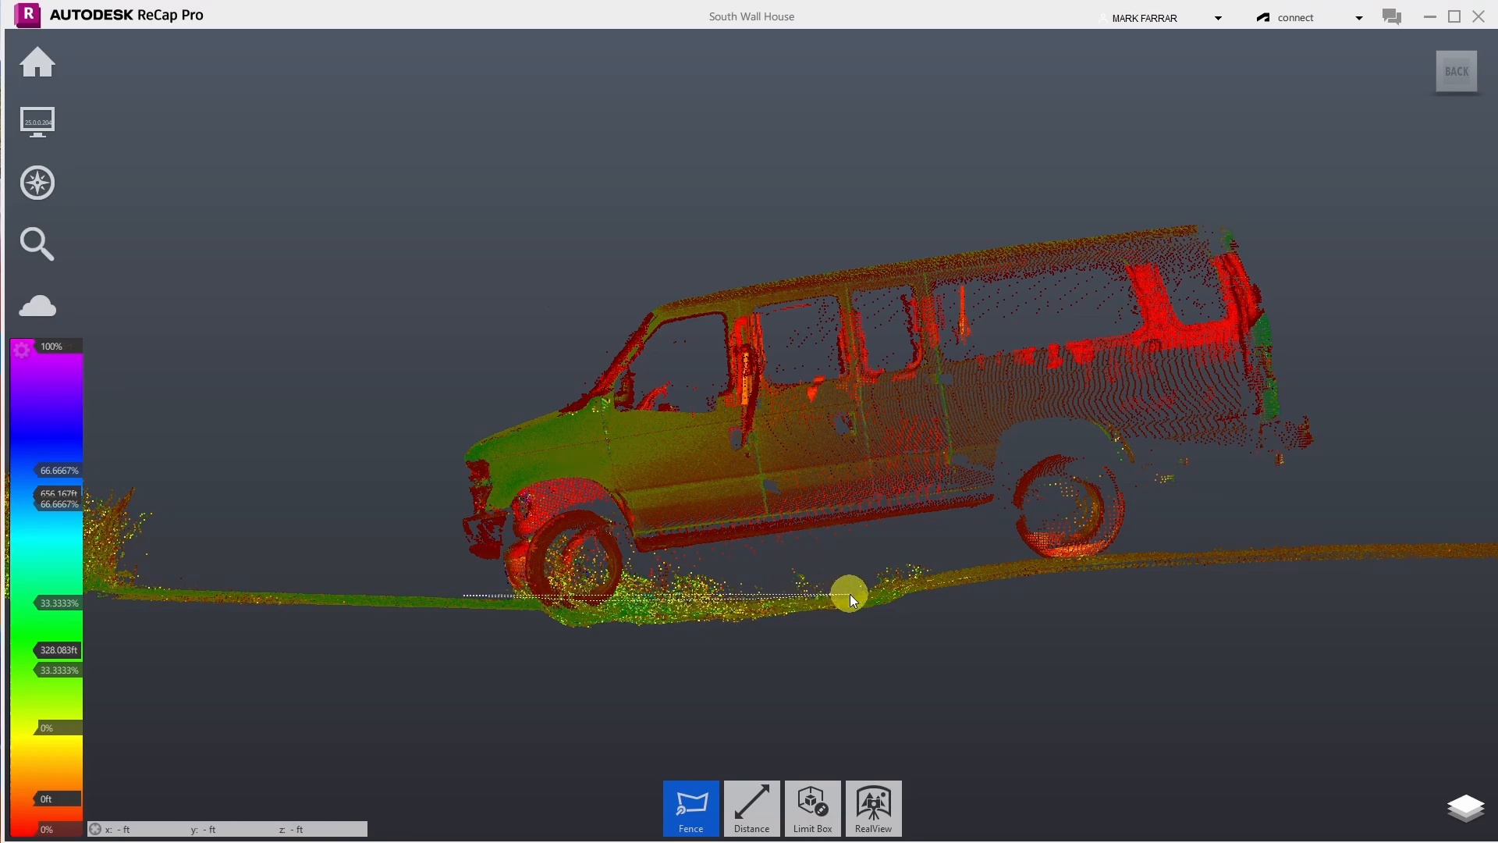
left_click(921, 569)
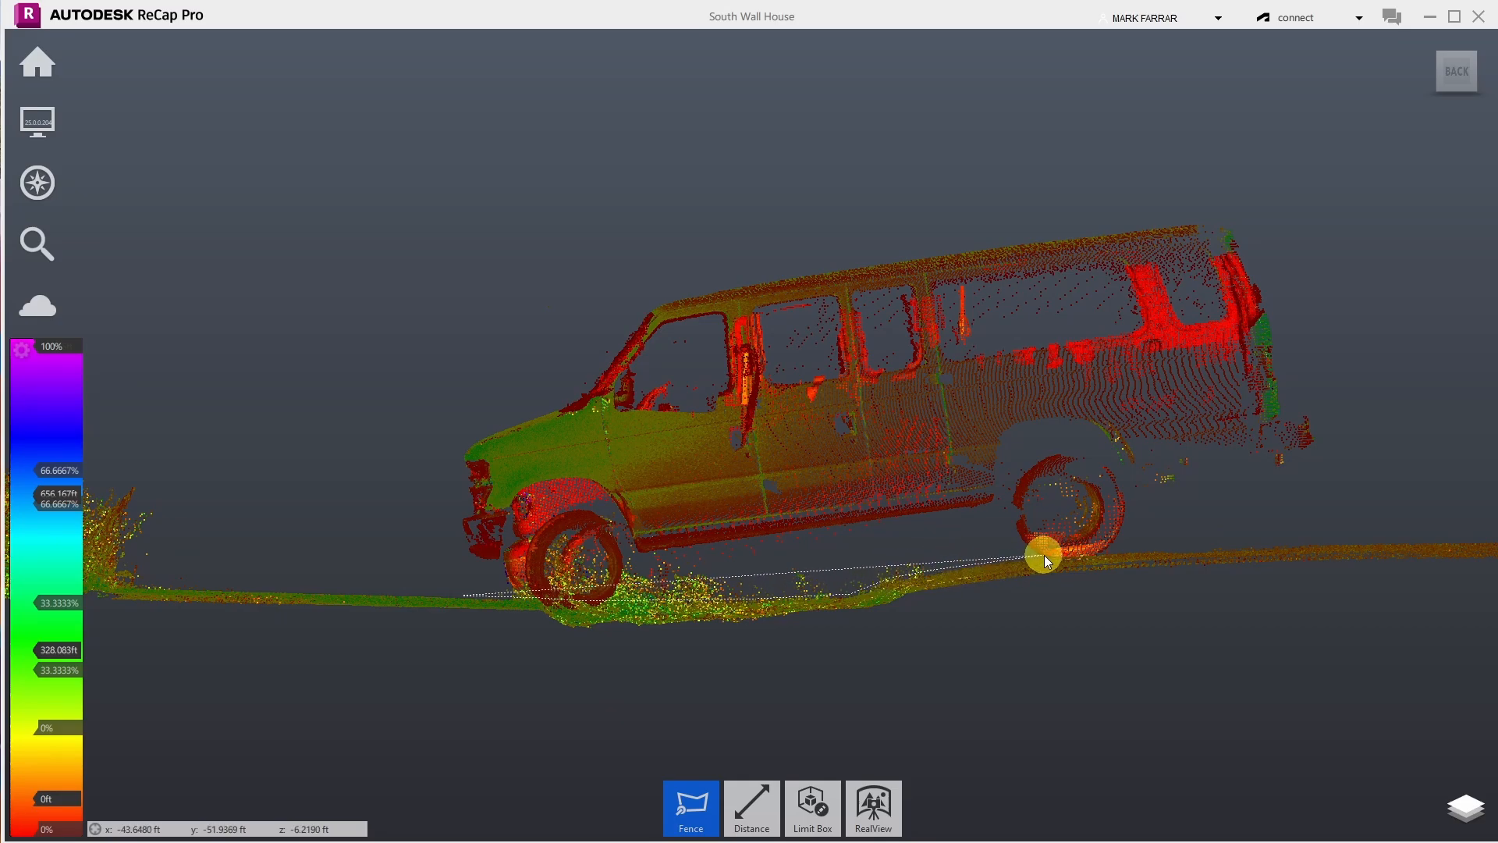
left_click(1125, 549)
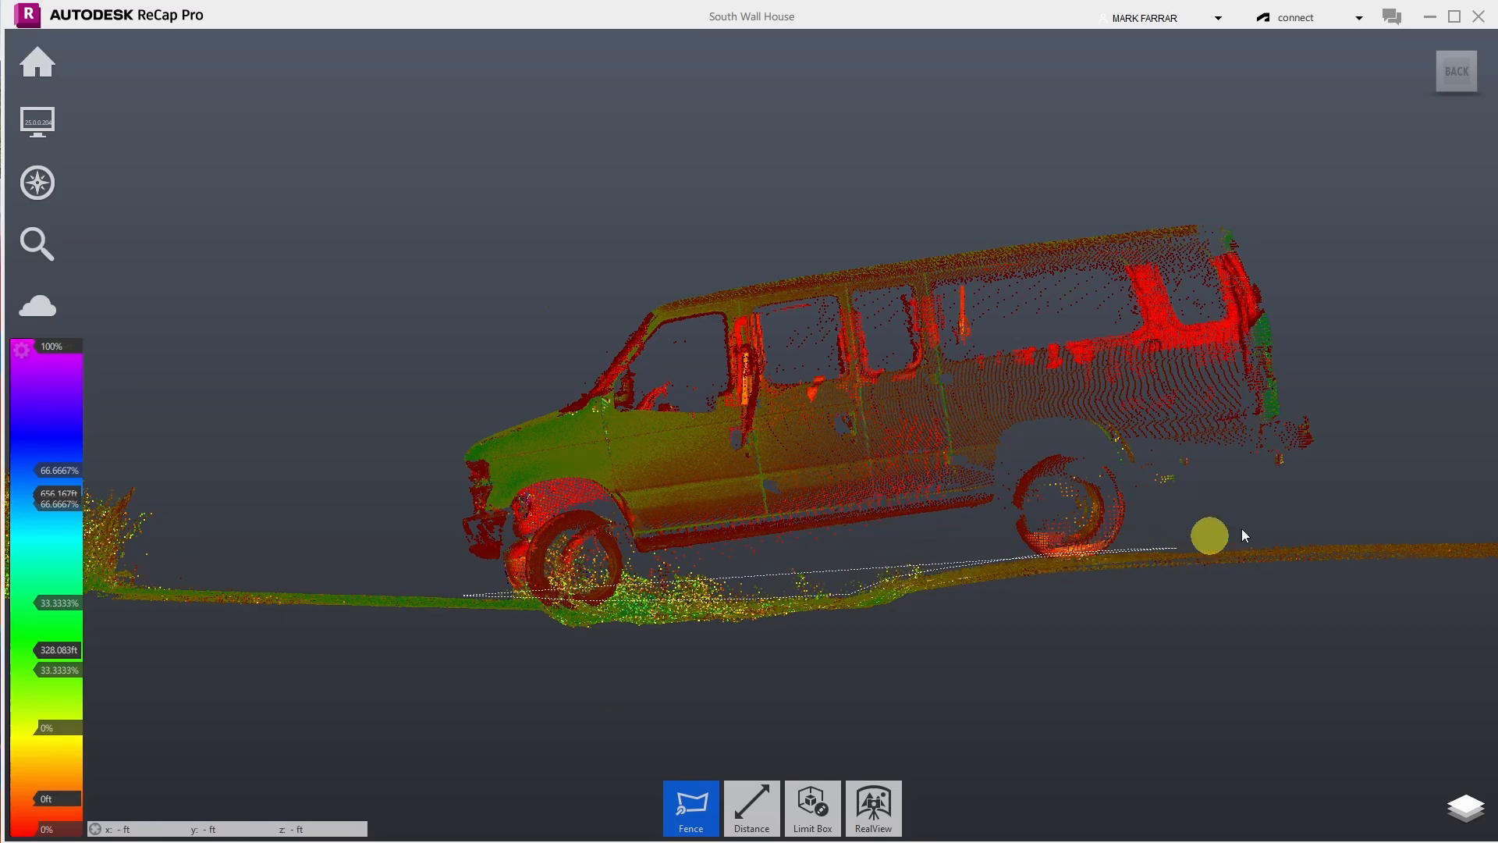
left_click(1361, 426)
left_click(1257, 125)
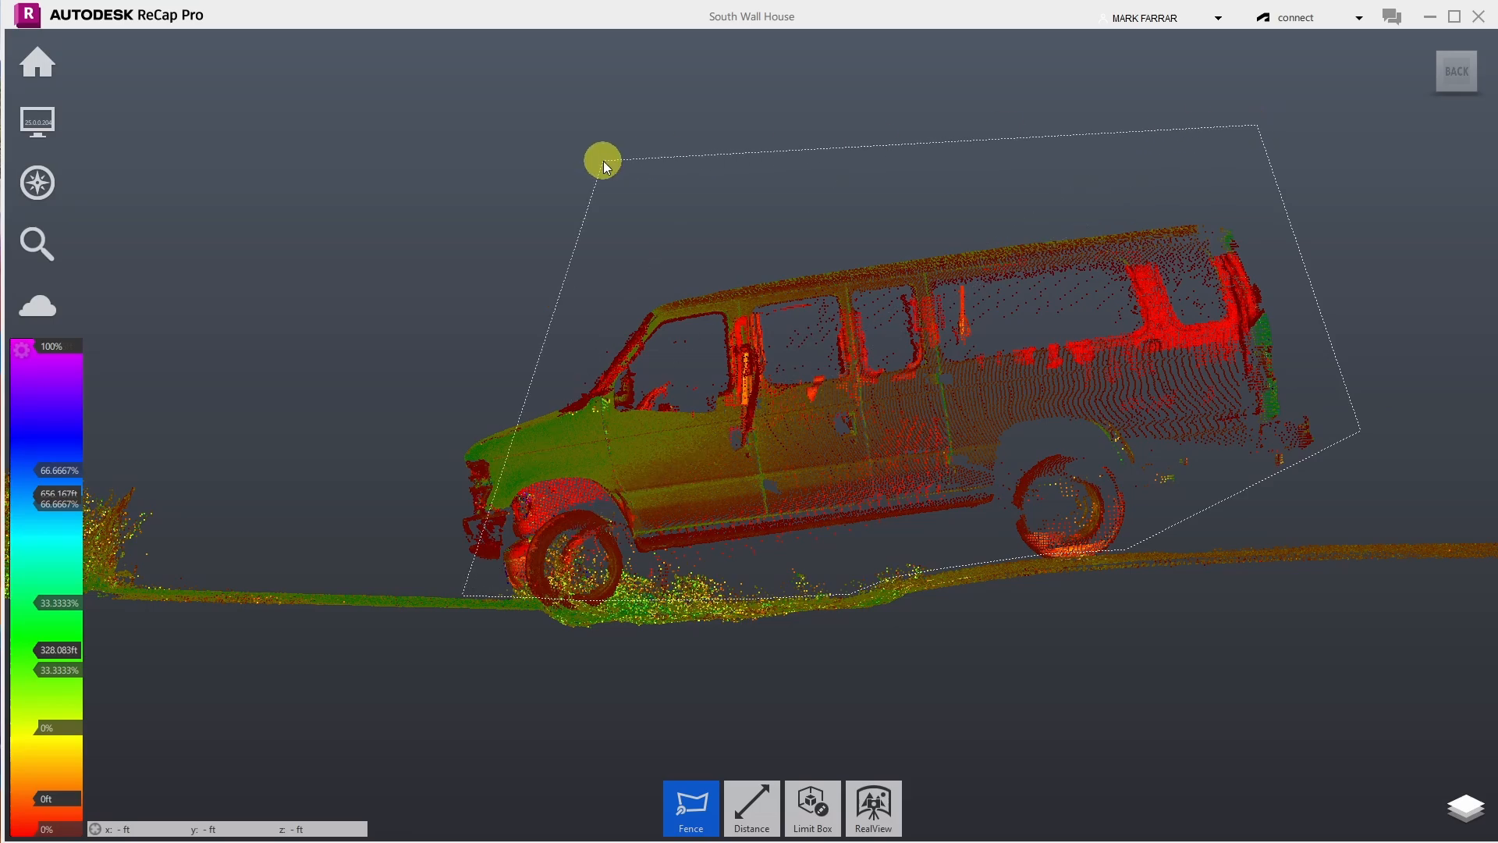
double_click(401, 189)
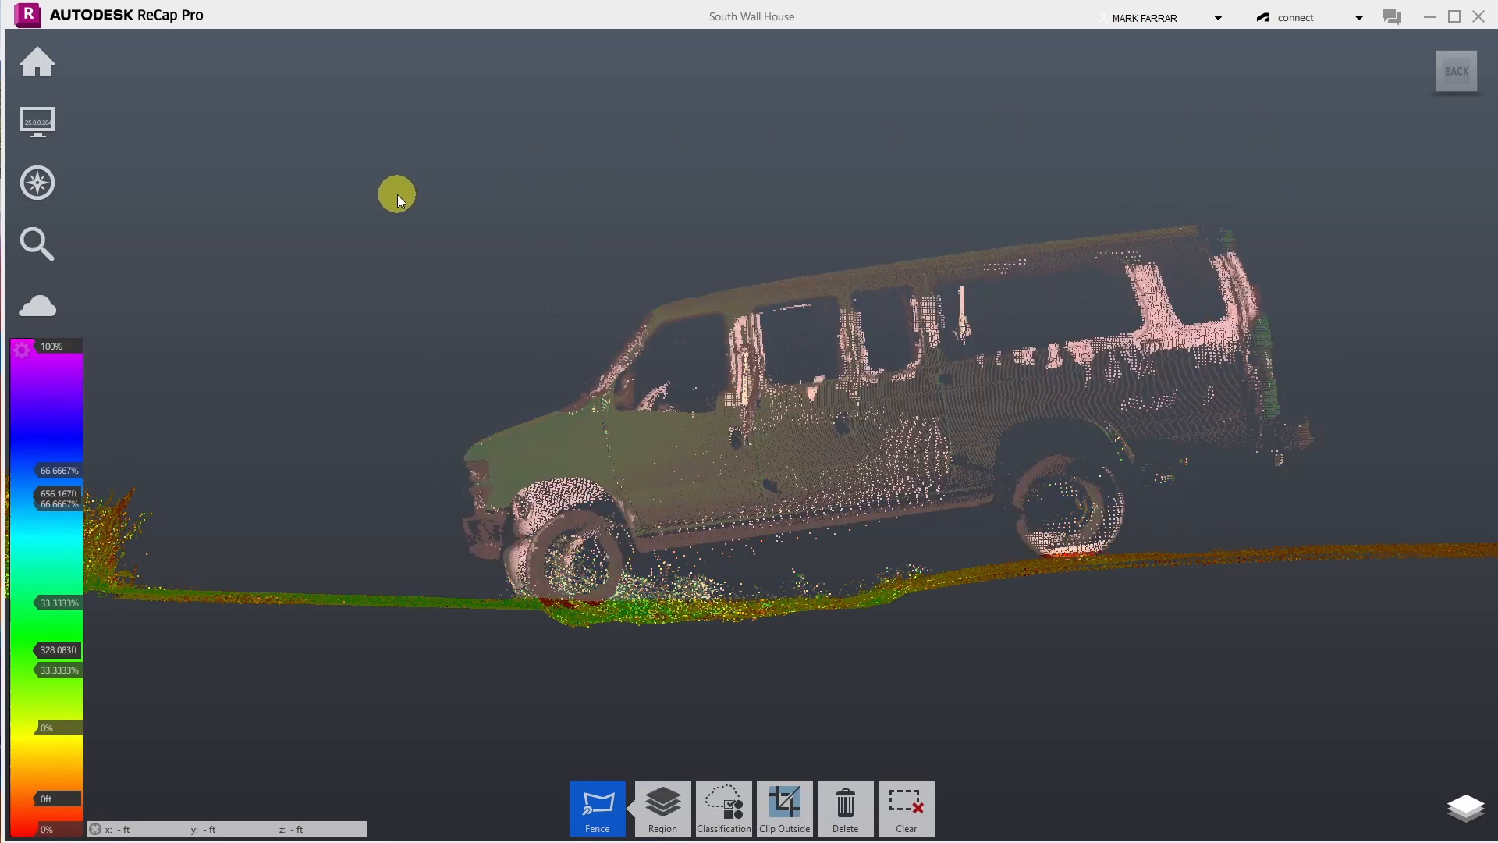
key("Delete")
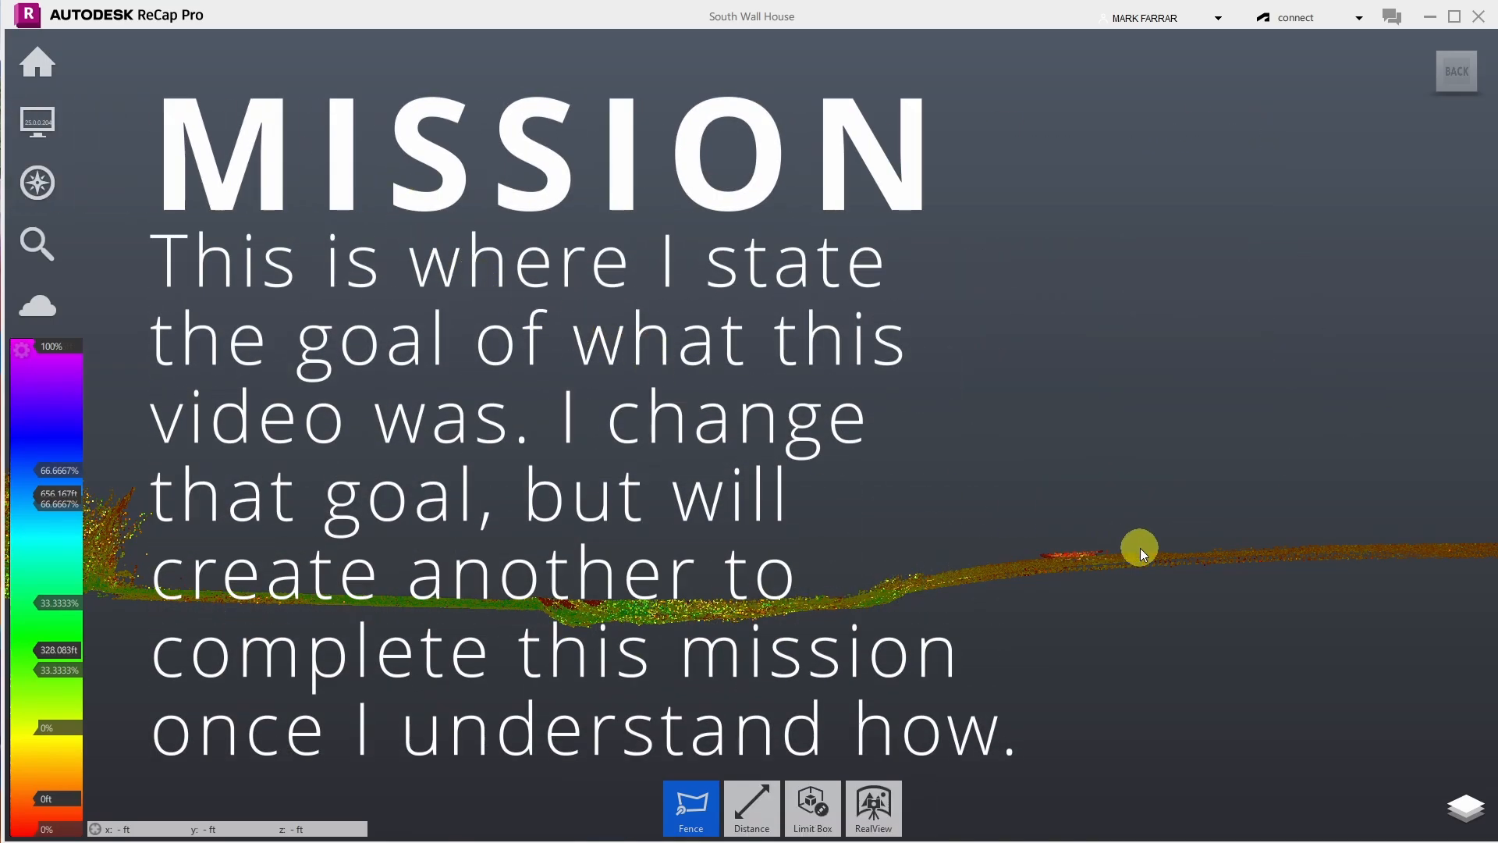
- Fence and delete the stray points hovering above the road
scroll(1051, 611, "up", 4)
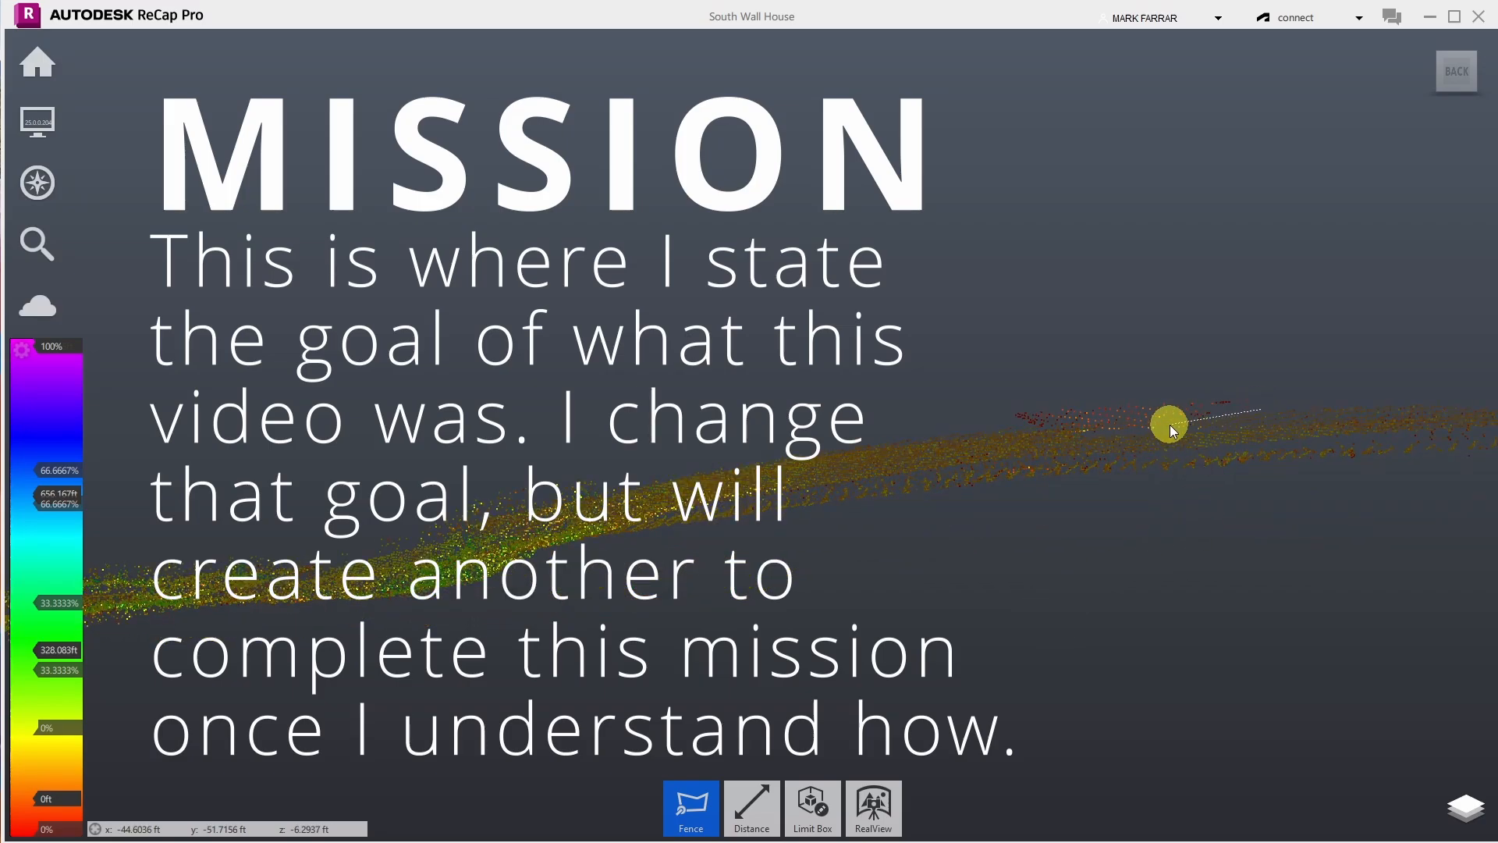
left_click(1009, 427)
left_click(978, 386)
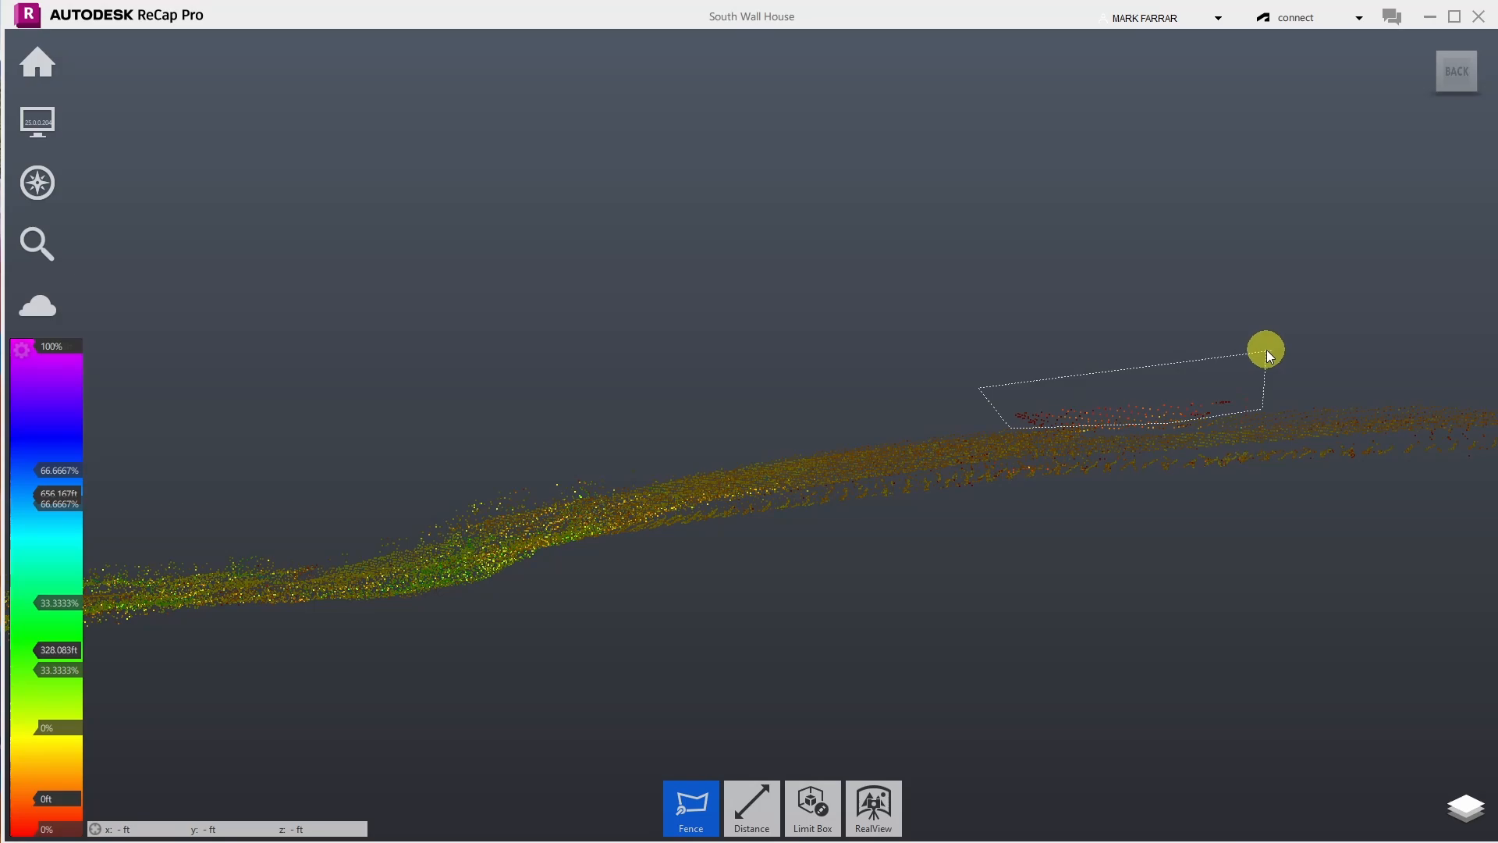
double_click(1234, 335)
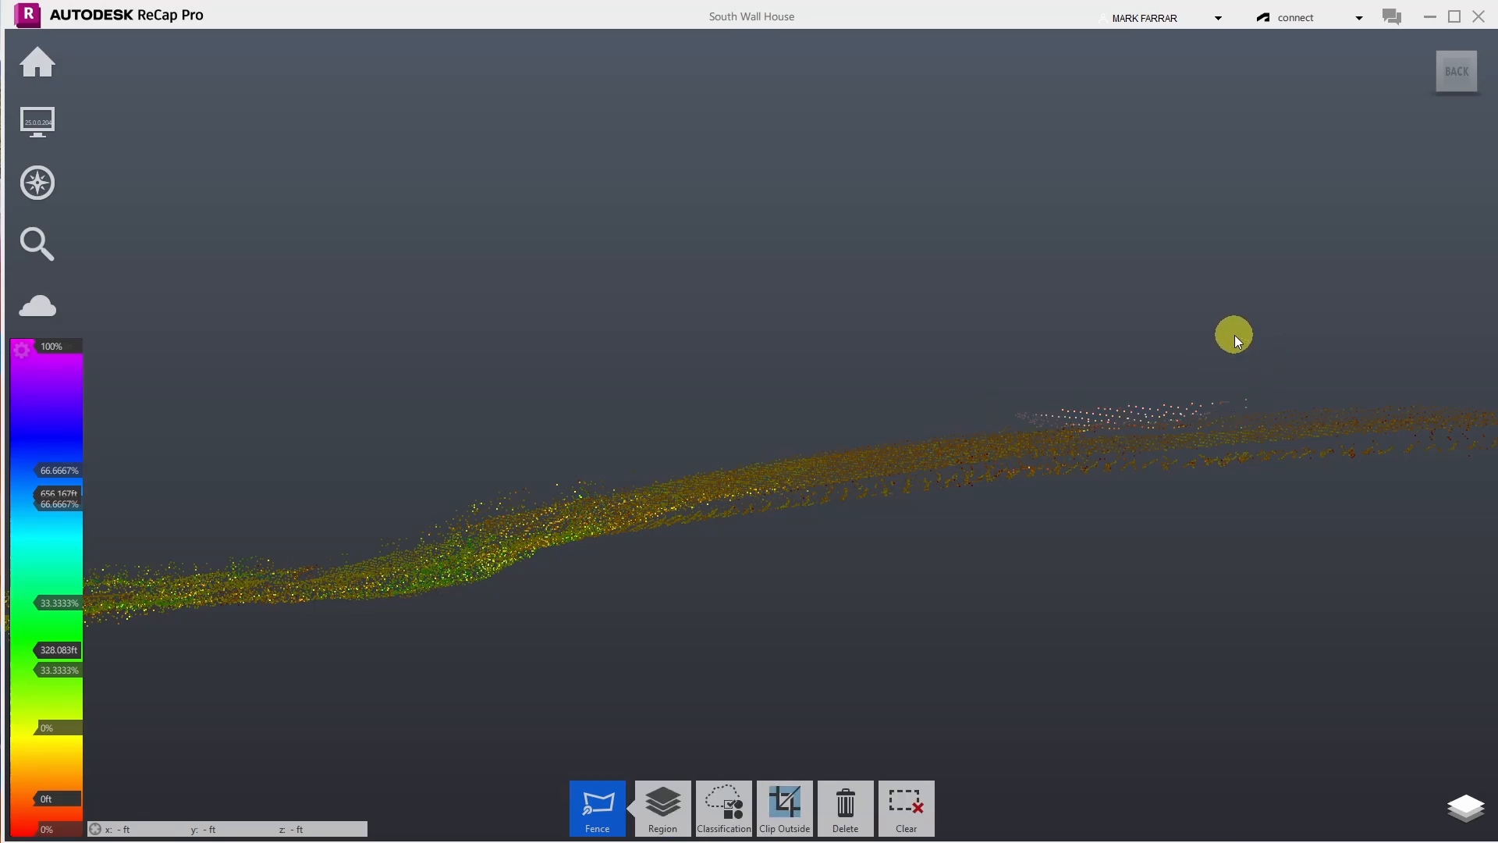
key("Delete")
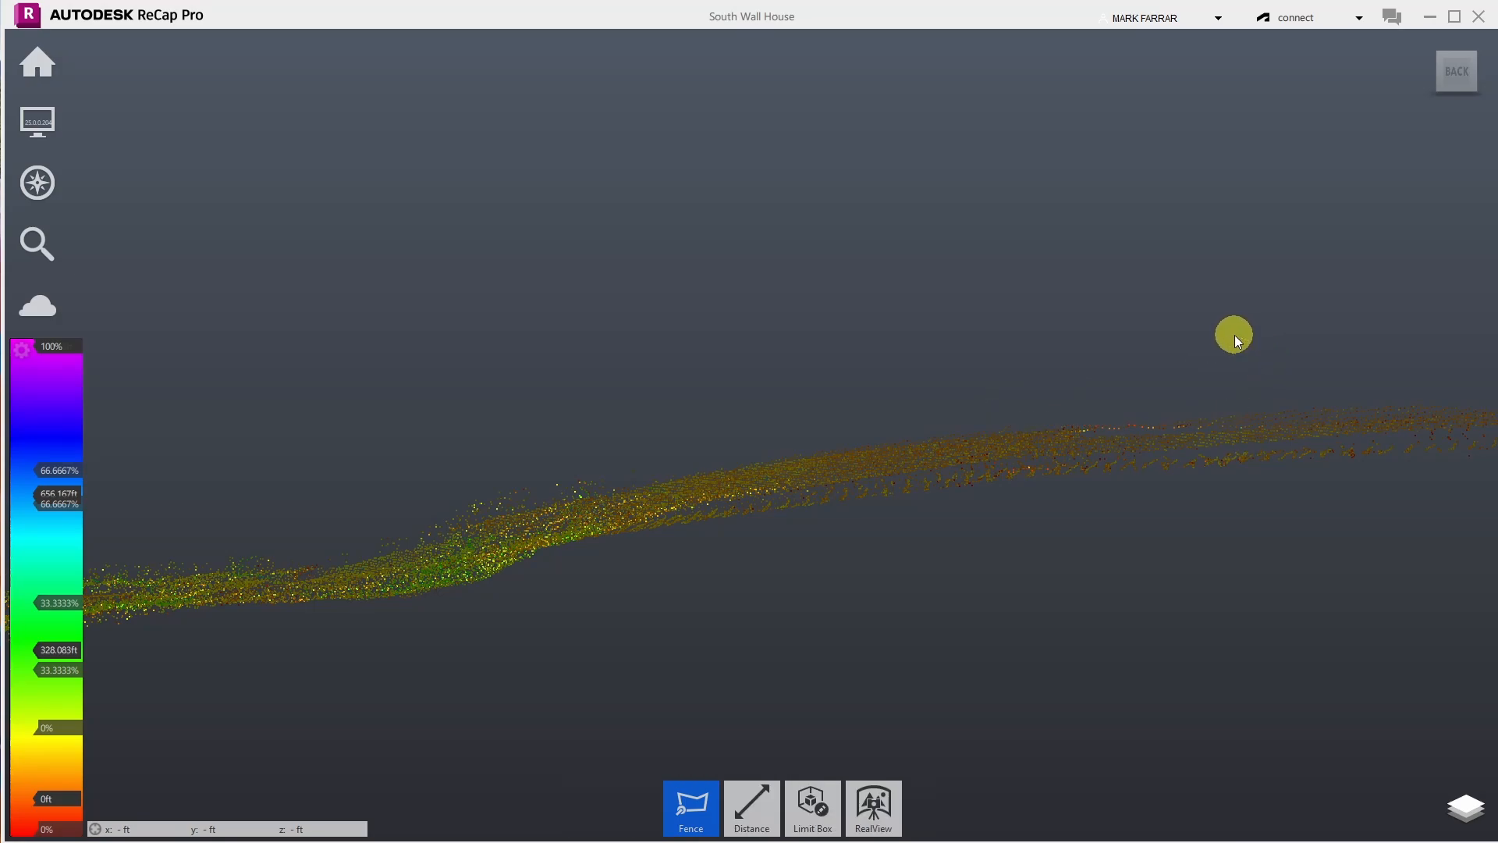
- Fence and delete the clutter sitting on the ground hump
left_click(691, 471)
left_click(326, 551)
double_click(421, 439)
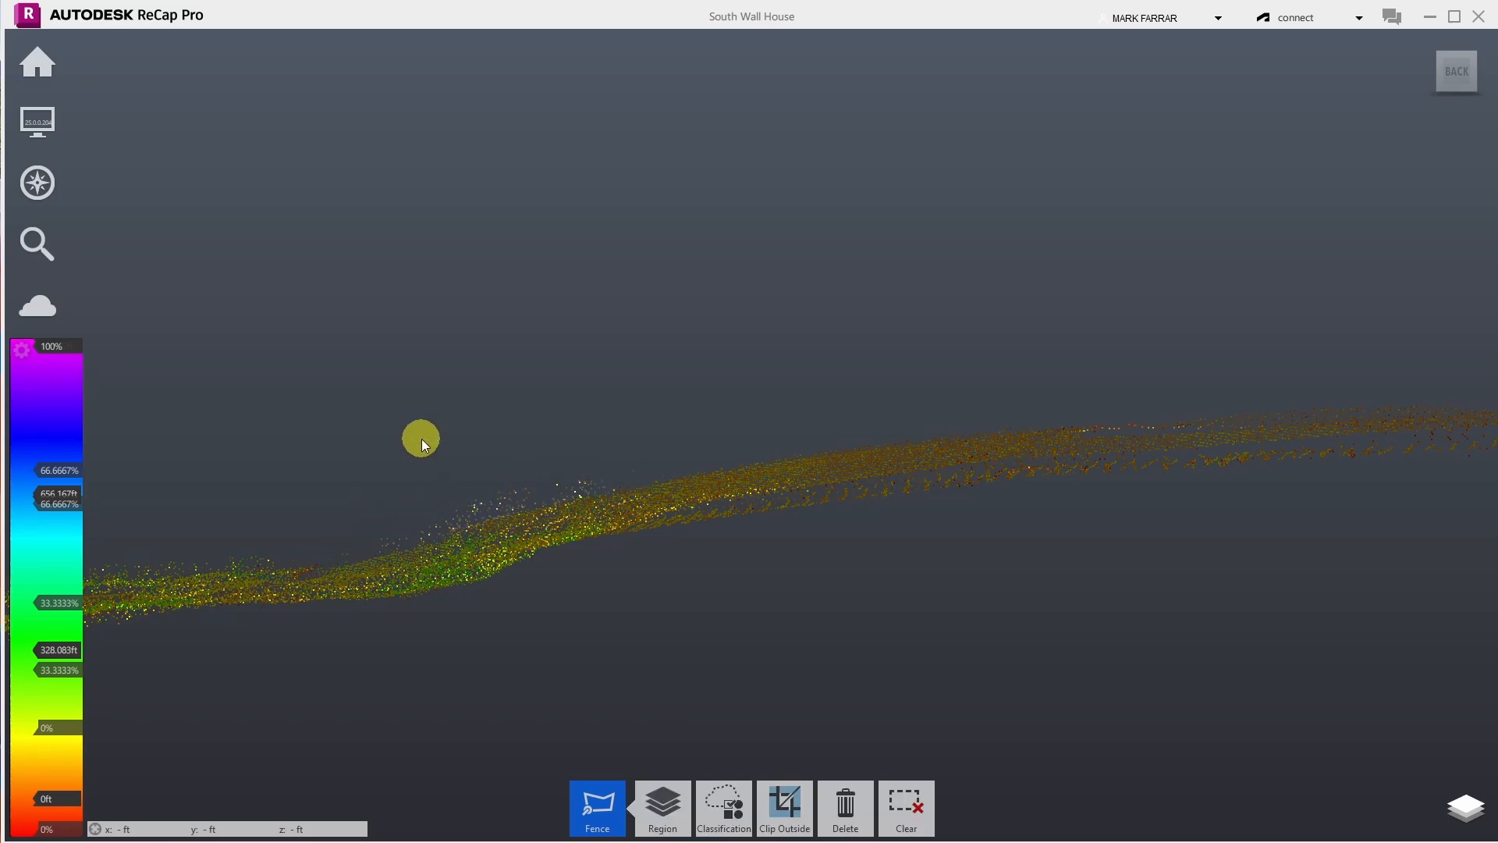
key("Delete")
- Zoom out, then fence and delete the floating cluster beside the house
scroll(836, 379, "down", 4)
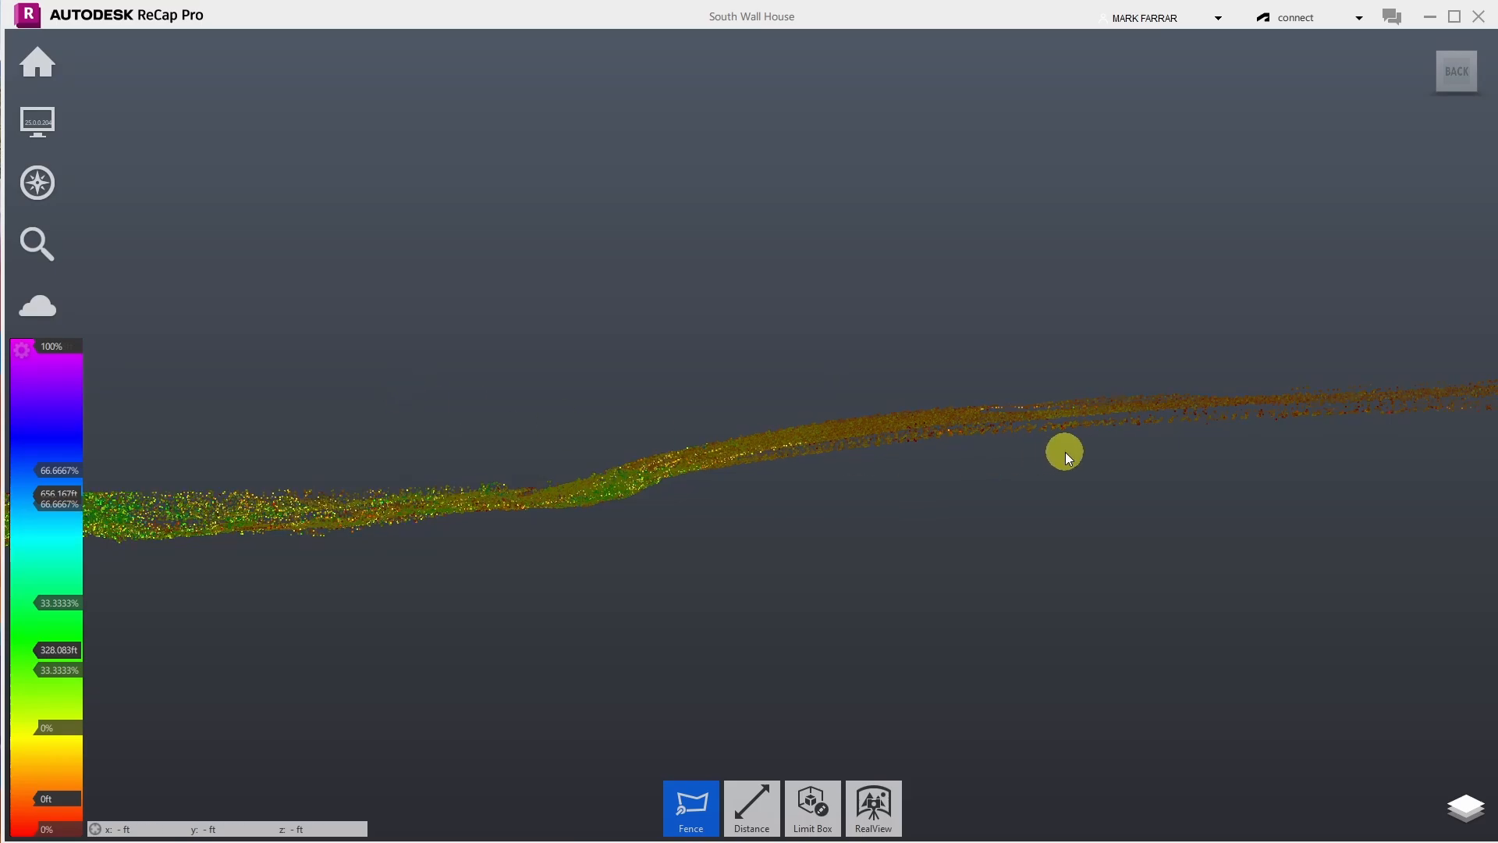
scroll(1064, 452, "down", 4)
scroll(846, 477, "down", 2)
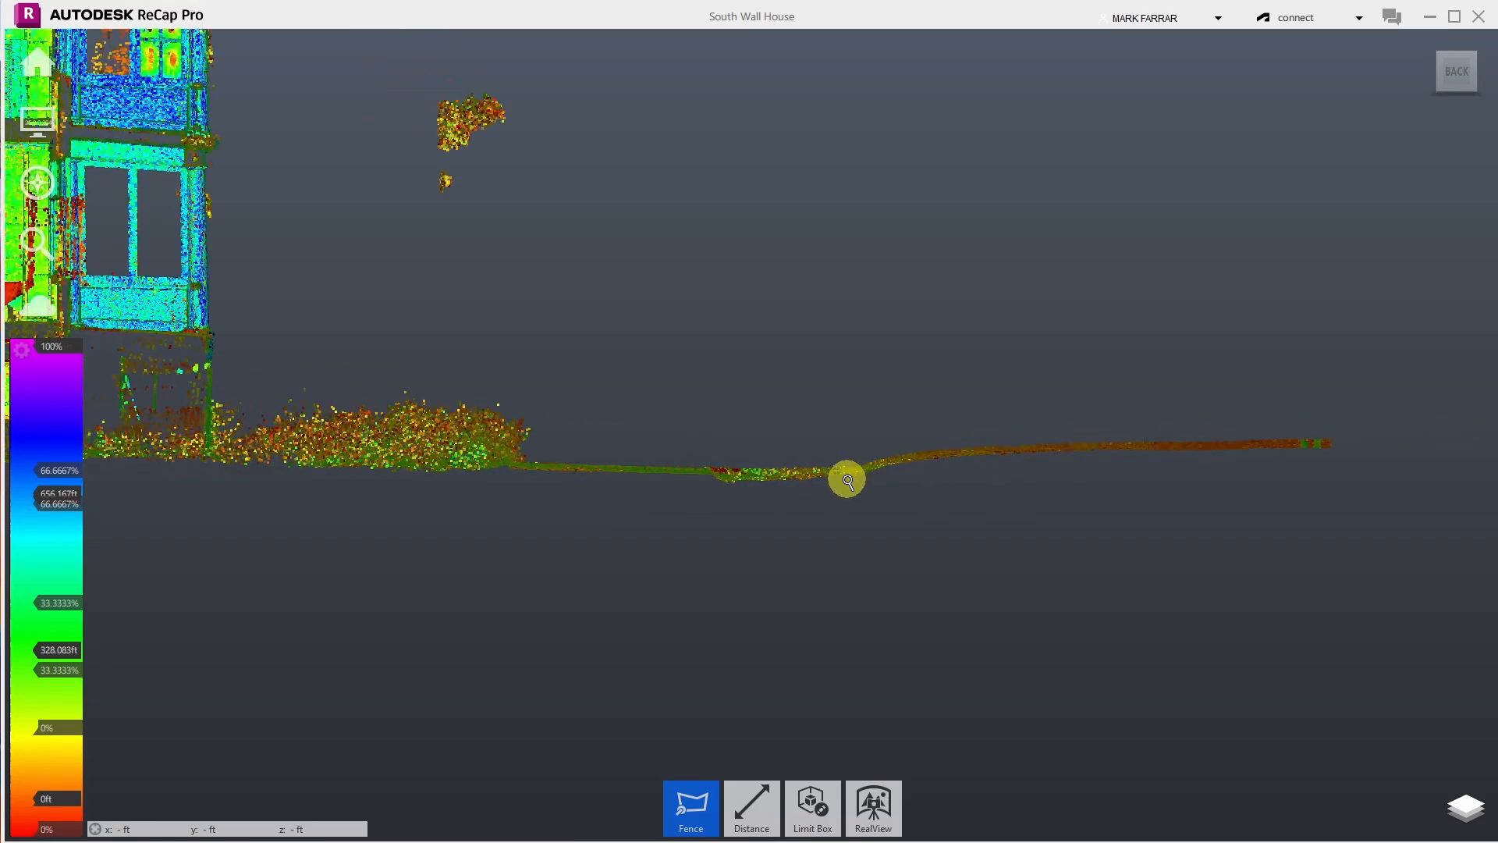
scroll(846, 478, "down", 2)
scroll(530, 207, "up", 3)
left_click(521, 143)
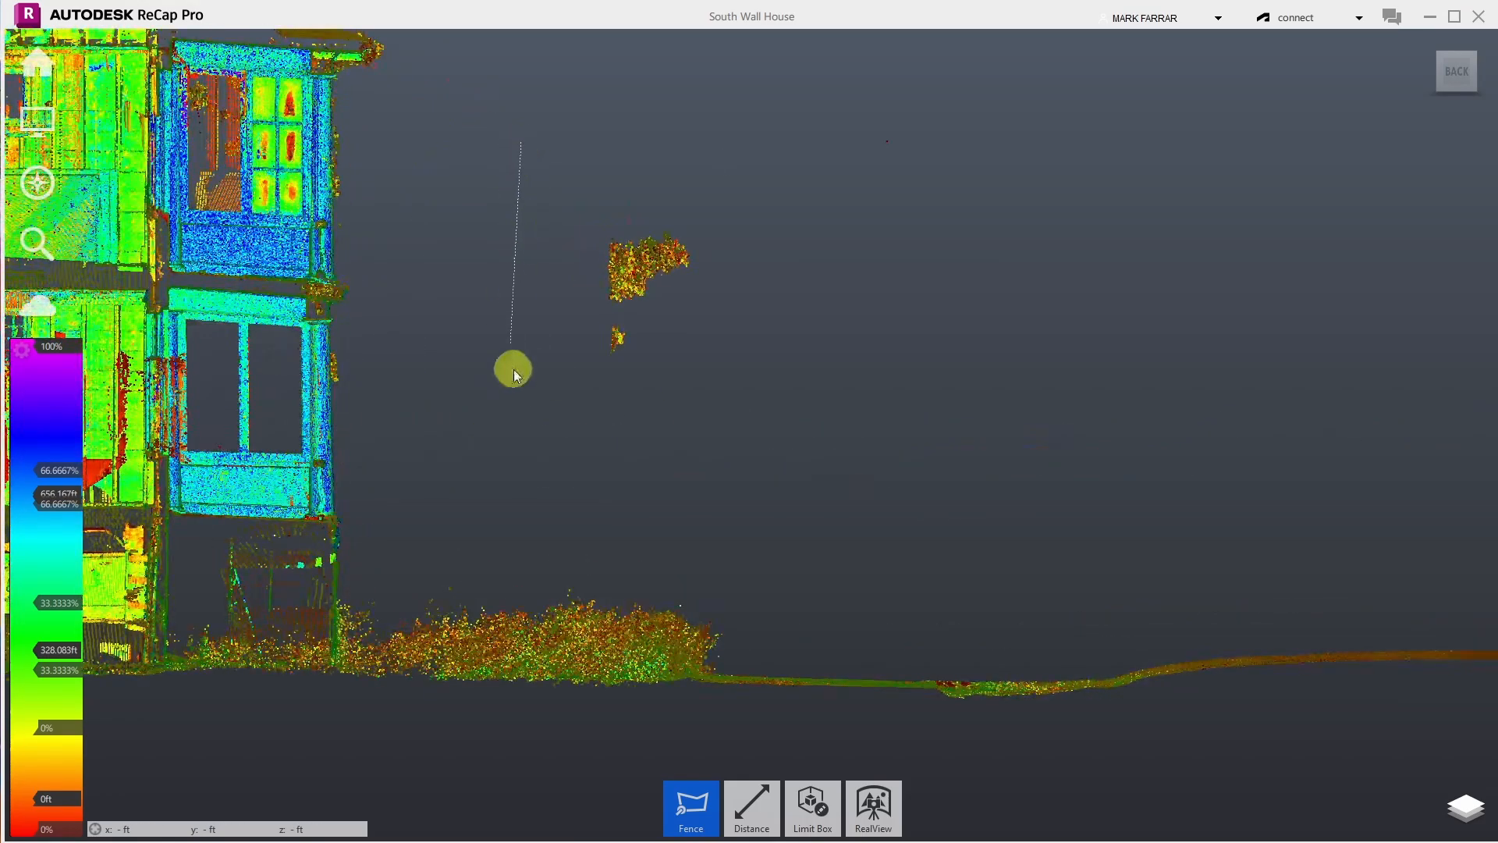
left_click(512, 447)
left_click(1402, 390)
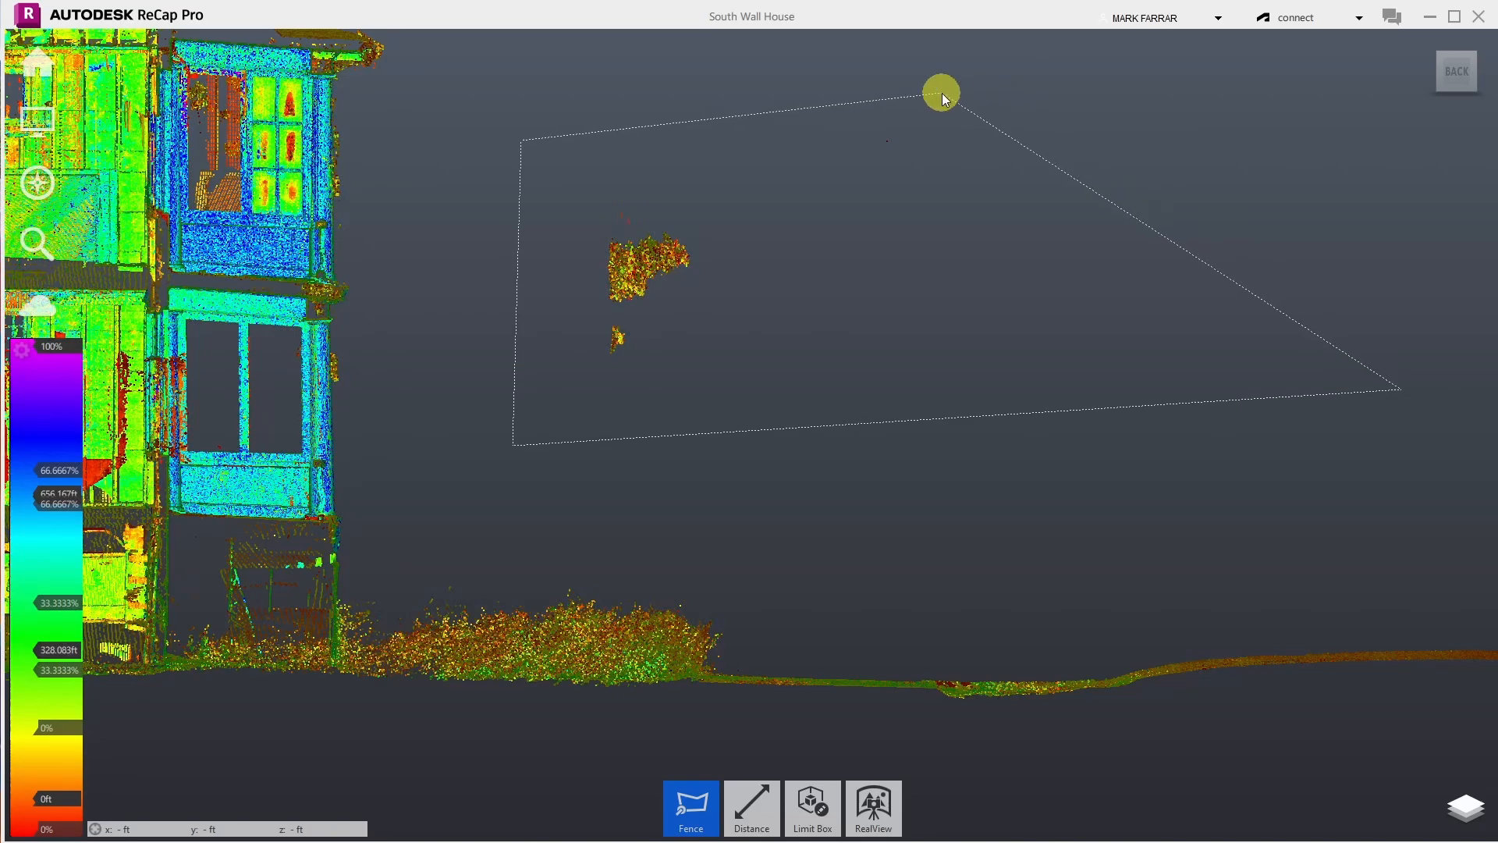
double_click(942, 92)
key("Delete")
scroll(864, 269, "down", 3)
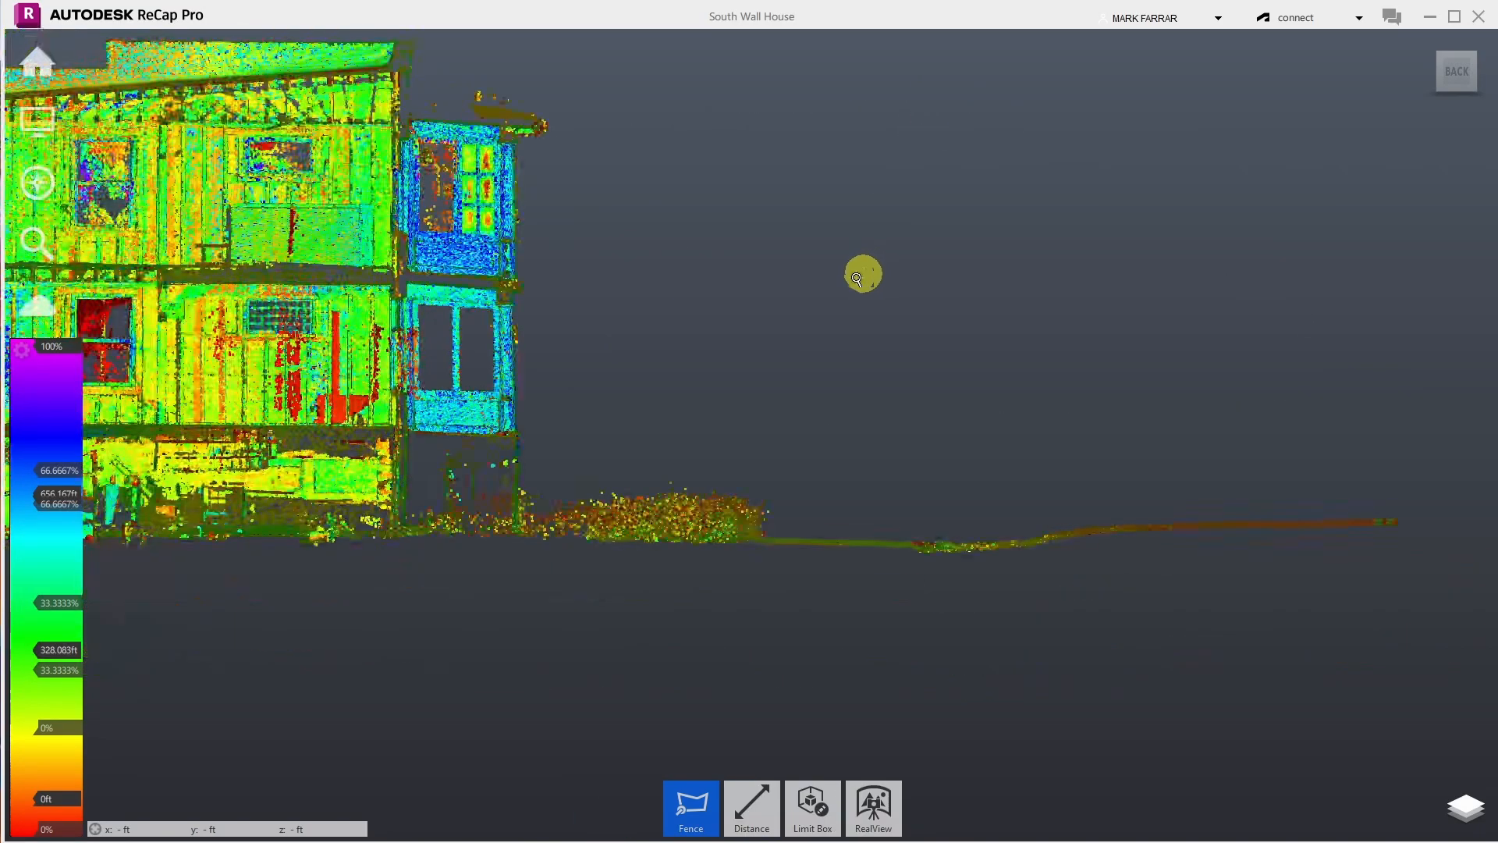
- Fence the bush points from the porch post base to the right edge and delete them
scroll(555, 474, "up", 5)
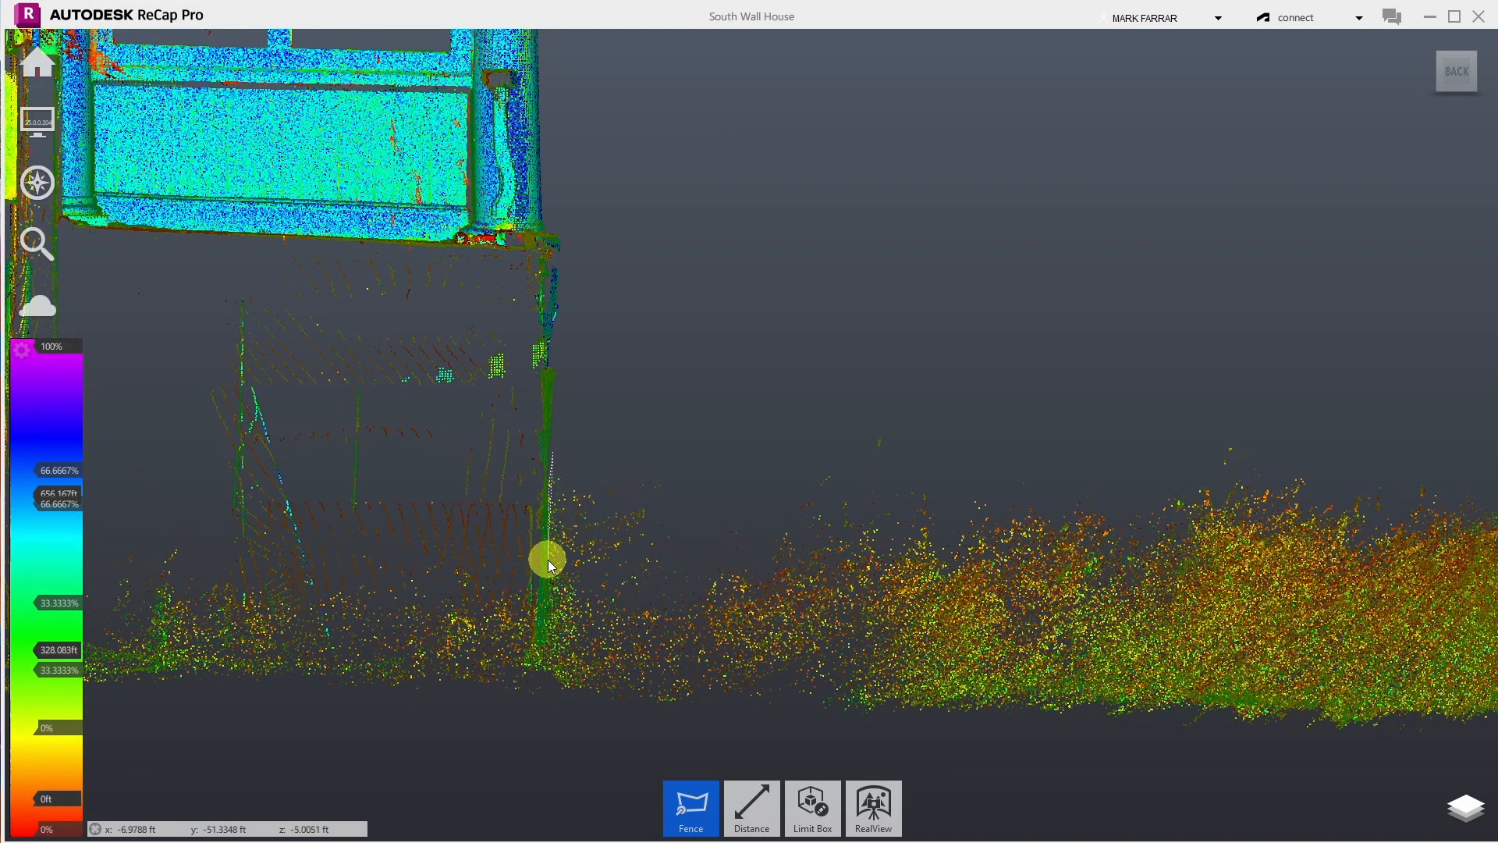
left_click(555, 642)
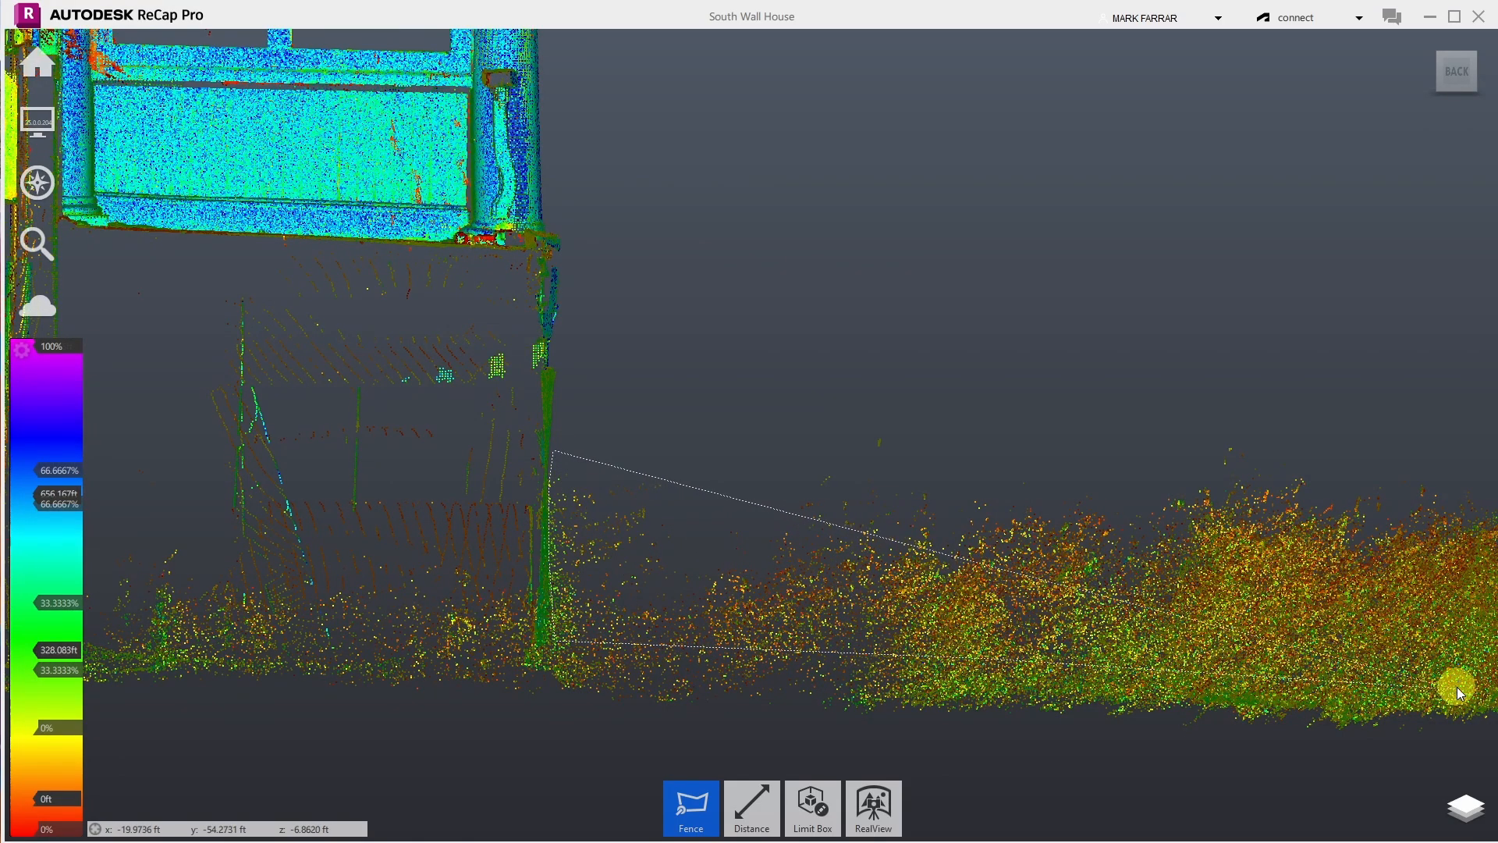
left_click(1487, 677)
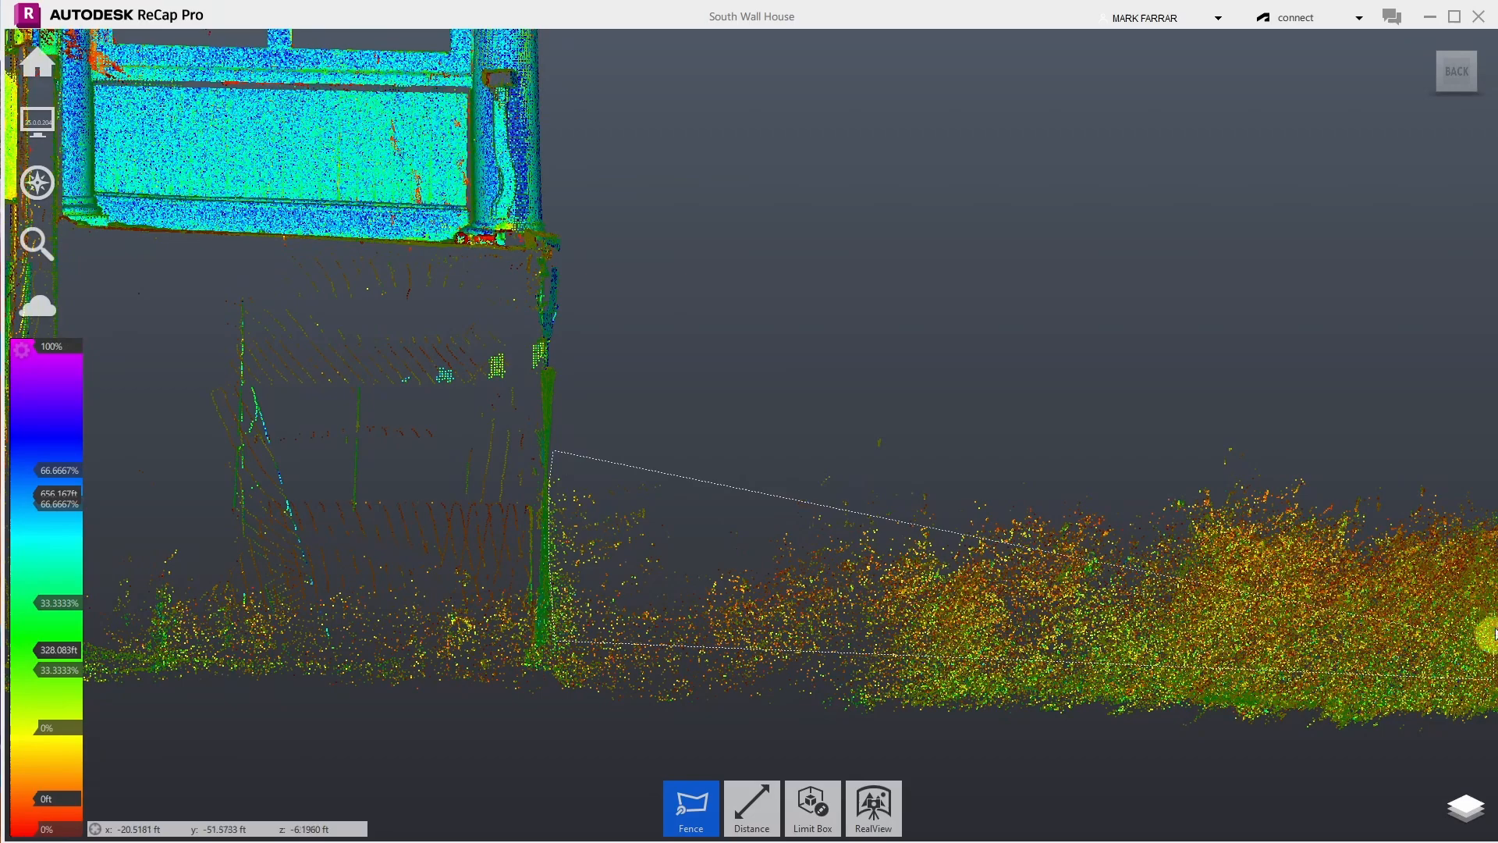
left_click(1487, 468)
double_click(1265, 345)
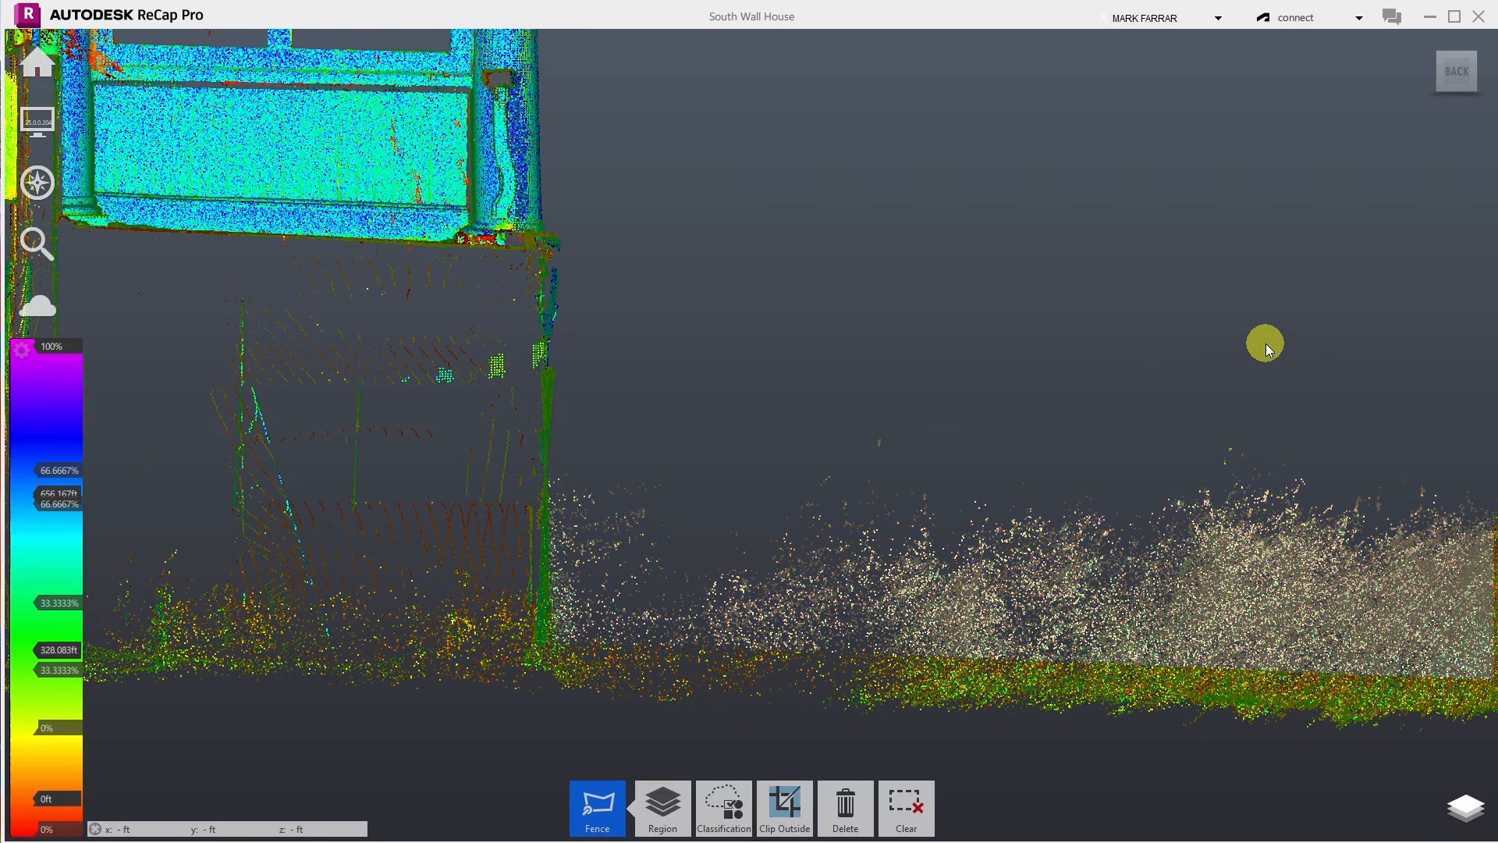
key("Delete")
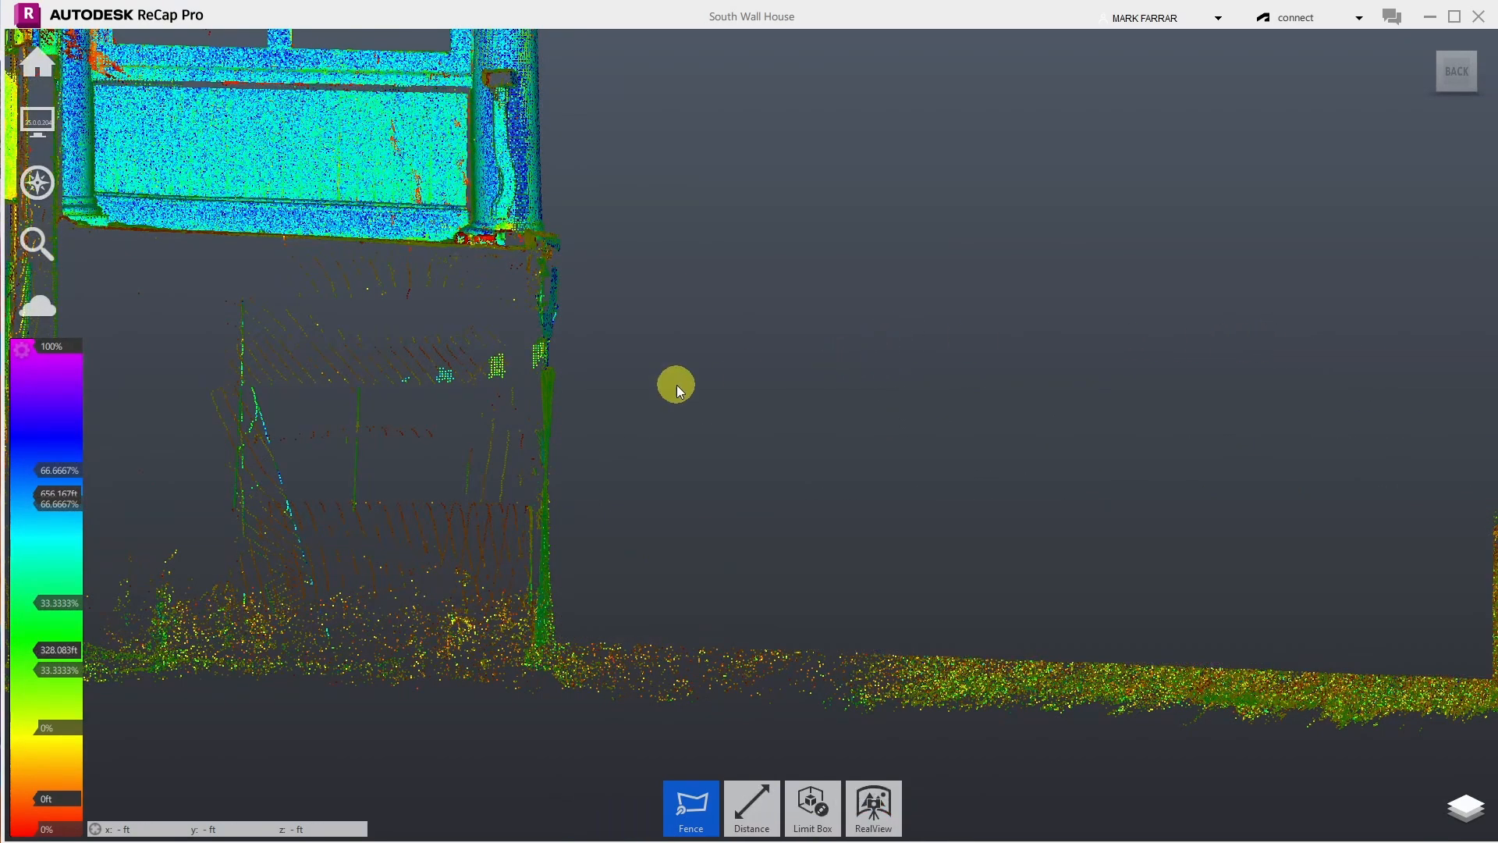
scroll(677, 386, "down", 5)
- Fence the sparse spray trailing right of the vertical ground clump and delete it
scroll(1116, 557, "up", 3)
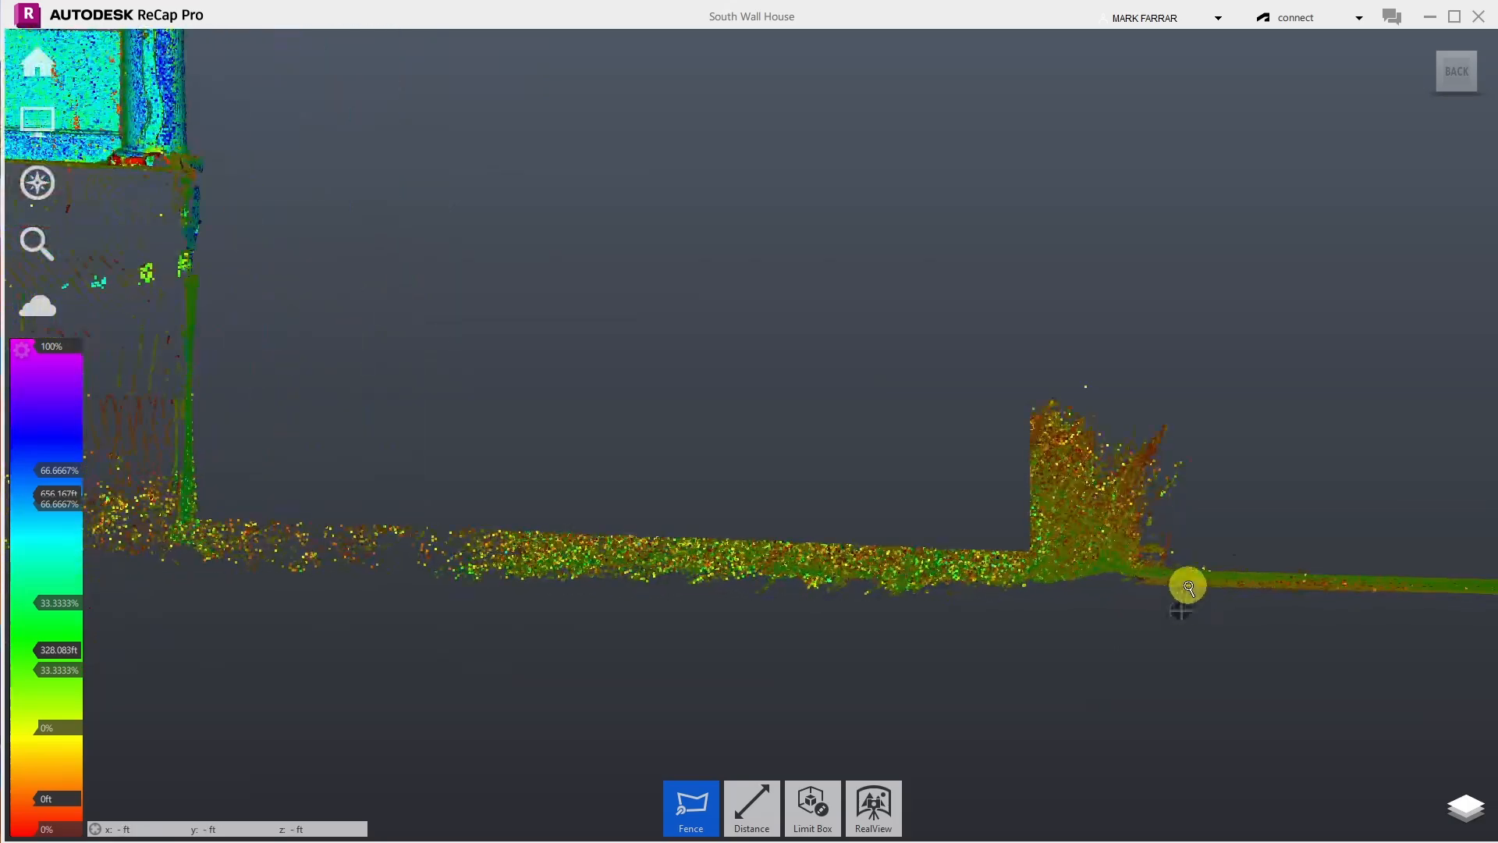
scroll(1188, 587, "up", 2)
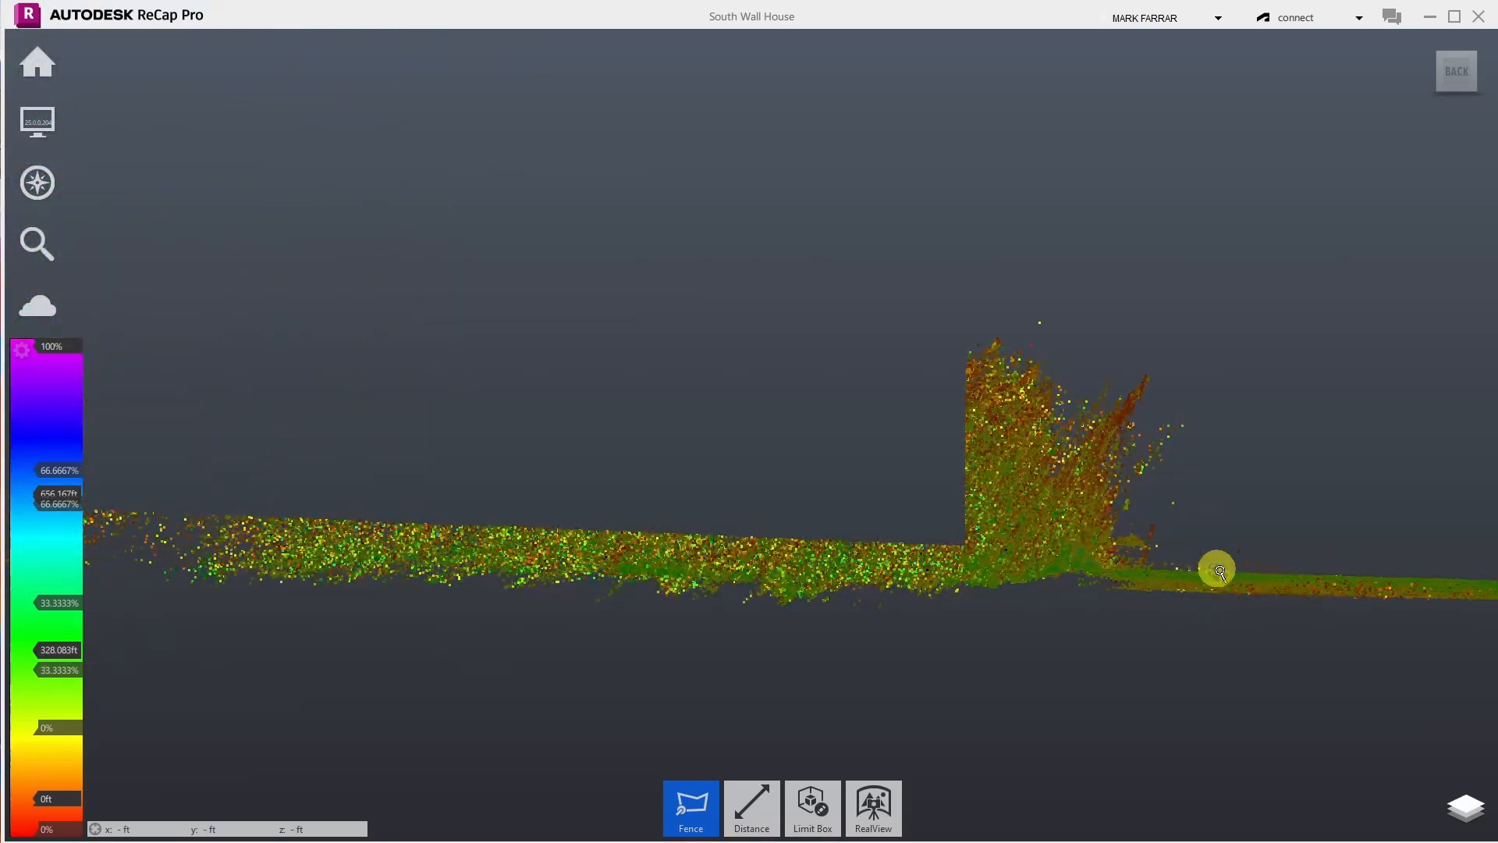
left_click(1362, 574)
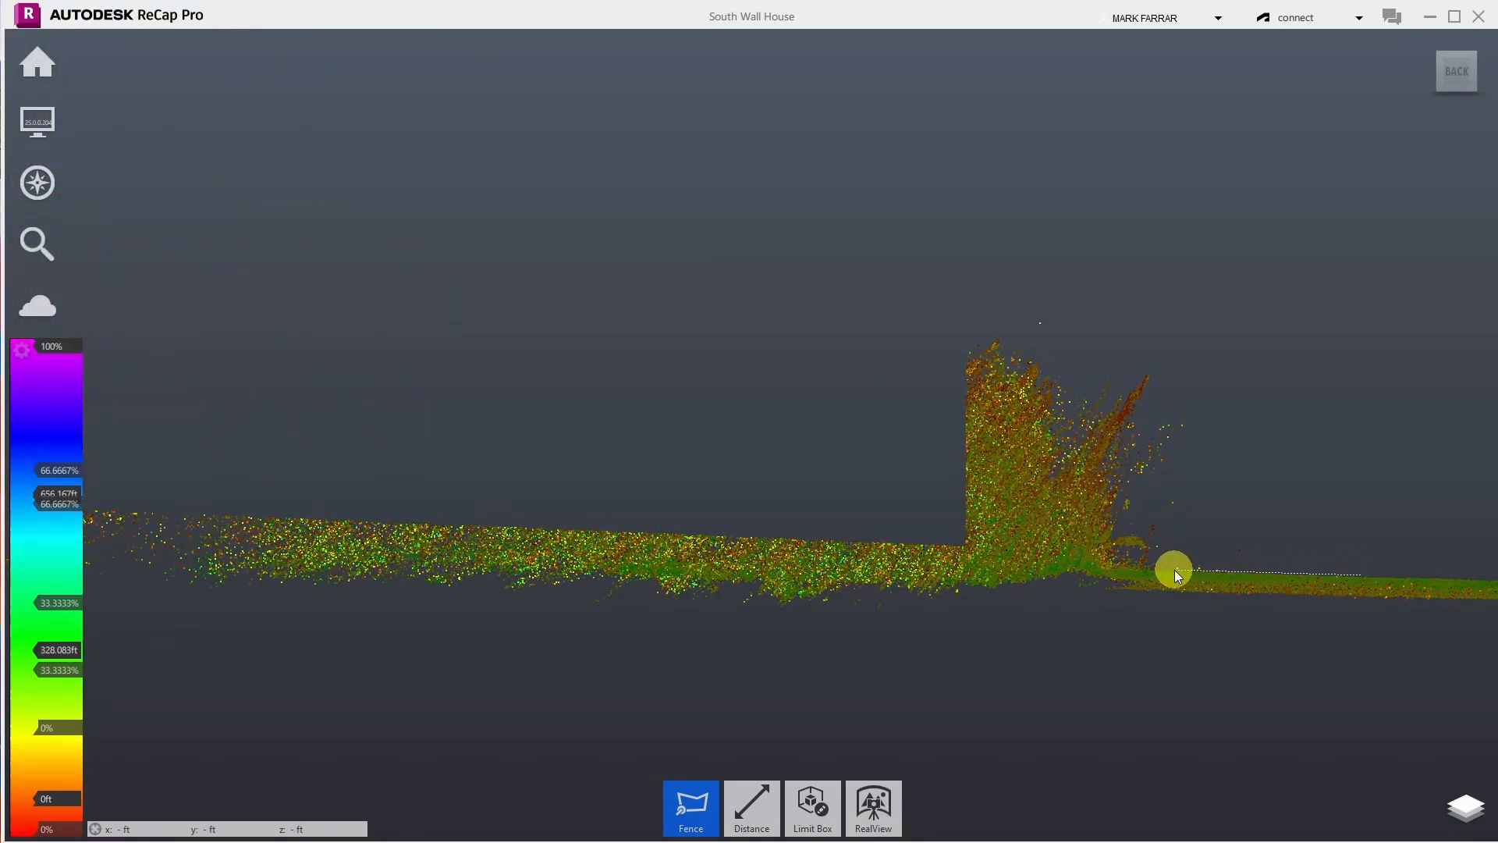
left_click(1173, 569)
left_click(1116, 564)
left_click(1109, 352)
double_click(1245, 315)
key("Delete")
mouse_move(34, 127)
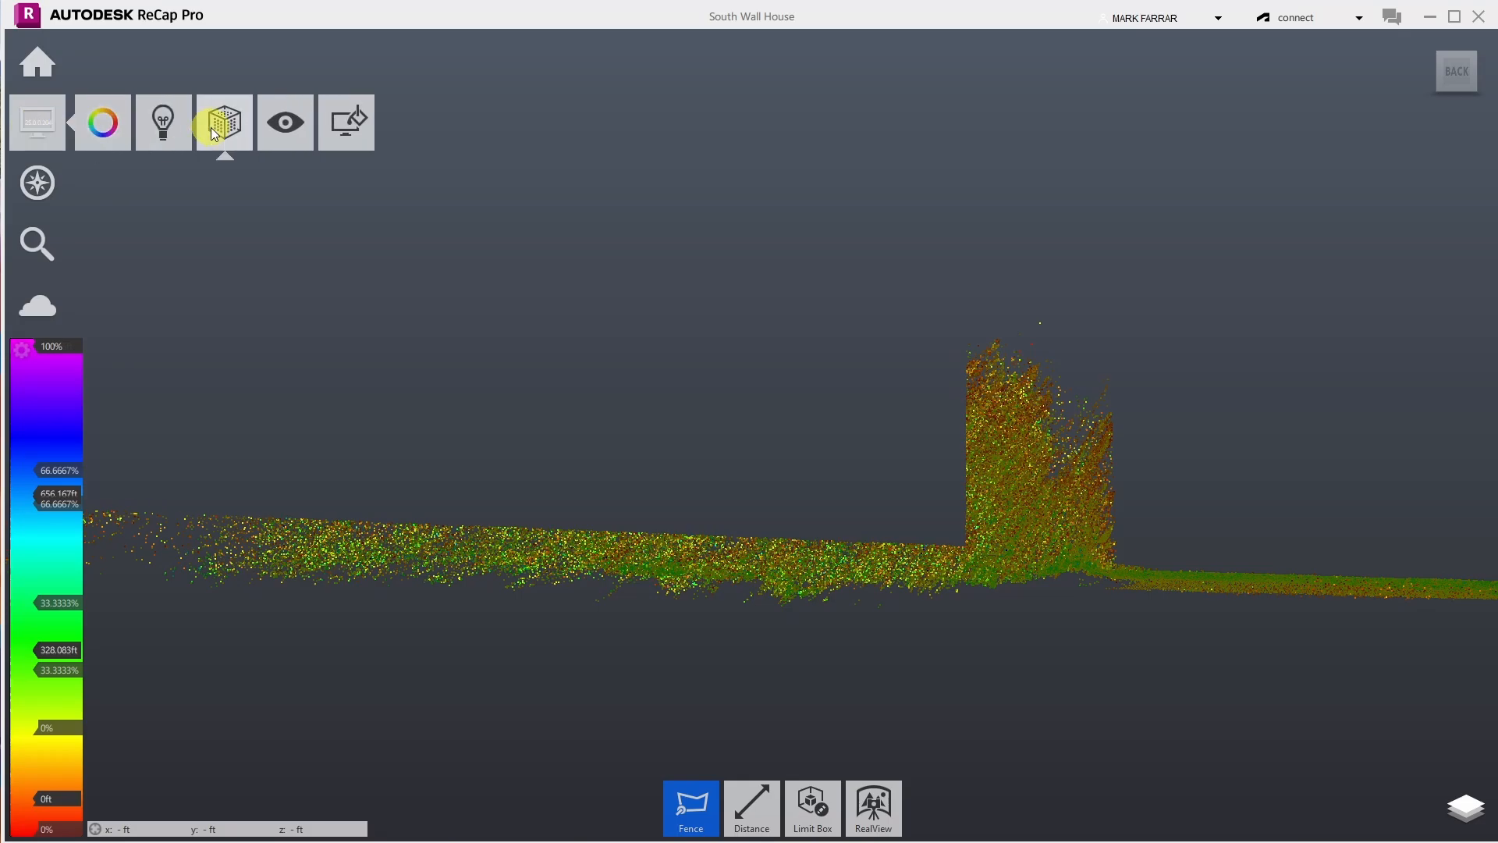
- Orbit to inspect the cleaned ground from several angles, then return to the full scan view
mouse_move(38, 182)
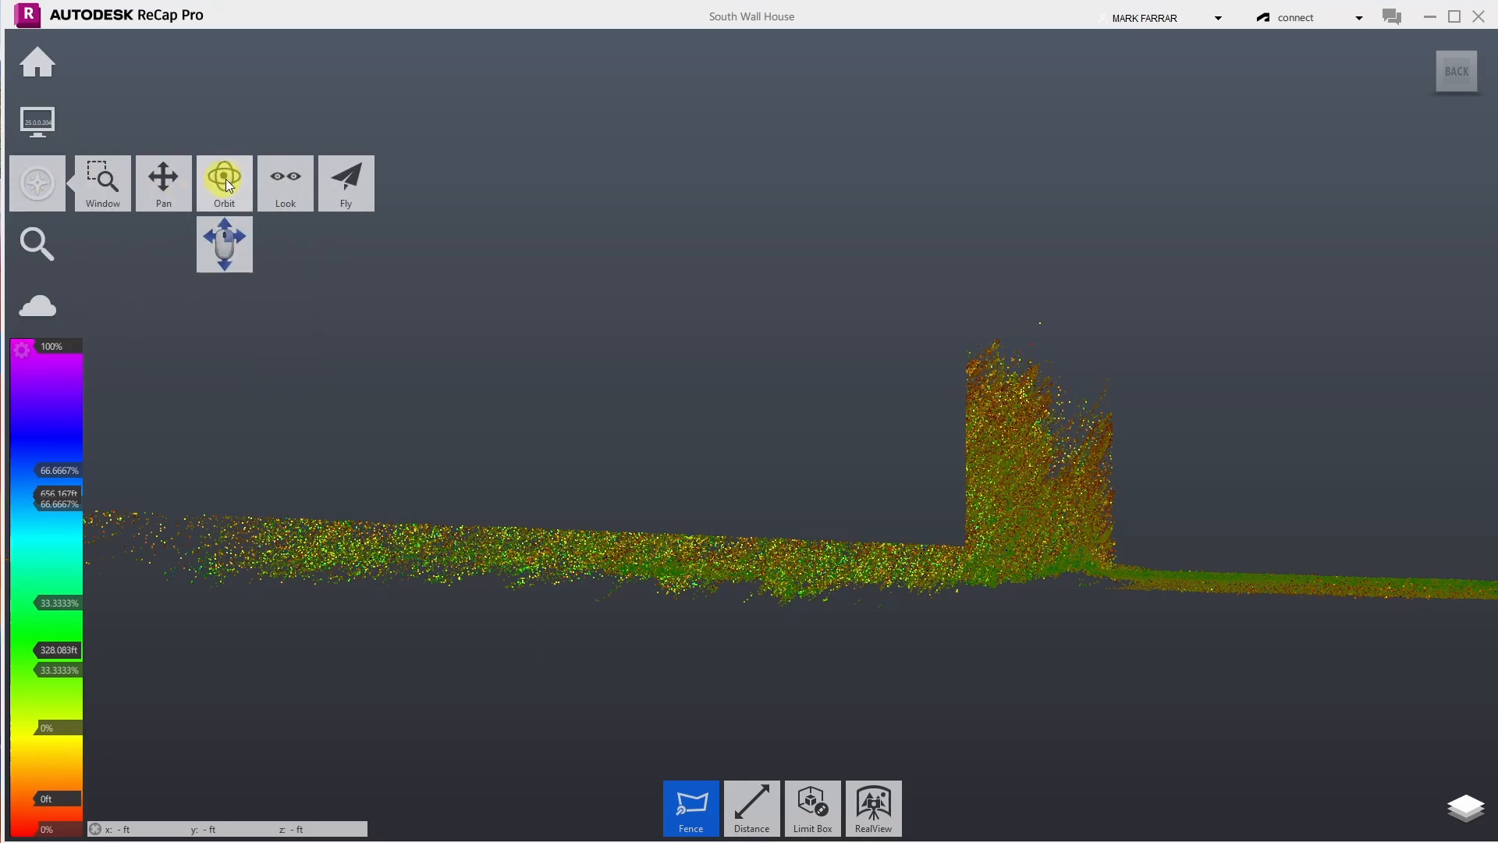
left_click(221, 174)
left_click_drag(1100, 361, 950, 528)
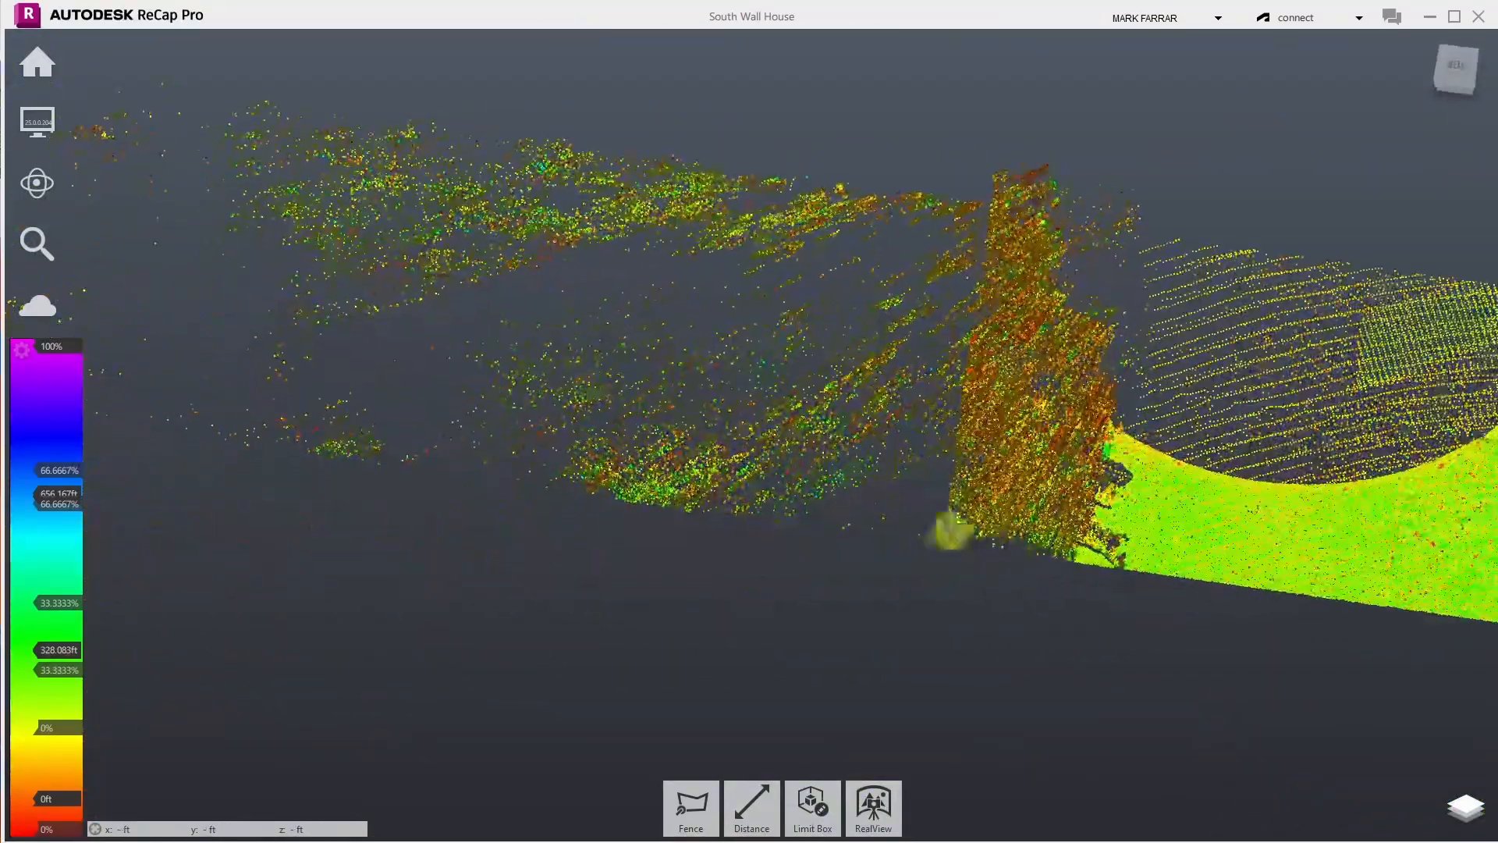
left_click_drag(940, 438, 1206, 251)
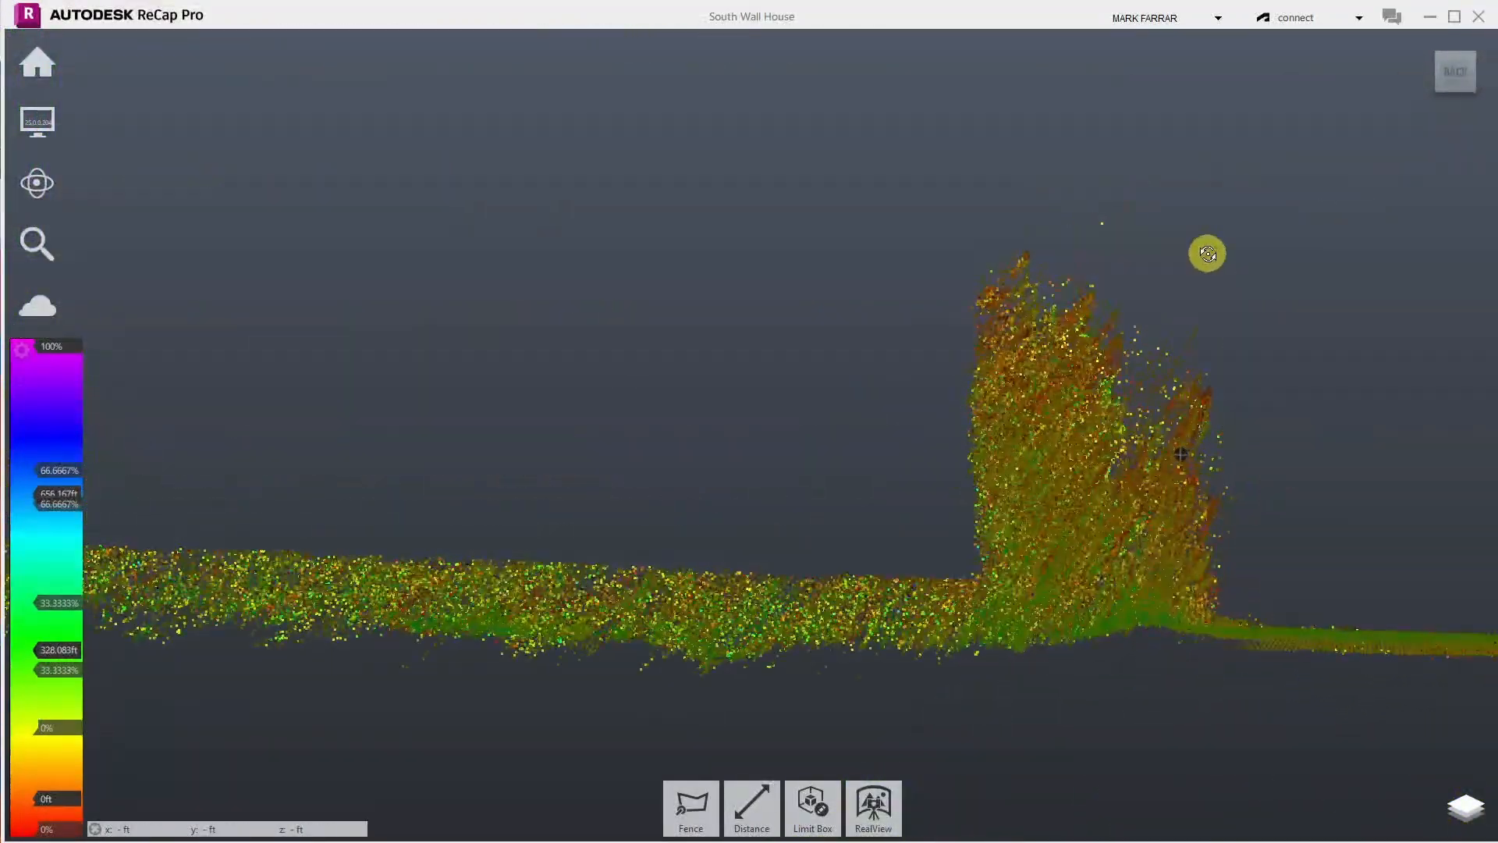
left_click(1452, 72)
- Zoom to the house, swing to a corner isometric view, and bring up the Limit Box options
scroll(754, 429, "up", 10)
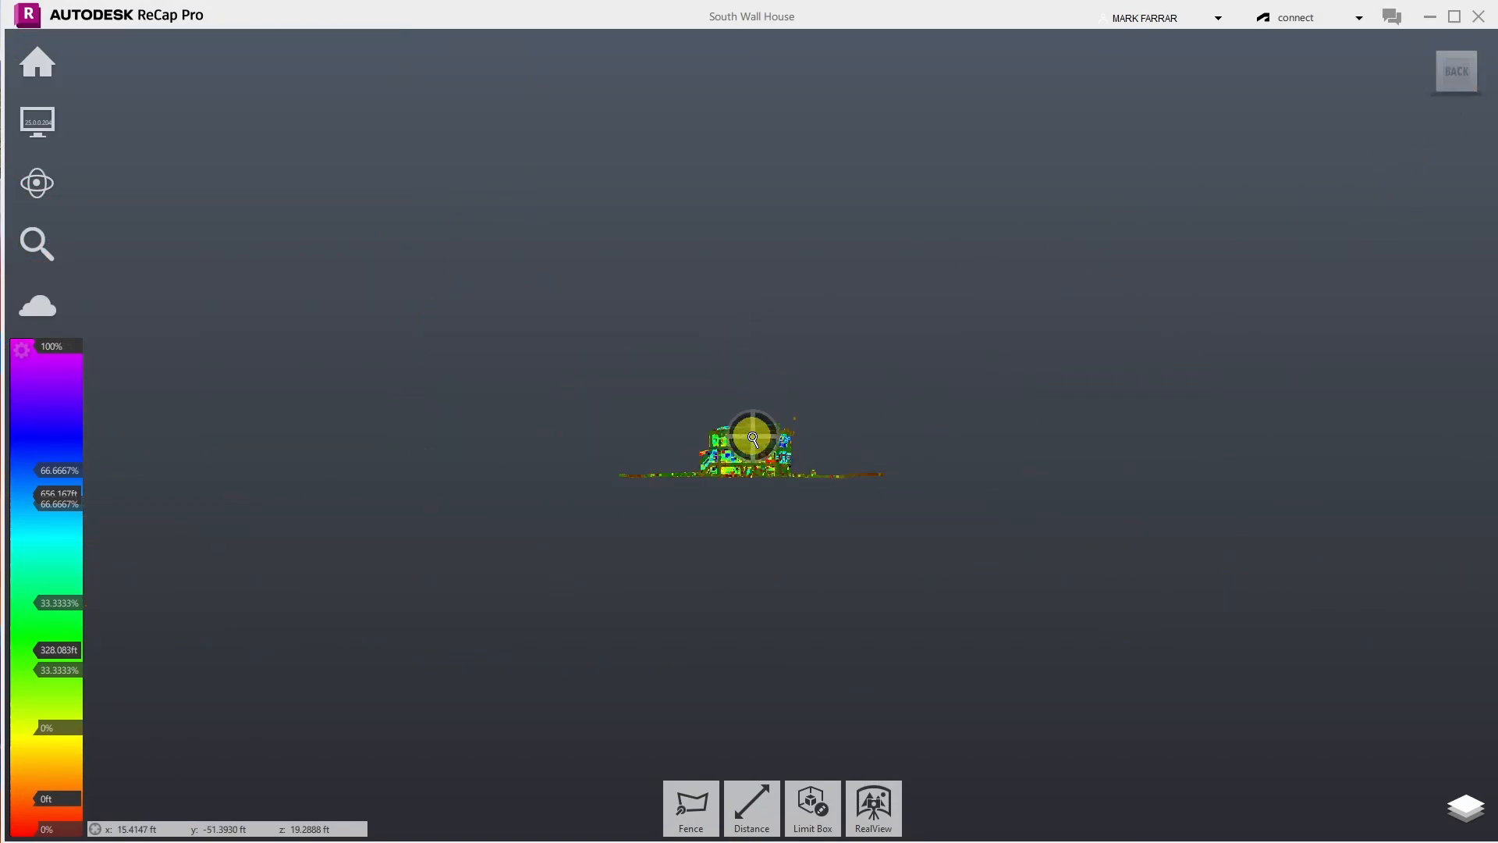
scroll(1087, 605, "up", 8)
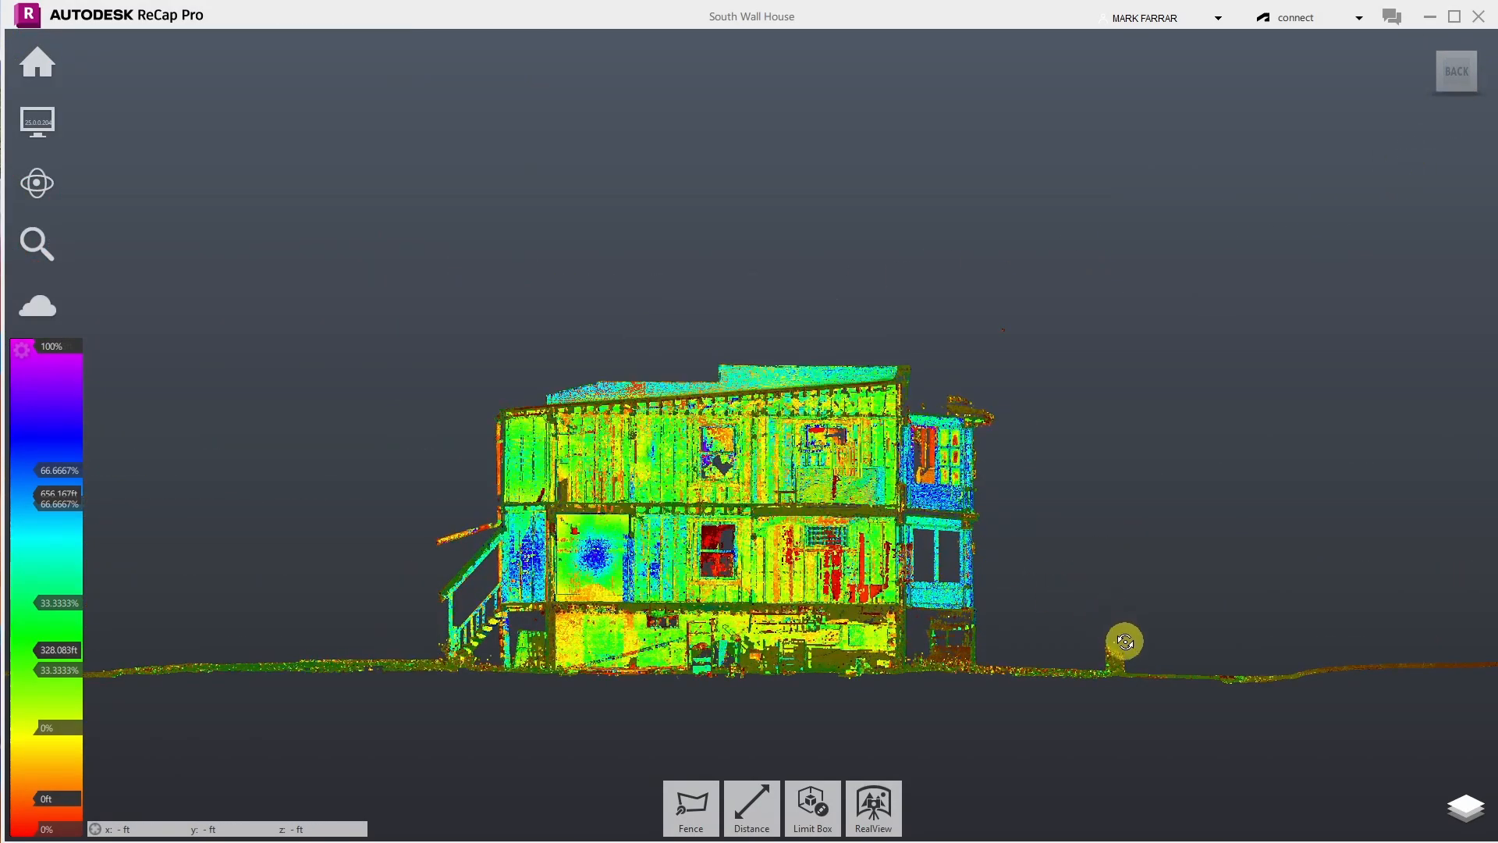
scroll(1143, 686, "down", 3)
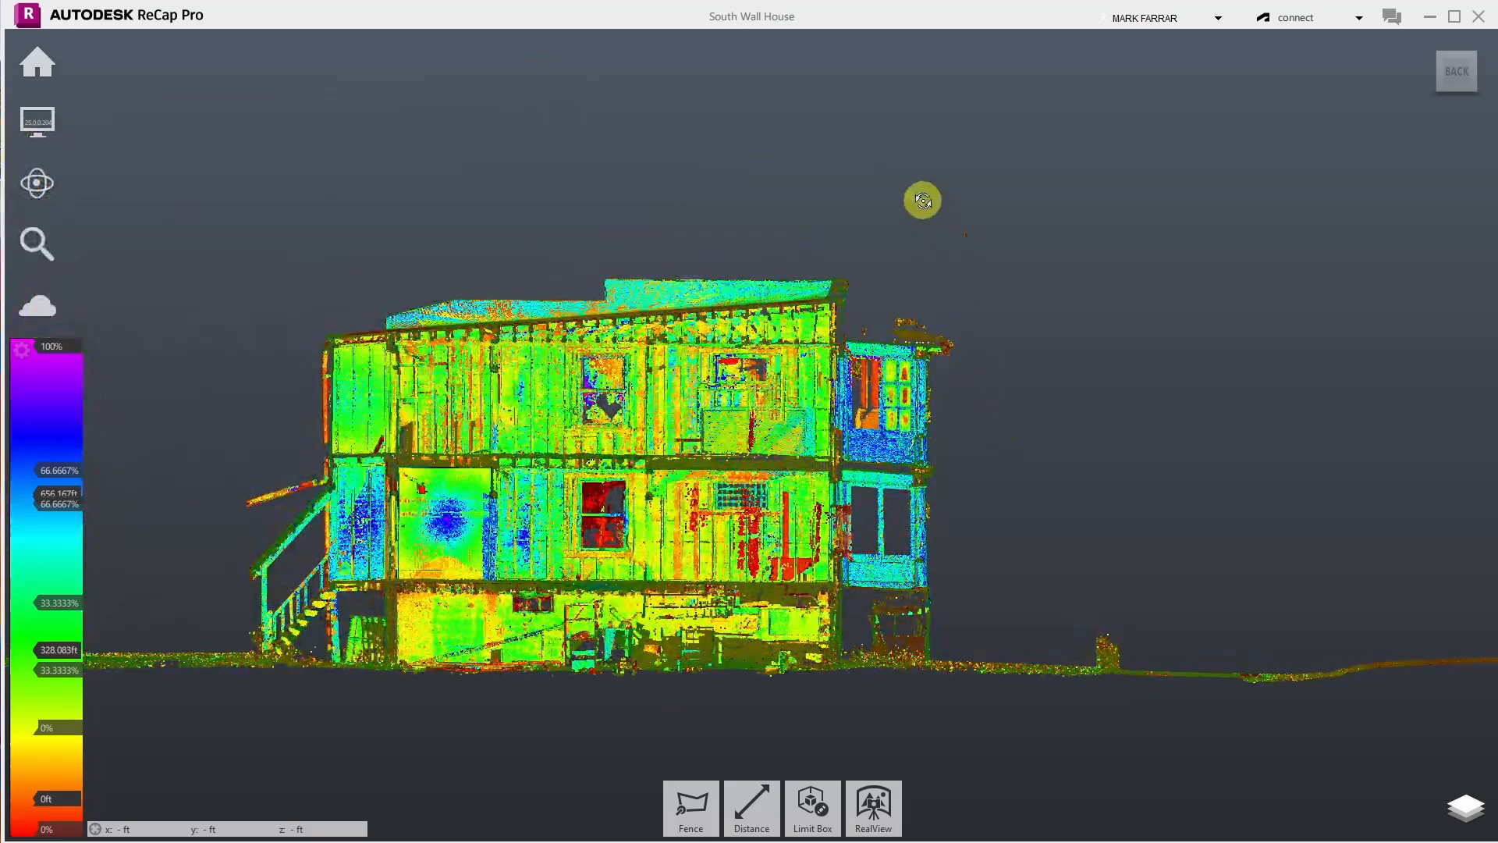
left_click(812, 806)
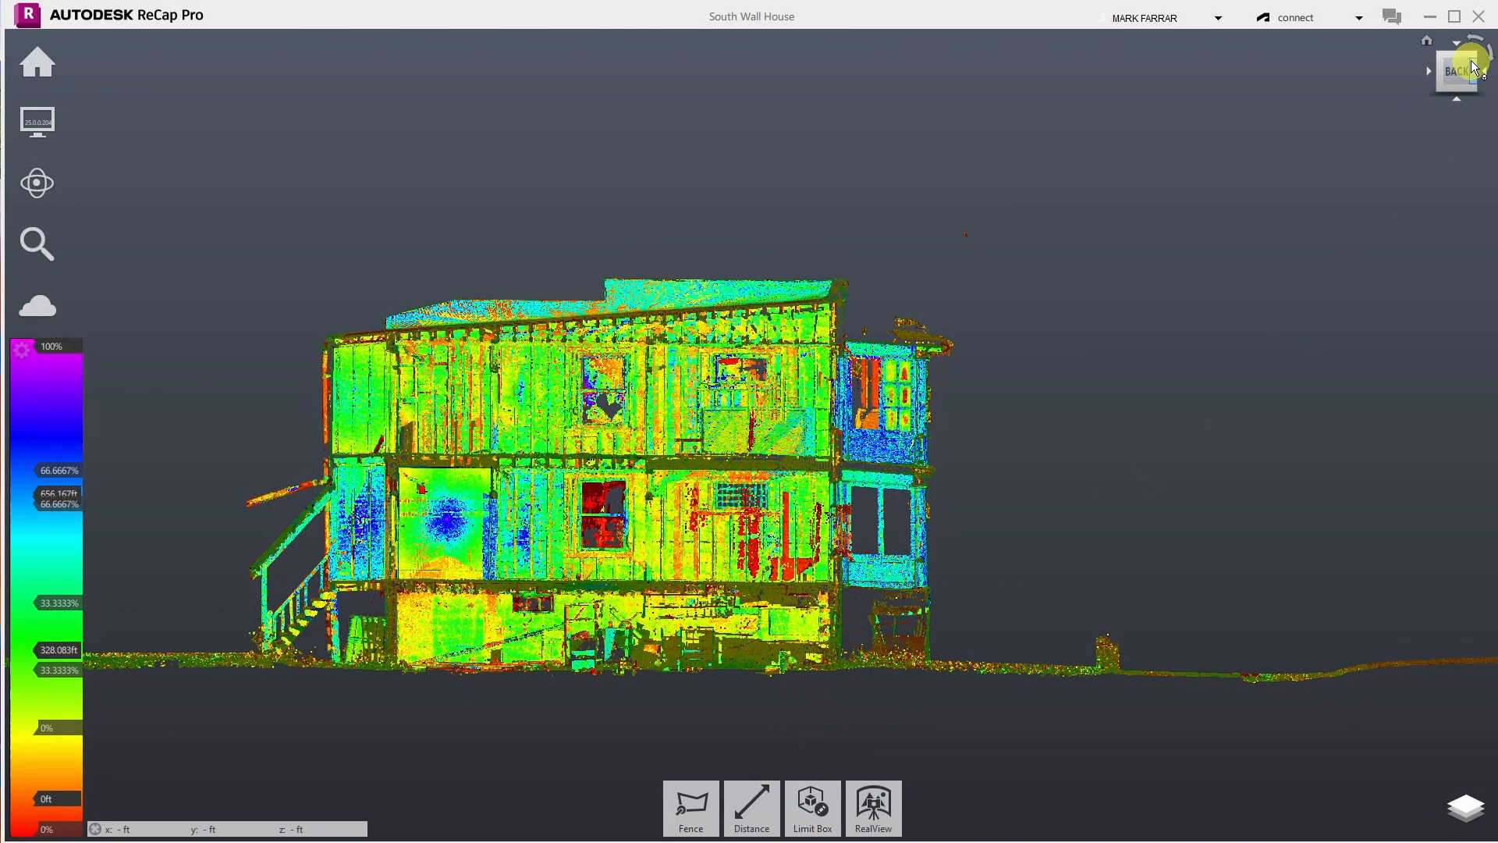
left_click(1475, 54)
left_click(811, 806)
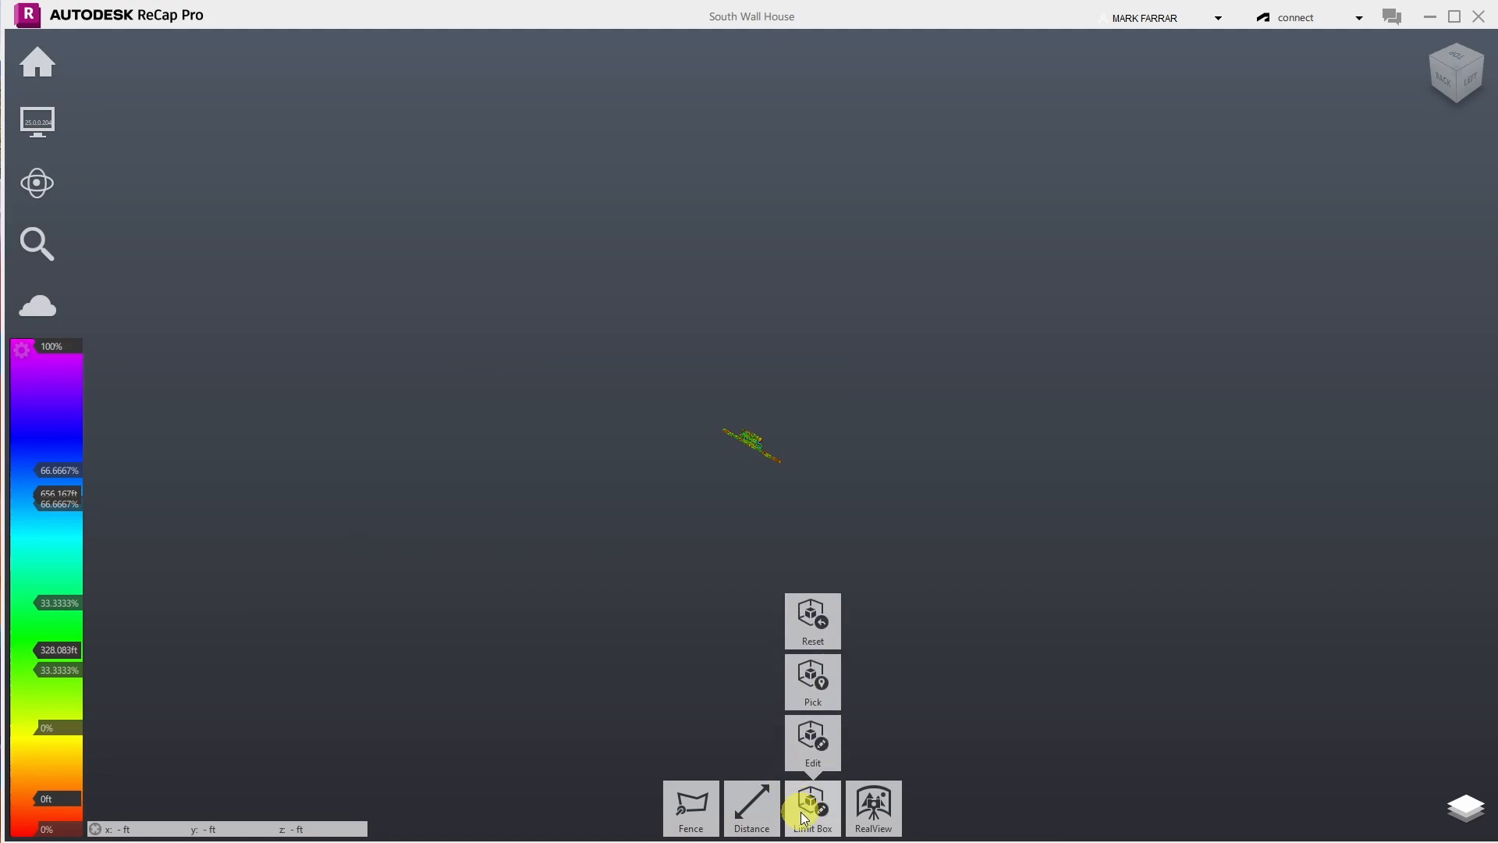
- Try pulling in the limit box's front face, then revert and cancel the edit
left_click(808, 745)
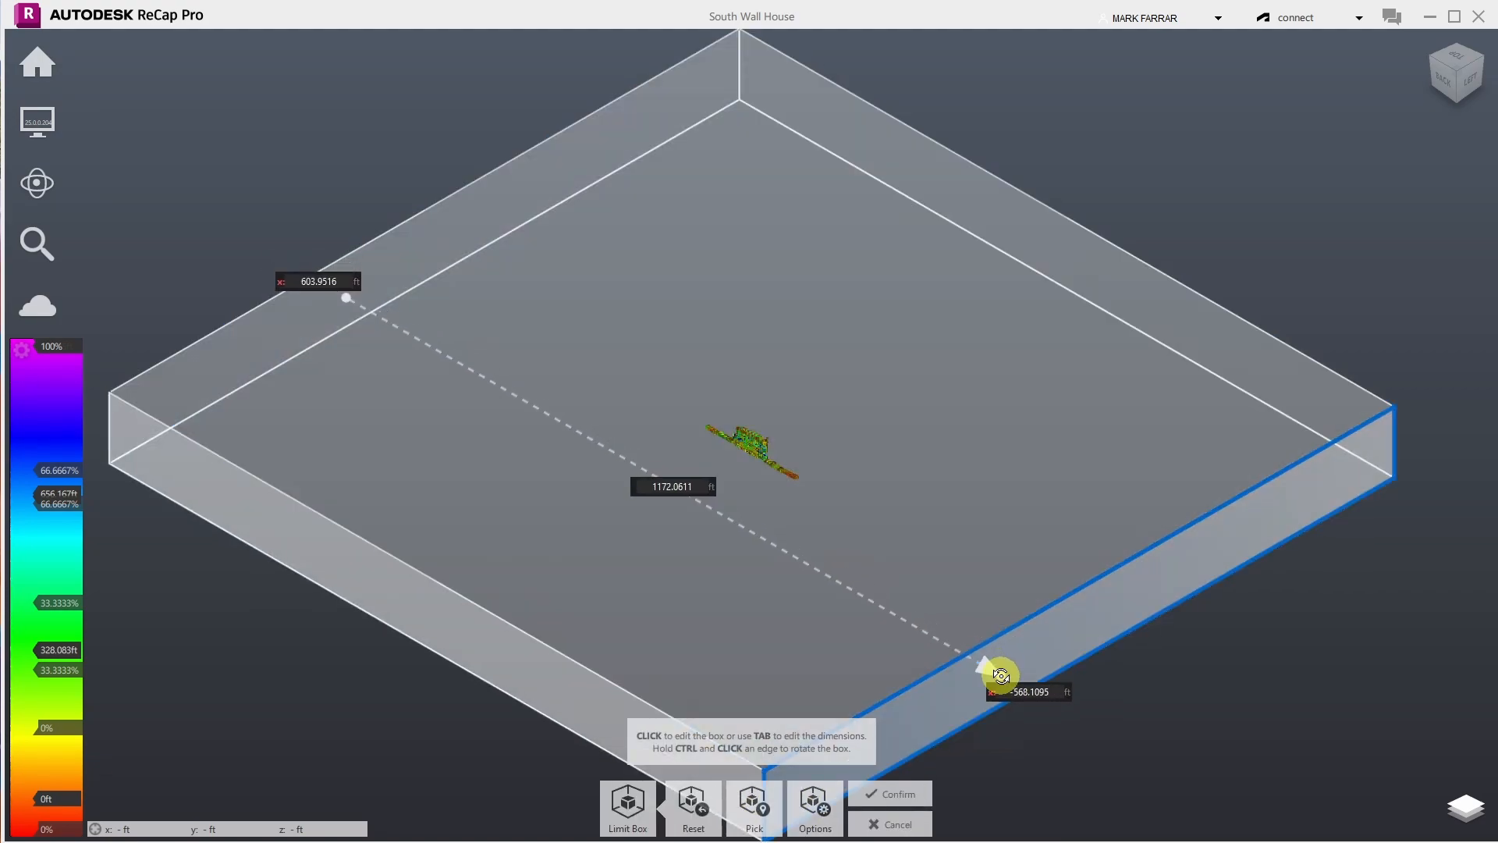
left_click_drag(1001, 675, 957, 629)
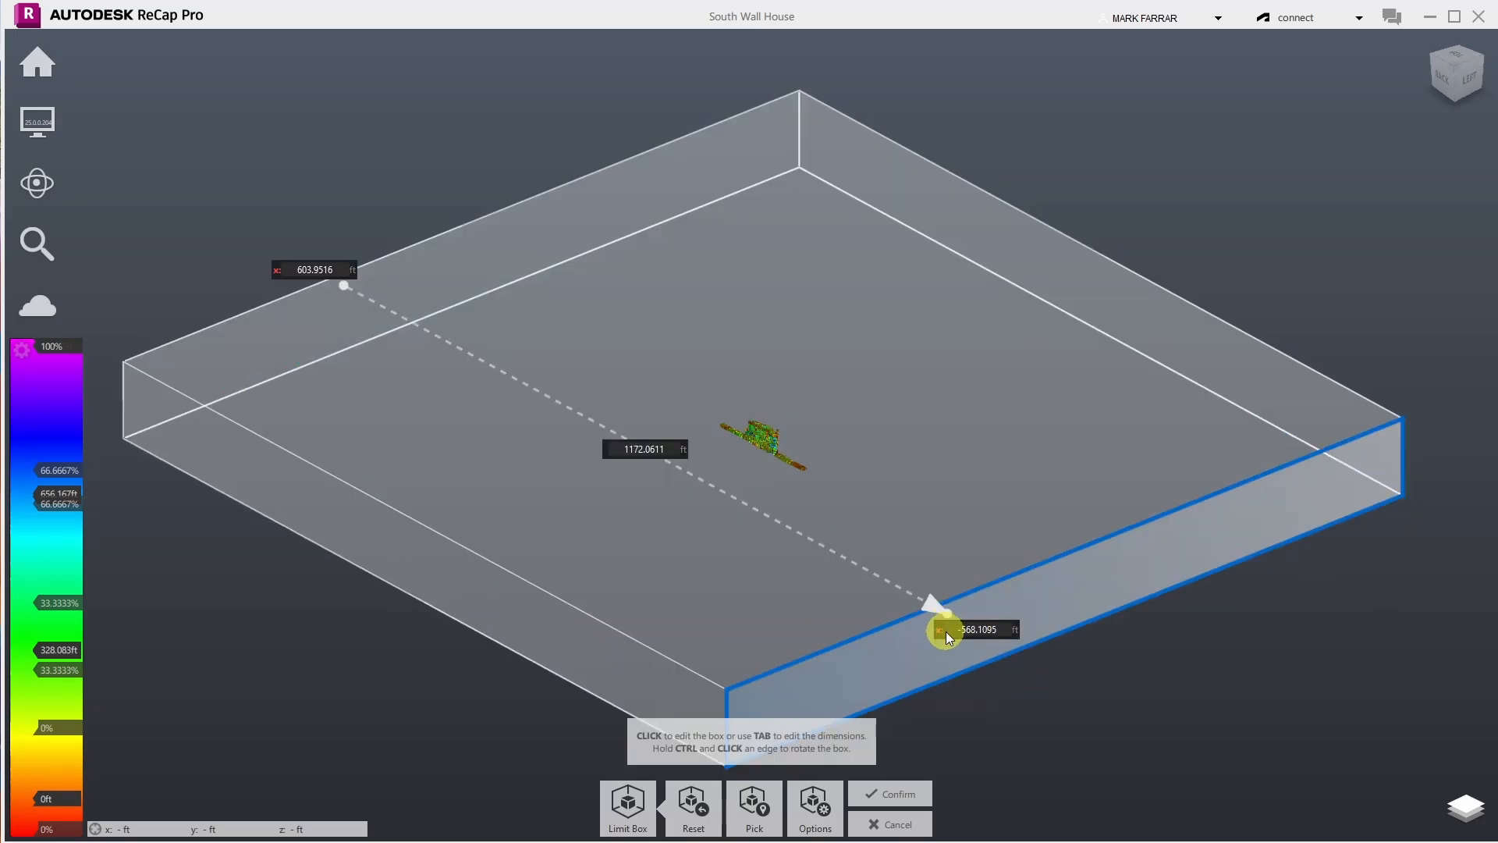
left_click_drag(944, 630, 633, 532)
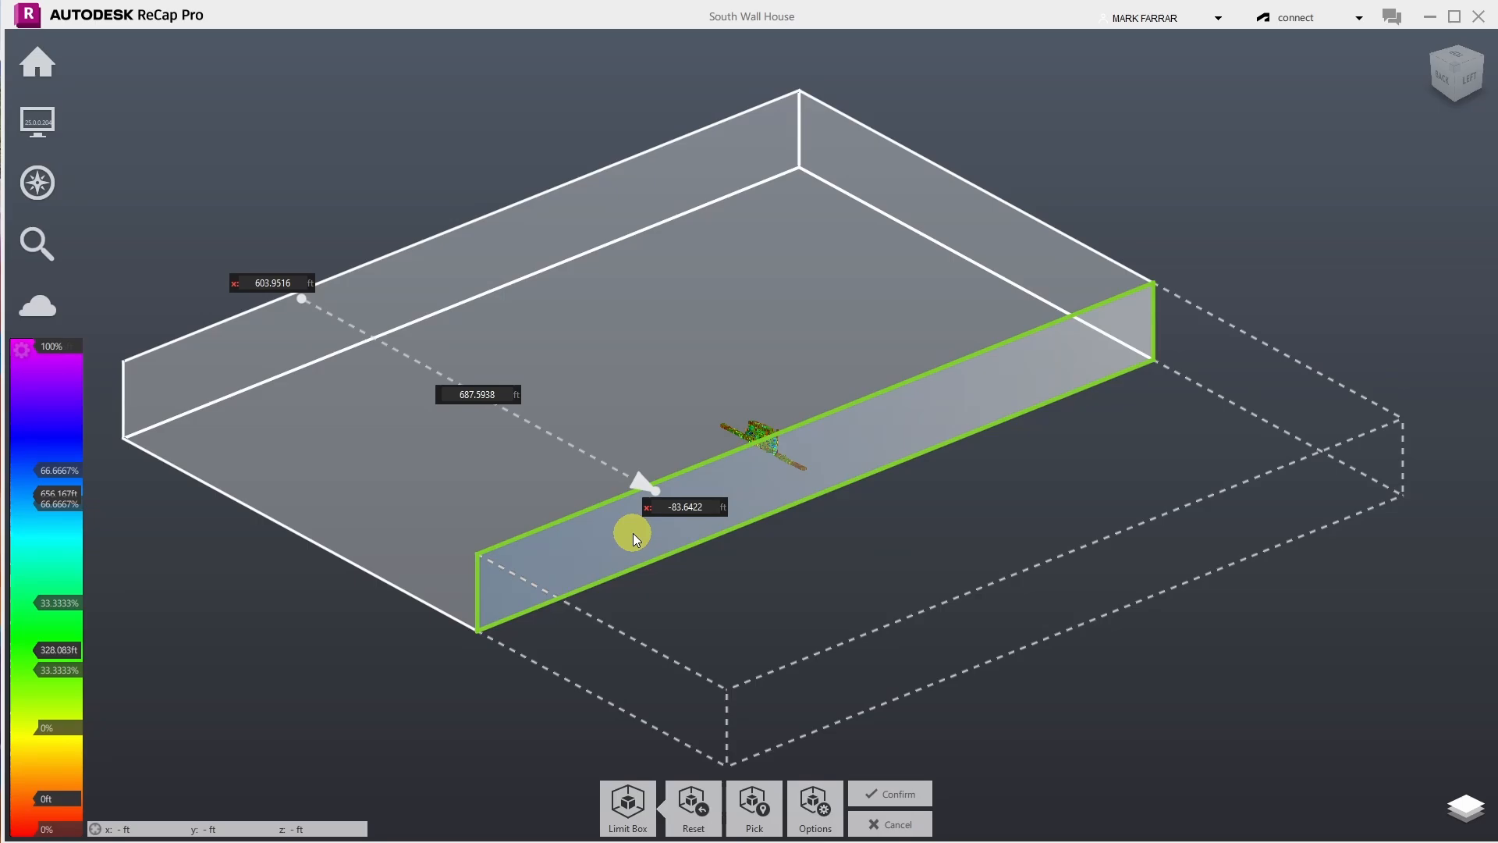
key("Escape")
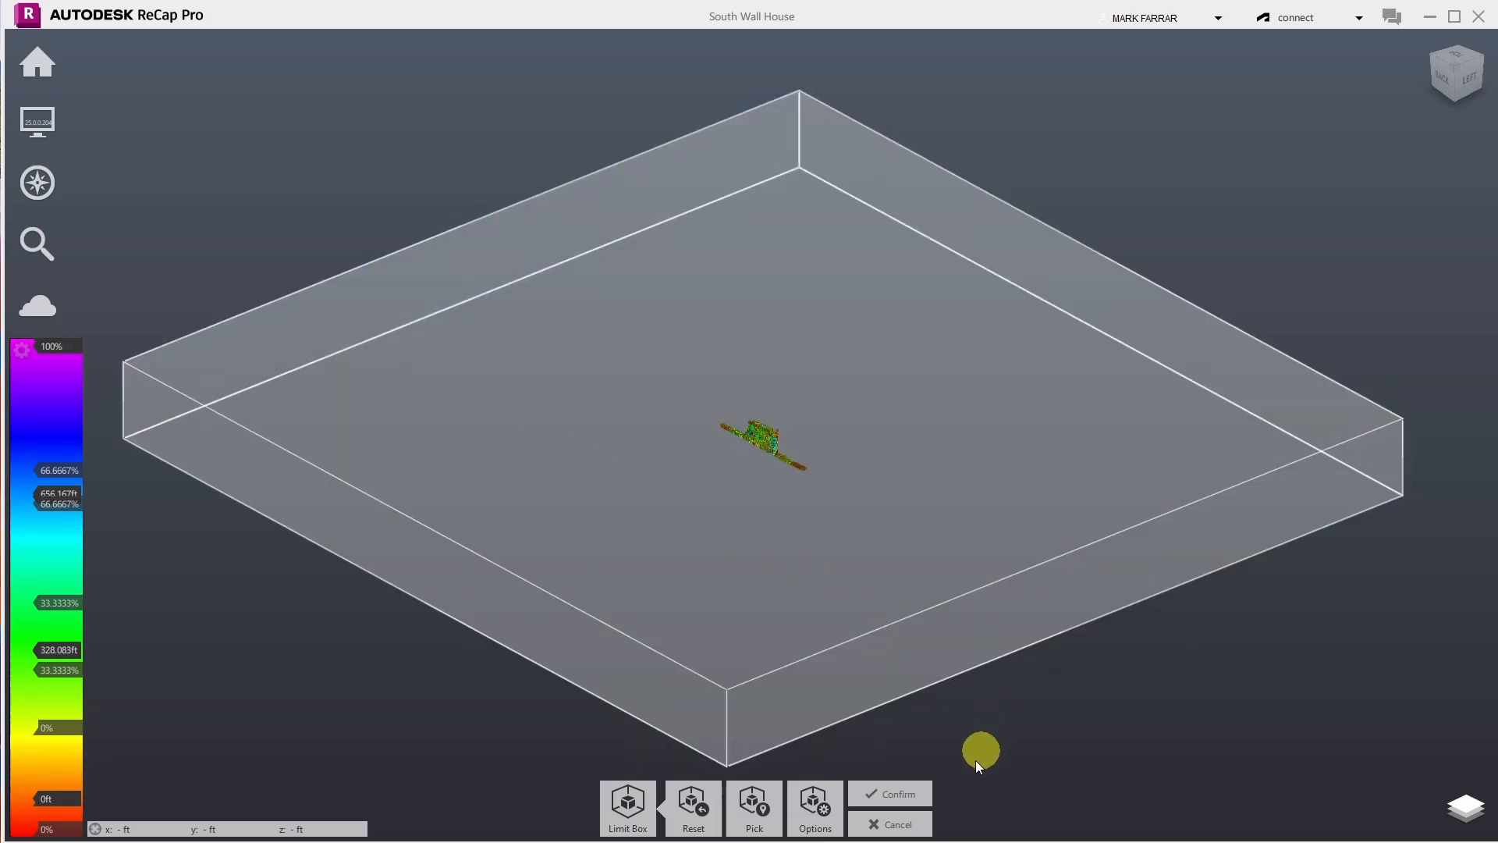
left_click(894, 823)
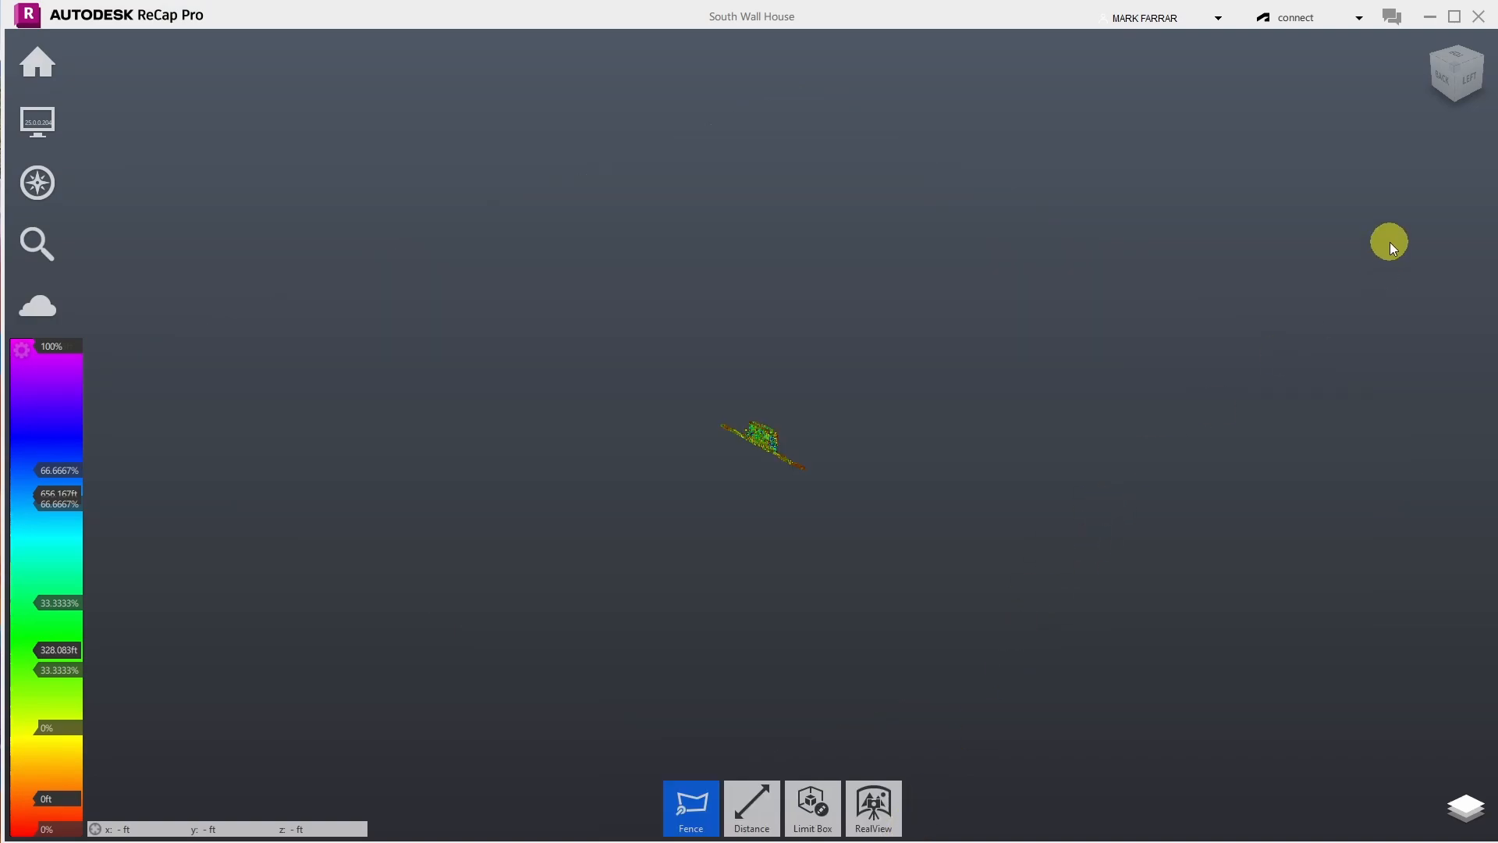
- Shrink the limit box's front, side and end faces tightly around the wall strip and confirm
mouse_move(813, 833)
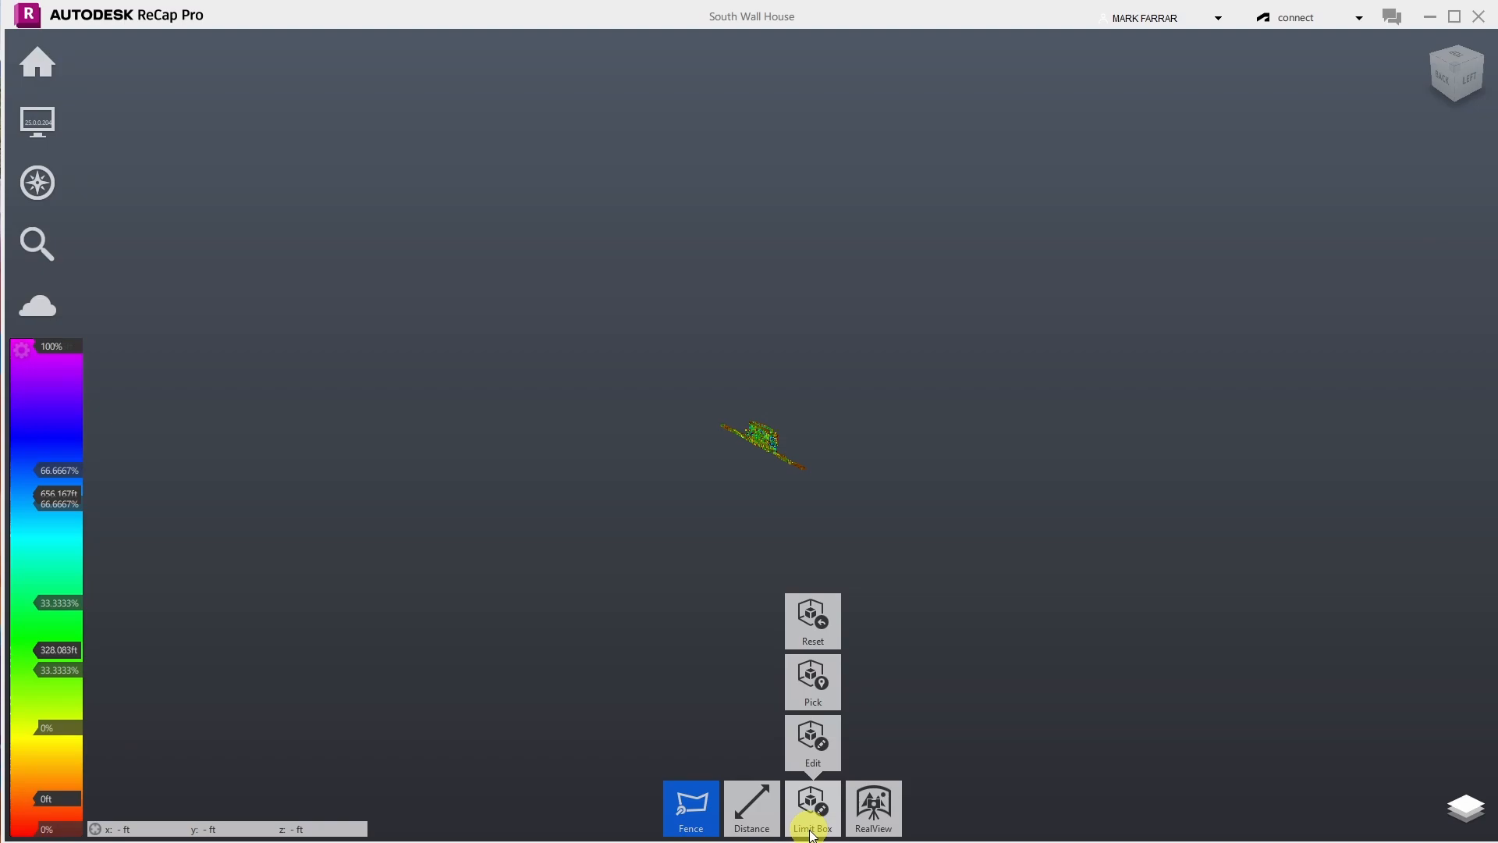
left_click(806, 741)
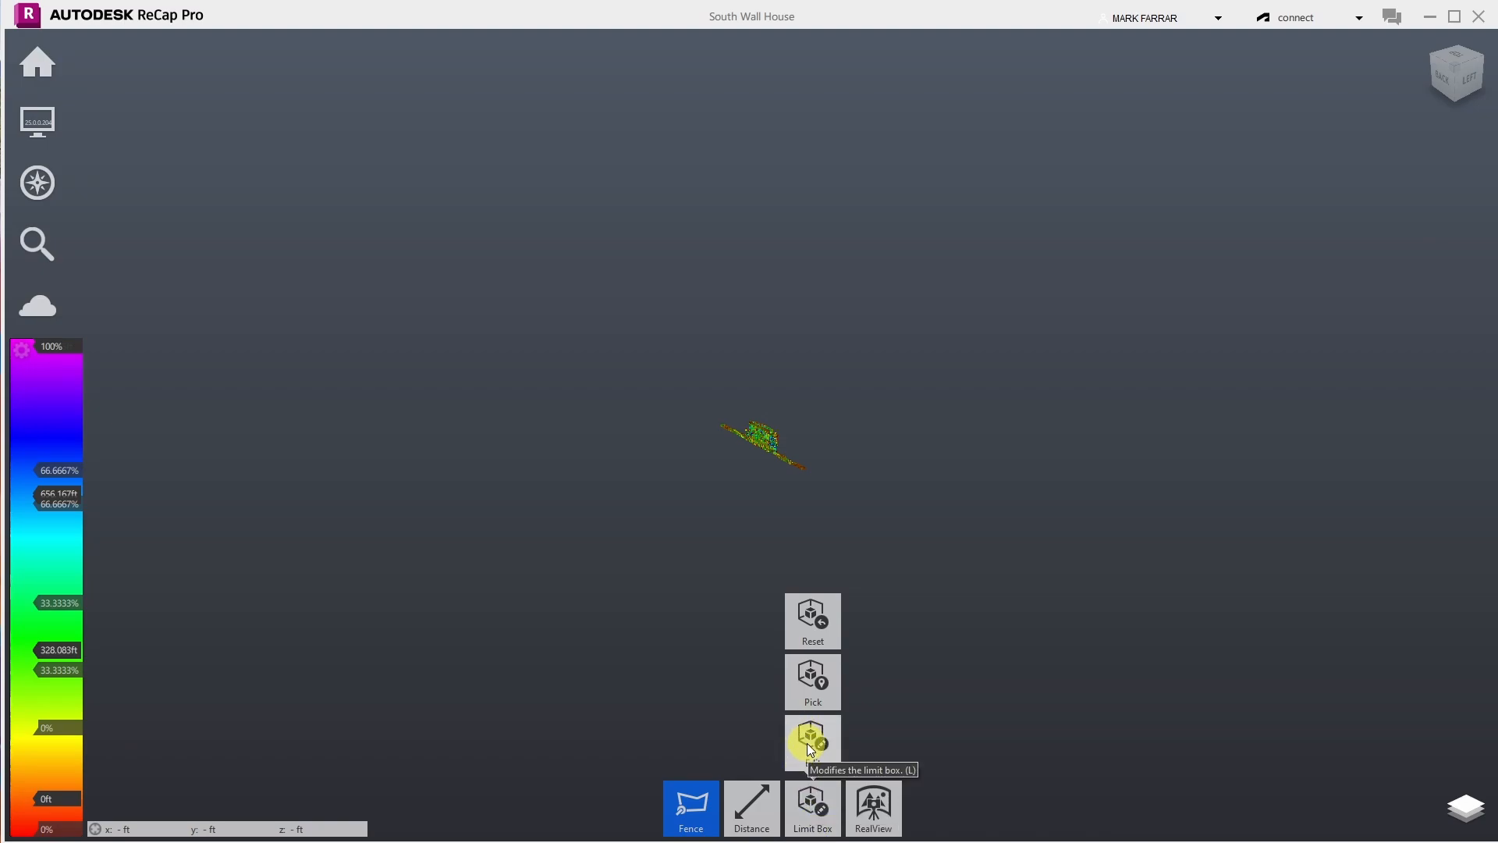
left_click(806, 743)
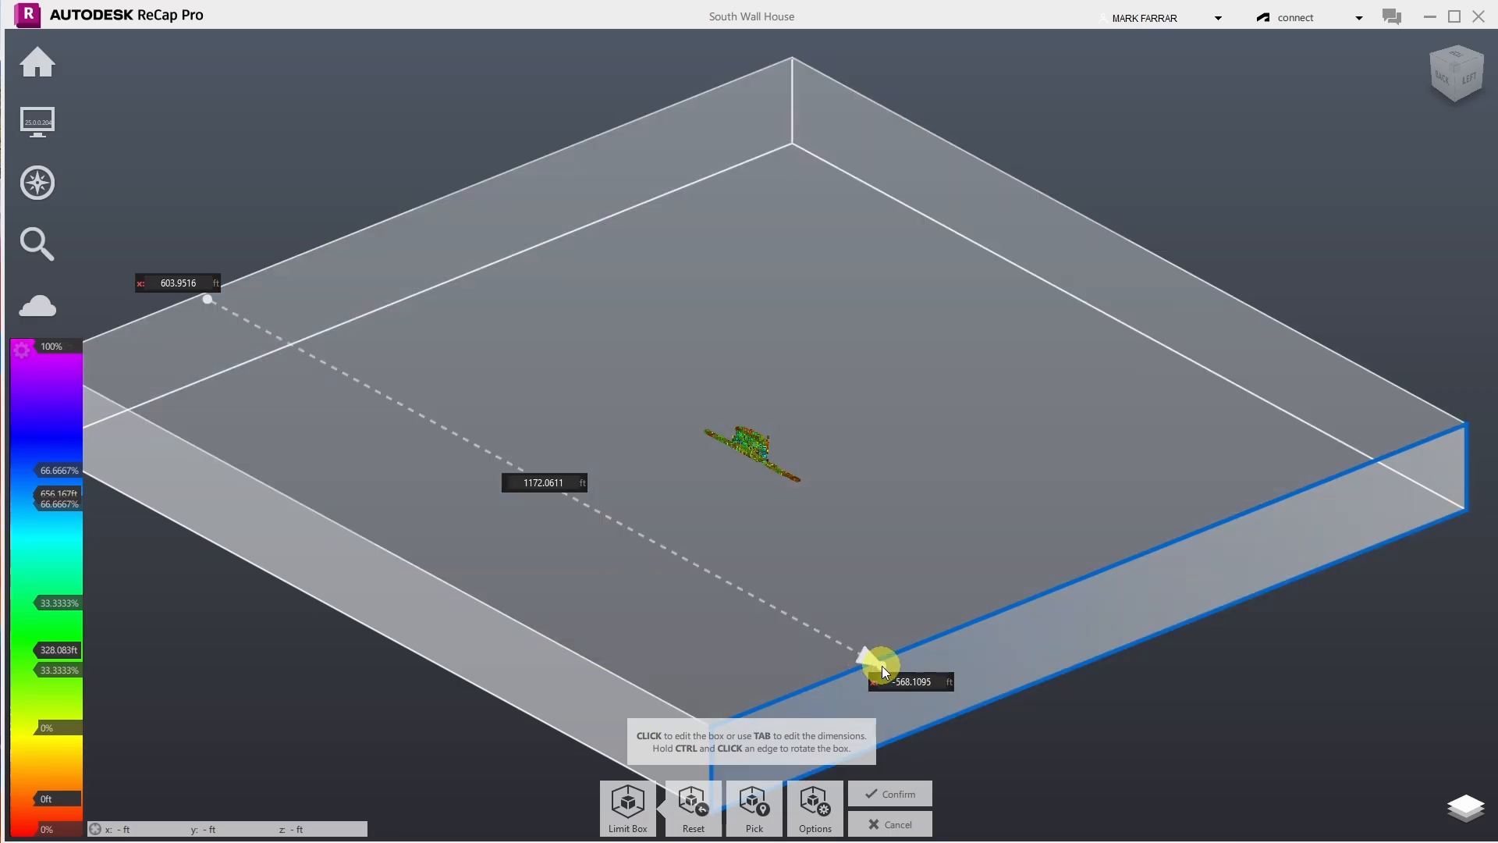
left_click_drag(882, 666, 600, 504)
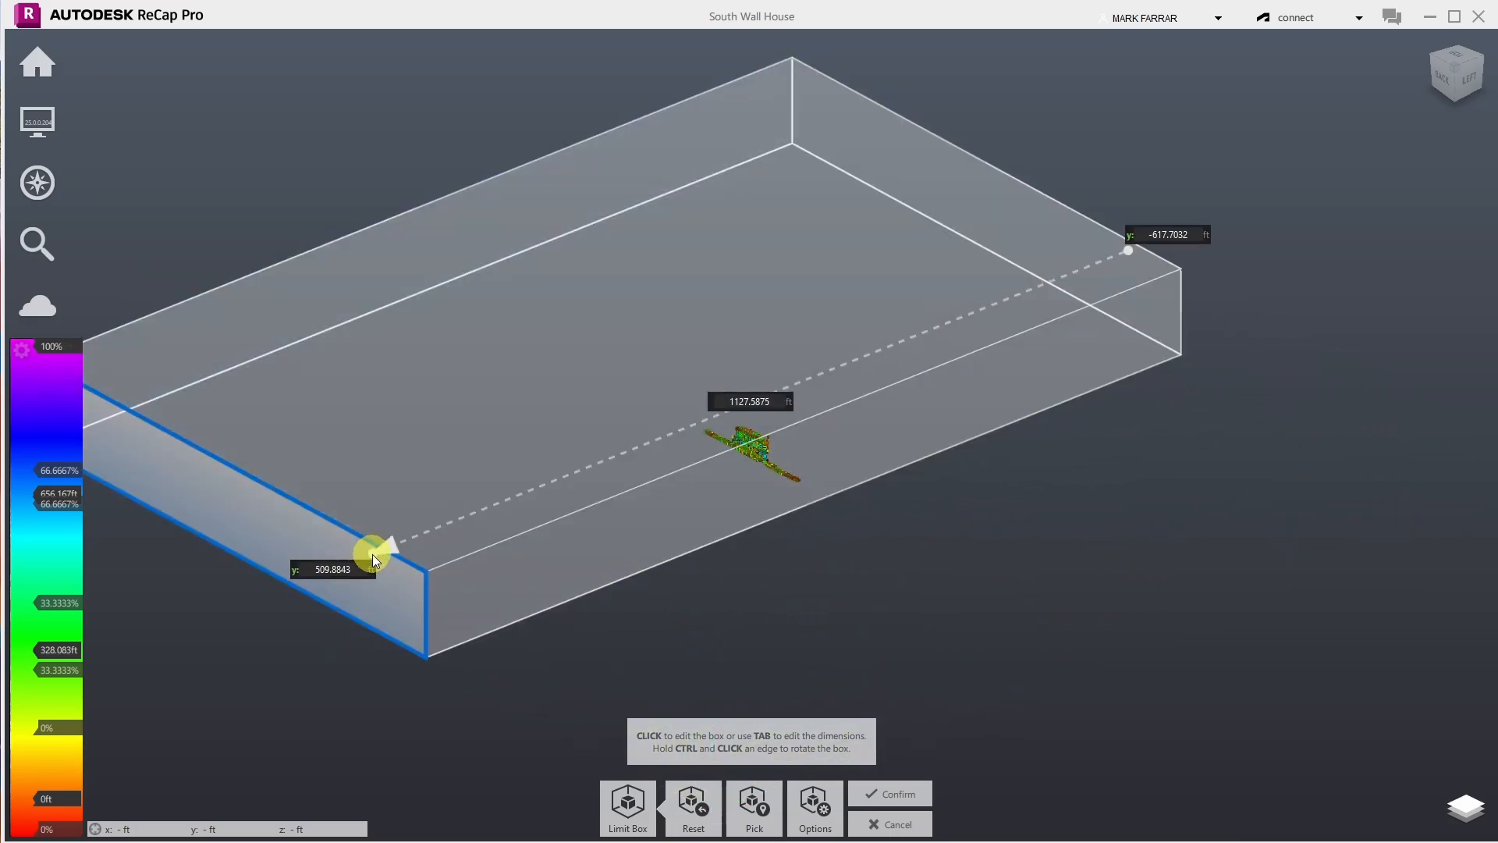
left_click_drag(375, 552, 749, 424)
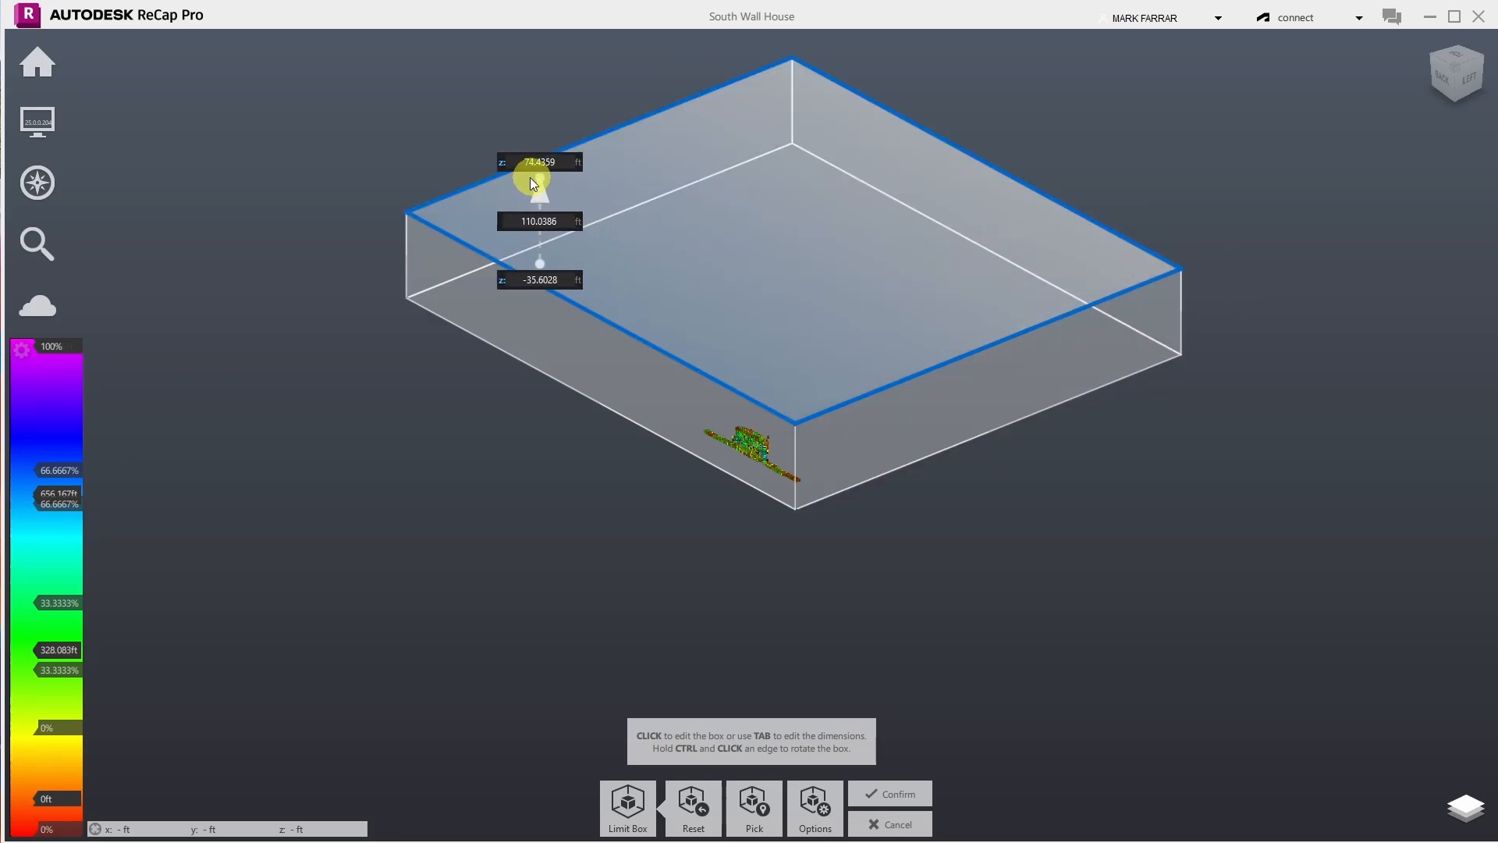
left_click(1461, 53)
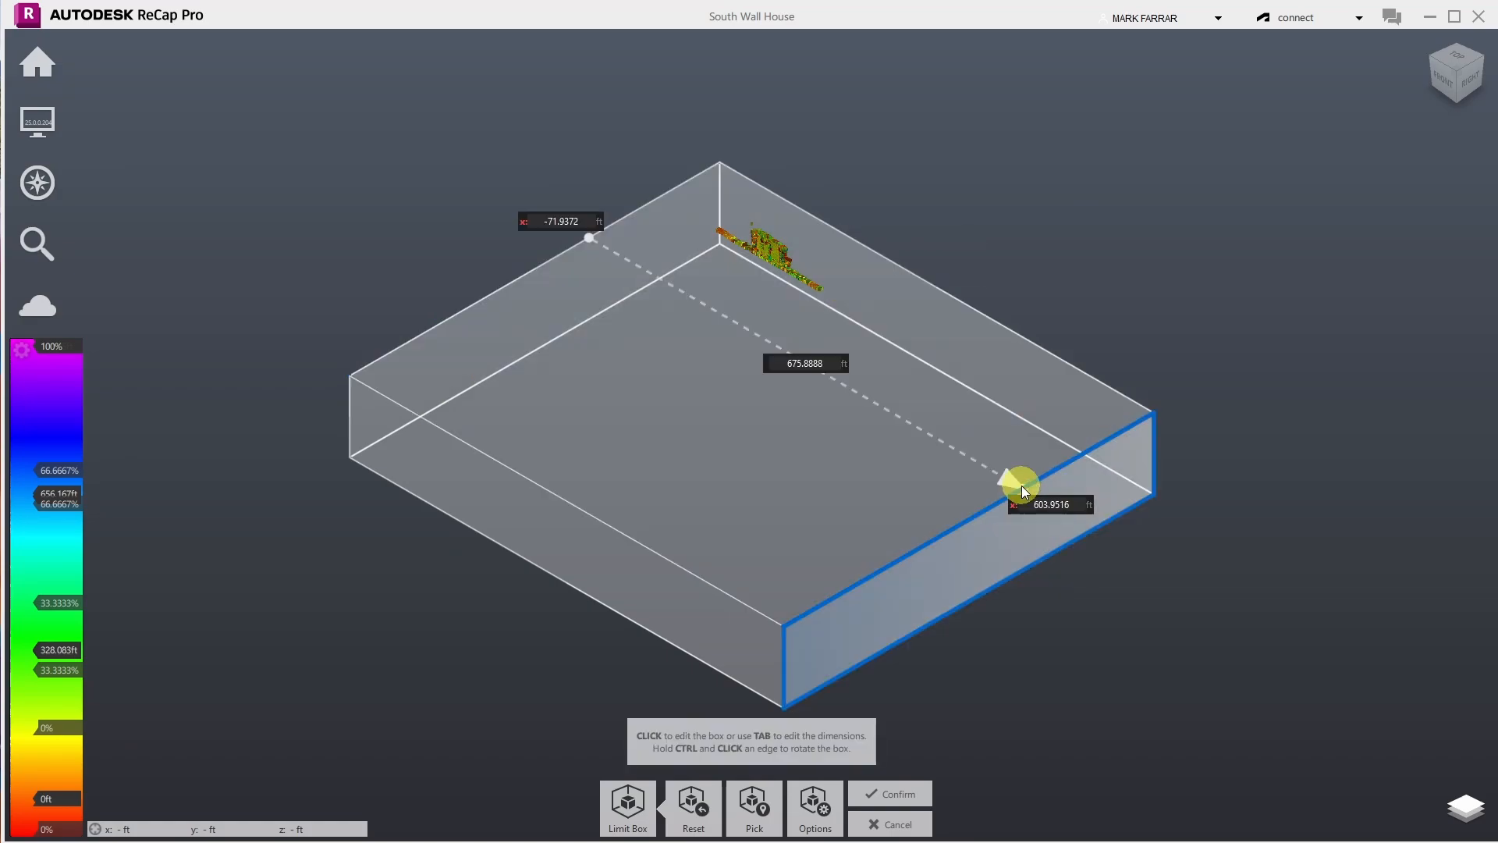
left_click_drag(1021, 485, 663, 371)
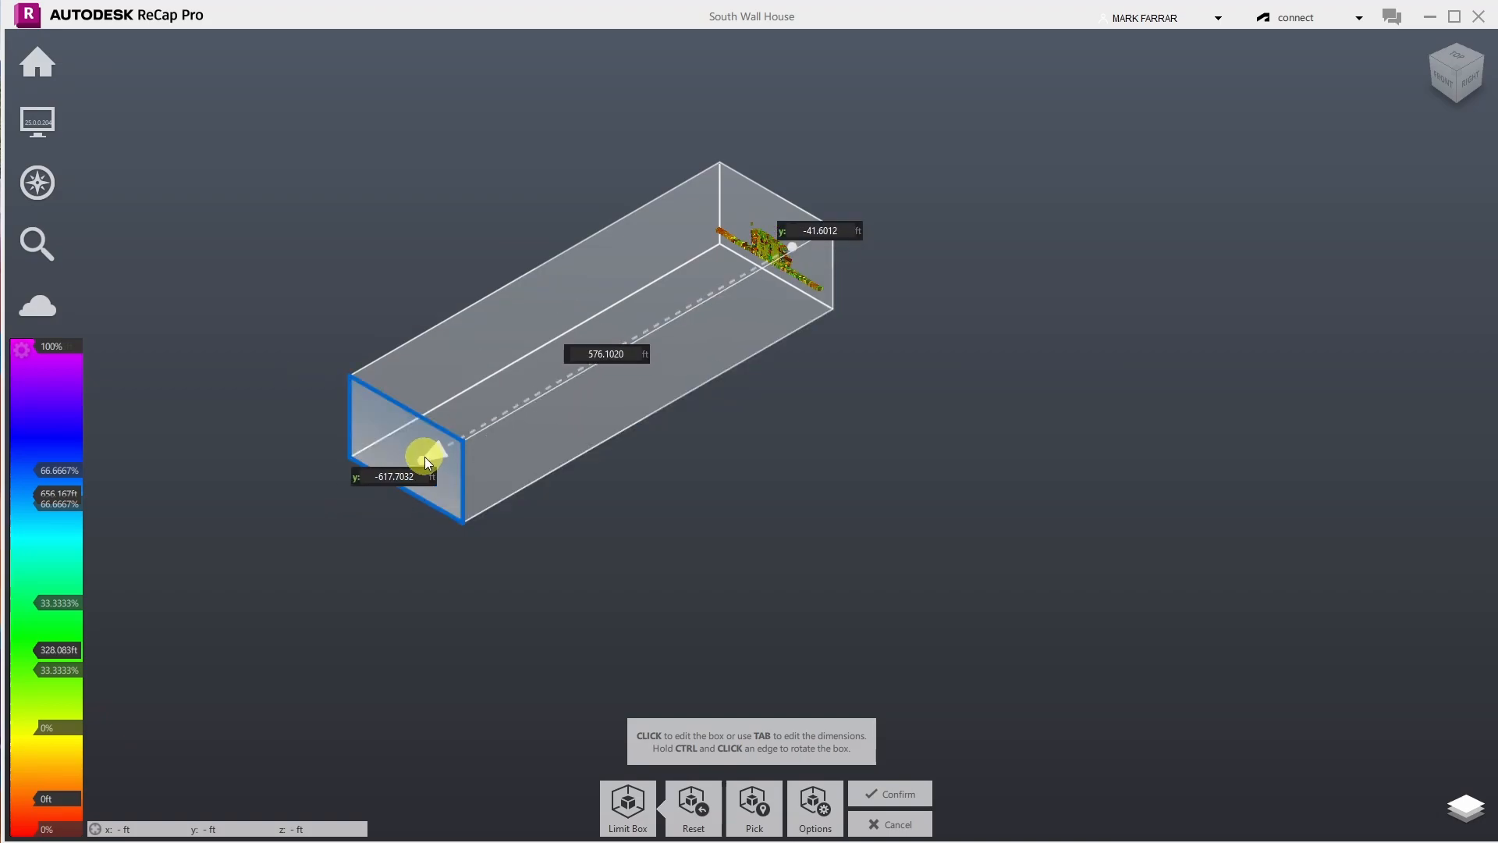
left_click_drag(437, 441, 789, 232)
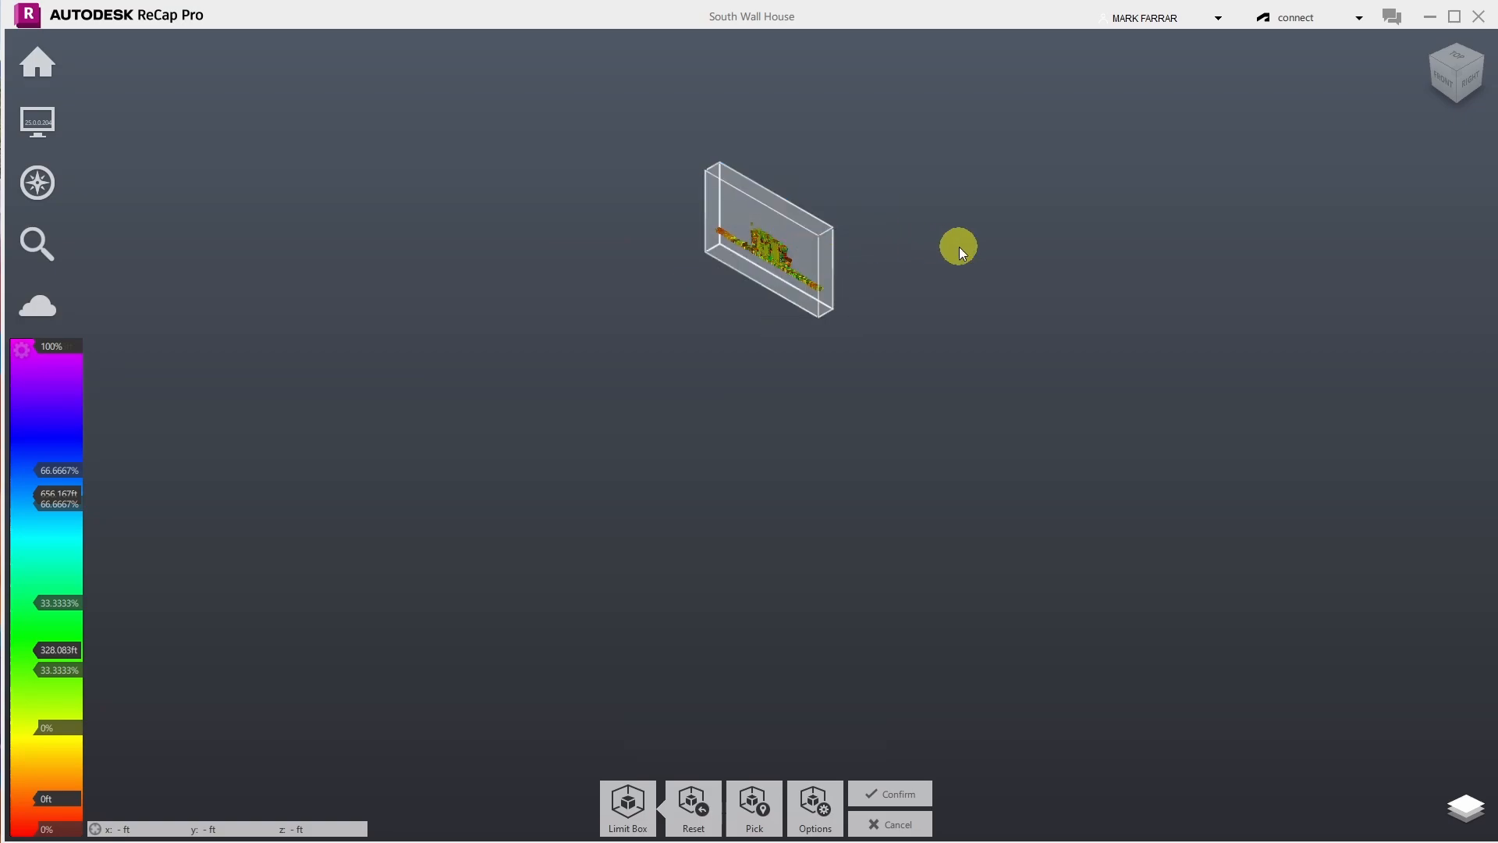
left_click(894, 795)
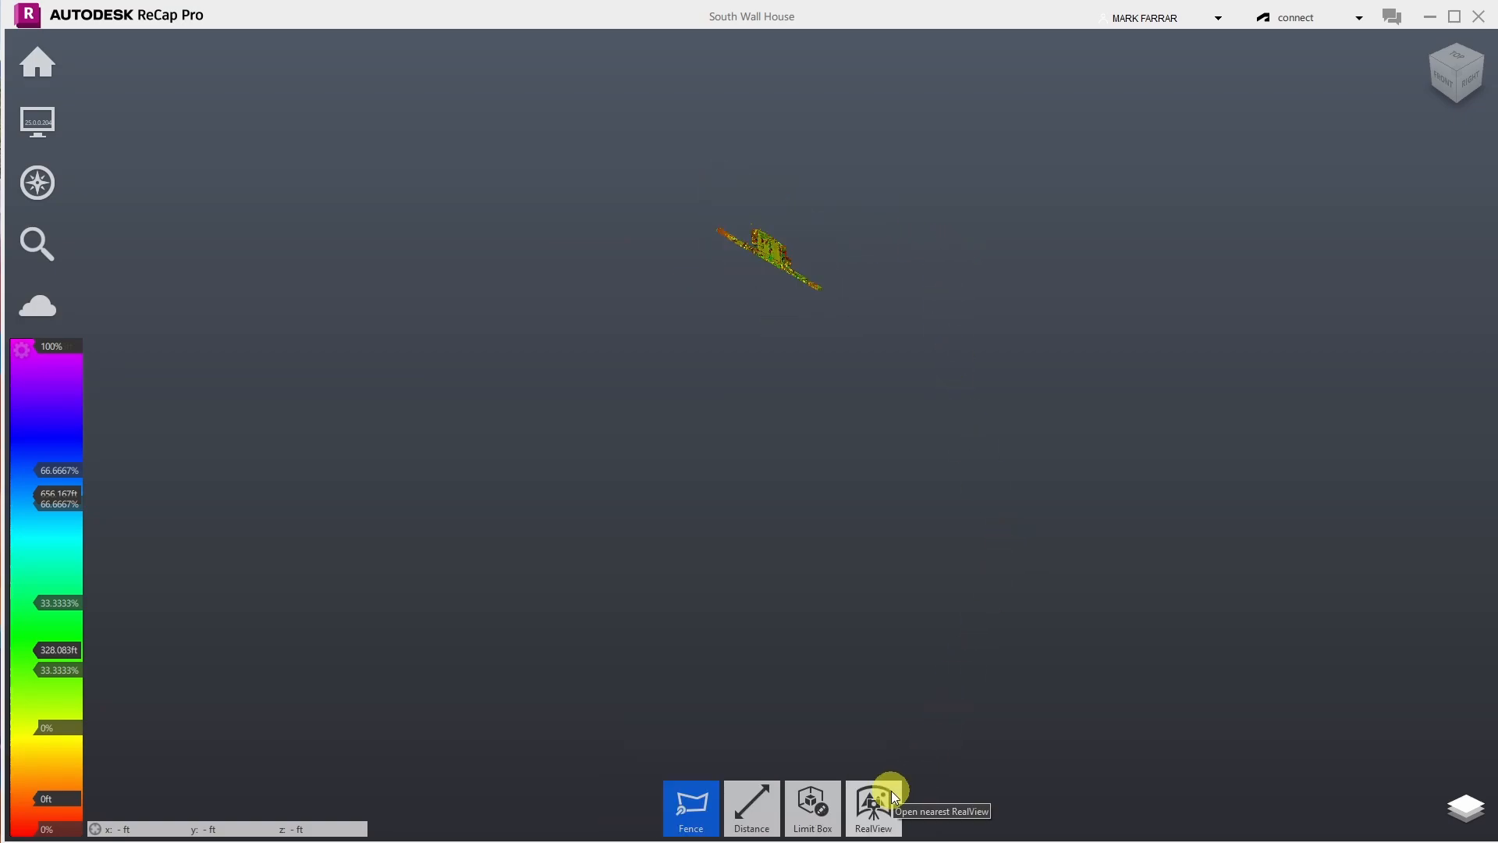
- Save a copy as 'South Wall House (Limit)', permanently removing only the deleted 3D points
mouse_move(815, 815)
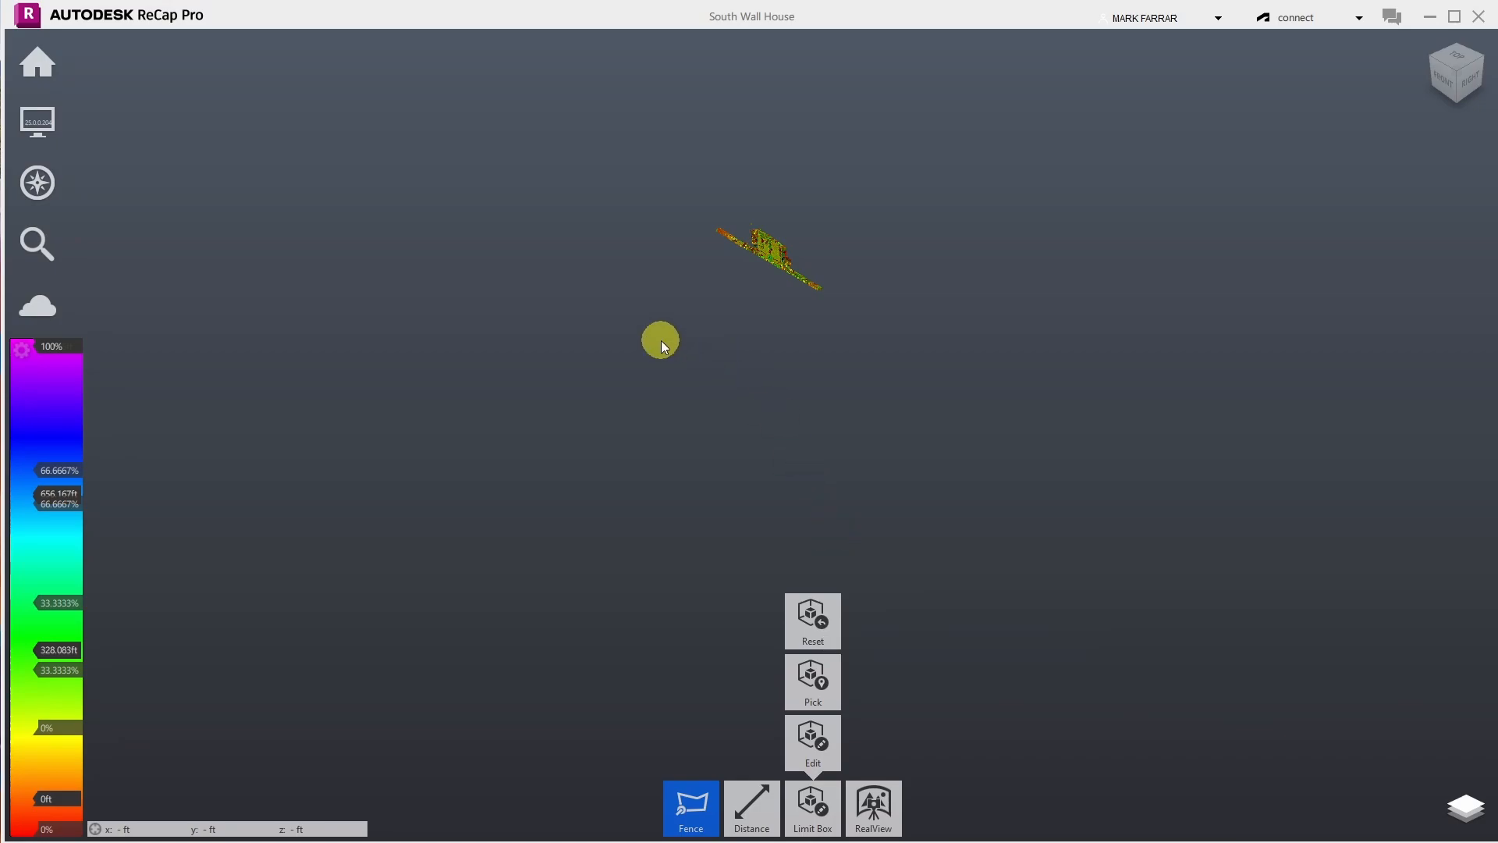
mouse_move(50, 61)
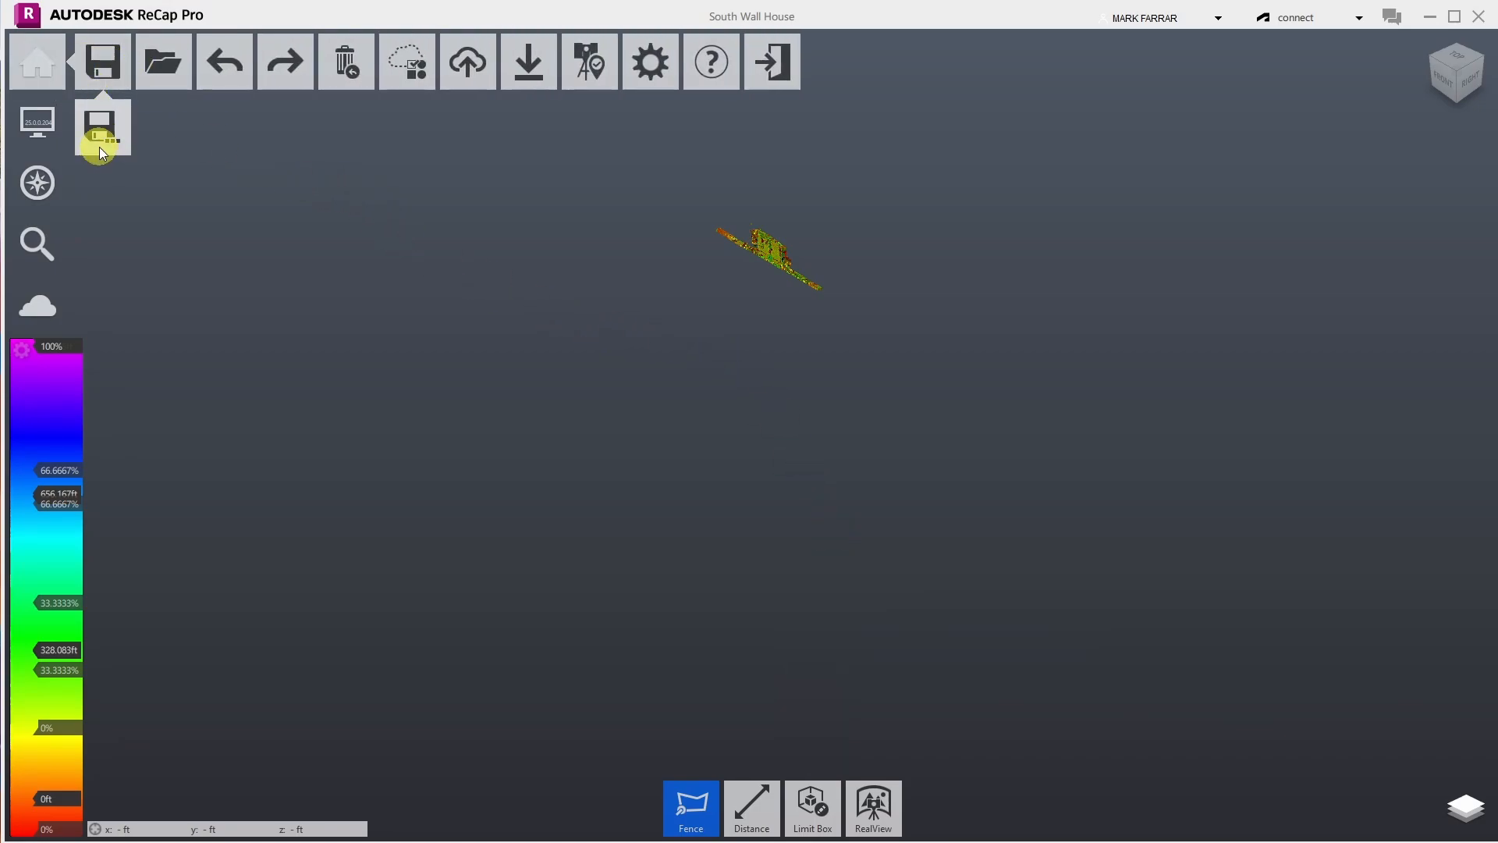
left_click(100, 145)
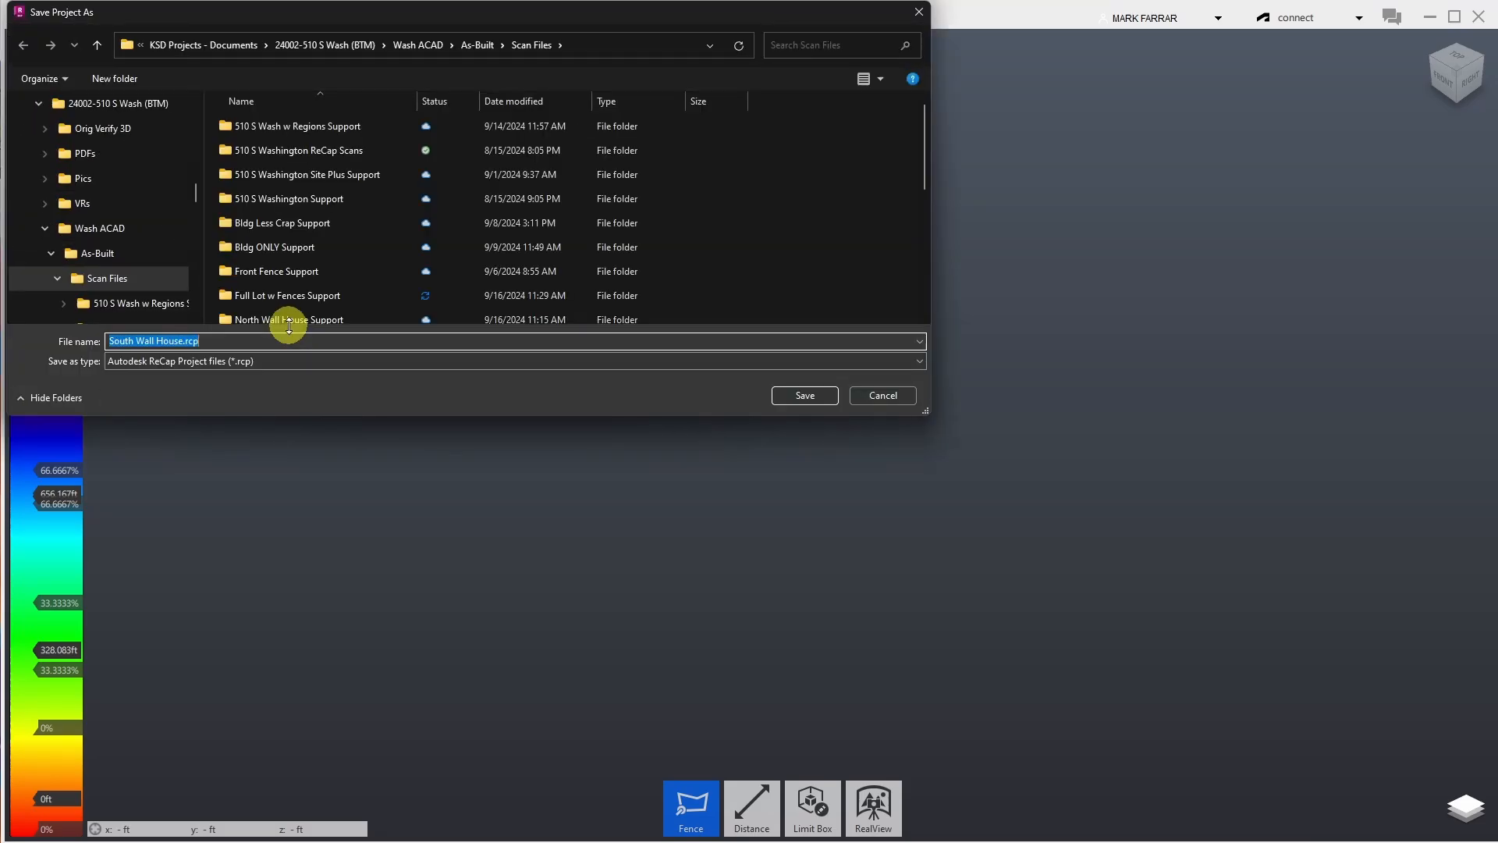
left_click(218, 341)
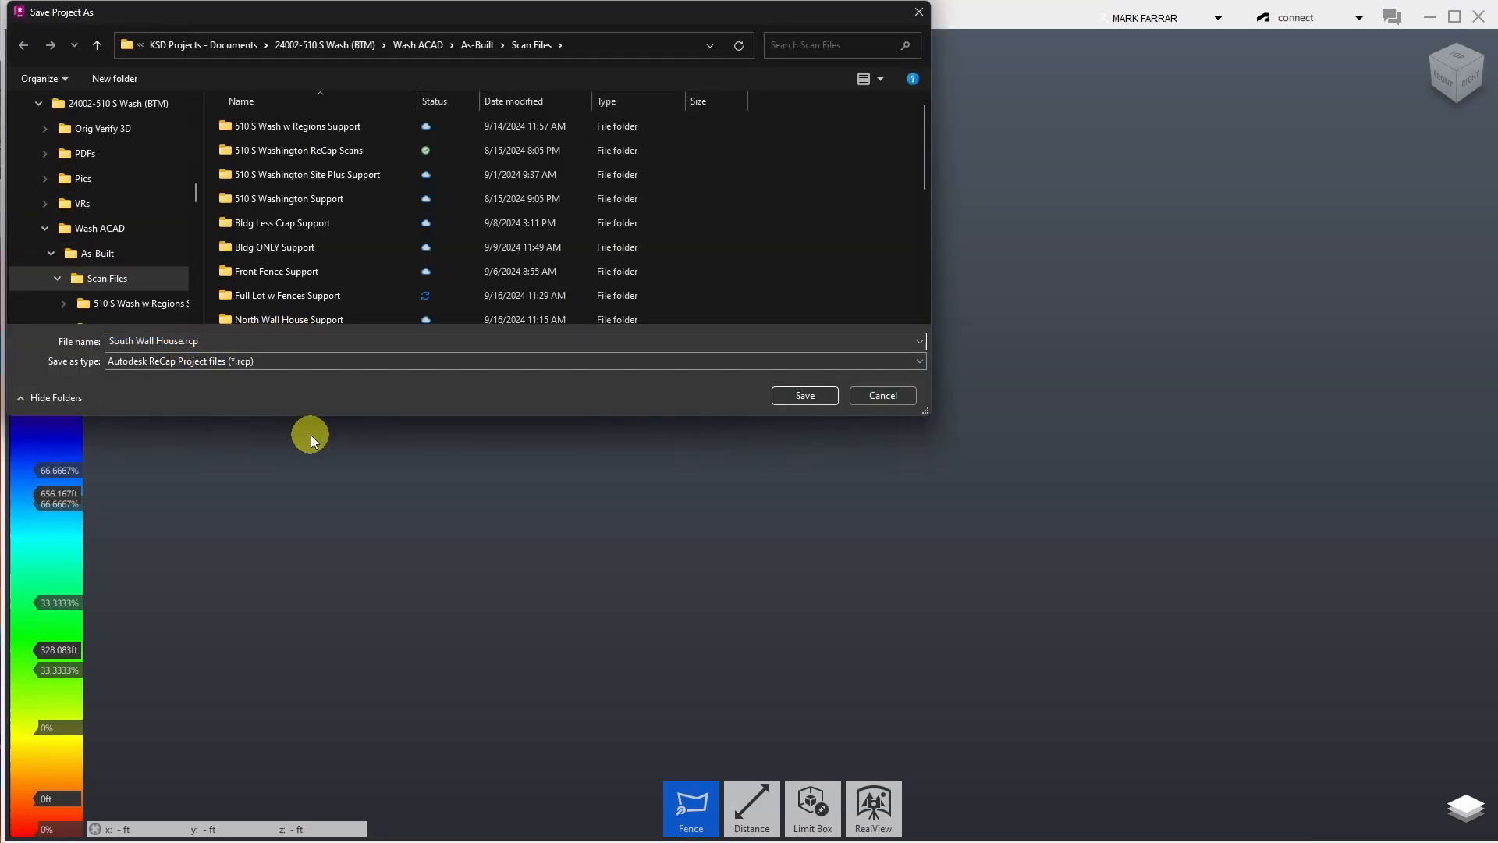
type("(Limit)")
left_click(805, 395)
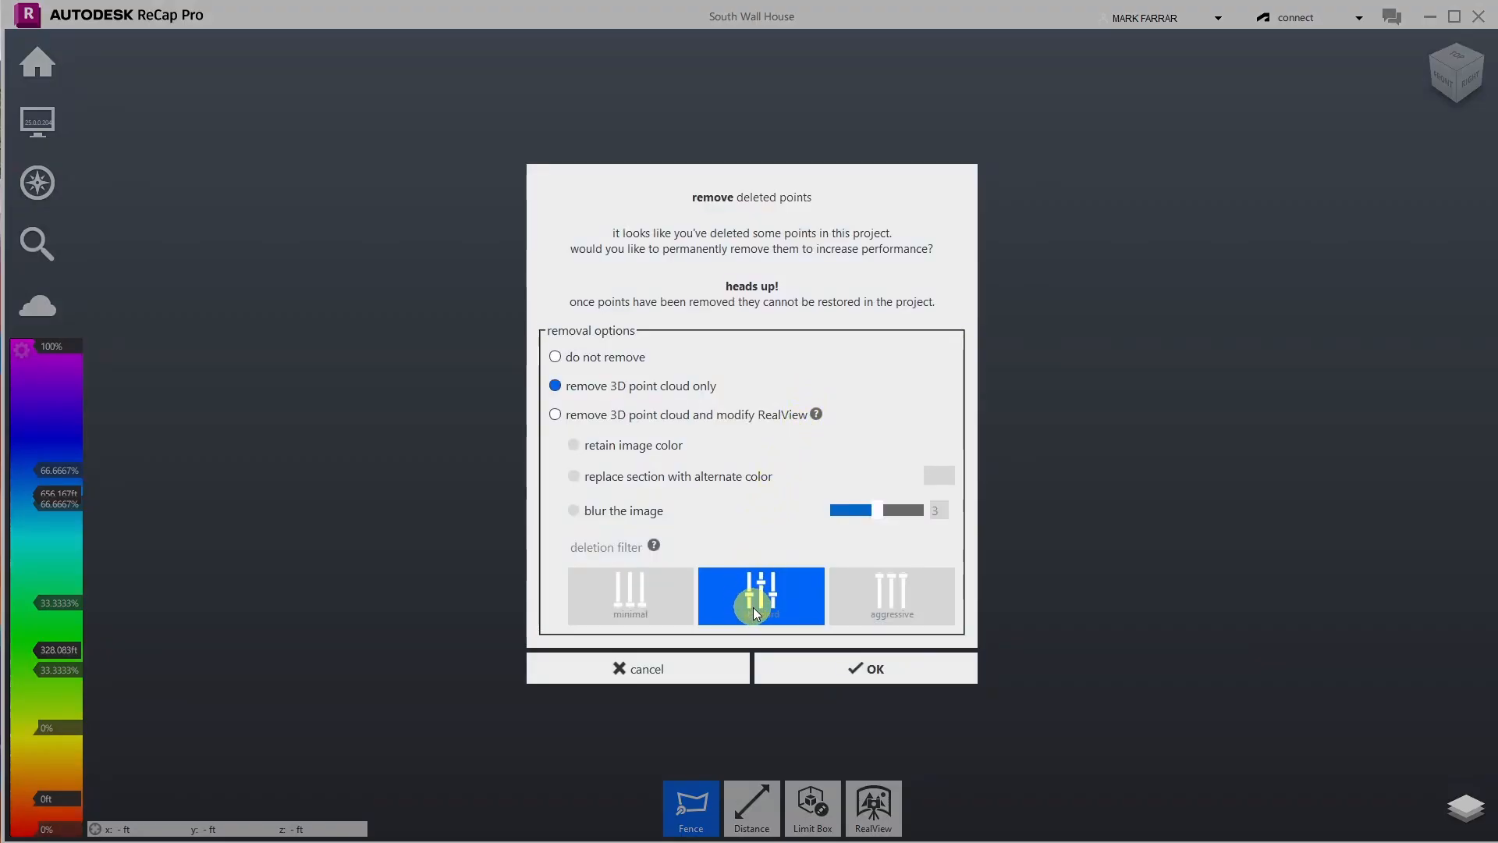
left_click(835, 669)
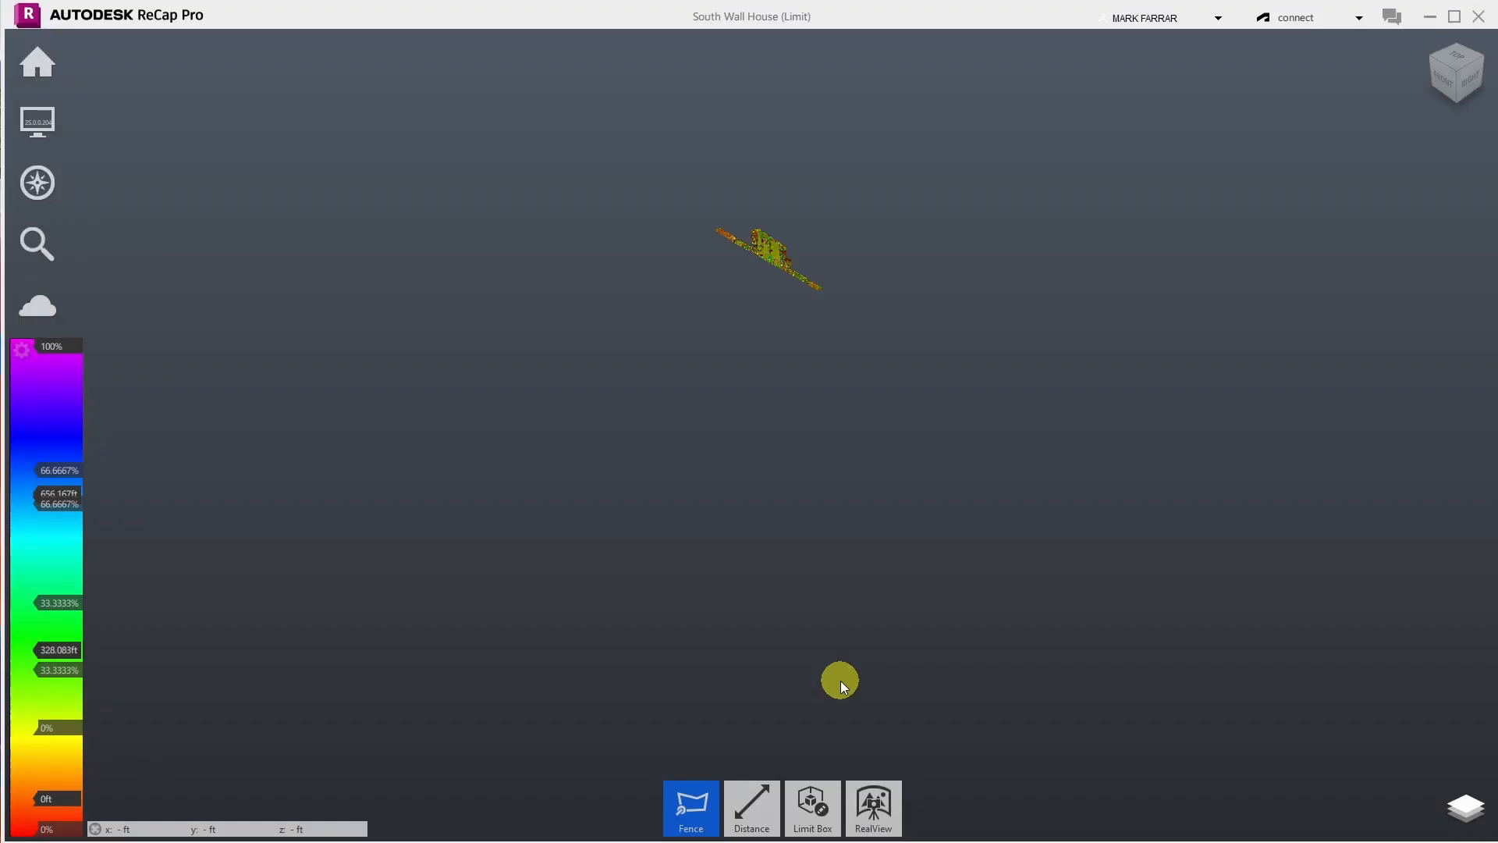
- Reset the limit box to the full extent of the scan
mouse_move(47, 120)
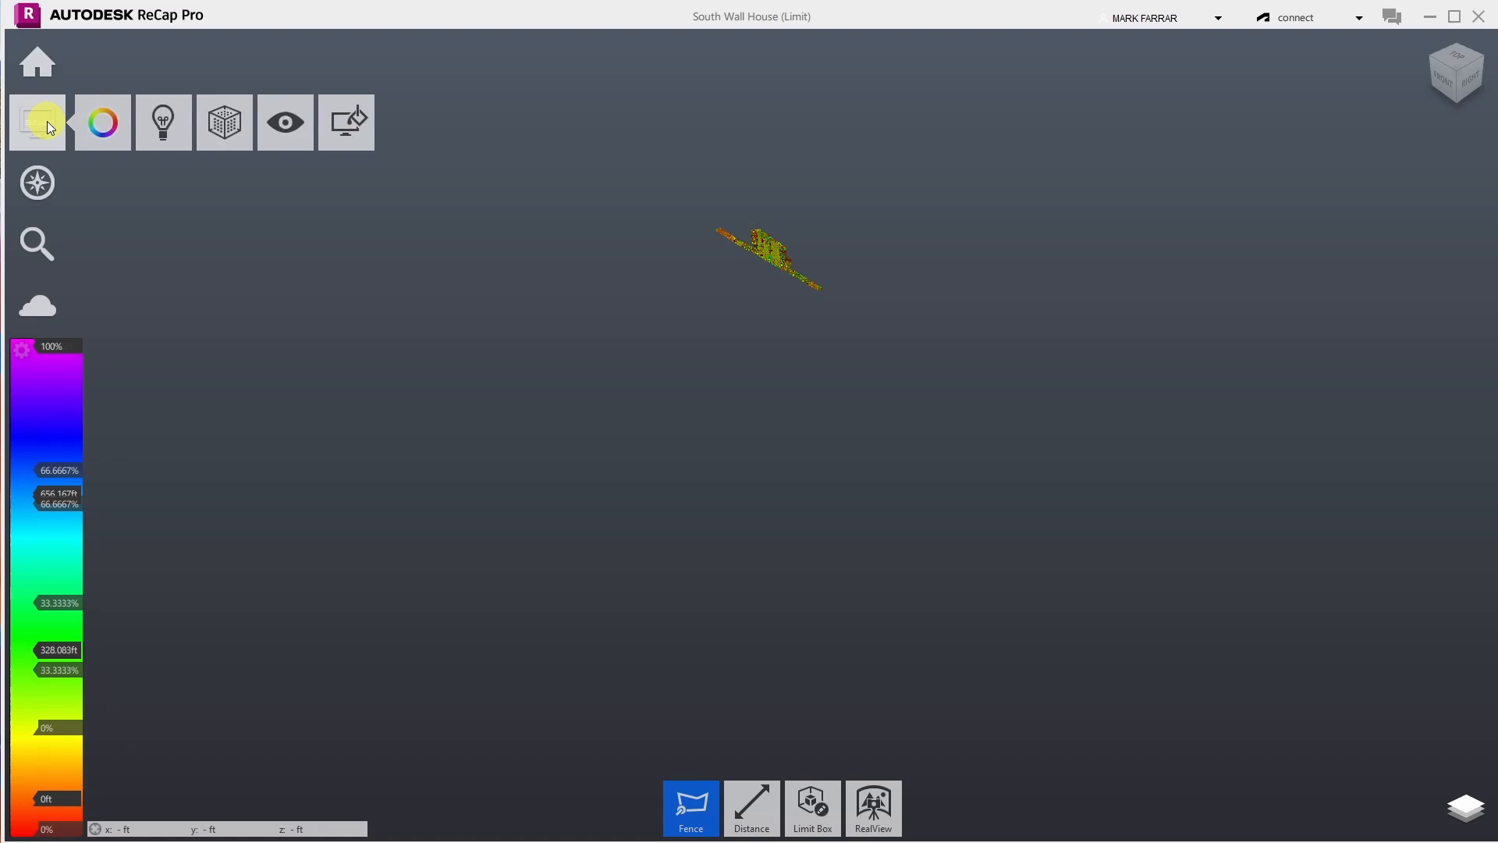
mouse_move(33, 190)
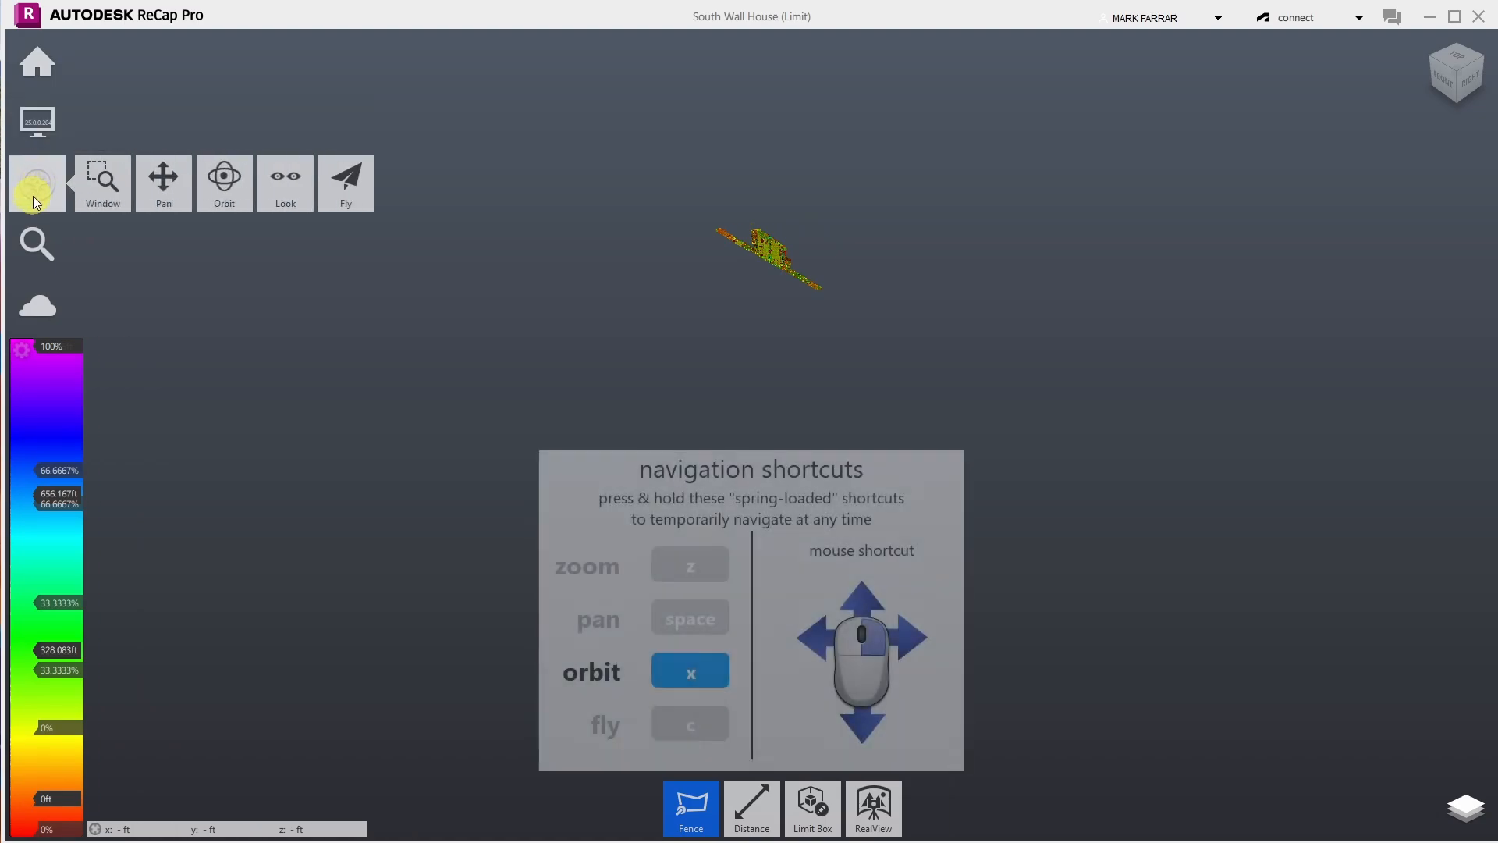
mouse_move(232, 220)
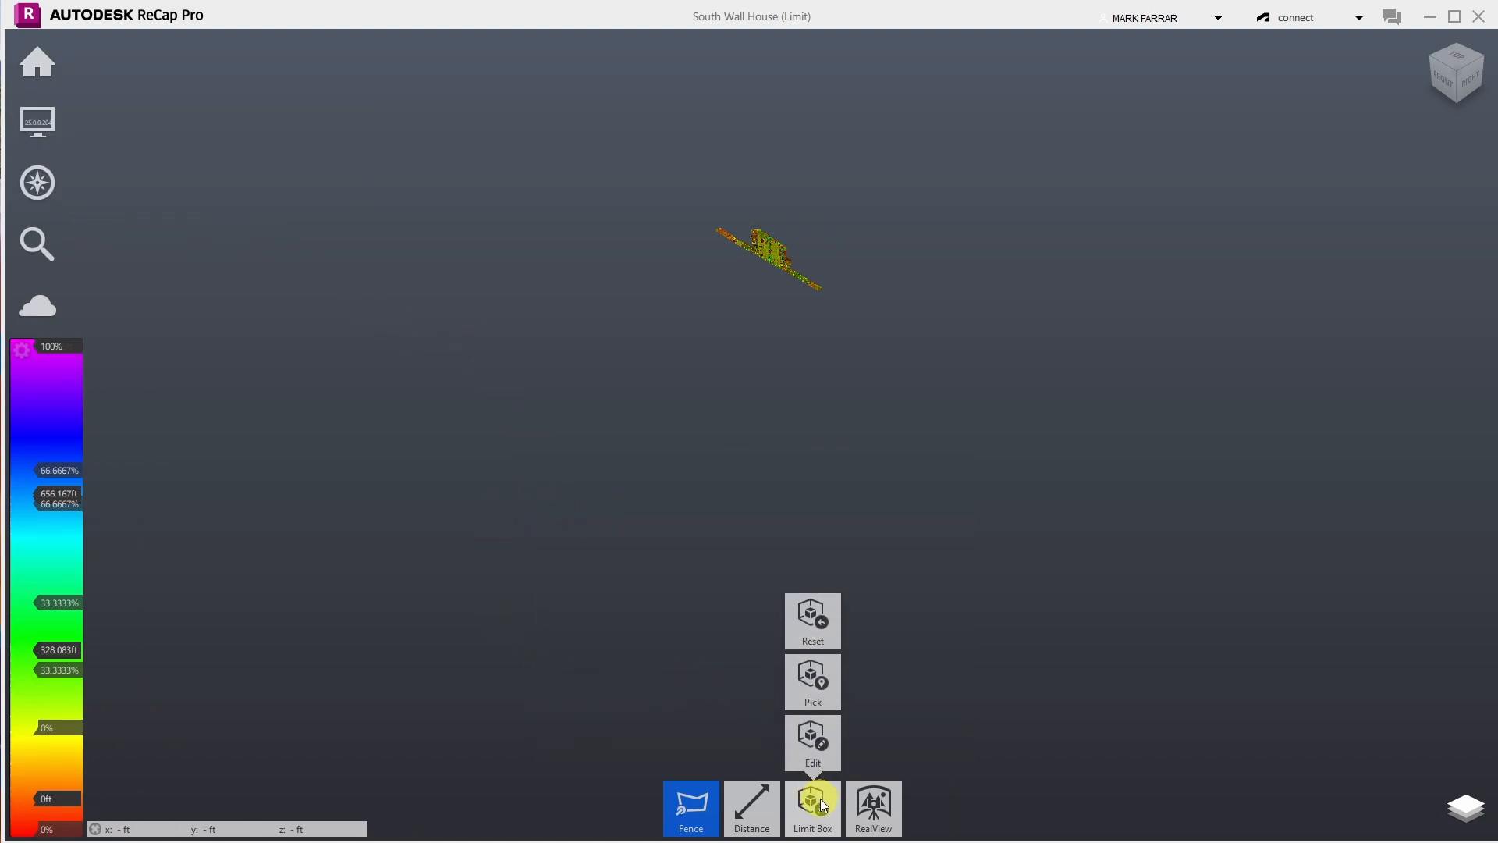
left_click(811, 632)
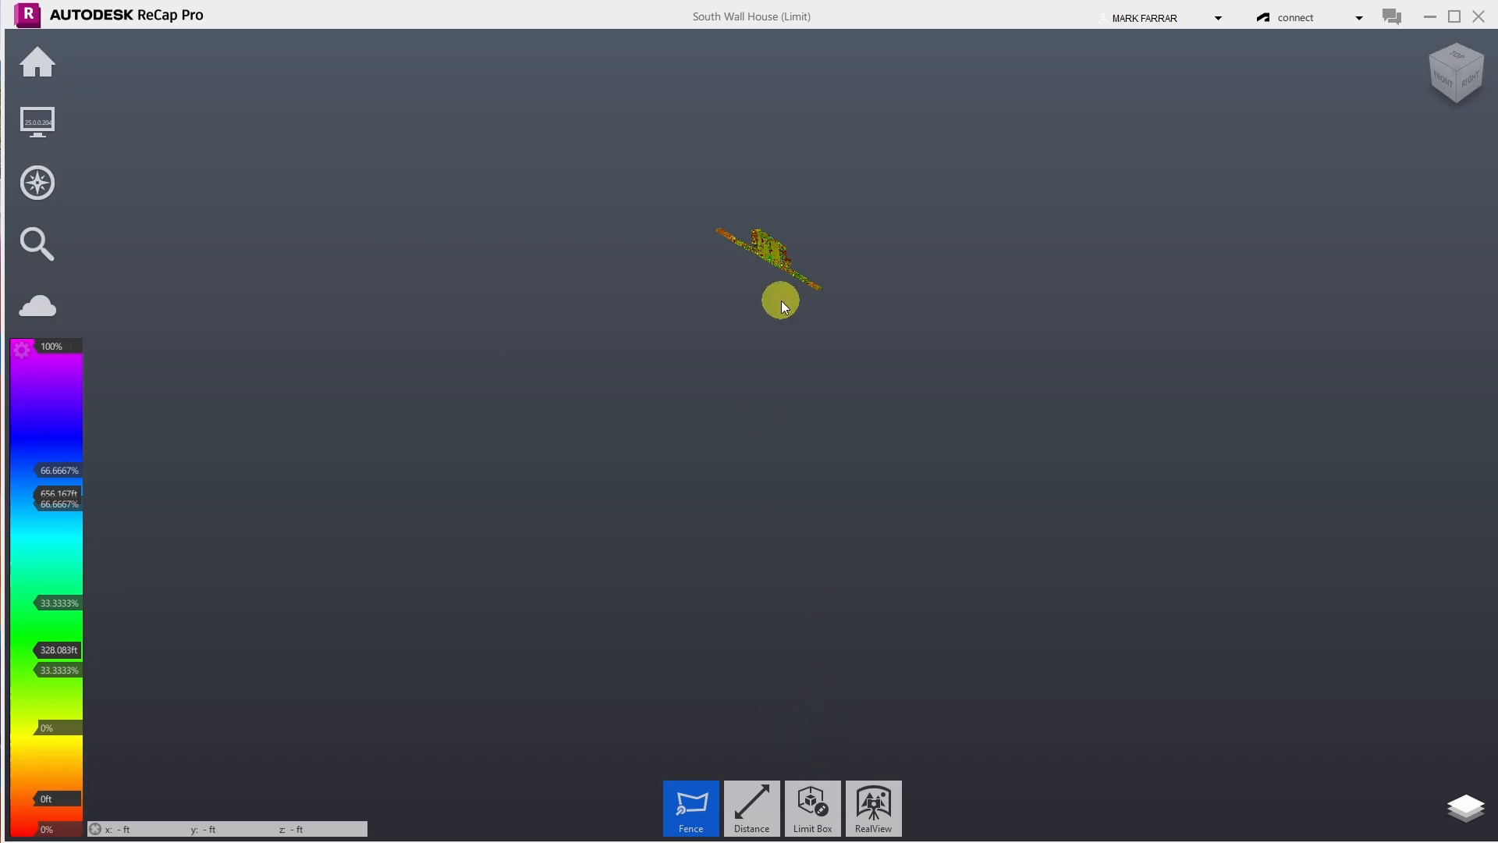
- Confirm the reset limit box so the whole facade shows, then begin fencing a stray point
mouse_move(812, 803)
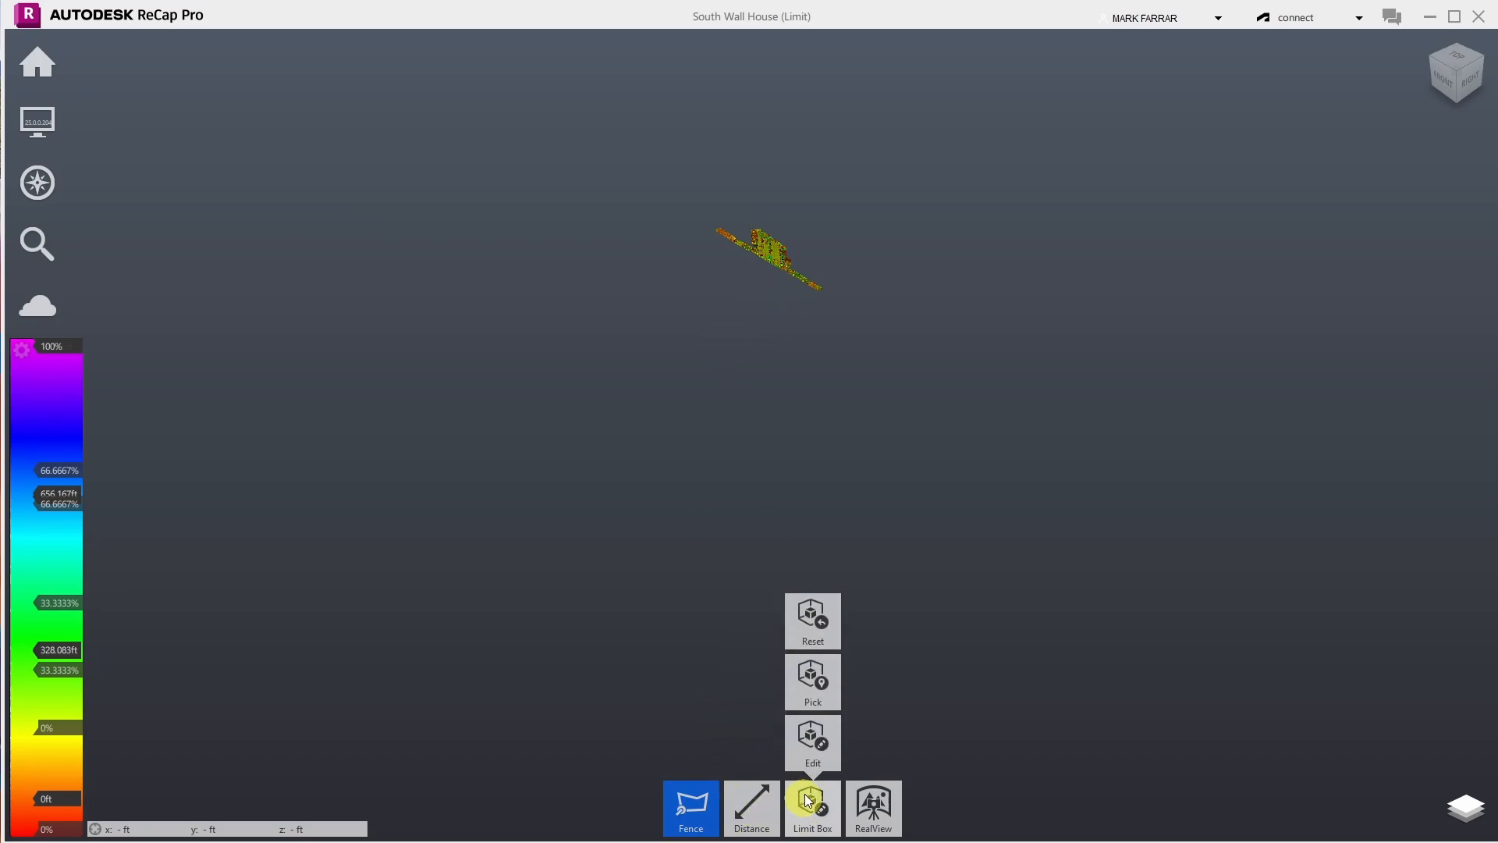
left_click(812, 753)
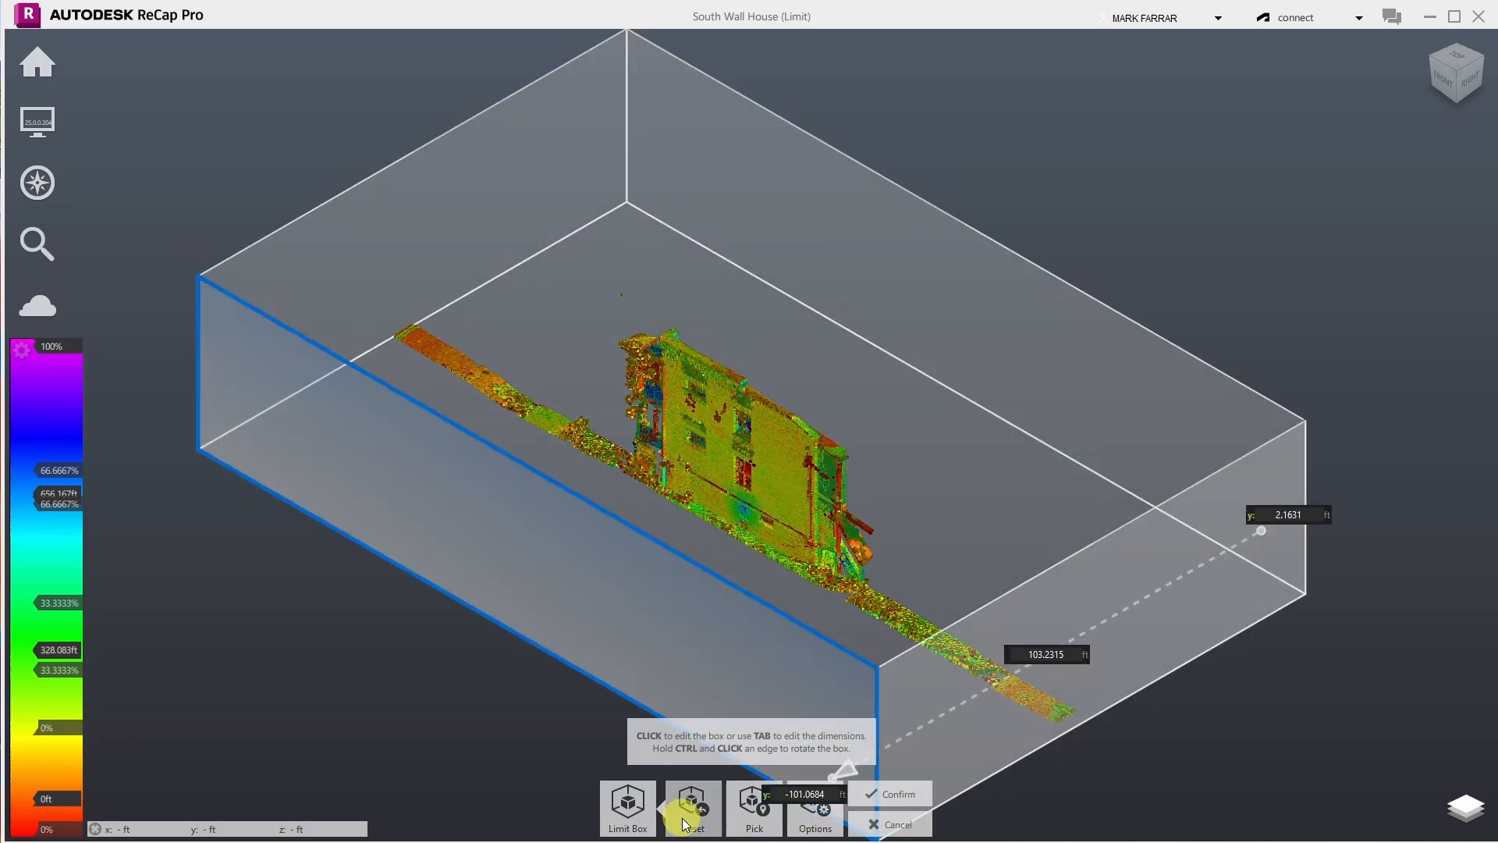
left_click(682, 816)
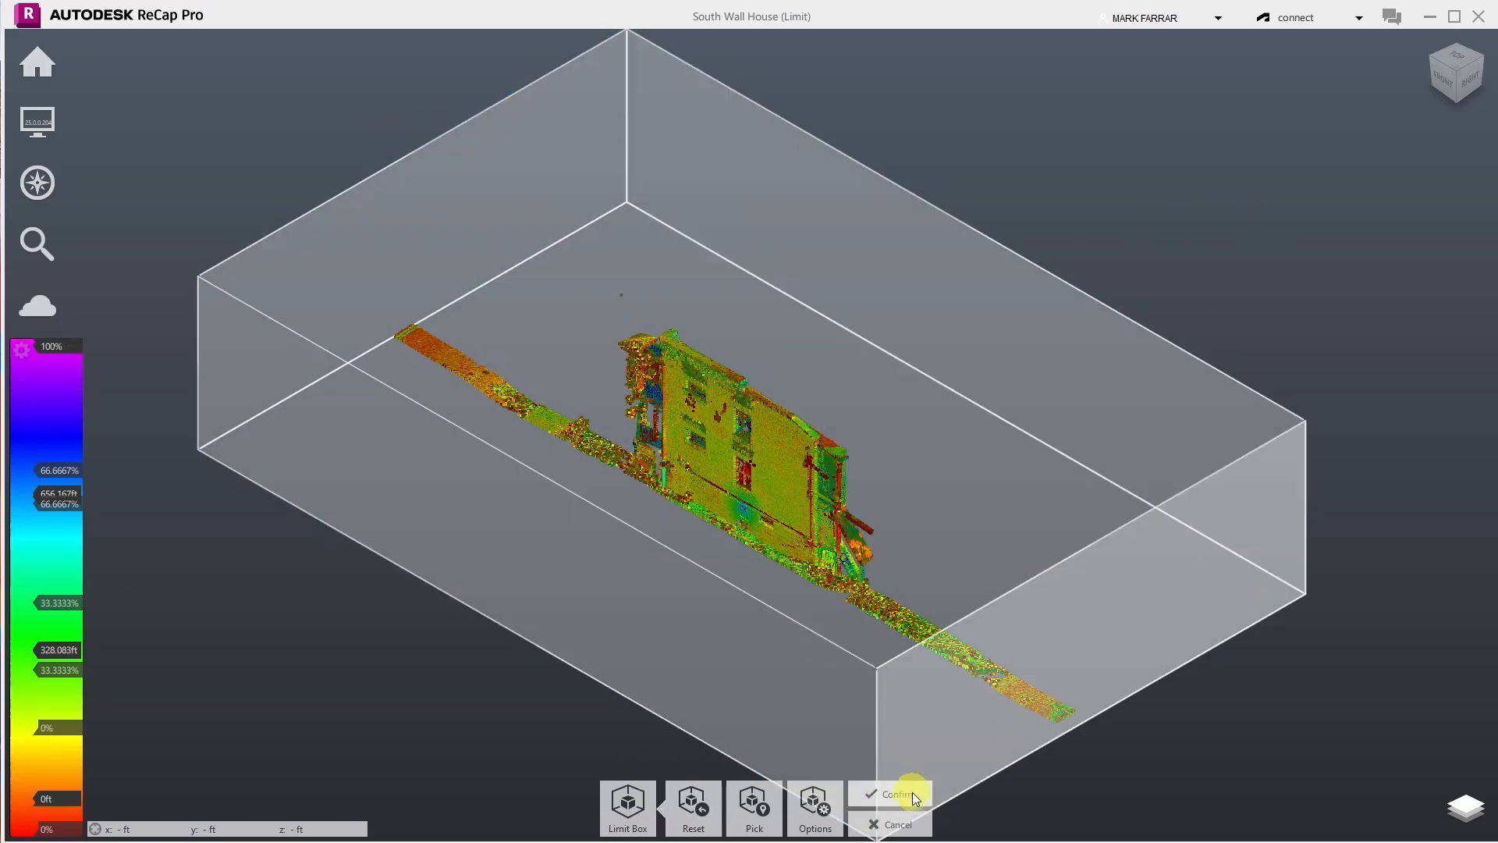
left_click(901, 794)
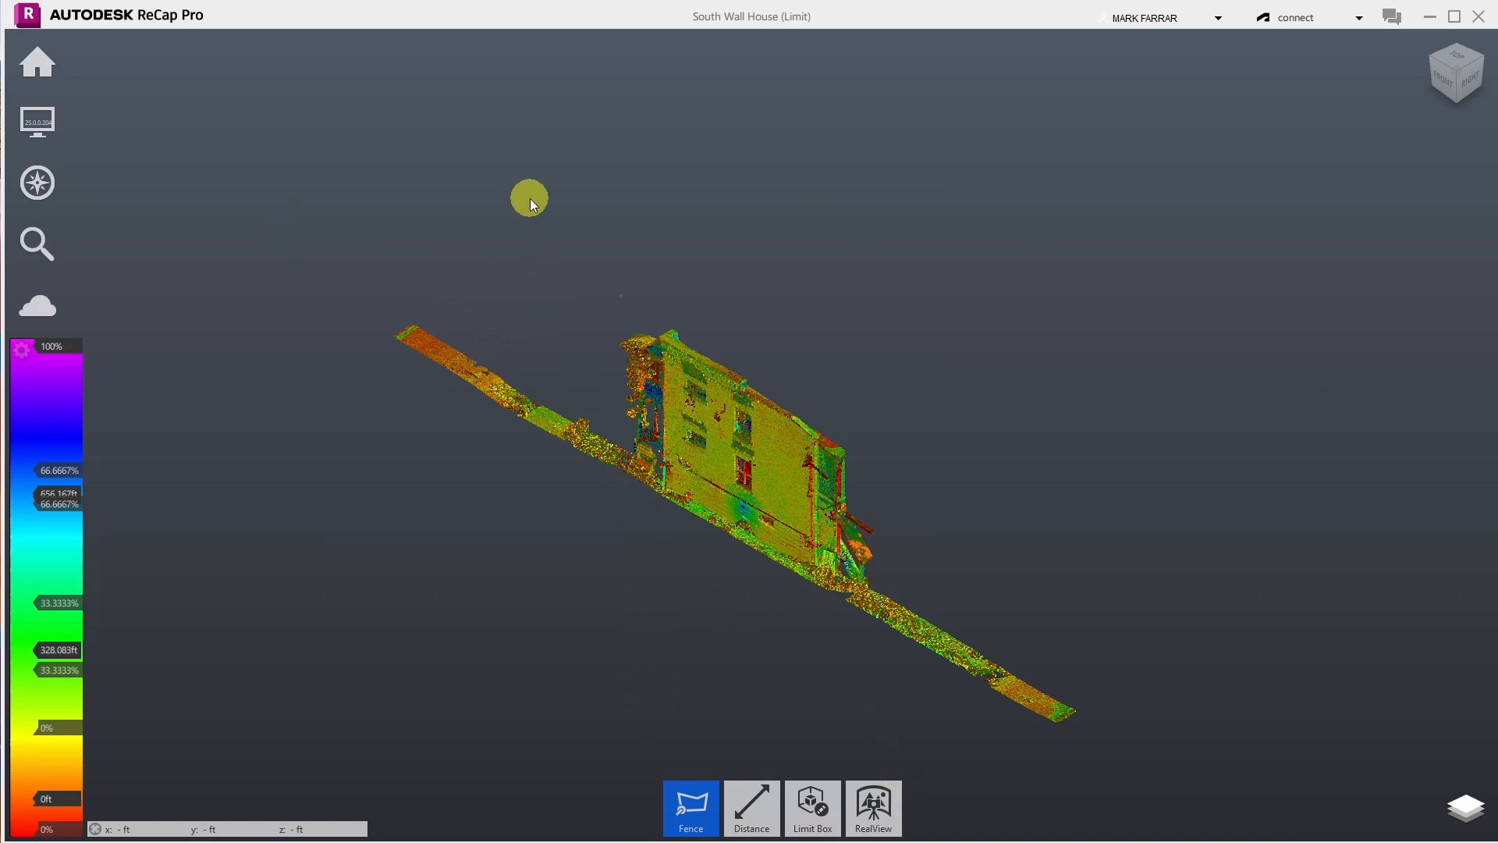
left_click(531, 199)
- Finish fencing the stray point and delete it
left_click(599, 303)
double_click(652, 222)
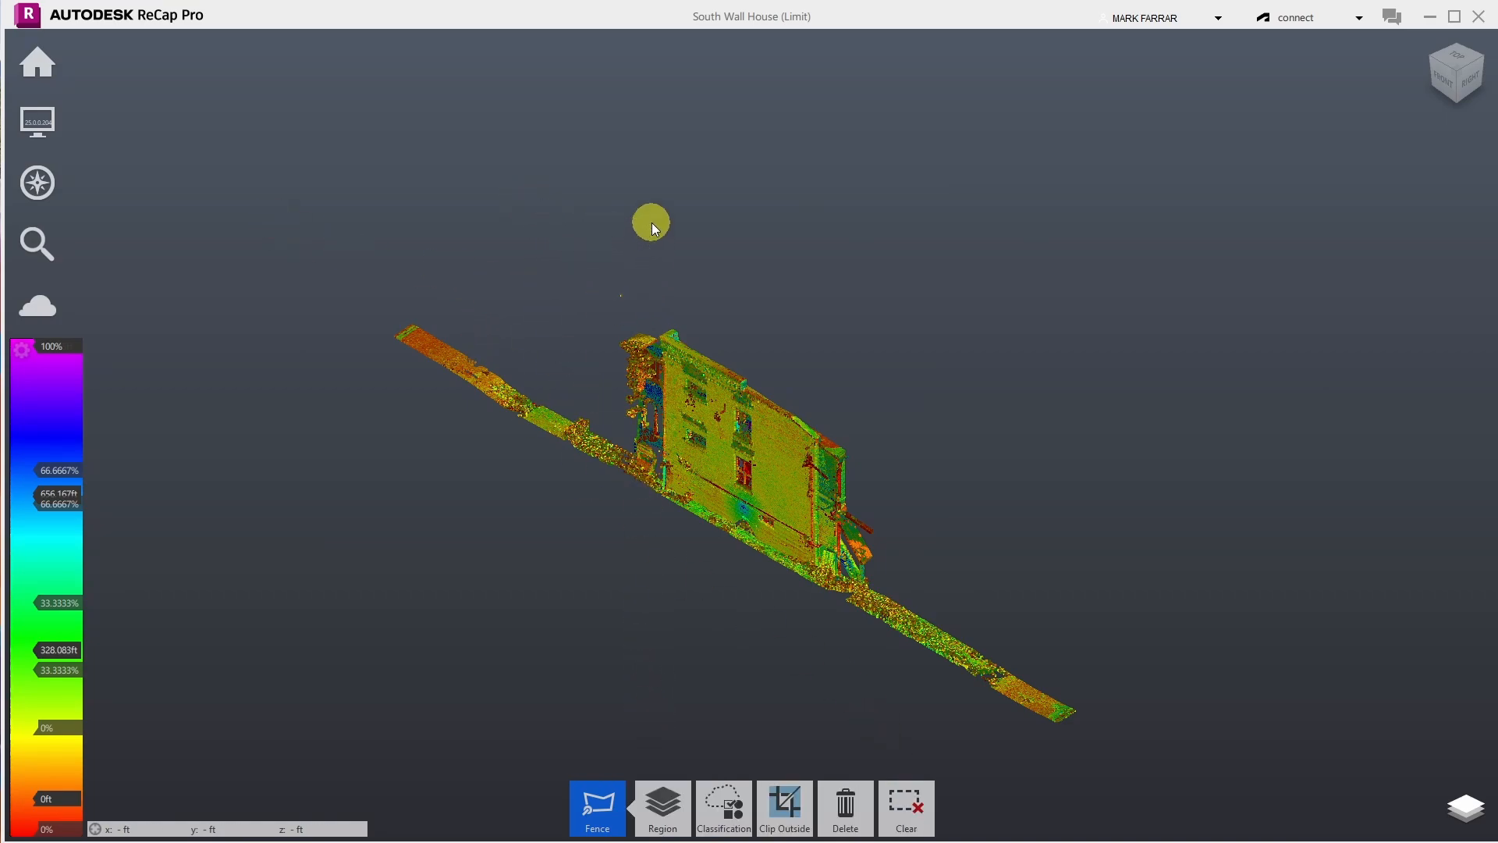
key("Delete")
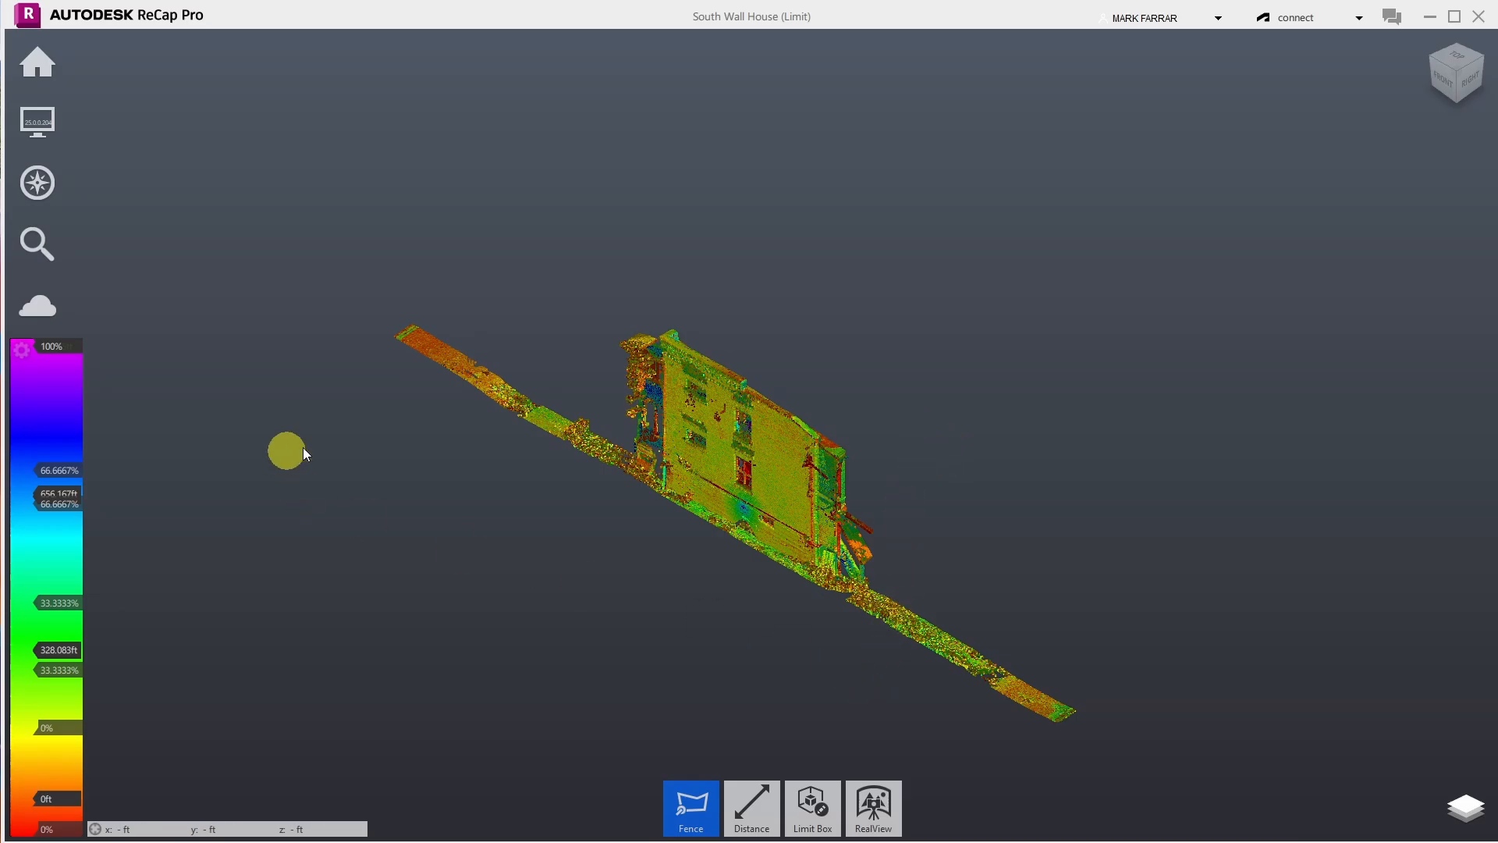
- Orbit and zoom to a front view of the wall near the side stairs
mouse_move(37, 183)
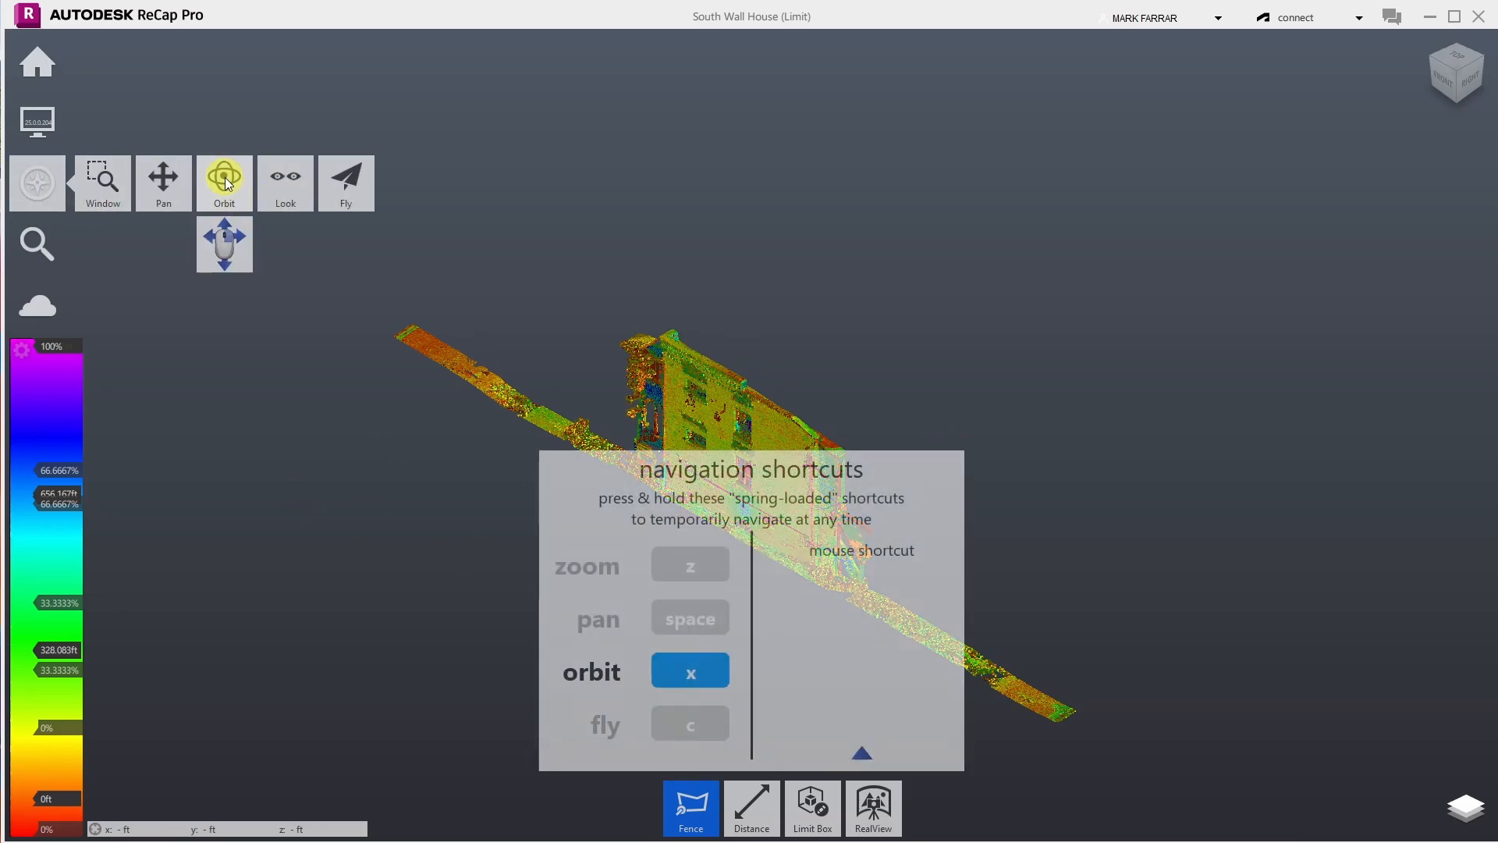
left_click(224, 177)
left_click_drag(717, 462, 987, 378)
scroll(884, 478, "up", 3)
scroll(906, 363, "up", 5)
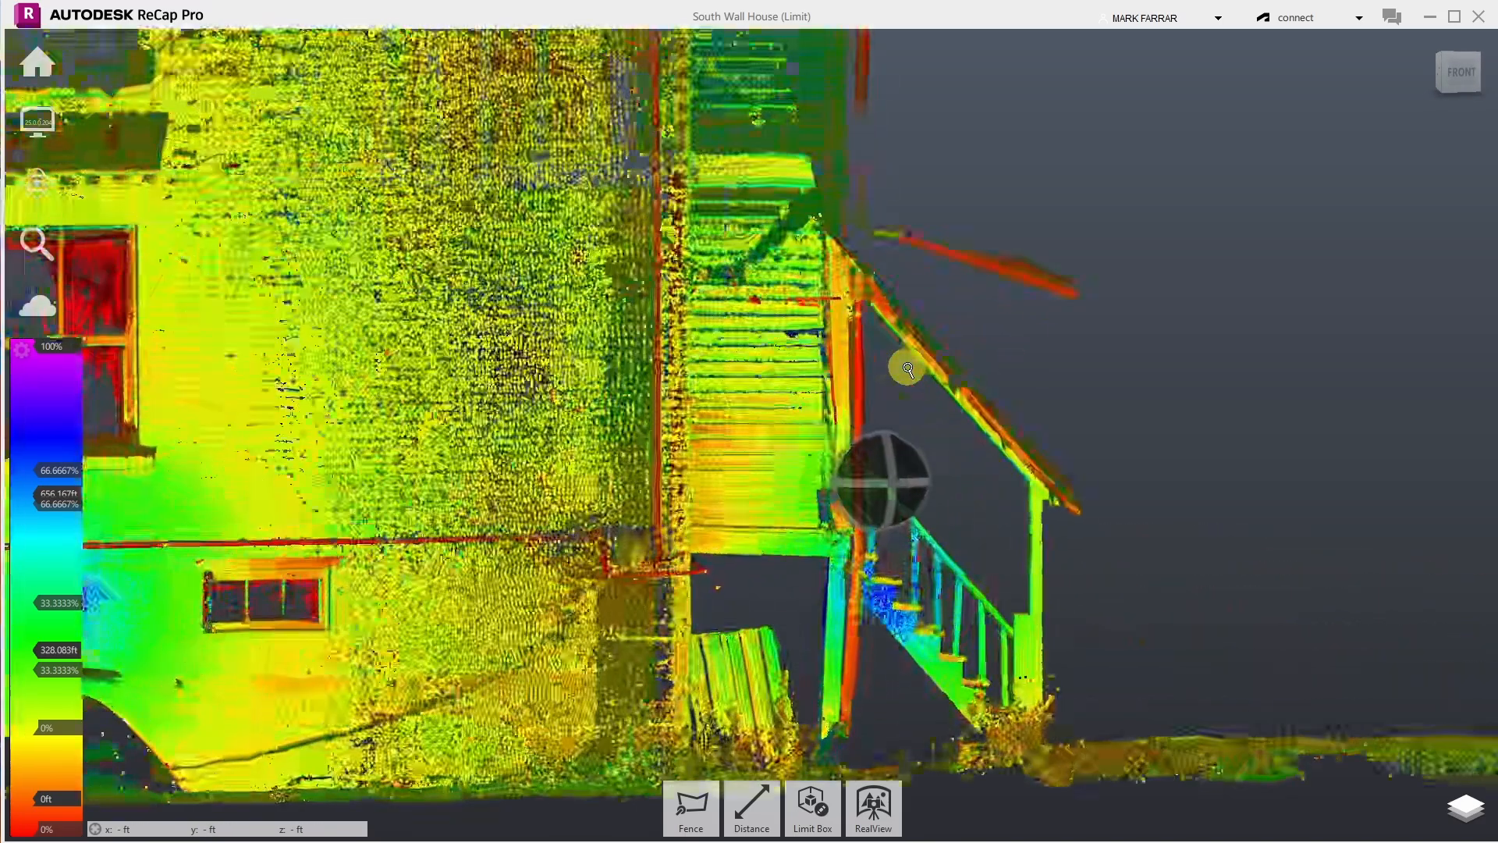
scroll(996, 125, "up", 3)
scroll(818, 269, "up", 3)
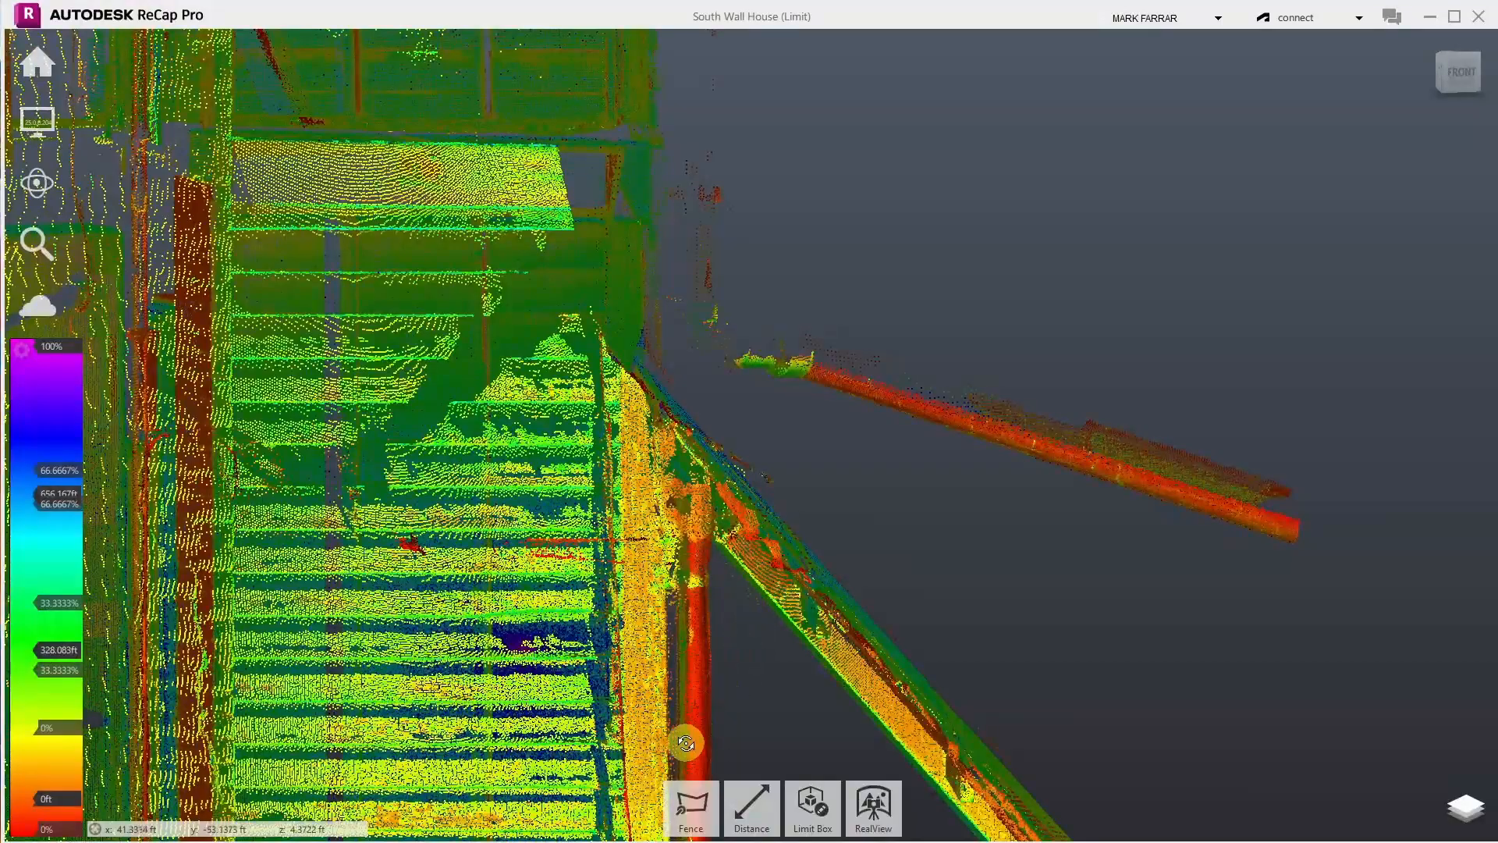
scroll(667, 714, "down", 3)
scroll(668, 714, "down", 5)
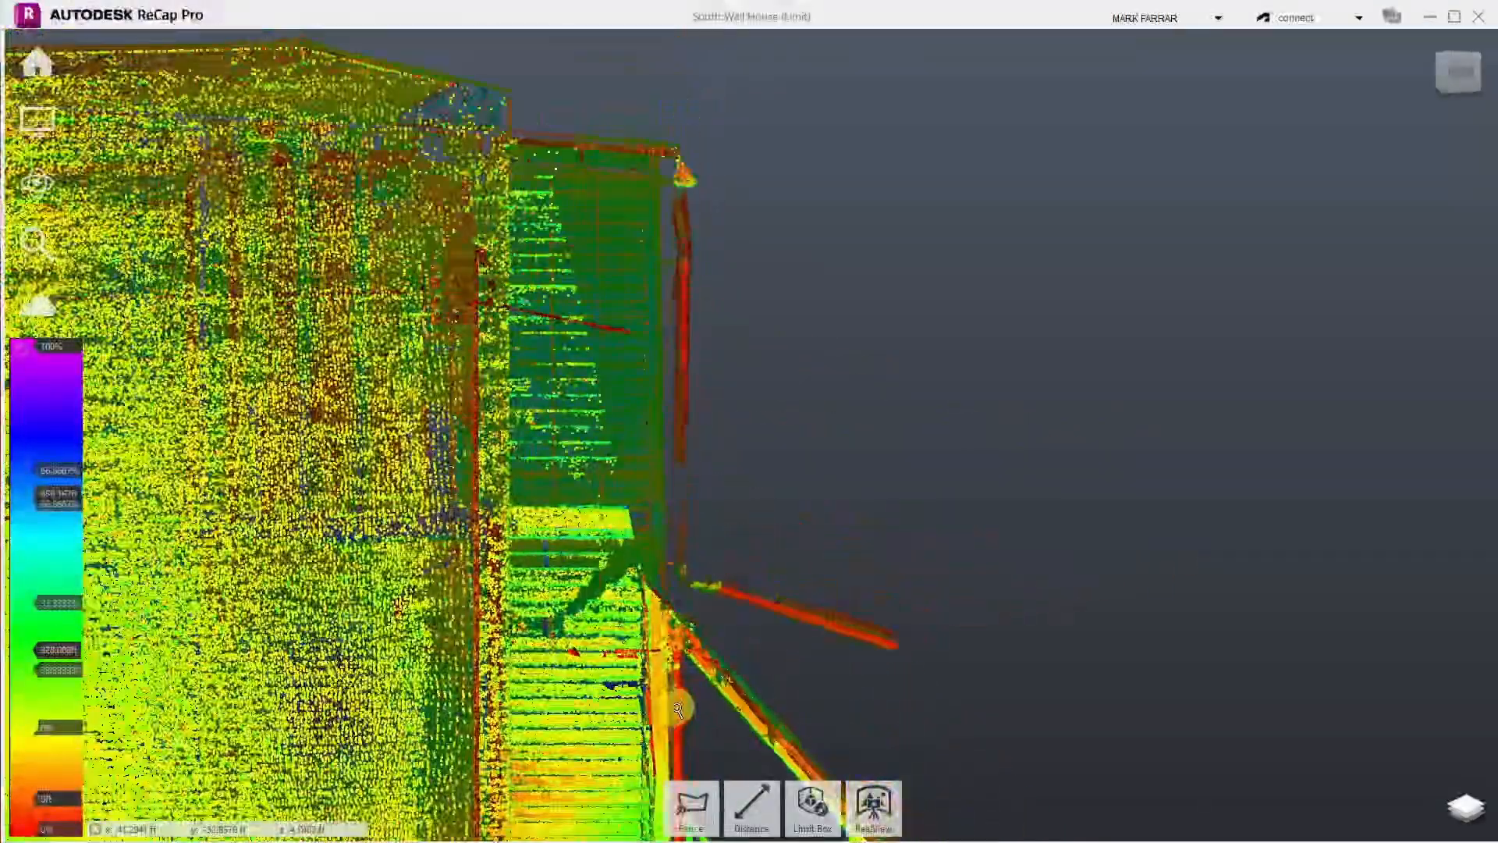
scroll(729, 209, "up", 2)
scroll(706, 257, "down", 2)
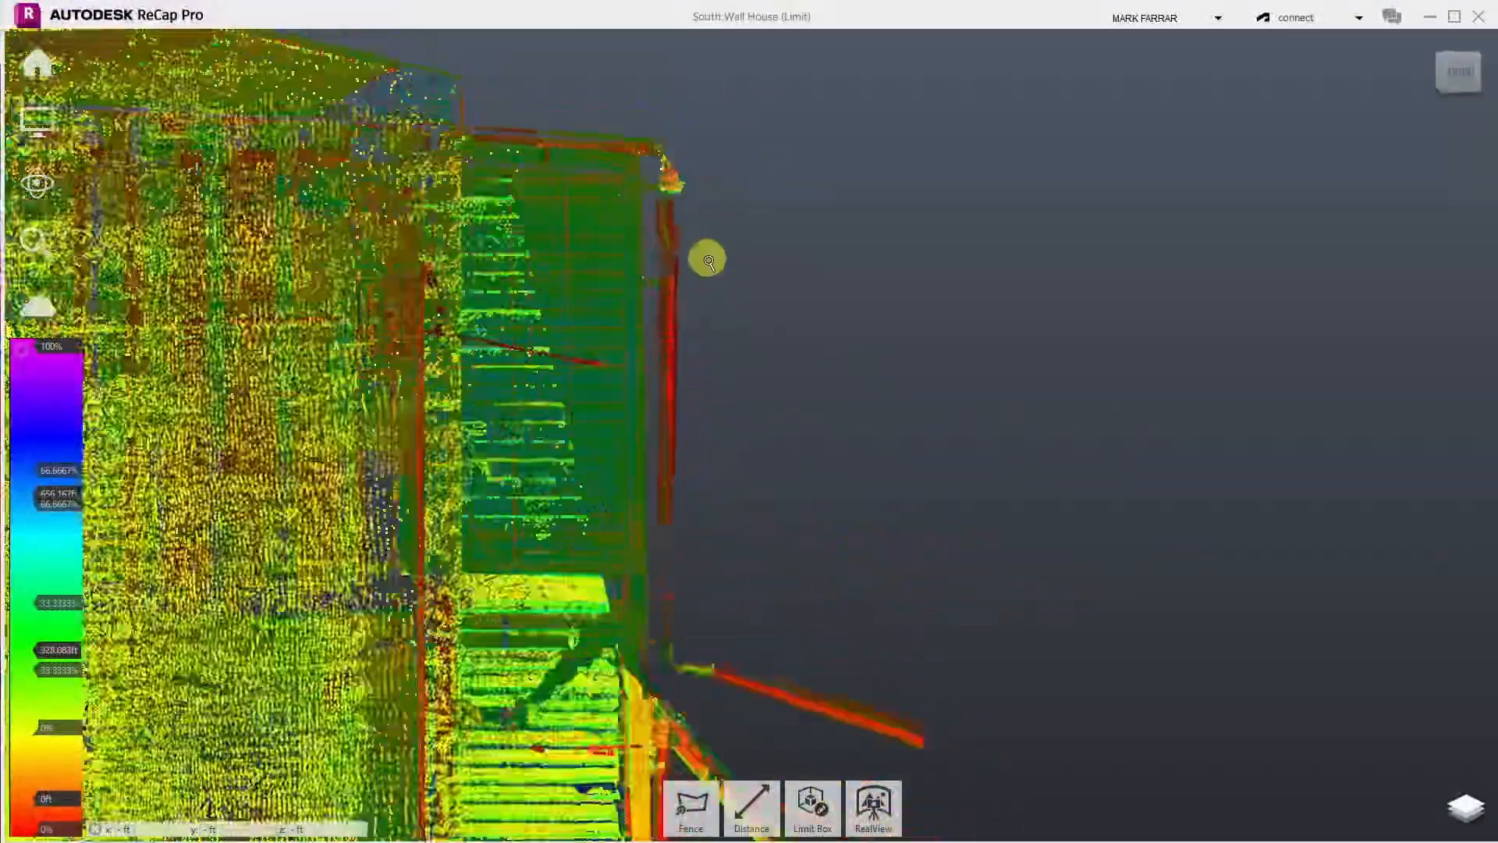
scroll(724, 622, "up", 3)
scroll(725, 622, "down", 3)
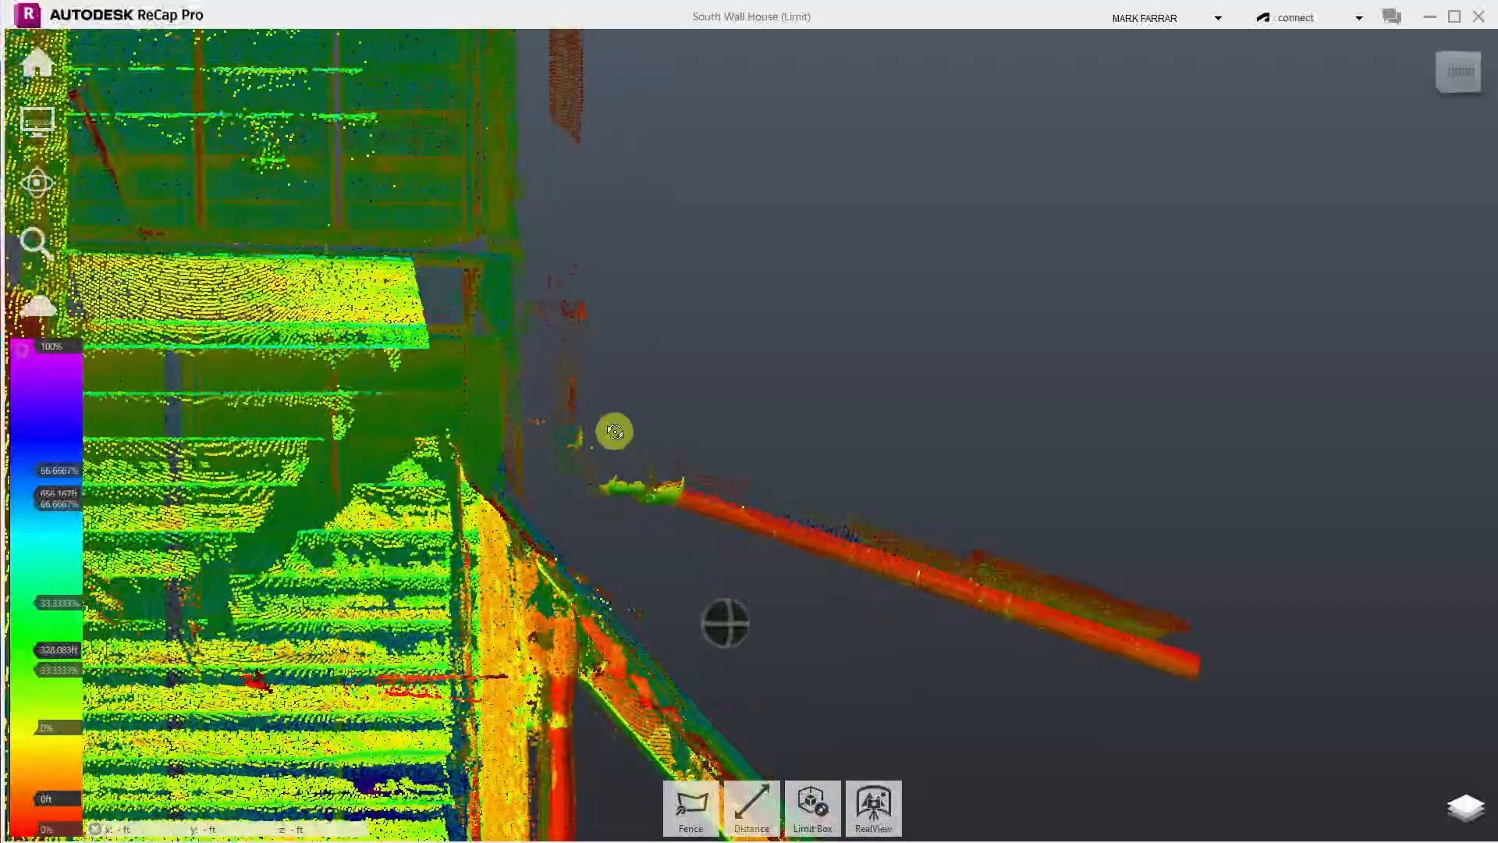
- Fence the long red bar jutting out beside the side stairs and delete it
left_click(690, 805)
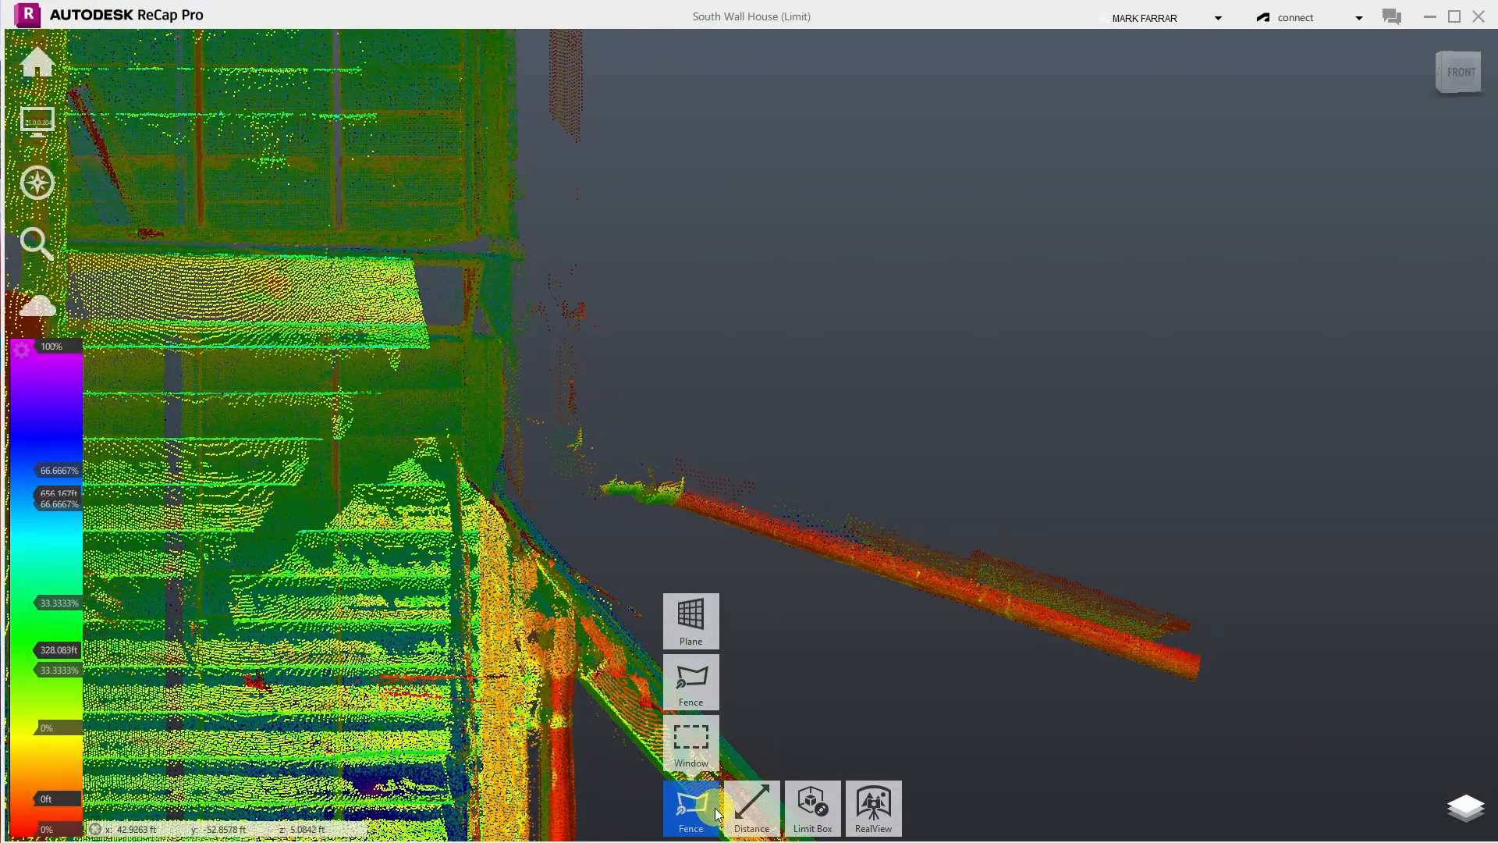
left_click(592, 424)
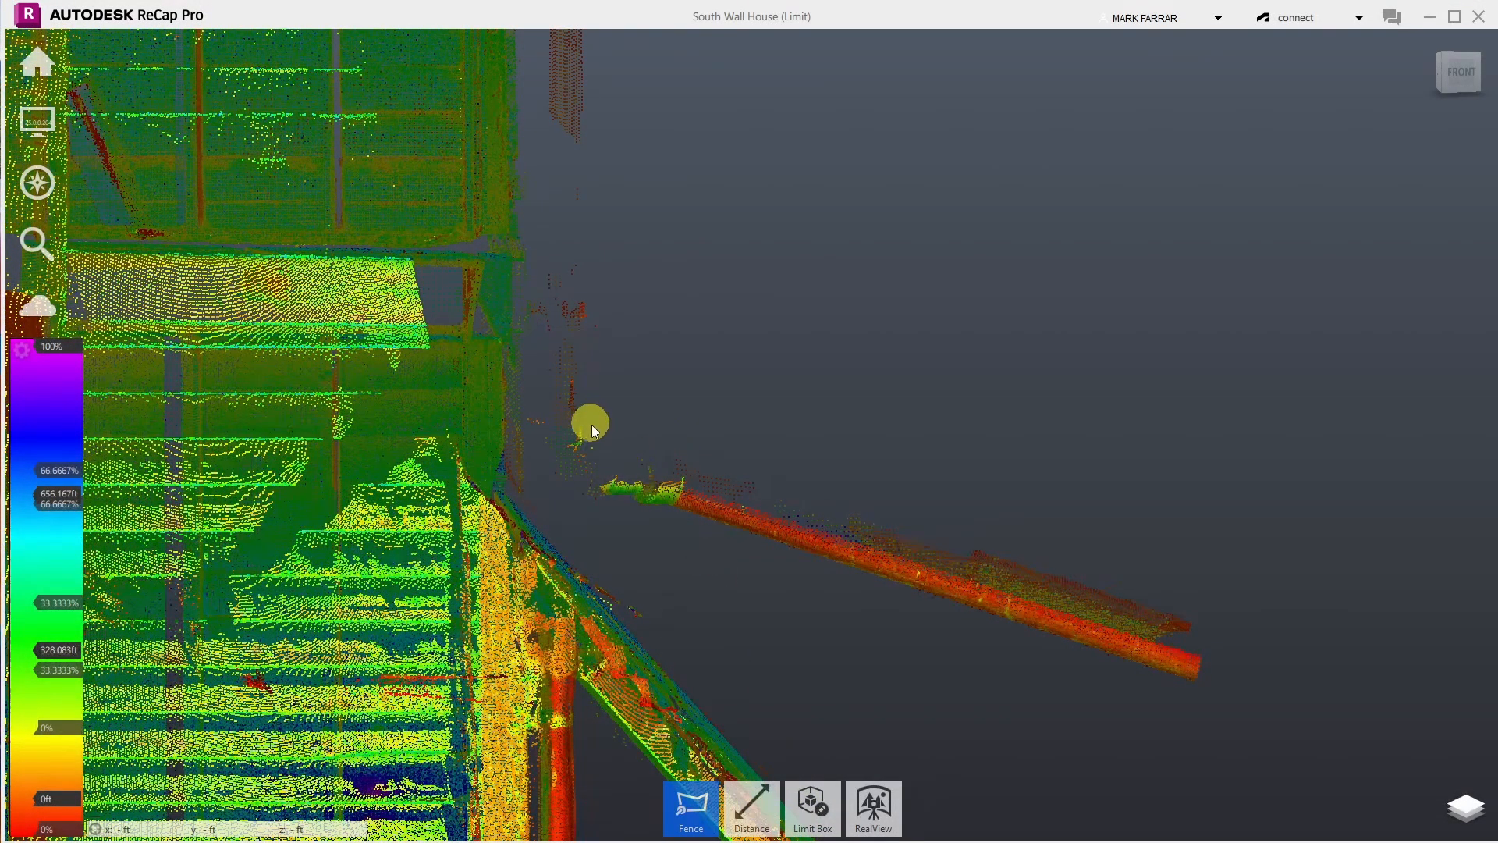
left_click(598, 536)
left_click(1342, 756)
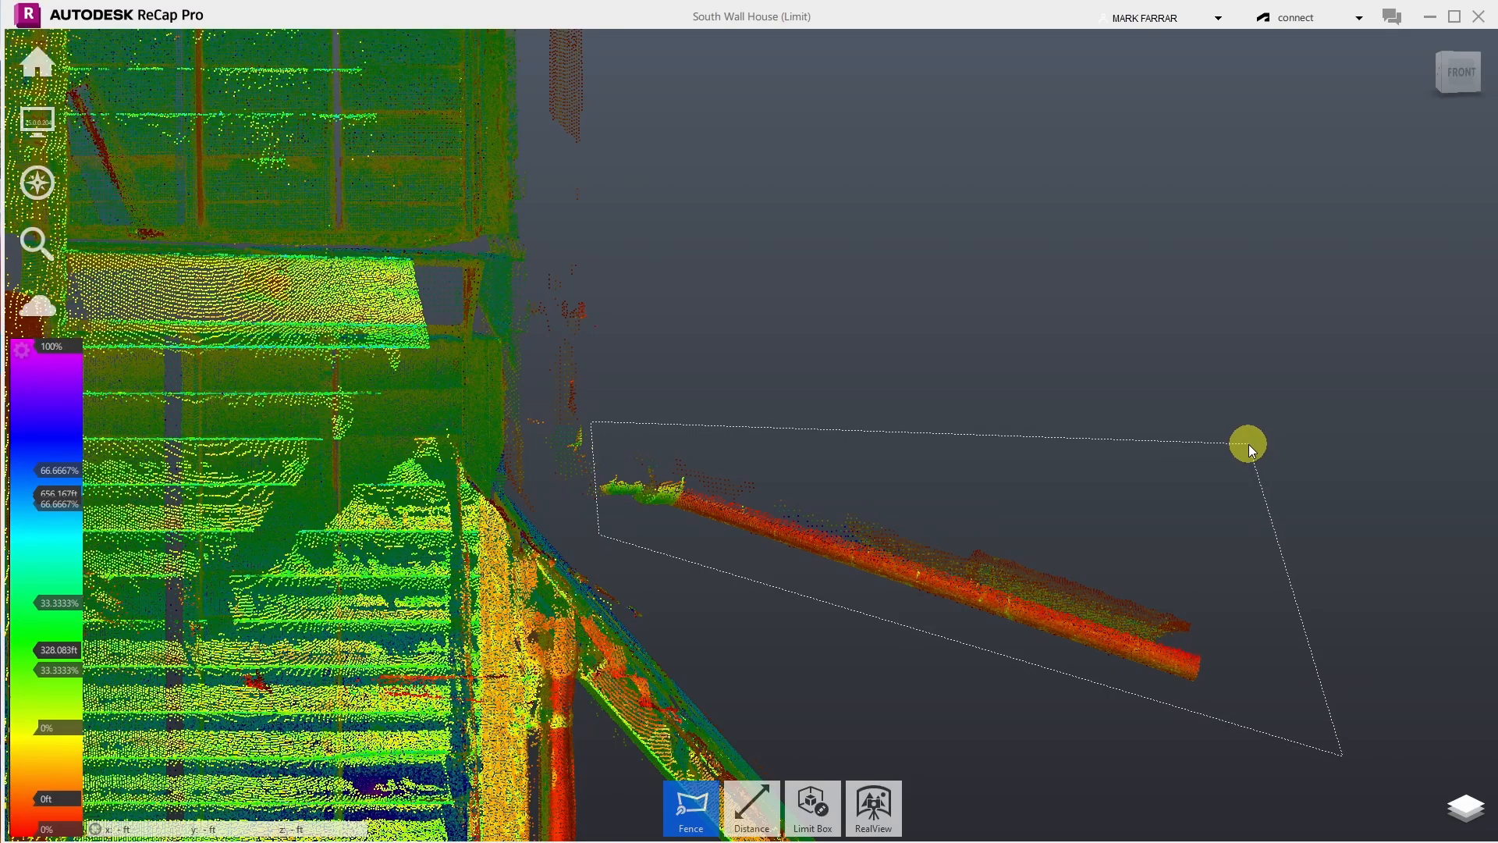
double_click(1249, 443)
key("Delete")
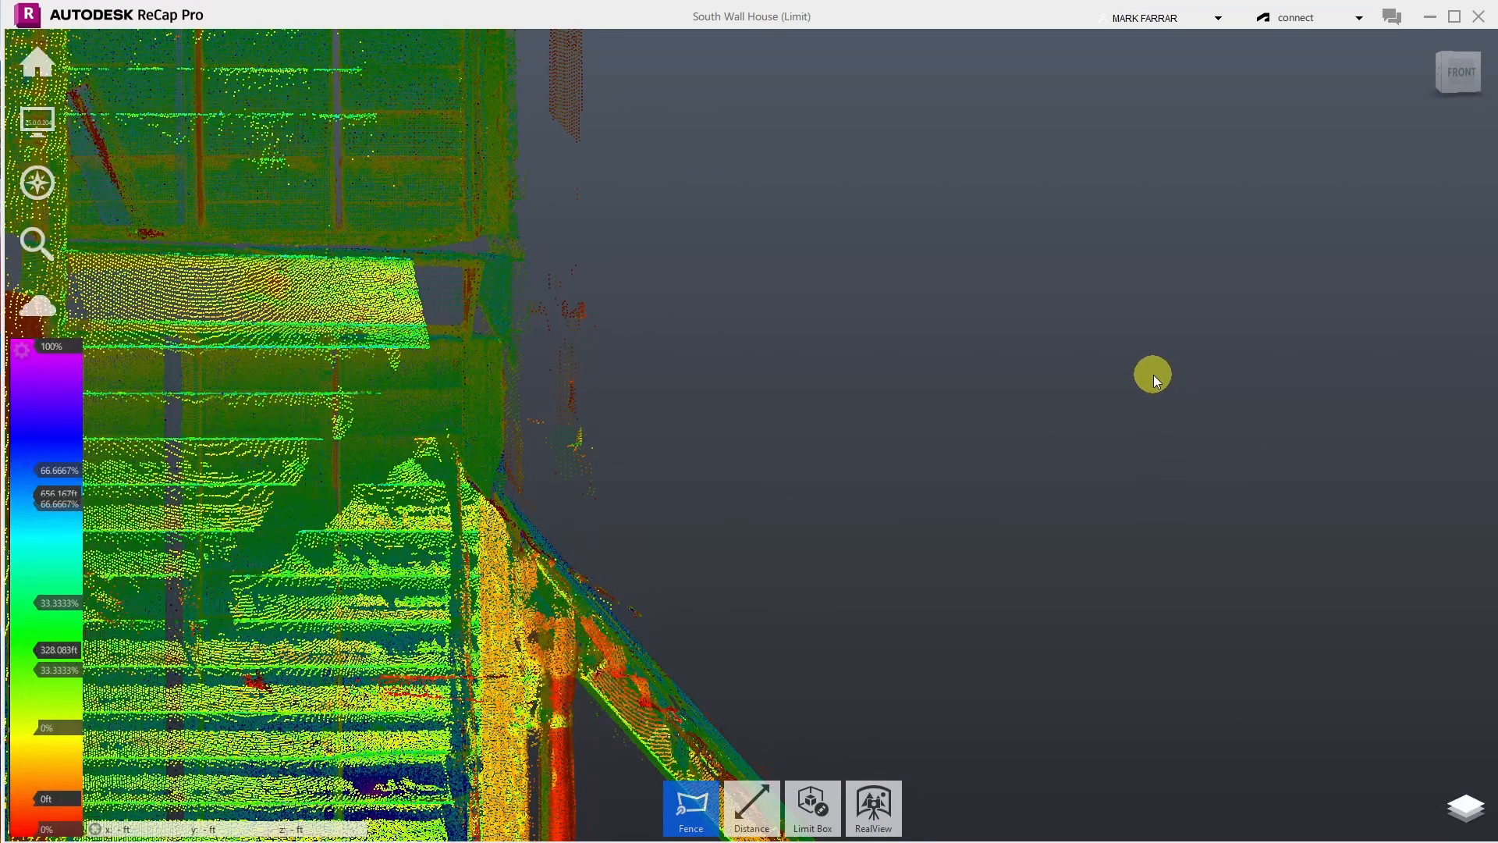
- Fence and delete the stray points floating beside the stair post
scroll(1147, 373, "down", 8)
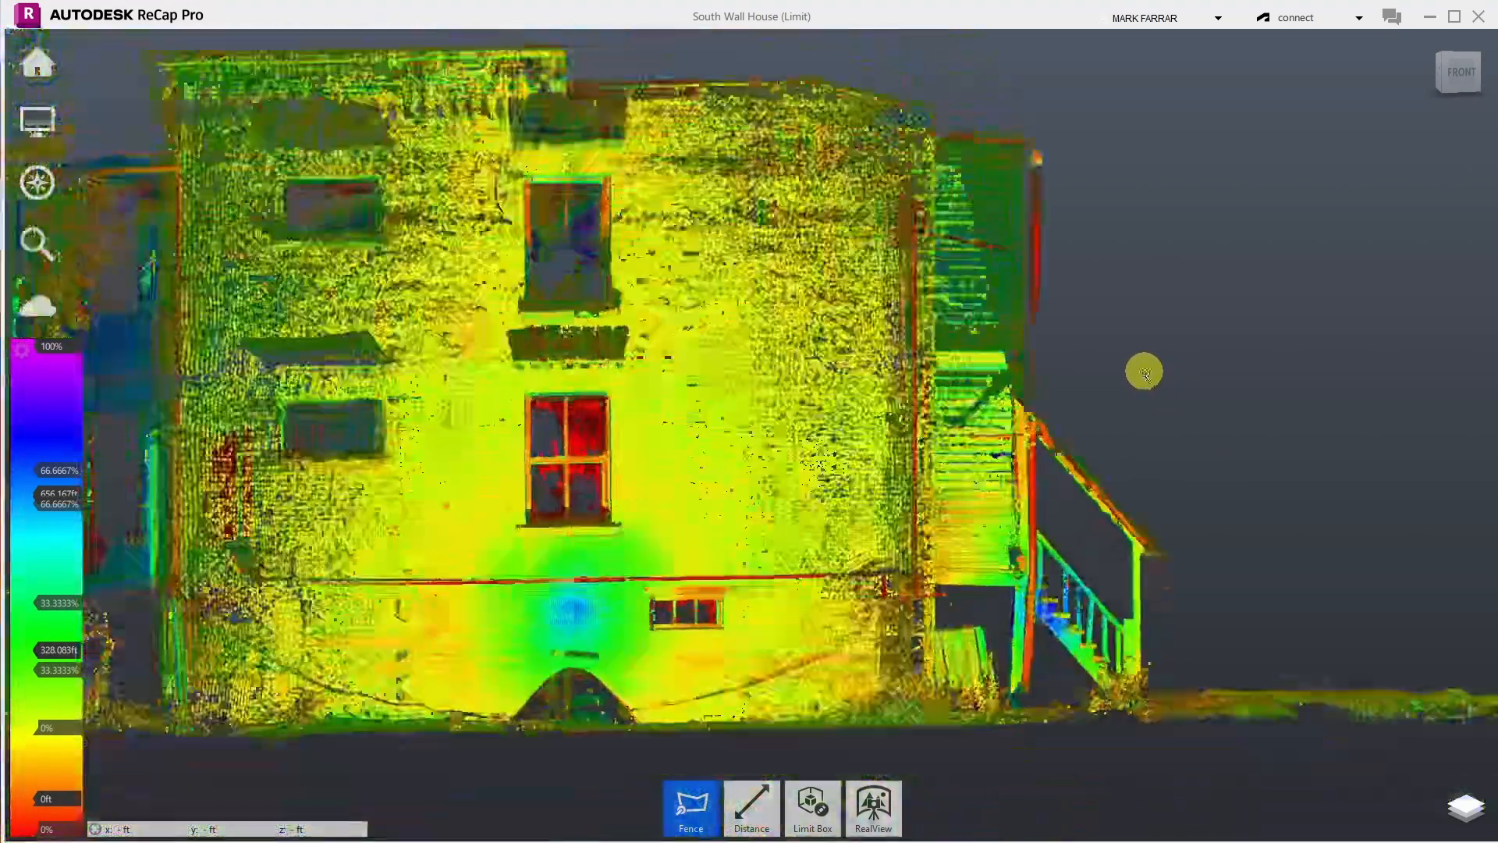
scroll(1176, 683, "up", 8)
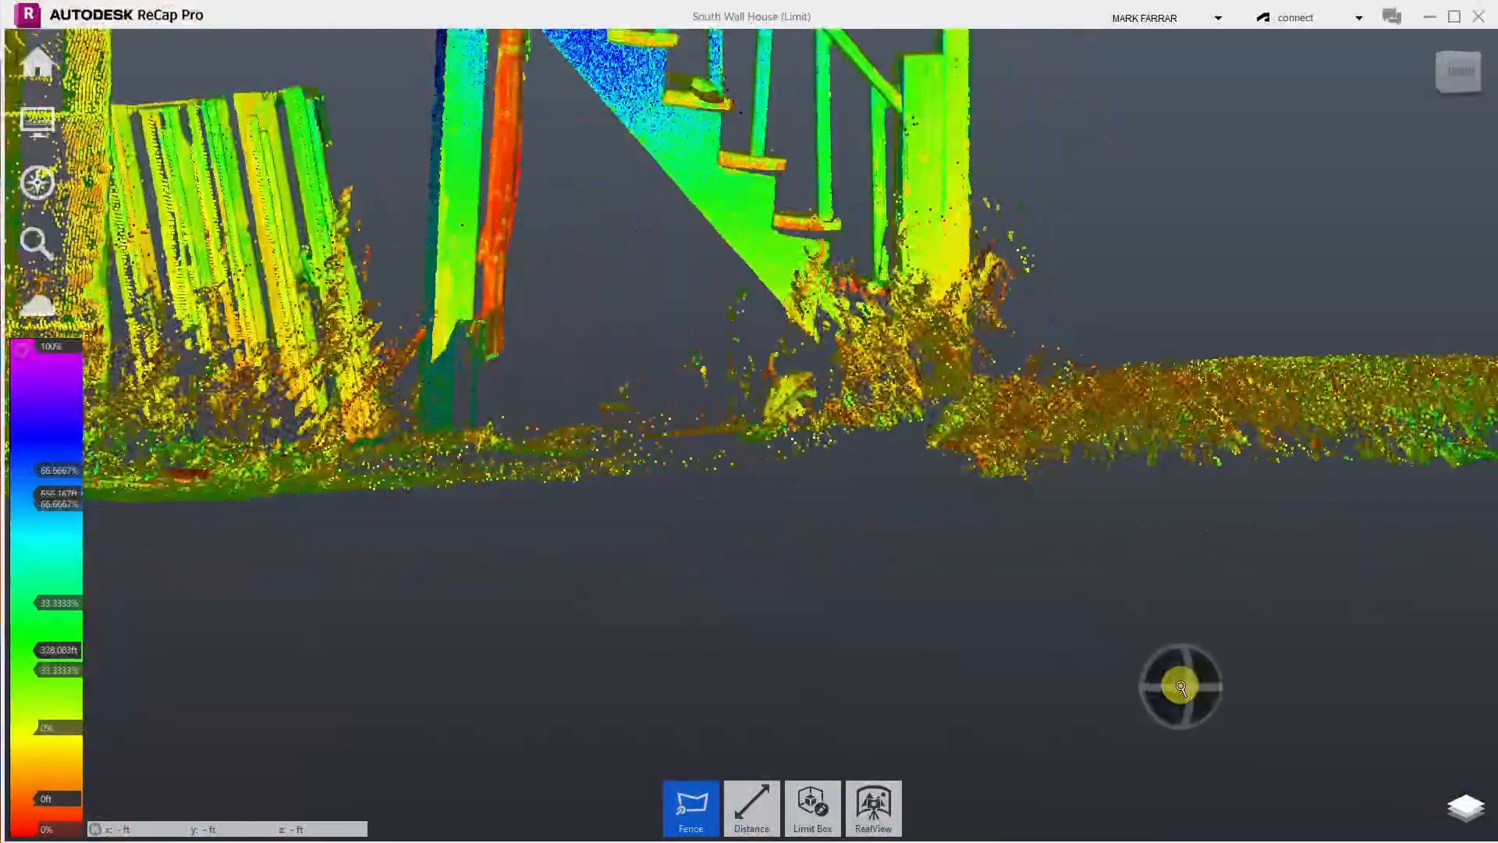
scroll(1019, 223, "up", 5)
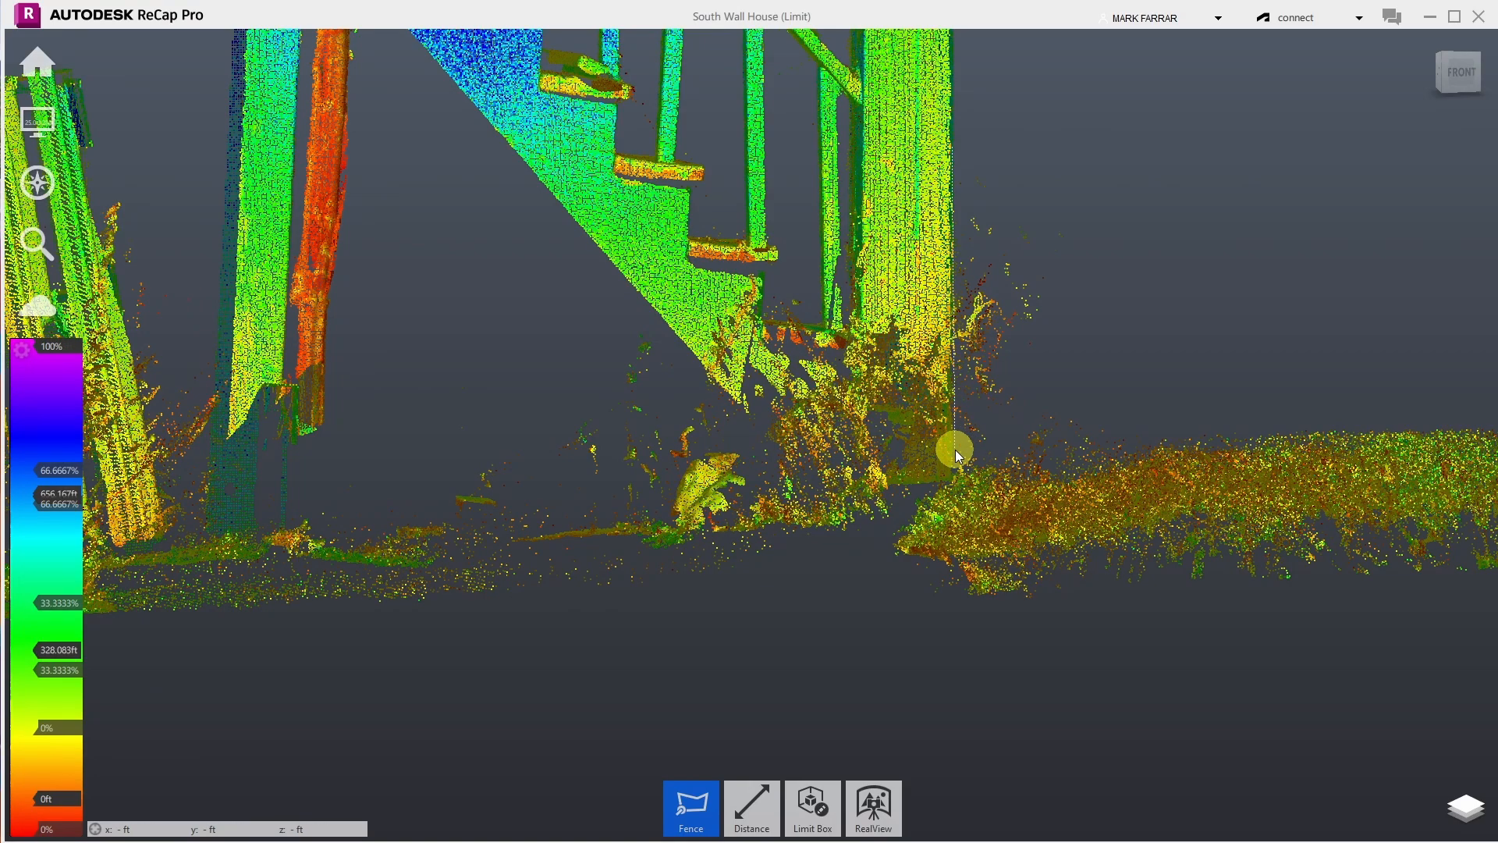
left_click(953, 378)
left_click(1078, 370)
double_click(1120, 116)
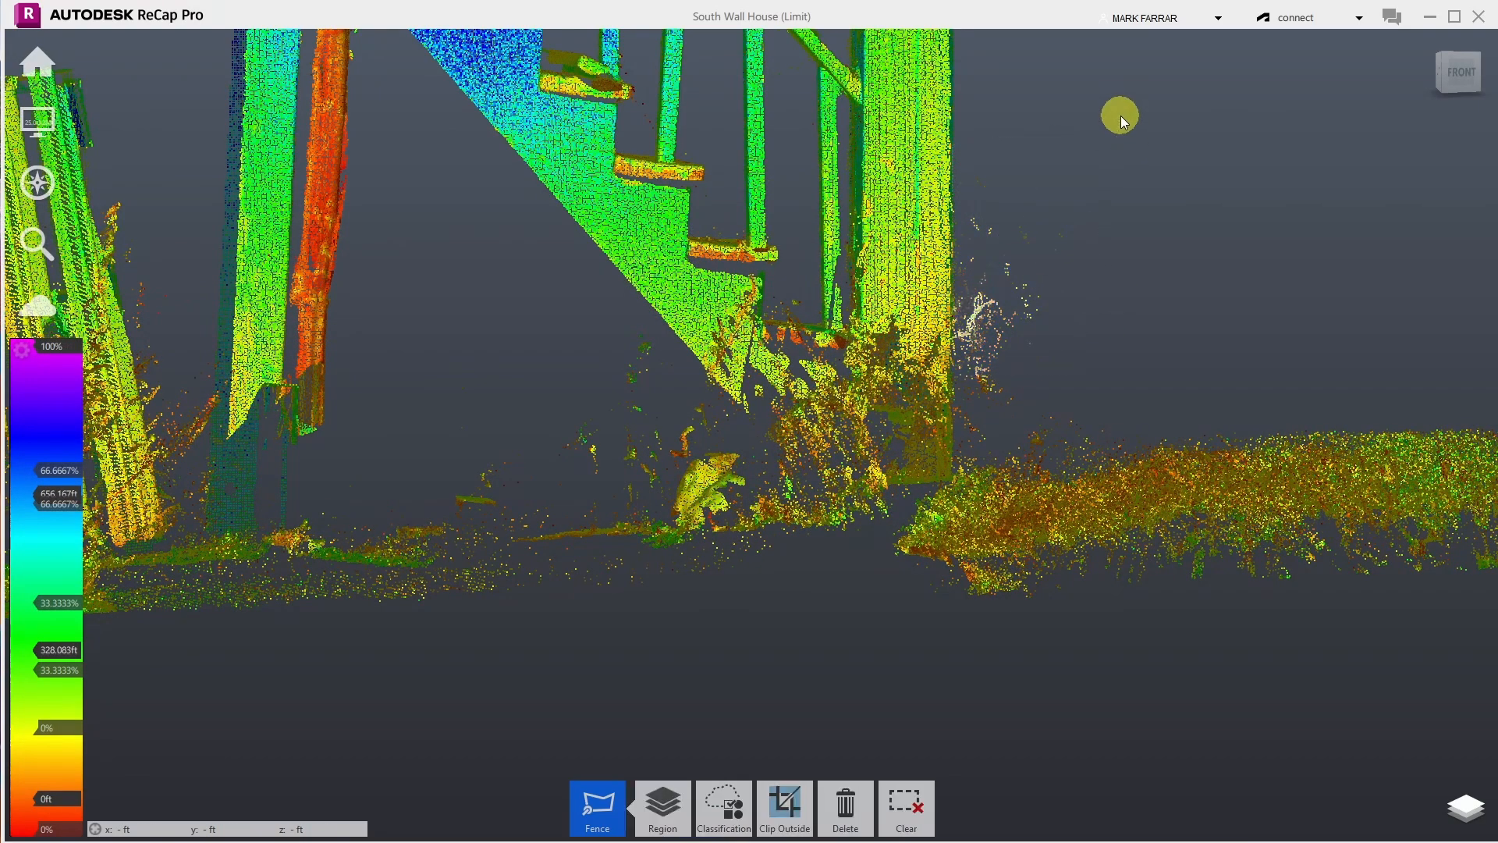
key("Delete")
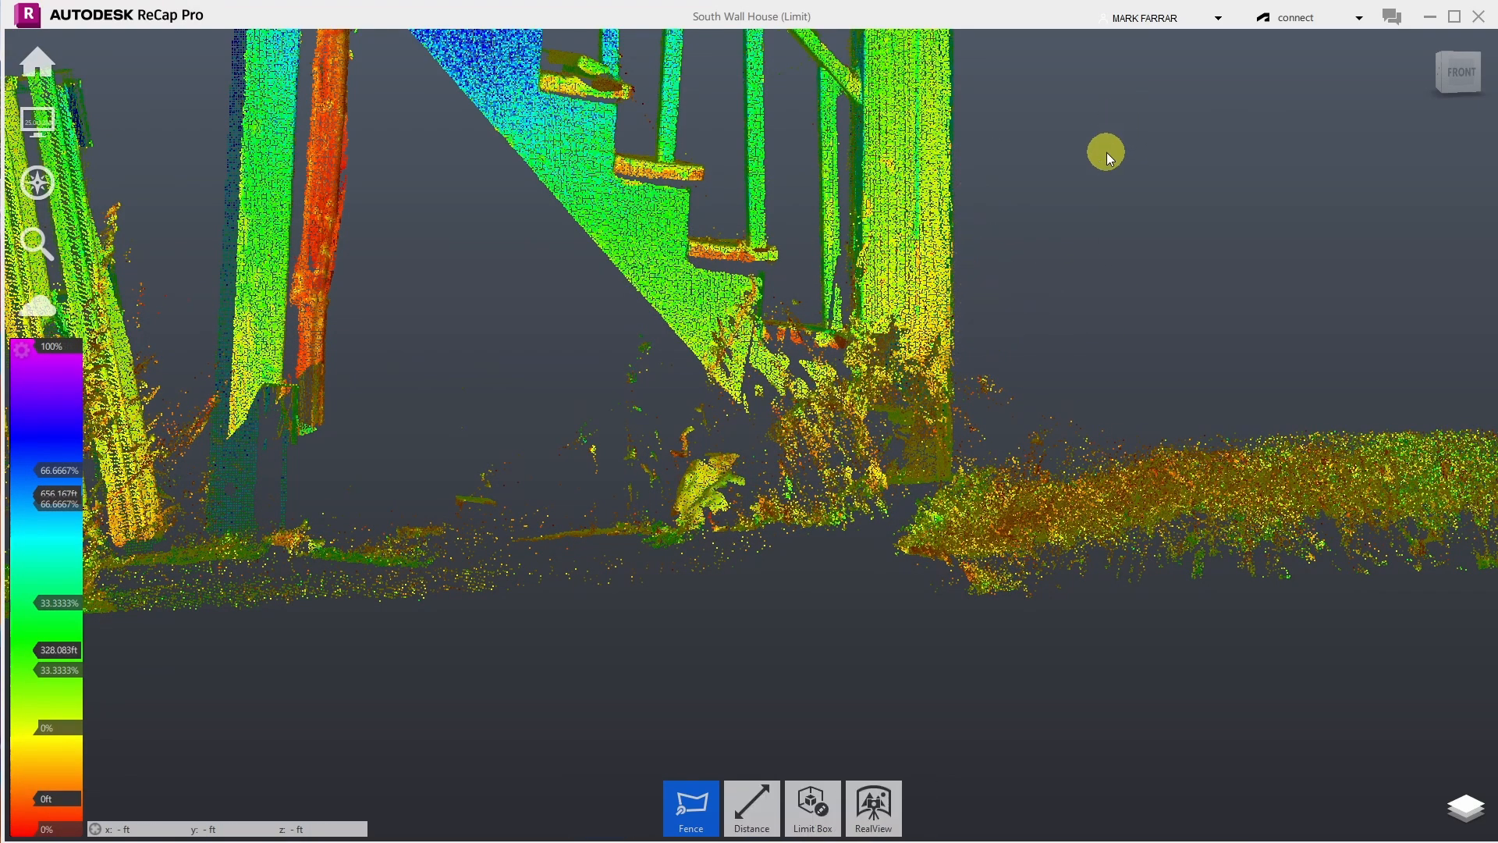
- Fence and delete the clutter scattered along the ground under the staircase base
left_click(641, 298)
left_click(825, 507)
left_click(402, 543)
left_click(290, 530)
double_click(516, 400)
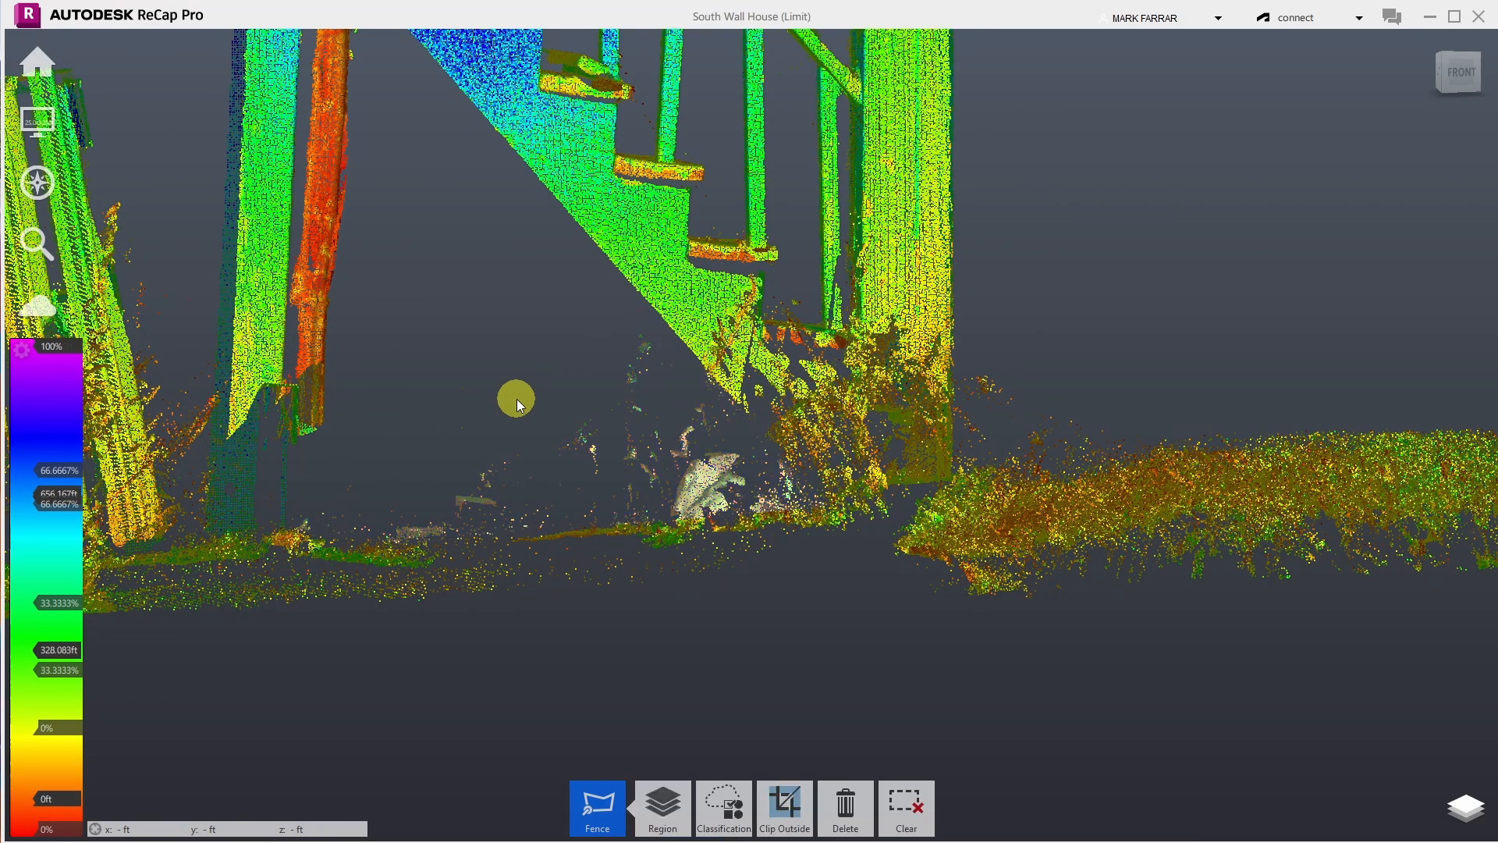
key("Delete")
scroll(595, 593, "down", 7)
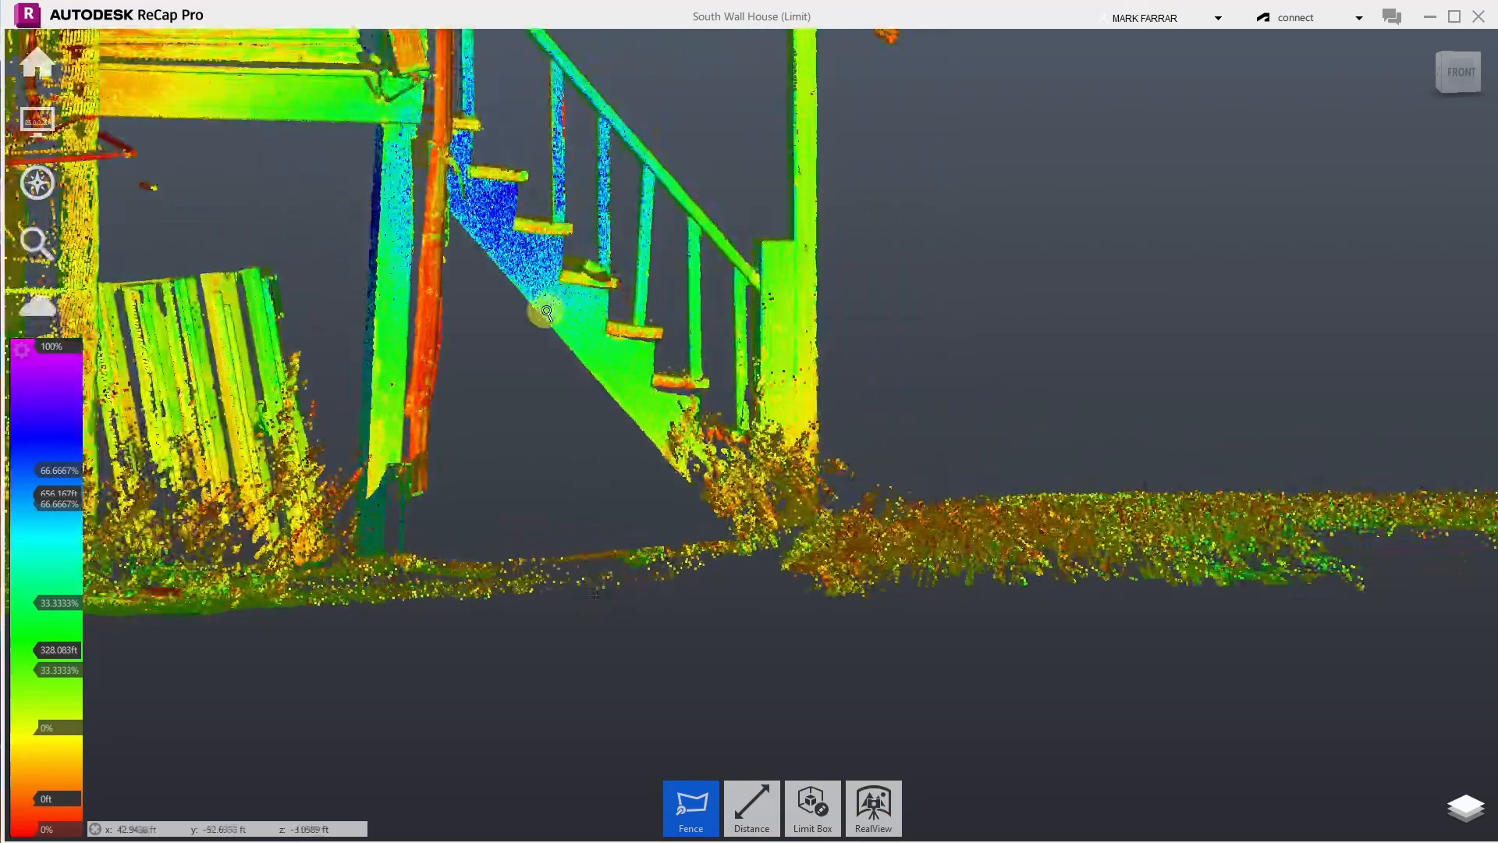
- Orbit and zoom to view the base of the stair post from another angle
scroll(417, 209, "up", 1)
scroll(417, 209, "up", 5)
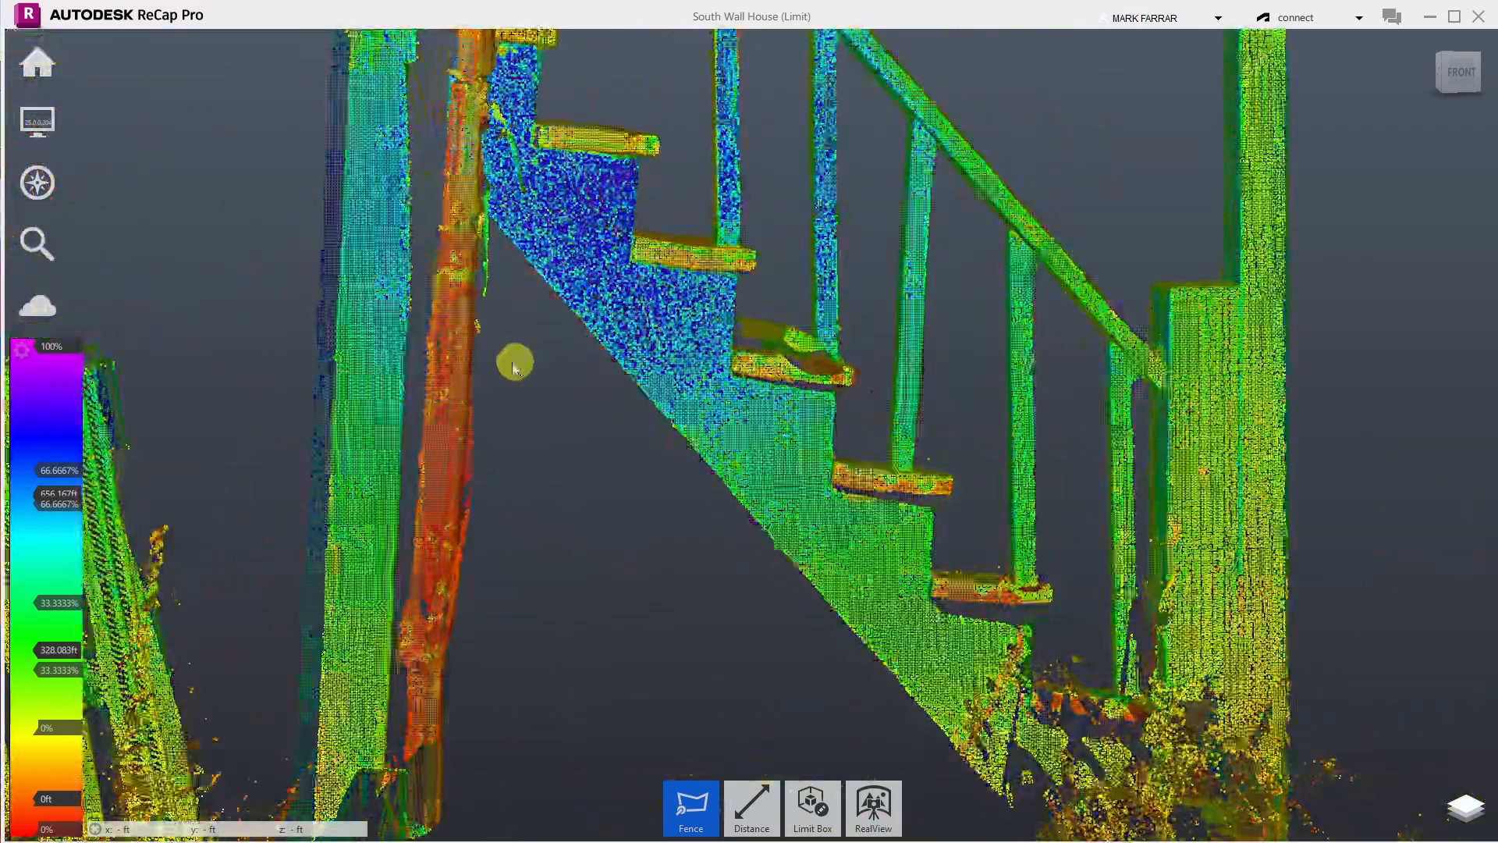
scroll(526, 526, "down", 3)
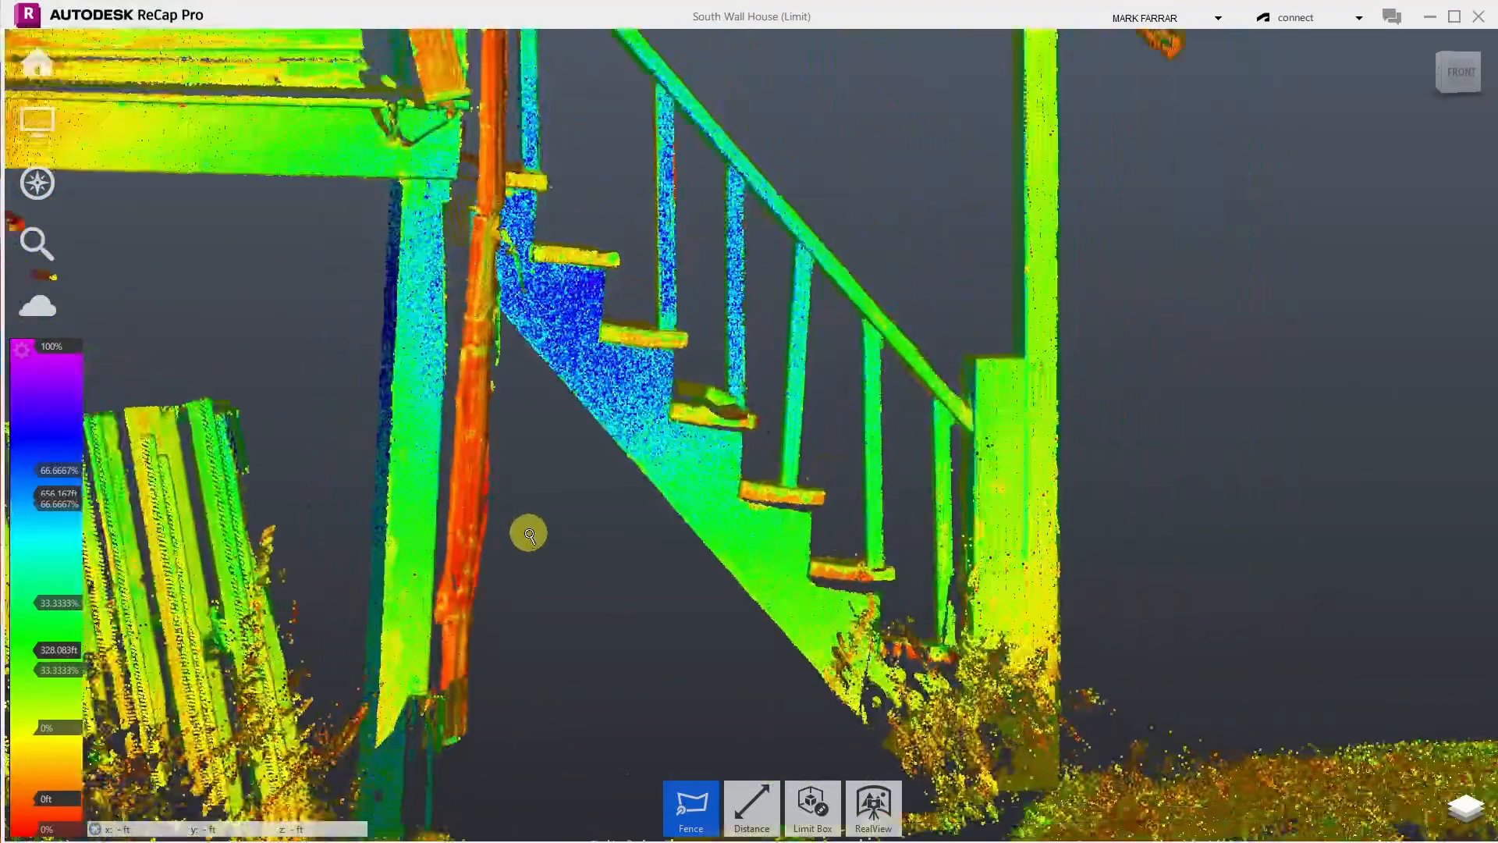
scroll(535, 350, "up", 5)
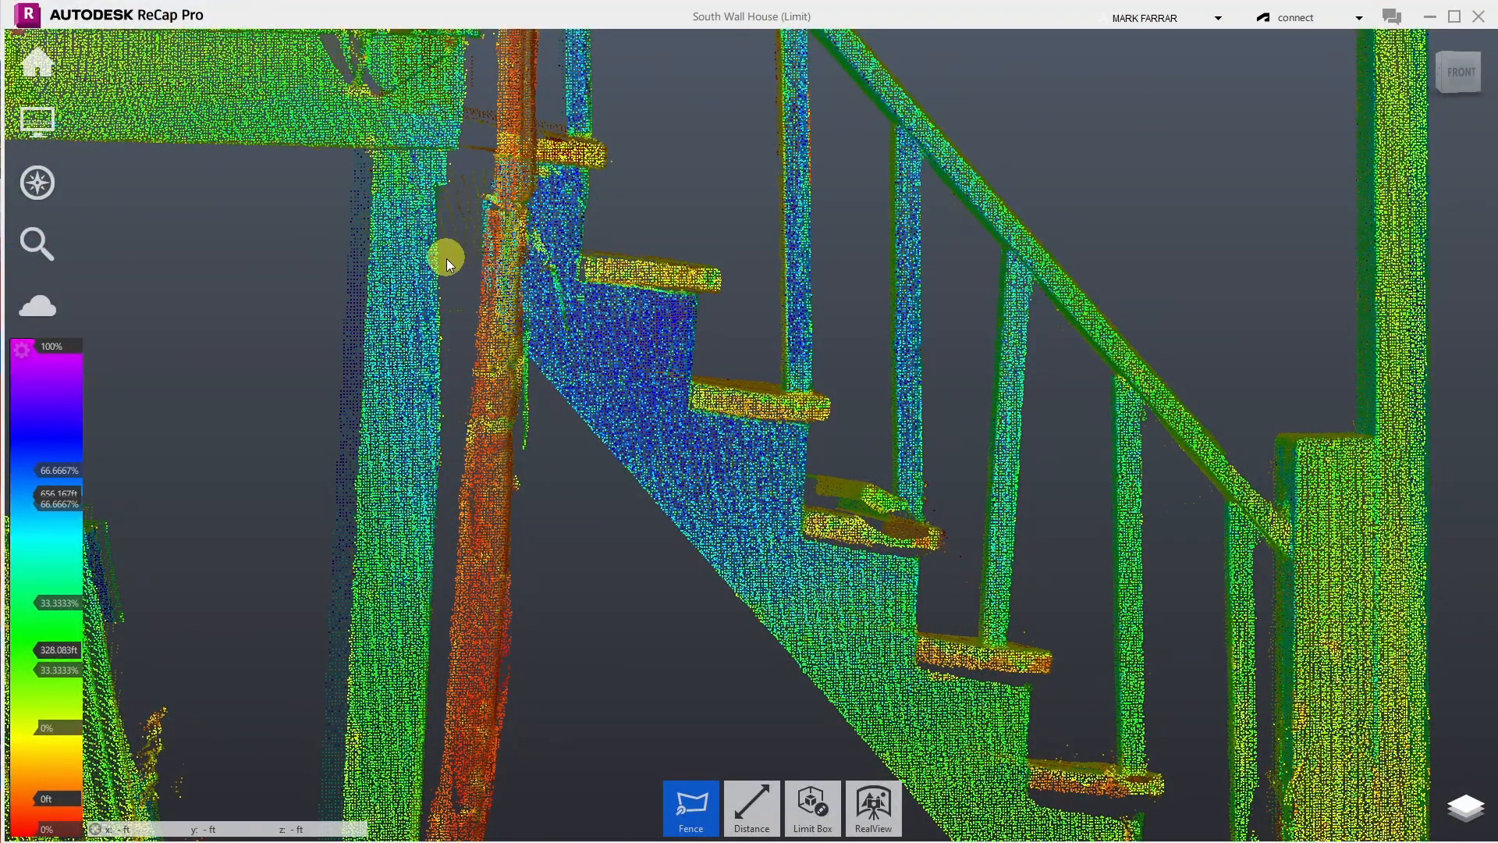
left_click_drag(438, 167, 479, 673)
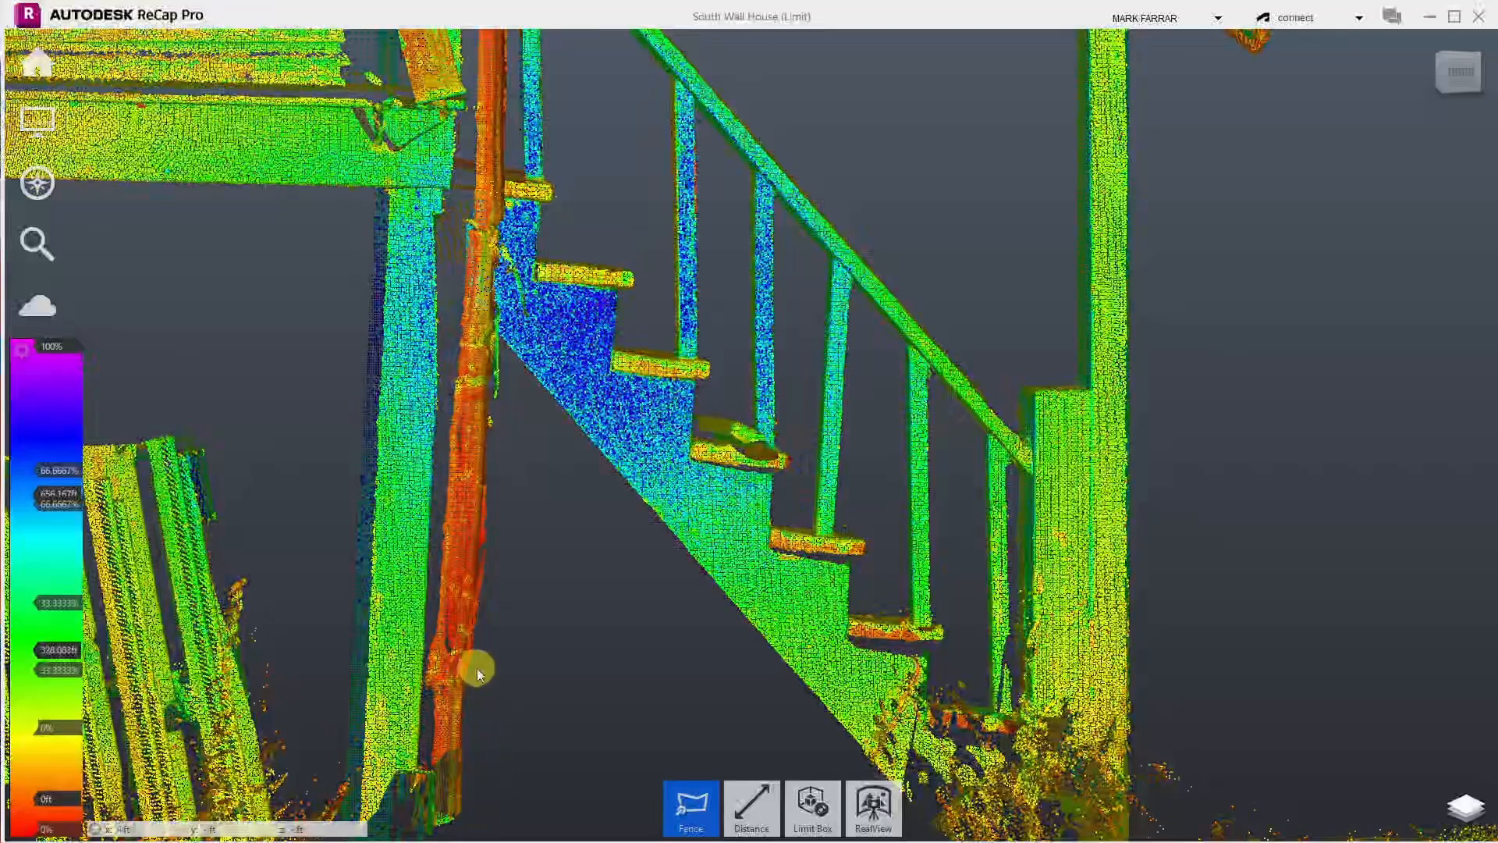
scroll(461, 820, "up", 5)
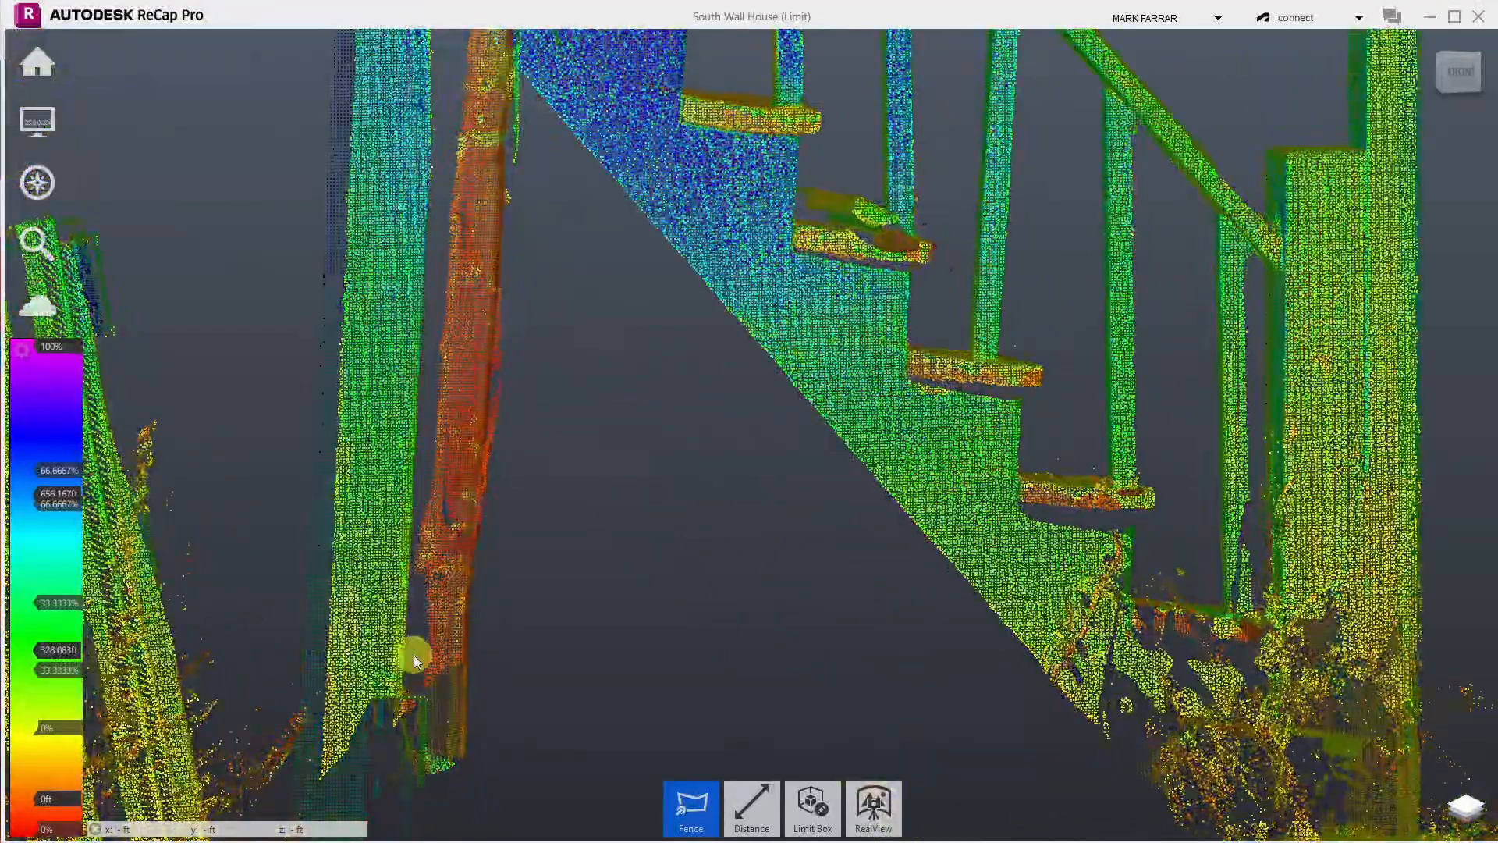
scroll(602, 478, "up", 2)
scroll(601, 500, "down", 3)
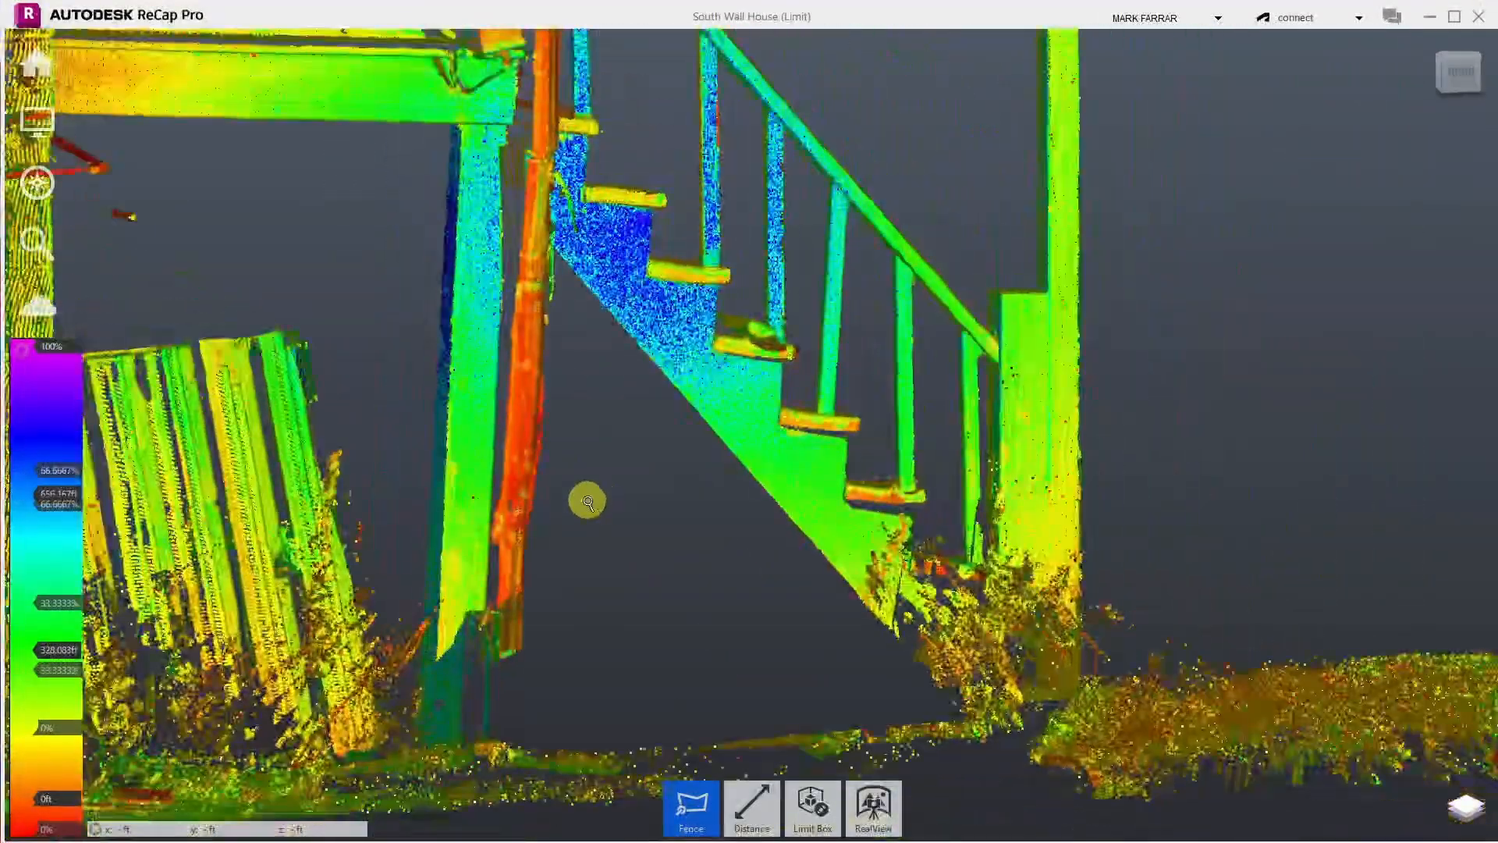
scroll(662, 551, "down", 3)
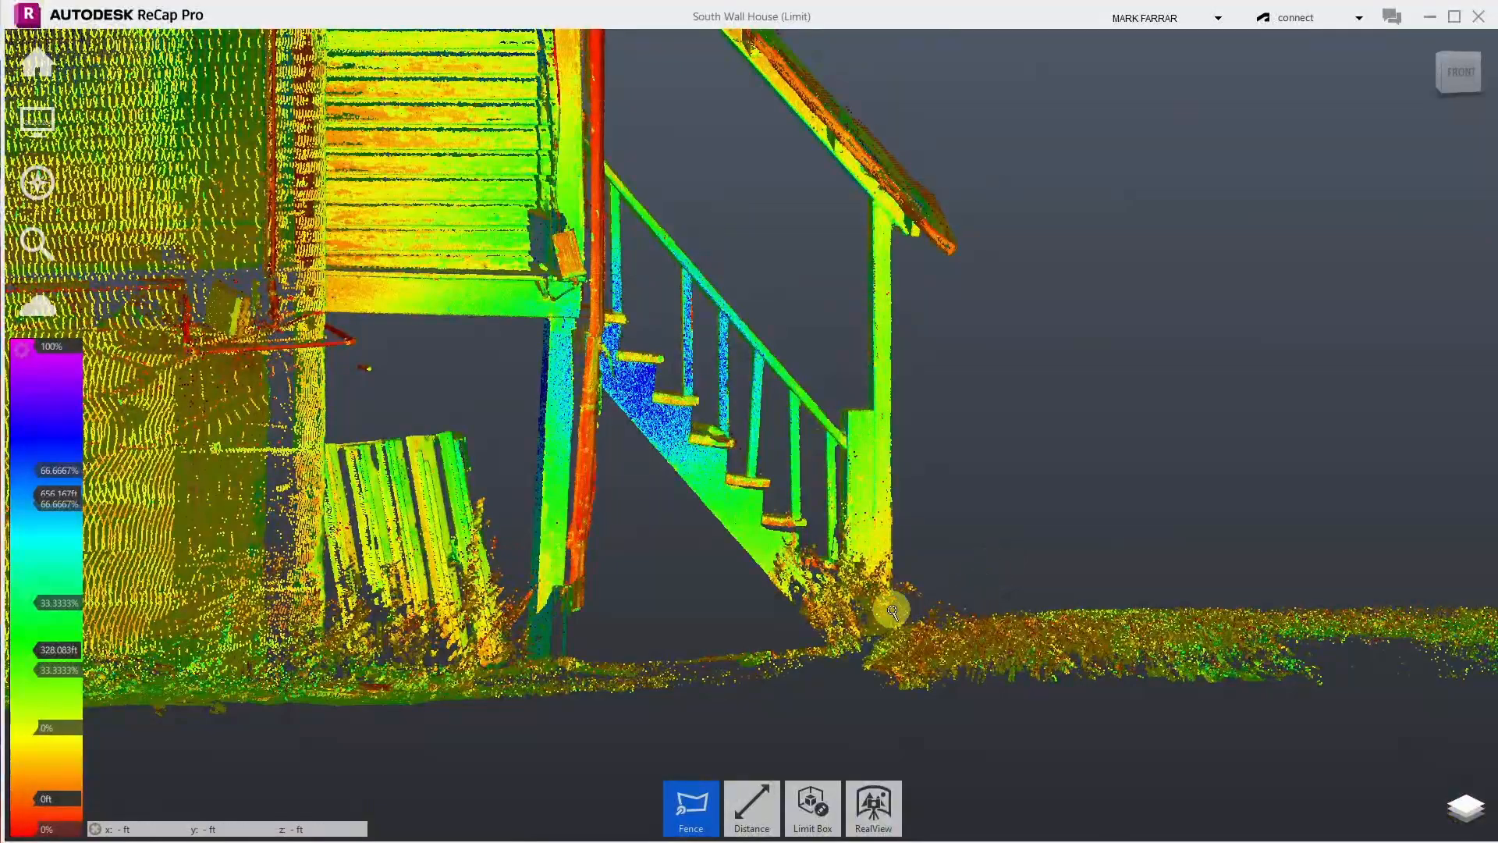
scroll(890, 612, "up", 5)
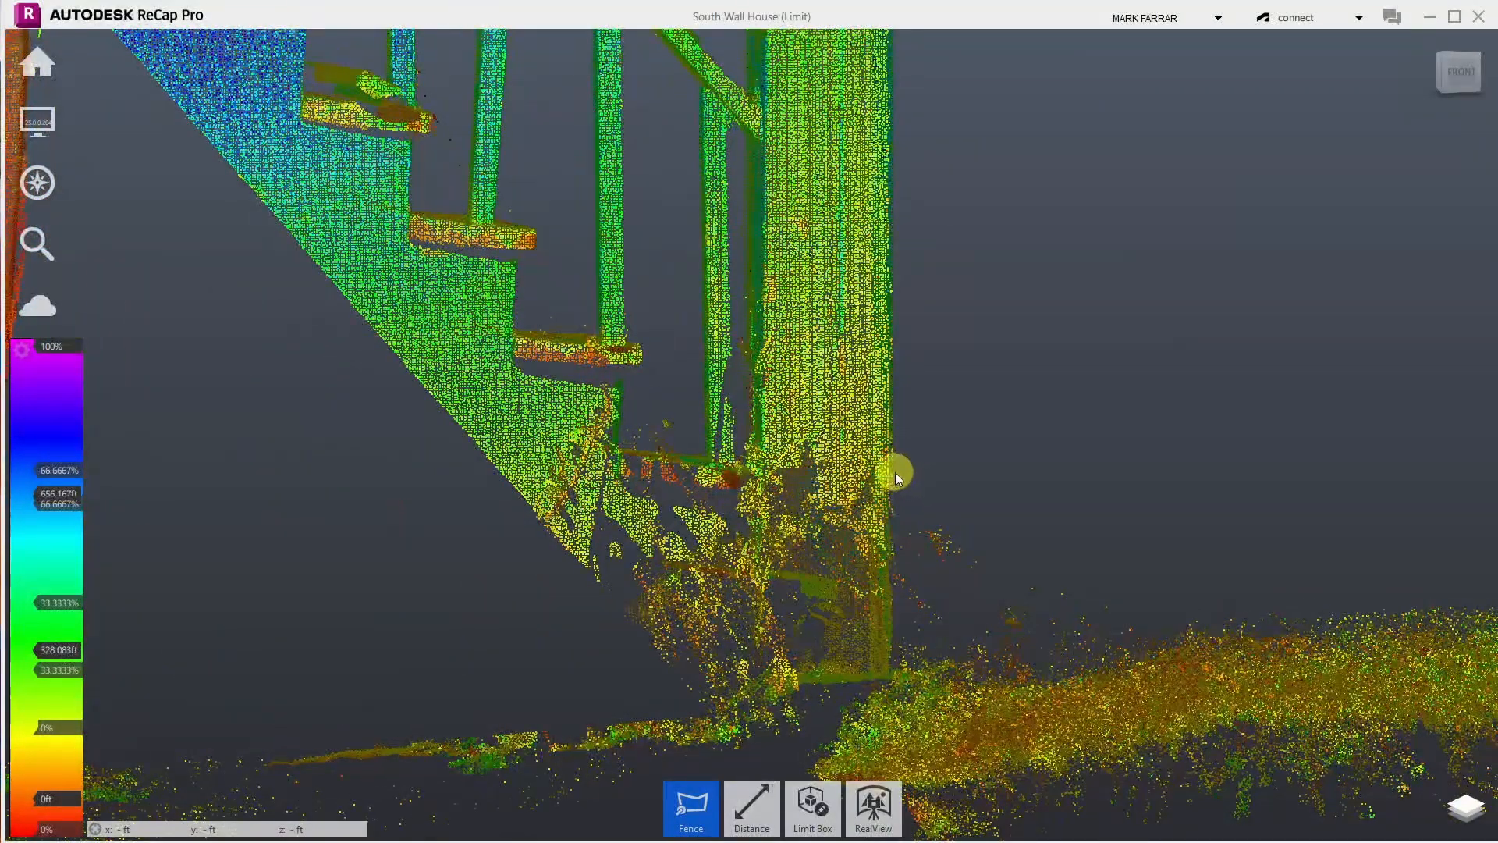
- Fence and delete the loose points right of the stair post's base, then zoom out
left_click(895, 471)
left_click(896, 659)
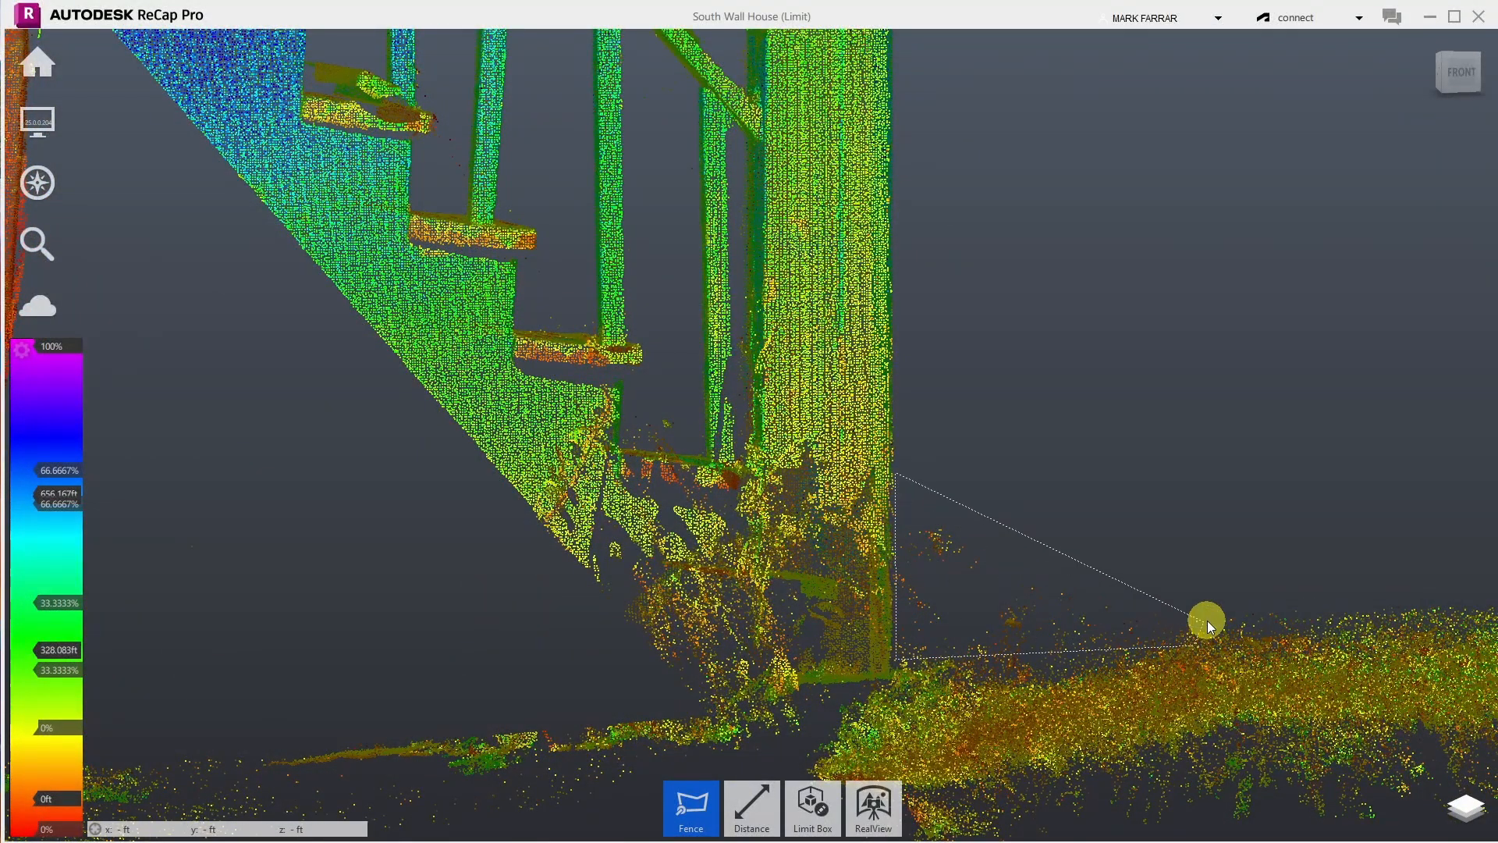
left_click(1224, 612)
double_click(1201, 499)
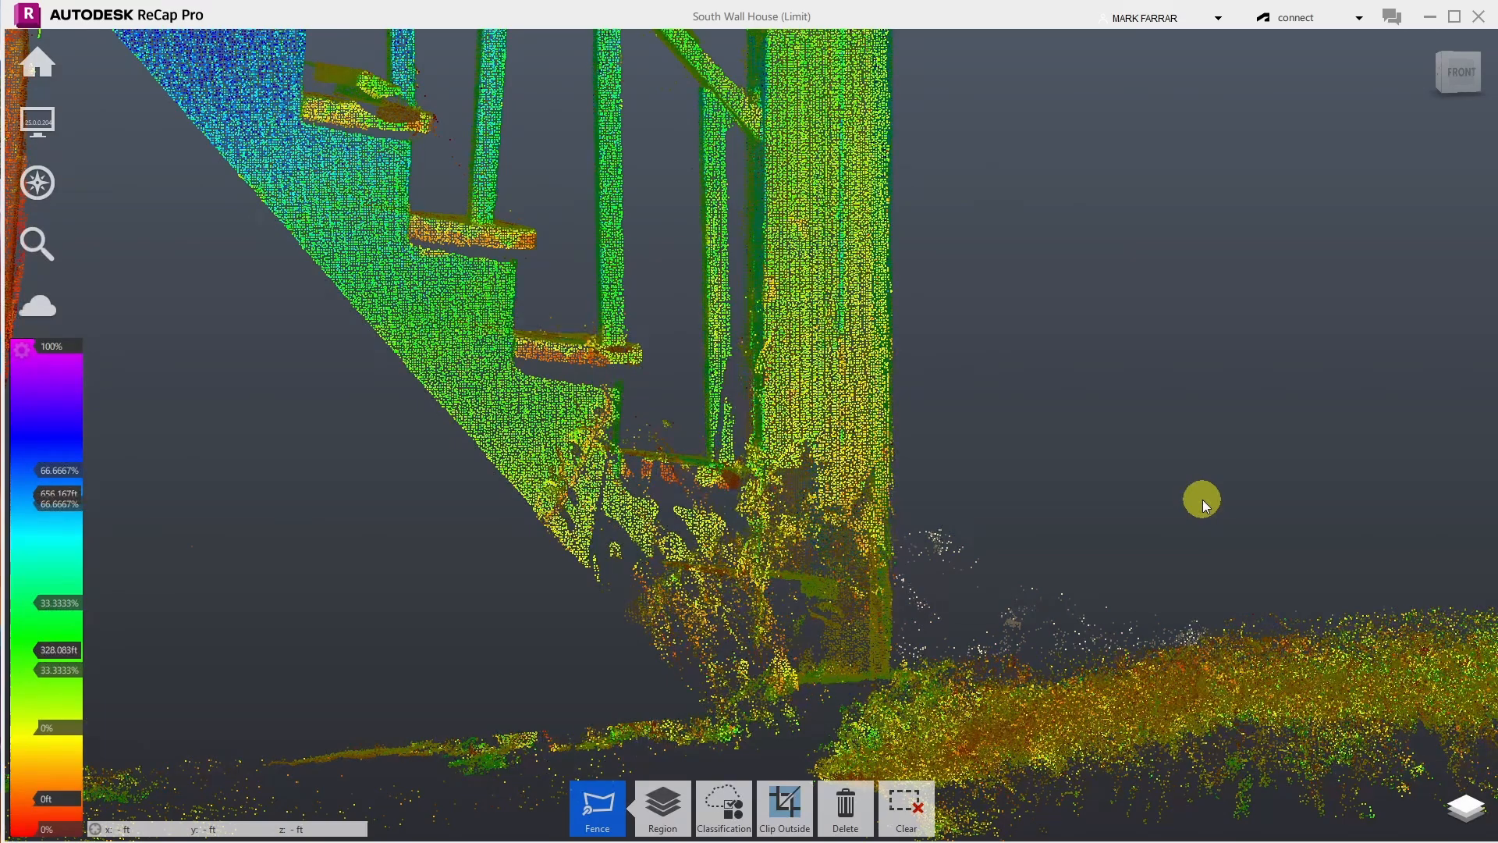
key("Delete")
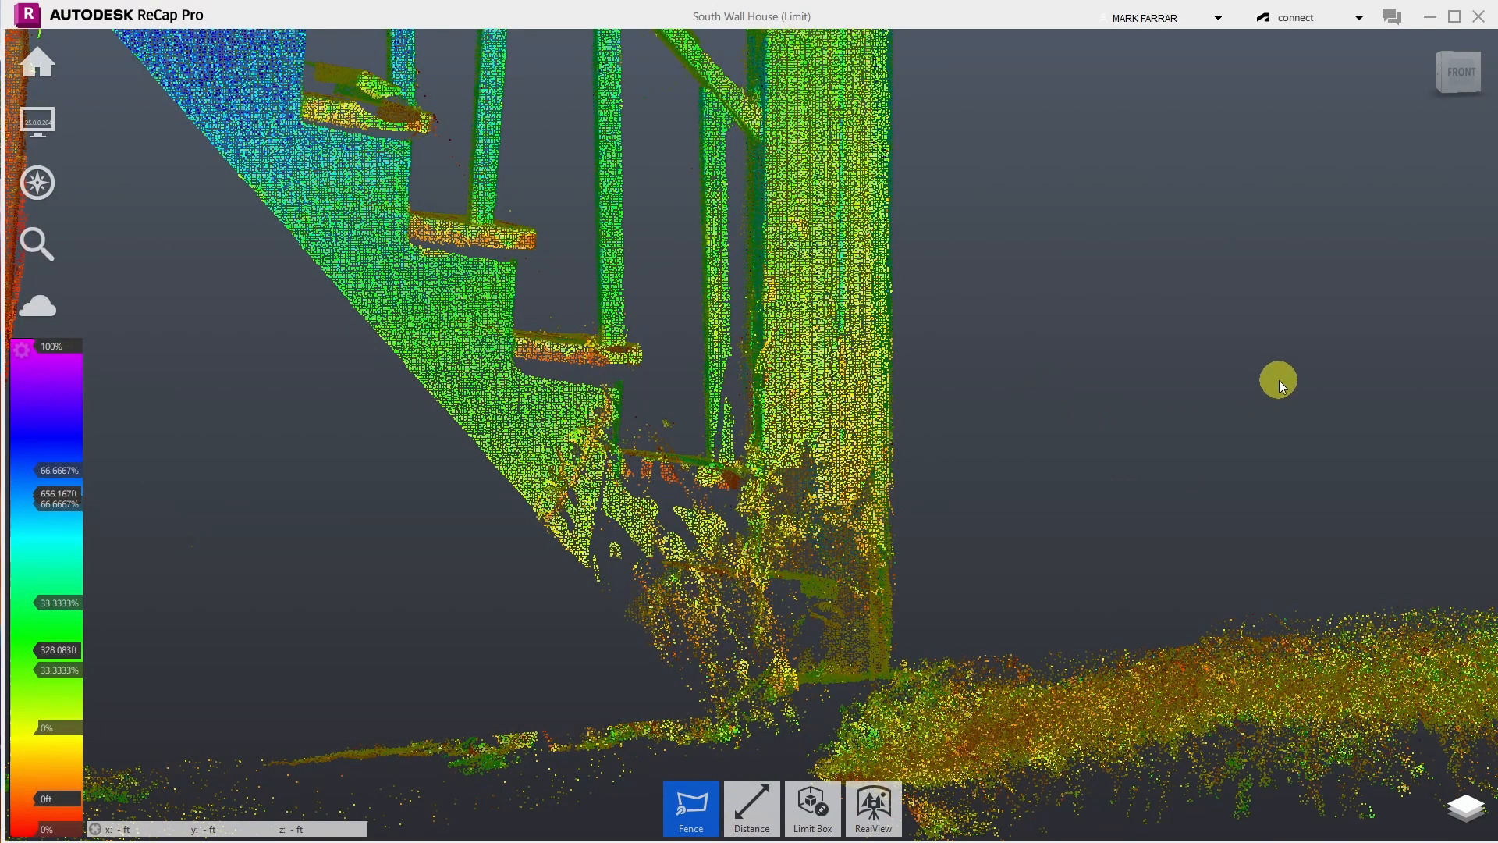
scroll(967, 535, "down", 10)
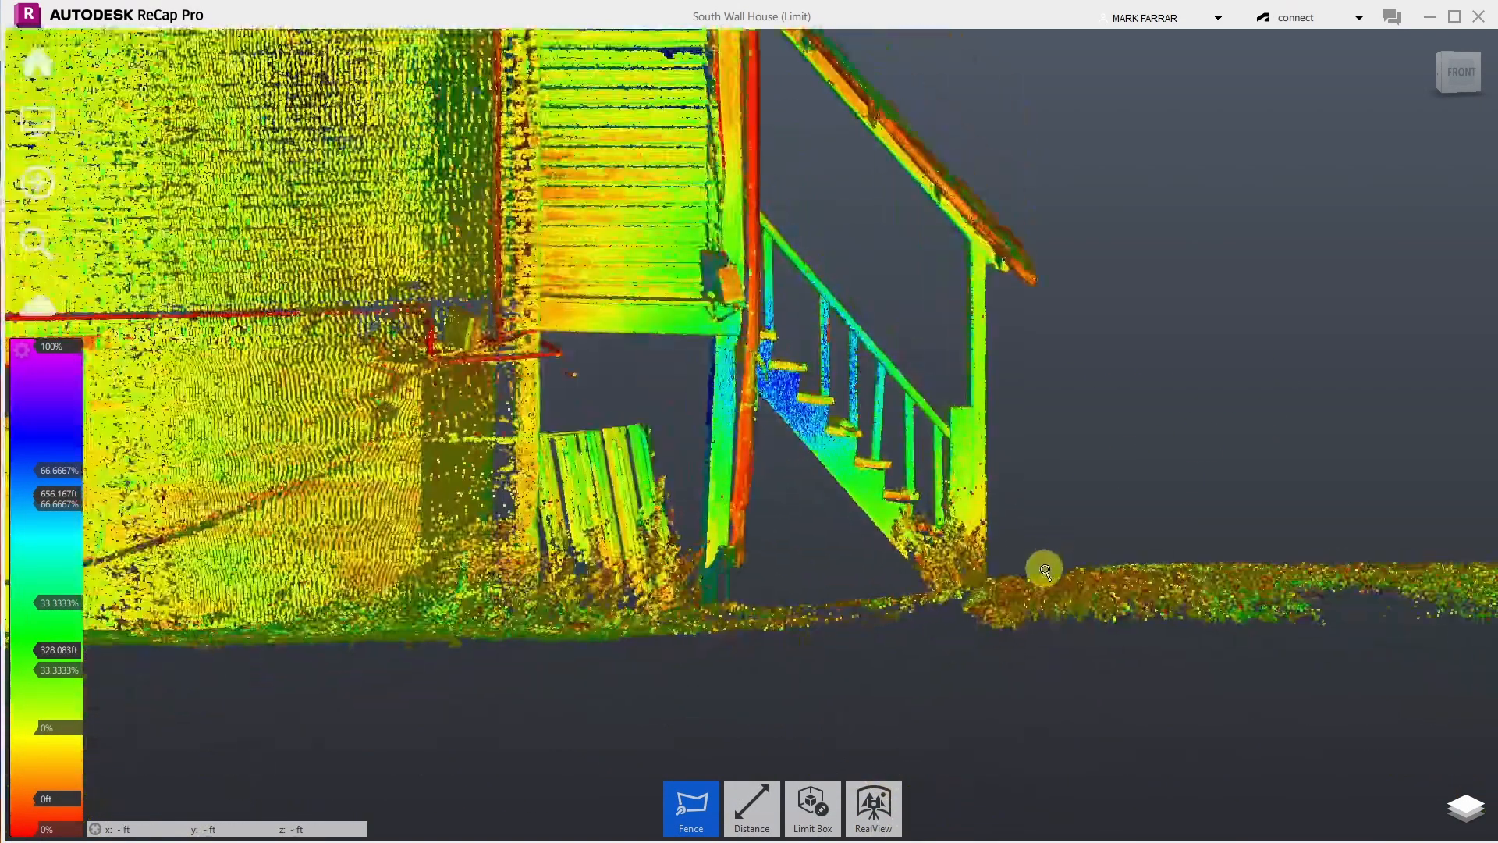
scroll(1046, 570, "down", 8)
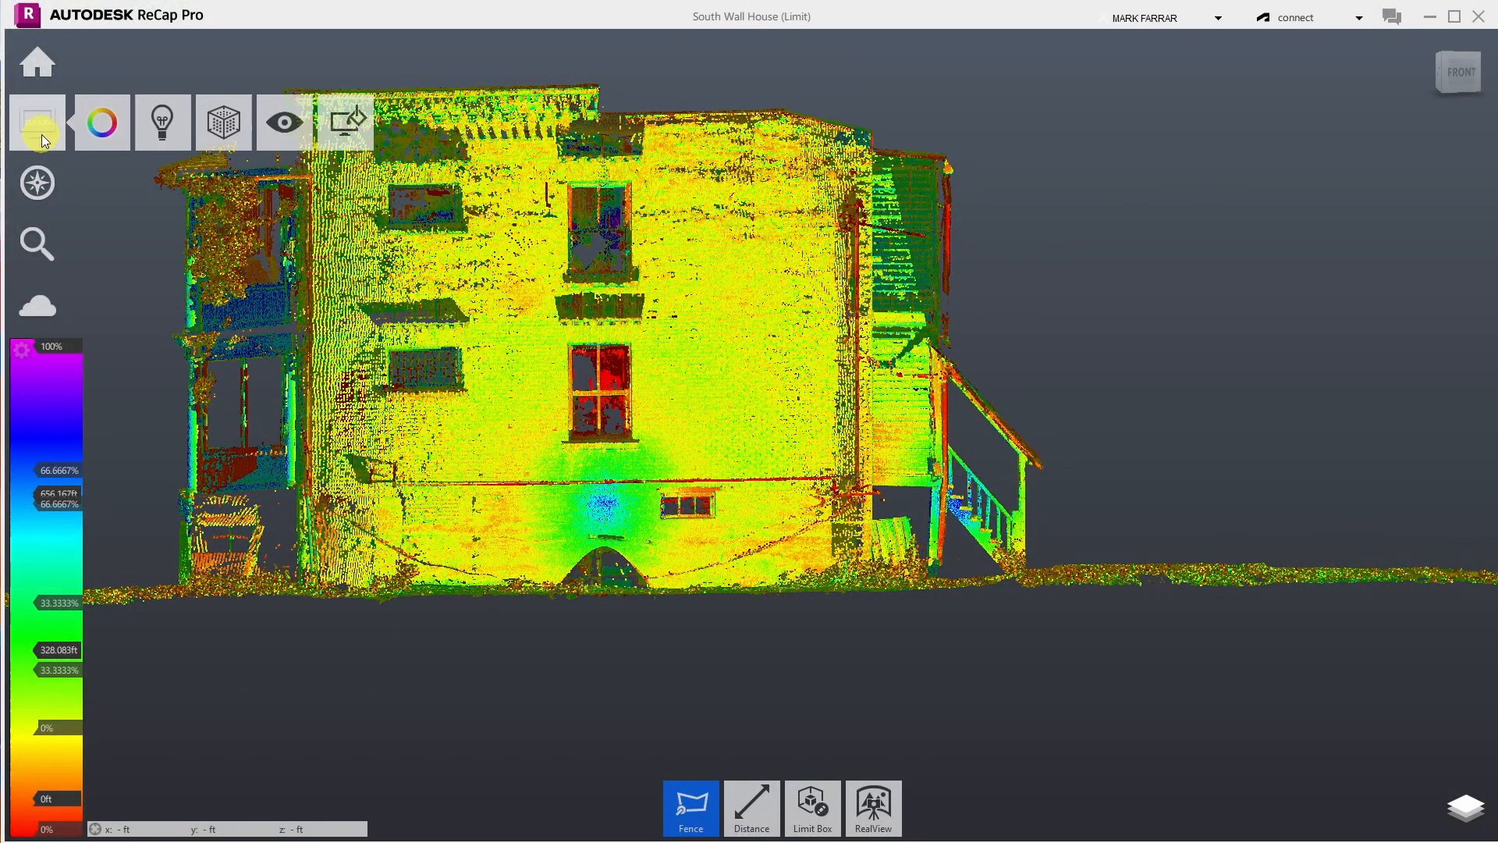
mouse_move(39, 193)
mouse_move(187, 194)
left_click(224, 179)
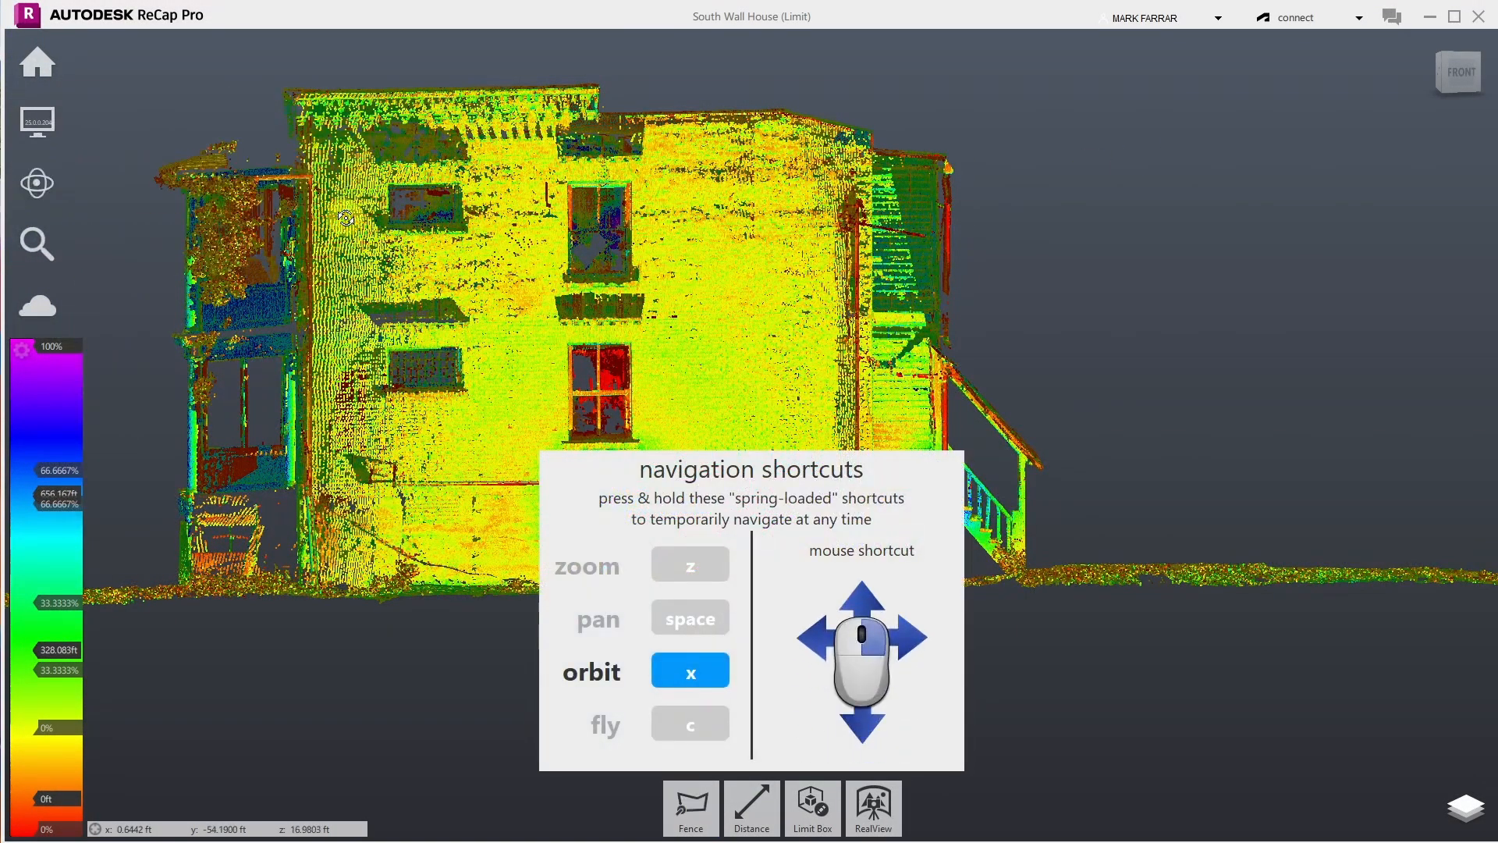
left_click_drag(503, 277, 94, 404)
scroll(107, 363, "up", 8)
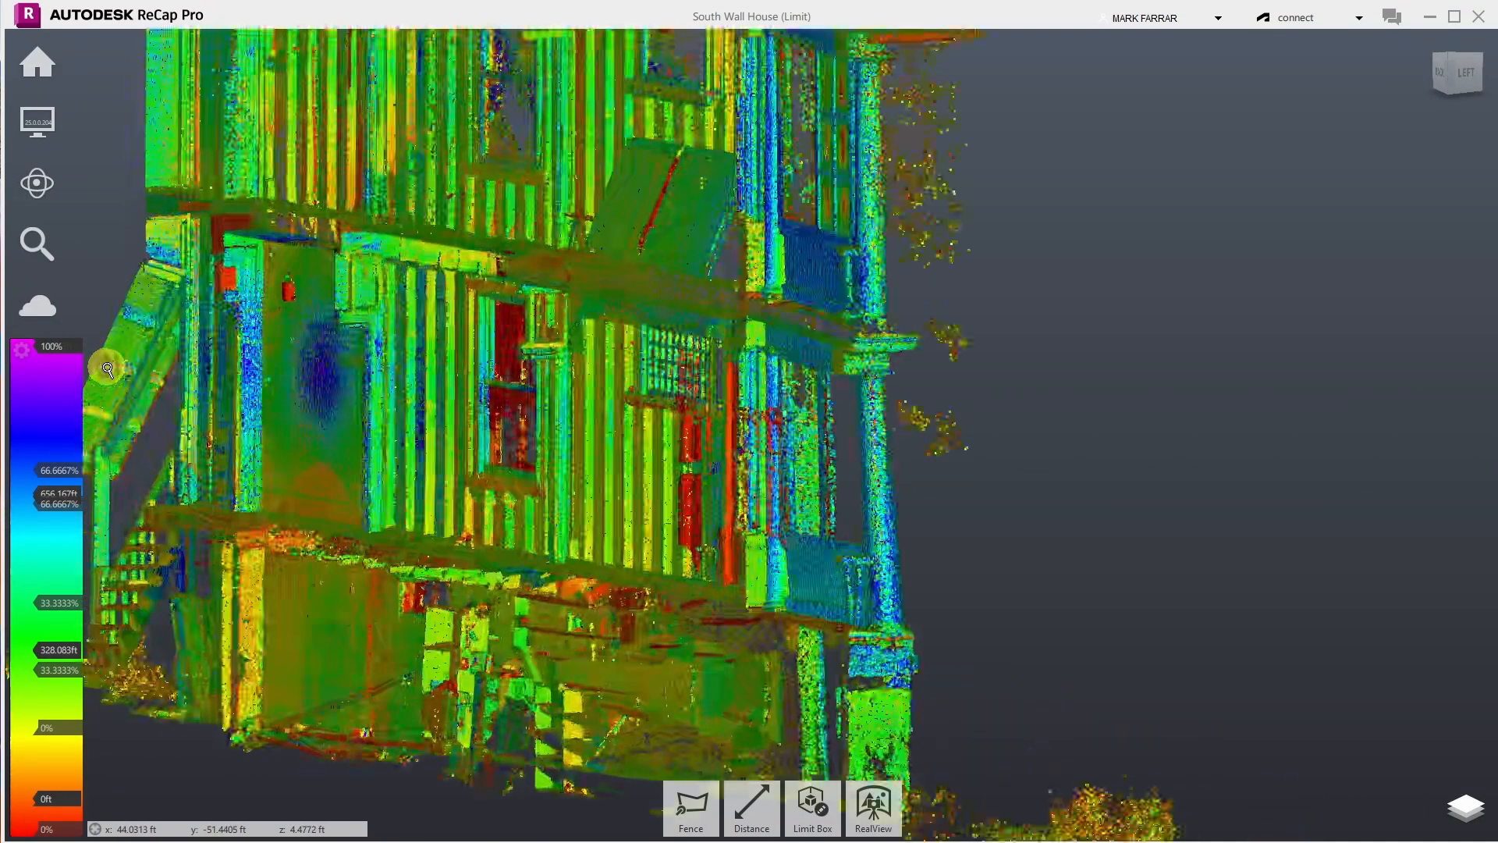
scroll(843, 458, "down", 10)
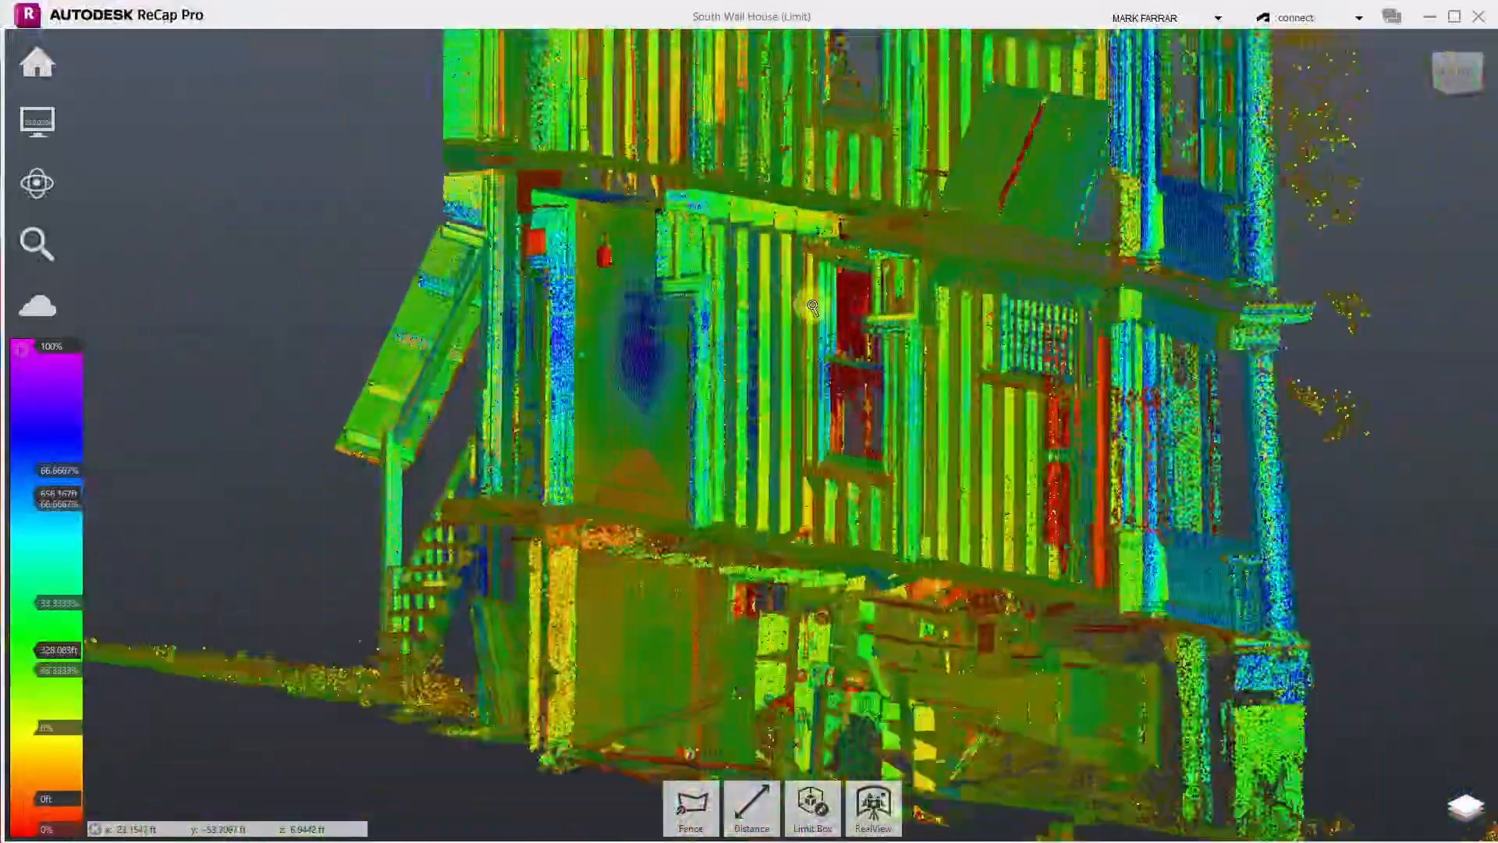
scroll(964, 750, "up", 3)
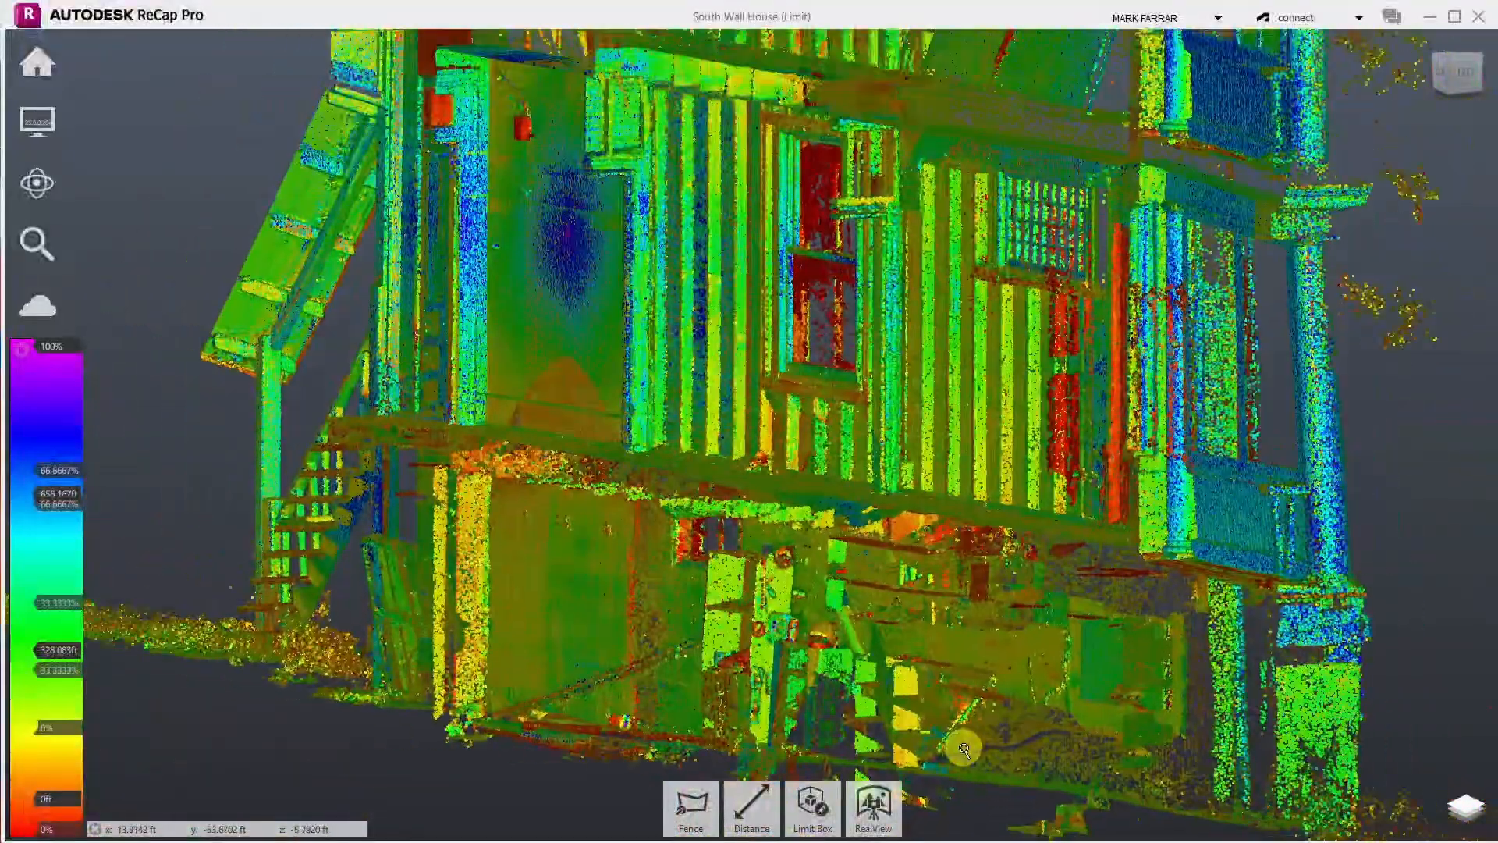
scroll(1080, 304, "up", 4)
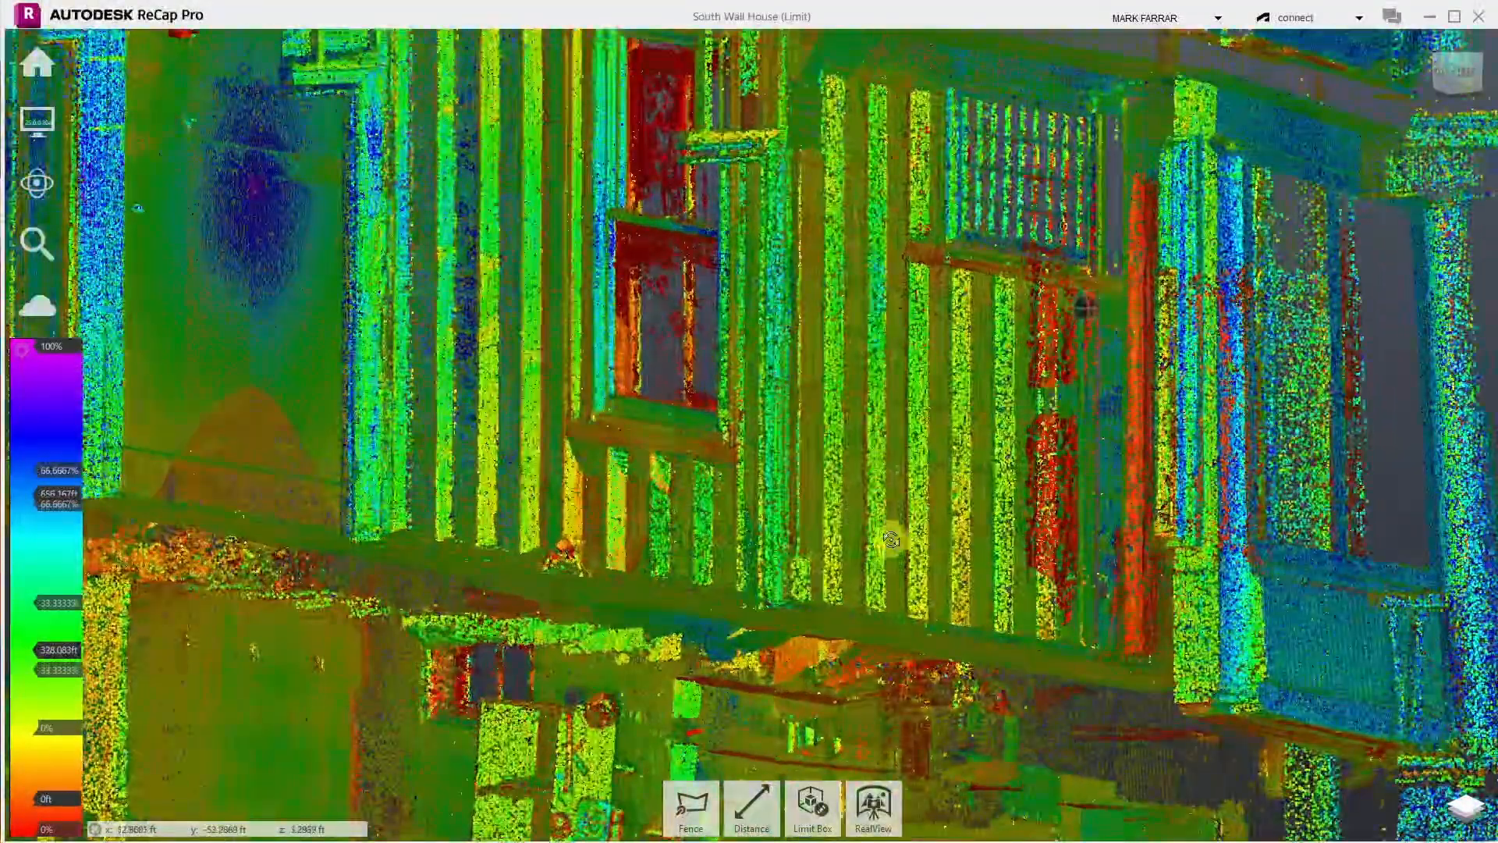
left_click_drag(1184, 471, 869, 494)
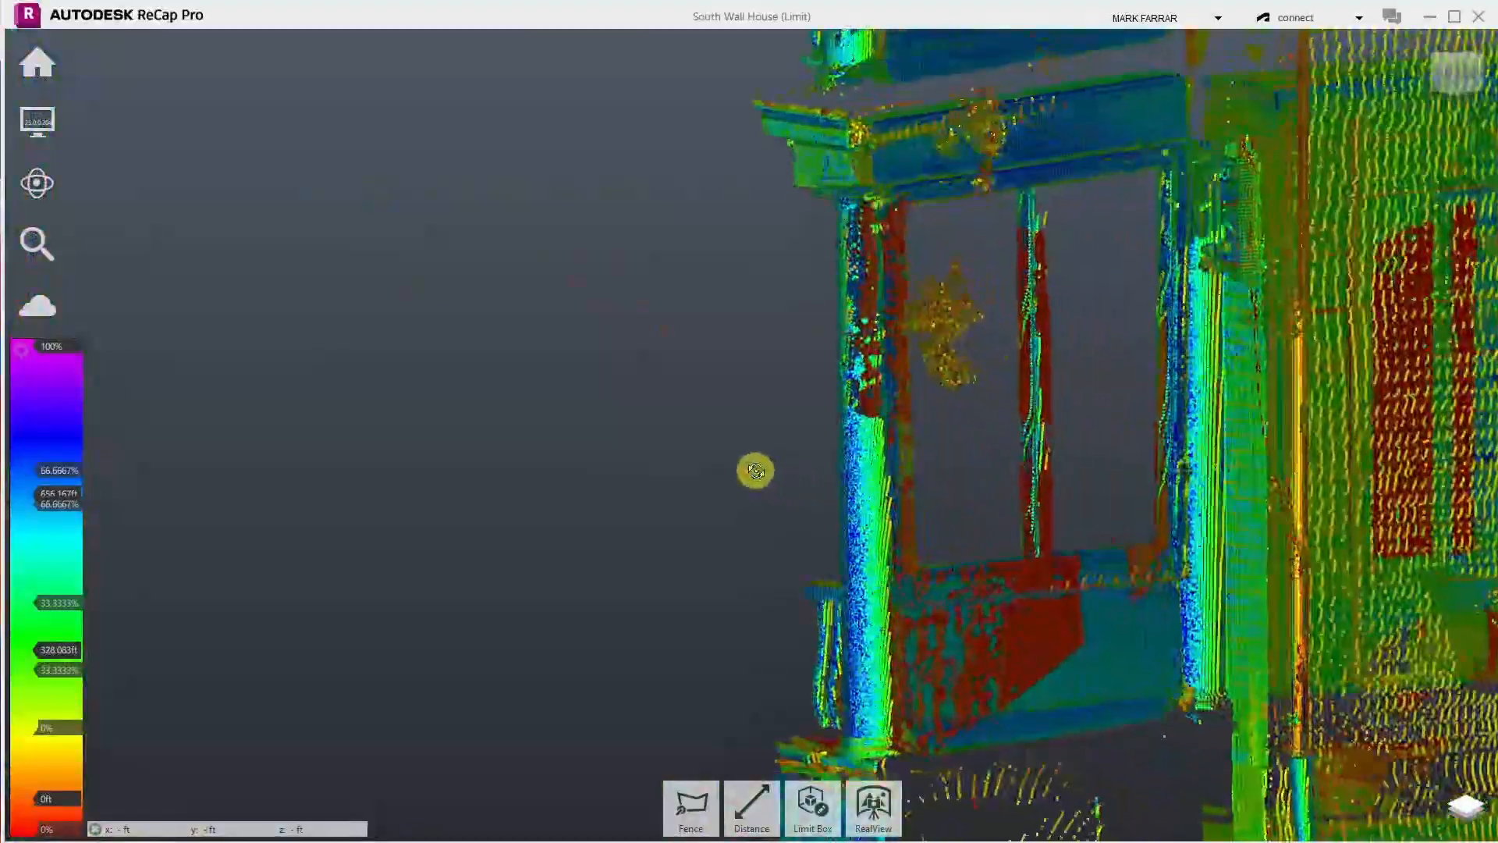
scroll(796, 452, "down", 3)
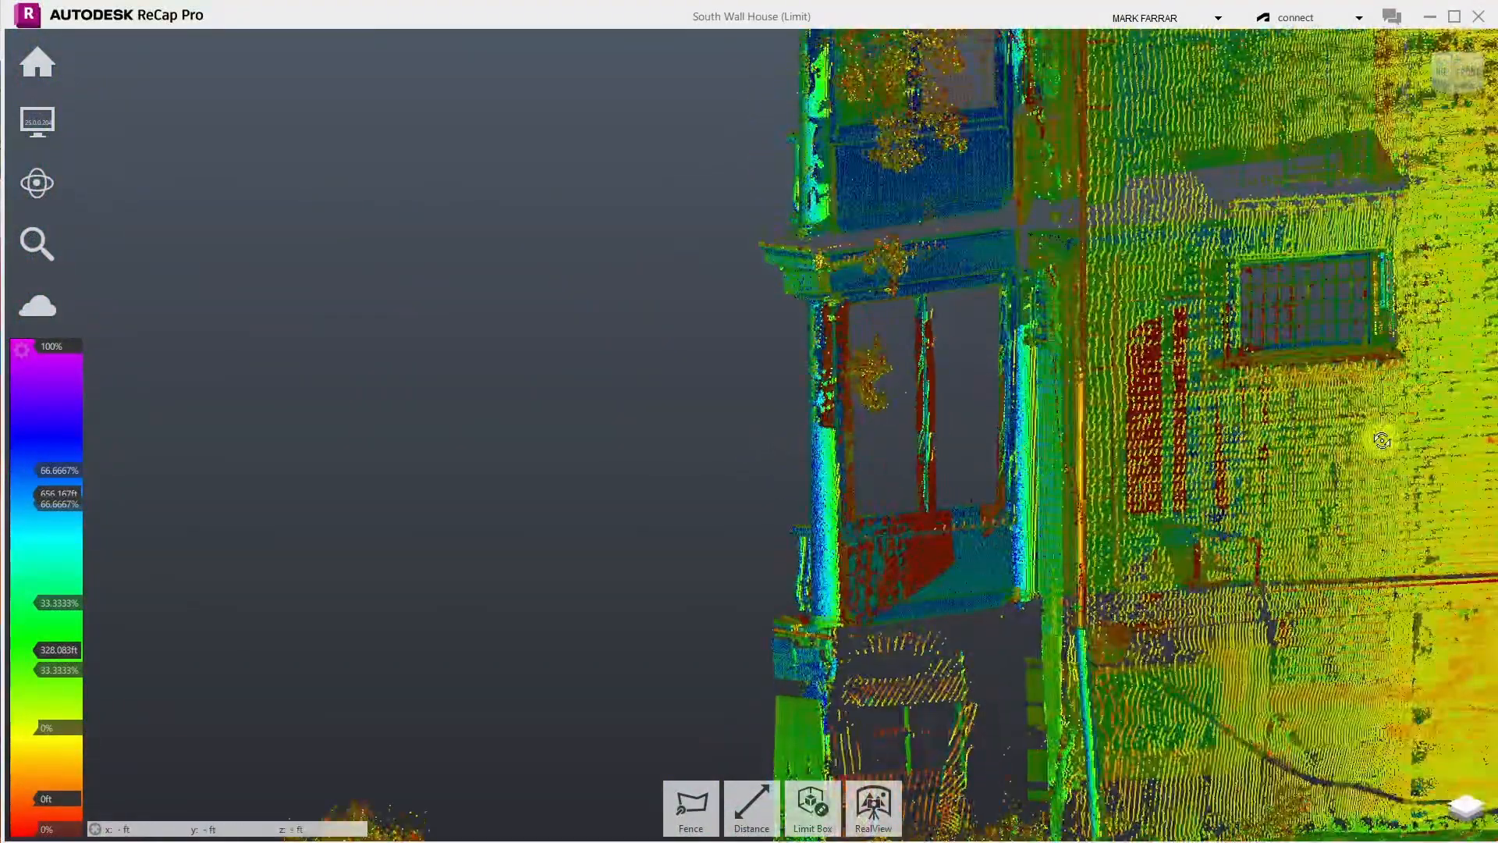
scroll(1382, 440, "up", 2)
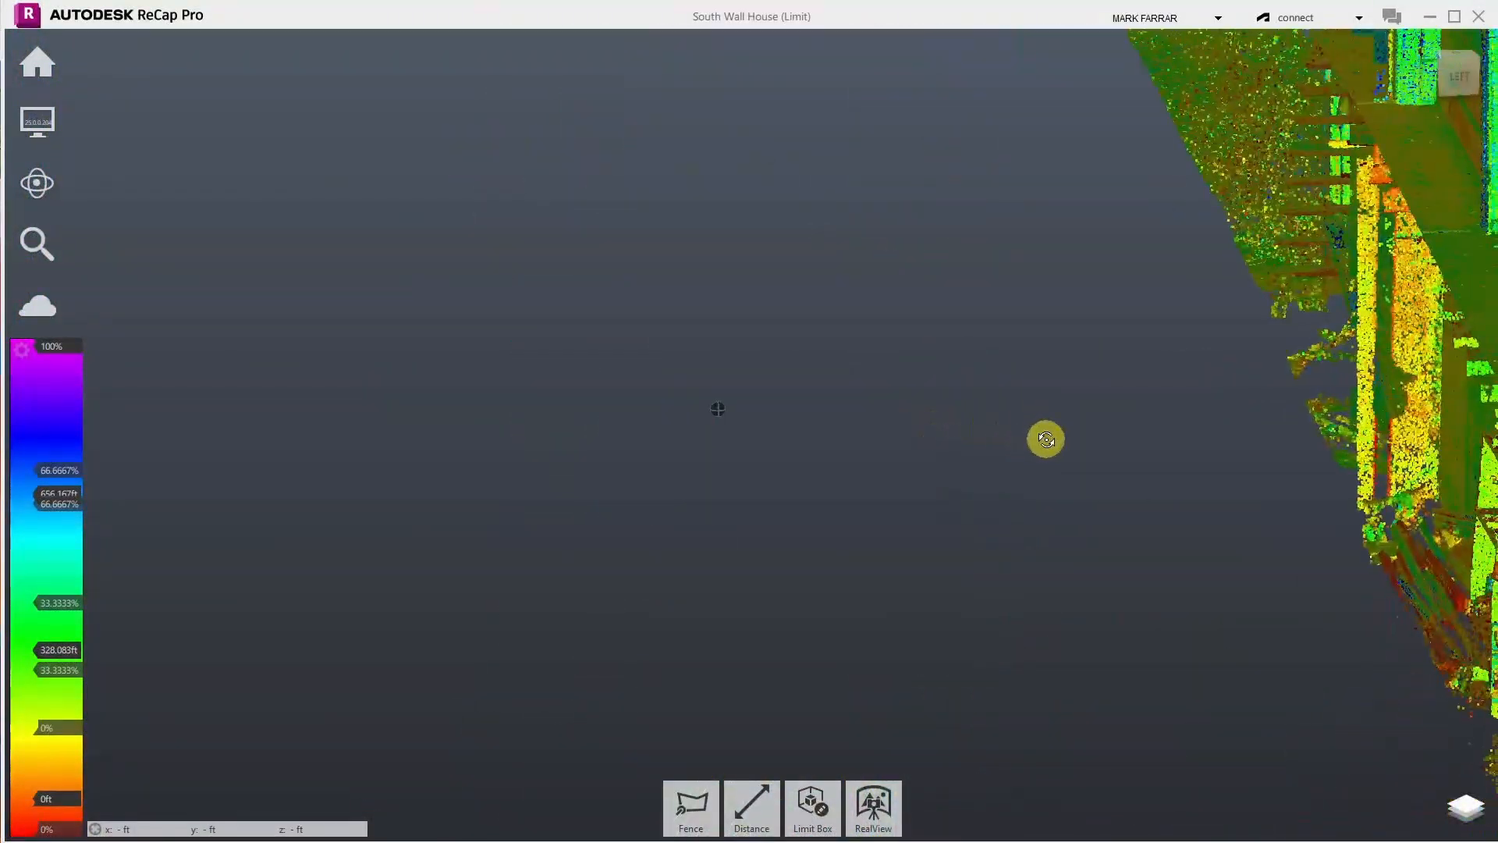
left_click_drag(1045, 439, 1224, 377)
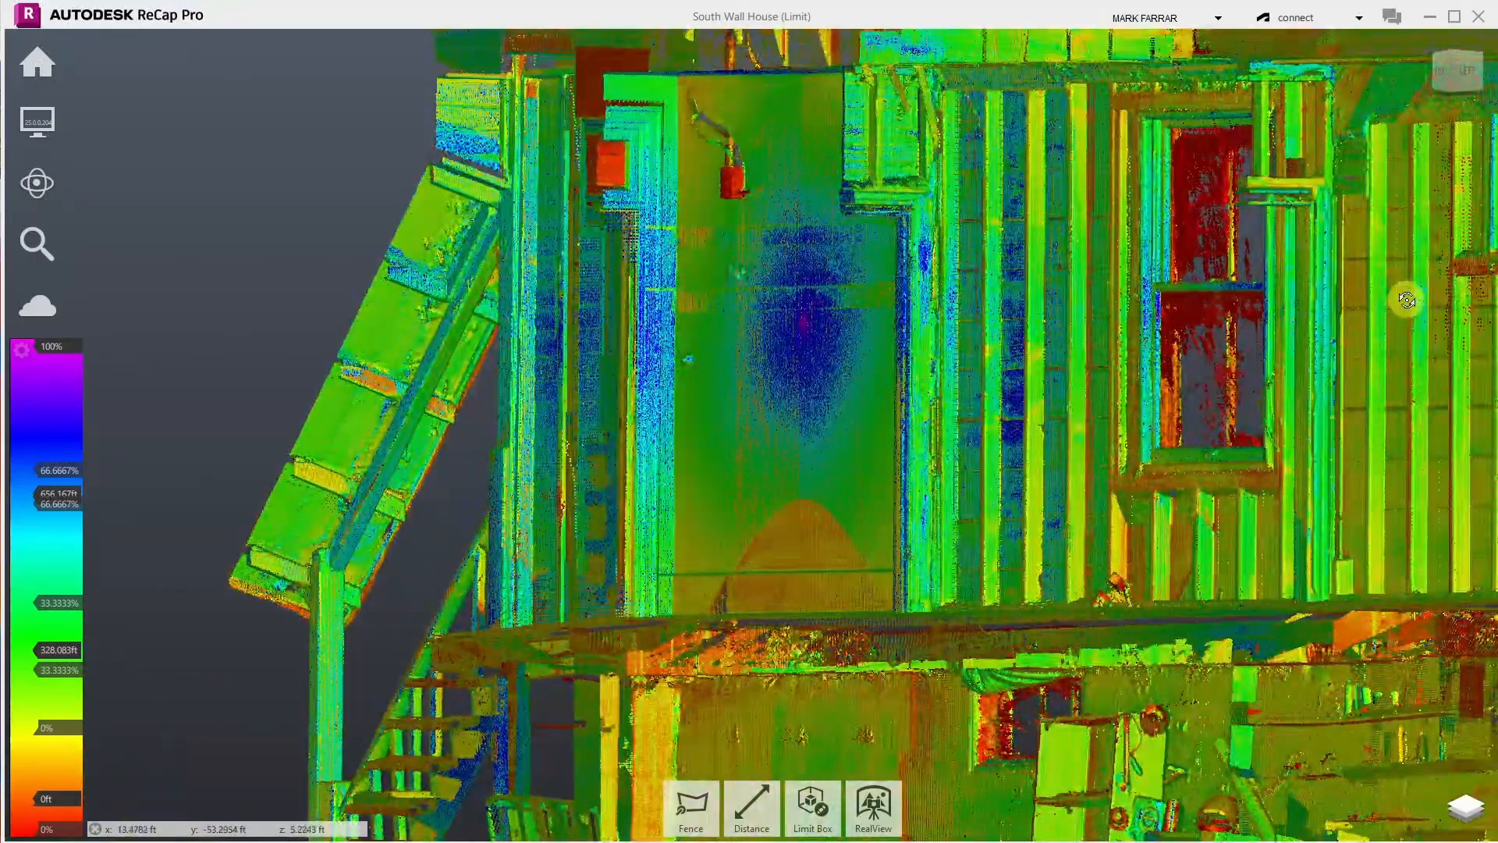
scroll(1407, 299, "up", 3)
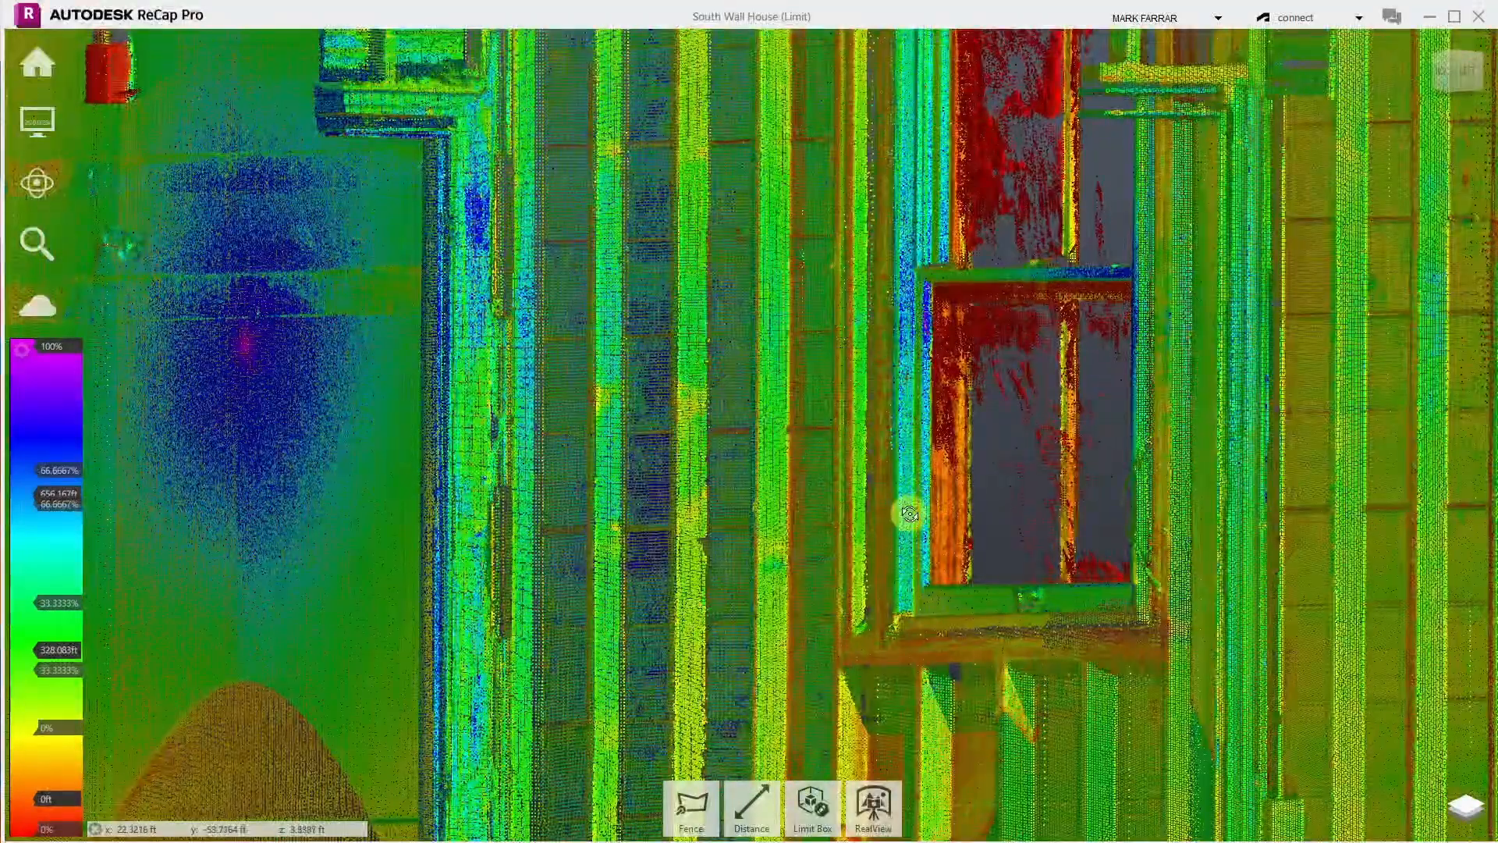
left_click_drag(825, 556, 626, 560)
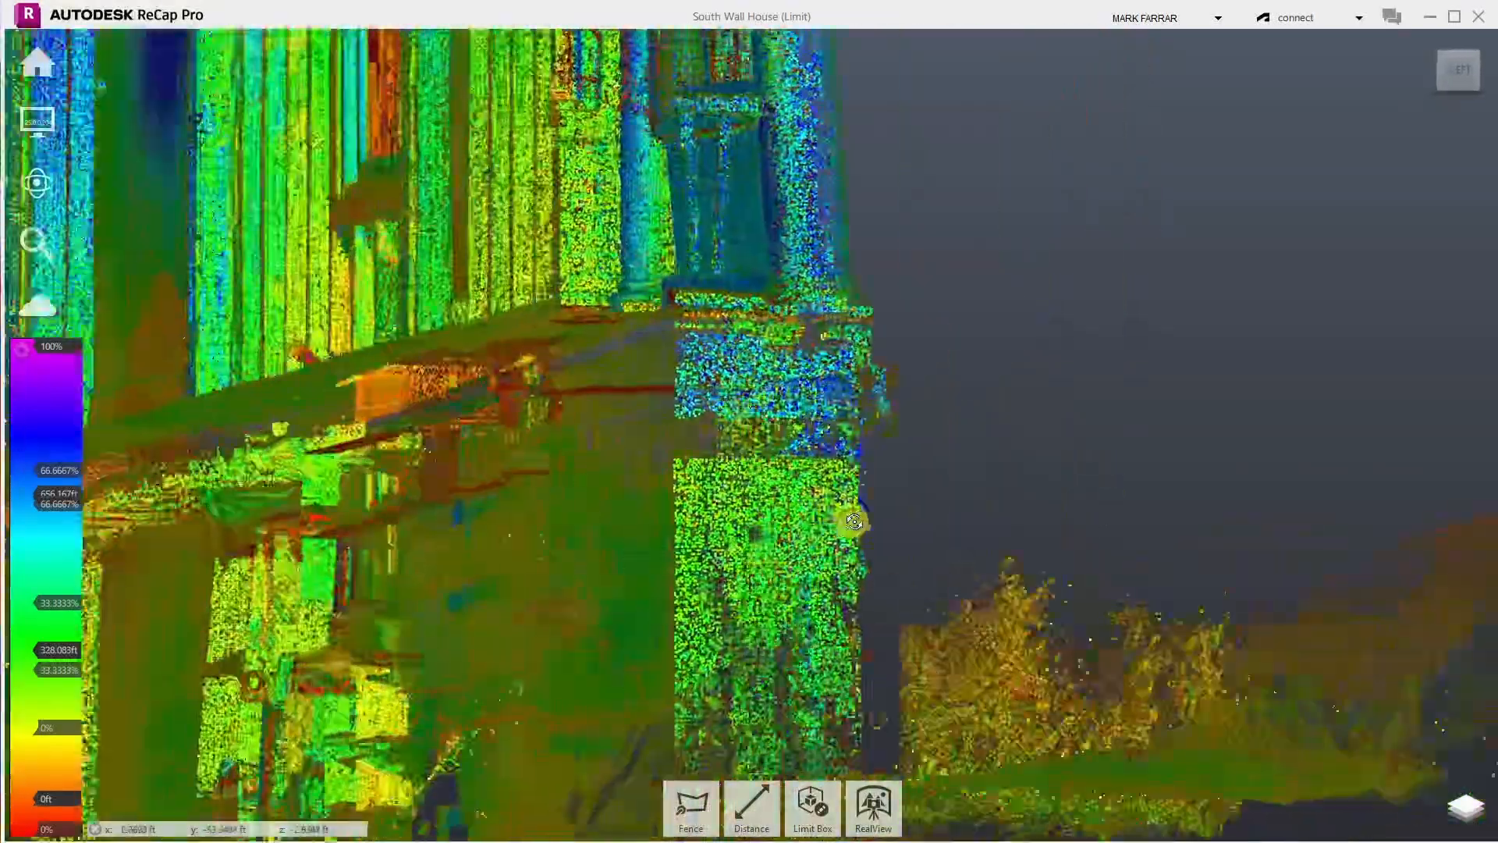
left_click_drag(854, 521, 975, 603)
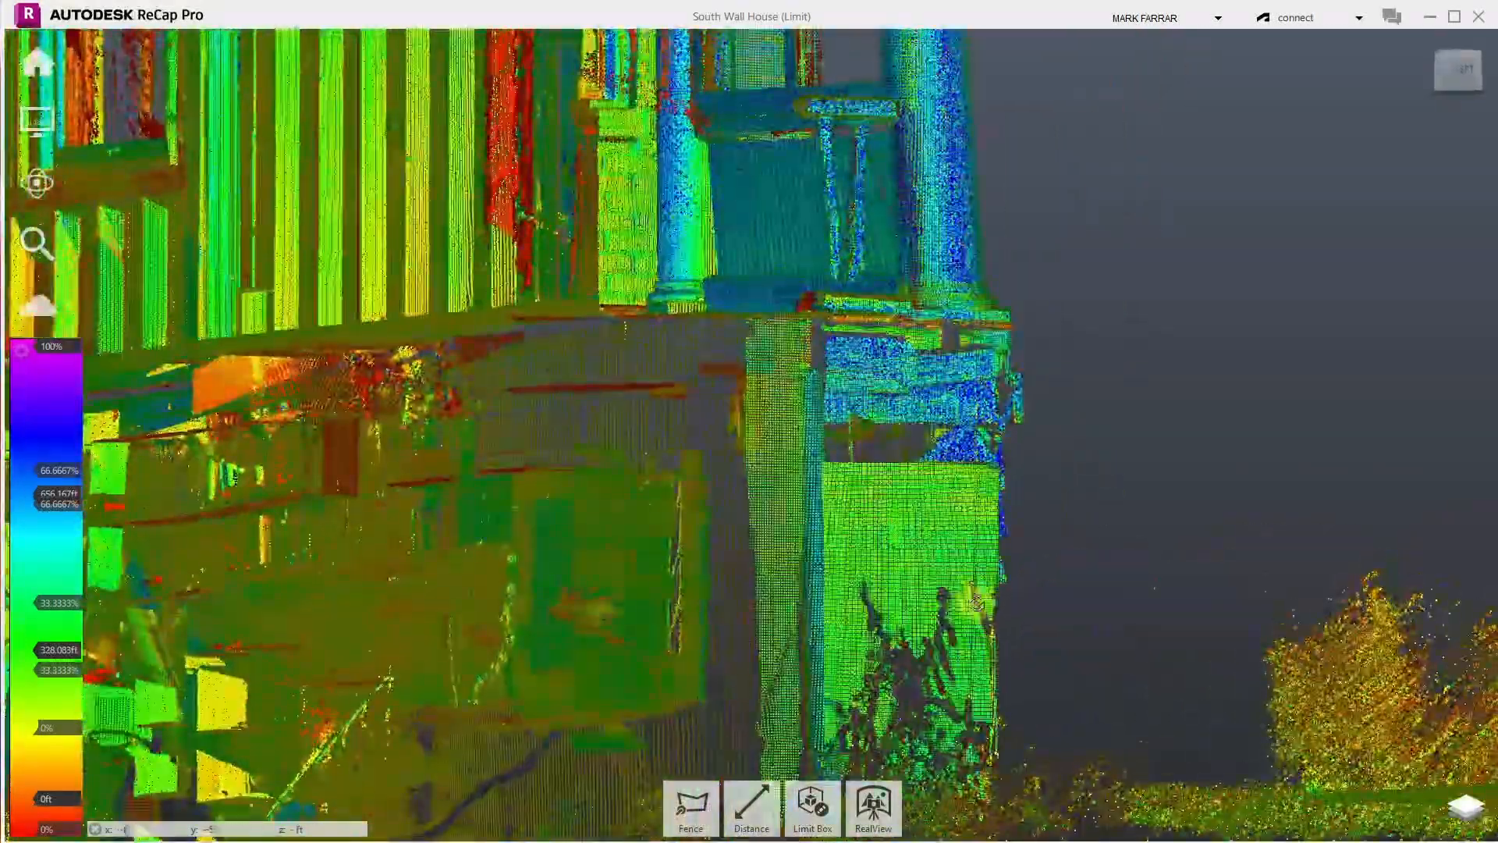
left_click_drag(963, 512, 744, 564)
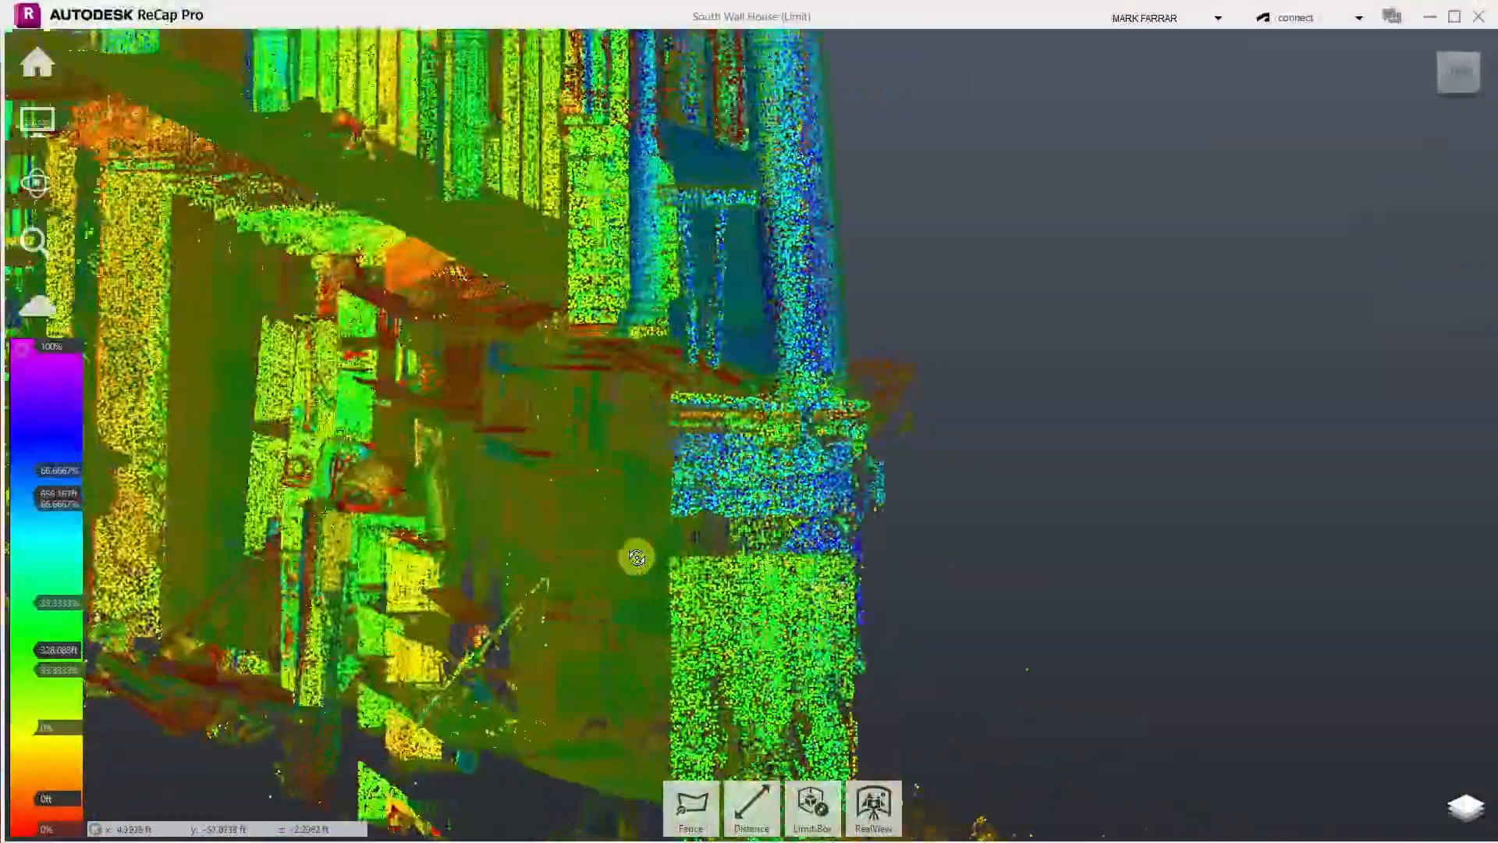
left_click_drag(636, 558, 1264, 590)
scroll(261, 552, "up", 6)
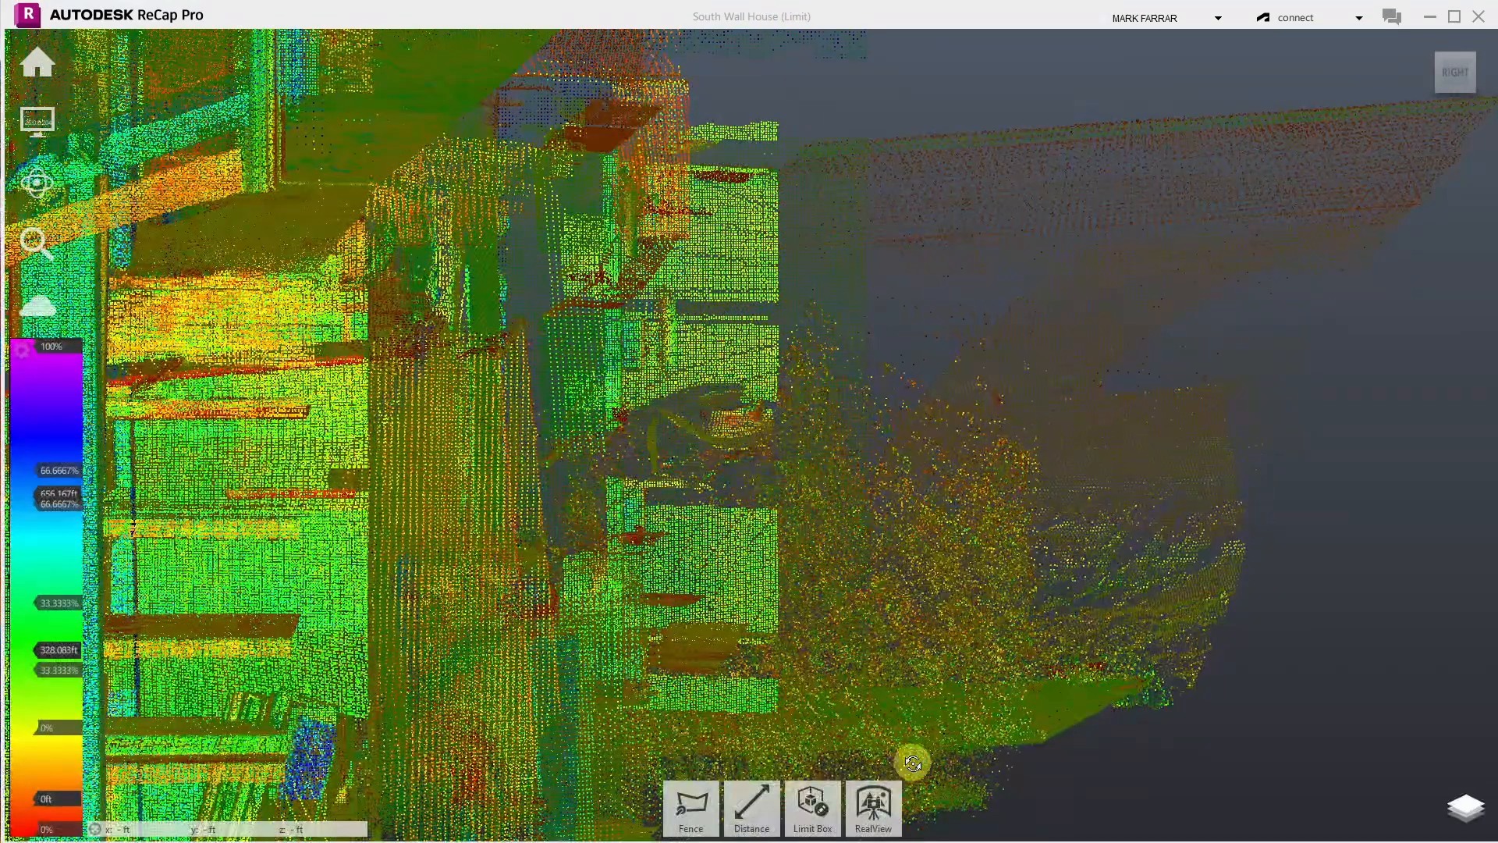
- Fence and delete the stray points floating beside the house wall edge
scroll(944, 601, "down", 6)
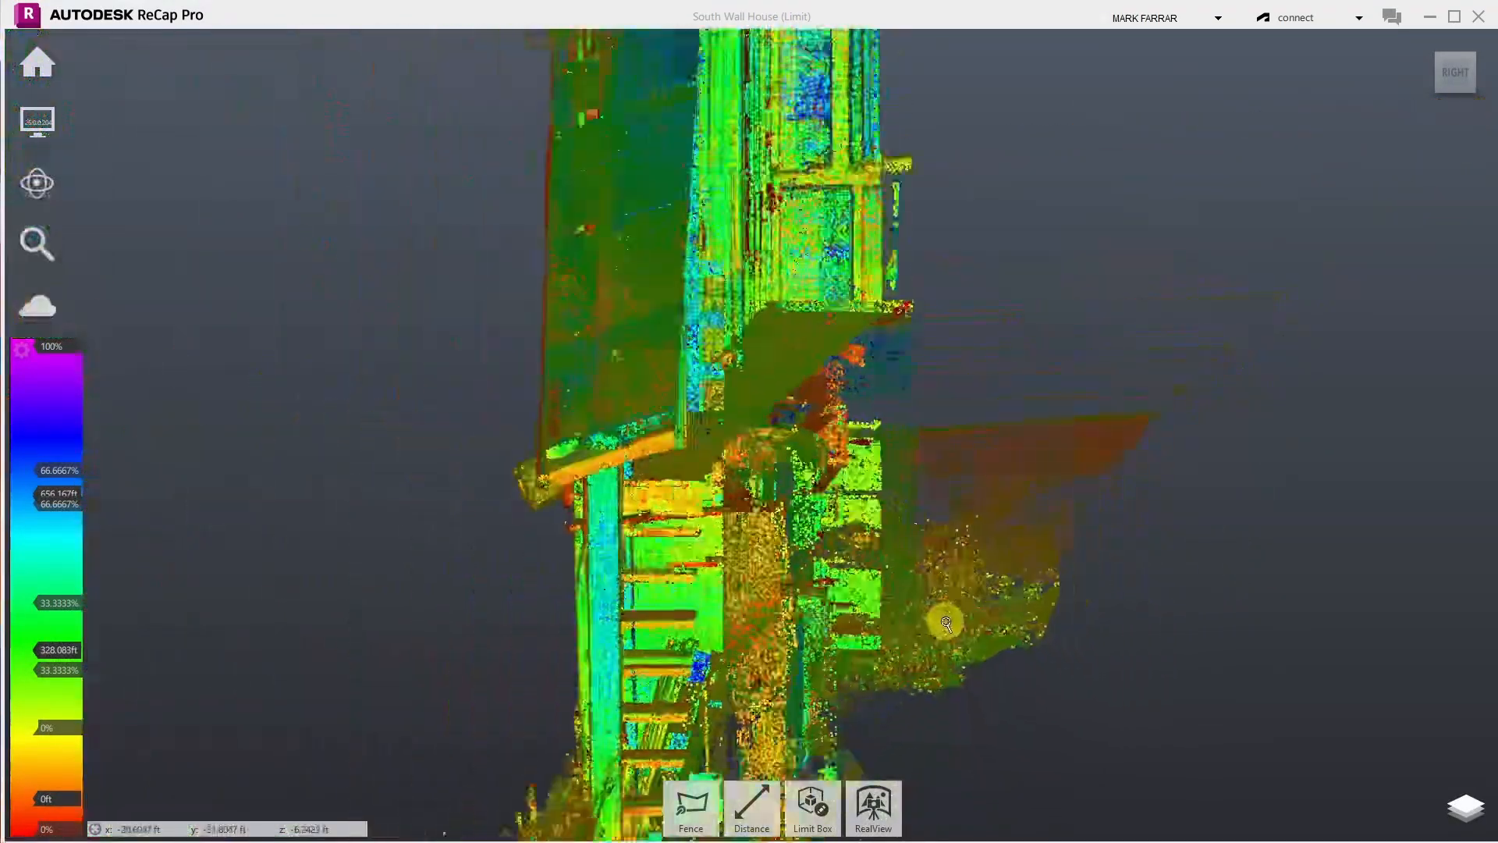
scroll(814, 580, "down", 4)
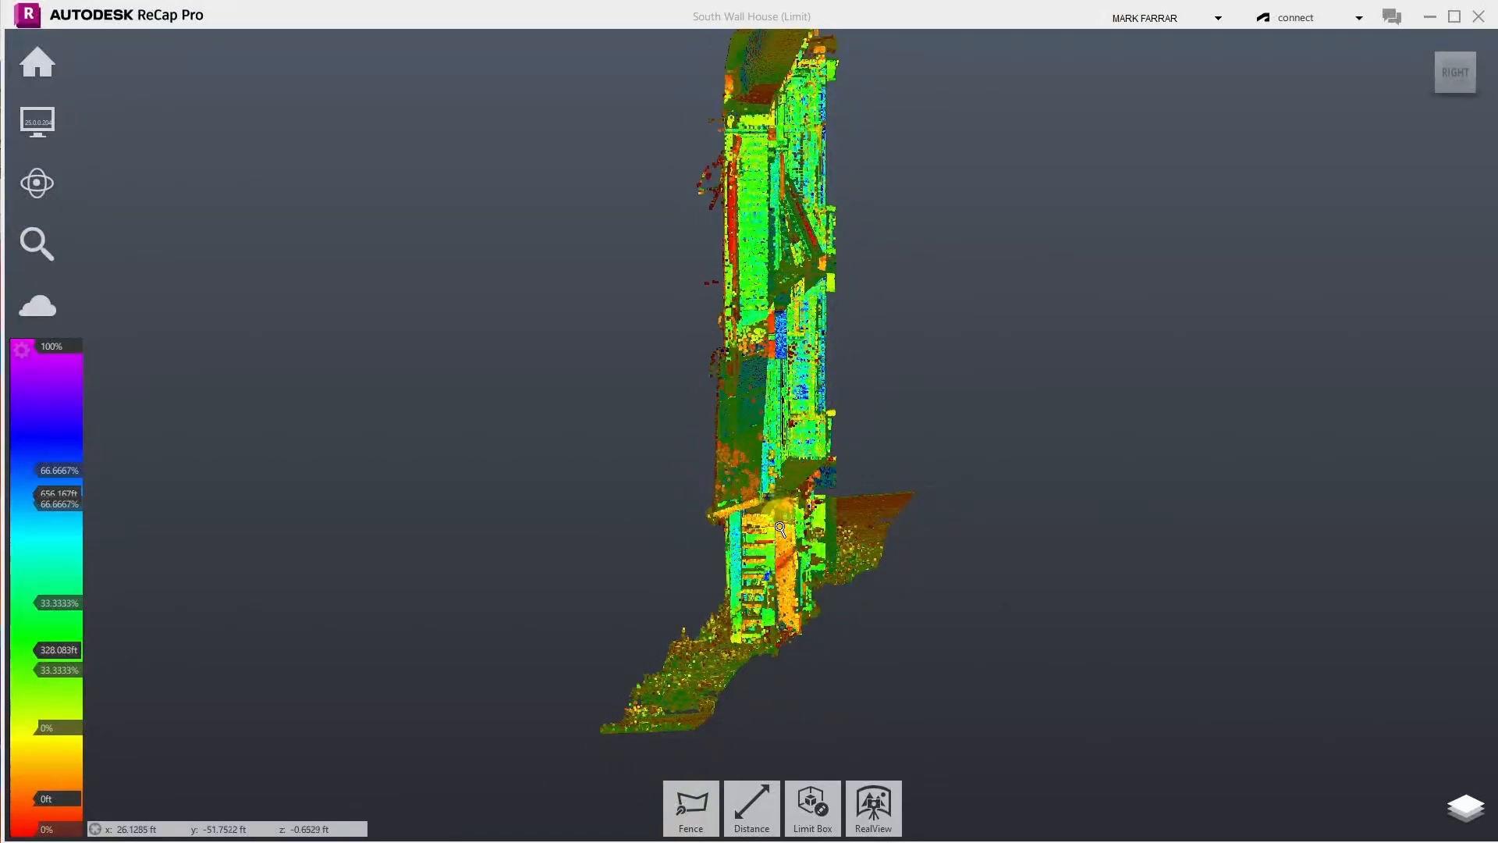
scroll(728, 251, "up", 6)
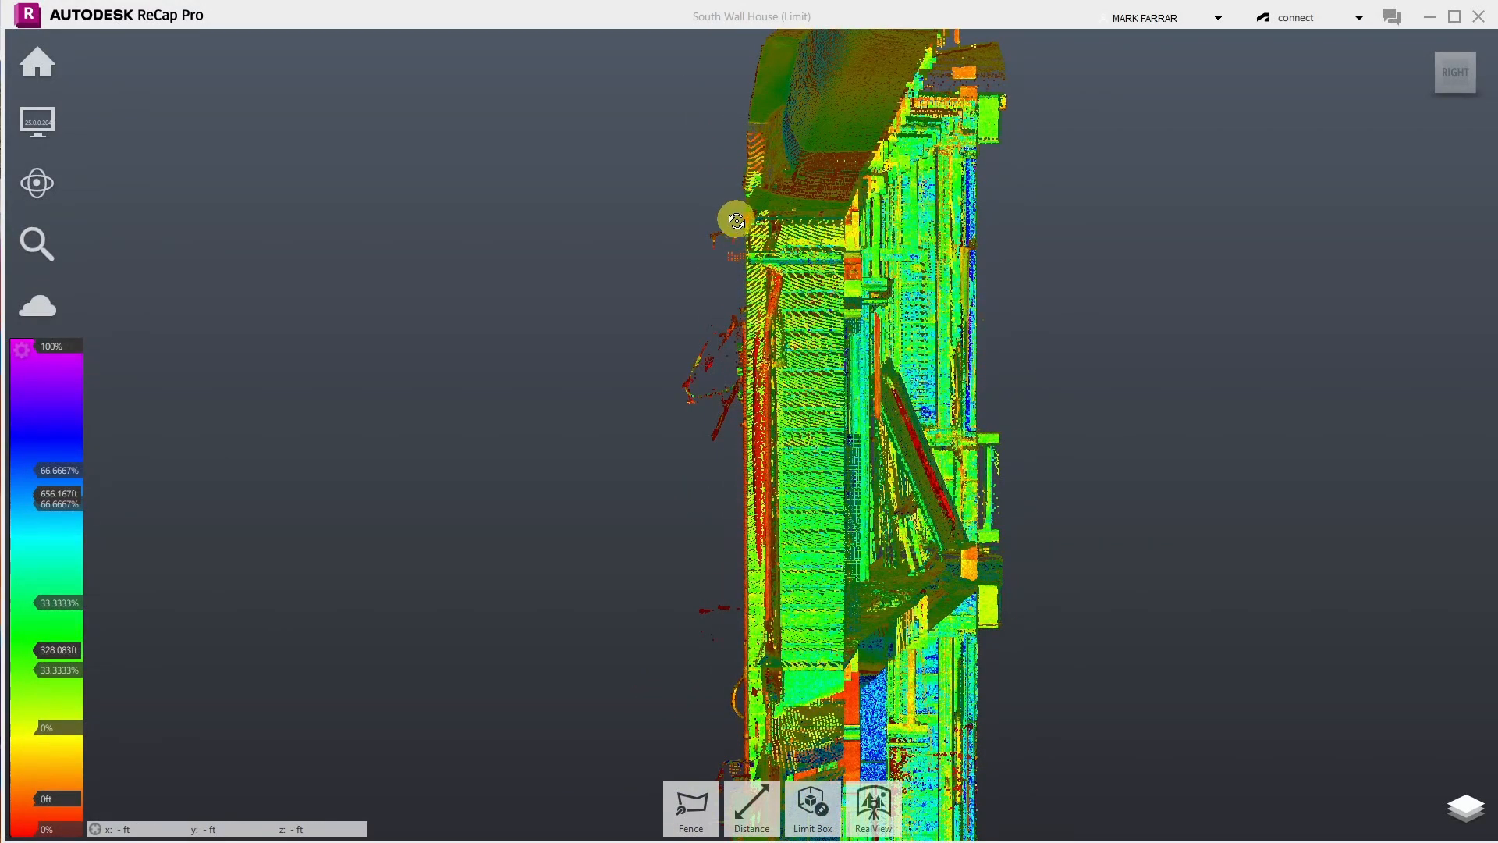
left_click(690, 806)
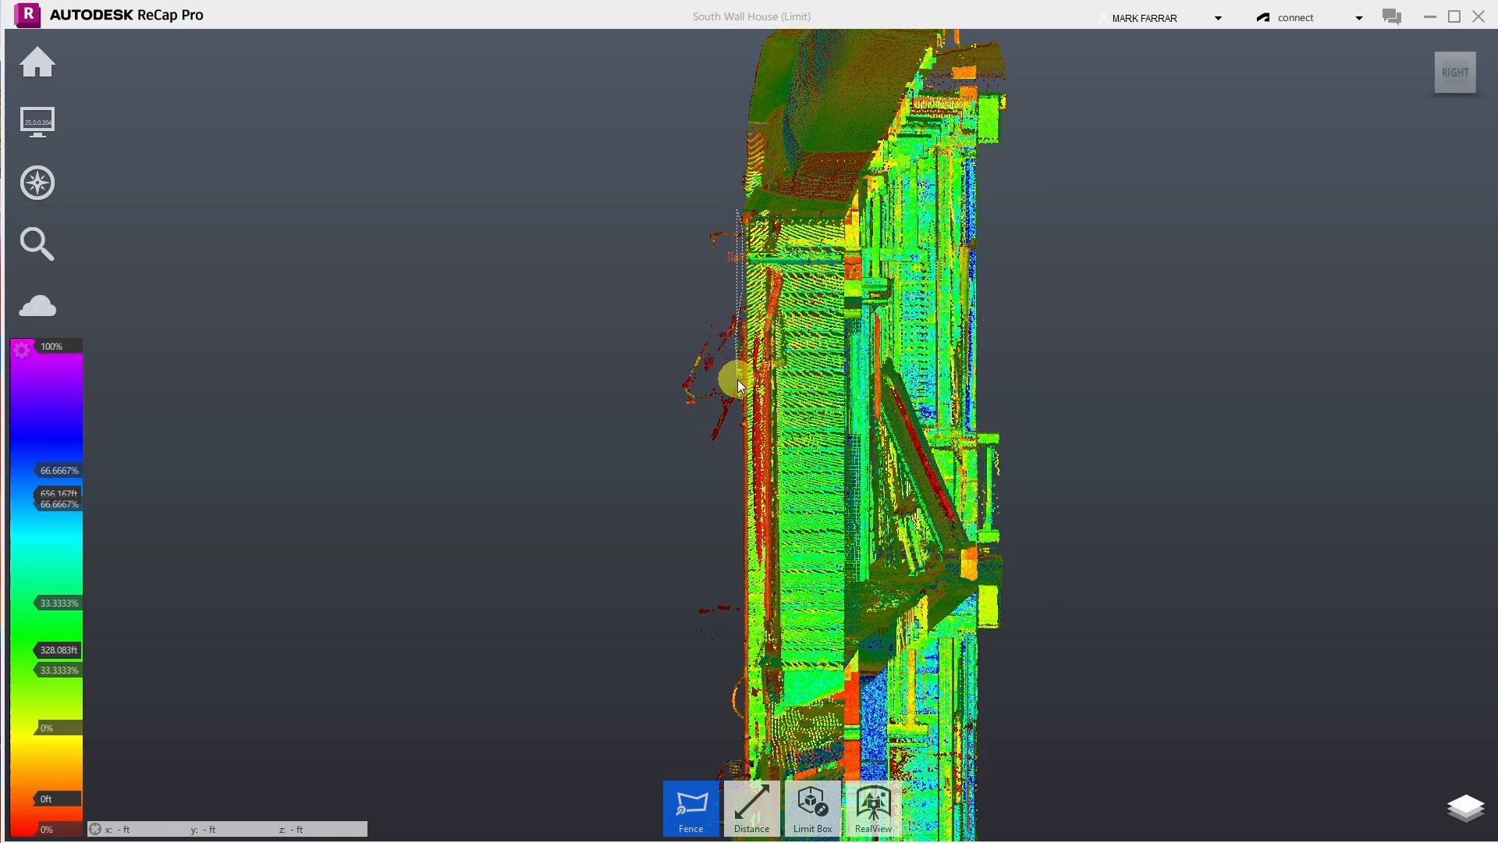
left_click(717, 475)
left_click(616, 448)
double_click(633, 235)
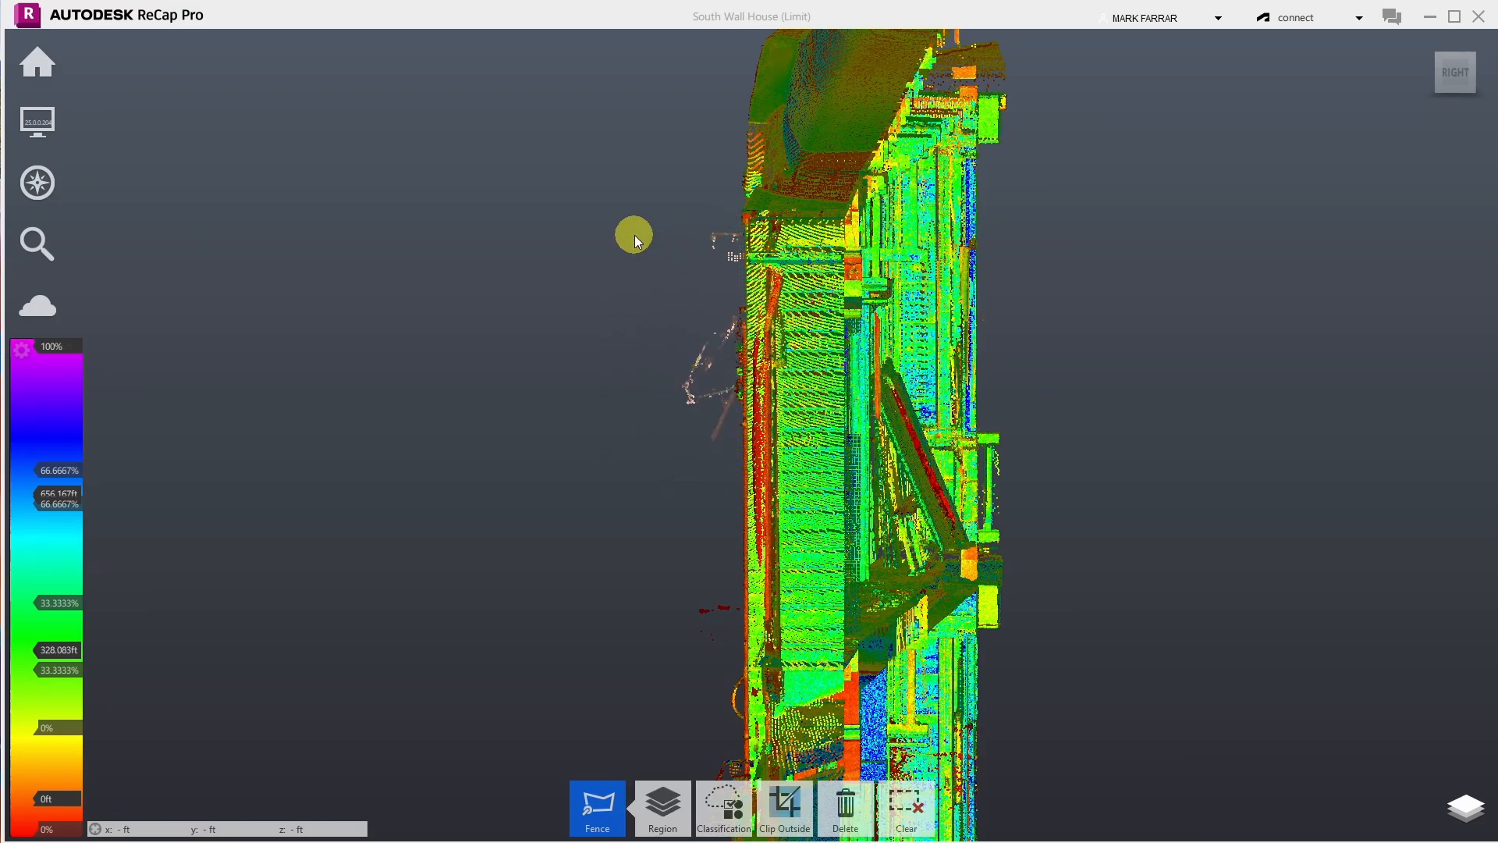
key("Delete")
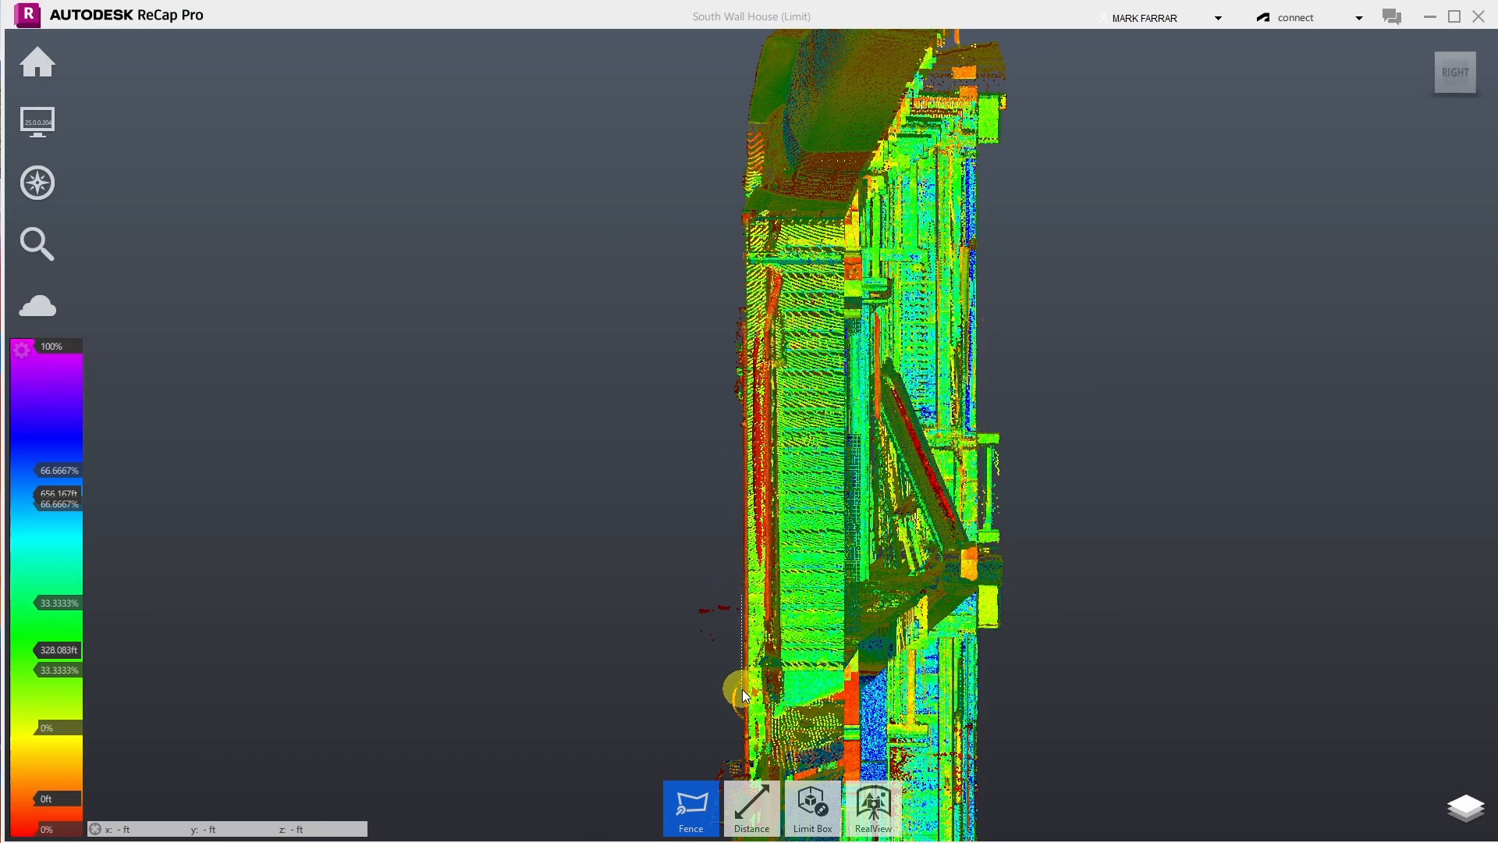
- Fence and delete the lower stray points outside the wall
left_click(743, 722)
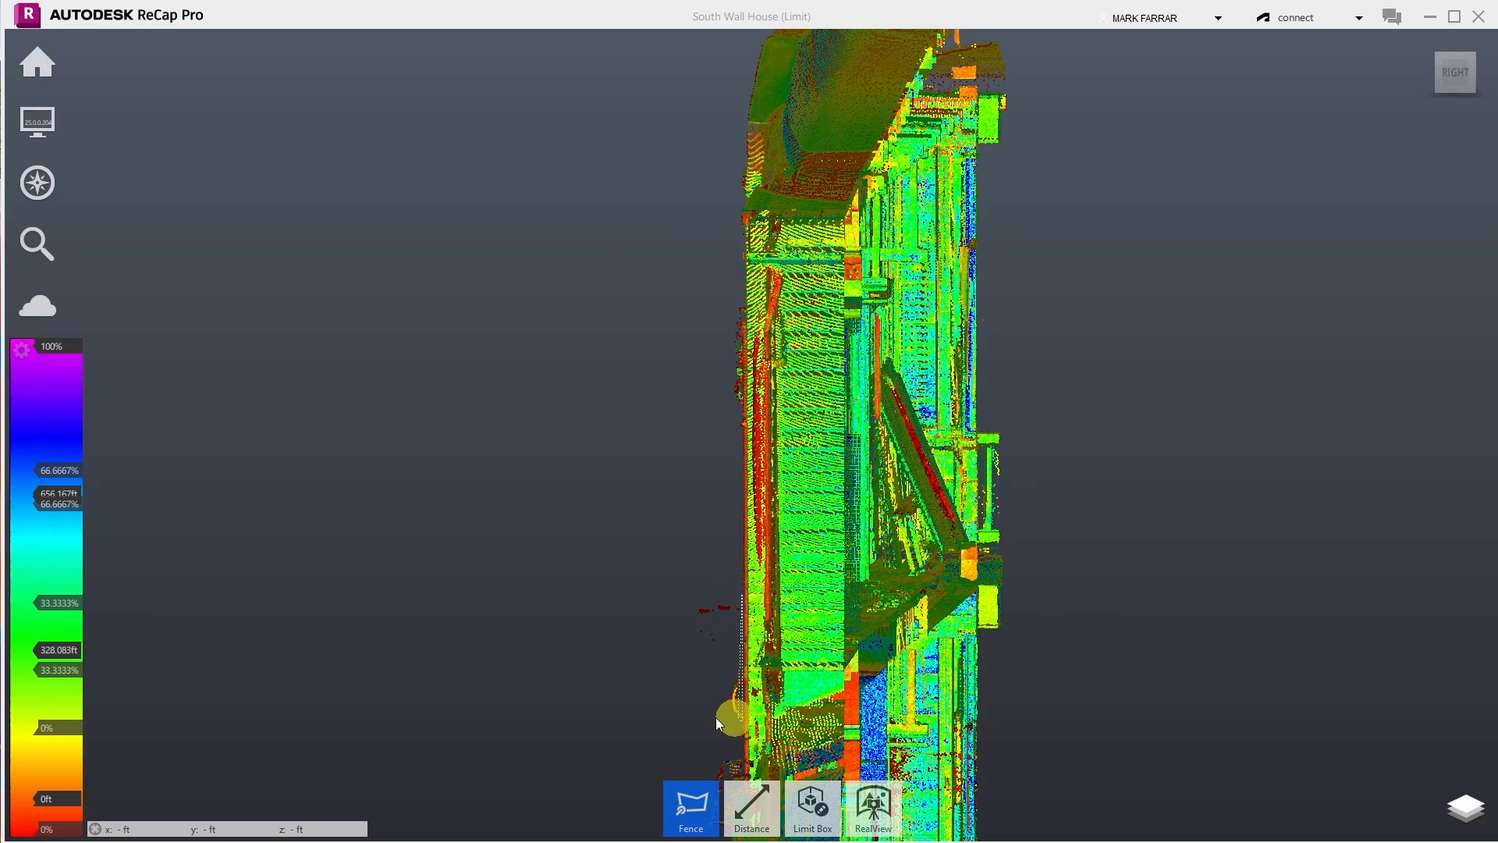
left_click(658, 714)
double_click(663, 591)
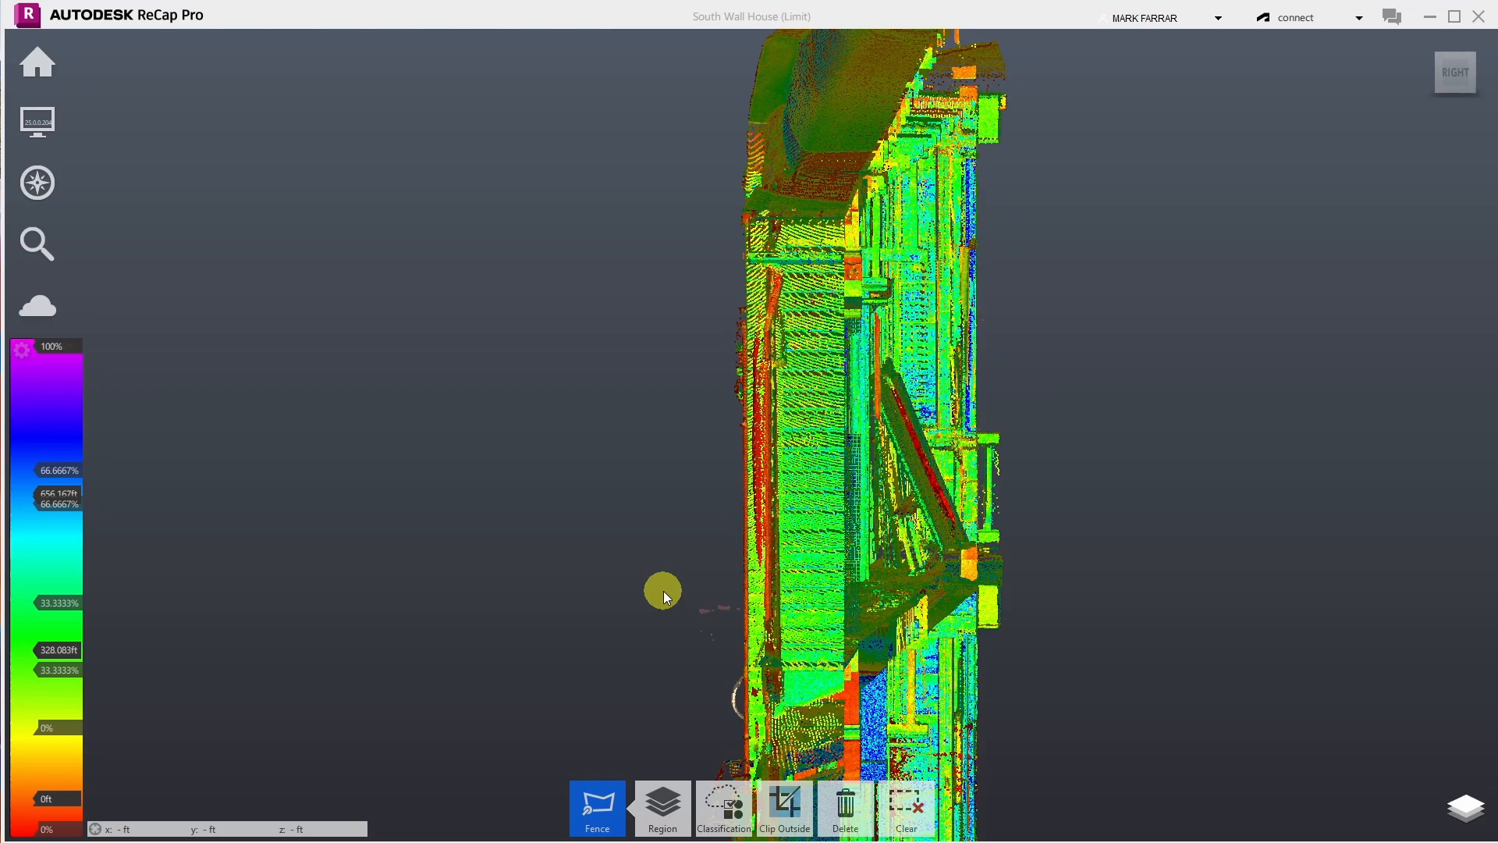
key("Delete")
scroll(698, 375, "down", 4)
scroll(691, 675, "up", 5)
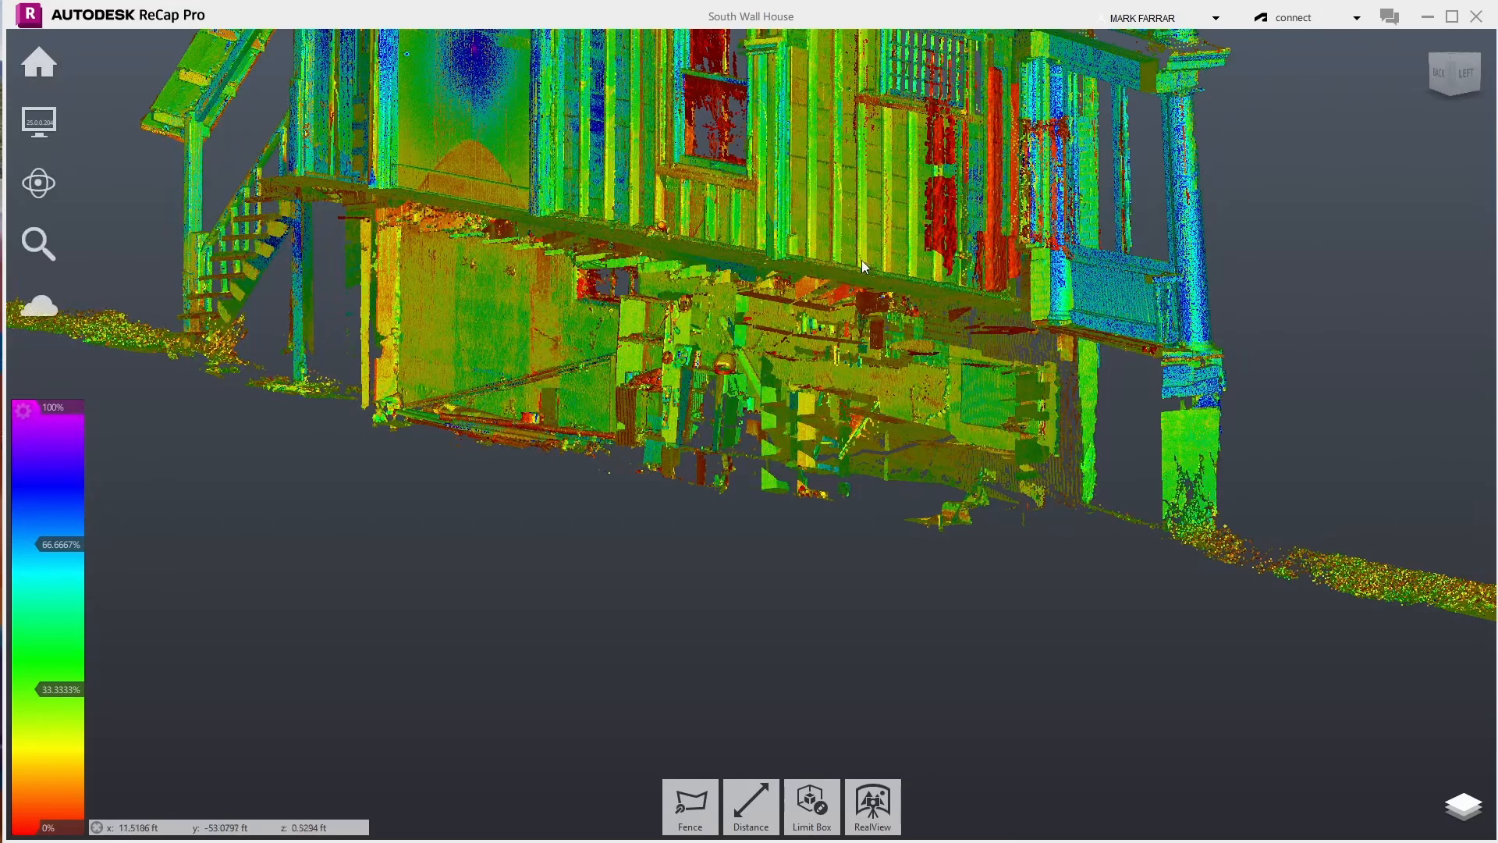
- Orbit and zoom around the whole house to inspect the wall base and ground vegetation
mouse_move(48, 171)
left_click(214, 184)
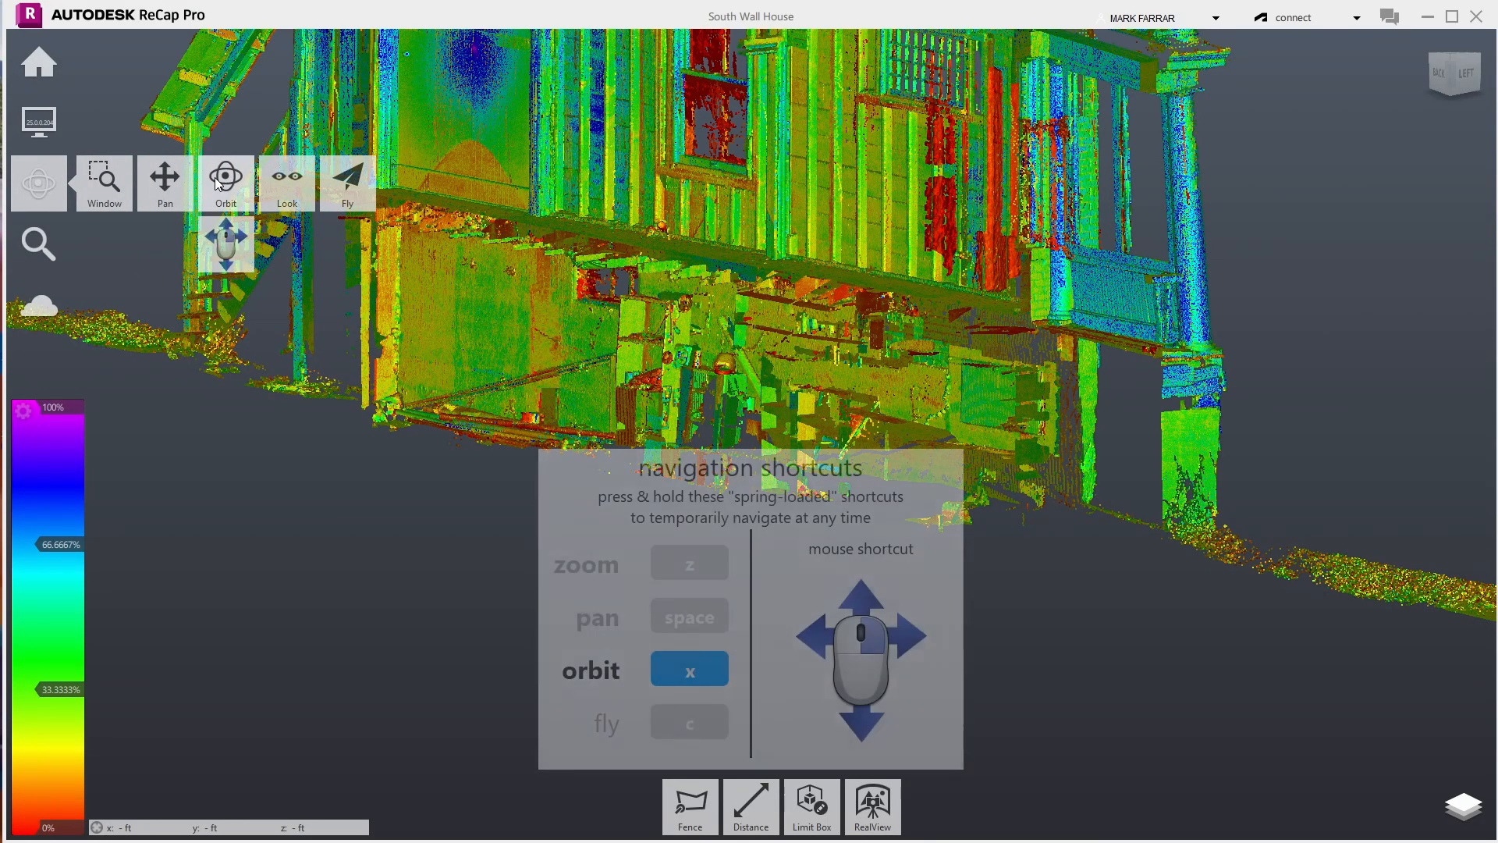
left_click_drag(694, 340, 640, 335)
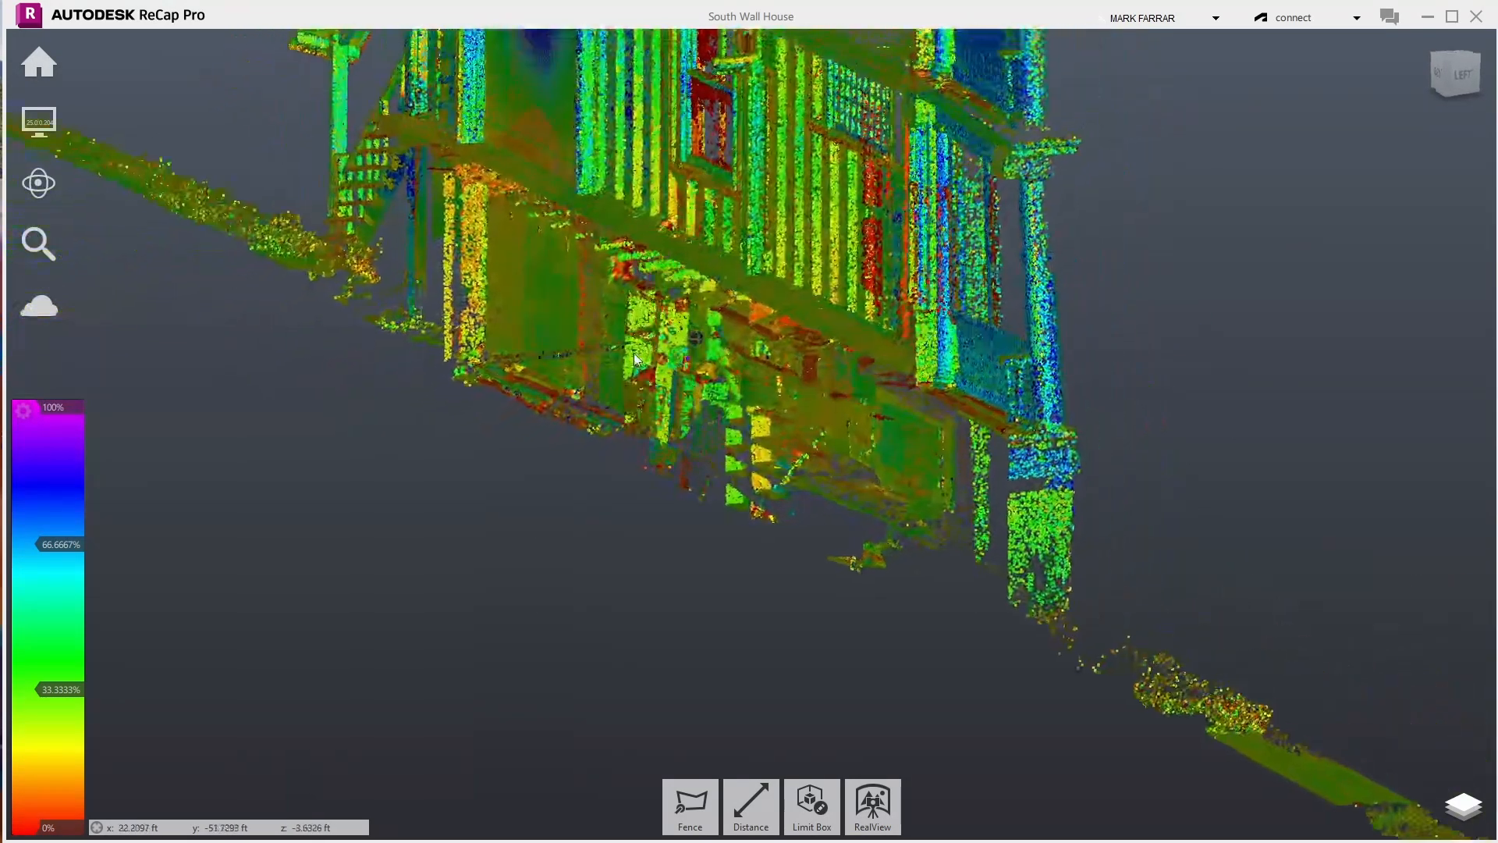
scroll(742, 404, "up", 3)
left_click_drag(737, 414, 672, 337)
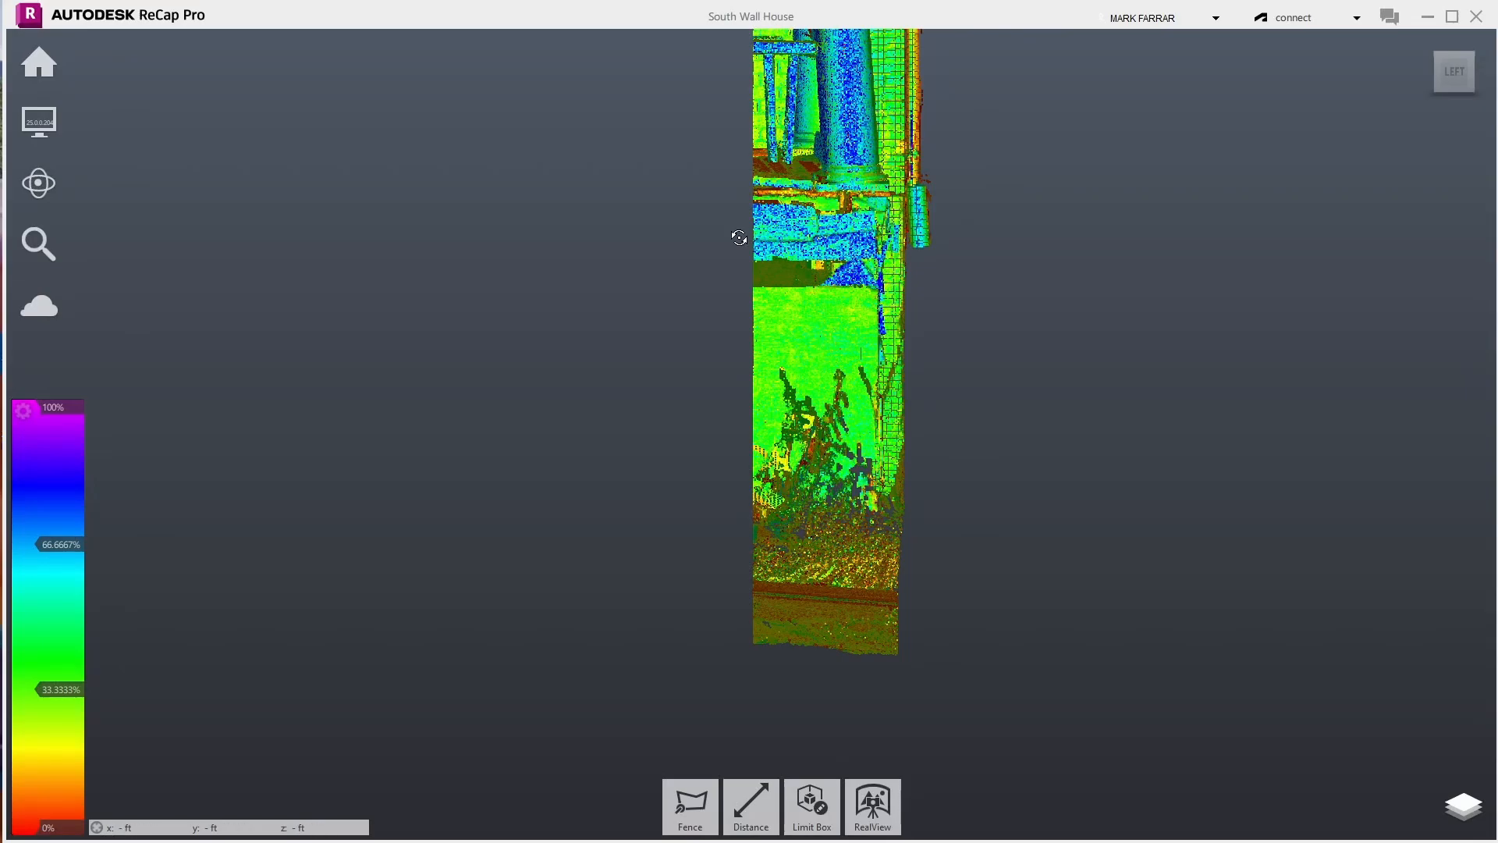
left_click_drag(899, 475, 707, 428)
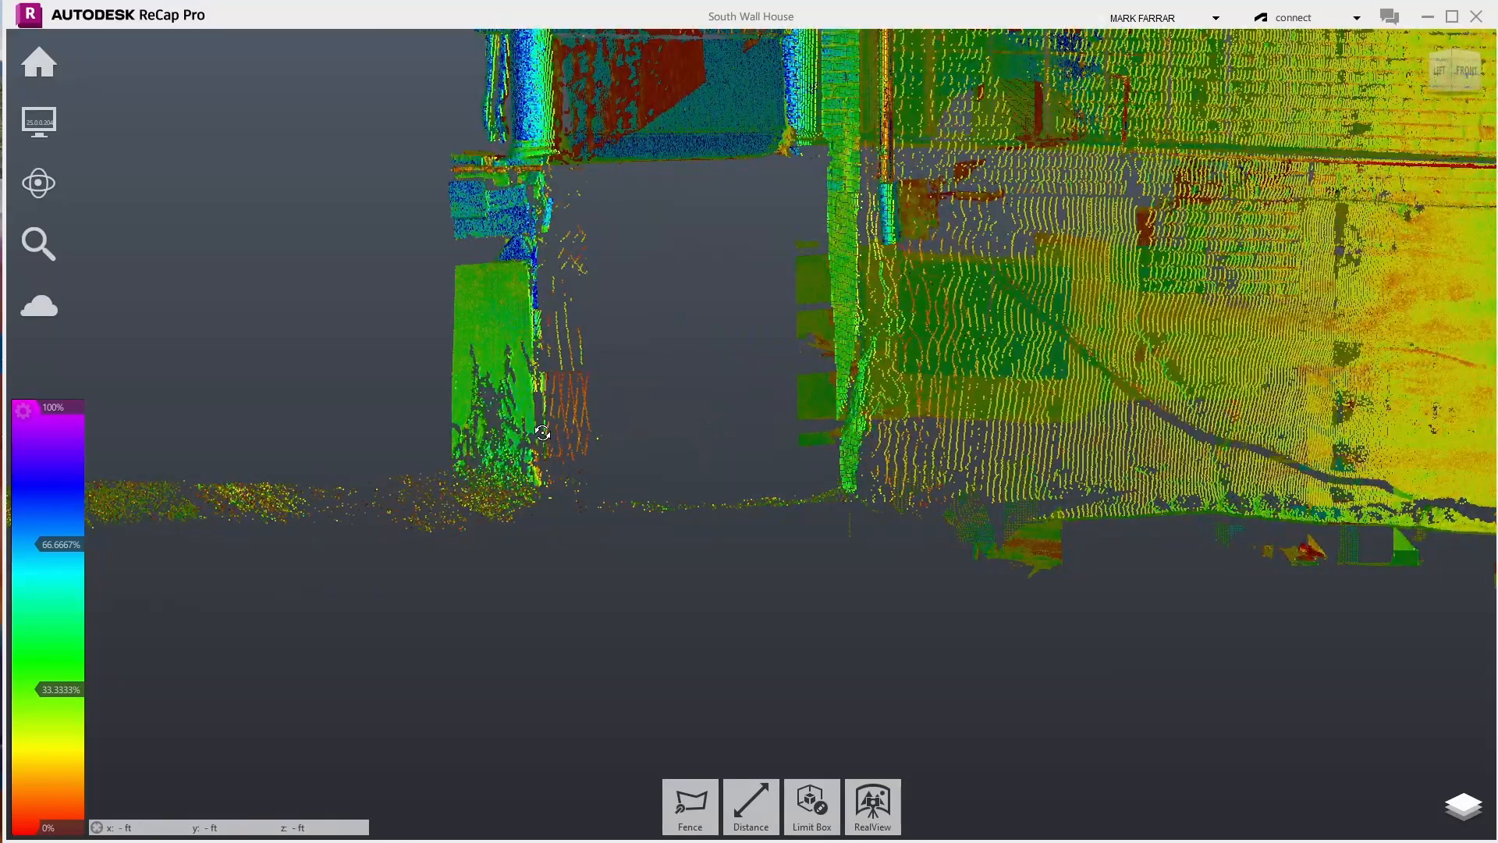
left_click_drag(542, 432, 478, 424)
scroll(502, 433, "up", 3)
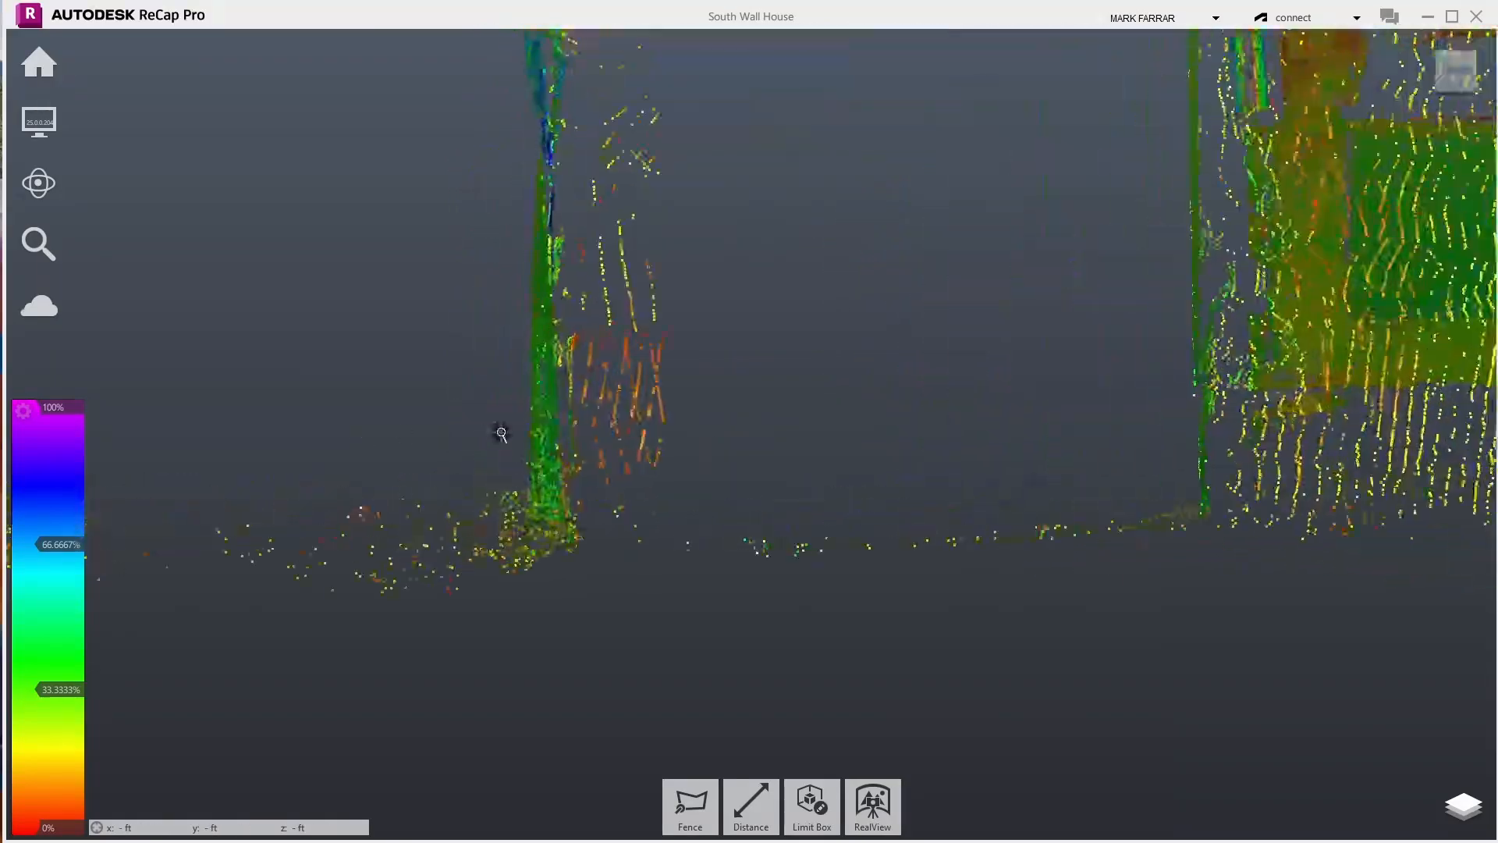
scroll(501, 432, "up", 2)
left_click_drag(609, 414, 839, 371)
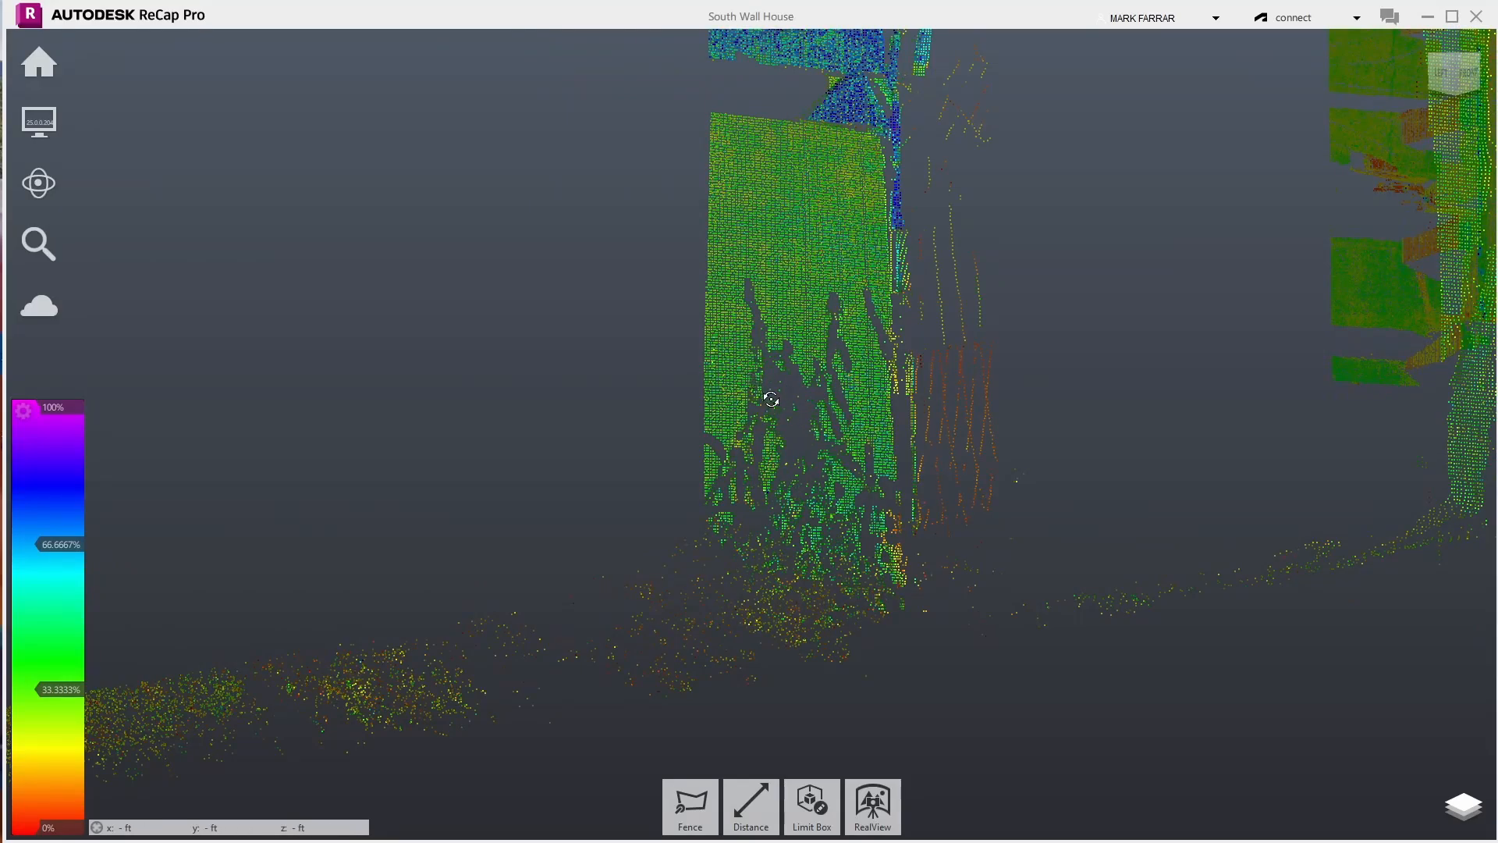
mouse_move(600, 336)
left_mouse_down()
mouse_move(1103, 354)
mouse_move(1256, 344)
mouse_move(1241, 367)
mouse_move(1224, 315)
mouse_move(1154, 277)
mouse_move(1009, 305)
mouse_move(881, 303)
mouse_move(1154, 285)
mouse_move(1496, 309)
left_mouse_up()
scroll(374, 325, "up", 10)
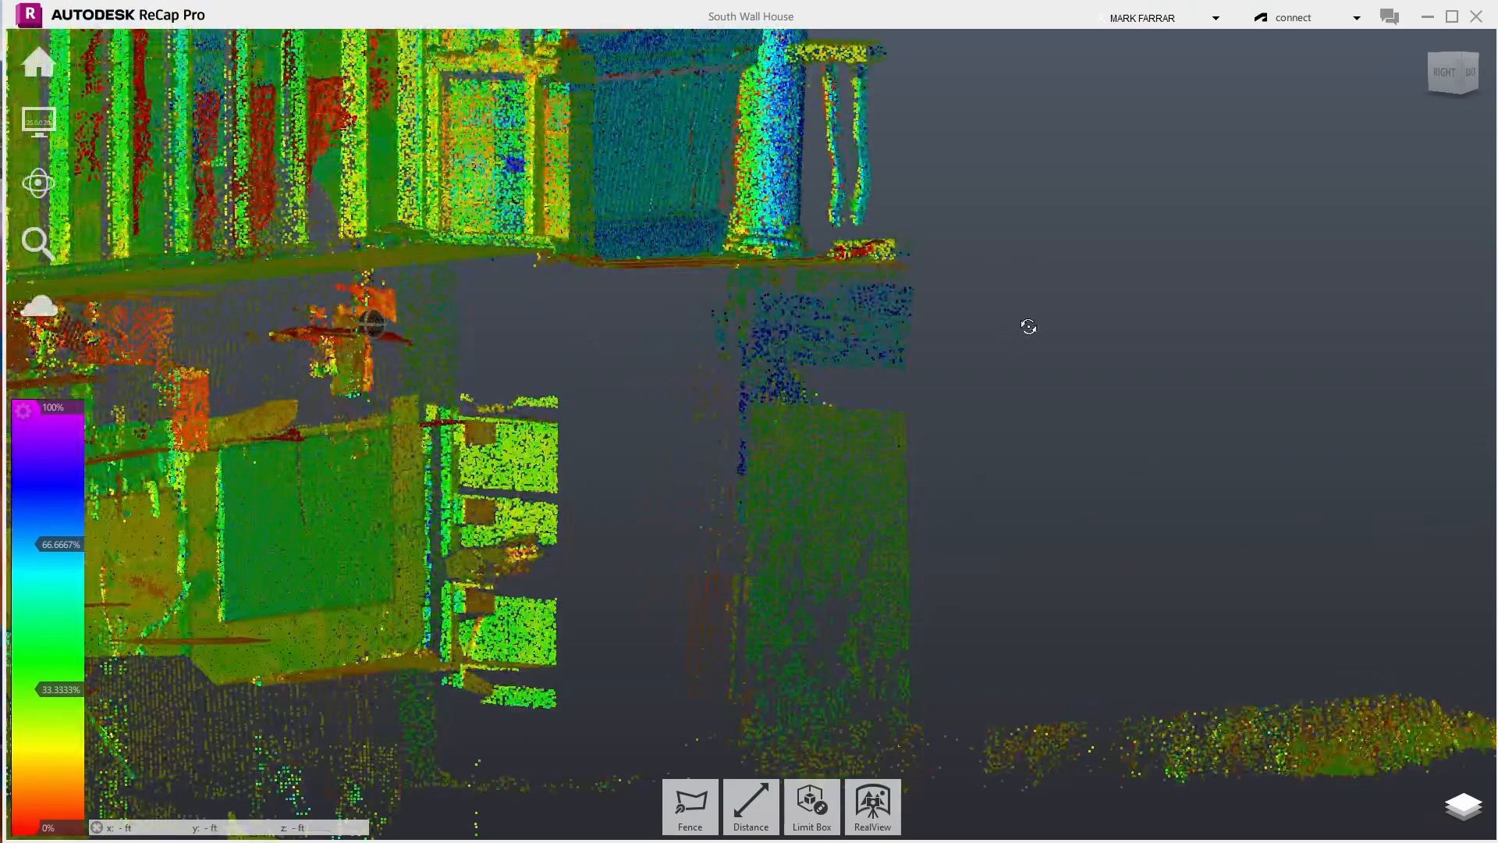
left_click_drag(1027, 324, 1150, 330)
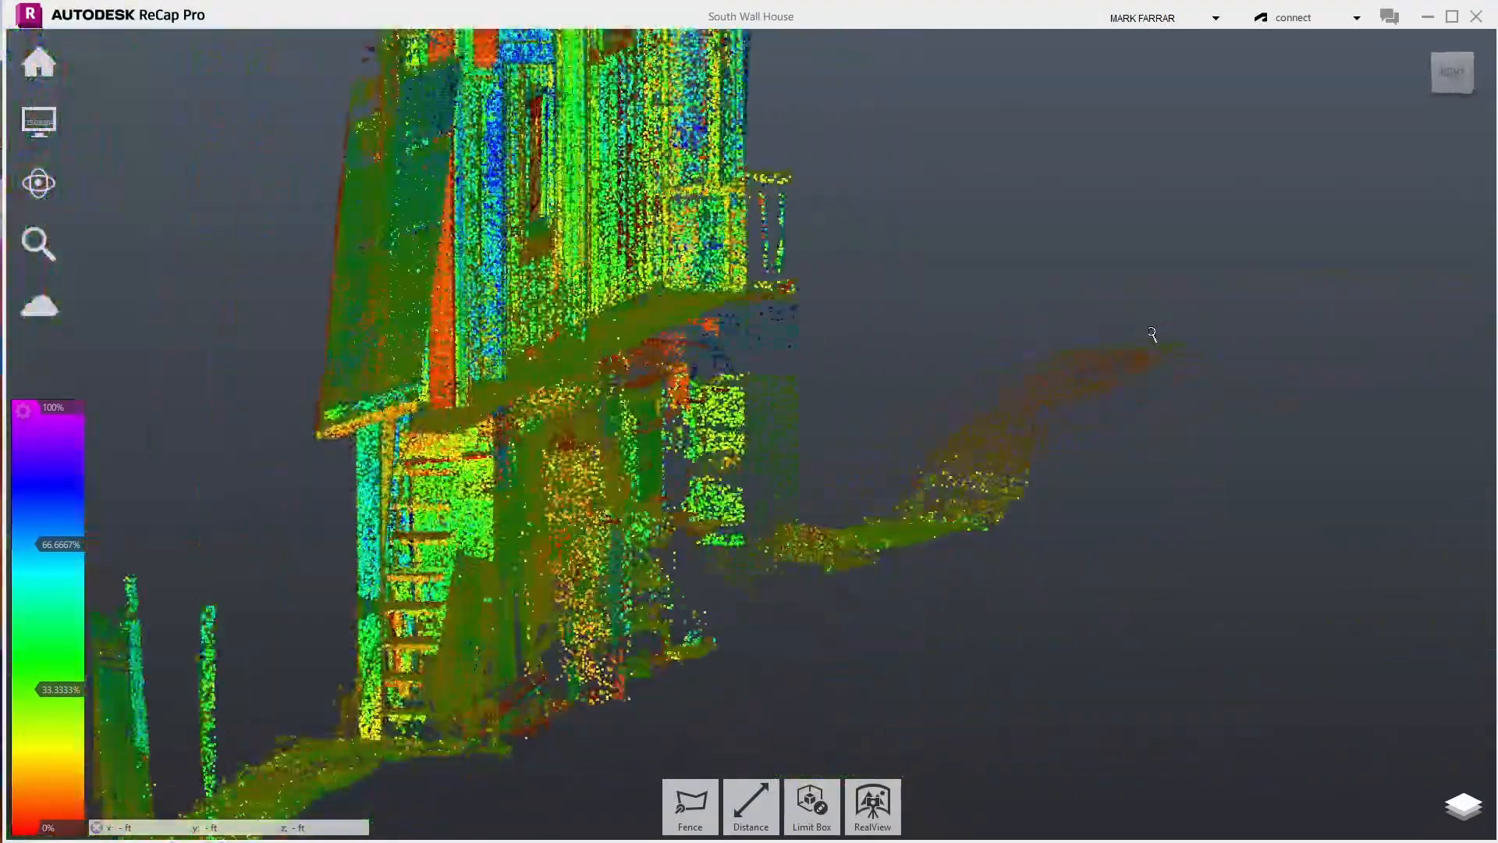
scroll(871, 415, "up", 5)
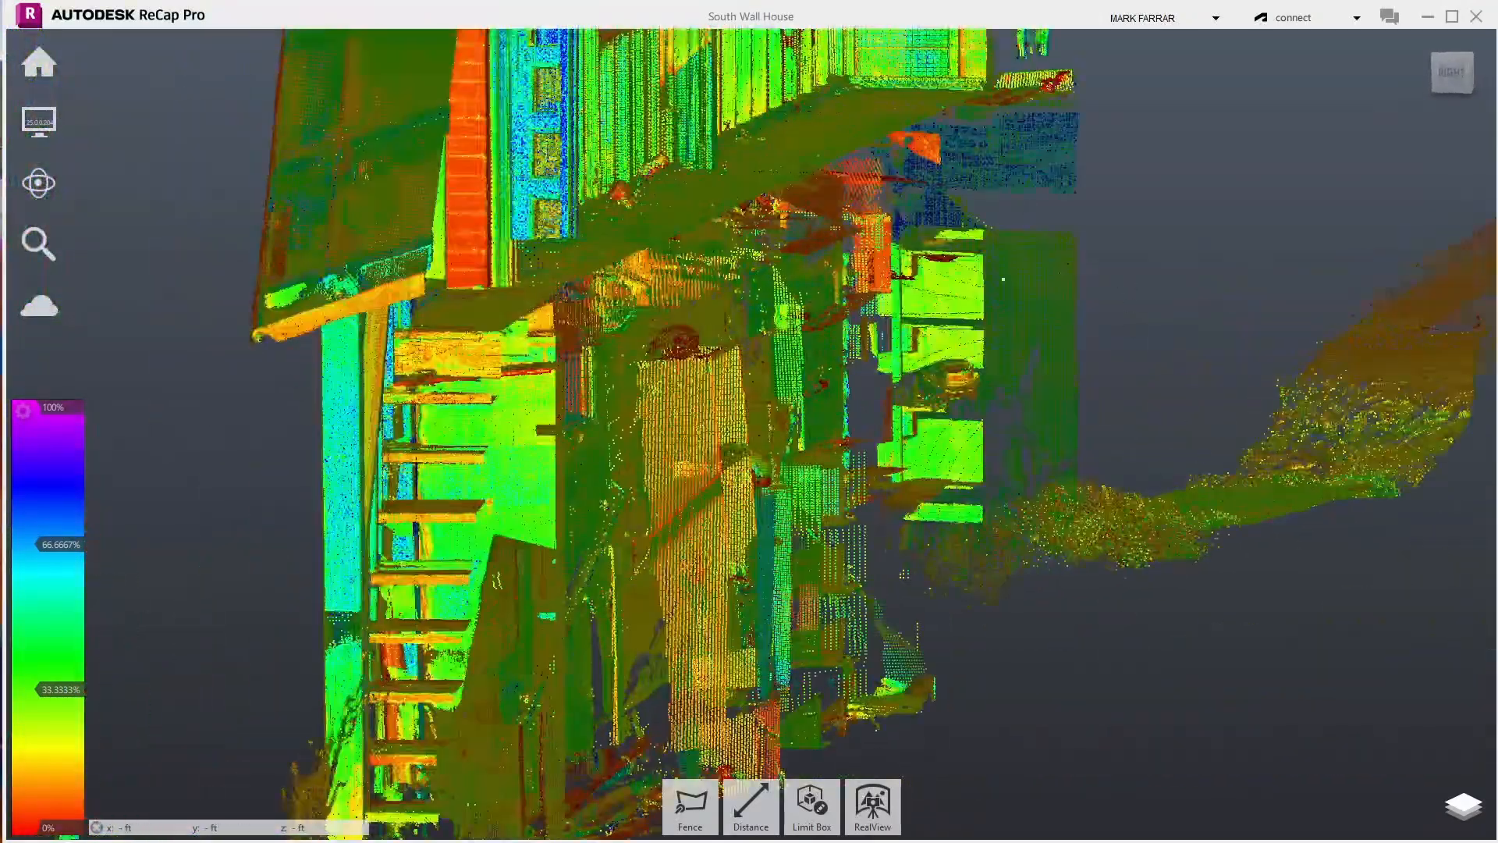
left_click_drag(1024, 419, 579, 531)
scroll(579, 530, "down", 5)
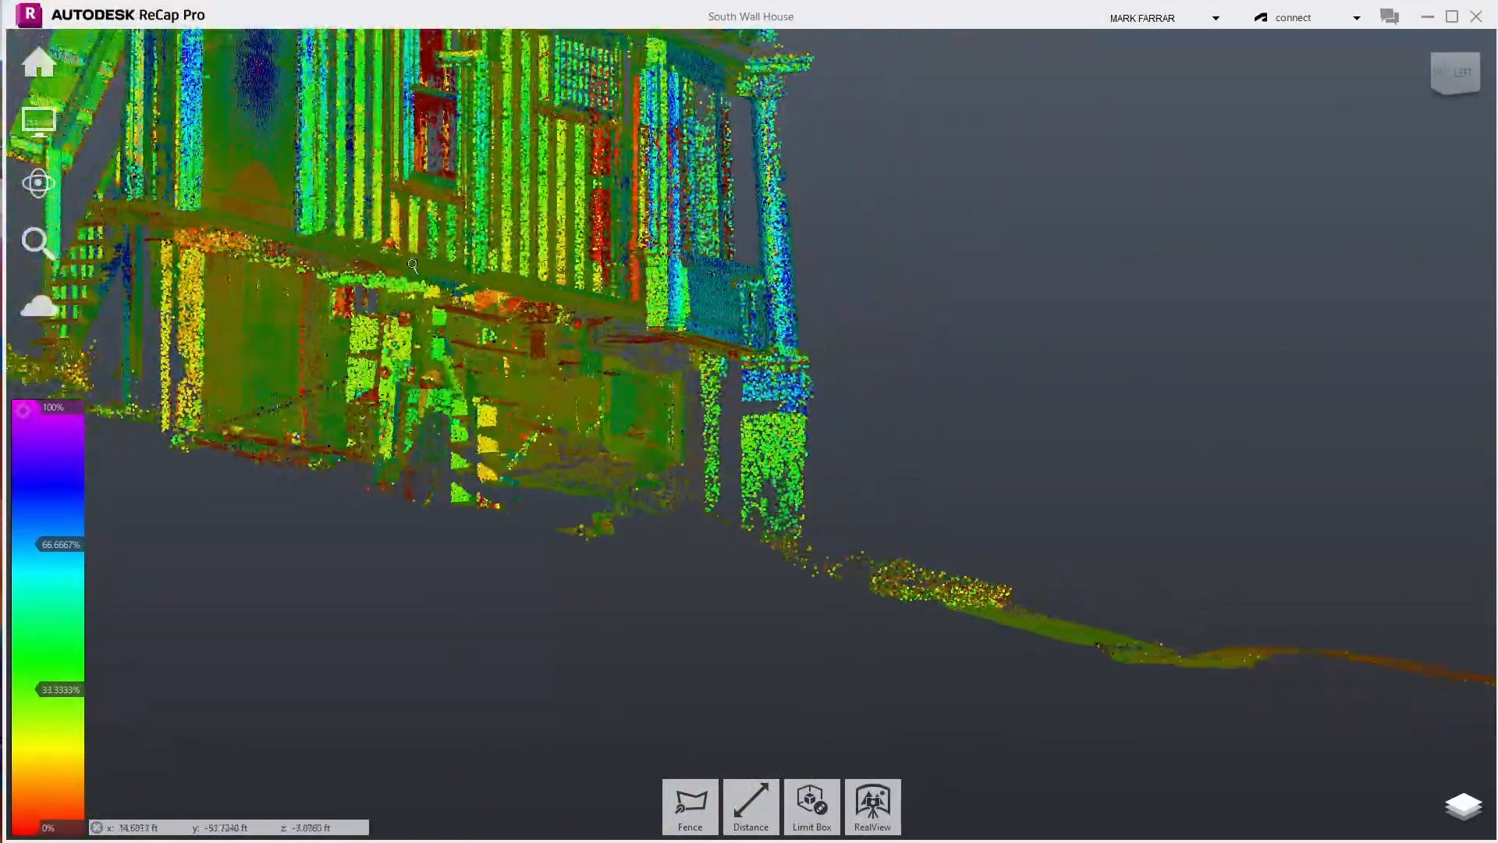
scroll(407, 134, "up", 3)
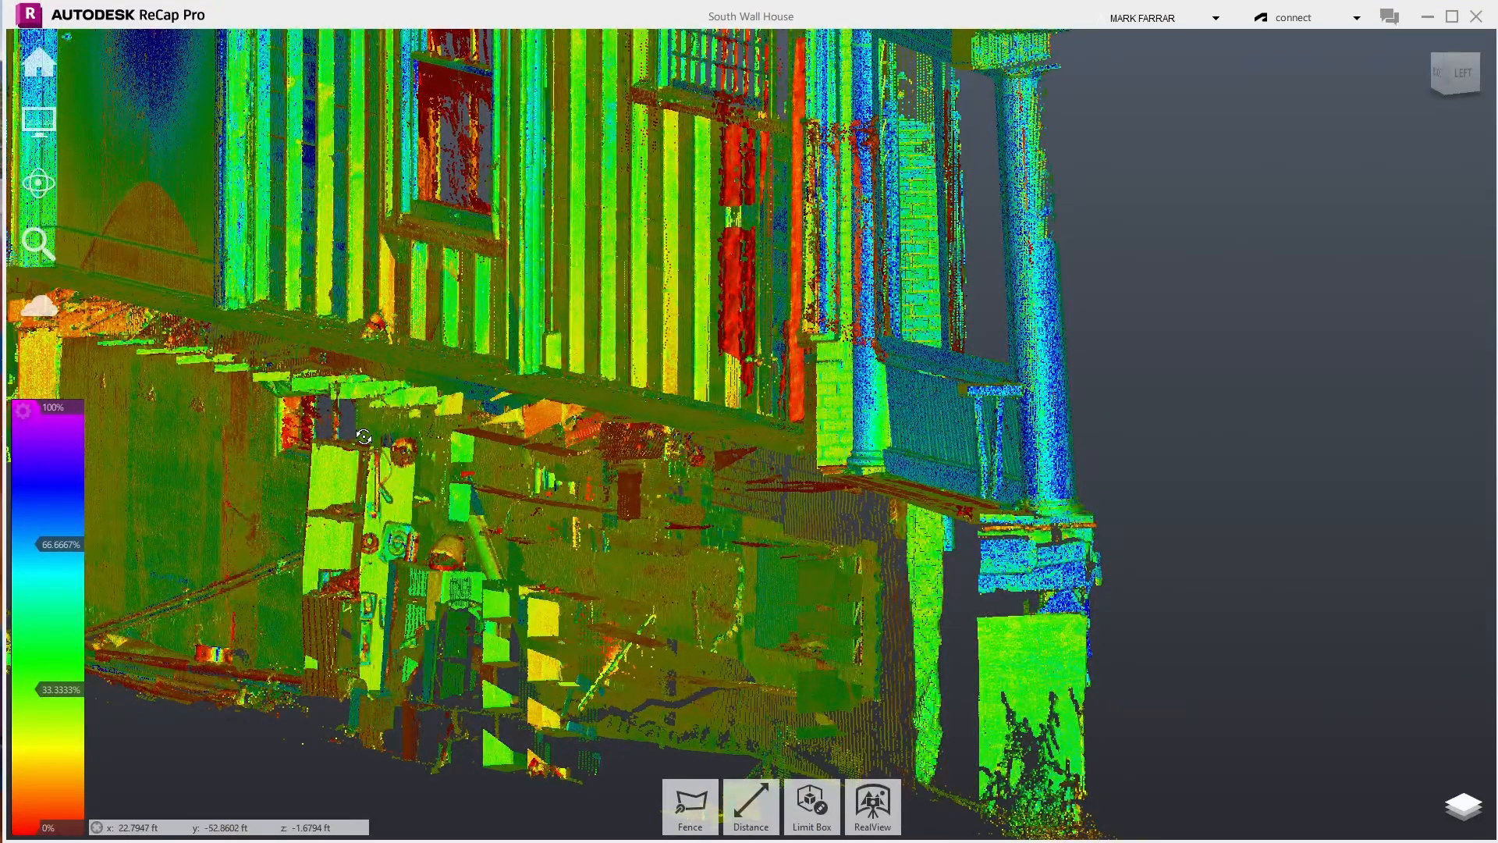
left_click_drag(896, 371, 376, 483)
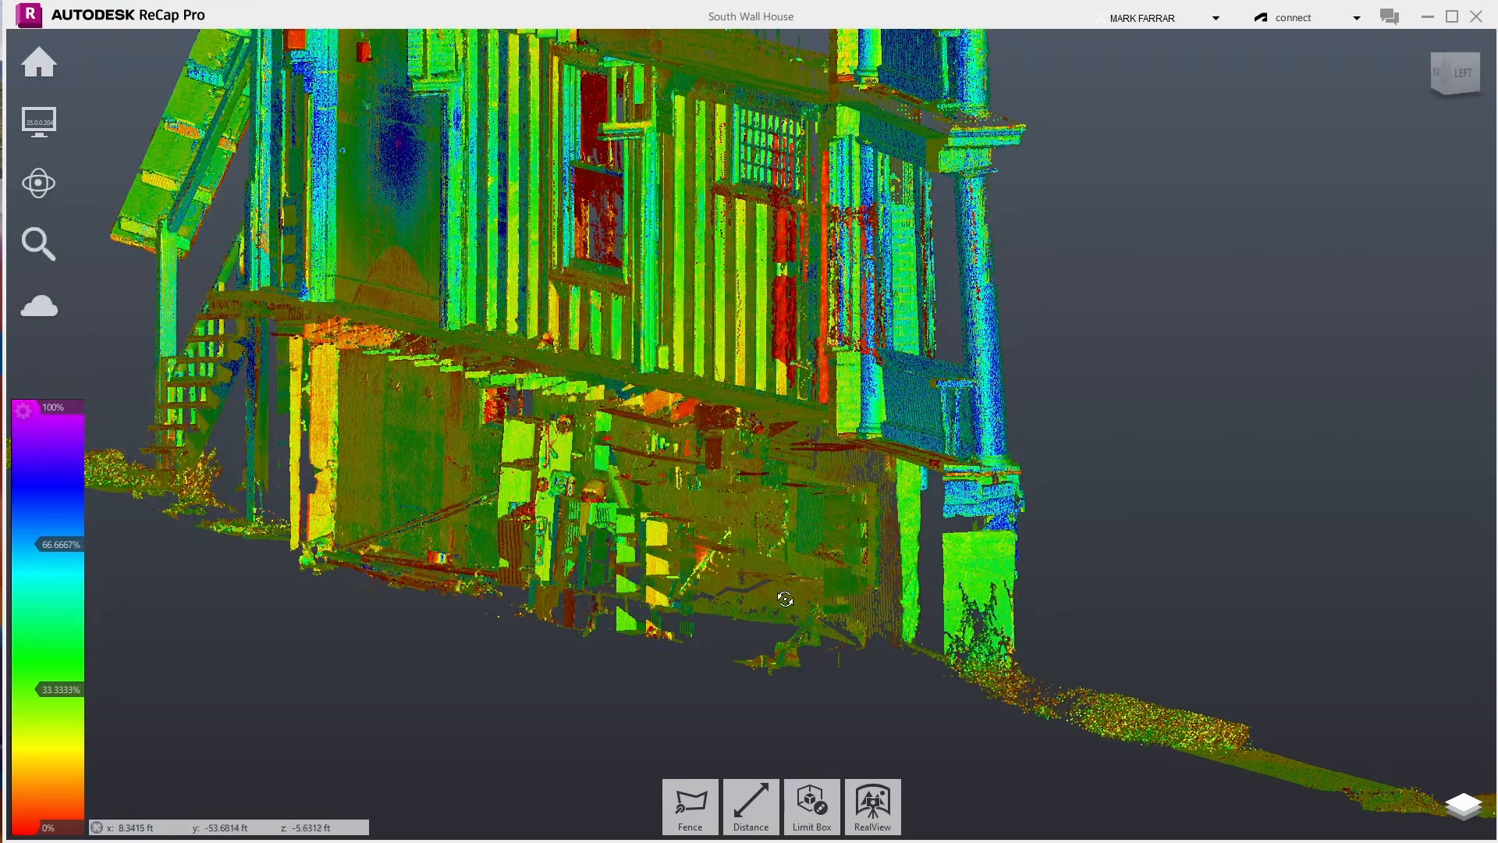
scroll(153, 475, "up", 8)
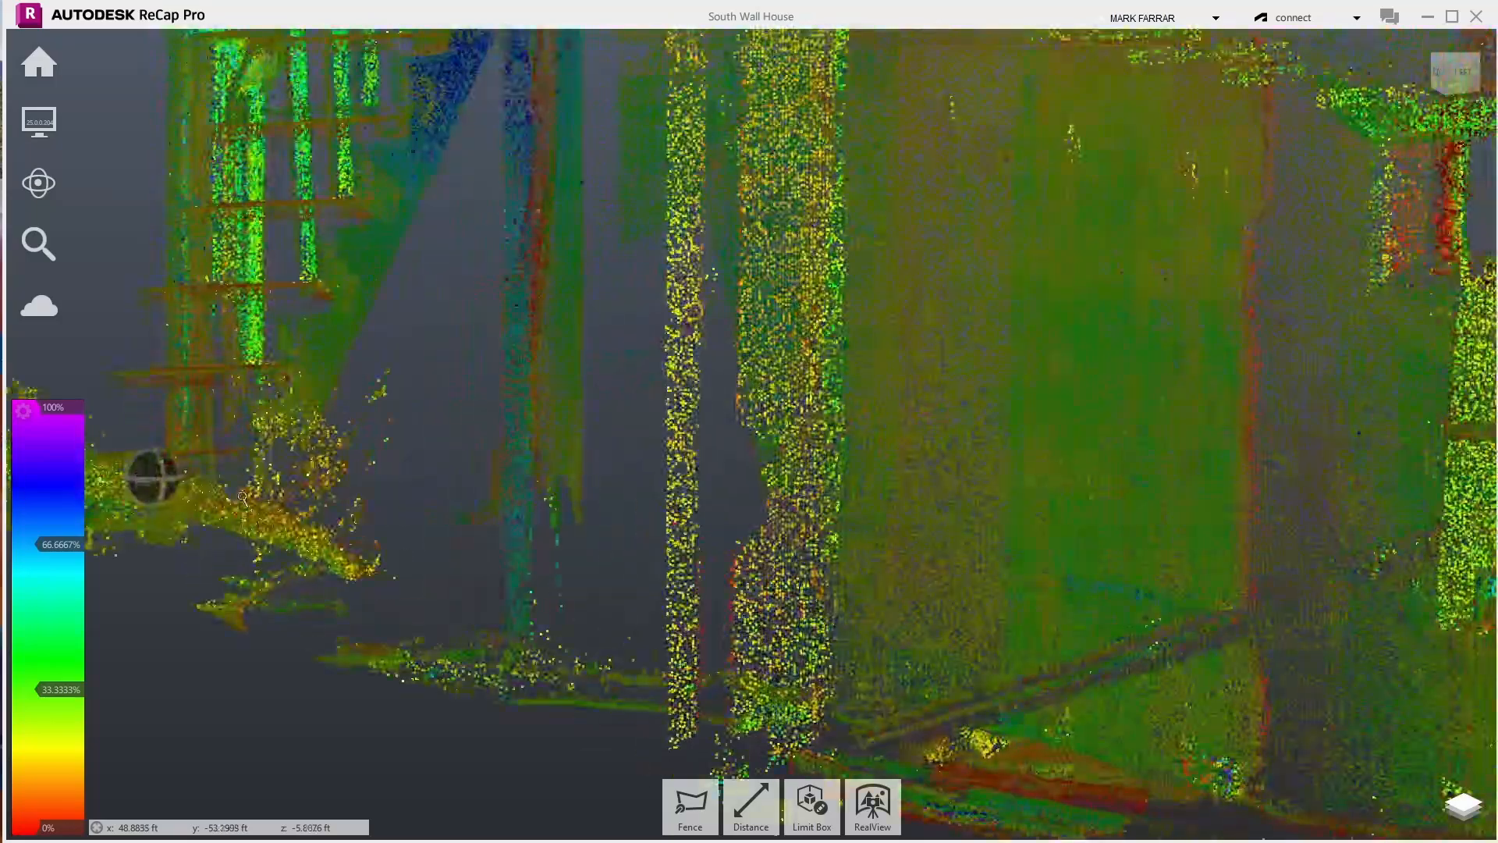
- Fence and delete the upright spray of vegetation points at the foot of the side staircase
left_click(698, 806)
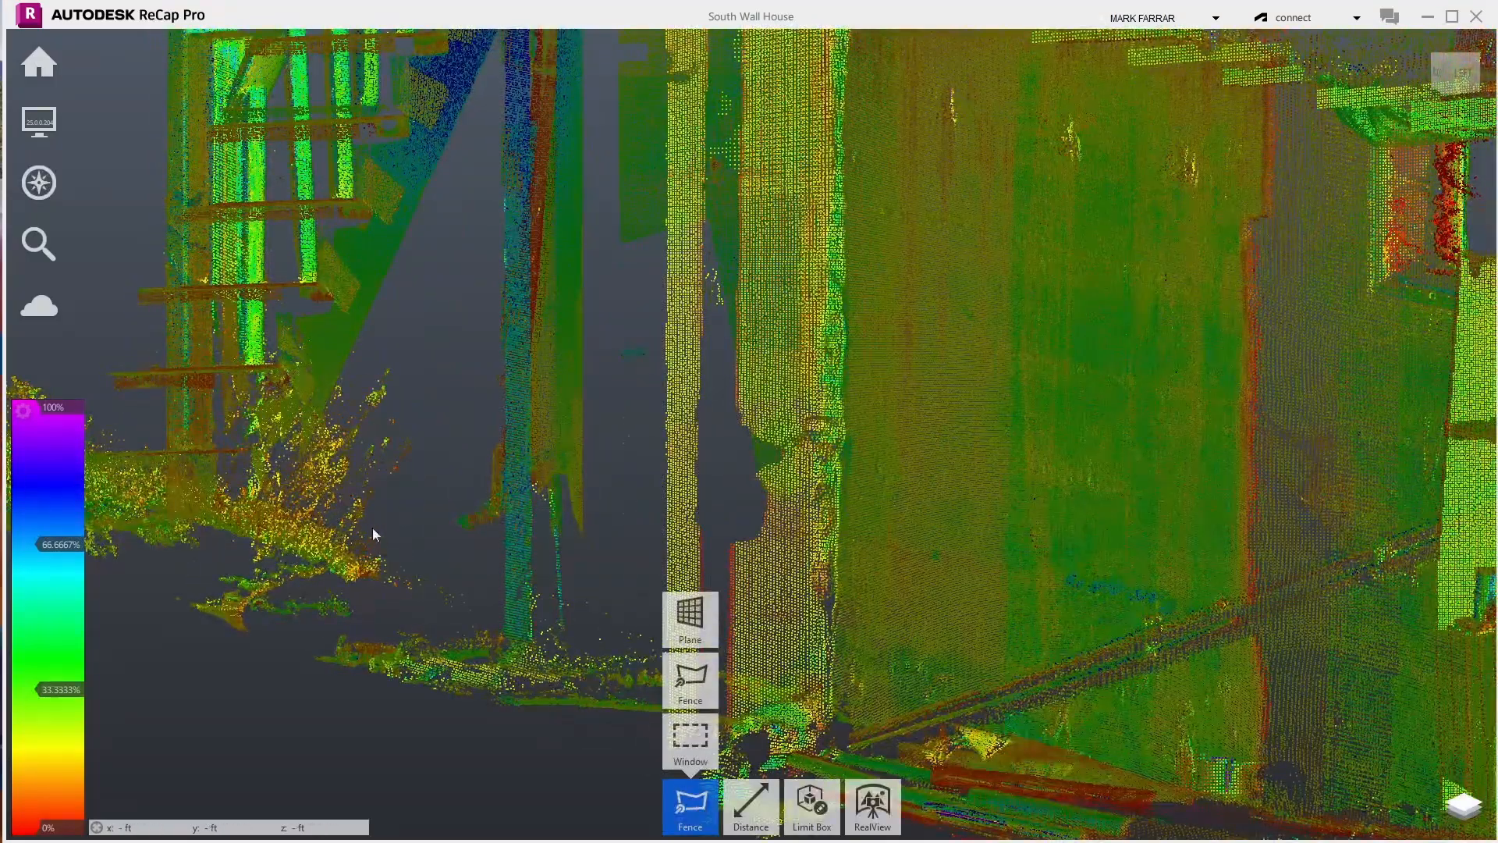
left_click(410, 545)
left_click(294, 515)
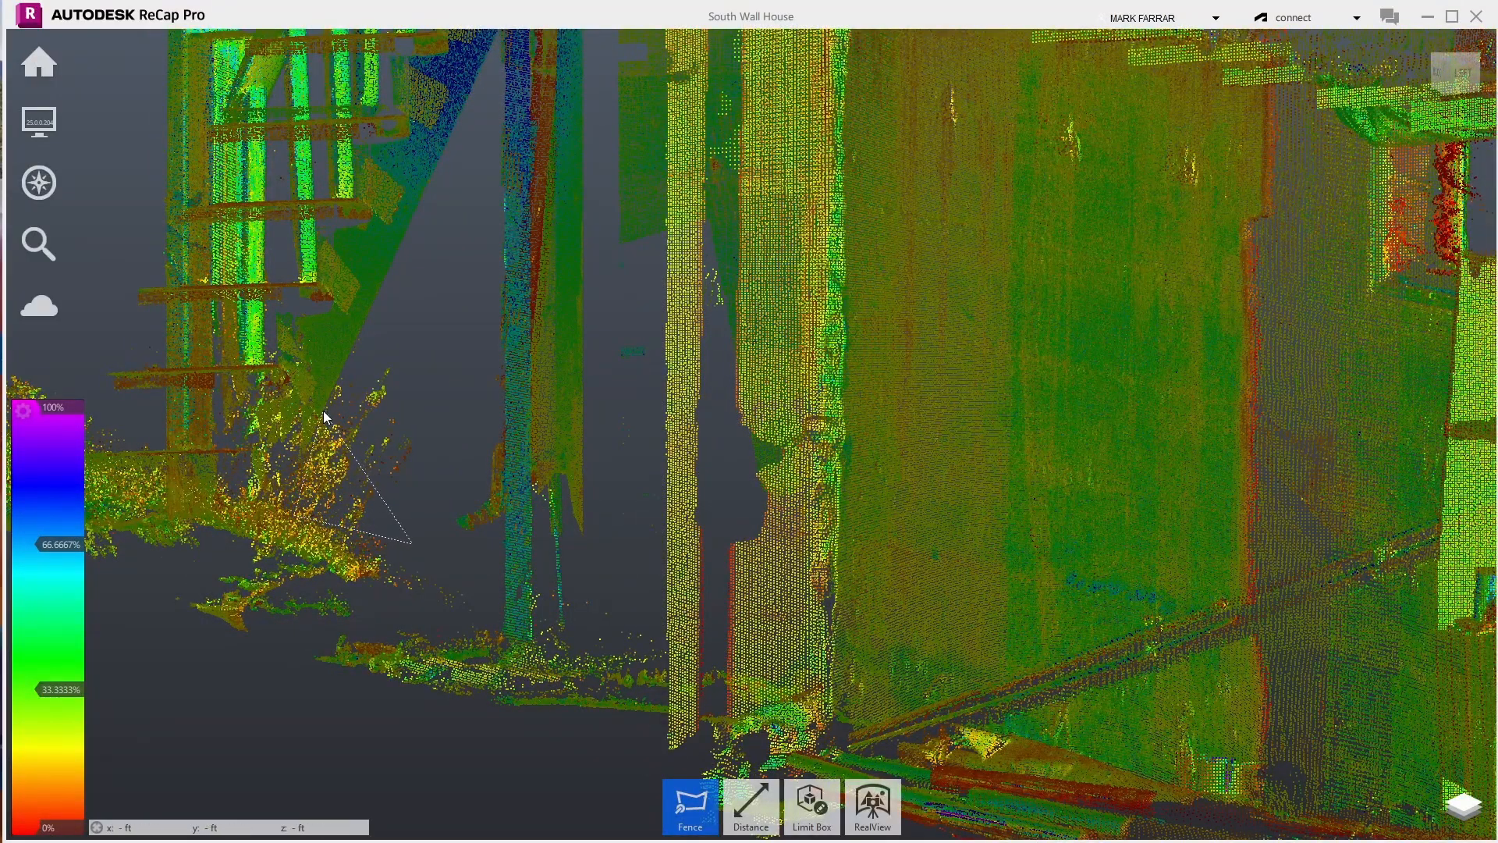
left_click(367, 324)
double_click(446, 362)
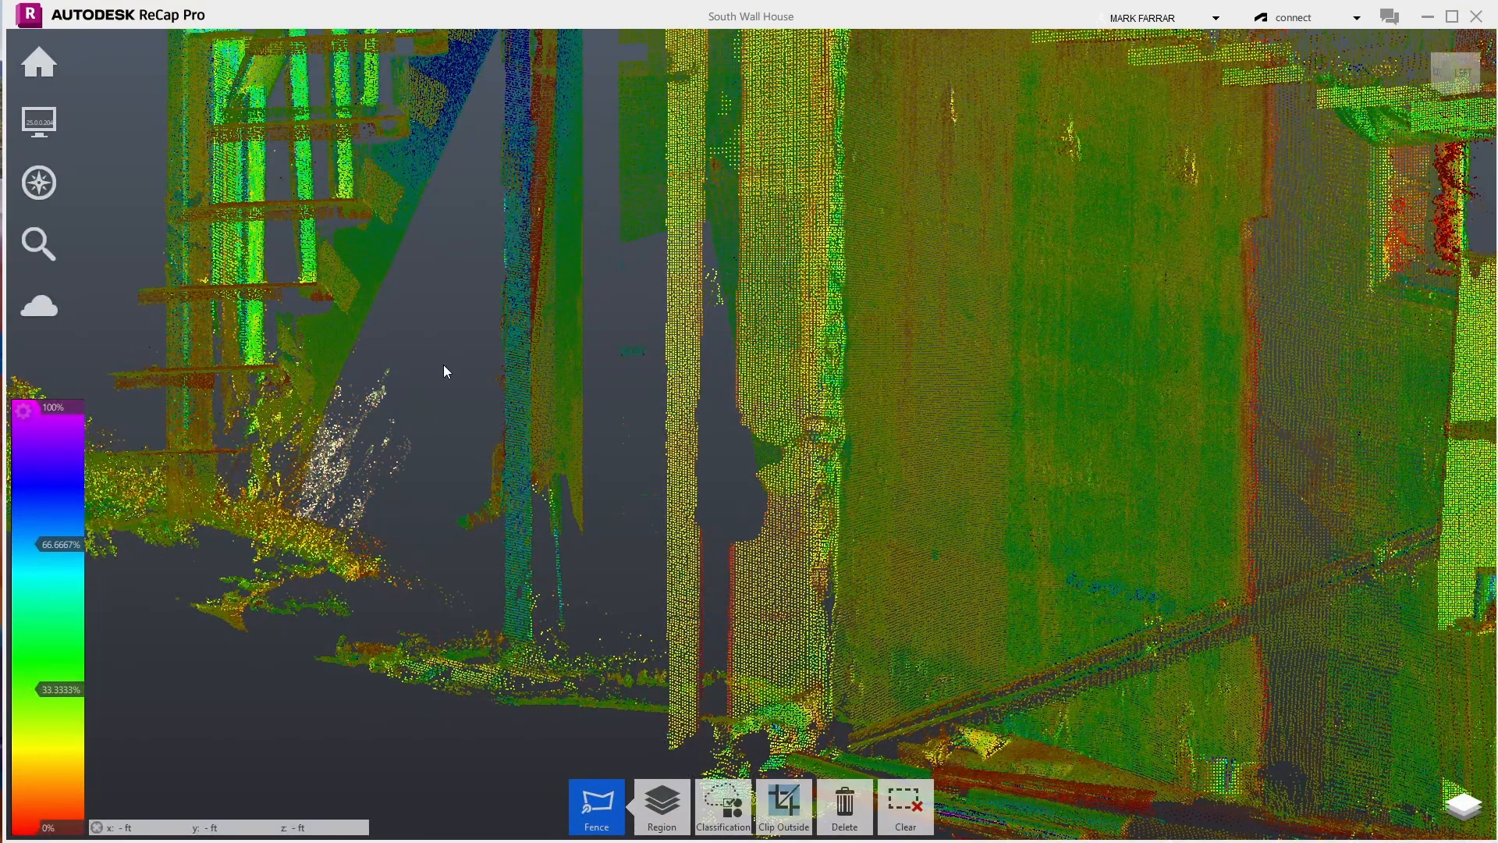
key("Delete")
scroll(438, 433, "down", 5)
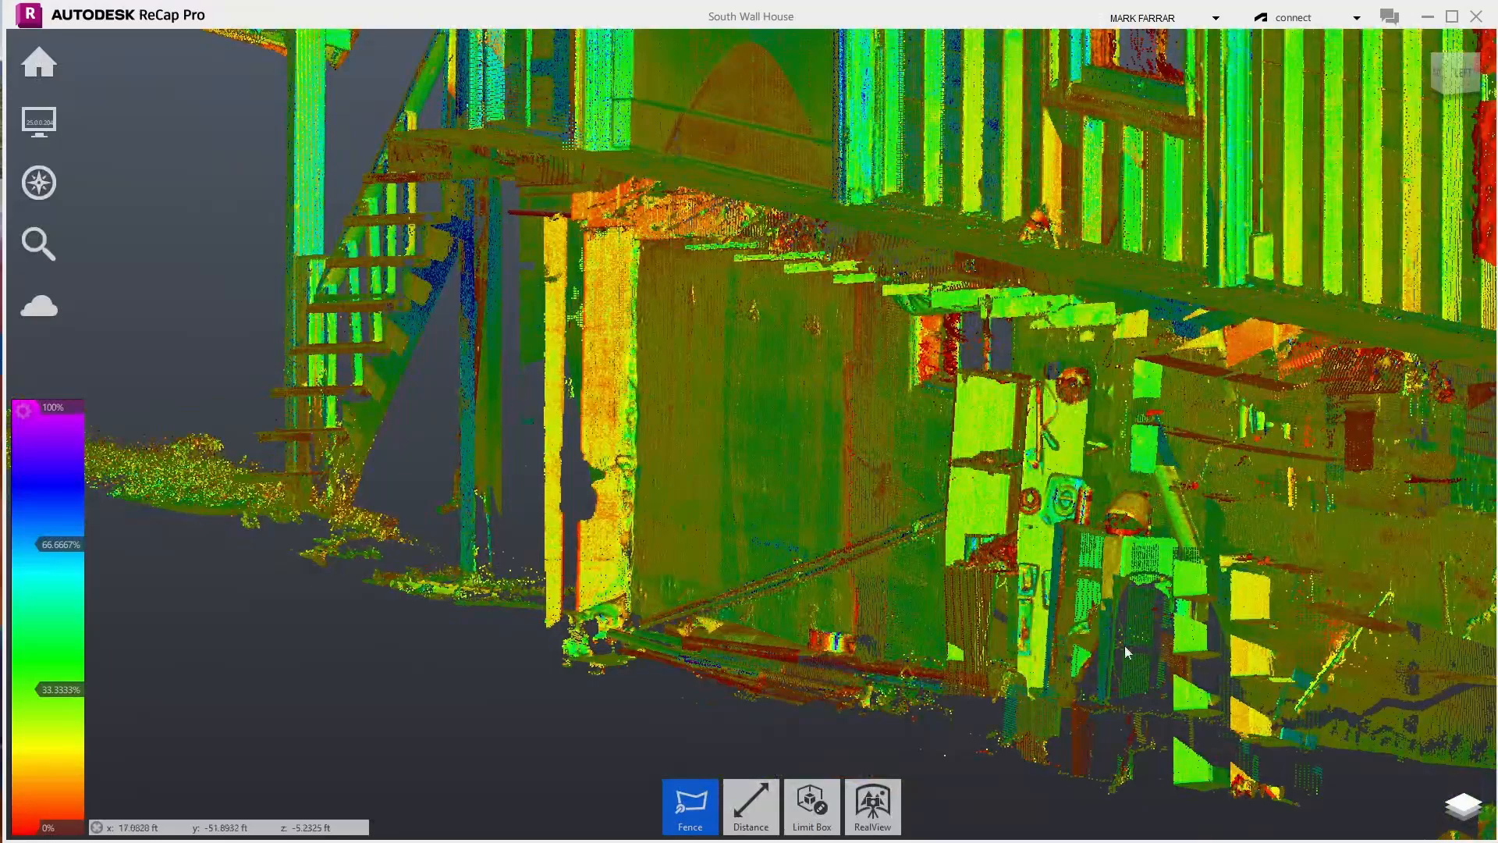
- Edit the limit box and drag its top face down
mouse_move(812, 804)
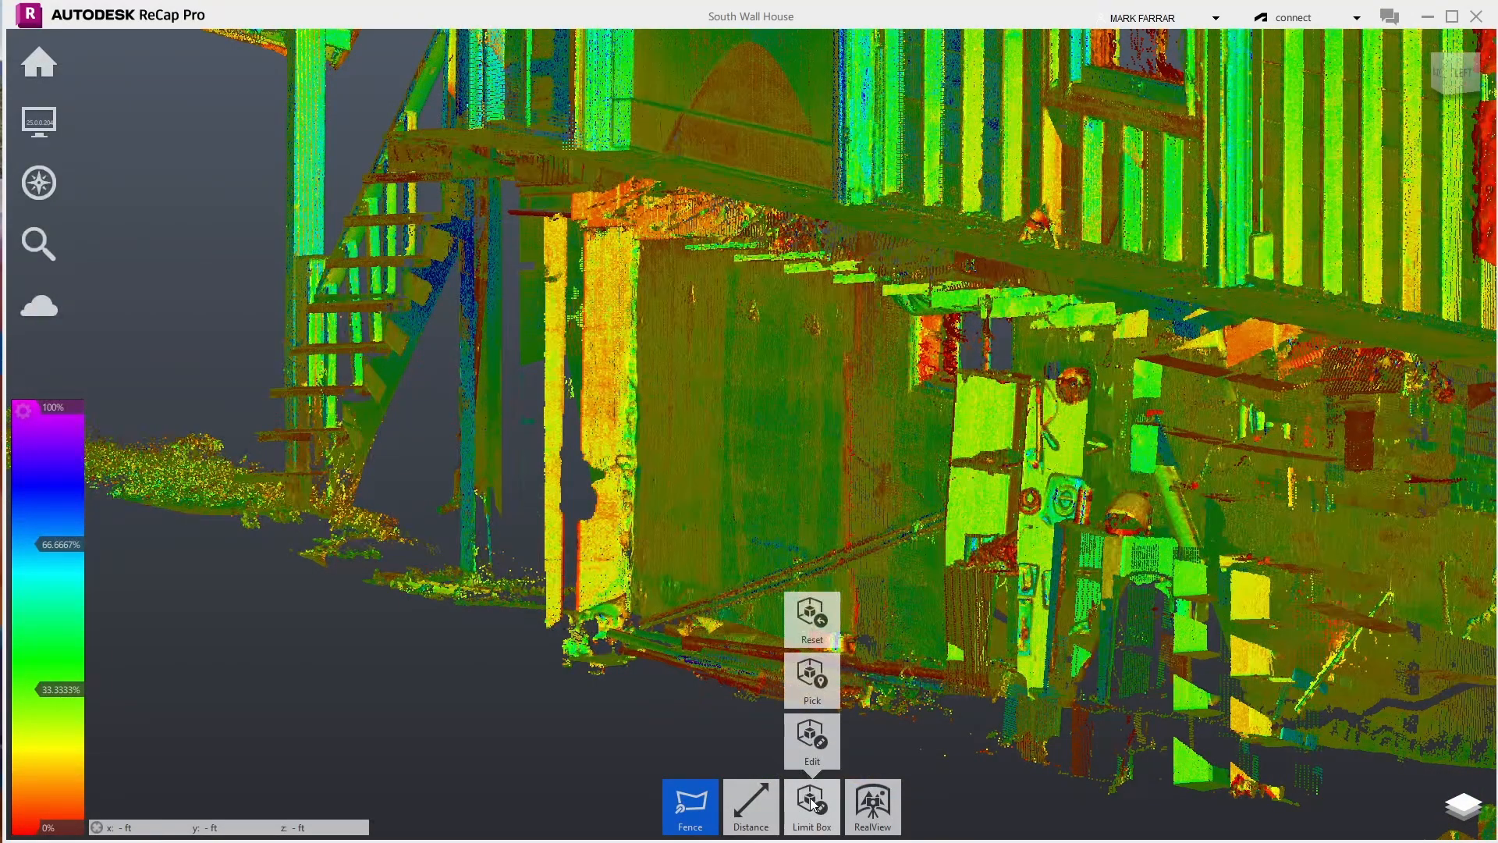
left_click(809, 738)
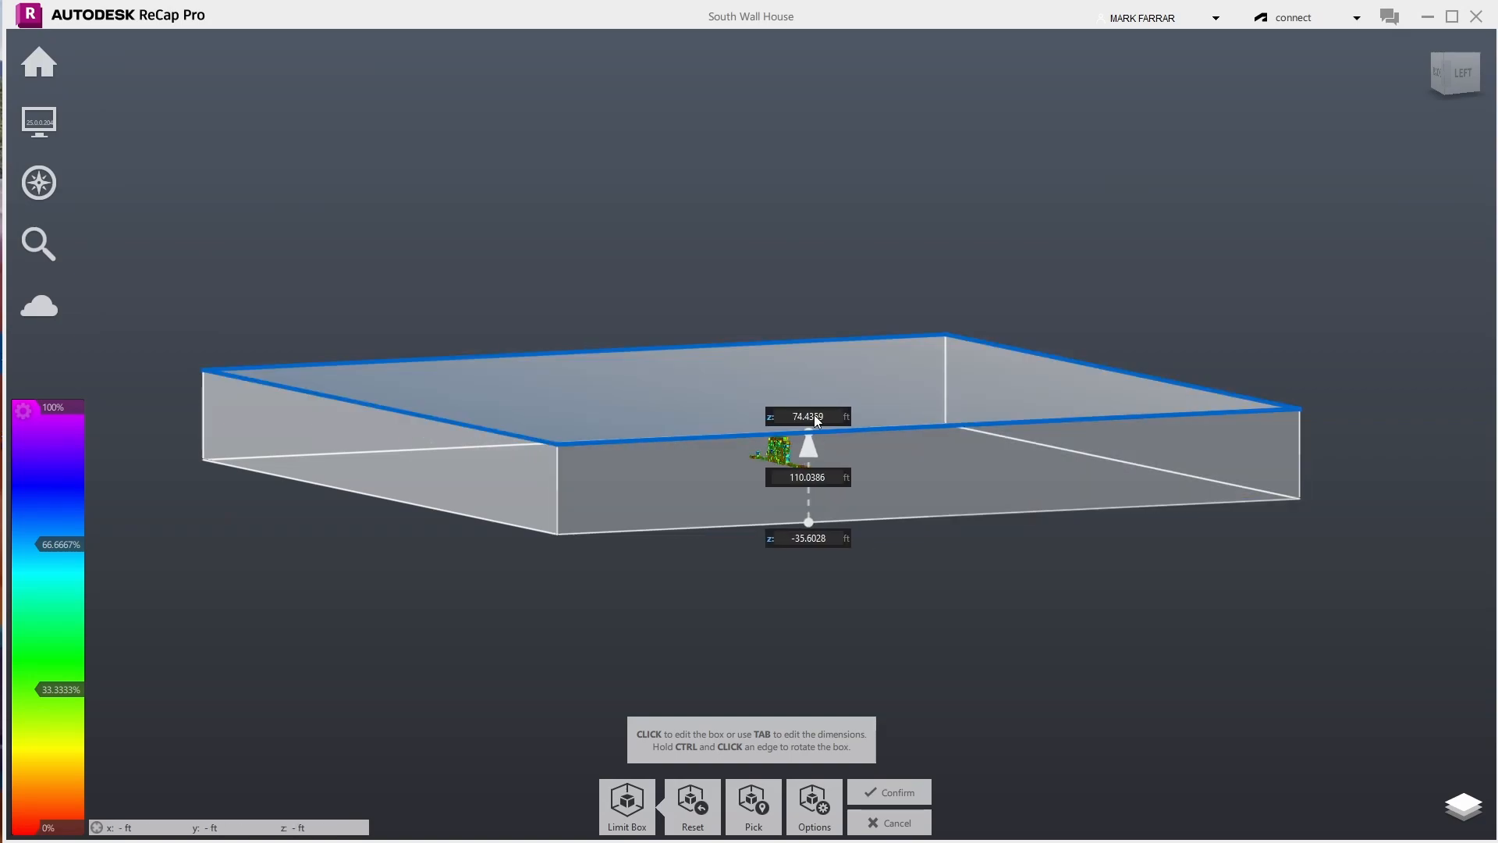
left_click(813, 402)
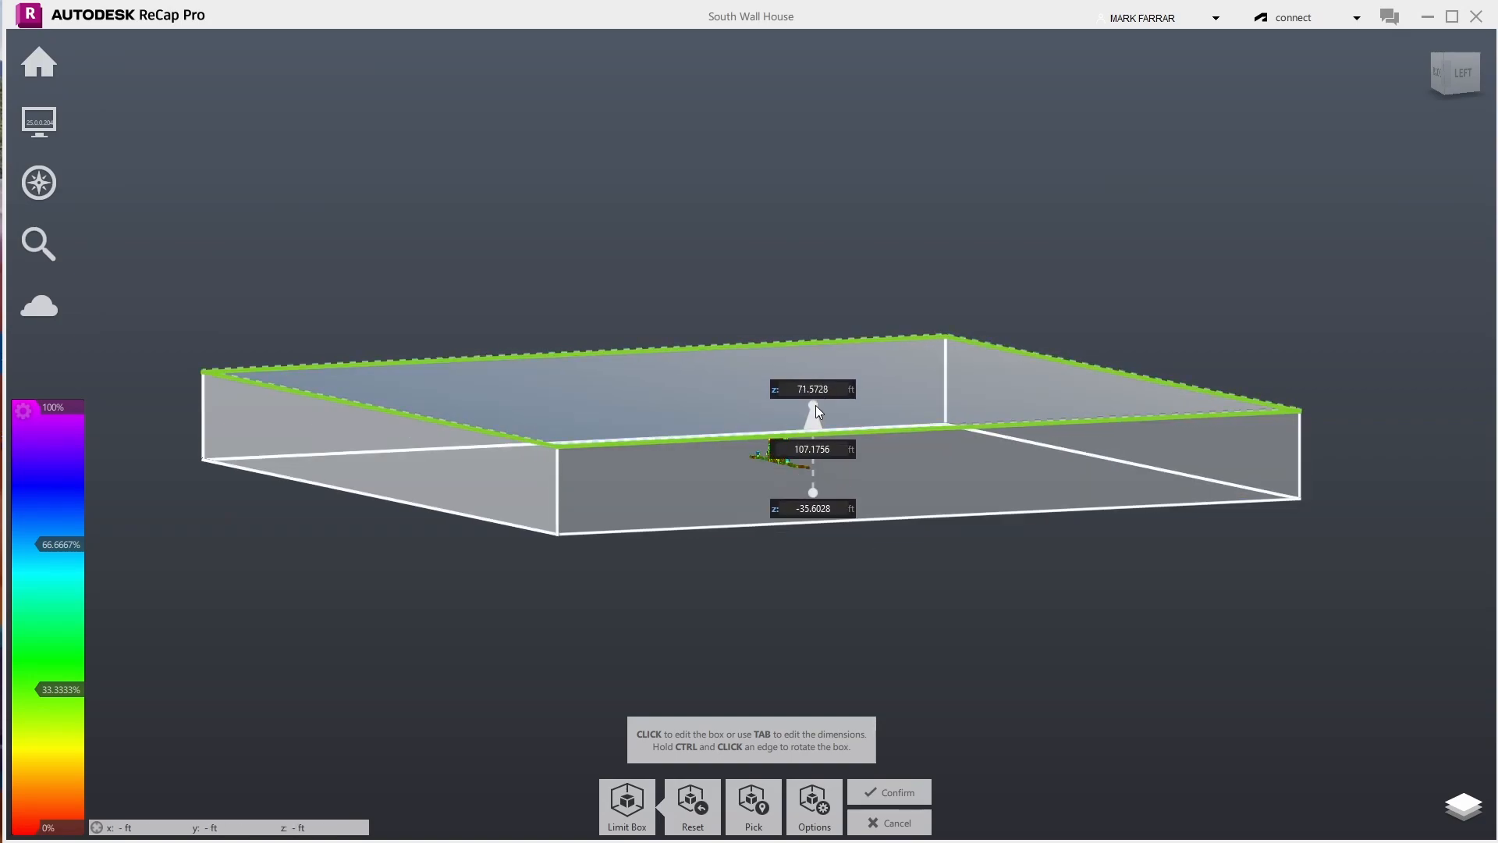
left_click_drag(816, 405, 990, 464)
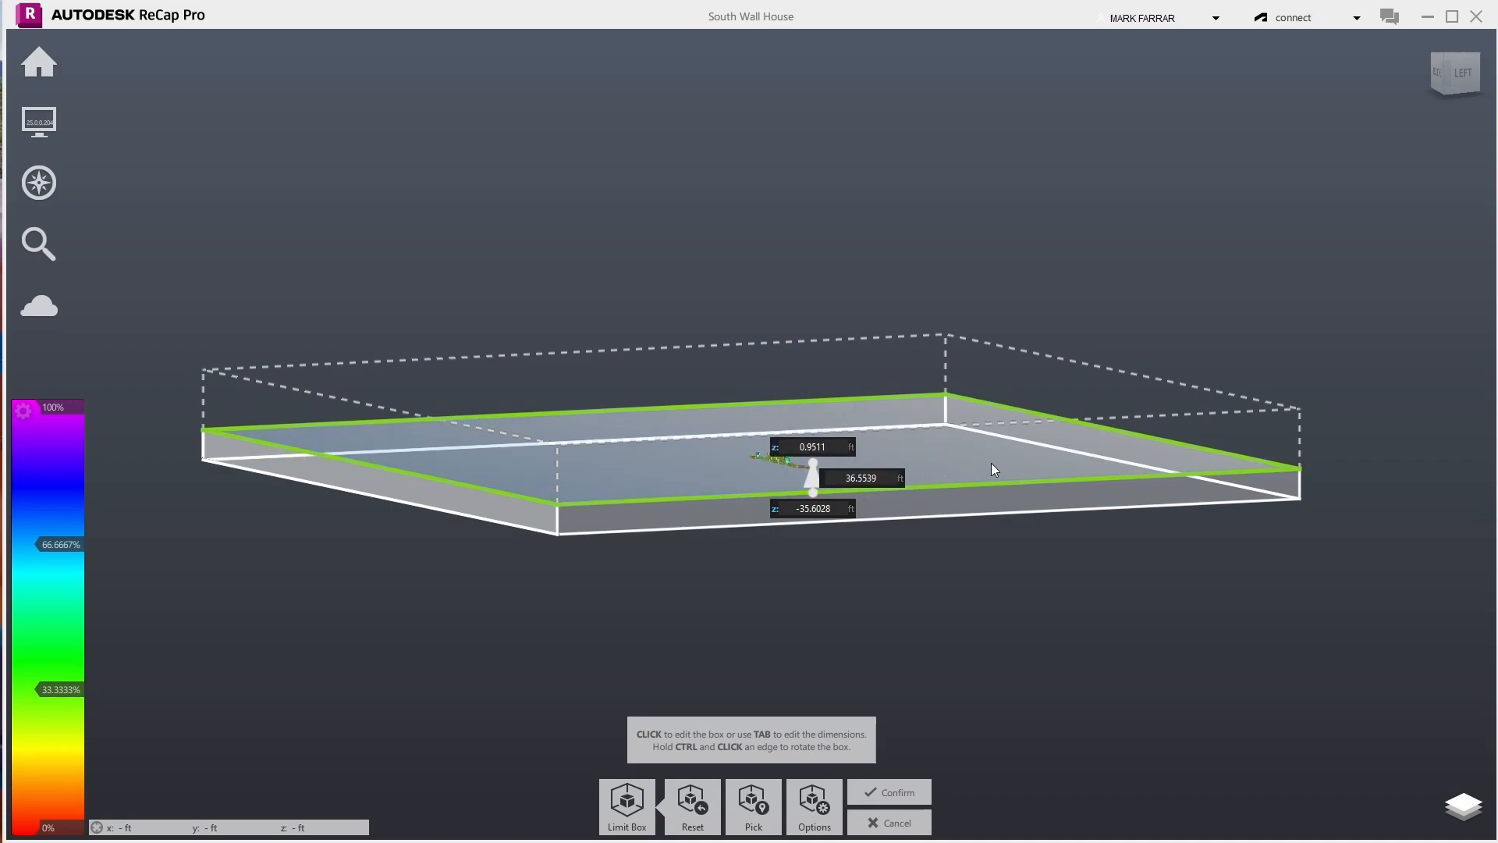
scroll(866, 451, "up", 5)
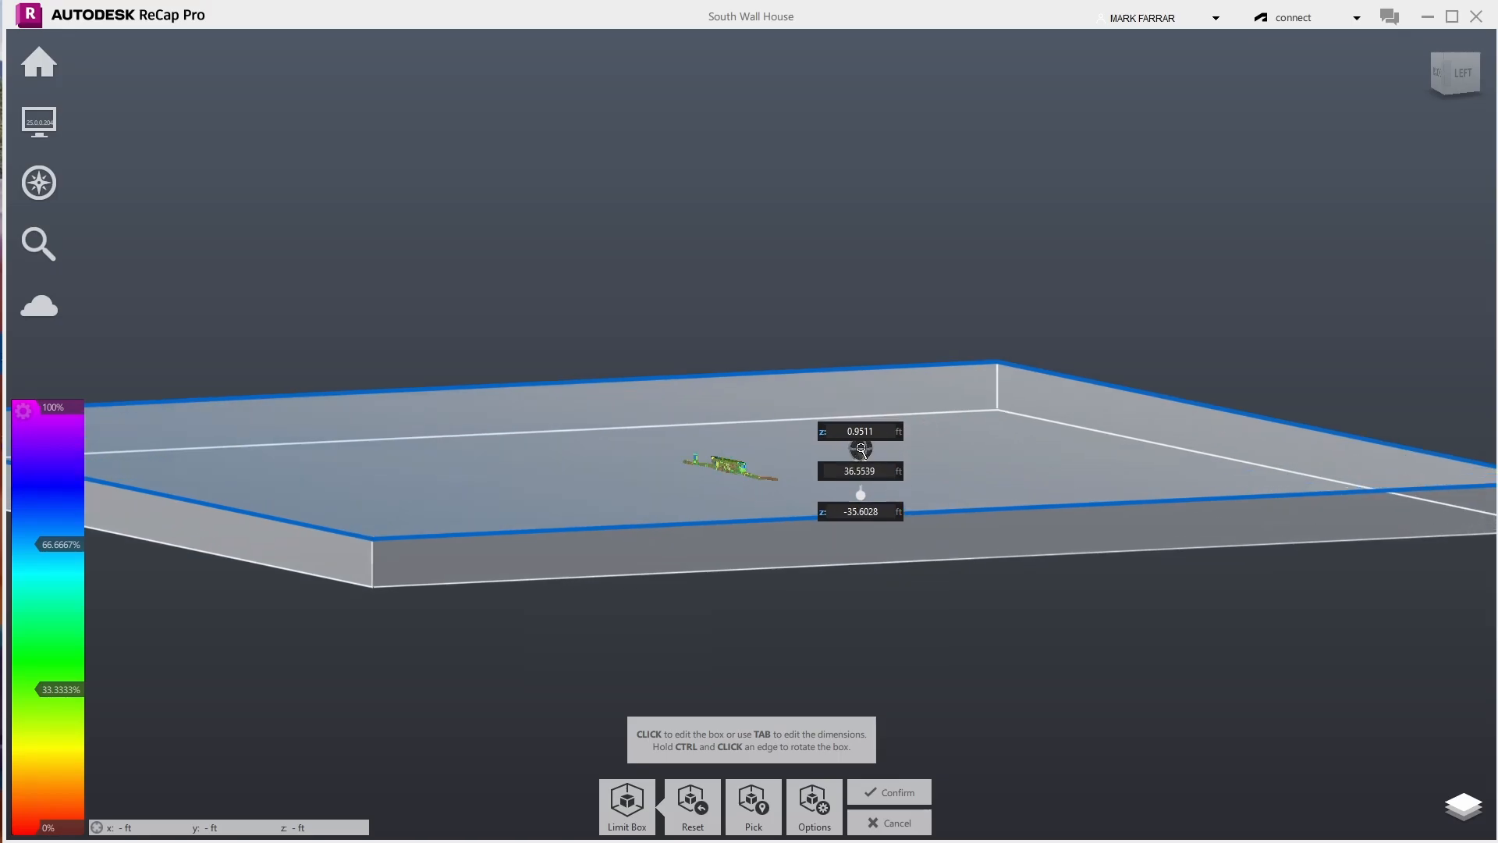
scroll(861, 449, "up", 8)
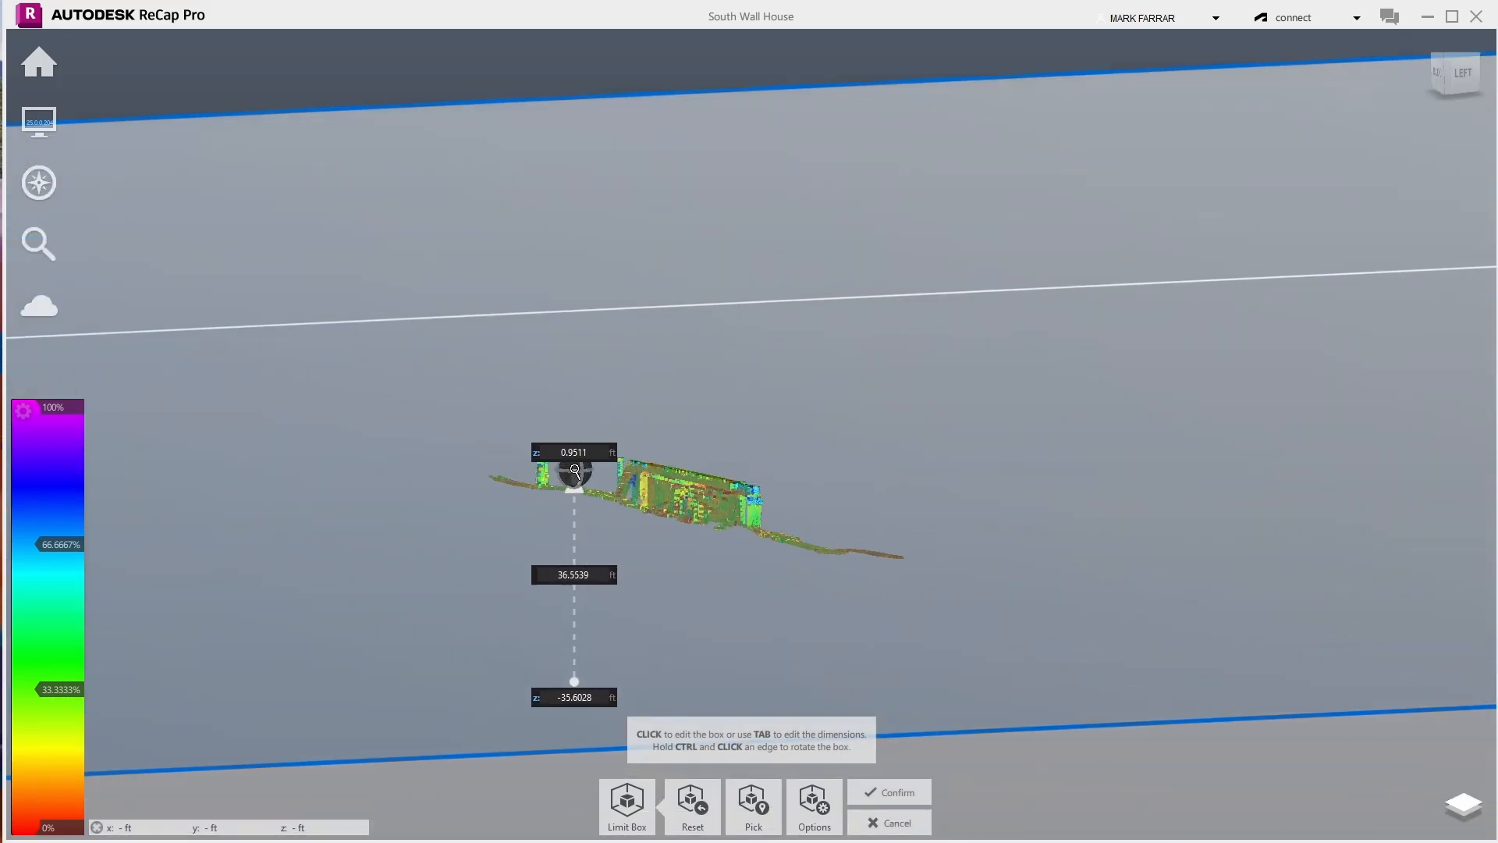
scroll(574, 469, "up", 3)
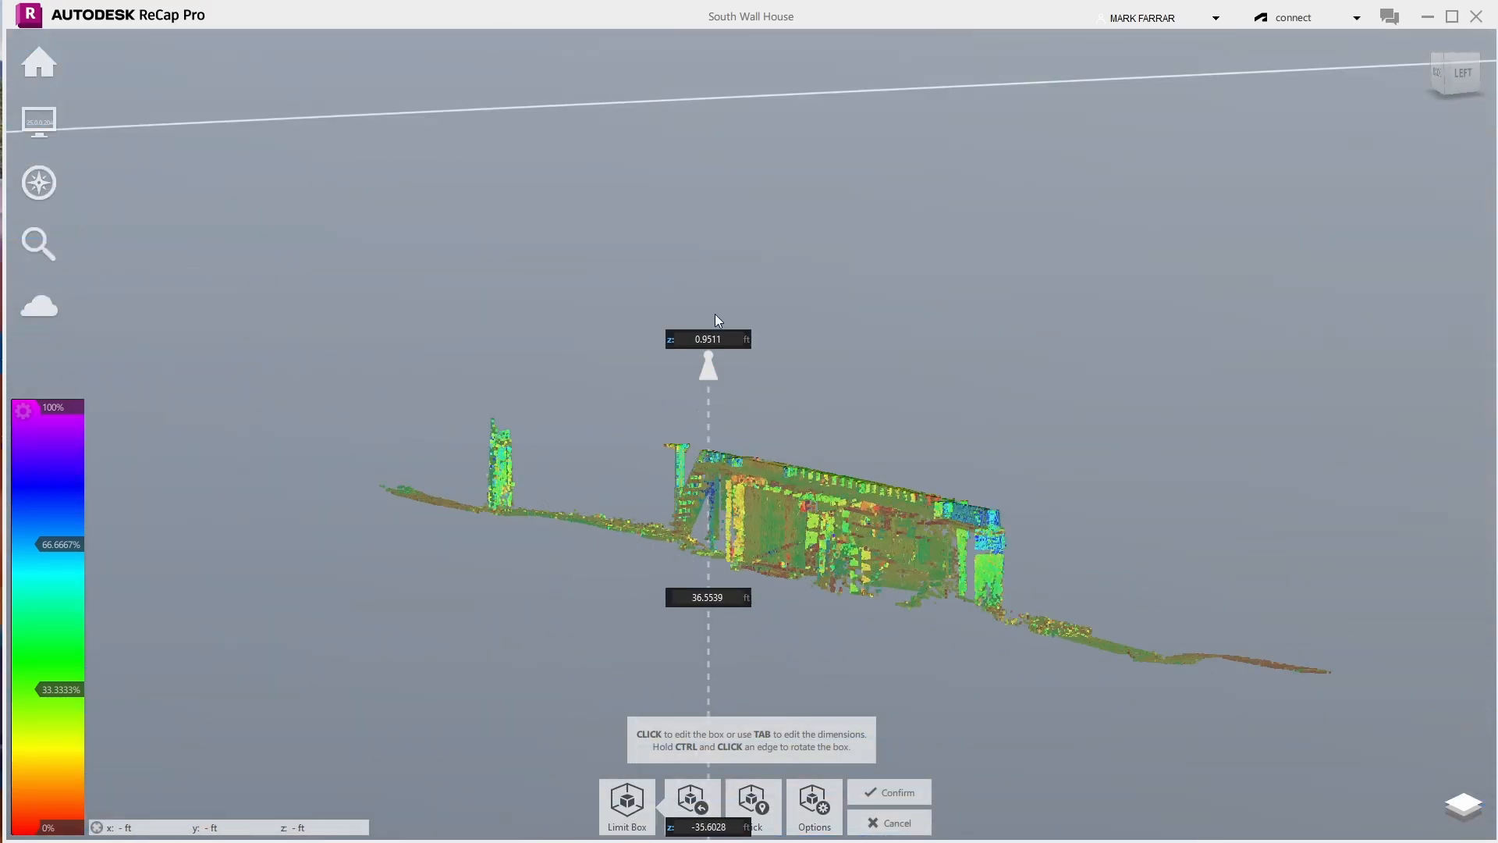
scroll(722, 290, "down", 2)
scroll(722, 290, "down", 3)
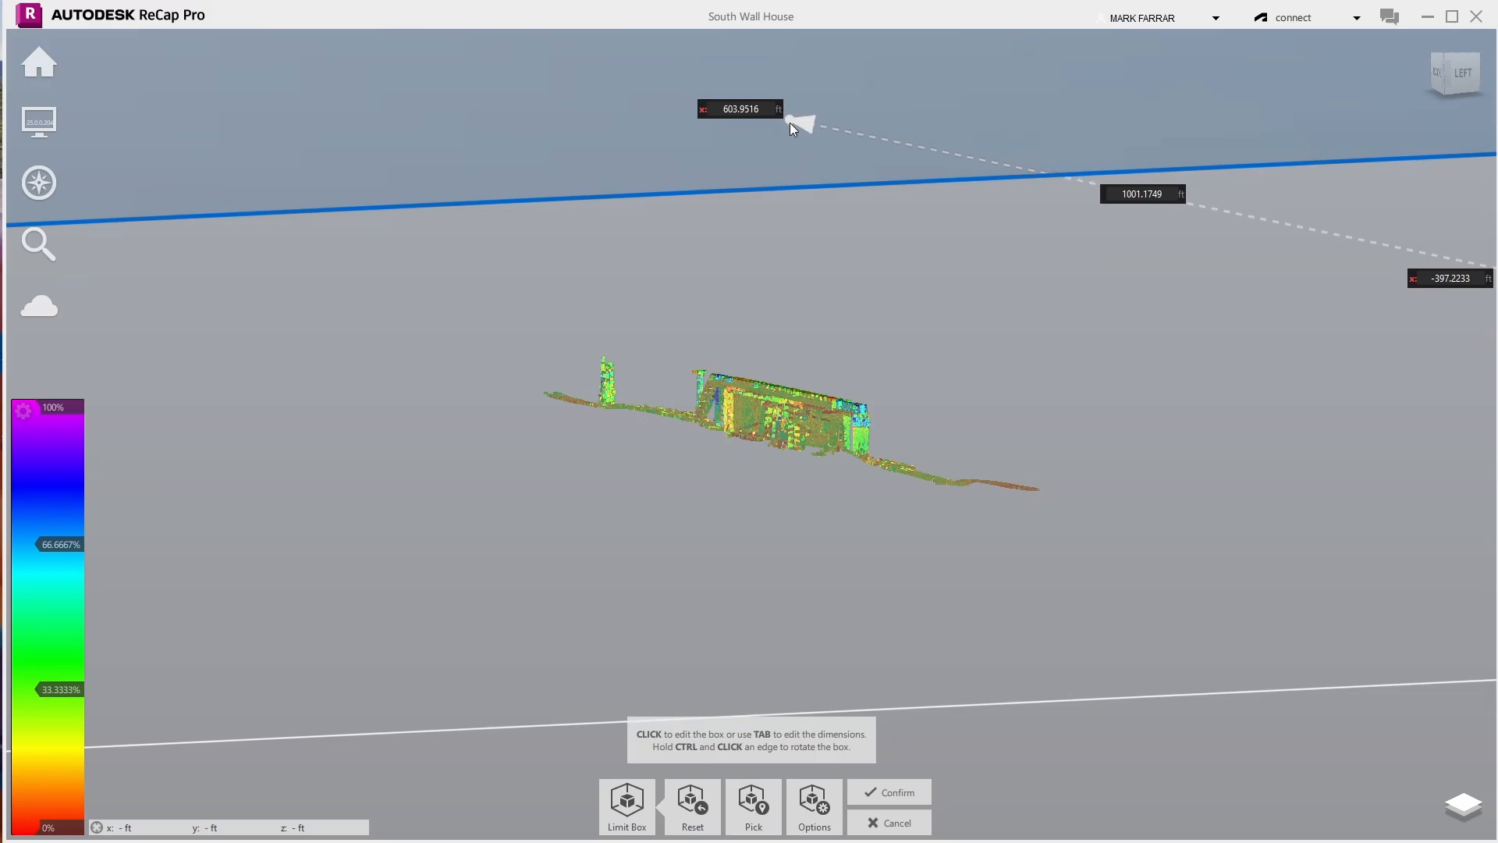
scroll(693, 361, "down", 3)
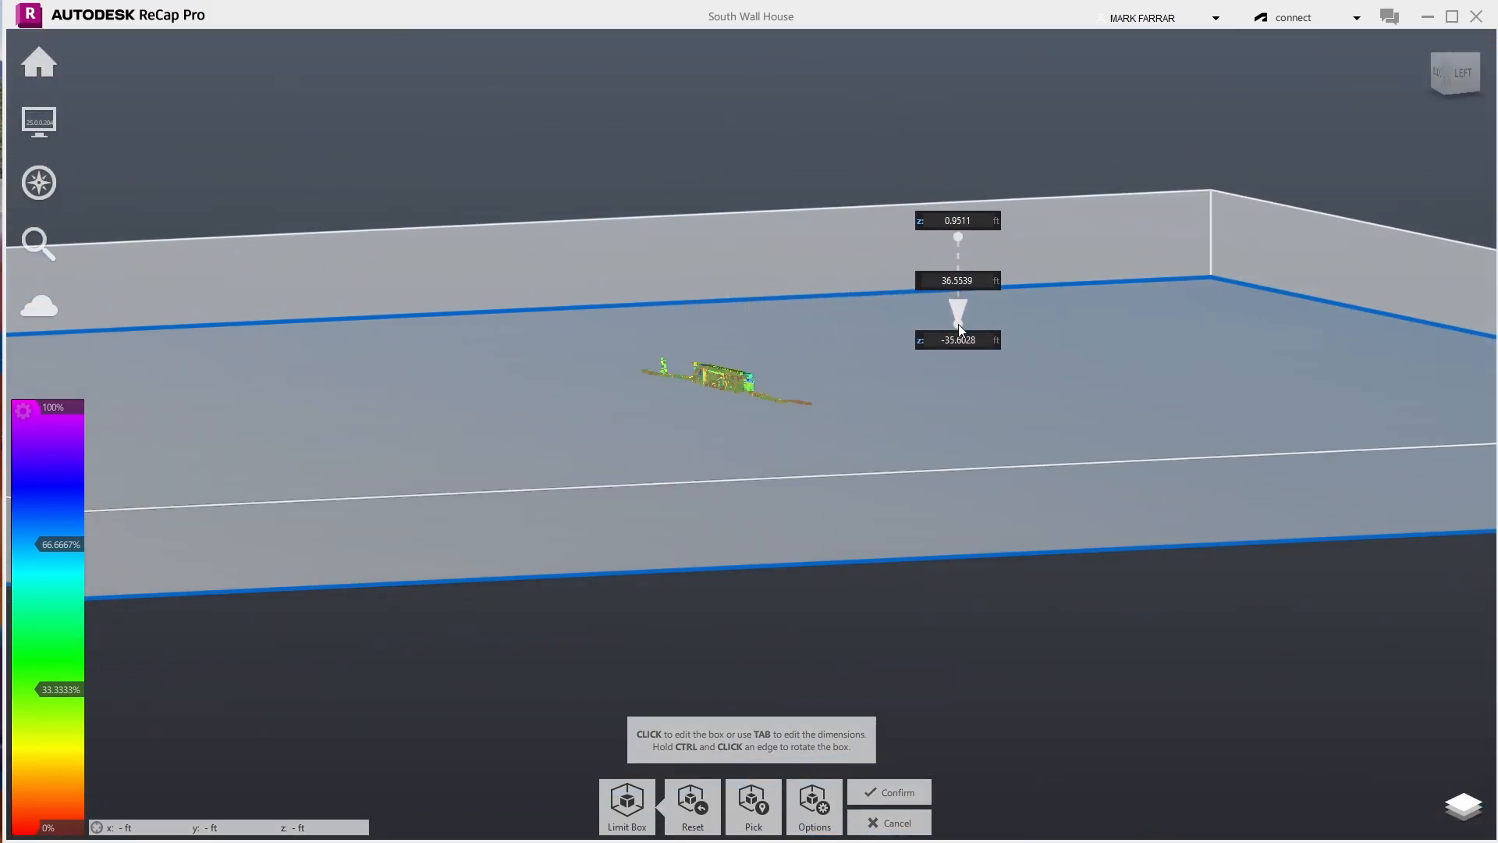
scroll(1056, 221, "down", 3)
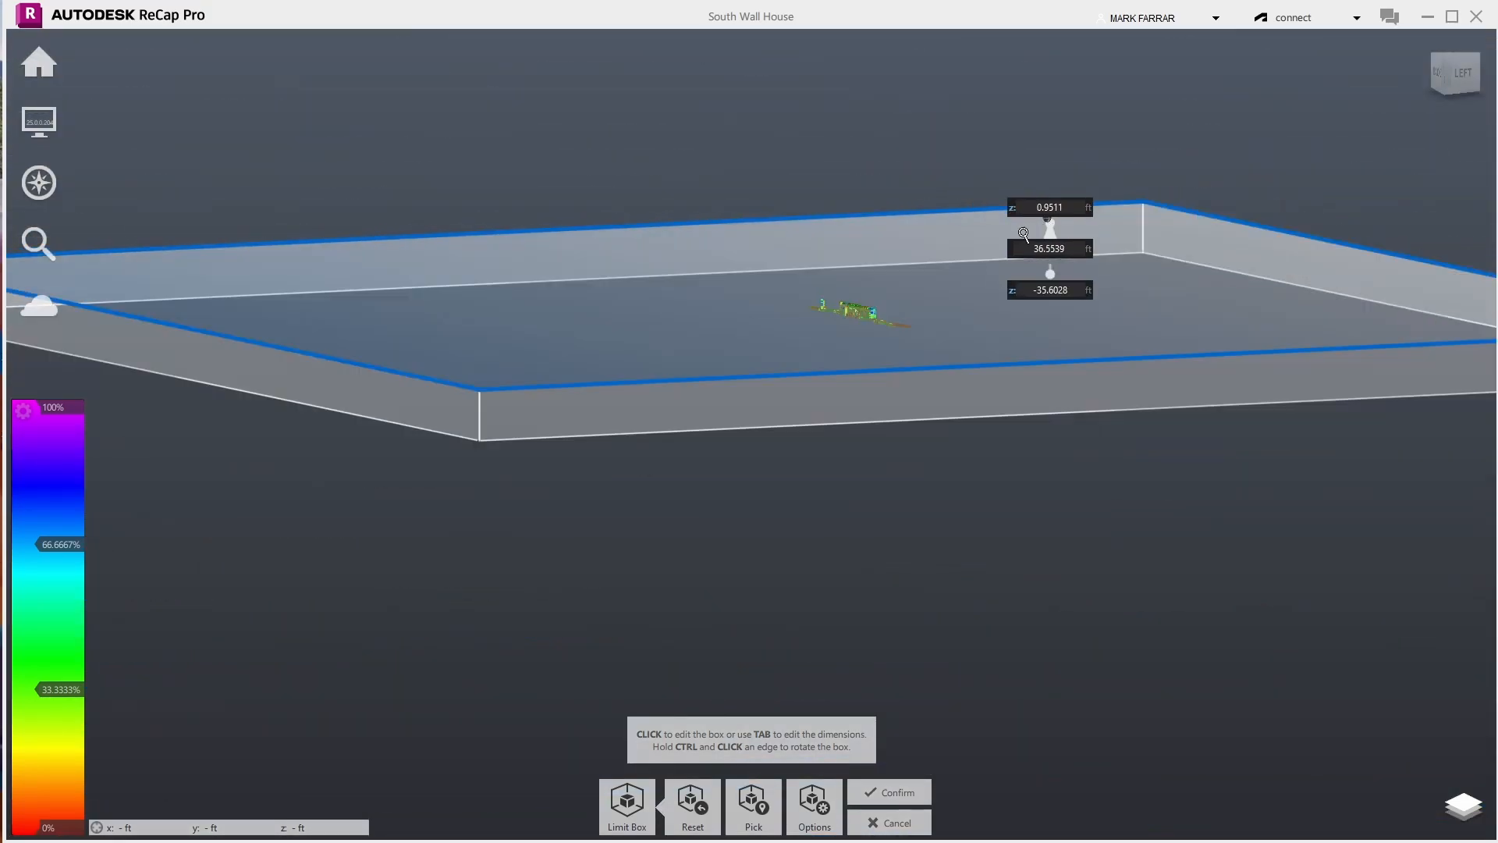
- Pull the side and front faces inward, then lower the top further from an isometric view
left_click_drag(373, 373, 994, 335)
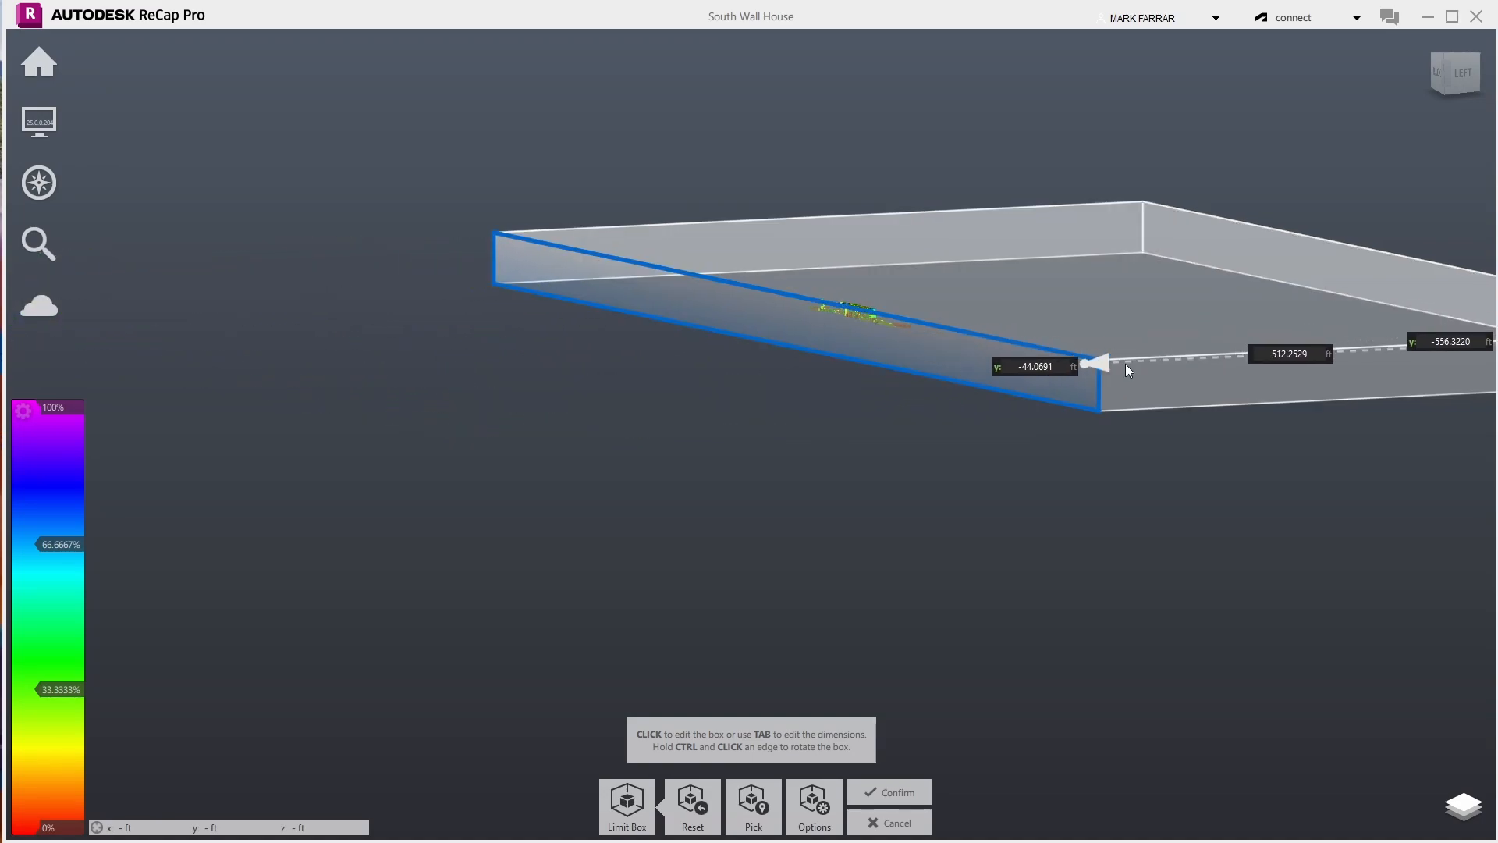
left_click(1216, 375)
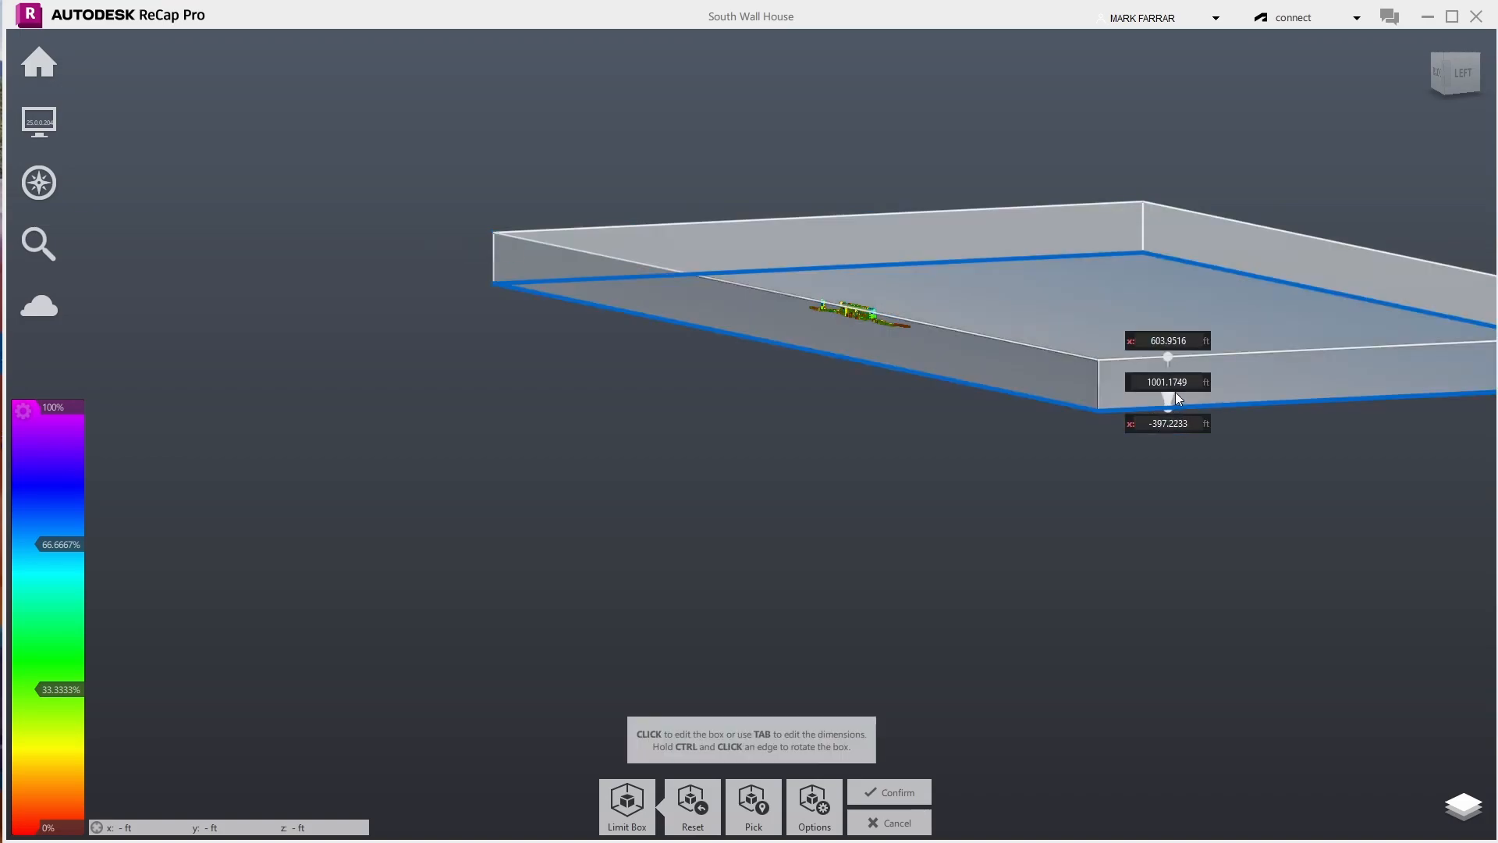
left_click_drag(1178, 391, 947, 323)
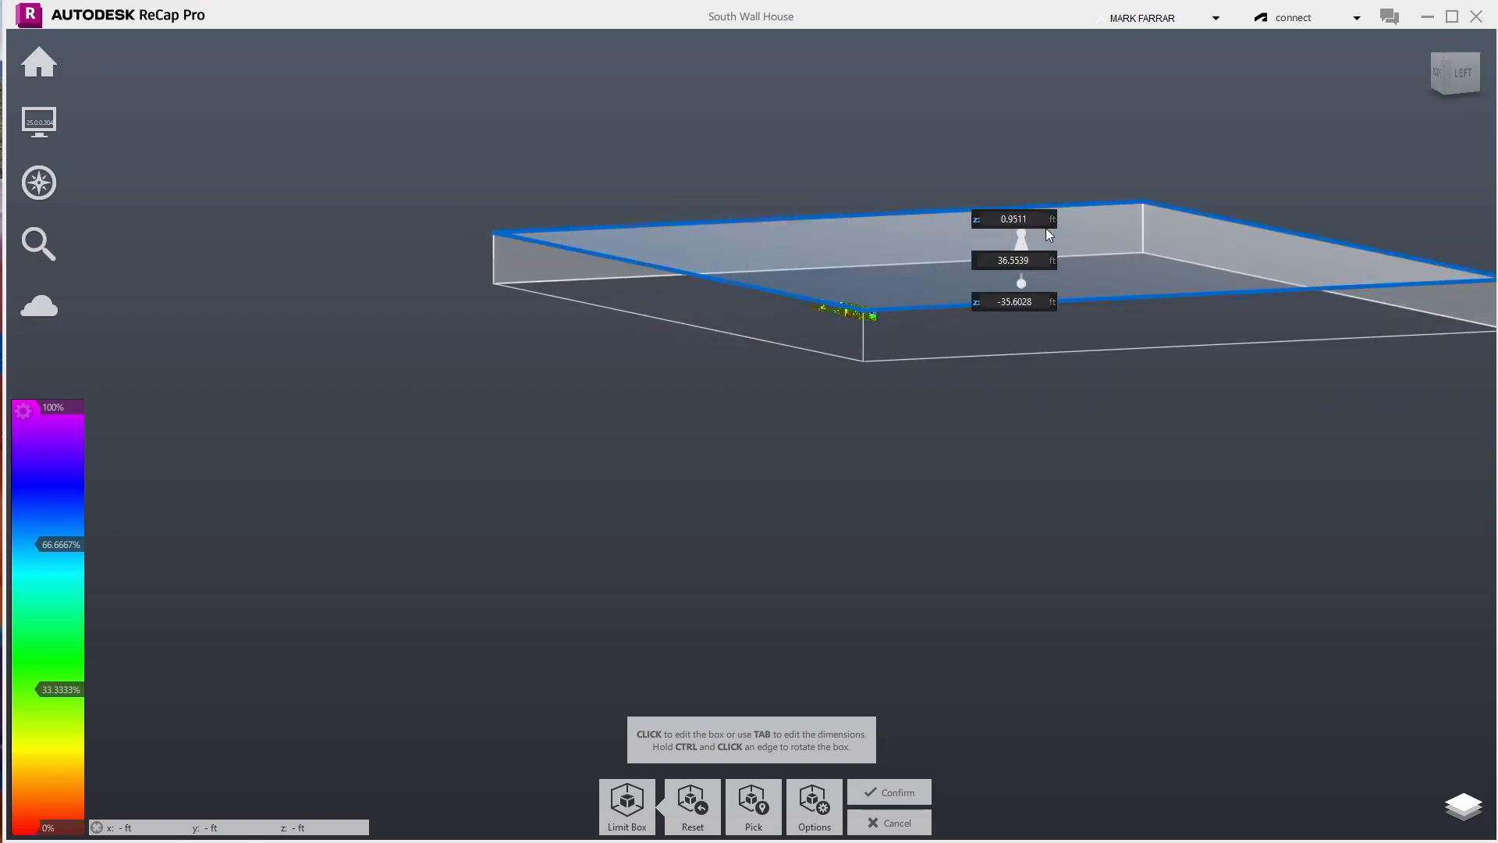
left_click(1434, 58)
left_click(1435, 68)
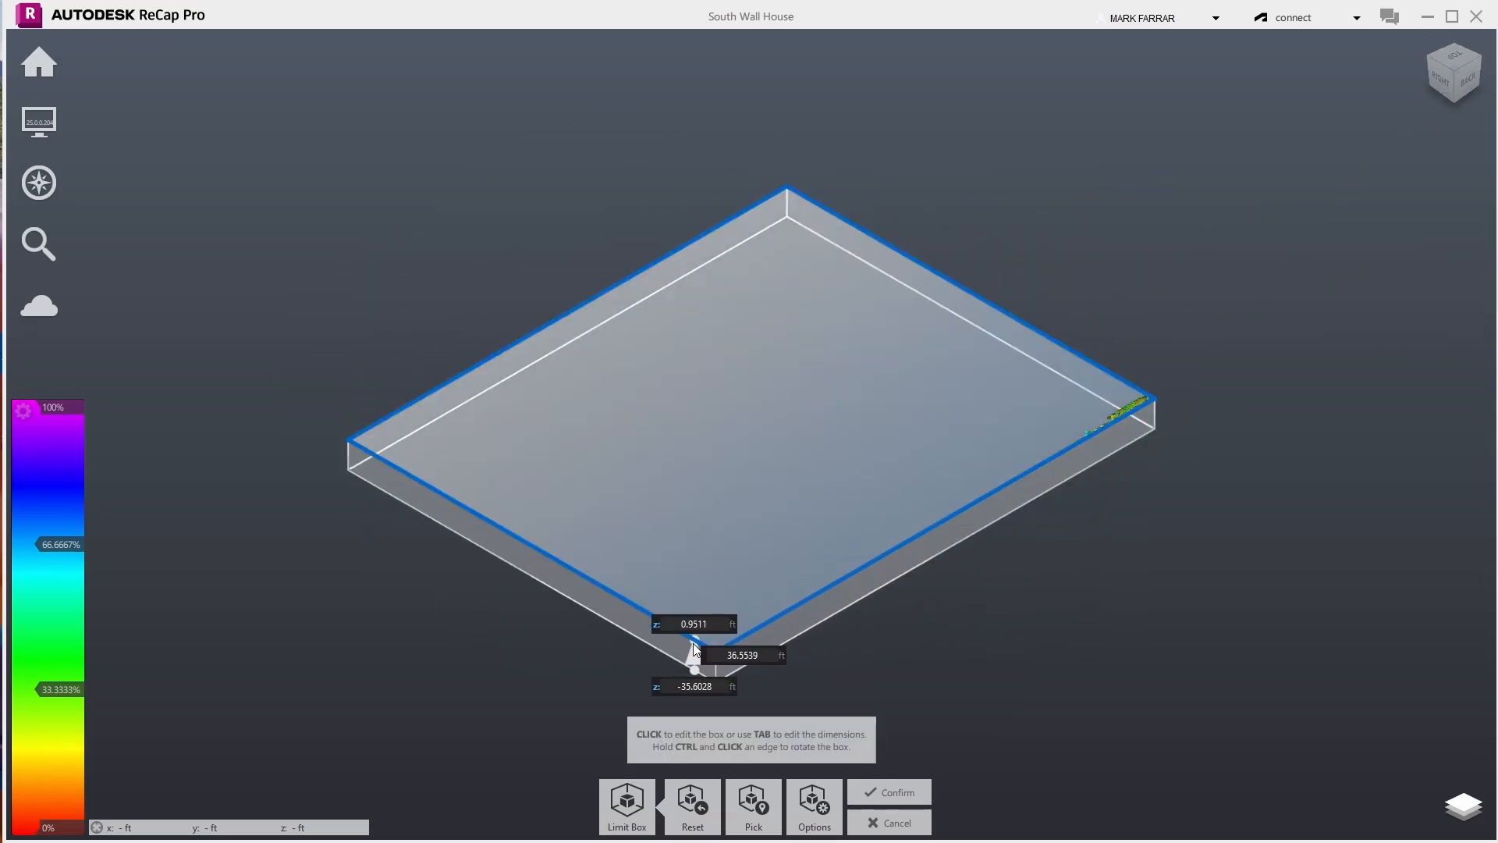
left_click_drag(698, 641, 1014, 312)
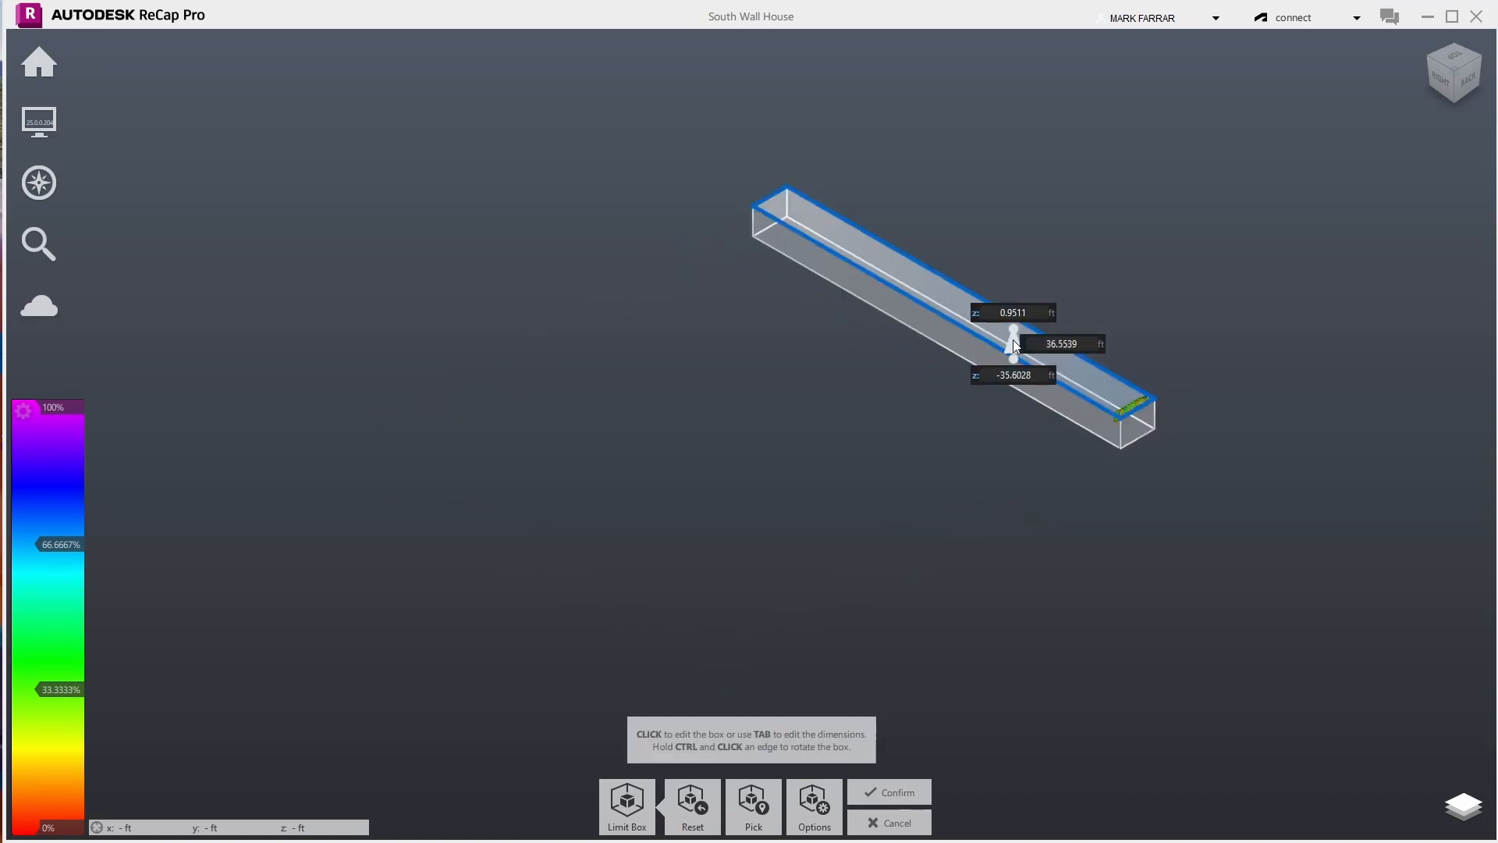
- Drag the limit box end face in to shorten it to the point cloud's length
left_click(1430, 56)
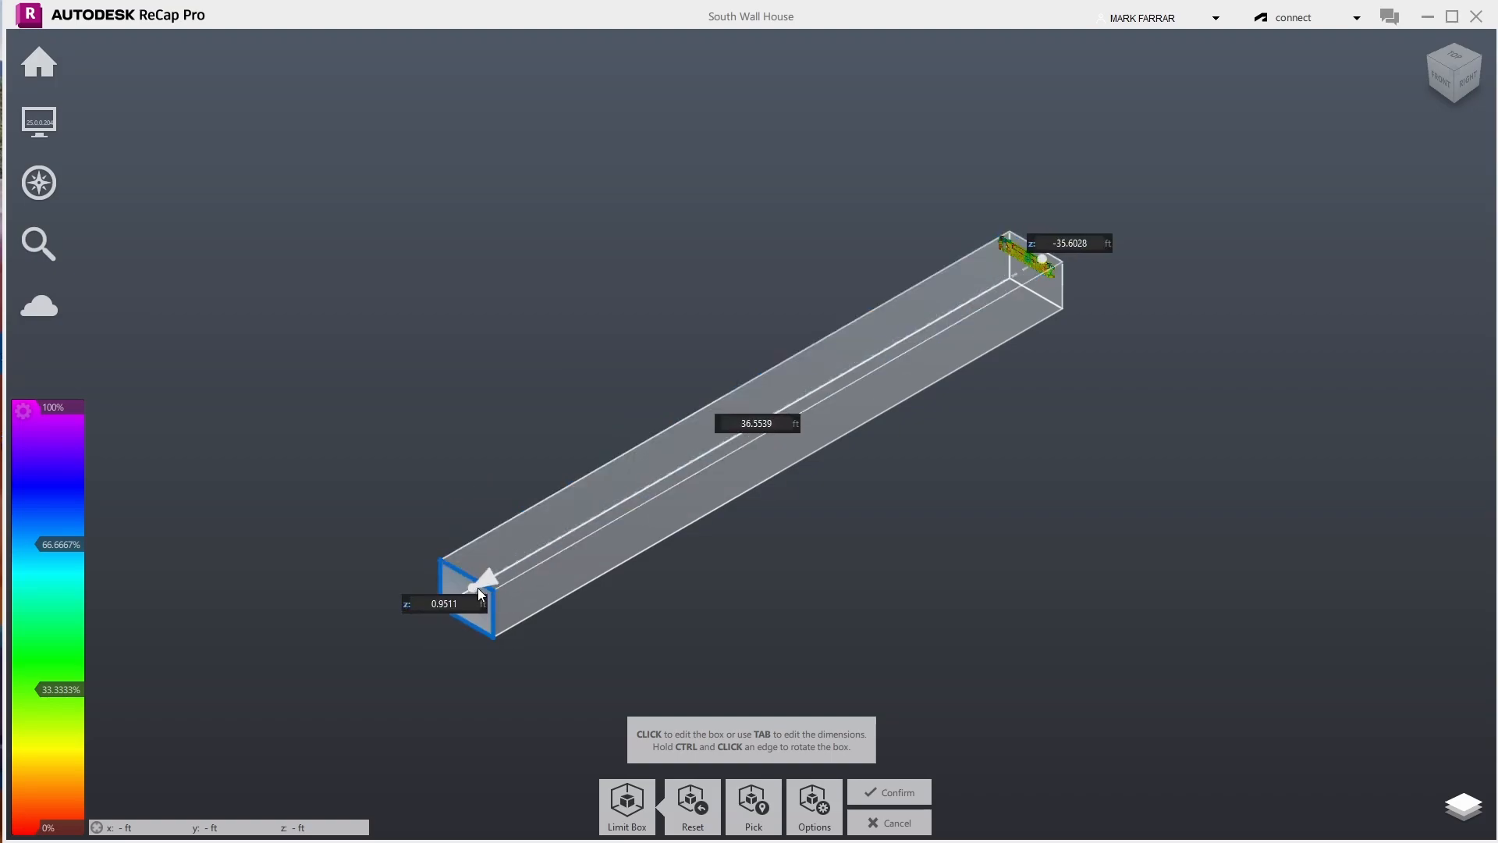
left_click(478, 611)
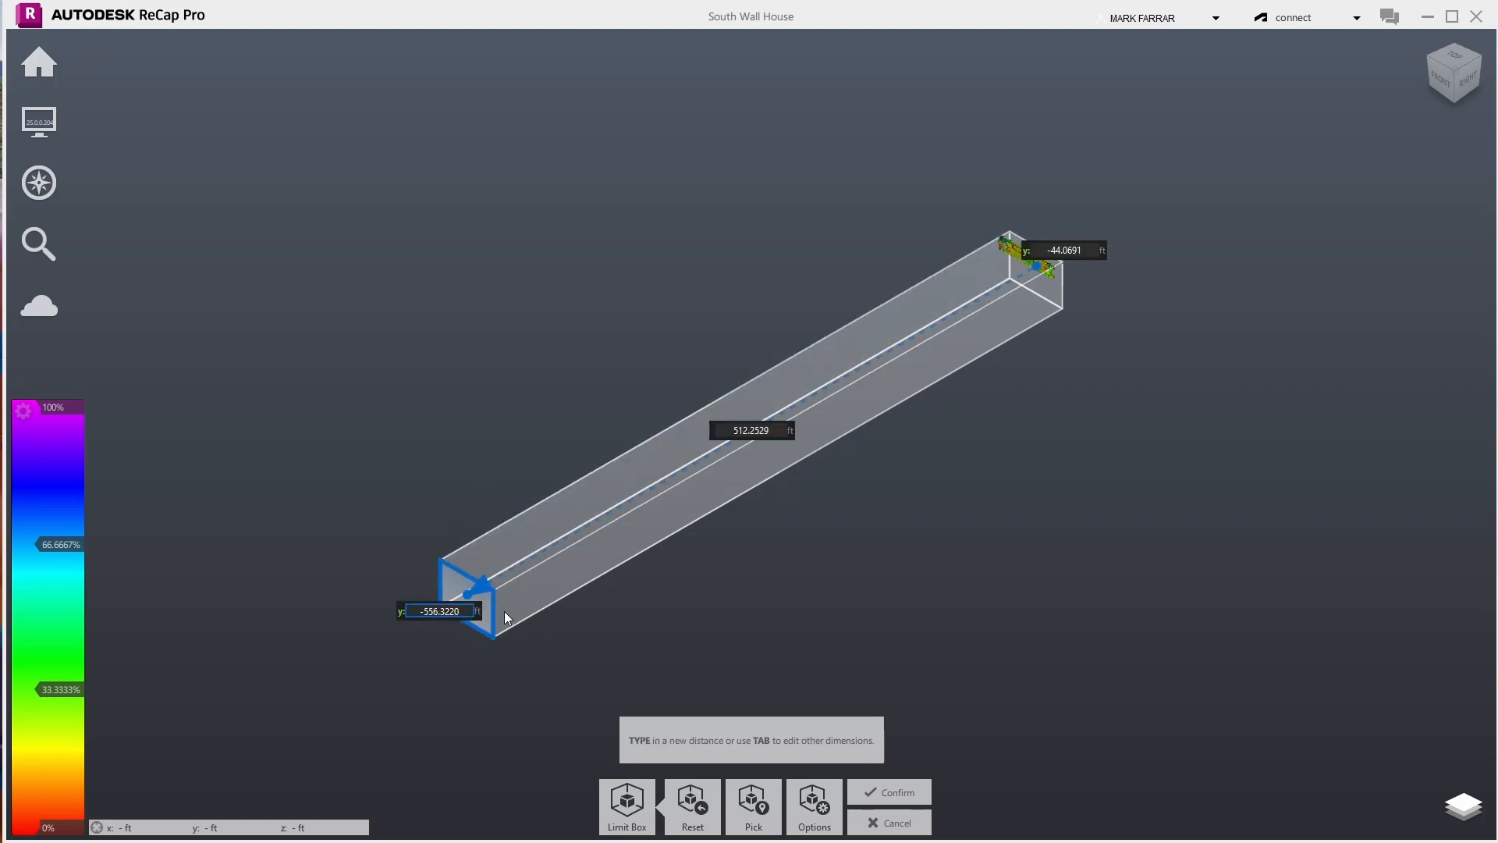
key("Escape")
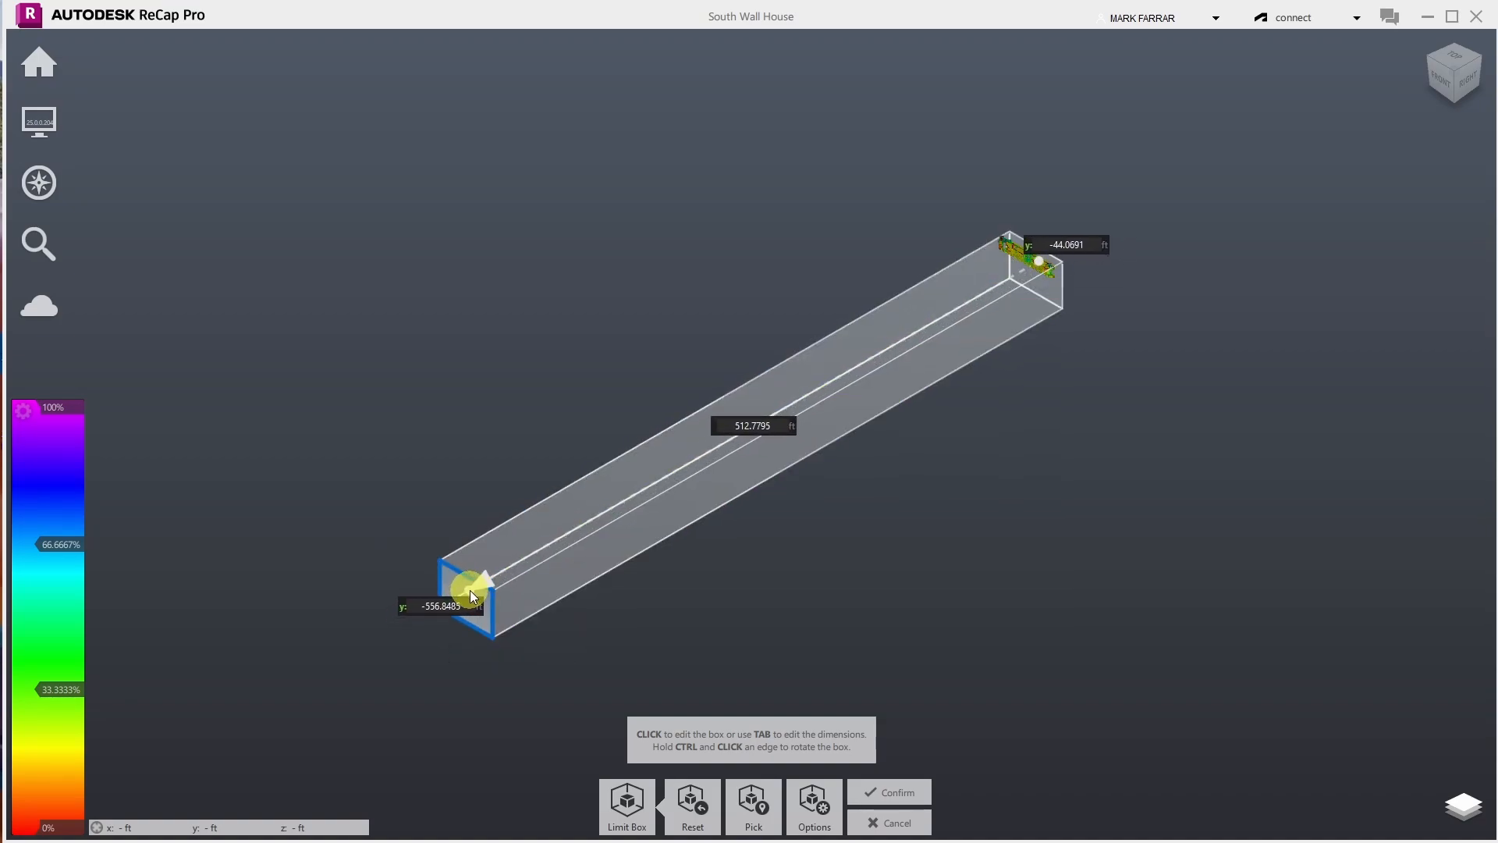
left_click_drag(471, 592, 1024, 310)
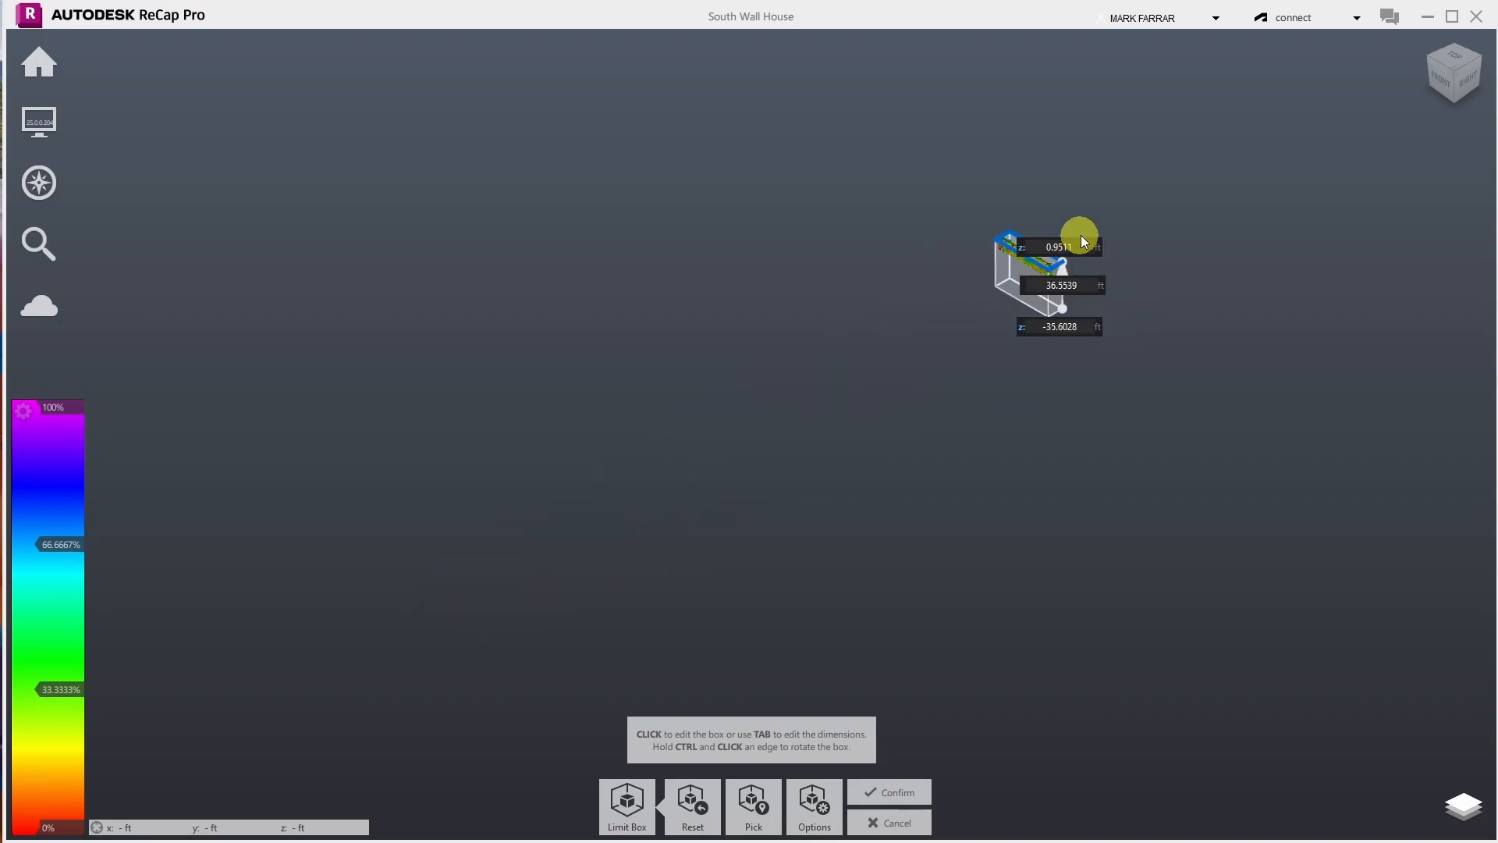
scroll(1082, 235, "up", 5)
scroll(1081, 235, "up", 2)
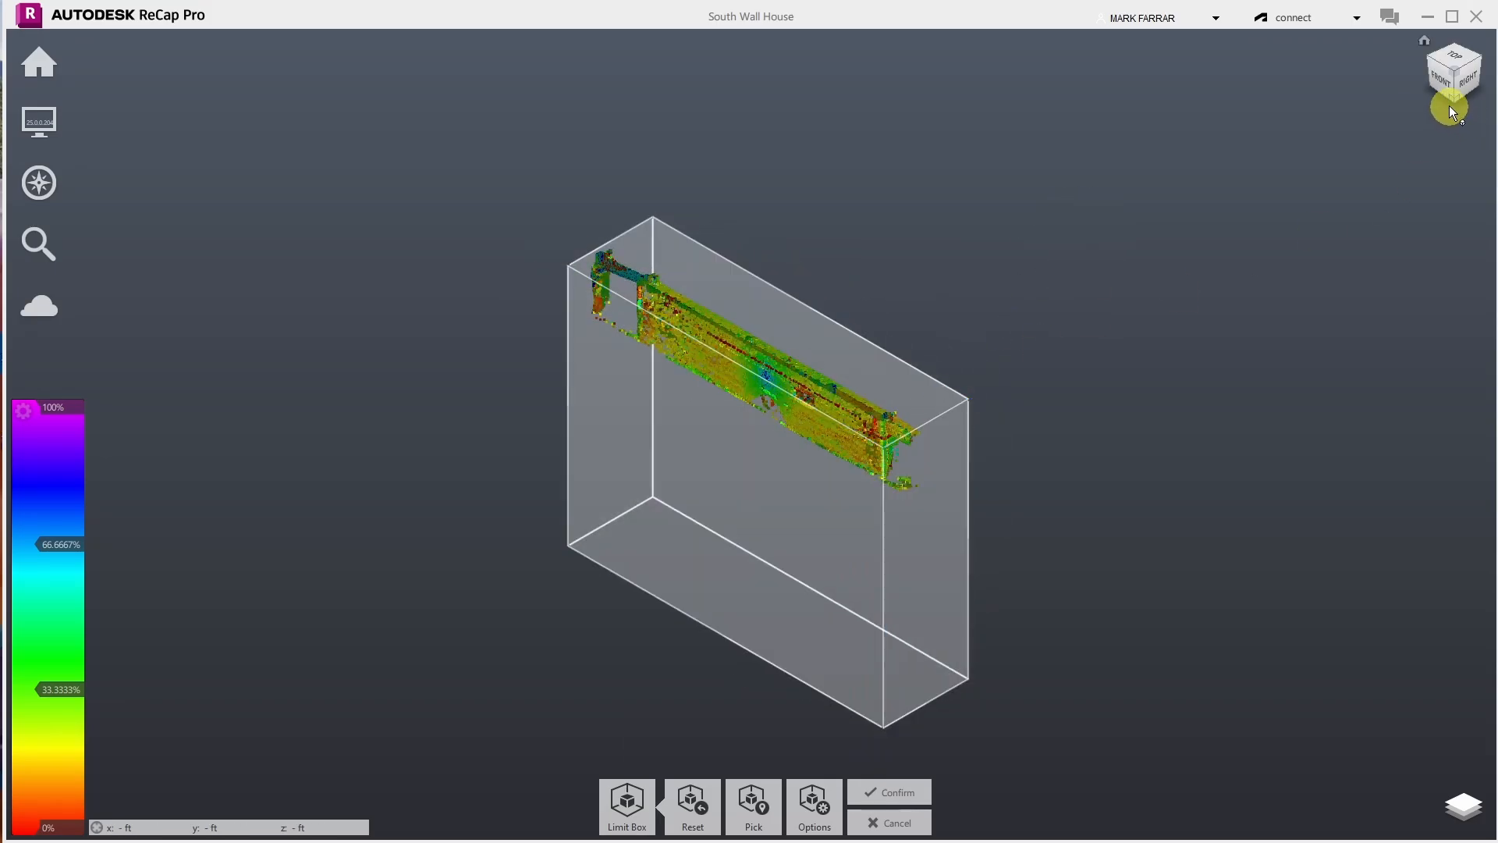
- Raise the bottom face so the box spans -8.1916 ft to 0.9511 ft, 9.1427 ft tall
left_click(1453, 100)
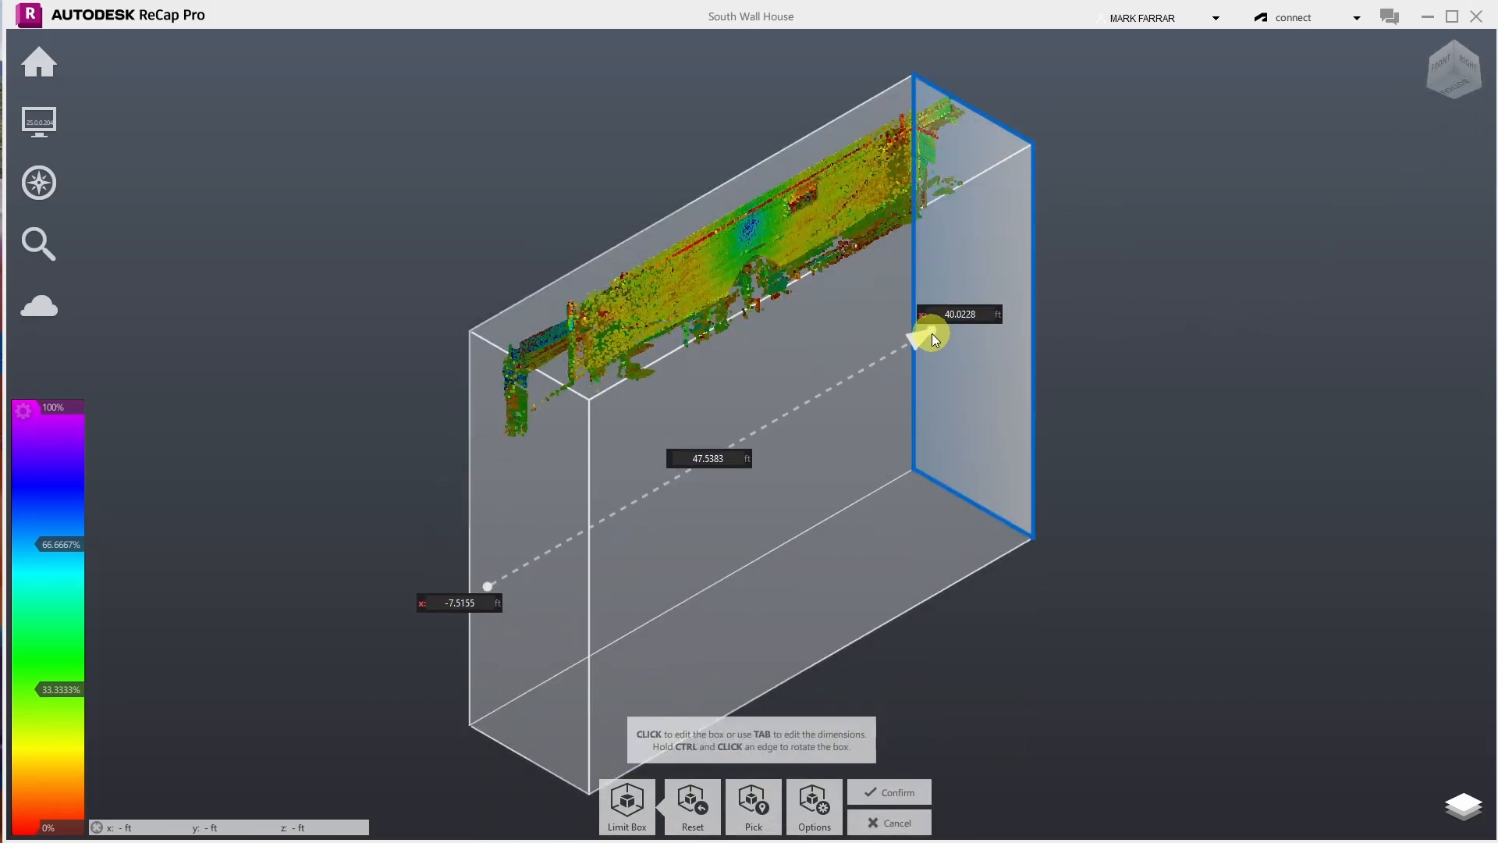
left_click(962, 522)
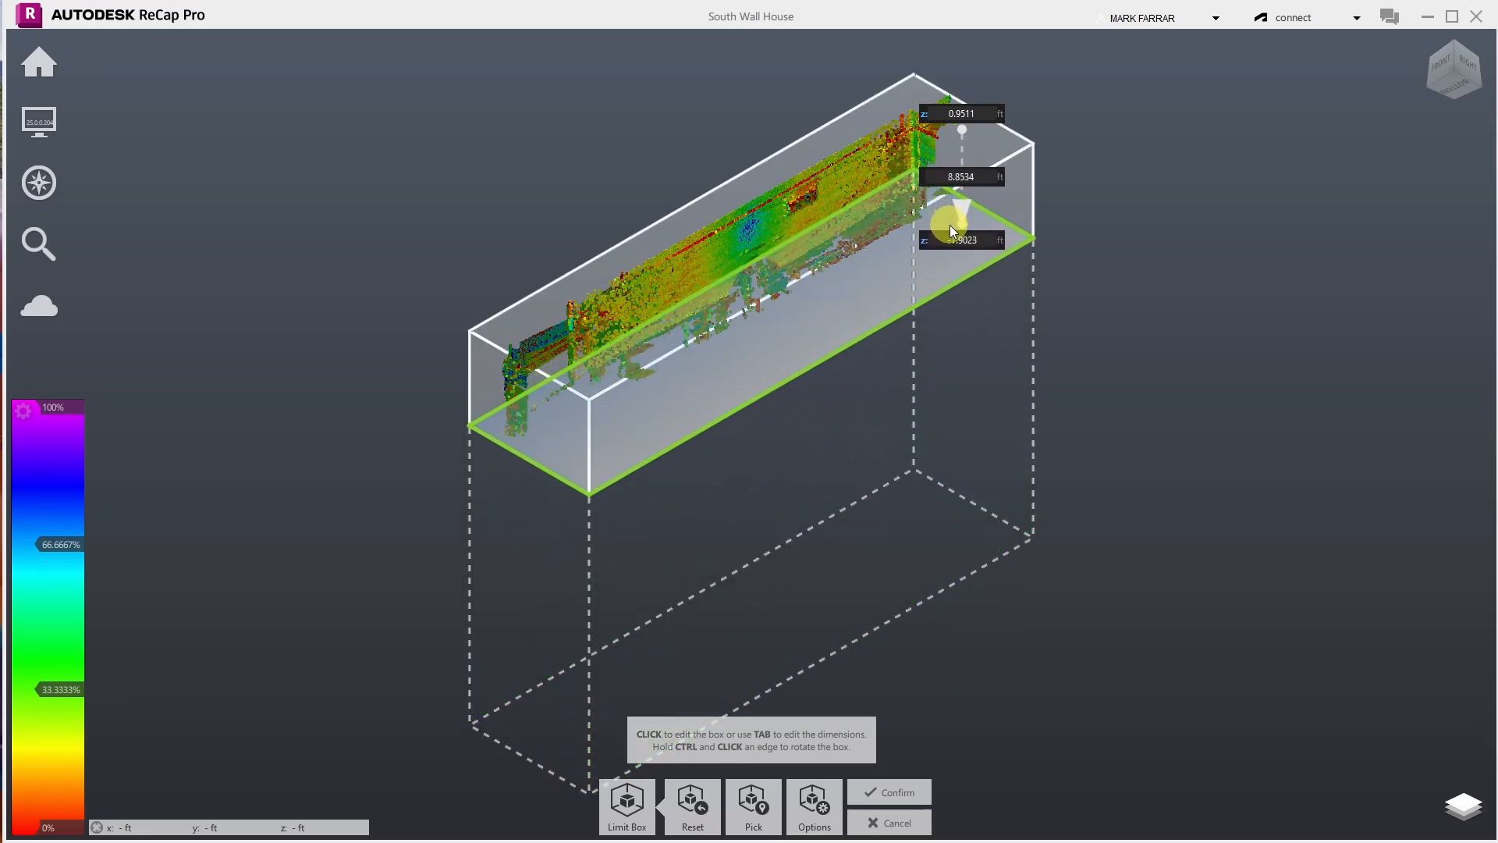
left_click(950, 228)
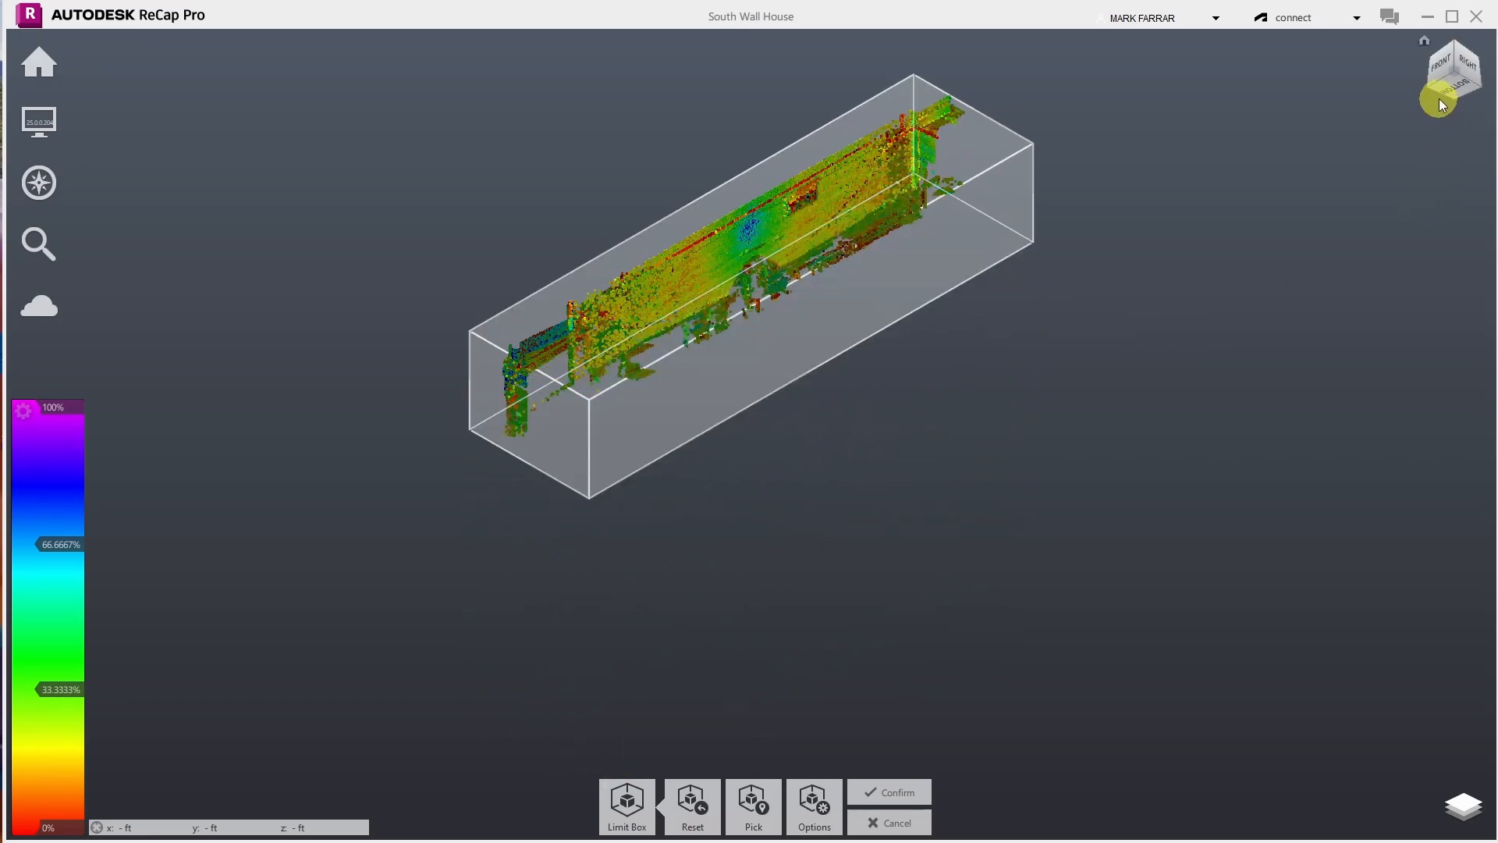
left_click(1480, 64)
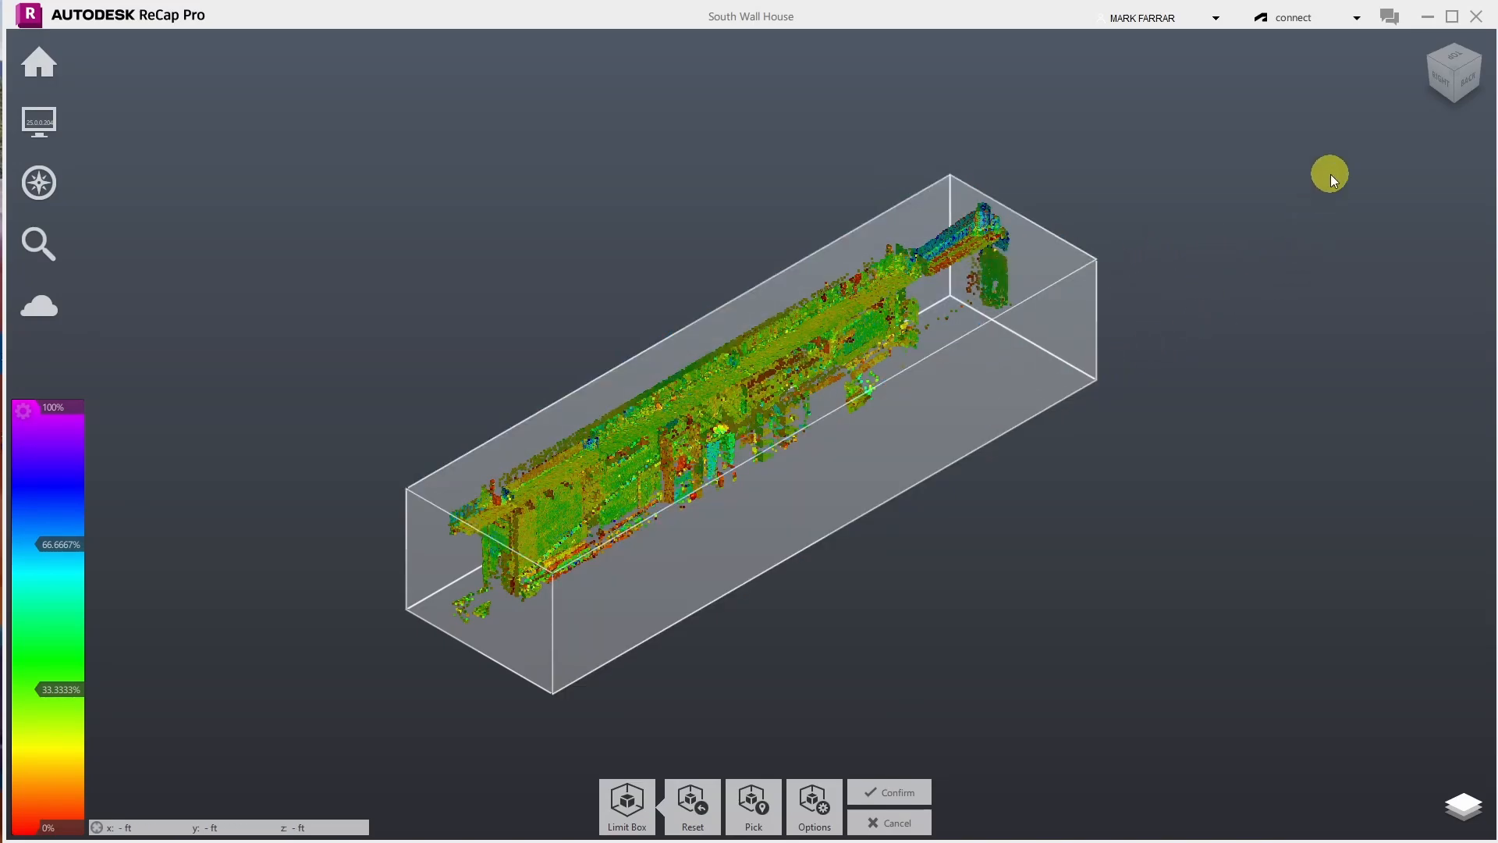
- Nudge the box top up slightly and pull the end face inward to shorten the box
left_click(1480, 66)
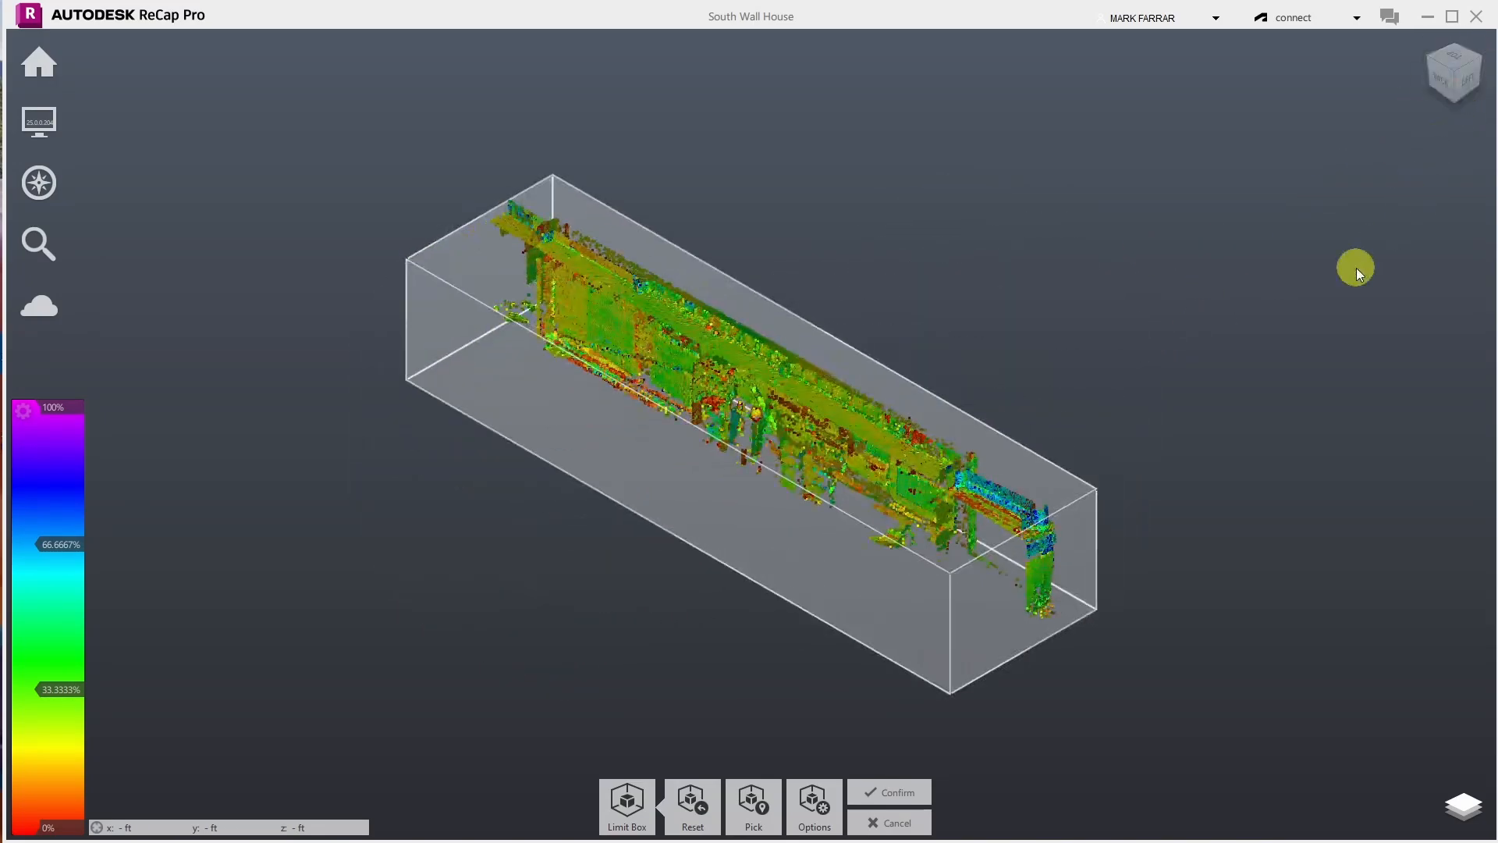
left_click_drag(933, 531, 944, 502)
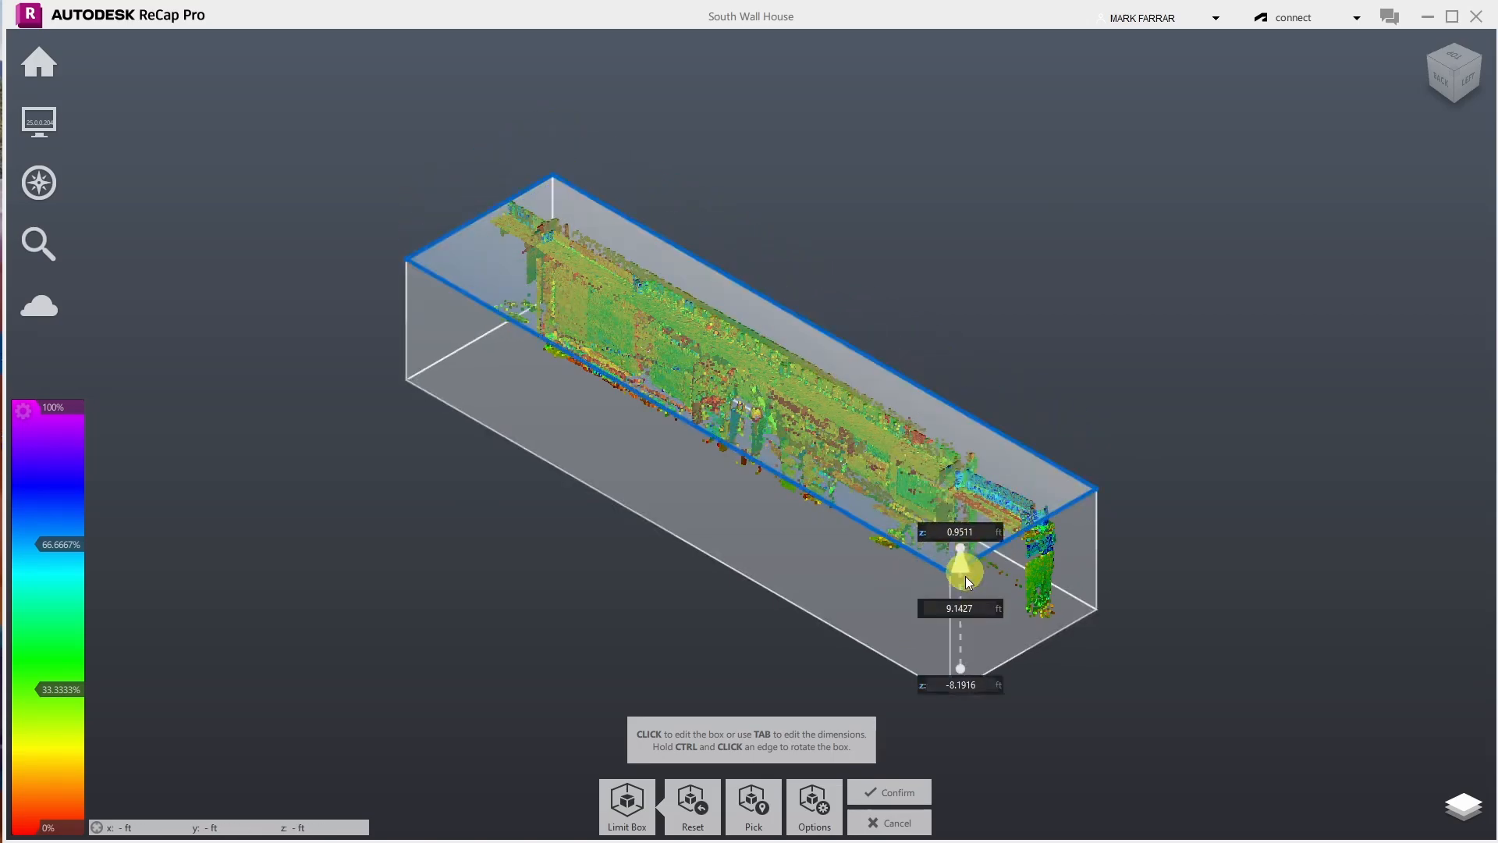
left_click_drag(963, 595, 884, 559)
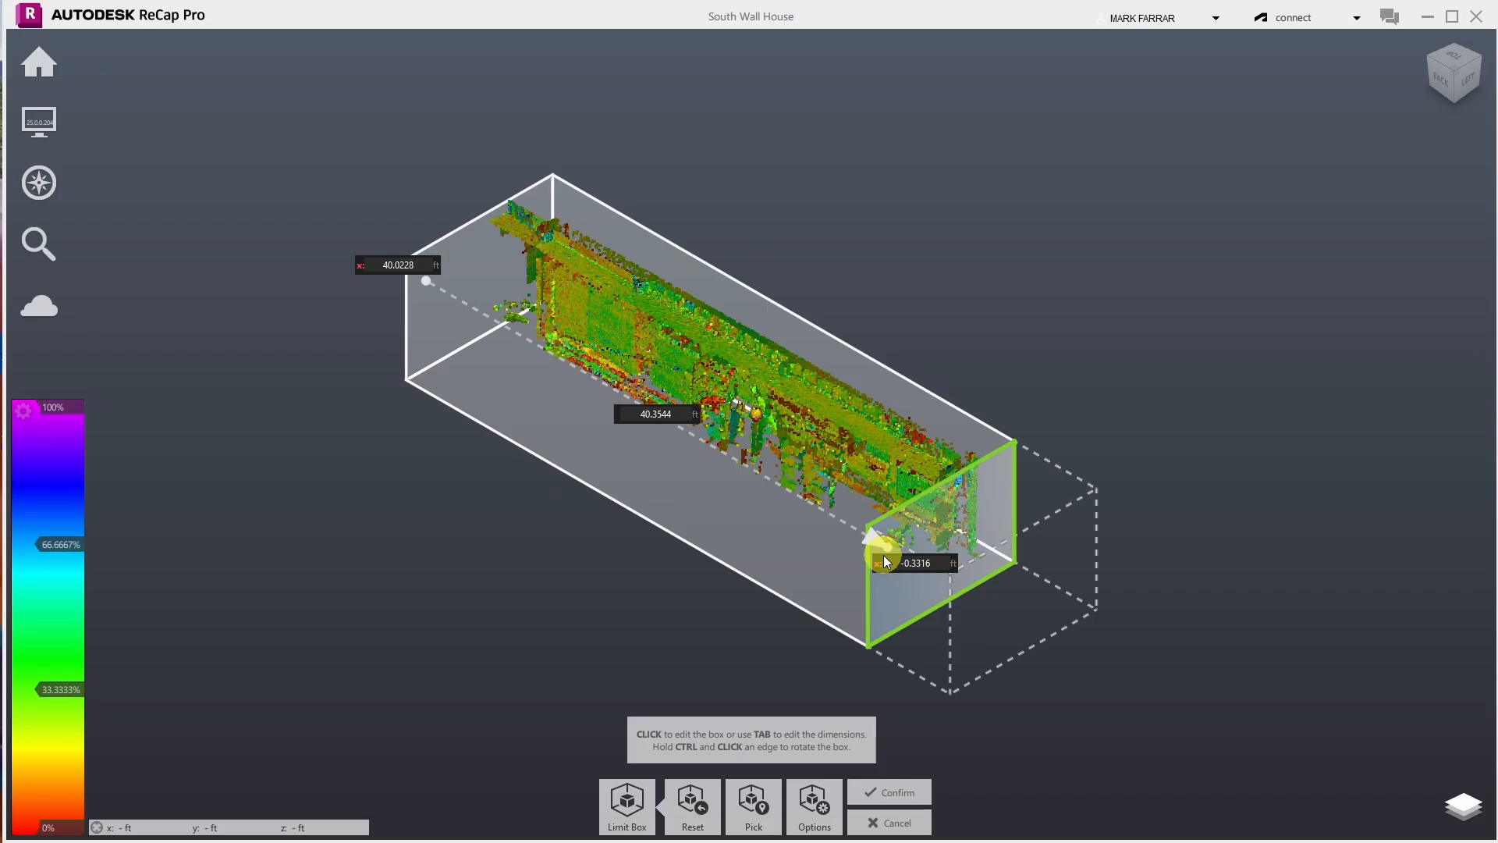
left_click_drag(883, 555, 886, 559)
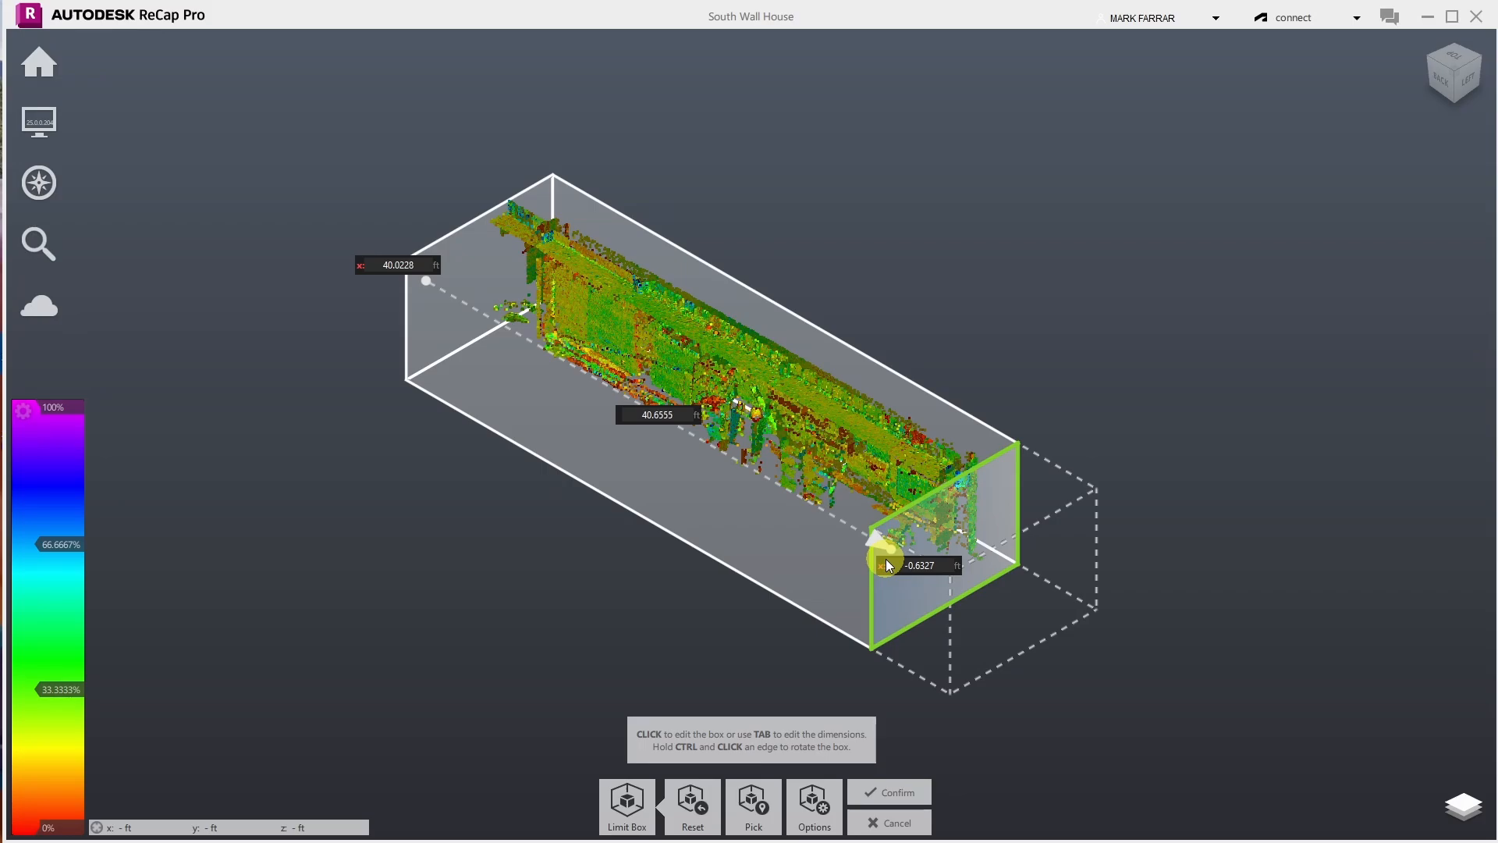
left_click_drag(886, 559, 846, 617)
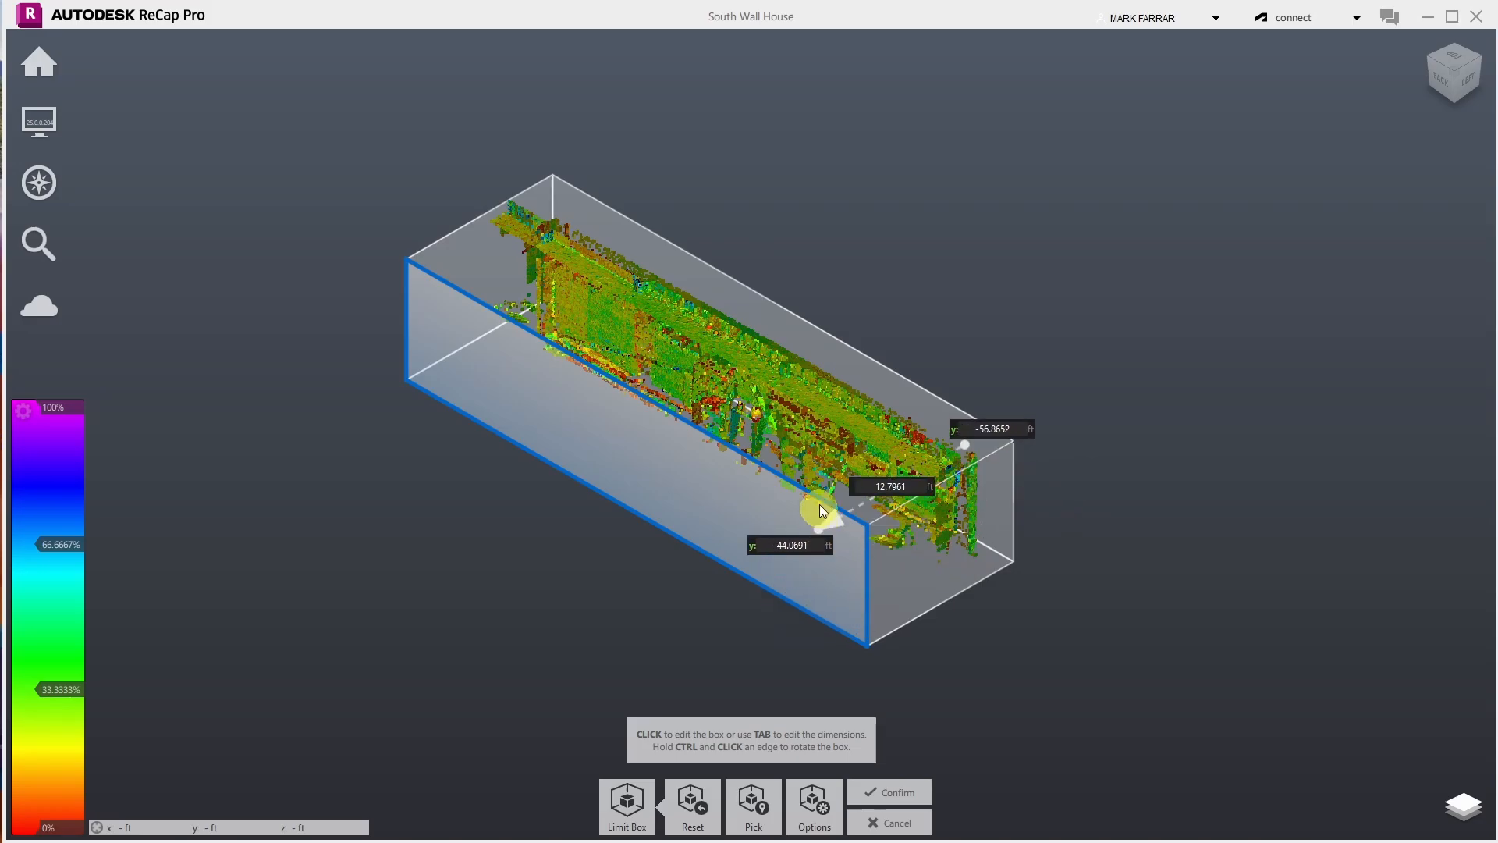
- Lower the limit box top to -0.8976 ft, making the box 7.2940 ft tall
scroll(783, 432, "up", 5)
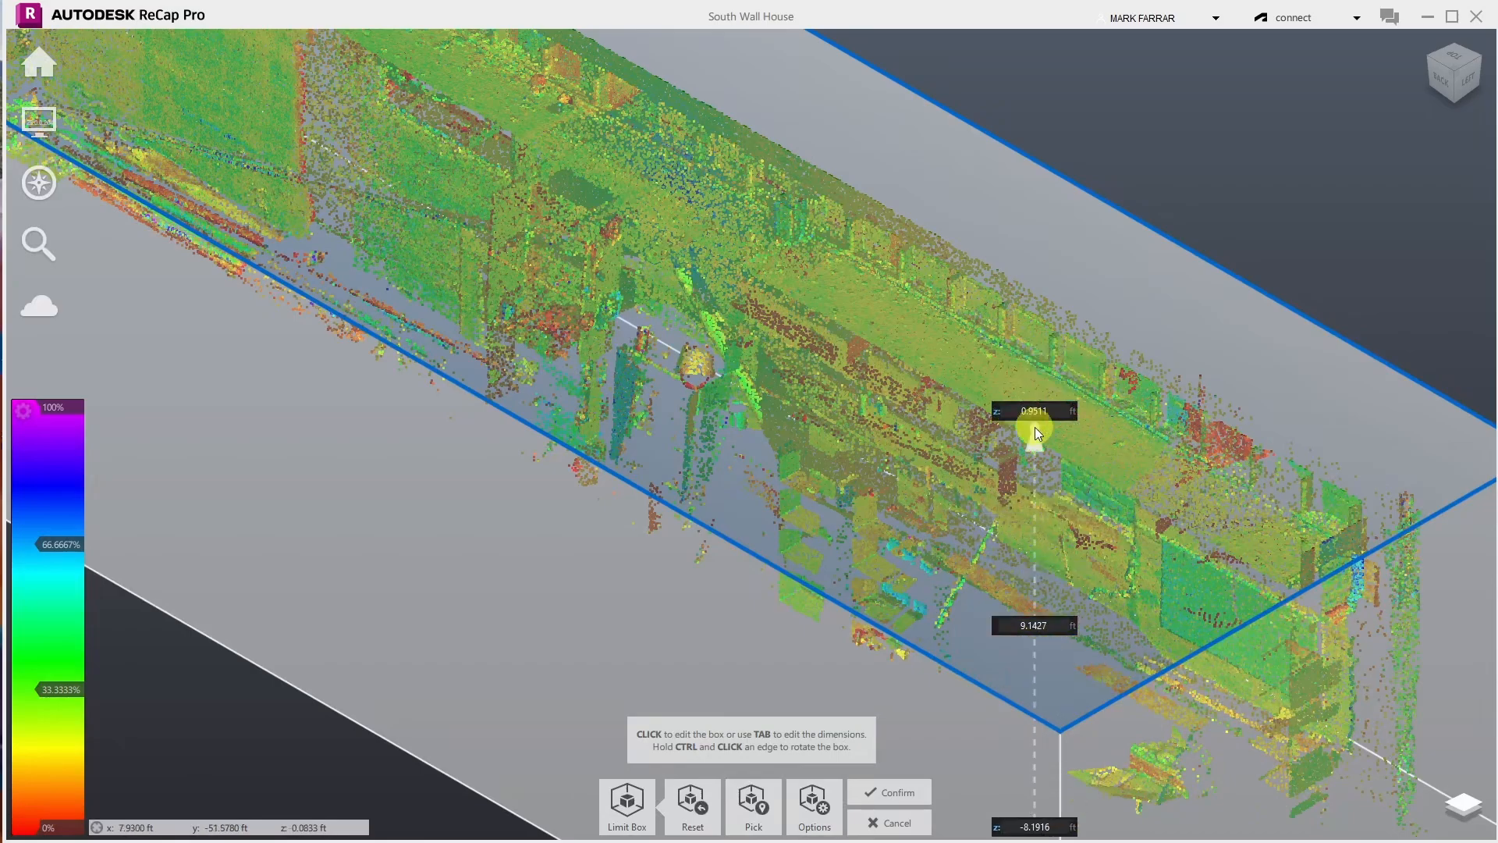
left_click_drag(1003, 413, 1003, 470)
left_click_drag(1004, 476, 1009, 493)
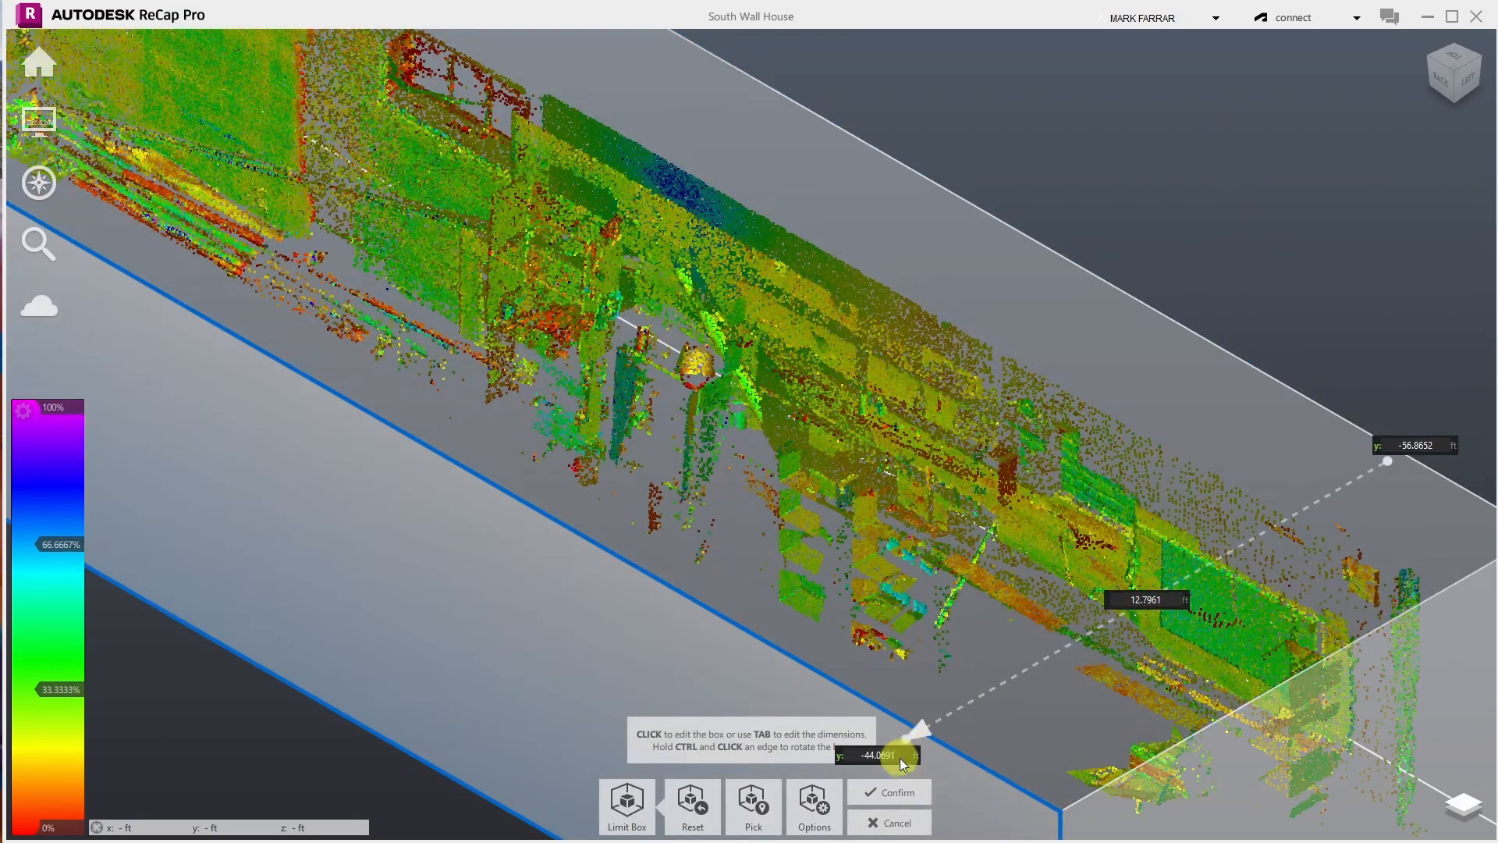
- Apply the edited limit box so the cloud is cropped to the wall strip
left_click(893, 800)
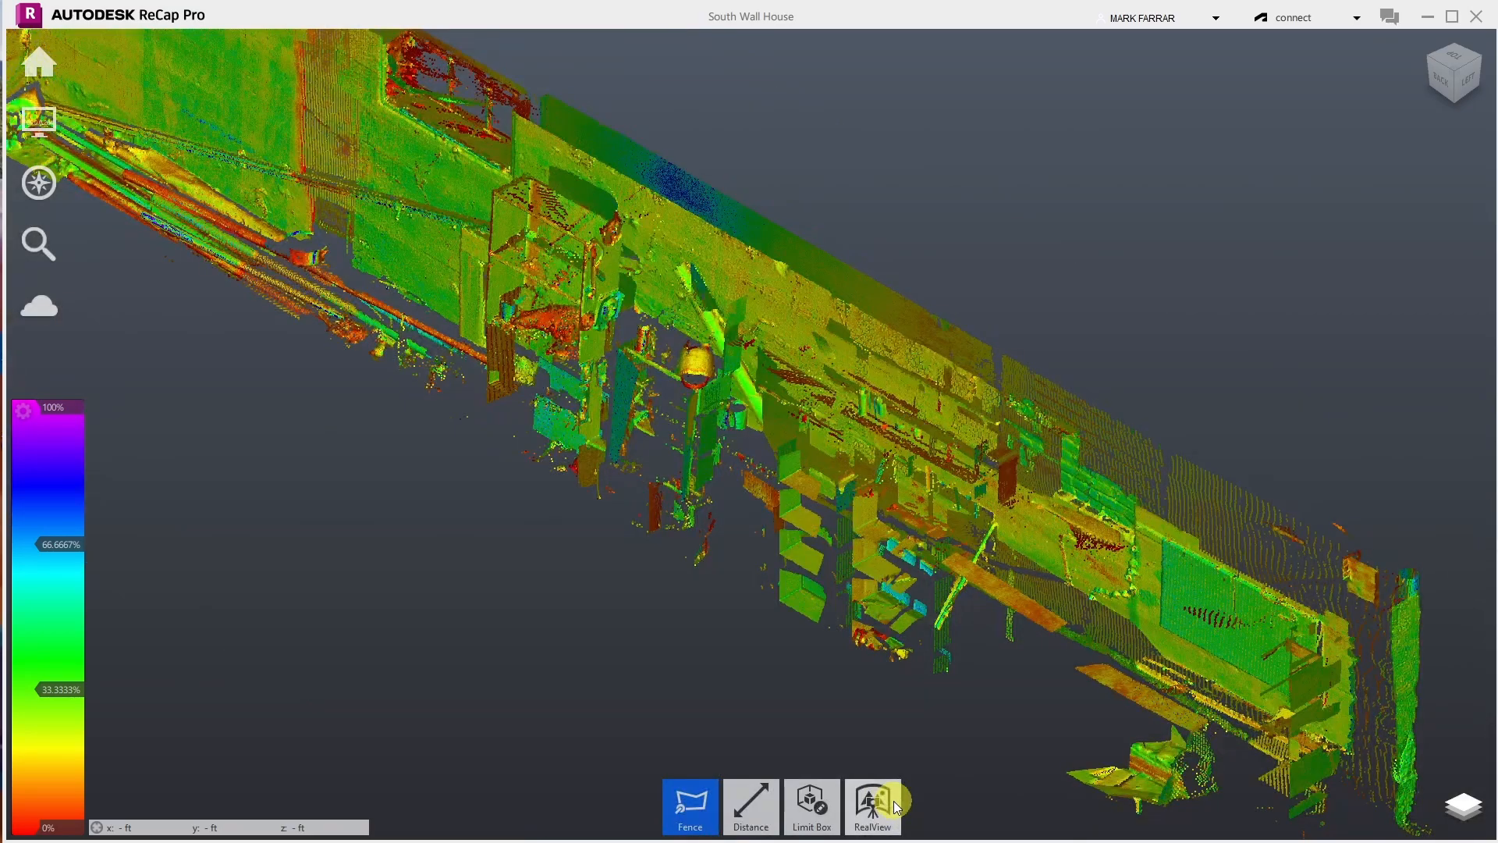
mouse_move(807, 811)
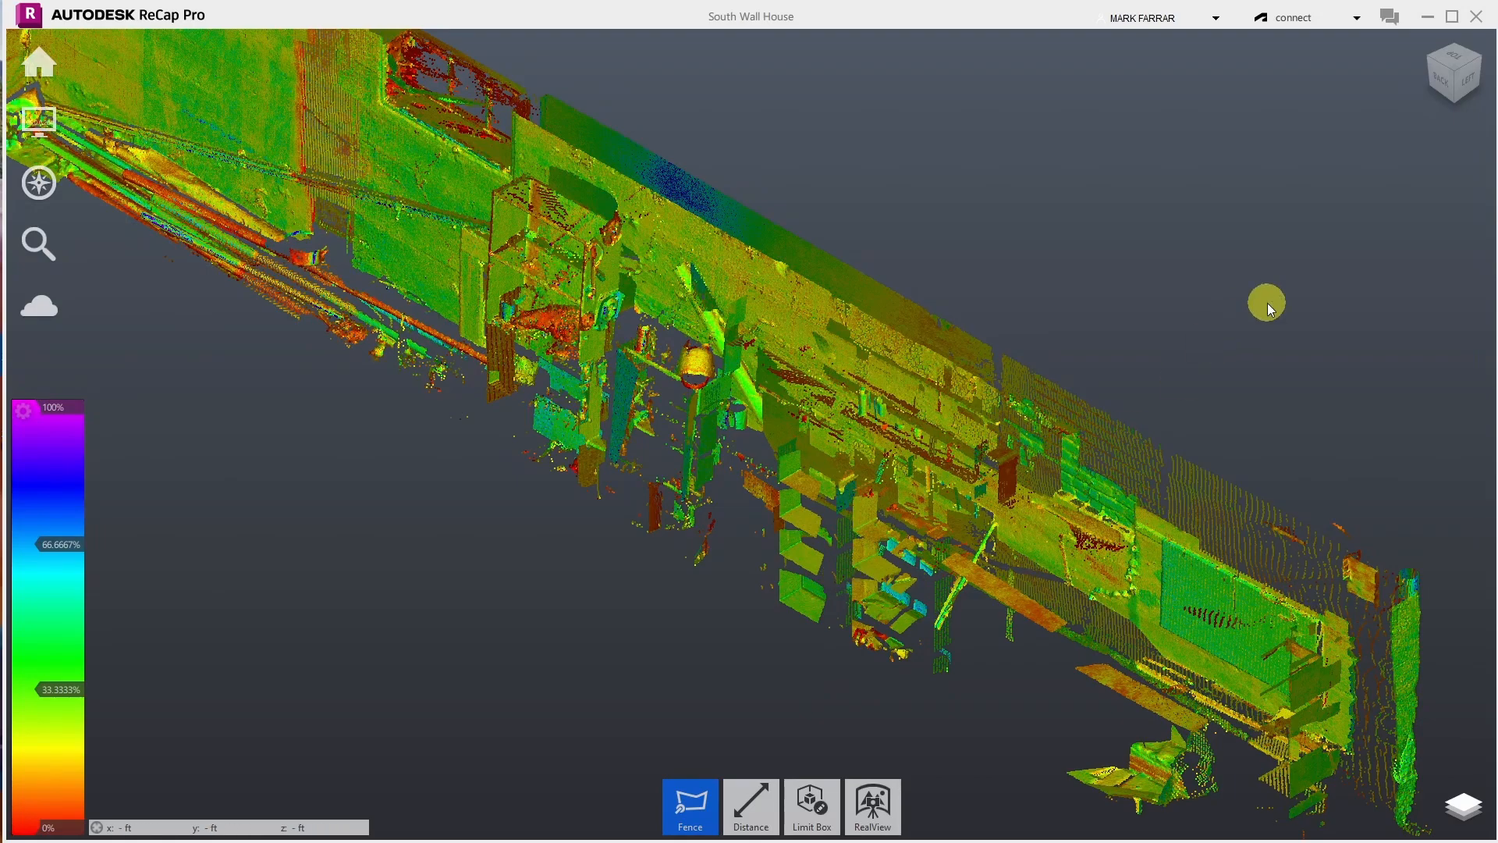
mouse_move(39, 184)
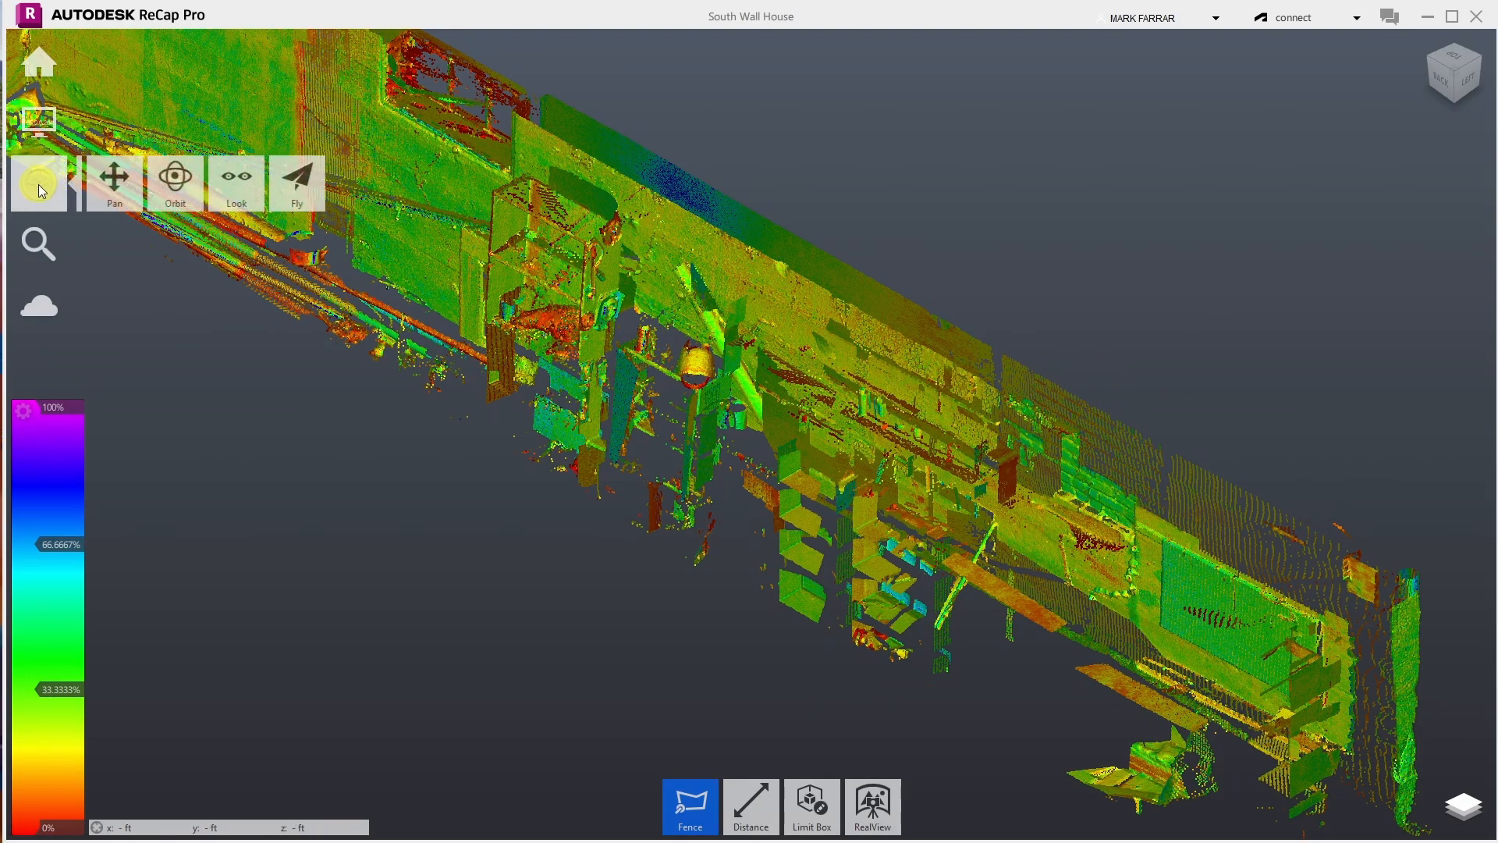
left_click(239, 176)
left_click_drag(876, 365, 826, 312)
scroll(826, 312, "up", 3)
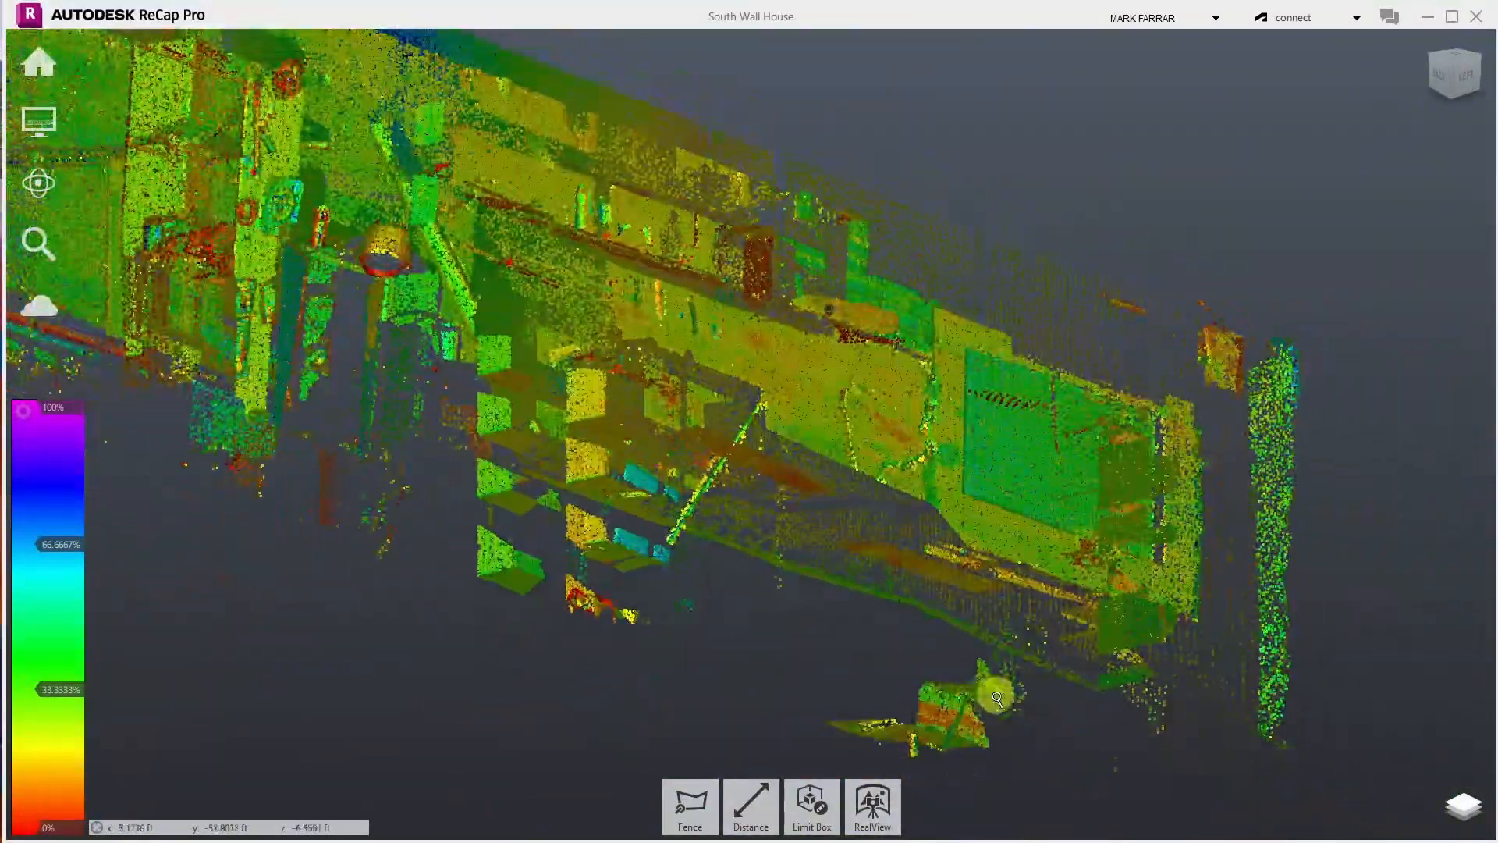
scroll(968, 753, "up", 4)
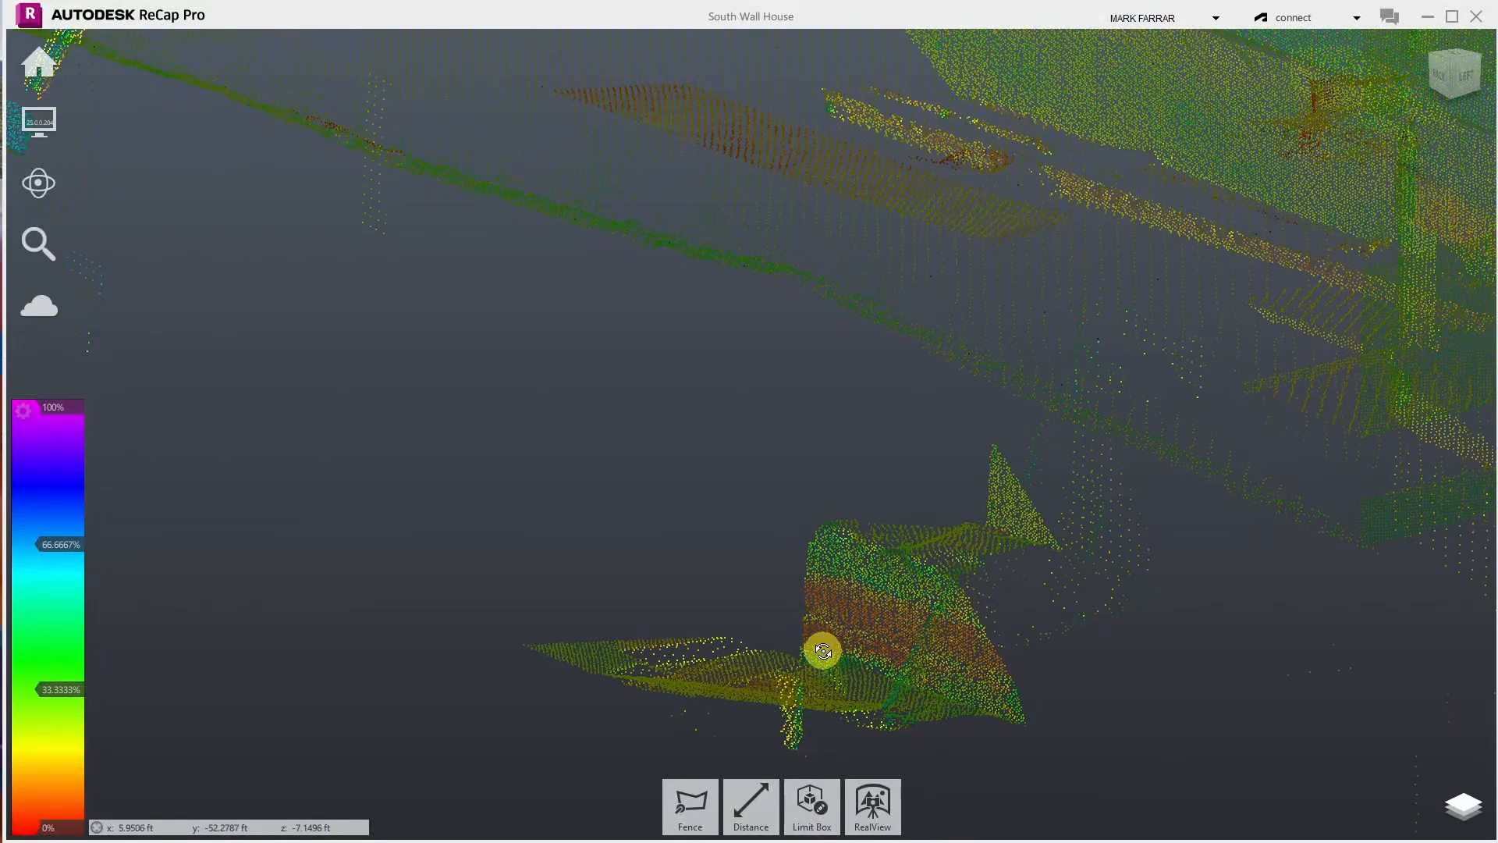
- Orbit around the clutter near the chair and the wall panel to inspect the cropped cloud
left_click_drag(820, 753, 904, 703)
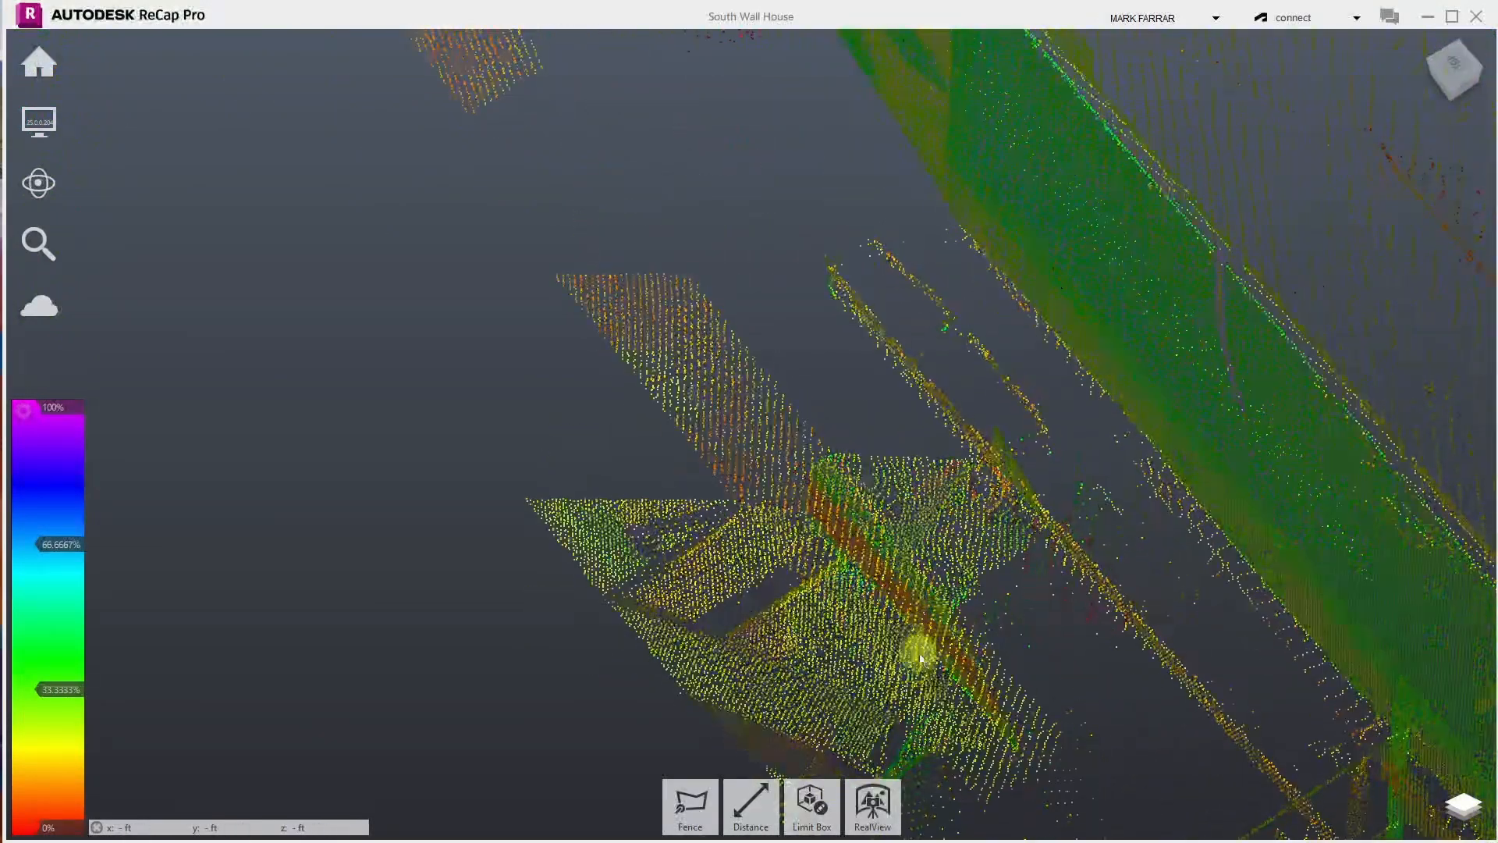
scroll(983, 589, "down", 5)
left_click_drag(977, 438, 696, 239)
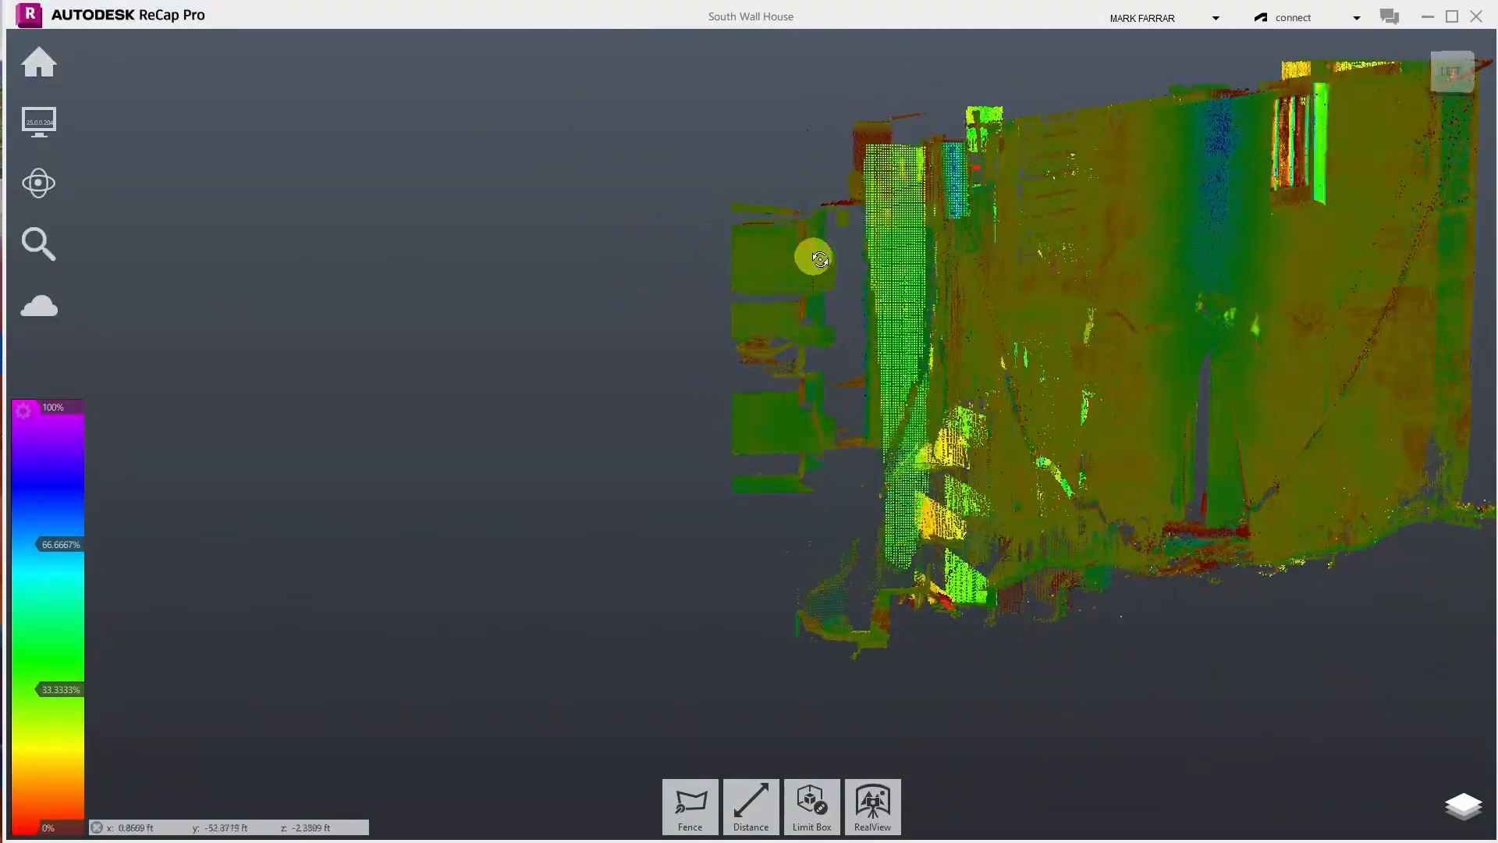
scroll(859, 331, "up", 3)
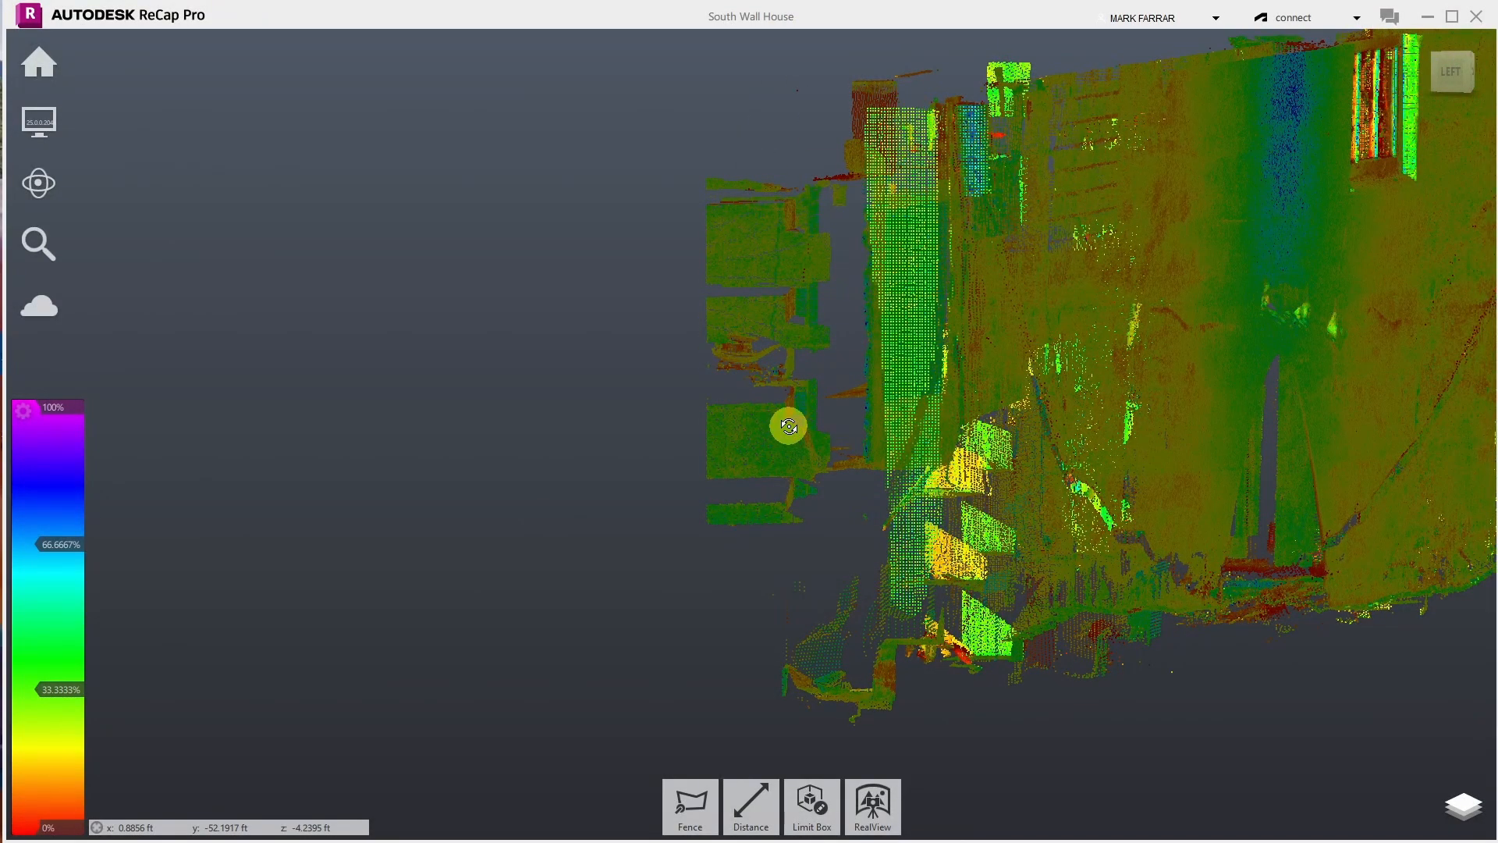
left_click_drag(789, 425, 909, 501)
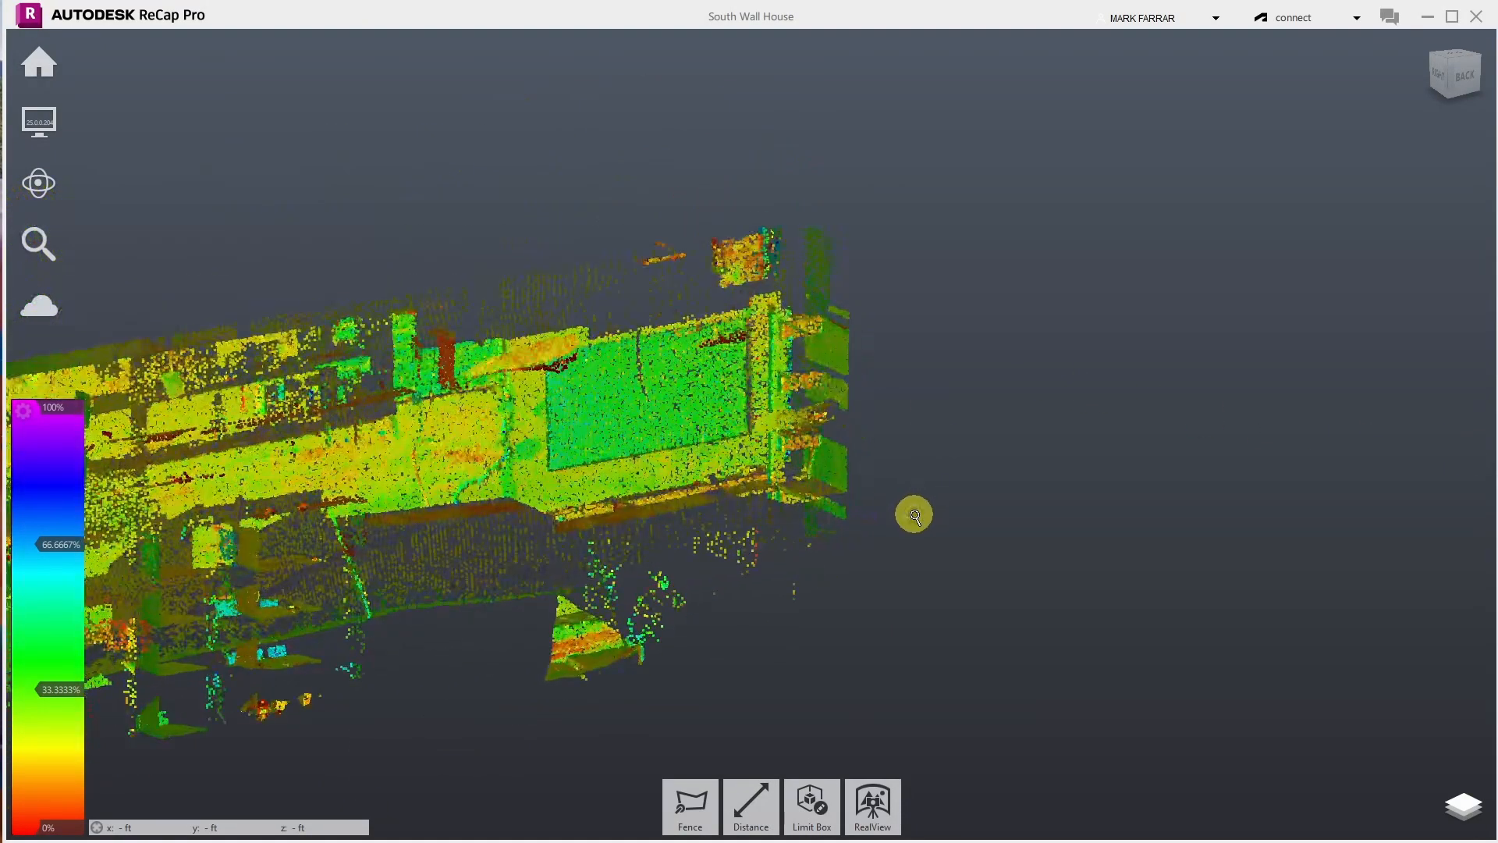
- Reopen the limit box for editing in an isometric view and select its far end face
left_click(806, 803)
left_click(812, 739)
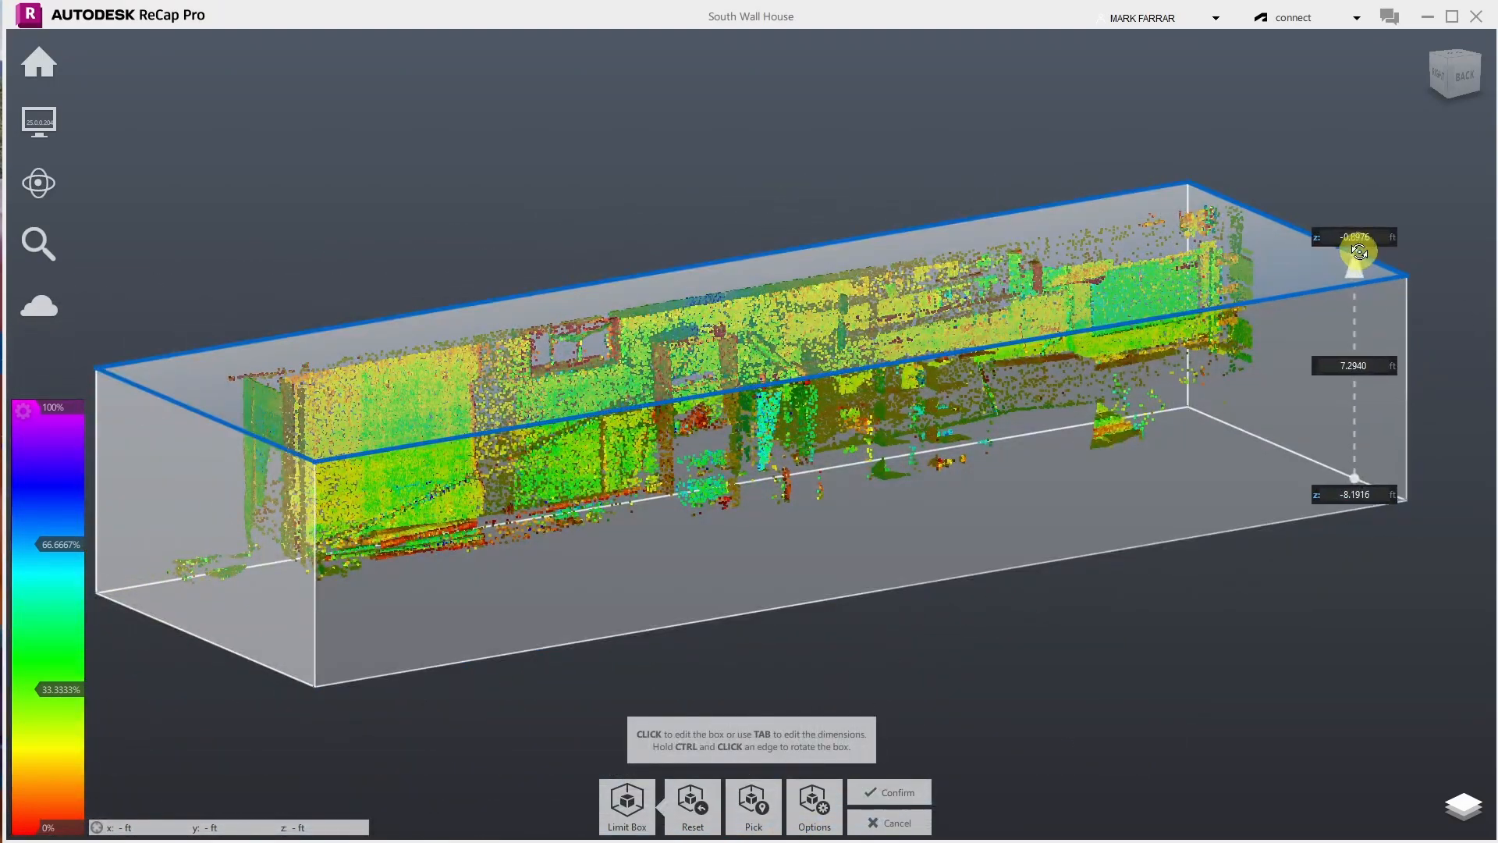
left_click(1480, 61)
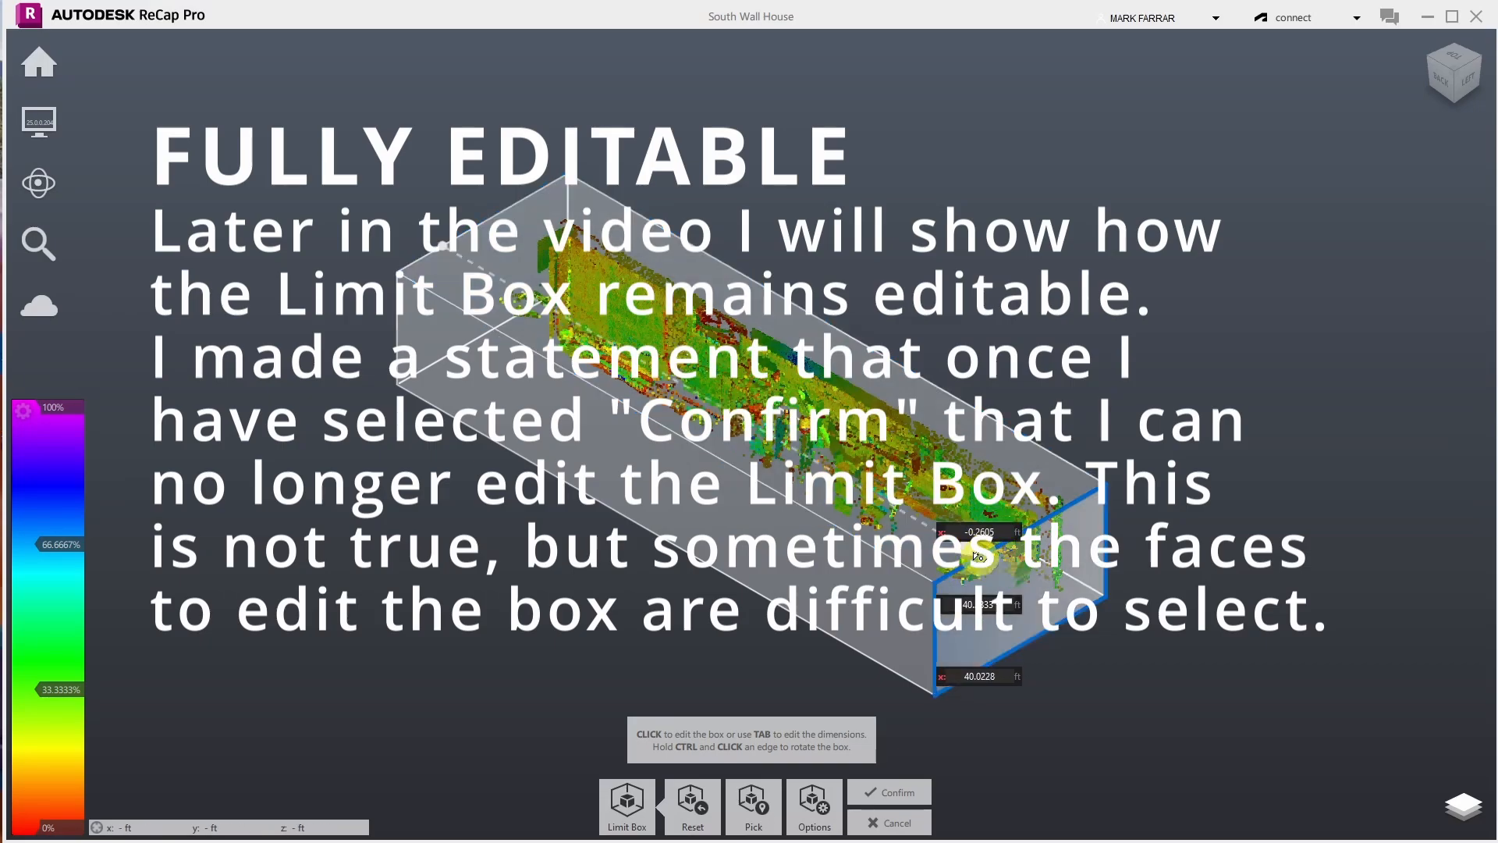
left_click(950, 663)
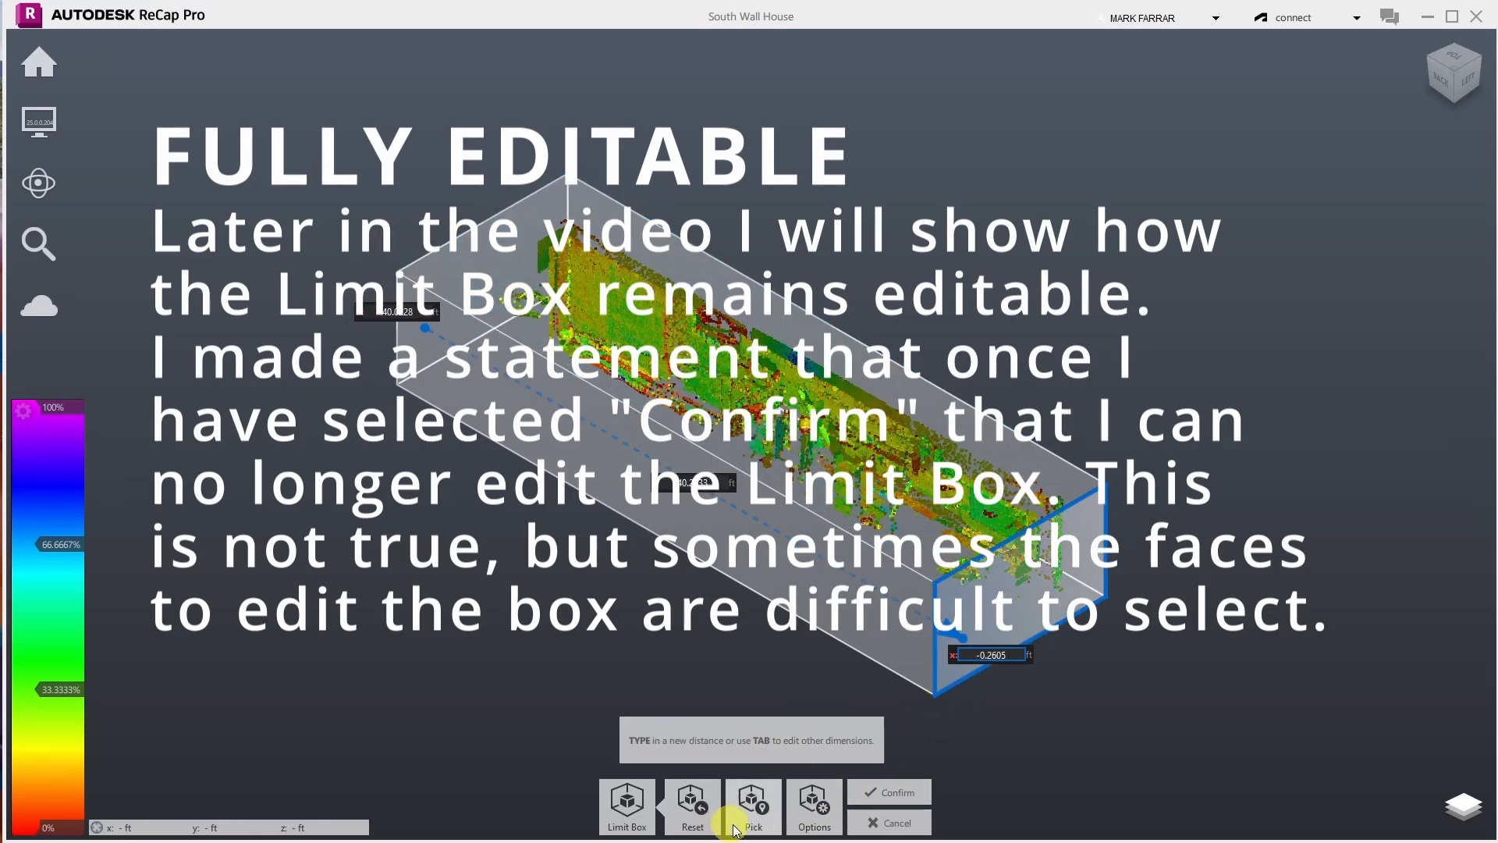
left_click(806, 819)
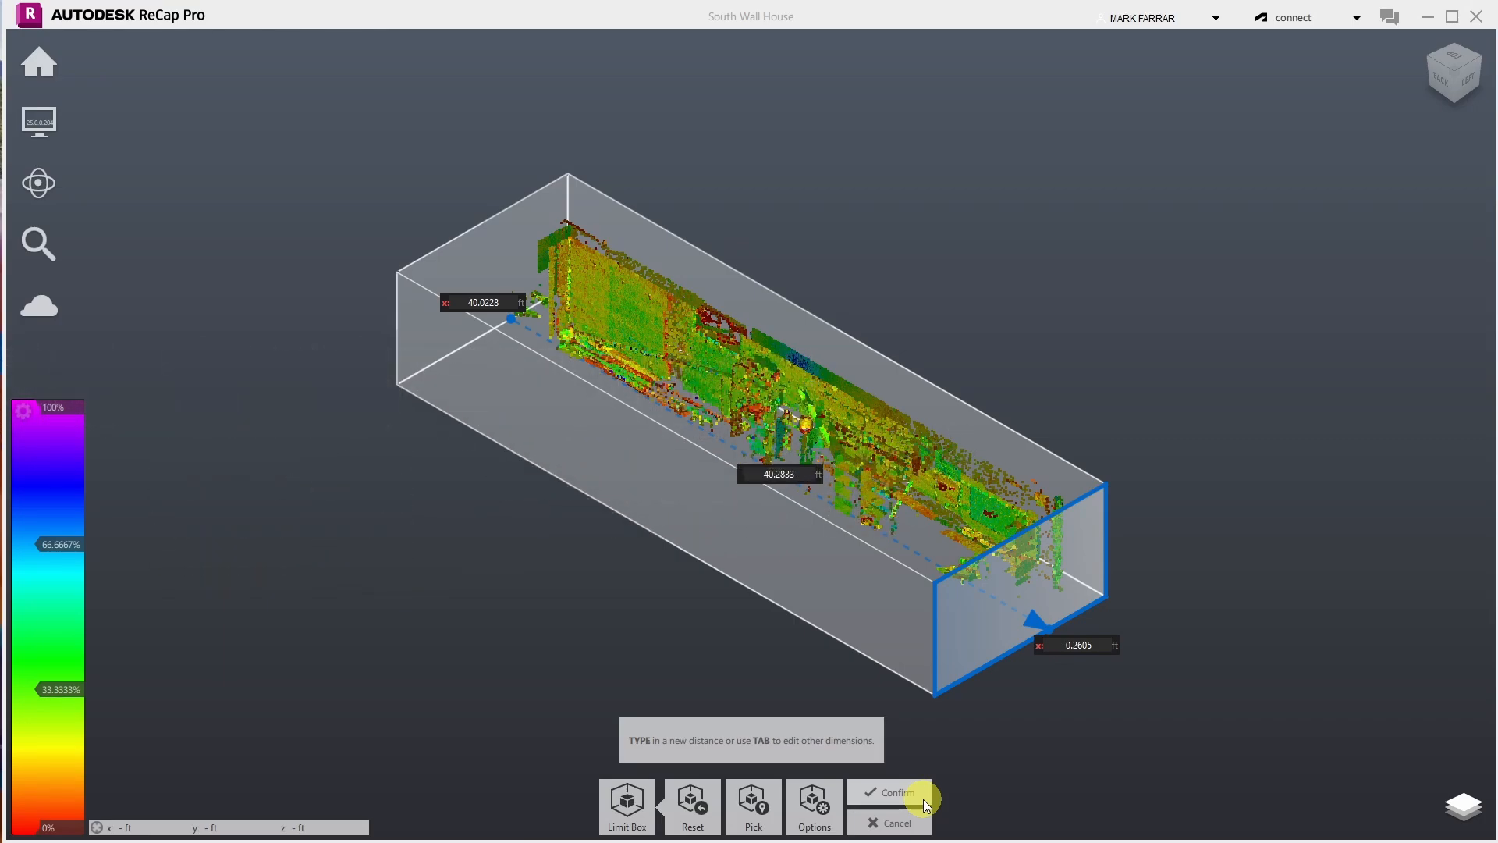
- Set the end face's x offset to 0, then to 0.1 ft
left_click(1088, 649)
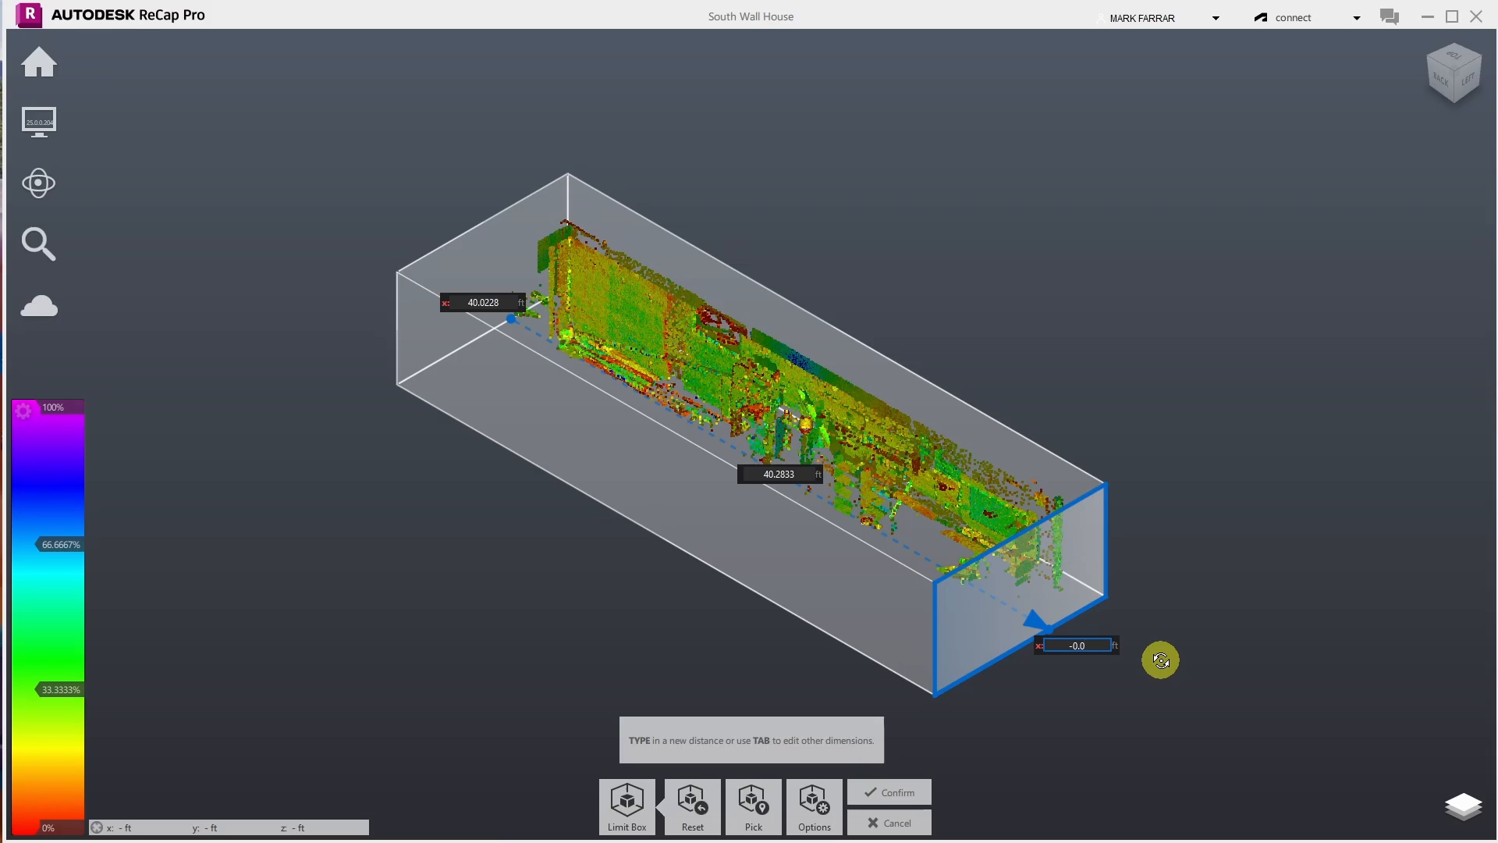
key("Return")
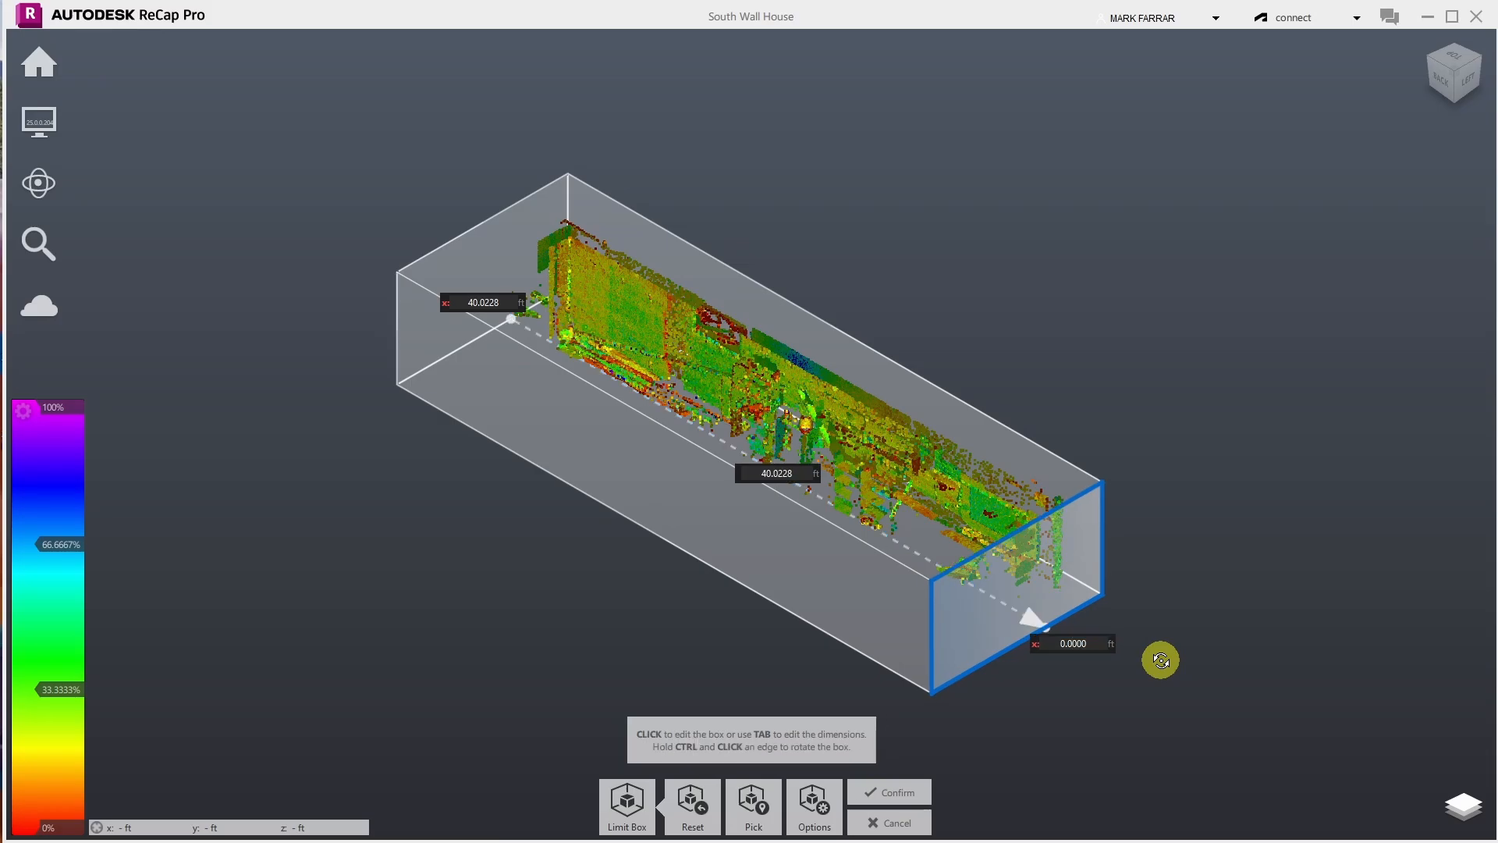
scroll(1038, 561, "up", 1)
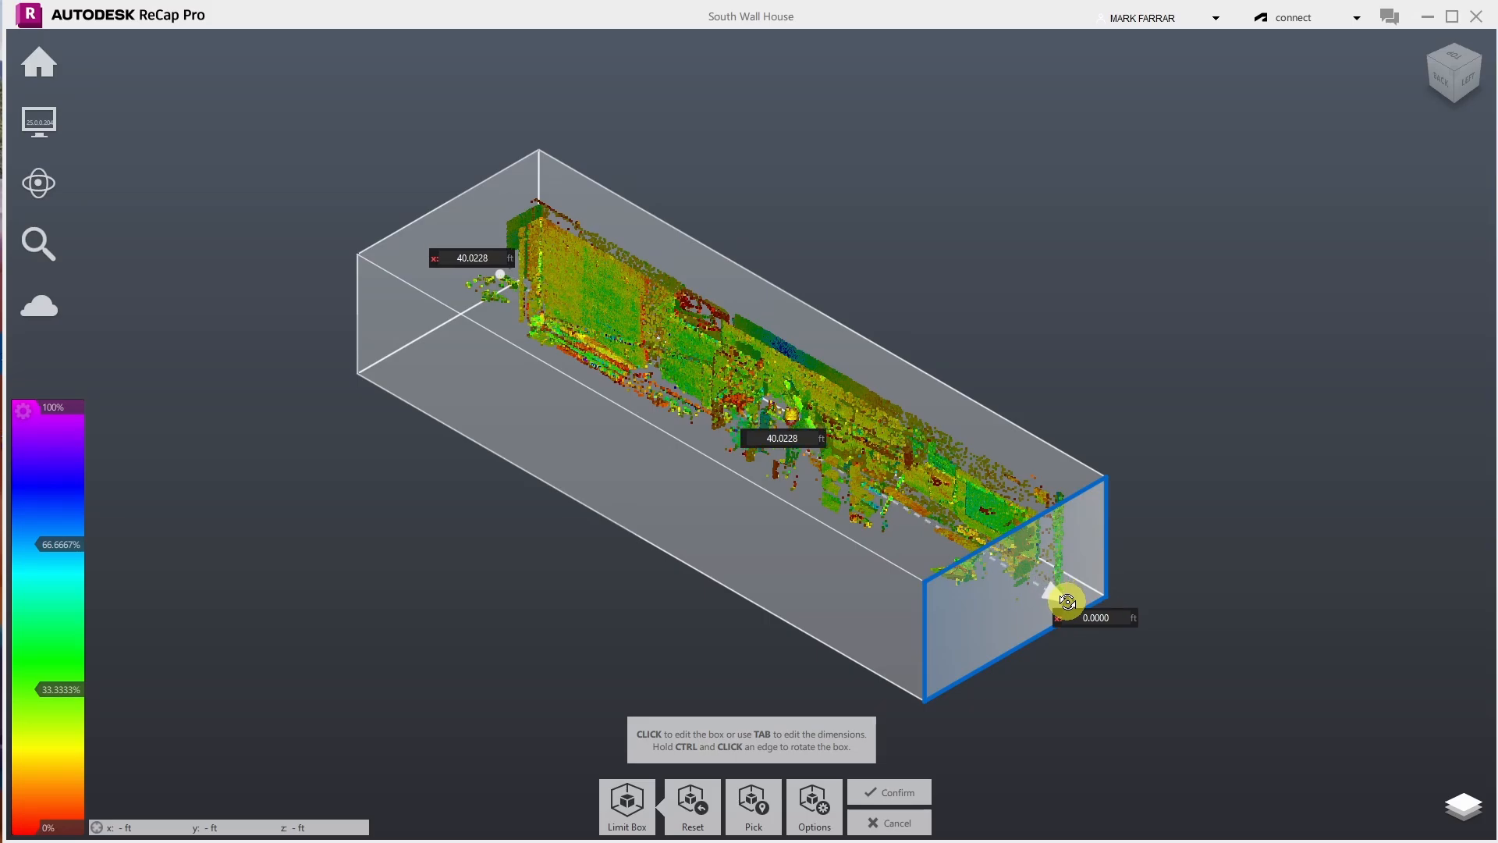
left_click(1104, 629)
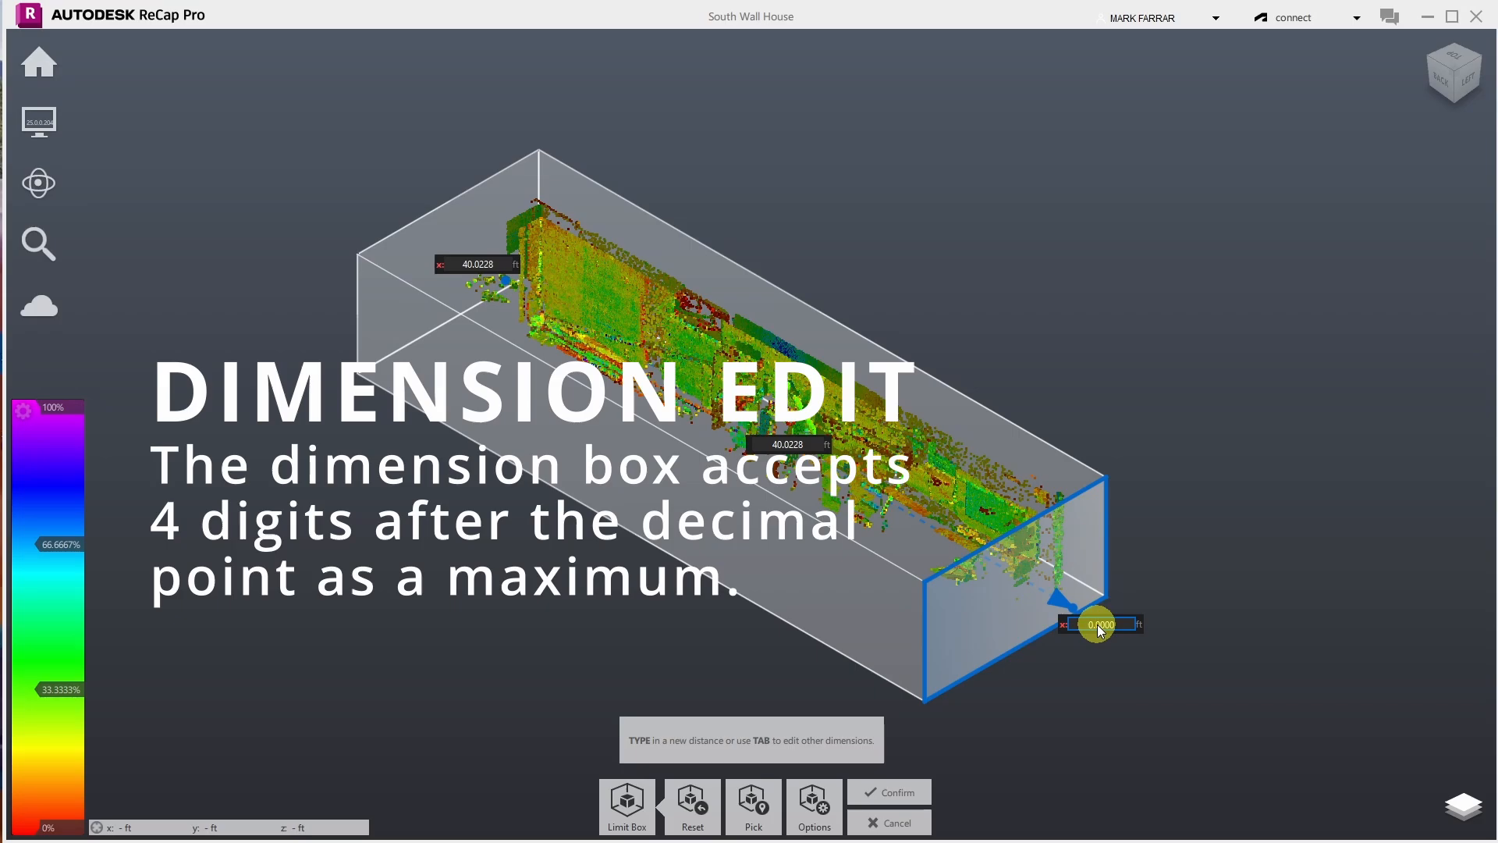
key("Escape")
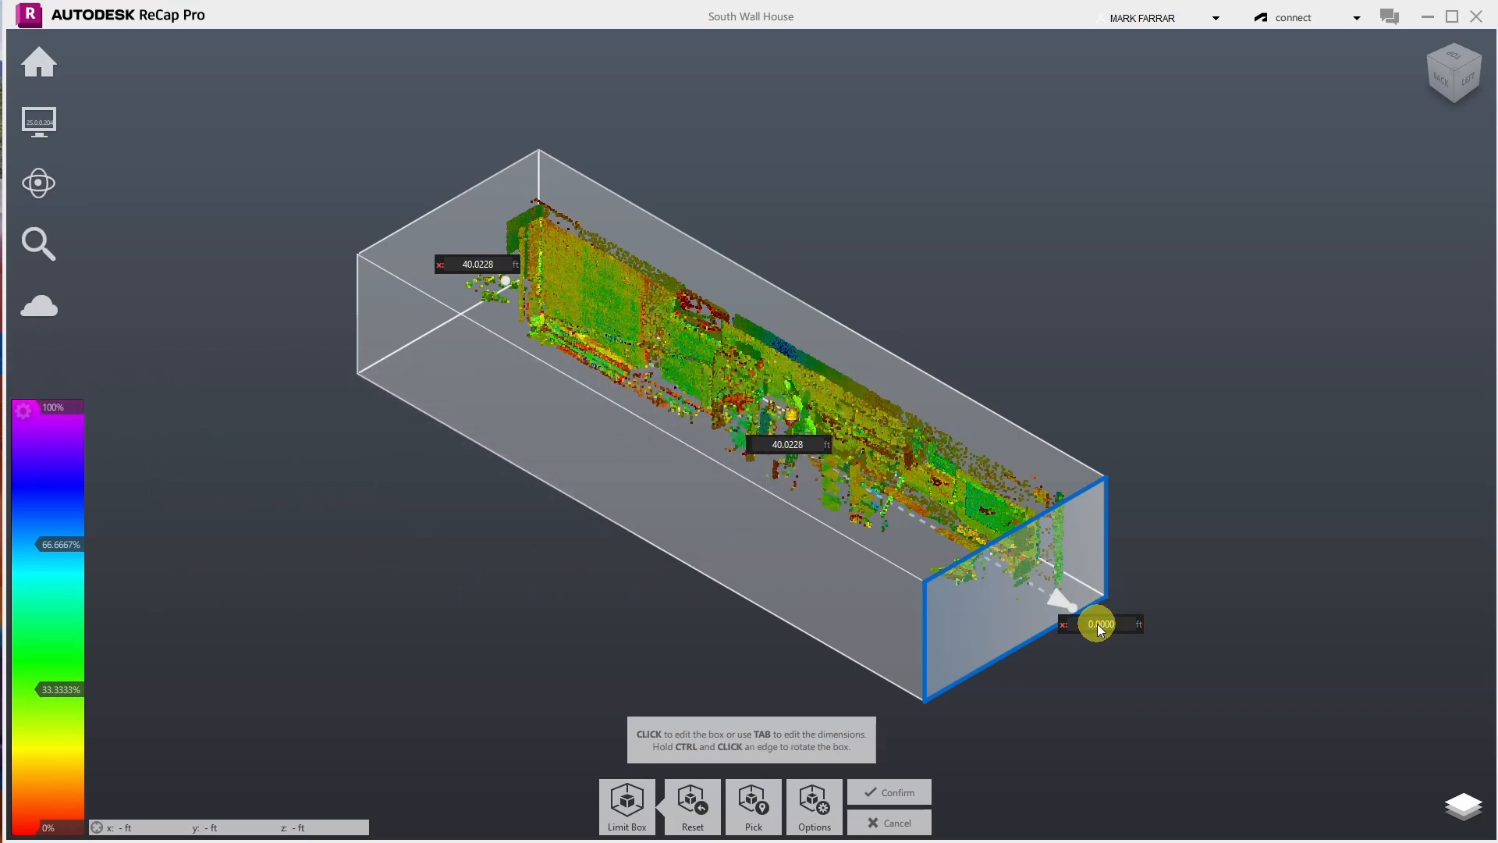
left_click(1100, 625)
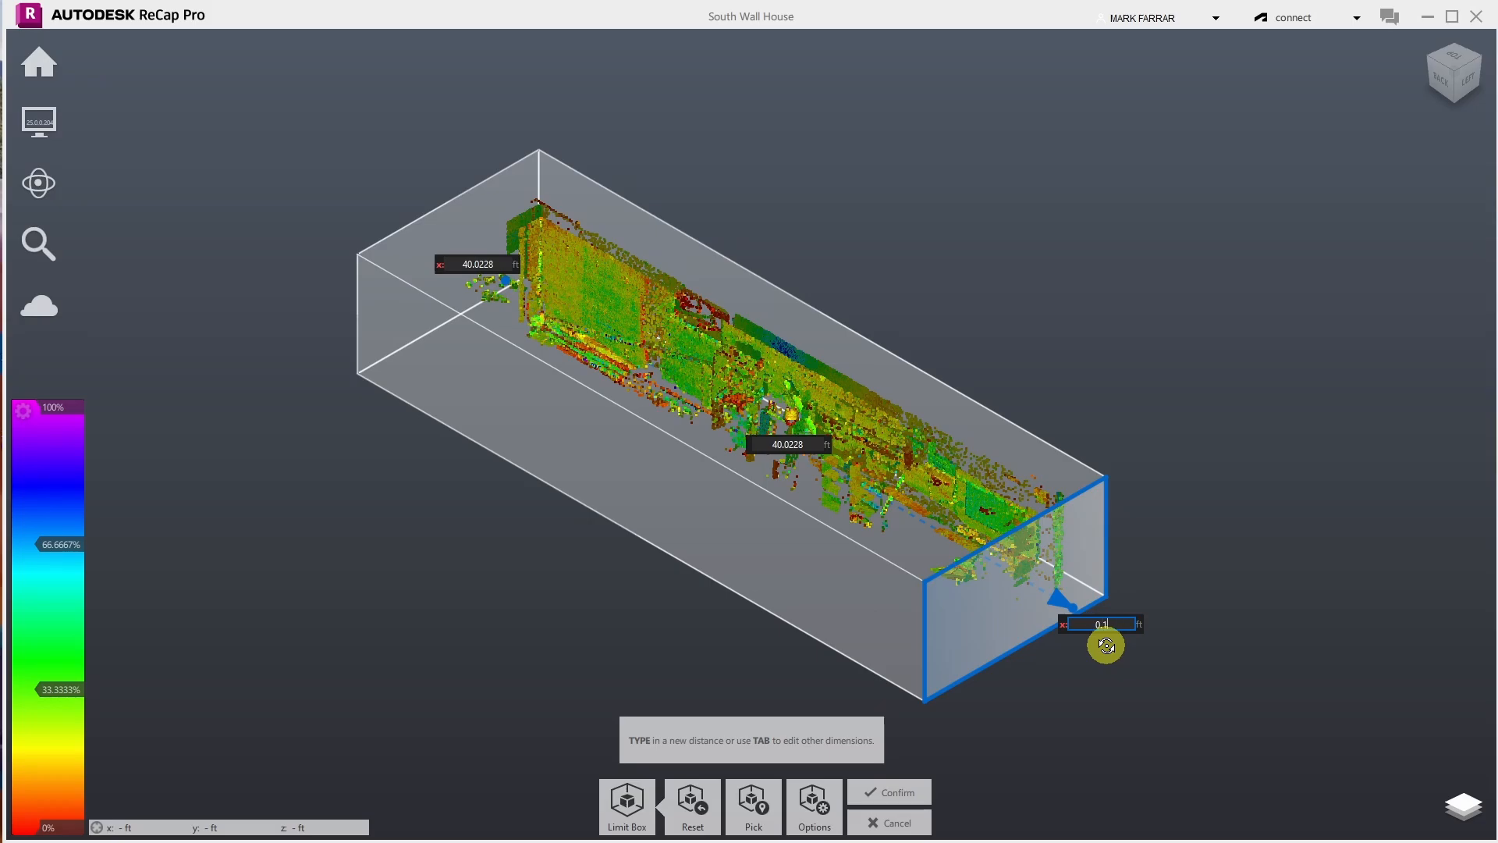
key("Return")
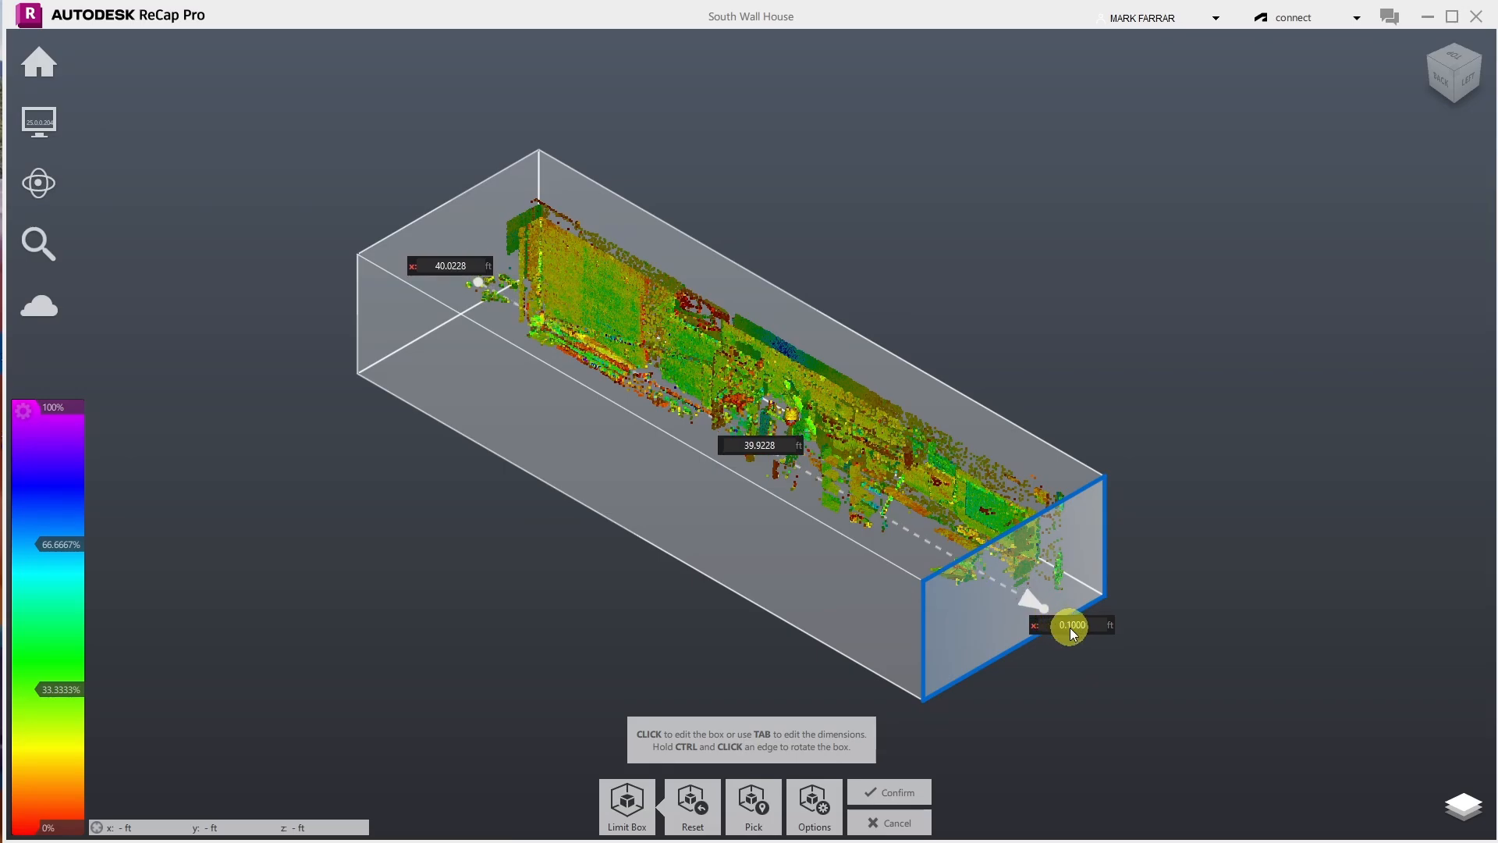
- Step the end face offset through 0.15 and 0.2 to 0.3 ft, shortening the box to 39.7228 ft
left_click(1066, 625)
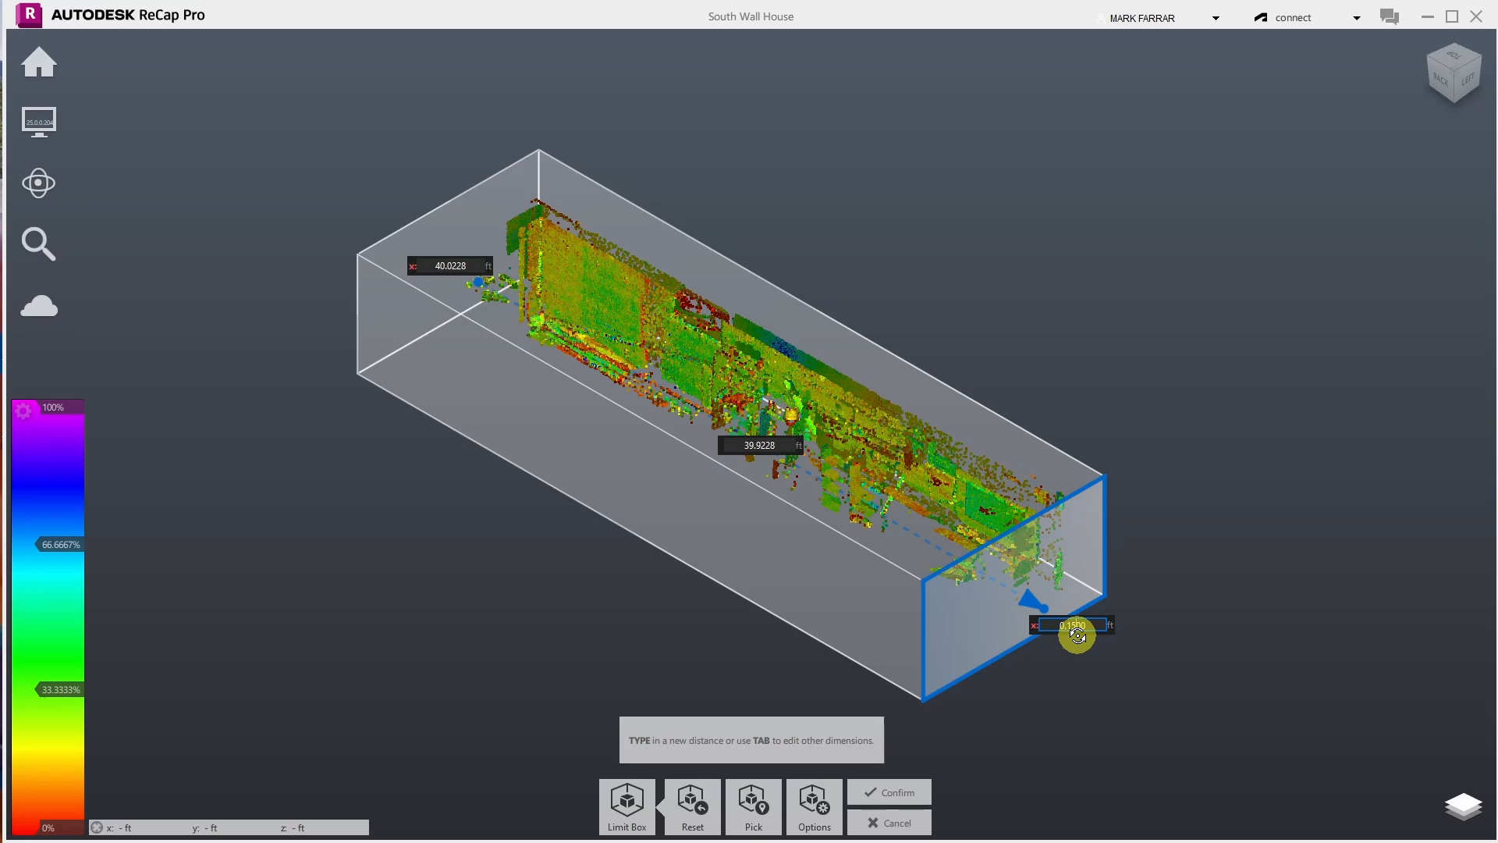
key("Return")
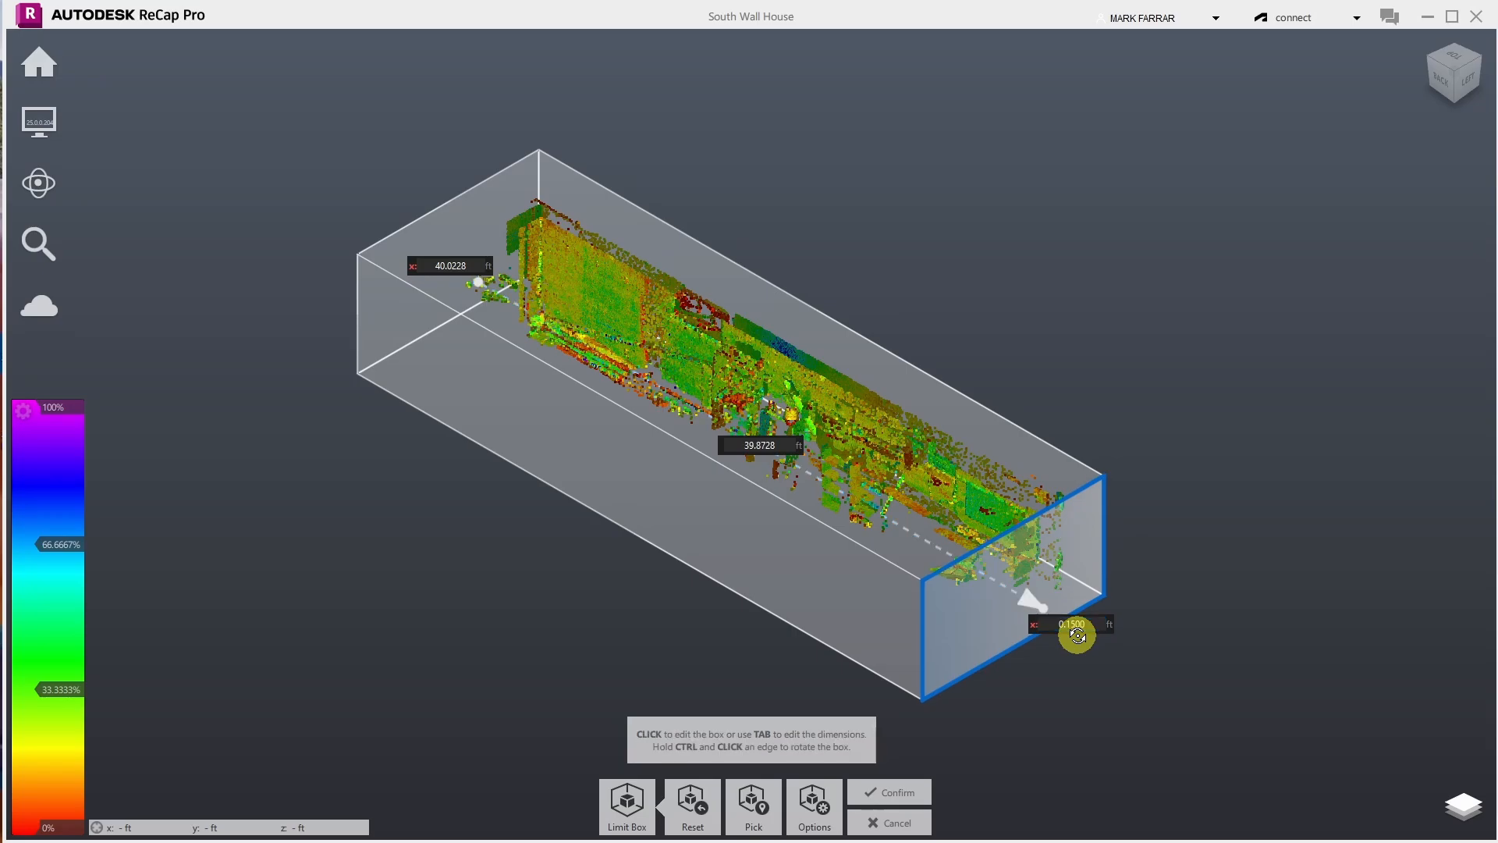
left_click(1077, 633)
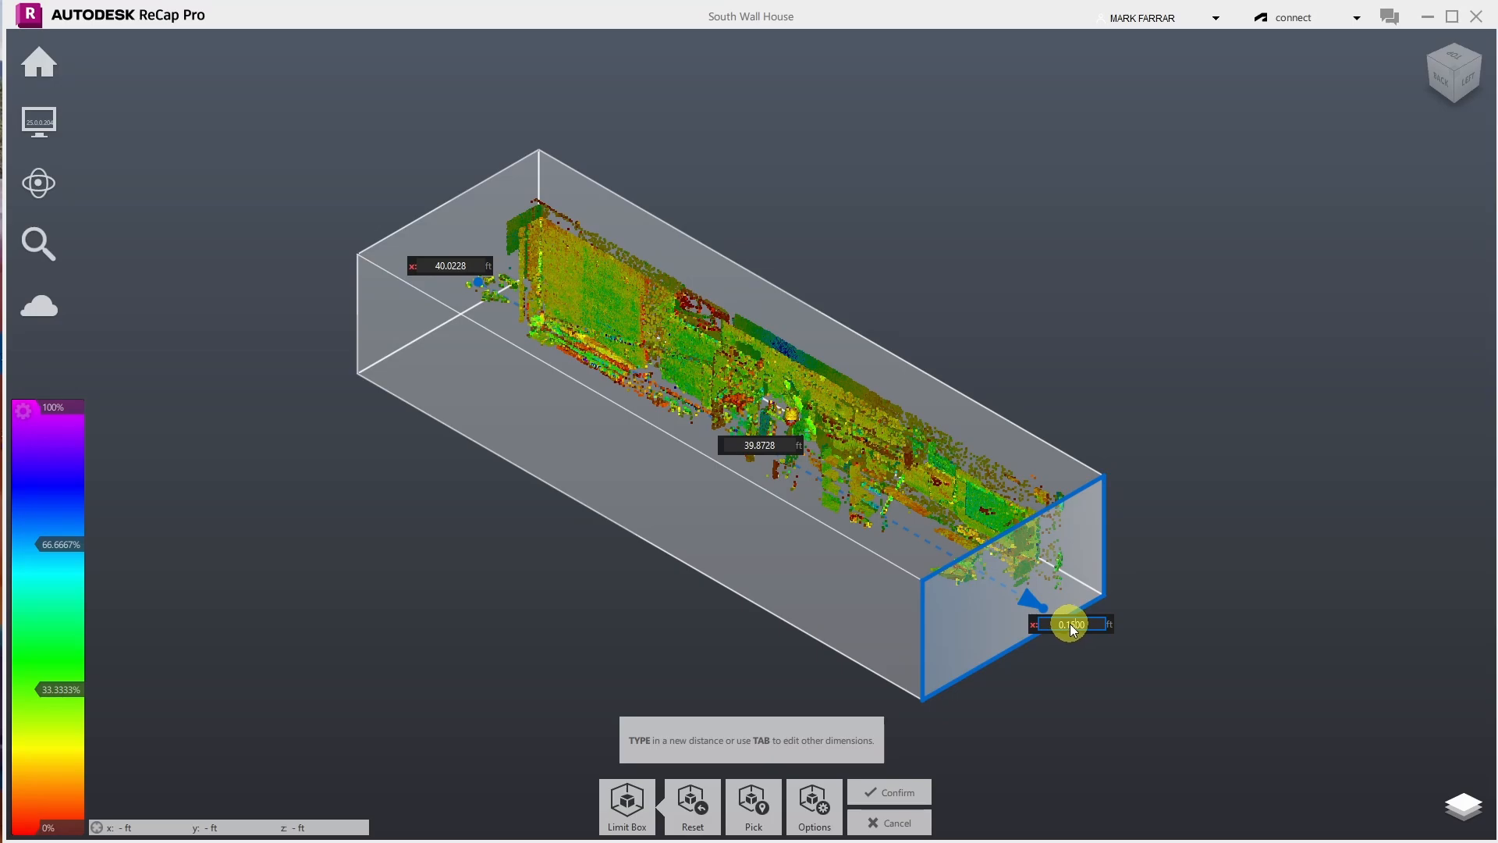
type("0.20")
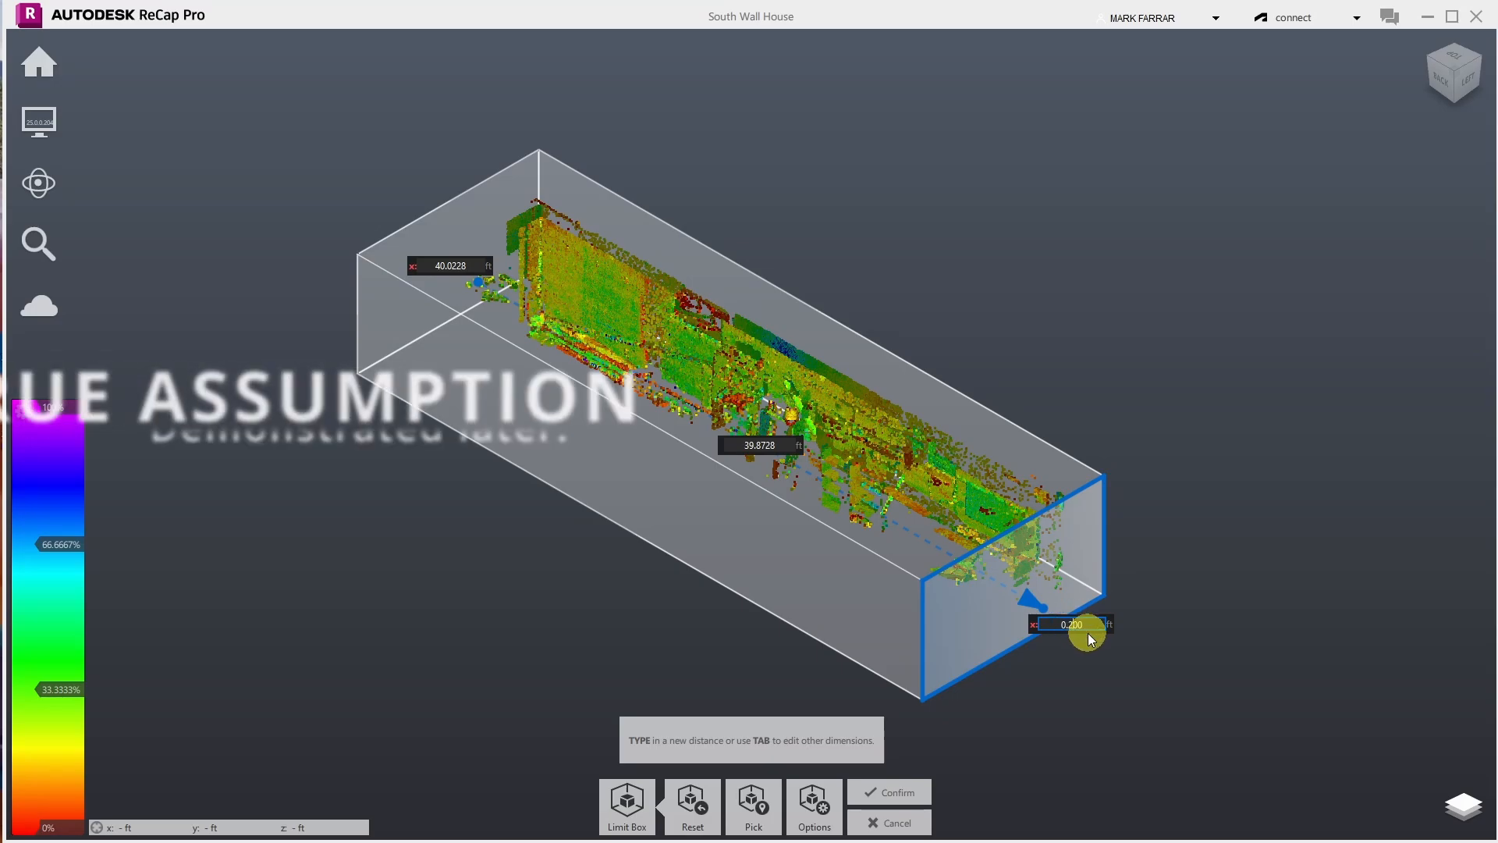
key("Return")
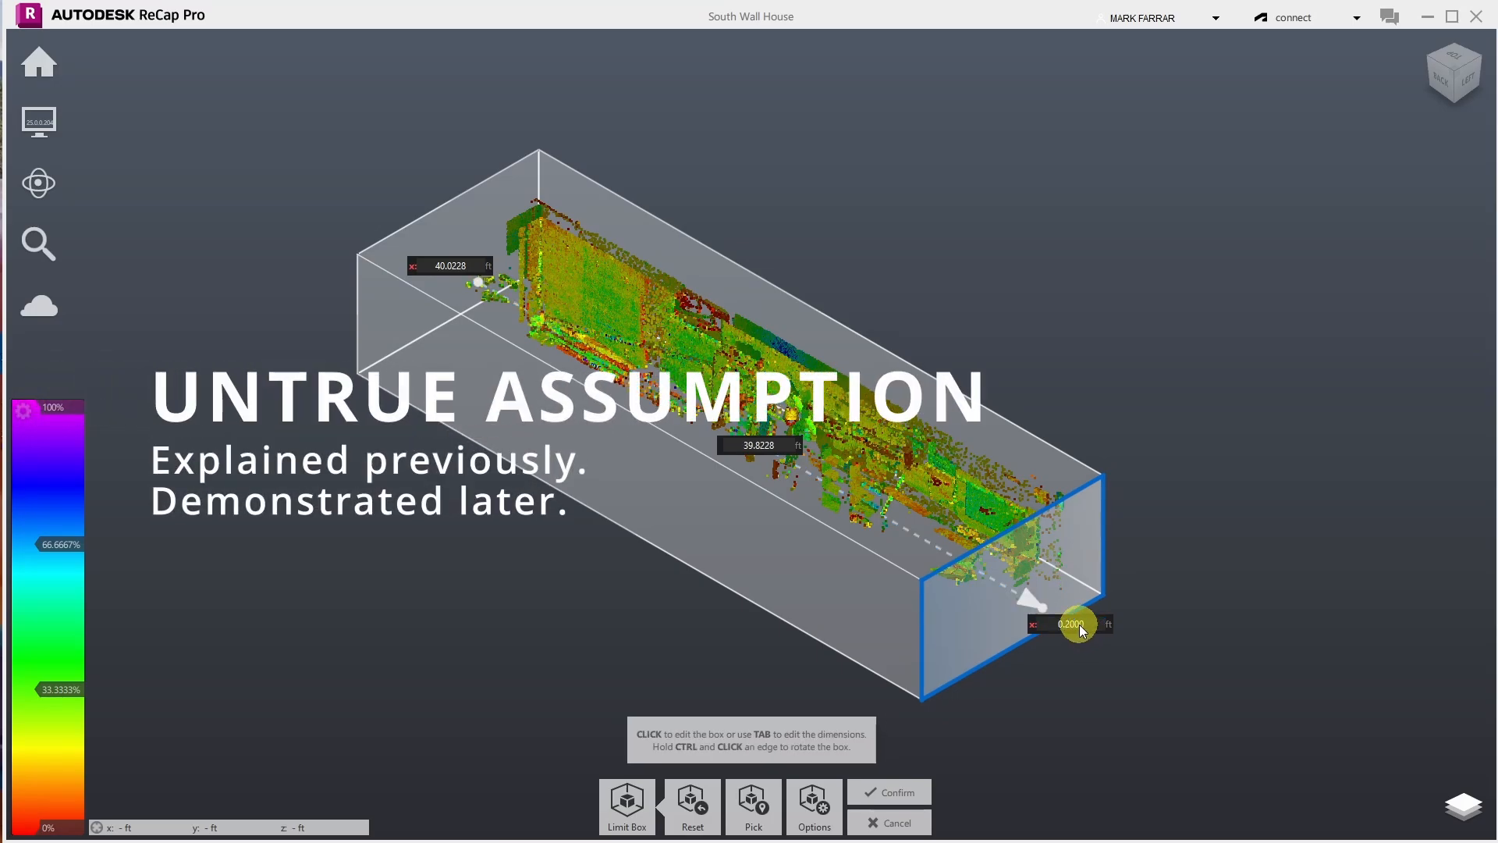
left_click(1076, 625)
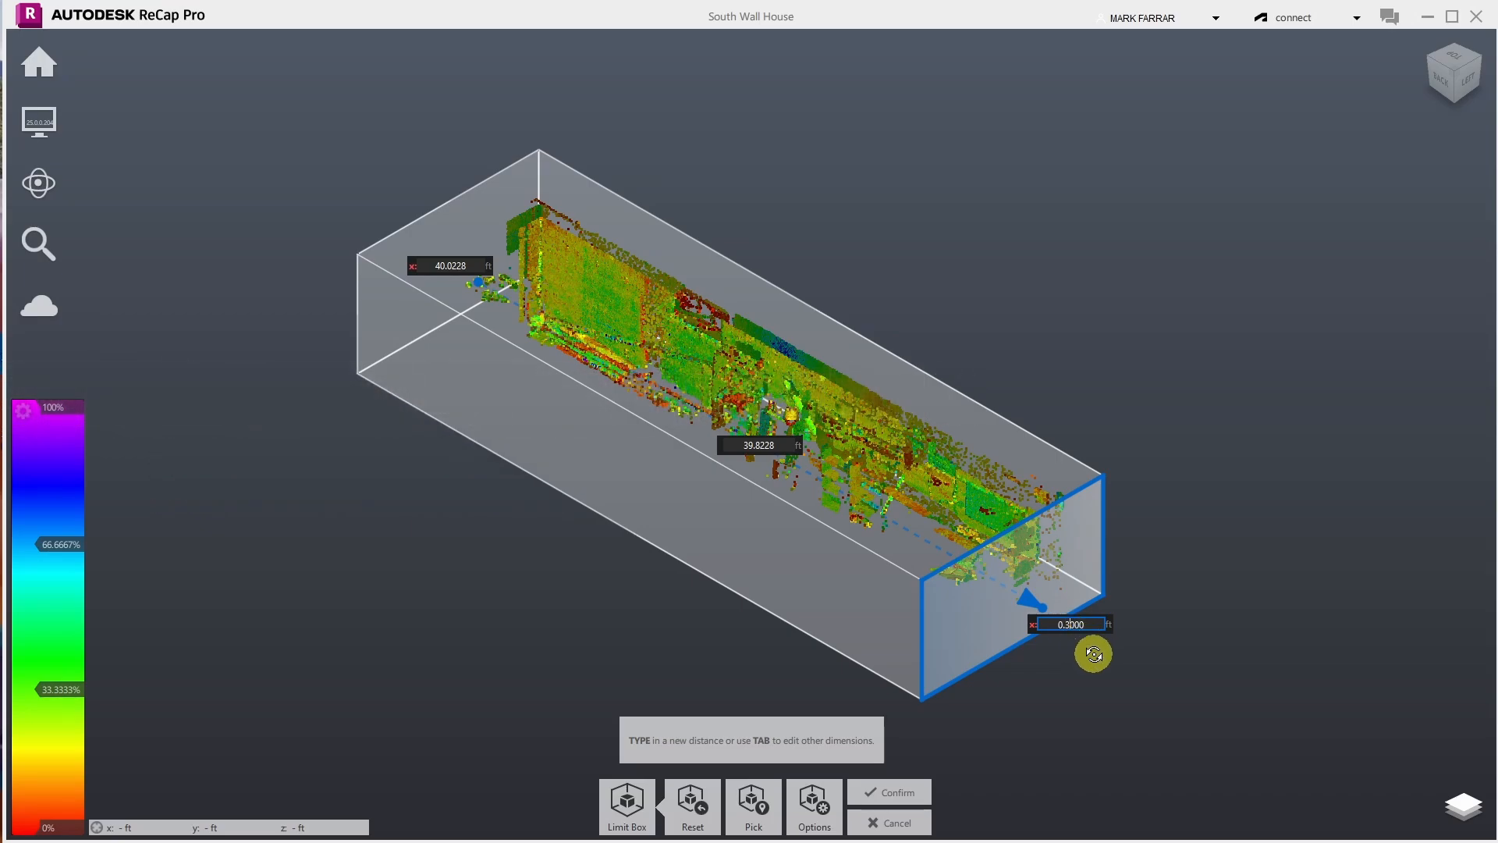
type("0.3")
key("Return")
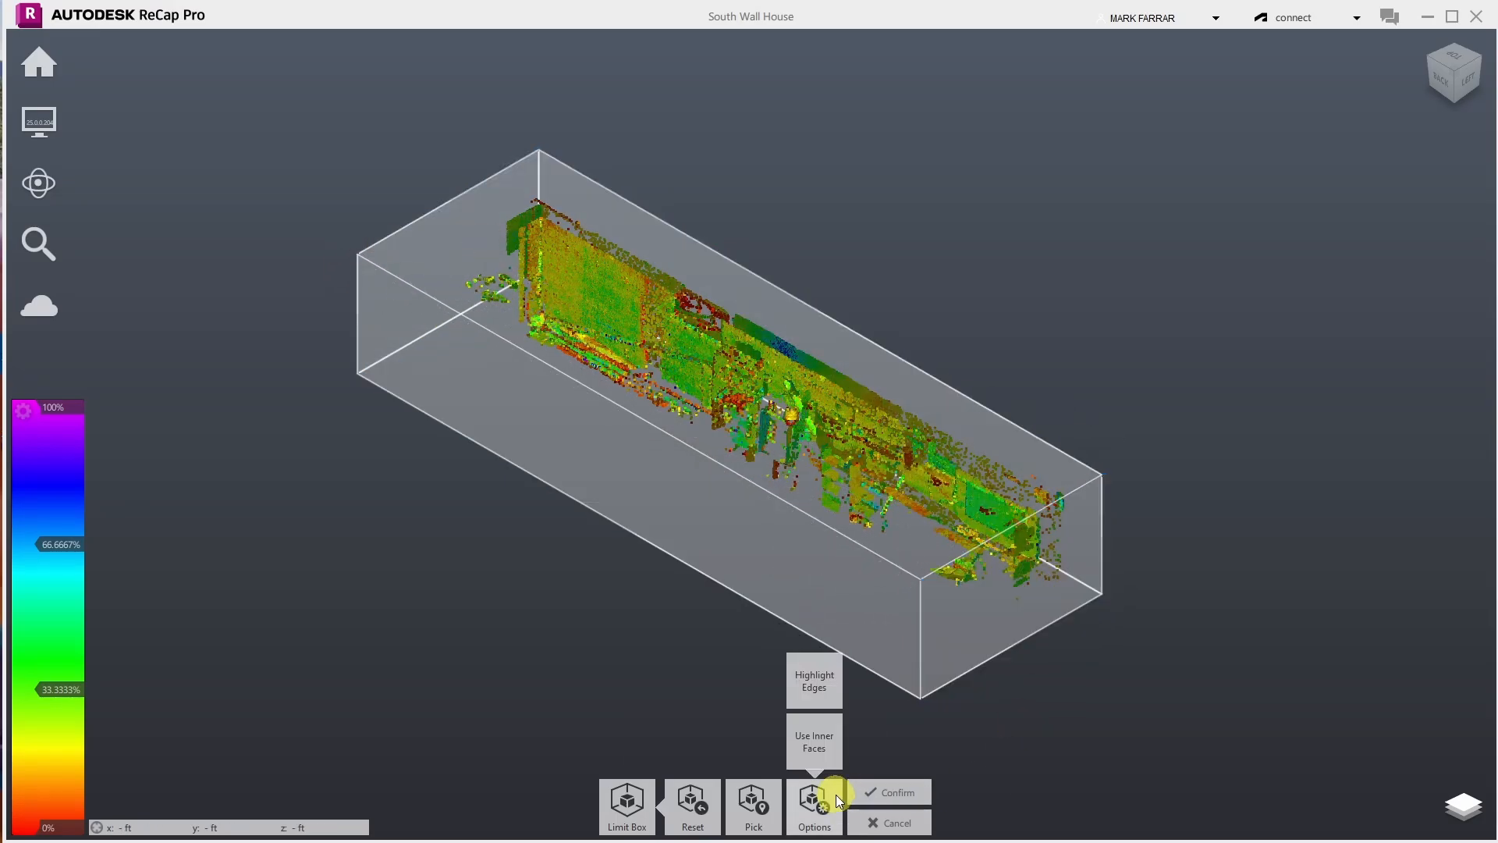
- Apply the shortened limit box and orbit around the cropped wall cloud
left_click(862, 793)
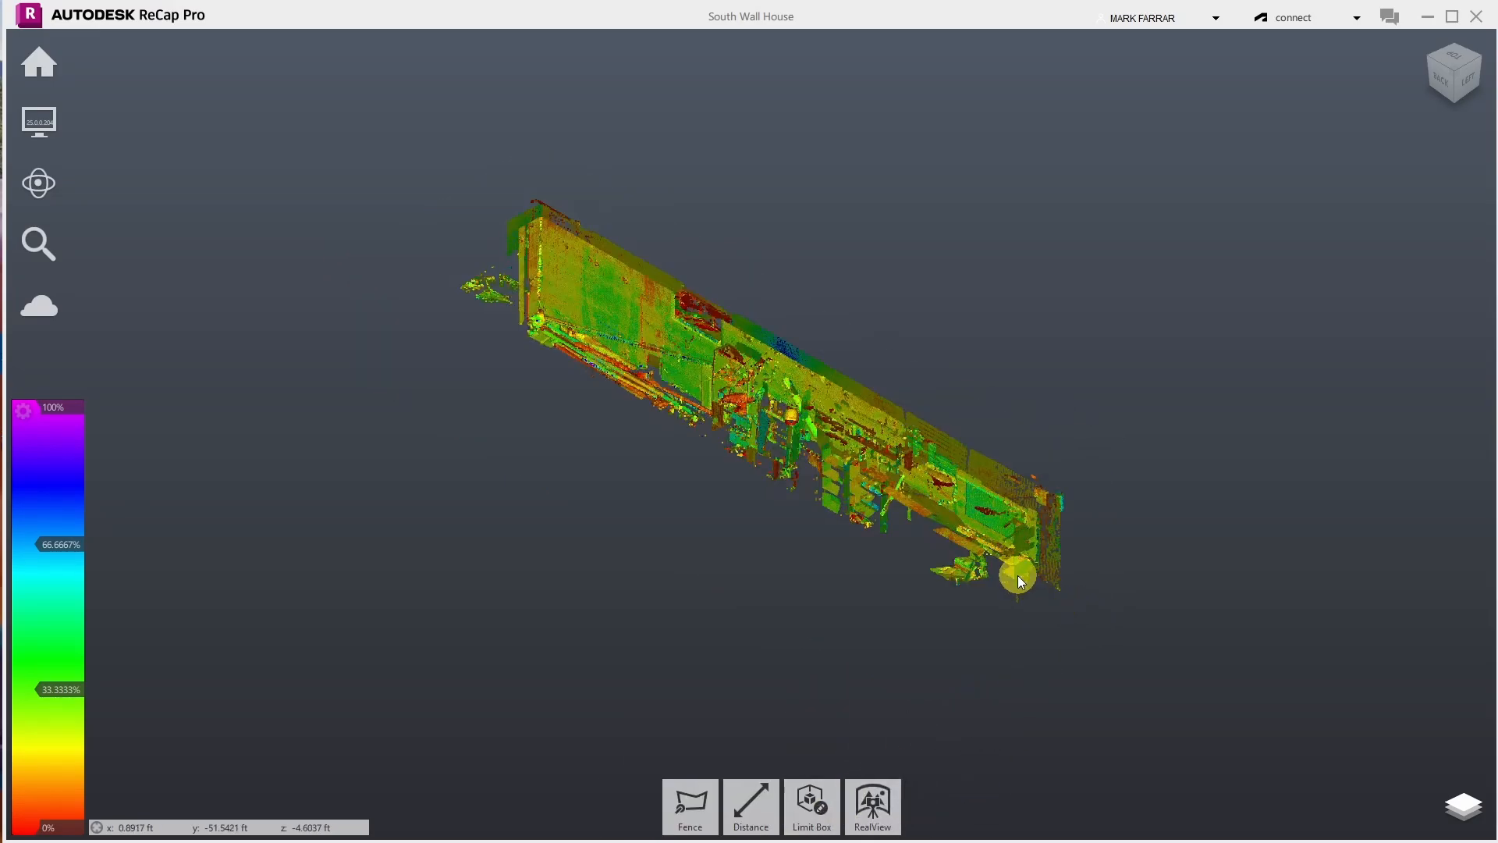
mouse_move(39, 185)
left_click(224, 182)
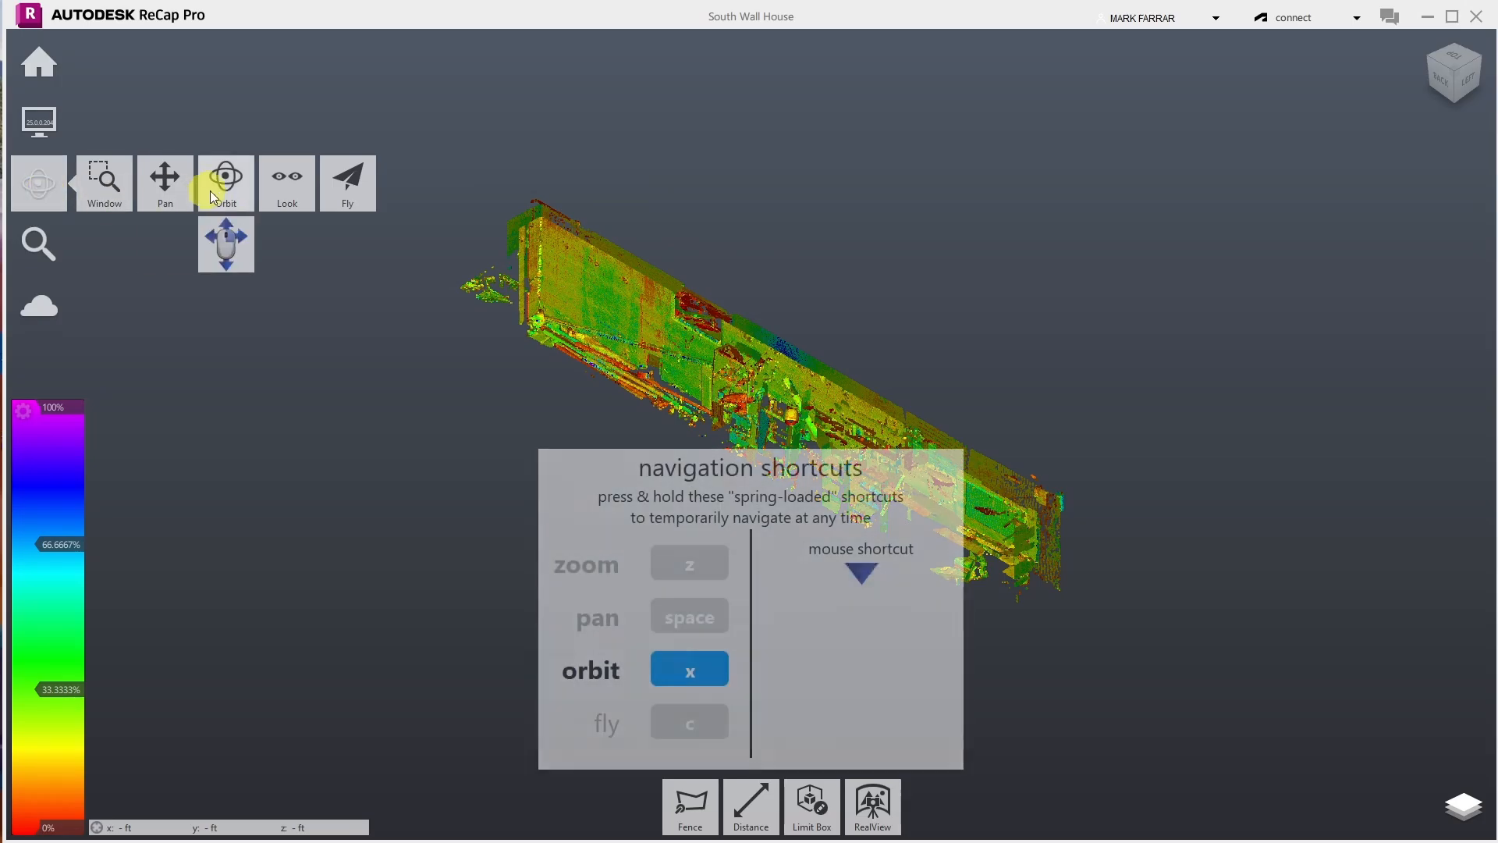
left_click_drag(643, 297, 1100, 280)
scroll(1098, 277, "up", 5)
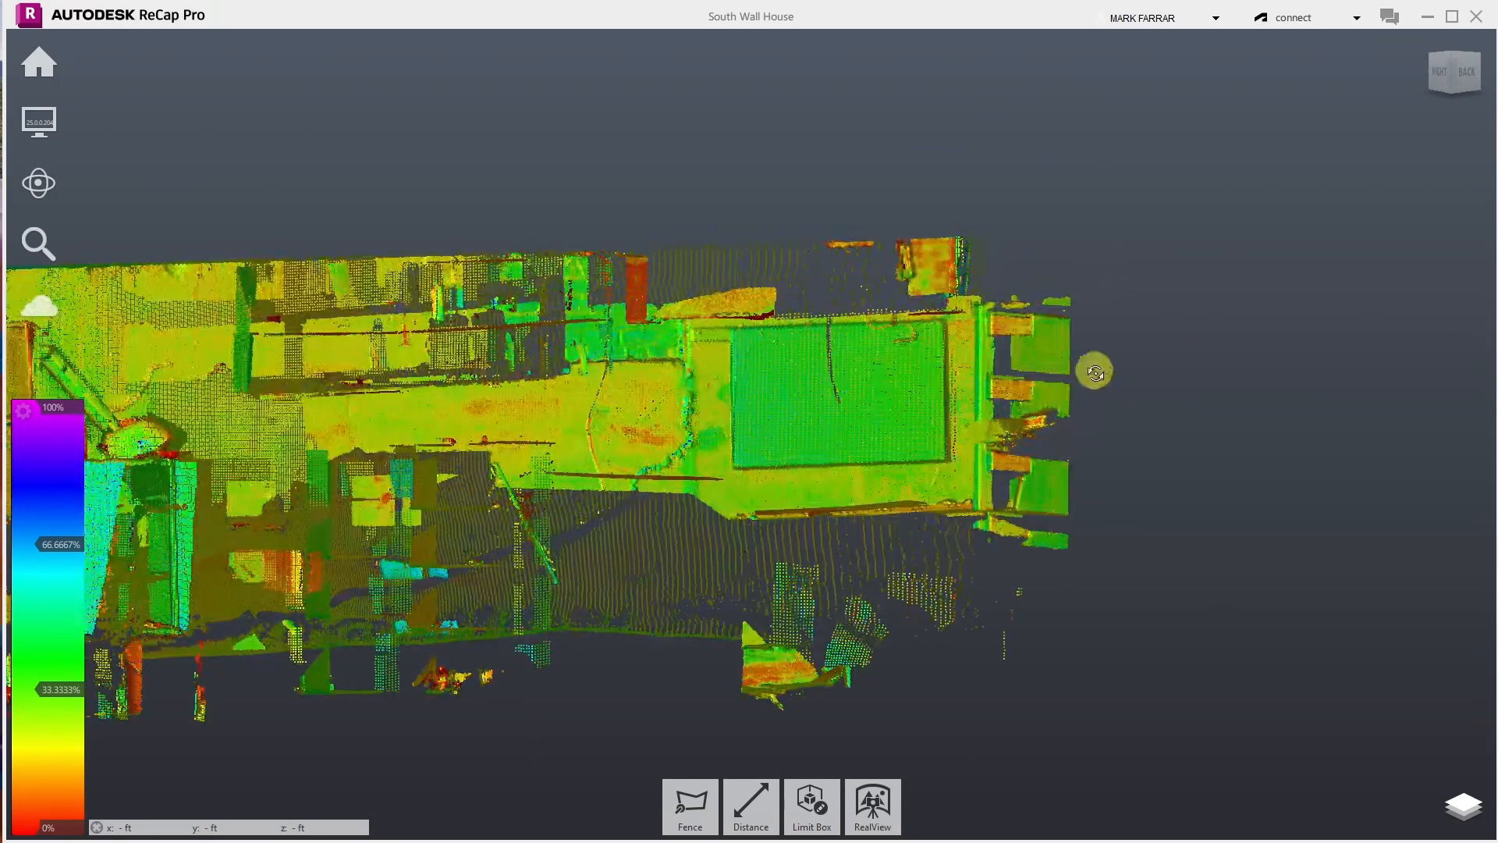
left_click_drag(1057, 448, 822, 466)
scroll(822, 466, "down", 6)
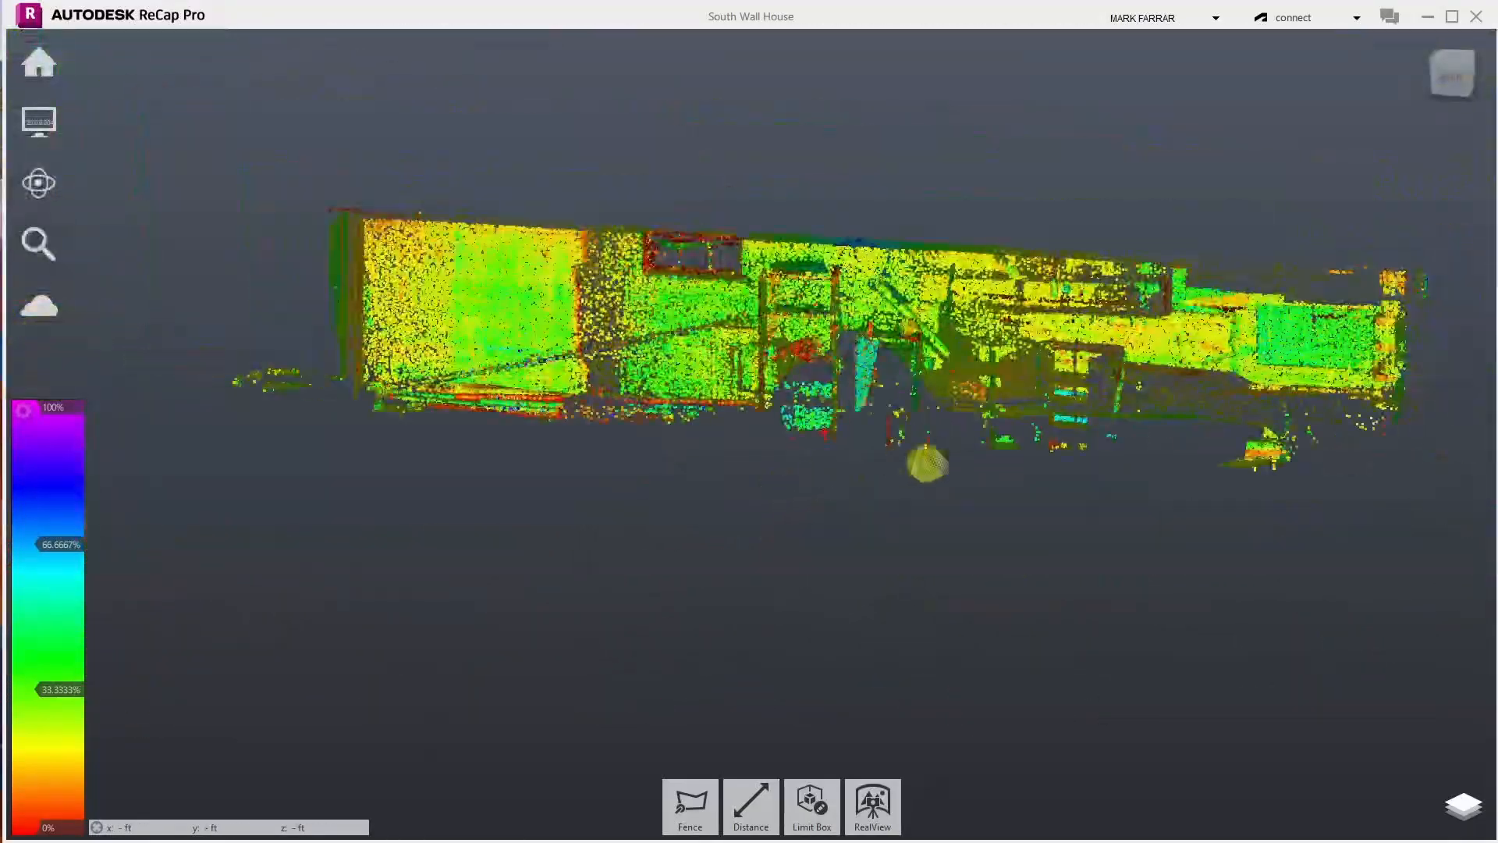
left_click_drag(1389, 345, 1401, 364)
scroll(1049, 362, "down", 4)
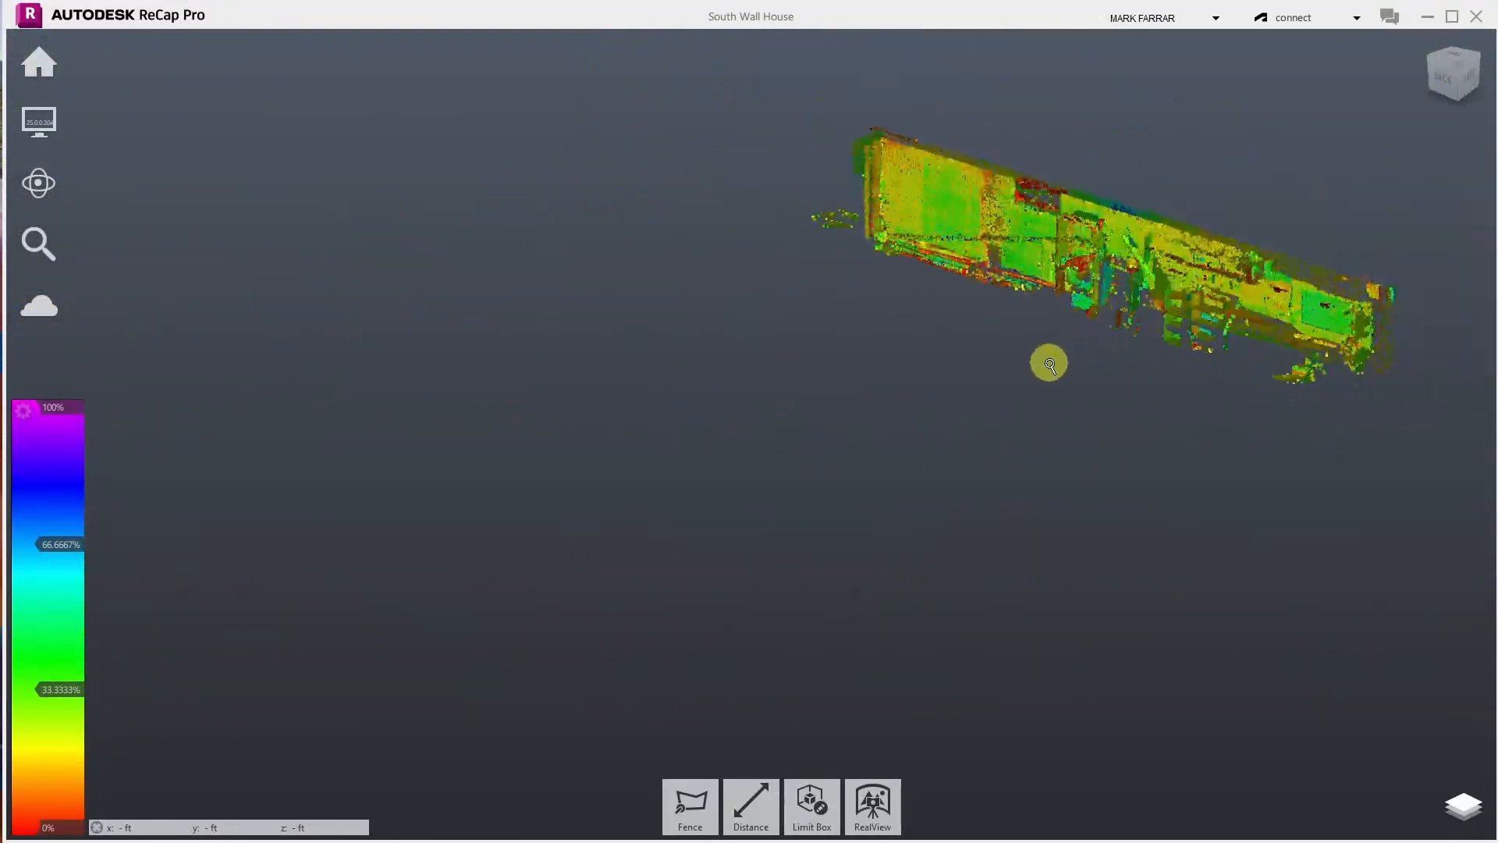
scroll(1447, 334, "up", 3)
scroll(1419, 338, "up", 5)
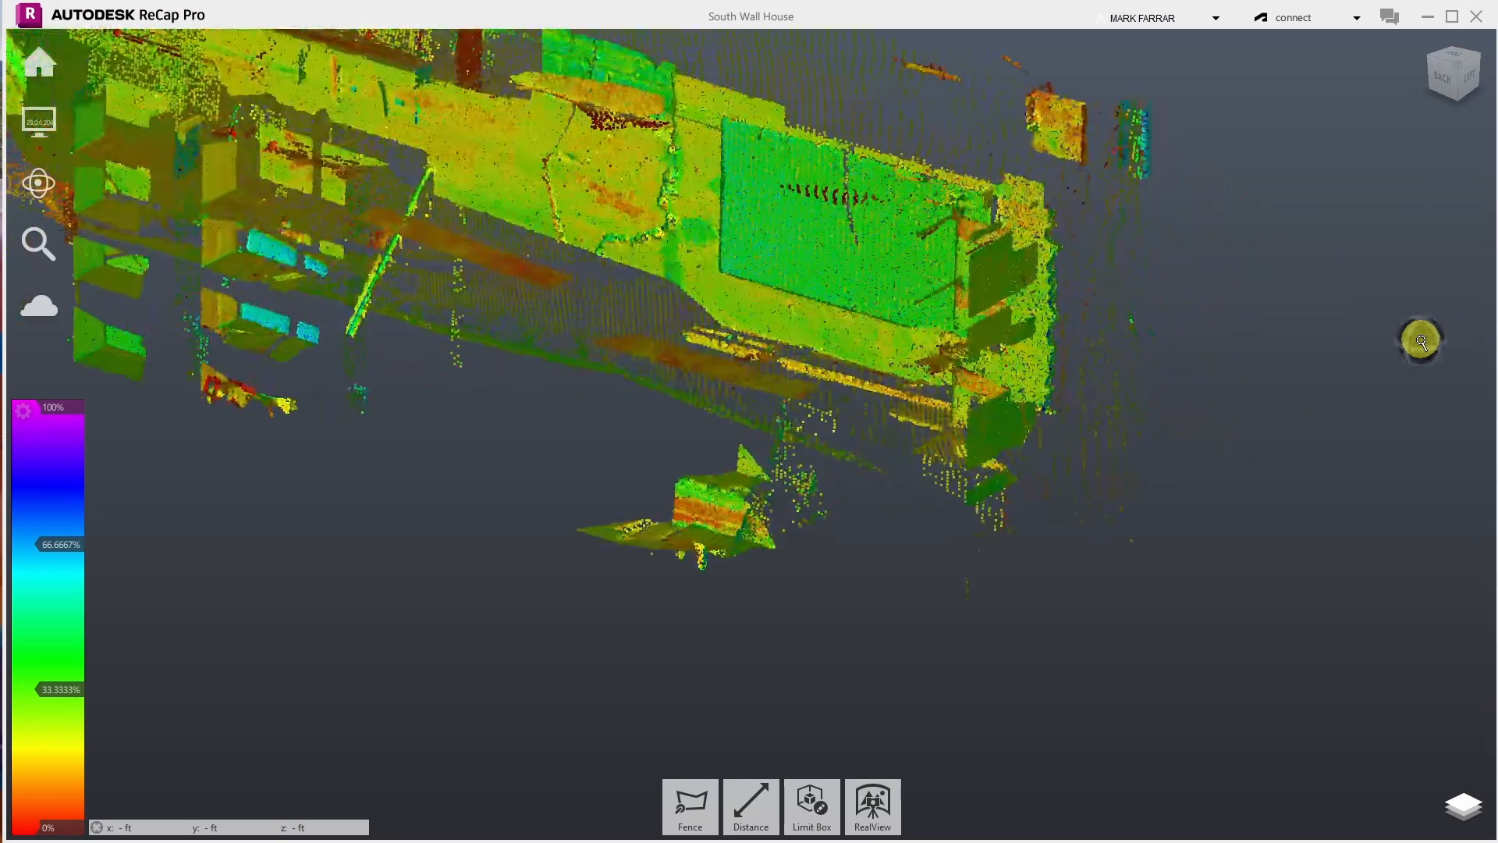
- Orbit and zoom to look down closely on the staircase area beside the wall
left_click_drag(919, 506, 756, 522)
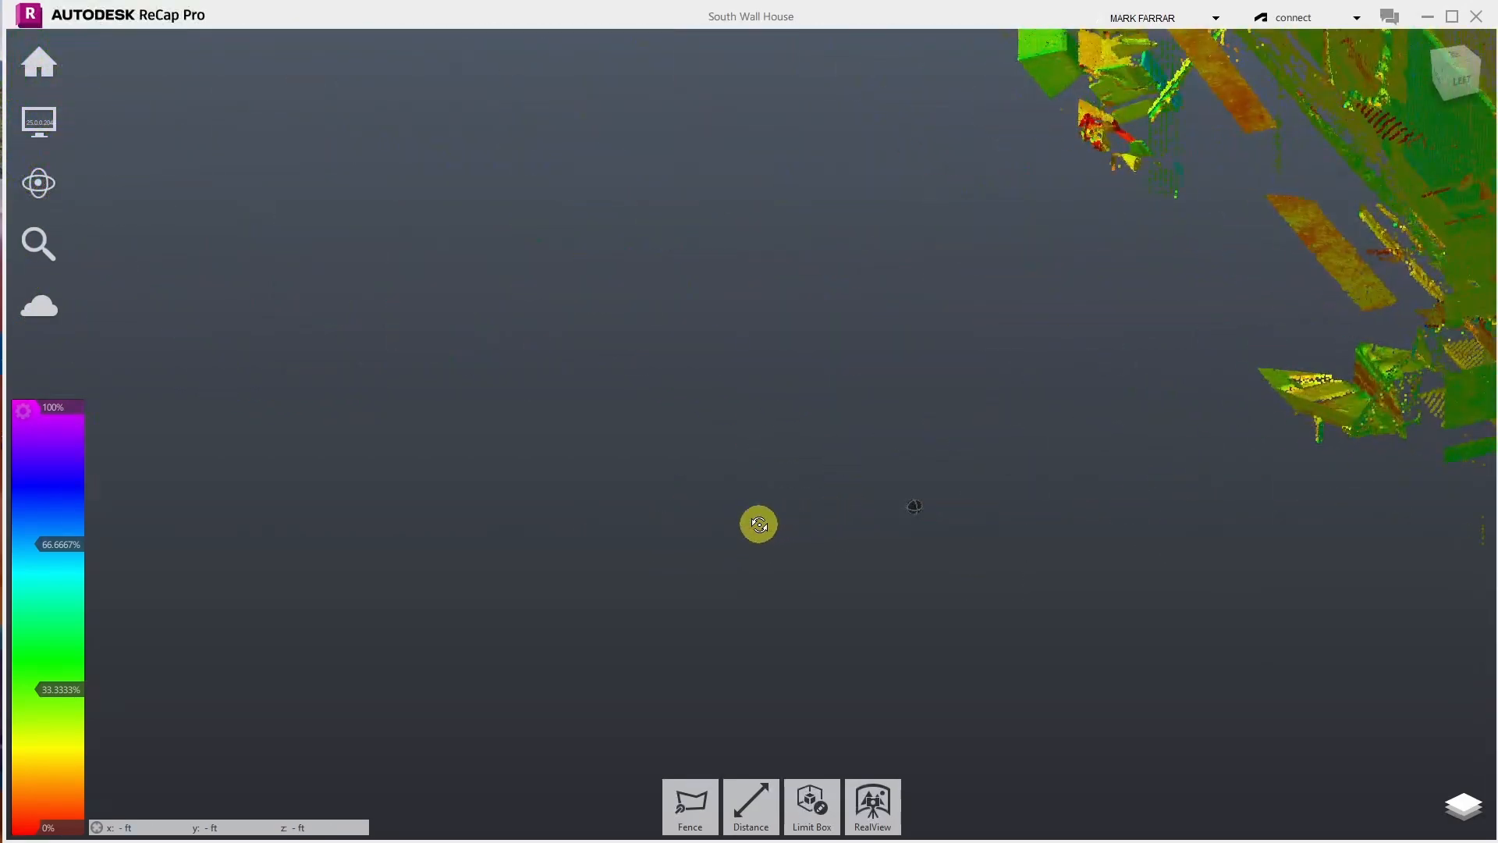
scroll(1397, 390, "up", 5)
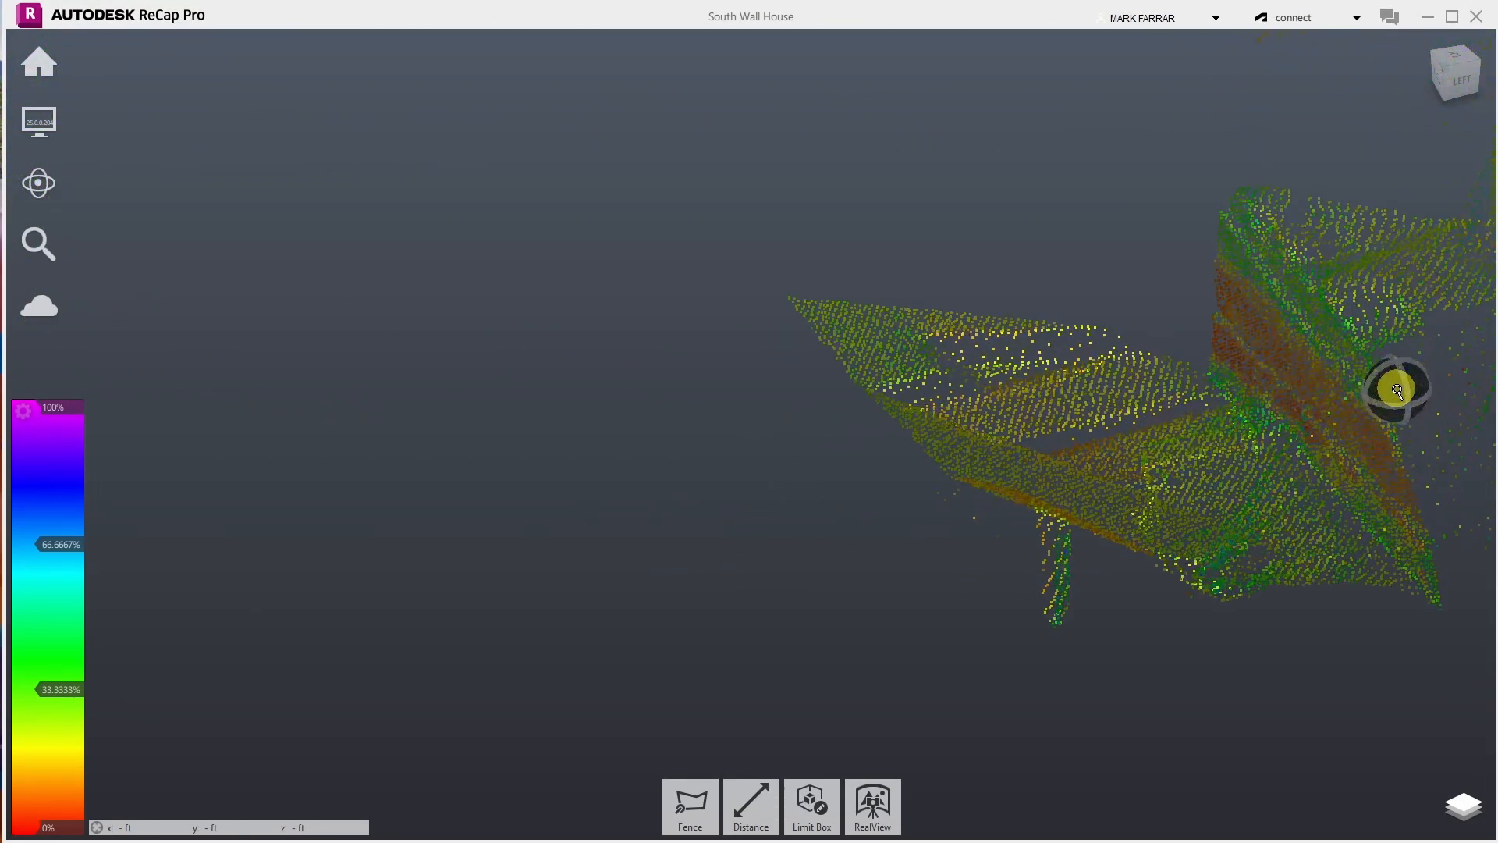
scroll(971, 601, "up", 3)
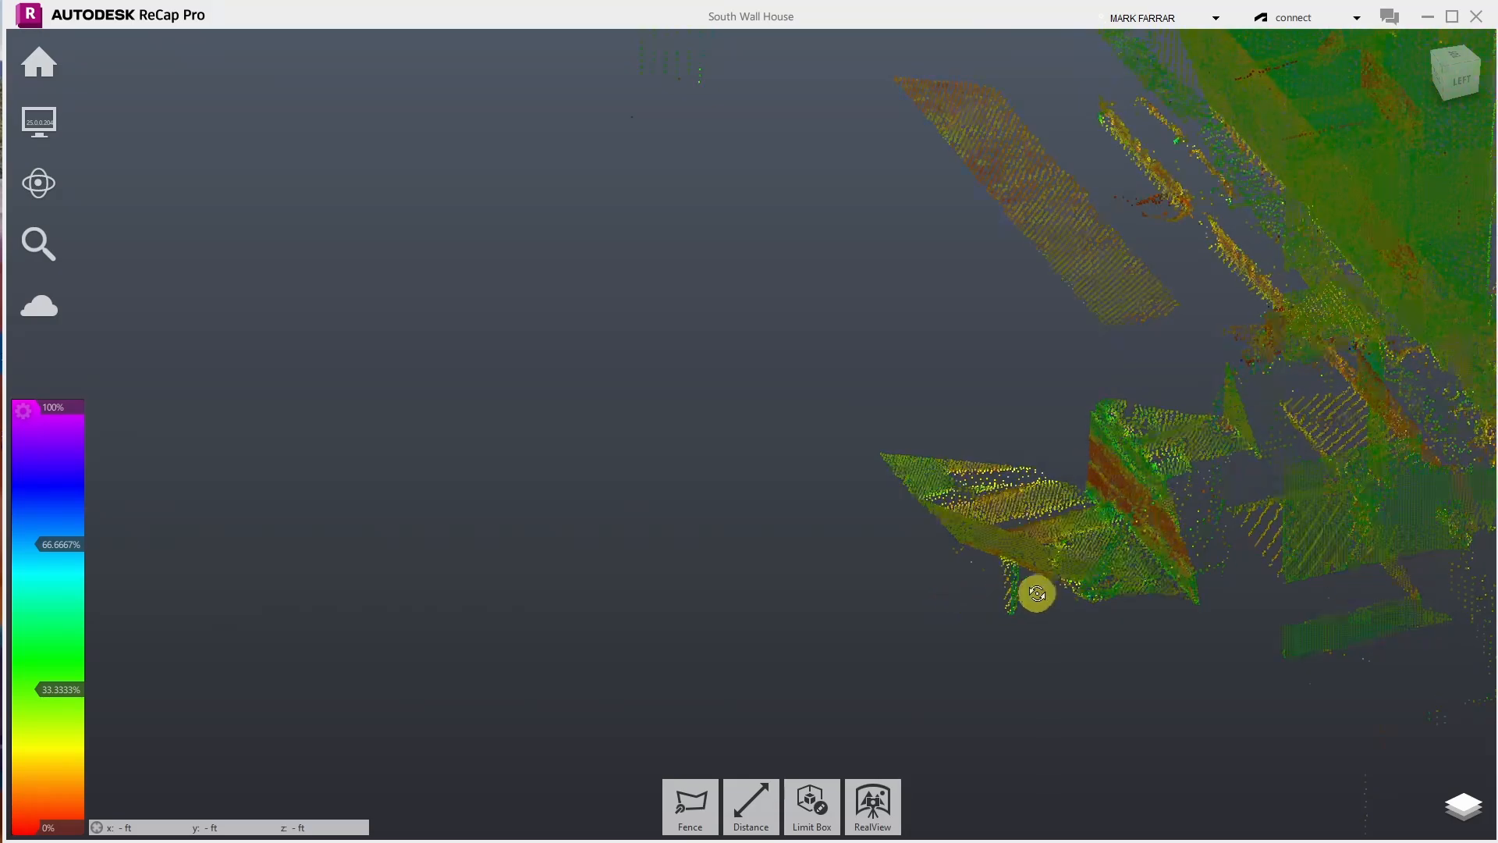
scroll(1009, 615, "down", 4)
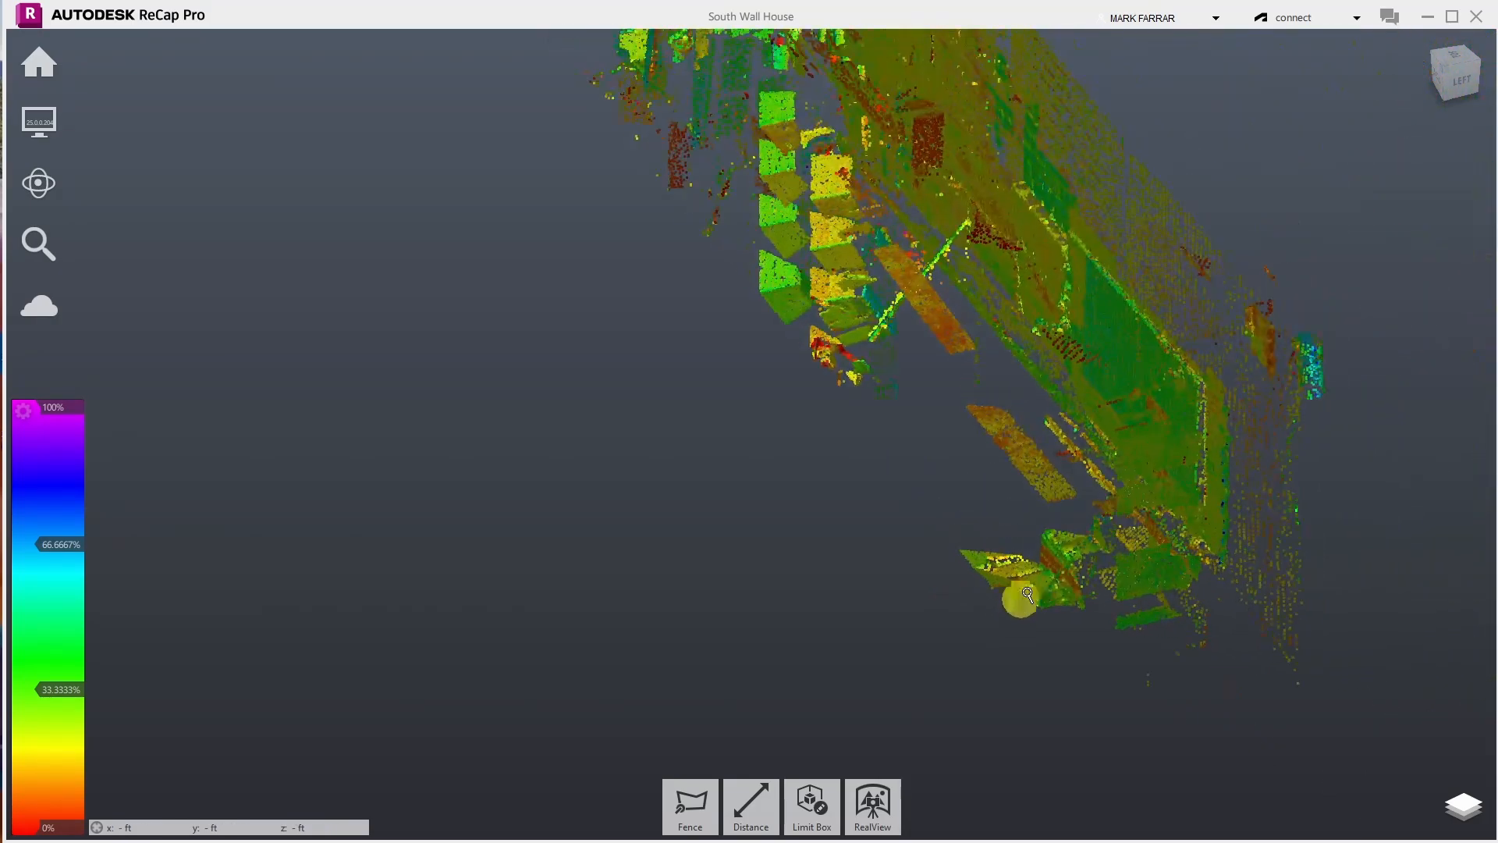
left_click_drag(915, 306, 759, 159)
scroll(759, 159, "up", 5)
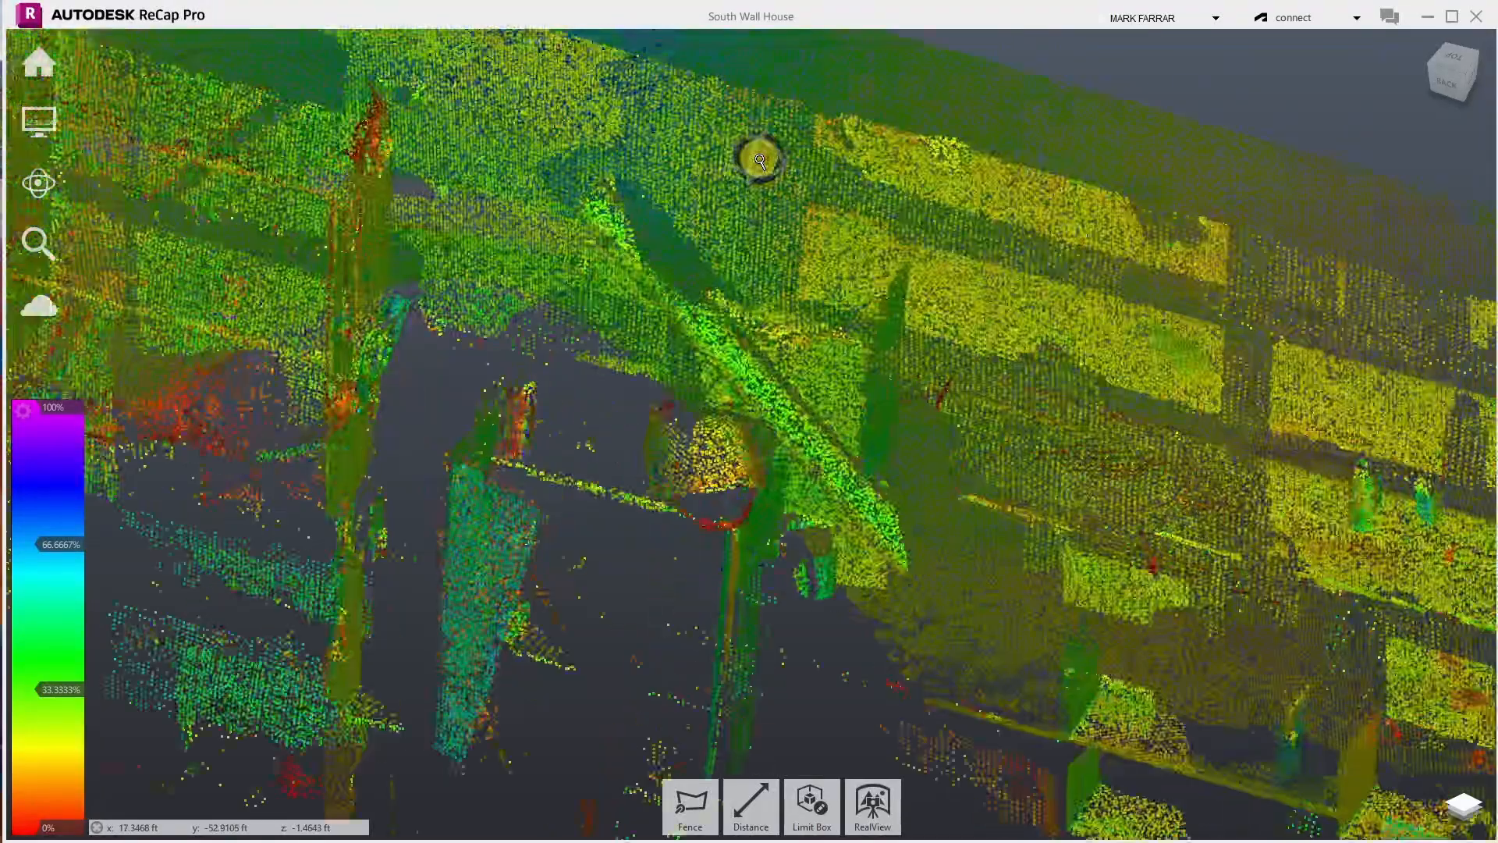
left_click_drag(846, 374, 468, 518)
scroll(478, 663, "down", 4)
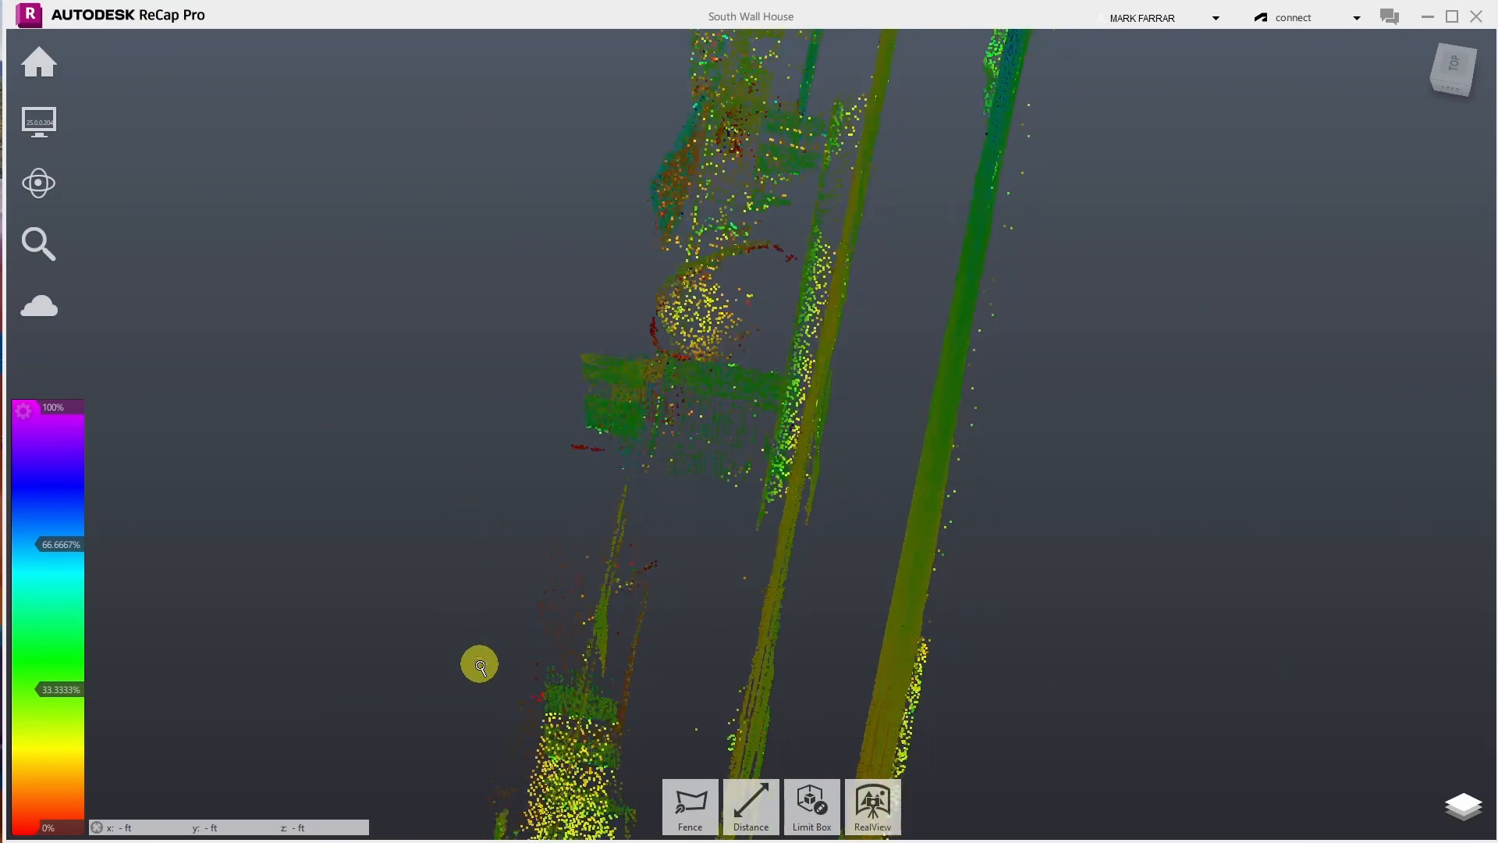
scroll(727, 144, "up", 3)
scroll(728, 144, "up", 2)
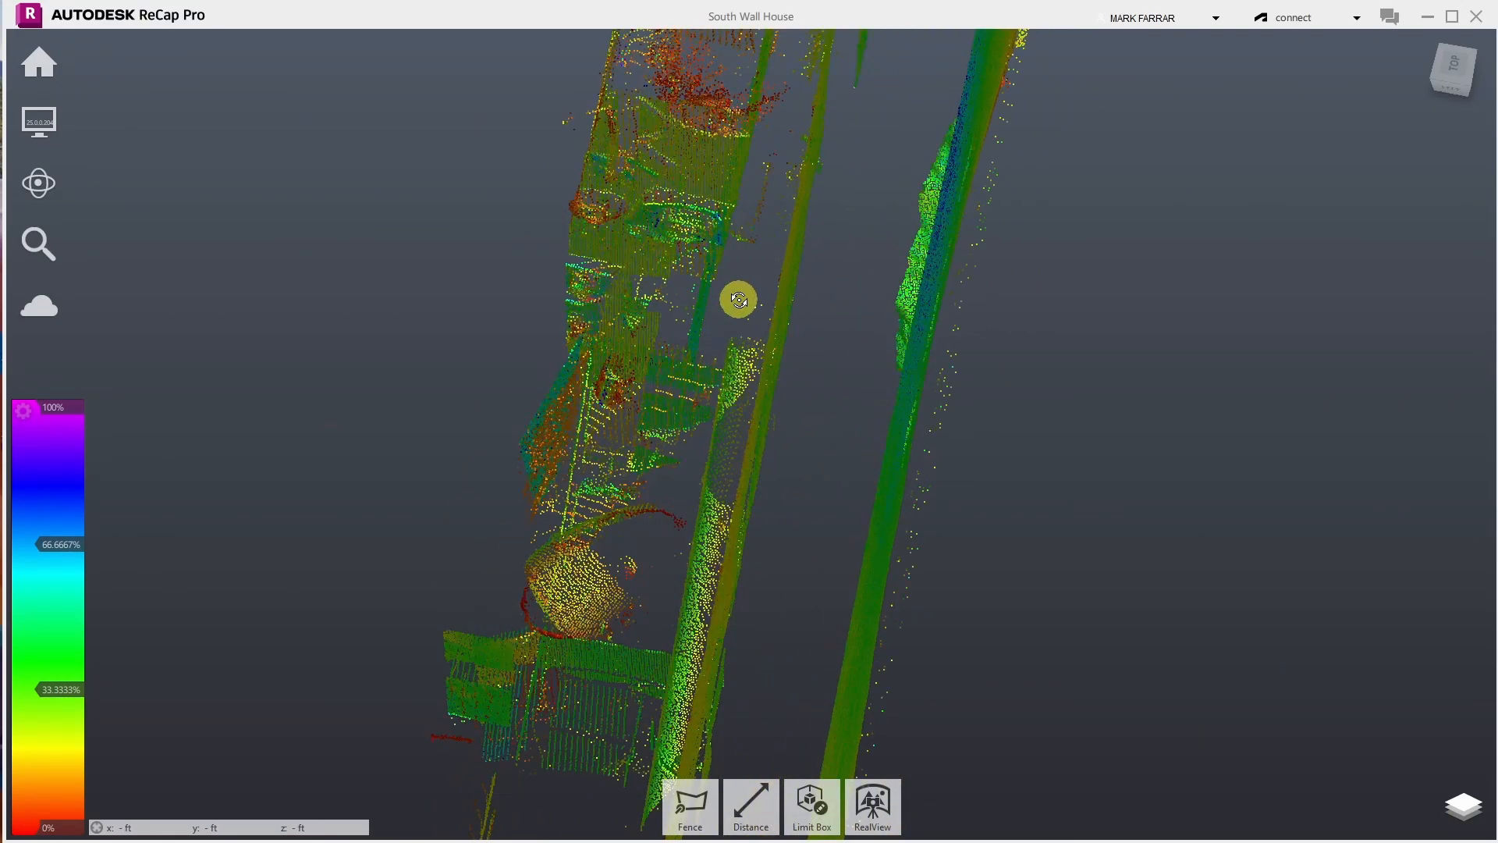
left_click_drag(739, 297, 744, 338)
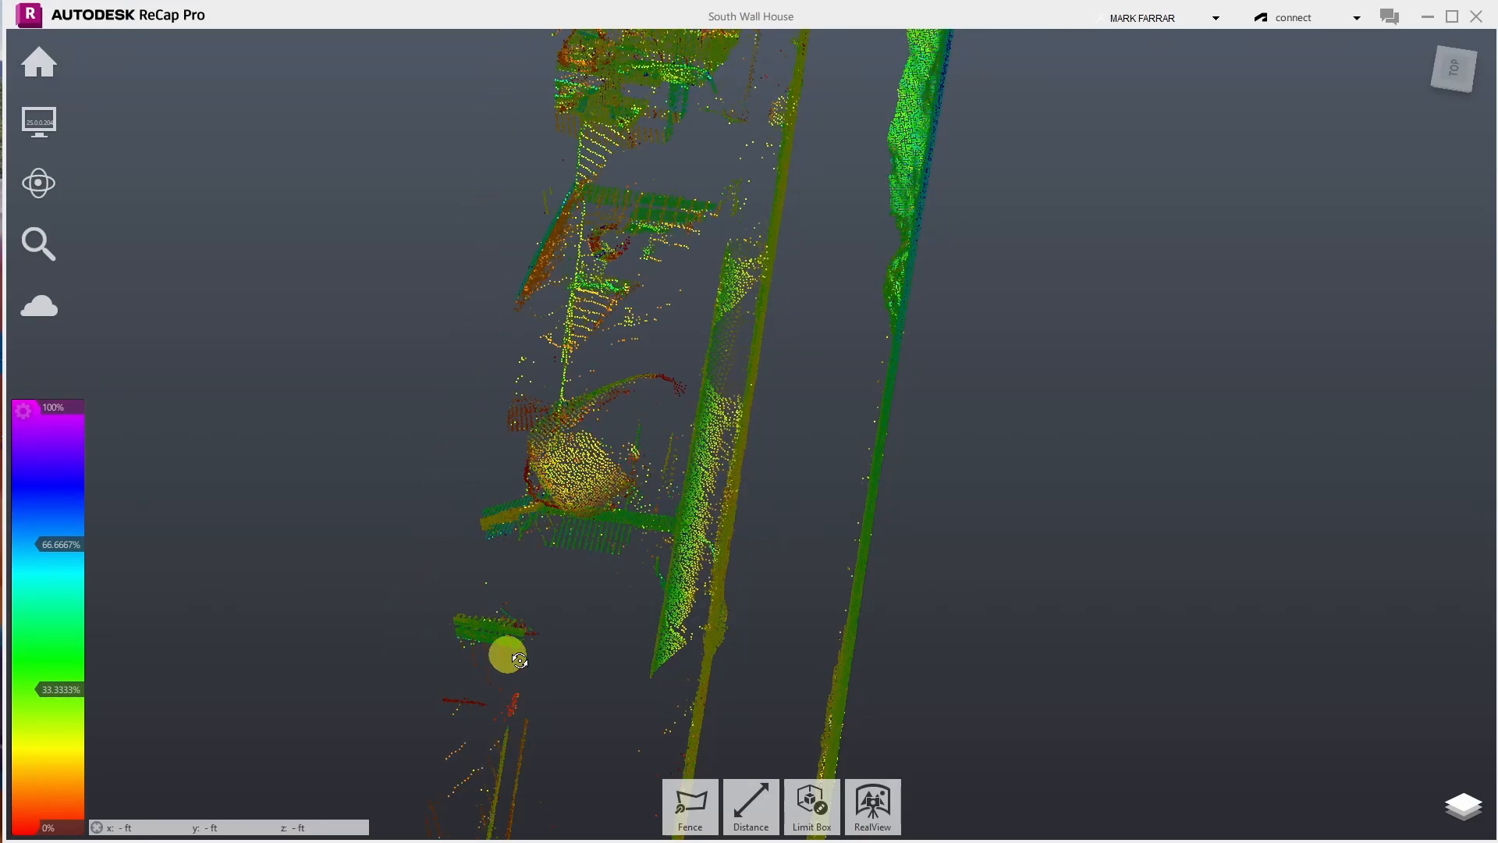
- Fence the staircase and chair clutter beside the wall and delete those points
left_click(691, 806)
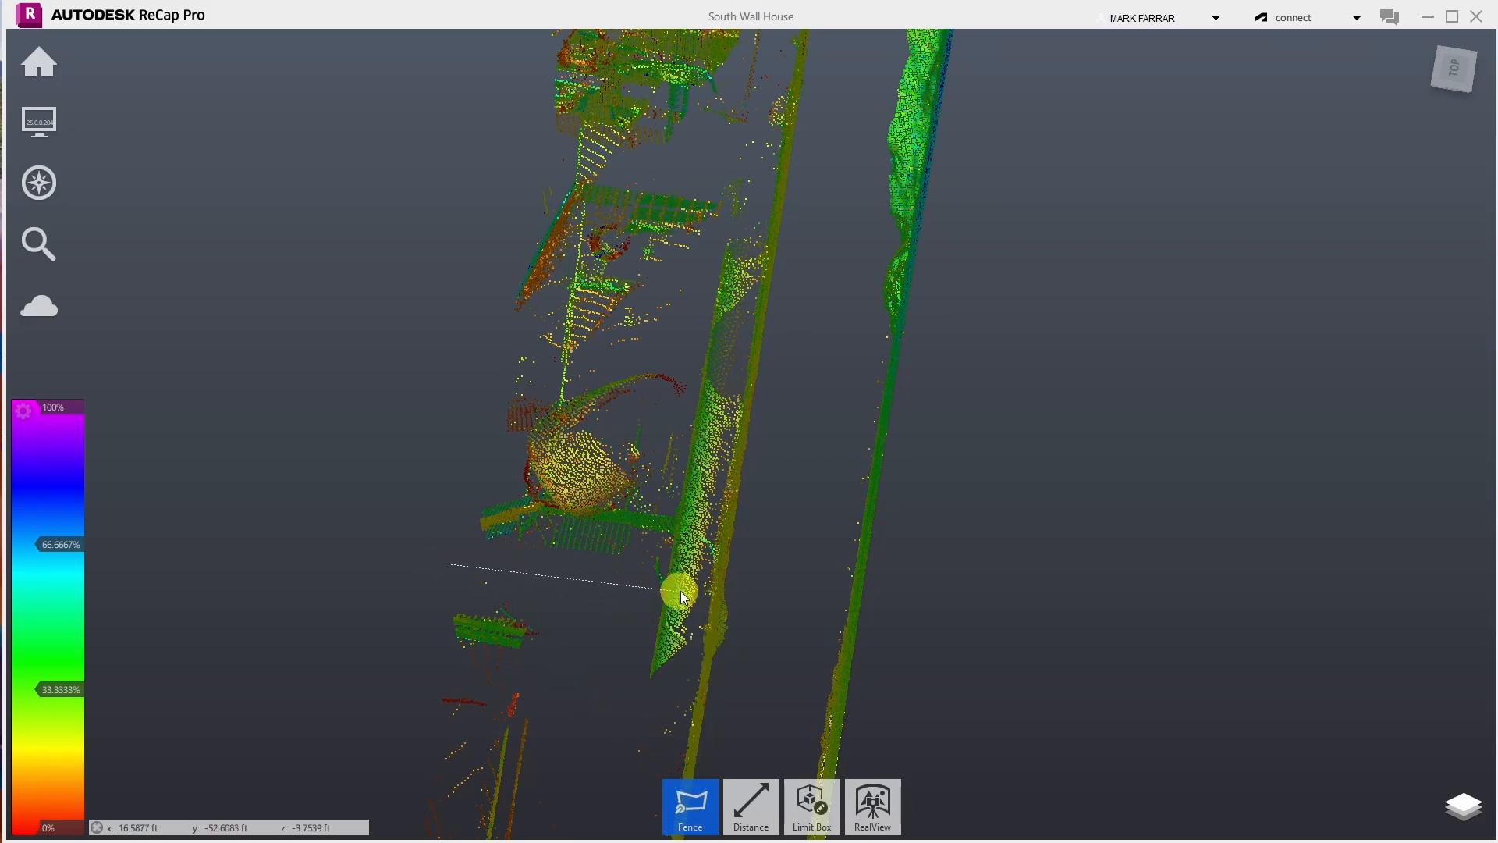
left_click(706, 596)
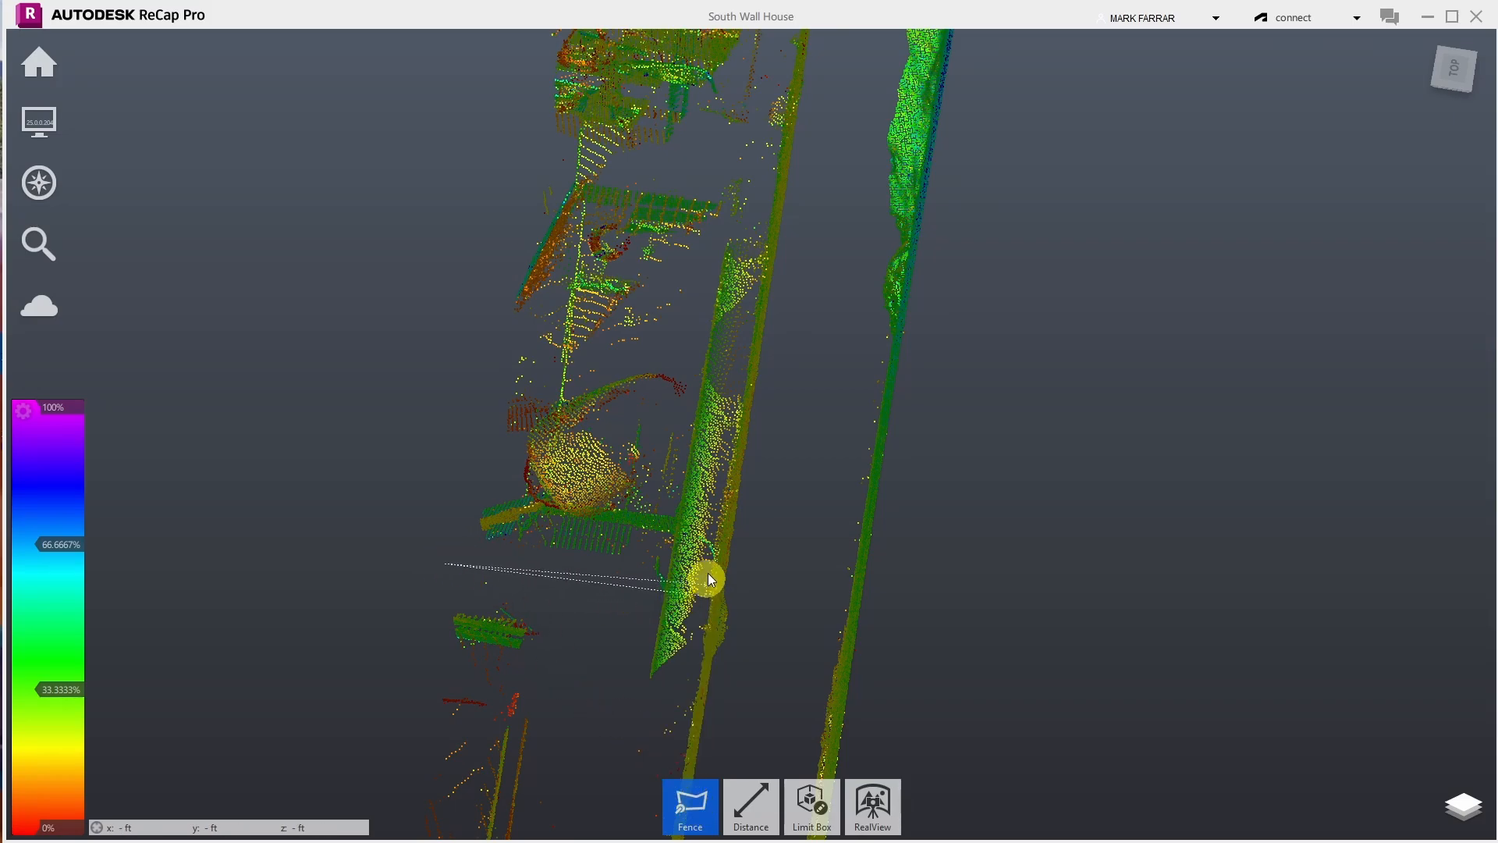
left_click(794, 55)
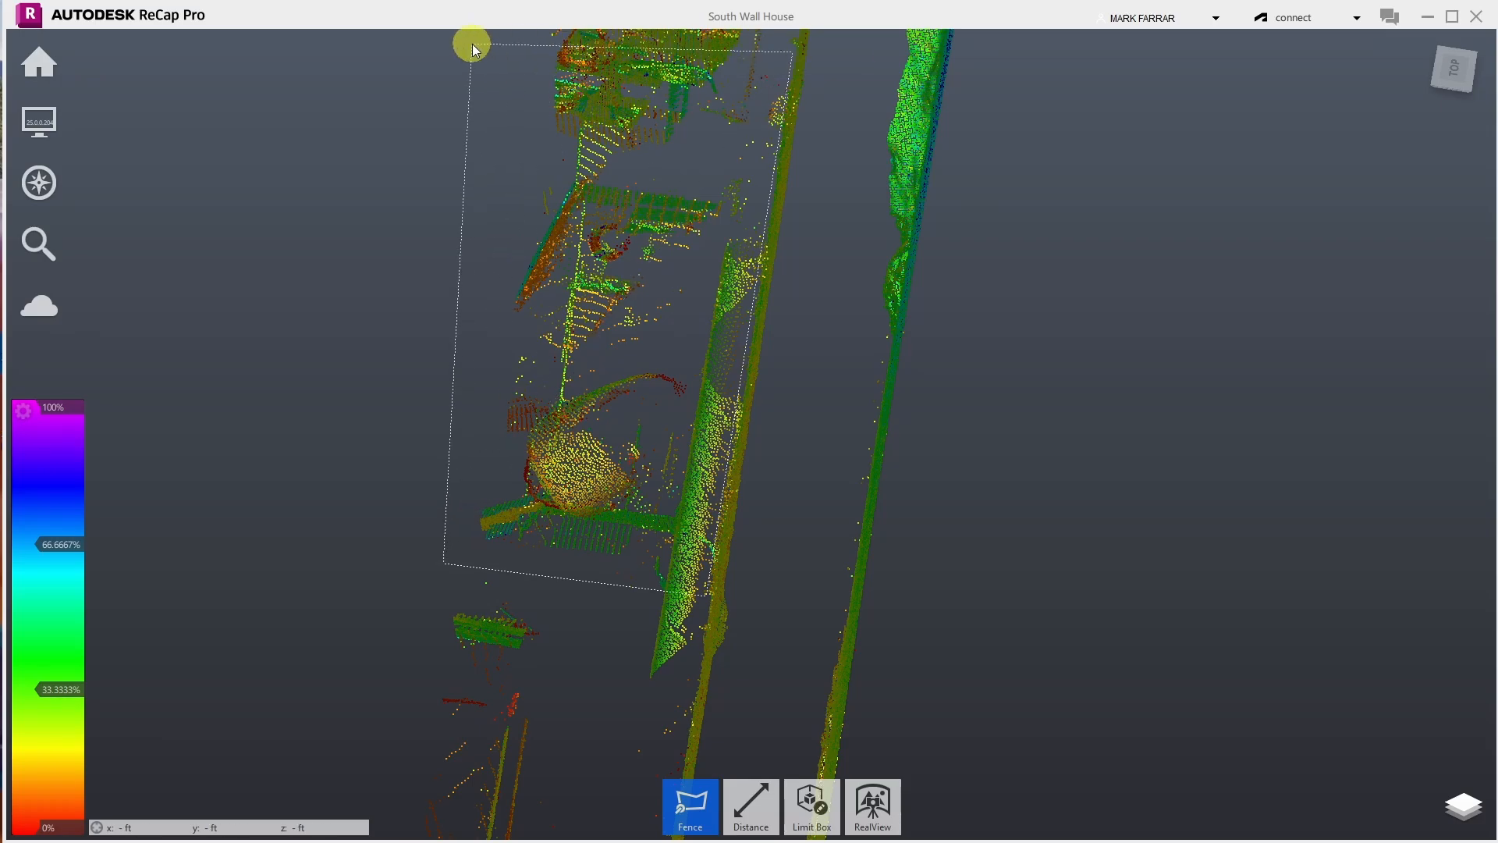
double_click(478, 40)
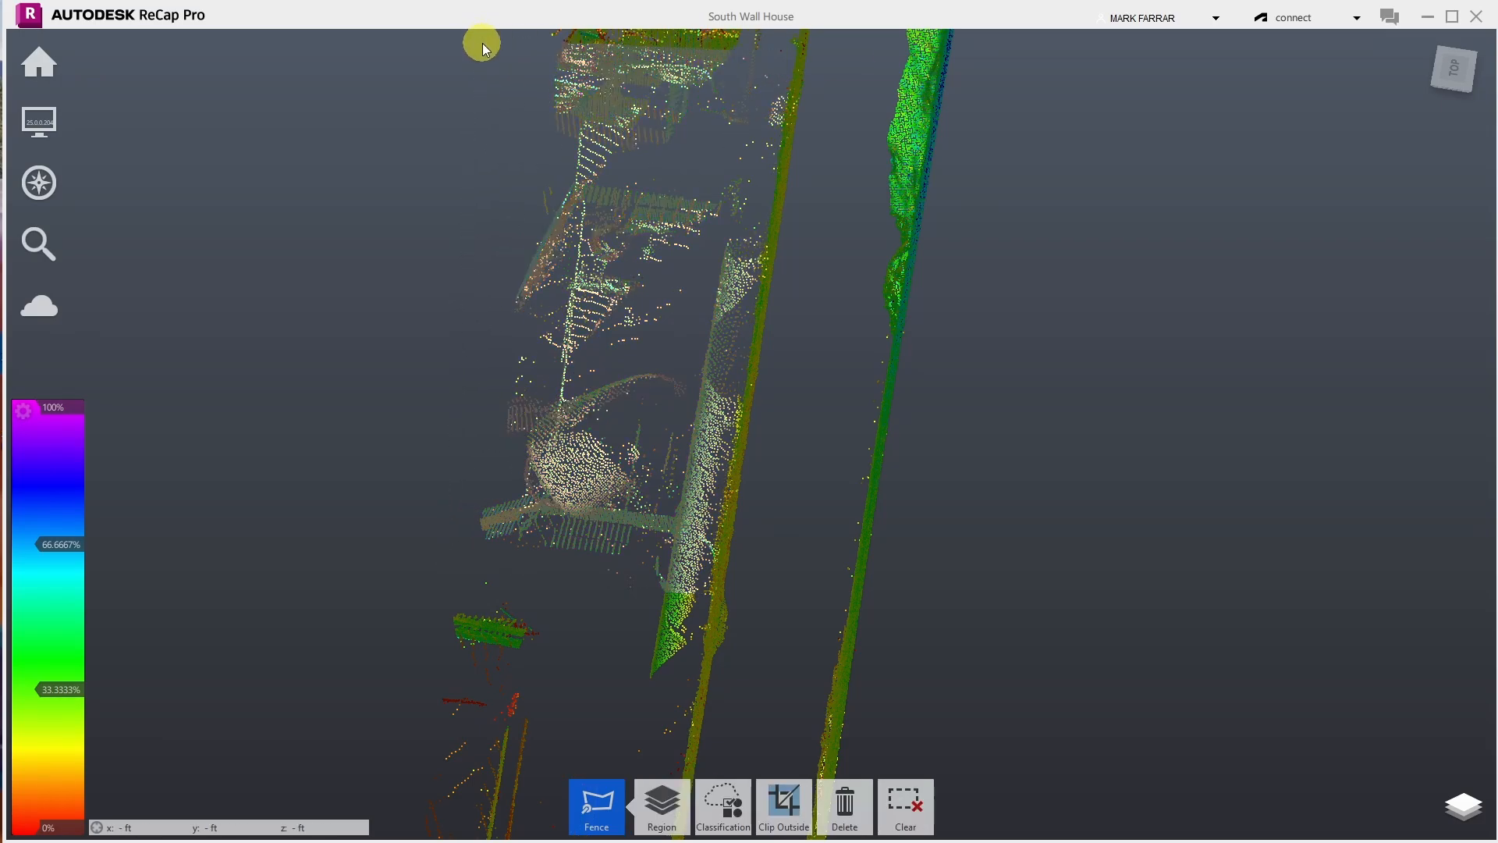
key("Delete")
- Switch to Orbit and turn the cloud to a new angle
left_click(40, 184)
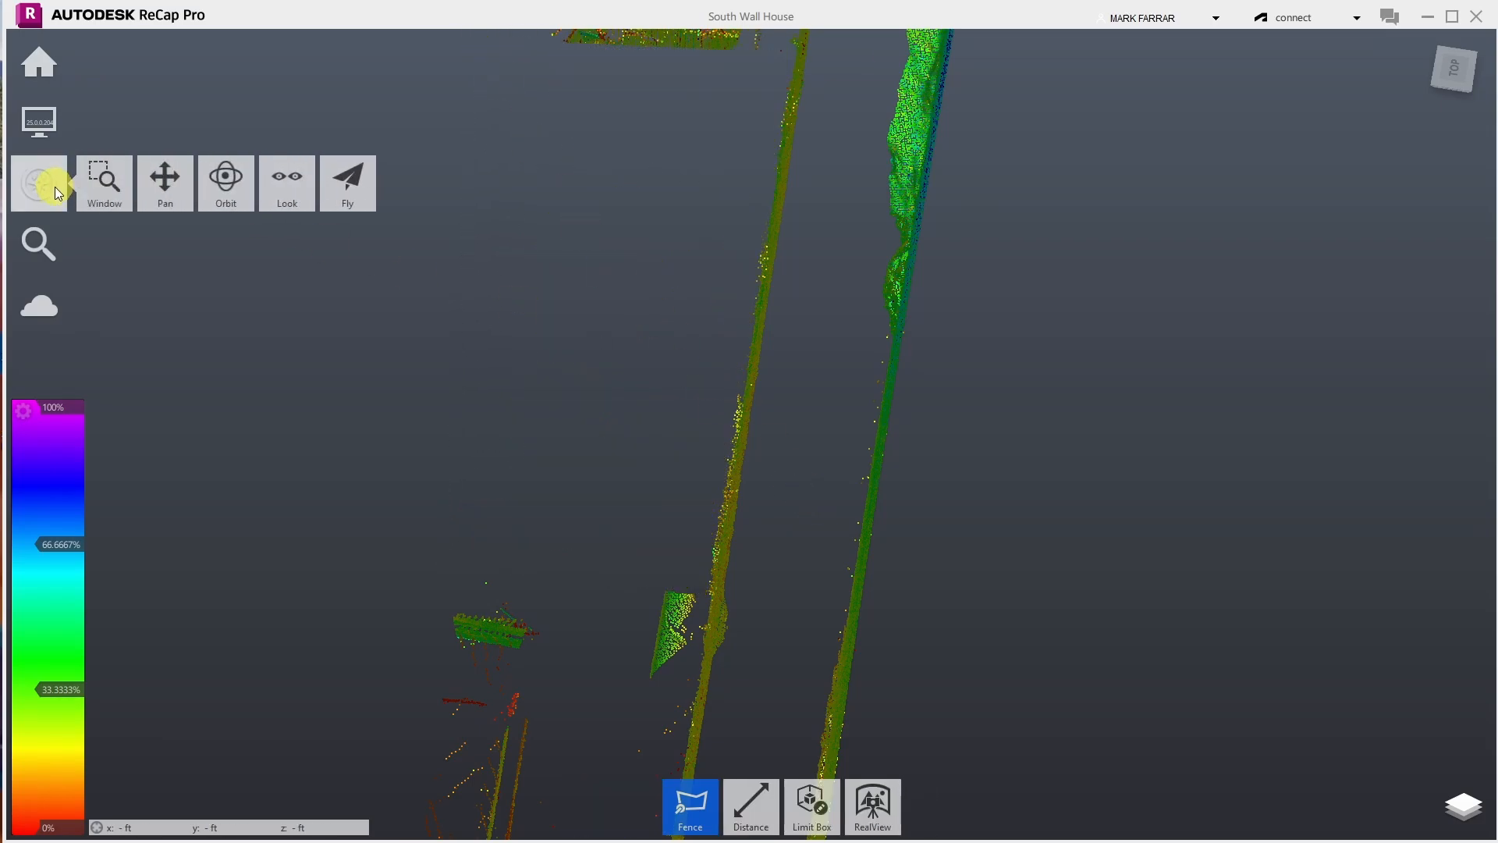
left_click(224, 184)
left_click_drag(595, 381, 864, 348)
- Orbit back to a top-down view and zoom in on the boxy cluster beside the wall strips
scroll(864, 348, "down", 5)
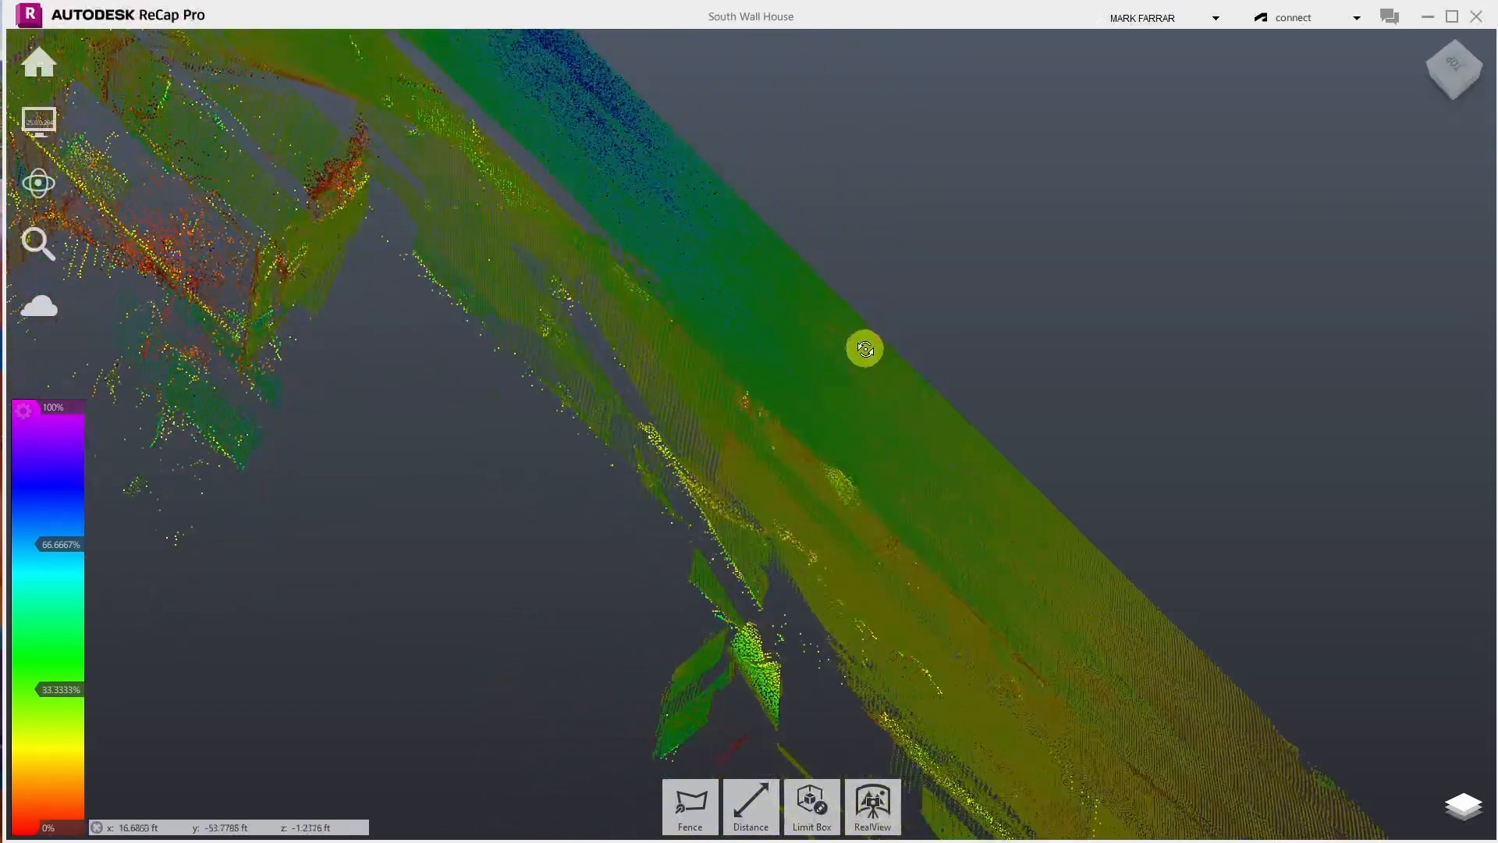
left_click_drag(708, 402, 474, 416)
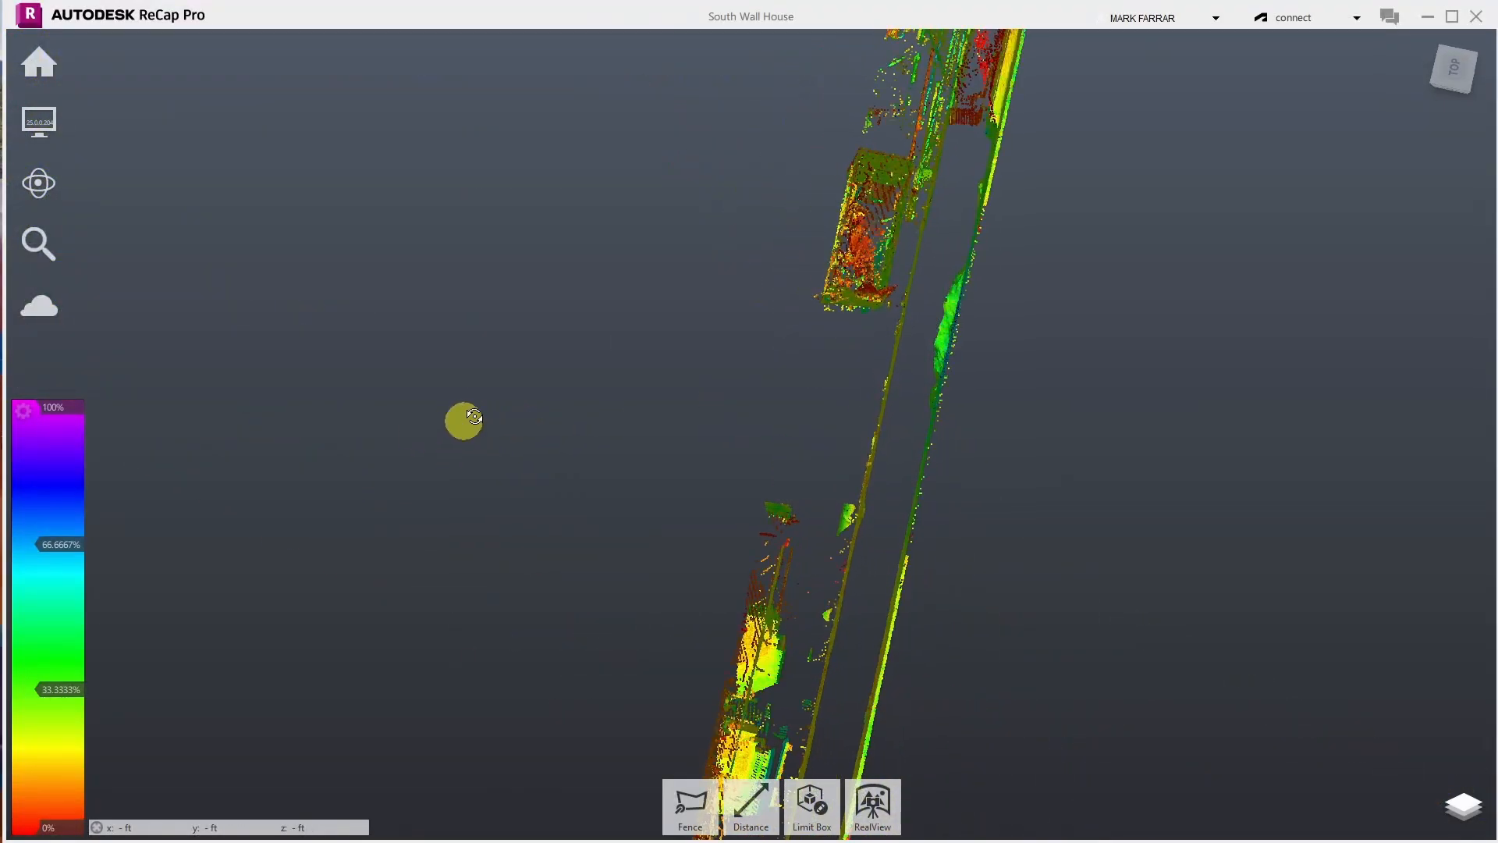
scroll(739, 718, "down", 4)
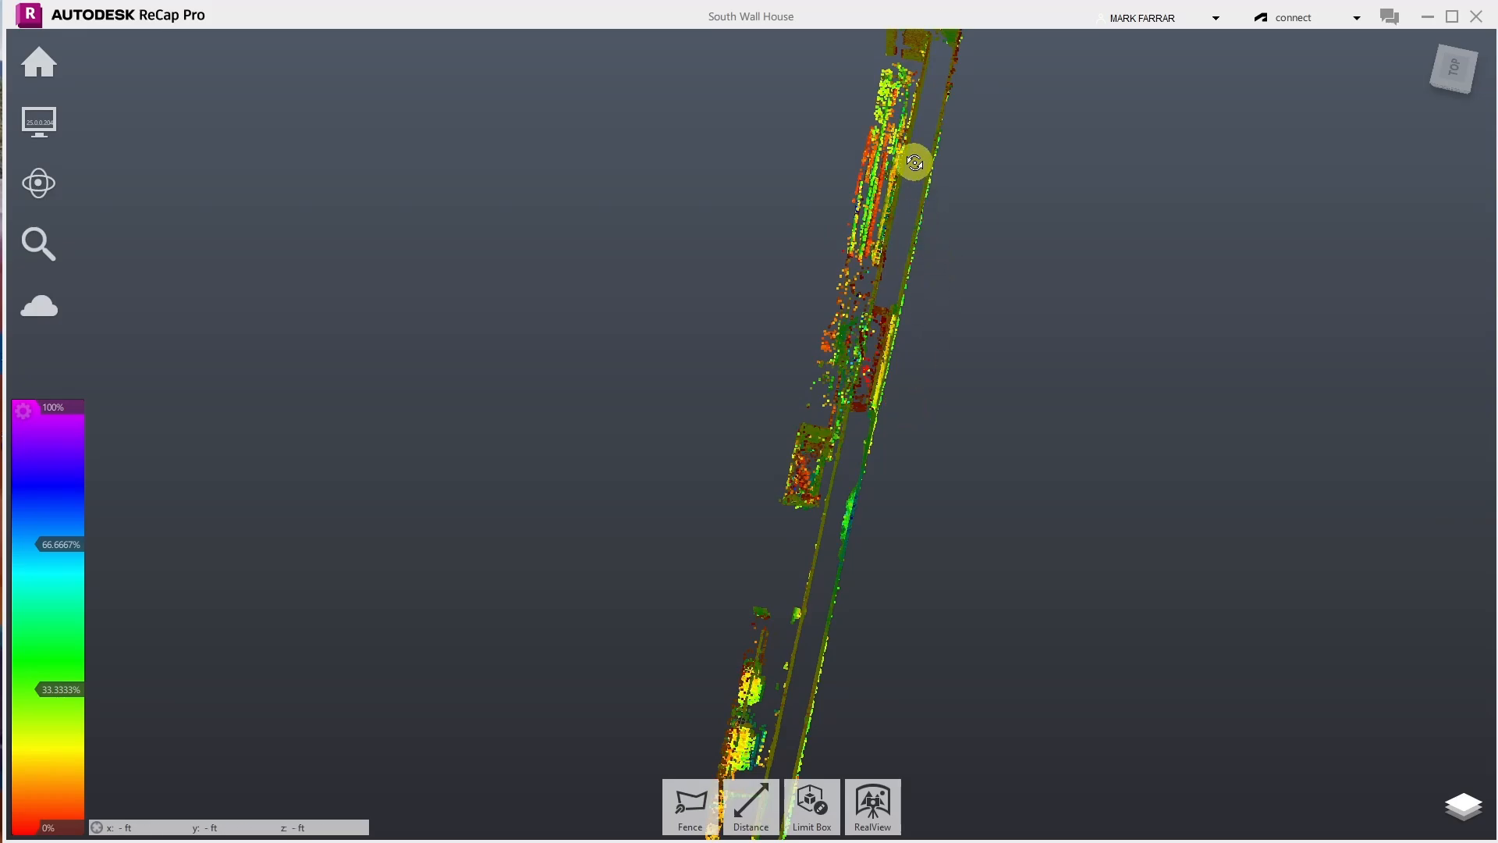
scroll(909, 160, "up", 2)
scroll(832, 598, "up", 2)
scroll(826, 687, "up", 4)
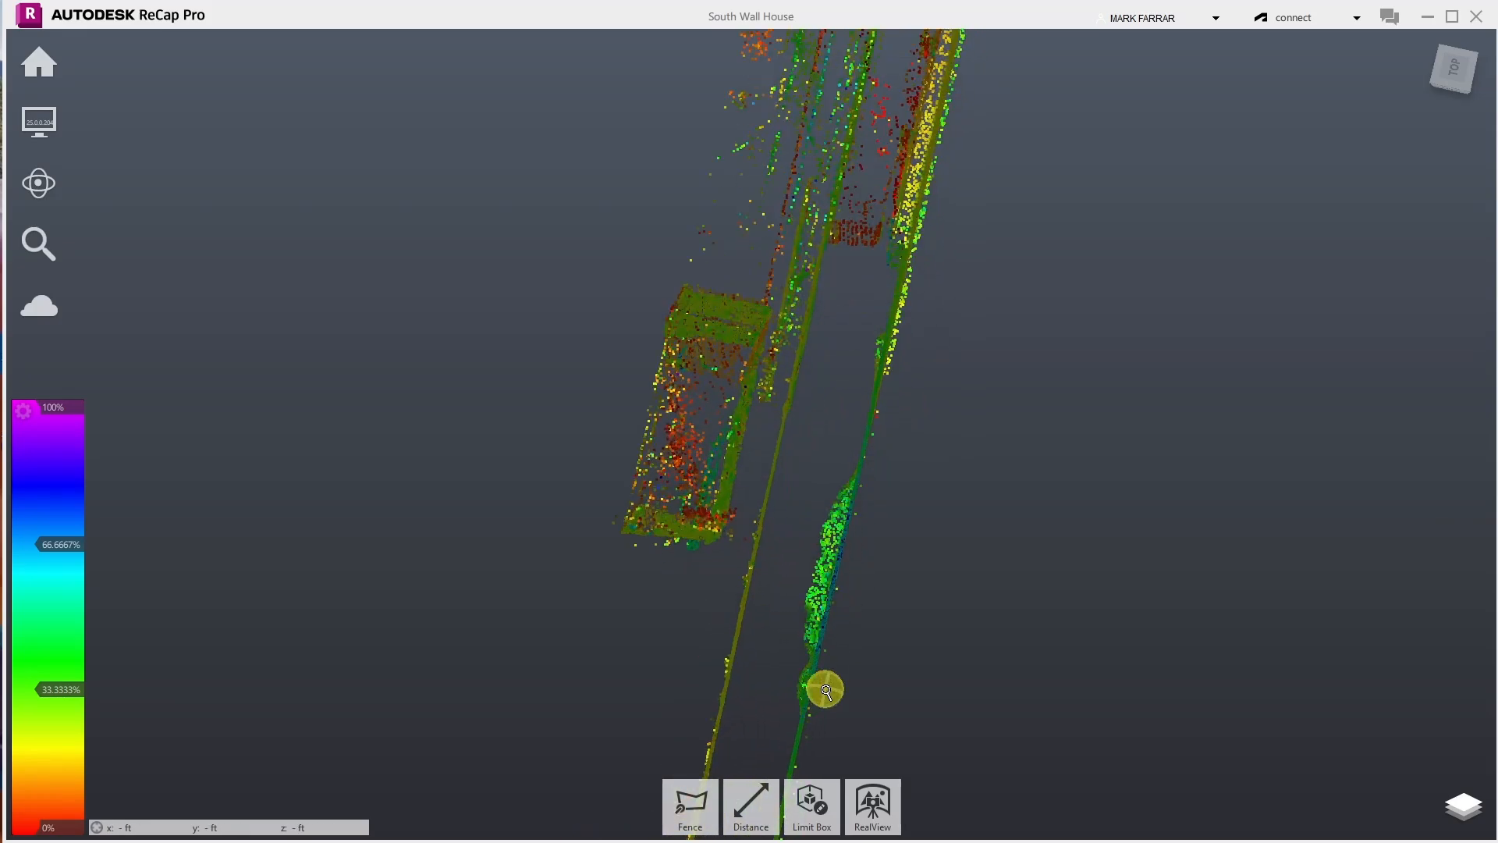
scroll(869, 278, "up", 3)
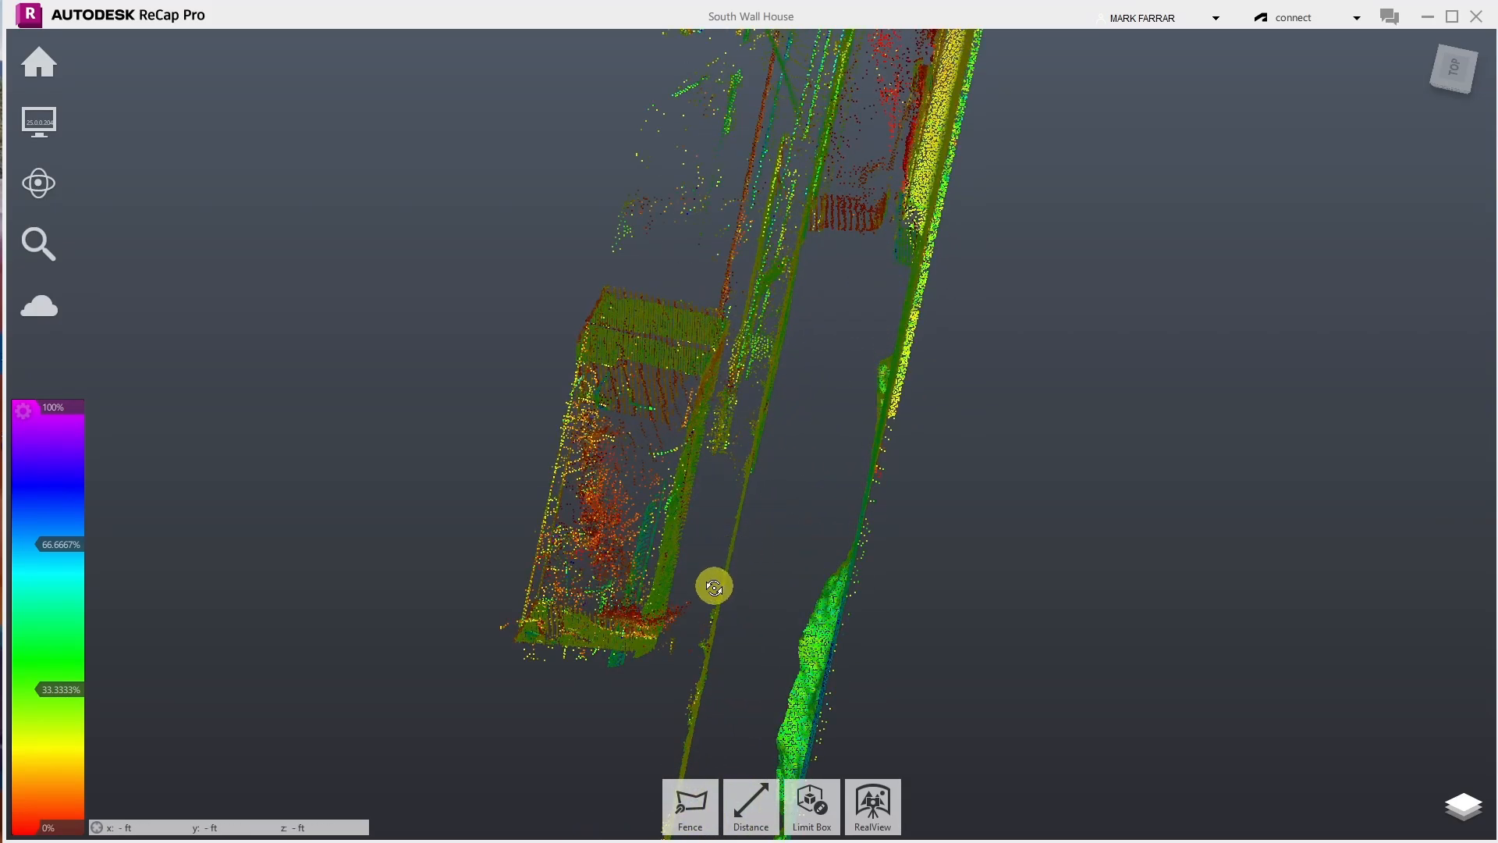
- Fence the box-shaped cluster beside the wall, delete it, and zoom to check the result
left_click(696, 808)
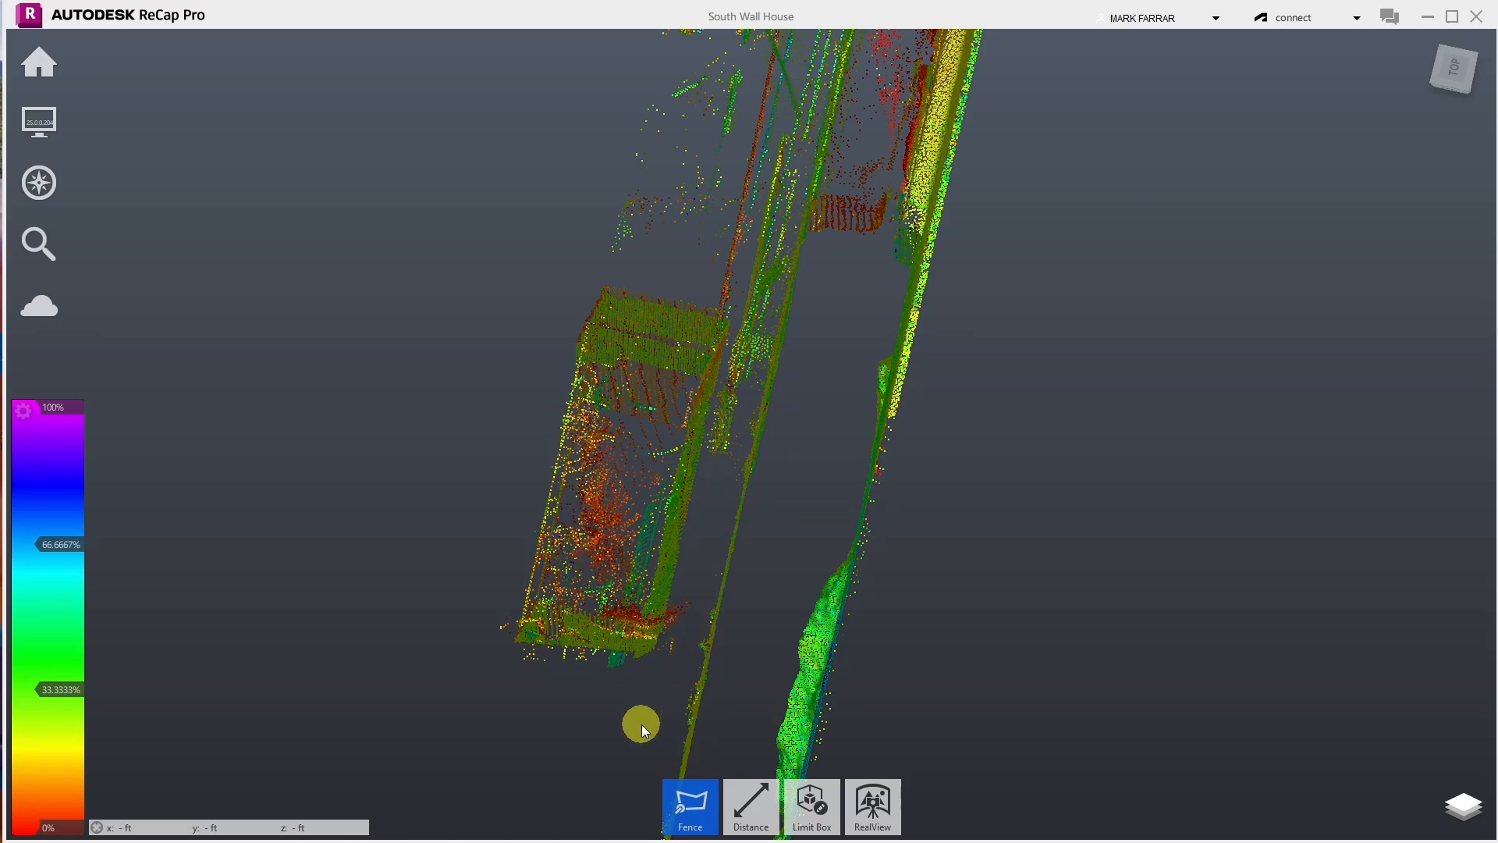
left_click(704, 654)
left_click(788, 260)
left_click(591, 152)
double_click(390, 638)
key("Delete")
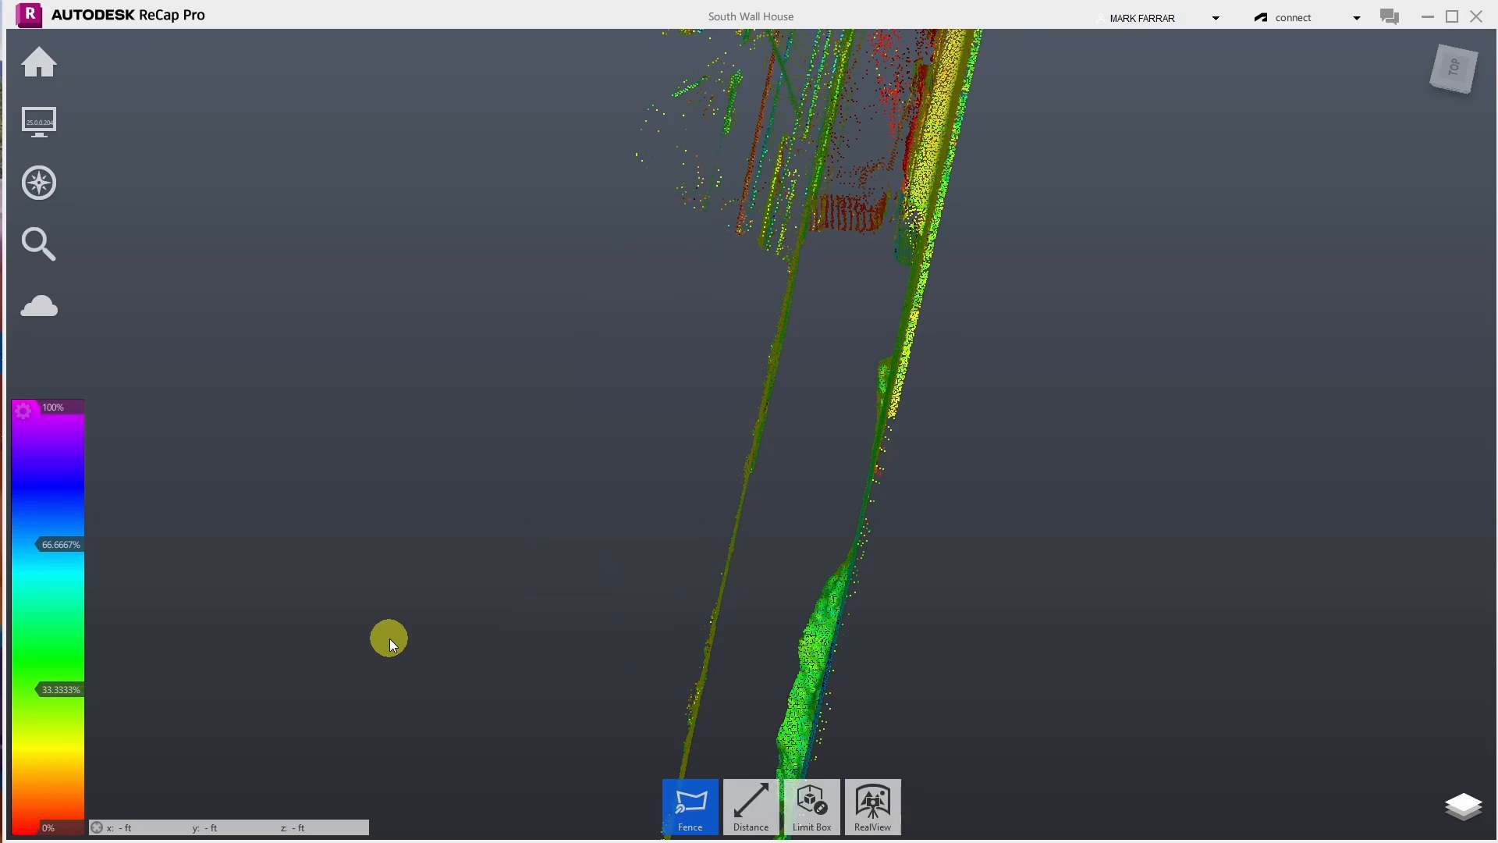
scroll(411, 752, "down", 3)
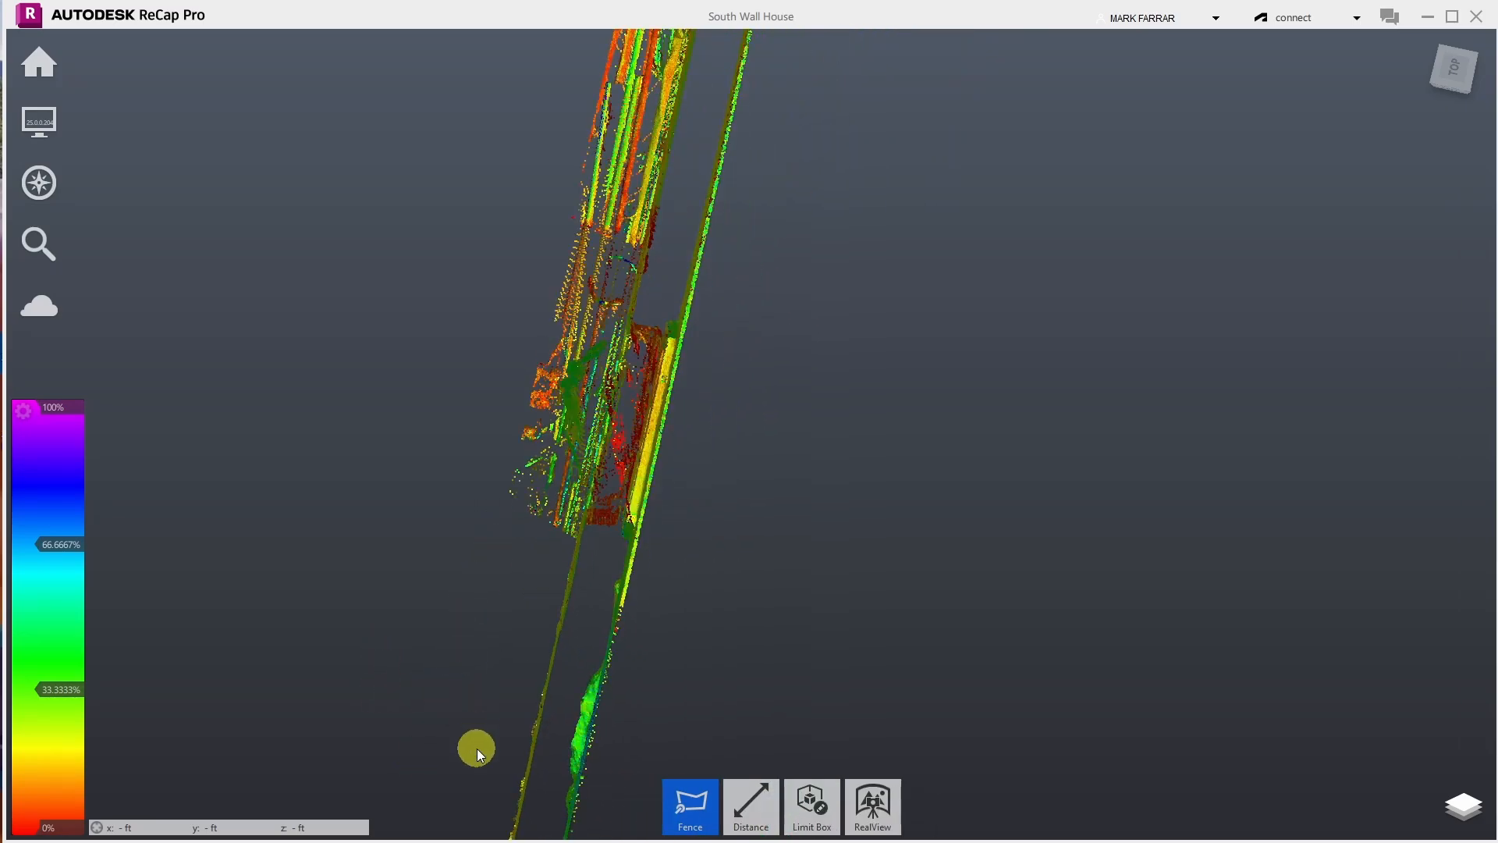
scroll(476, 748, "down", 2)
scroll(612, 184, "up", 2)
scroll(588, 421, "up", 2)
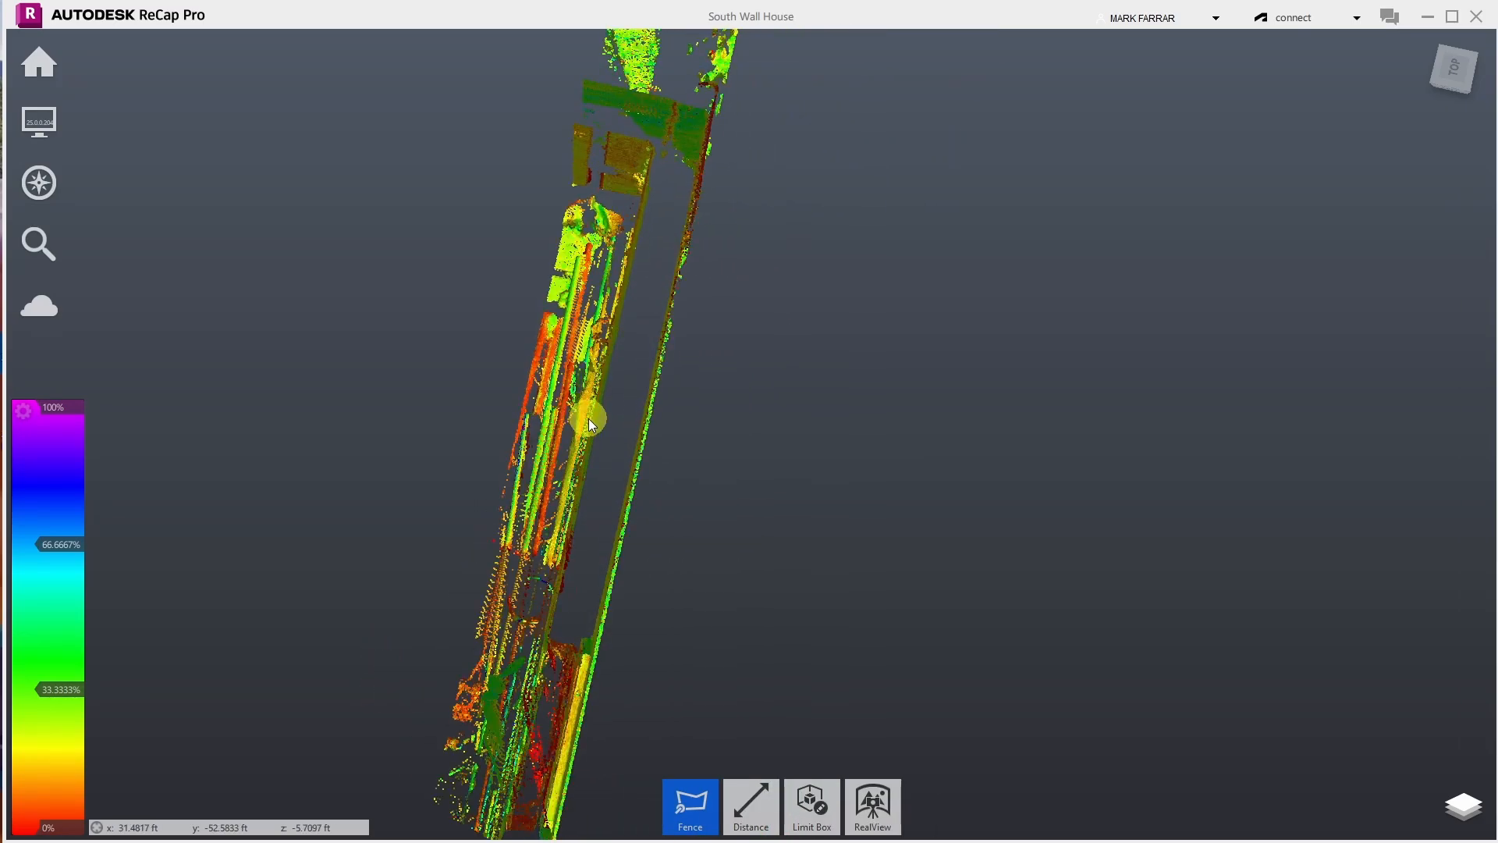
scroll(619, 209, "up", 3)
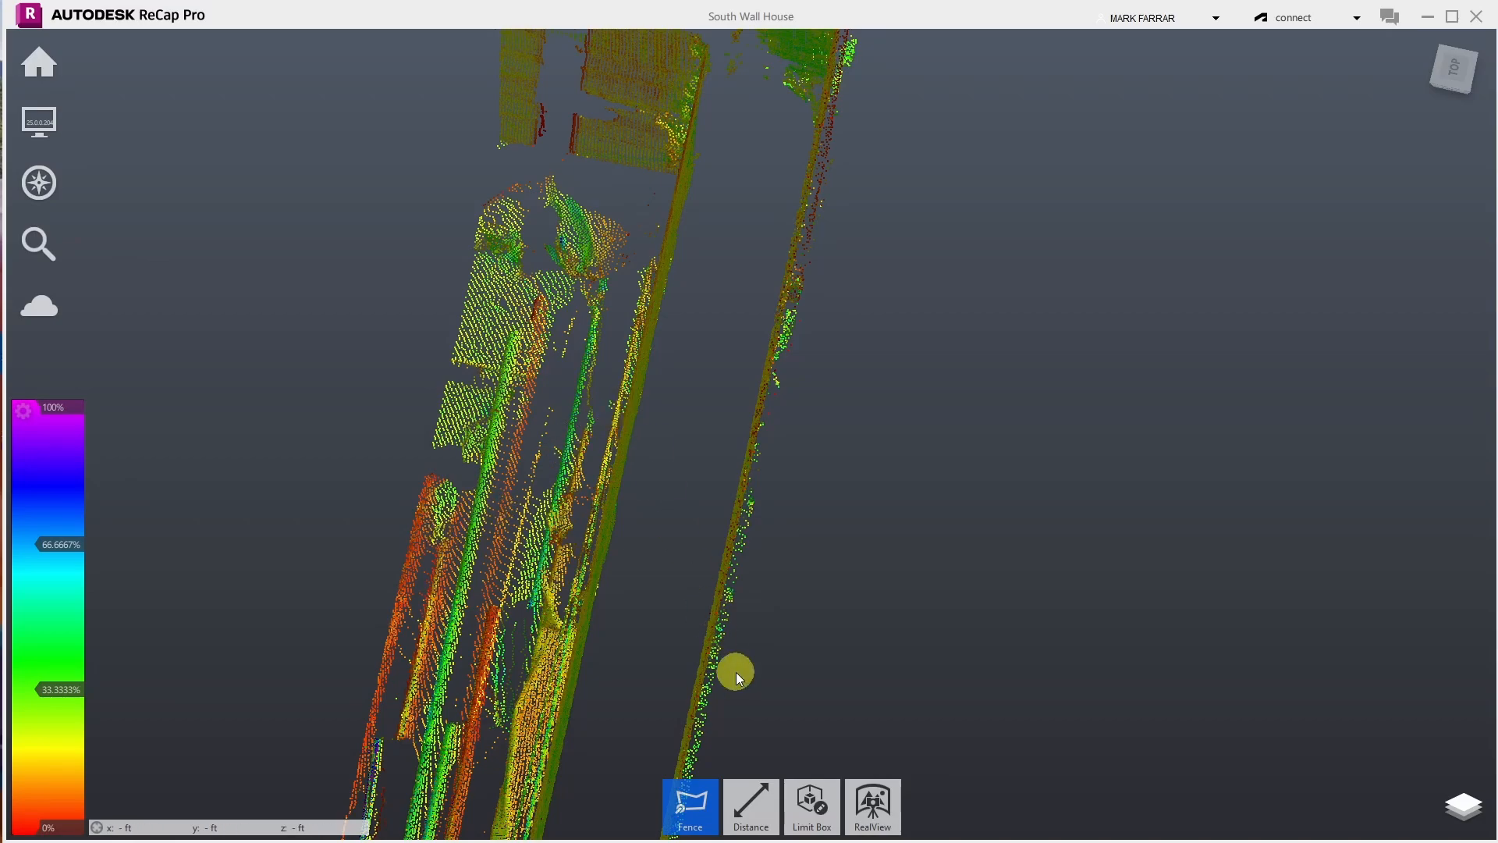
- Switch to Orbit and turn to a close front-on view of the wall with pipes below
left_click(53, 185)
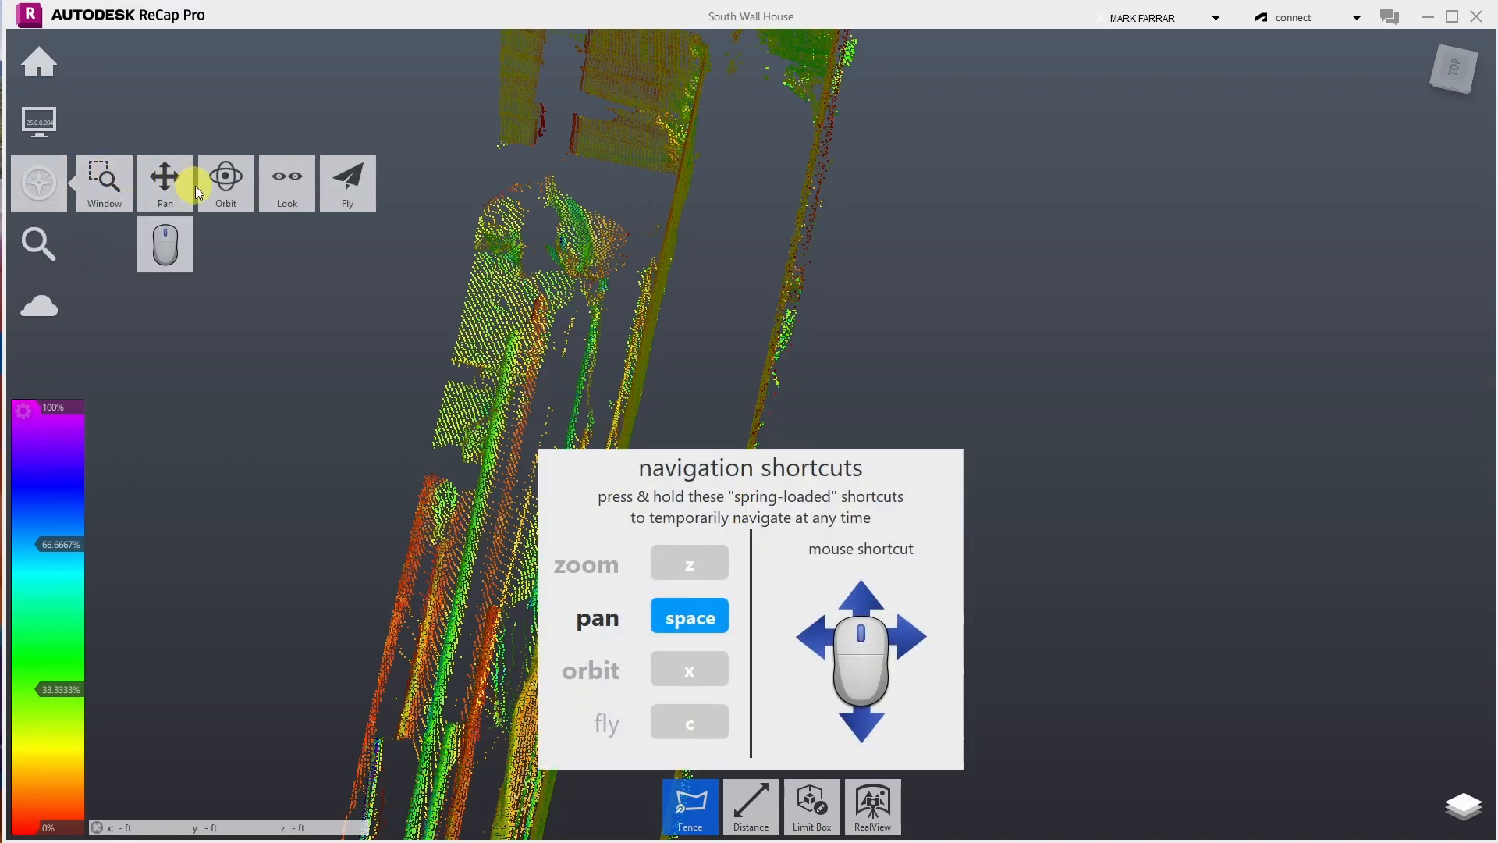
left_click(224, 175)
left_click_drag(395, 280, 669, 197)
left_click_drag(516, 559, 725, 610)
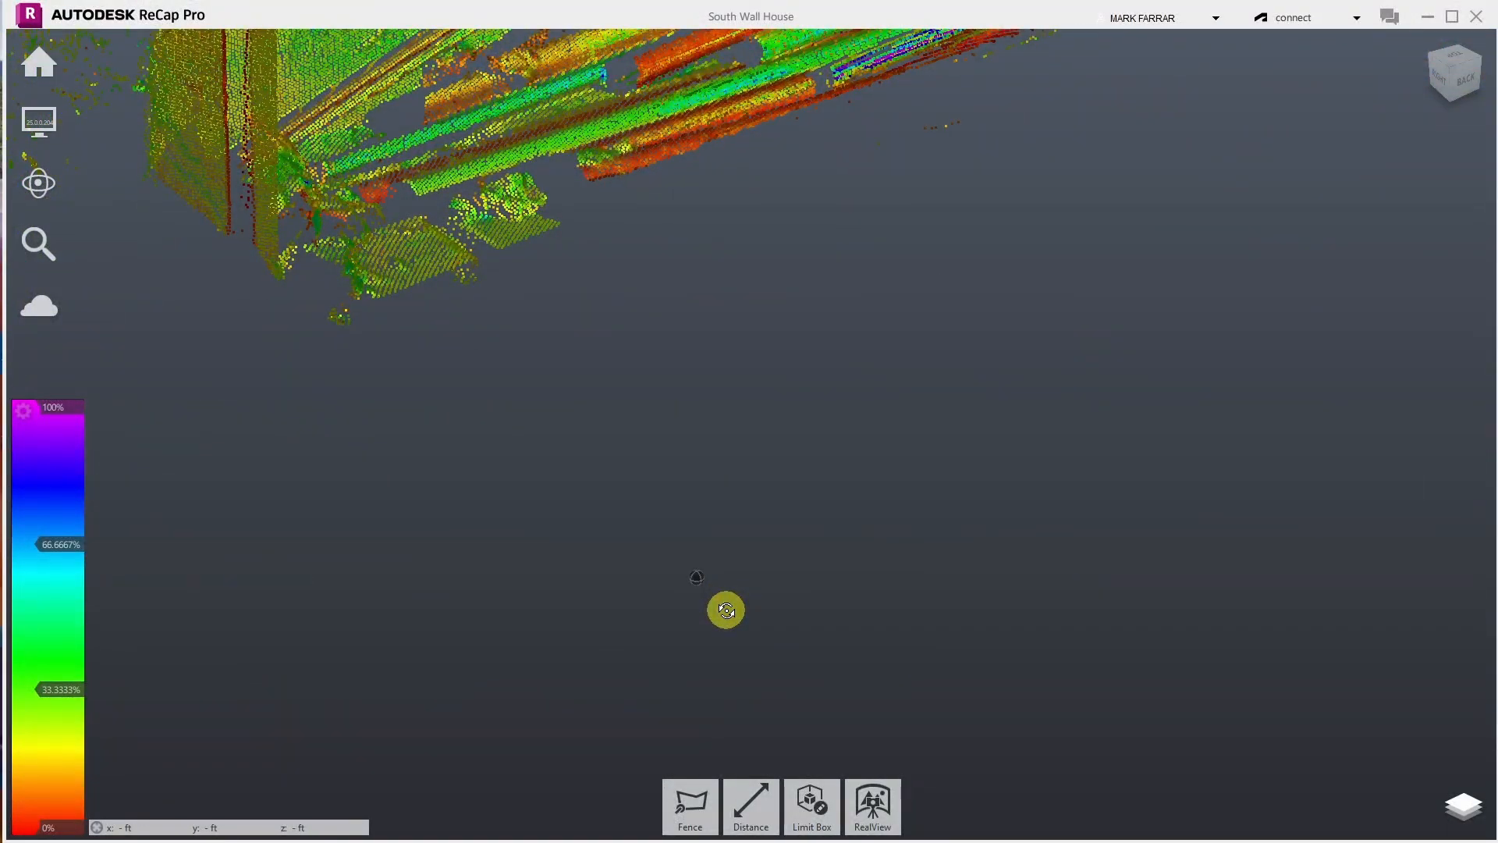
left_click_drag(444, 266, 402, 358)
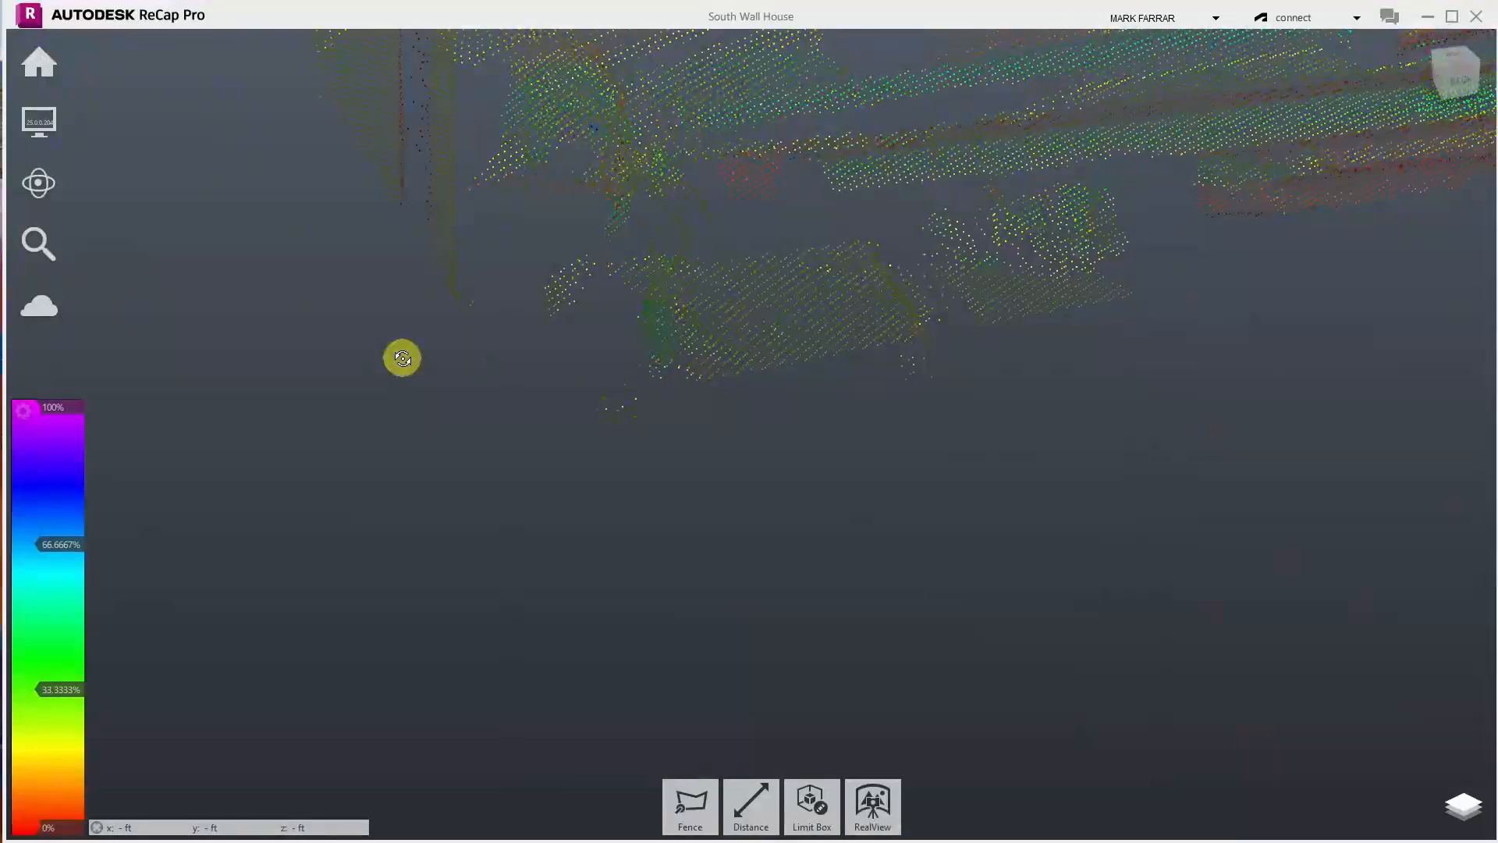
left_click_drag(701, 716, 778, 574)
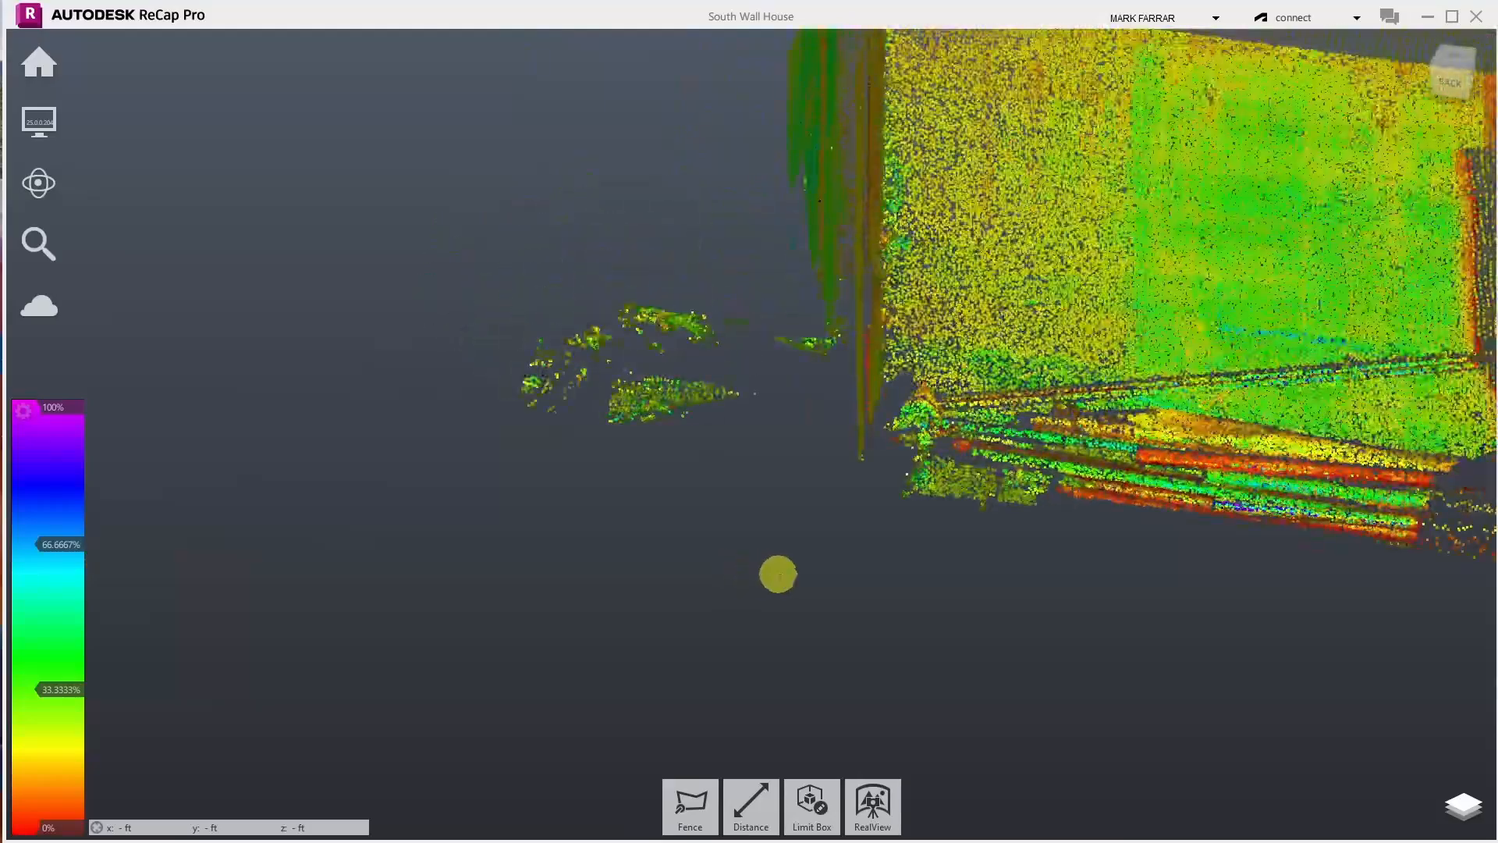
- Swing and zoom the view until the wall appears edge-on as vertical strips at the right
scroll(1221, 457, "up", 5)
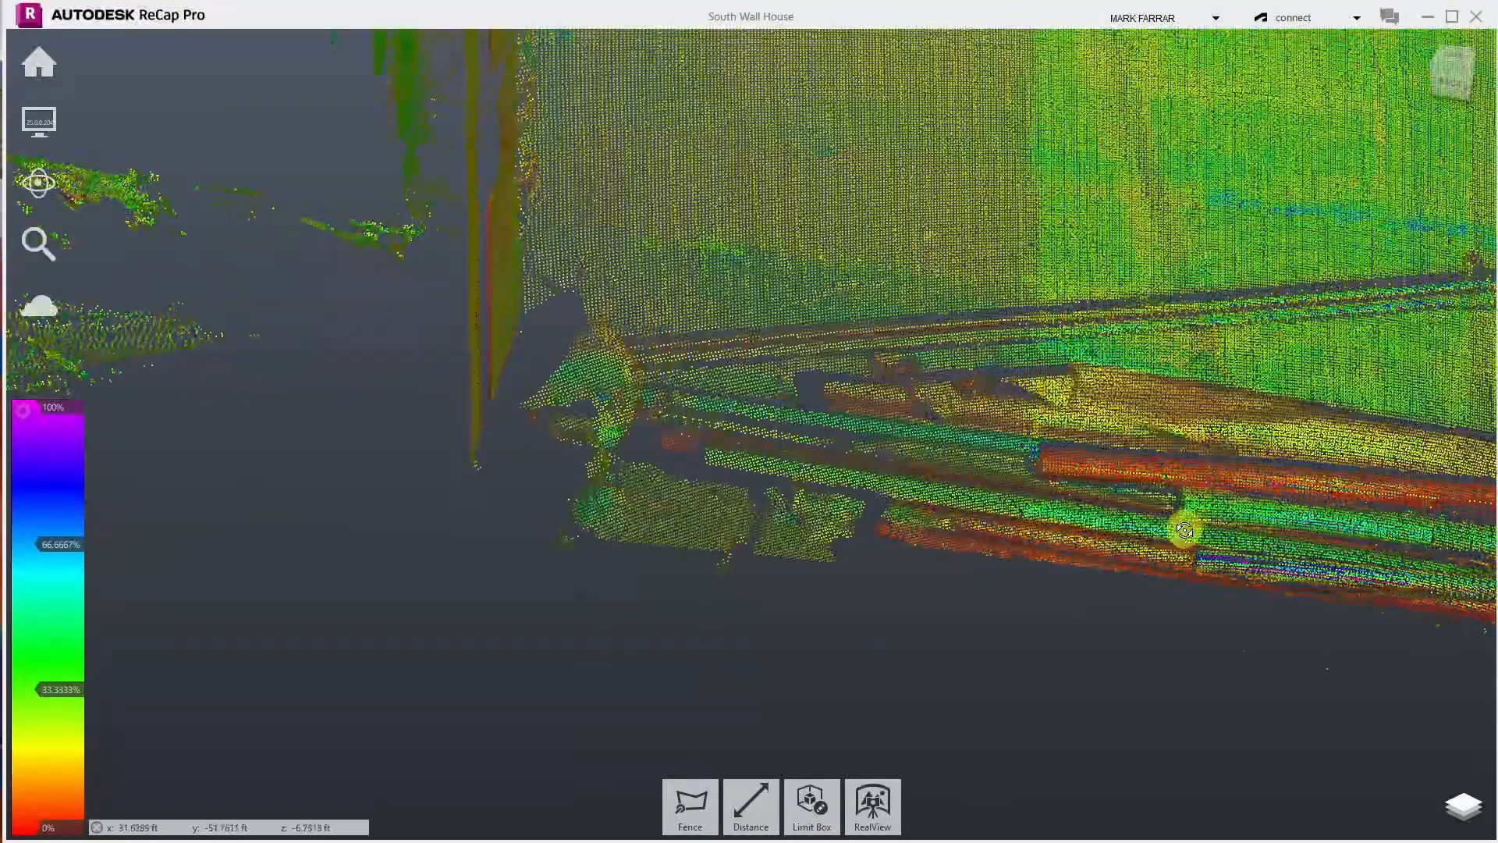
left_click_drag(1184, 530, 1249, 501)
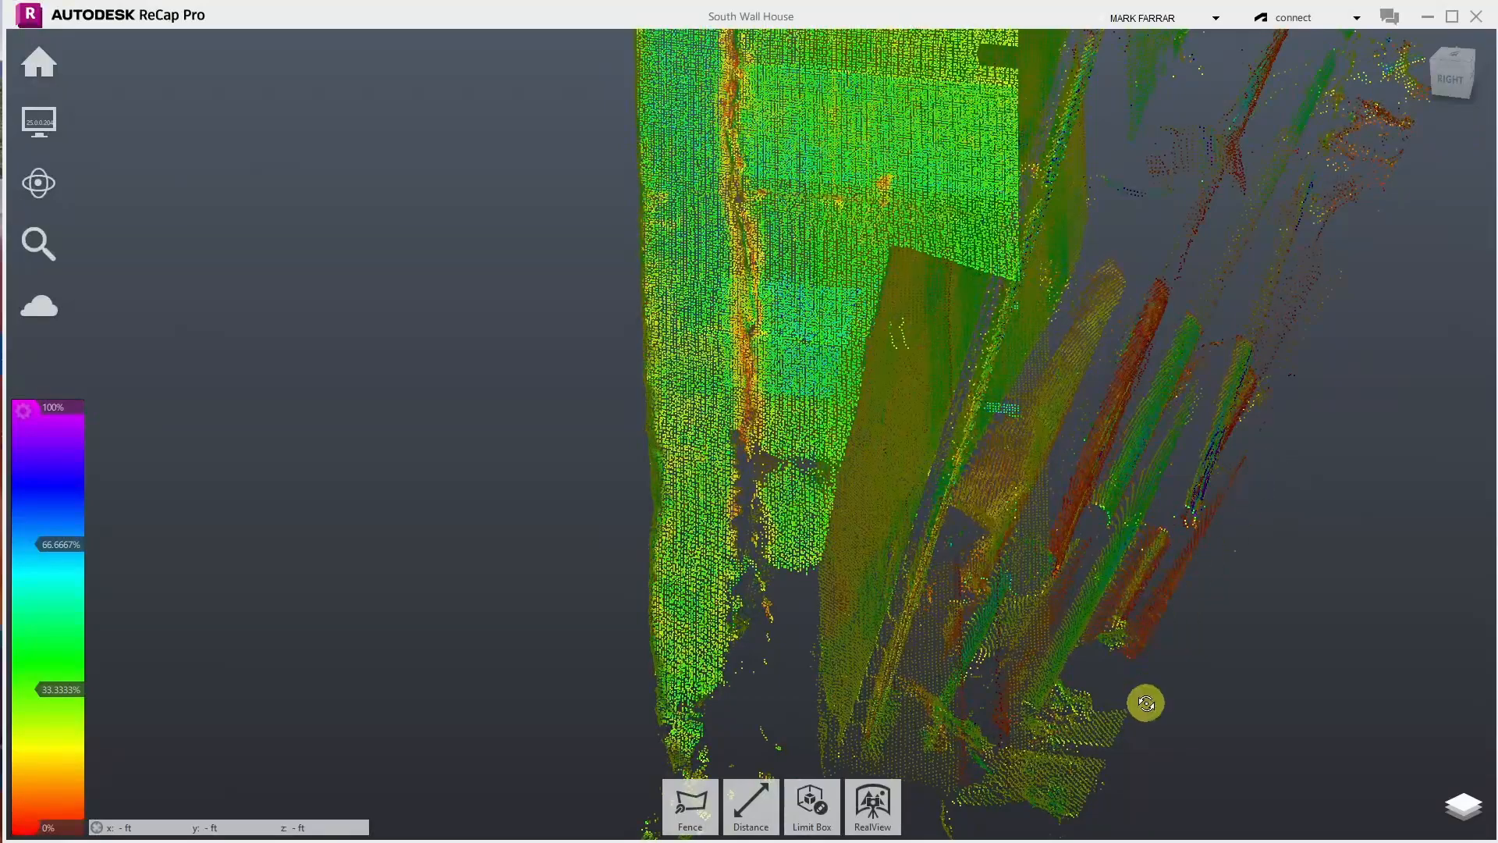
left_click_drag(1145, 703, 1341, 364)
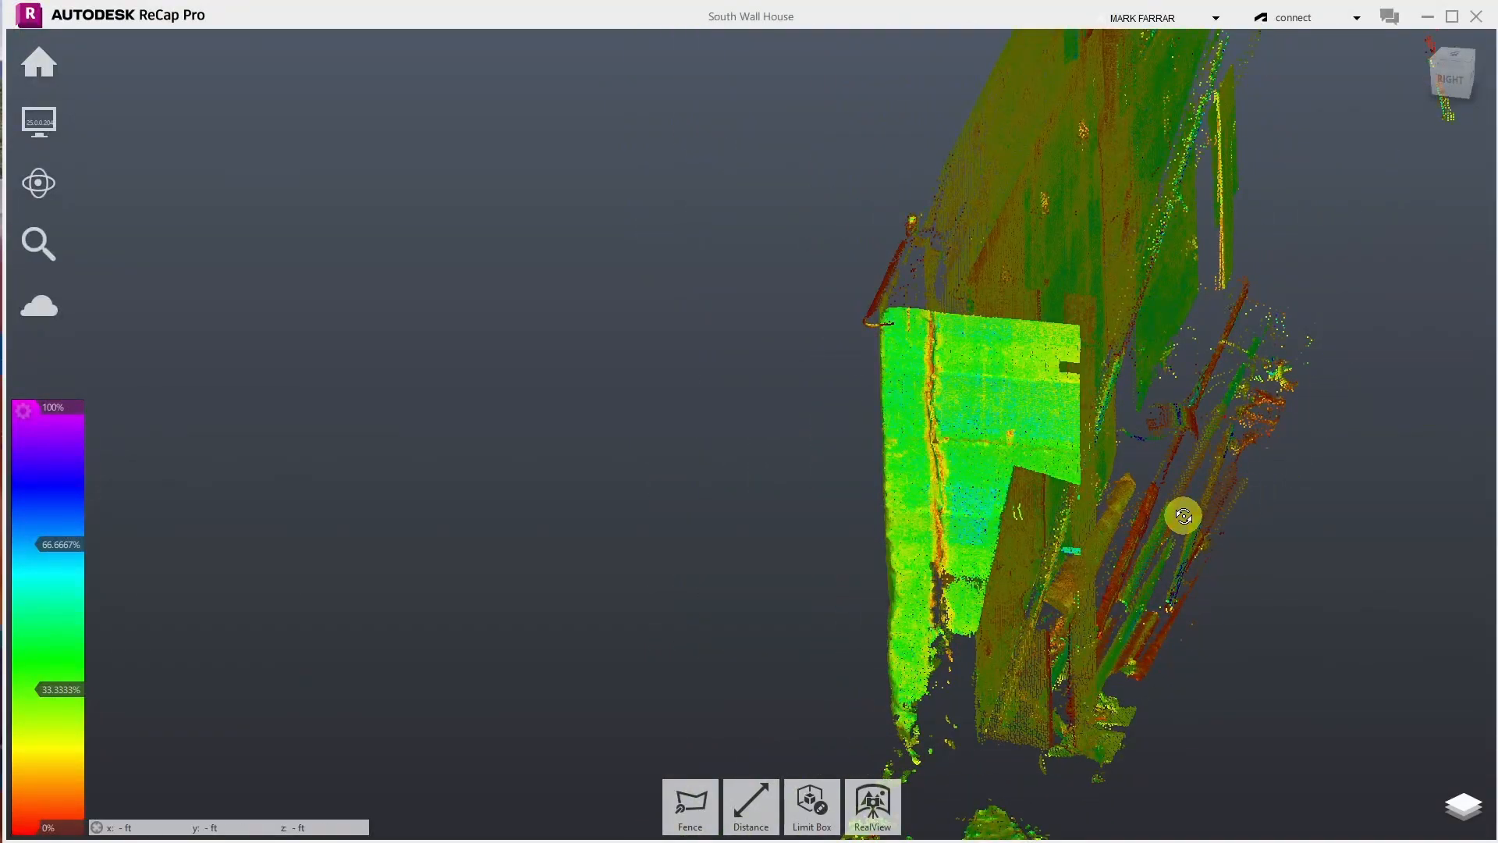
scroll(1184, 516, "down", 2)
scroll(1301, 432, "down", 2)
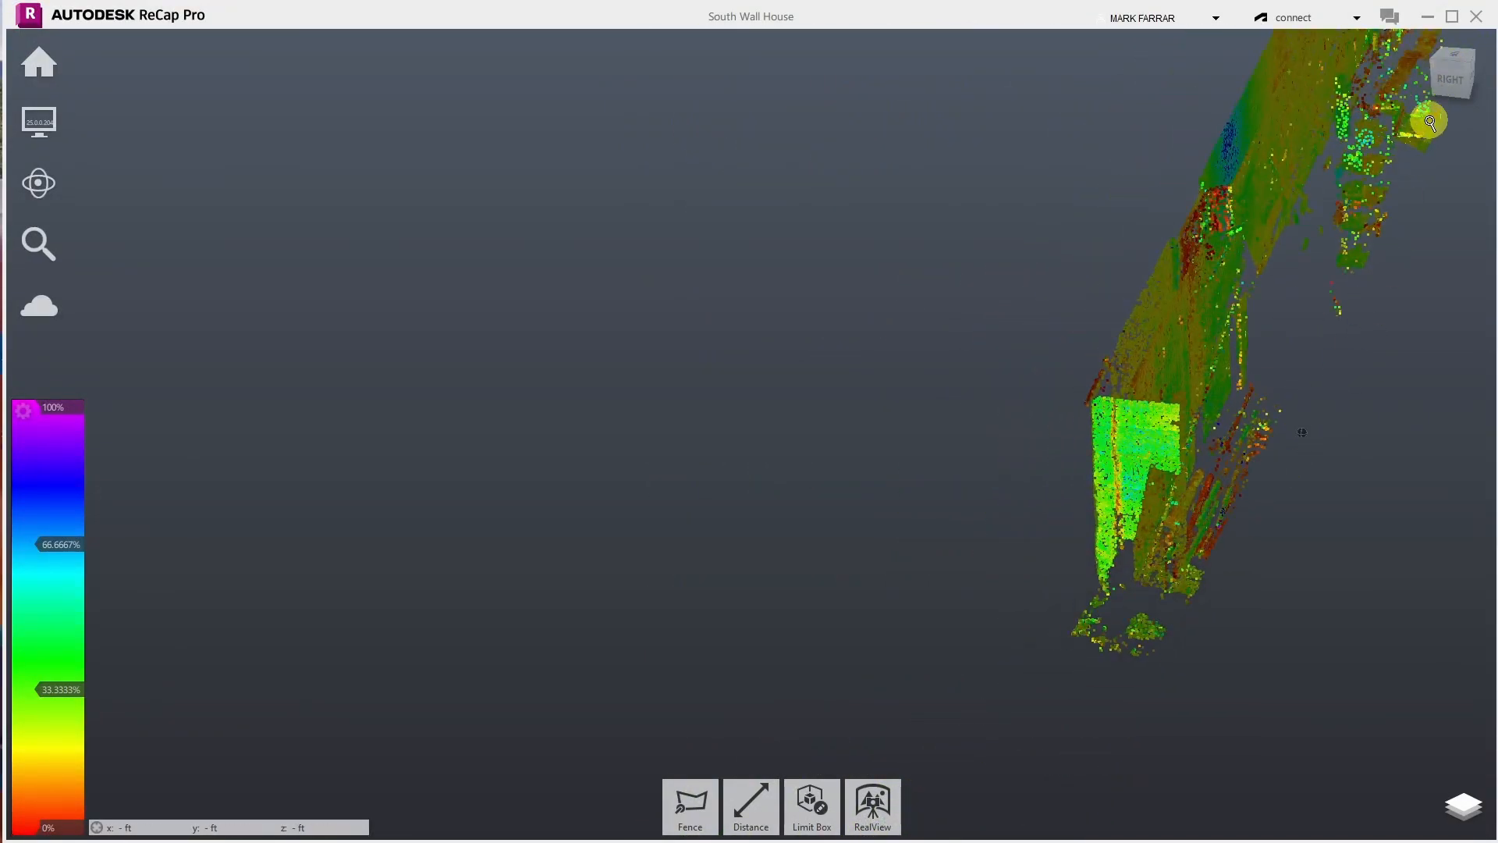
scroll(1429, 123, "up", 5)
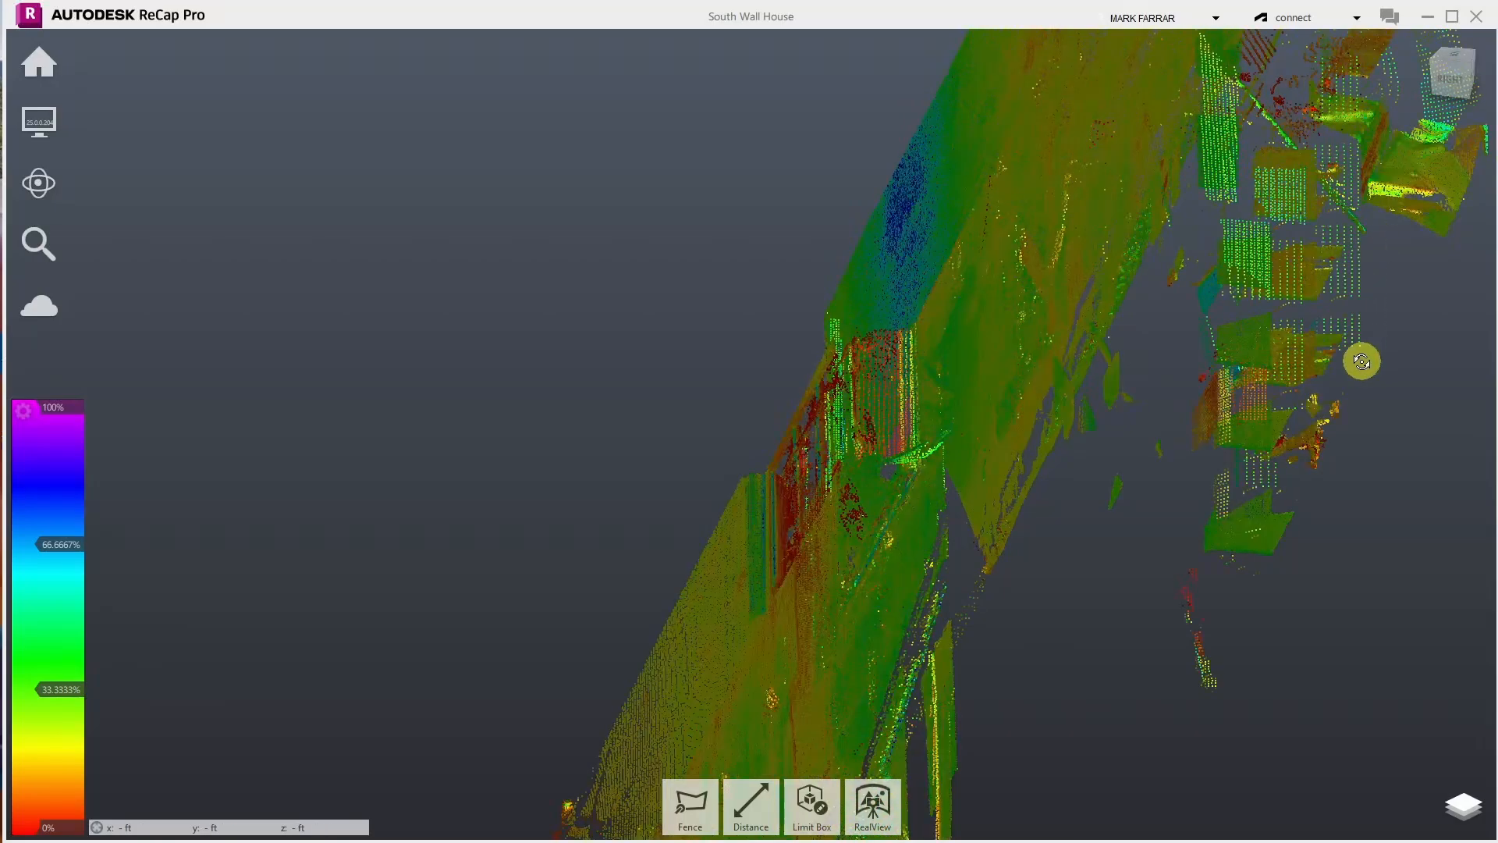
left_click_drag(1283, 337, 1331, 453)
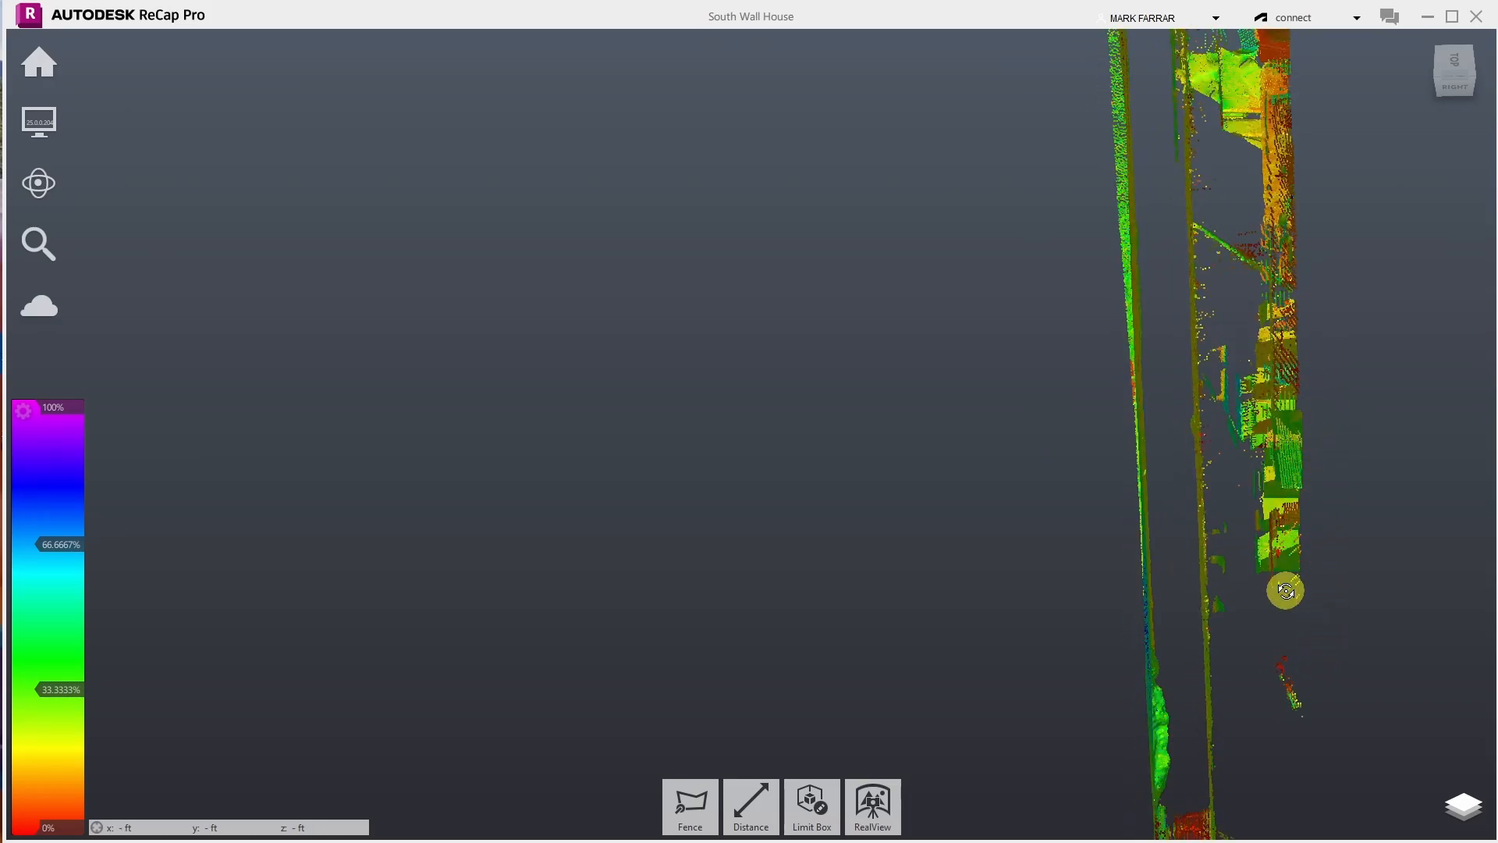
- Fence the clutter alongside the middle strip up to the top block and delete it
left_click(690, 803)
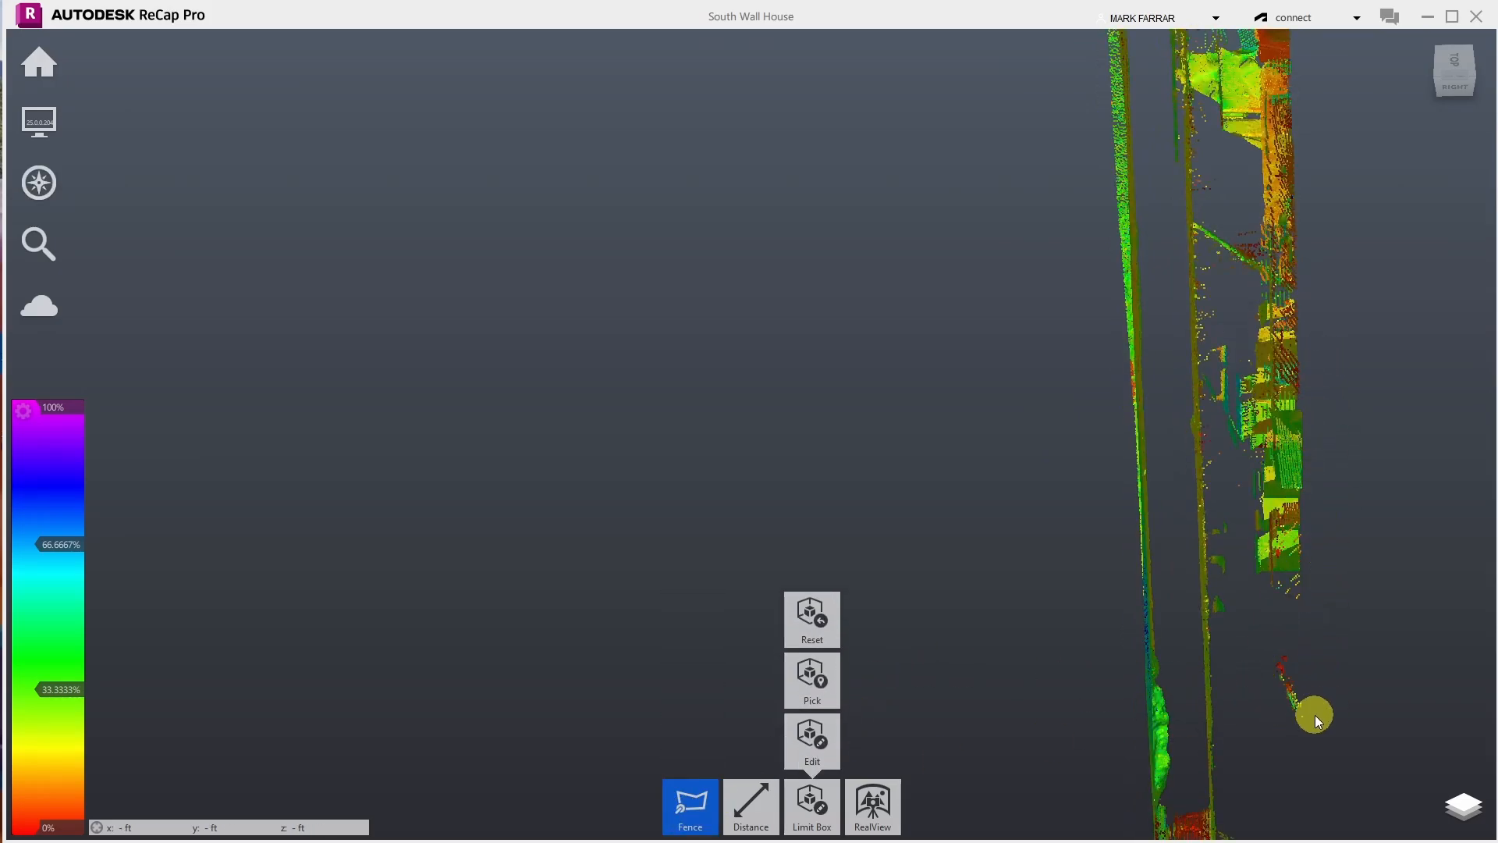
left_click(1214, 743)
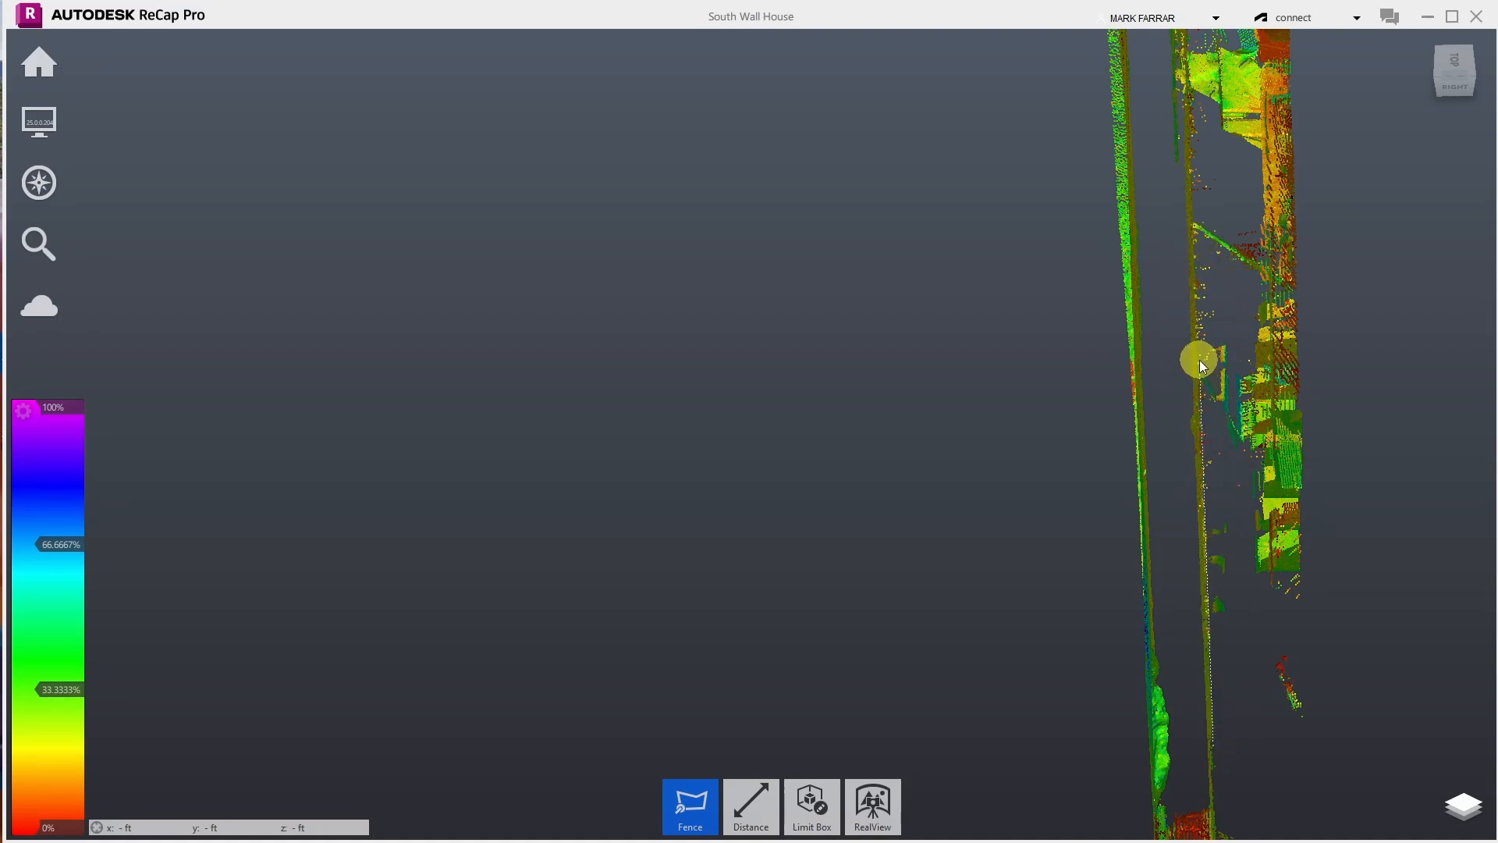
left_click(1195, 230)
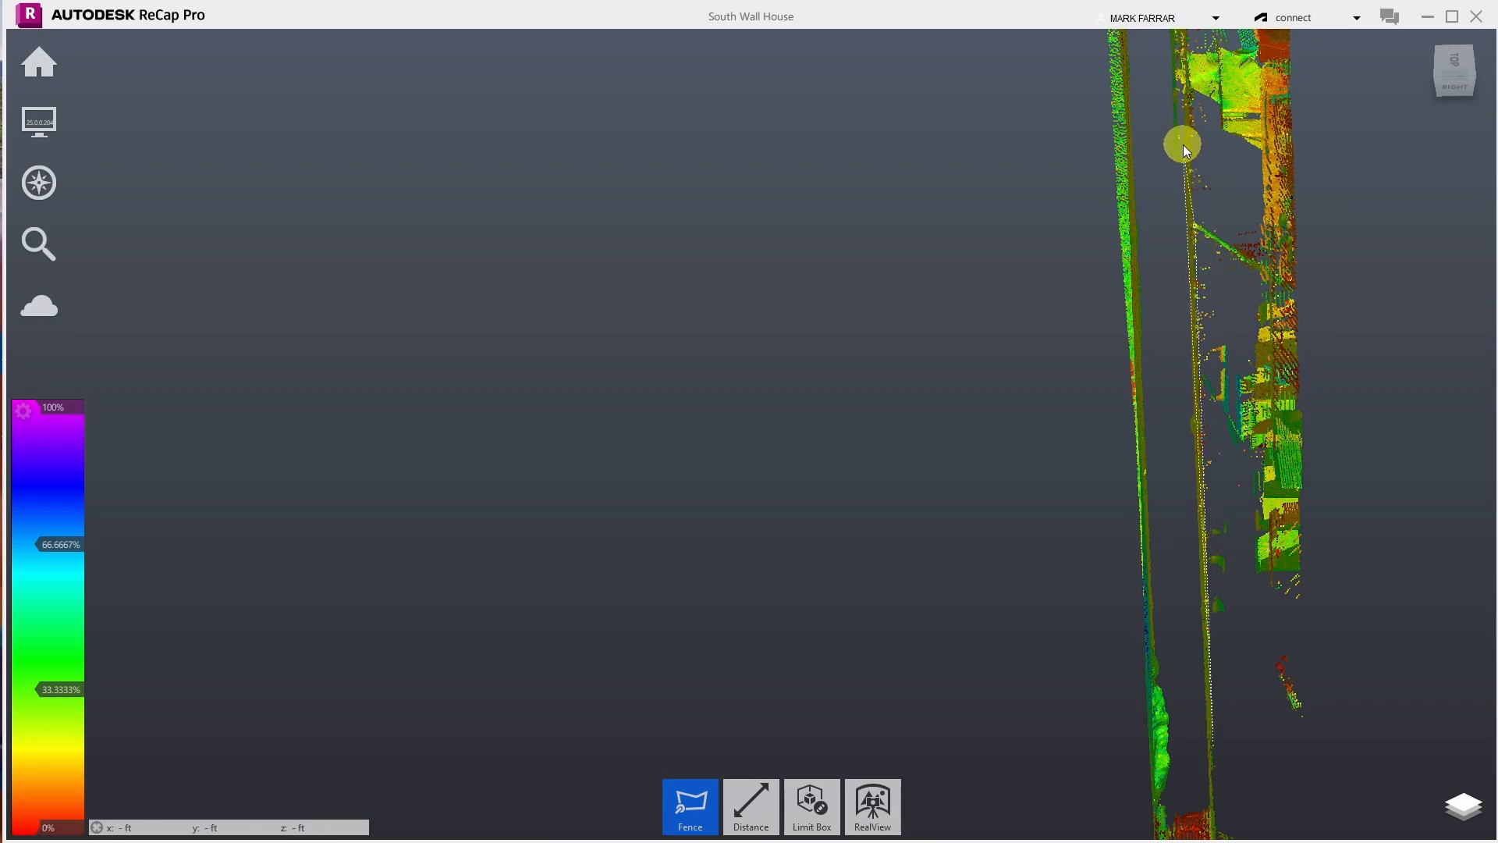
left_click(1195, 92)
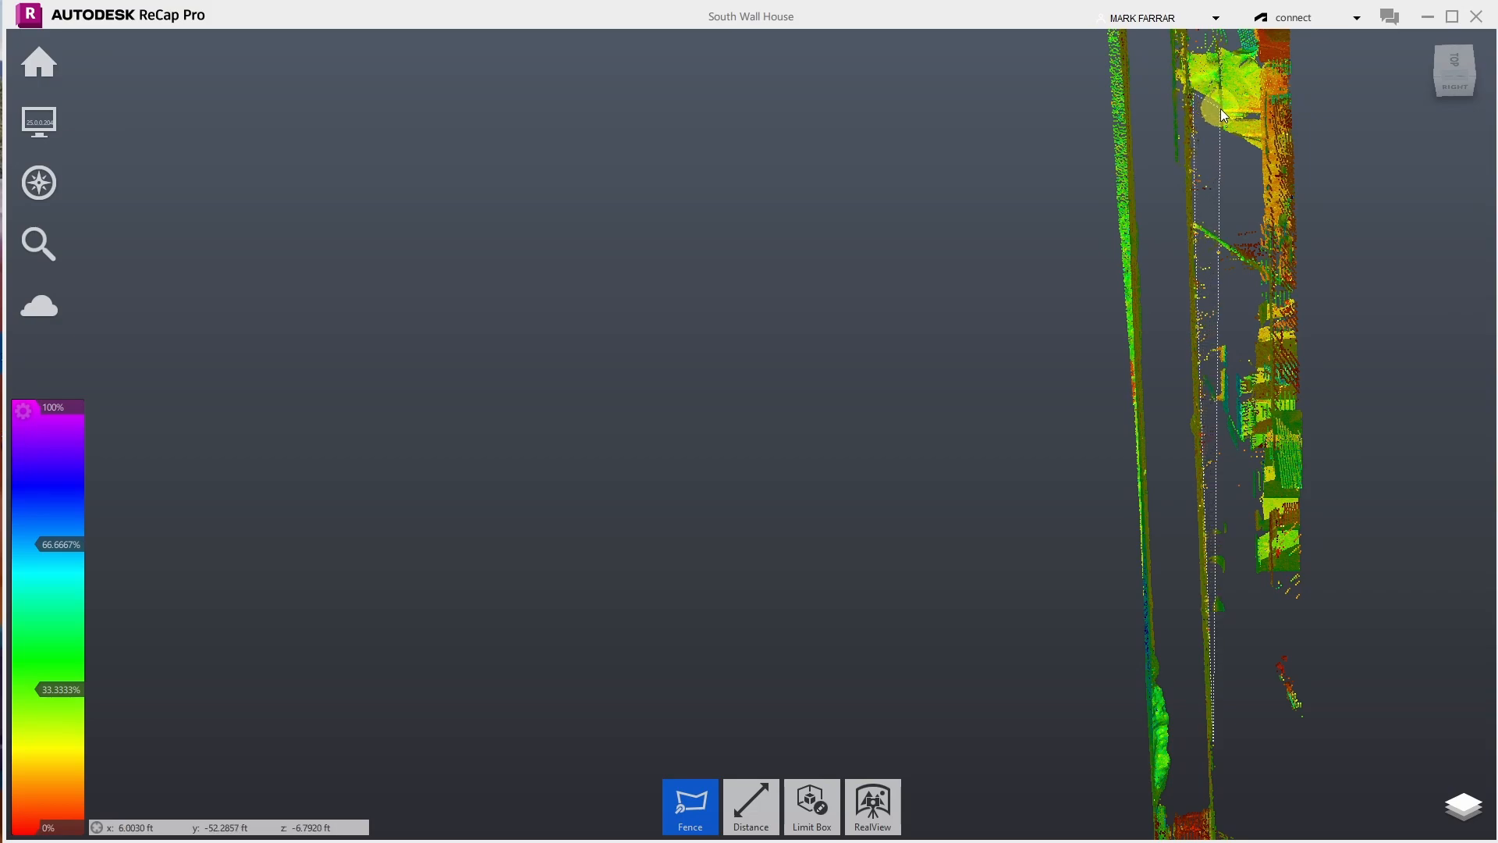
left_click(1220, 110)
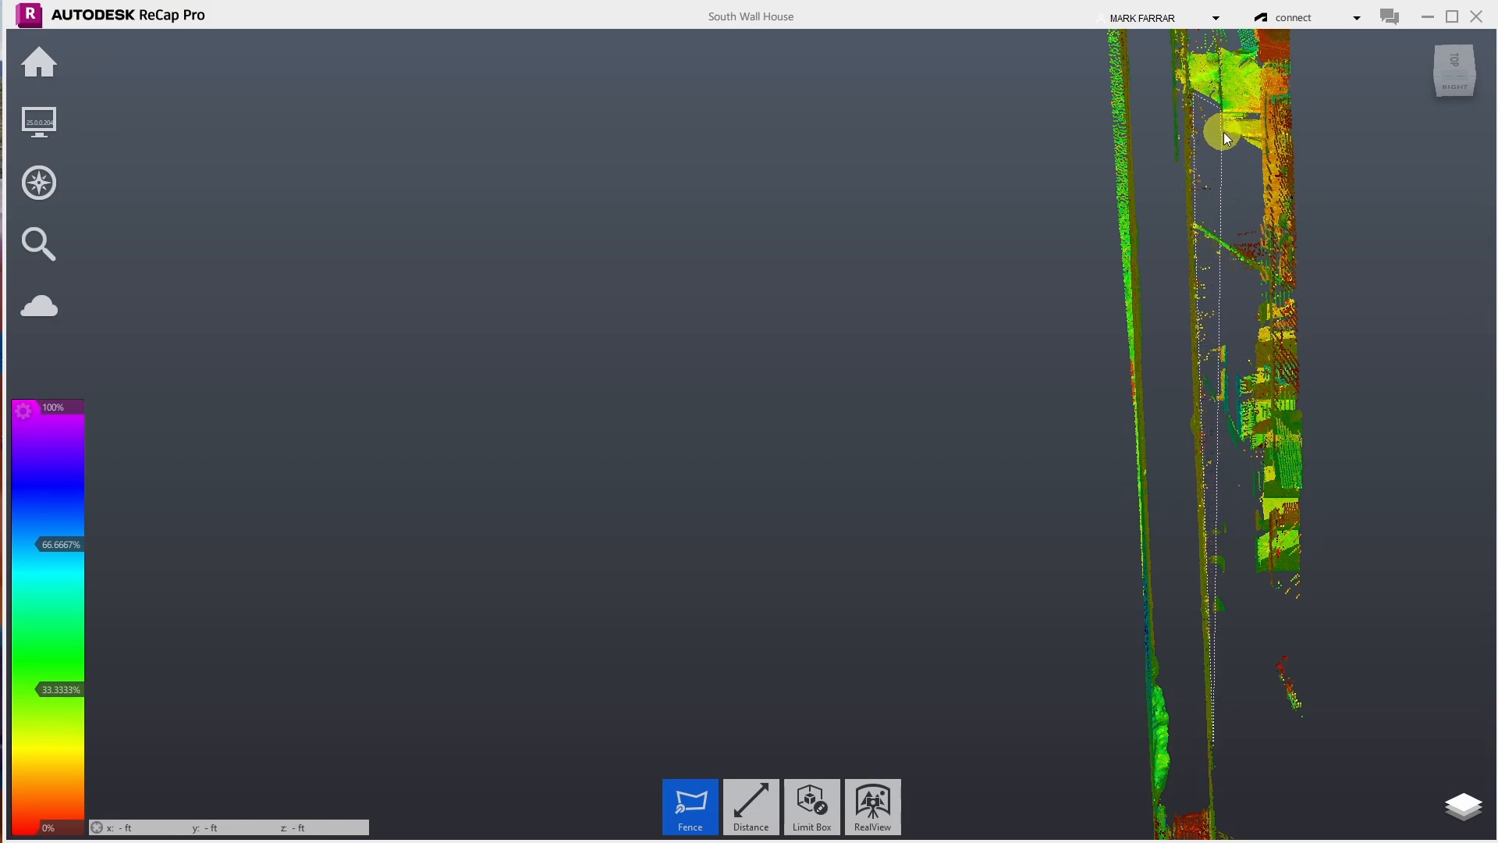
left_click(1223, 133)
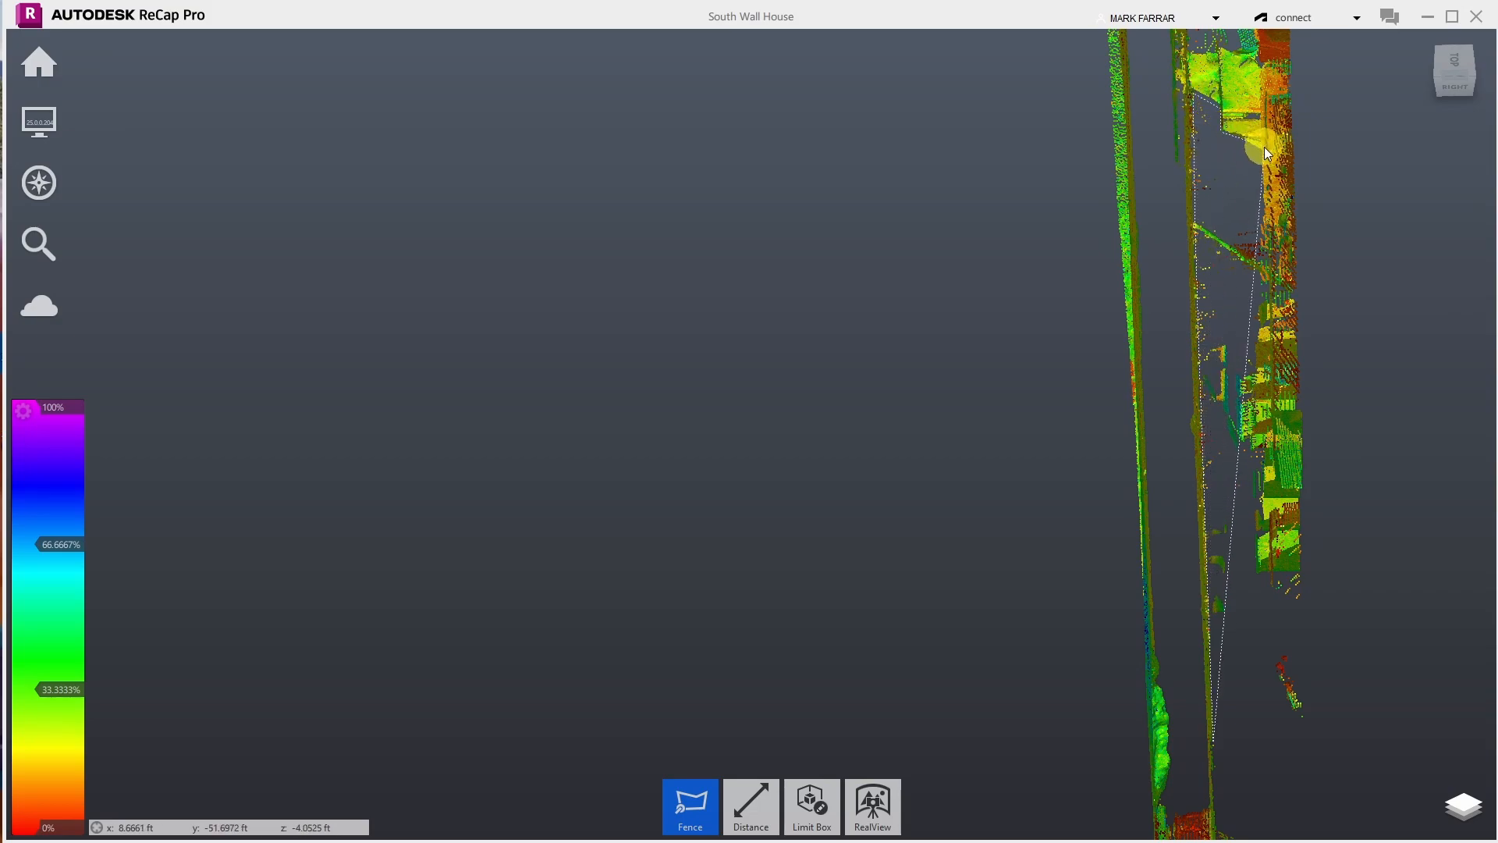
double_click(1307, 171)
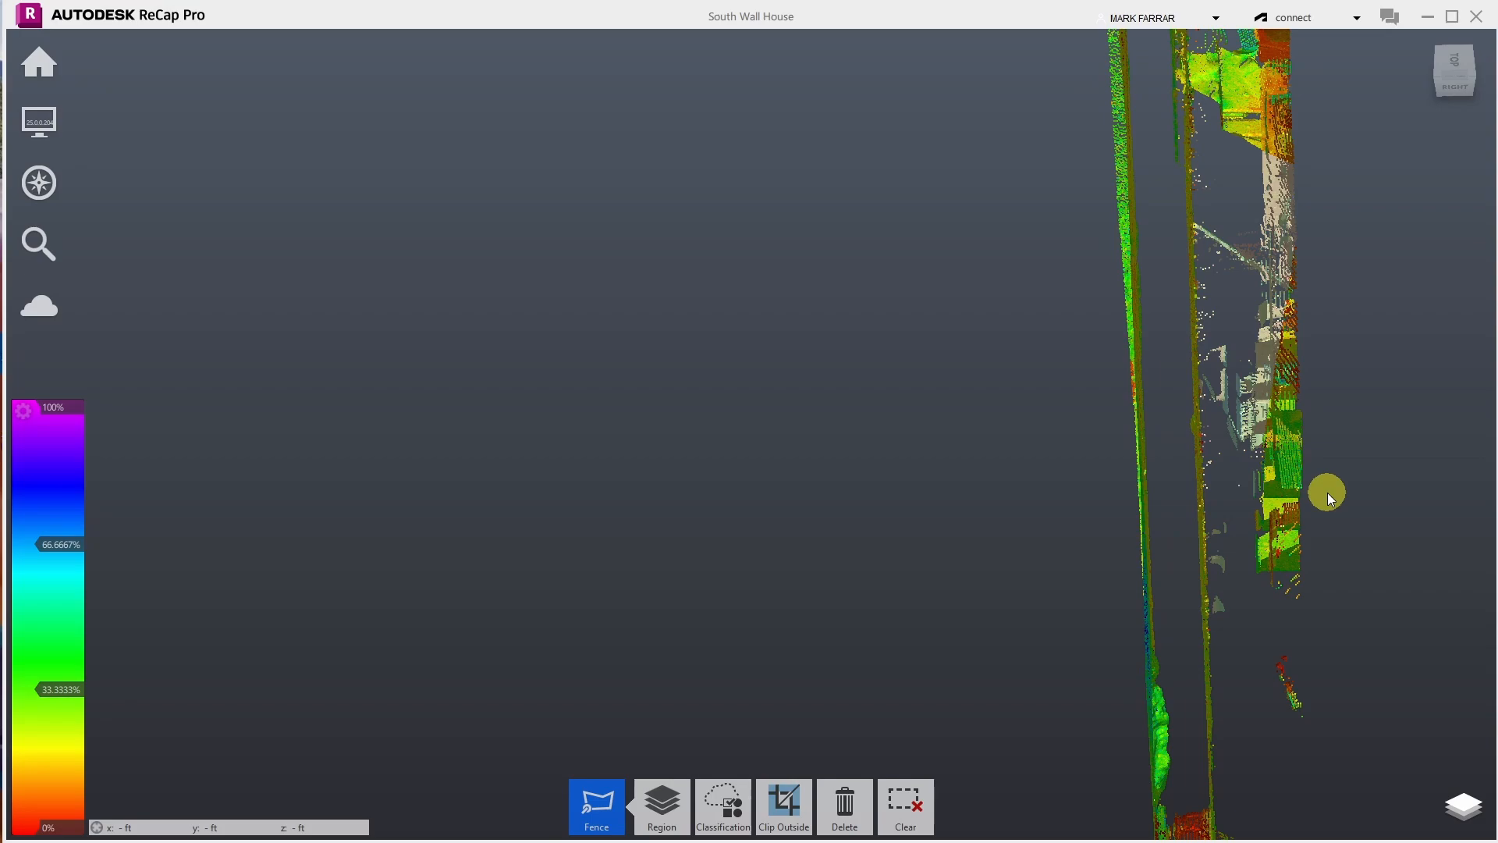
key("Delete")
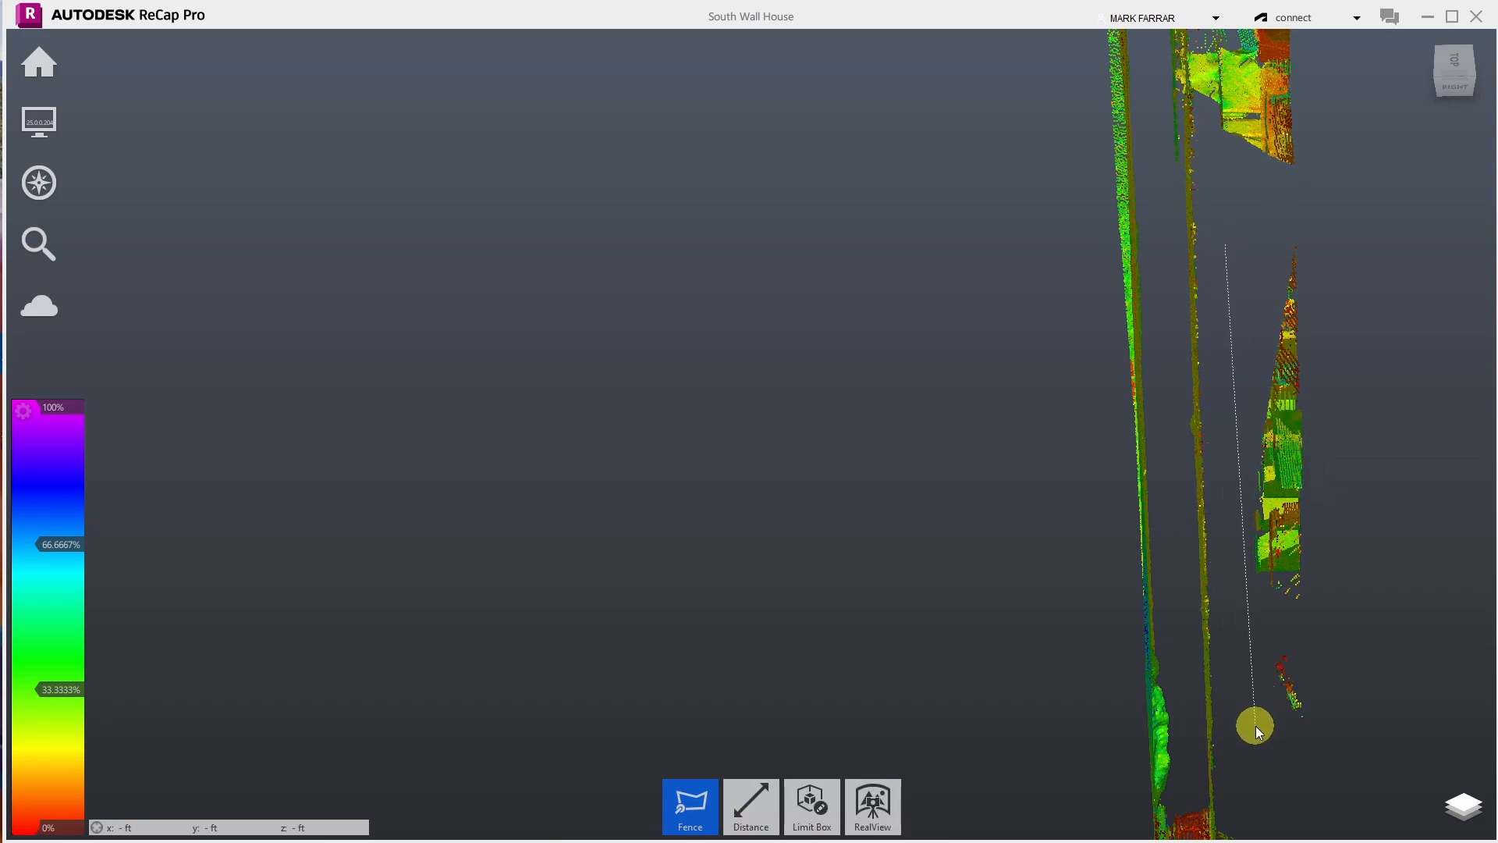
- Fence the leftover lower clutter and delete it
left_click(1345, 767)
double_click(1390, 217)
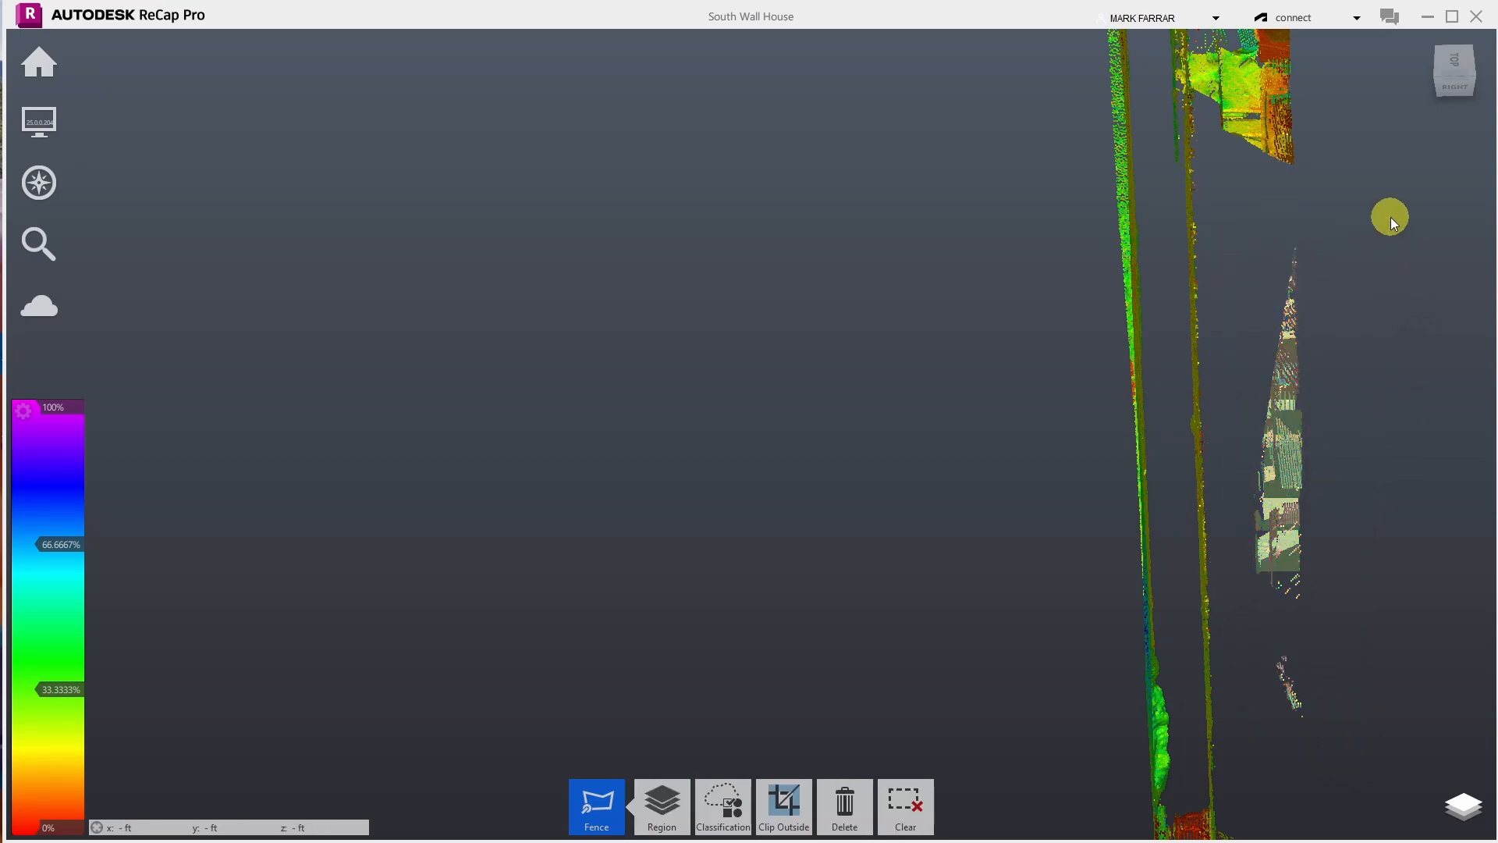
key("Delete")
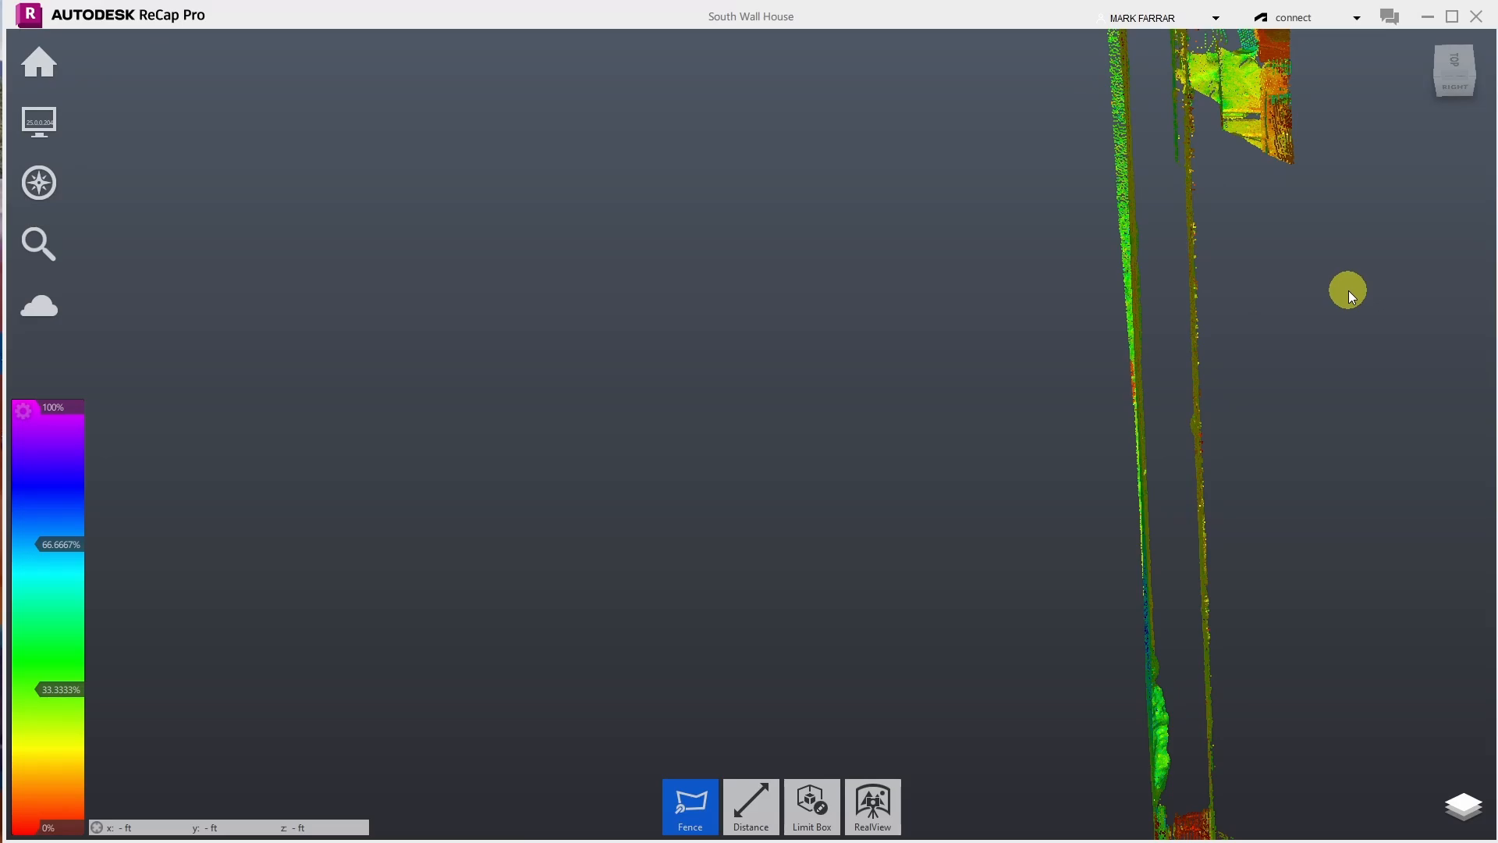
- Orbit and zoom out to review the cleaned cloud
scroll(830, 810, "down", 6)
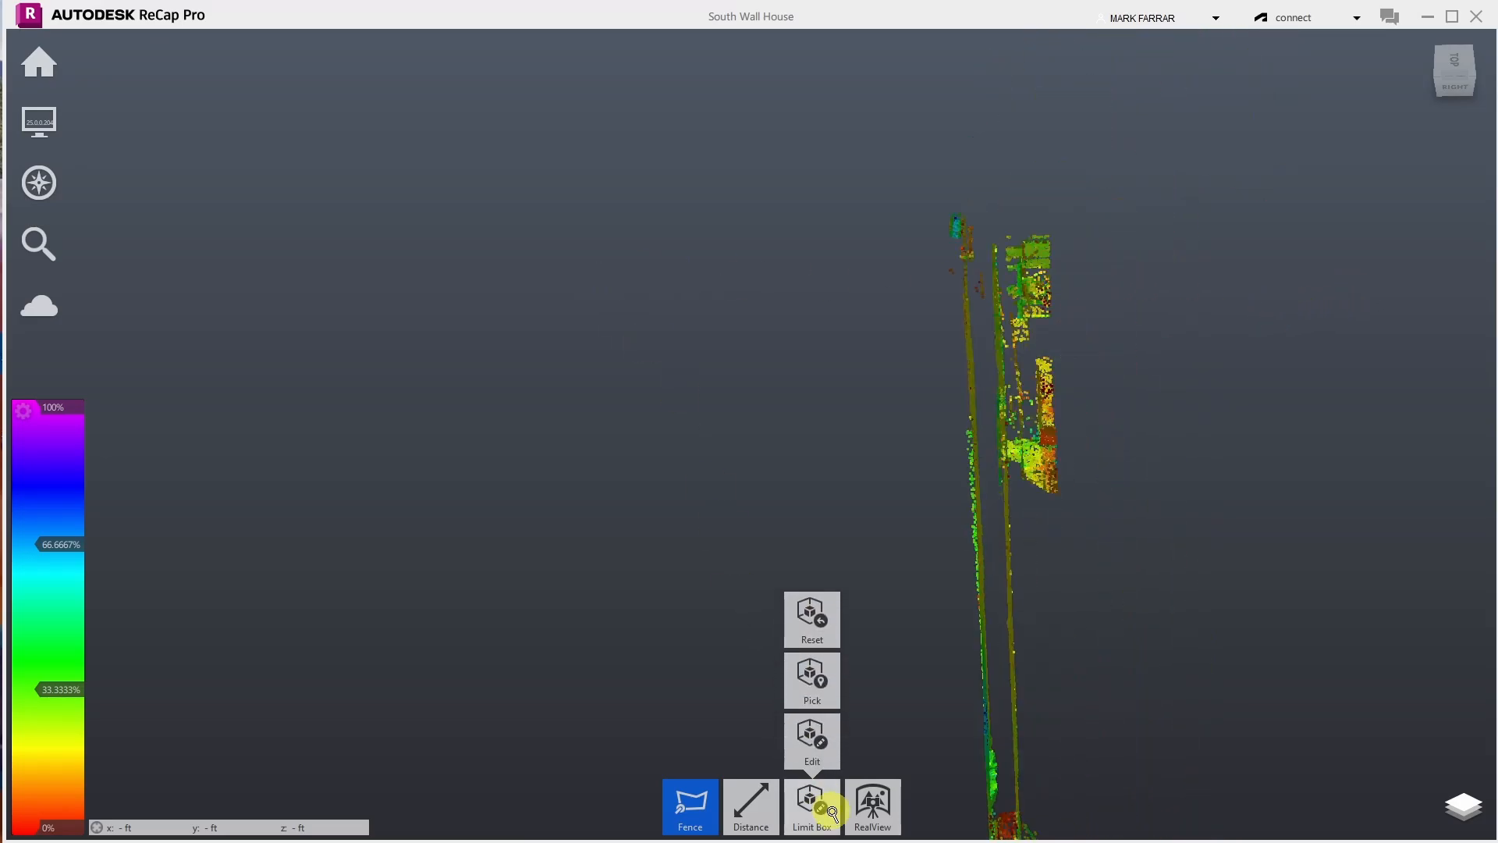
left_click_drag(1031, 274, 955, 538)
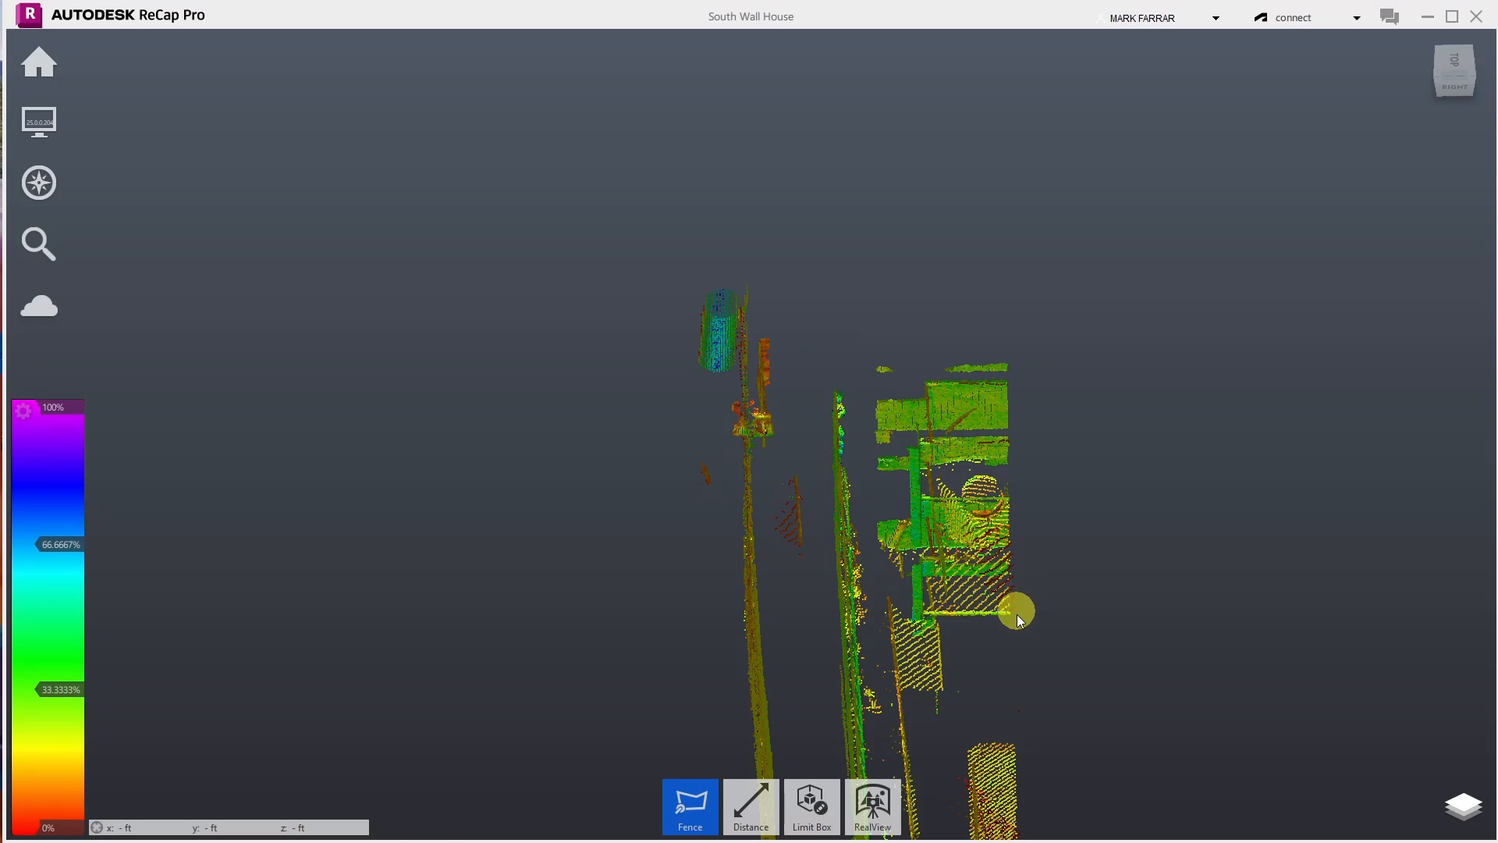
scroll(776, 351, "down", 3)
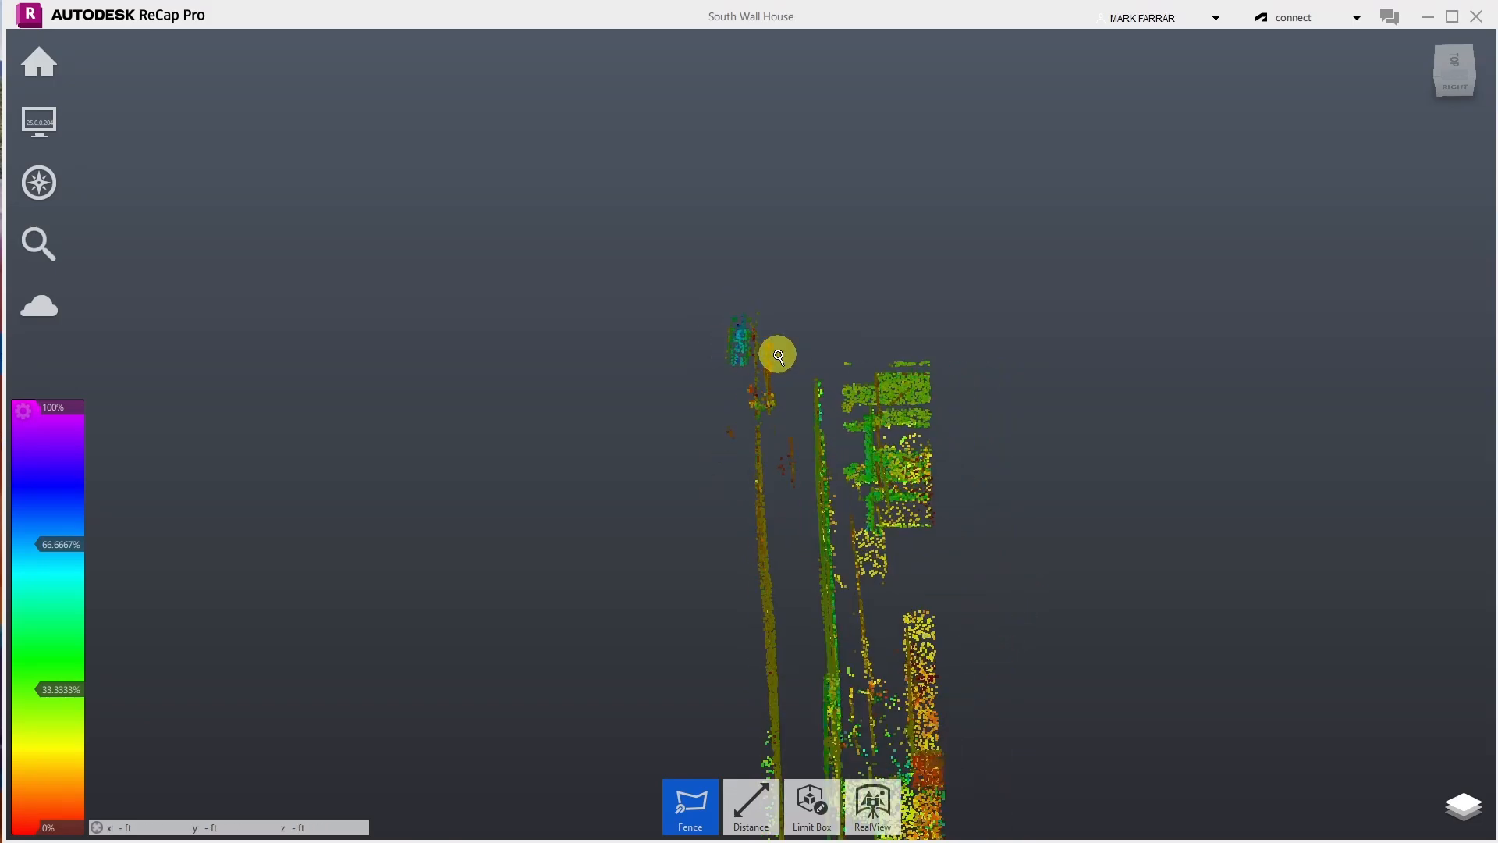
scroll(727, 284, "up", 5)
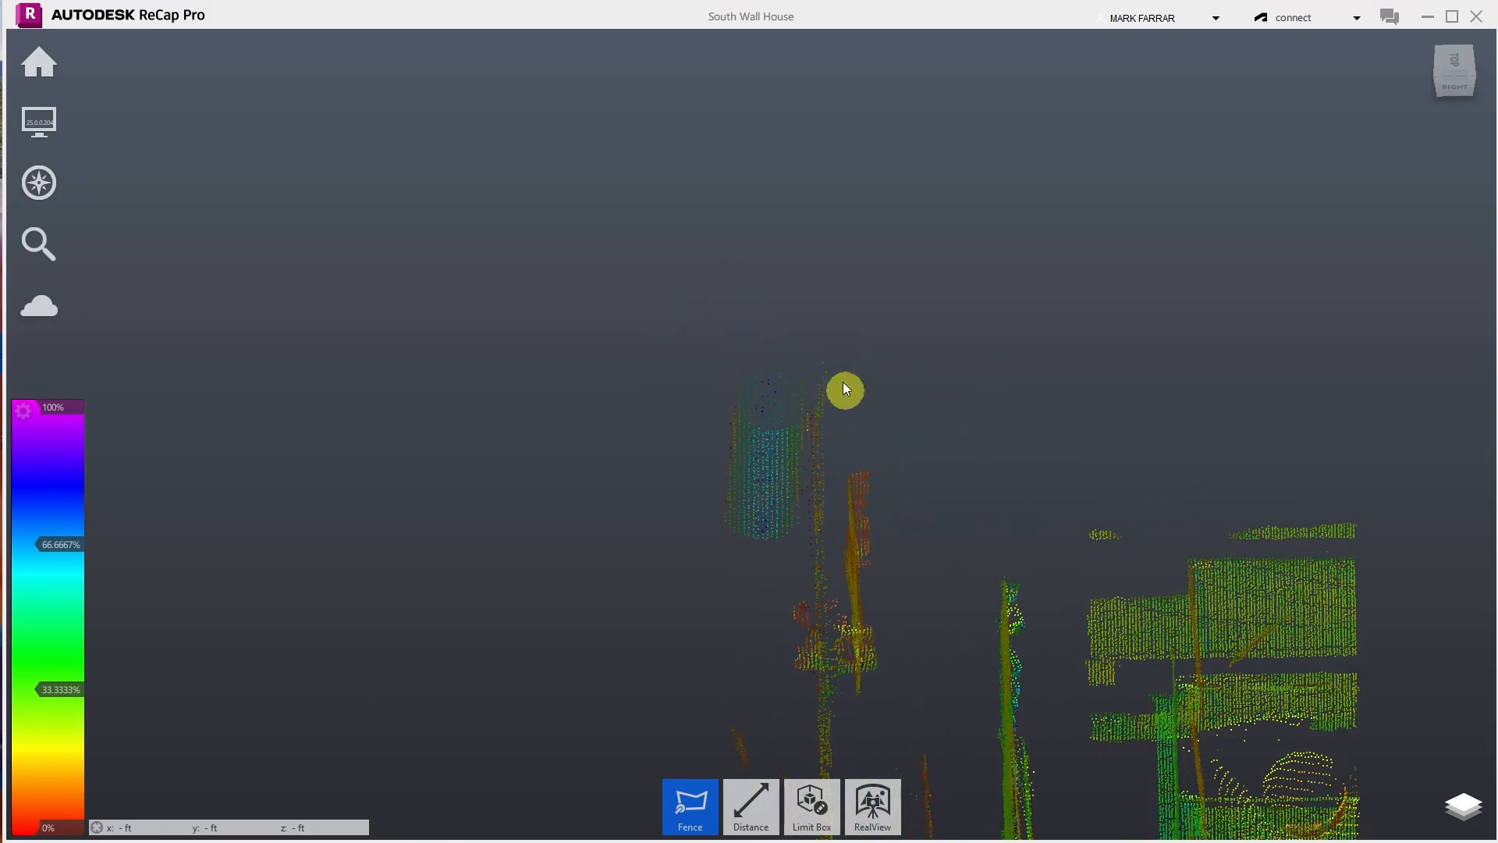
scroll(661, 323, "down", 2)
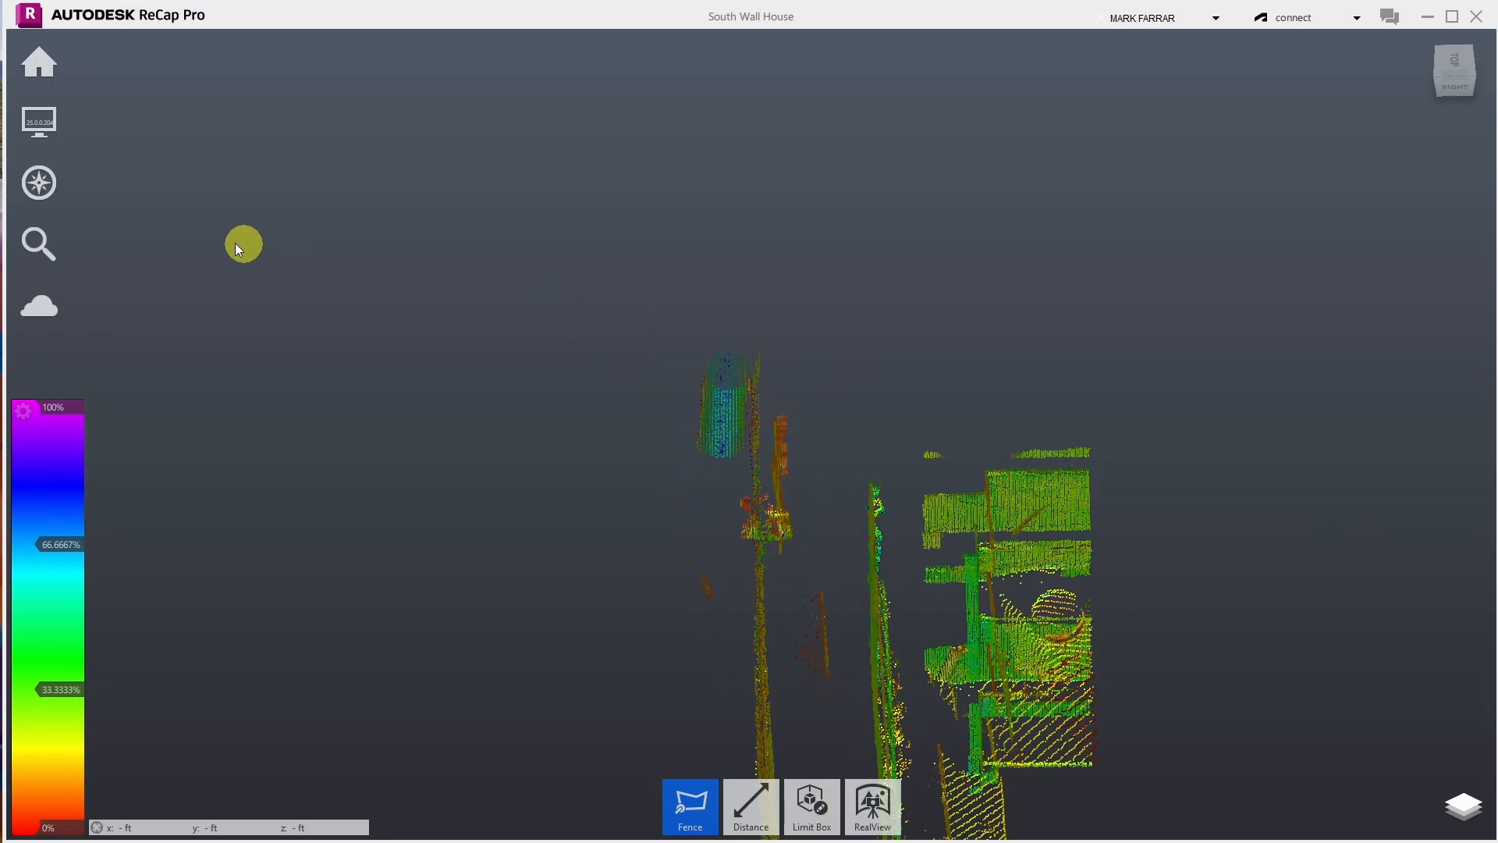
- Orbit the cloud lengthwise, then snap to the ViewCube's top view and zoom in
mouse_move(57, 184)
left_click(221, 184)
left_click_drag(980, 321, 795, 360)
left_click_drag(1211, 273, 1288, 503)
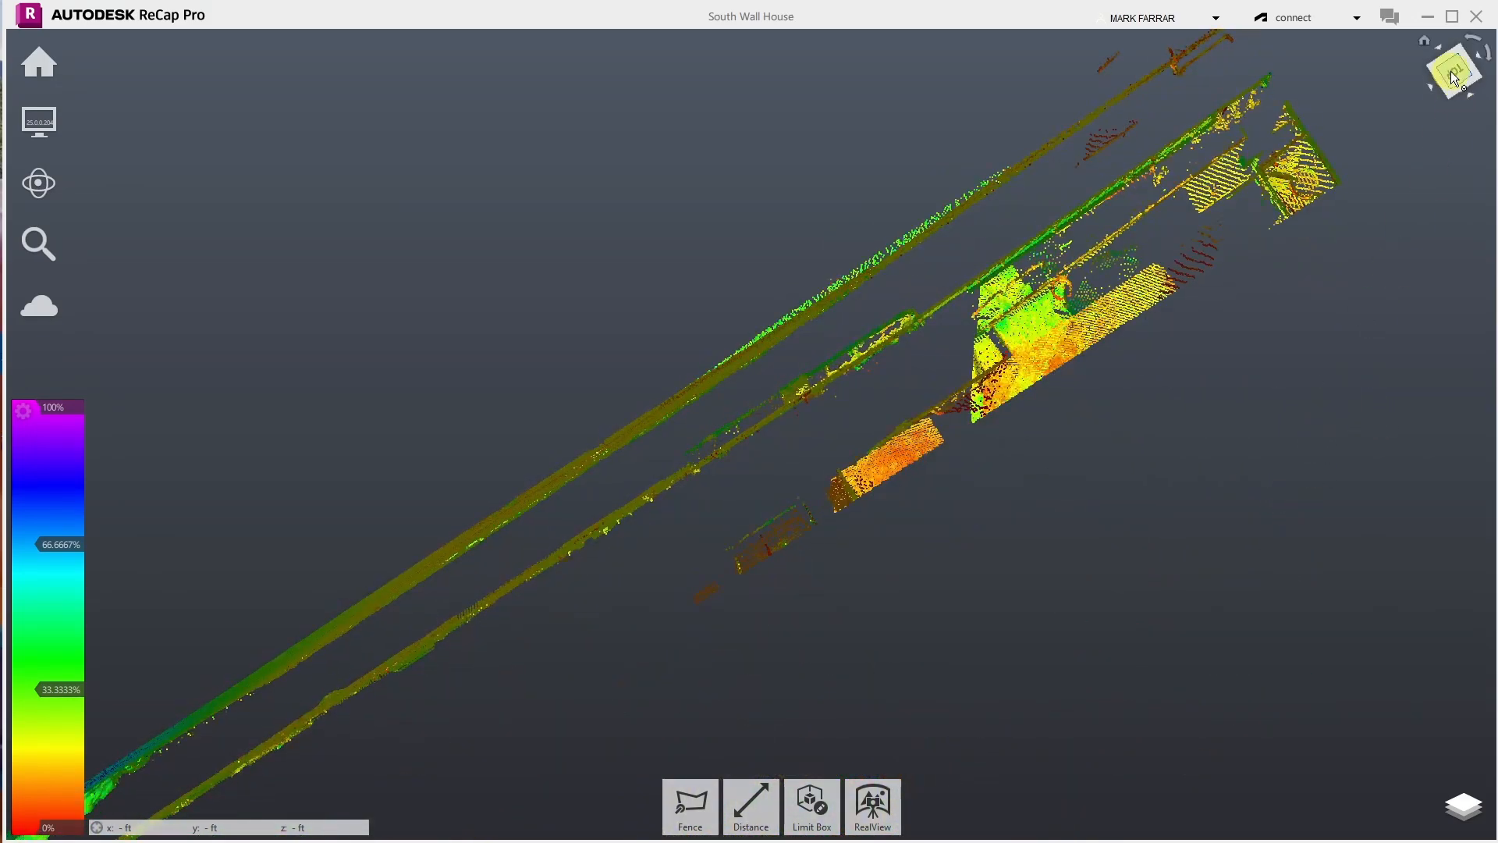
scroll(1367, 94, "up", 5)
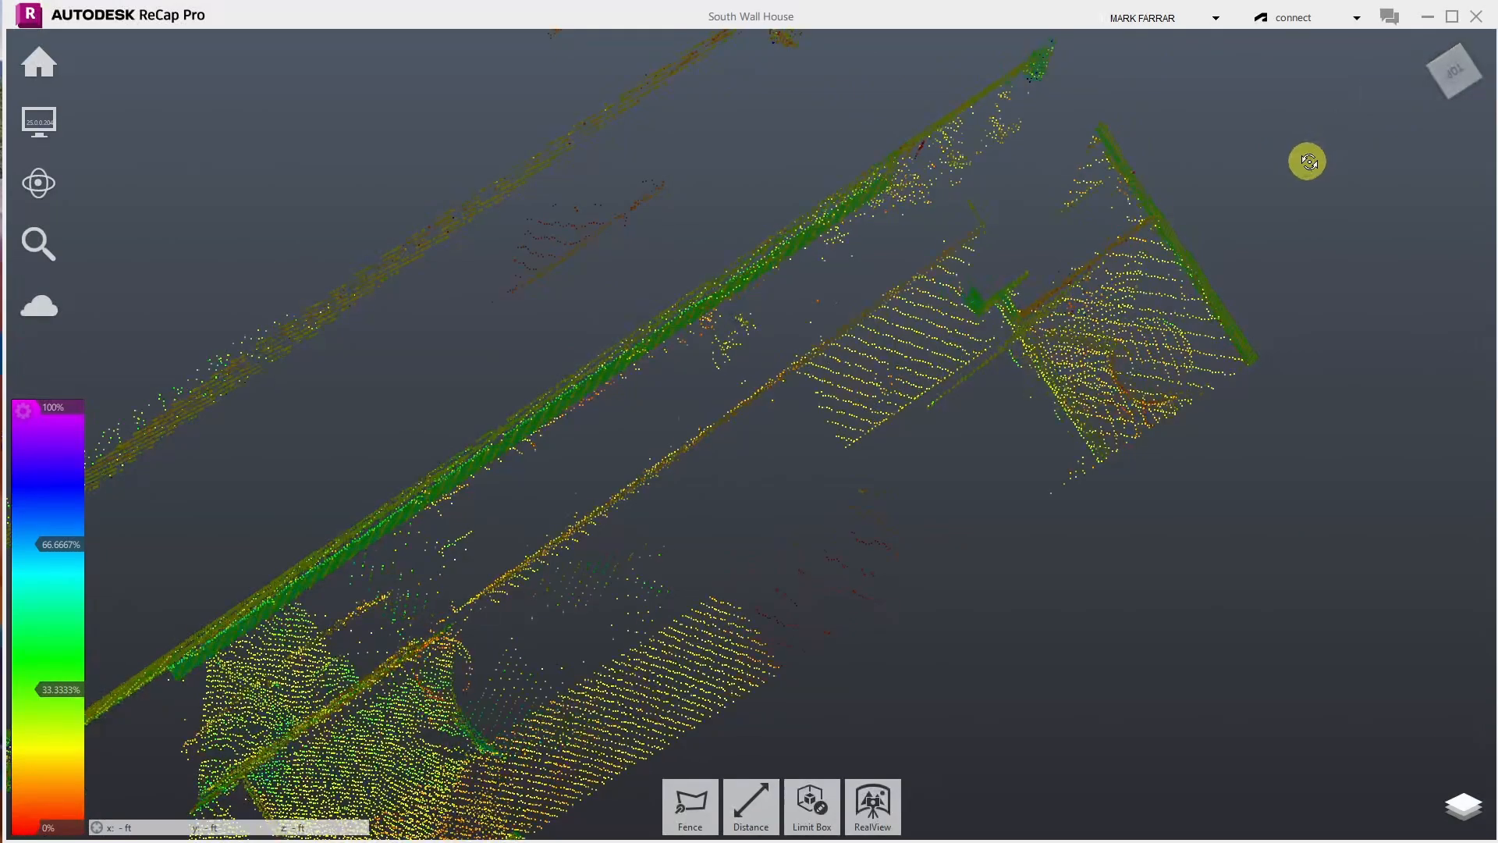
left_click(1454, 71)
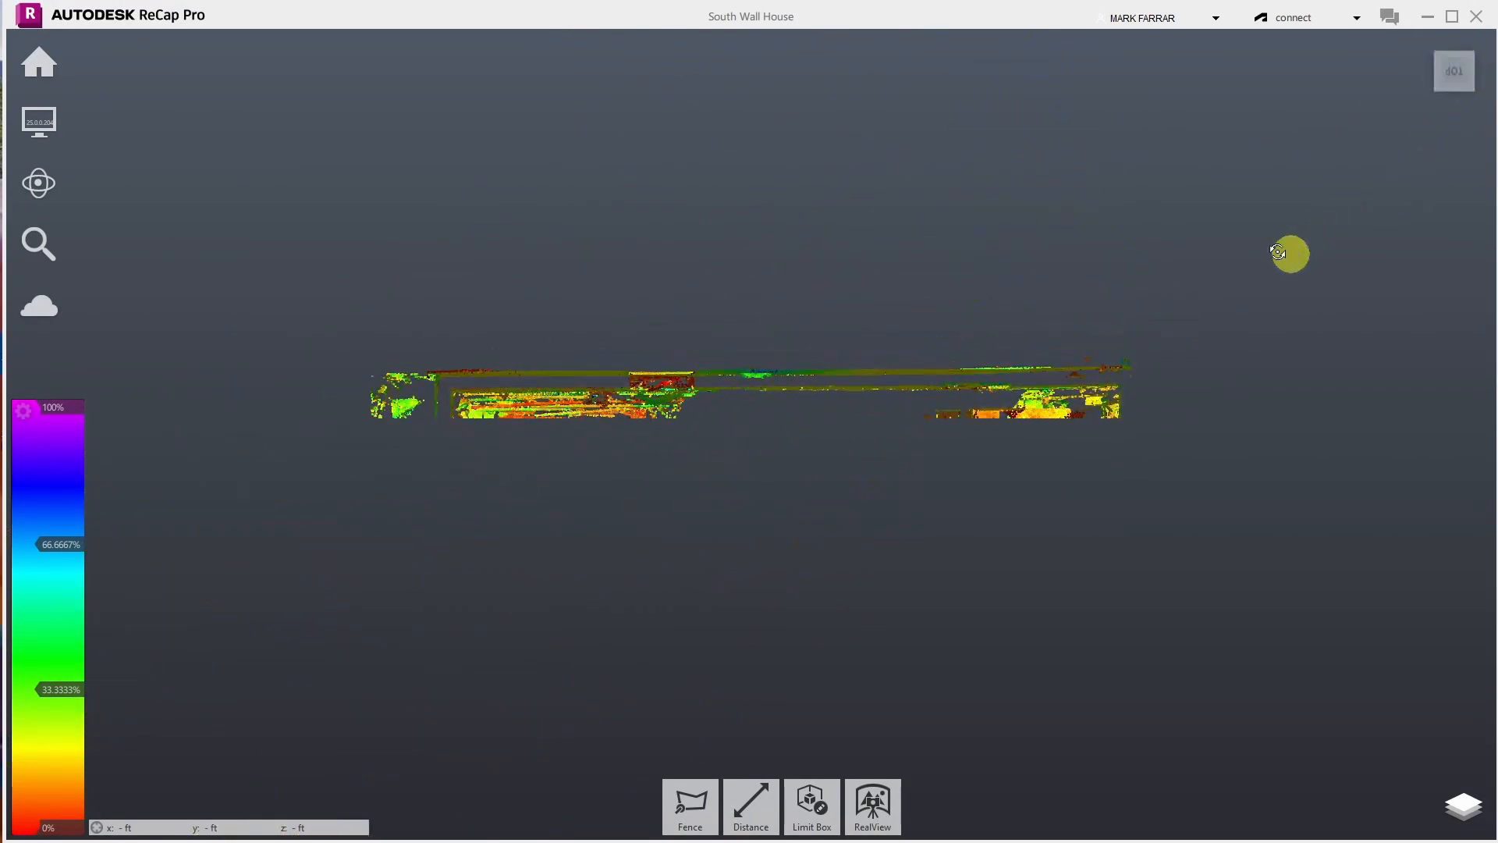
scroll(1120, 382, "up", 5)
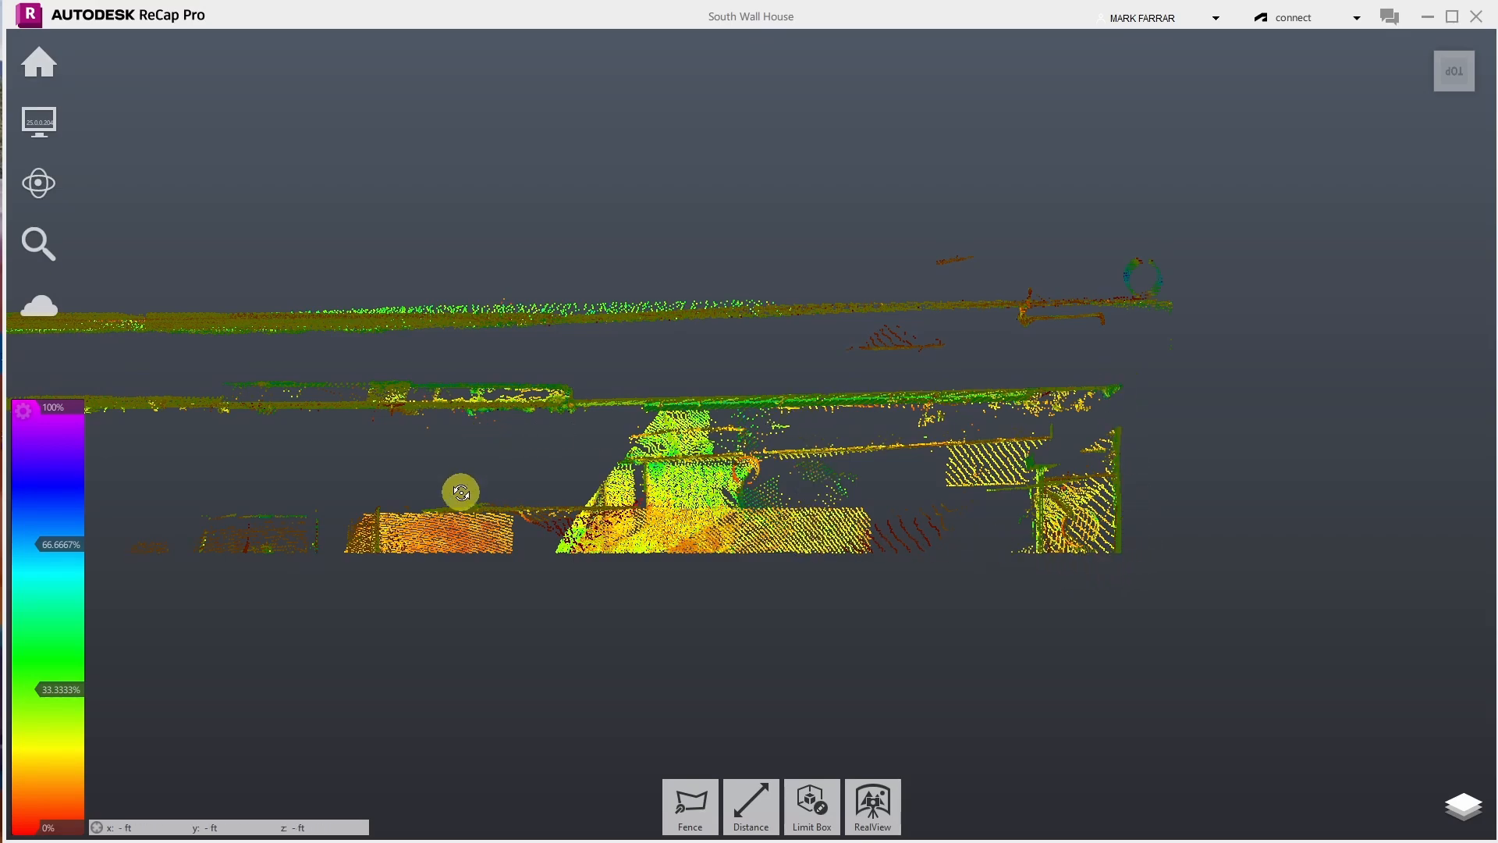
- Start a fence whose first edge runs along the lower long wall strip
left_click(716, 816)
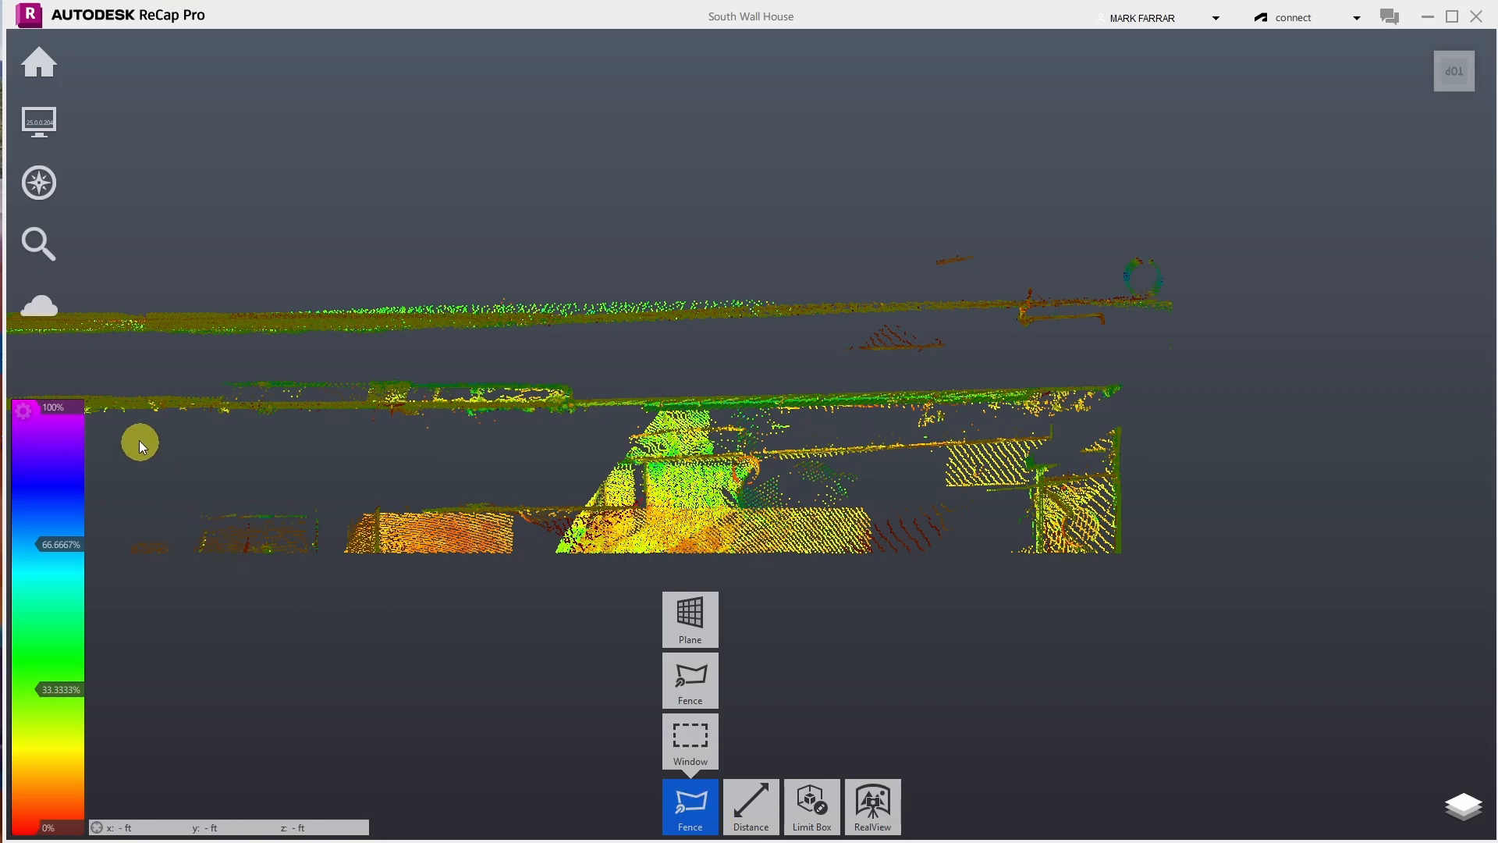
left_click(144, 409)
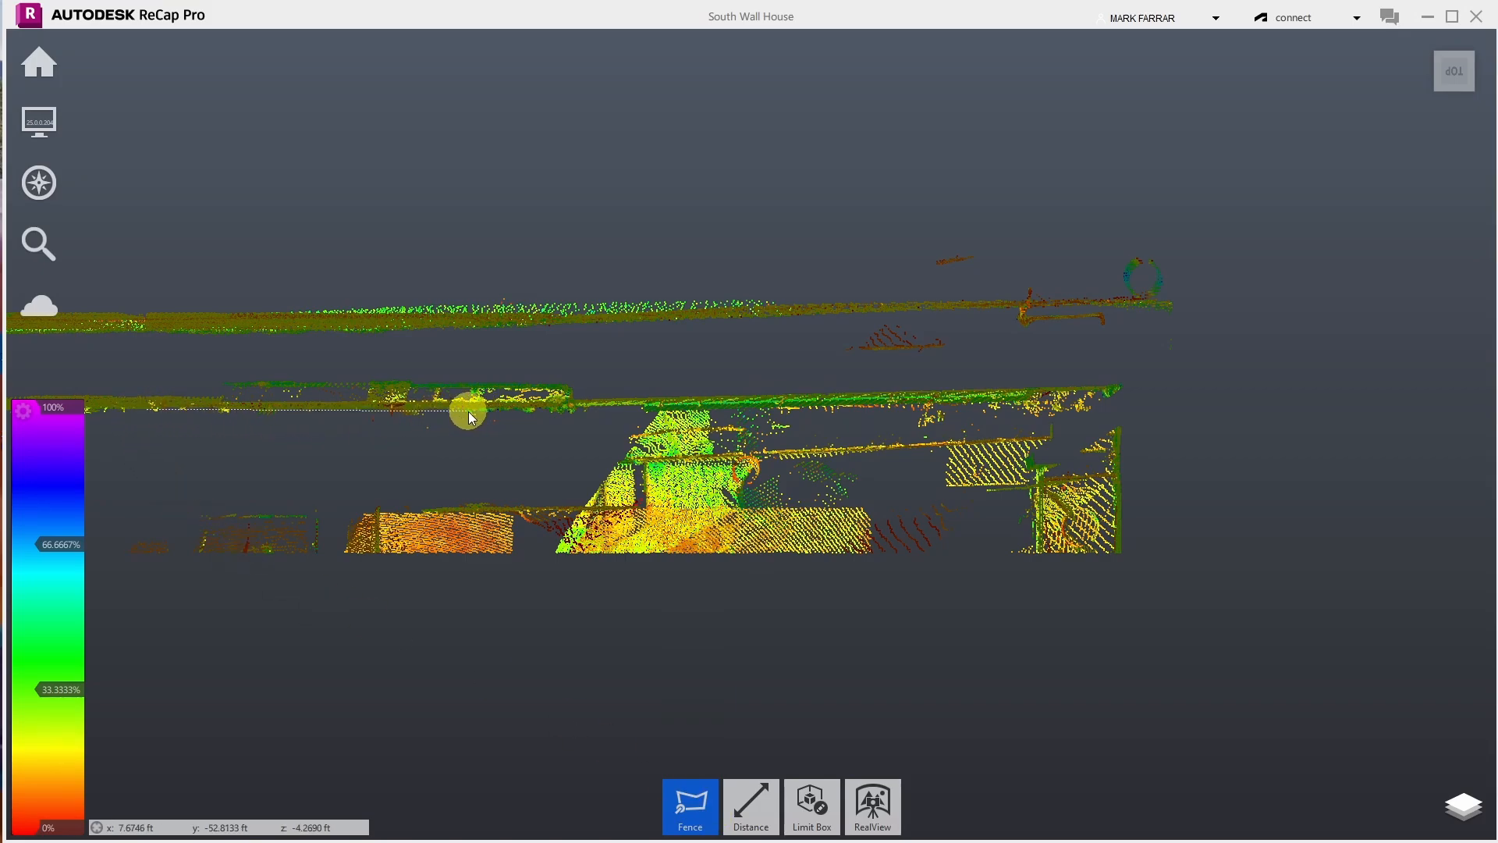
left_click(424, 410)
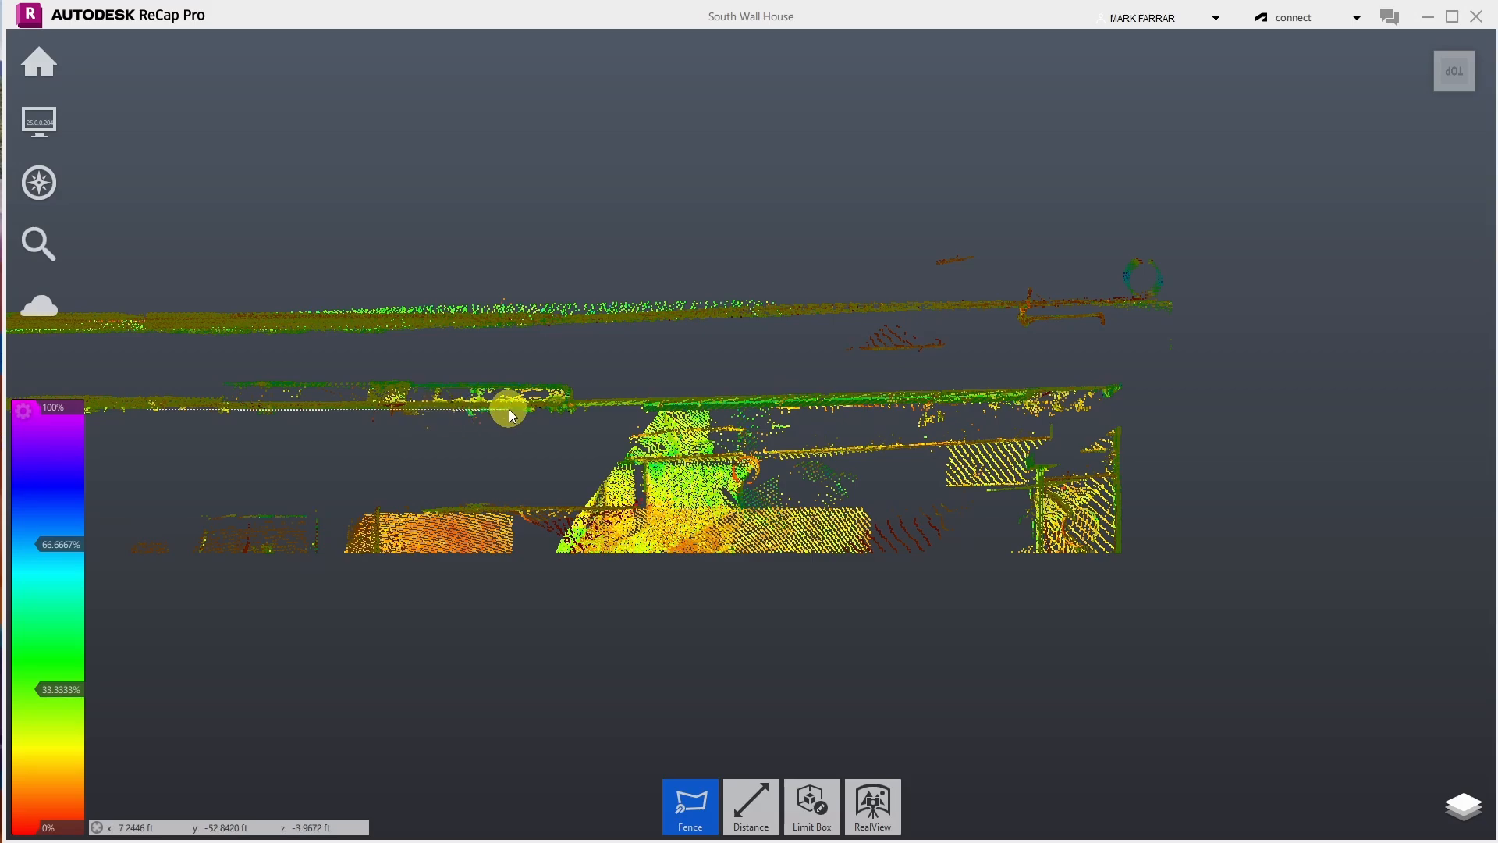
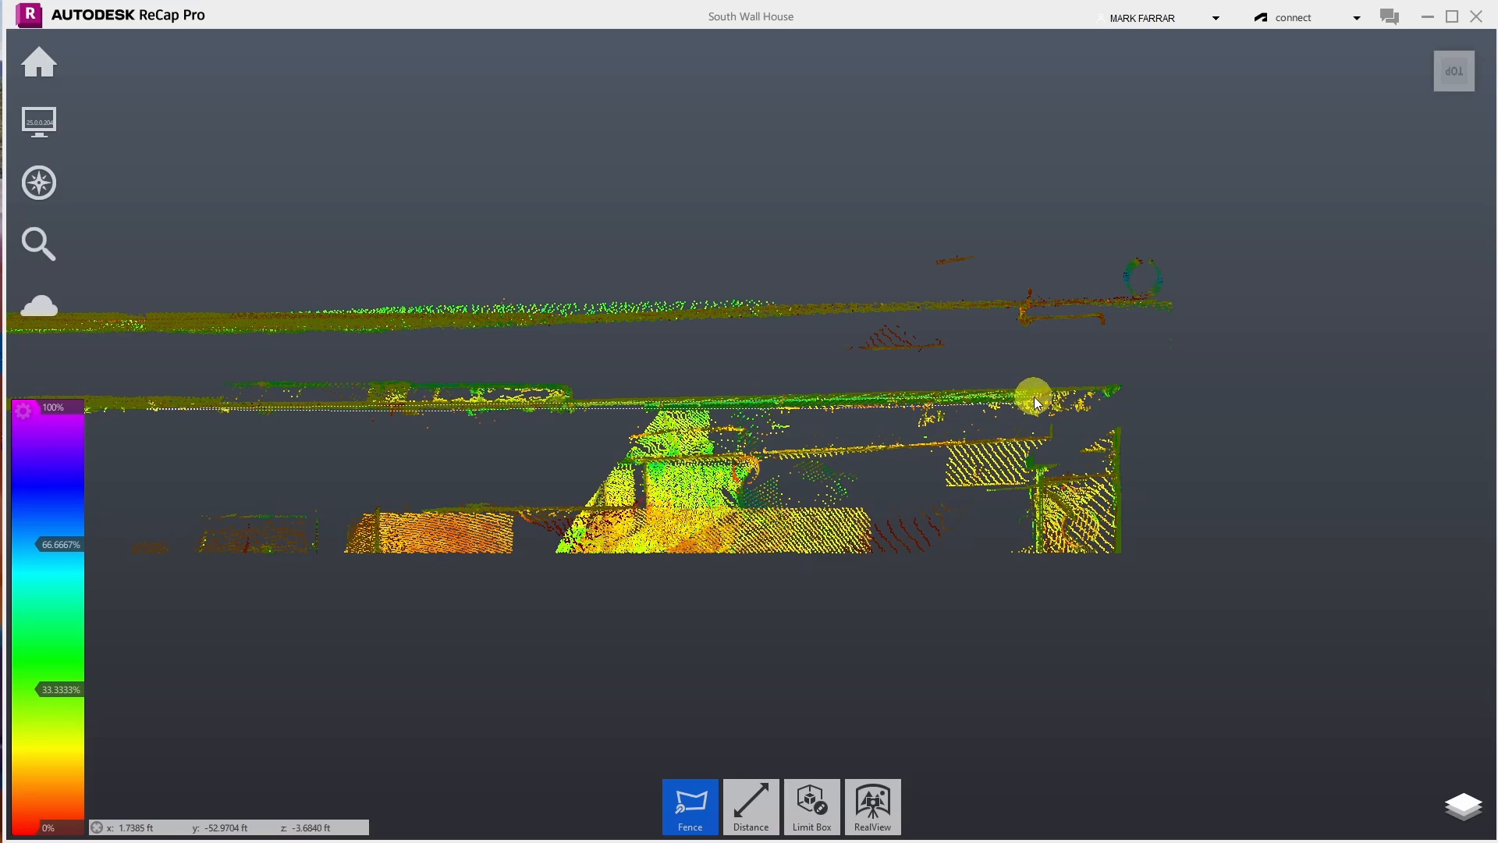
- Fence and delete the bush points below the lower wall line
left_click(1116, 390)
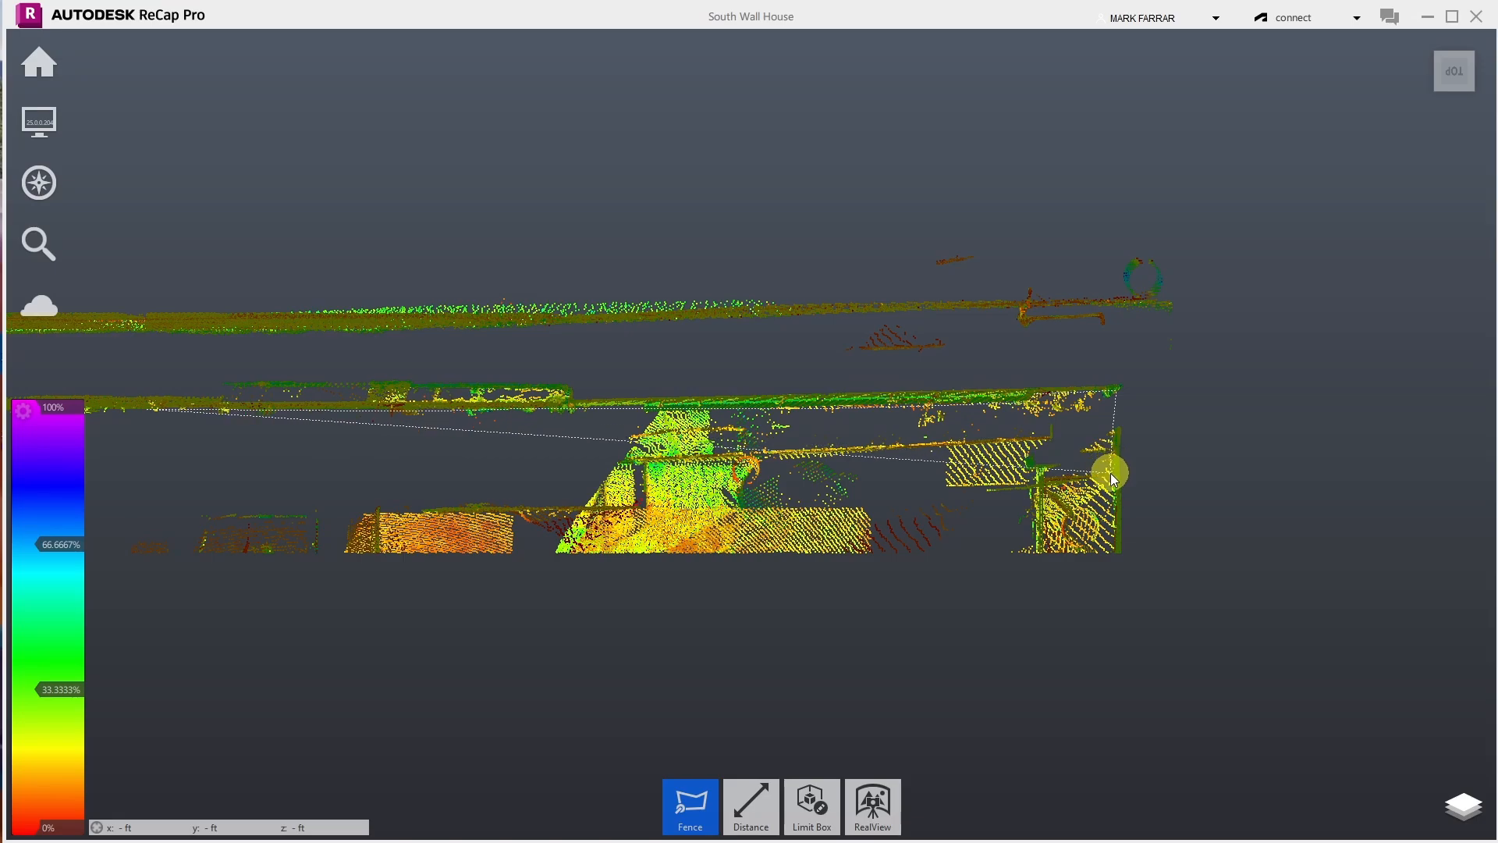
left_click(1114, 563)
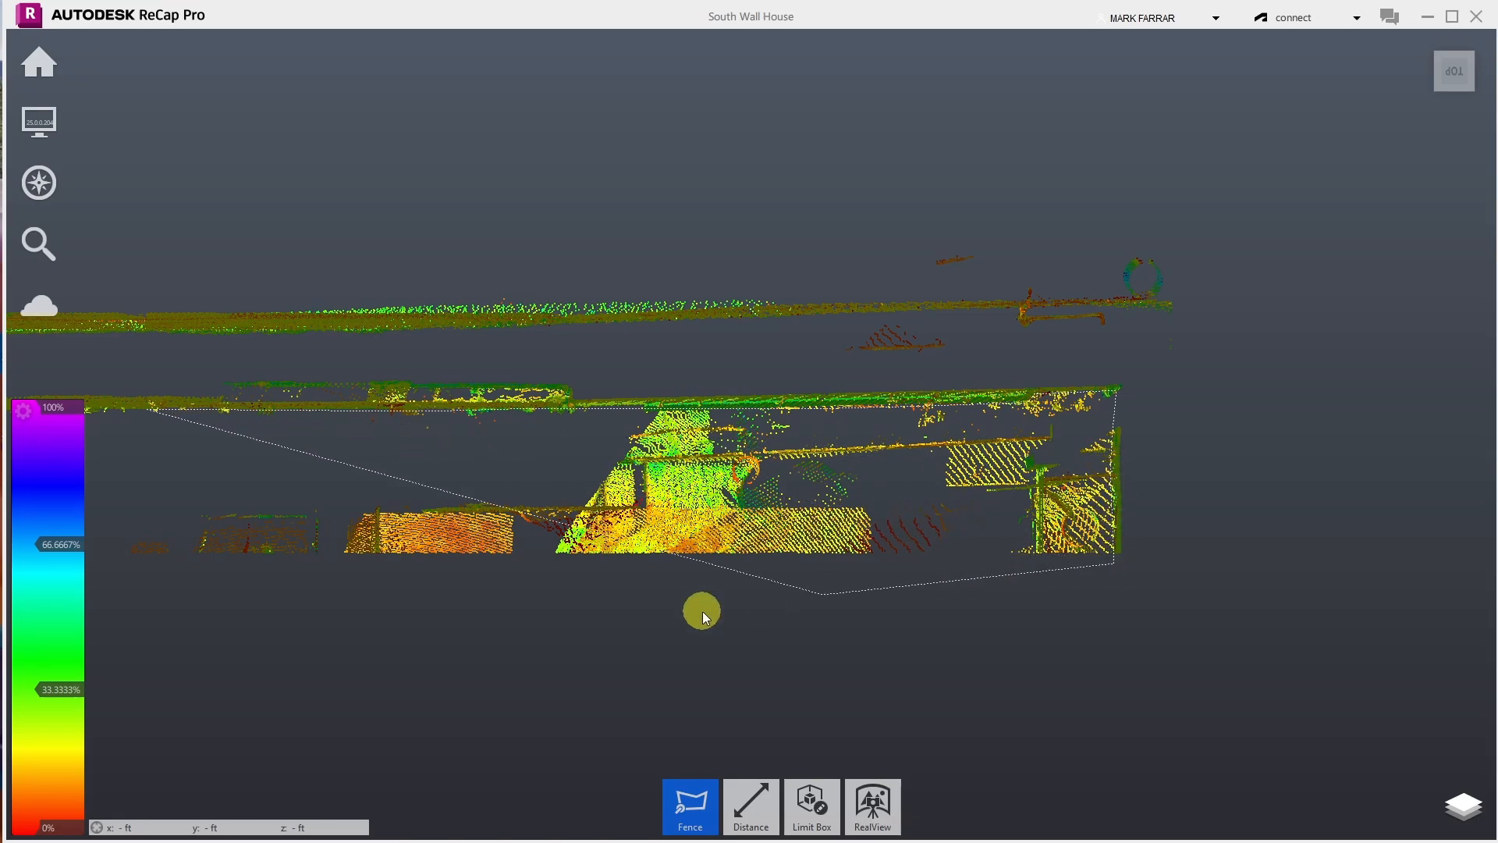
double_click(111, 588)
key("Delete")
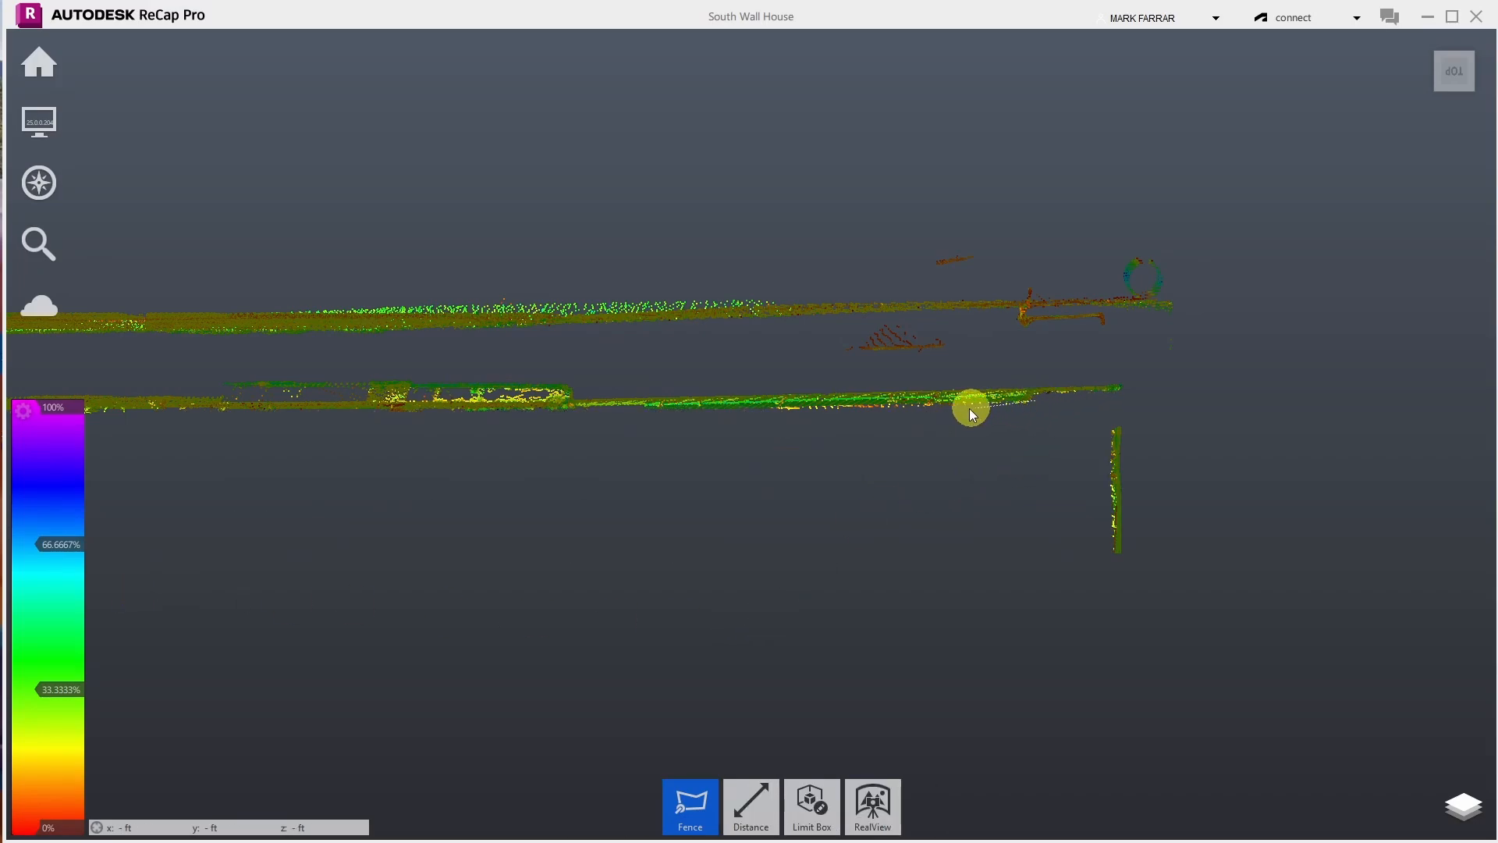
- Fence and delete the leftover vegetation points beside the right wall
left_click(758, 409)
left_click(765, 453)
double_click(1041, 426)
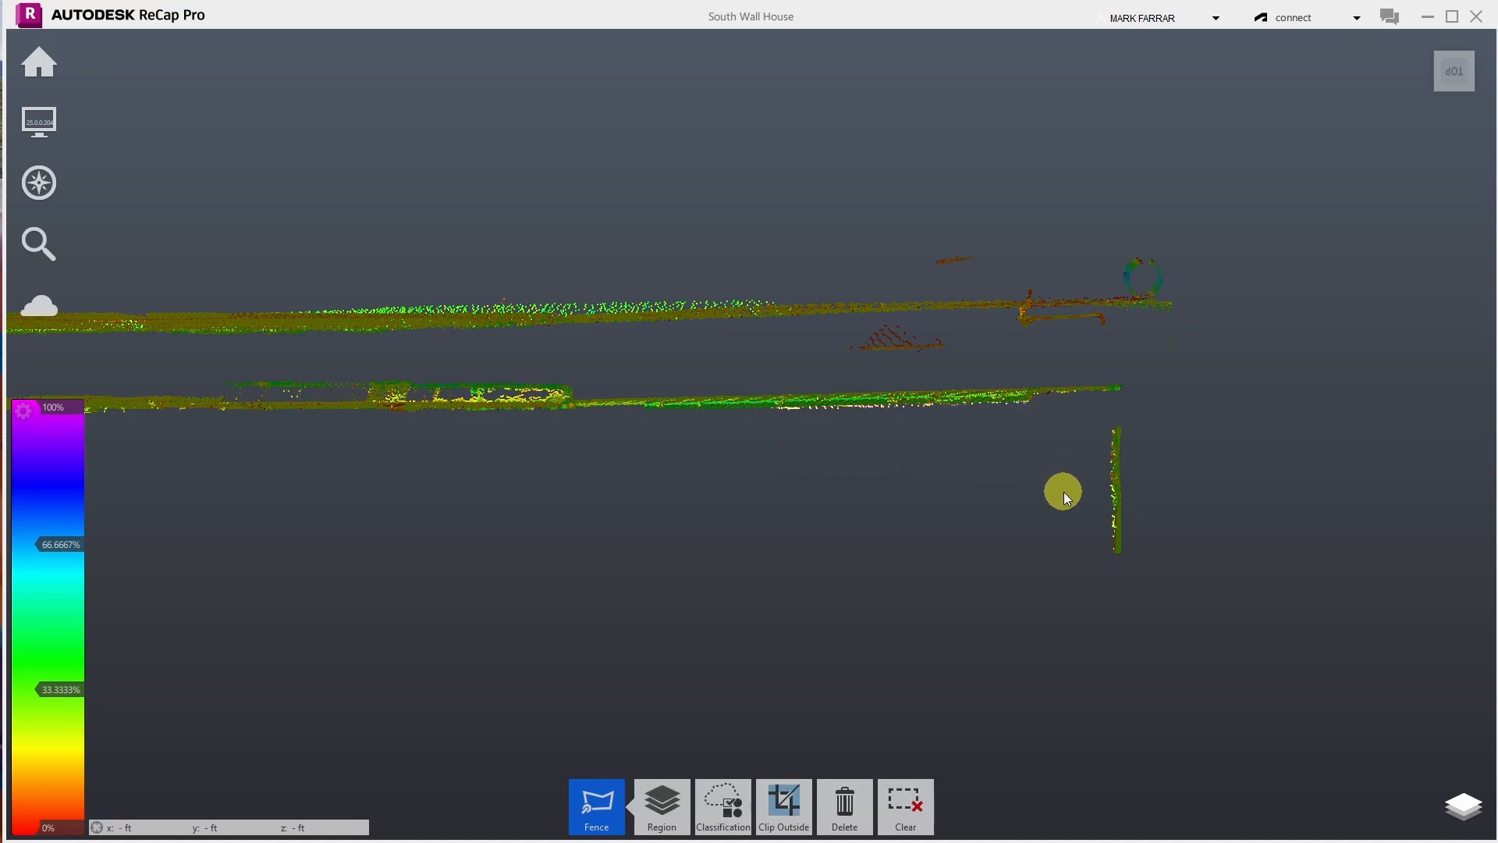
key("Delete")
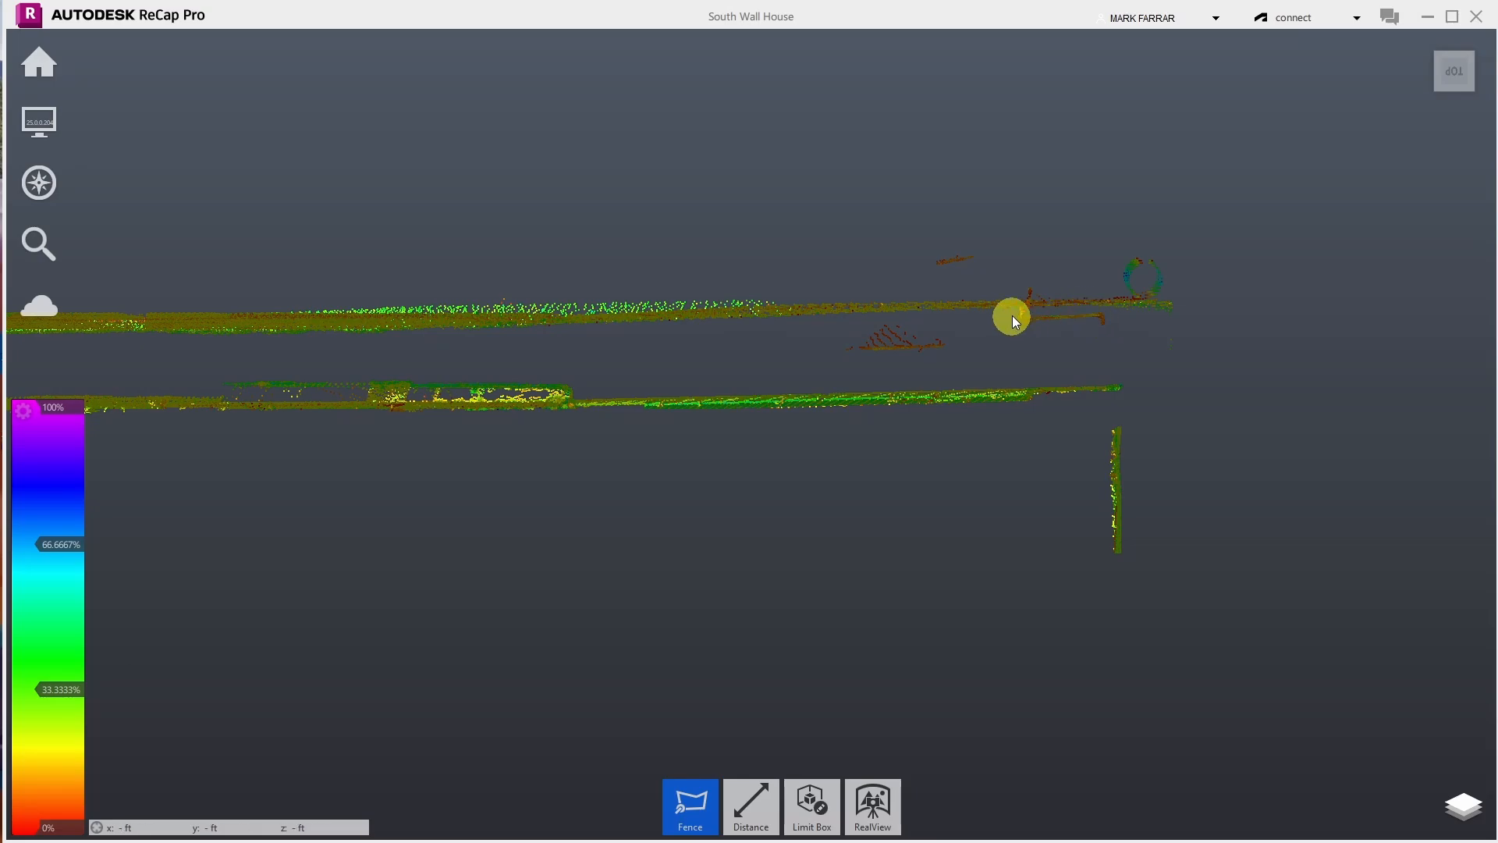
- Switch to Orbit and tilt the wall face toward the viewer
scroll(1254, 376, "down", 8)
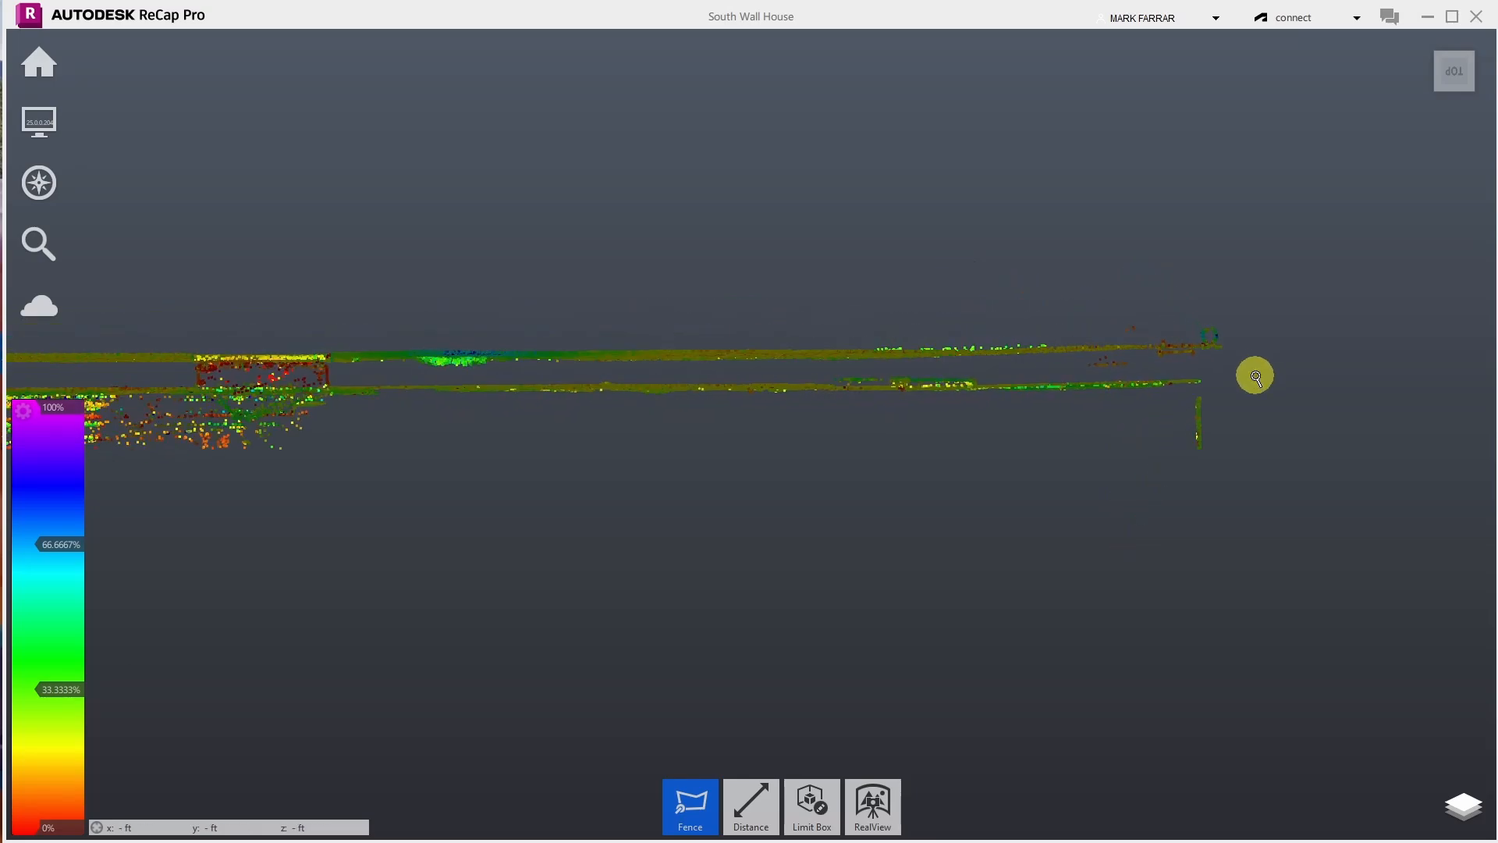
scroll(411, 380, "up", 8)
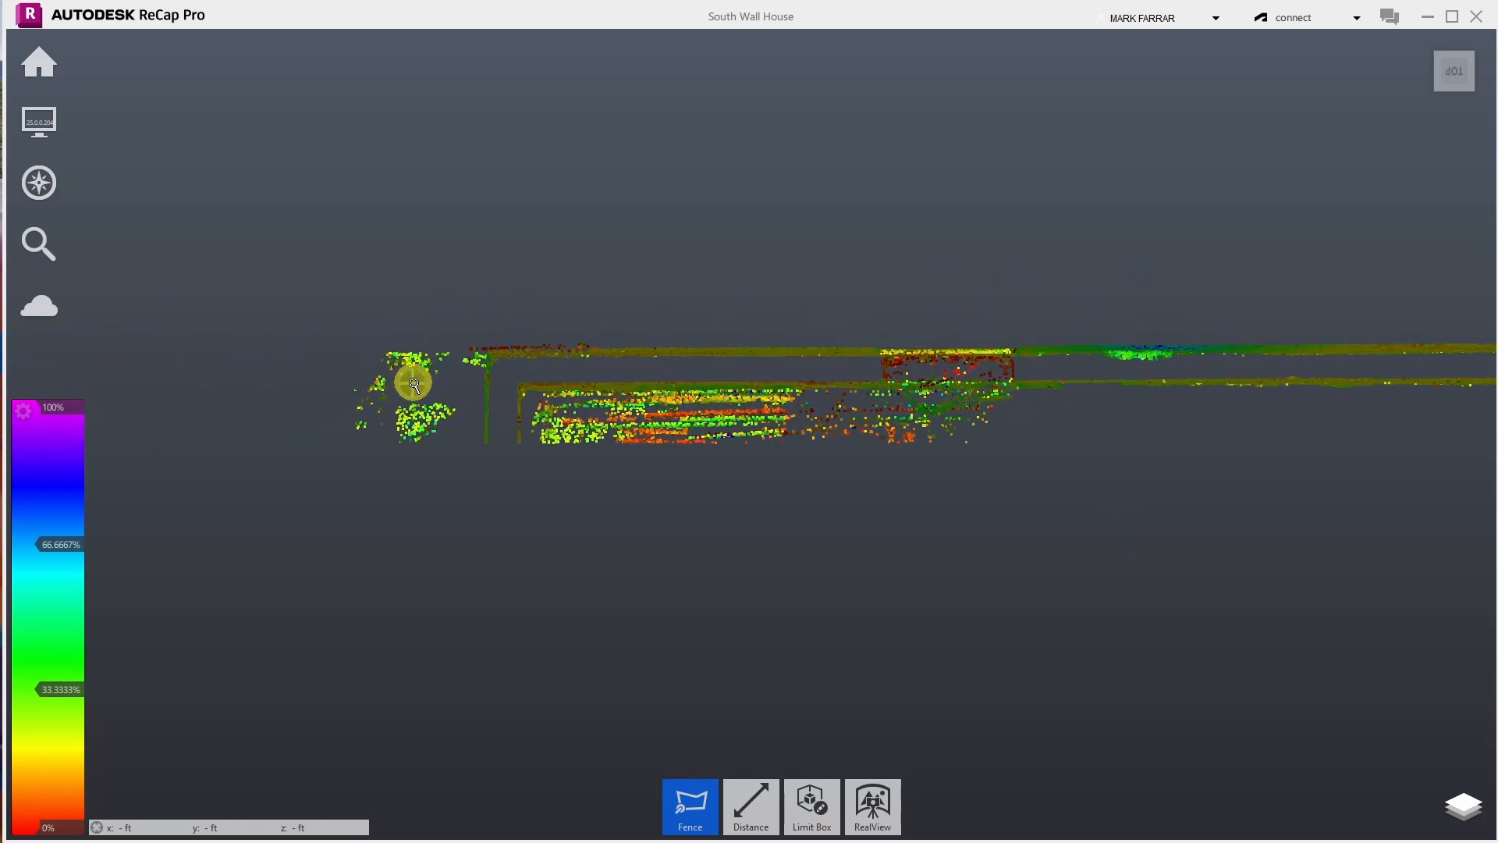
scroll(765, 468, "up", 3)
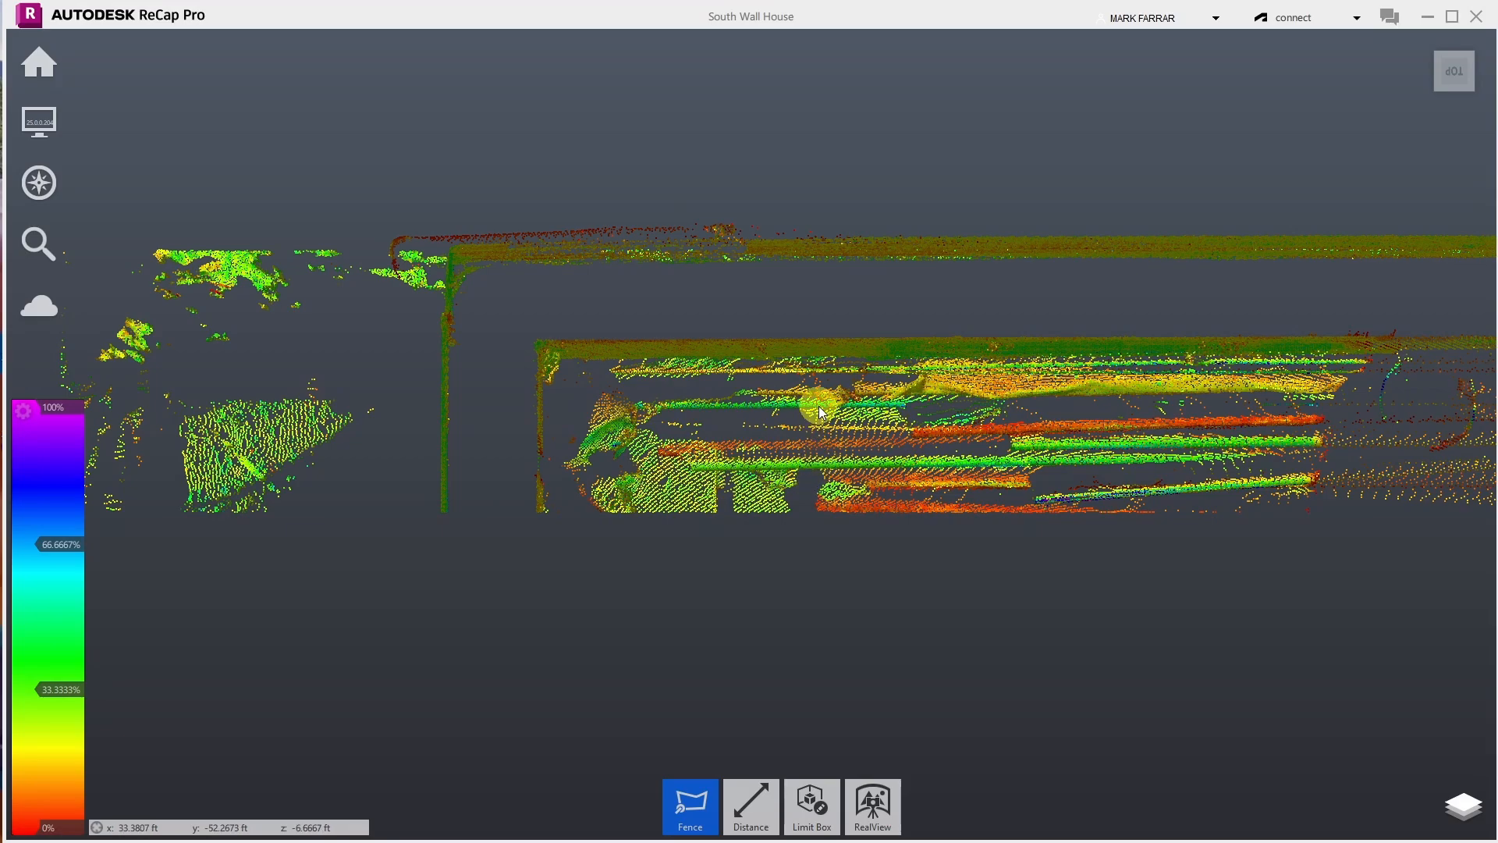
mouse_move(37, 184)
left_click(216, 178)
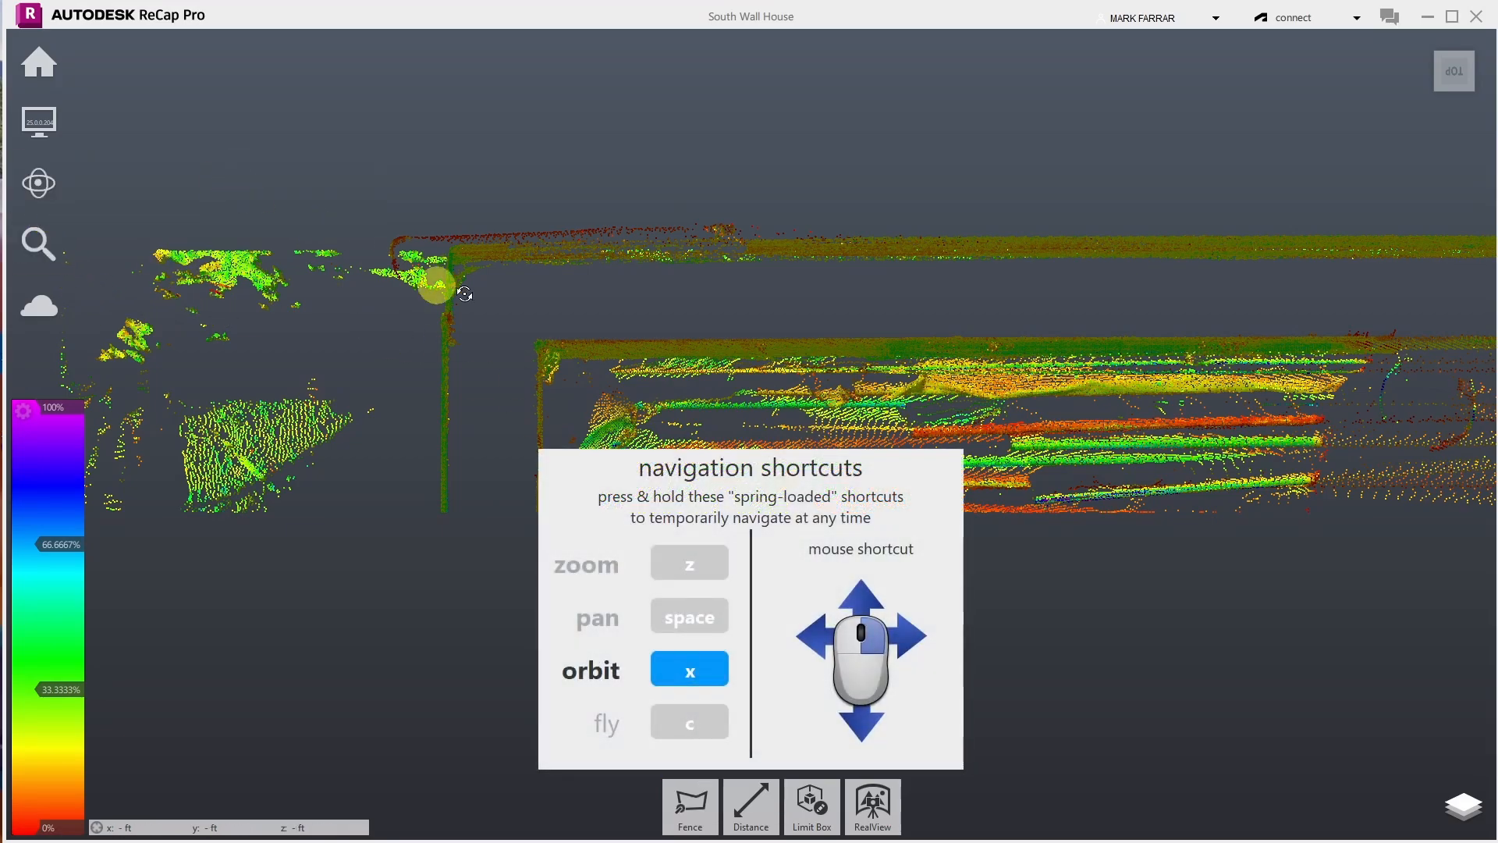
left_click_drag(1102, 499, 1107, 558)
scroll(946, 447, "up", 4)
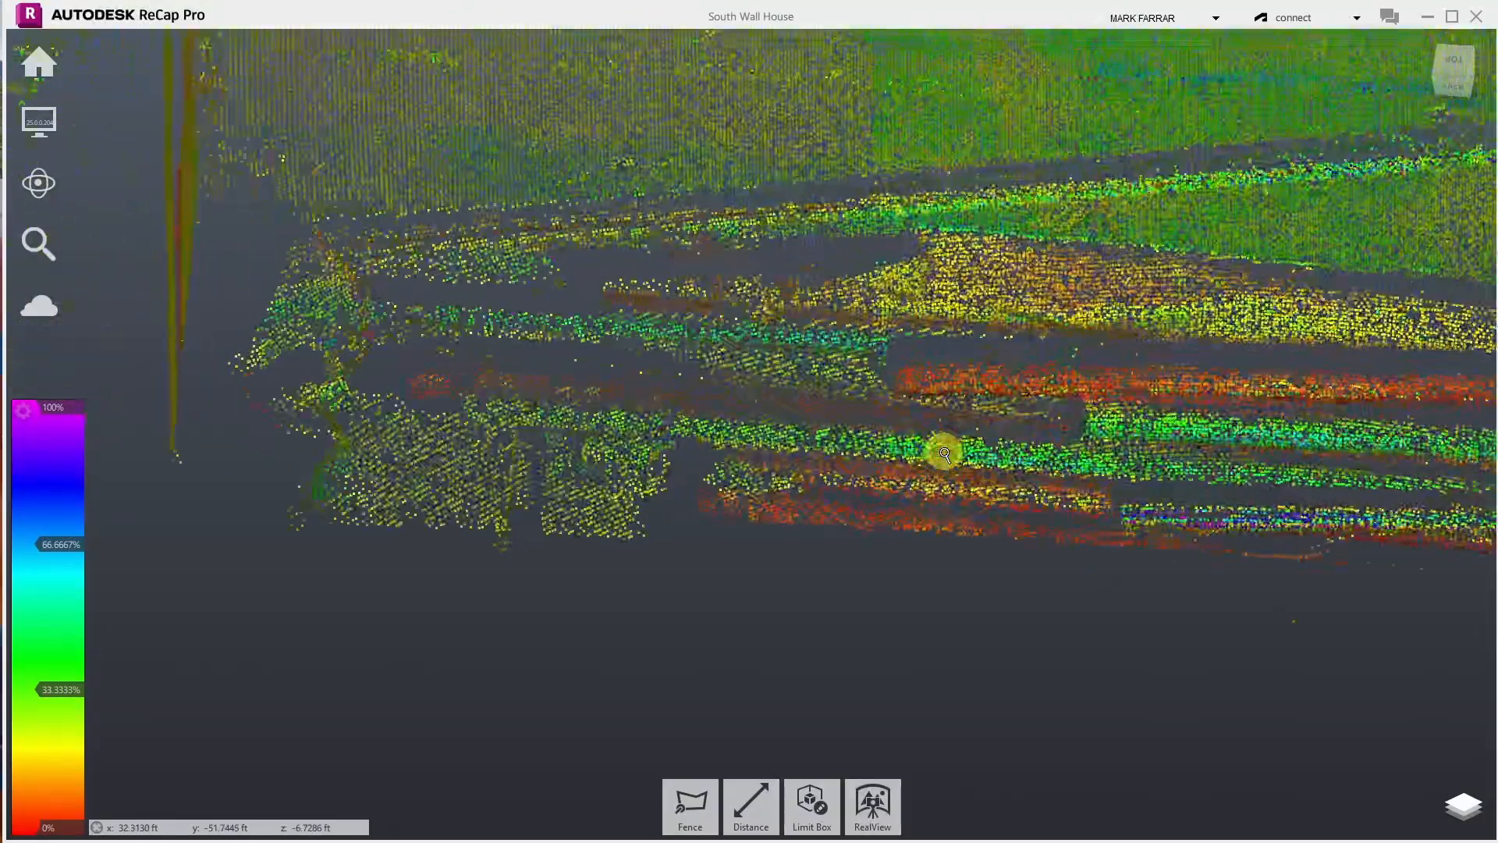
scroll(869, 468, "up", 2)
left_click_drag(838, 468, 1170, 399)
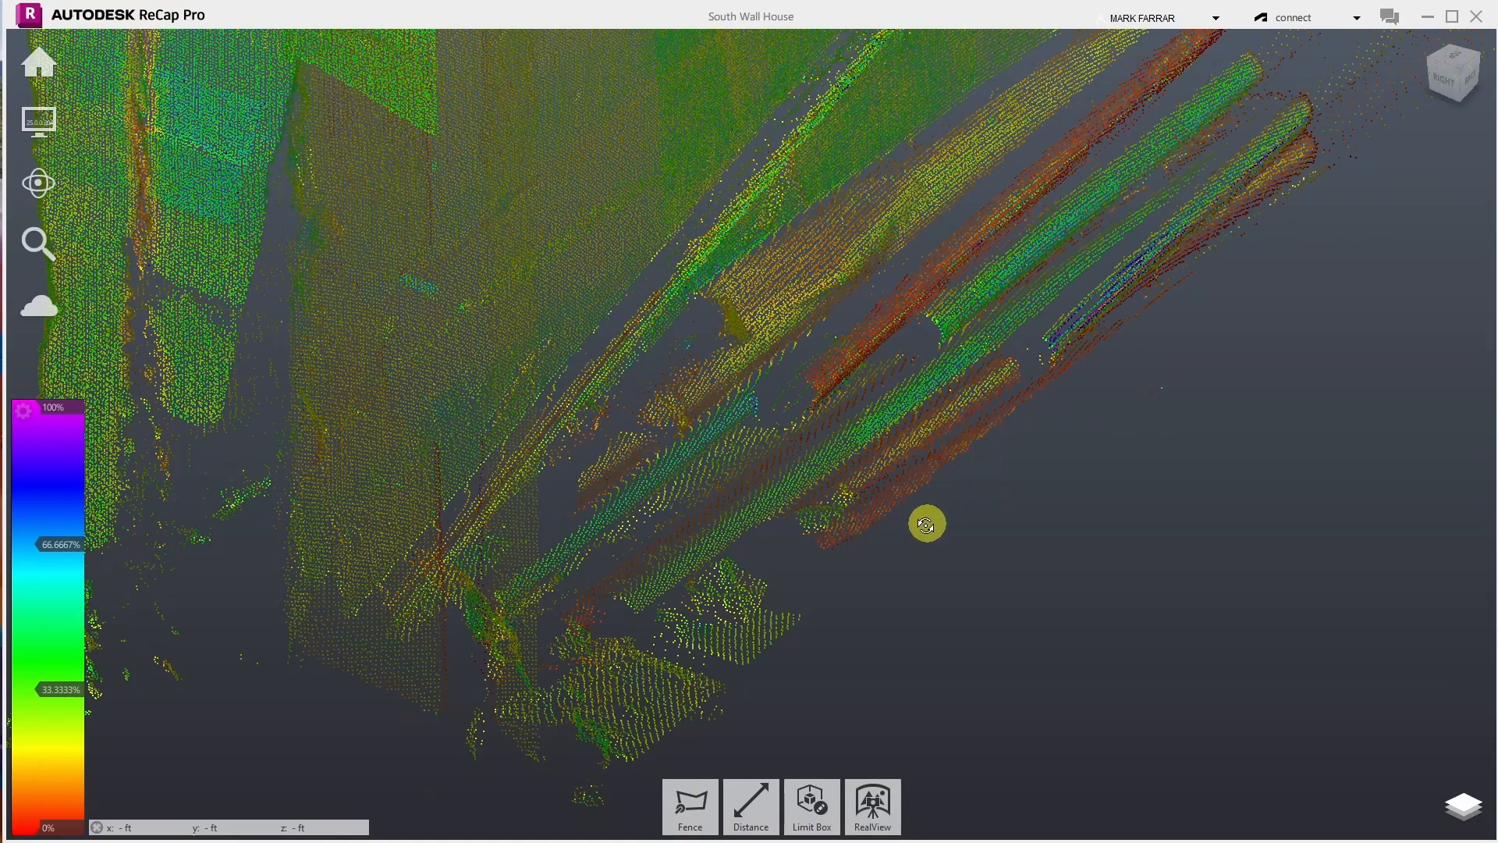
left_click_drag(1152, 396, 999, 518)
- Orbit and zoom to a close oblique view of the overhanging tree points
scroll(1004, 519, "down", 1)
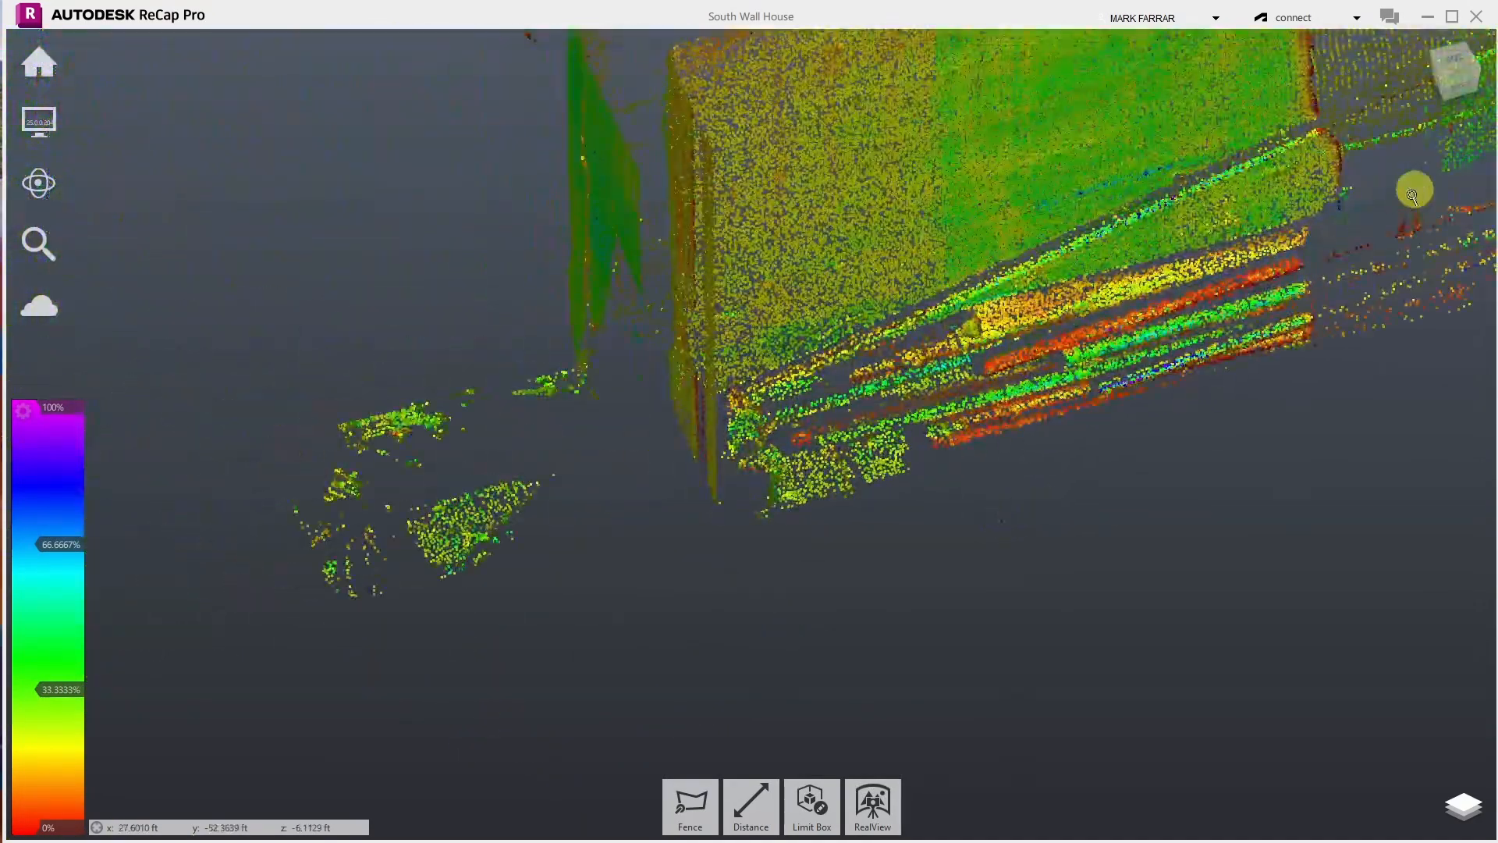
scroll(1424, 255, "up", 3)
scroll(975, 407, "down", 2)
scroll(975, 408, "down", 1)
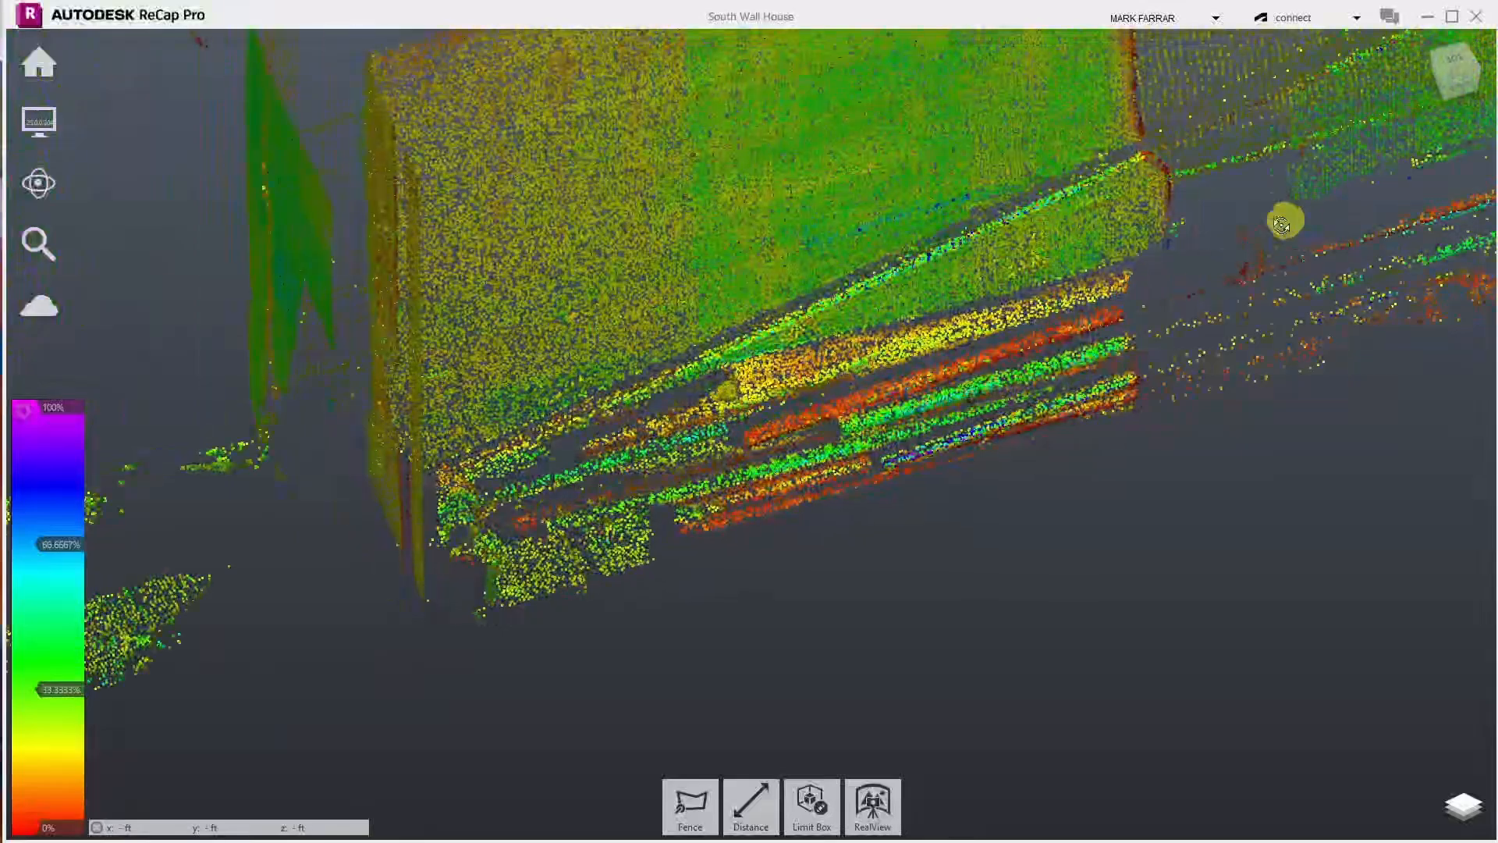
left_click_drag(1262, 256, 1171, 387)
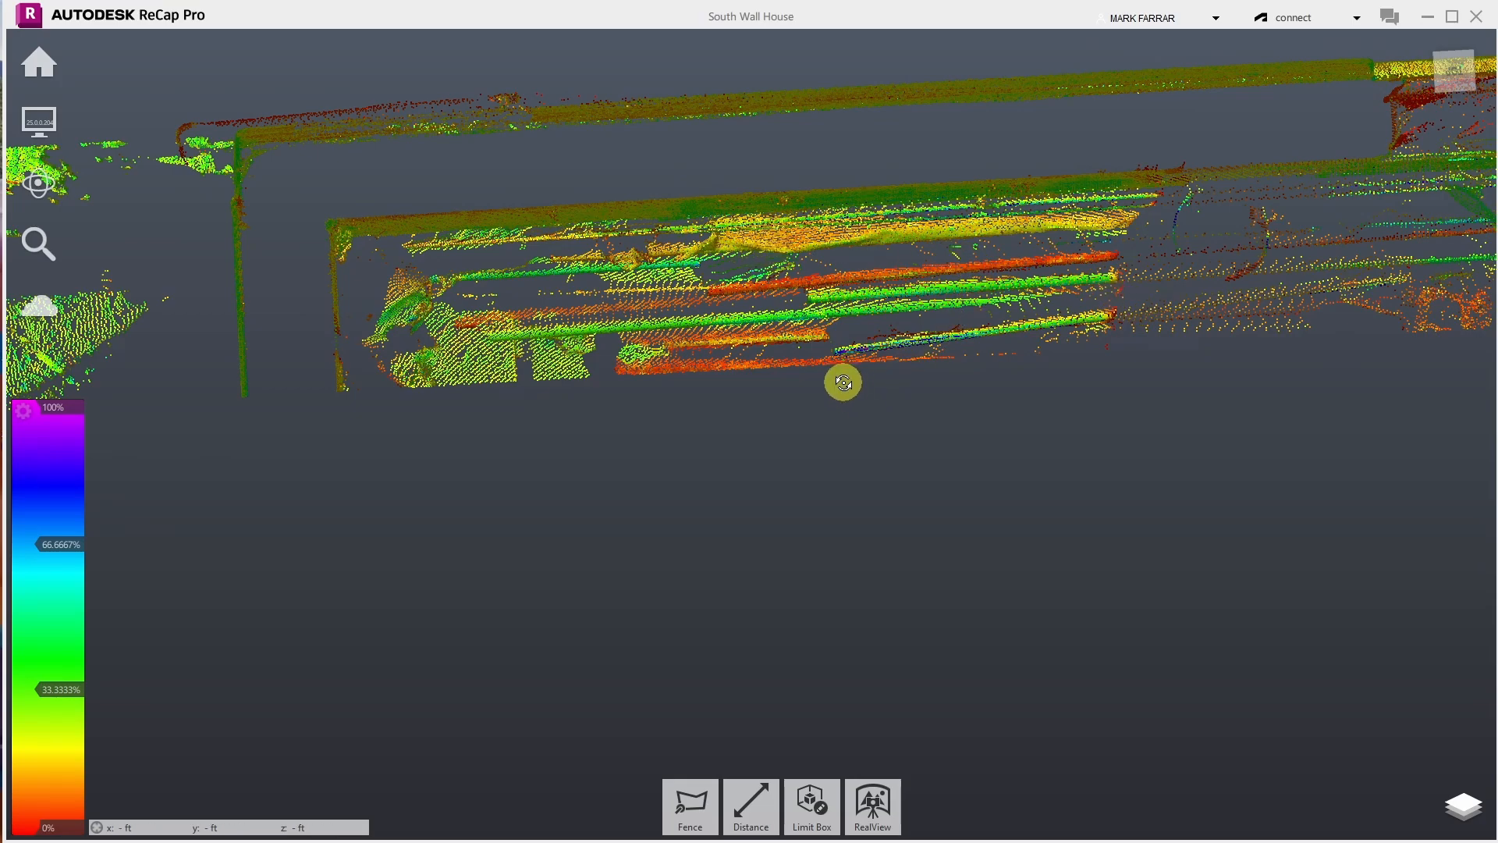
scroll(737, 437, "down", 5)
scroll(1121, 296, "up", 5)
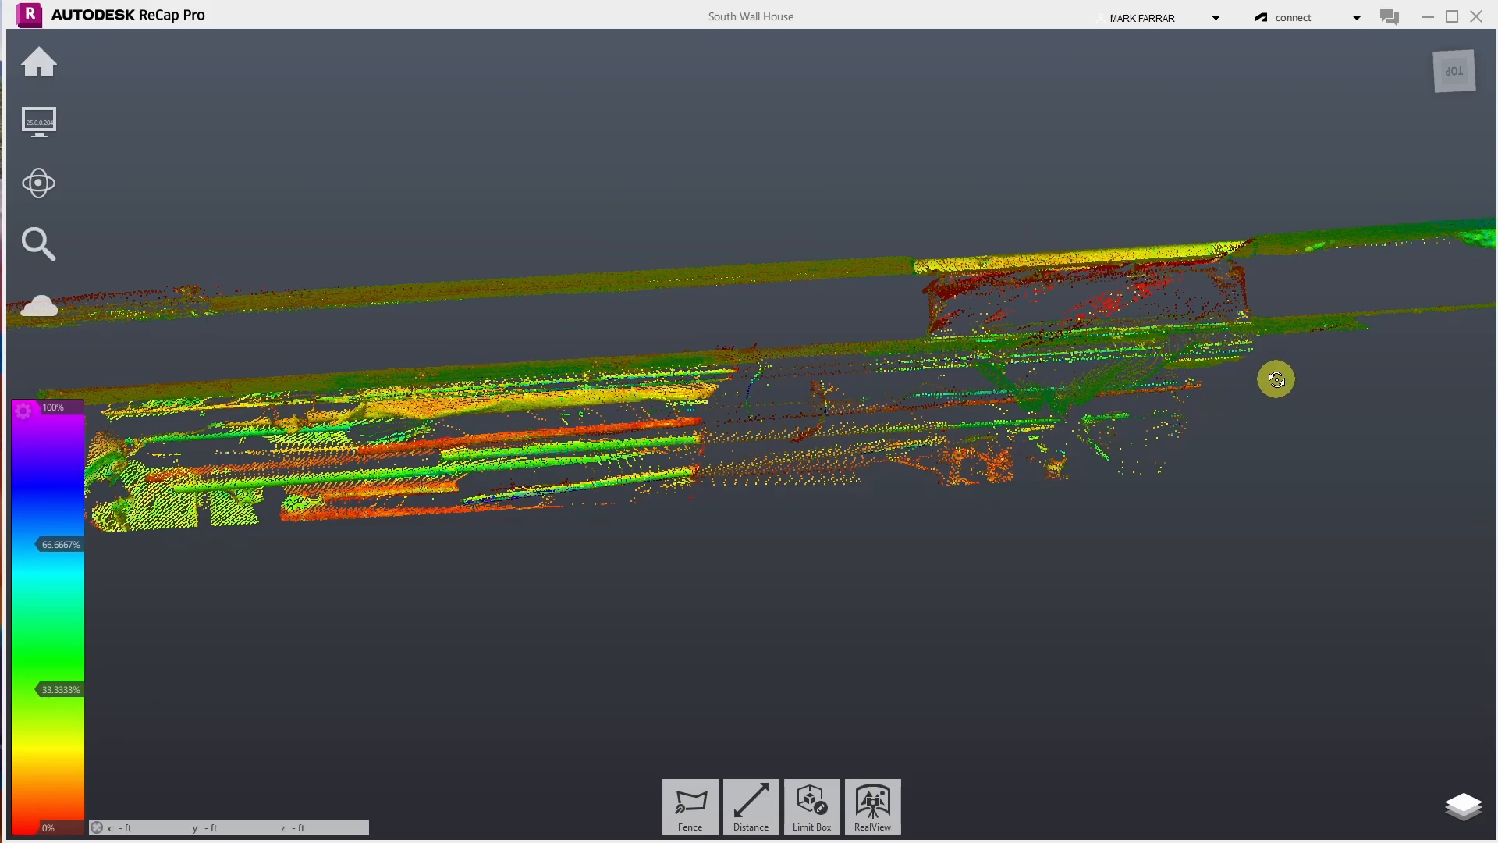
left_click_drag(1277, 379, 645, 80)
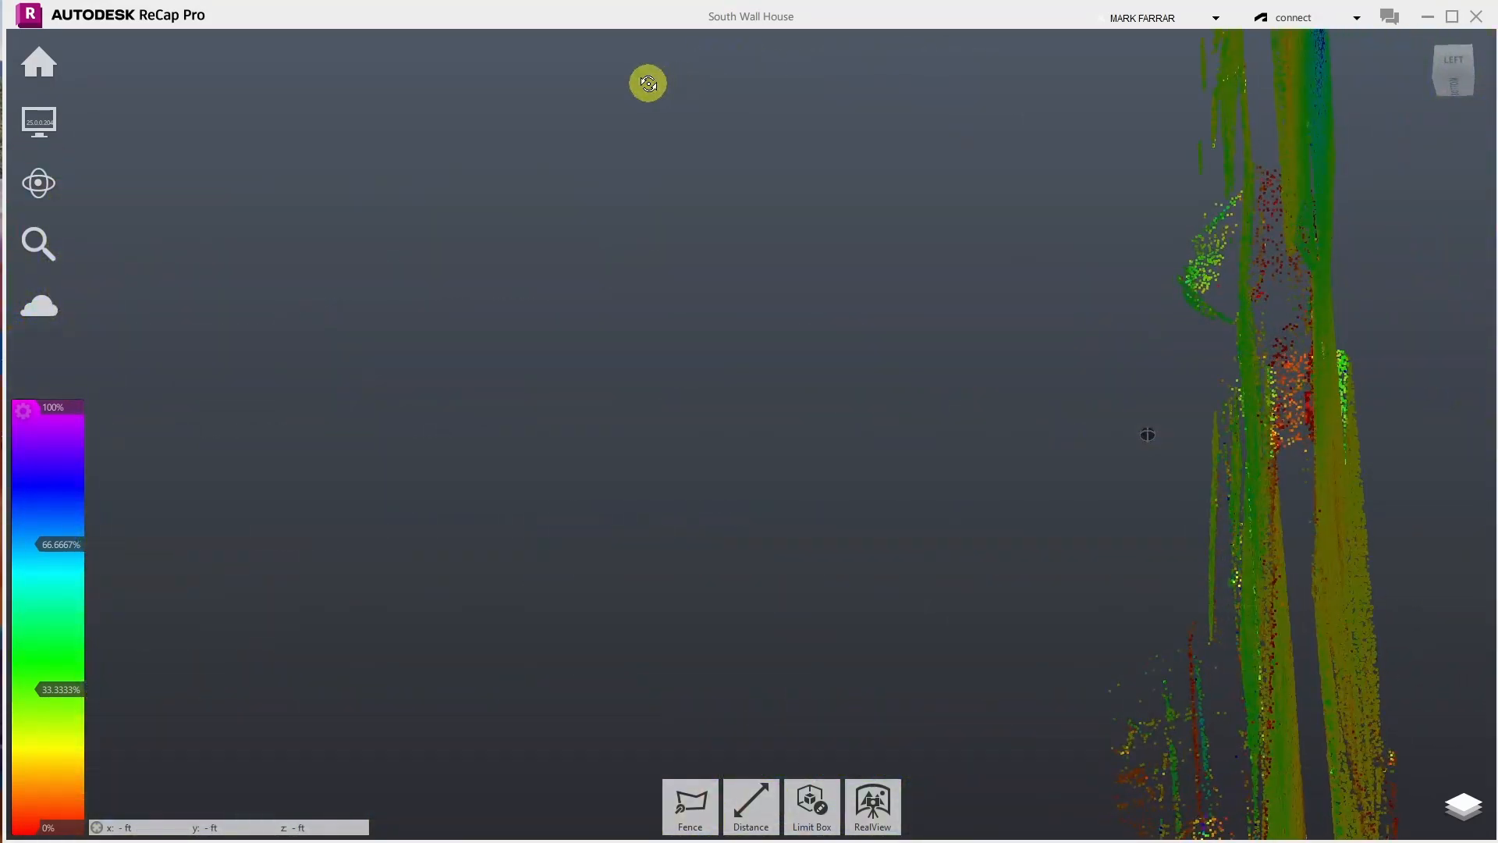
scroll(1269, 236, "up", 3)
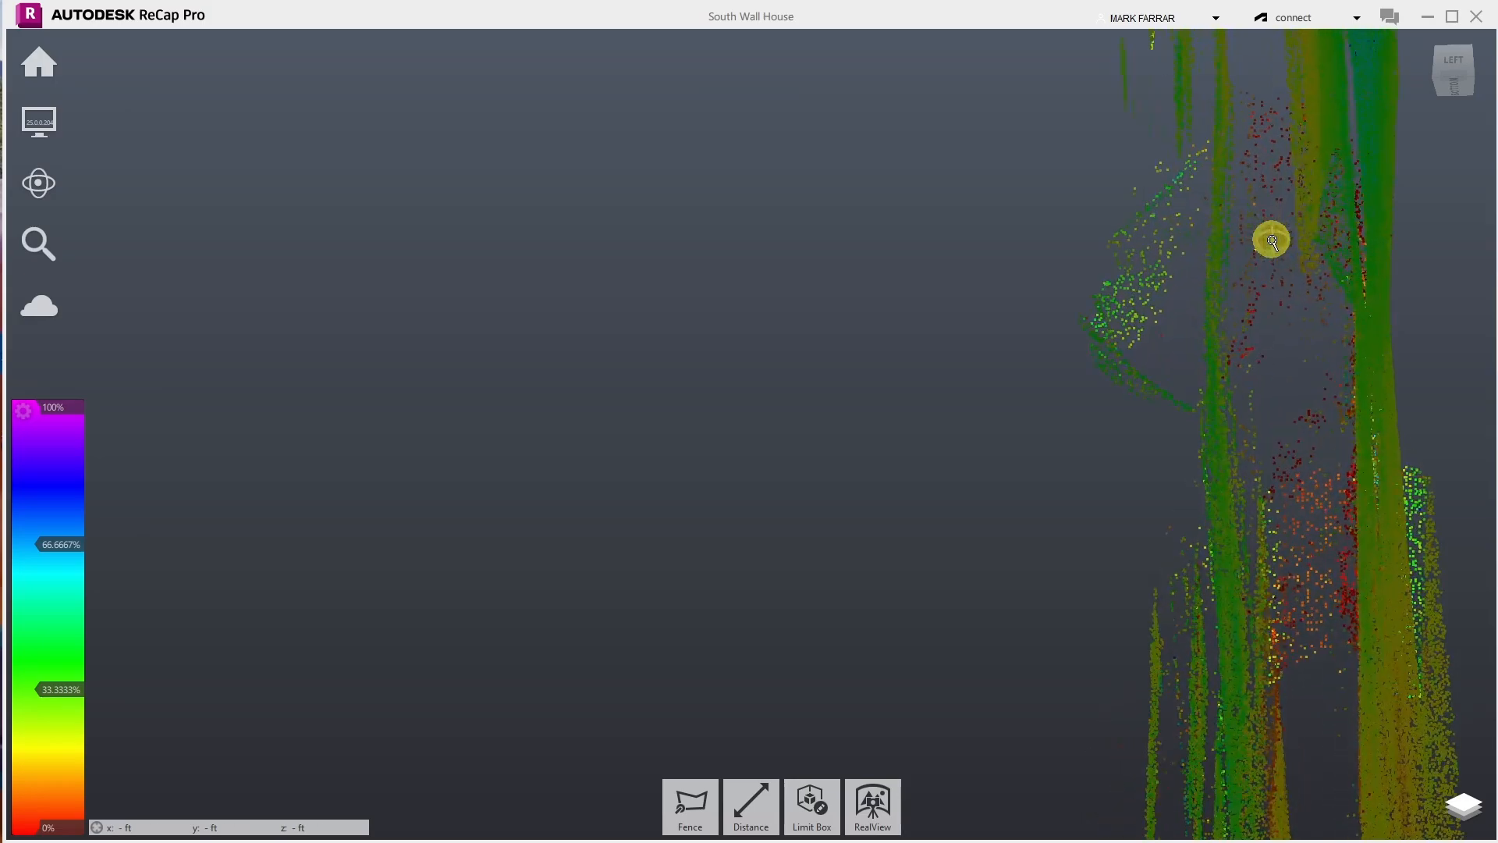
left_click_drag(1122, 305, 1267, 288)
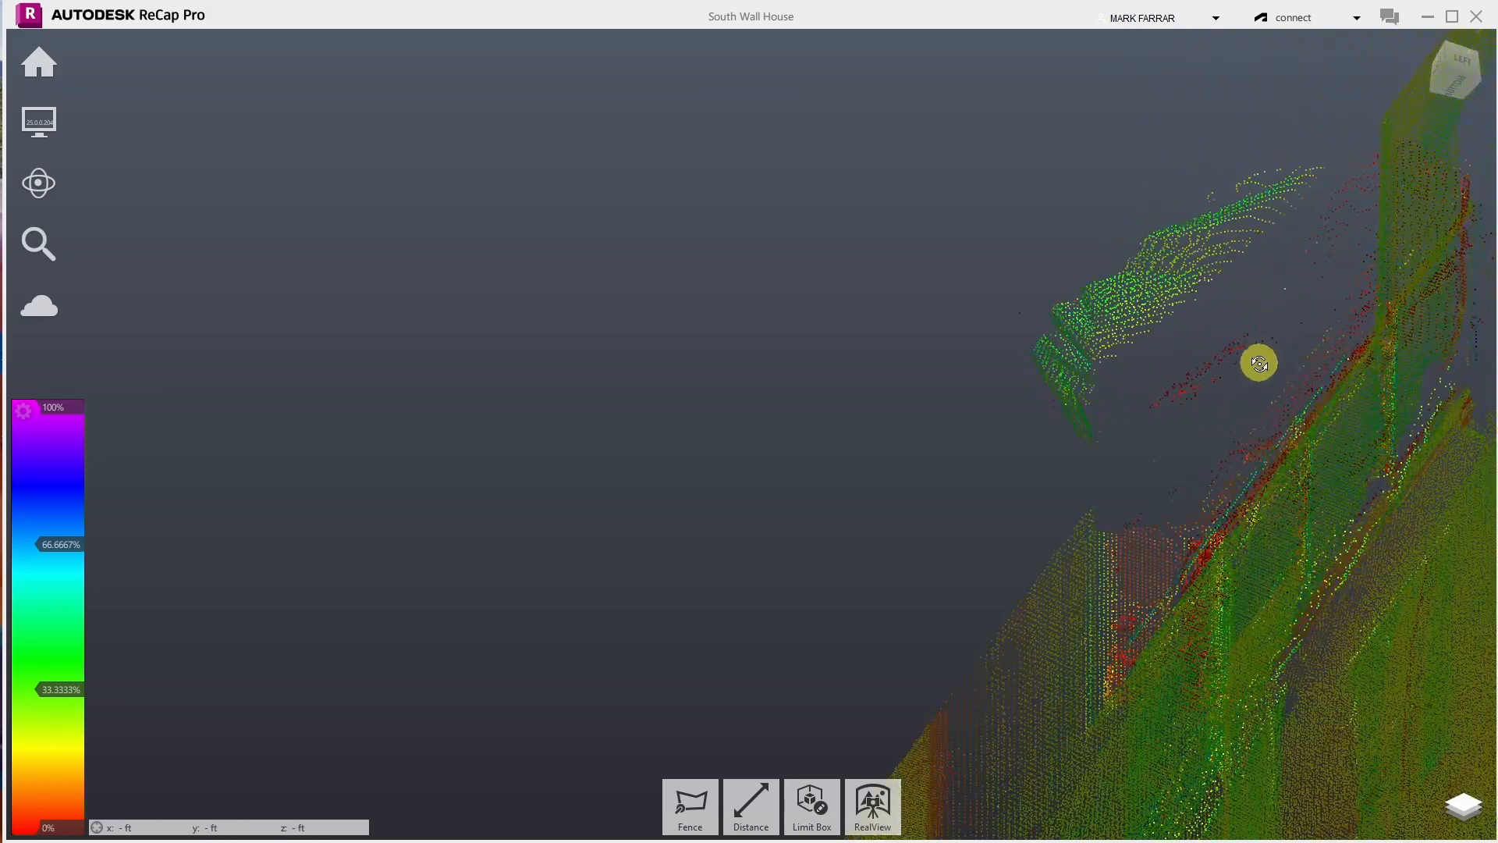
left_click_drag(1186, 258, 1315, 250)
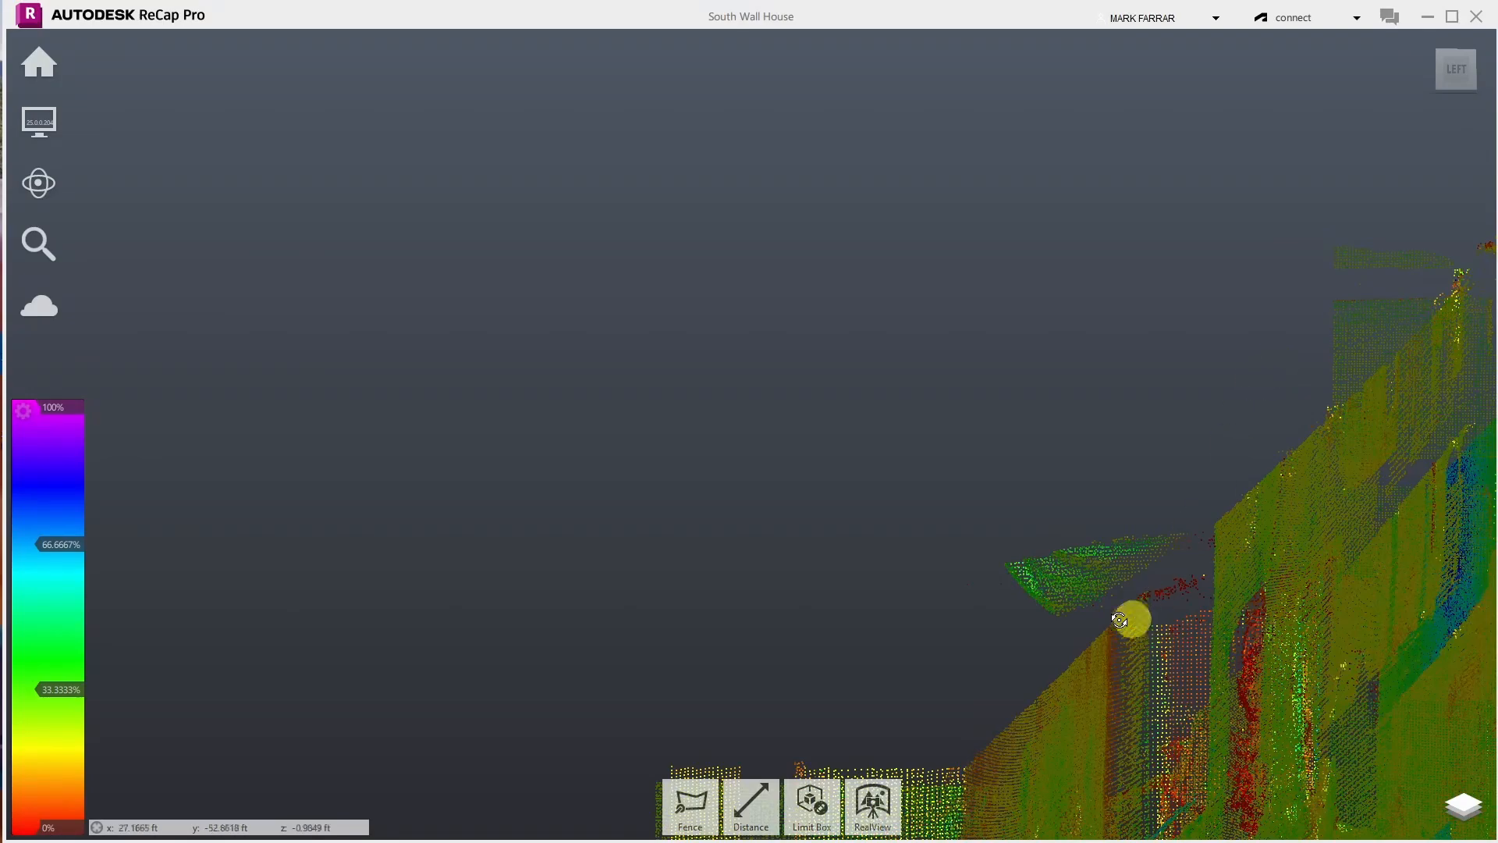
- Fence the leafy tree points beside the wall and delete them
left_click(699, 802)
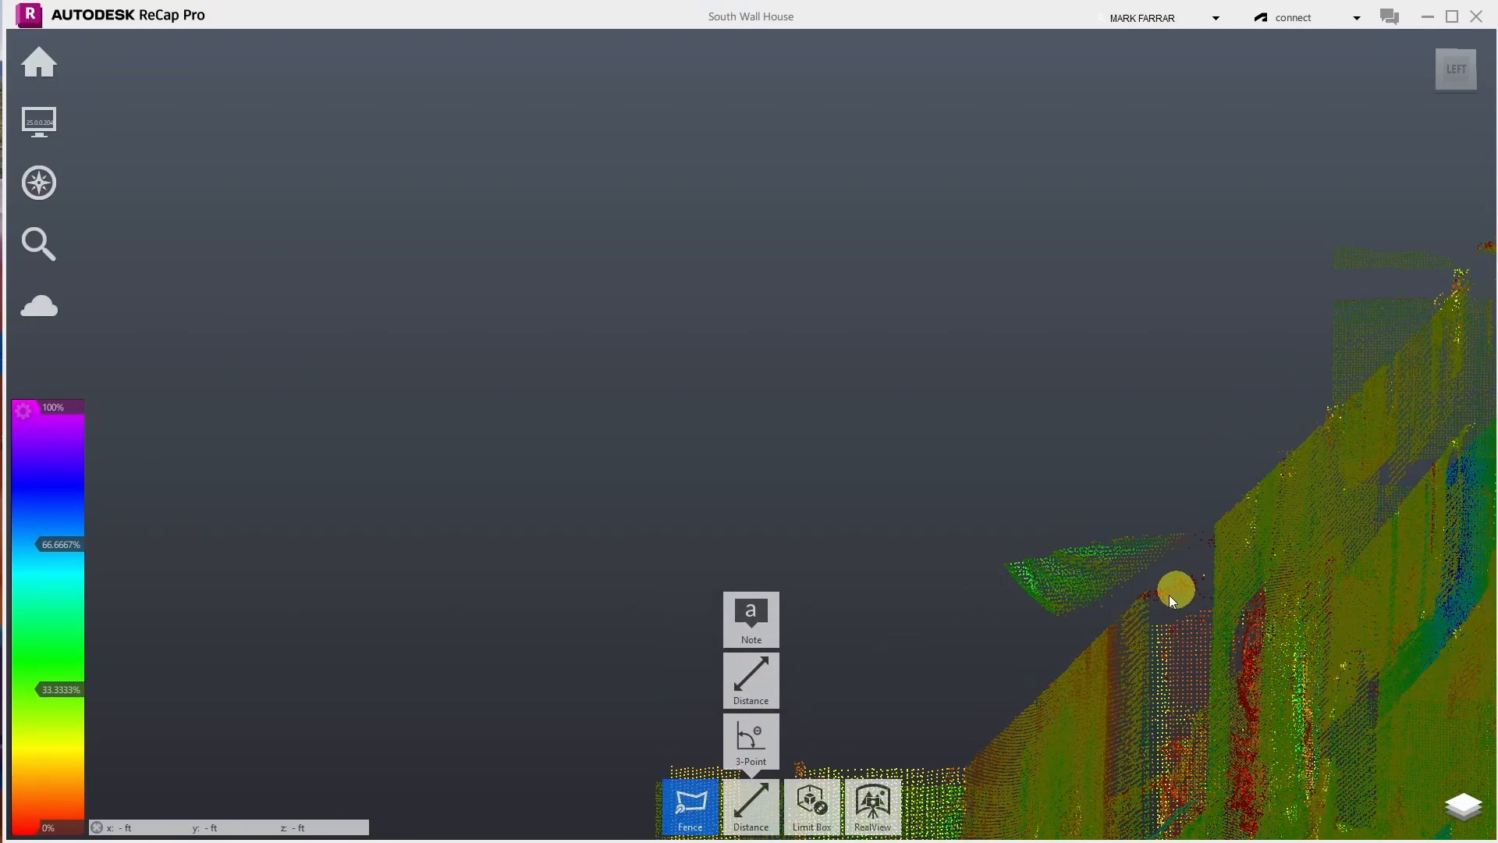
left_click(1069, 633)
left_click(1190, 551)
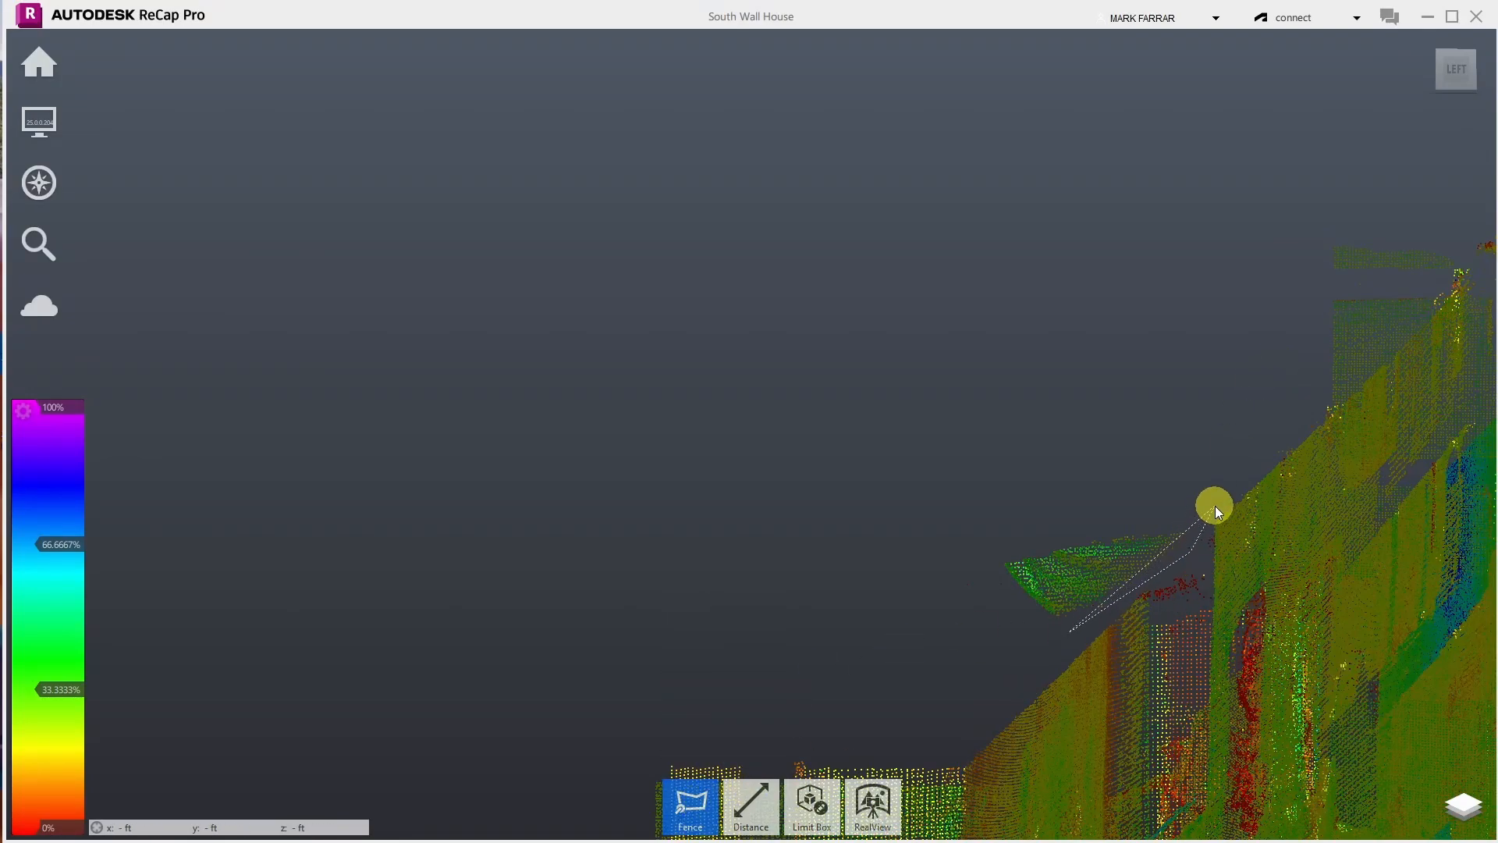
left_click(1214, 506)
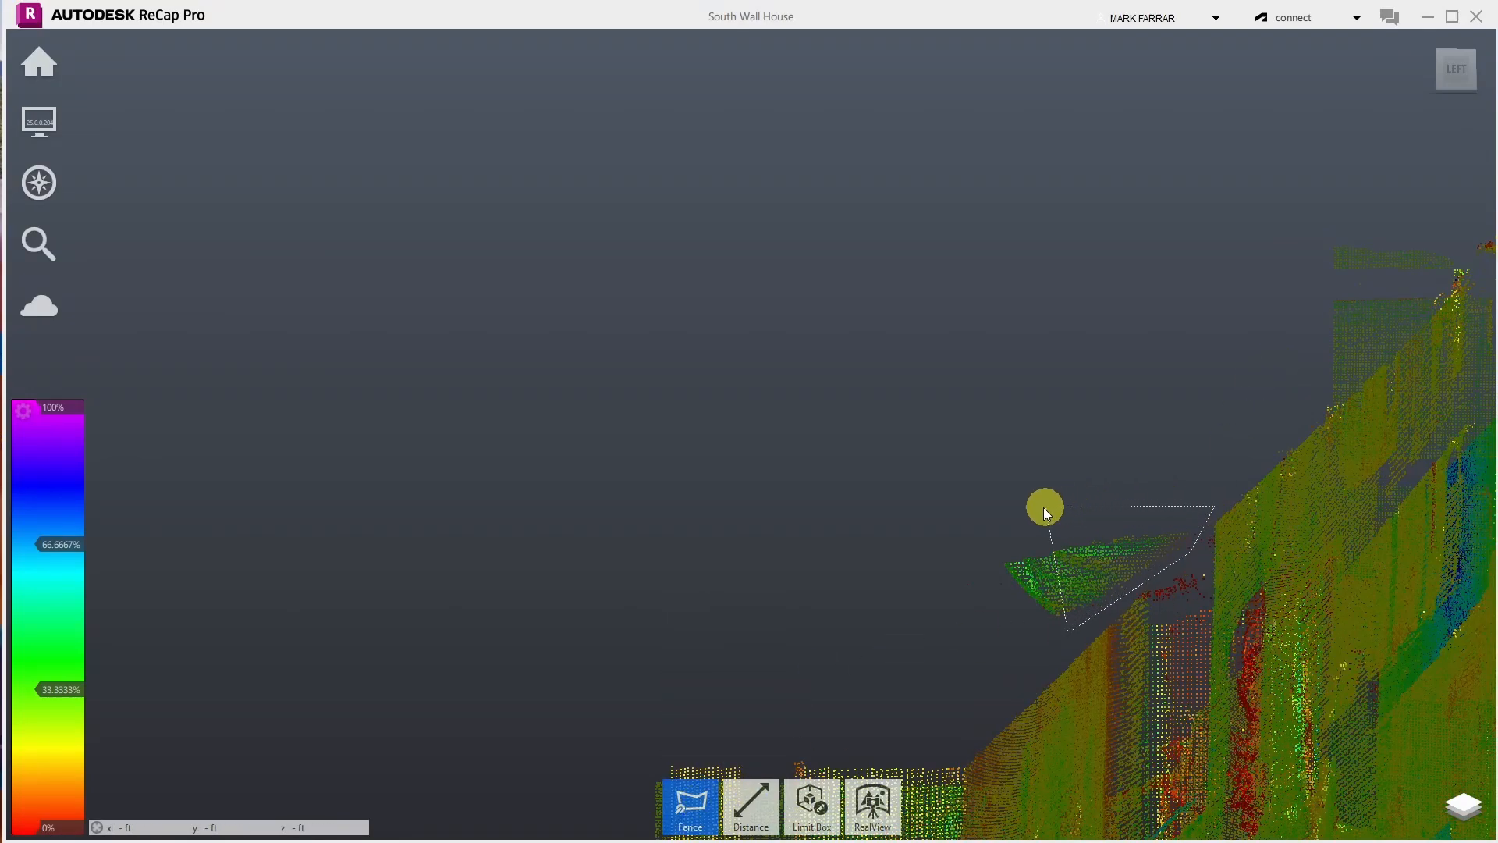
double_click(966, 590)
key("Delete")
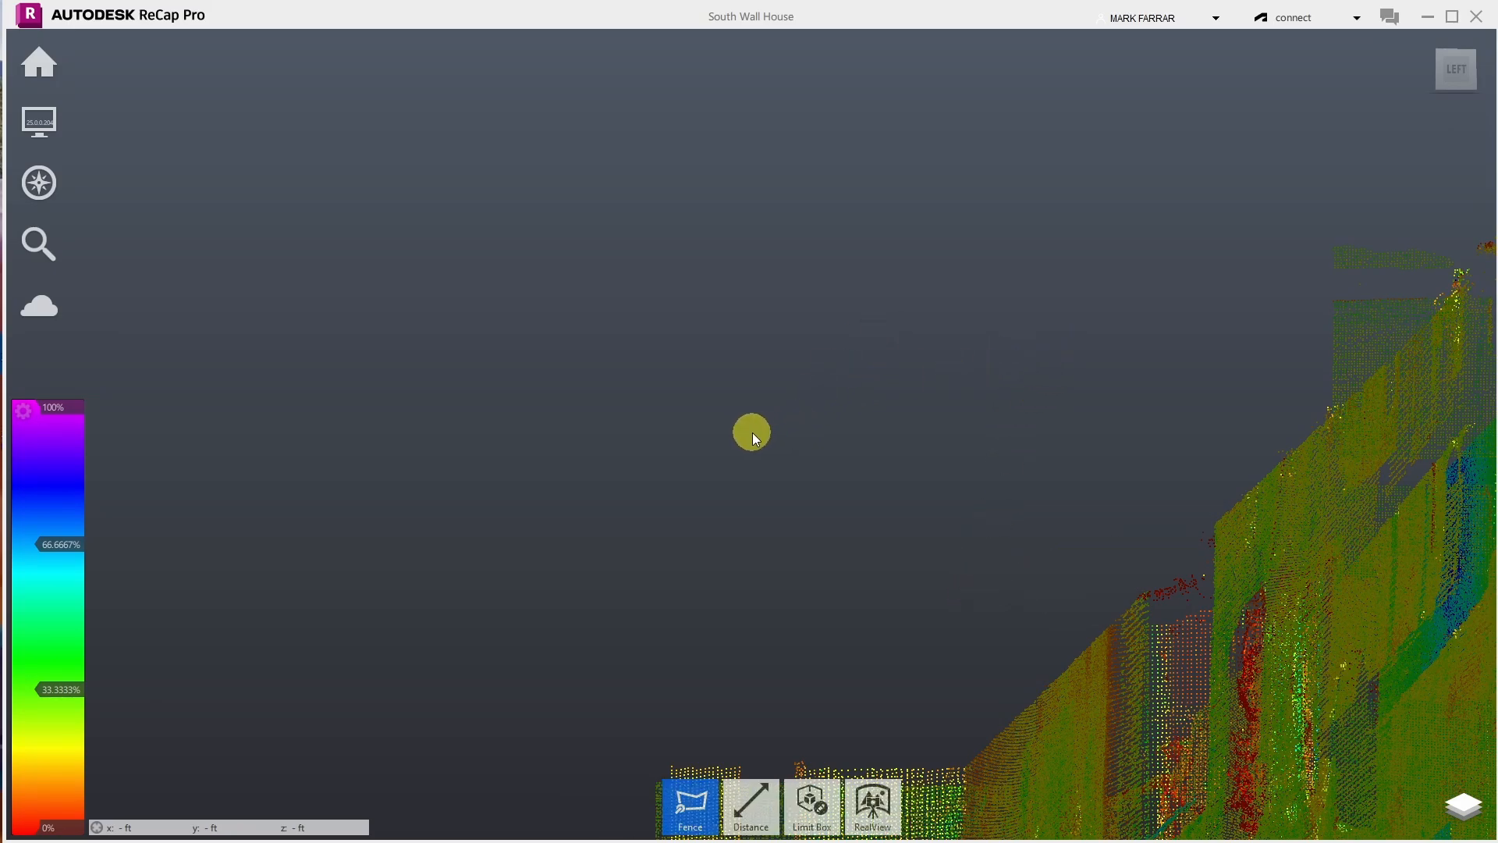
- Check the cleaned wall from the ViewCube's Left view and an isometric view
scroll(752, 432, "down", 6)
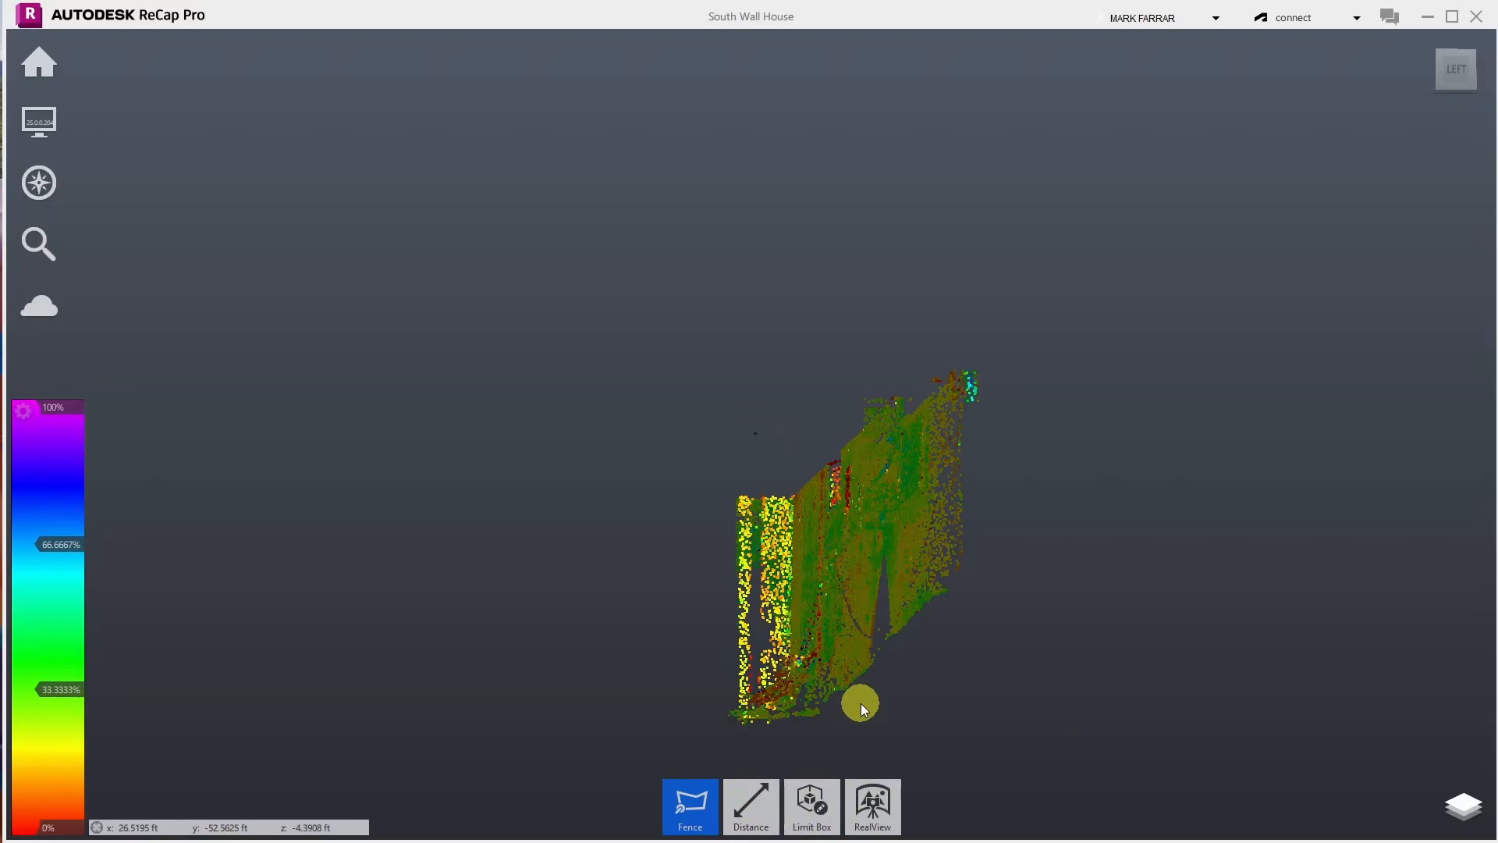
scroll(807, 685, "up", 6)
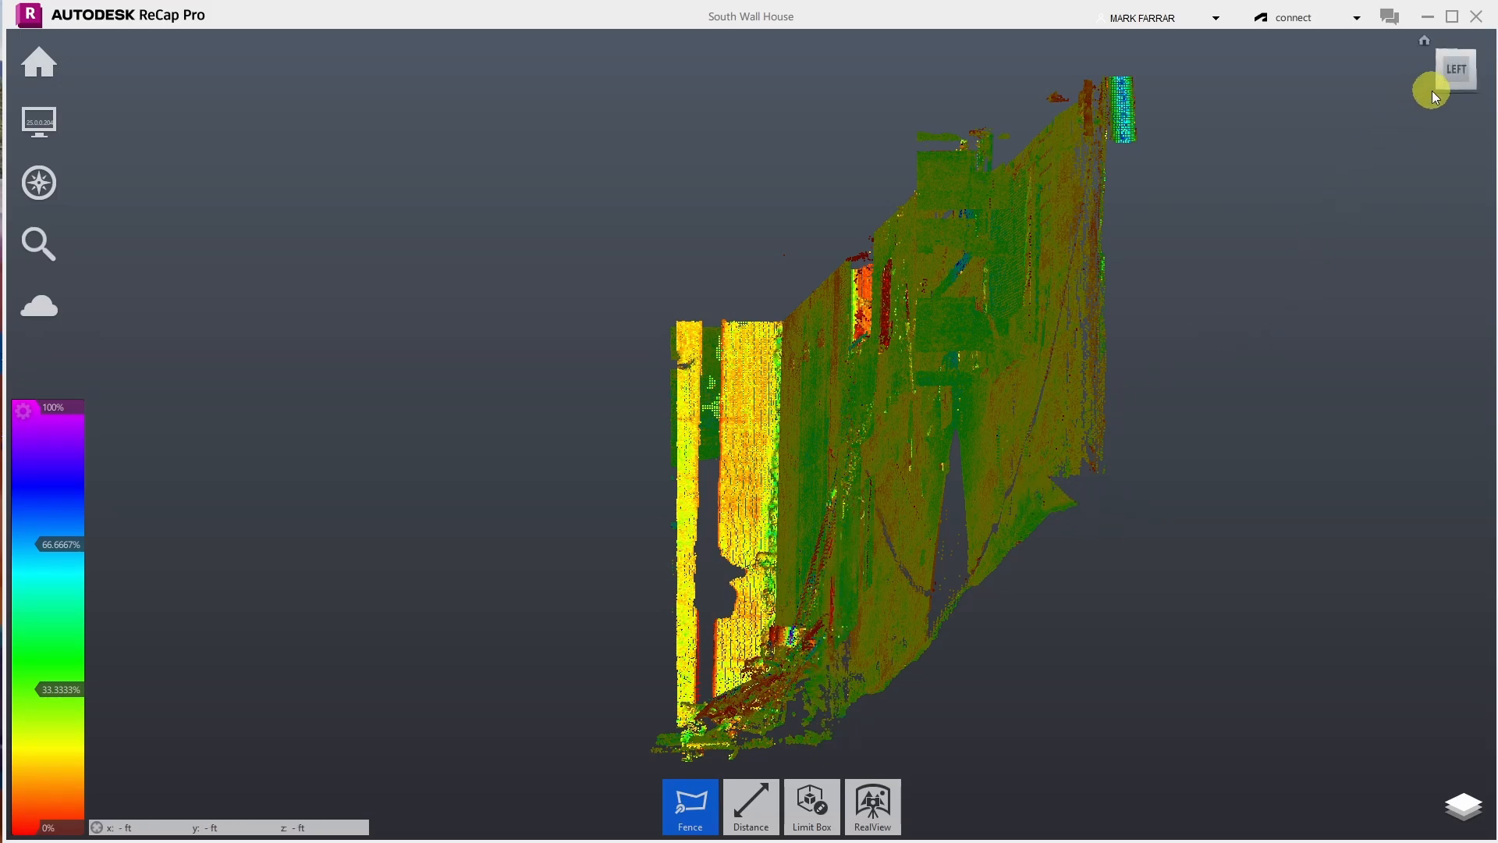
left_click(1453, 72)
scroll(836, 411, "up", 5)
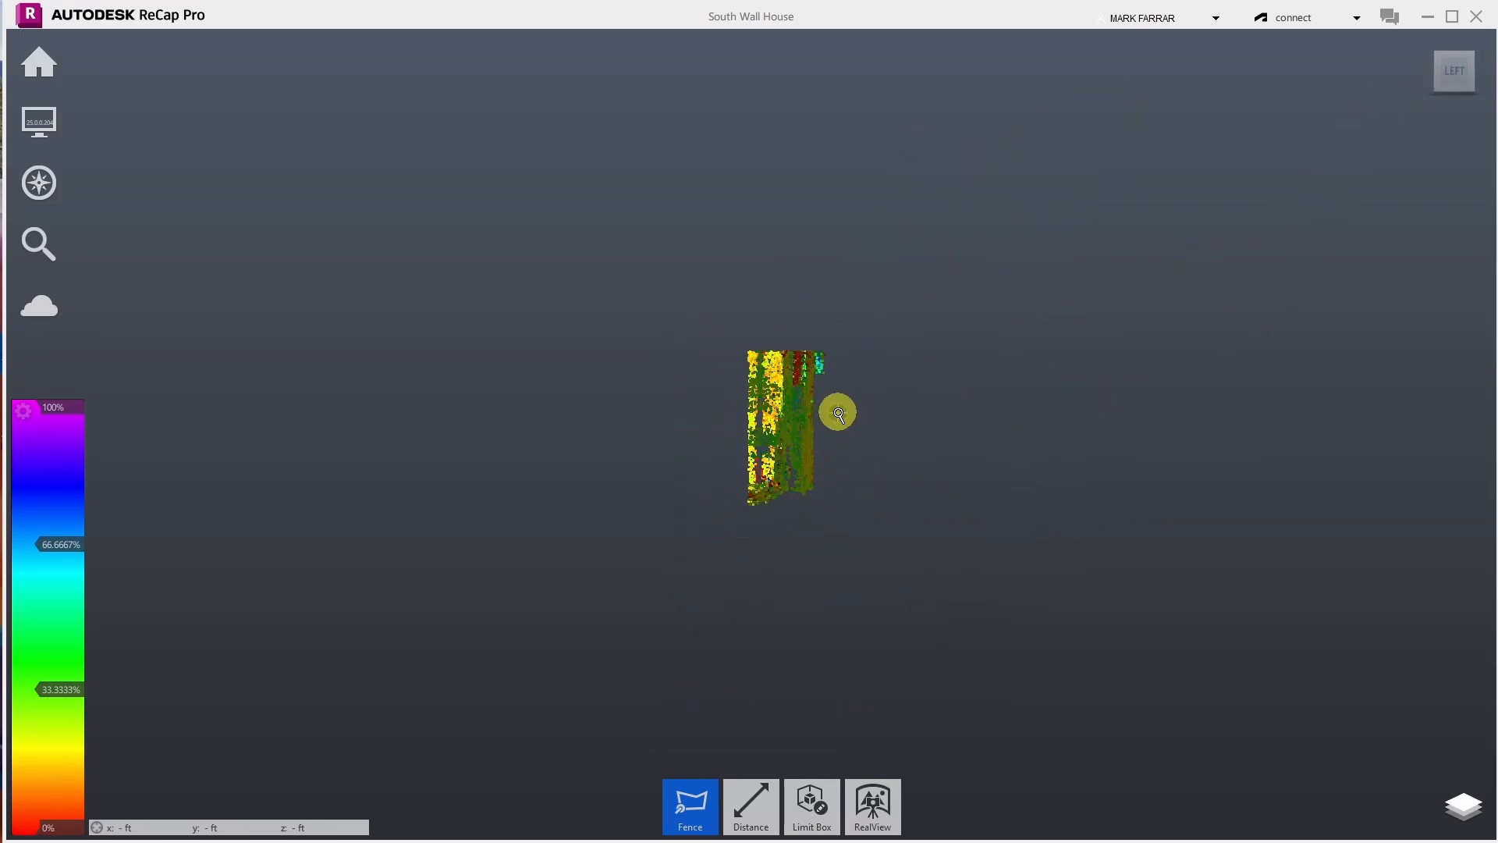
scroll(639, 624, "up", 3)
scroll(638, 652, "up", 1)
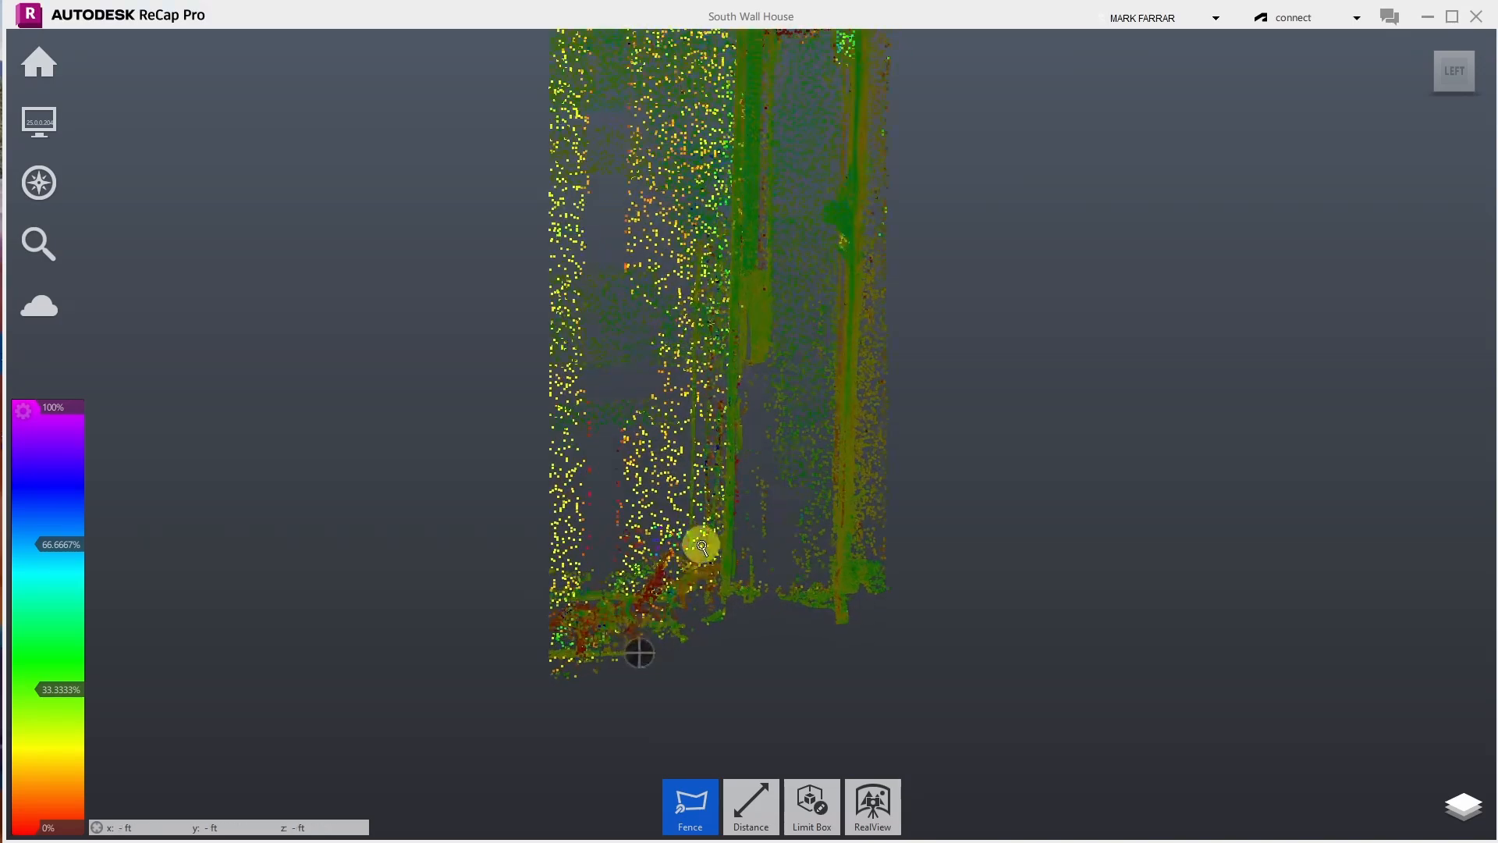
scroll(554, 679, "up", 3)
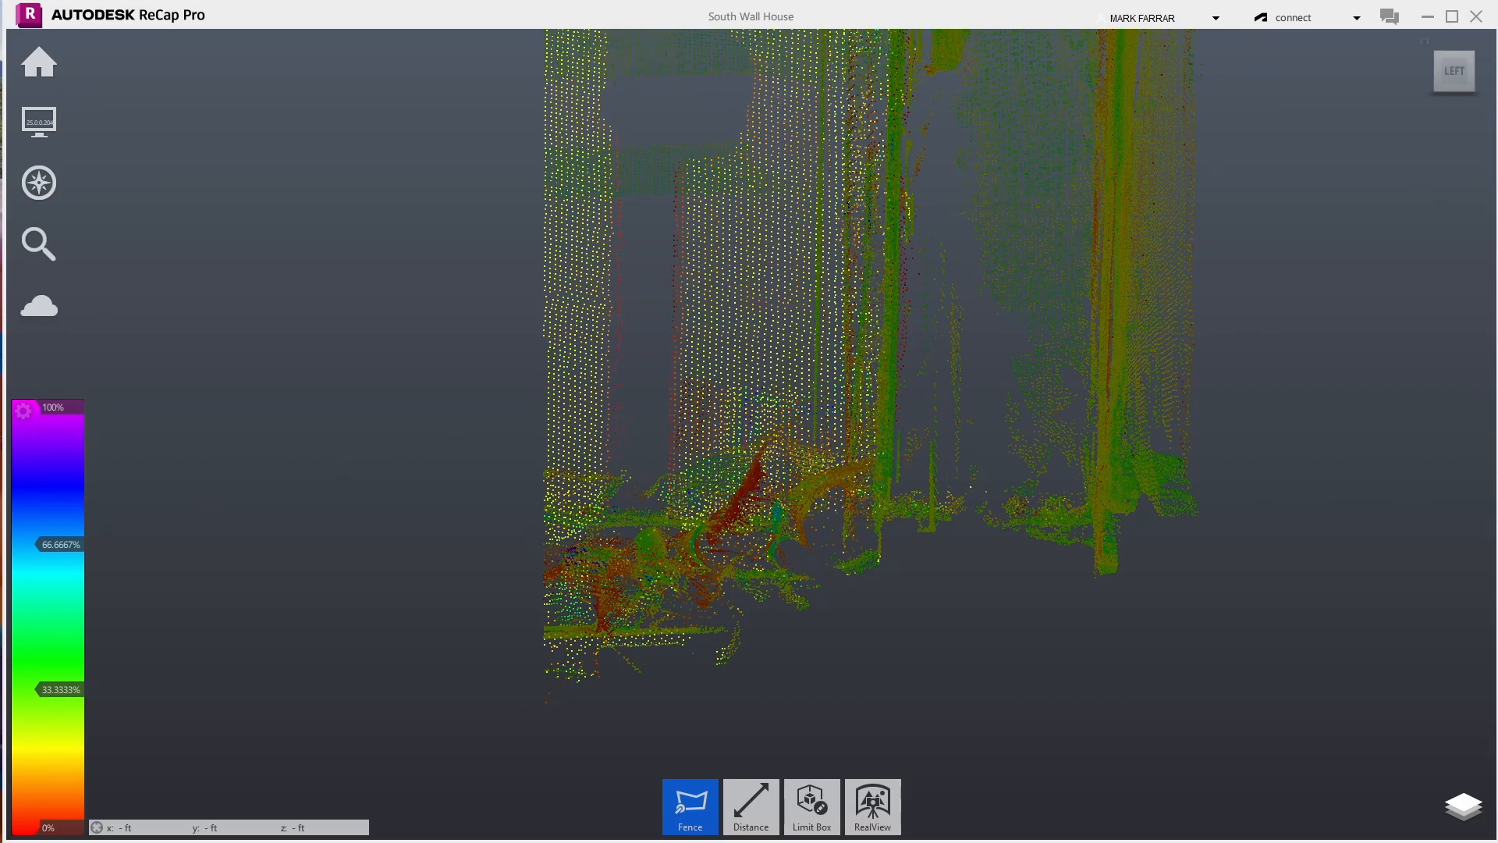
left_click(1439, 58)
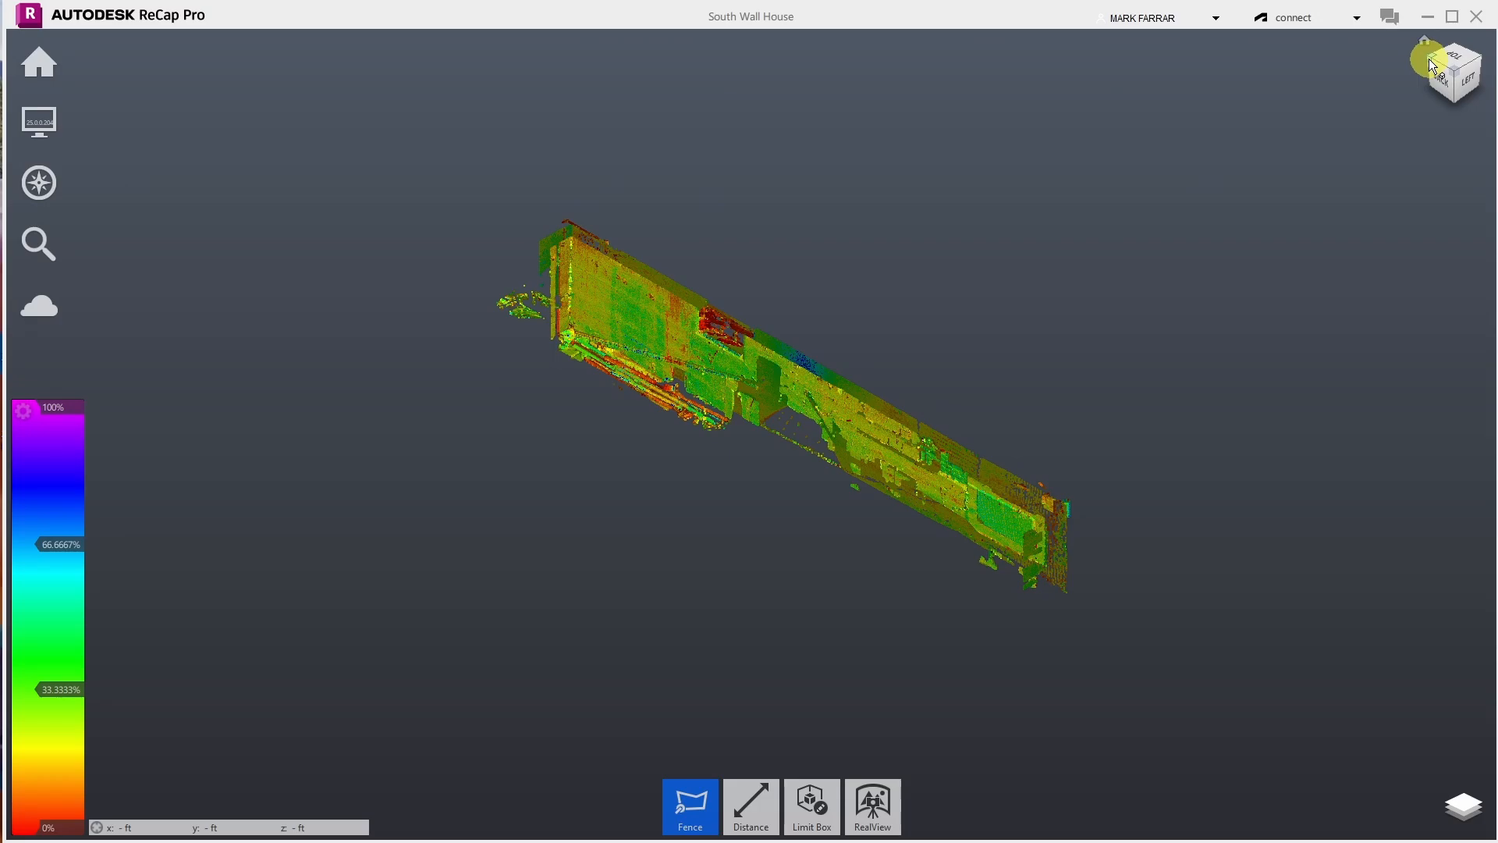
- Pull the limit box's near end in to about 35.5 ft and confirm
left_click(1429, 59)
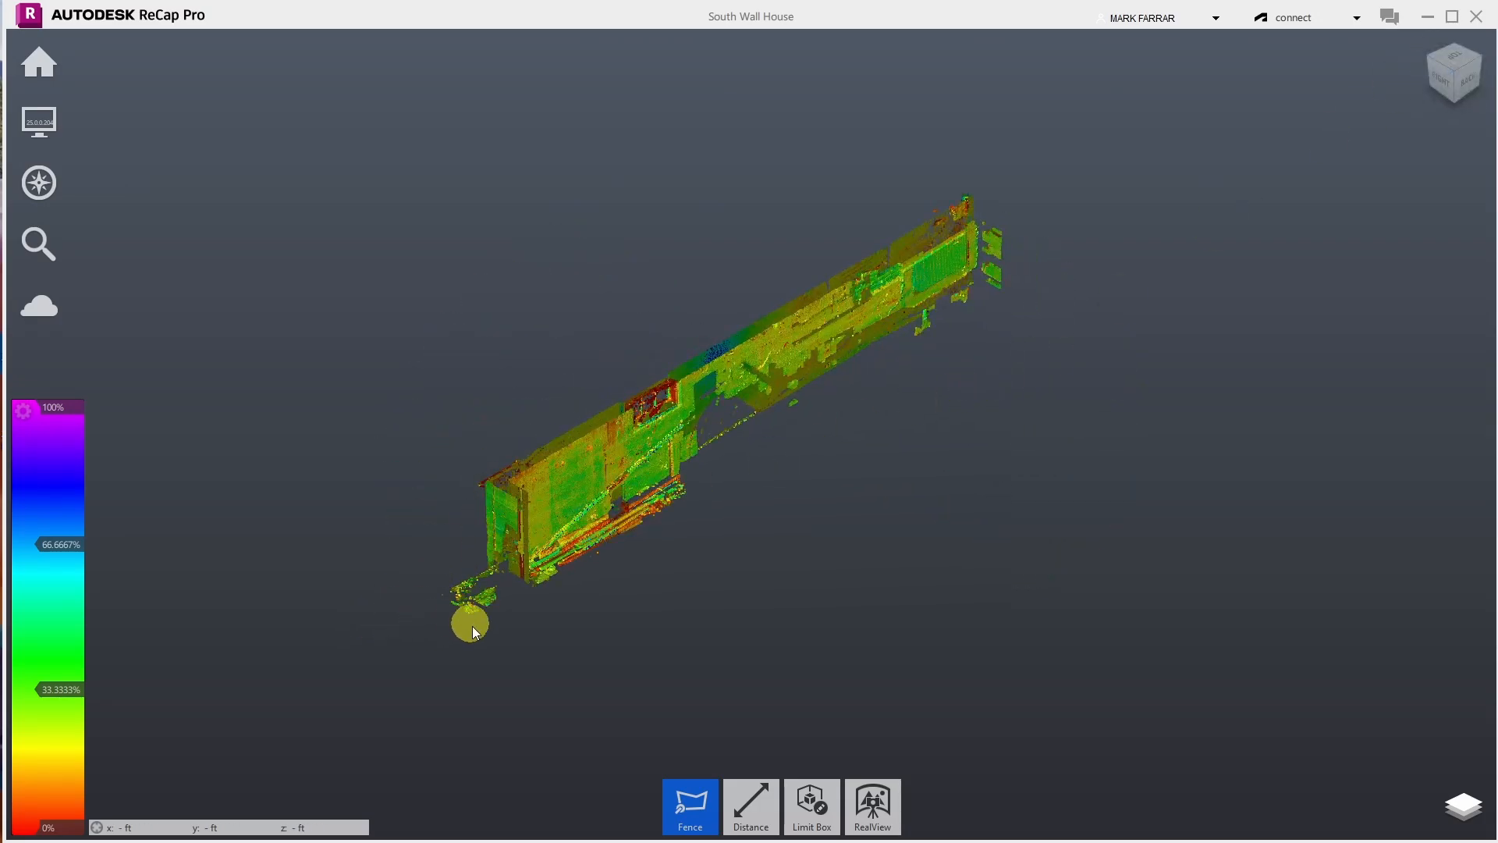
mouse_move(811, 803)
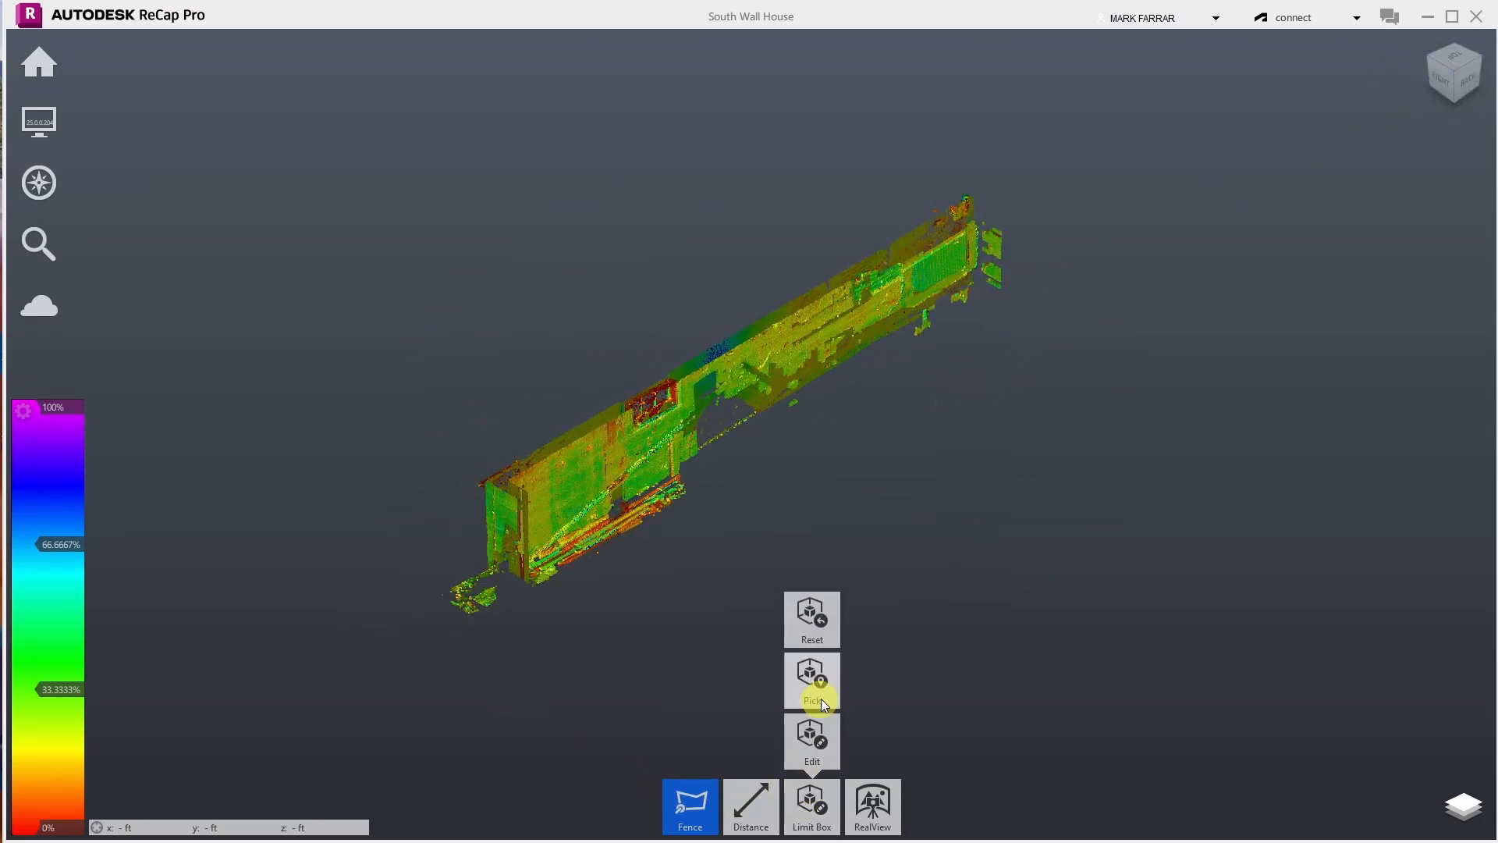
left_click(814, 737)
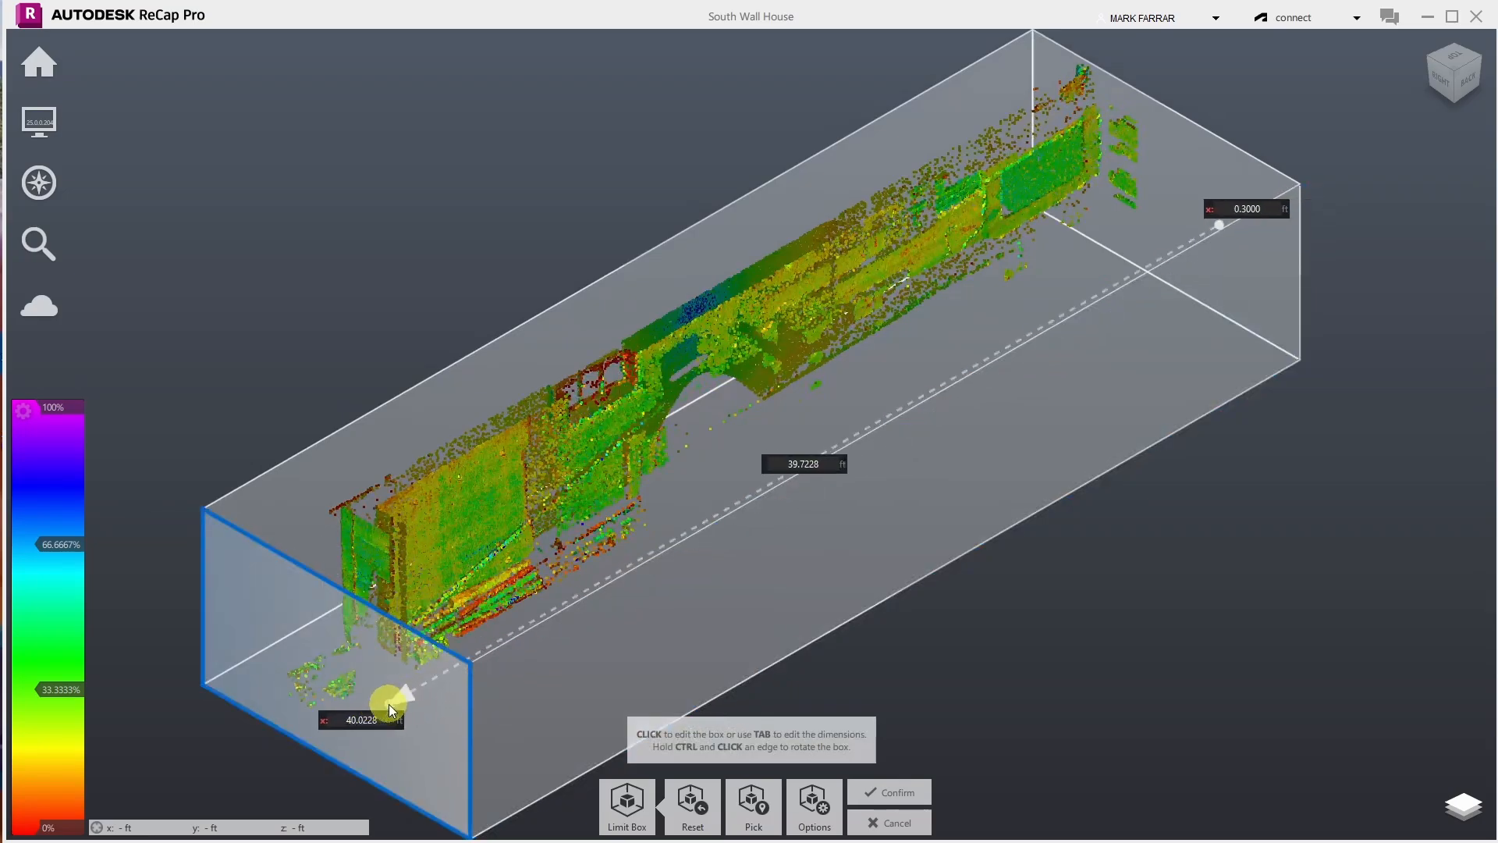
left_click_drag(390, 704, 476, 640)
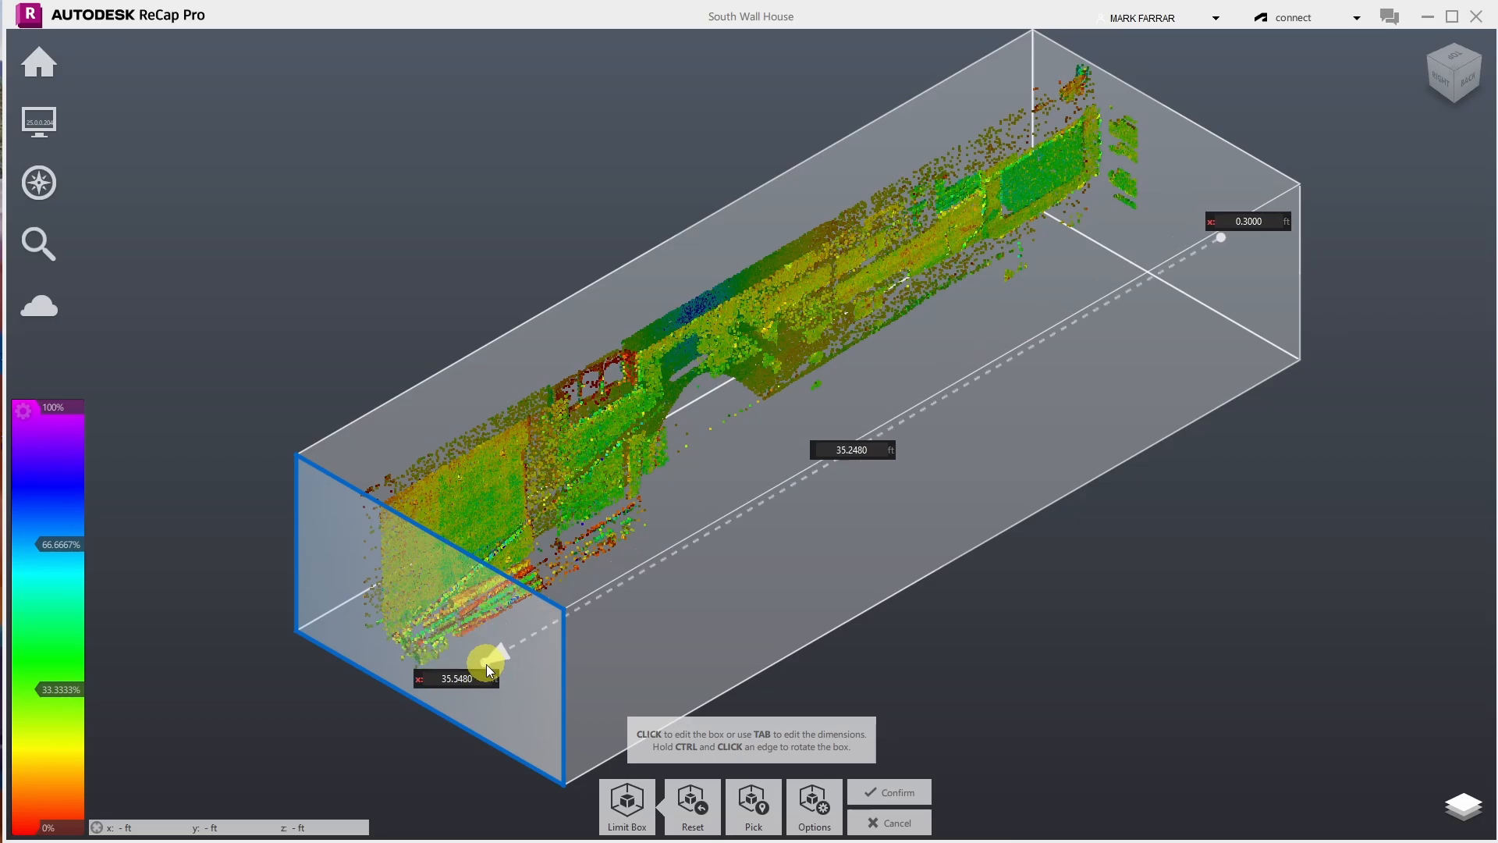
left_click(900, 800)
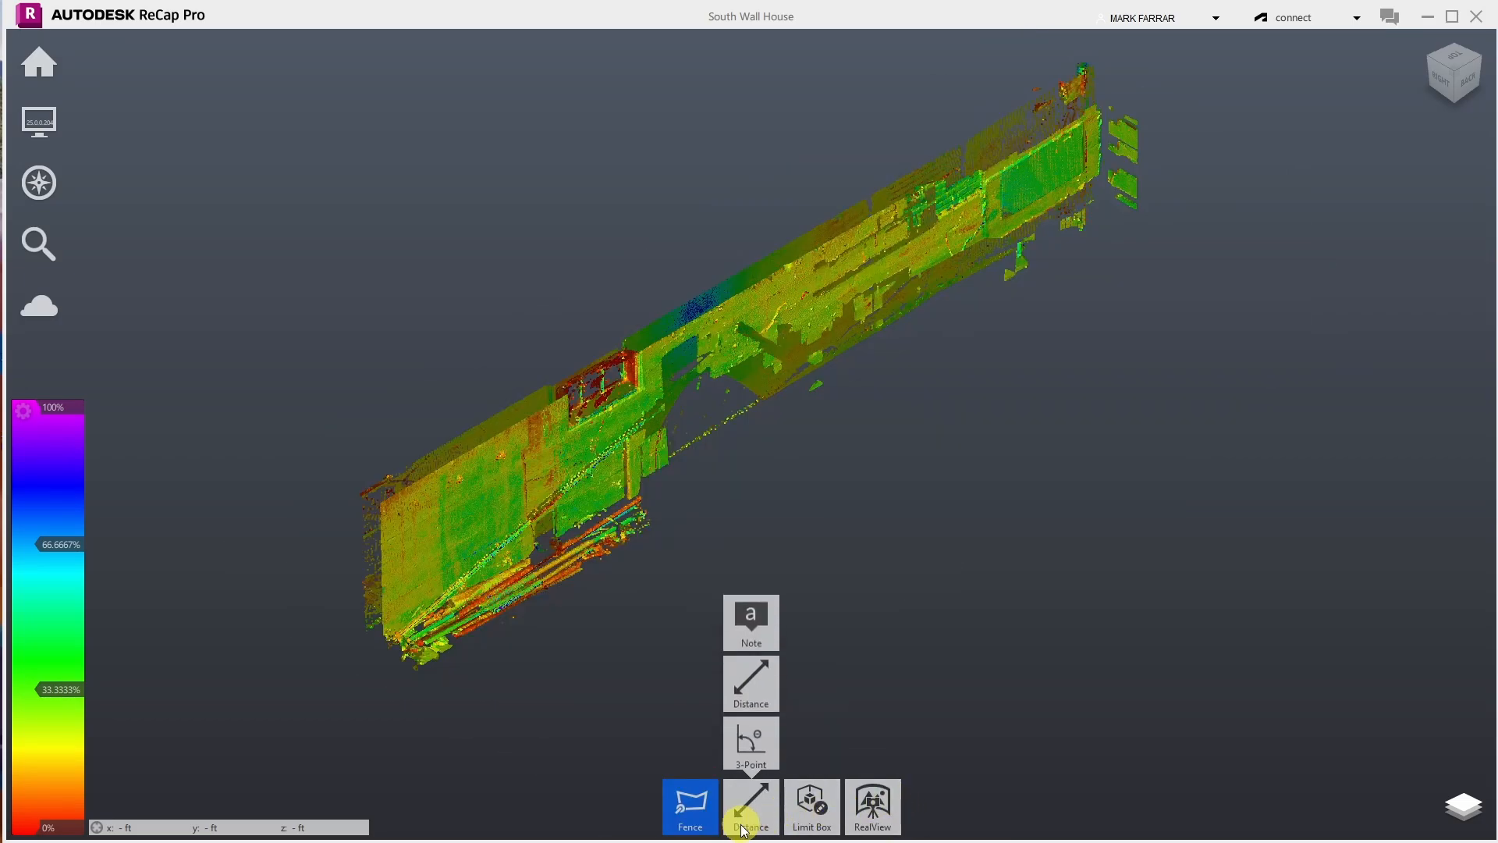
- Reopen the limit box and pull its far end face inward
left_click(1480, 64)
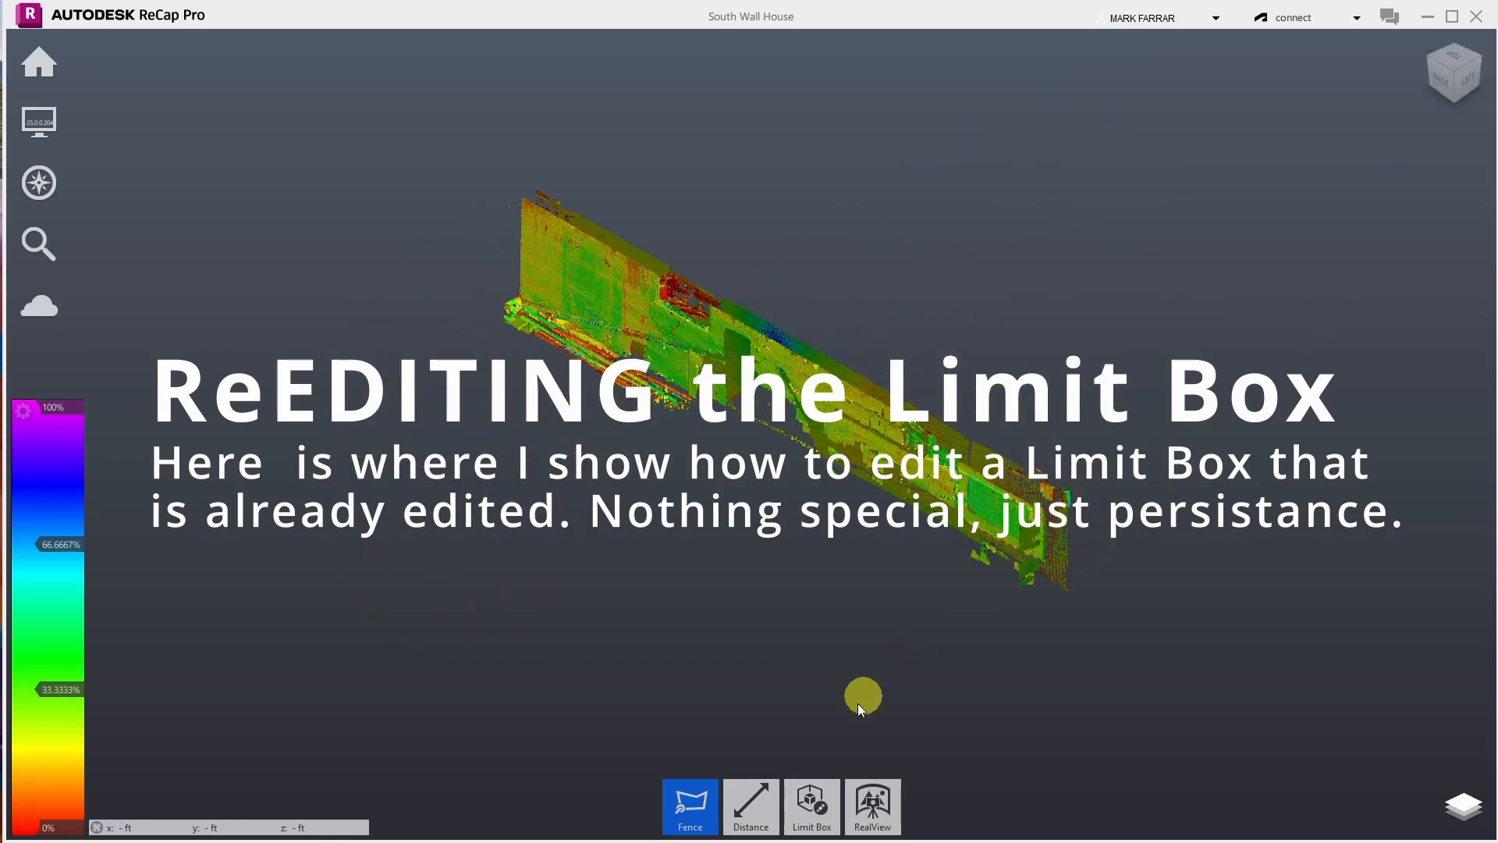
mouse_move(804, 800)
left_click(813, 728)
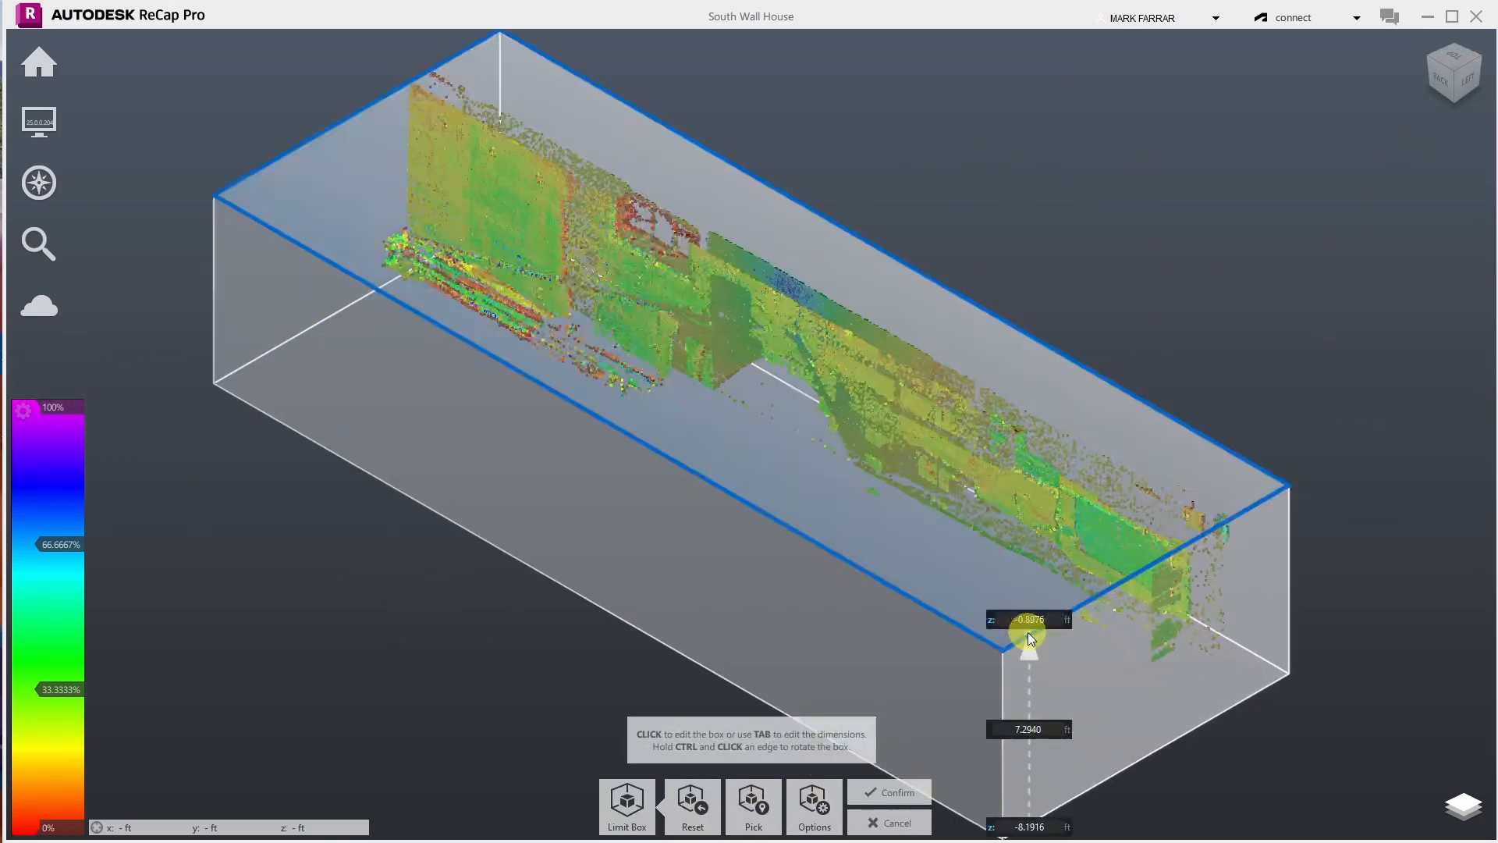
left_click(1096, 658)
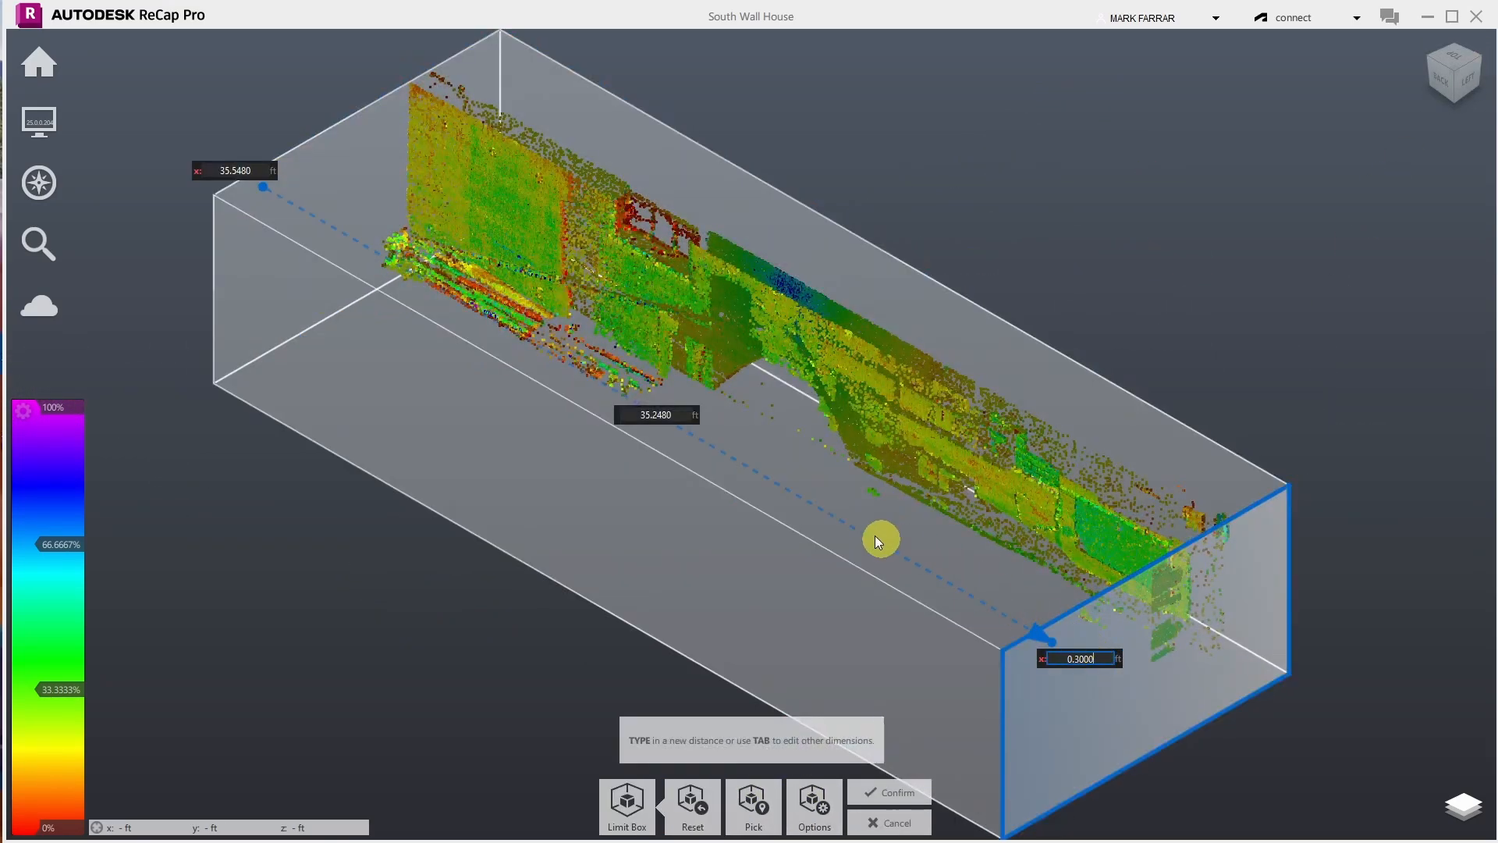
left_click(1074, 623)
left_click(1029, 641)
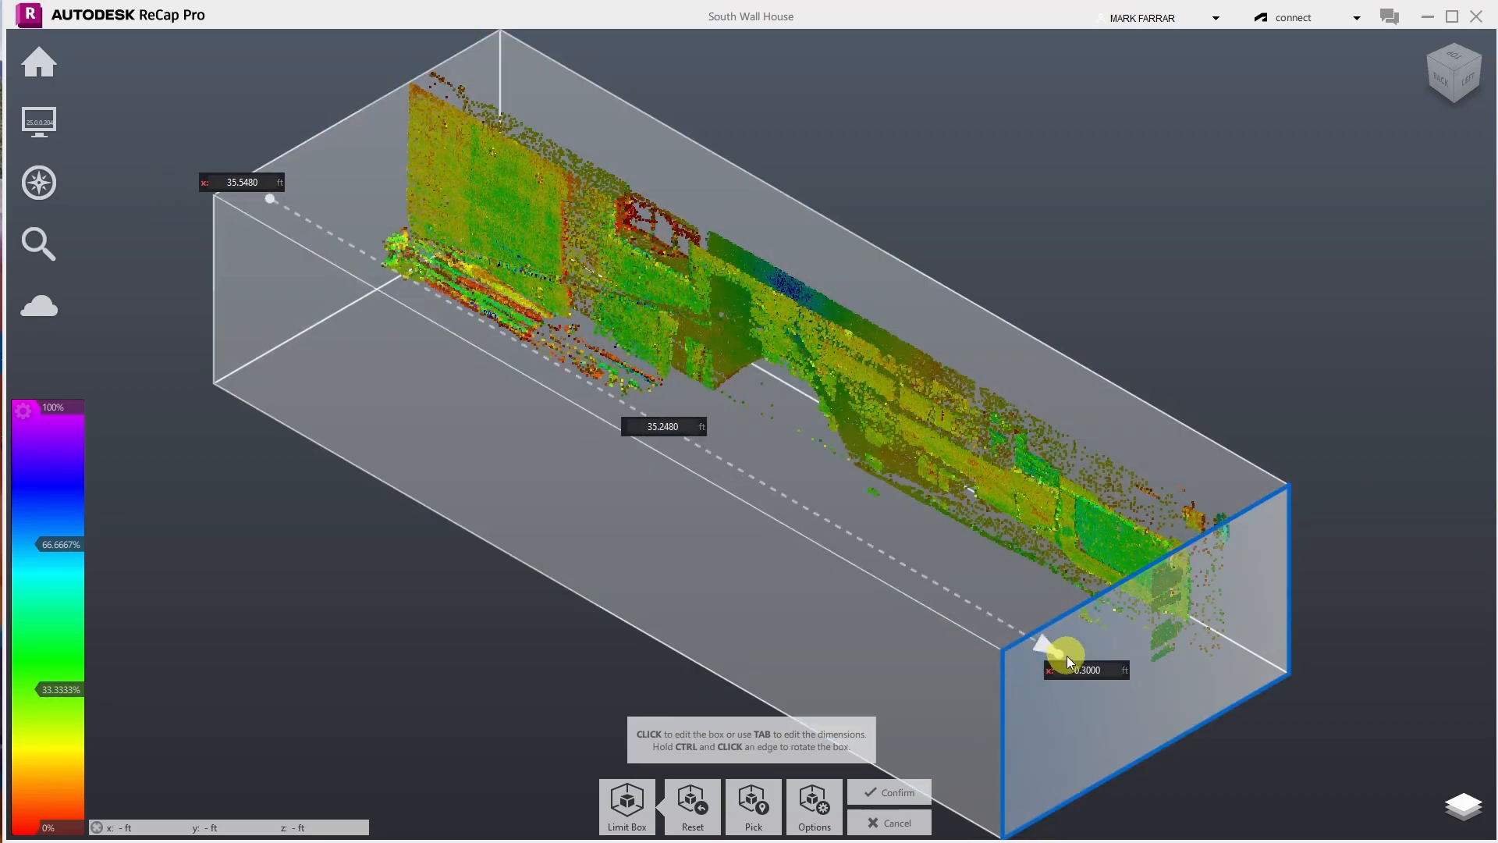
left_click_drag(1066, 655, 545, 386)
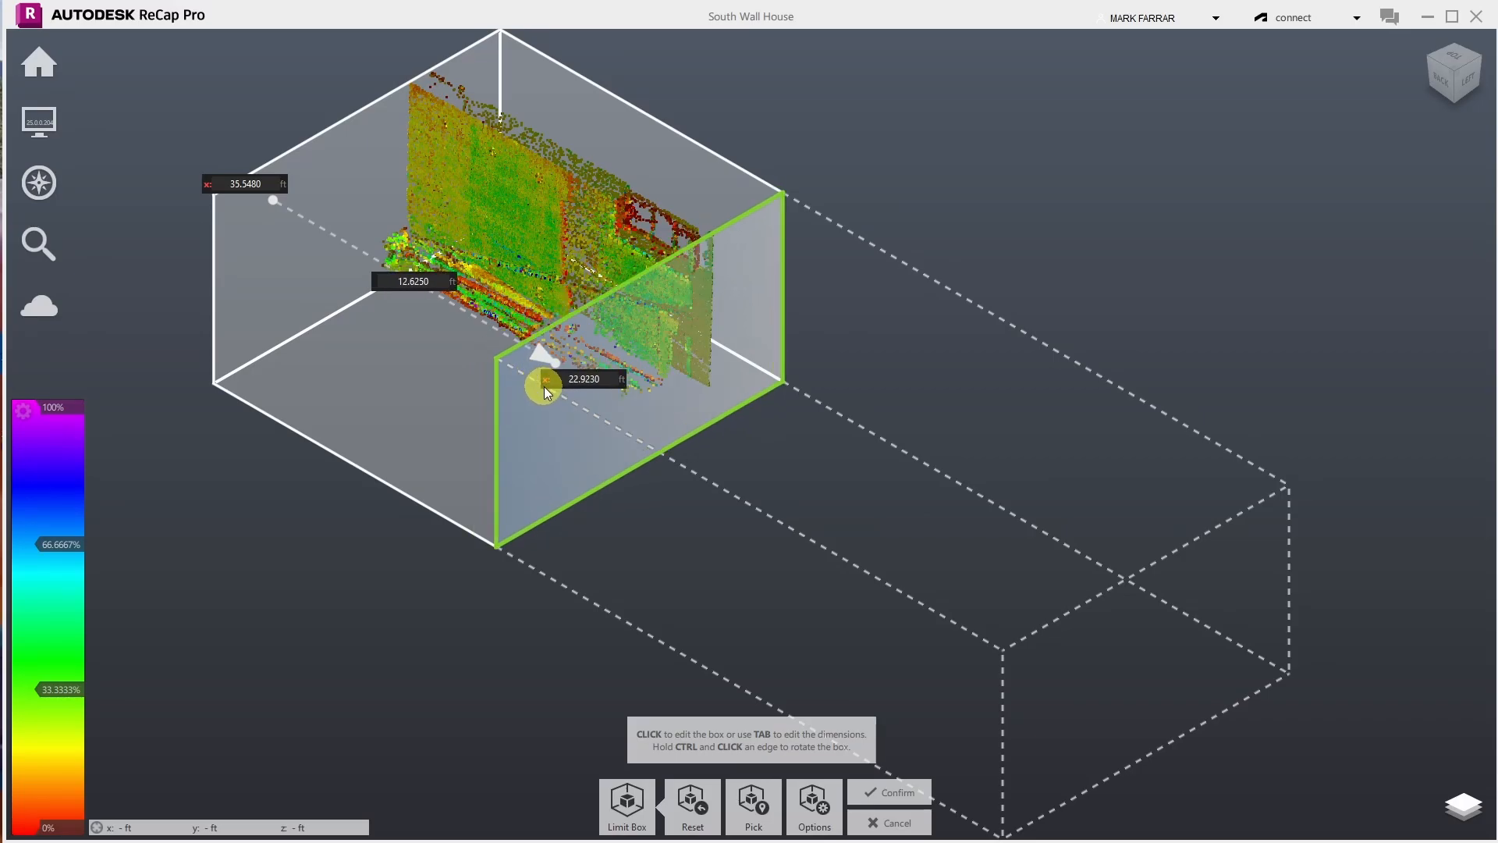
key("Tab")
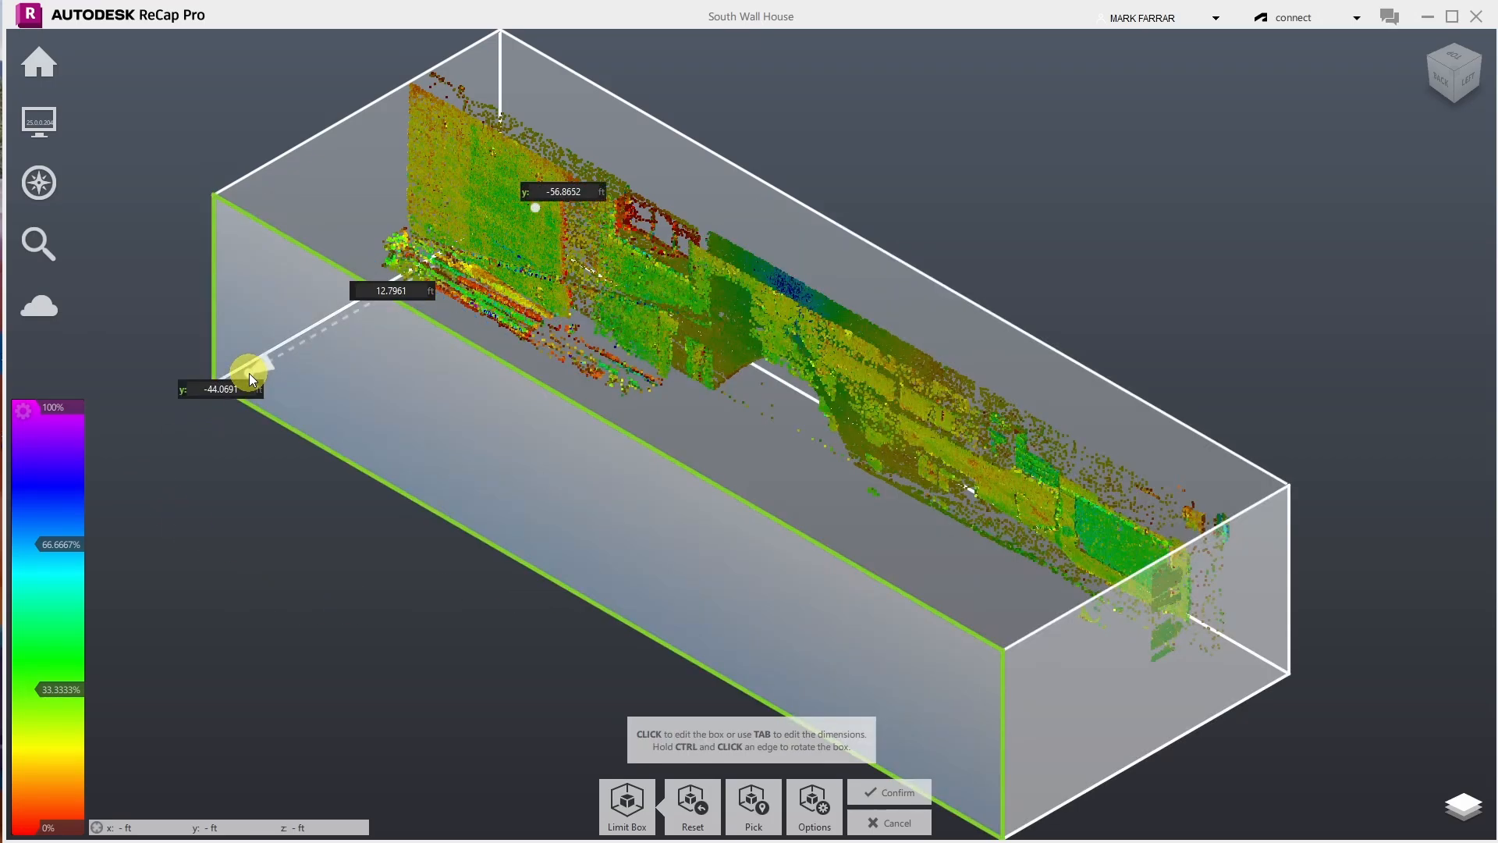
- Bring the side and far end faces in, lower the top to about 6 ft, and apply
left_click_drag(249, 373, 663, 732)
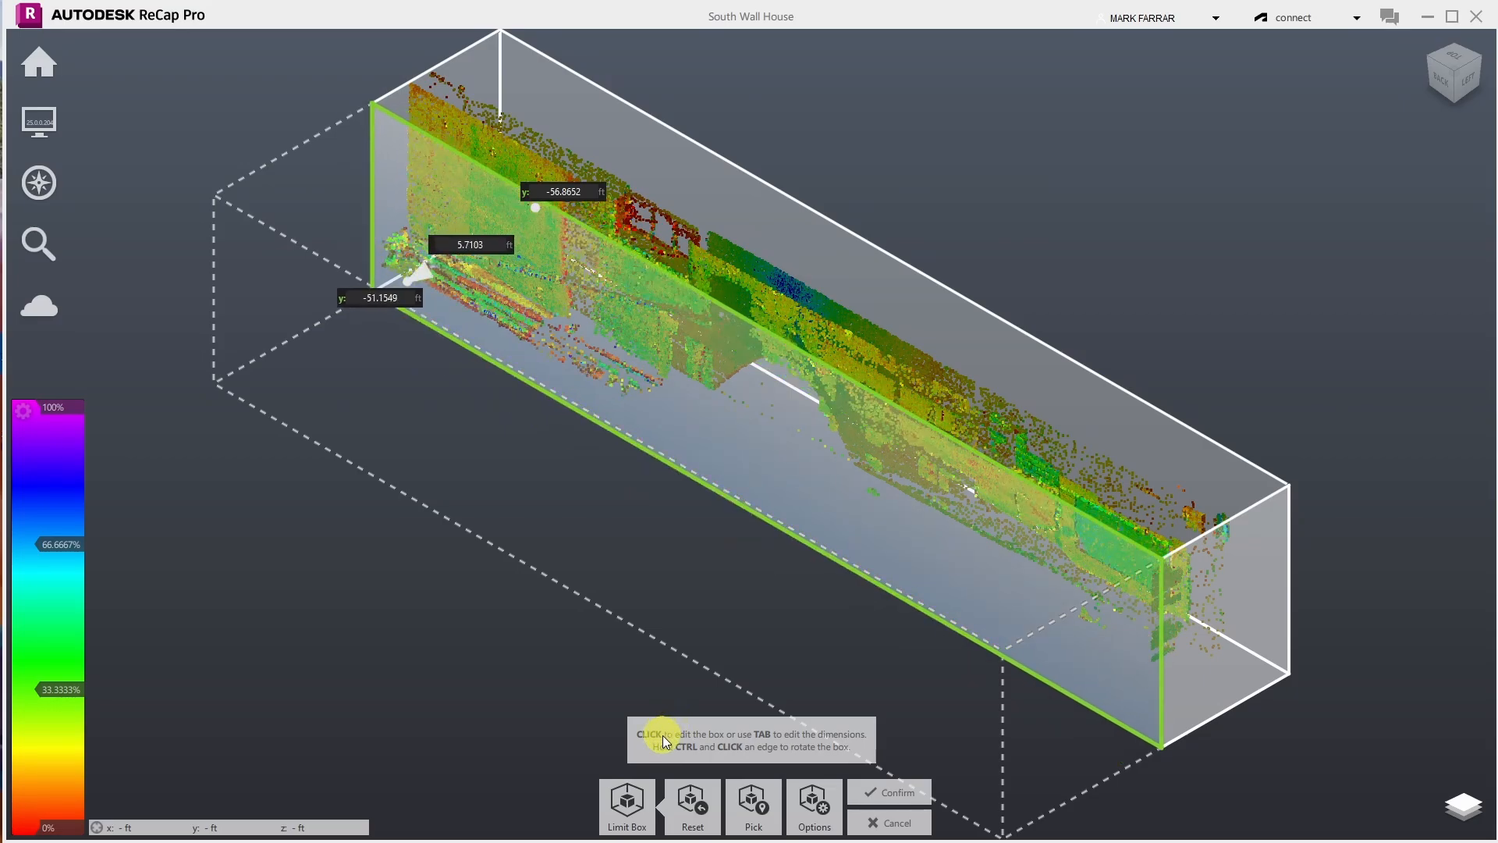
left_click_drag(662, 737, 606, 635)
left_click(900, 753)
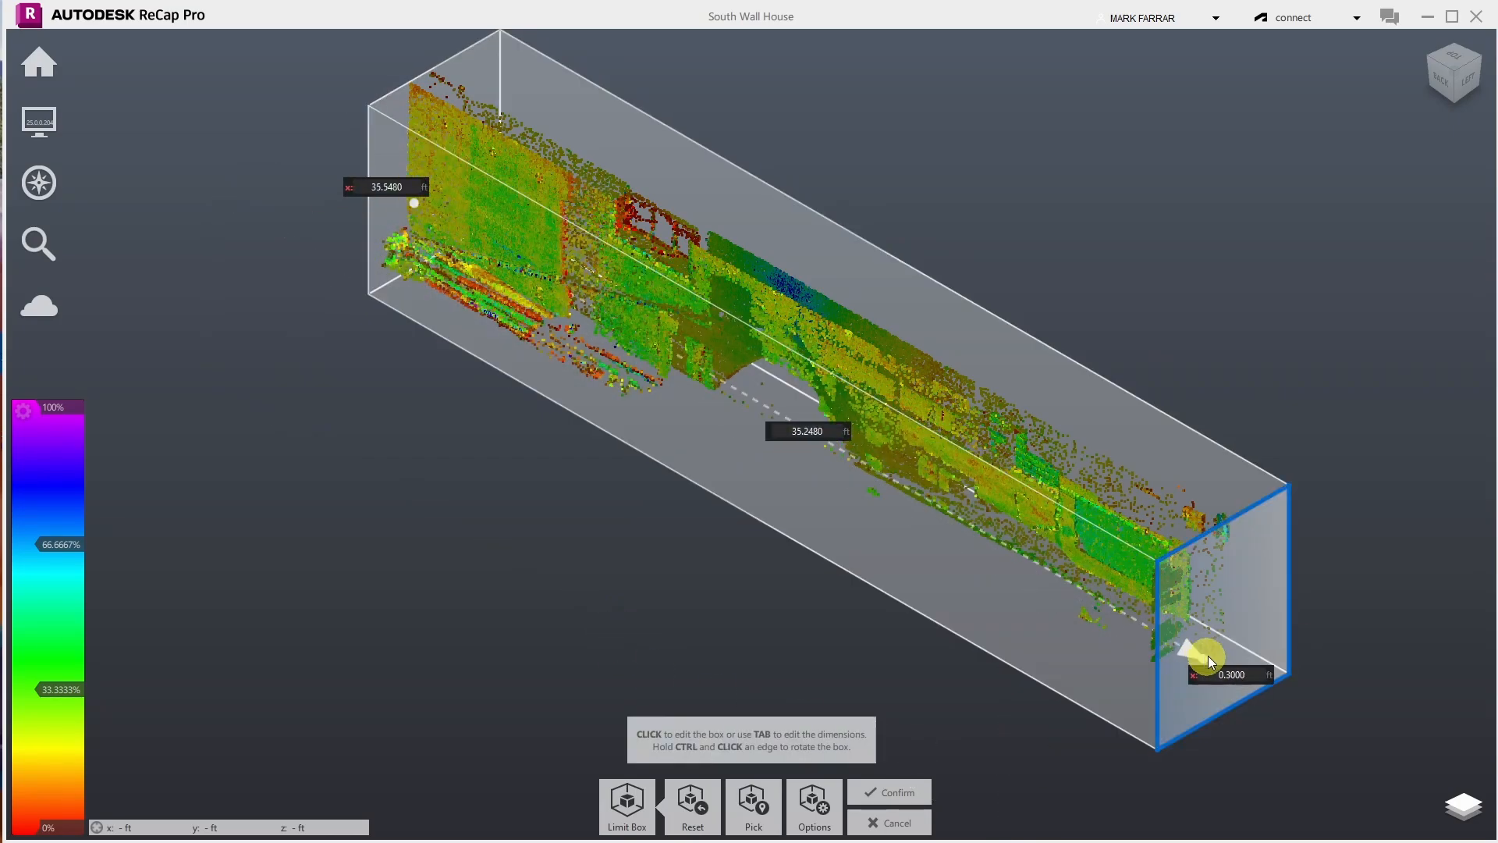
left_click_drag(1207, 655, 624, 464)
left_click_drag(595, 232, 694, 296)
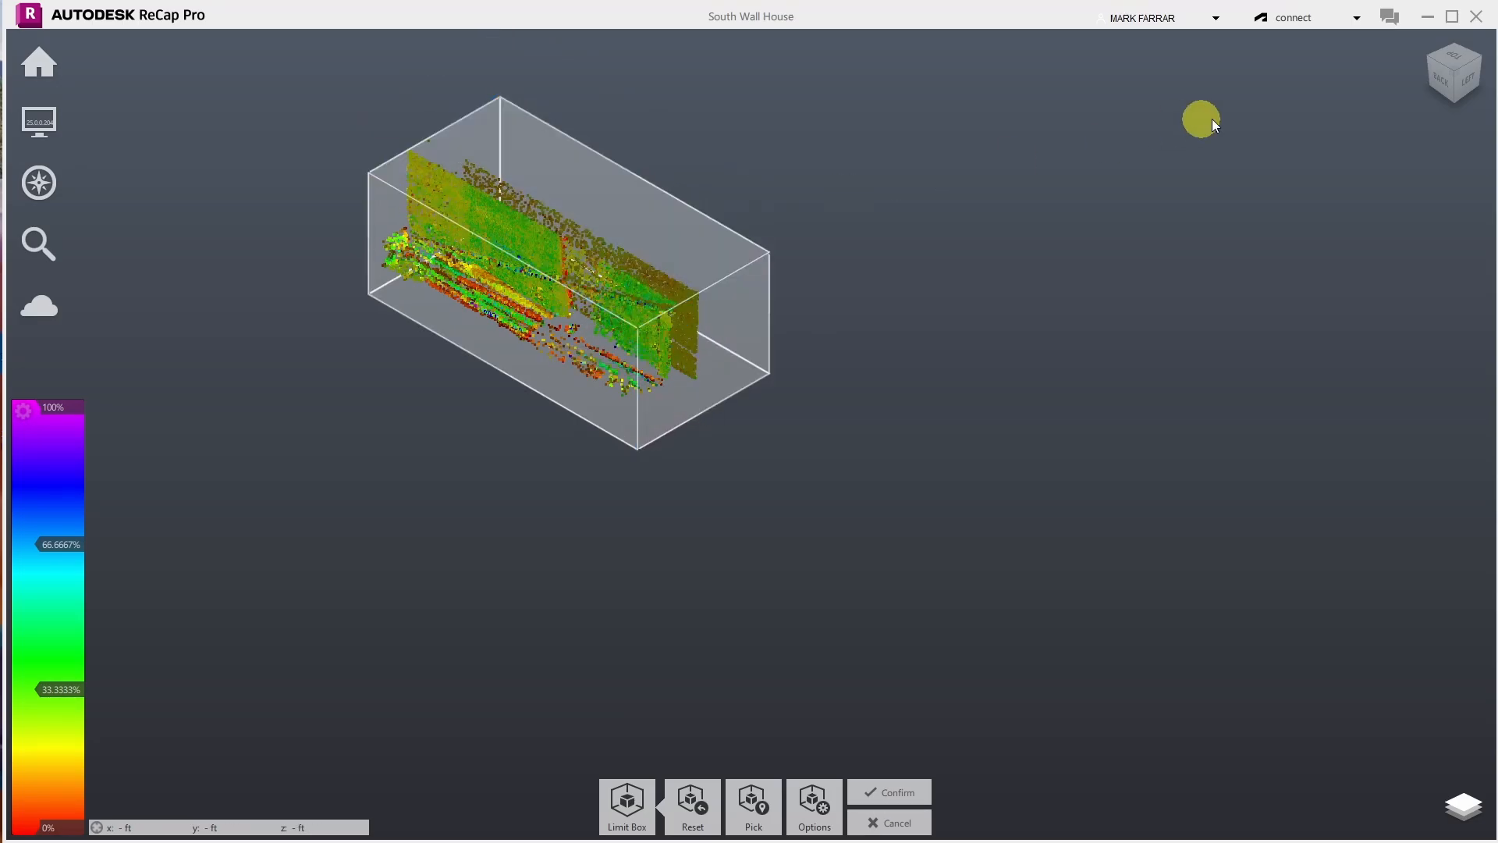
left_click(904, 800)
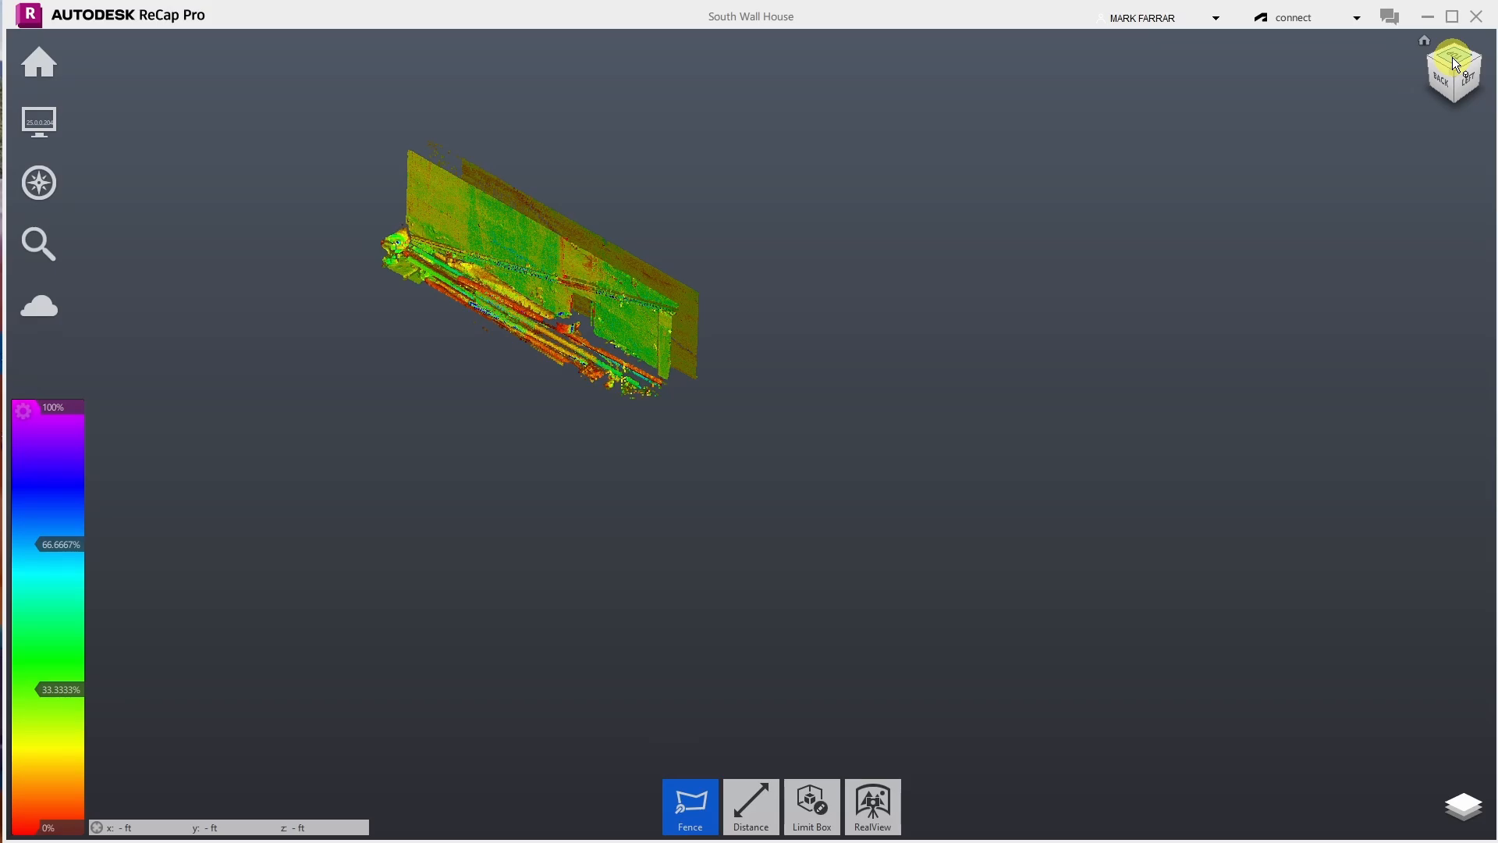
- From the Left view, fence and delete the bush points at the wall's base
left_click(1469, 84)
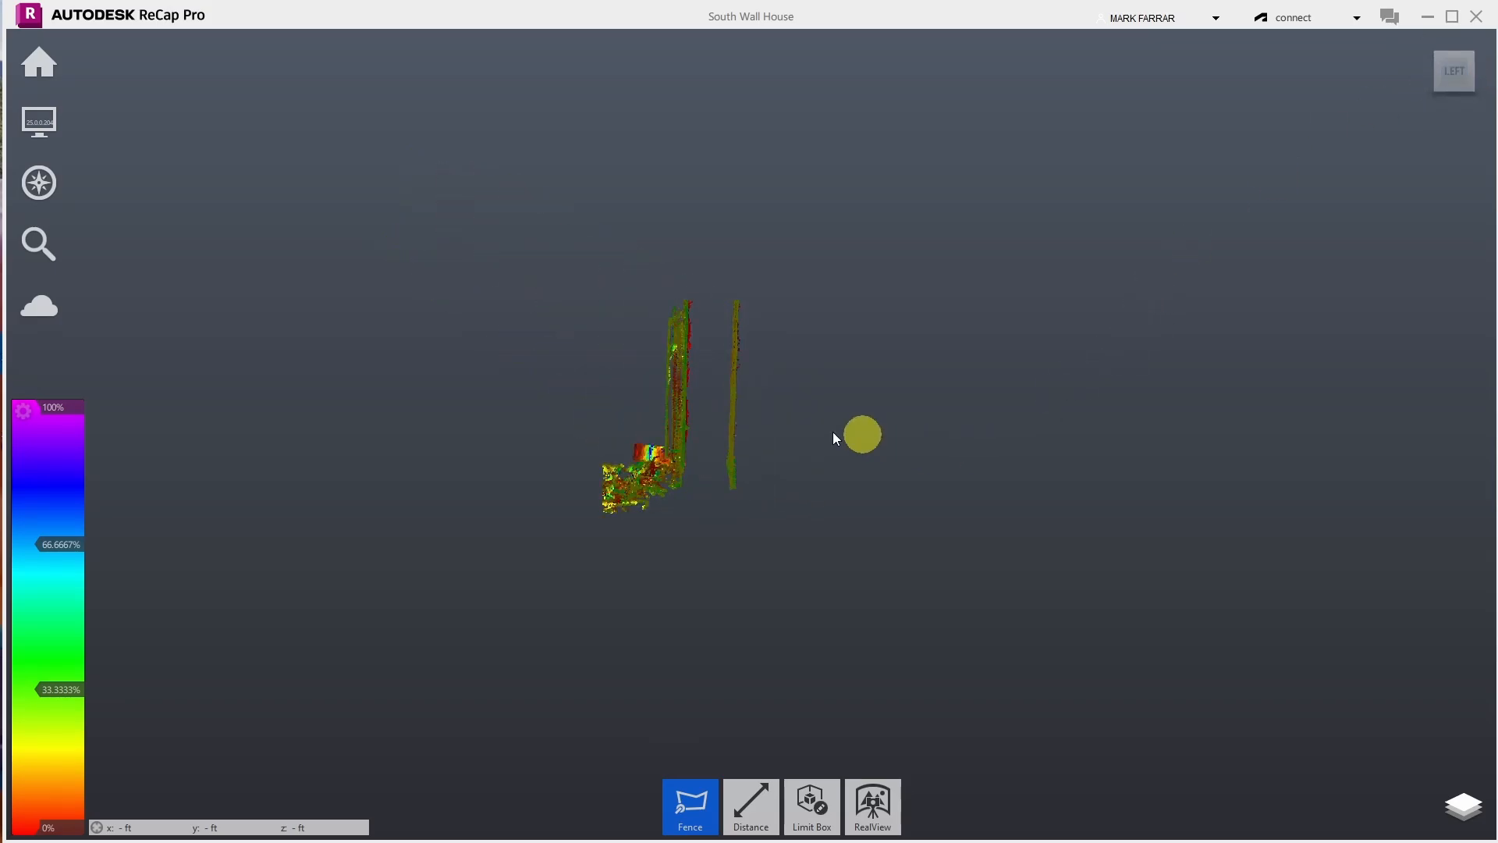
scroll(666, 424, "up", 5)
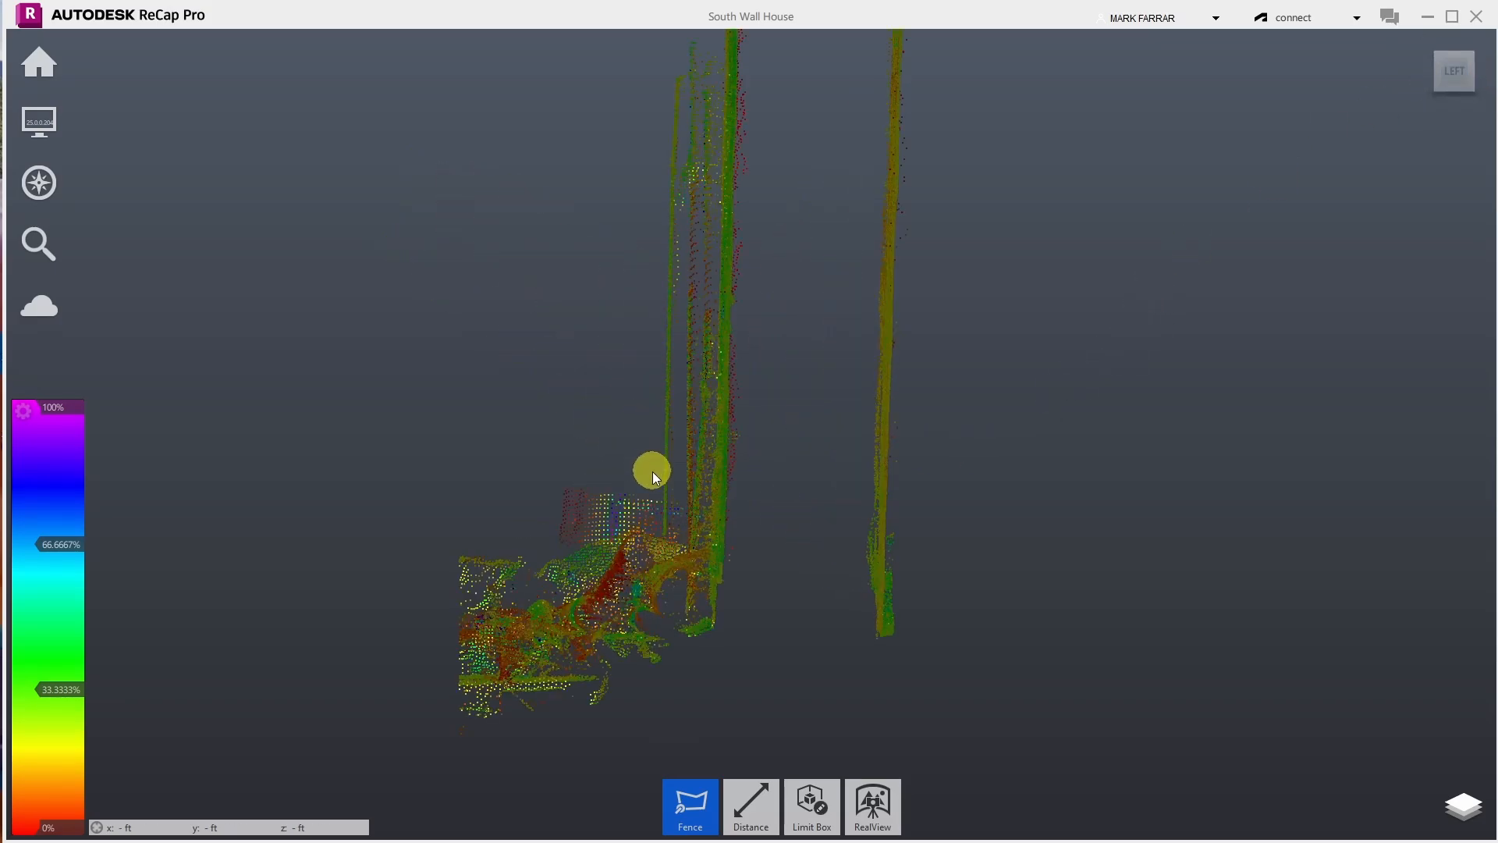
left_click(699, 812)
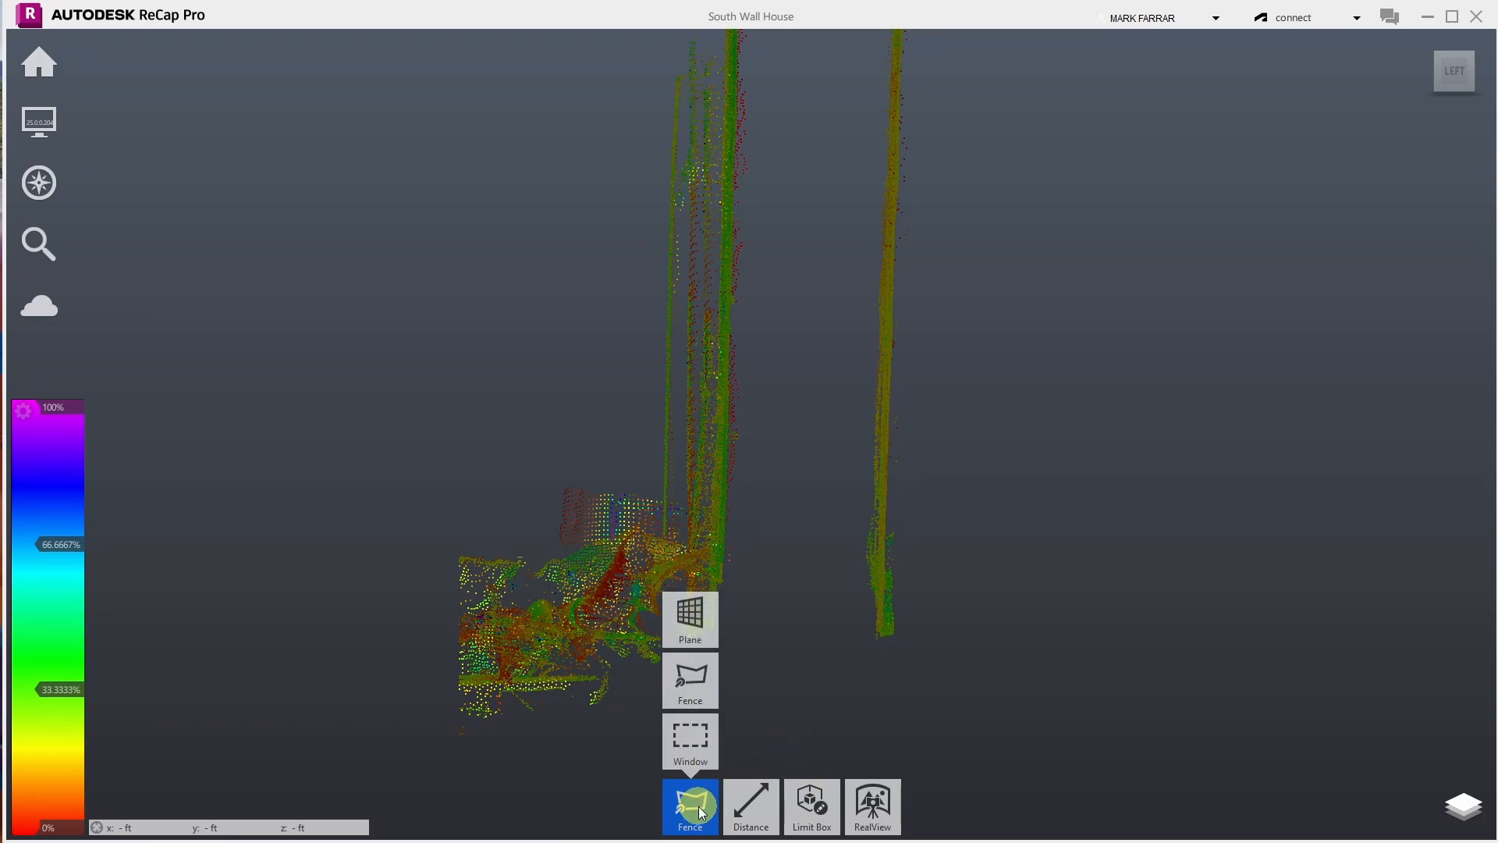
left_click(662, 484)
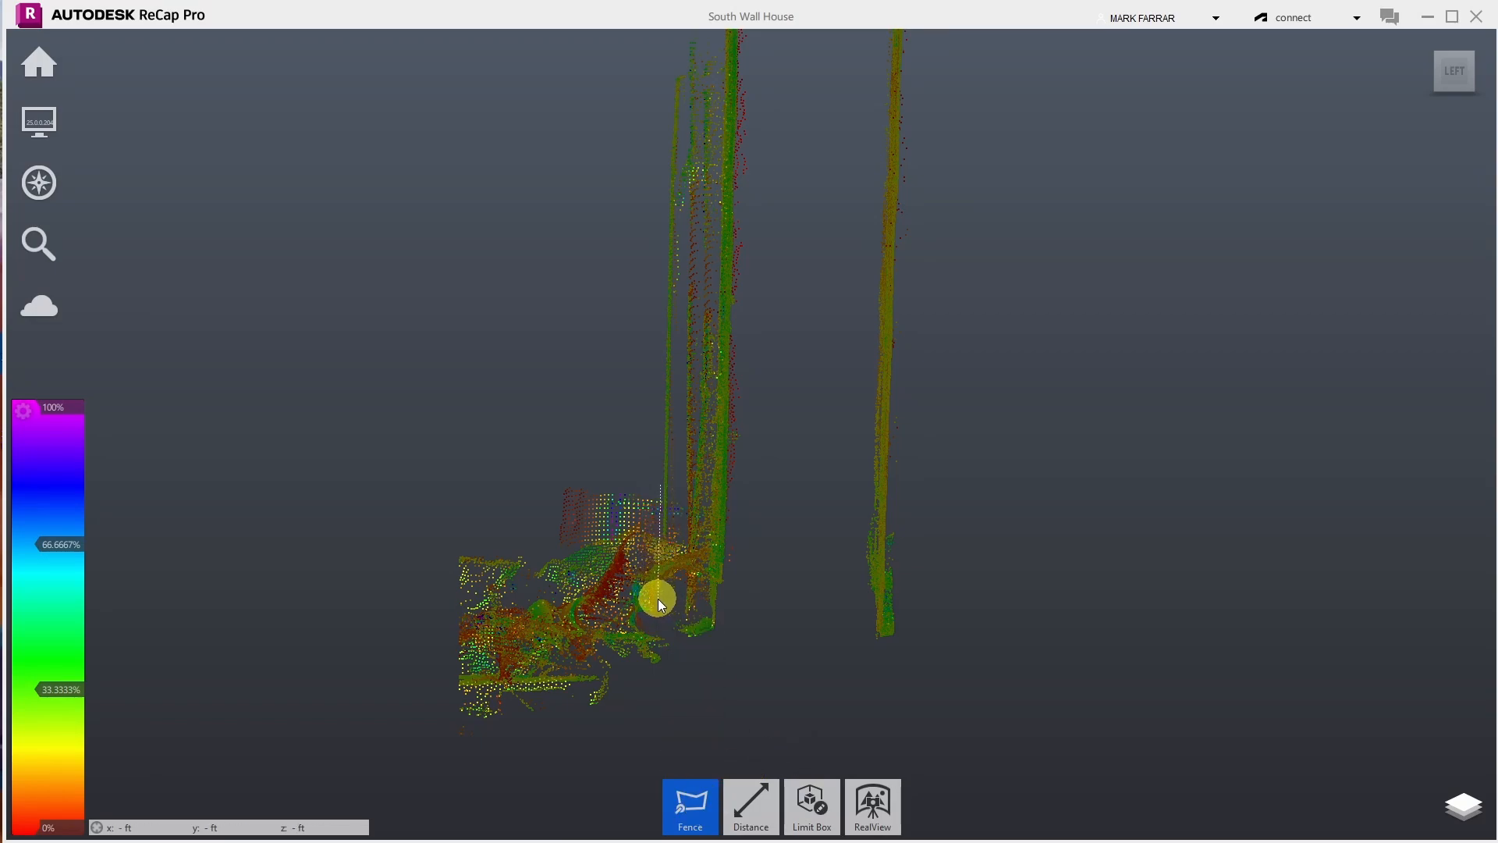
left_click(672, 96)
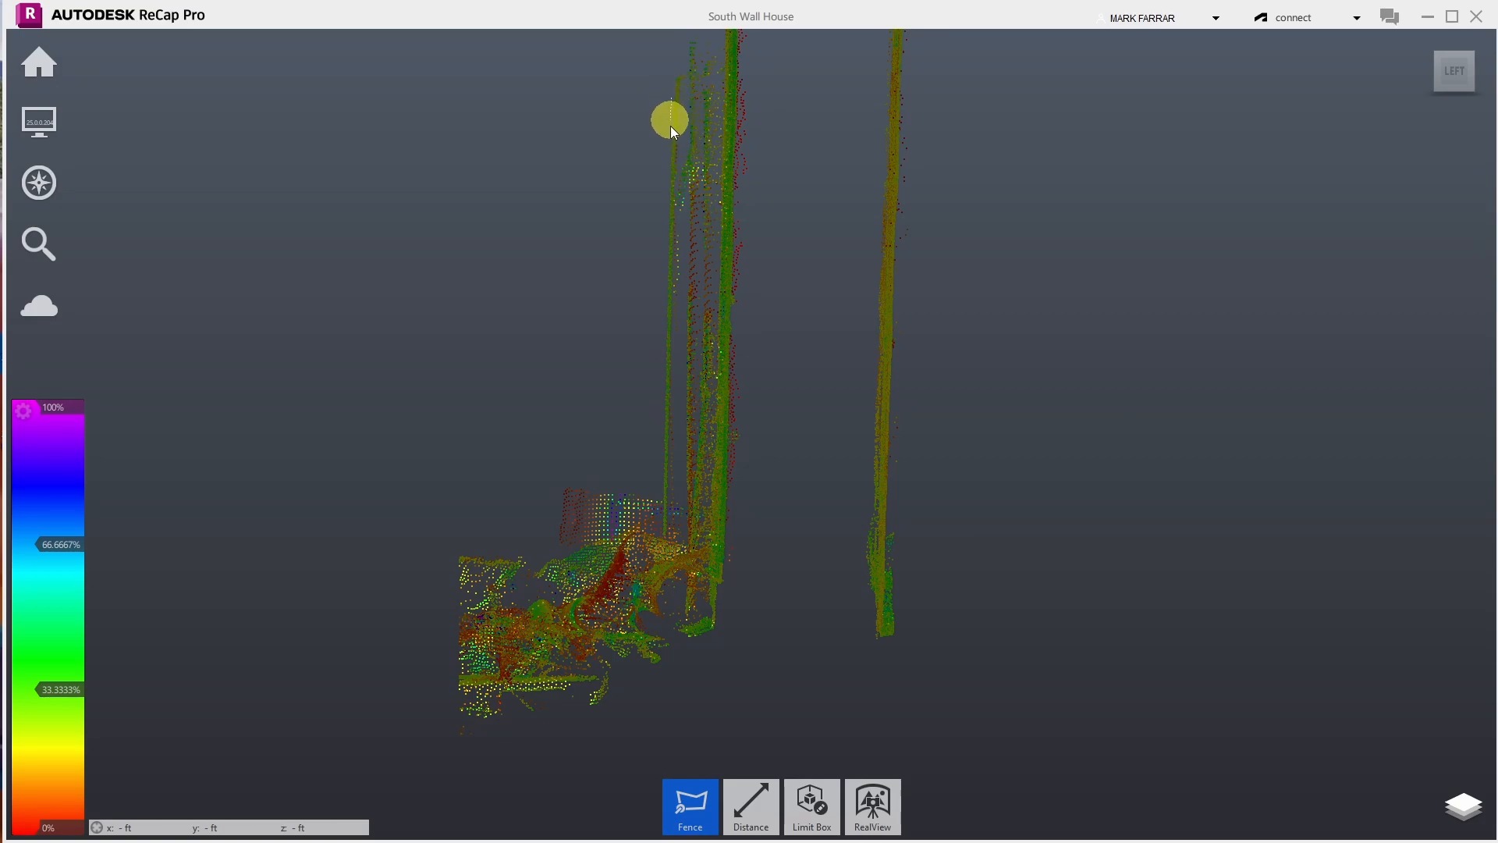
left_click(658, 667)
left_click(447, 672)
double_click(447, 400)
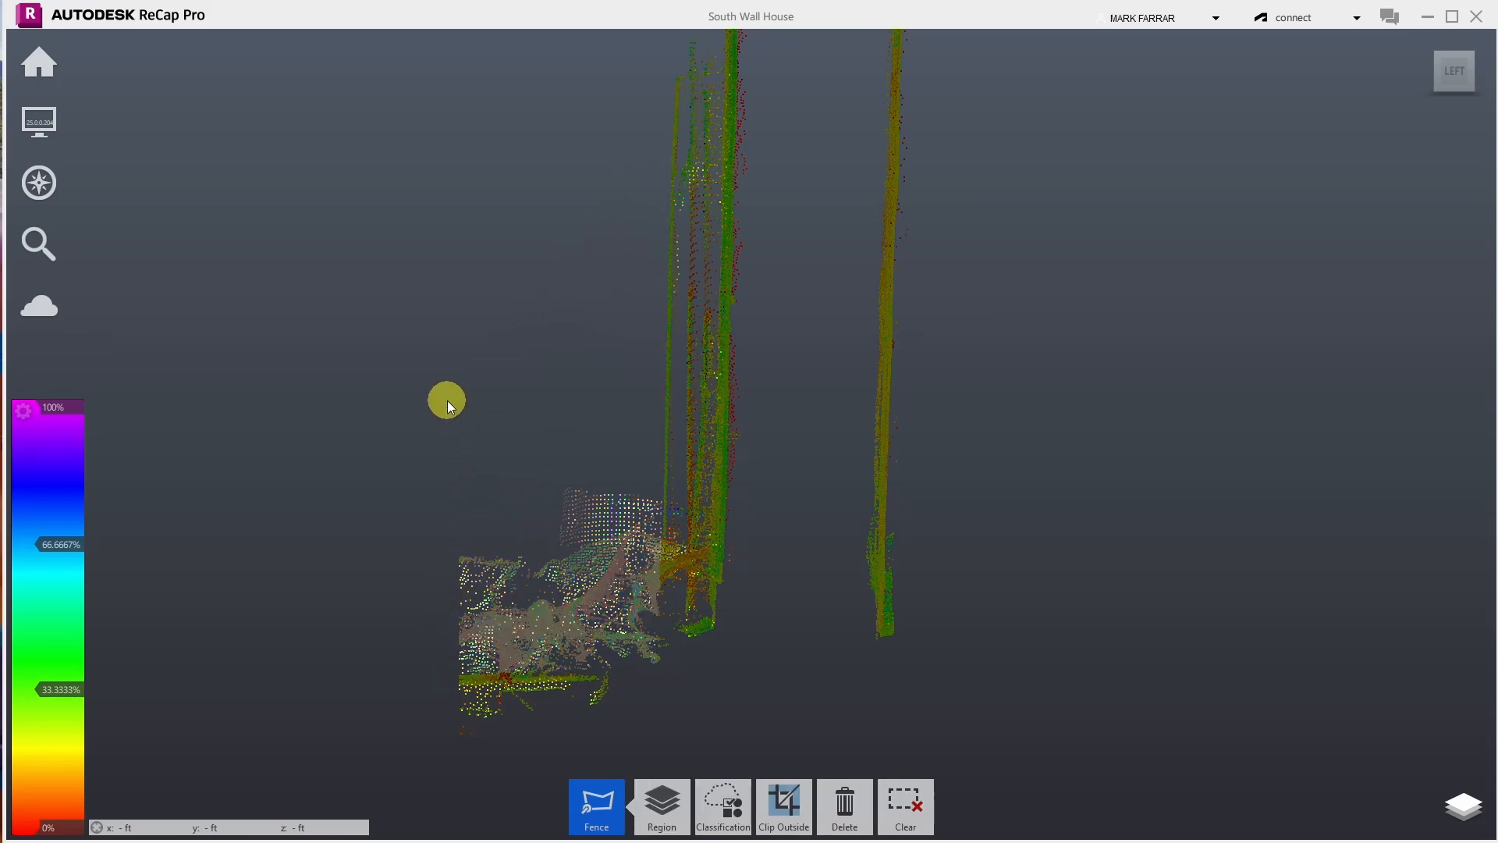
key("Delete")
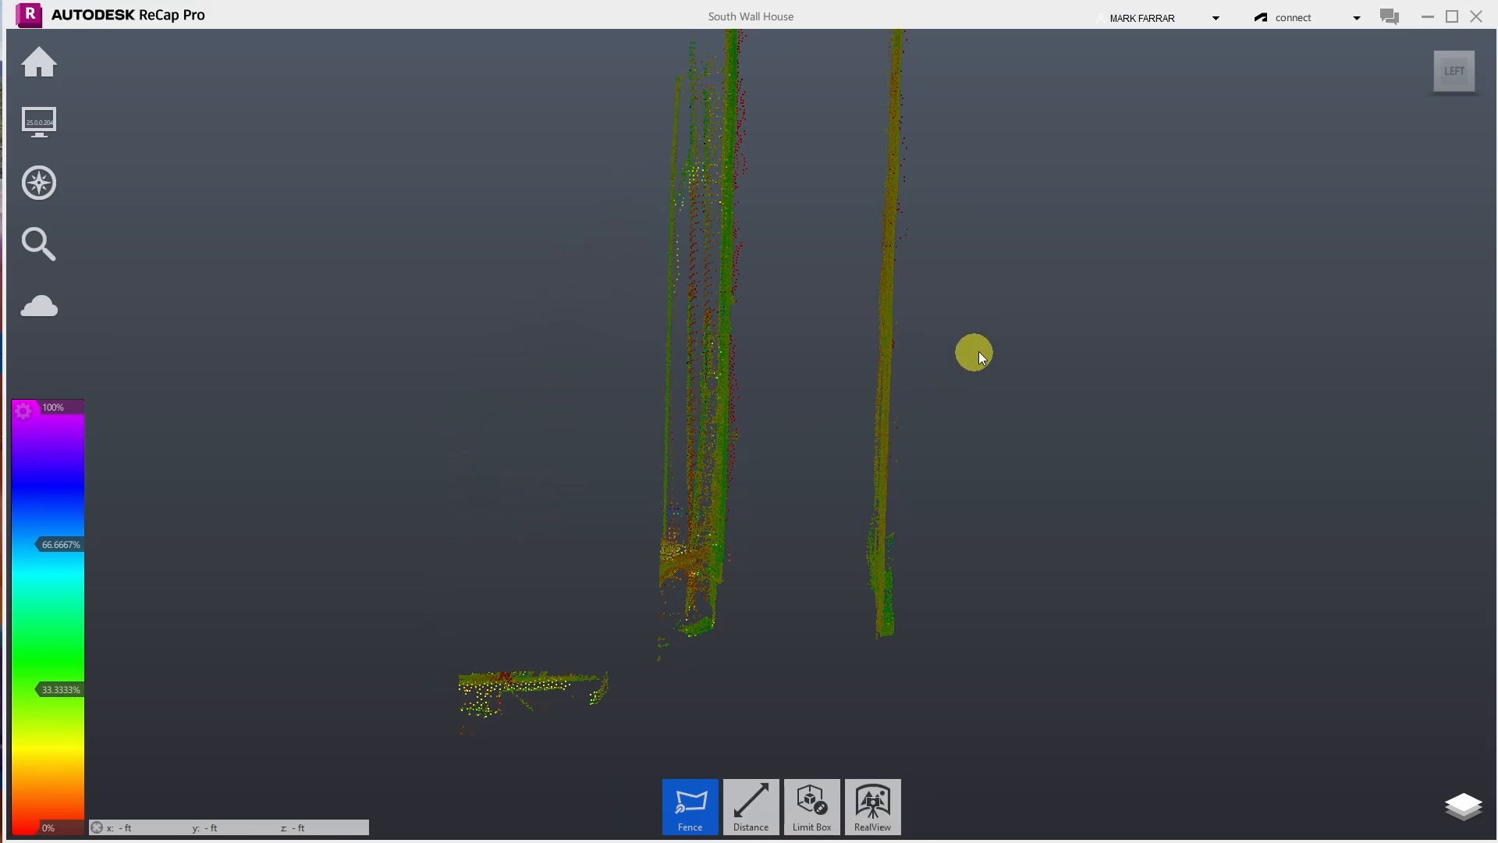
- Orbit around the trimmed wall strips from oblique, top and front angles
mouse_move(31, 179)
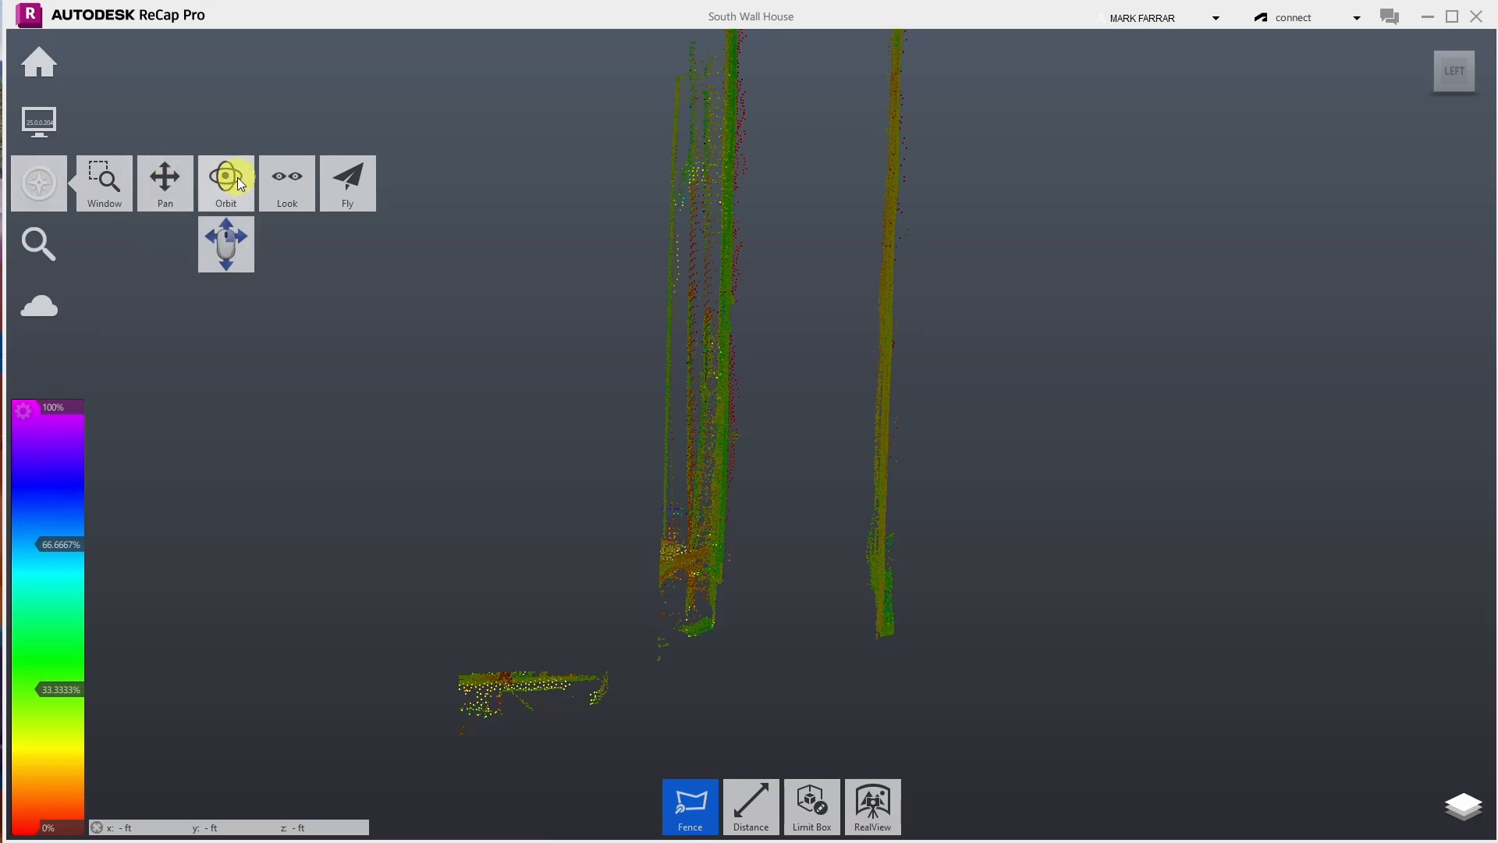
left_click(226, 179)
left_click_drag(523, 336, 771, 538)
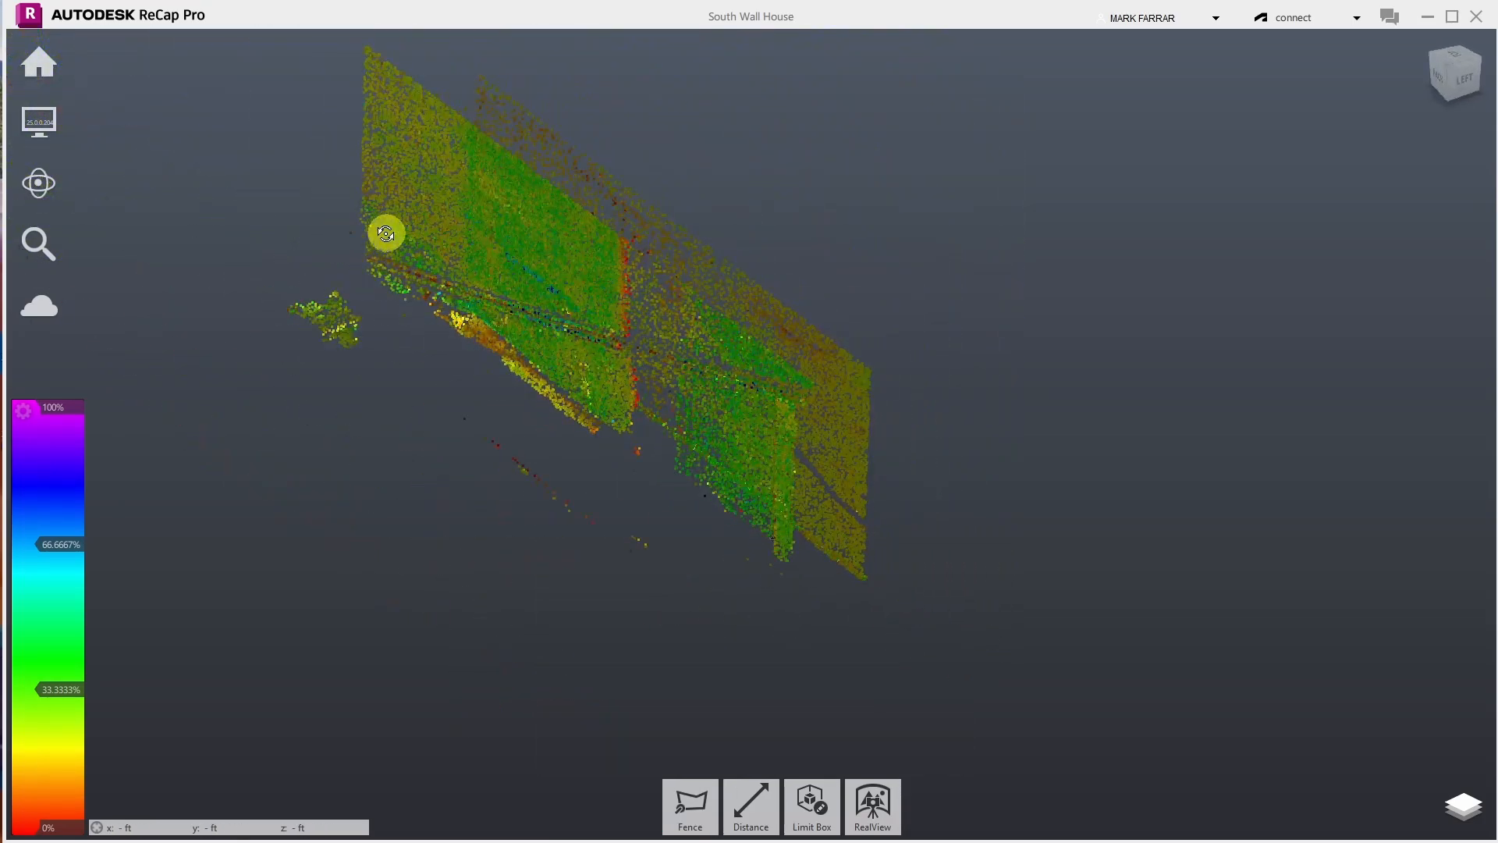
scroll(378, 234, "up", 5)
left_click_drag(376, 243, 856, 419)
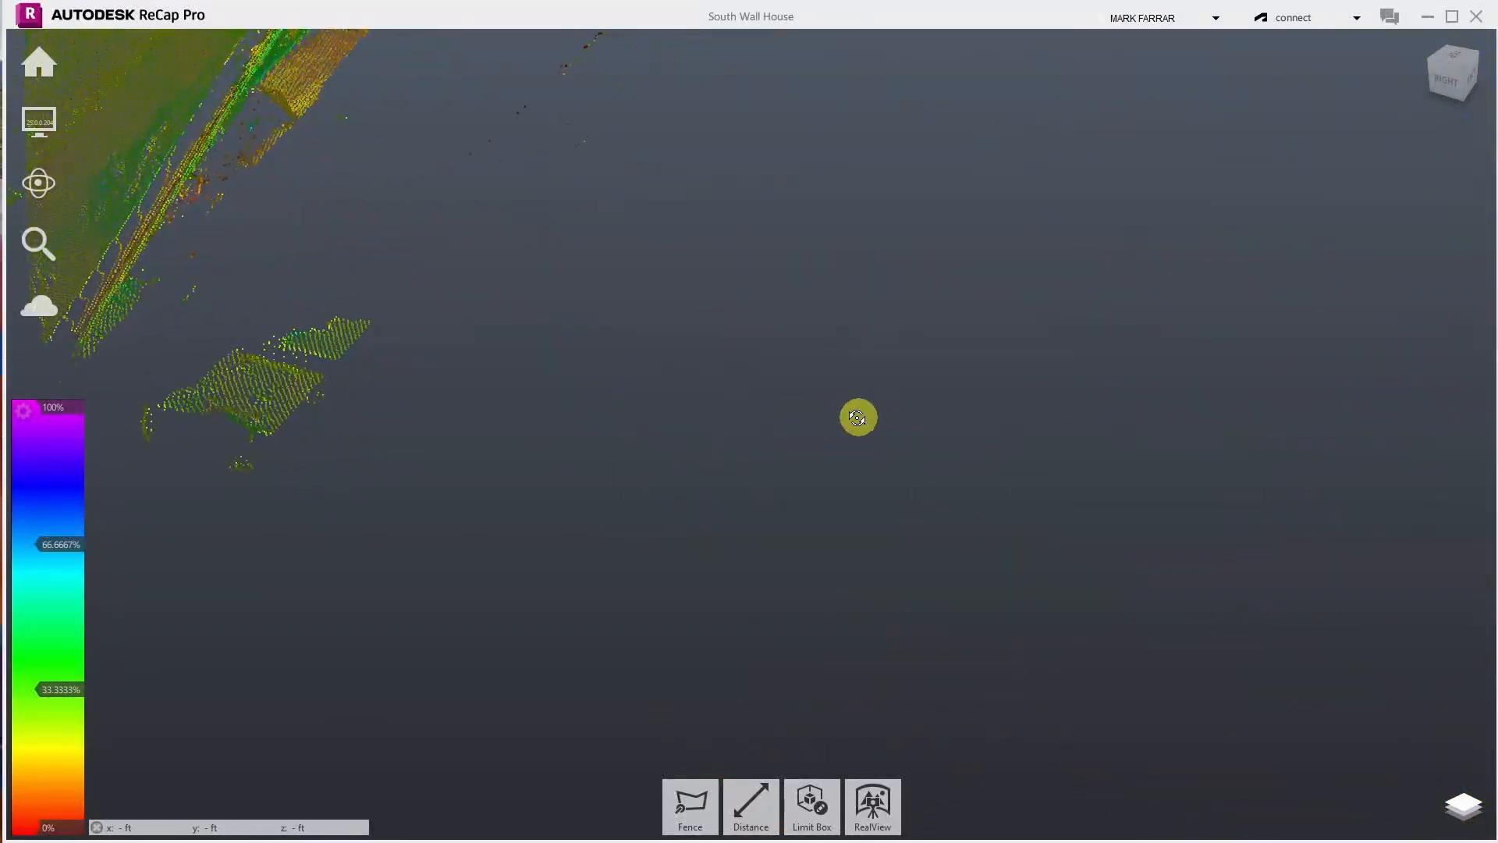
left_click_drag(303, 373, 892, 184)
left_click_drag(1000, 162, 922, 234)
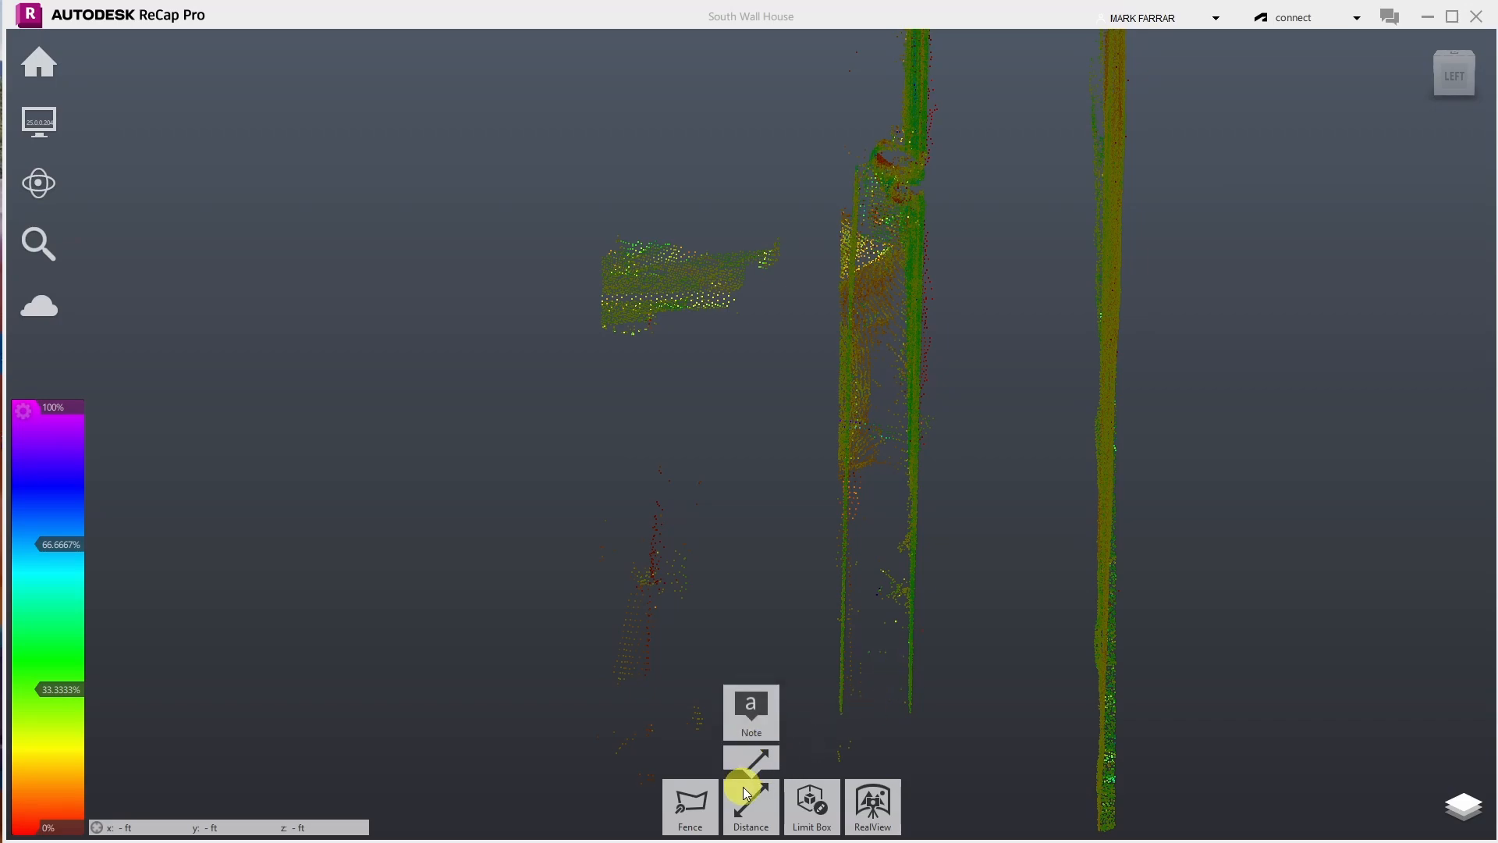
- Save the project and confirm optimizing it
left_click(705, 811)
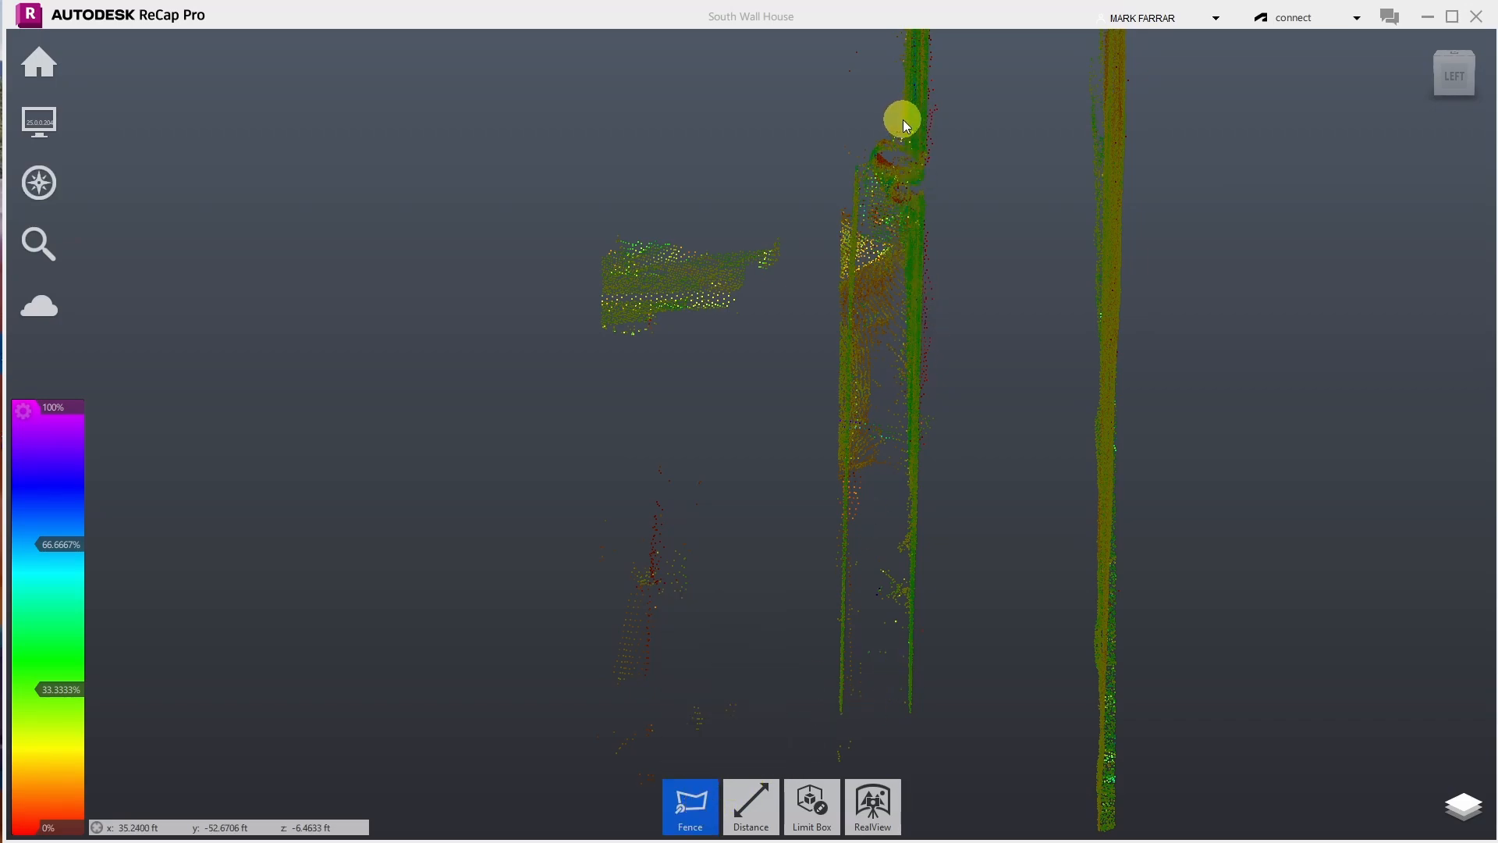
mouse_move(679, 804)
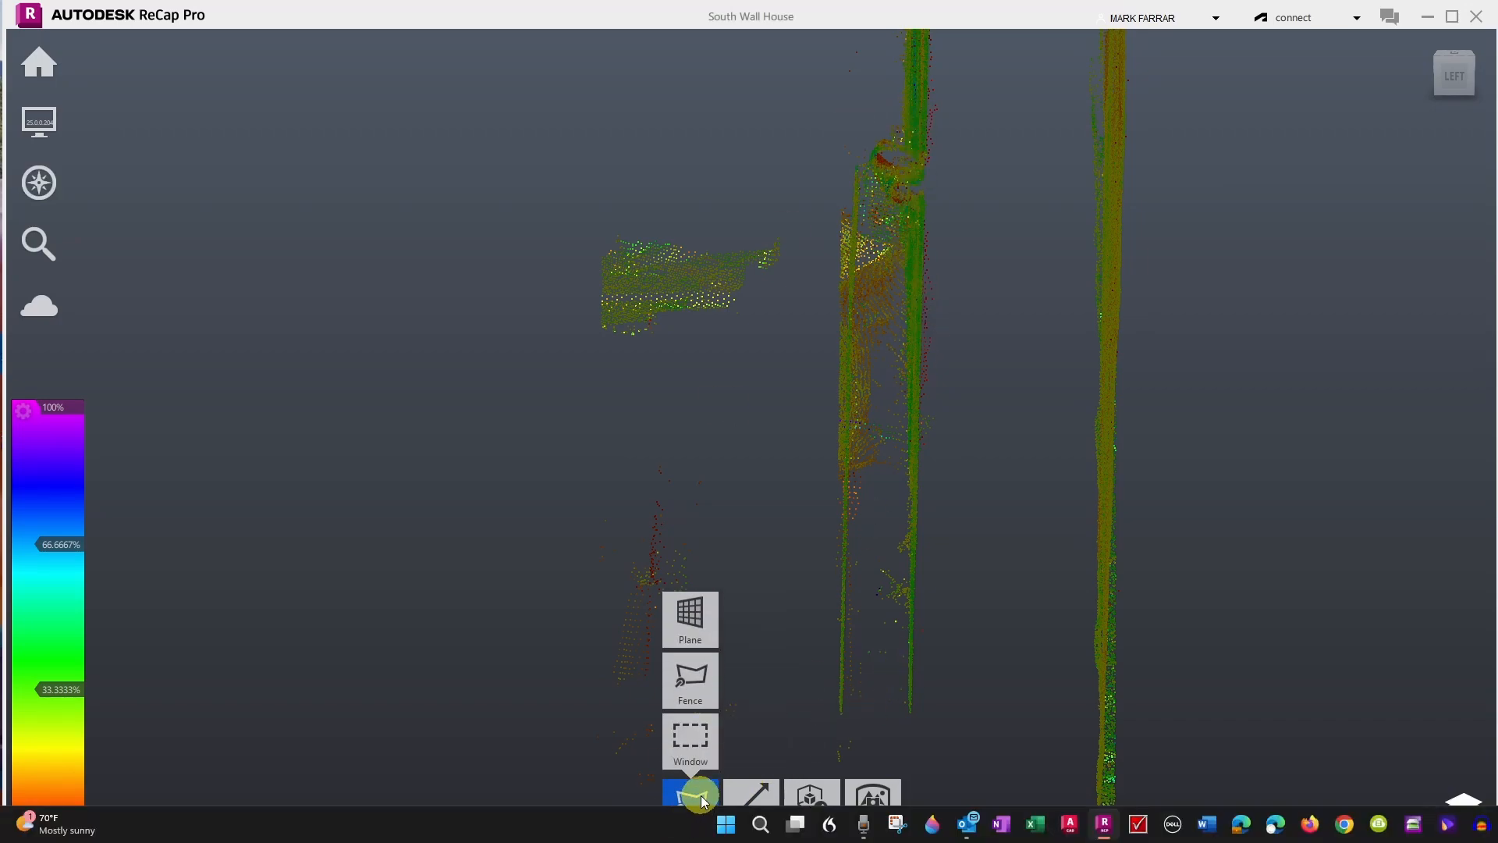
mouse_move(31, 62)
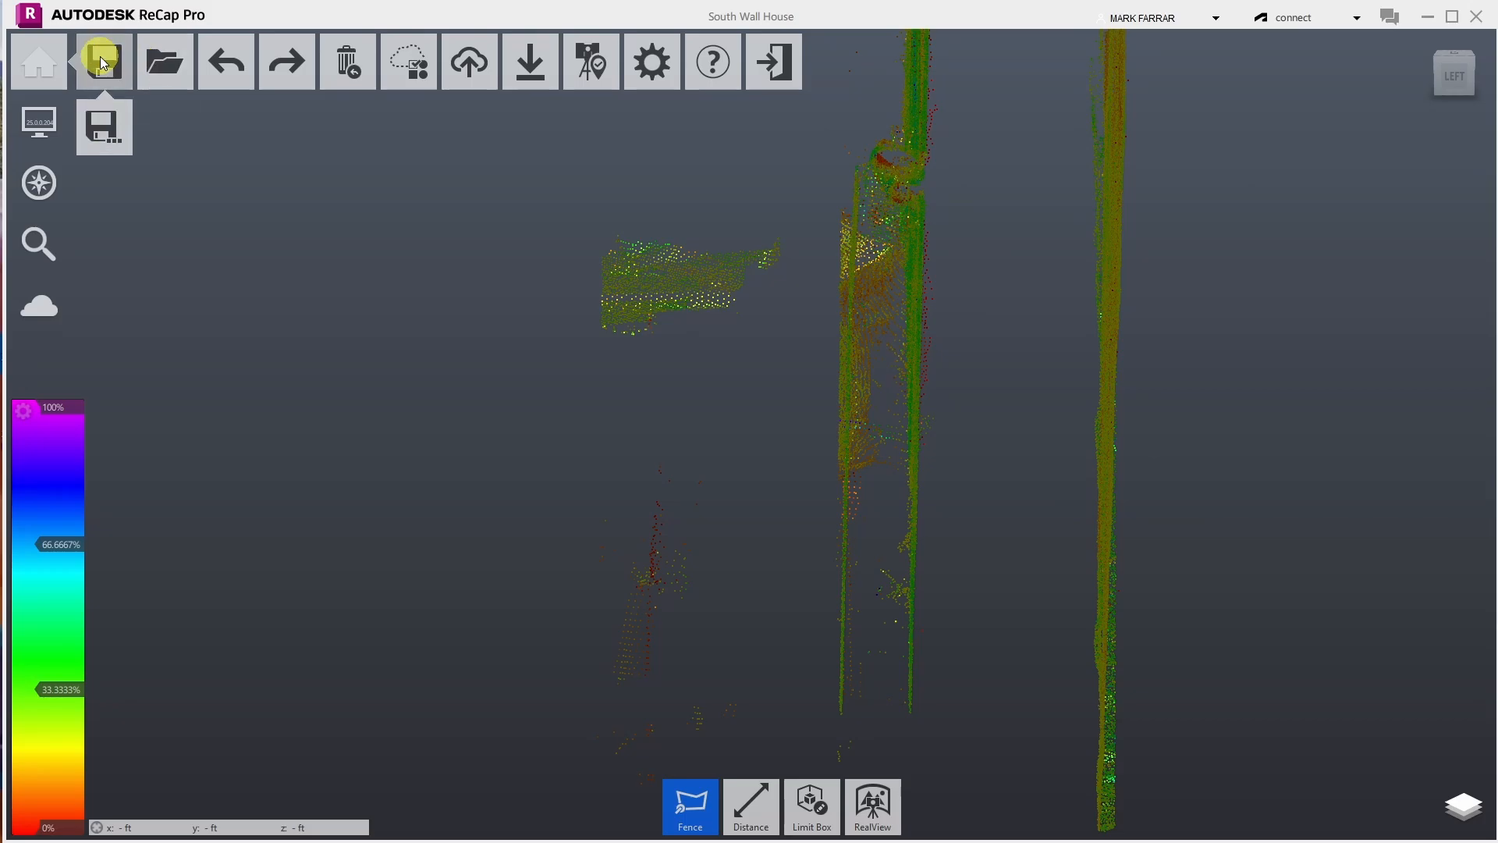
left_click(100, 56)
left_click(827, 668)
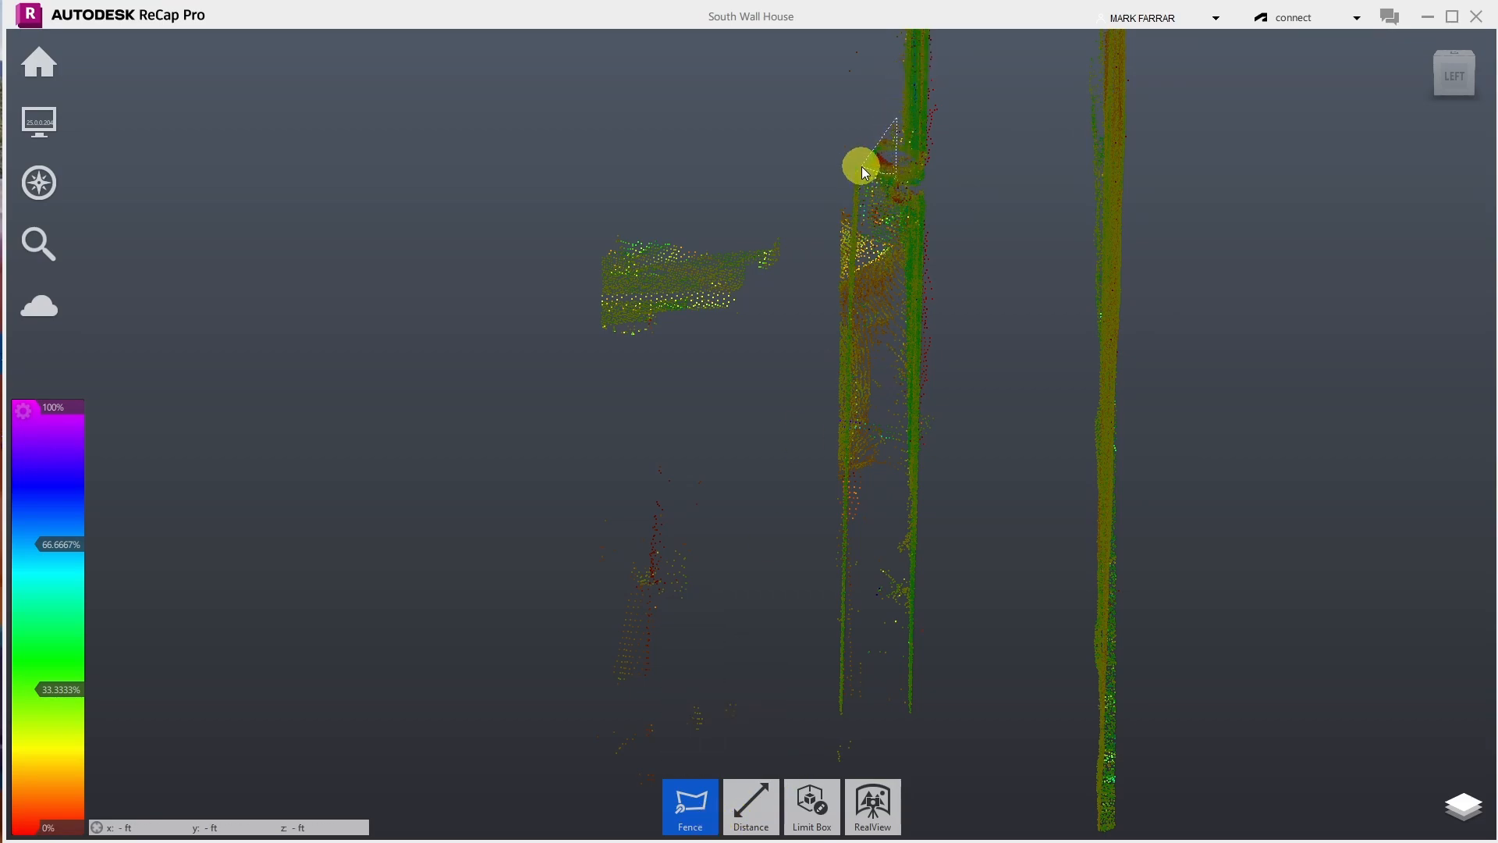
- Cancel a stray fence selection and return to Orbit navigation
left_click(869, 120)
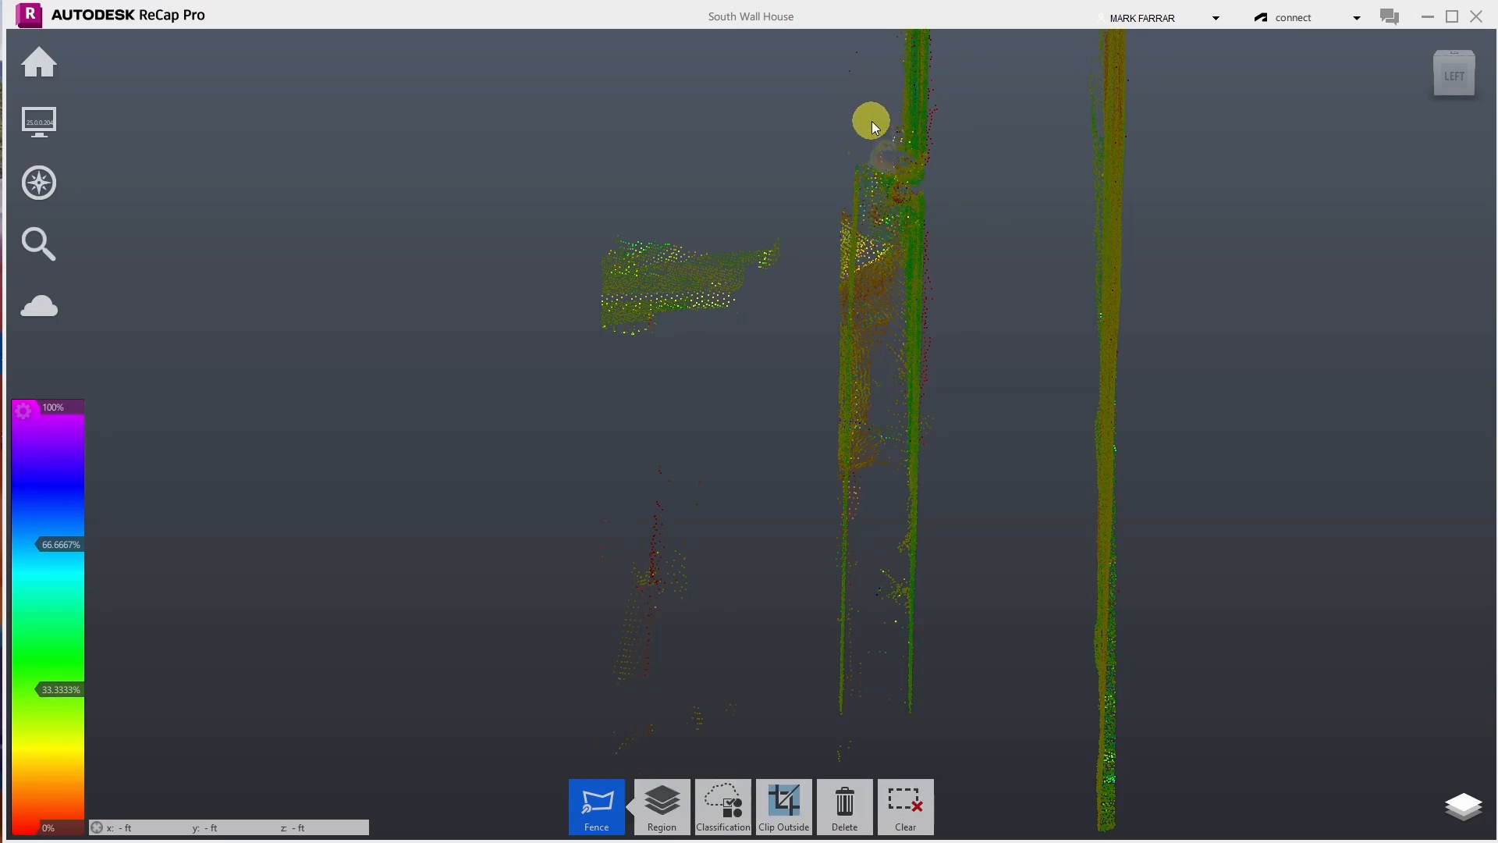
key("Escape")
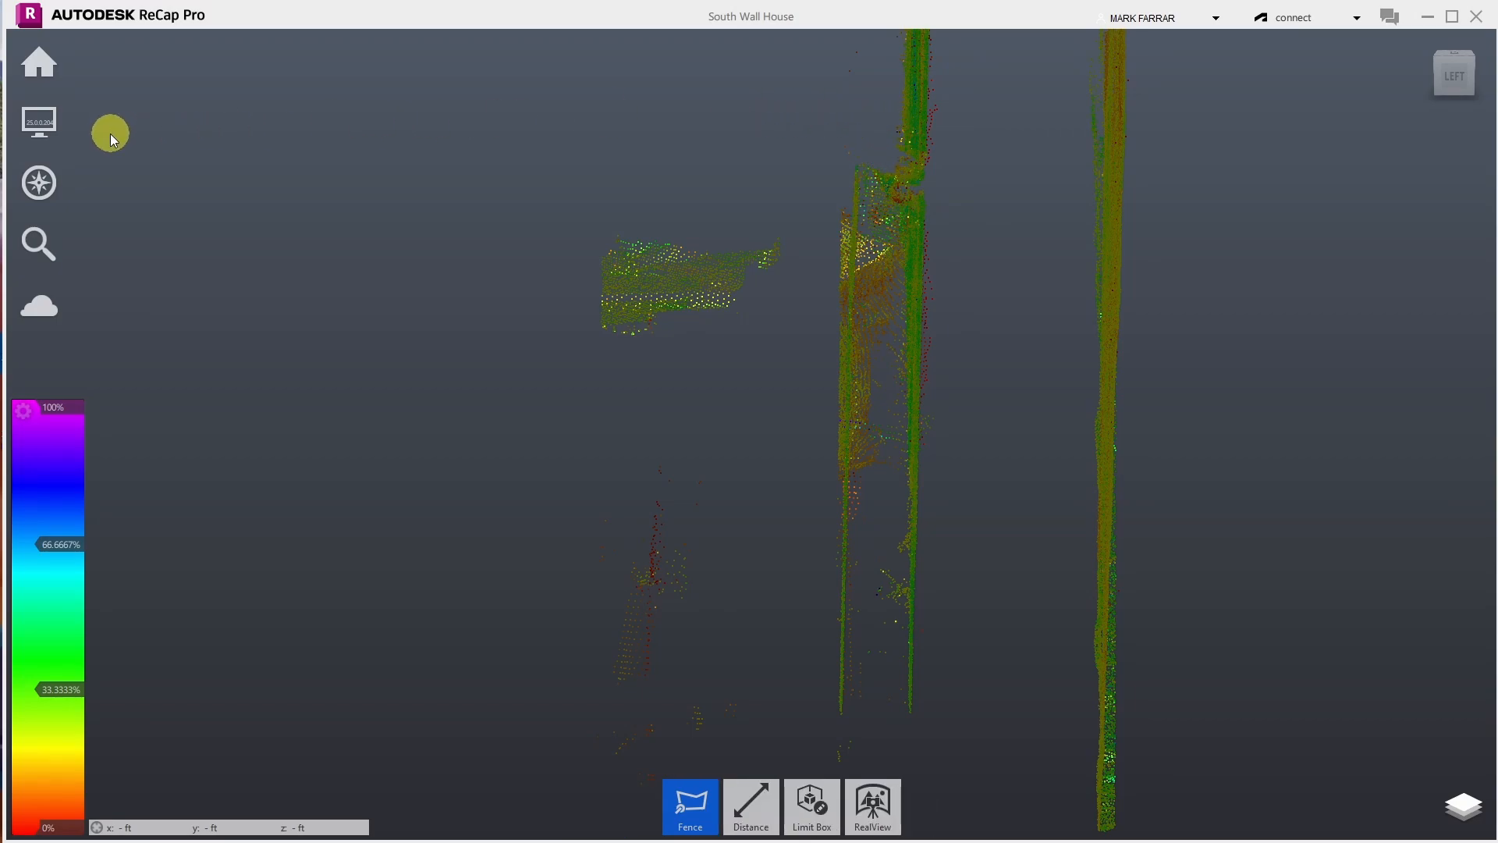
left_click(226, 181)
- Fence and delete the stray point cluster beside the middle wall
left_click_drag(574, 157, 639, 164)
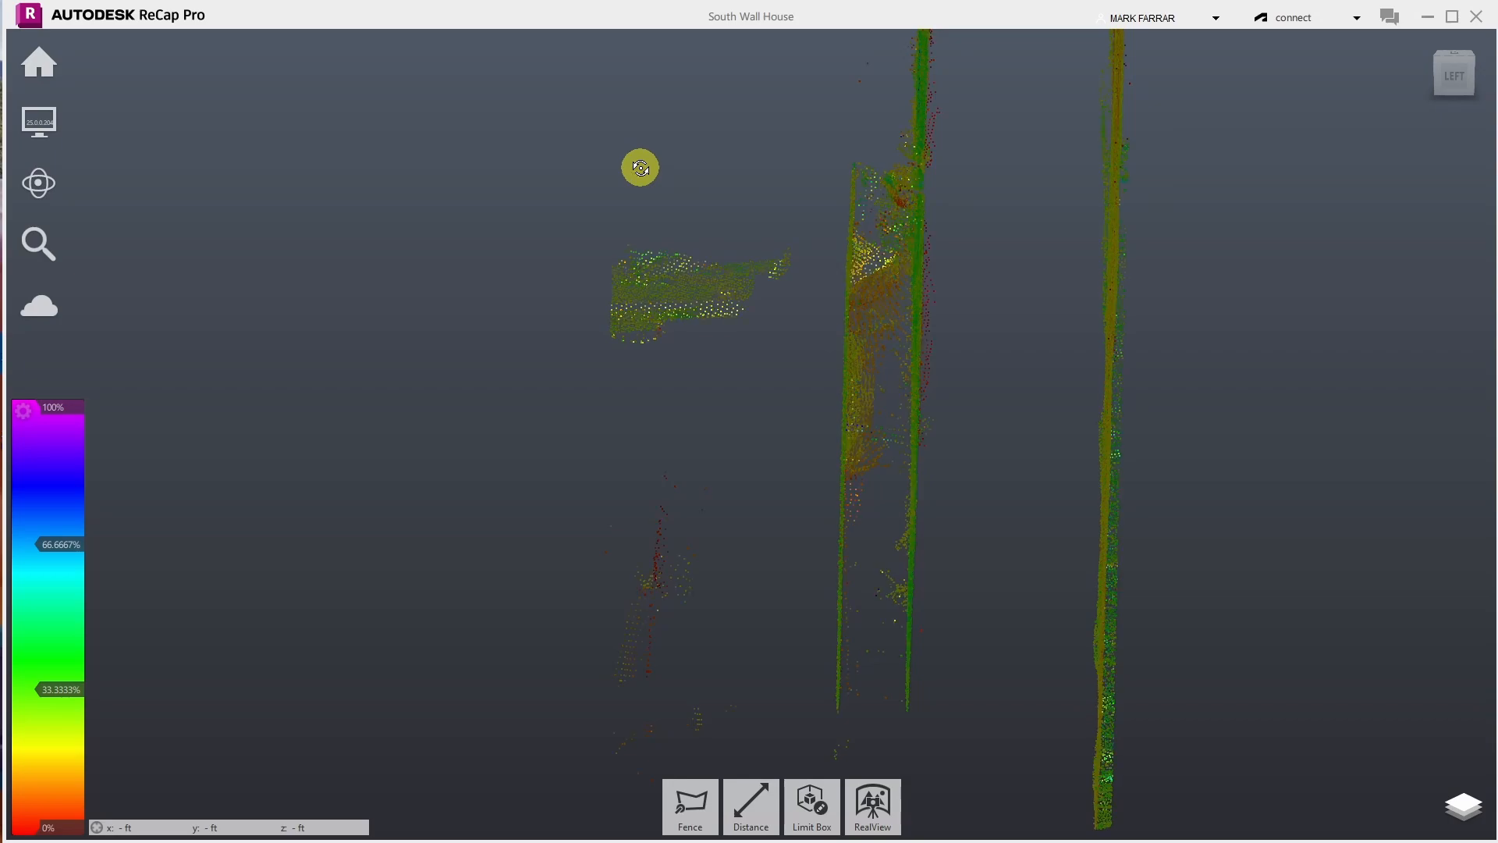
left_click(691, 806)
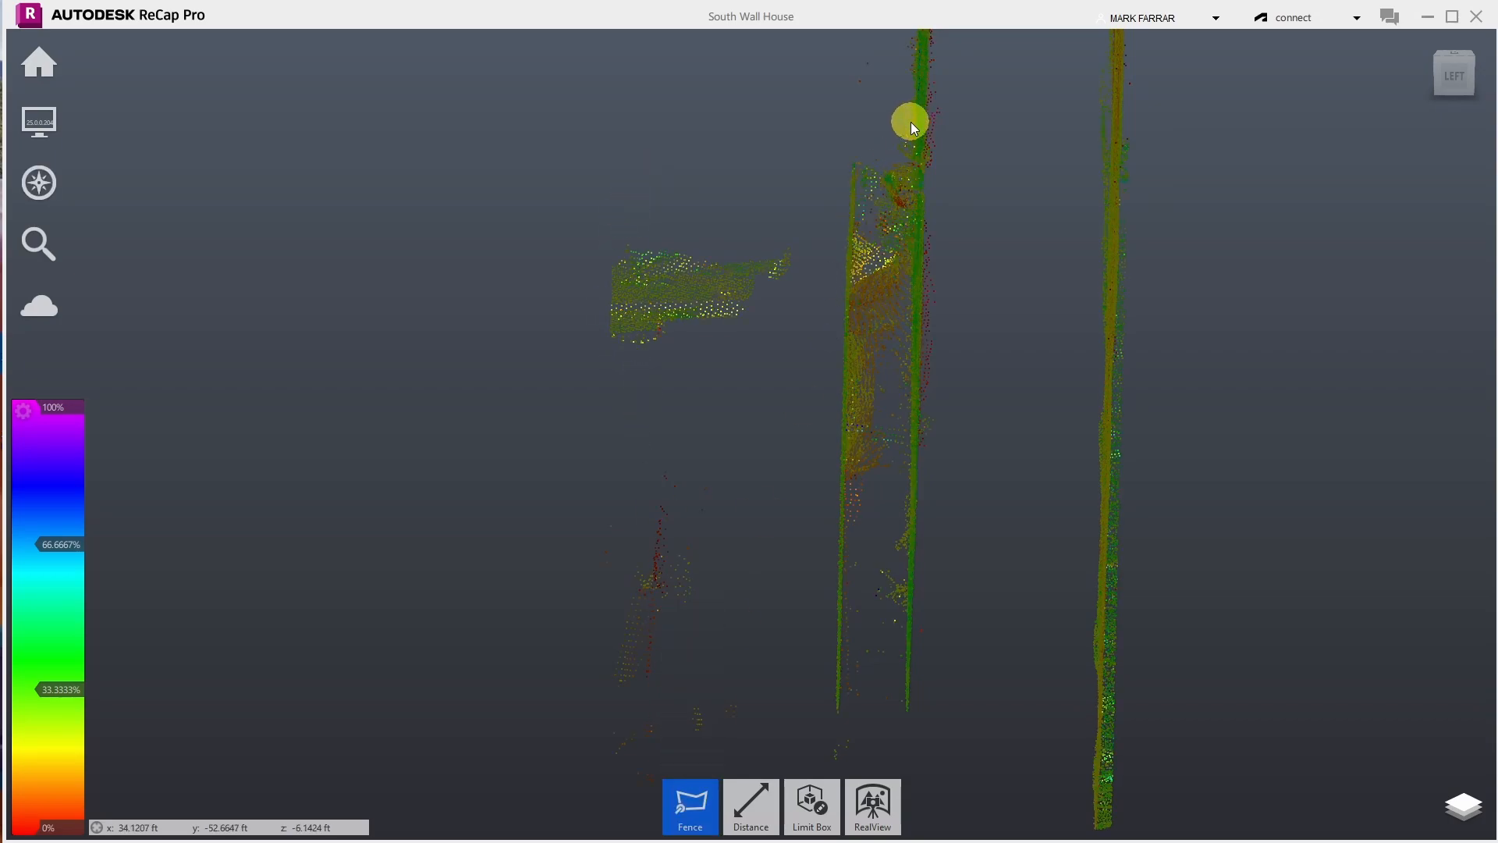
left_click(907, 119)
left_click(908, 250)
left_click(881, 249)
double_click(867, 128)
key("Delete")
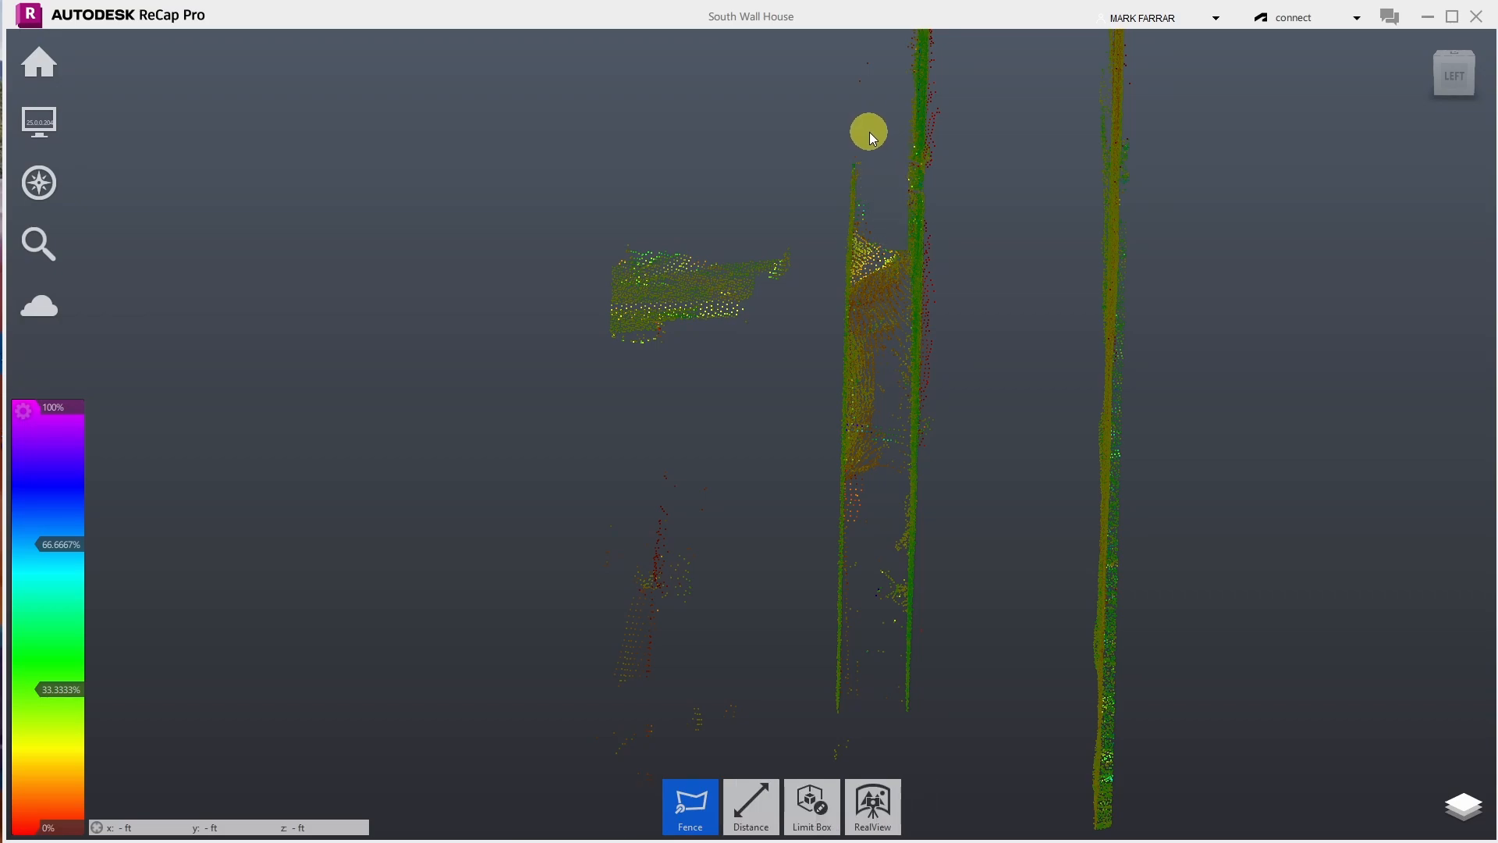
- Orbit the cloud until the wall stands upright facing the viewer
mouse_move(64, 125)
mouse_move(279, 141)
mouse_move(38, 183)
left_click(224, 180)
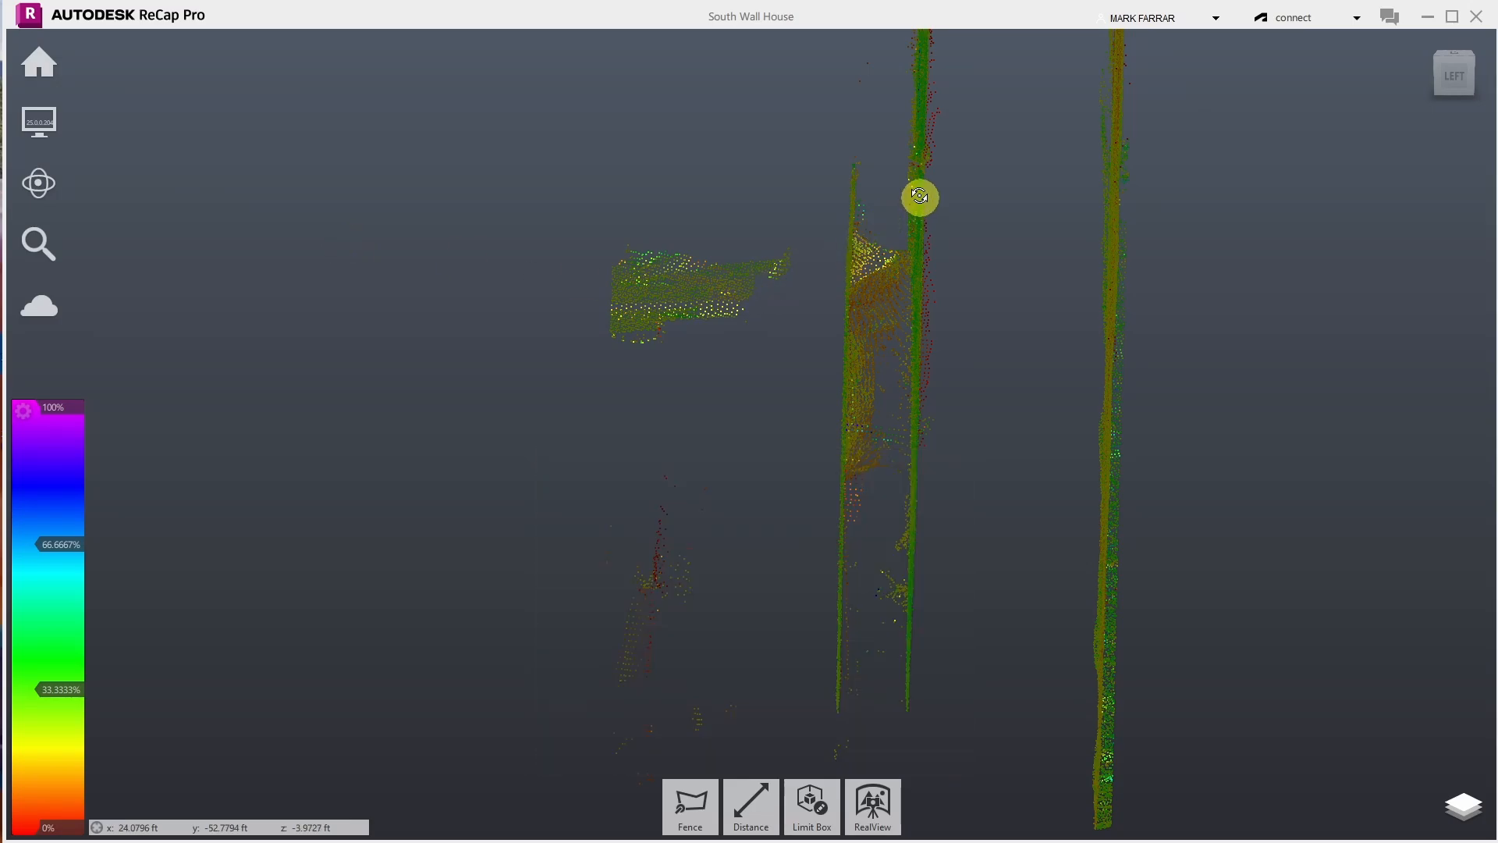
left_click_drag(742, 267, 965, 394)
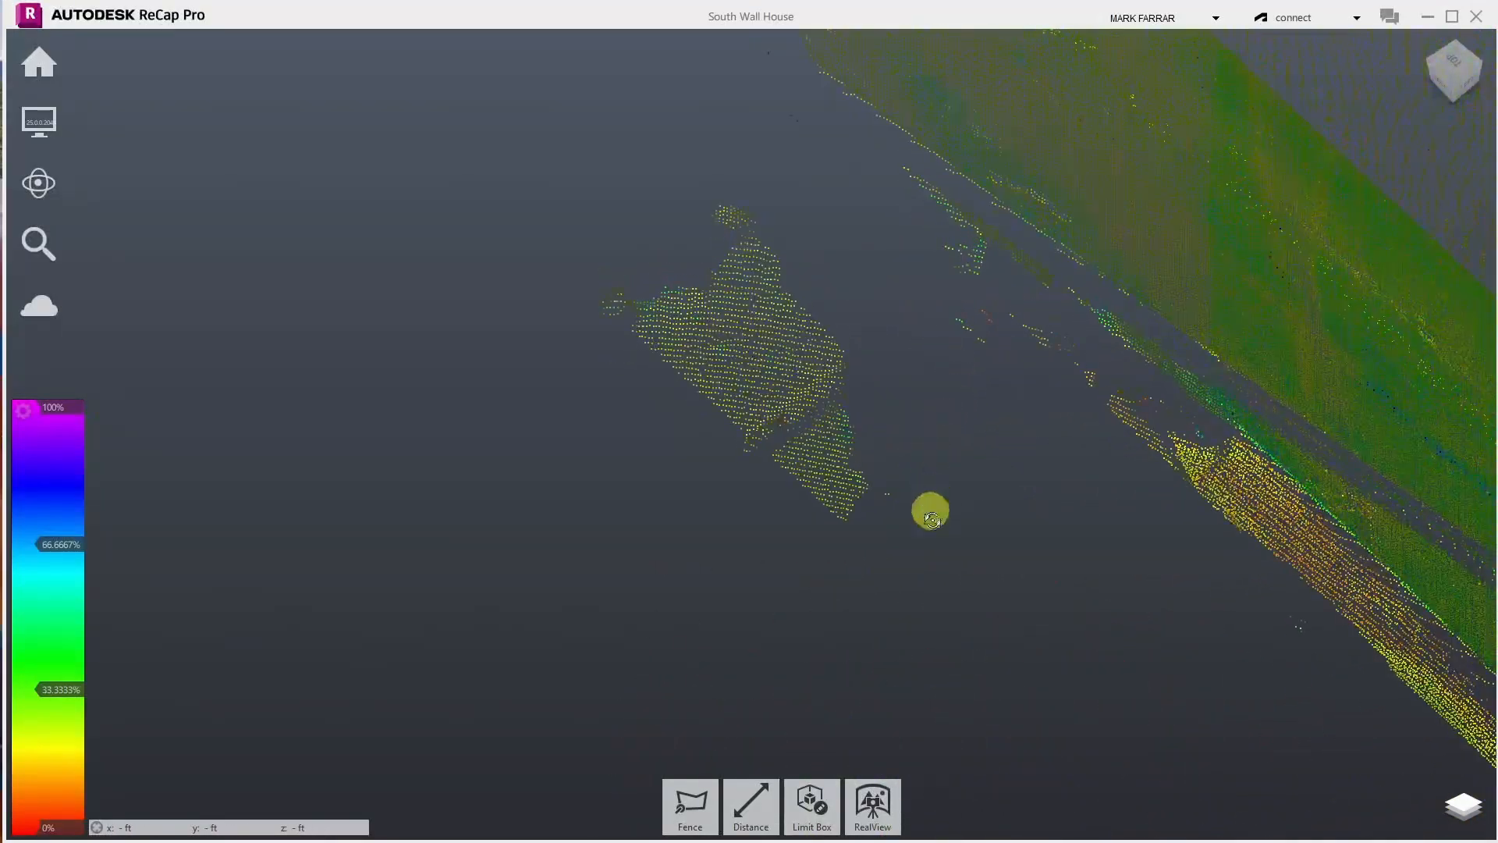
left_click_drag(930, 515, 479, 334)
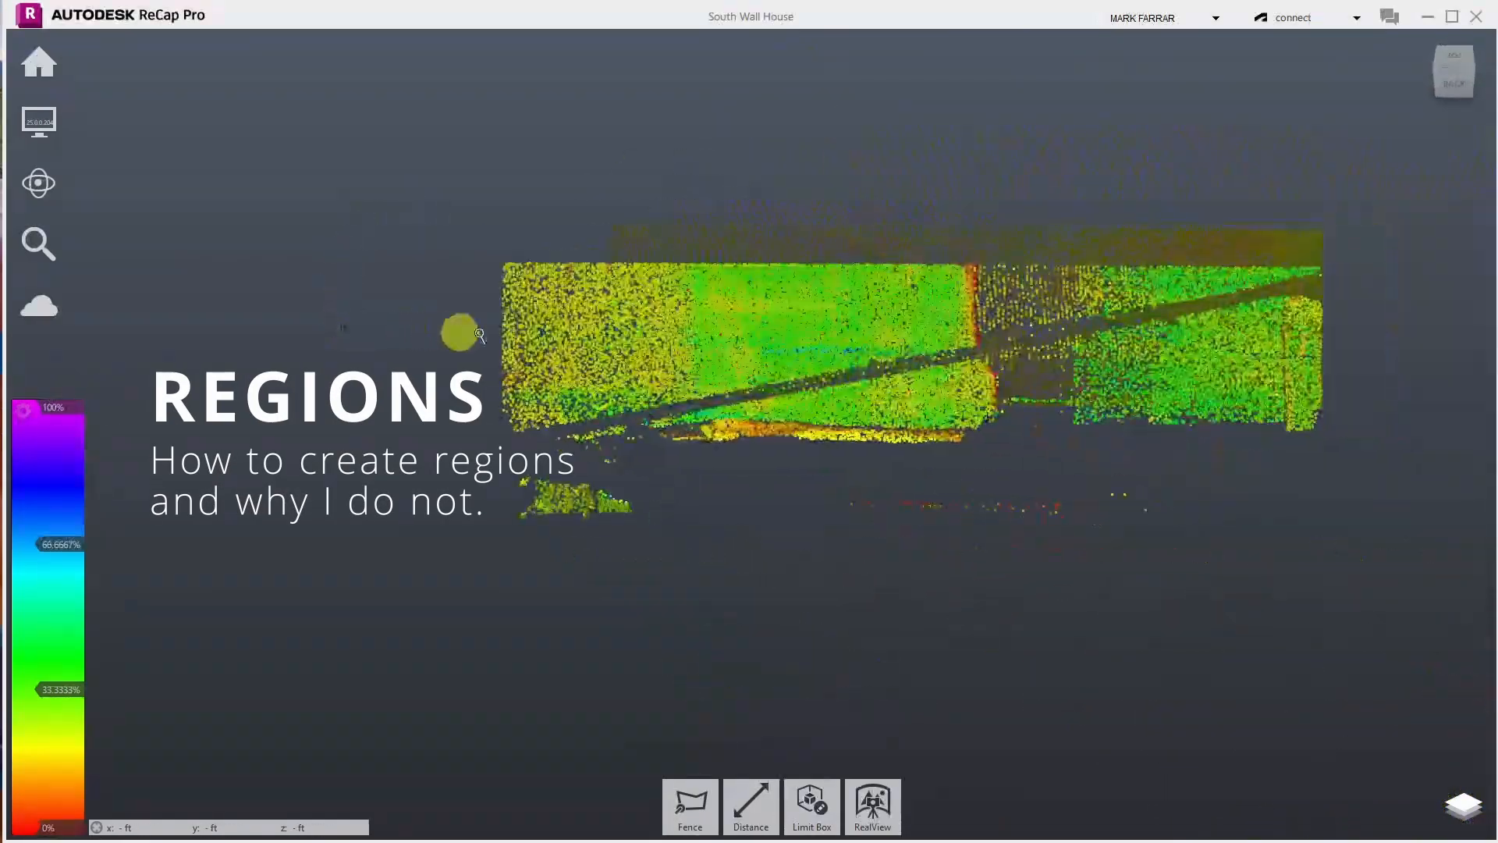
- Save the project, optimizing the 3D point cloud only
scroll(1235, 236, "up", 3)
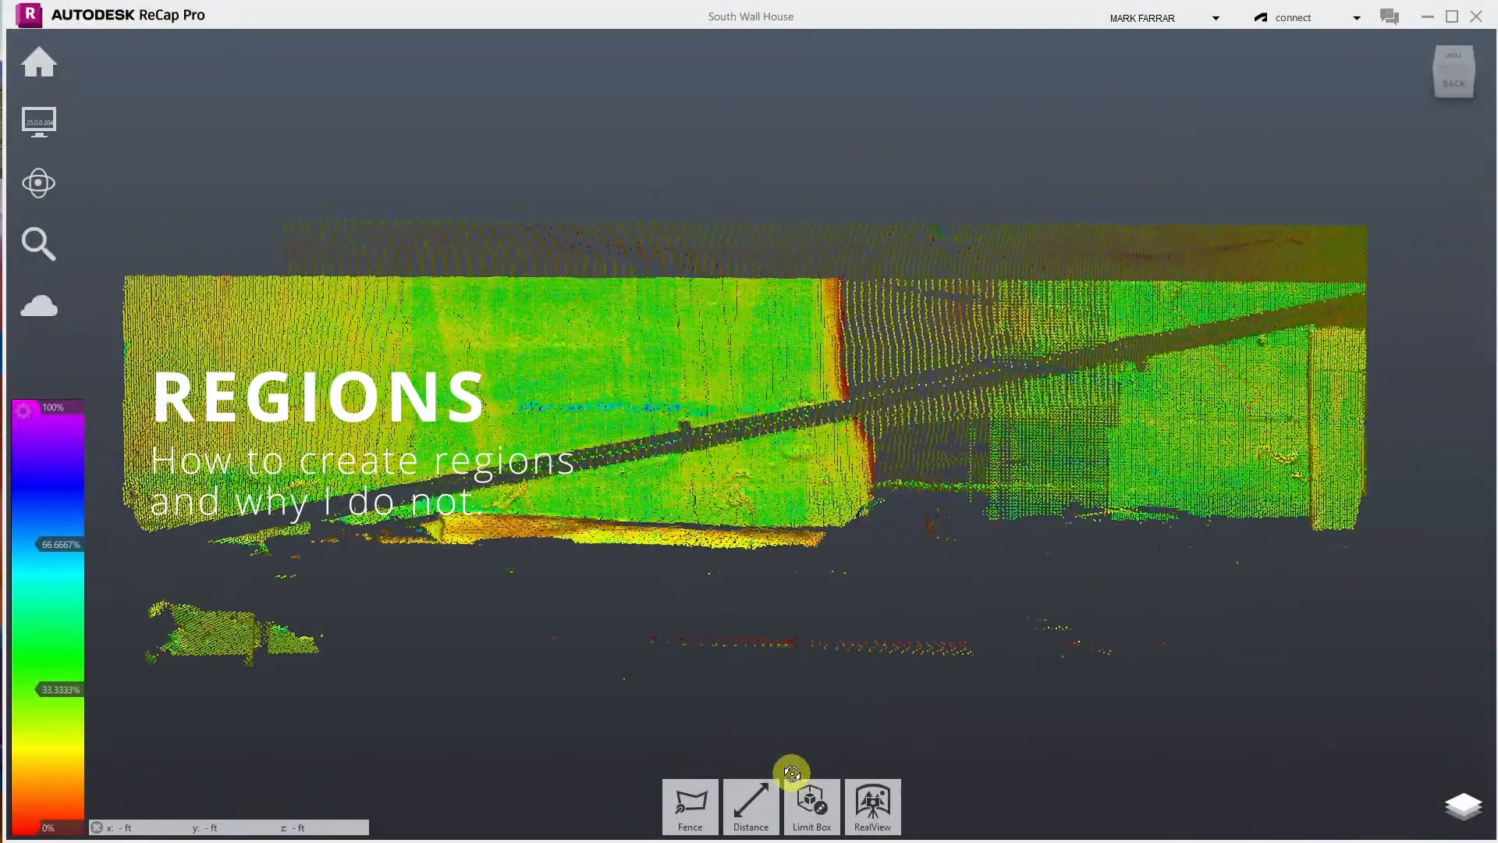
mouse_move(58, 65)
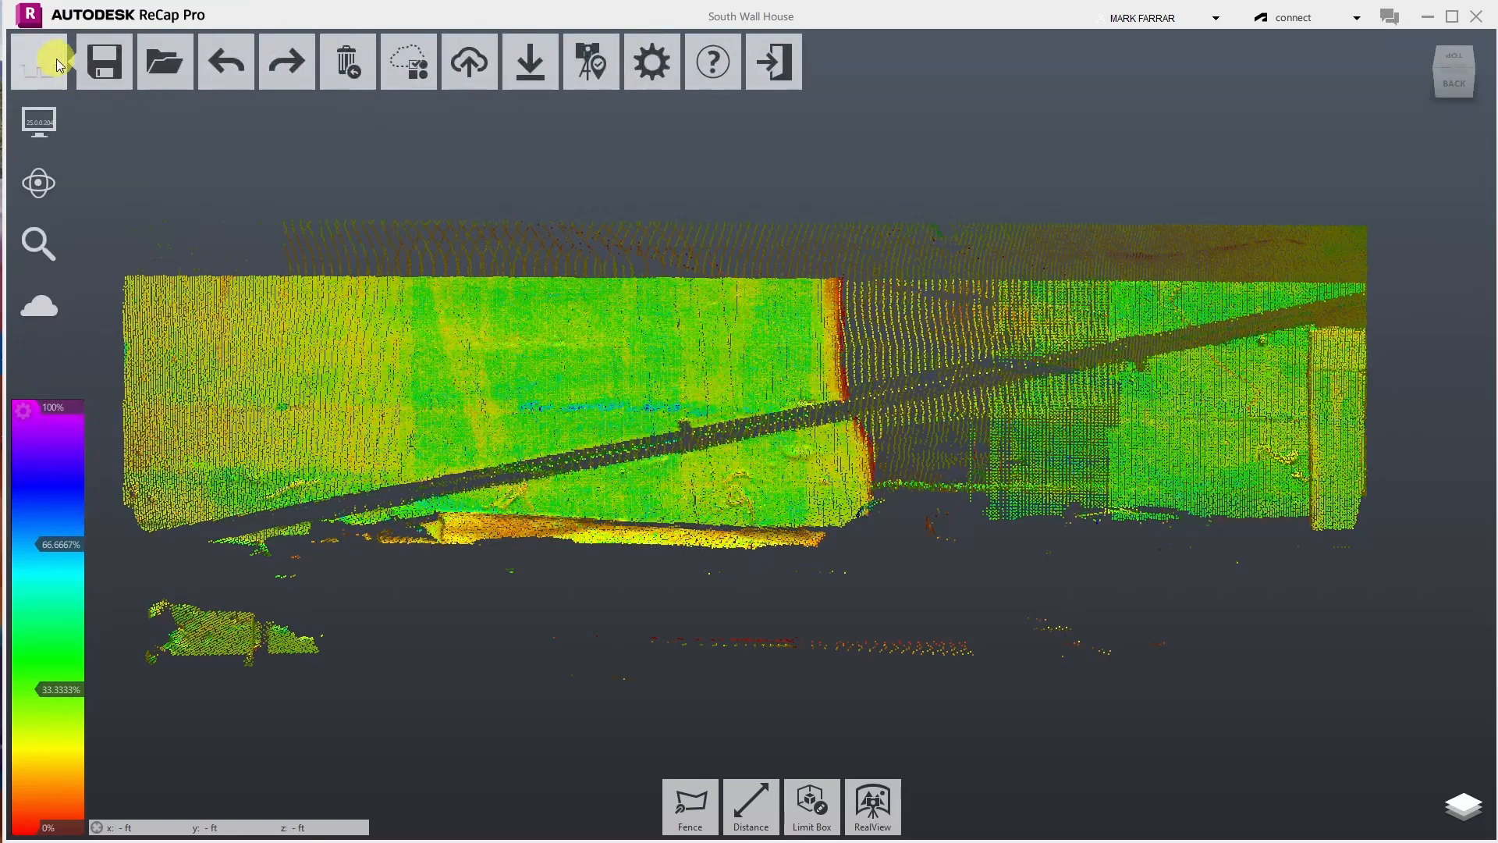
left_click(104, 62)
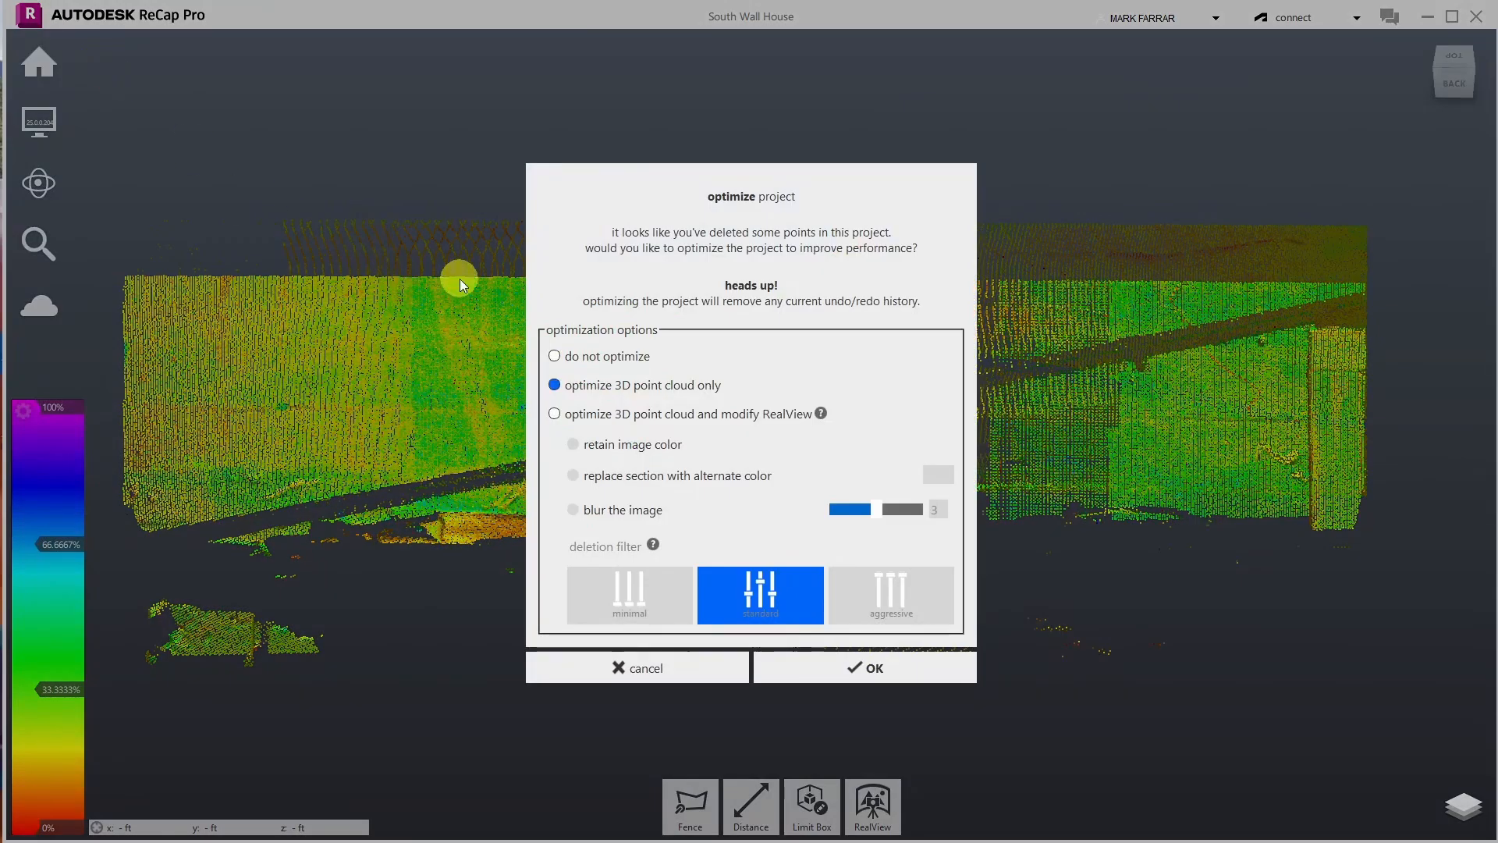
left_click(836, 672)
- Switch to plane selection and try picking points on the wall faces
mouse_move(675, 811)
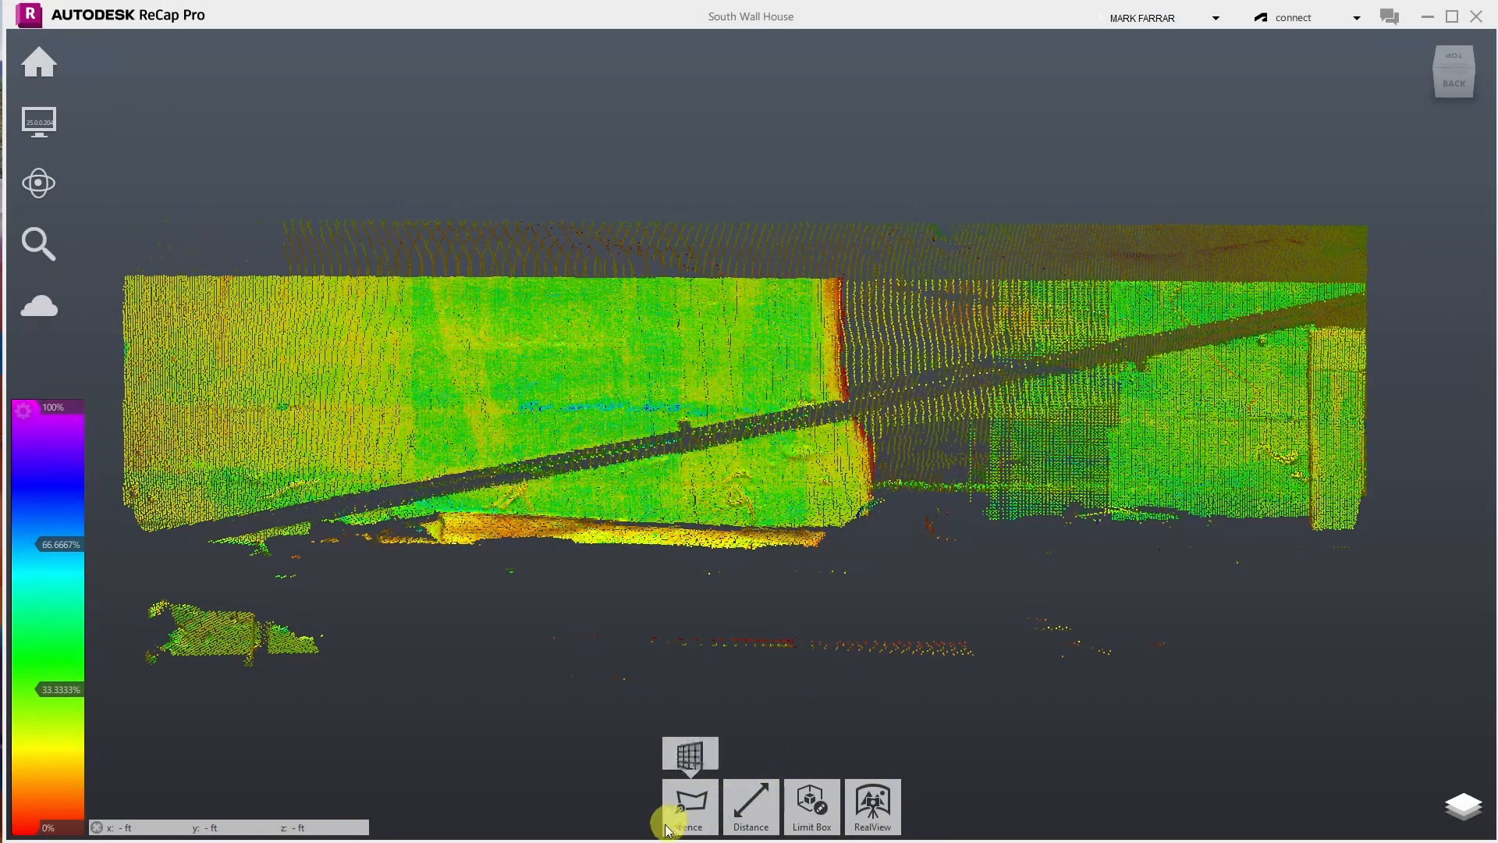
left_click(696, 617)
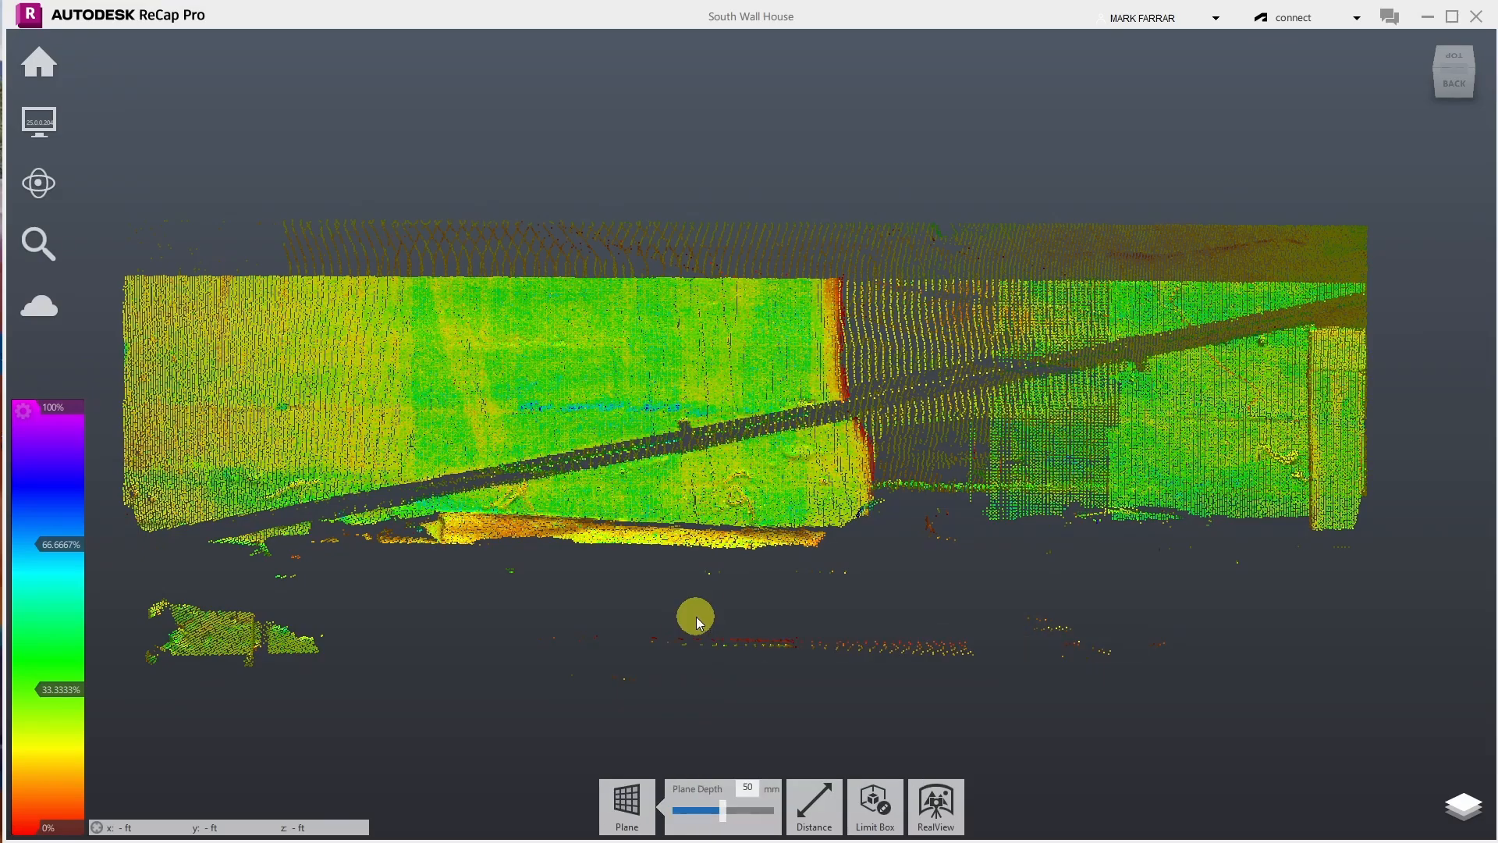
left_click(278, 306)
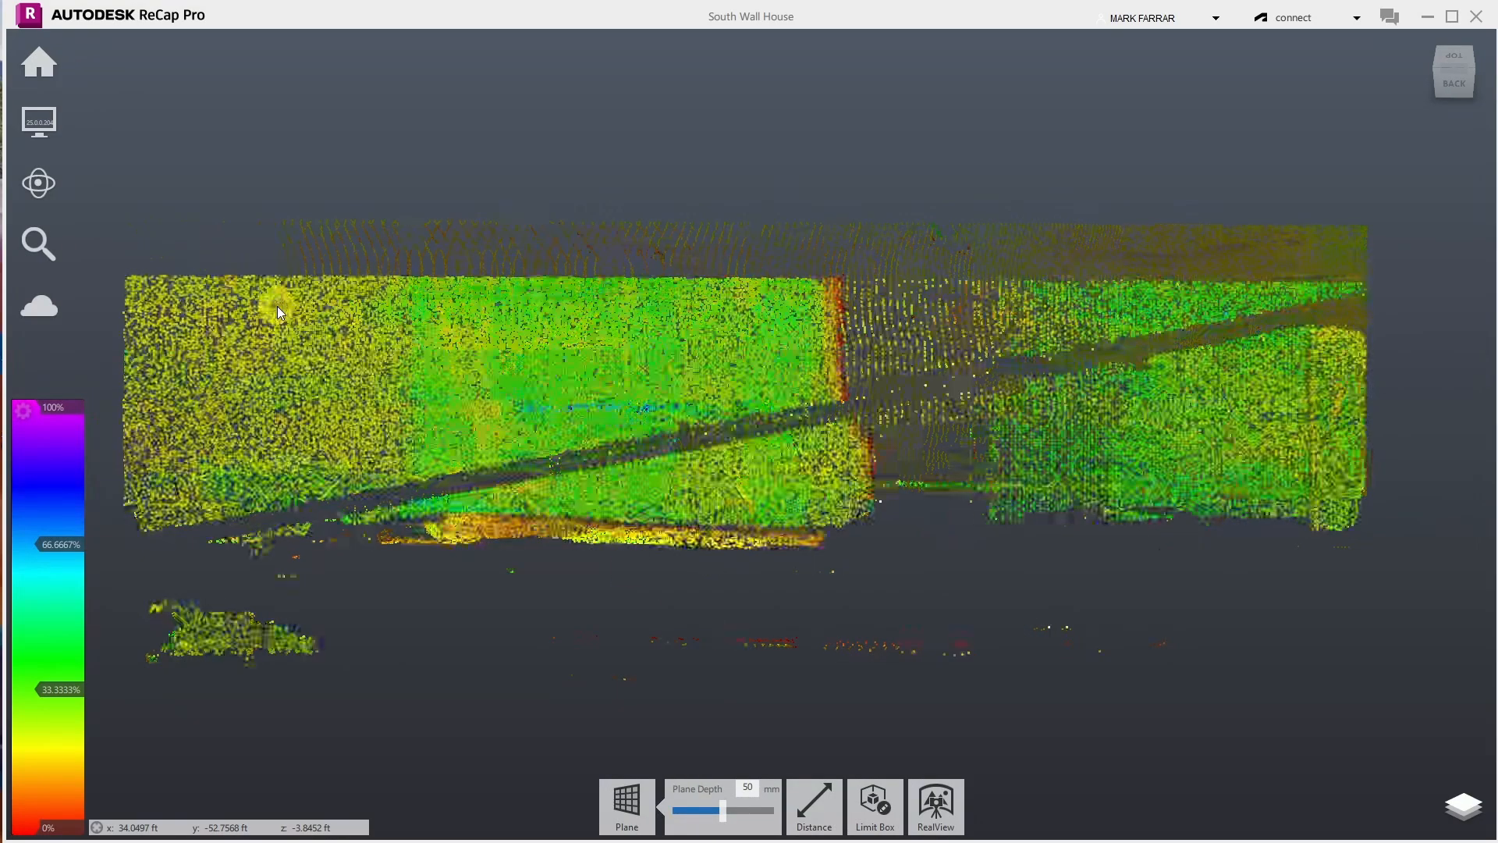
left_click(621, 345)
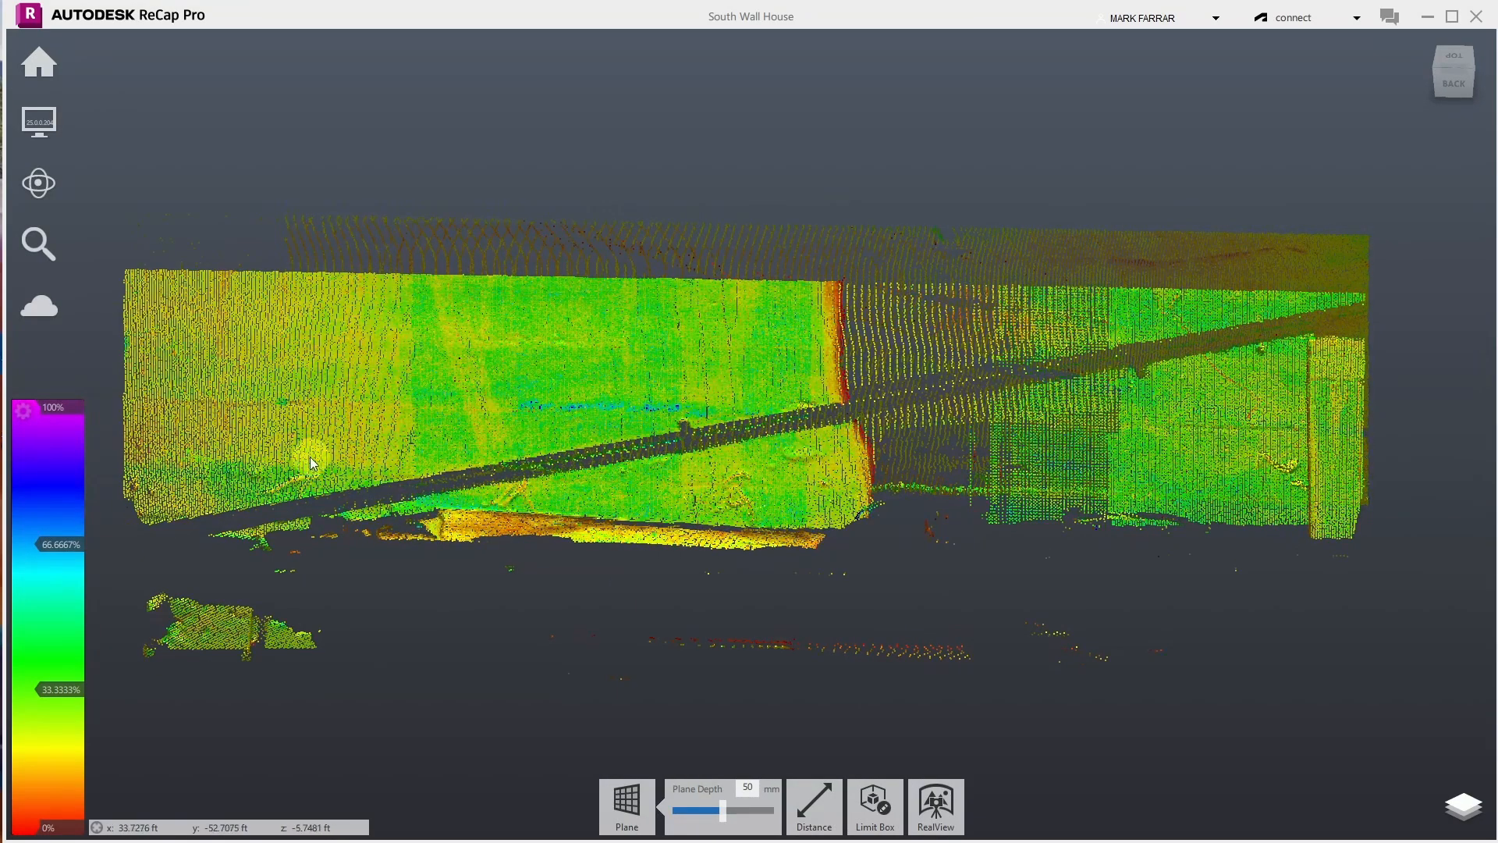
left_click(236, 349)
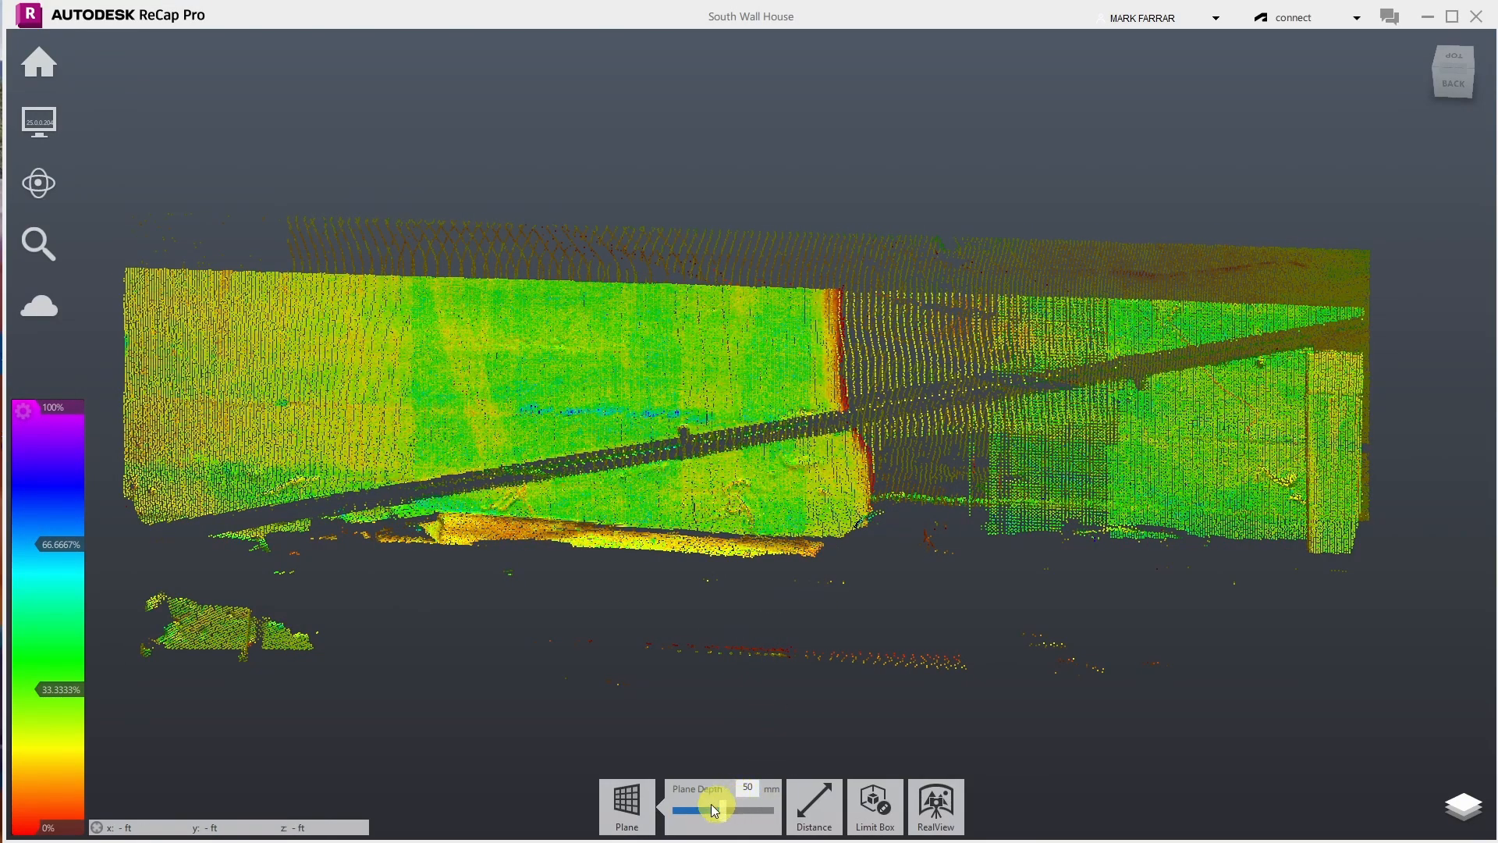
- Reactivate Plane selection at 50 mm depth, pick five wall points, and commit the plane selection
left_click(627, 803)
left_click(630, 617)
left_click(625, 804)
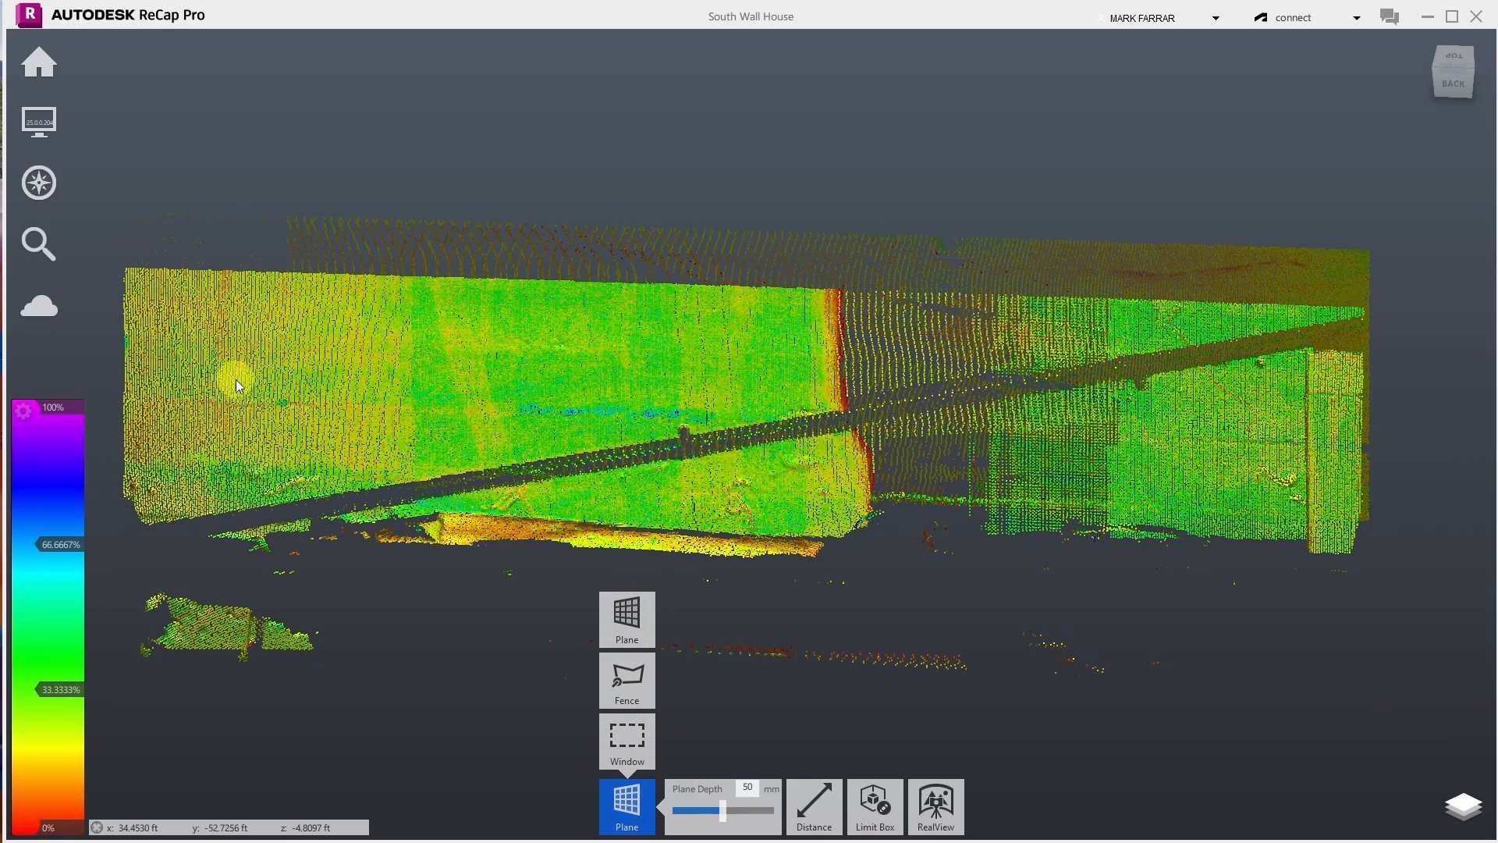
left_click(157, 301)
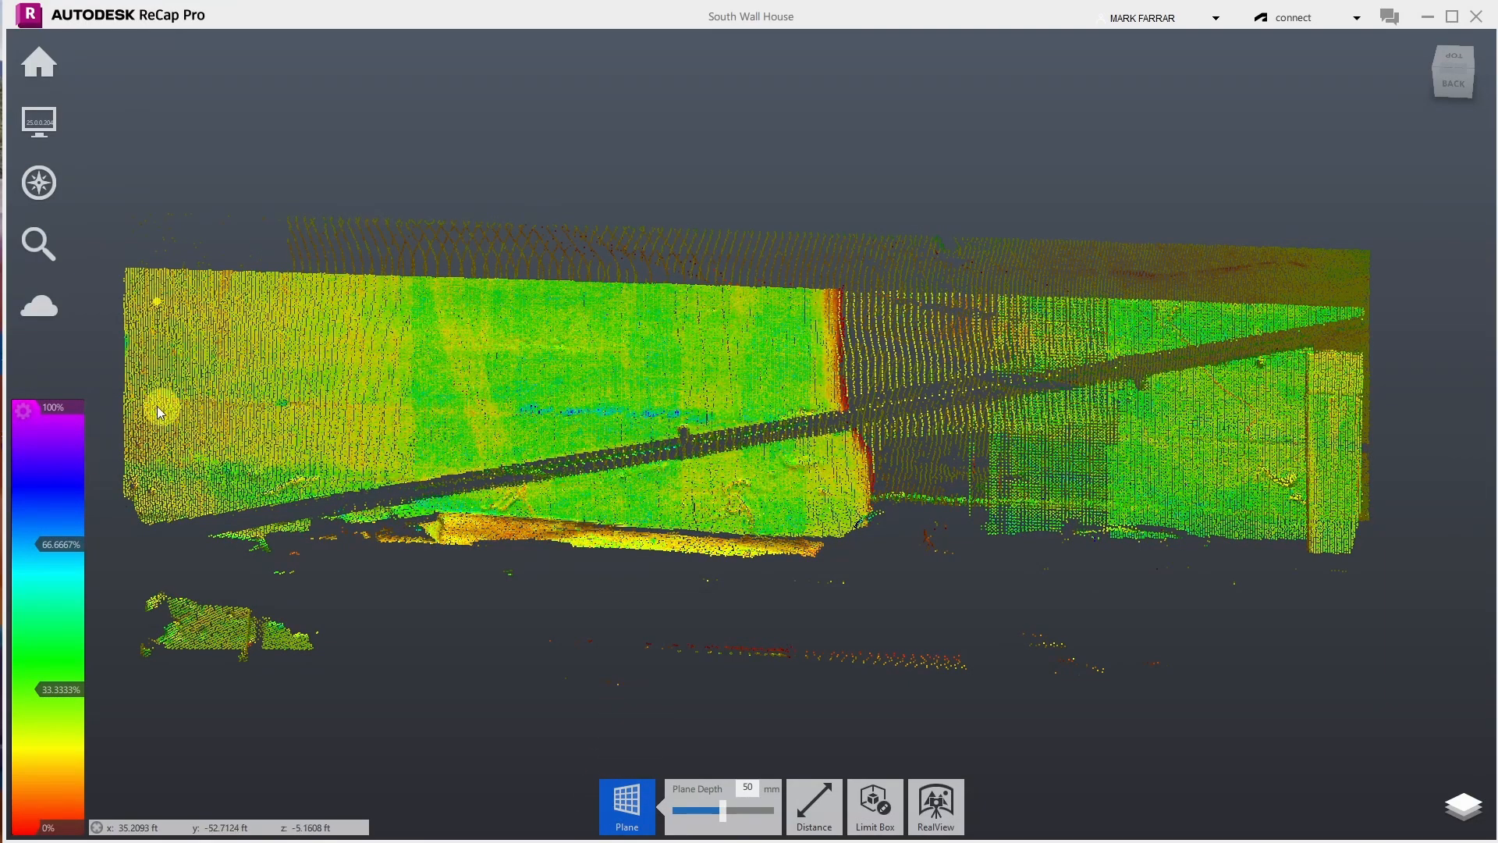
left_click(165, 431)
left_click(776, 377)
left_click(1216, 315)
left_click(1139, 321)
key("Return")
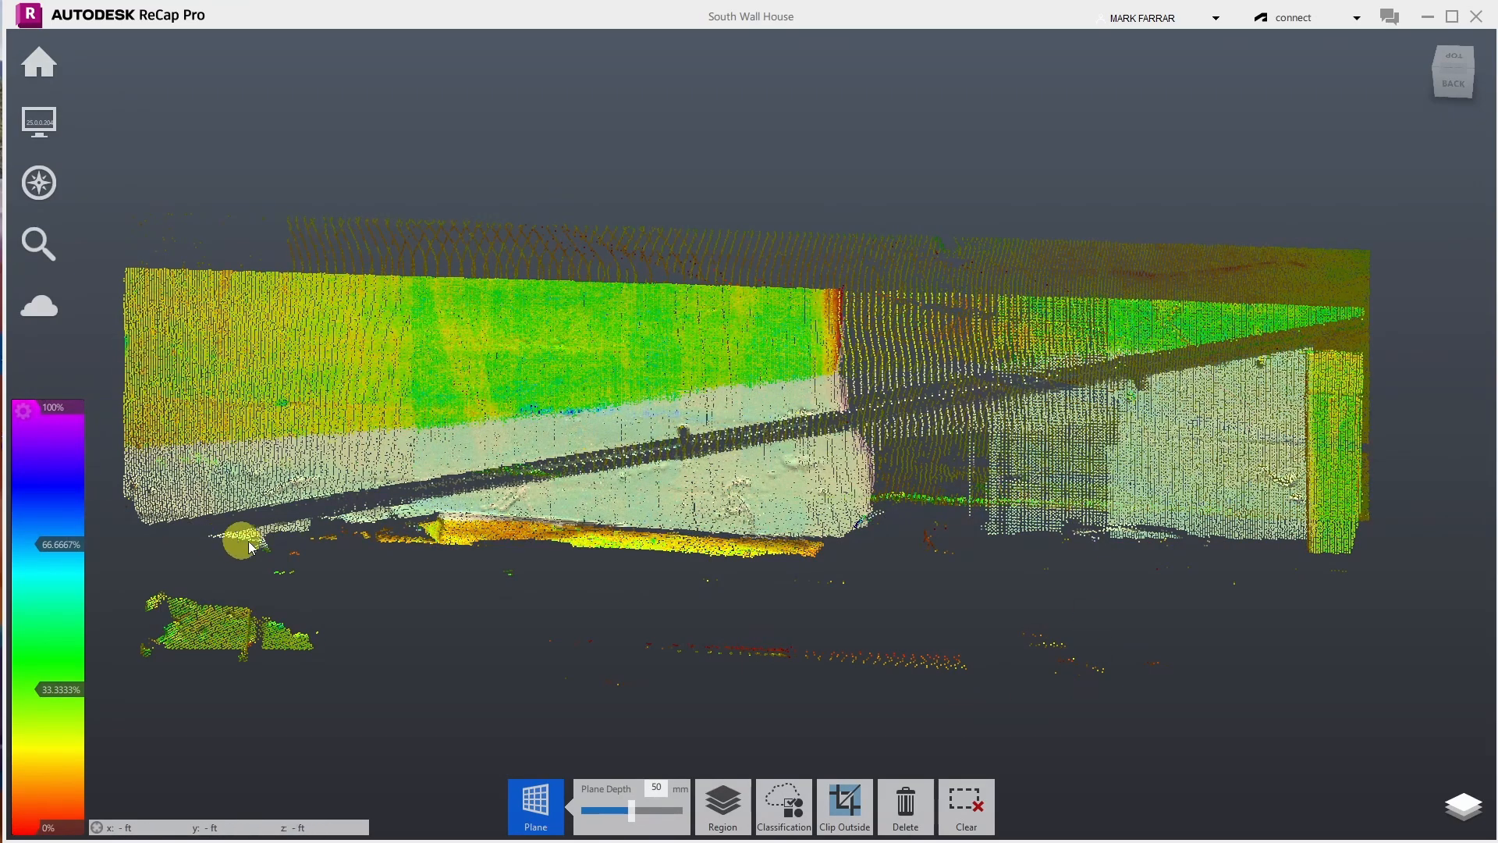
mouse_move(719, 818)
mouse_move(804, 814)
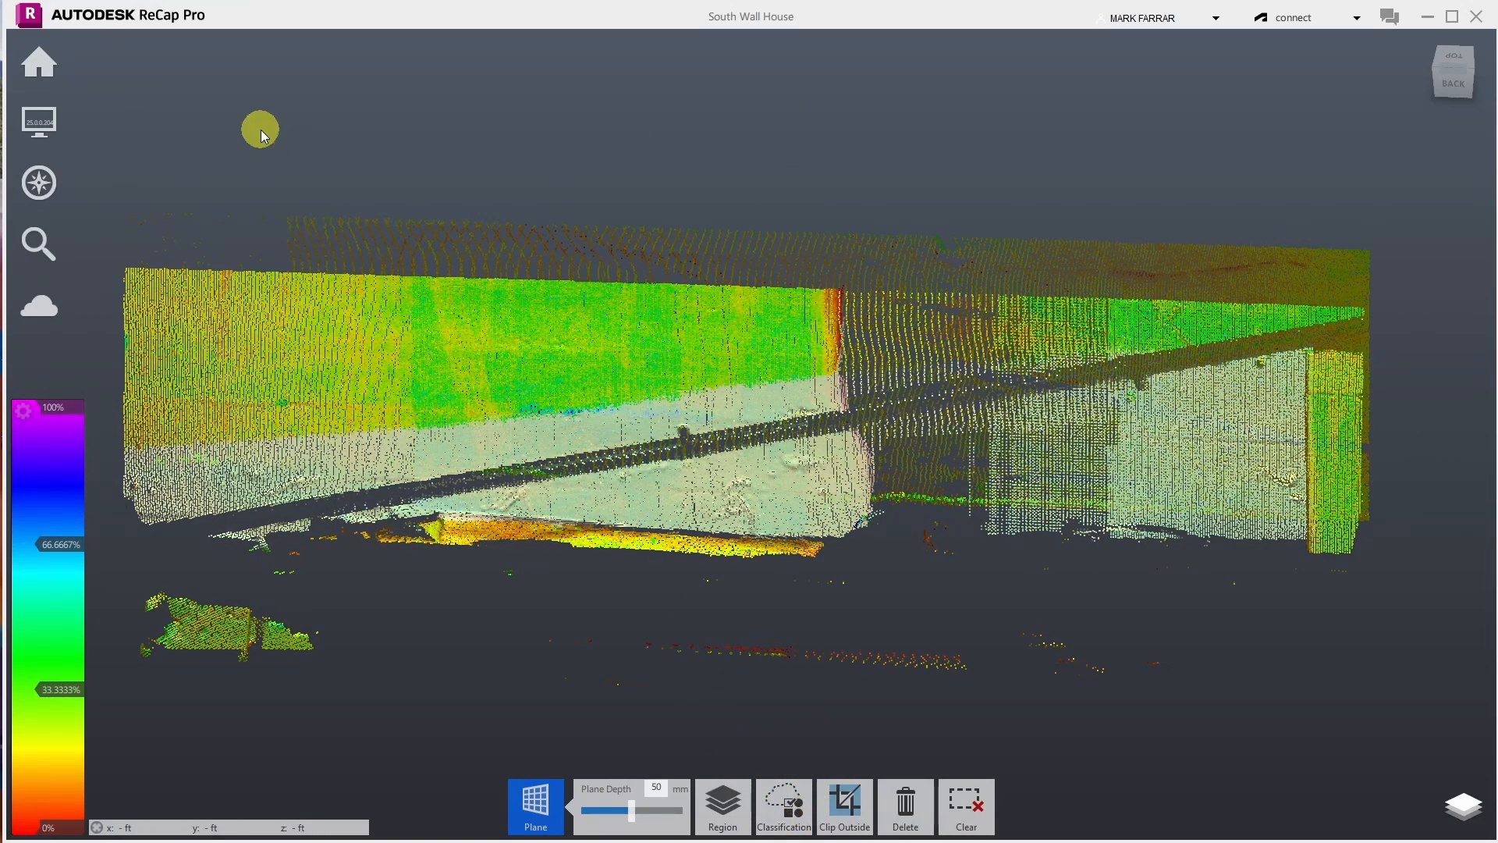
- Clear the wall selection, reset the limit box, and zoom out over the whole cloud
left_click(722, 241)
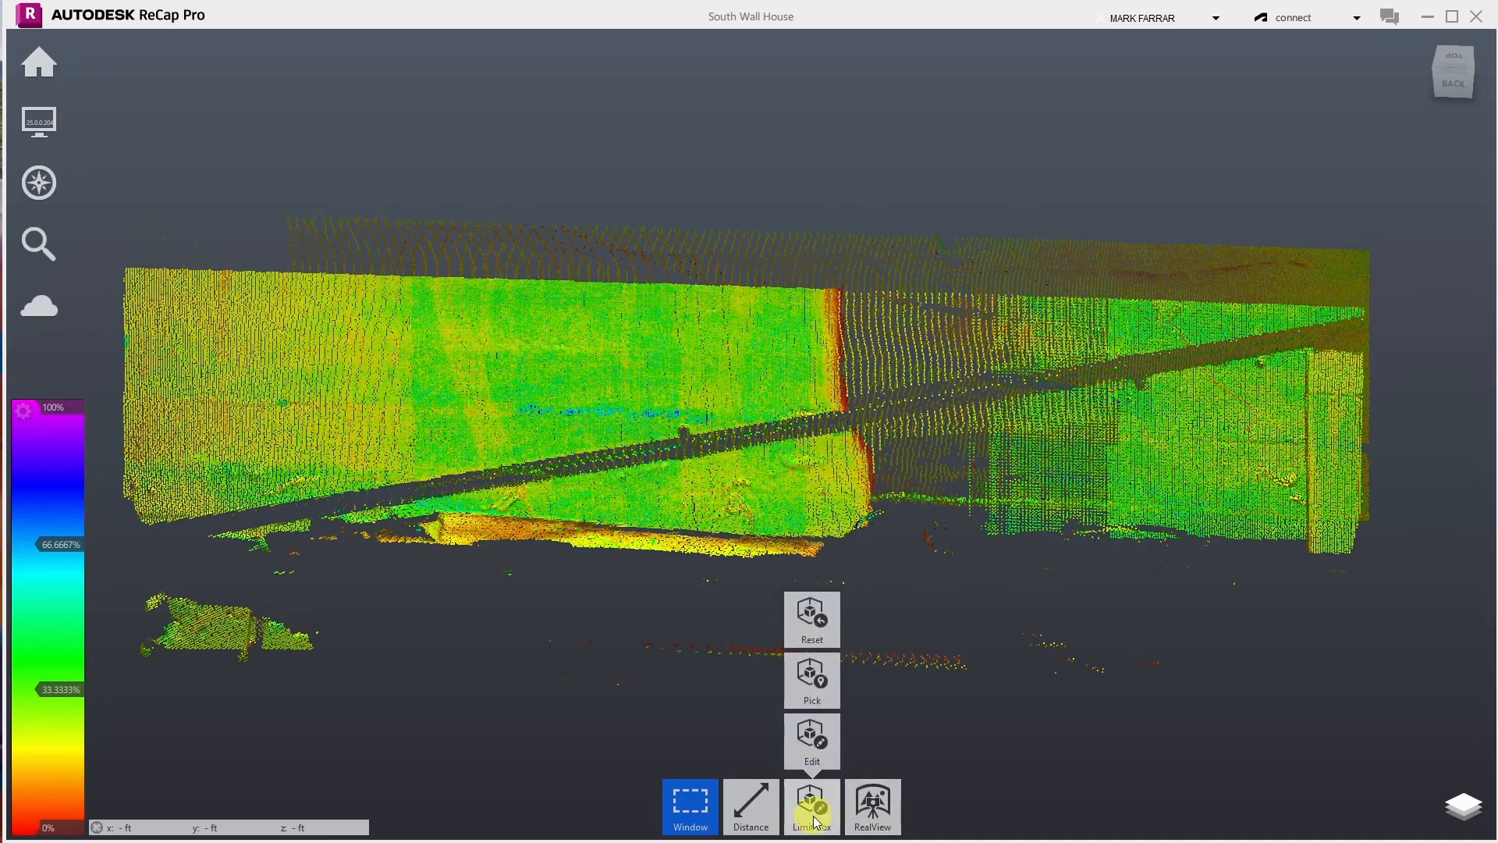
left_click(811, 620)
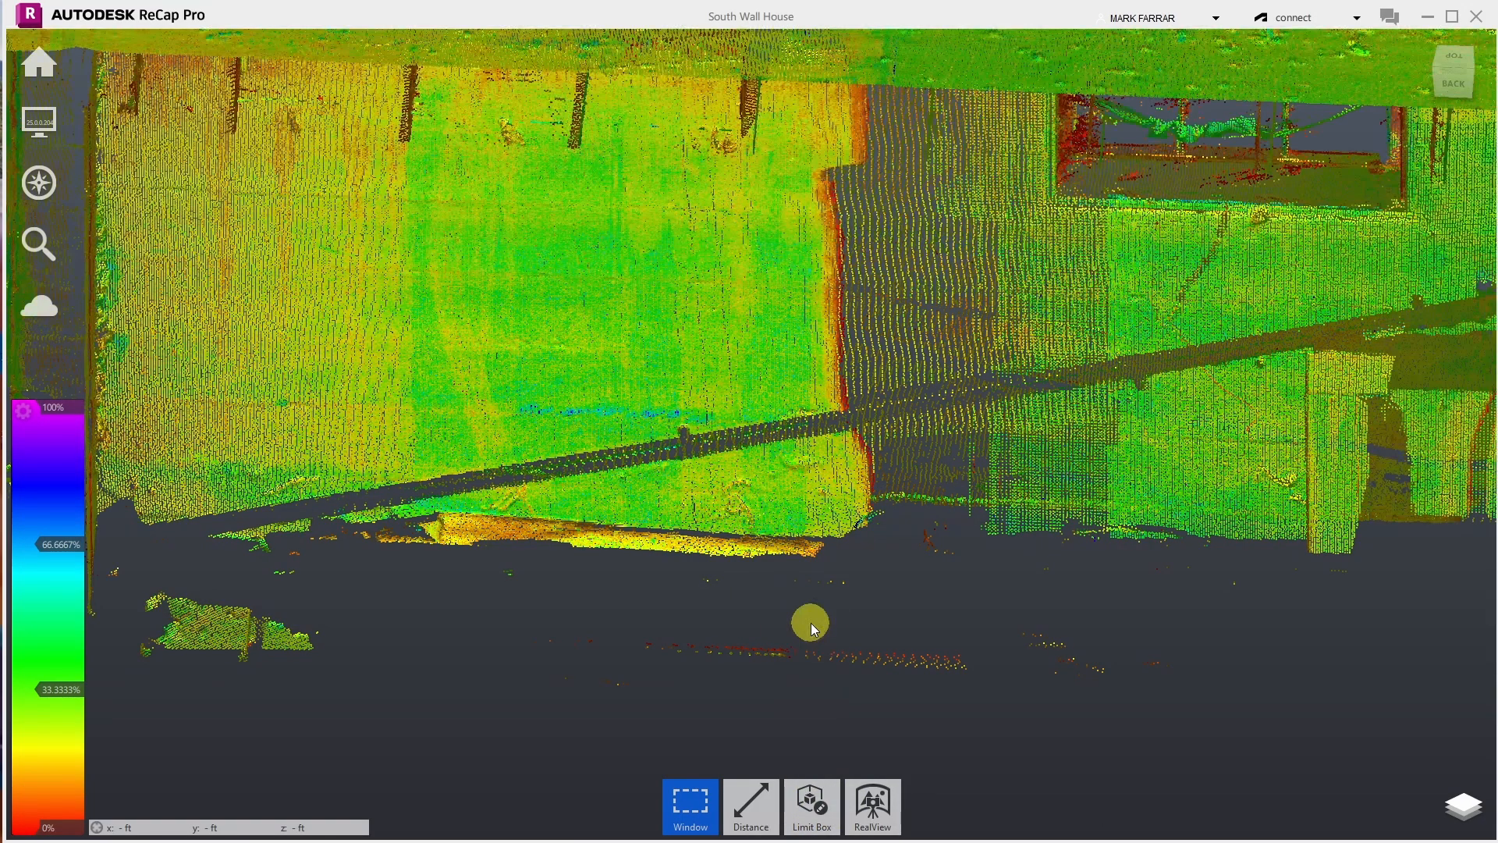
scroll(812, 622, "down", 10)
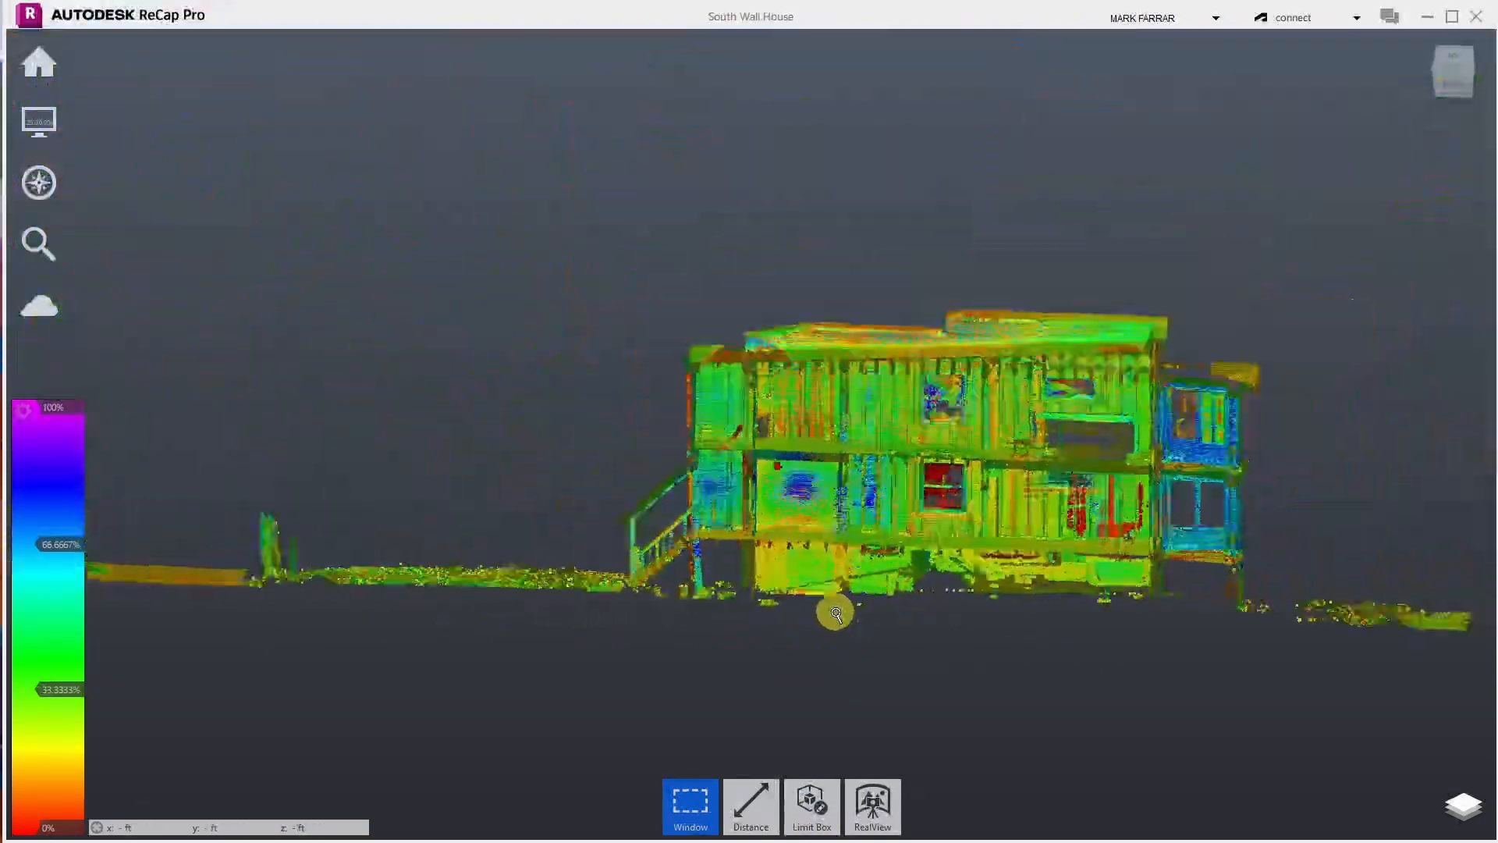
scroll(836, 613, "down", 6)
mouse_move(809, 801)
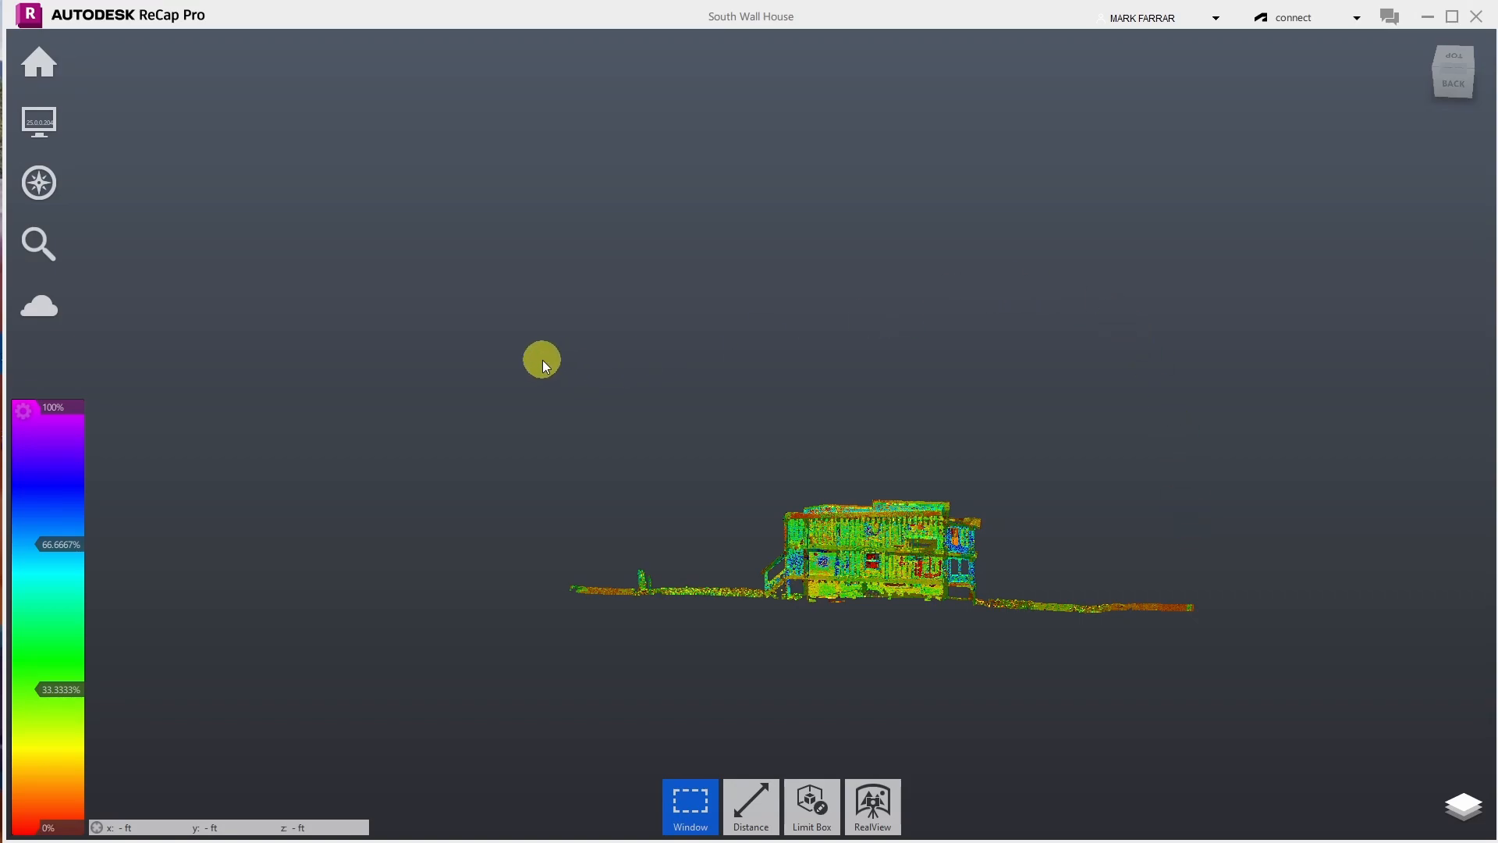
- Return the view to ViewCube home, then open Limit Box Edit and cancel without changes
mouse_move(49, 66)
scroll(997, 511, "up", 3)
scroll(996, 507, "down", 2)
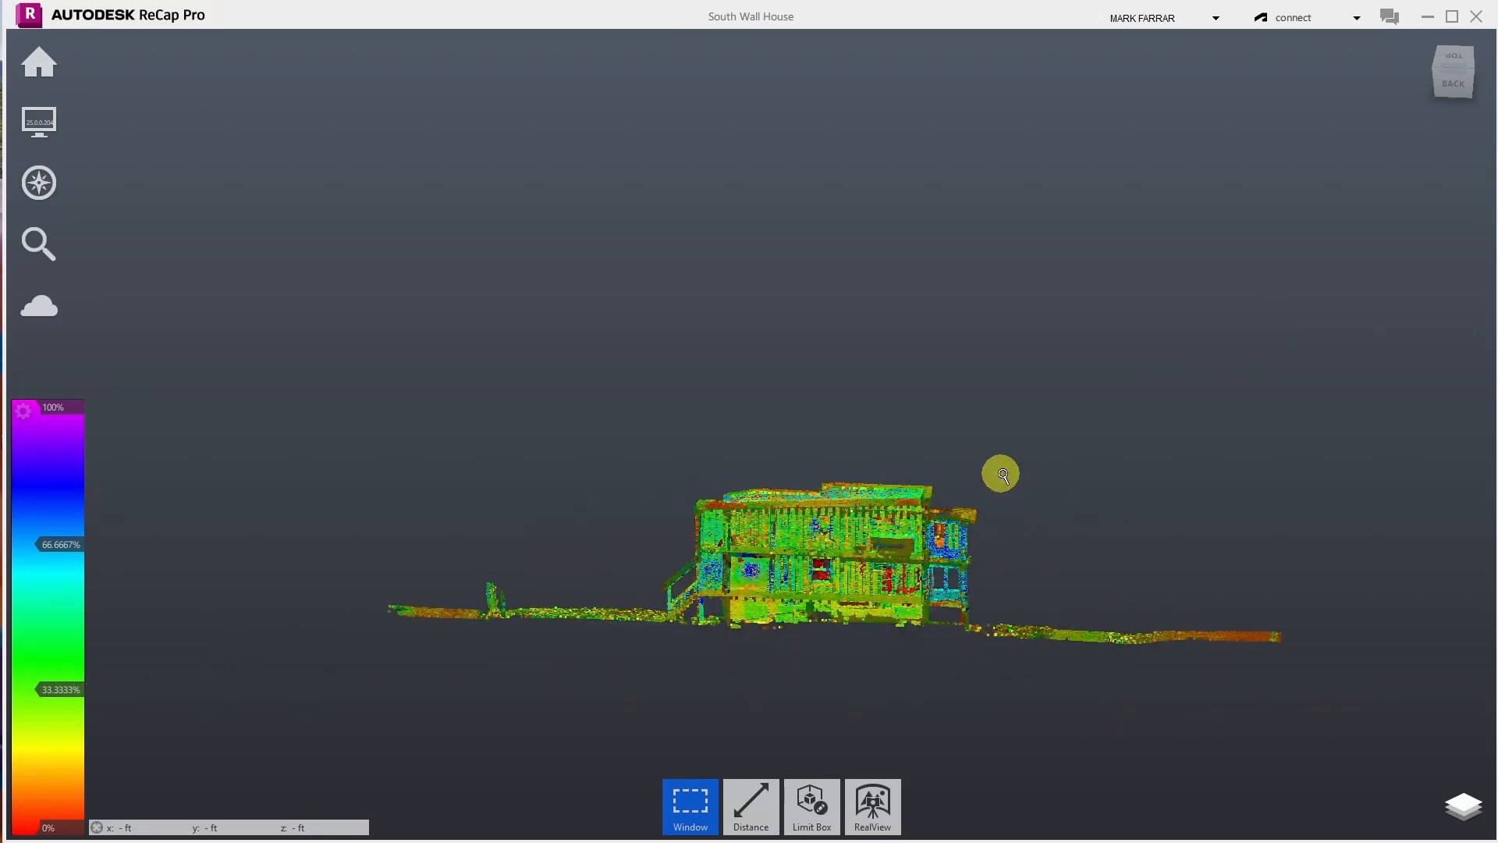
left_click(1425, 39)
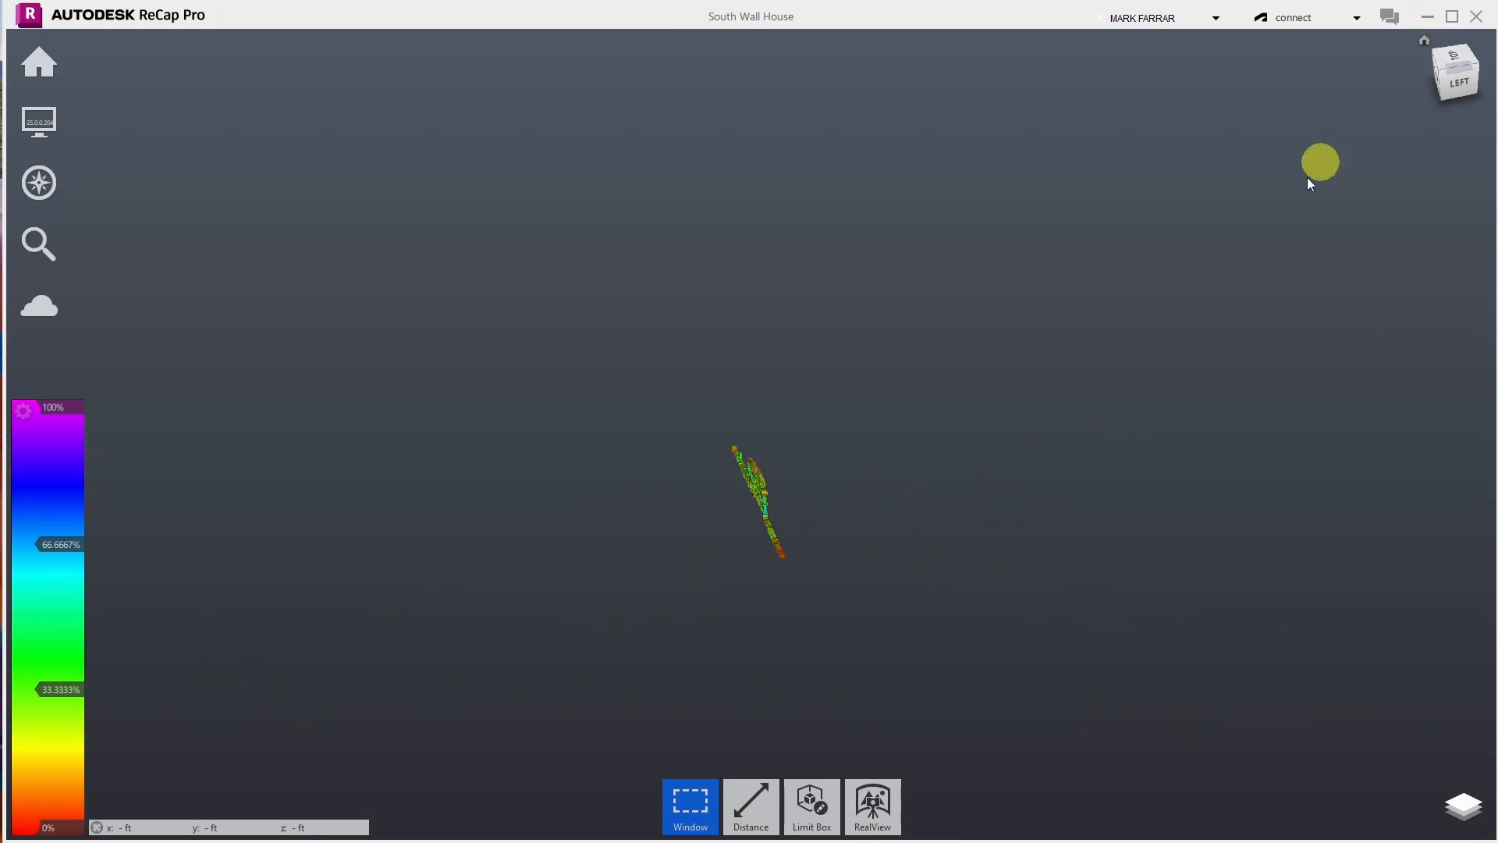
scroll(649, 497, "up", 2)
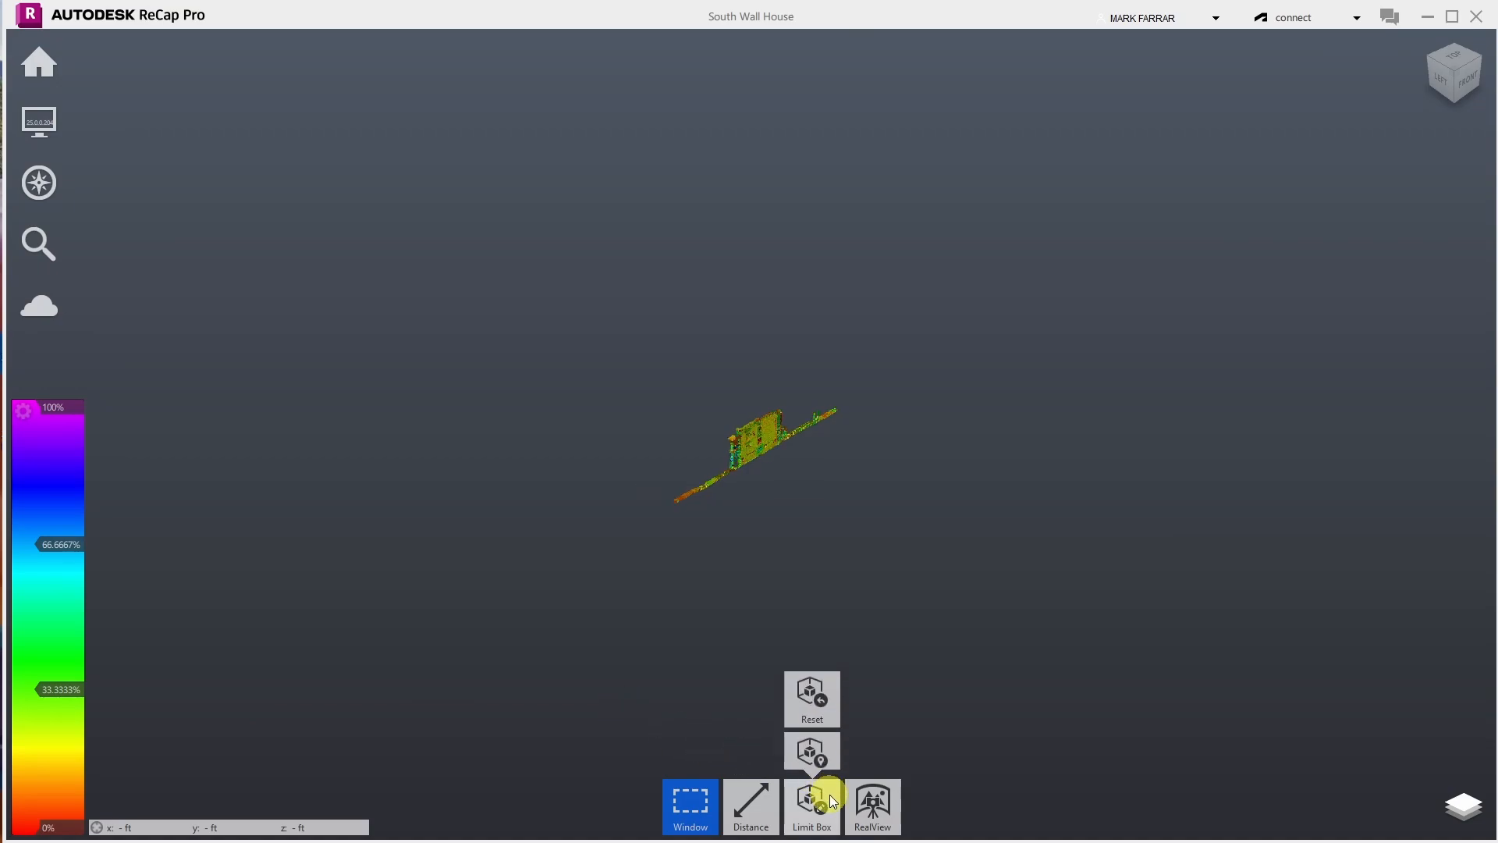
left_click(813, 737)
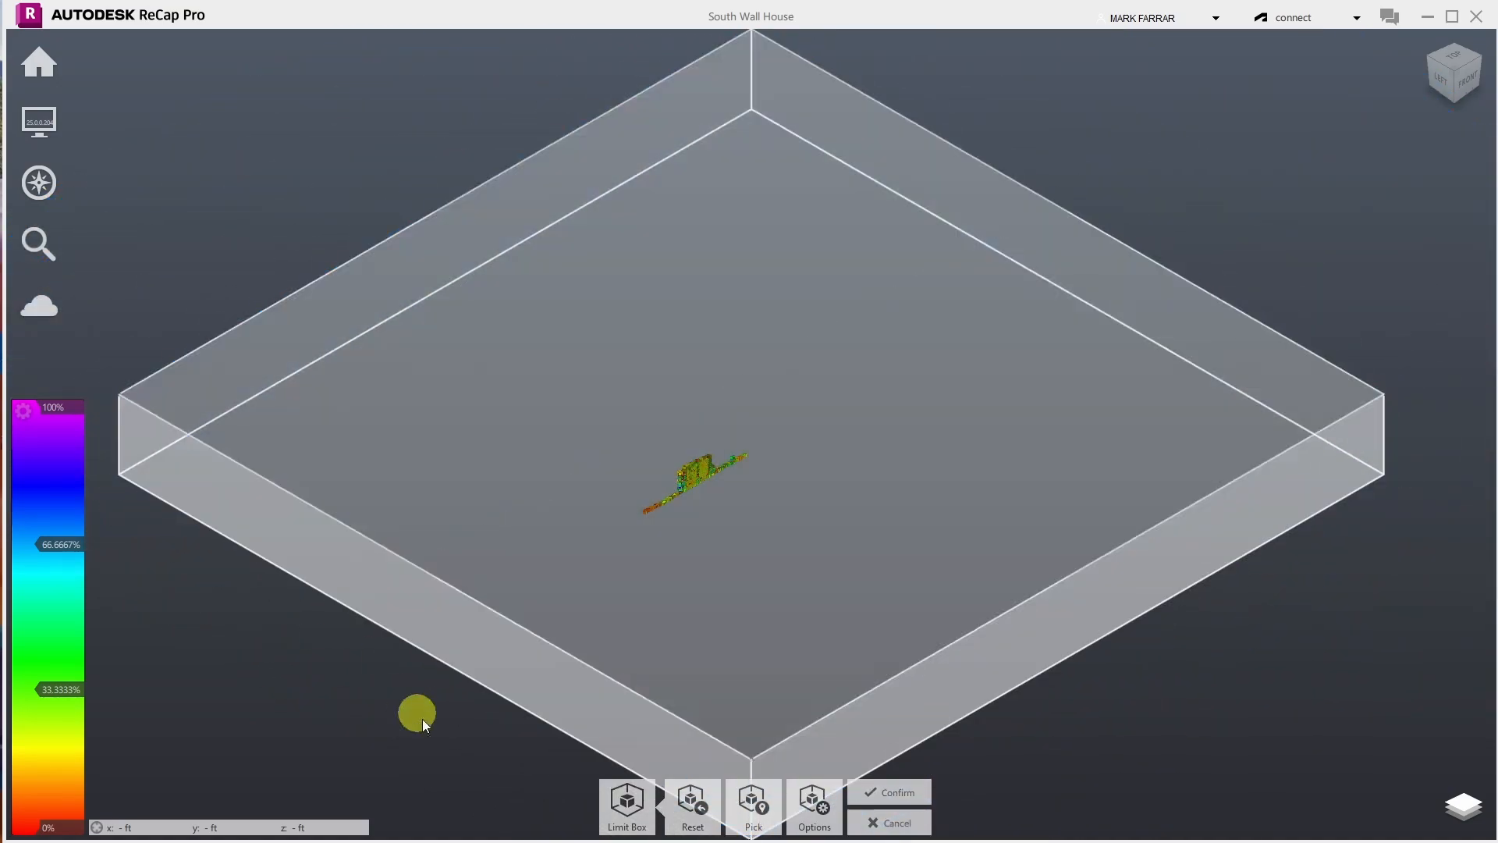
left_click(895, 822)
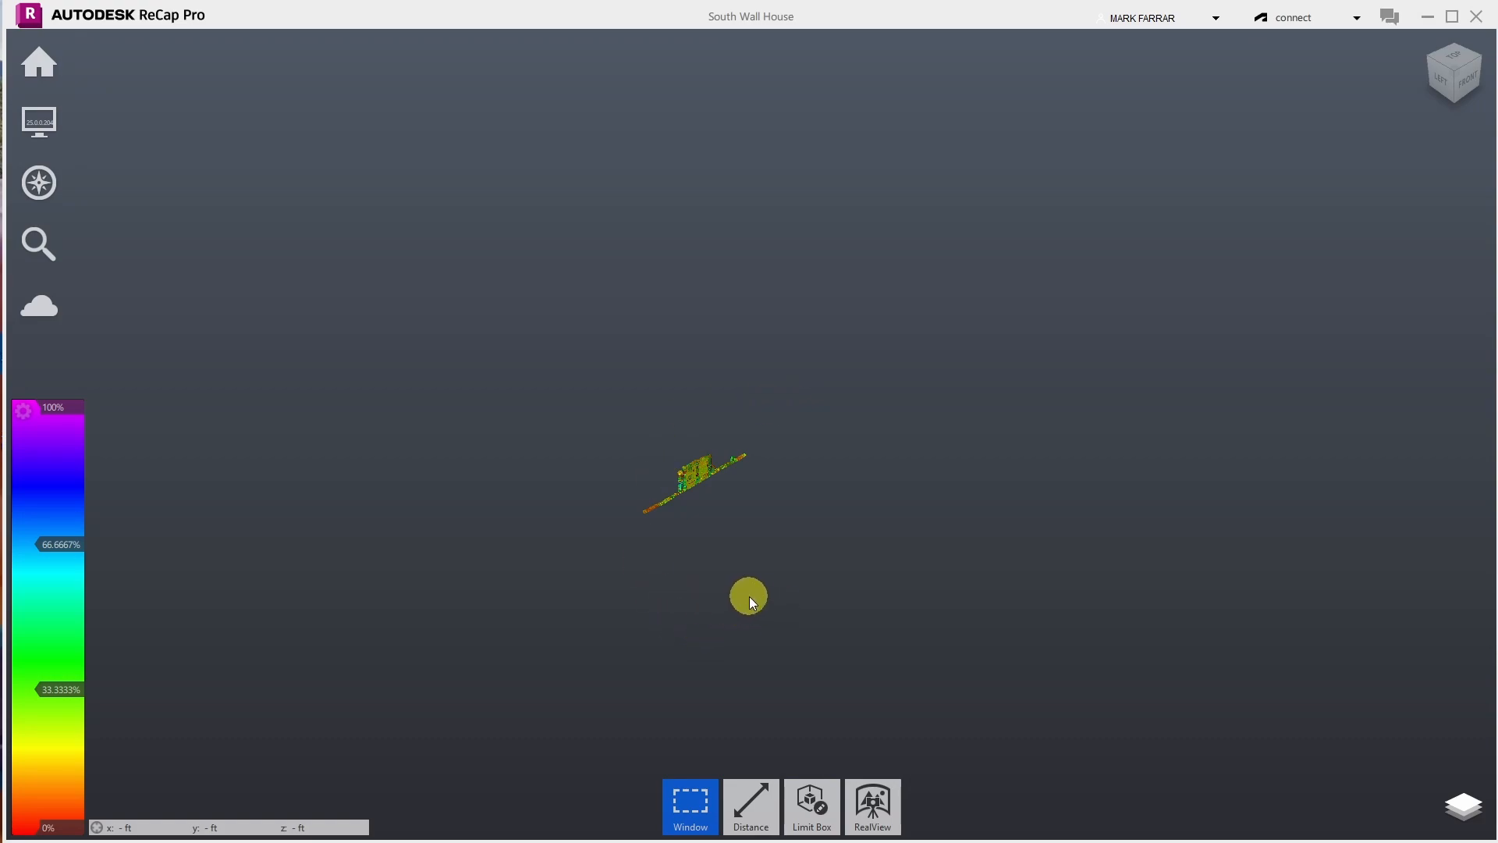
- Turn on Mirror Balls under Display > View to show scan locations, then zoom in
mouse_move(39, 123)
mouse_move(172, 126)
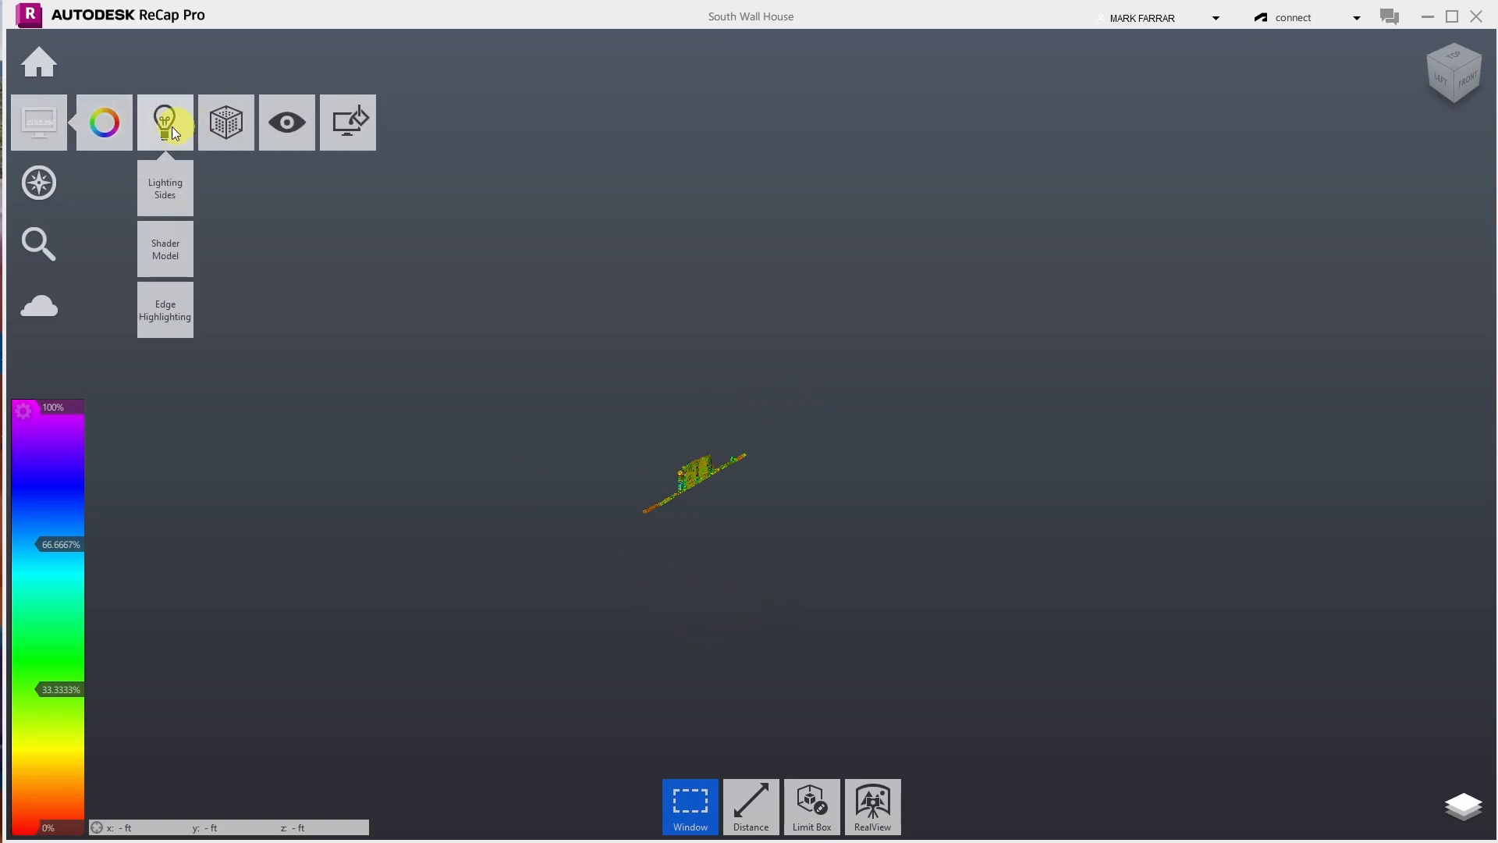
mouse_move(268, 124)
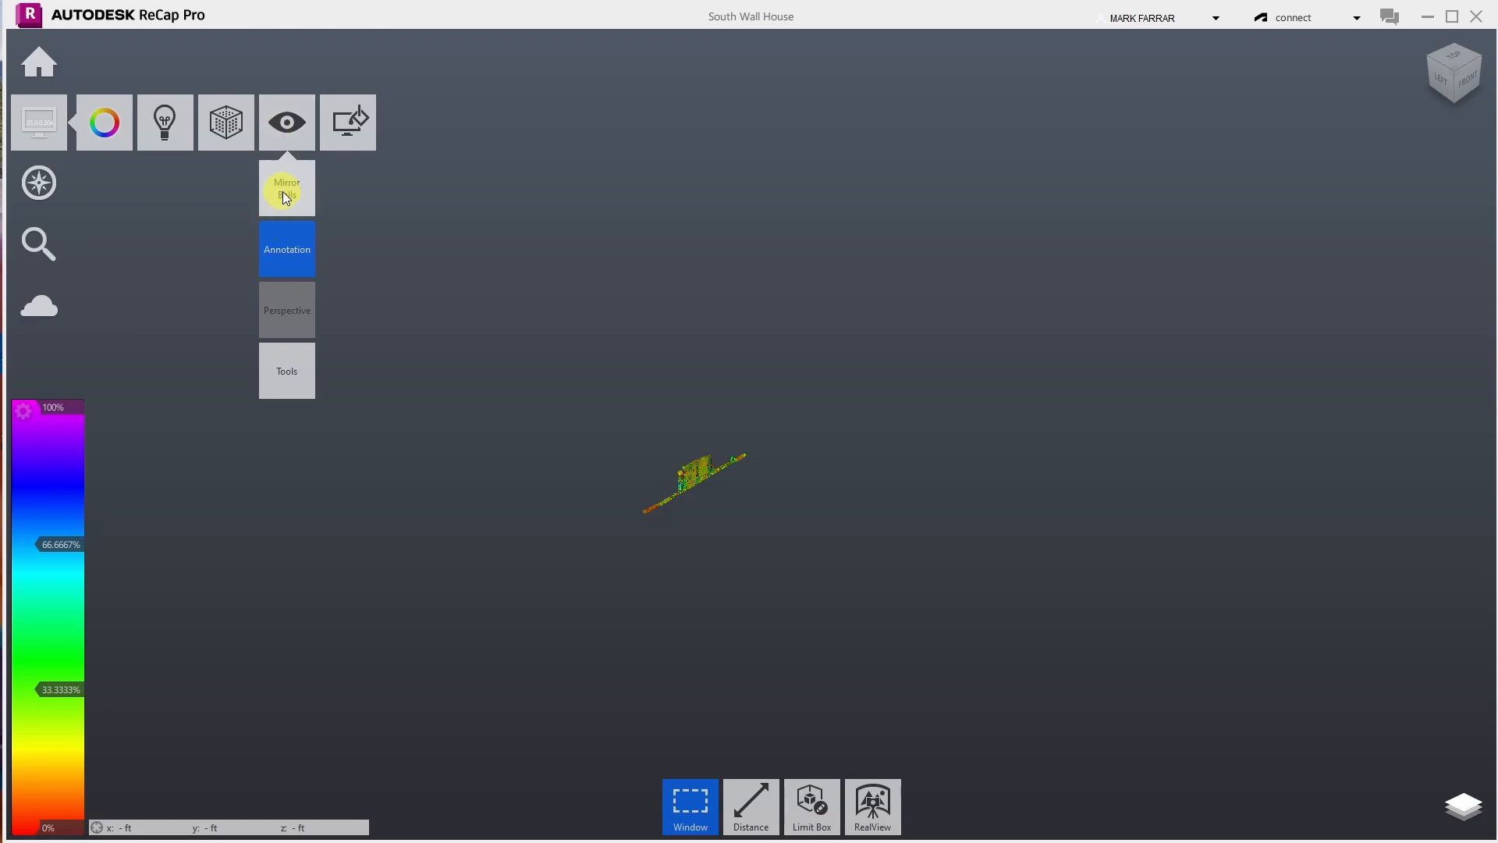
left_click(283, 190)
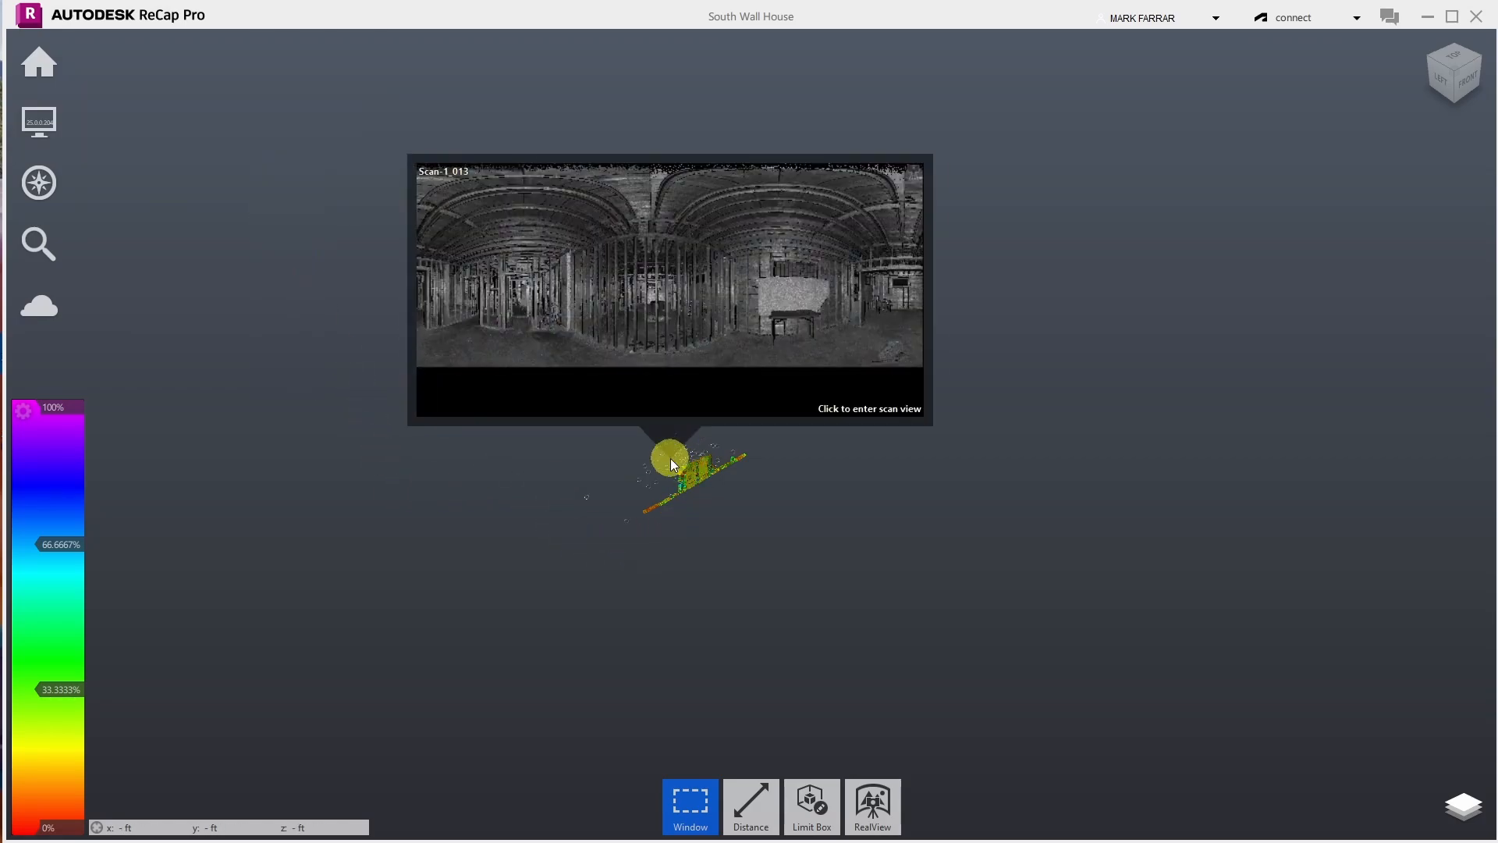
scroll(582, 506, "up", 5)
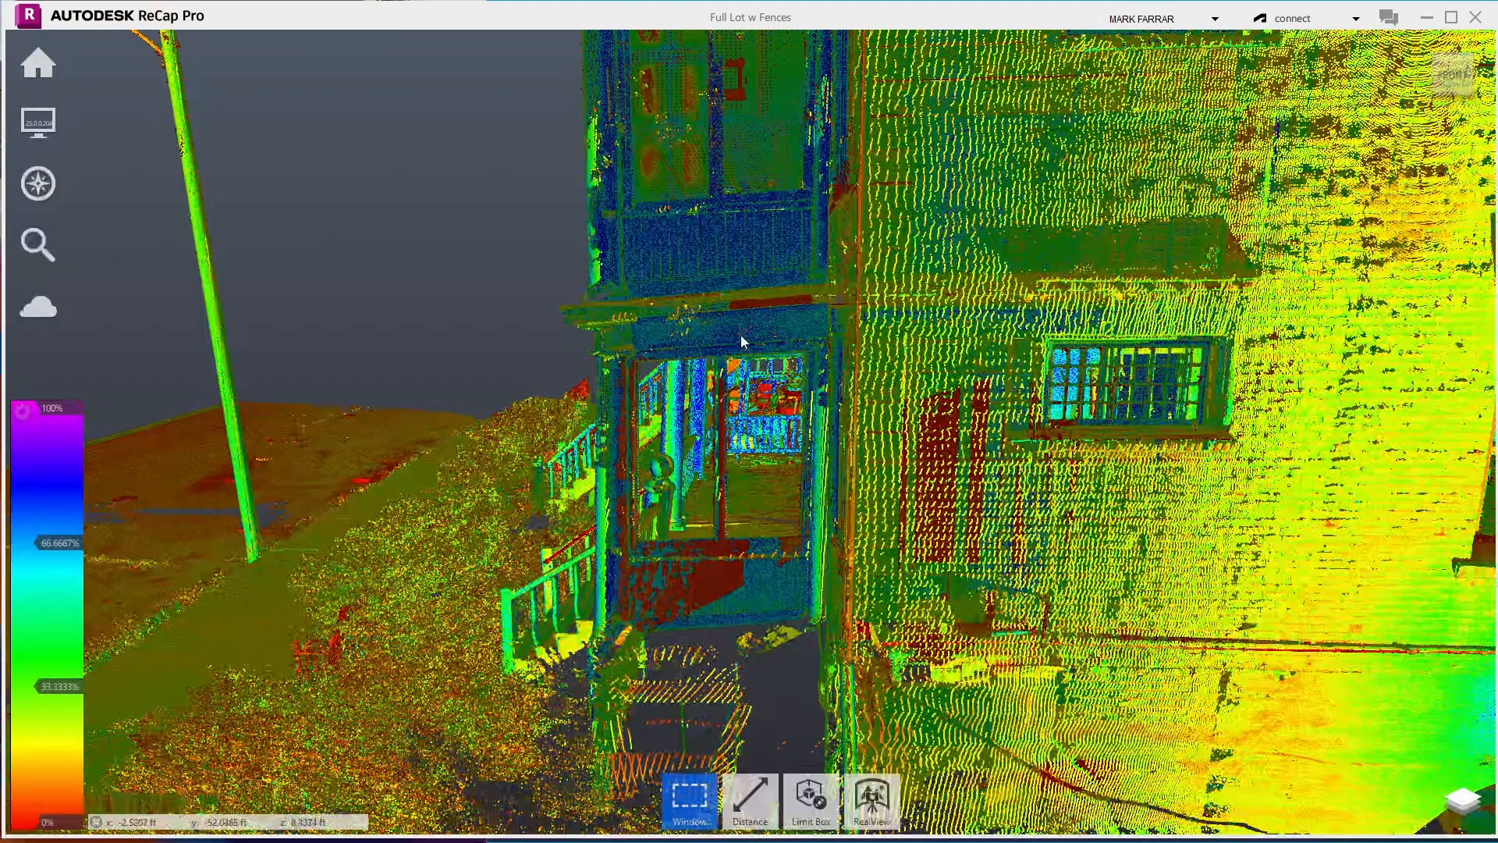
- Select Pan and use the ViewCube TOP face for a plan view of the whole lot
mouse_move(64, 195)
mouse_move(164, 187)
left_click(164, 245)
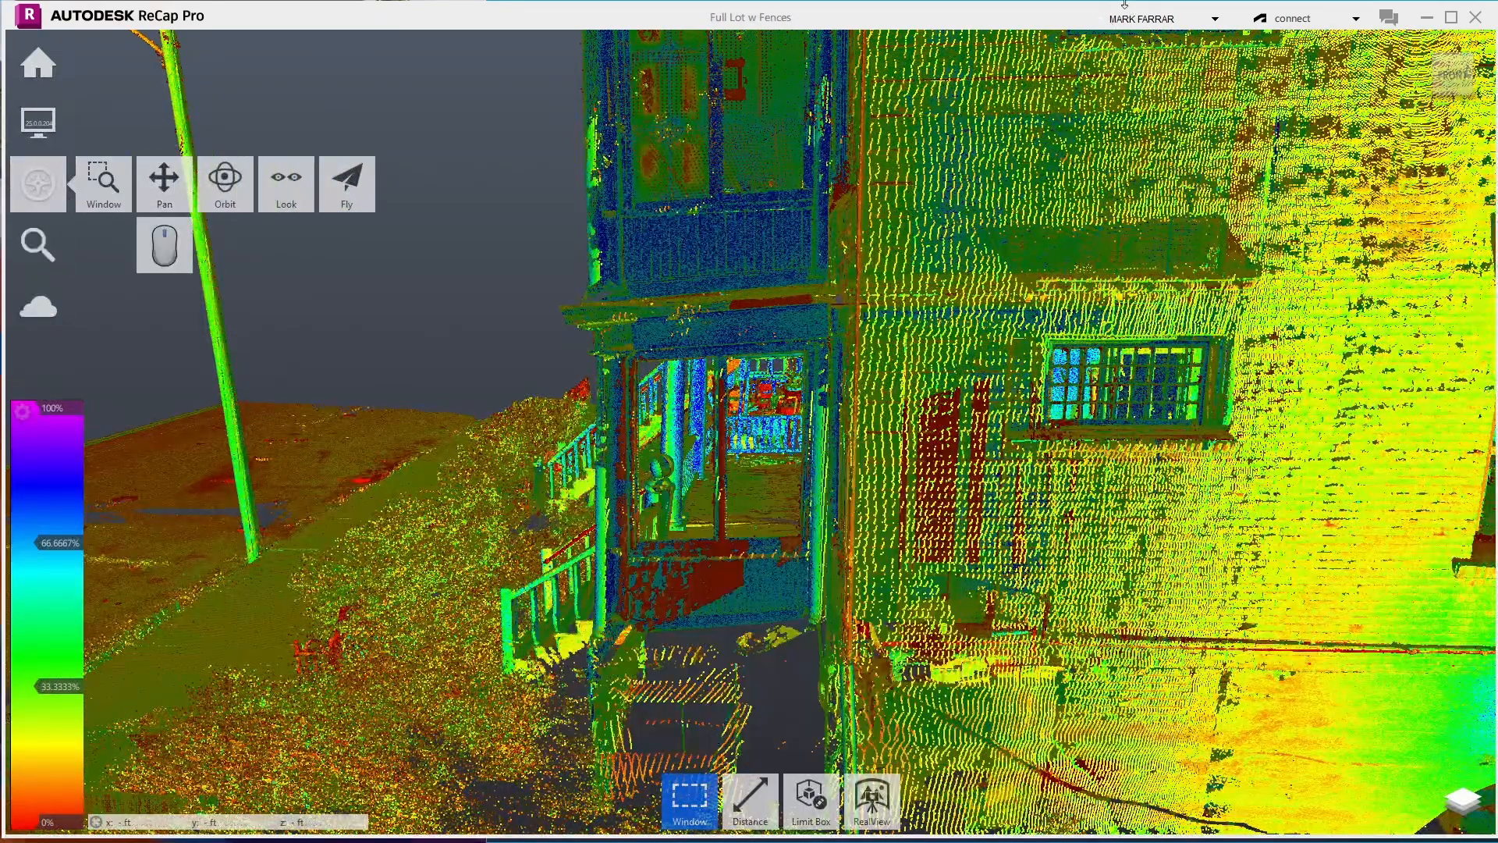
left_click(1456, 56)
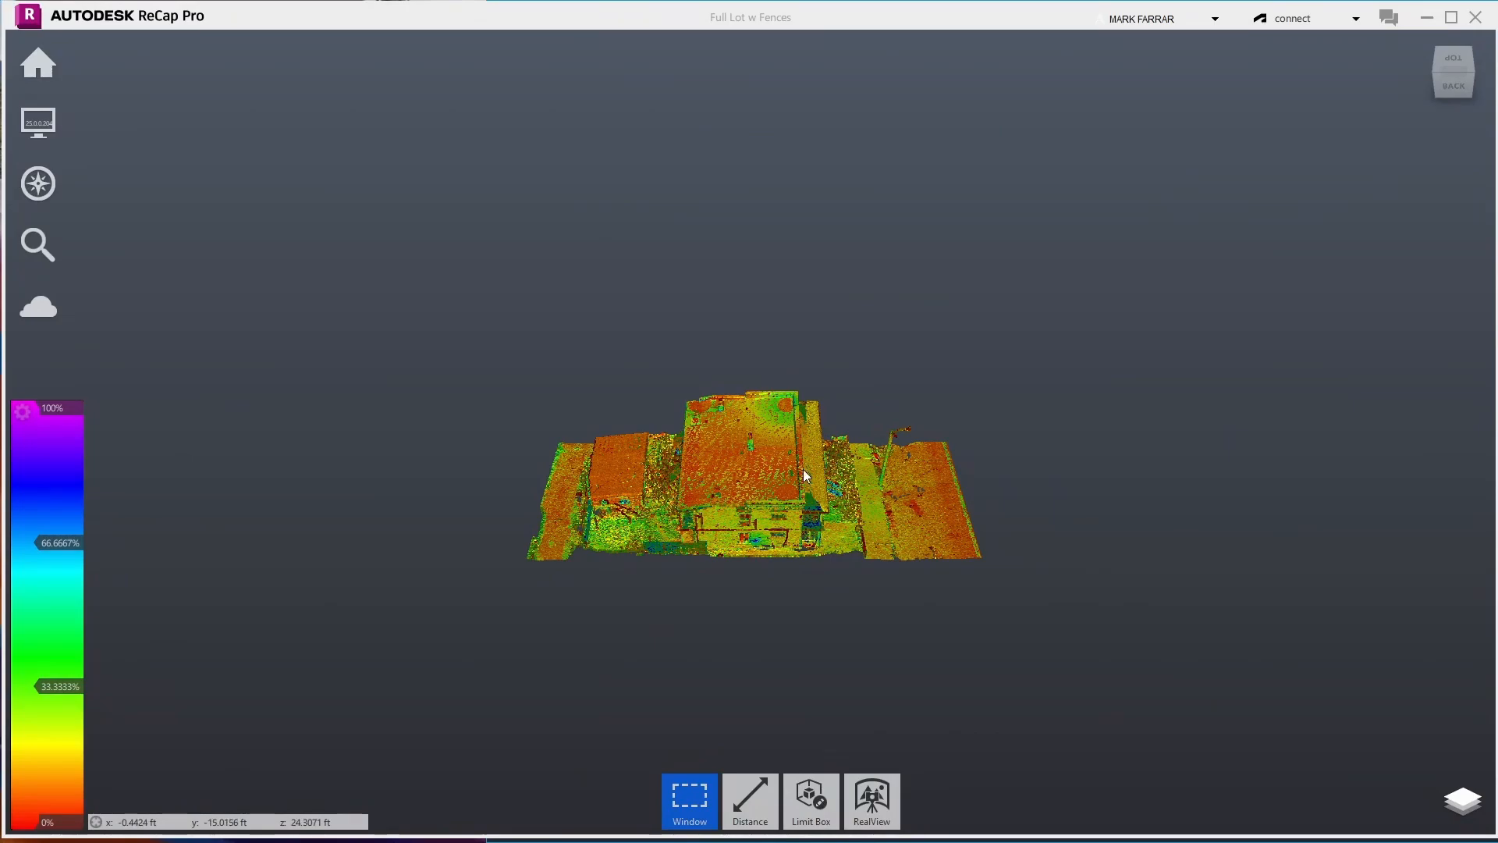
left_click(1453, 67)
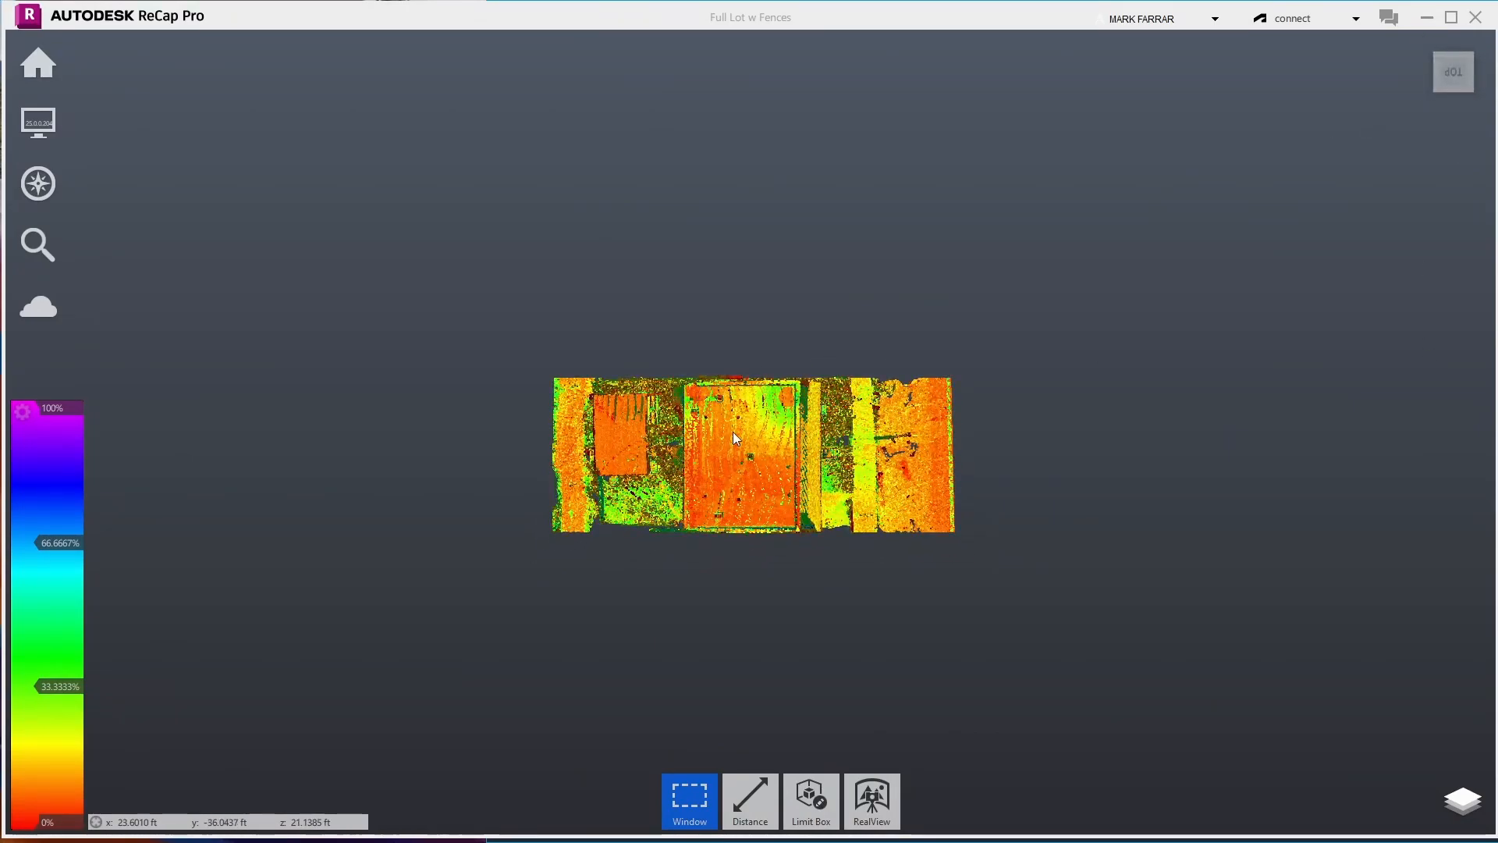
scroll(825, 451, "up", 5)
scroll(825, 450, "up", 5)
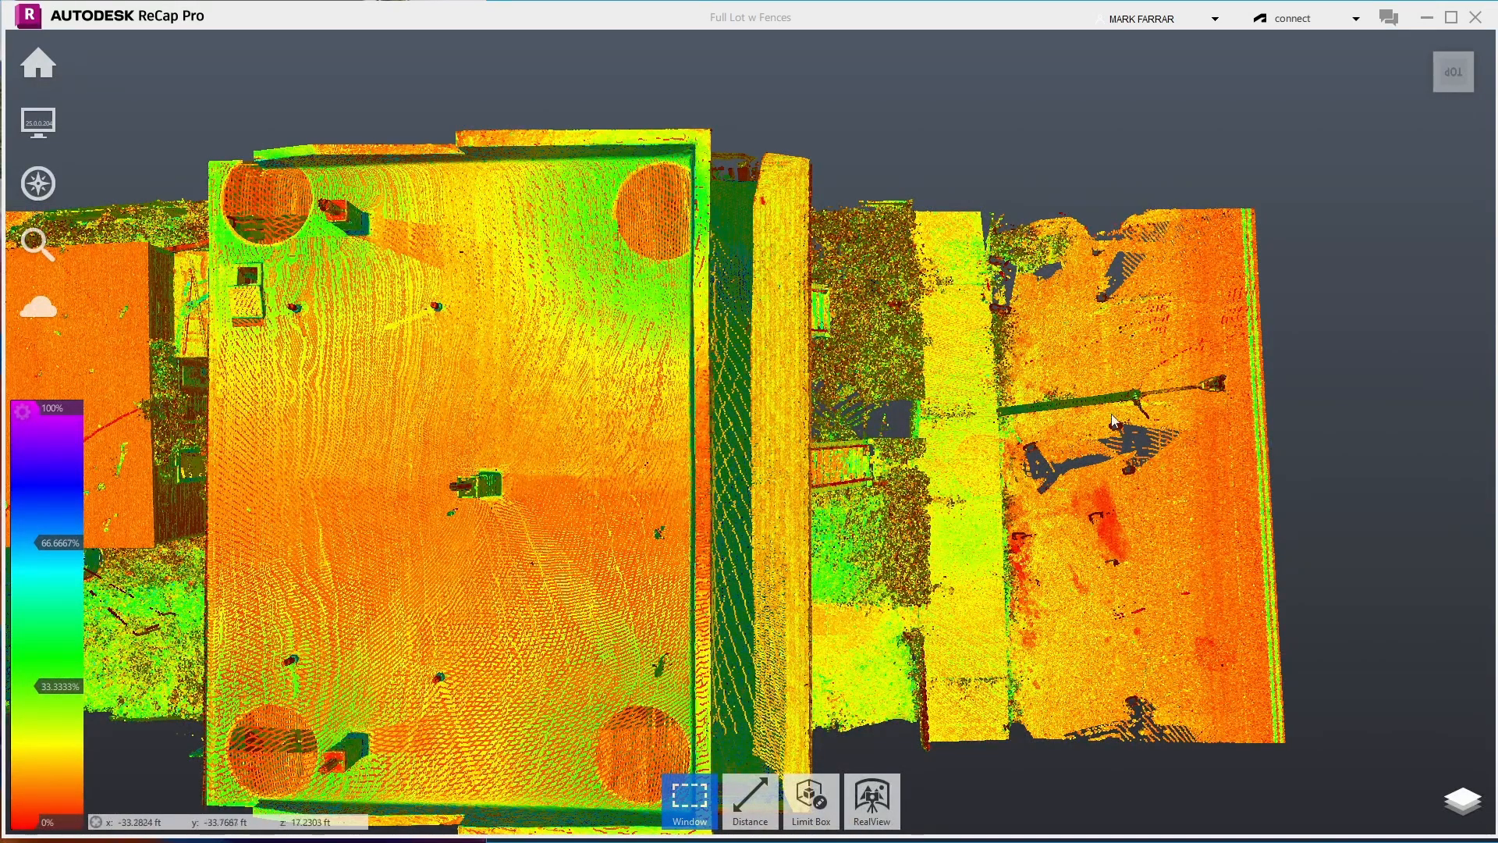
mouse_move(1120, 841)
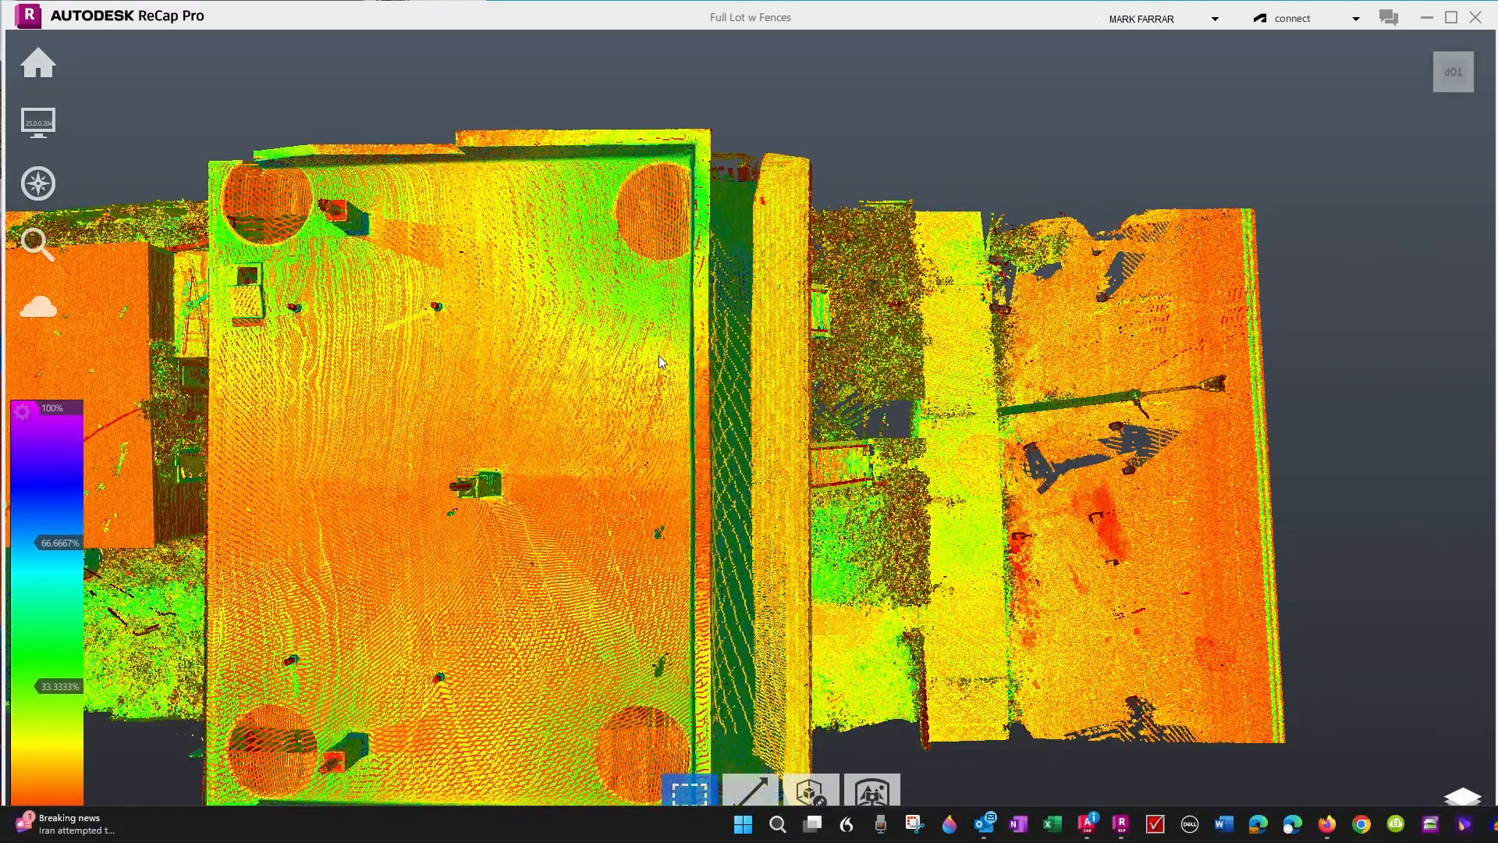
scroll(659, 354, "down", 5)
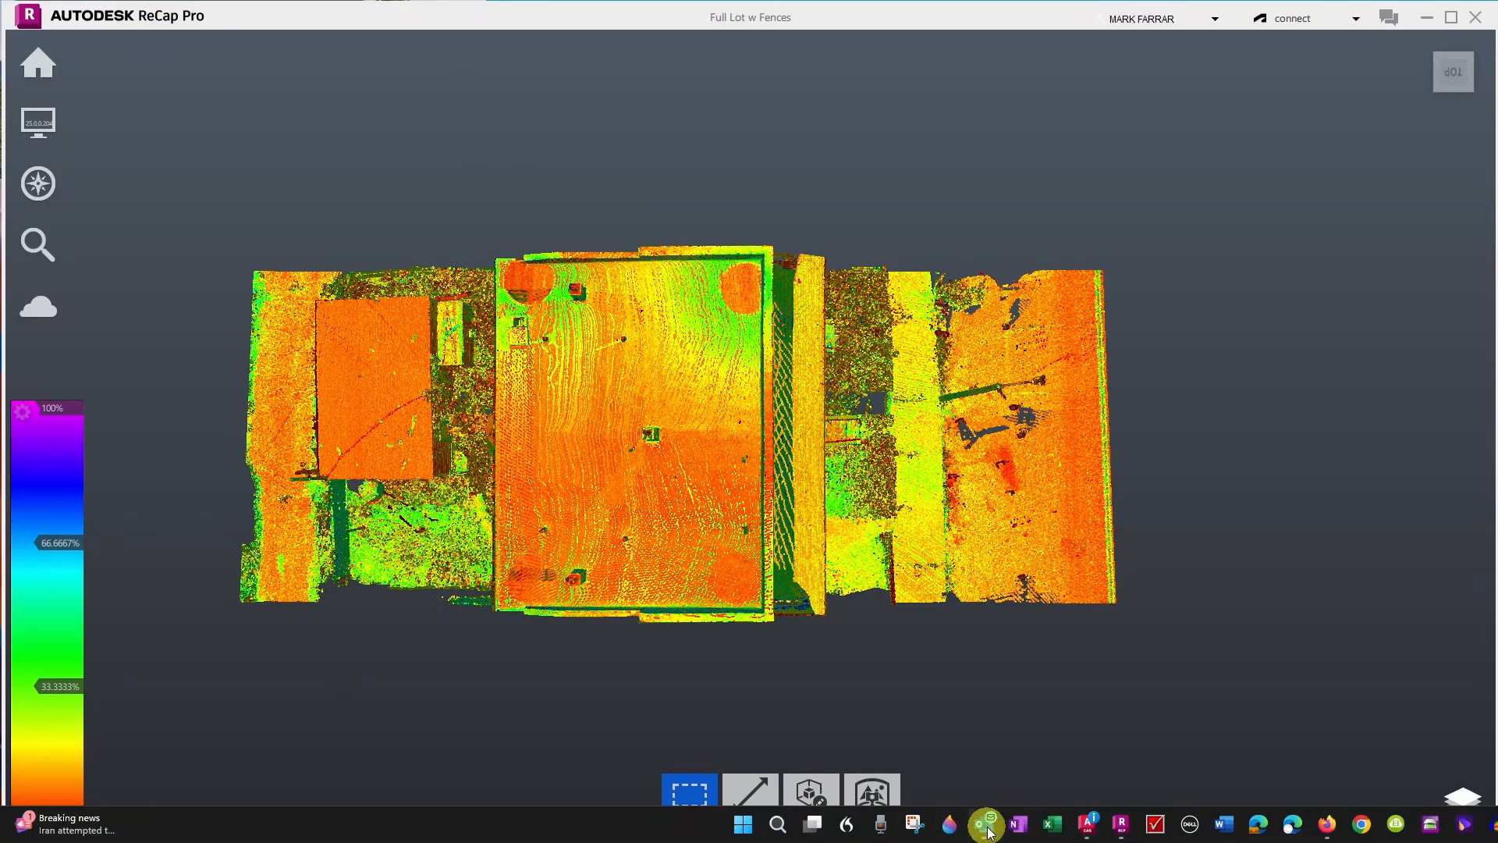
left_click(1042, 738)
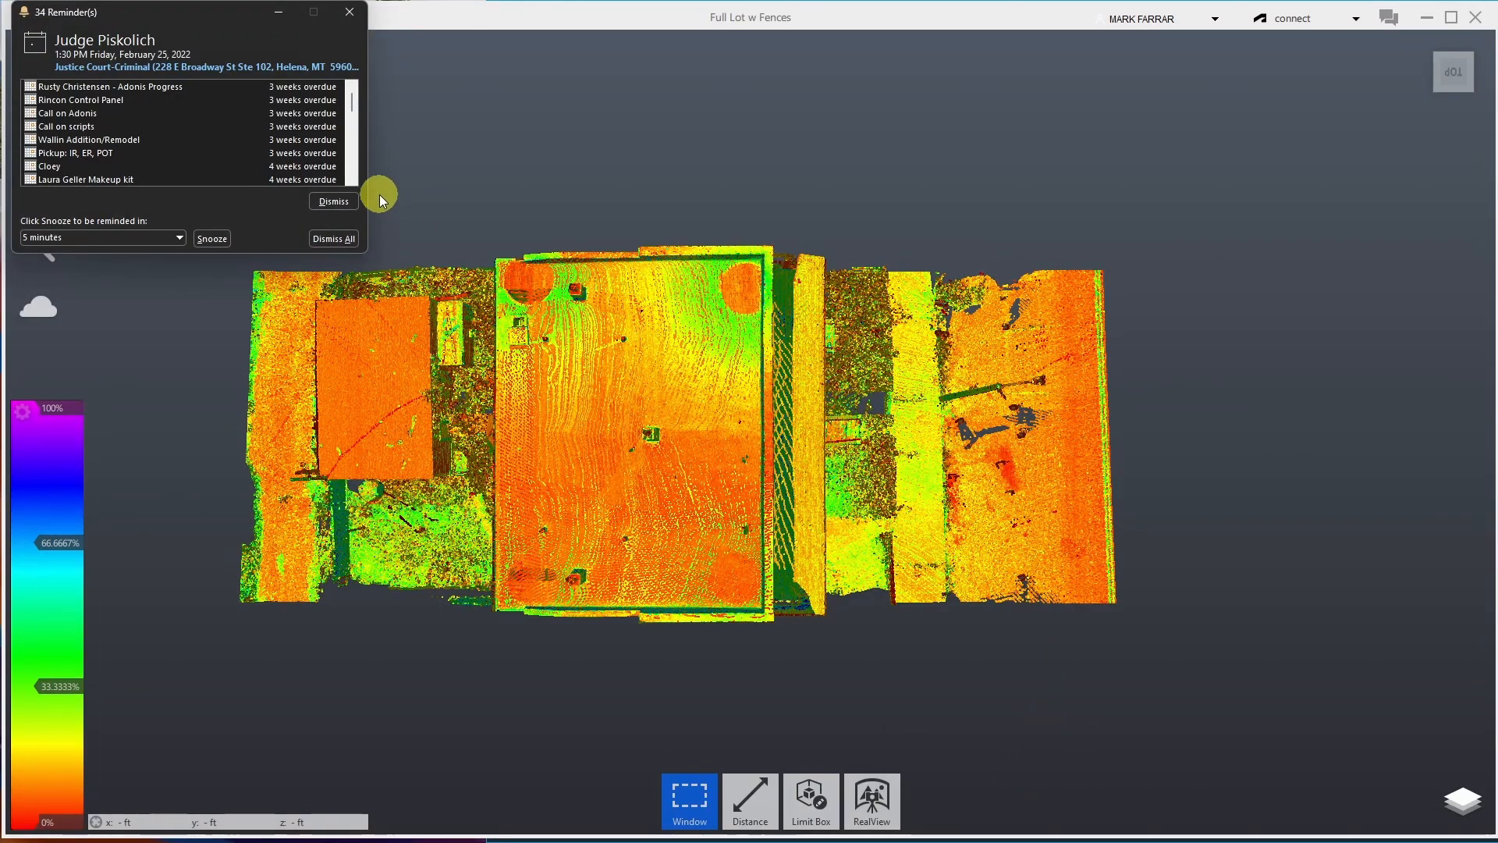
- Dismiss the reminders pop-up and window-select a narrow horizontal band spanning the whole lot
left_click(348, 16)
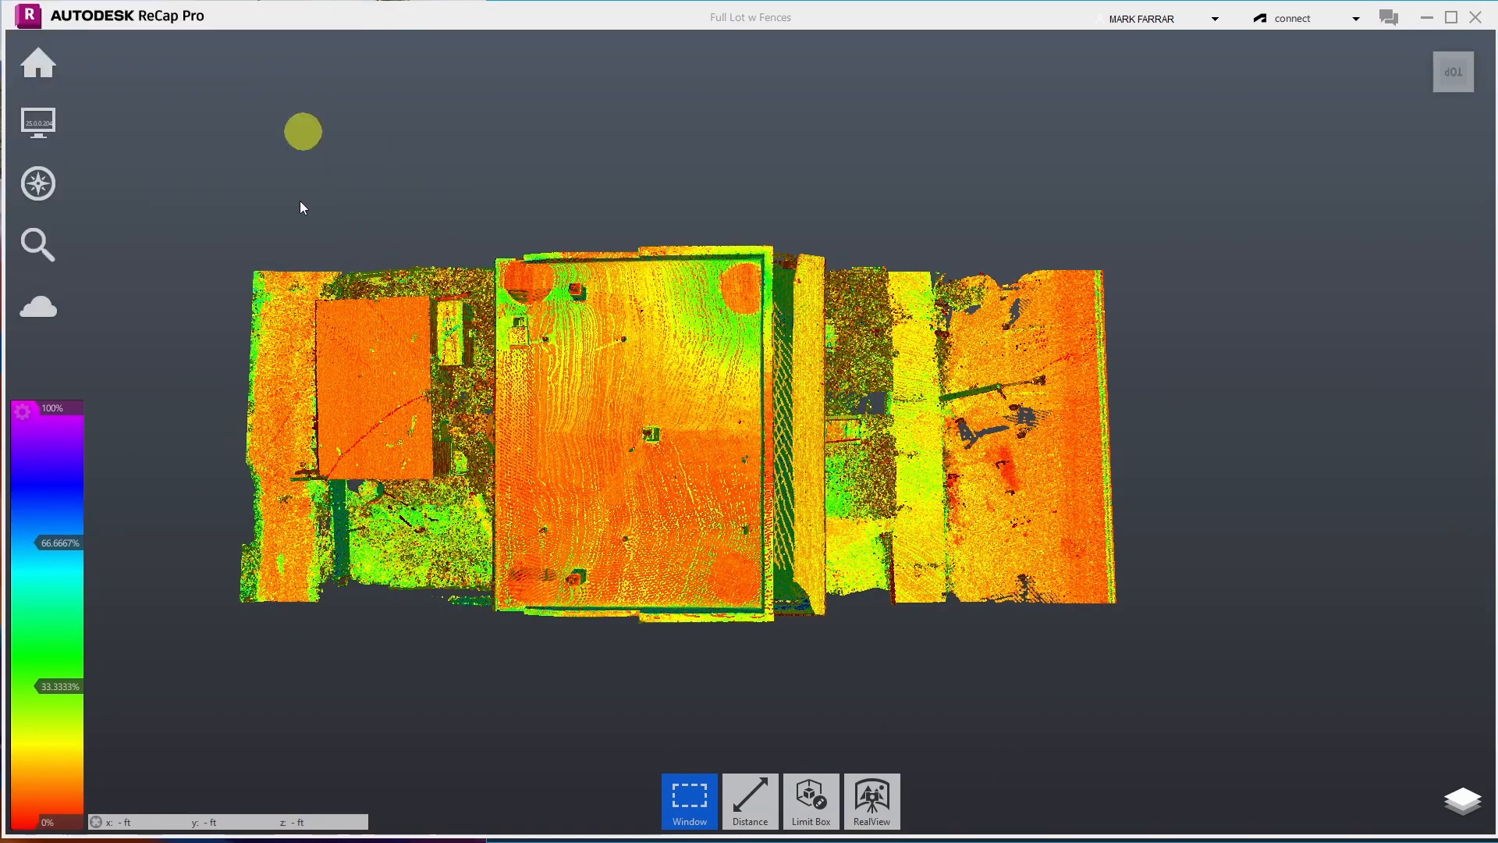
mouse_move(702, 804)
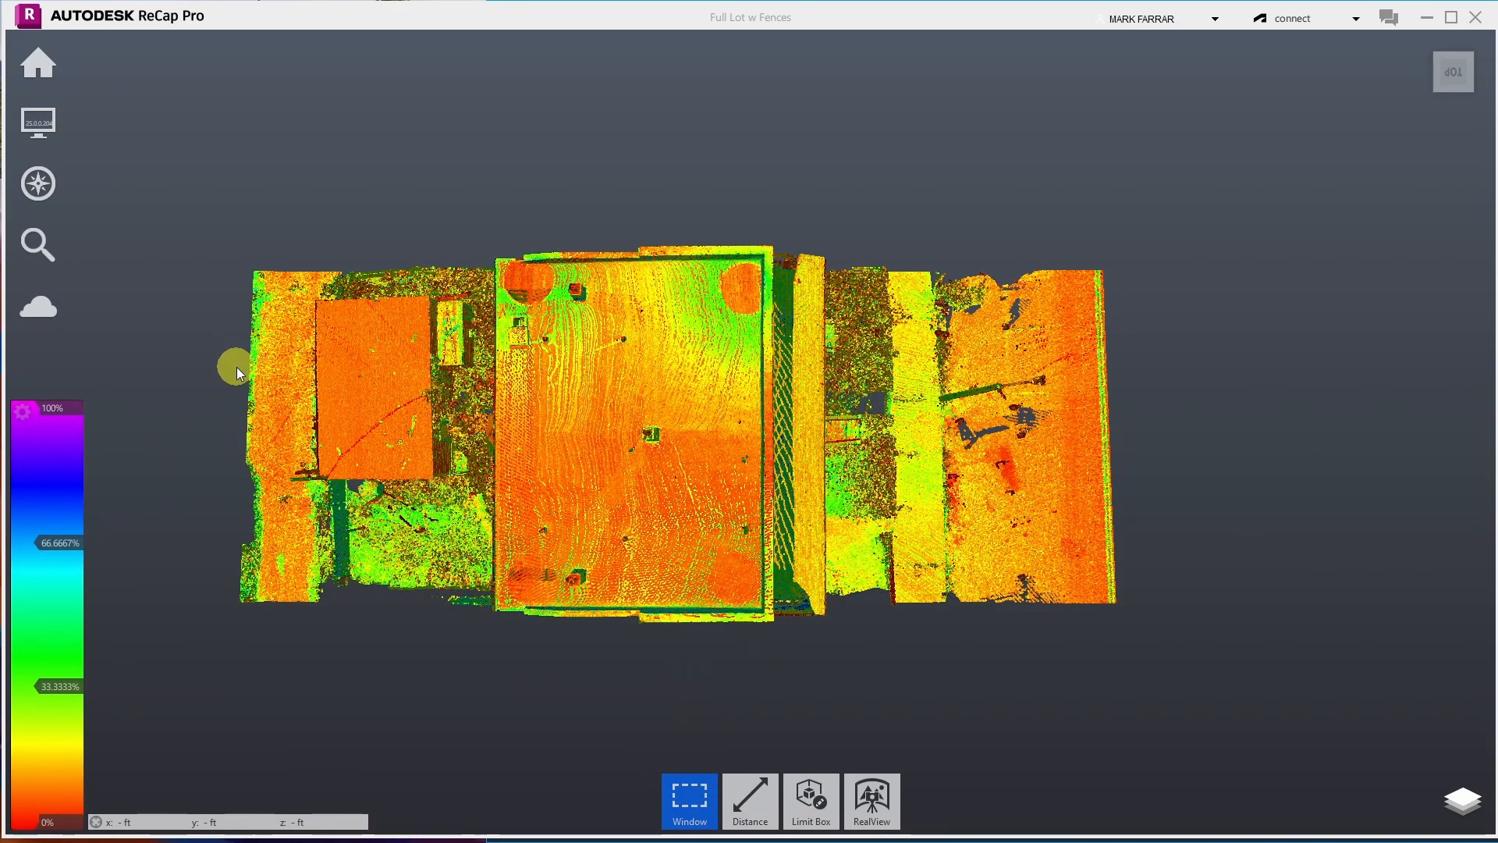
left_click_drag(234, 368, 739, 414)
left_click_drag(926, 400, 948, 396)
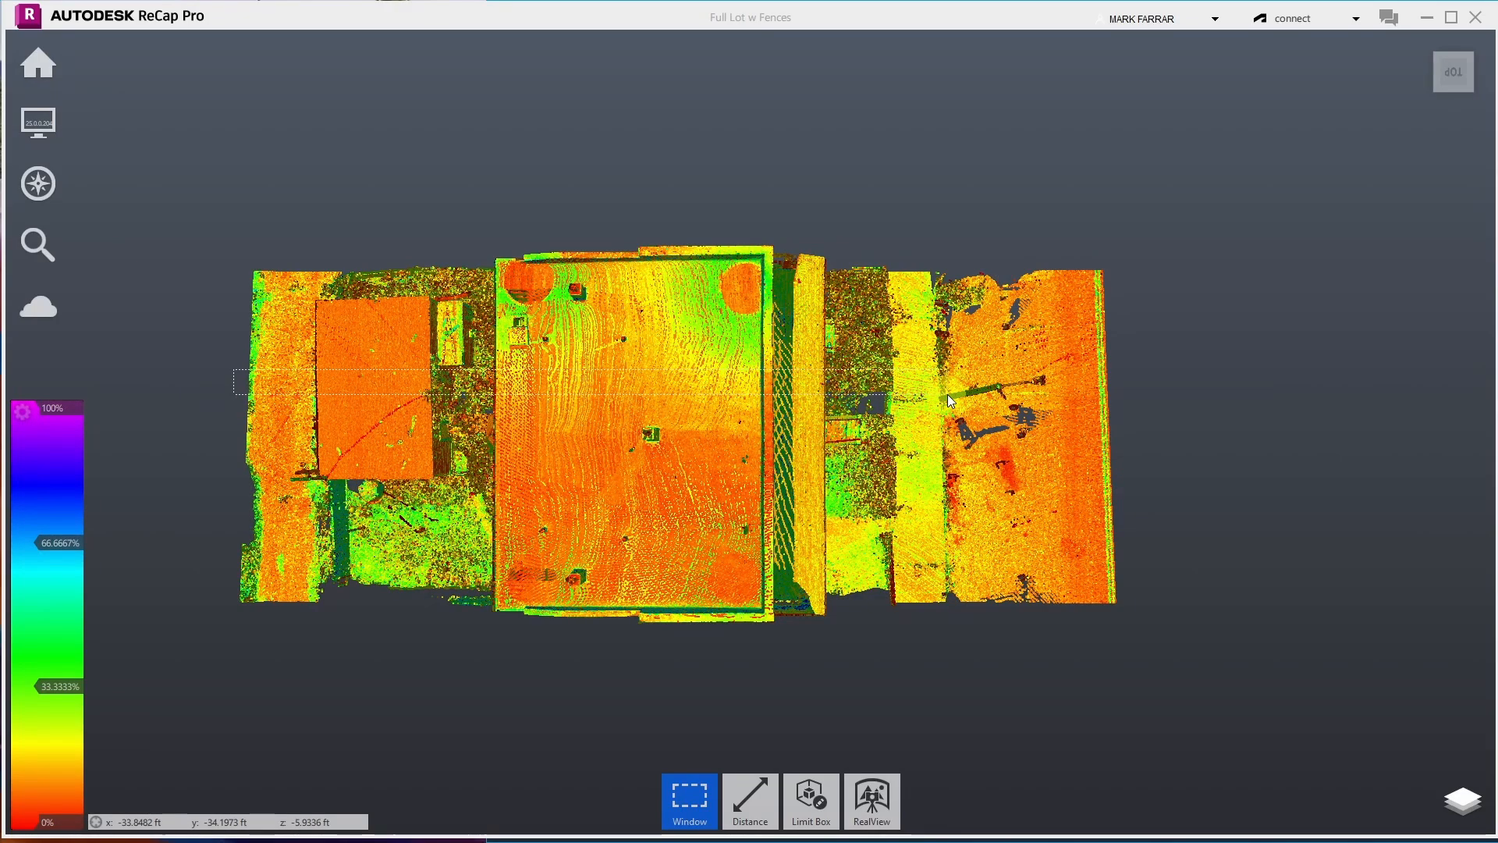
left_click_drag(947, 393, 947, 391)
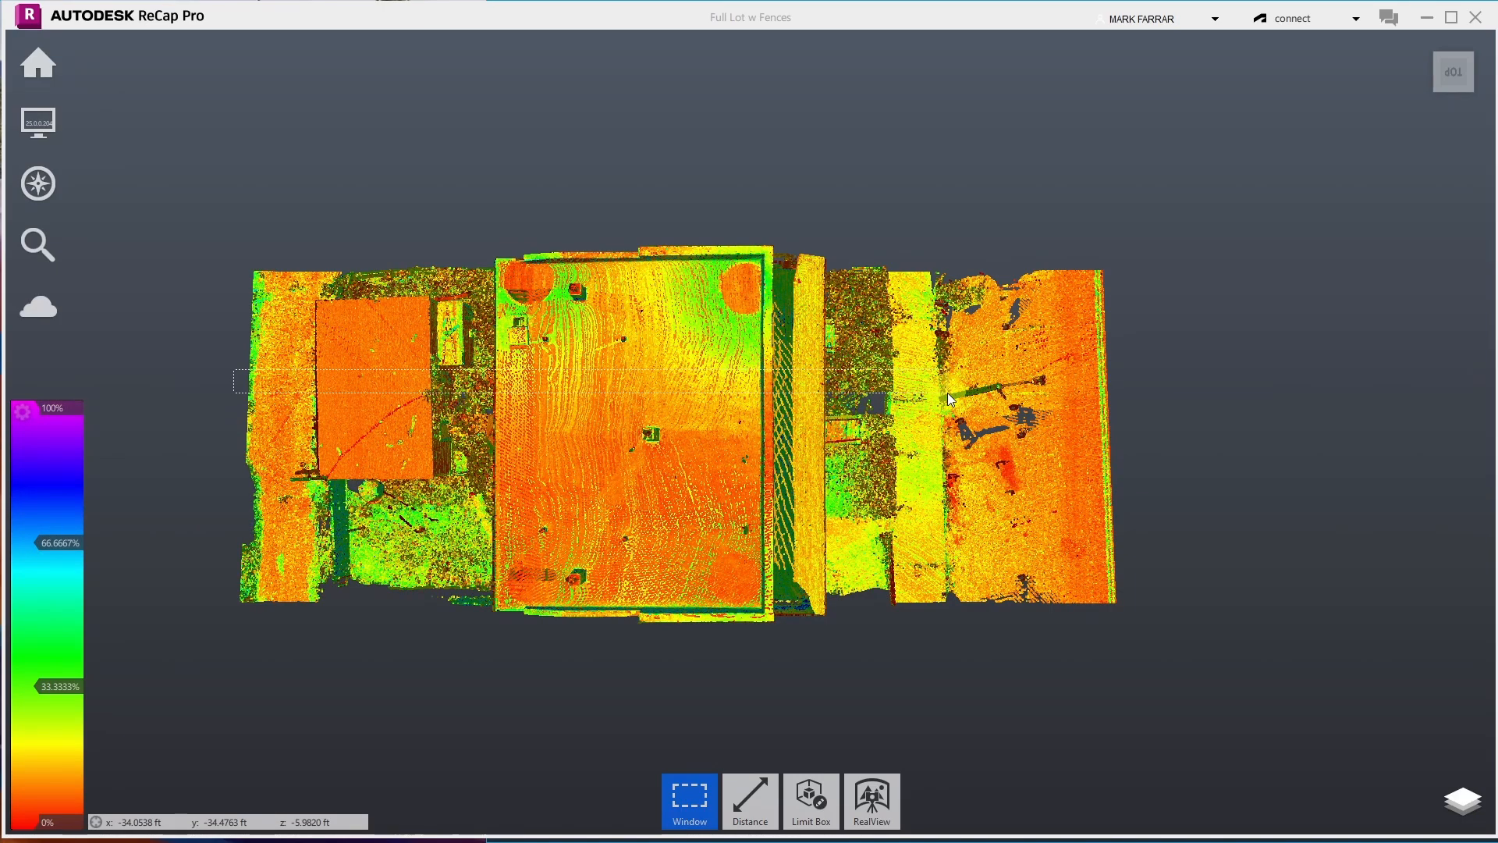
left_click_drag(947, 392, 1107, 387)
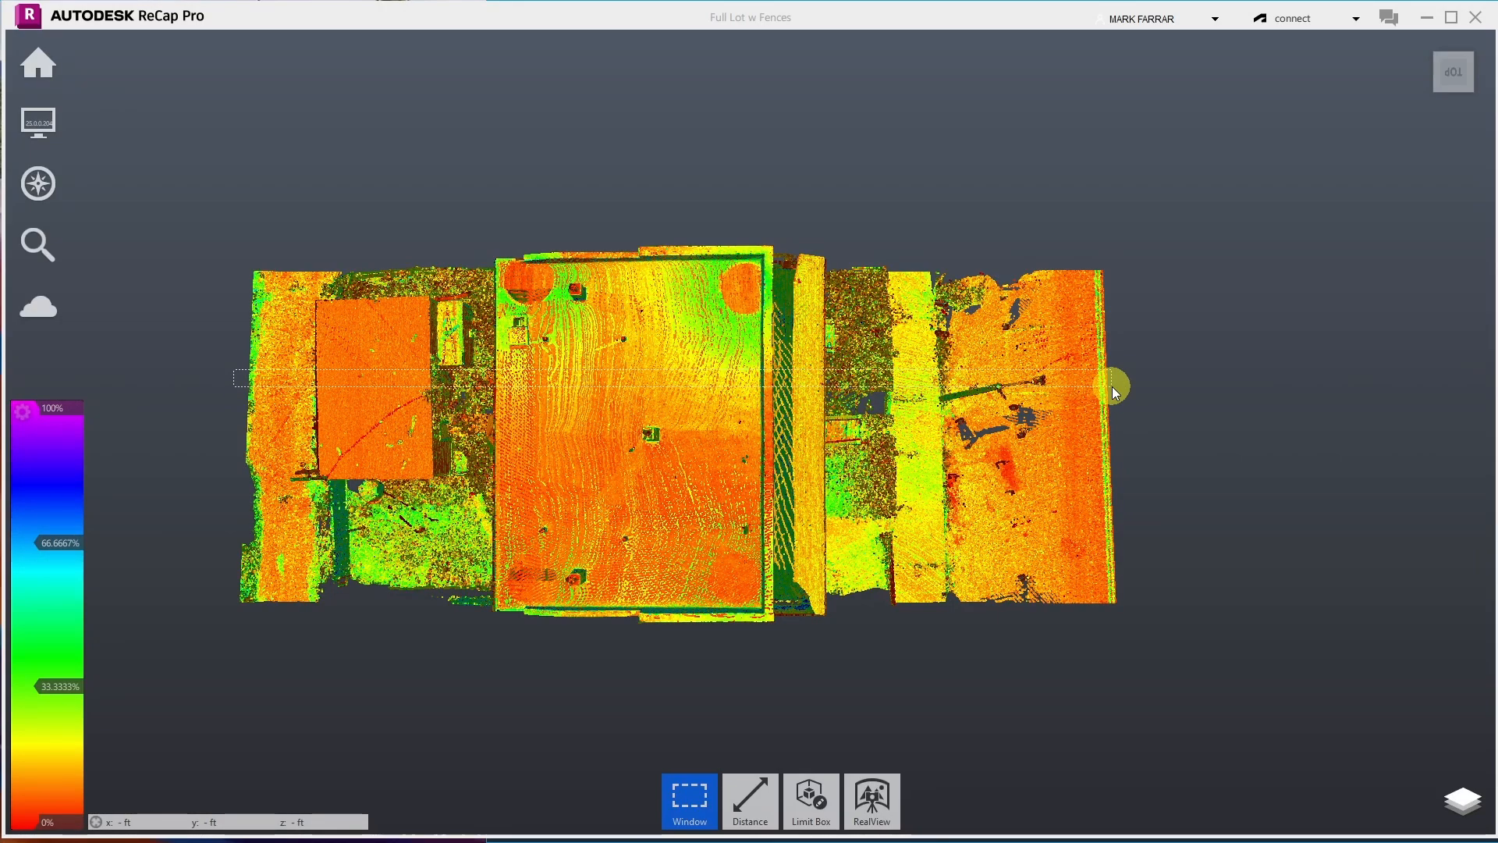
left_click_drag(1111, 387, 1111, 397)
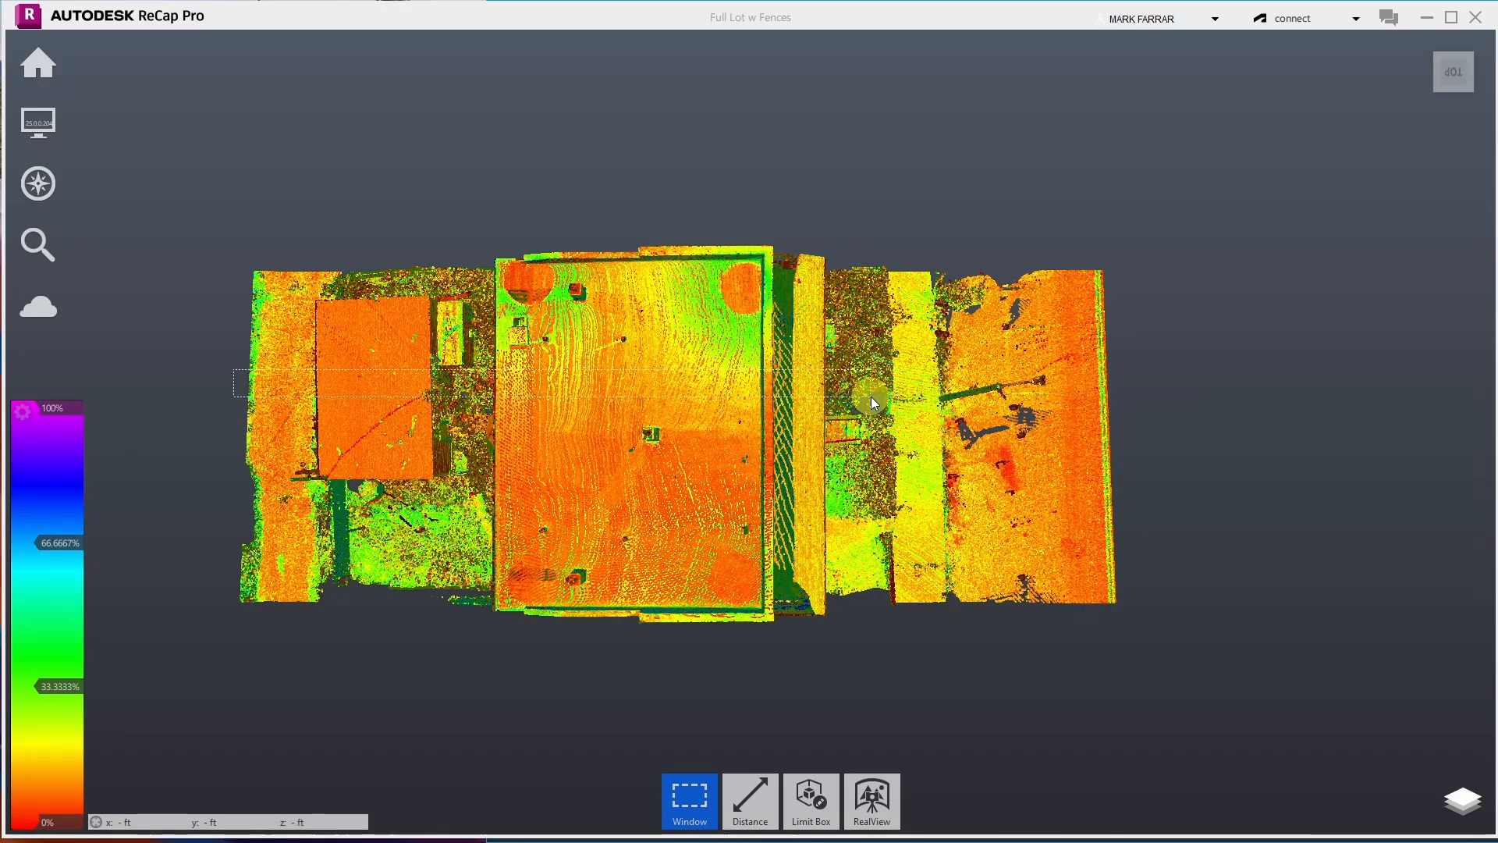
left_click_drag(991, 395, 1111, 392)
- Clip Outside the selected band, then view the remaining strip from an isometric corner and home
left_click(794, 819)
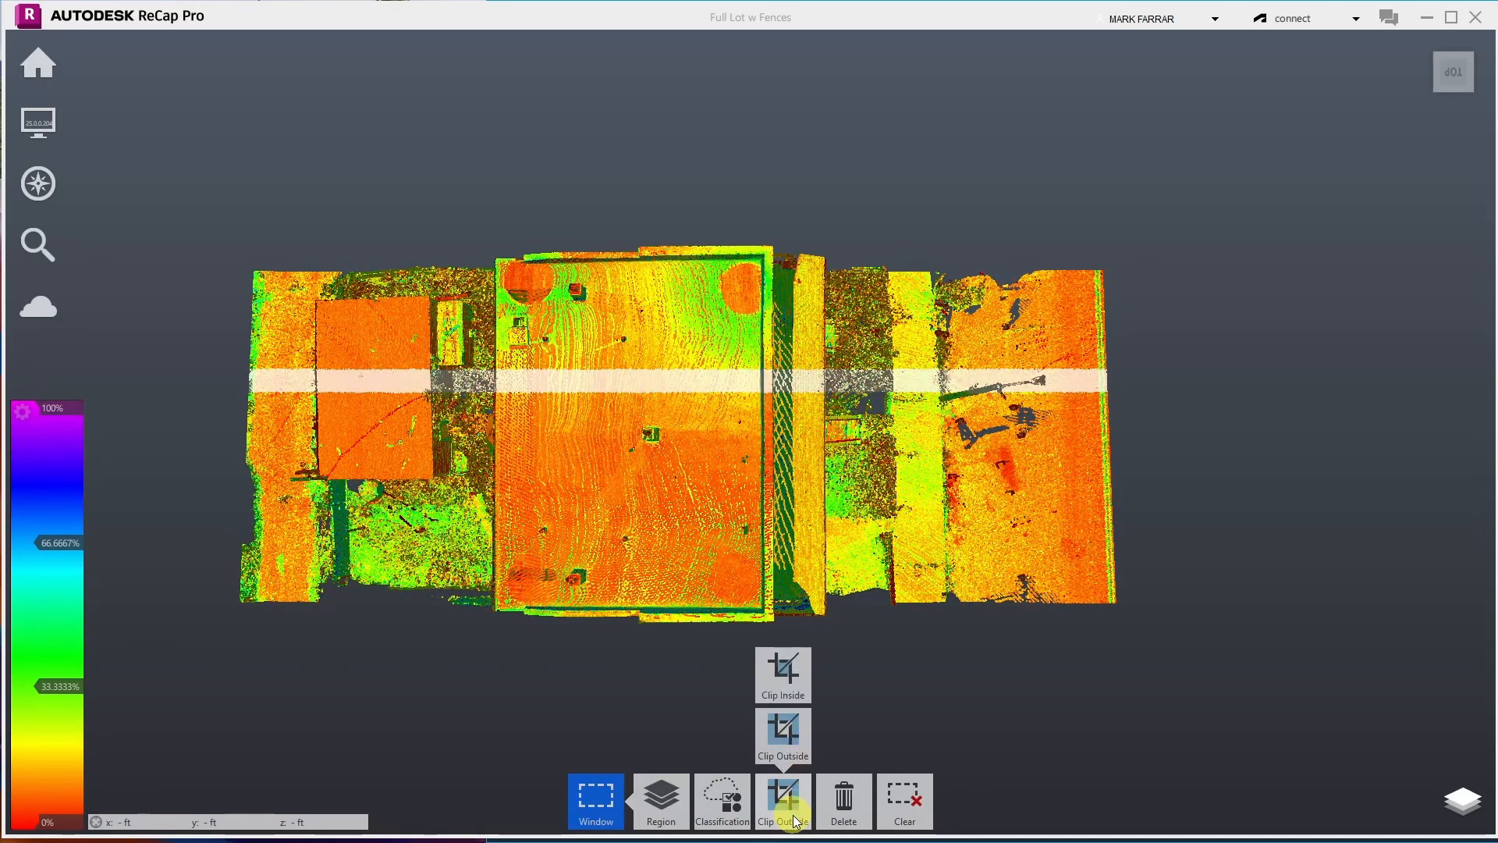
left_click(793, 808)
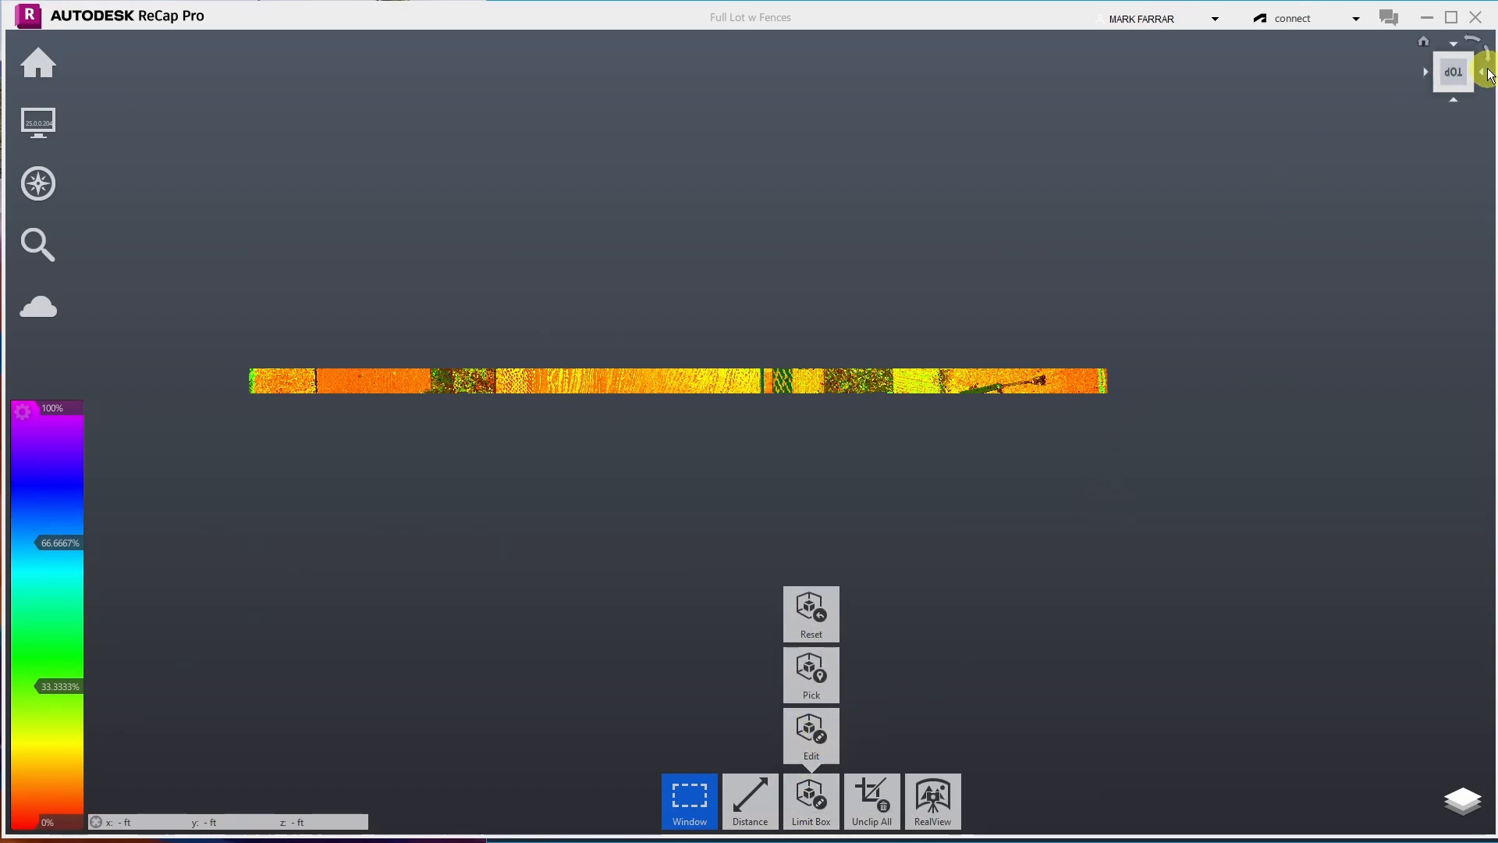
left_click(1476, 62)
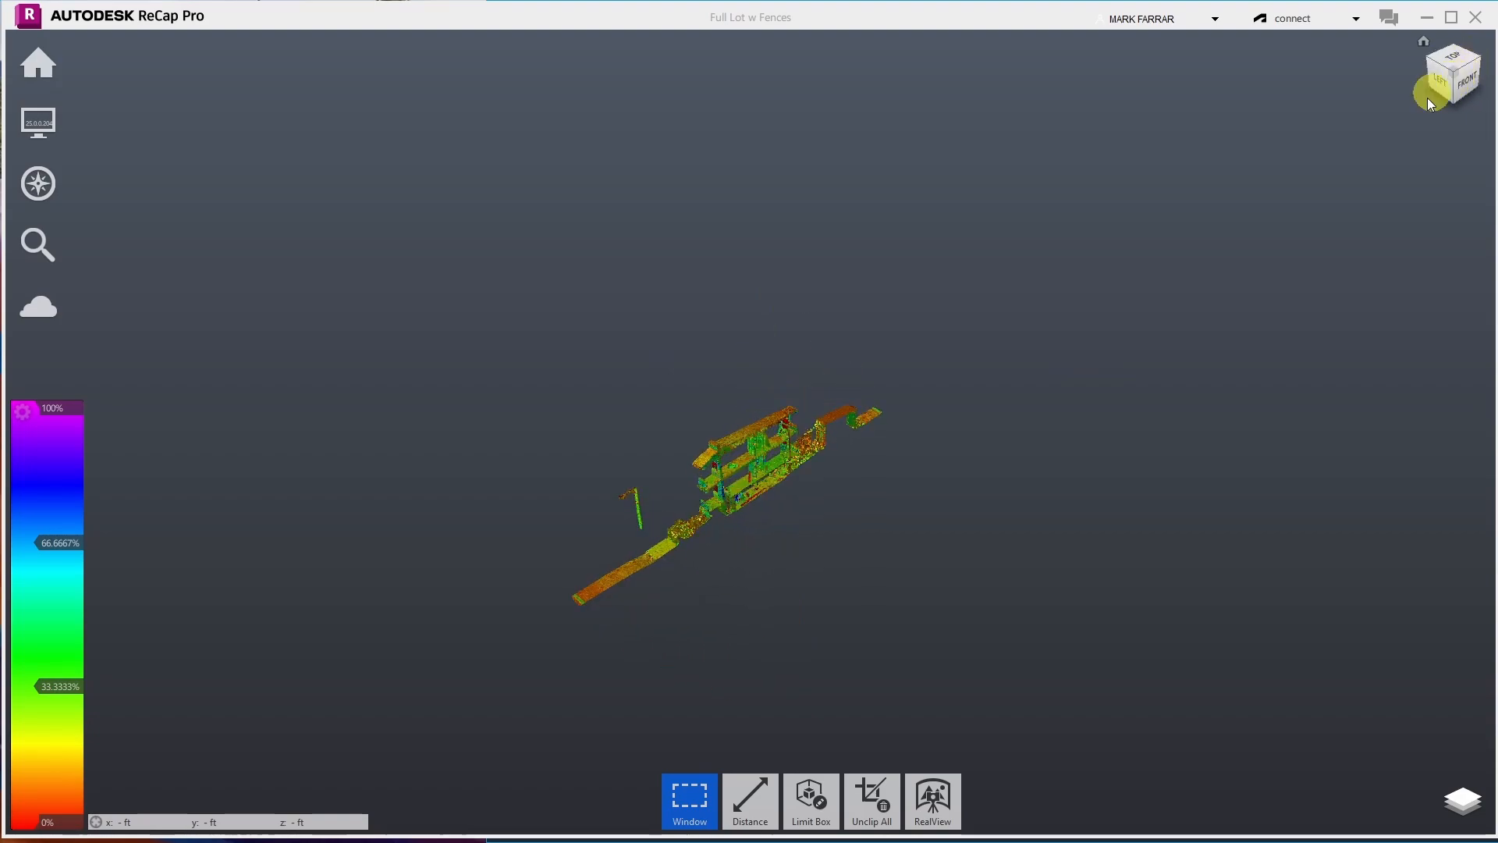
left_click(1424, 42)
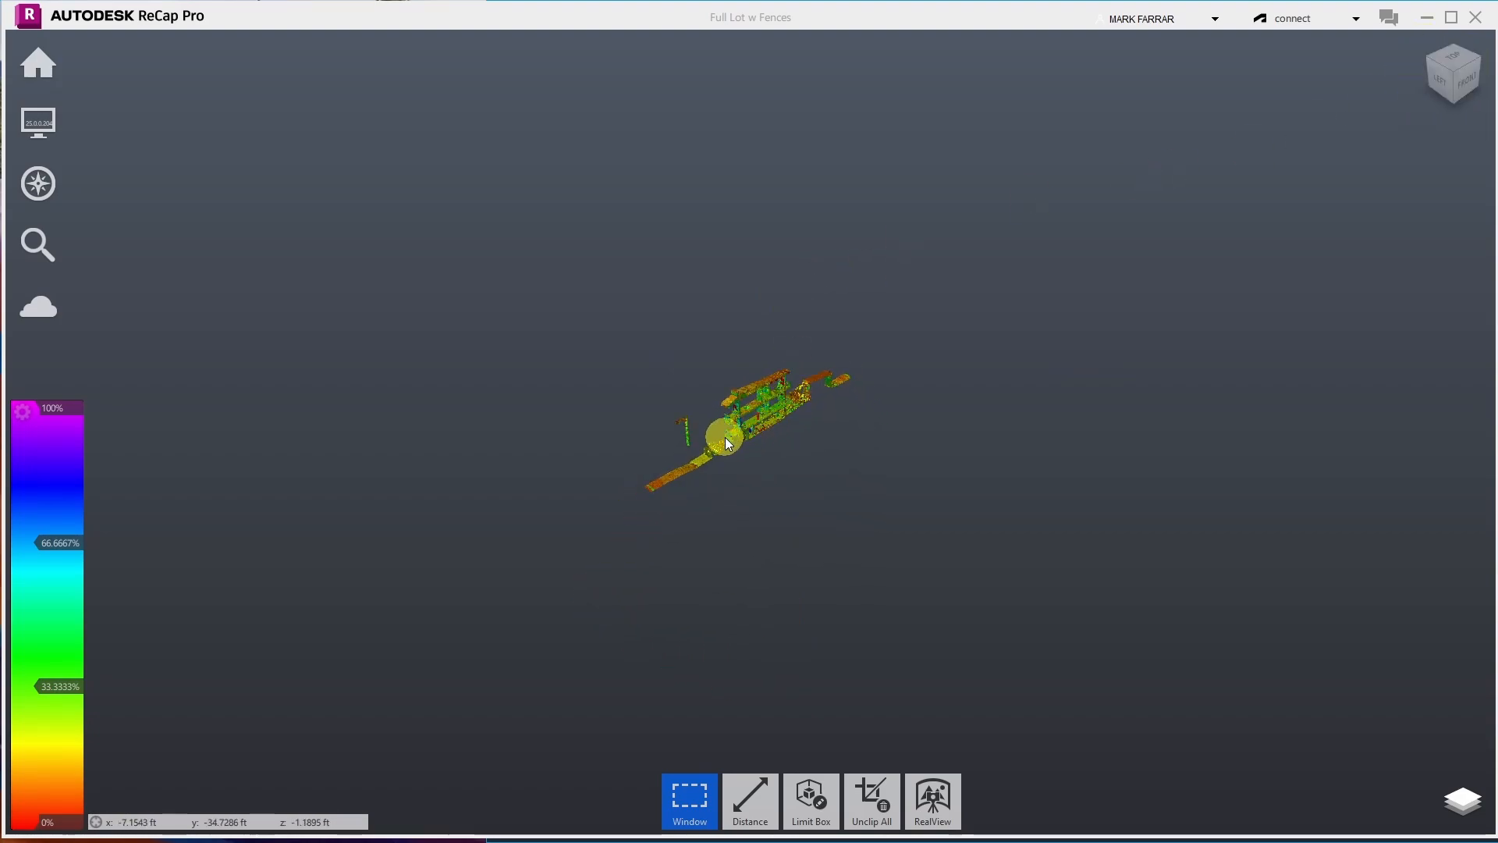
scroll(722, 446, "up", 5)
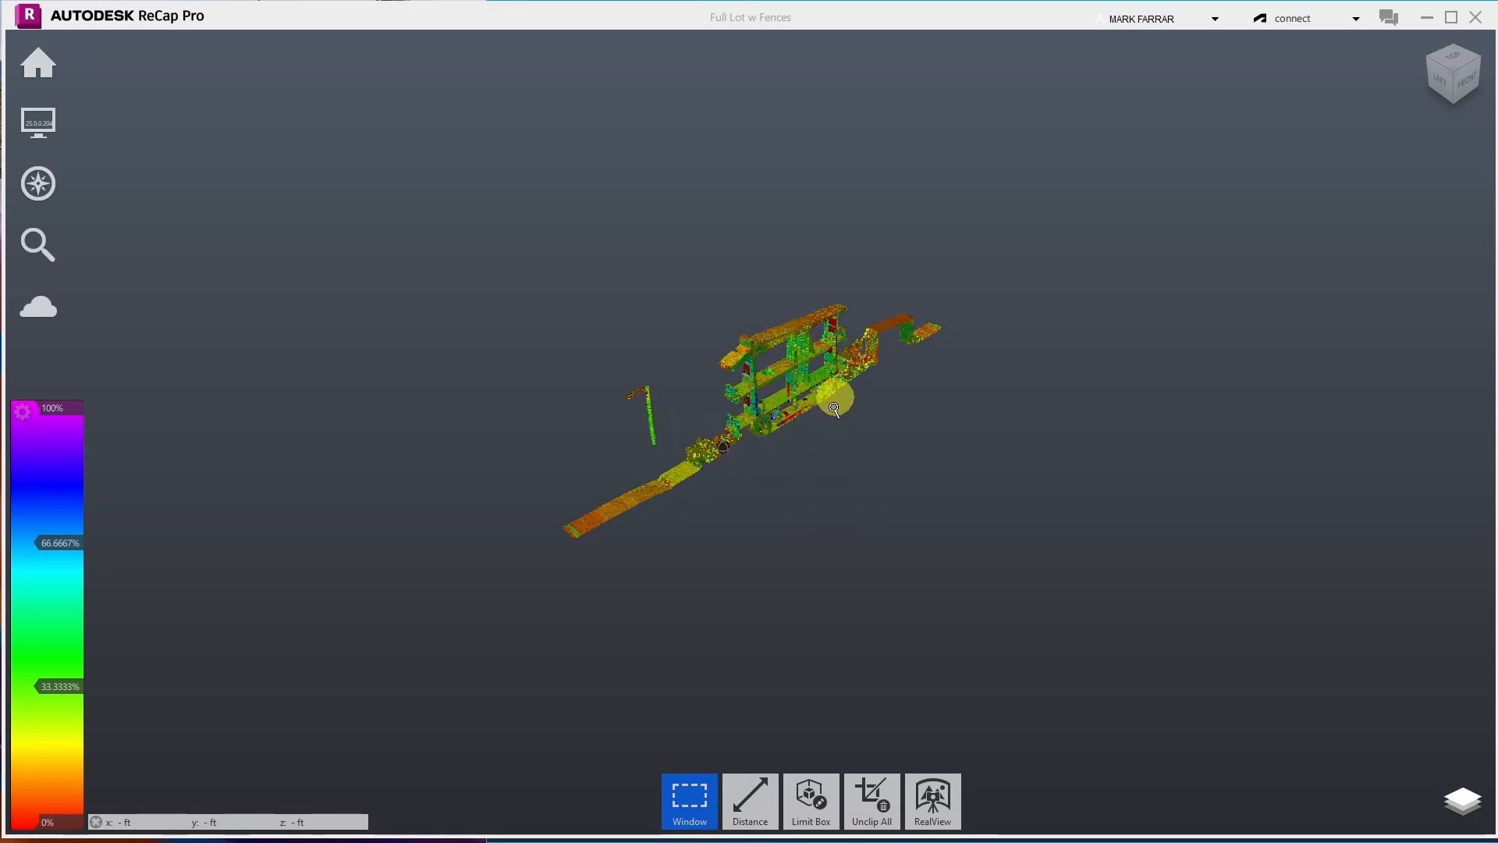
- In Limit Box Edit, drag the left, side and front faces inward to crop the strip's ends
mouse_move(810, 802)
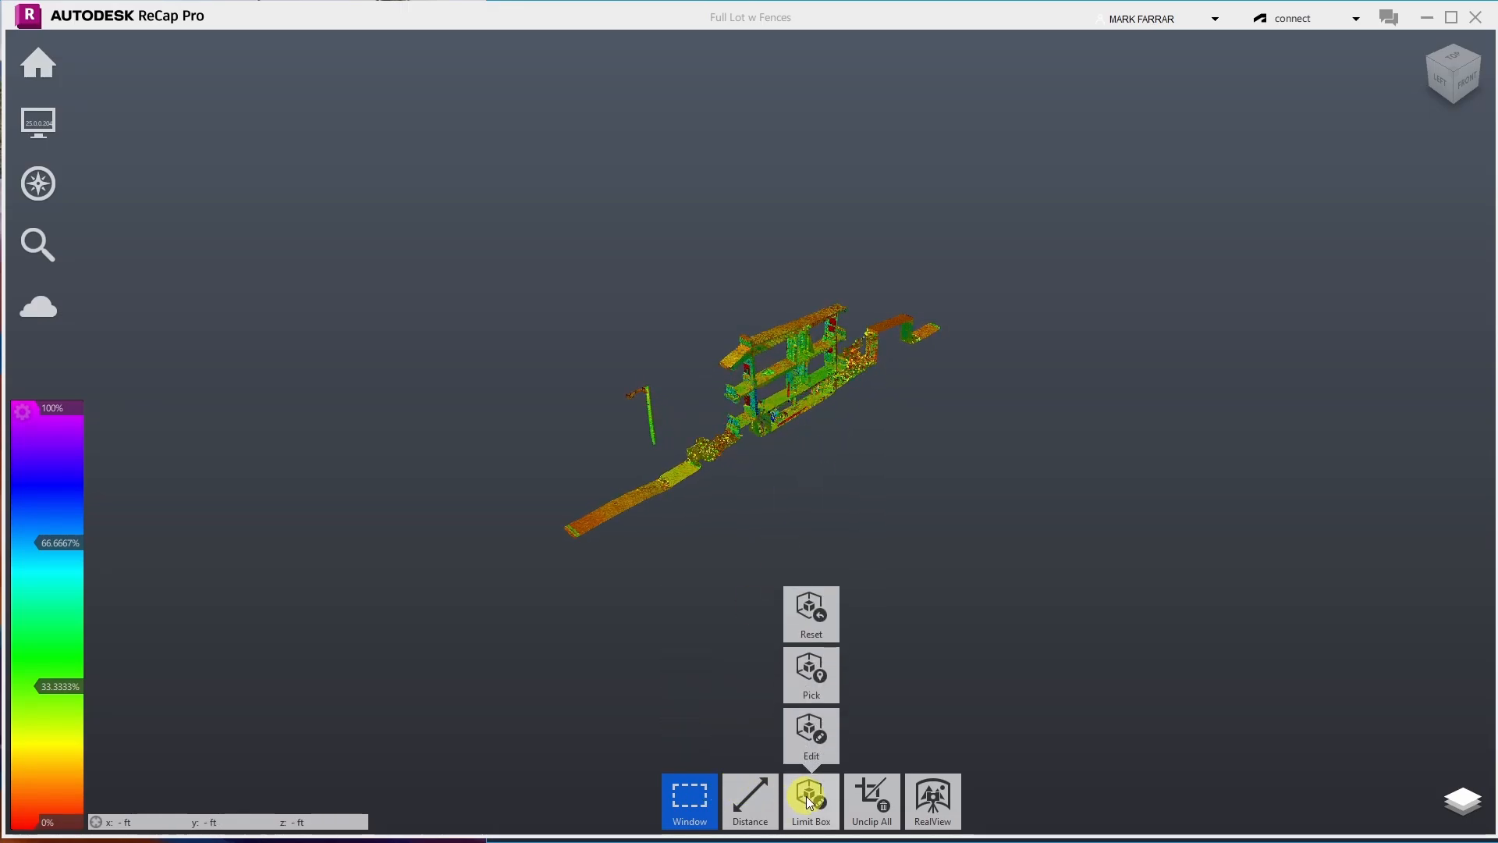
left_click(810, 733)
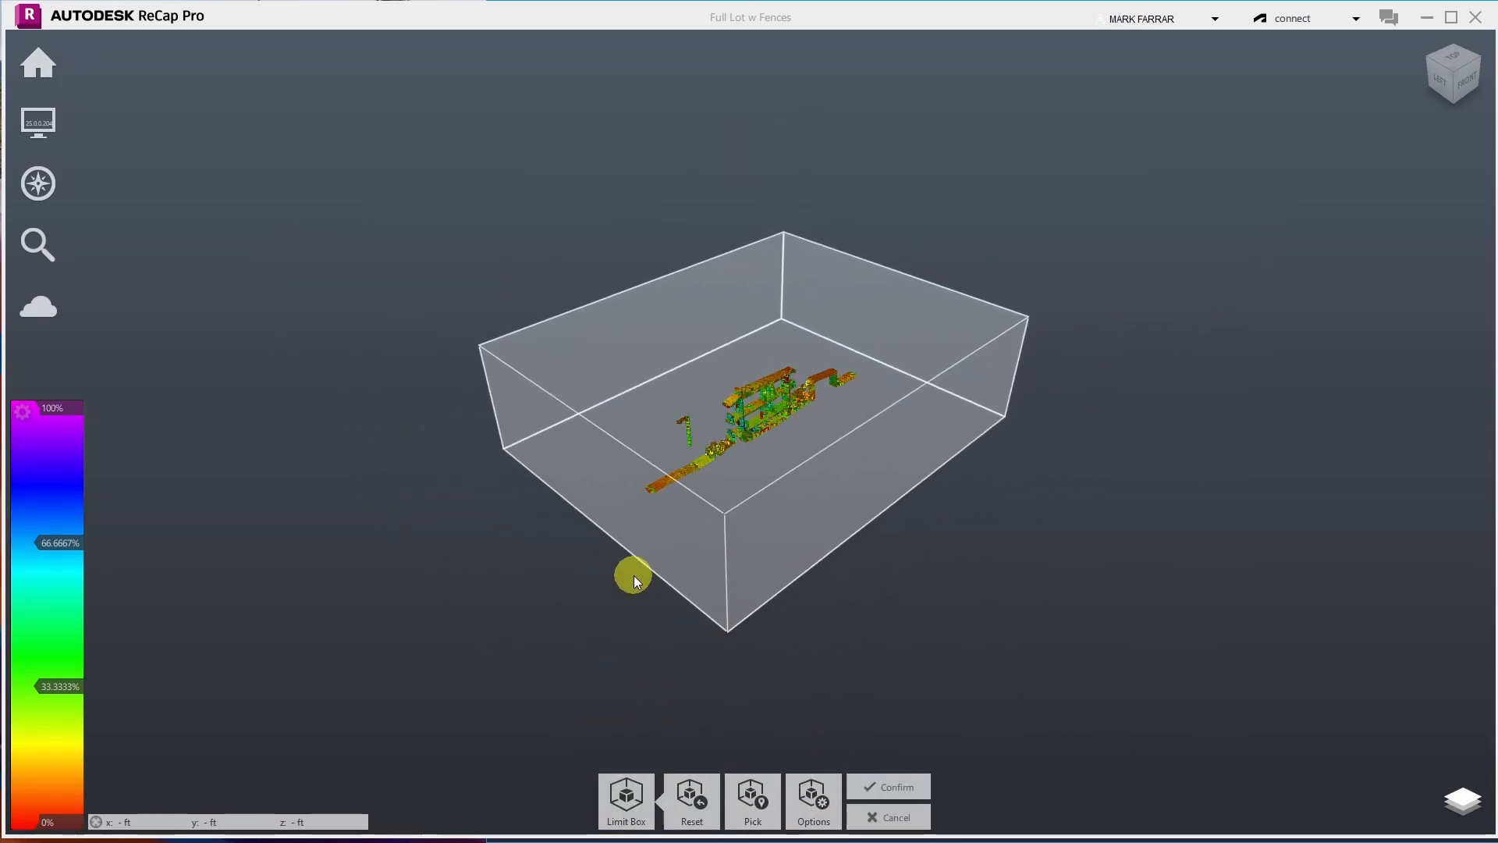
left_click(645, 485)
left_click_drag(644, 484, 747, 374)
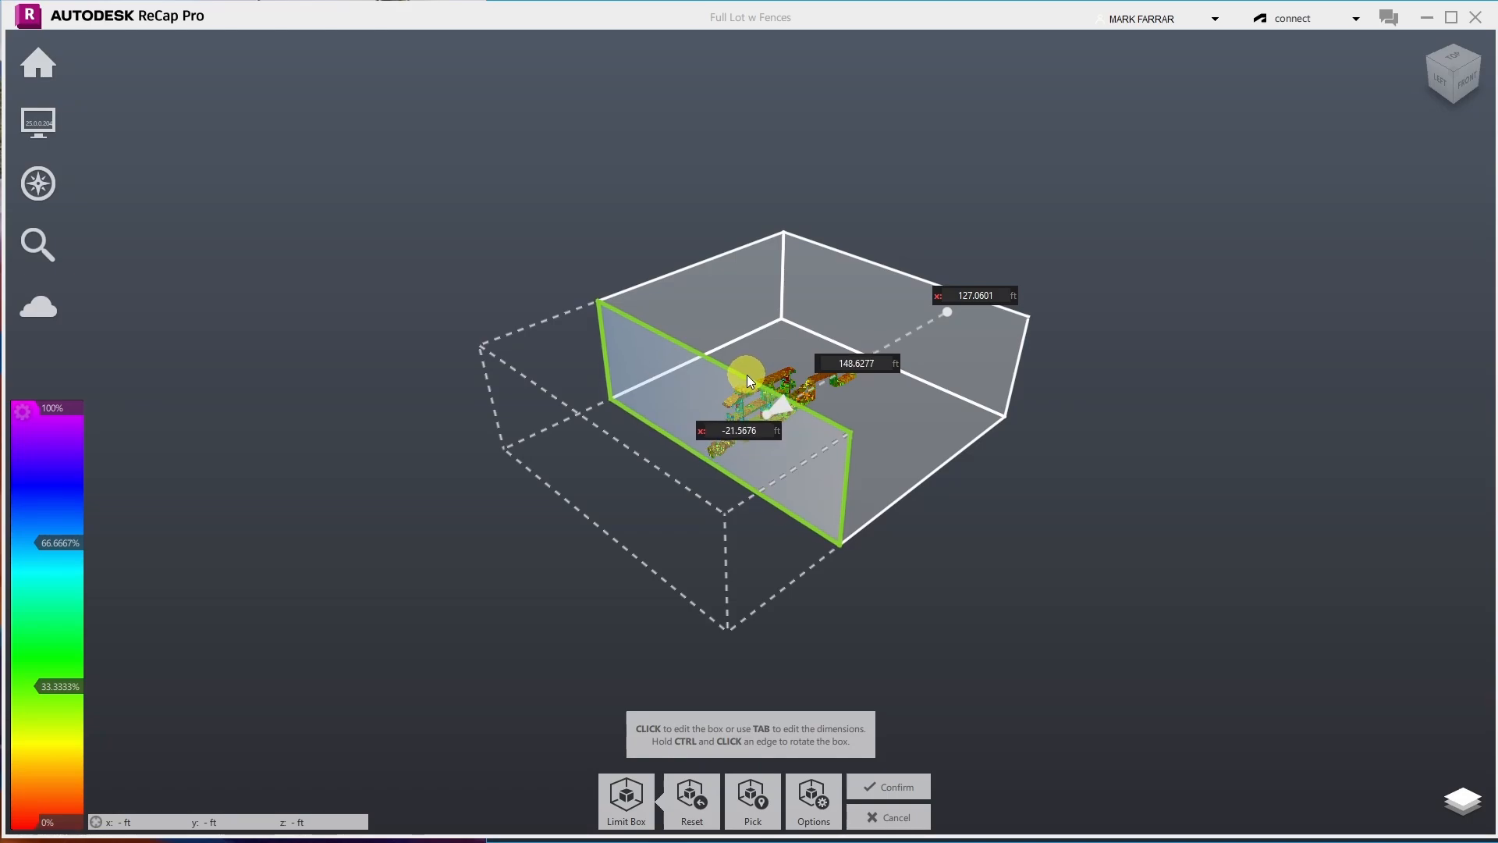
left_click_drag(747, 375, 747, 375)
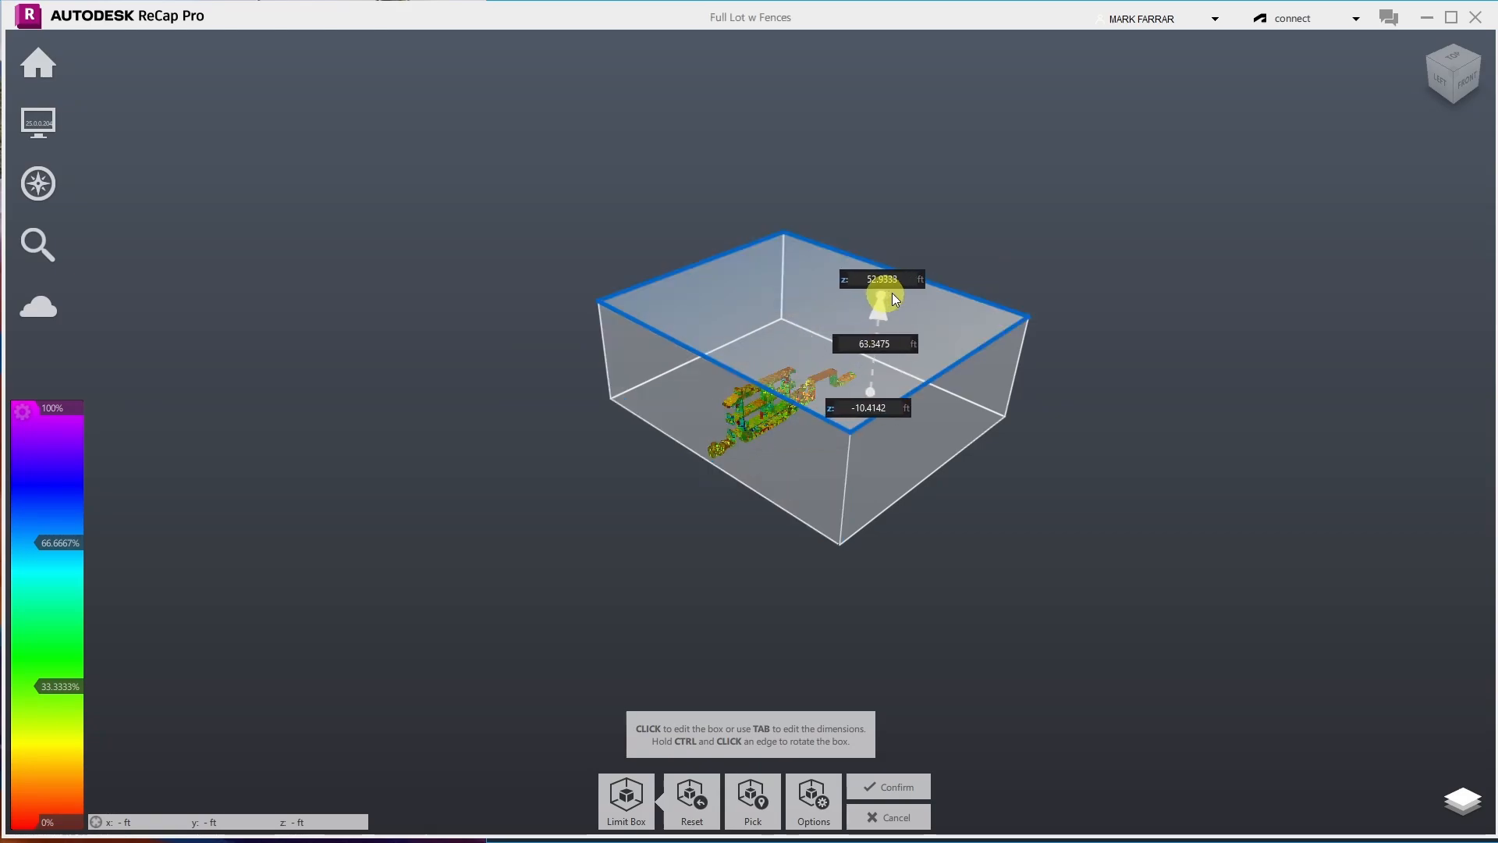
left_click(1457, 50)
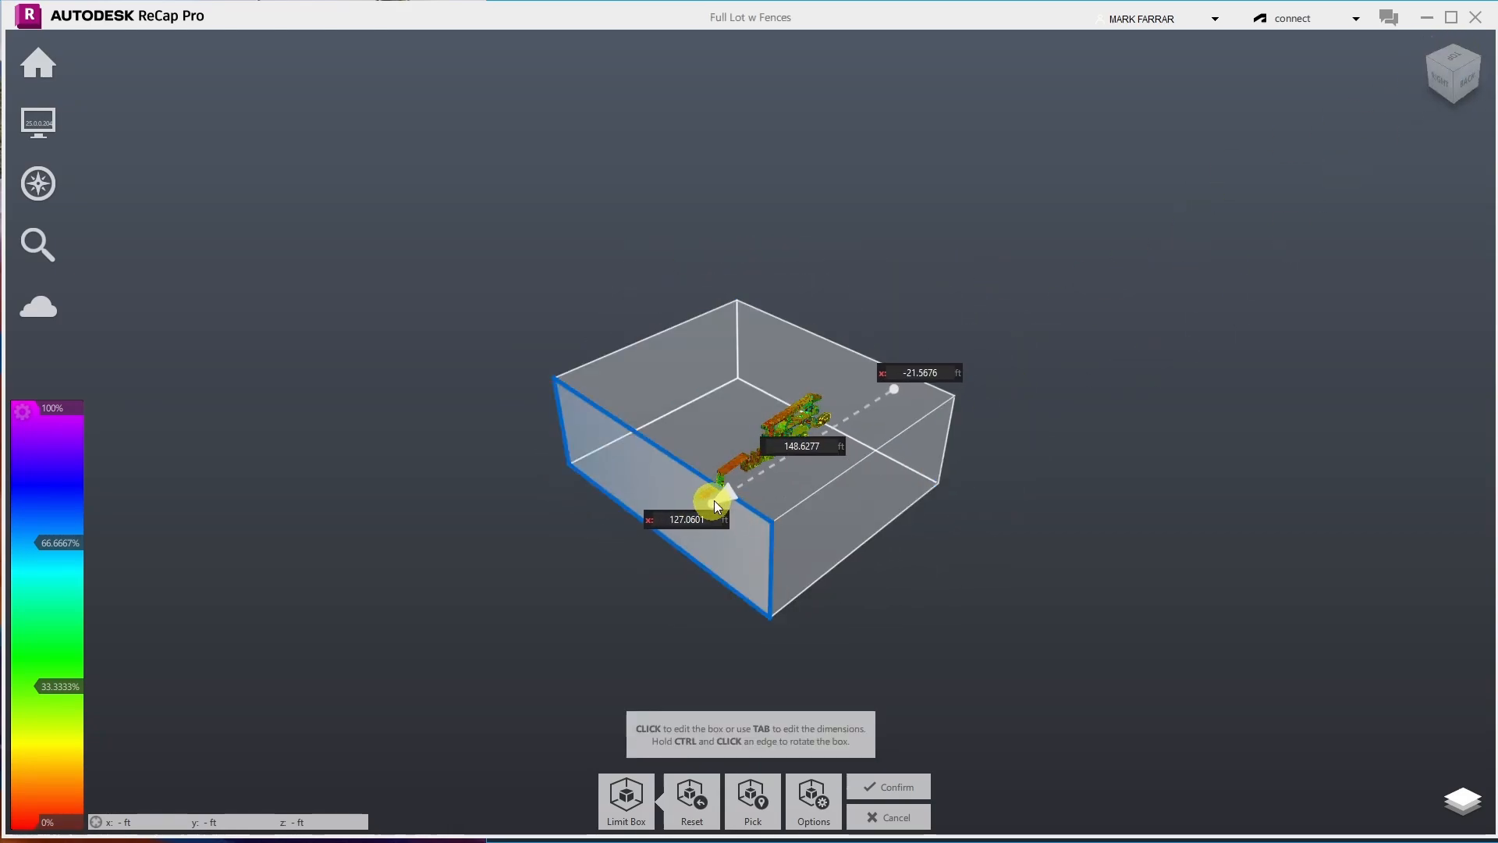
left_click_drag(715, 498, 736, 442)
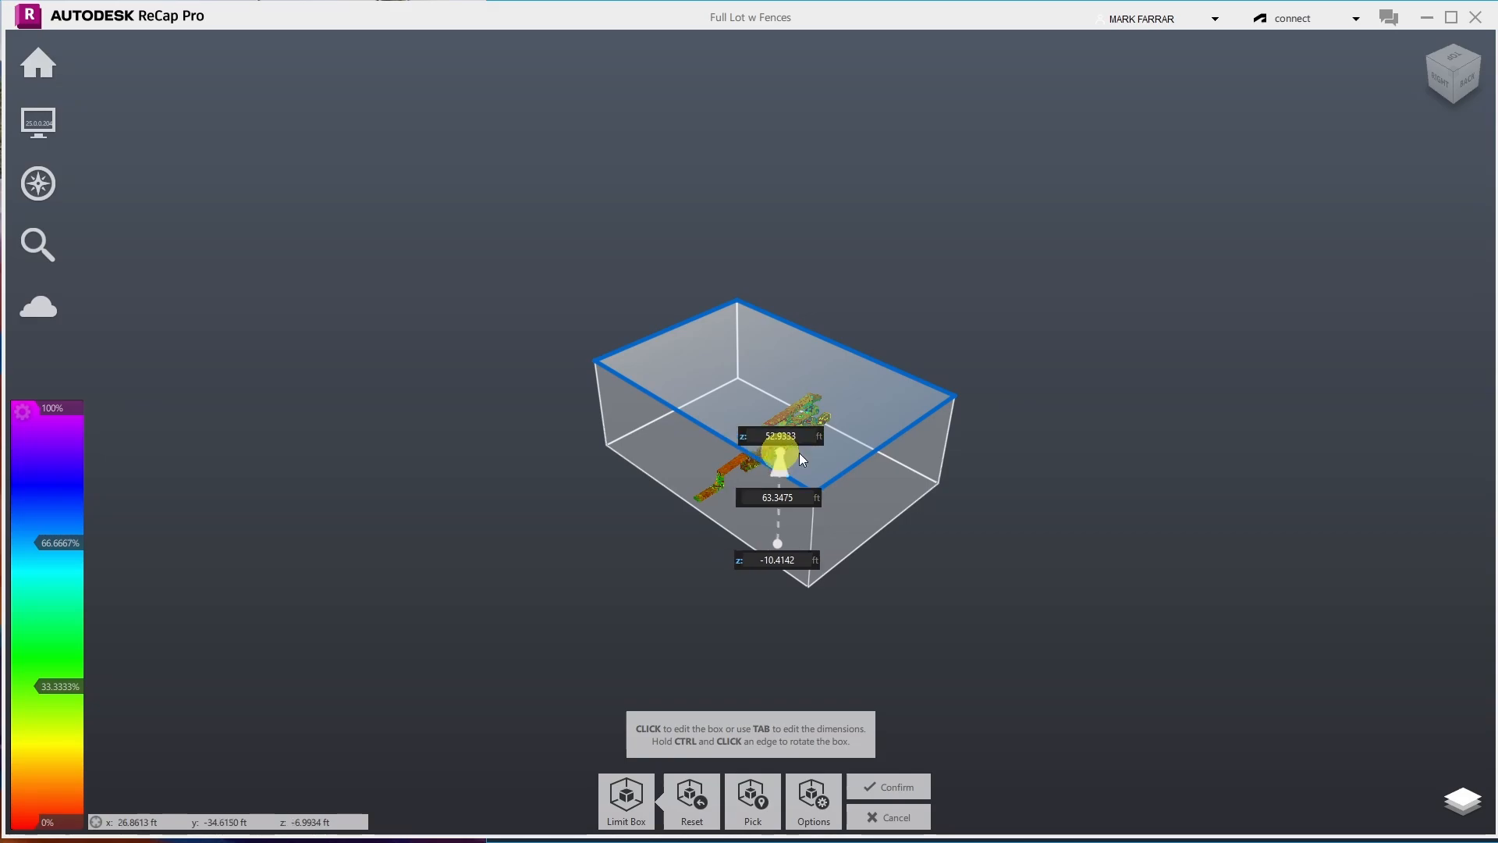
left_click_drag(863, 463, 755, 401)
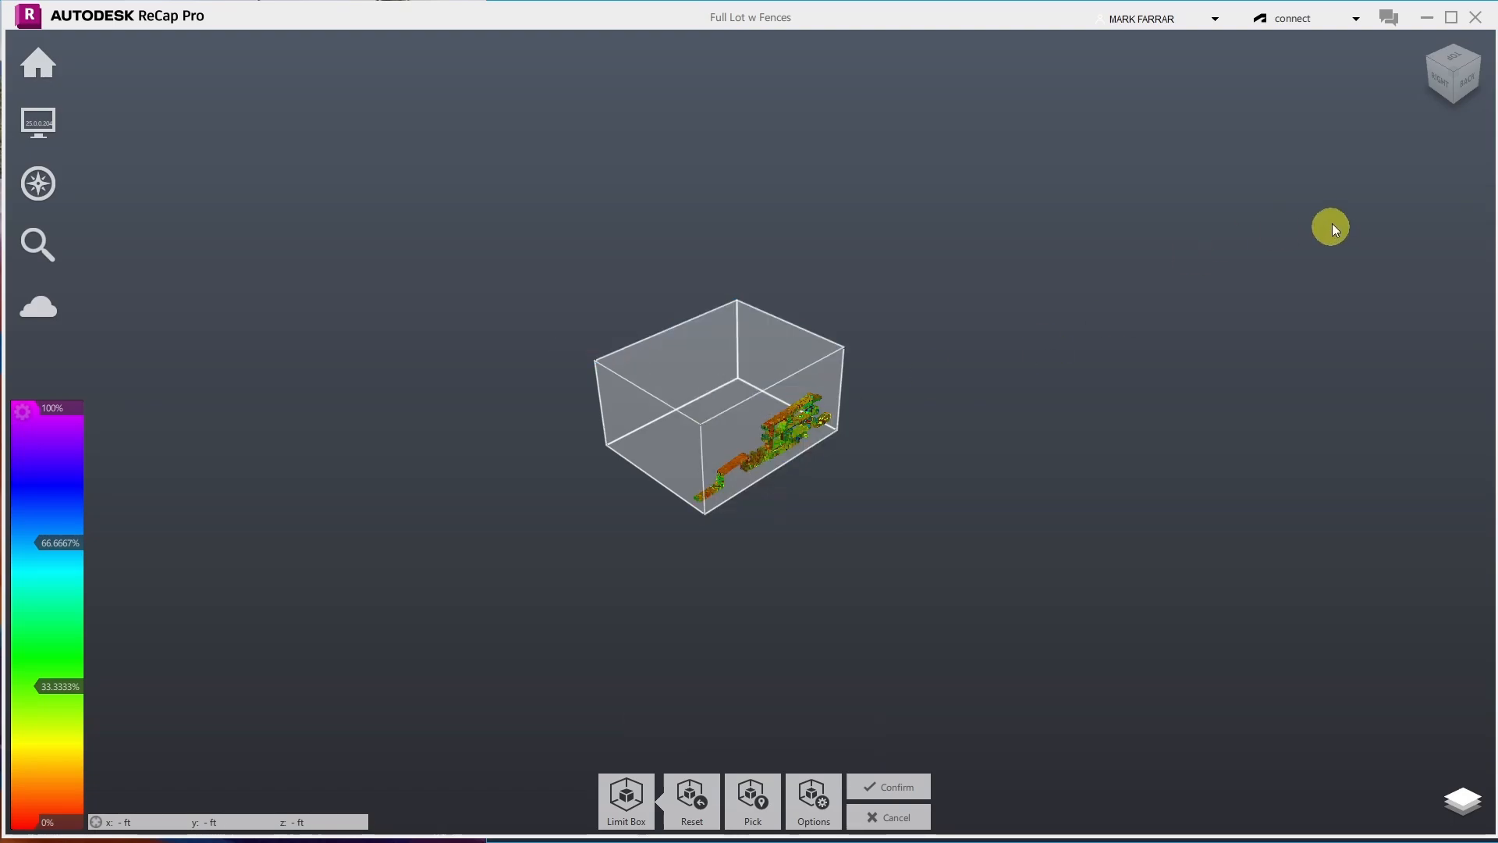
left_click(1426, 56)
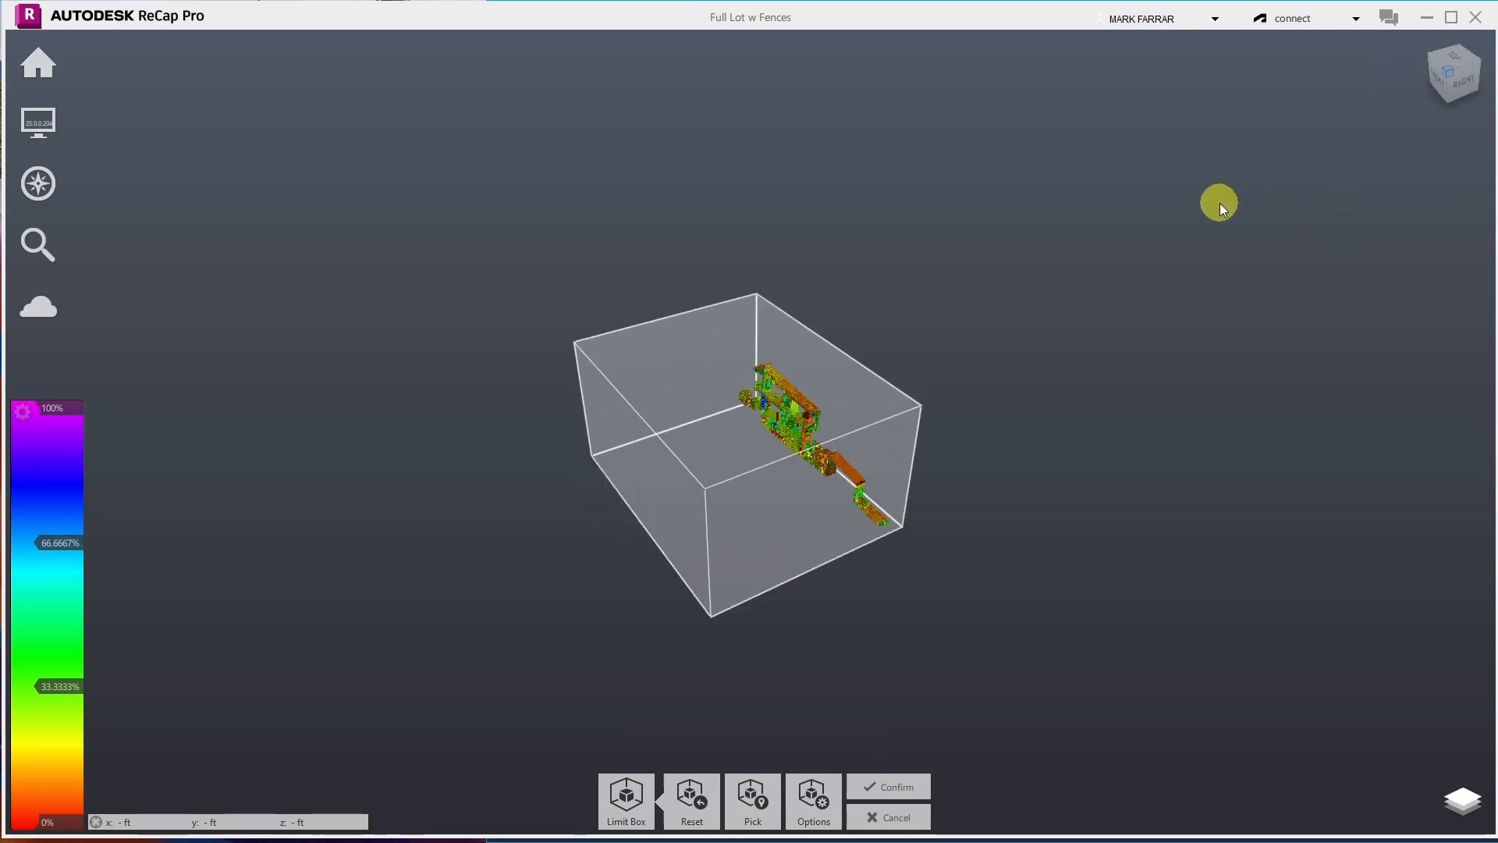
left_click_drag(719, 471, 872, 378)
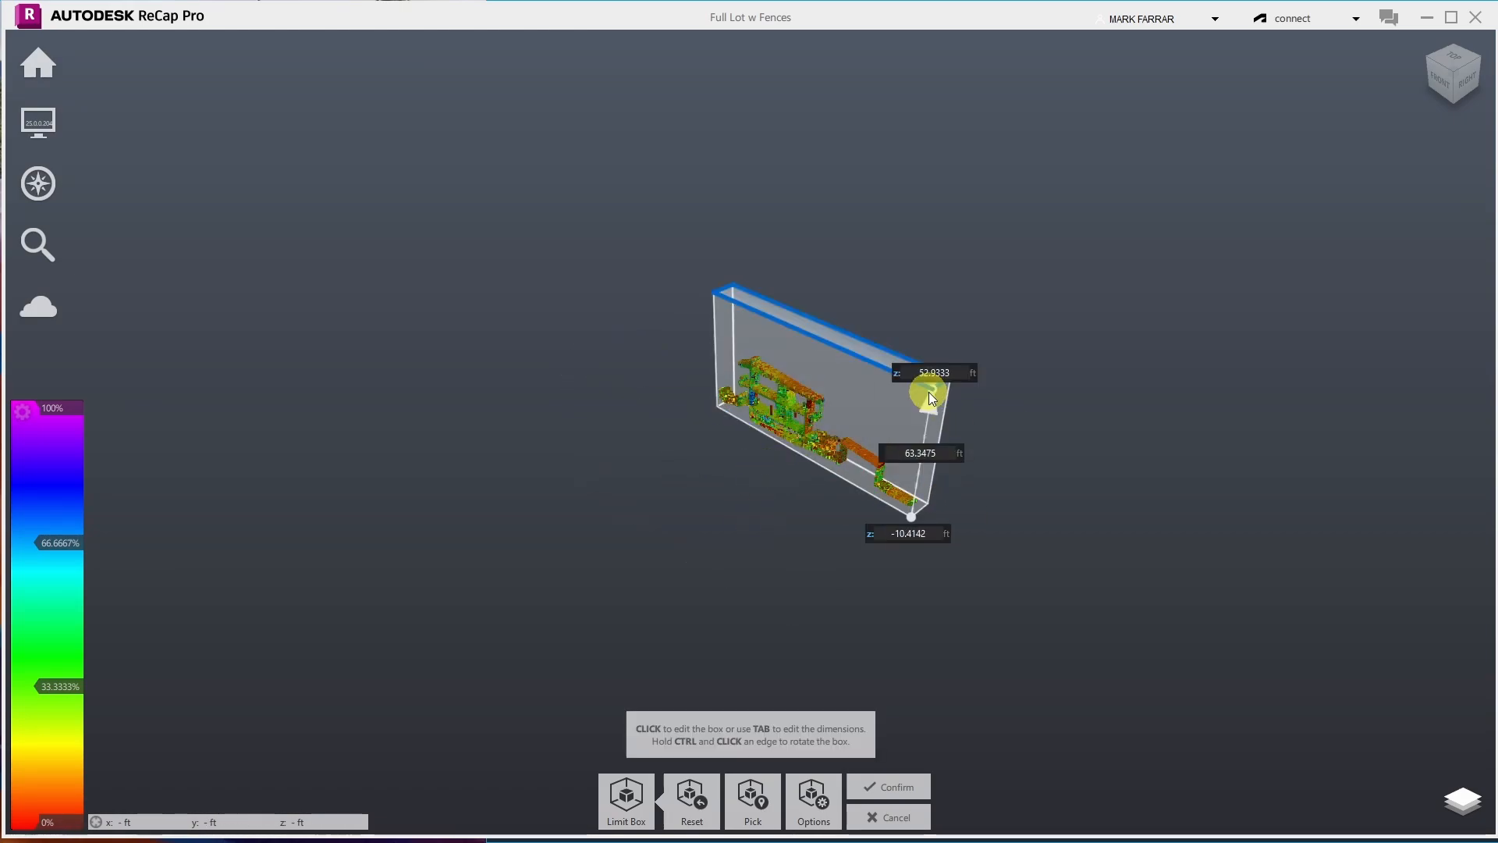
- Confirm the trimmed limit box and orbit the section to inspect its vegetation
left_click(887, 788)
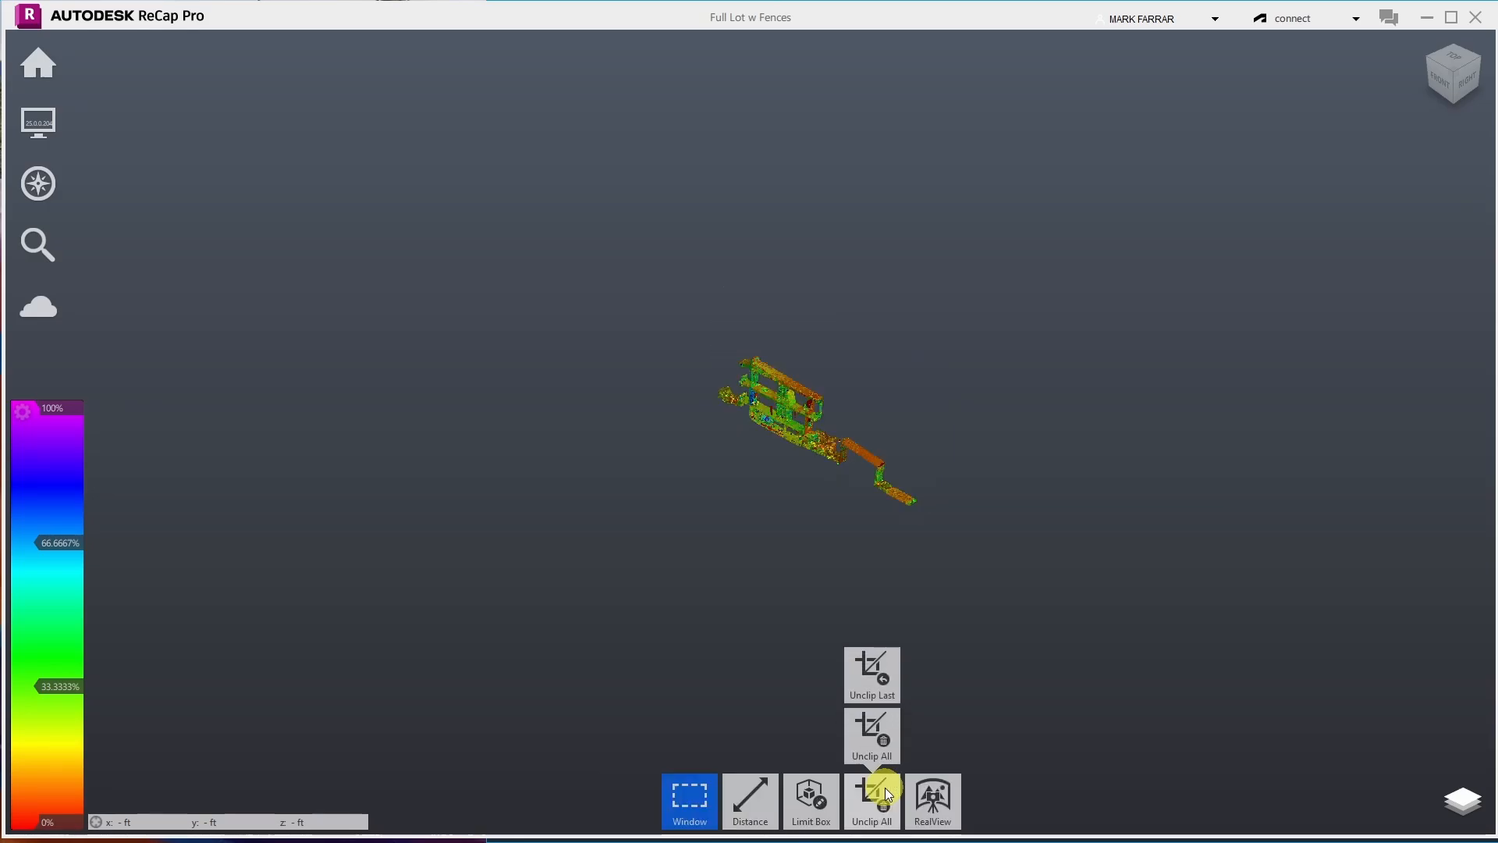
scroll(743, 400, "up", 10)
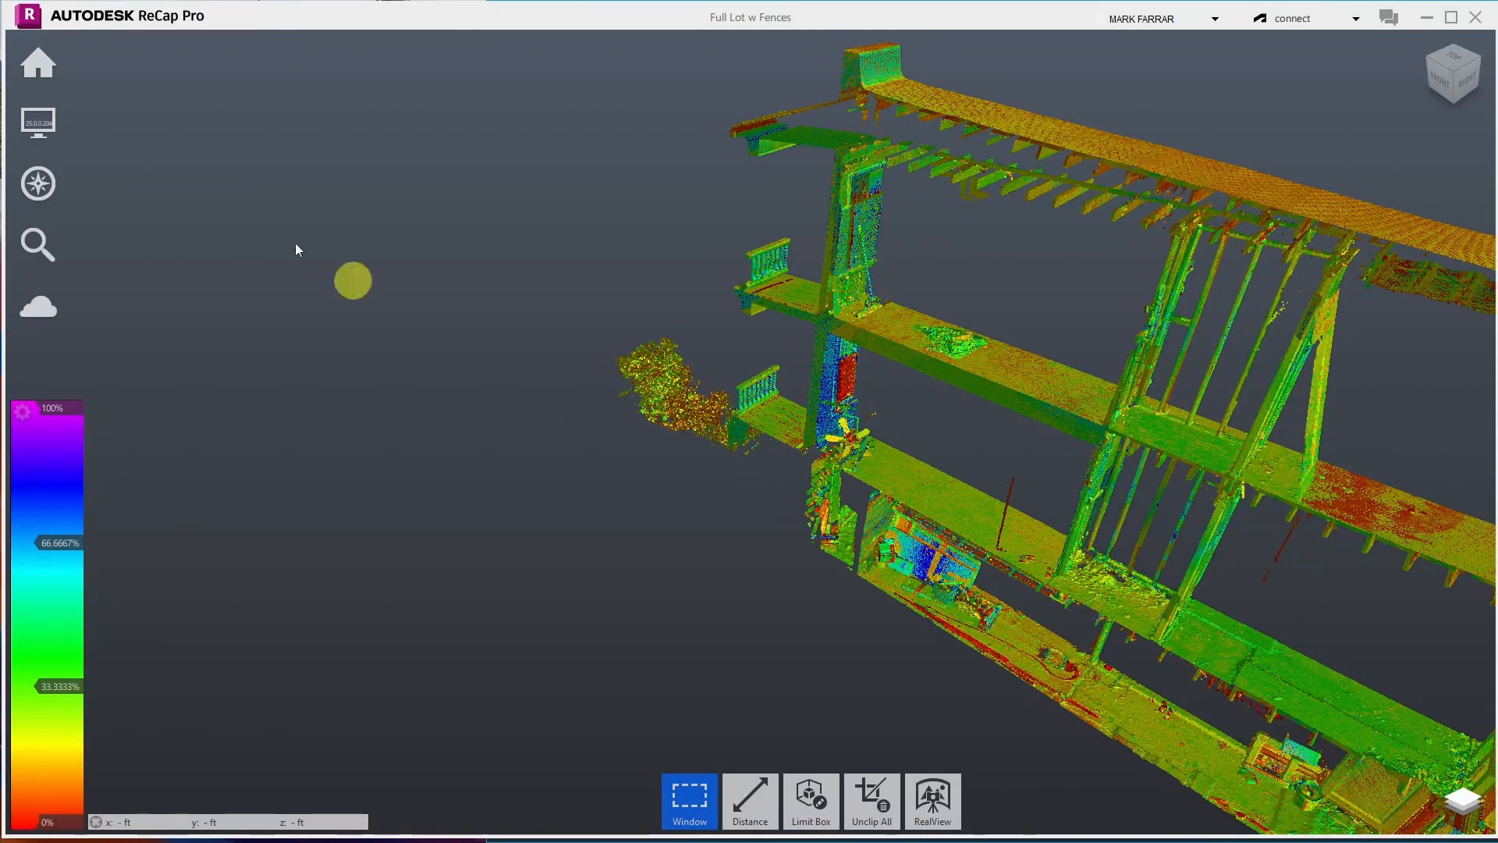
mouse_move(39, 189)
left_click(228, 181)
left_click_drag(765, 344, 935, 302)
scroll(608, 354, "up", 10)
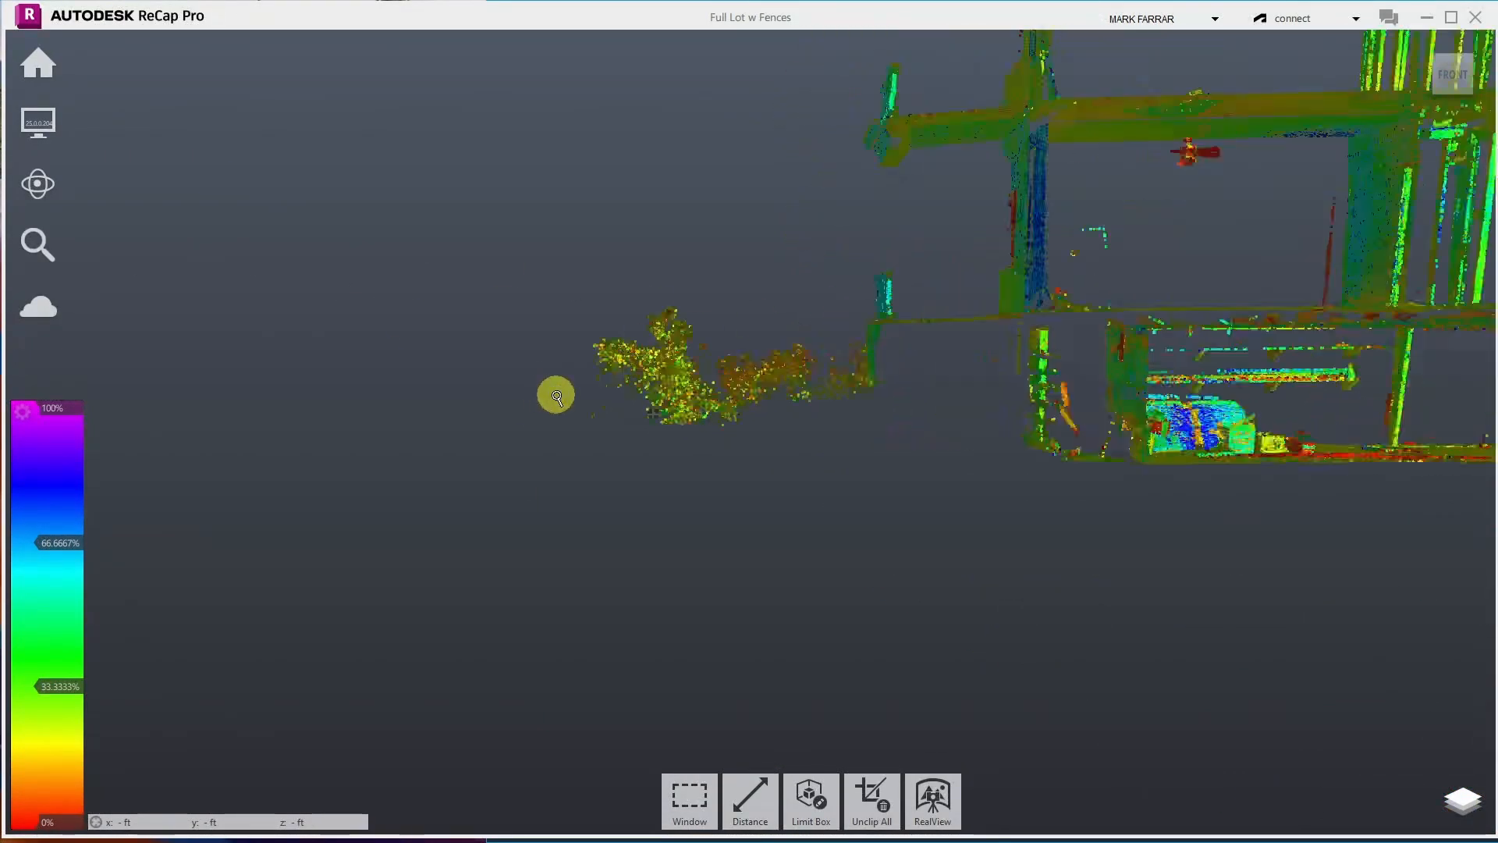
left_click_drag(600, 354, 667, 357)
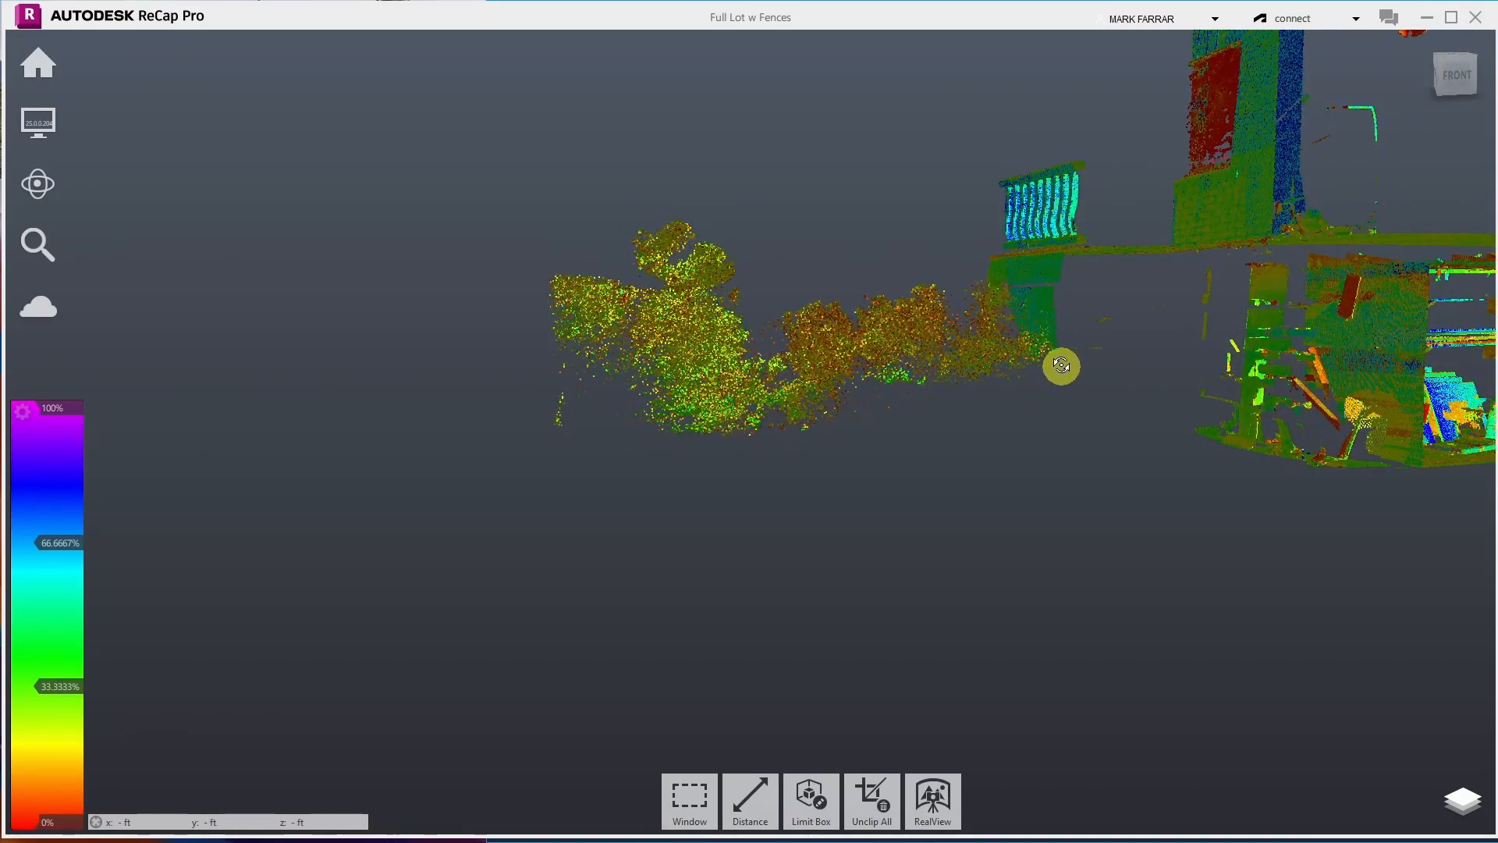
- From the section's front view, change the selection tool from Window to Fence
left_click(1456, 75)
scroll(580, 509, "up", 8)
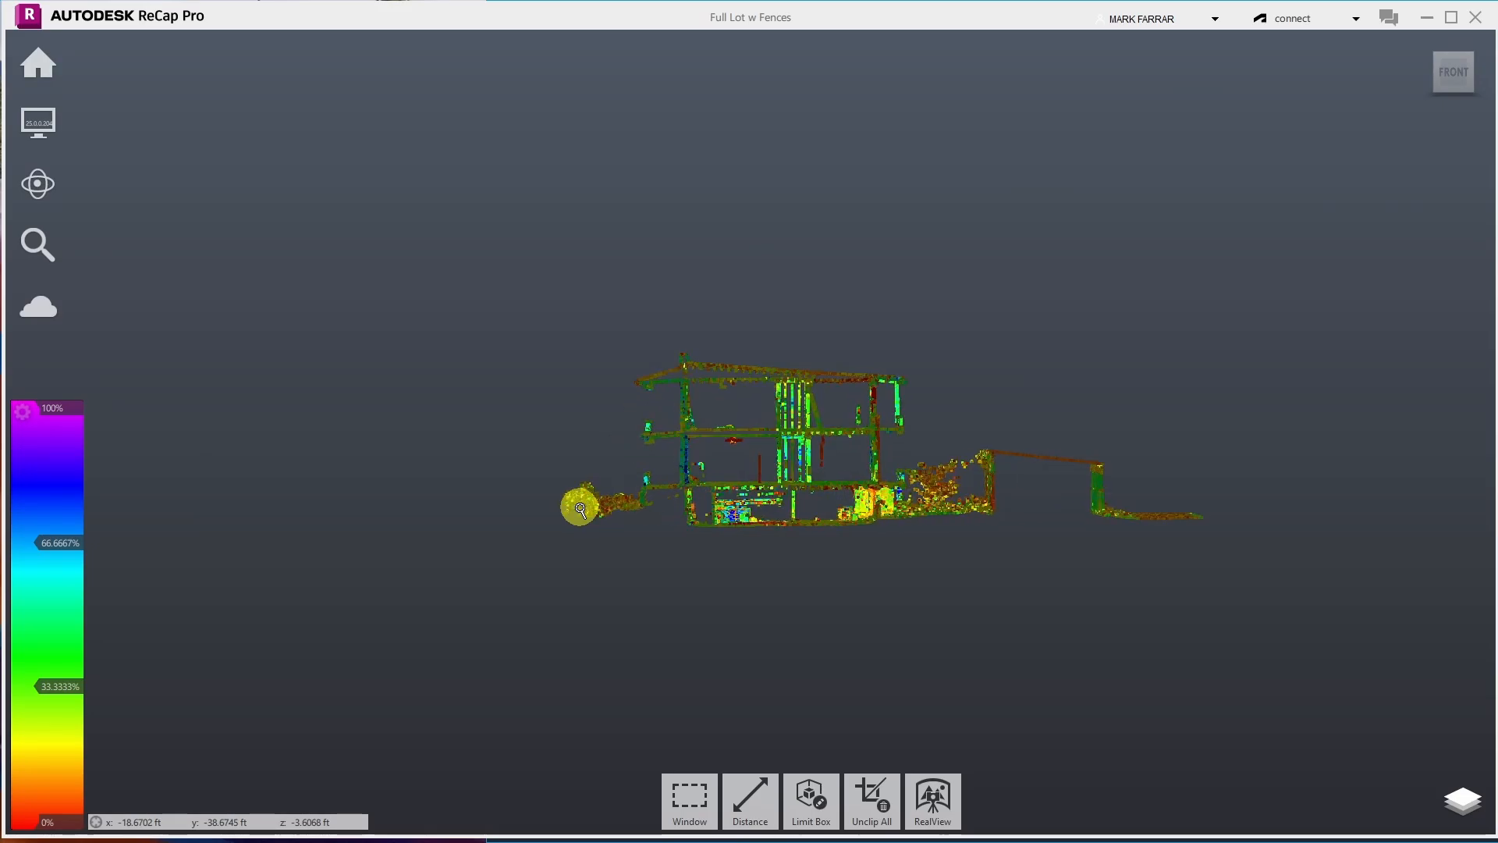
scroll(579, 508, "up", 5)
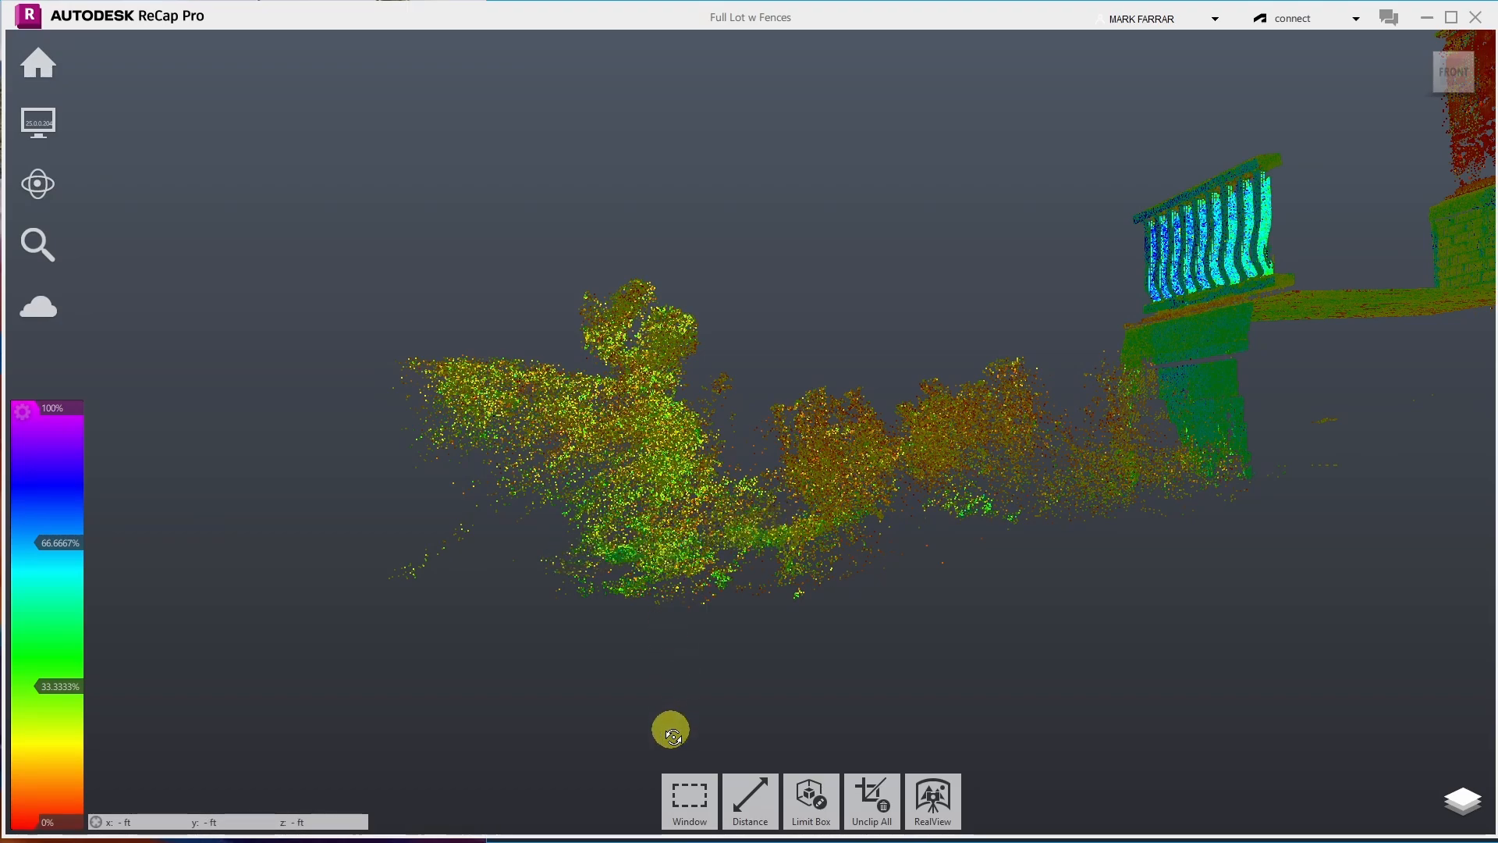
left_click(687, 797)
left_click(686, 680)
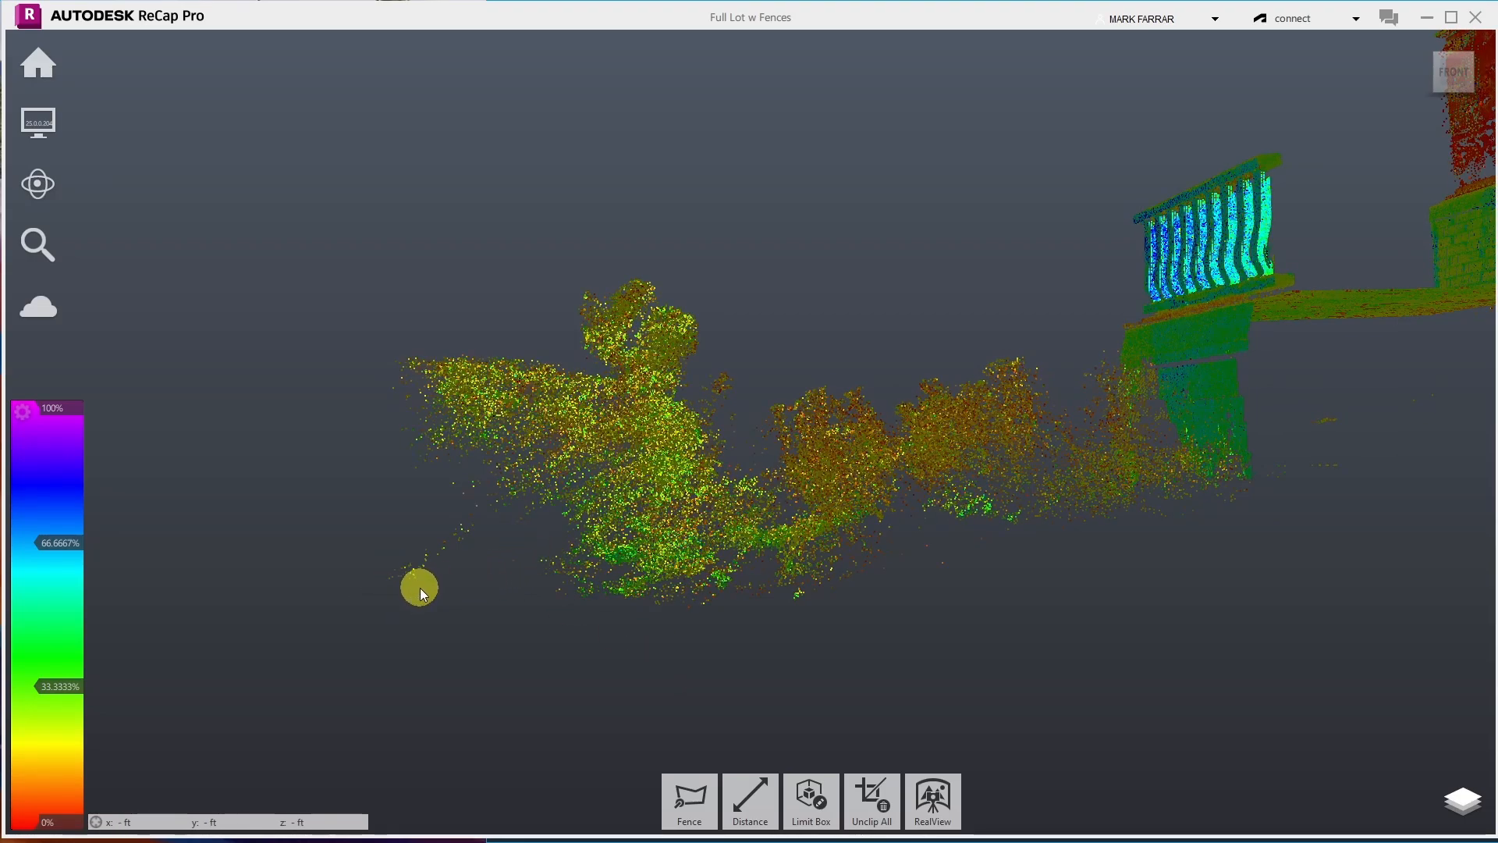
- Fence a seven-corner polygon around the trees and bushes in front of the wall and delete them
left_click(686, 791)
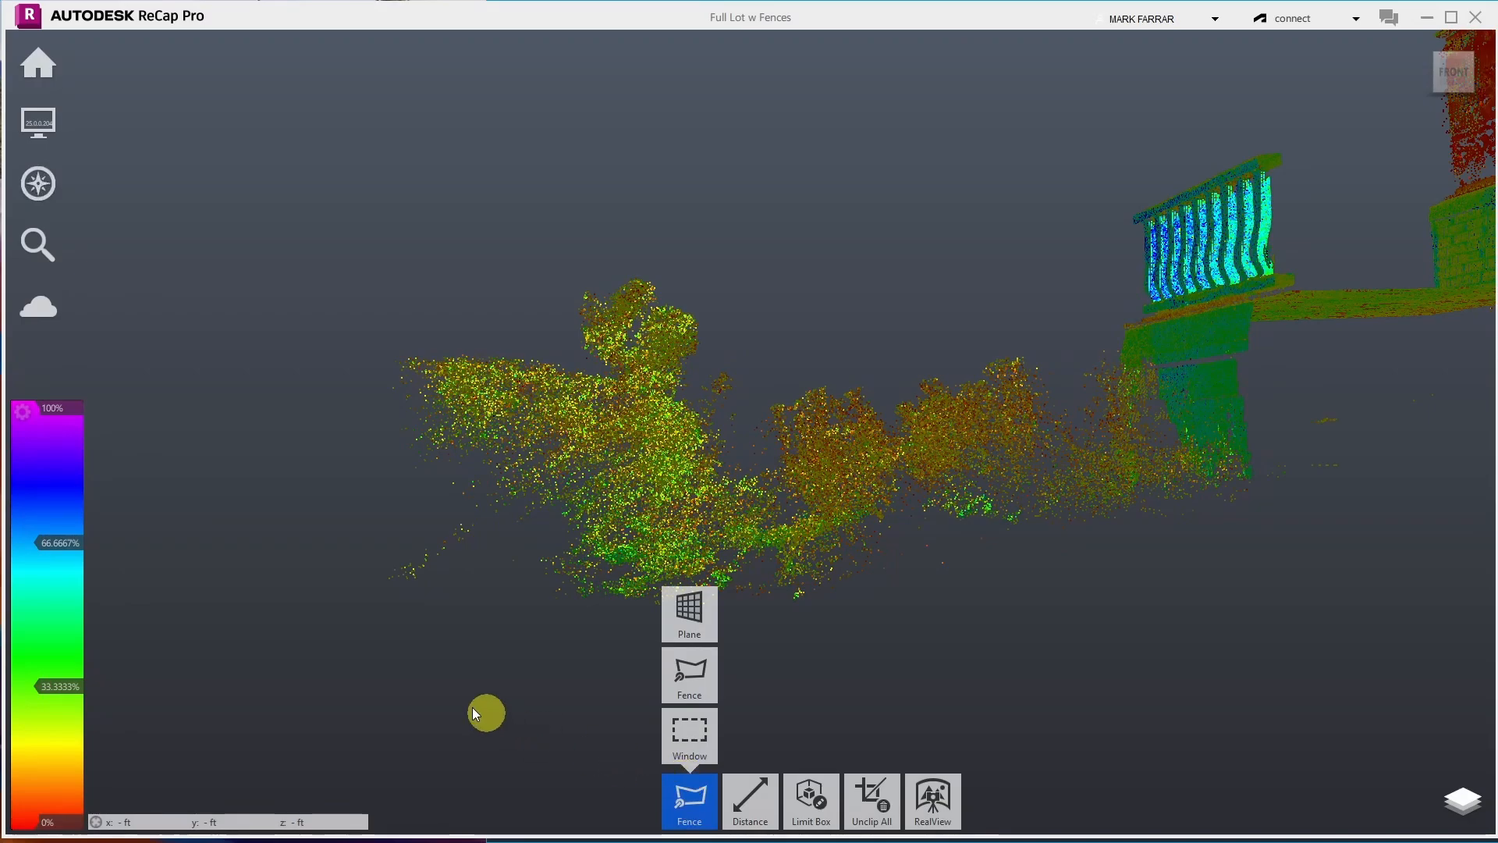
left_click(387, 603)
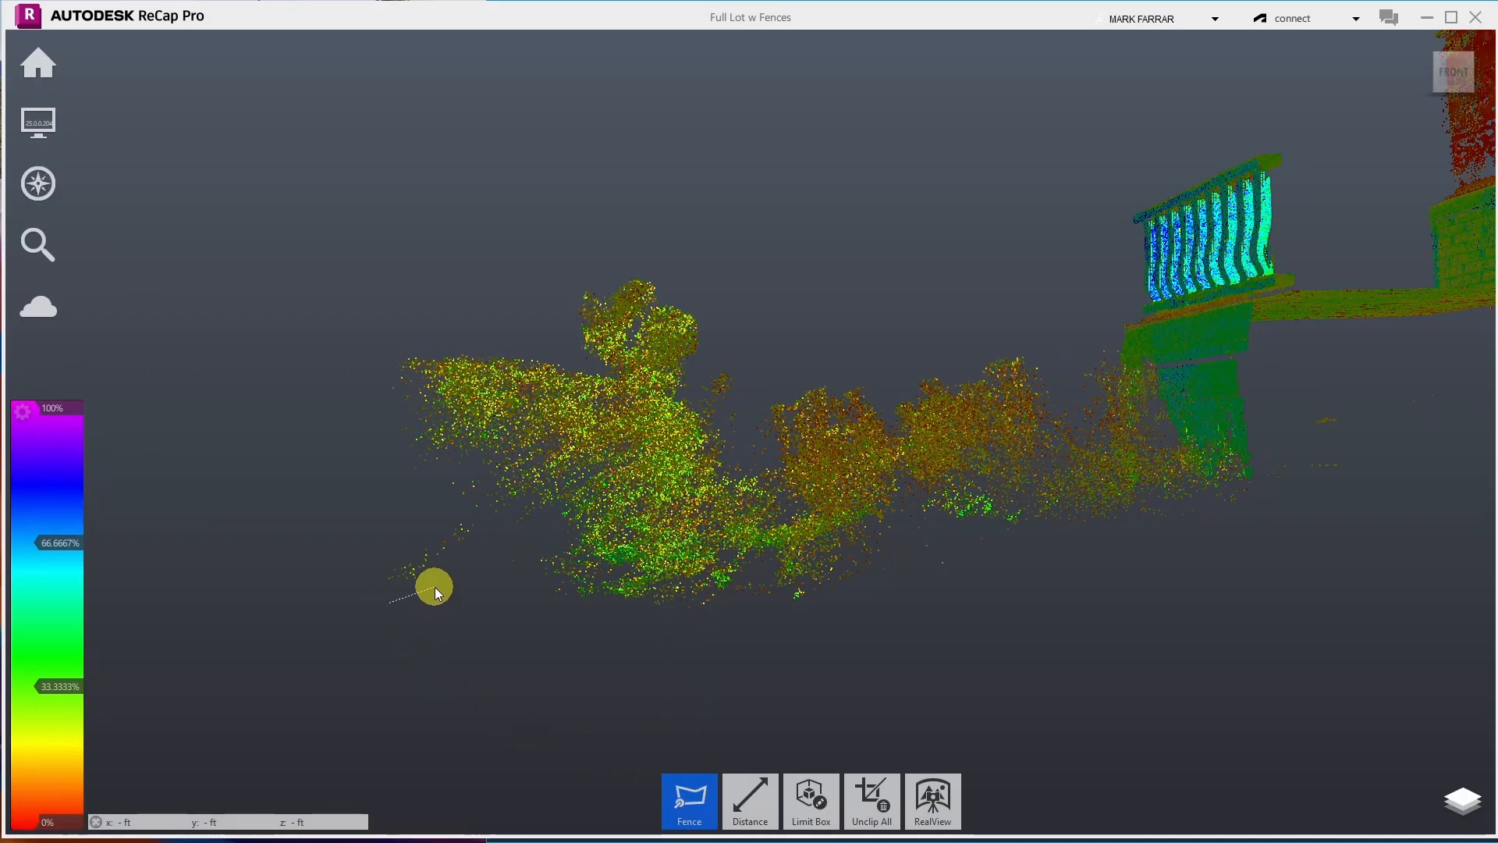
left_click(561, 545)
left_click(814, 503)
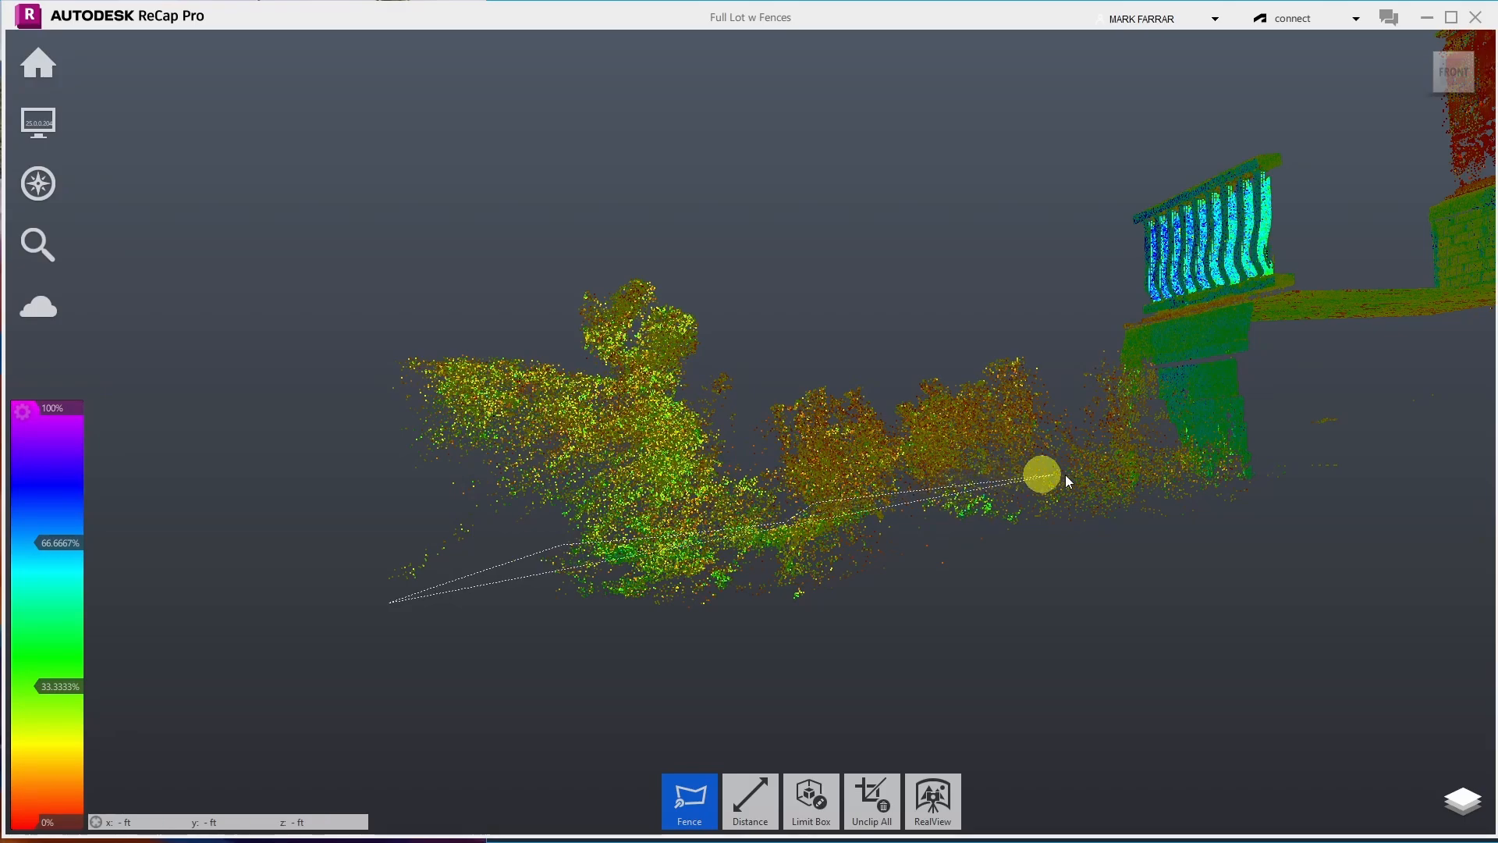
left_click(1108, 462)
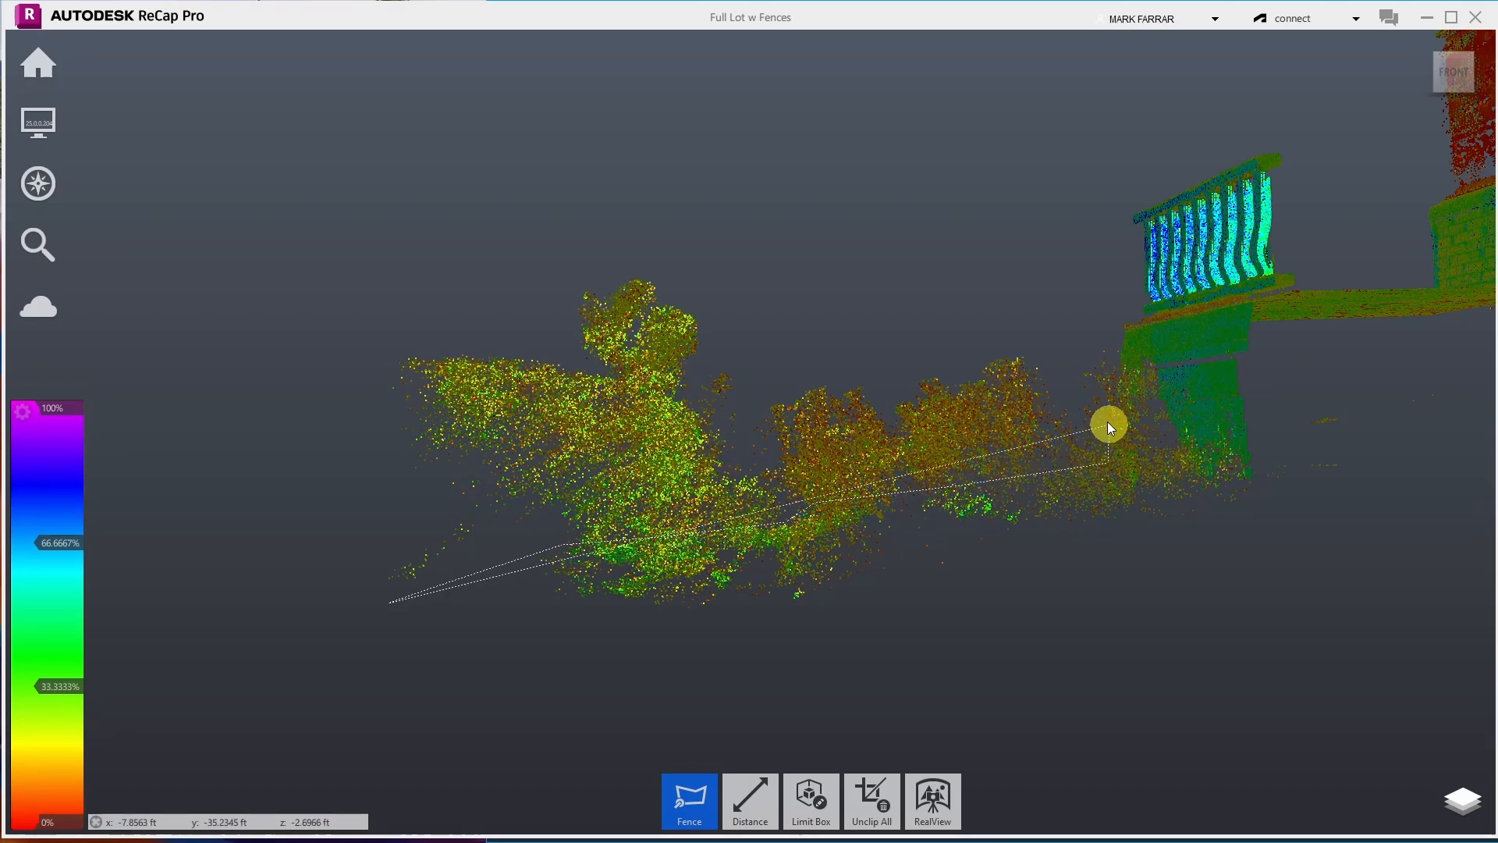
left_click(1121, 331)
left_click(716, 212)
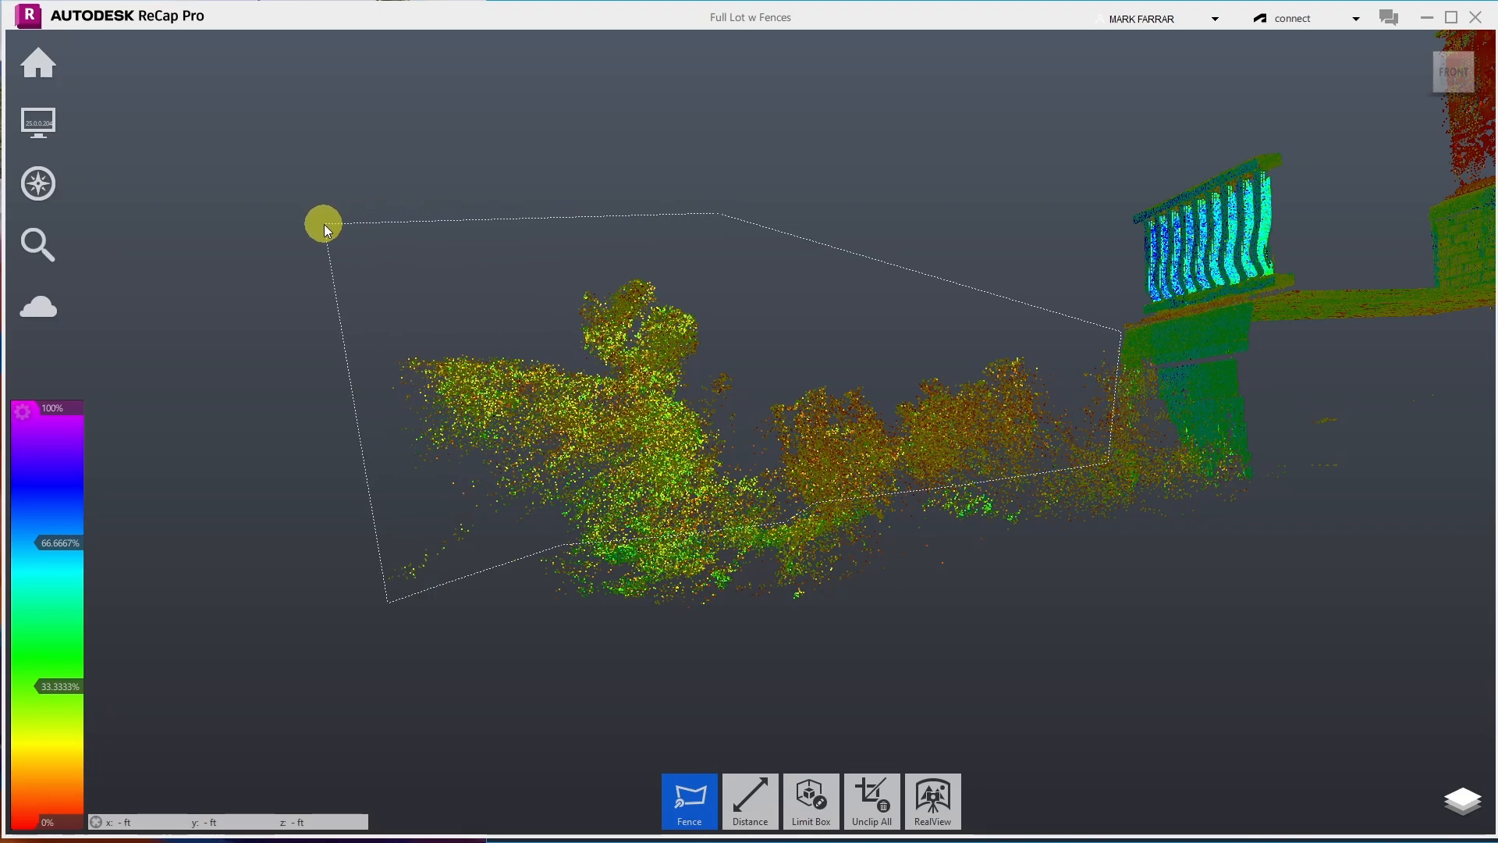
left_click(324, 223)
double_click(303, 474)
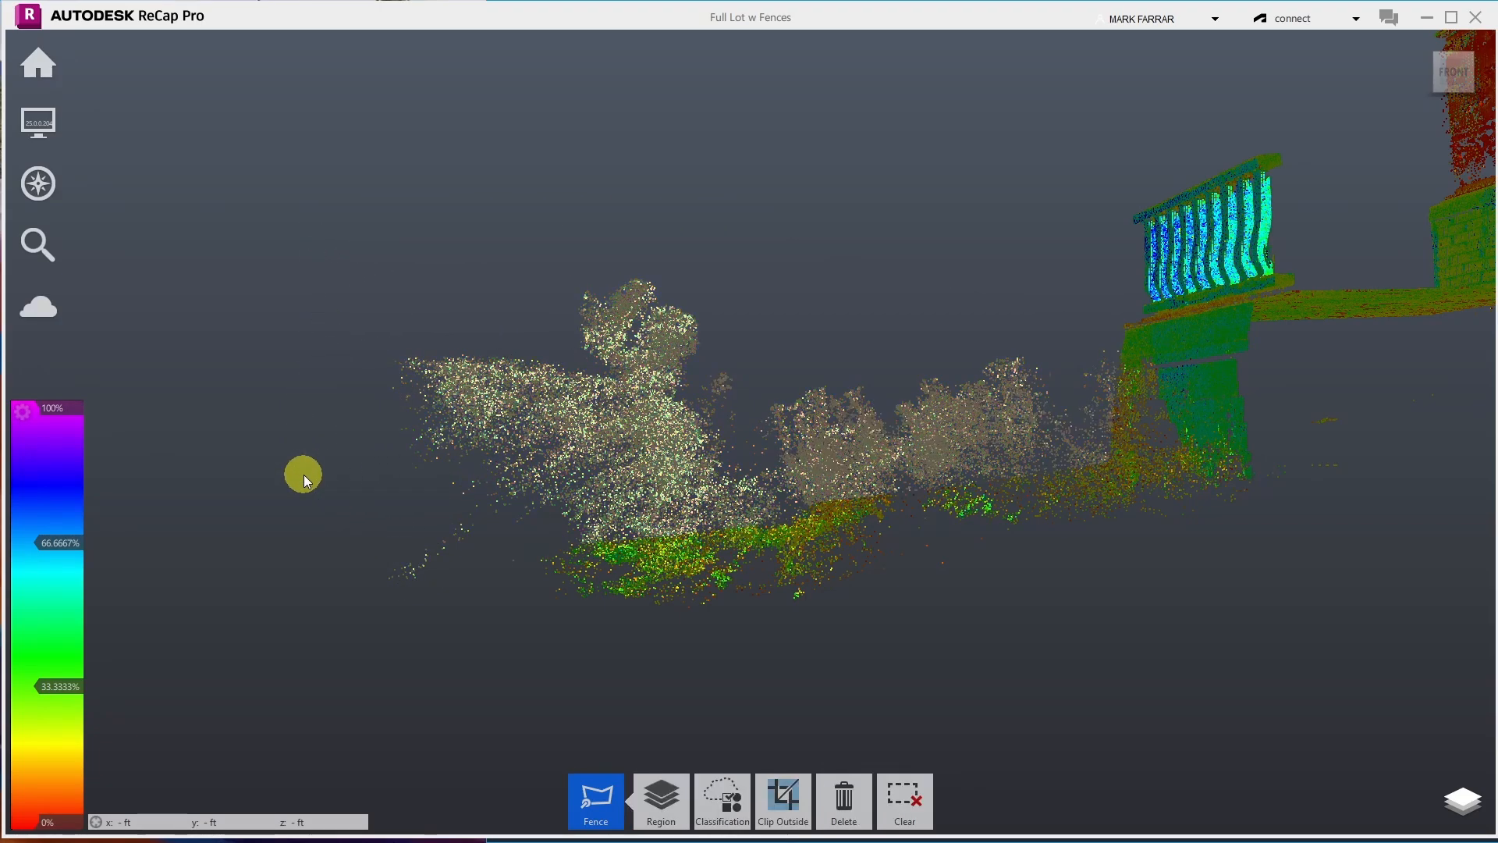
key("Delete")
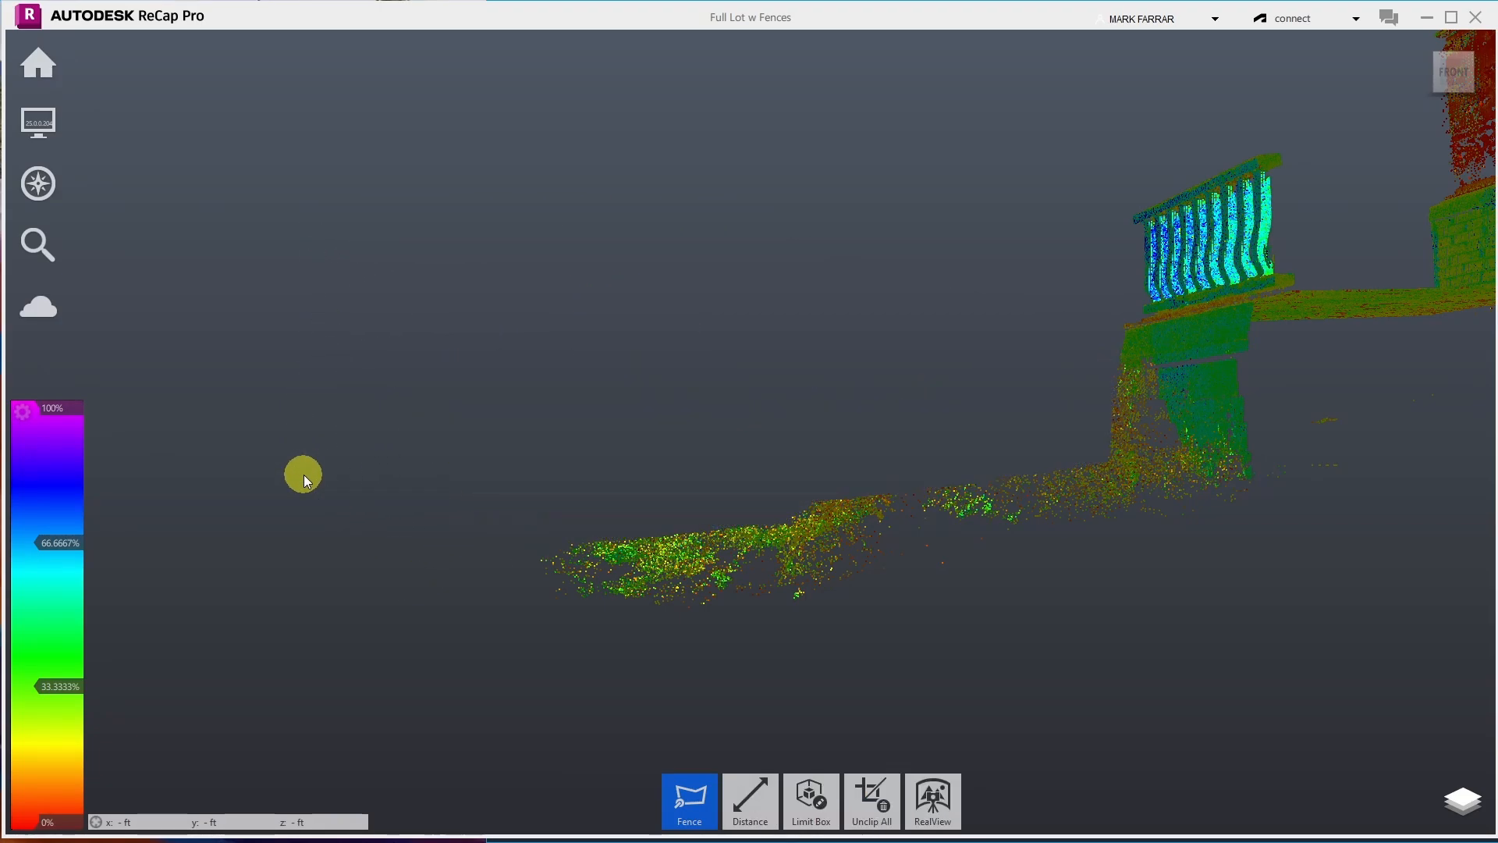
- Orbit to the lot's back side, fence some stray points, then discard that selection
mouse_move(48, 185)
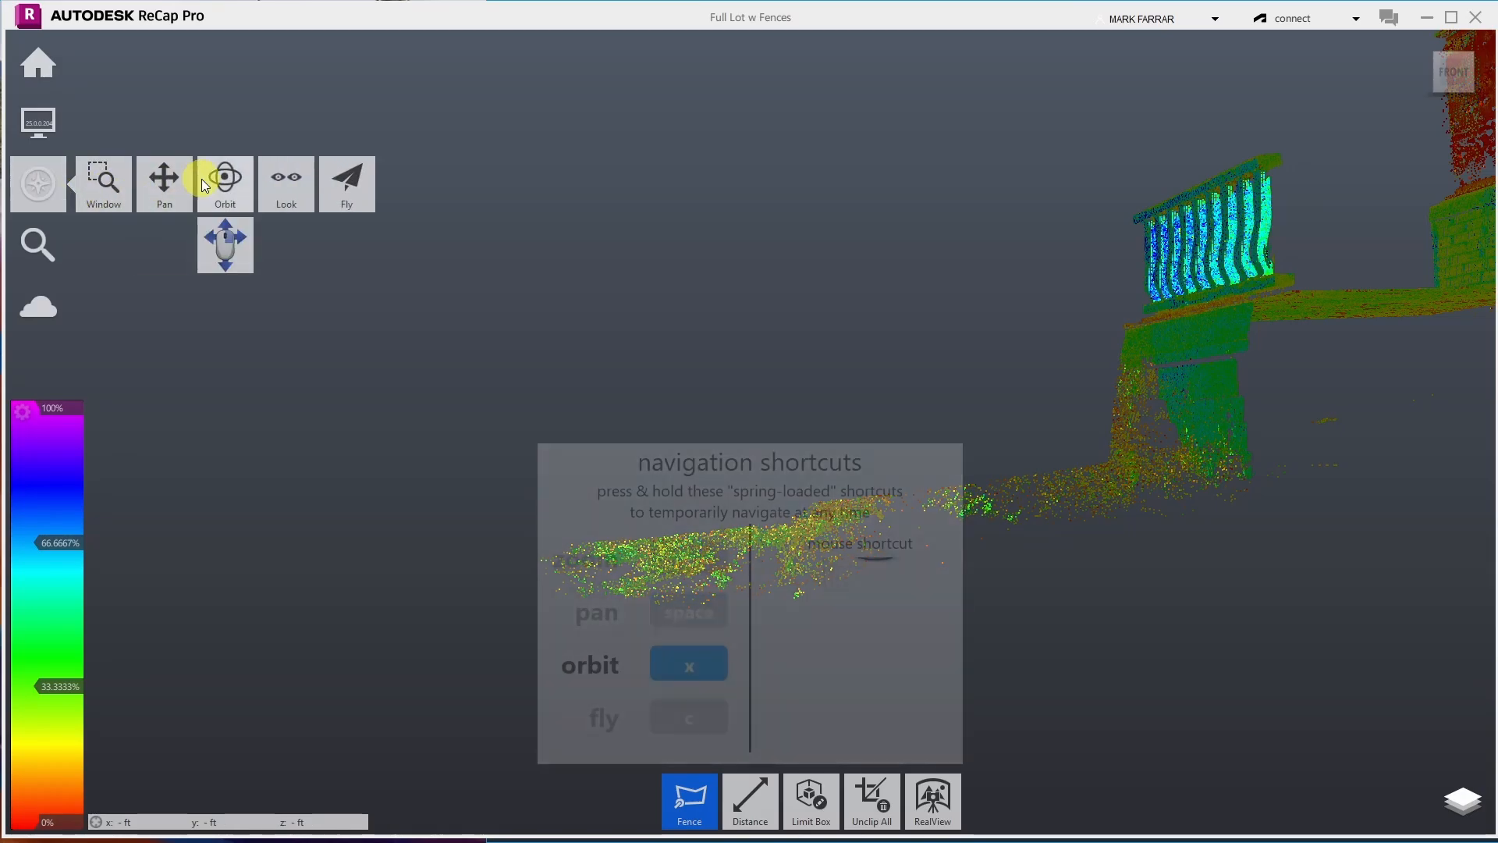
left_click(223, 183)
left_click_drag(411, 286, 1146, 307)
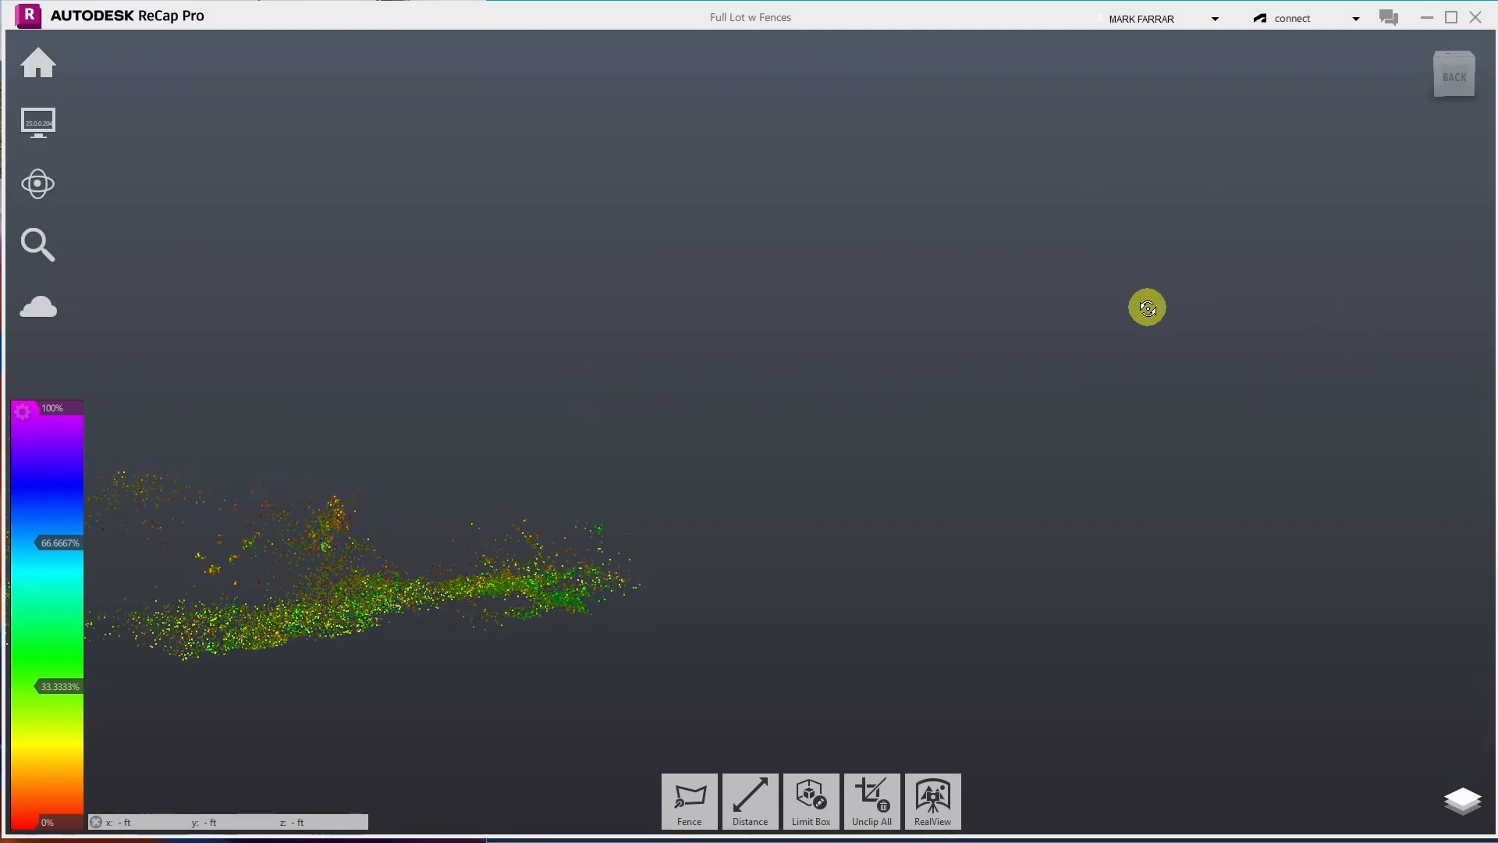
scroll(1147, 307, "down", 3)
left_click_drag(257, 432, 501, 375)
left_click(687, 795)
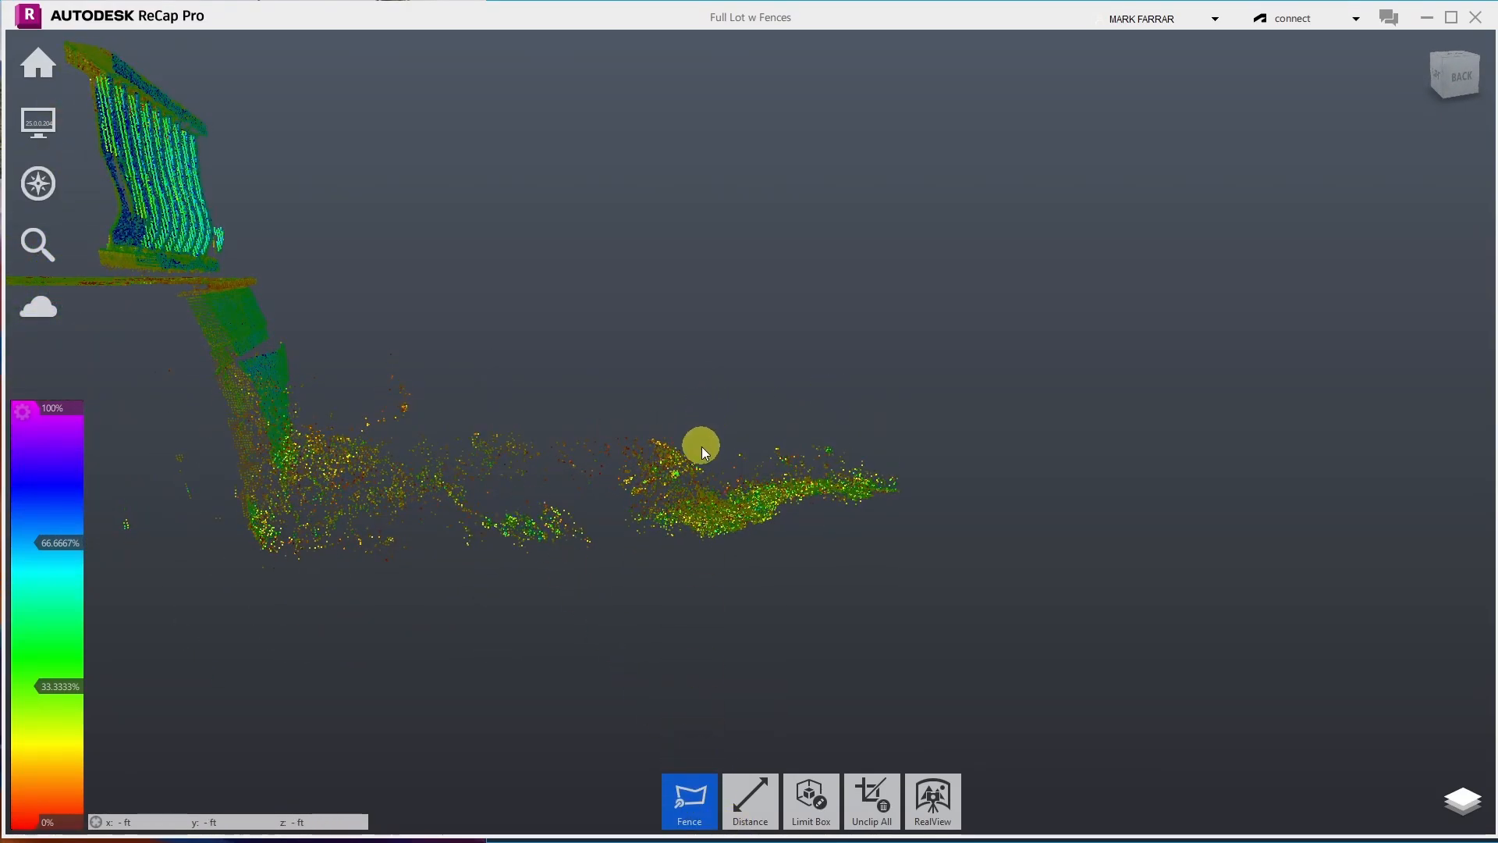
left_click(723, 484)
left_click(900, 476)
left_click(935, 427)
double_click(784, 333)
left_click(777, 348)
- Fence the leftover bush points above the ground strip and delete them
left_click(298, 439)
left_click(343, 428)
left_click(363, 438)
left_click(432, 422)
double_click(465, 299)
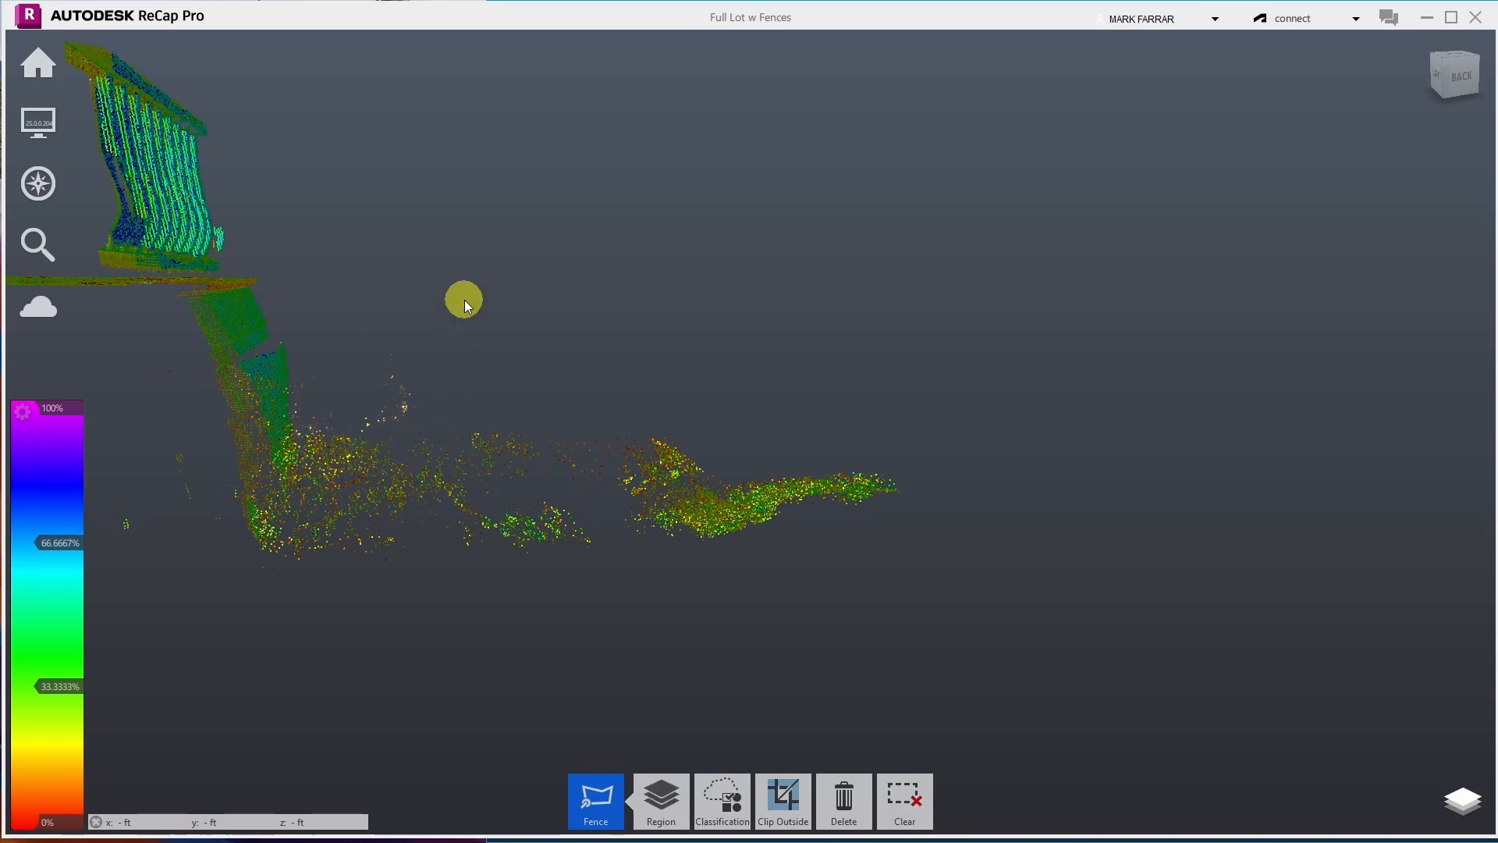
key("Delete")
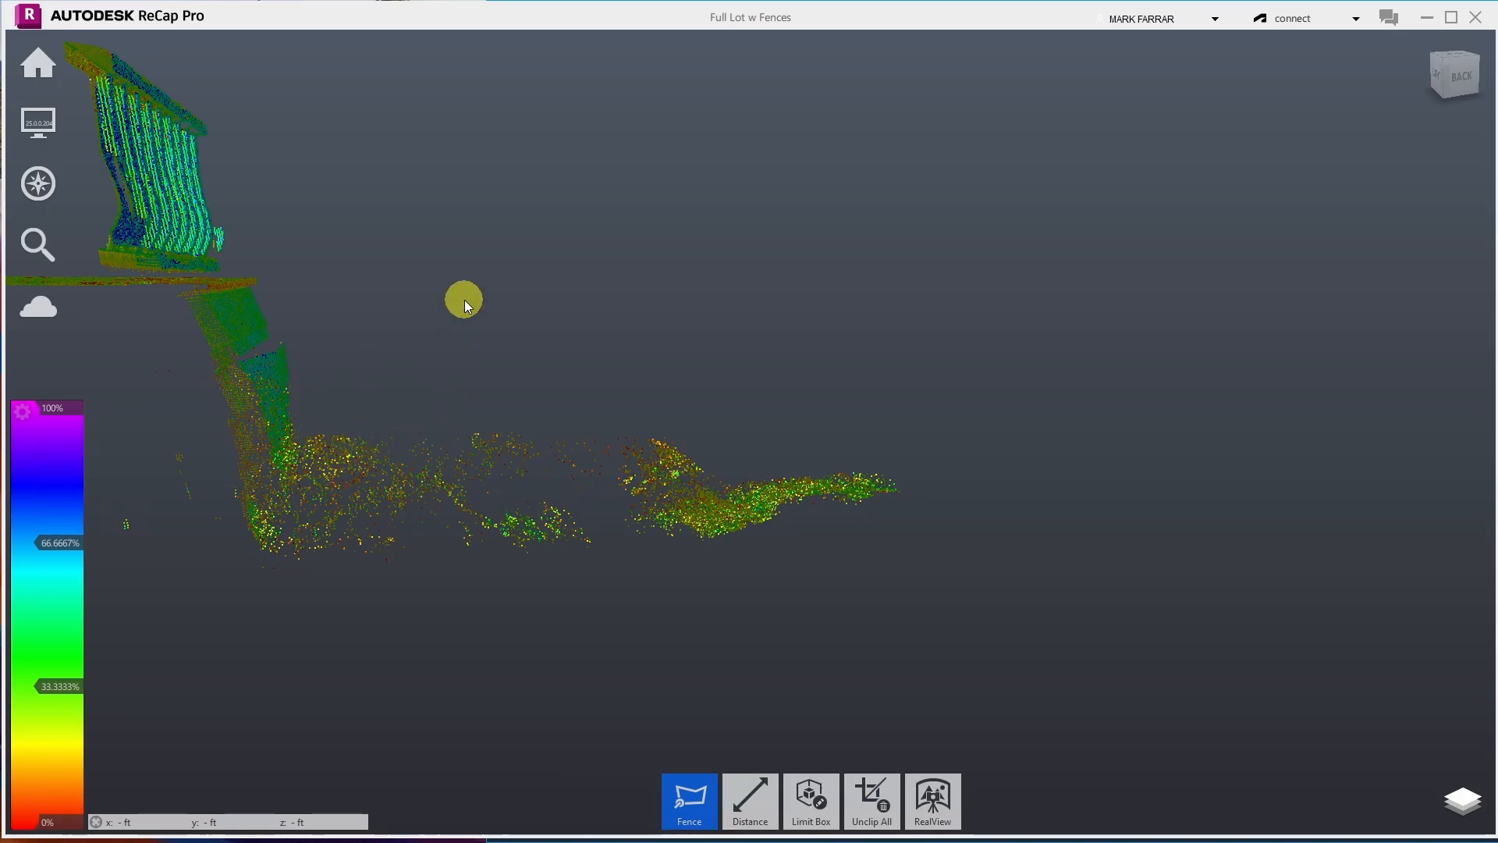
- Fence the stray points at the far left end, then cancel that selection with Esc
left_click(118, 435)
left_click(200, 437)
left_click(237, 485)
left_click(243, 534)
double_click(111, 546)
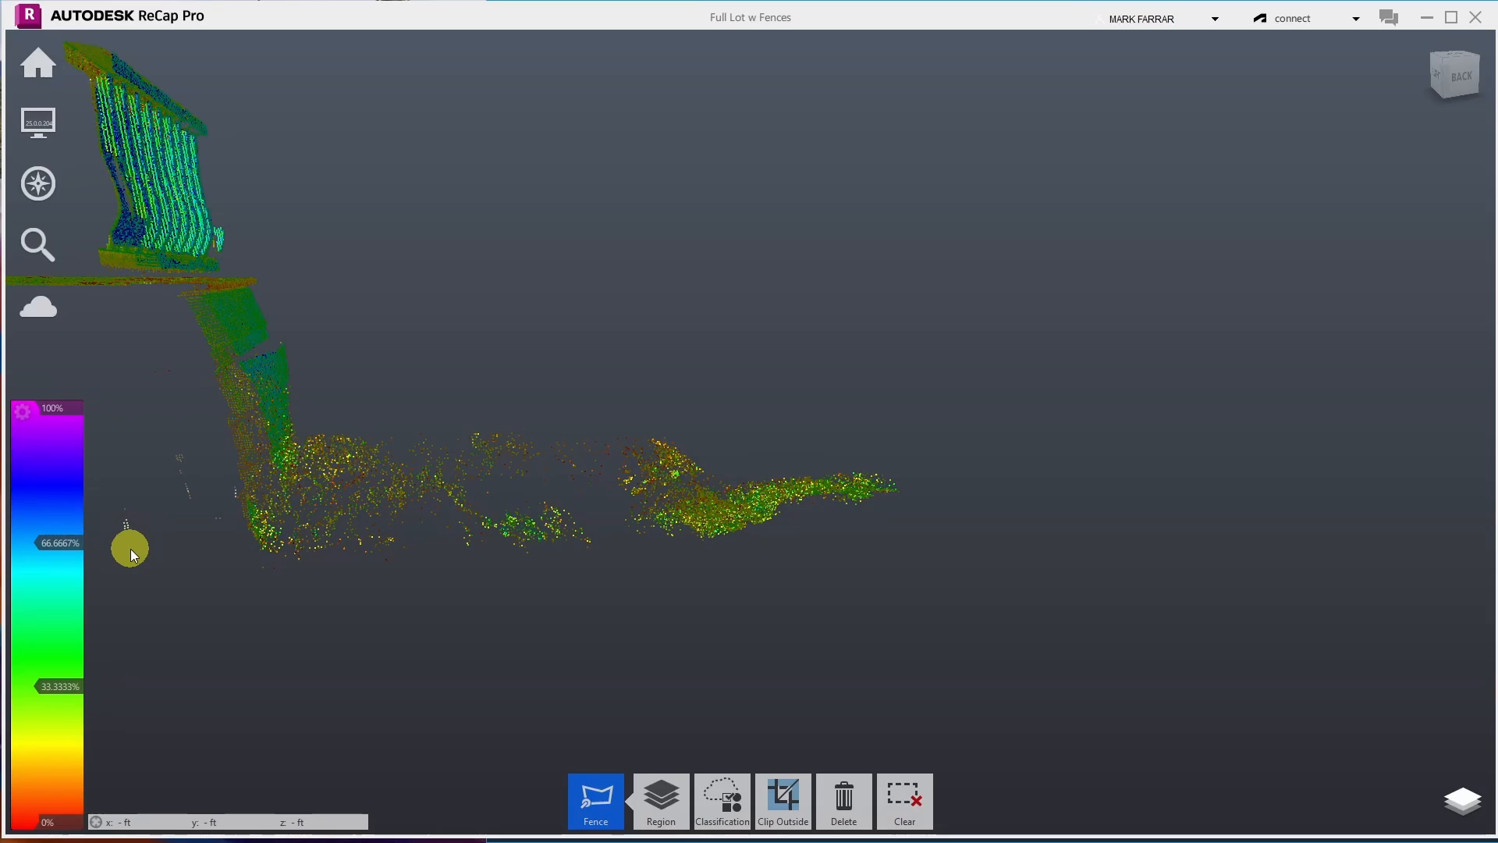
key("Escape")
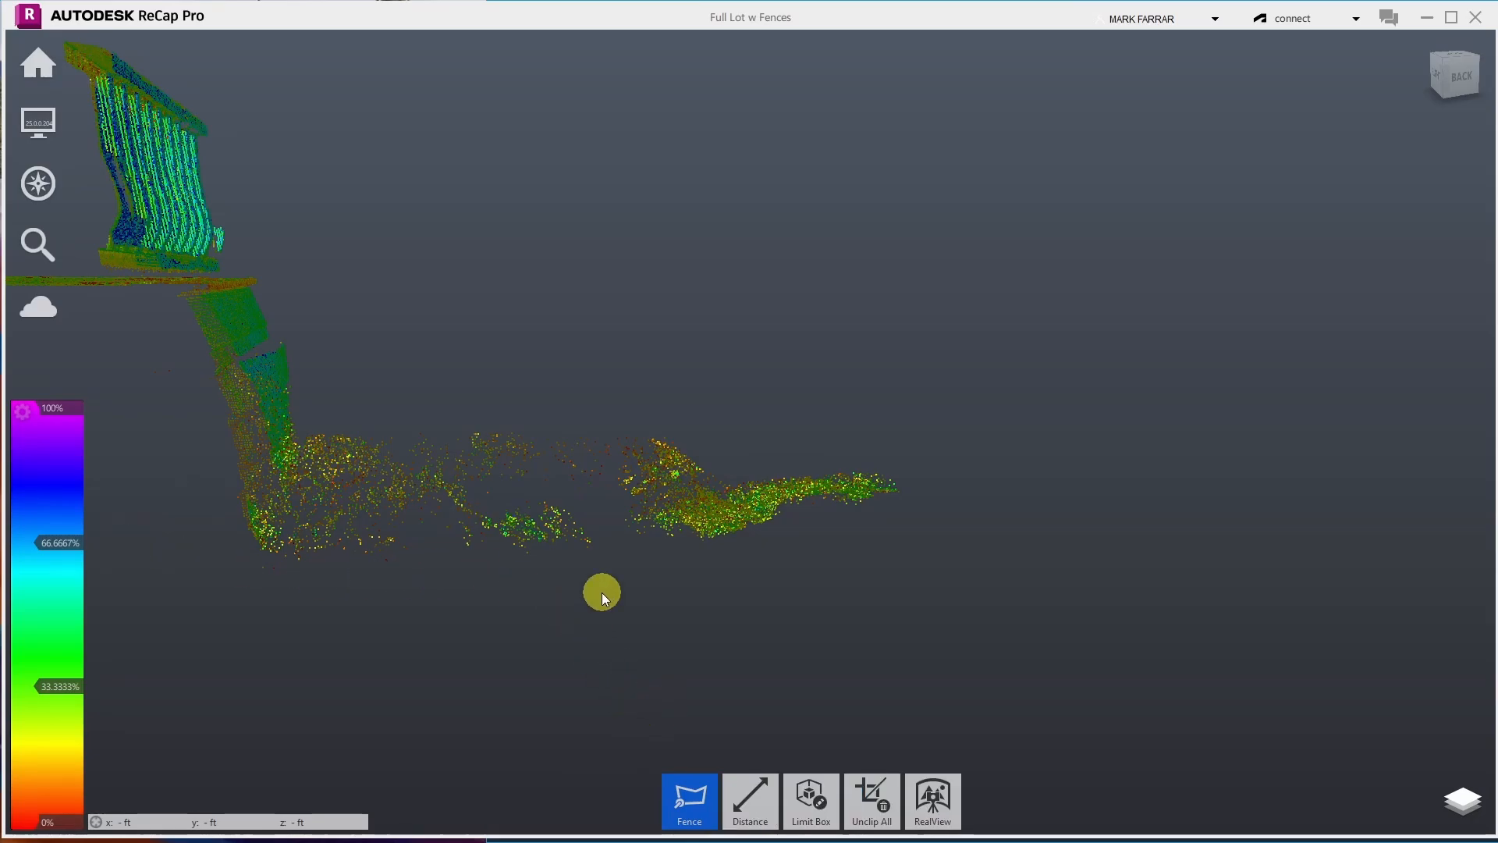
- Orbit the view to inspect the ground strip along the base of the wall
mouse_move(39, 185)
left_click(209, 184)
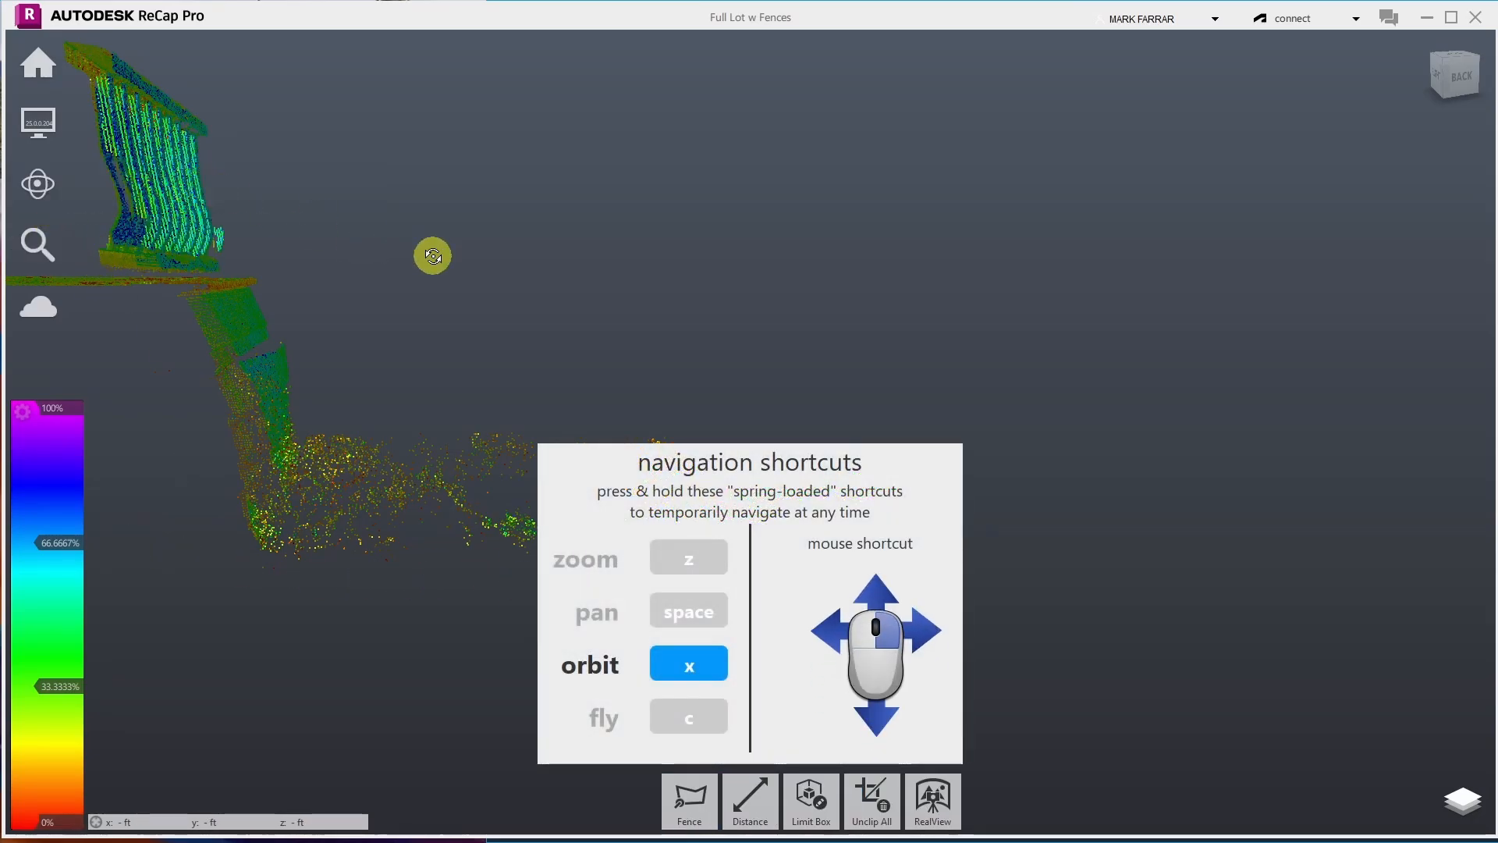
left_click_drag(433, 256, 480, 206)
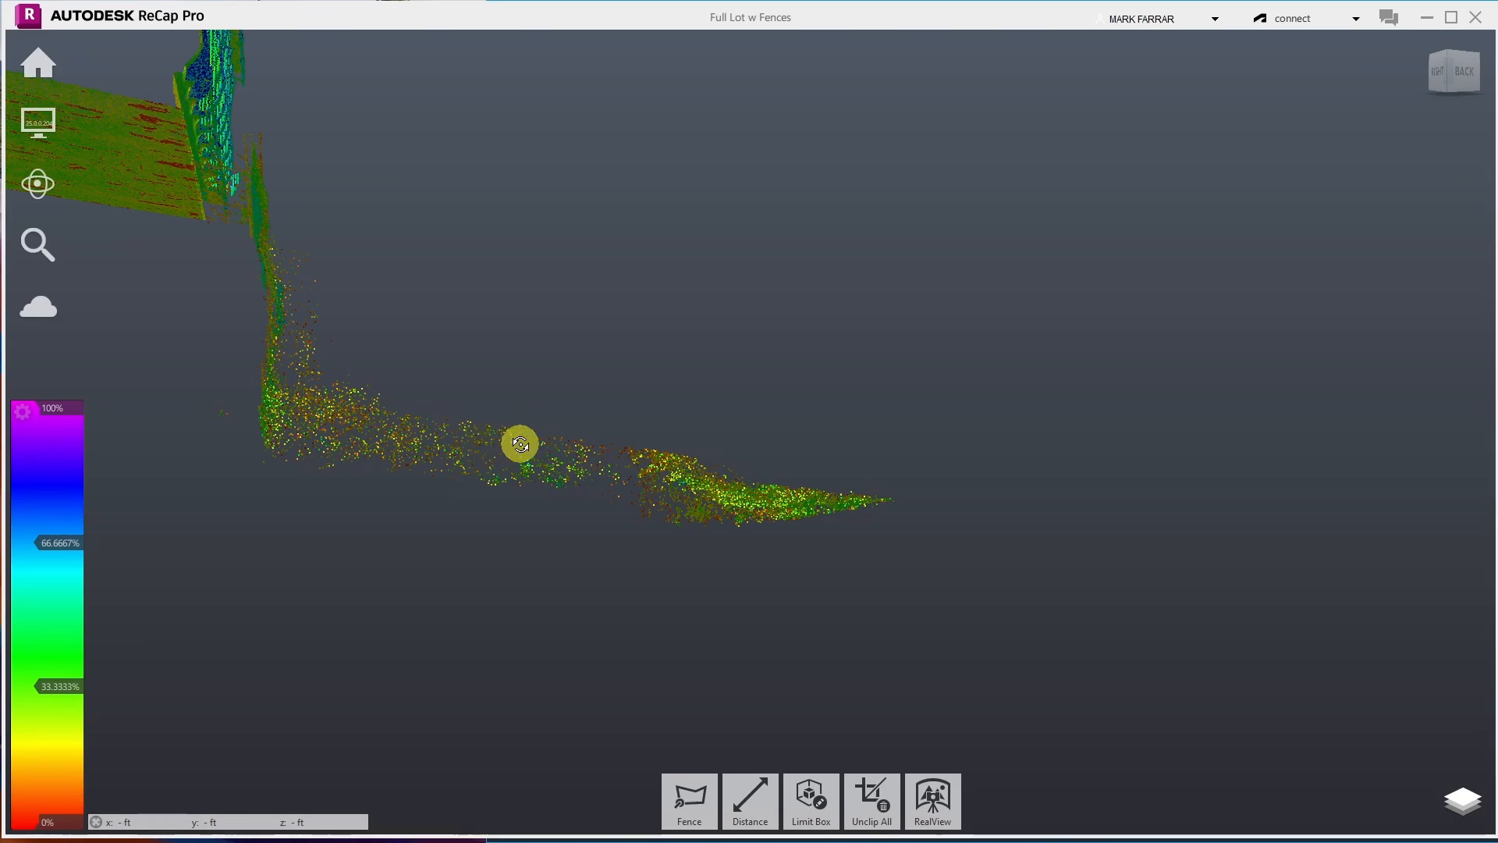
left_click_drag(520, 443, 478, 392)
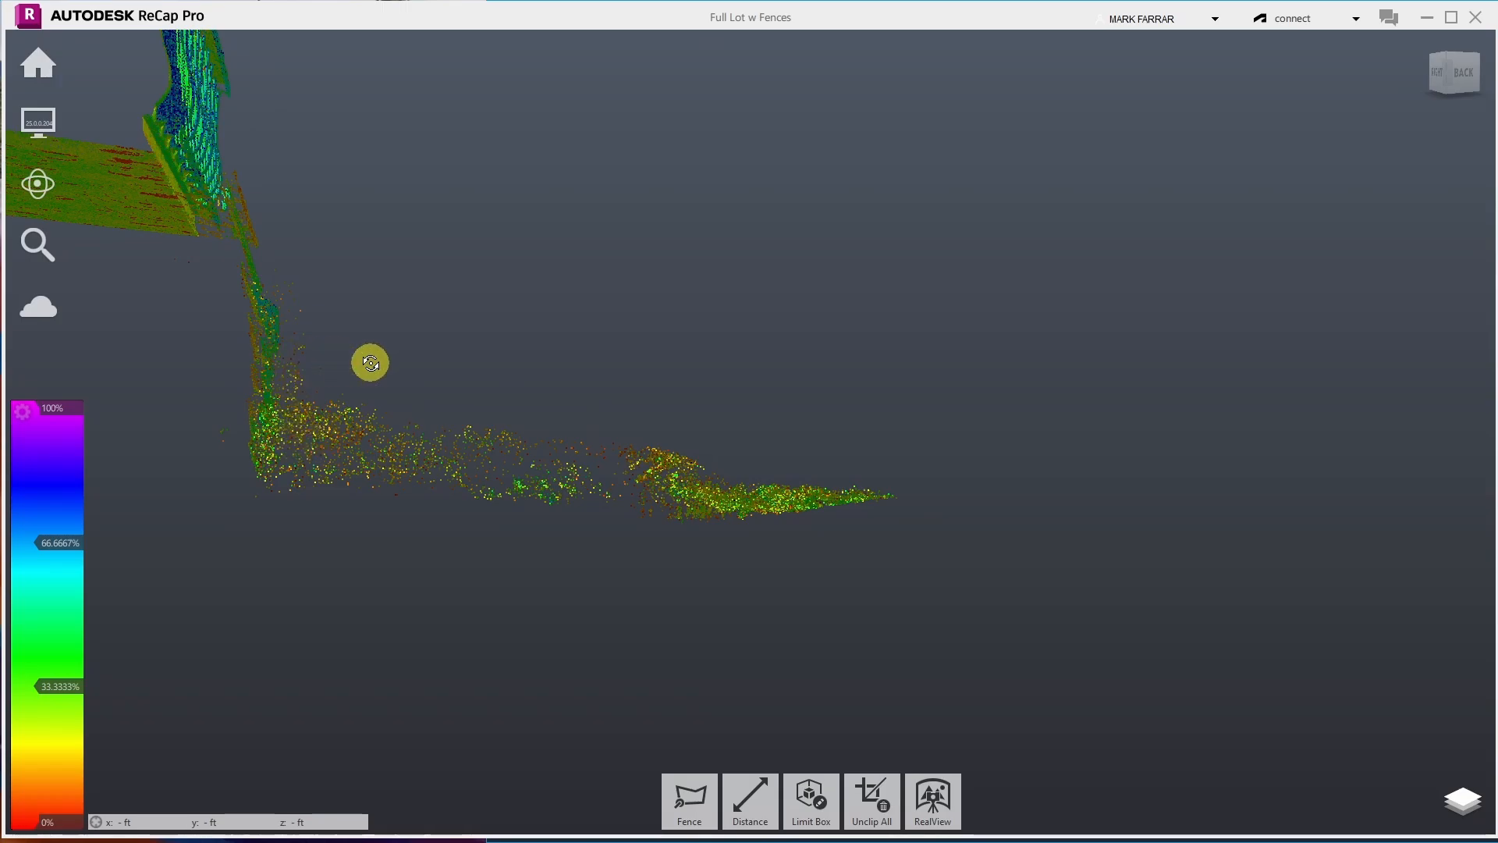
left_click_drag(372, 361, 395, 355)
- Fence the scattered points in the corner between the wall and the ground strip, then delete them
left_click(690, 797)
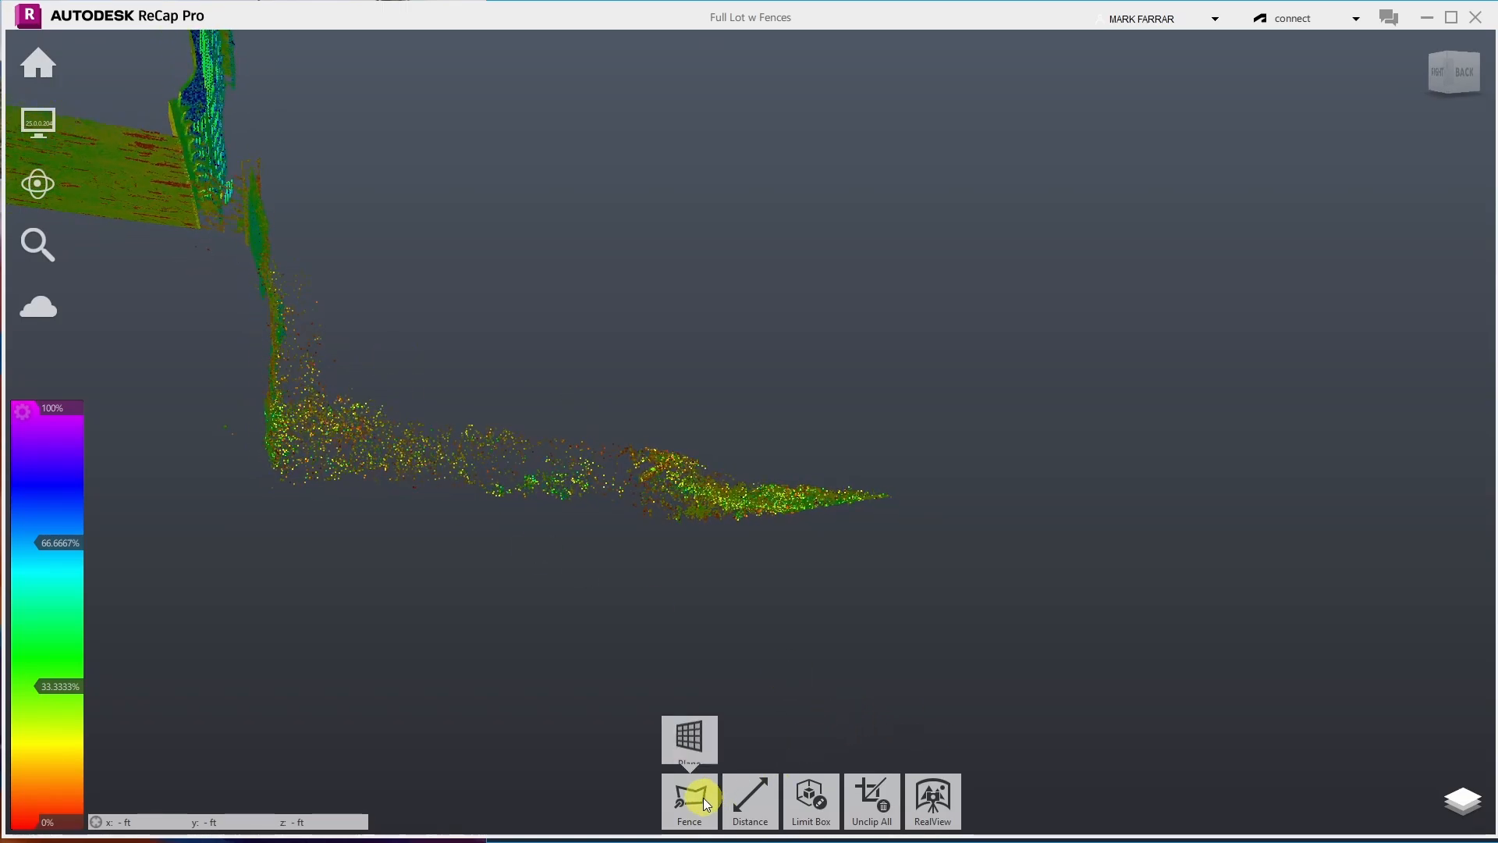
left_click(275, 255)
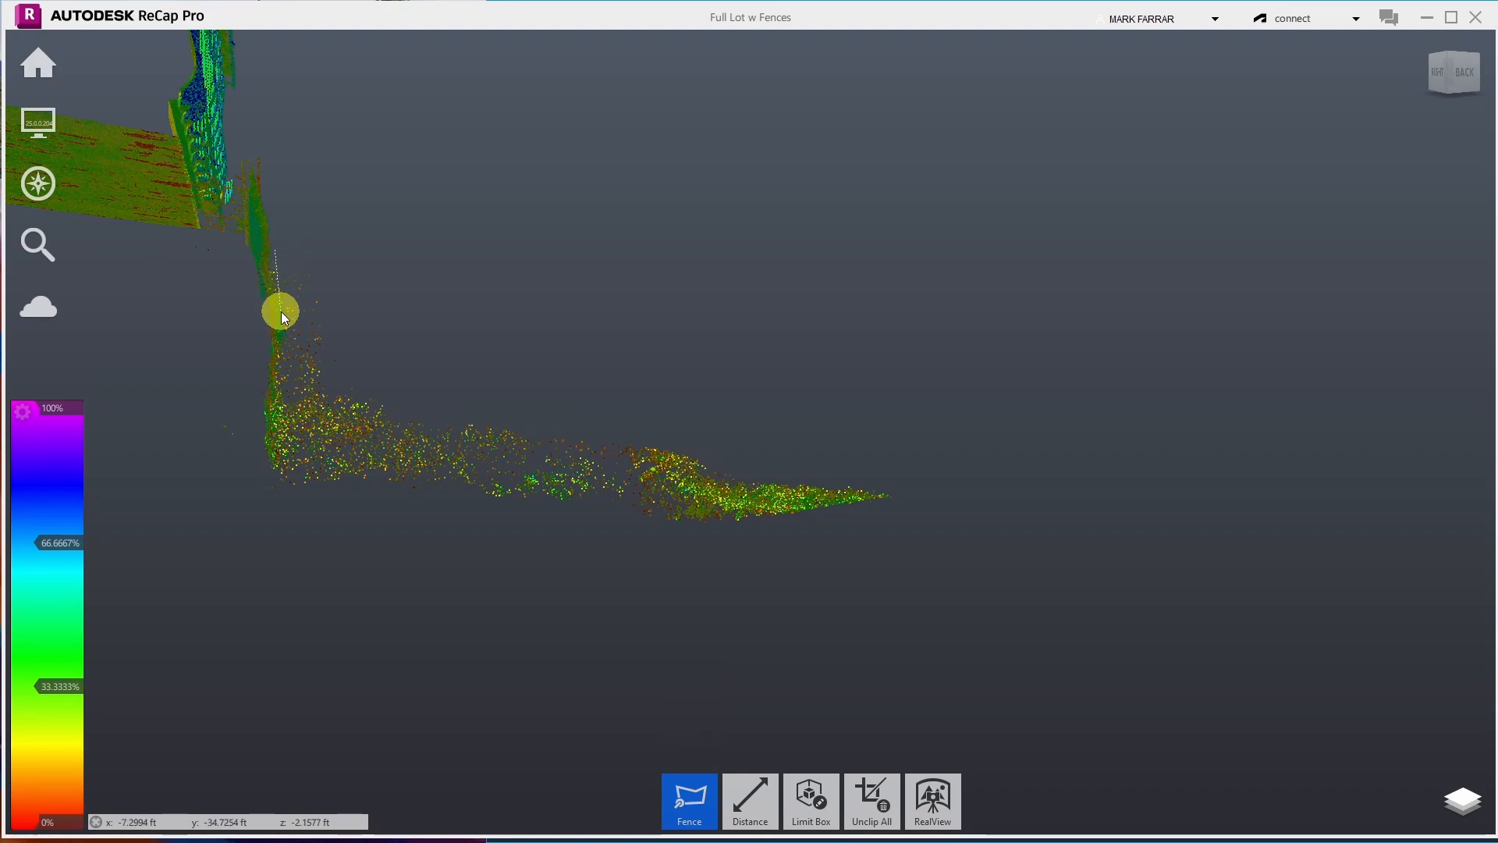
left_click(288, 369)
left_click(288, 453)
left_click(352, 456)
left_click(409, 439)
left_click(472, 446)
left_click(526, 437)
double_click(573, 313)
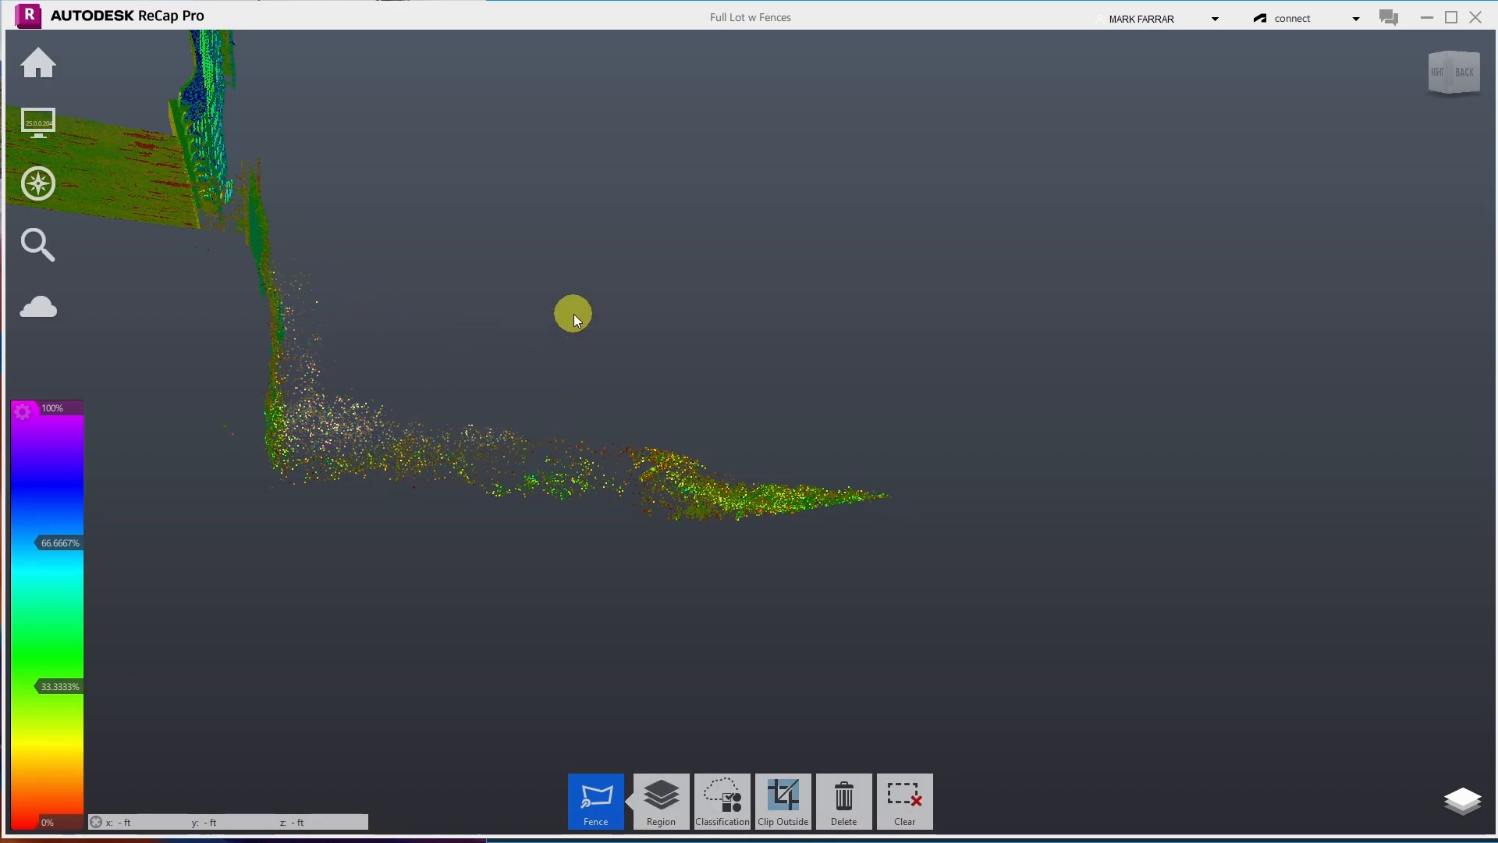
key("Delete")
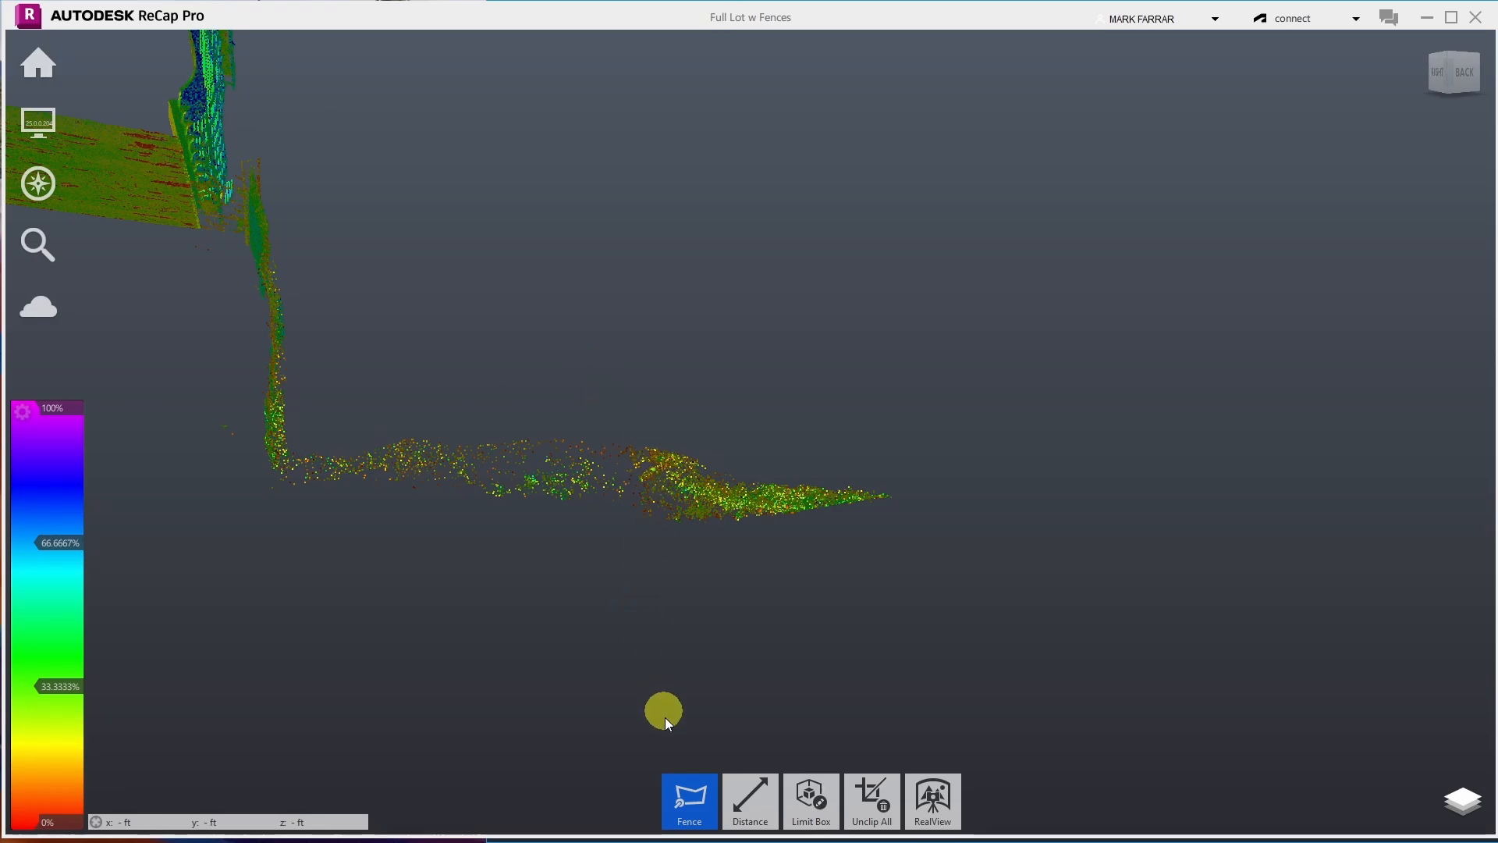
mouse_move(86, 184)
left_click(224, 177)
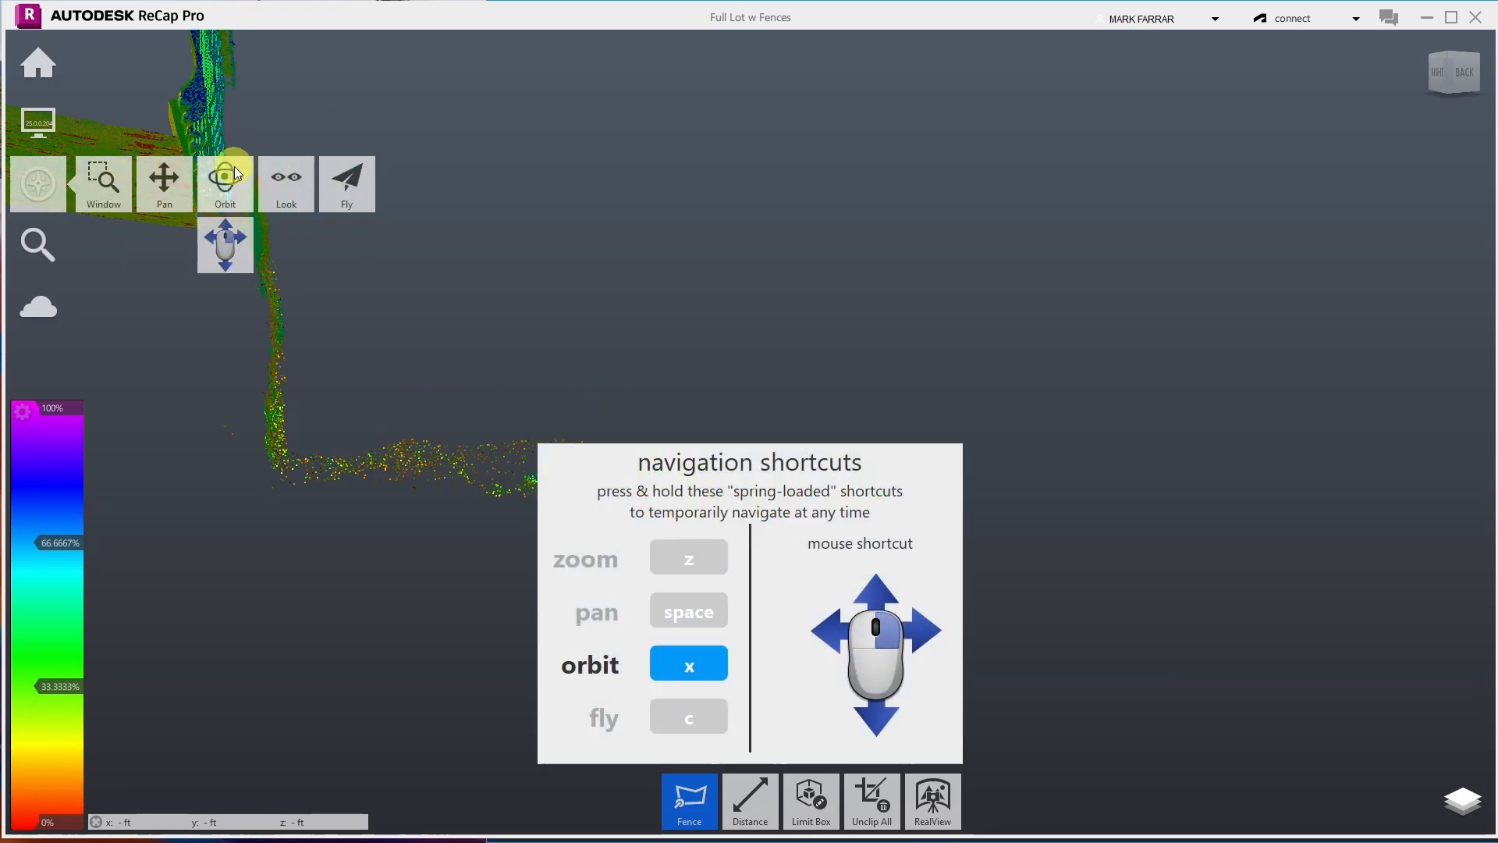
left_click_drag(568, 227, 452, 467)
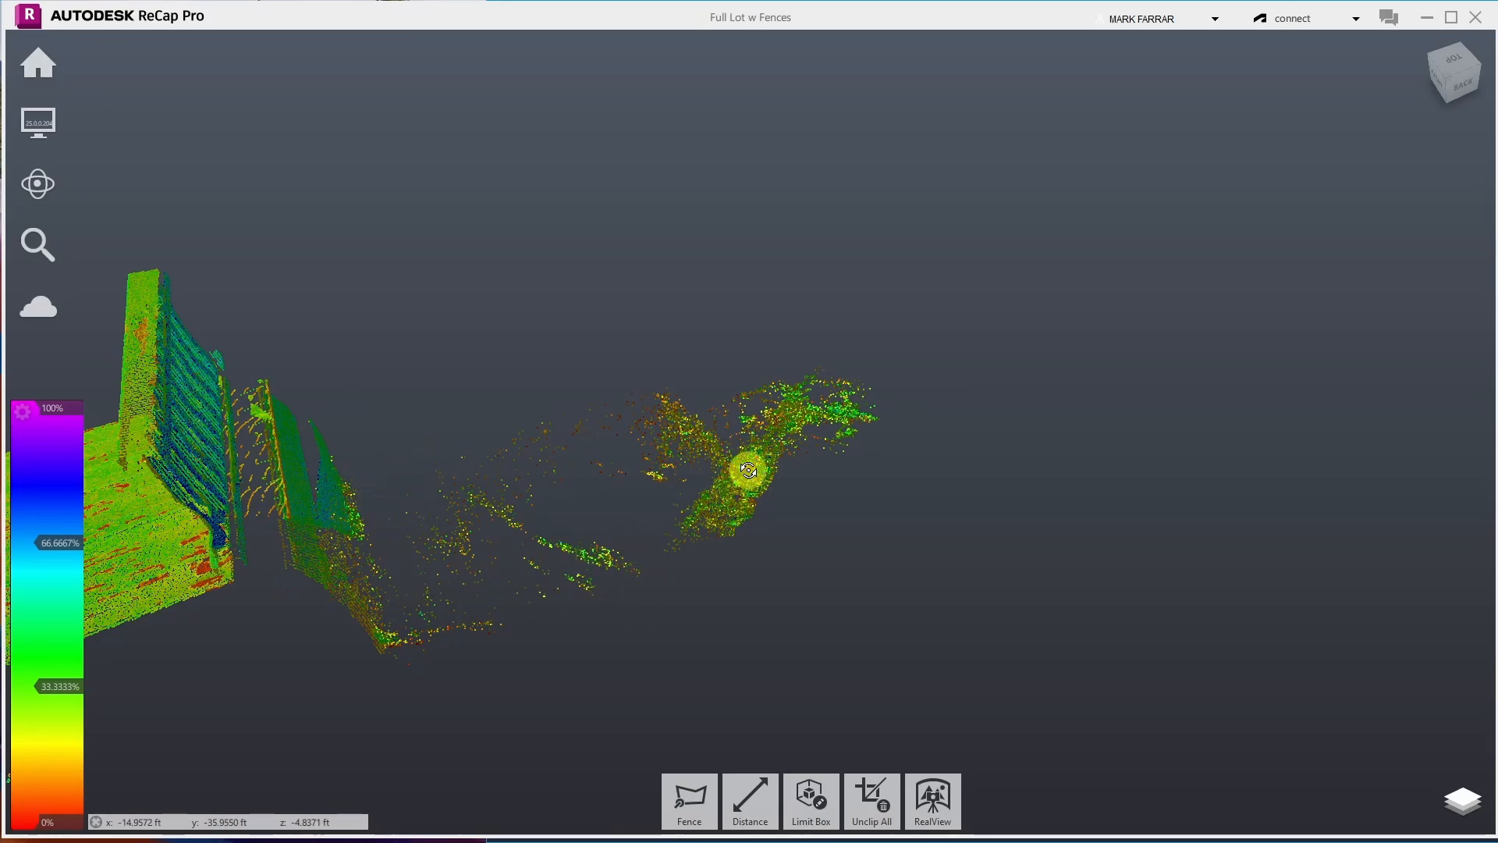
mouse_move(37, 64)
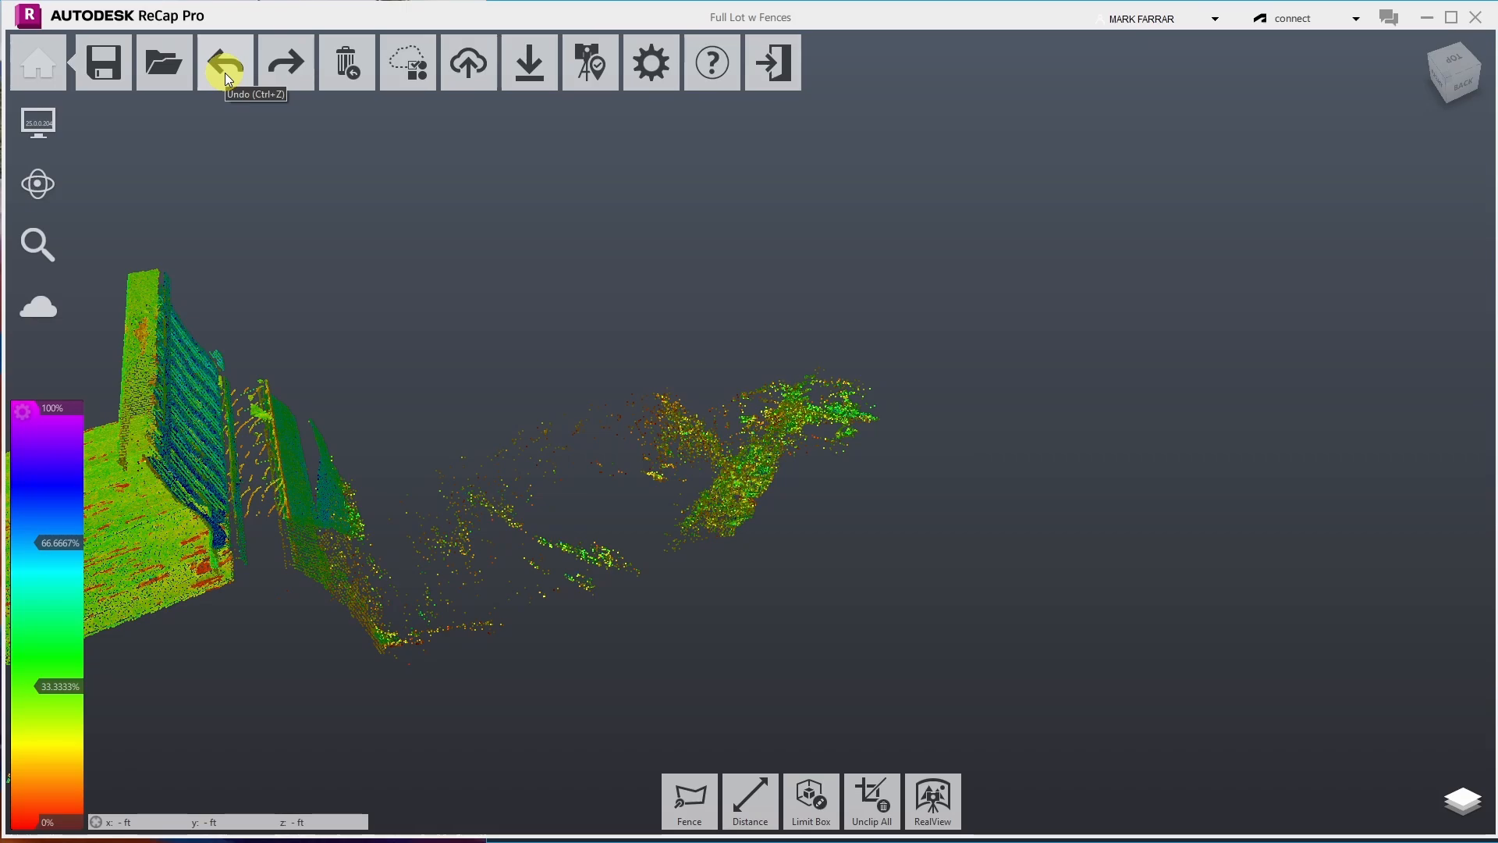
left_click(225, 73)
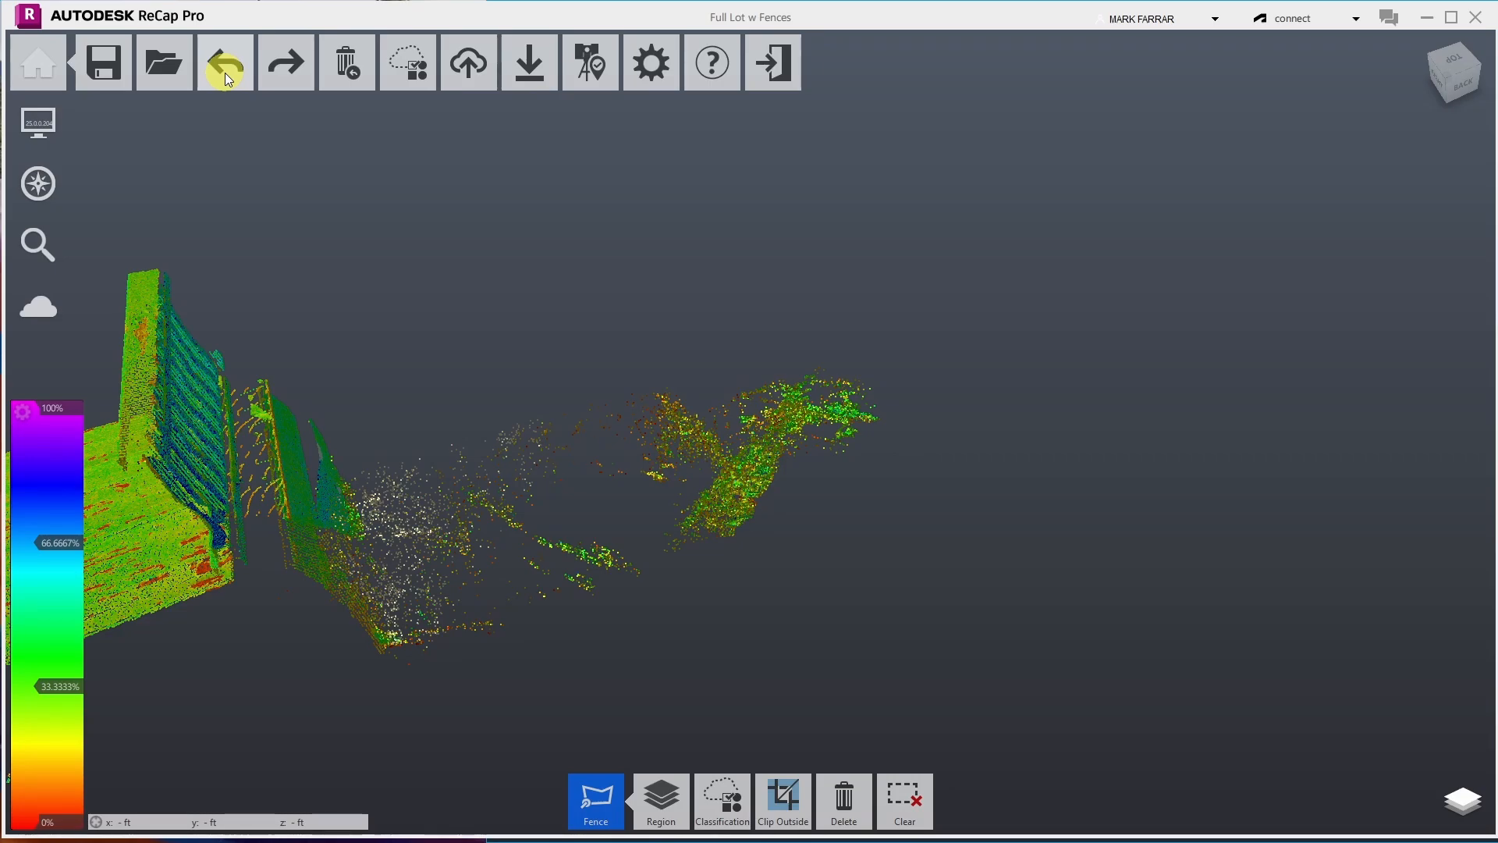
left_click(284, 70)
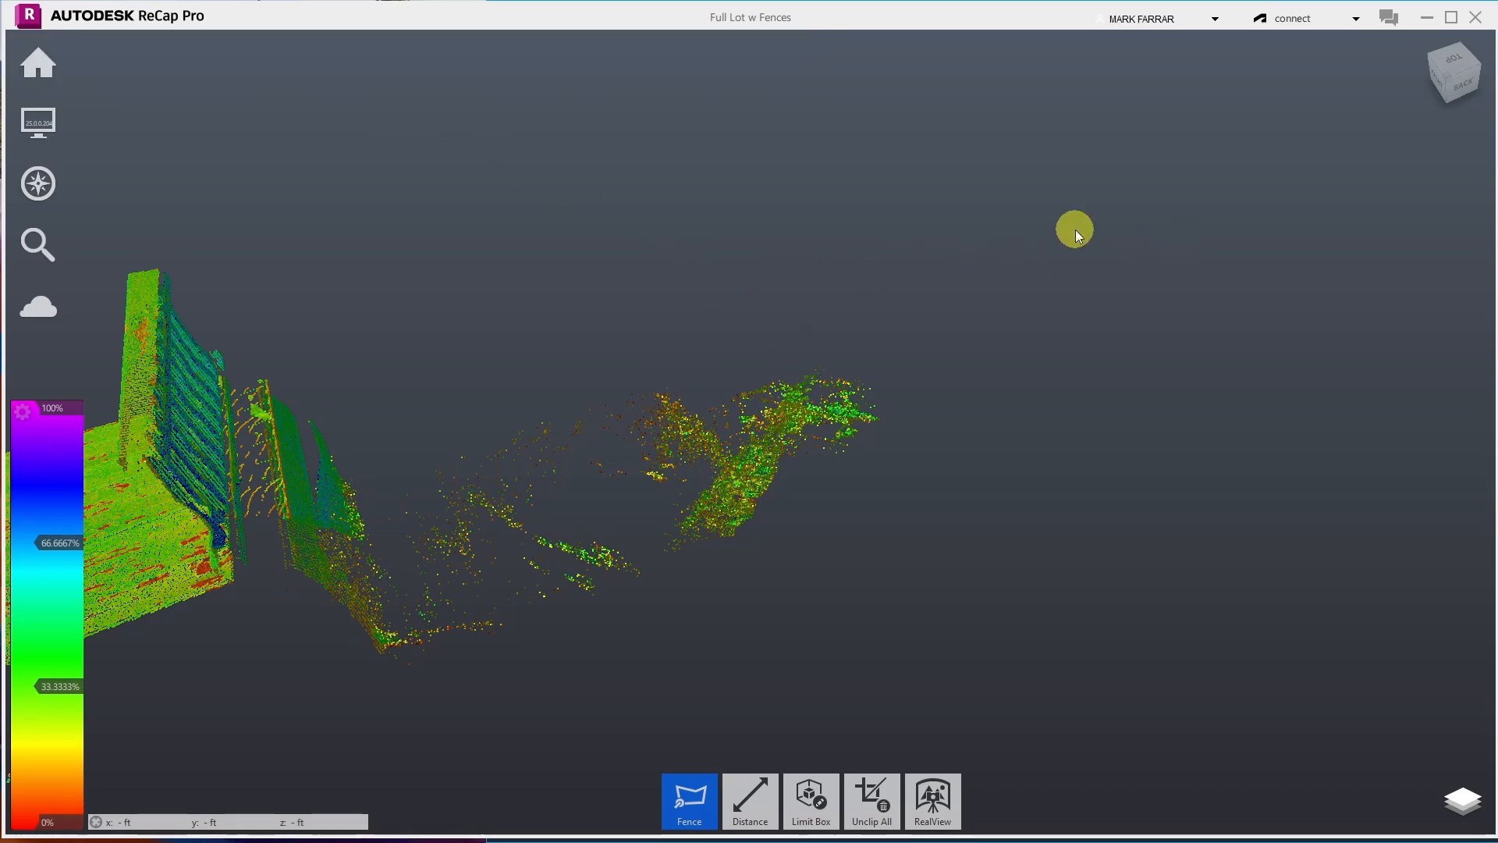
- From the home view, switch to the front view and zoom in on the tree between the building and fence
left_click(1421, 49)
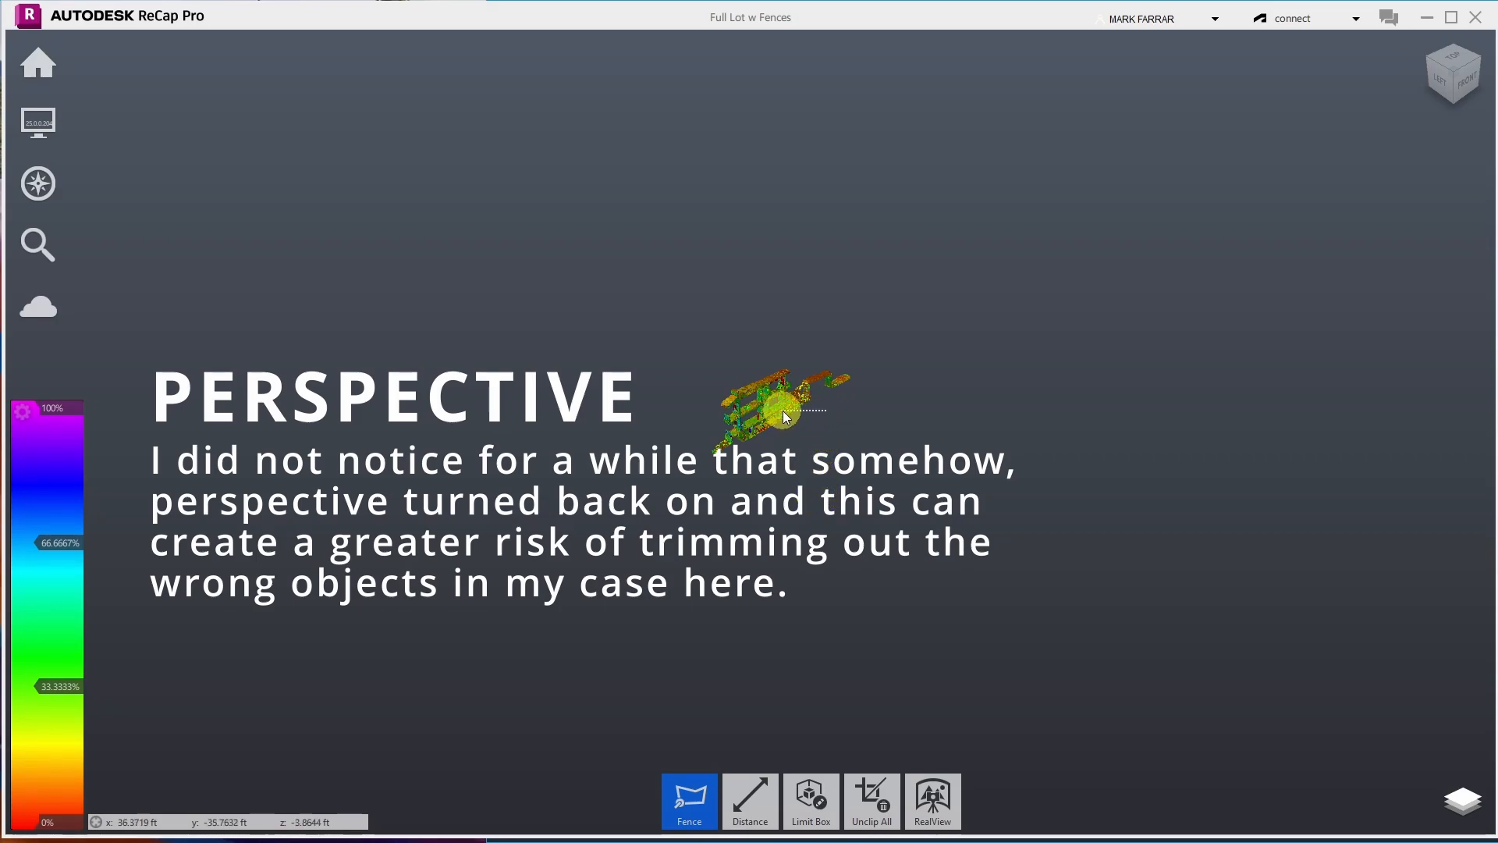
key("Escape")
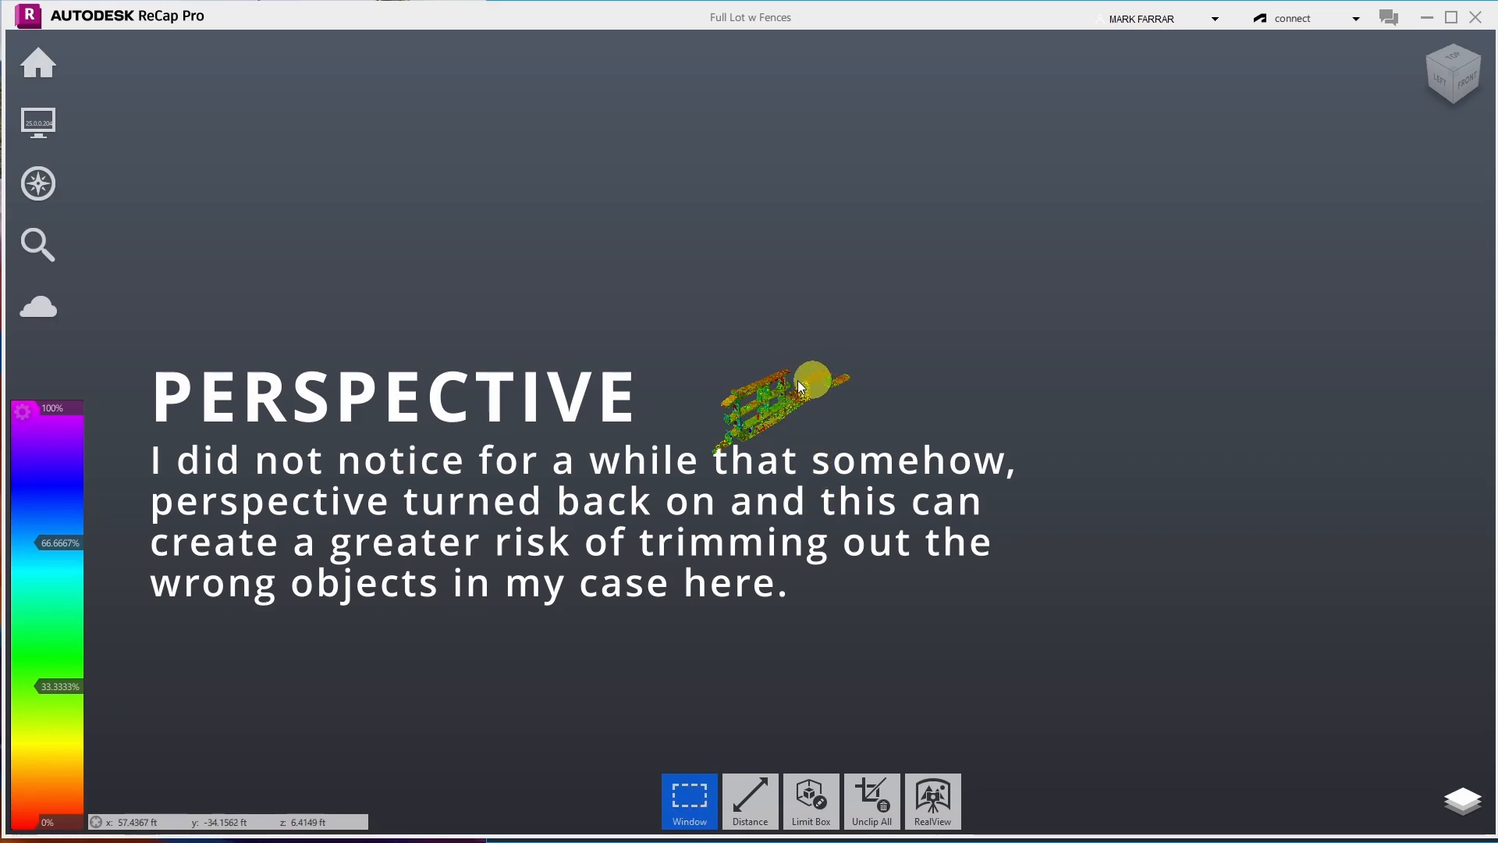
left_click(1465, 78)
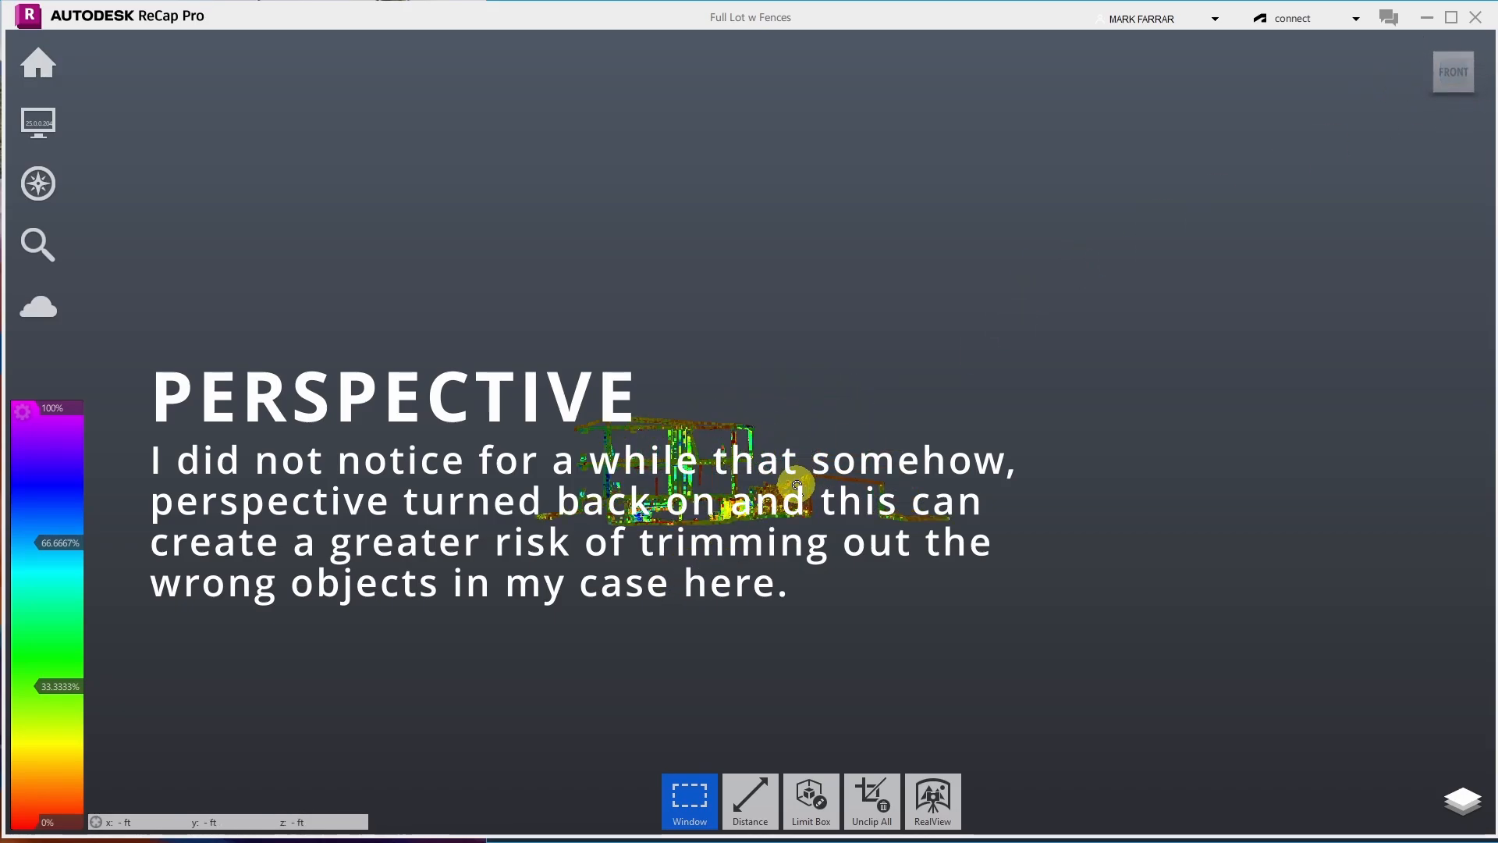
scroll(796, 485, "up", 6)
scroll(796, 485, "up", 5)
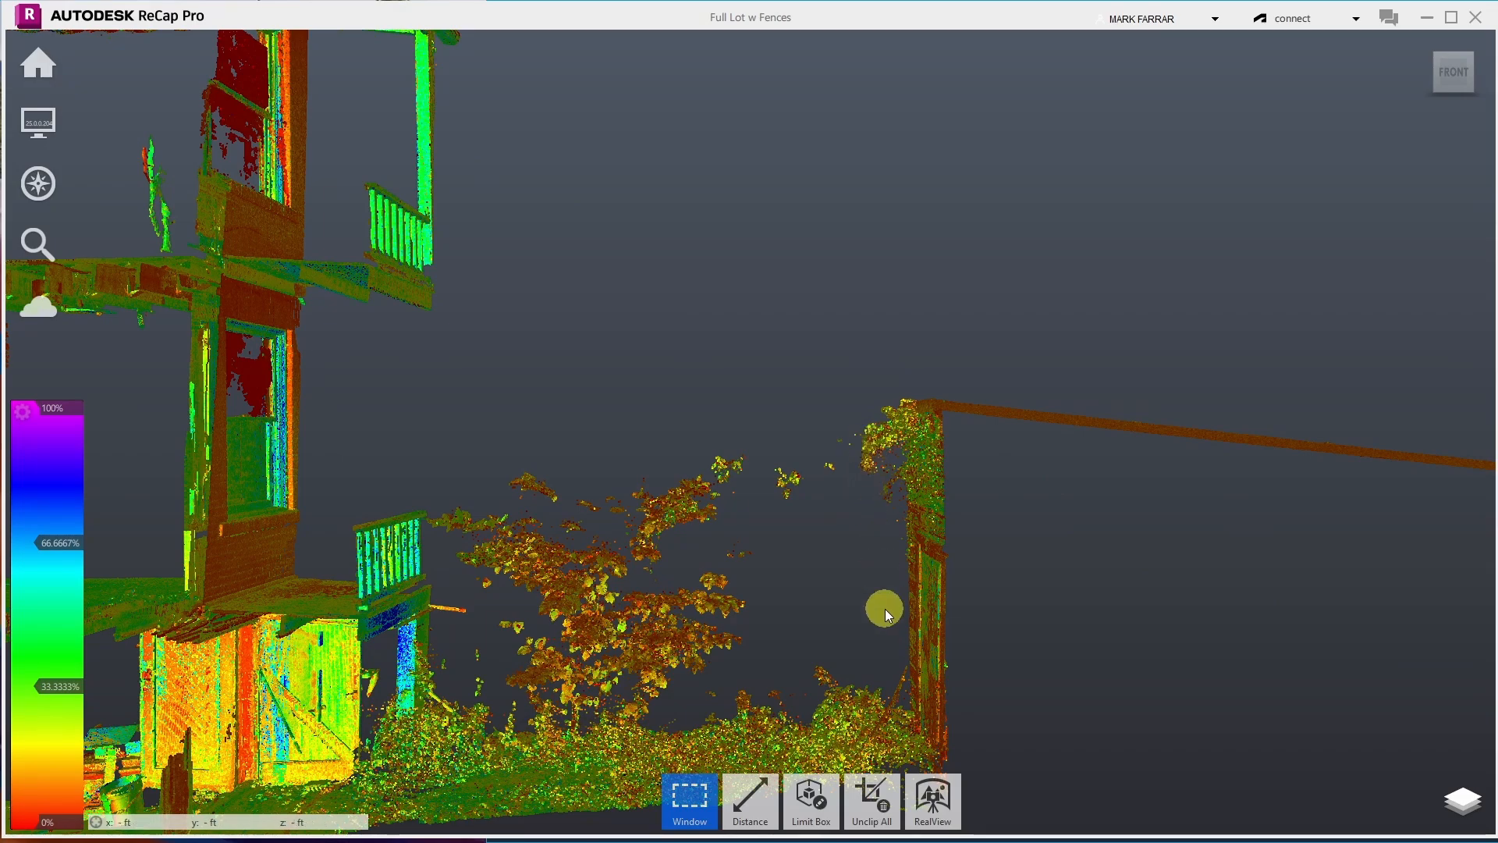
- Orbit the view until the building stands upright, facing the tree beside the fence post
scroll(845, 559, "down", 3)
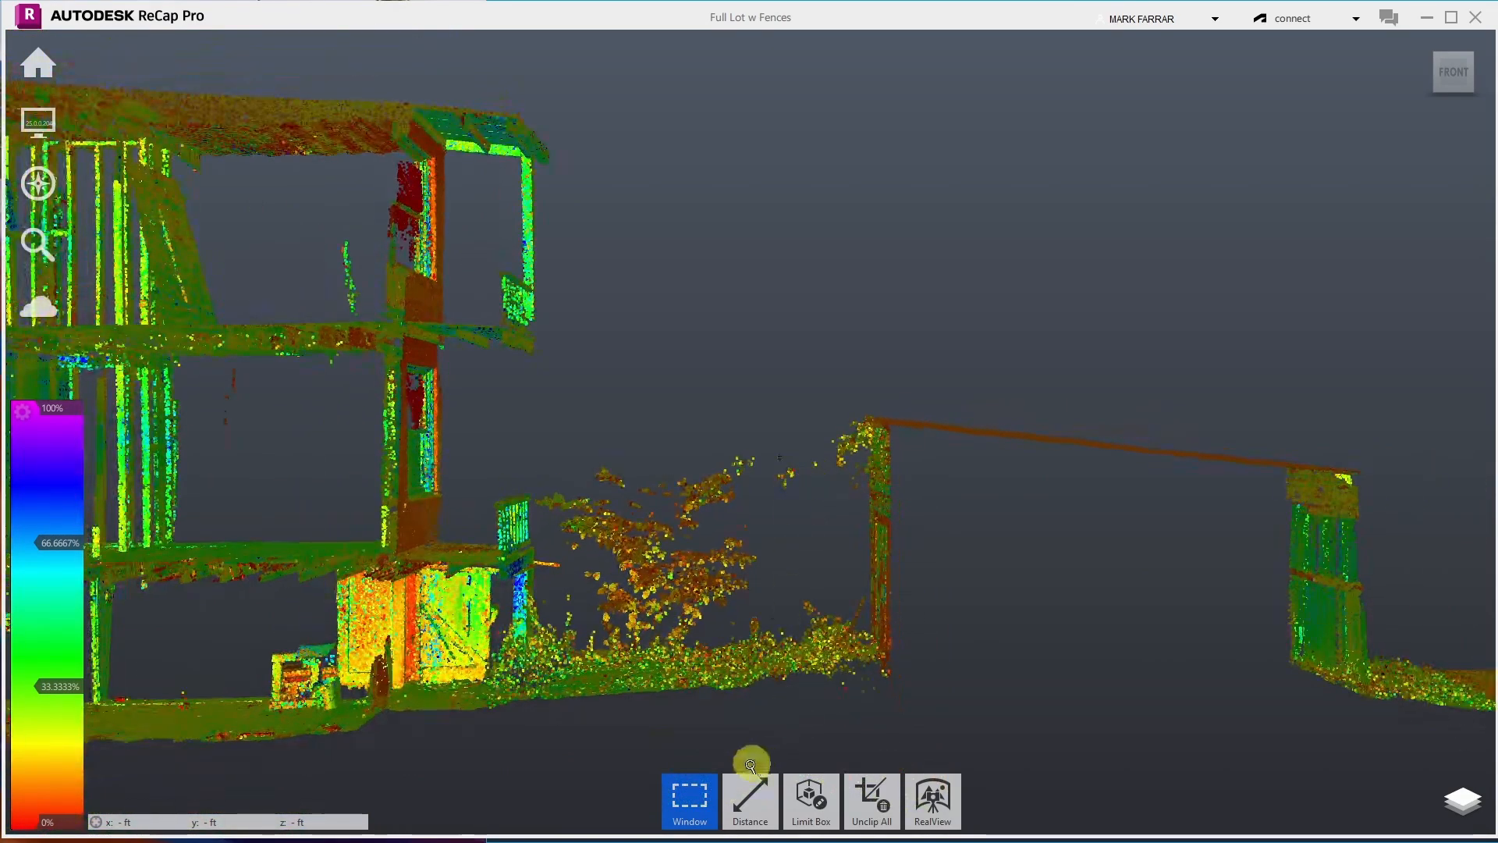
scroll(733, 733, "up", 2)
scroll(712, 558, "down", 3)
scroll(669, 712, "up", 5)
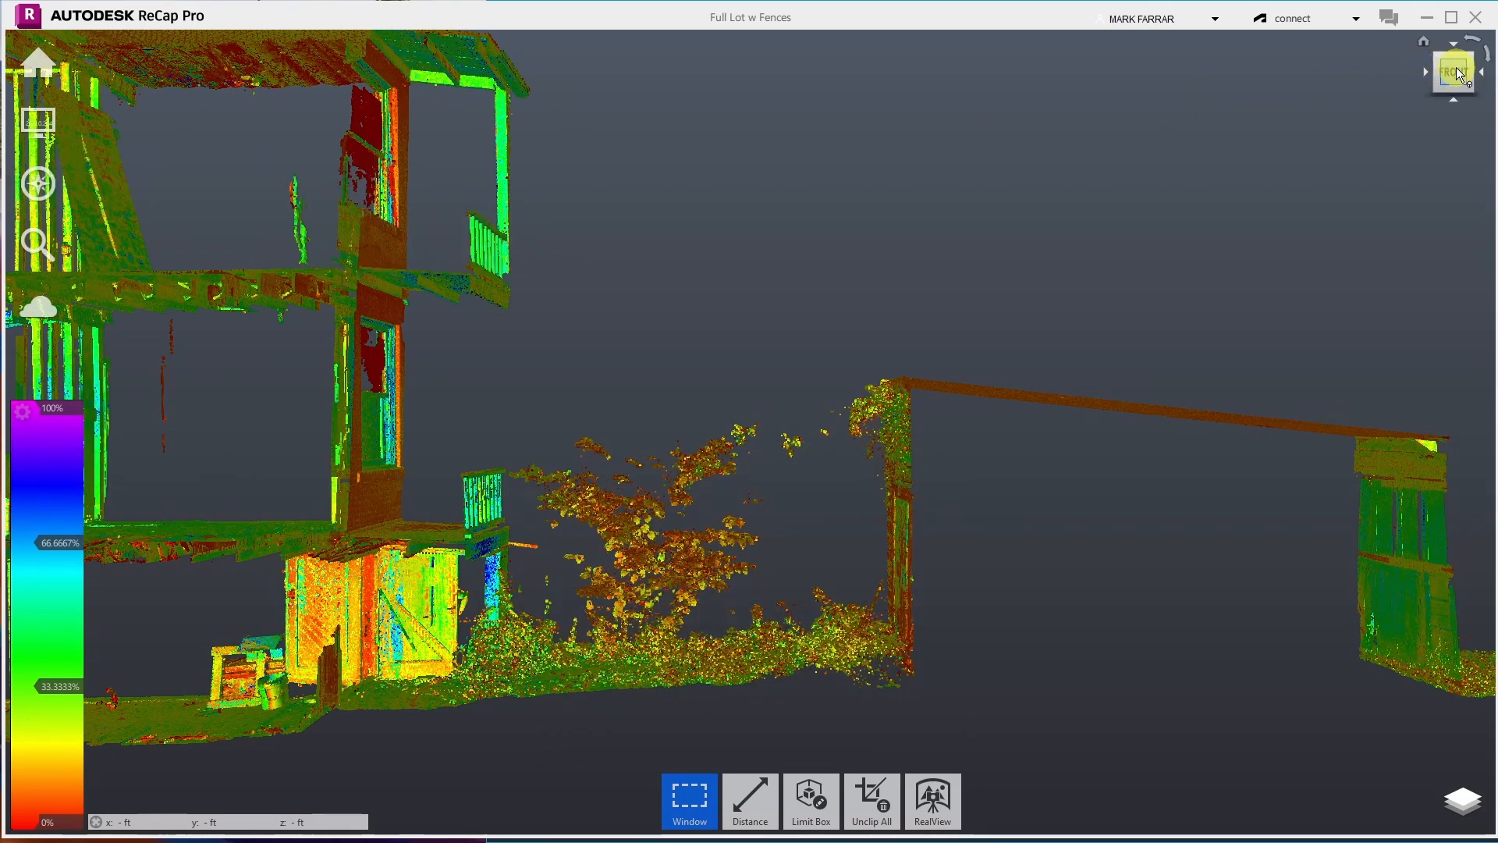
mouse_move(26, 183)
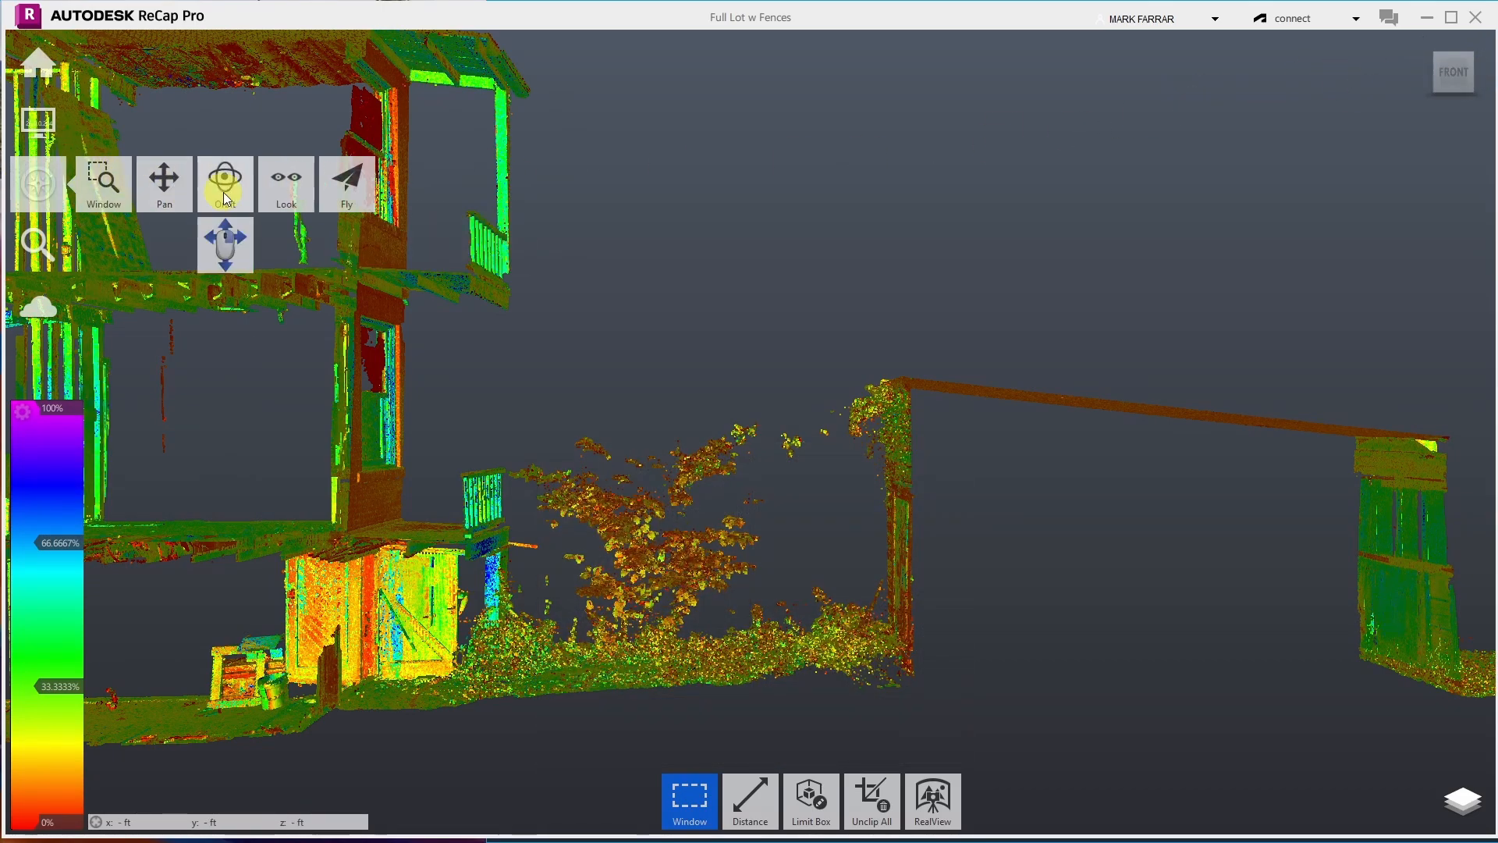
left_click(223, 192)
left_click_drag(728, 492, 740, 437)
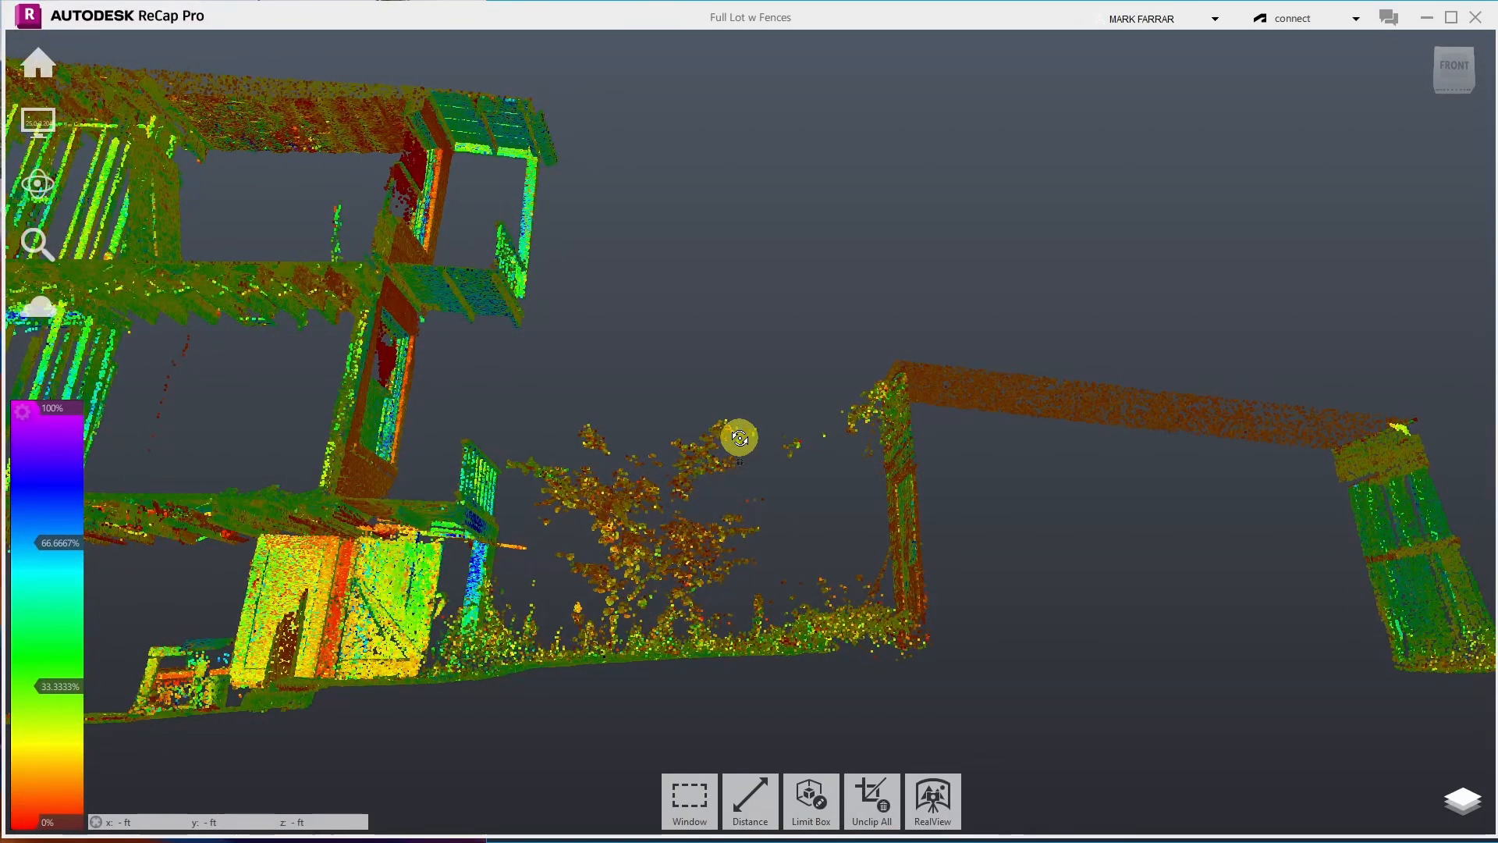
left_click_drag(739, 437, 658, 511)
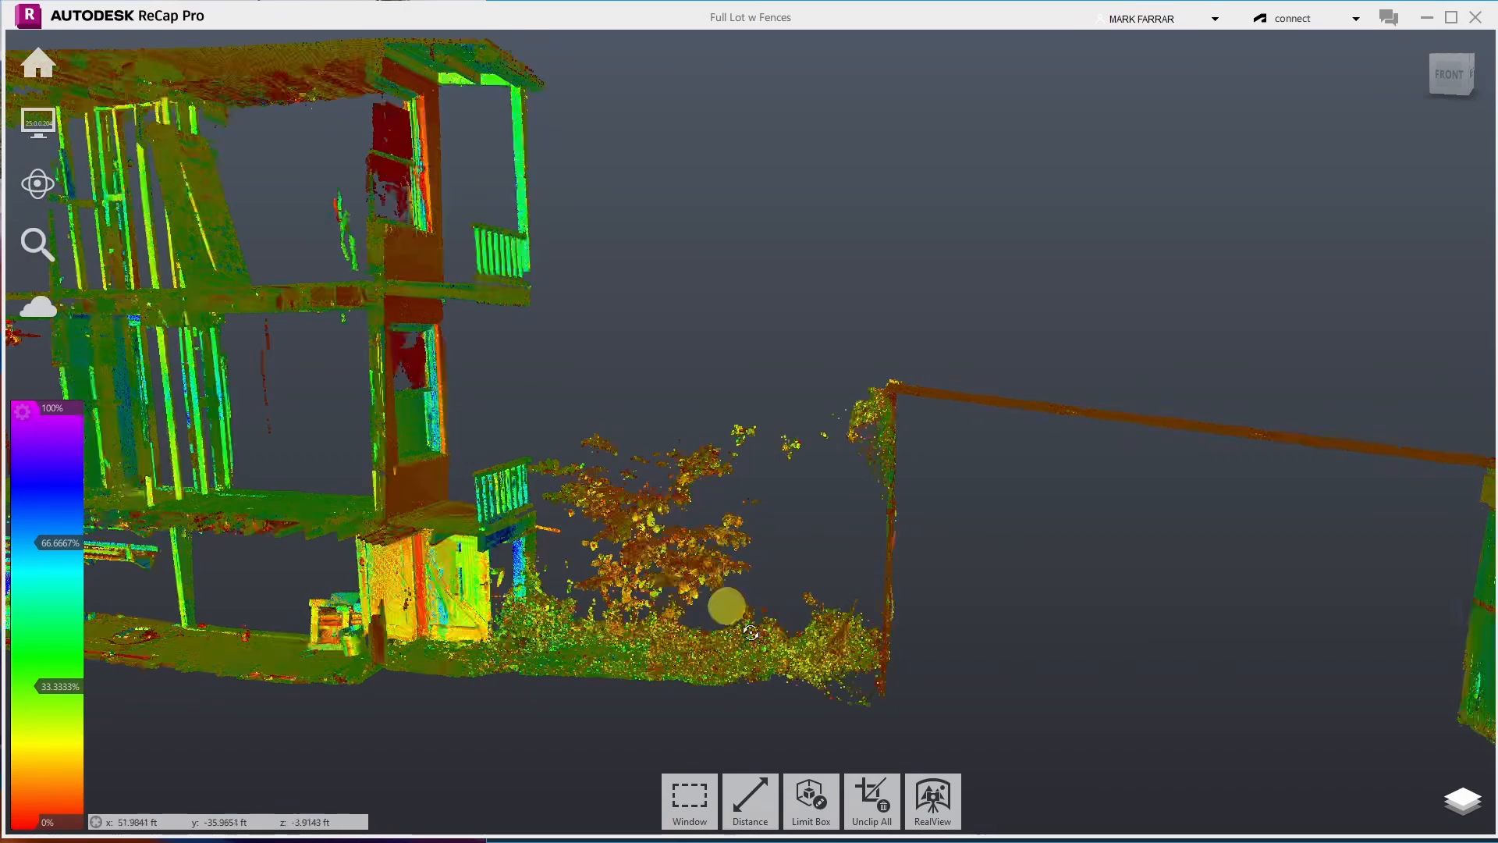
- Change the selection shape from Window to Fence and activate it
left_click(687, 791)
left_click(688, 671)
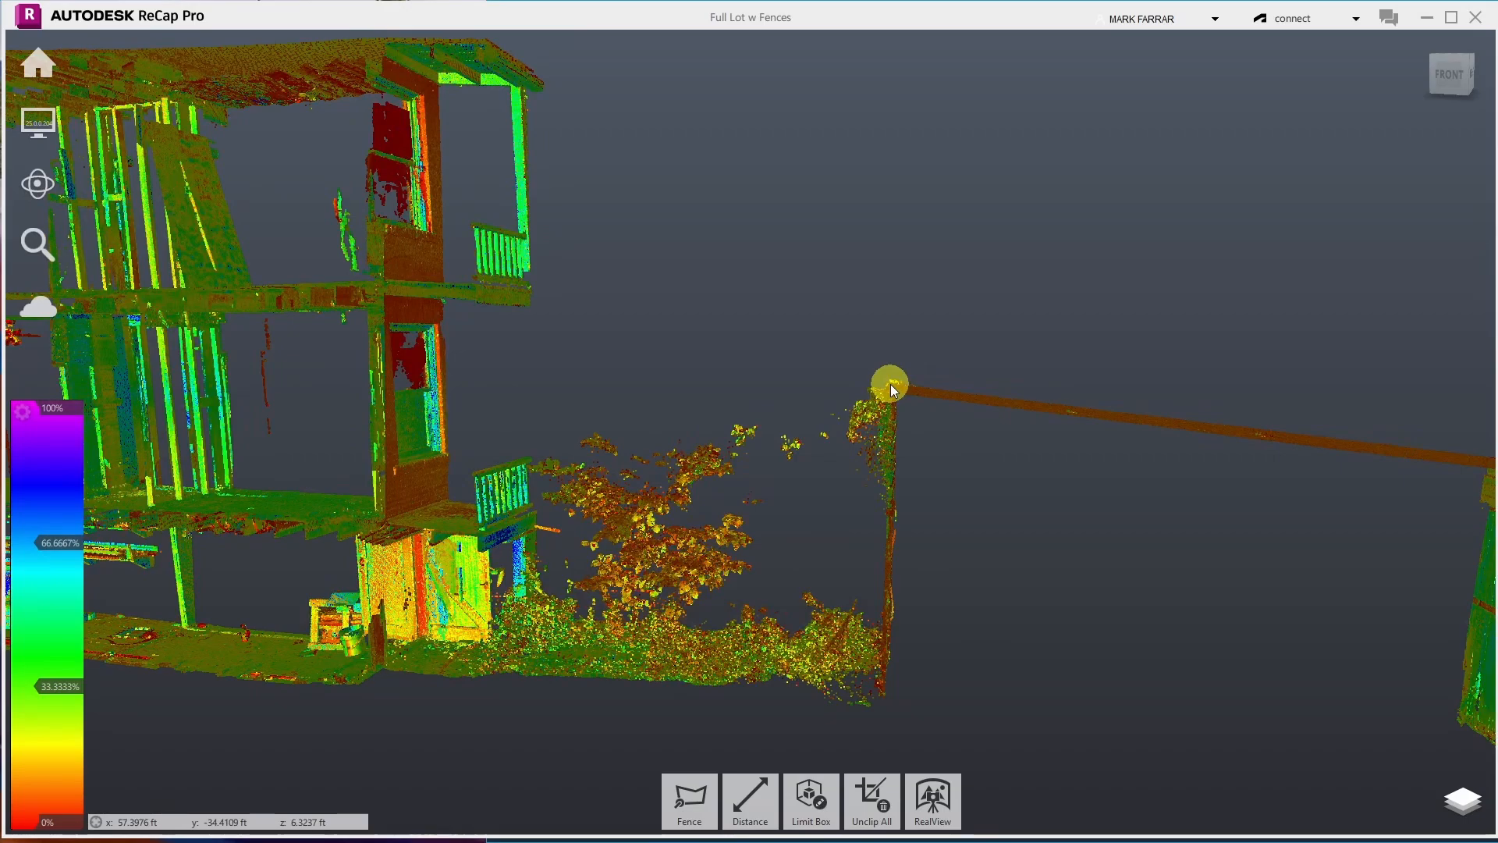
left_click(690, 800)
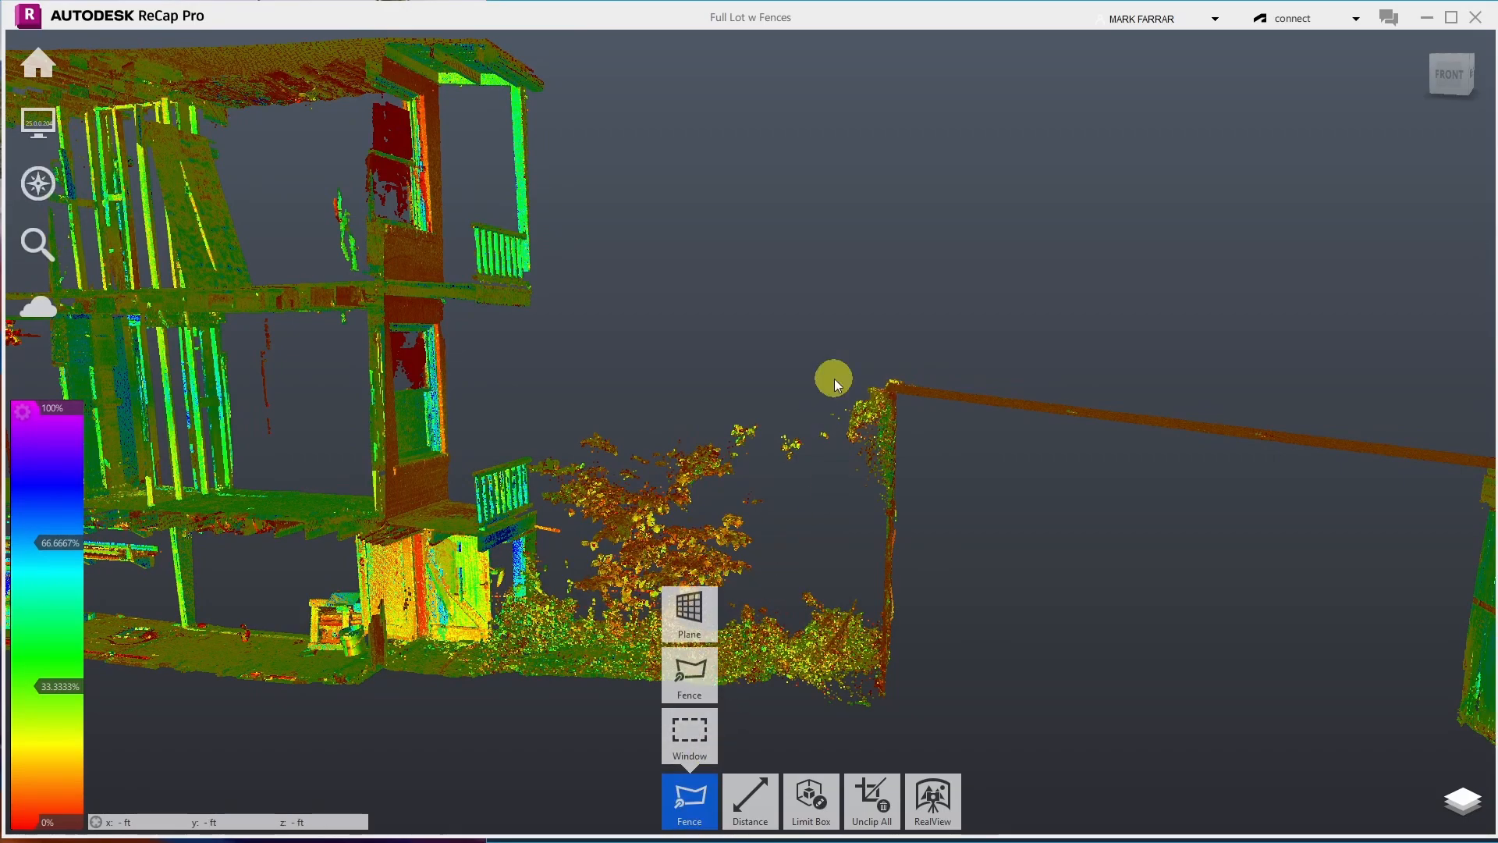
- Fence the tree between the porch railing and the fence post, delete it, then go to the home screen
left_click(919, 388)
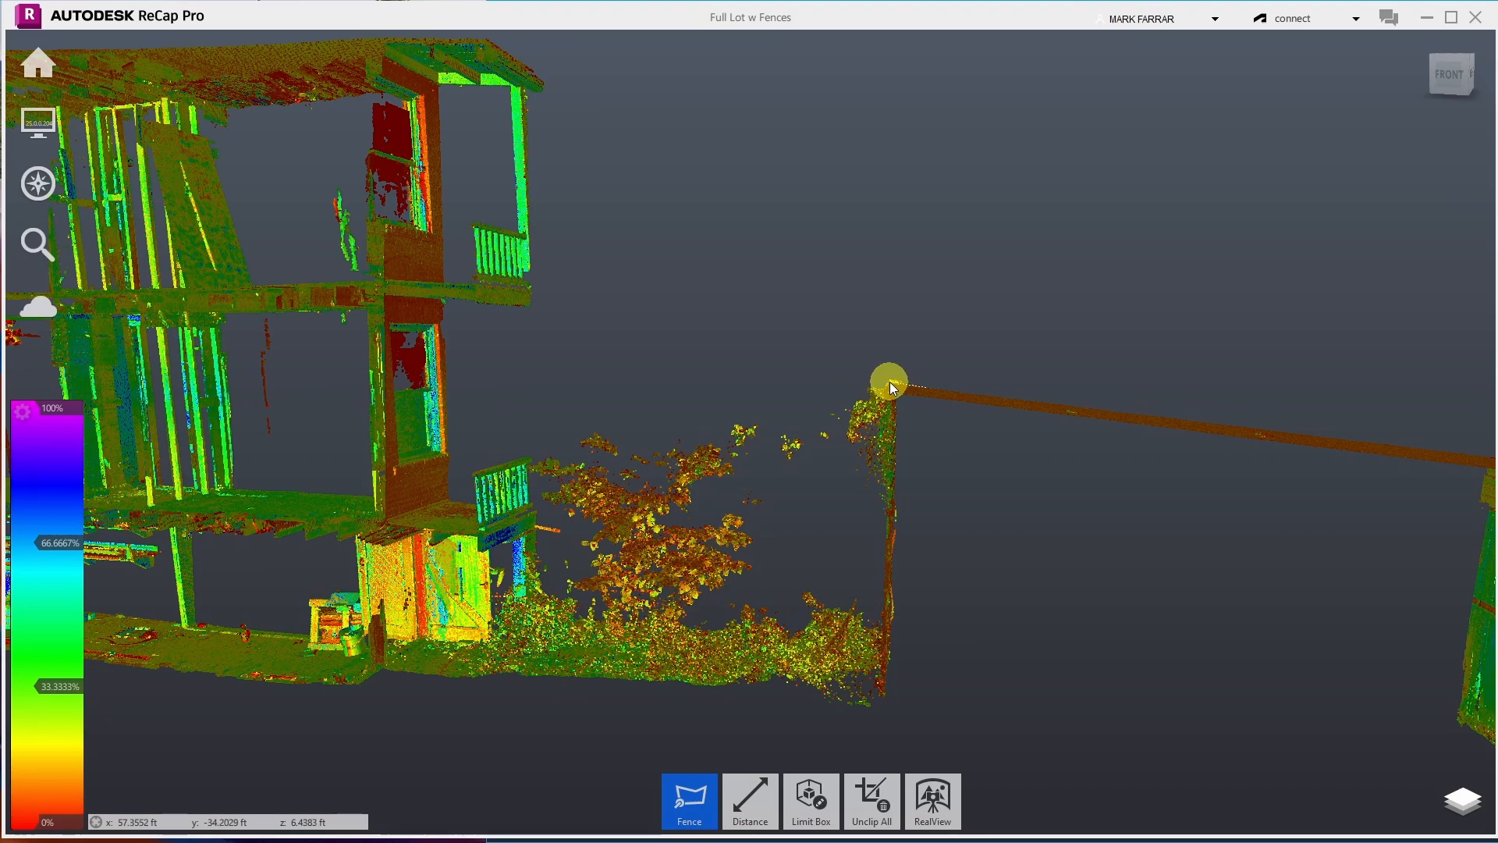
left_click(890, 383)
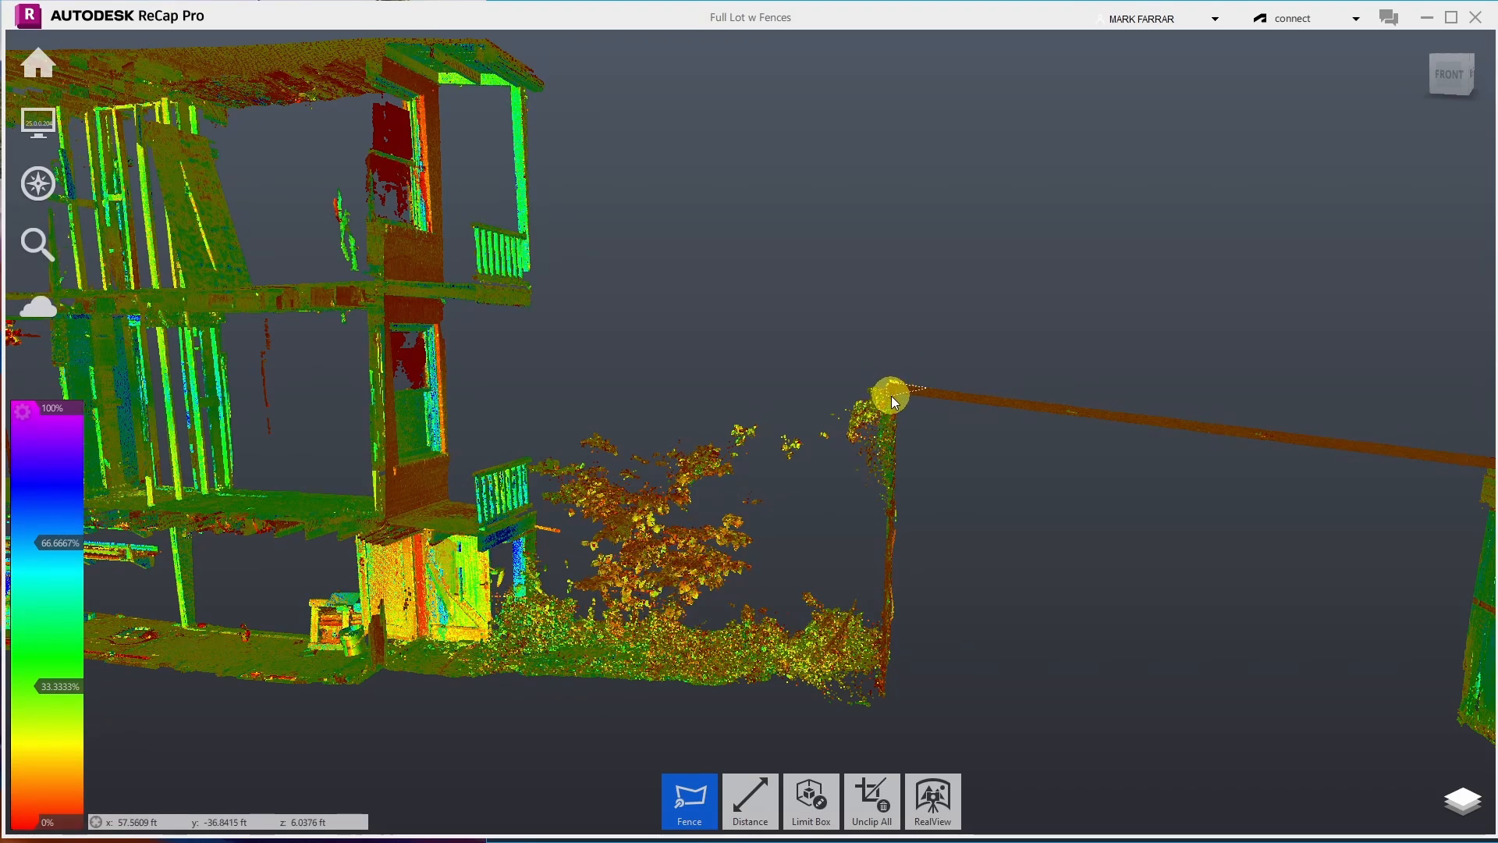
left_click(882, 527)
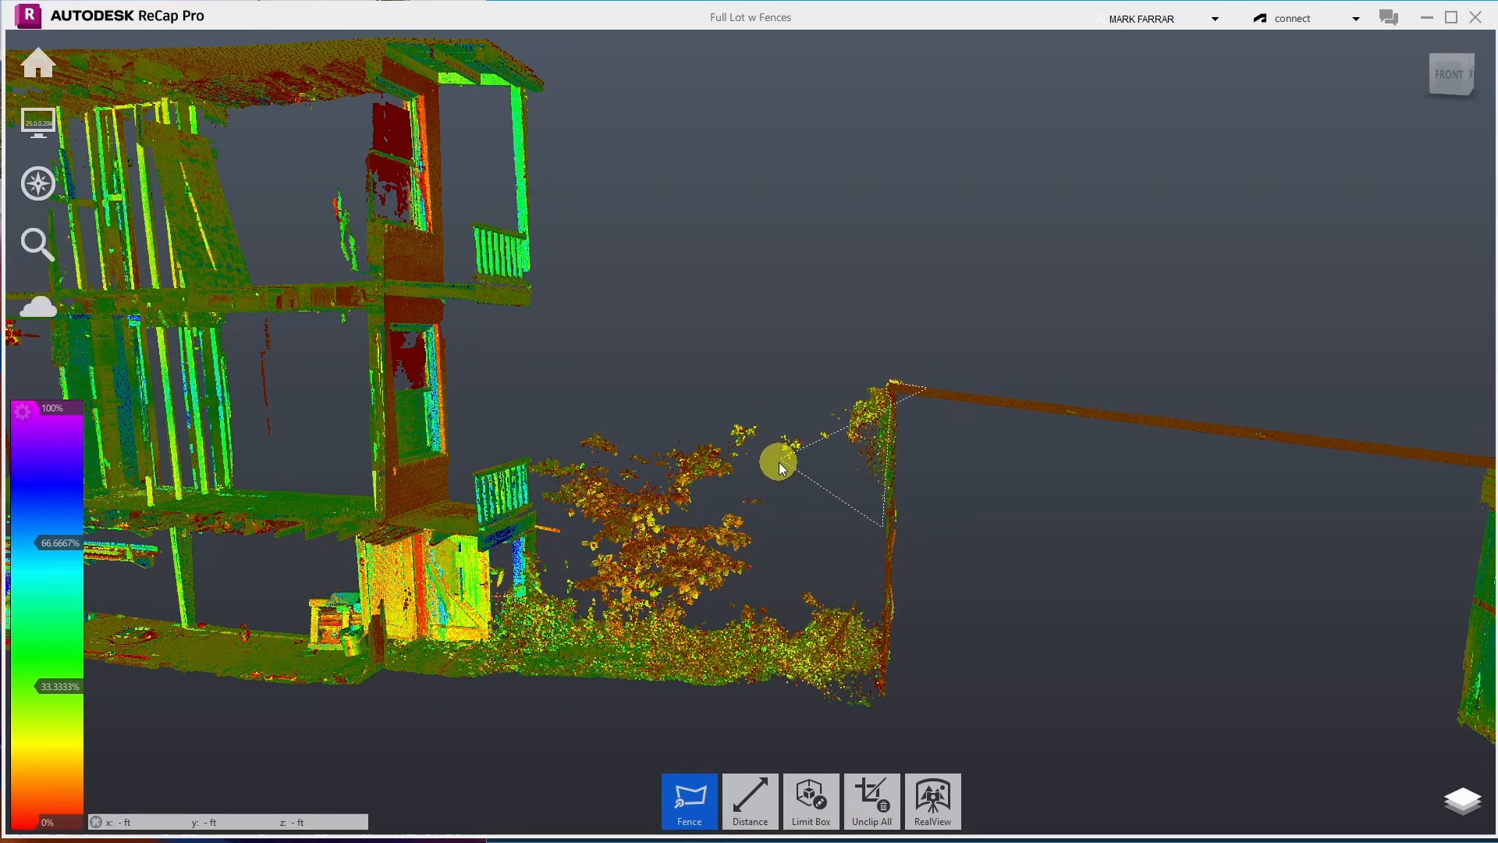
left_click(792, 636)
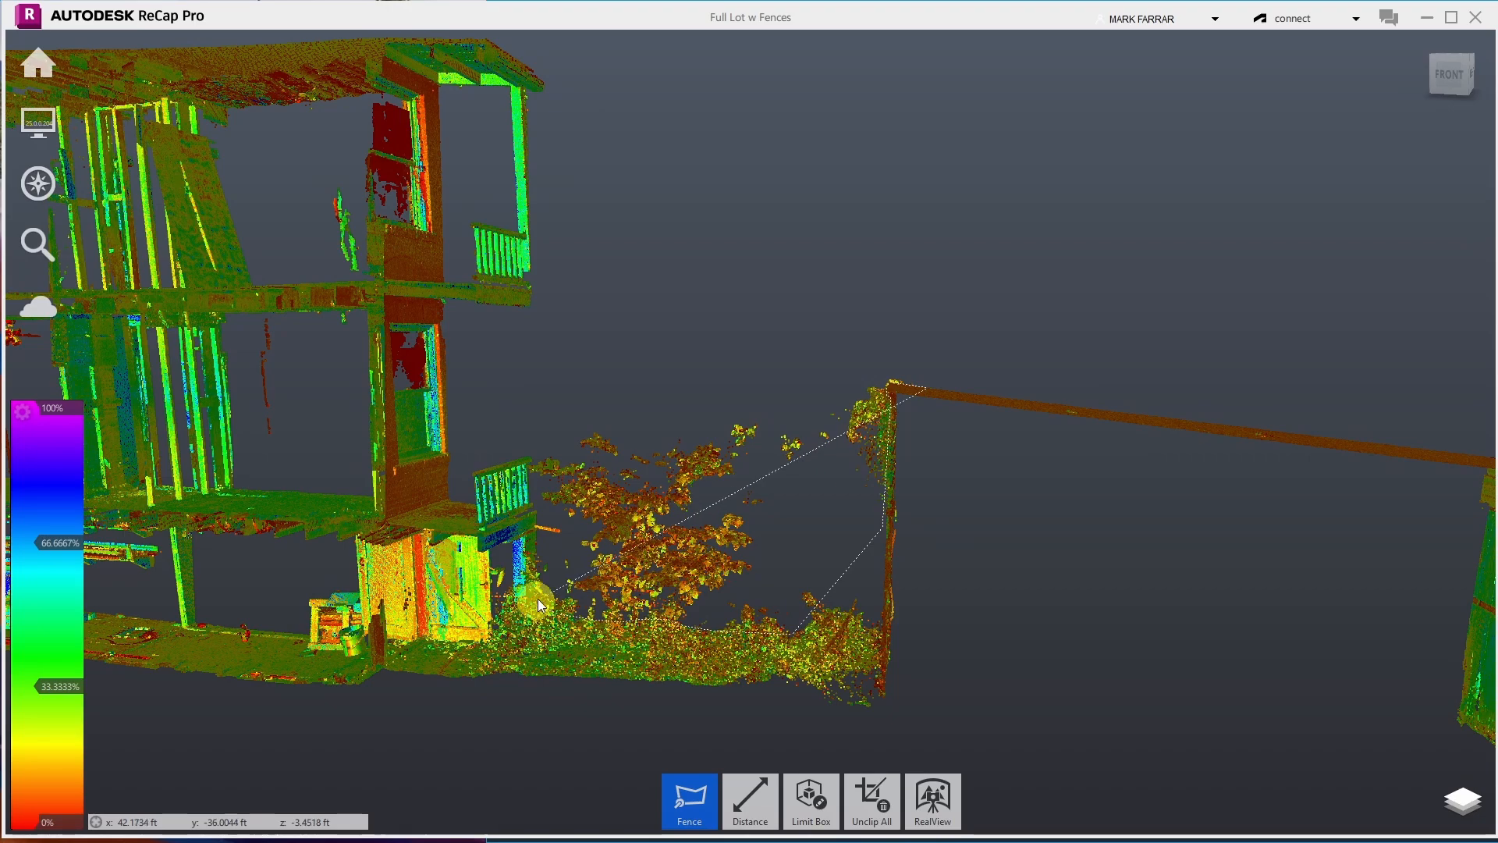
left_click(537, 545)
left_click(530, 468)
double_click(594, 402)
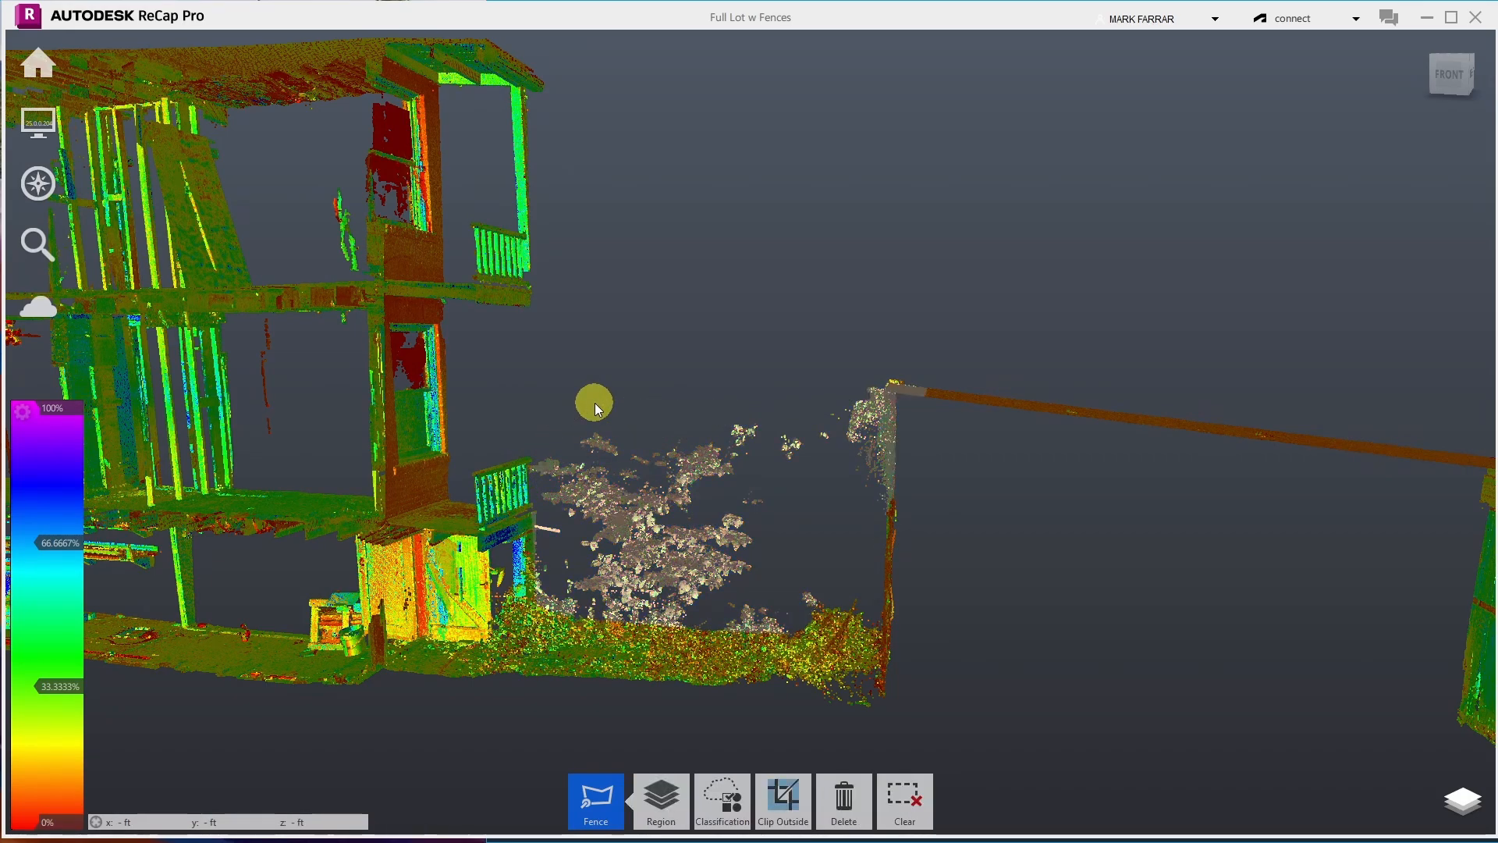
key("Delete")
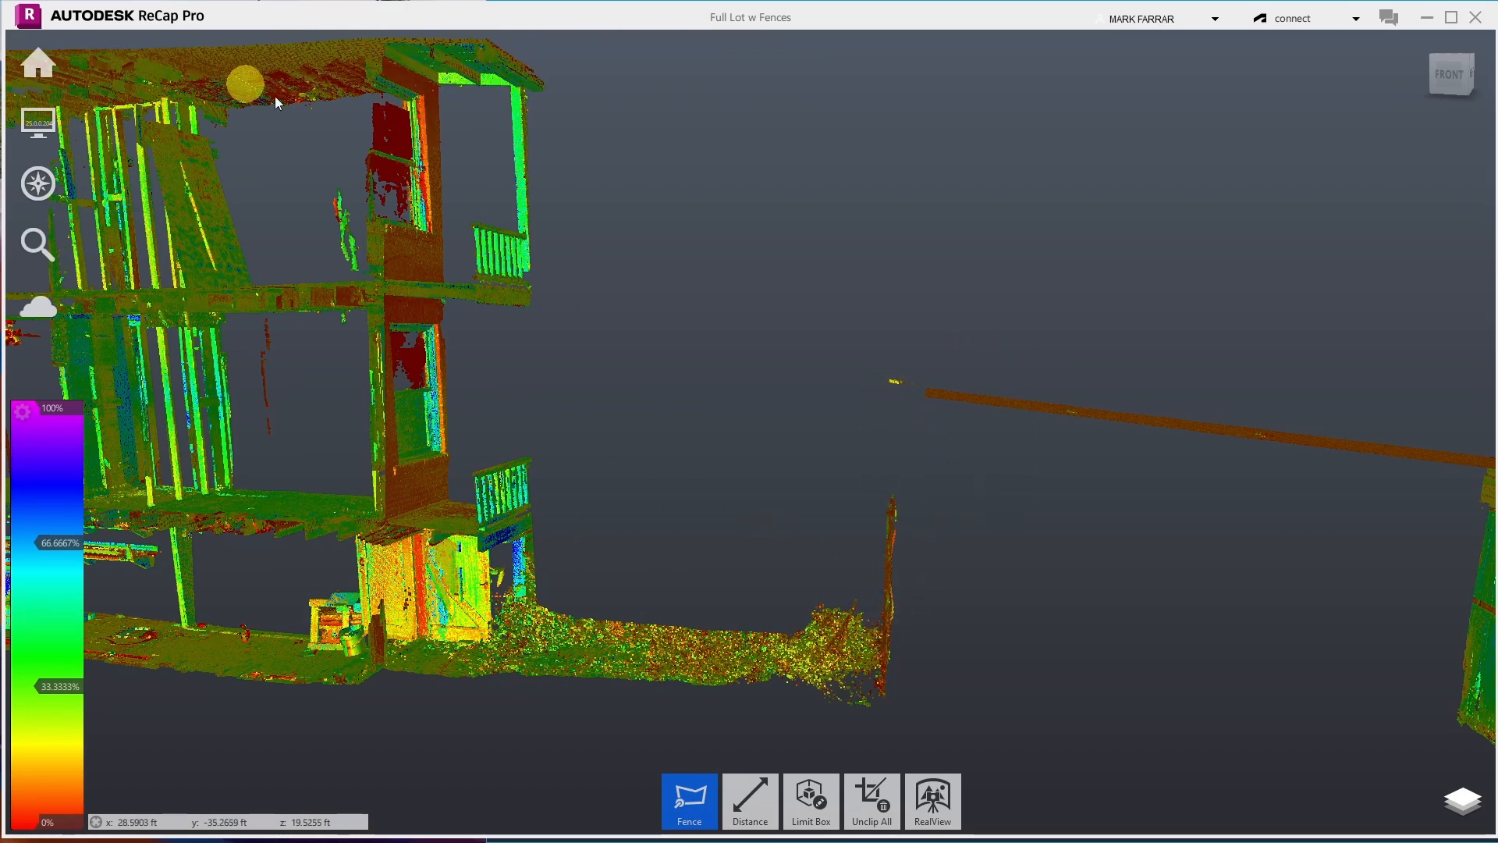
left_click(55, 68)
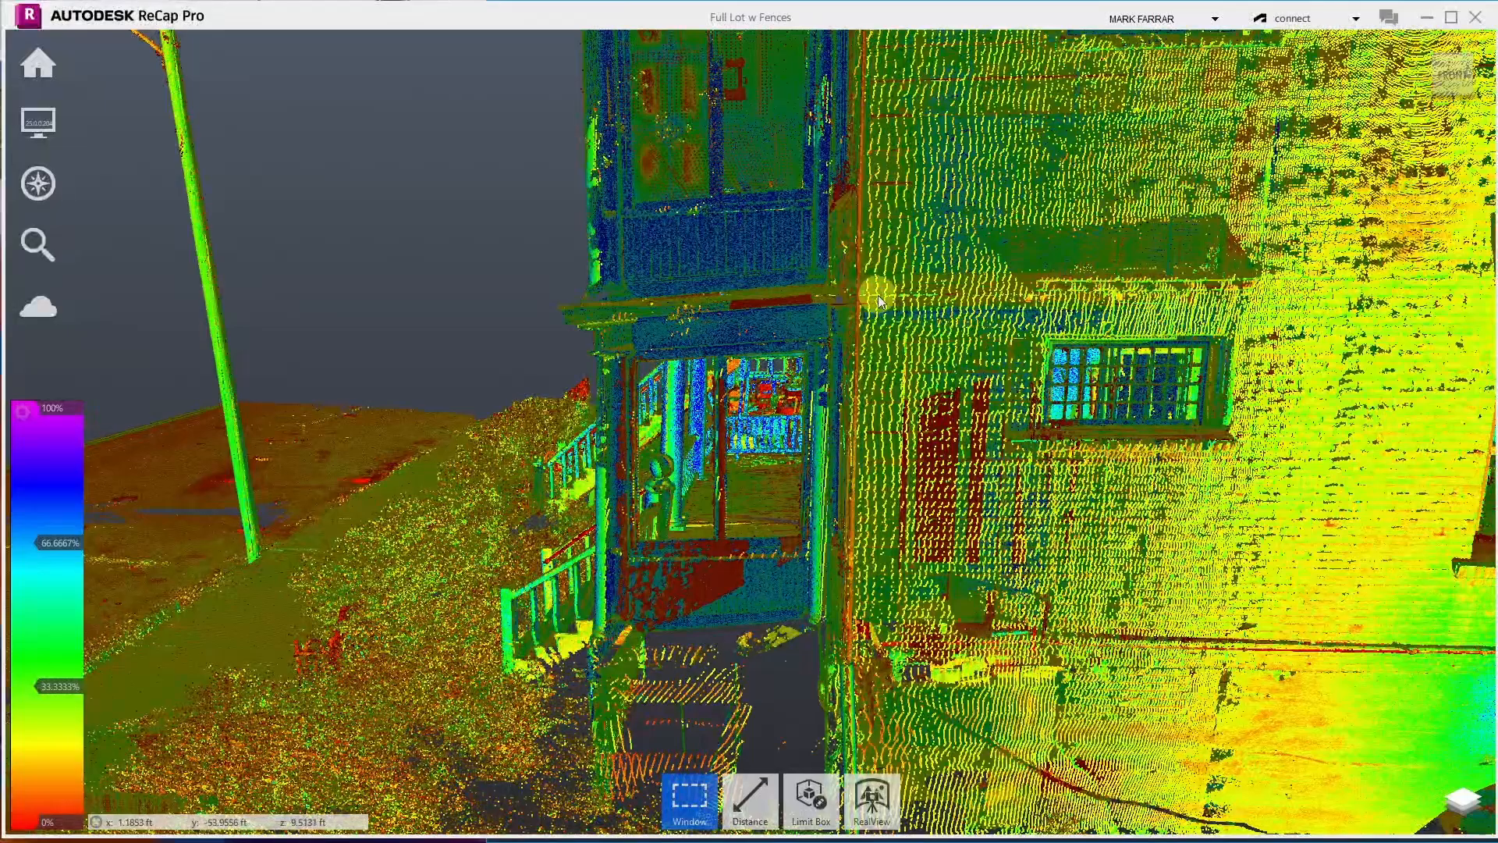
- Zoom out, switch to the top-down plan view of the whole lot, and zoom back in
scroll(961, 349, "down", 5)
scroll(960, 348, "down", 3)
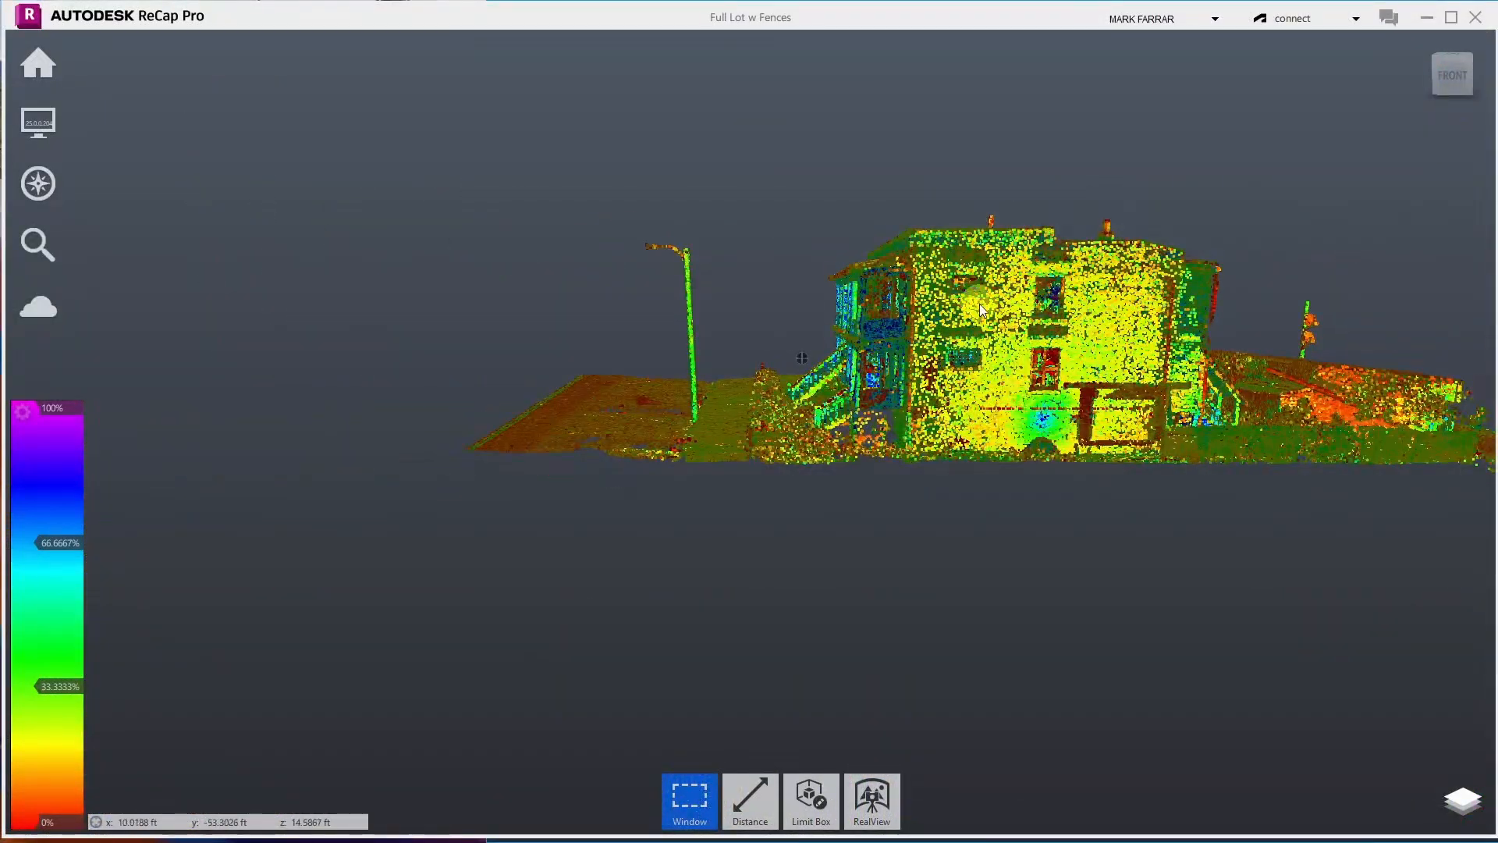
scroll(980, 303, "up", 5)
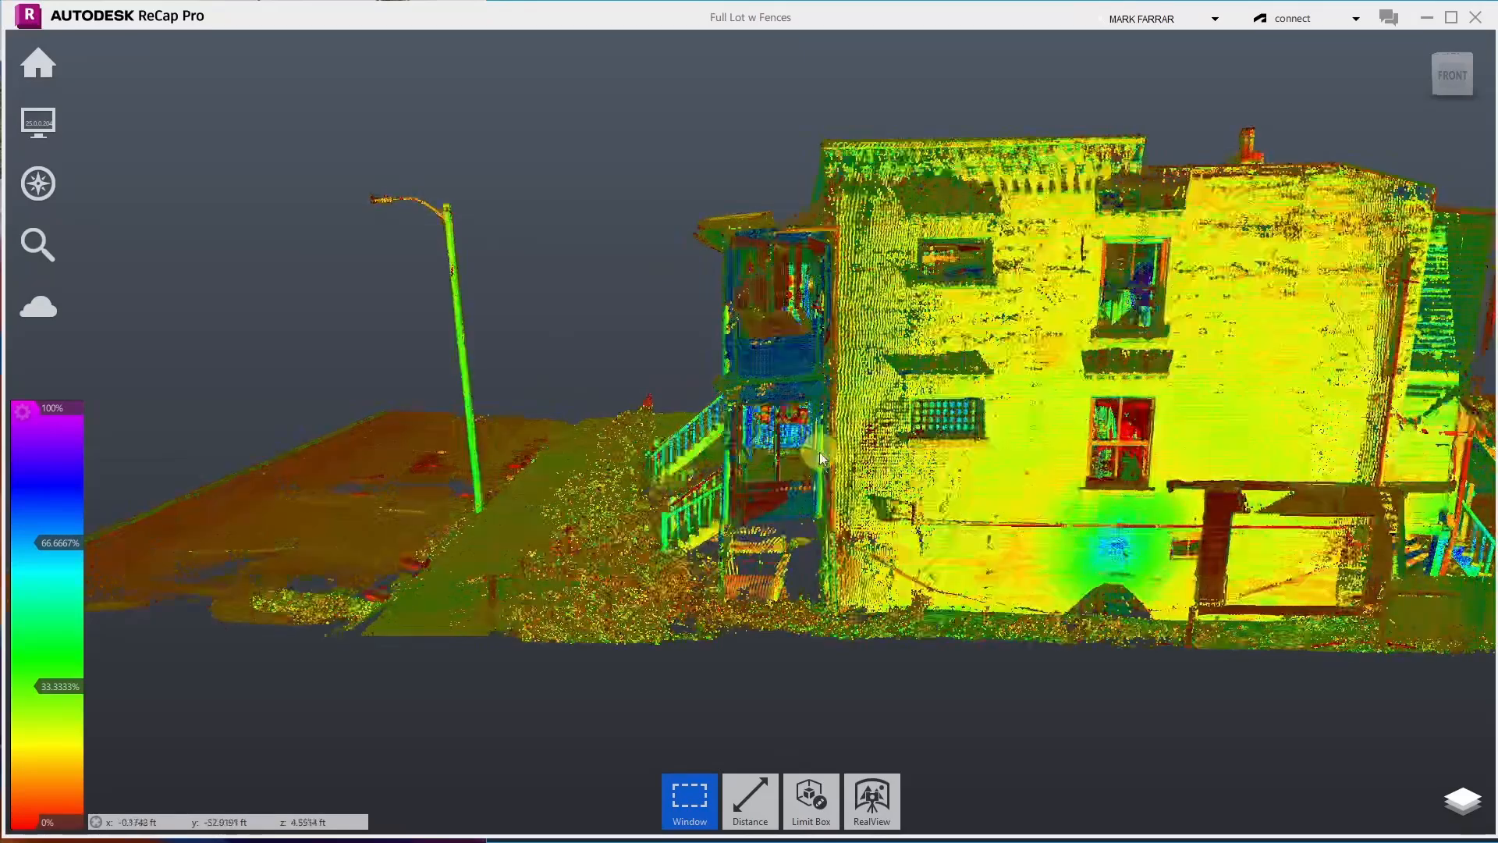
left_click(1457, 53)
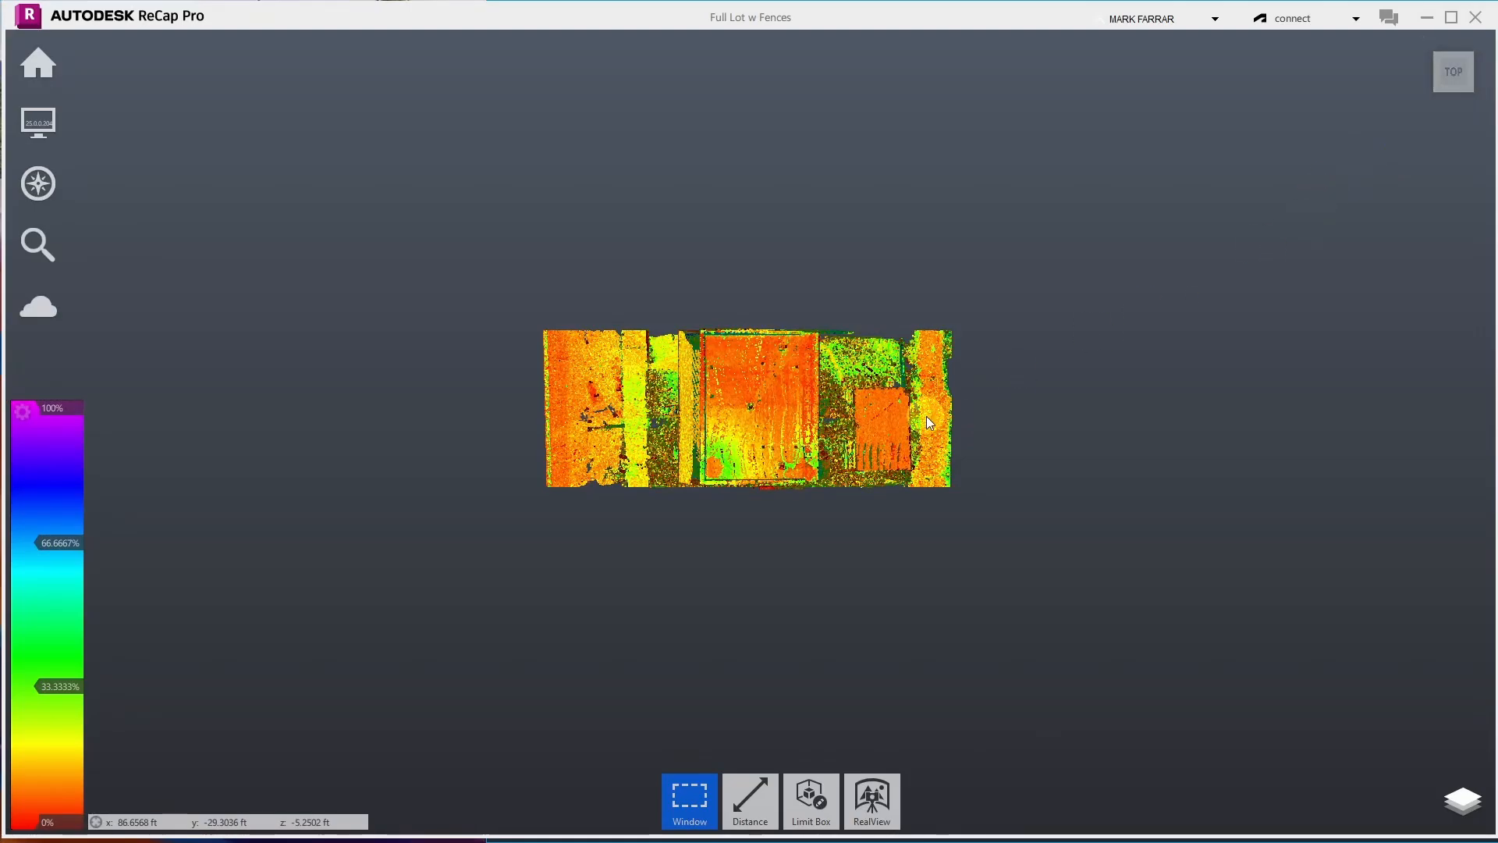
scroll(706, 414, "up", 5)
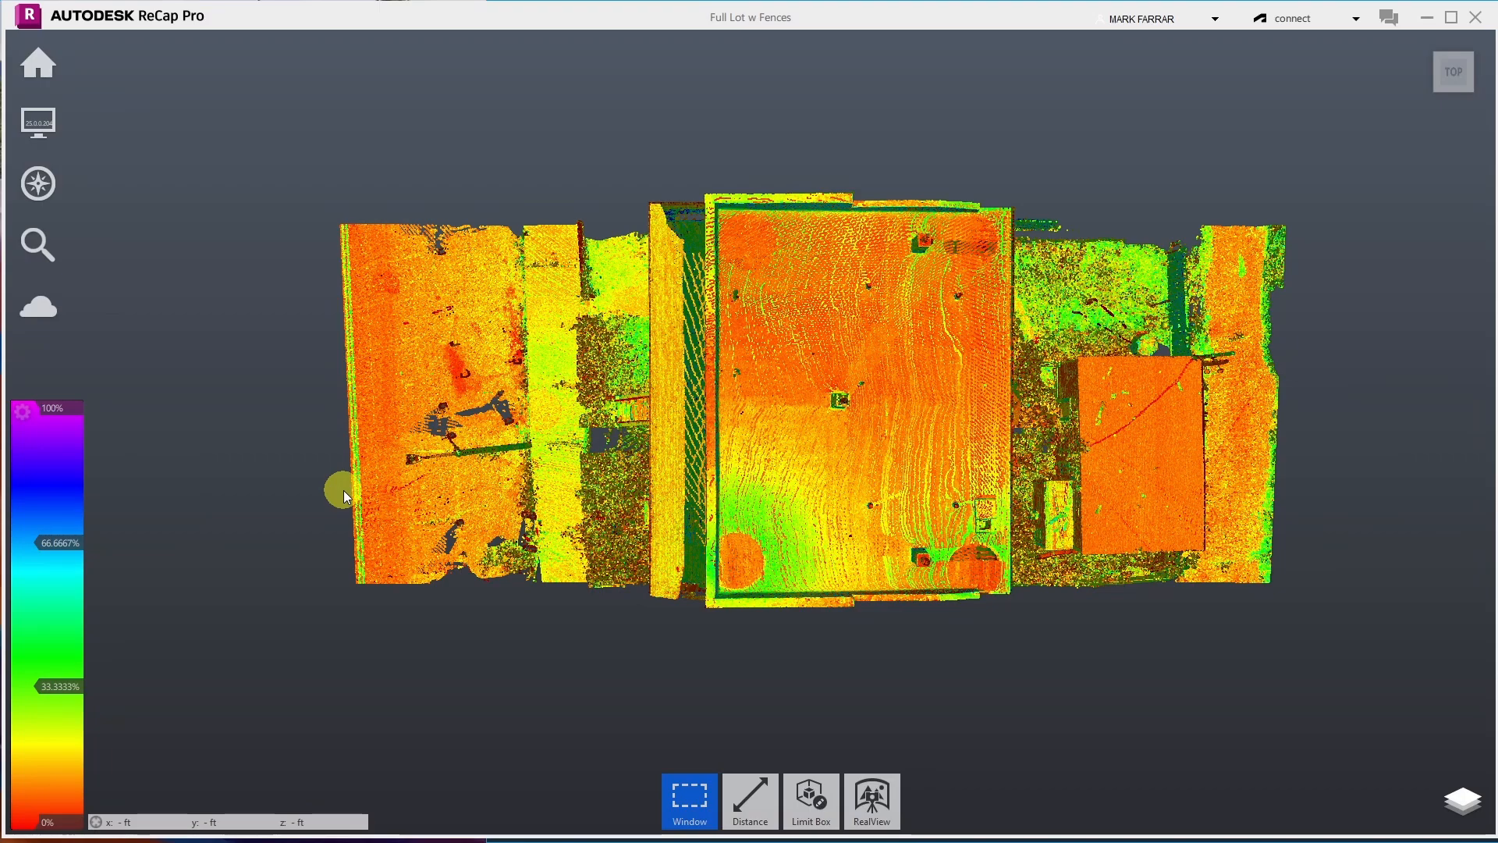
- Window-select a thin horizontal band across the lot, clip outside it, and return to the home view
left_click_drag(343, 489, 1300, 451)
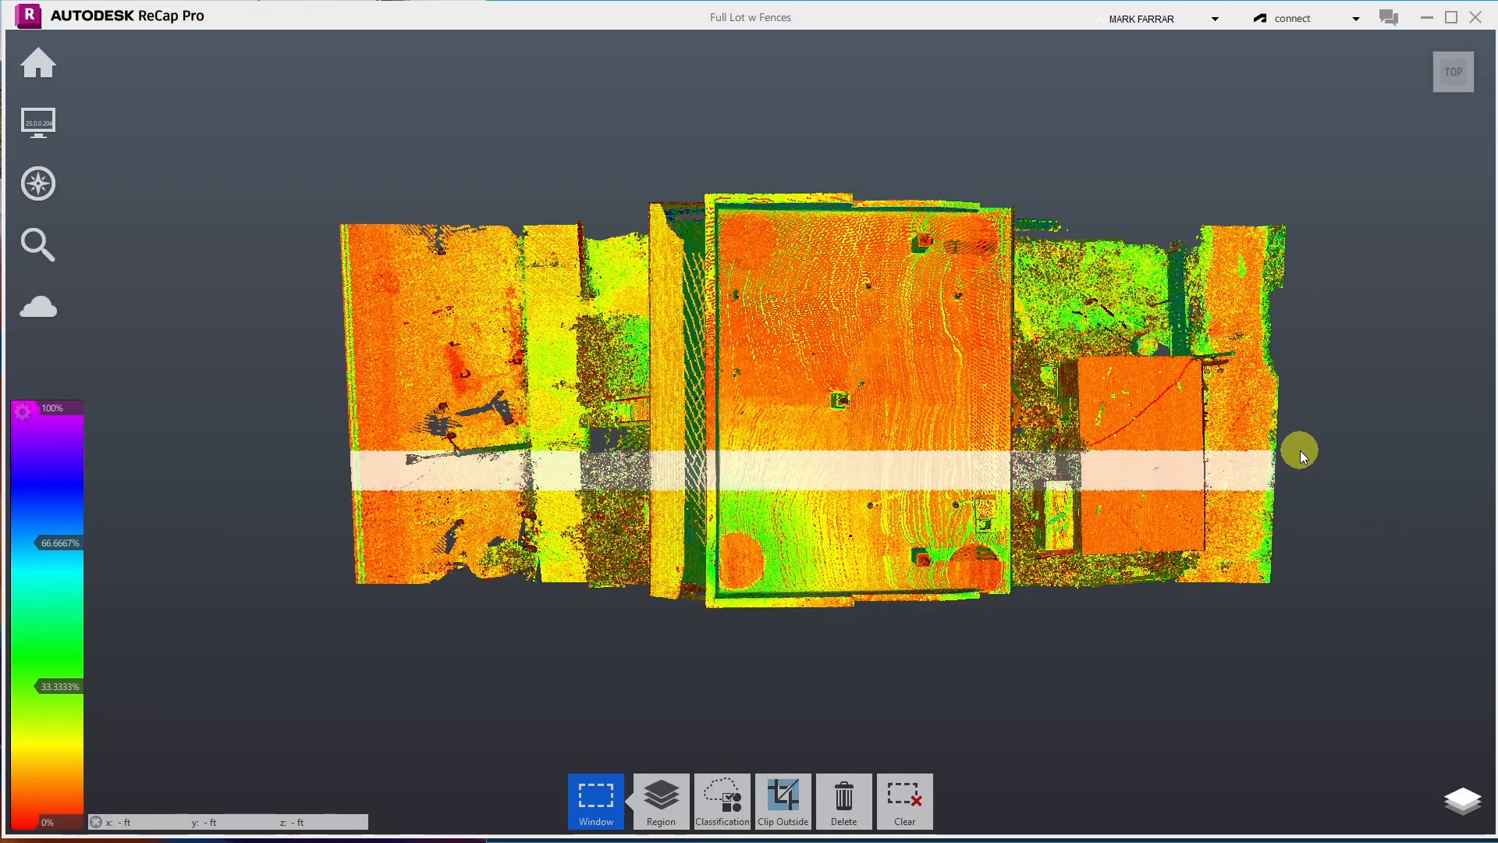
mouse_move(776, 811)
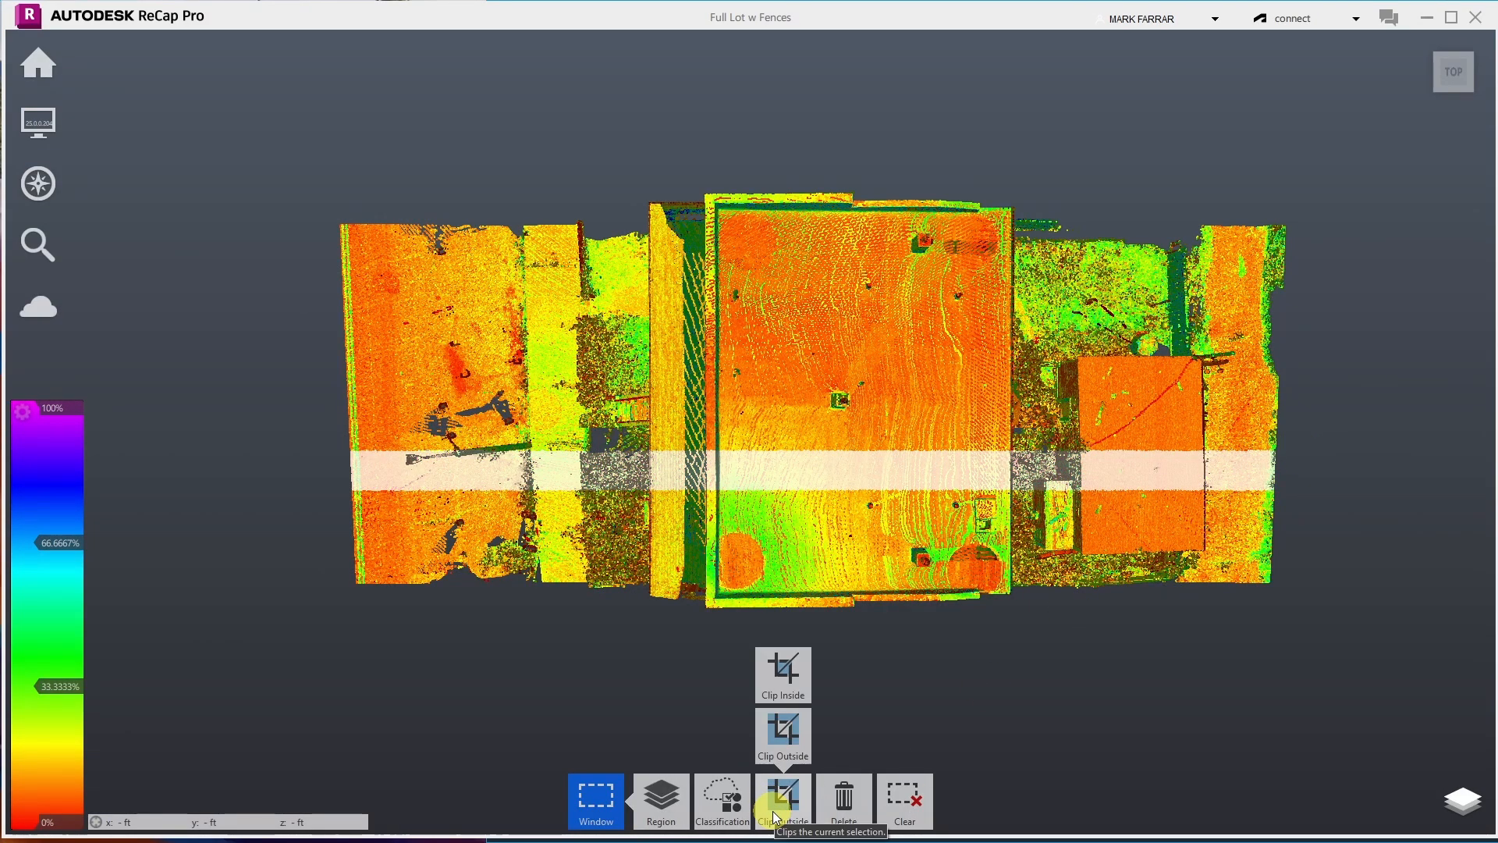
left_click(776, 807)
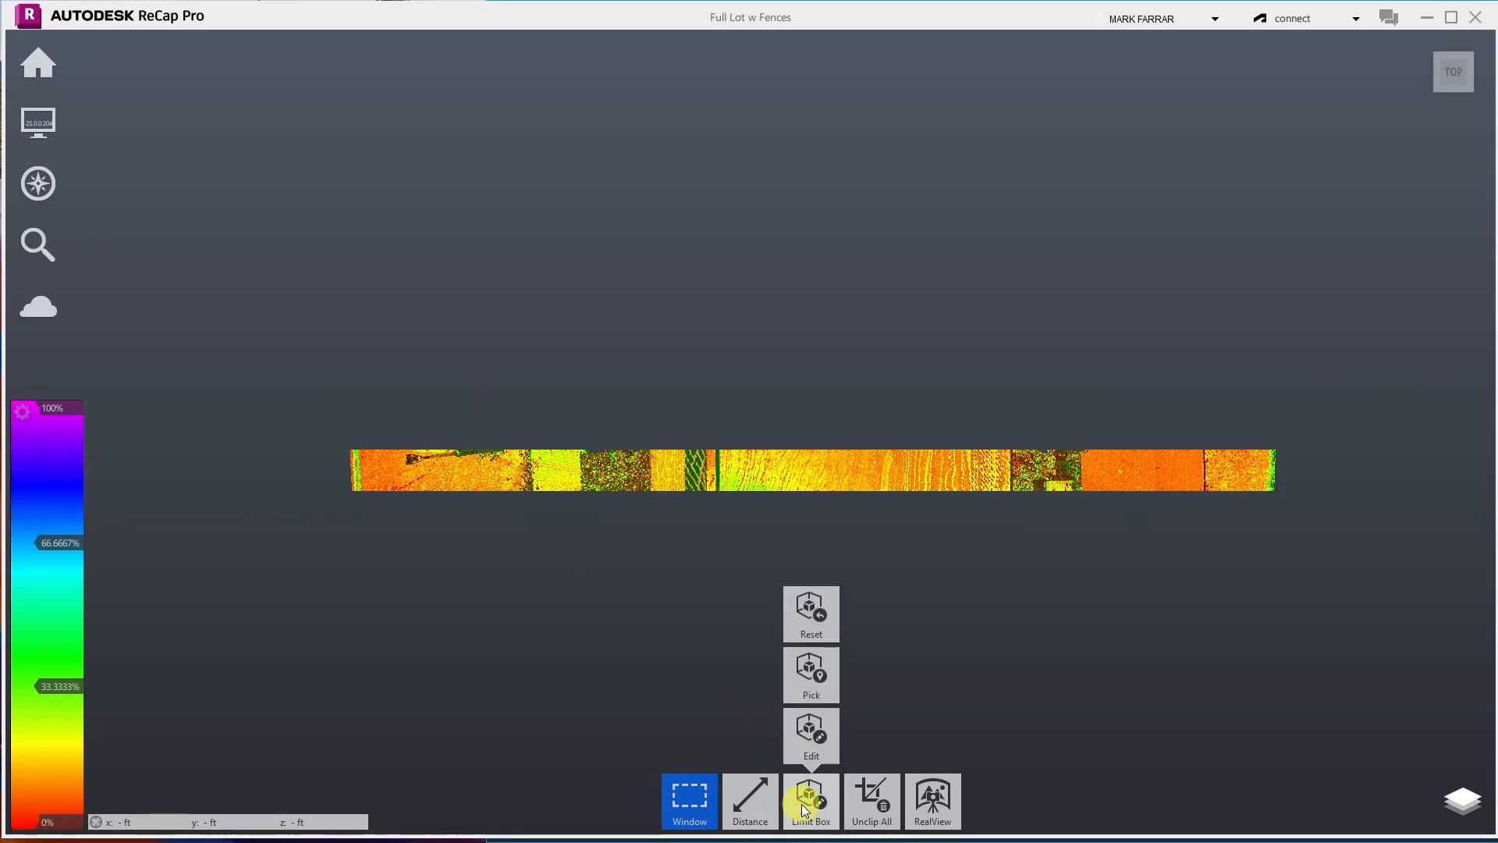
left_click(1421, 42)
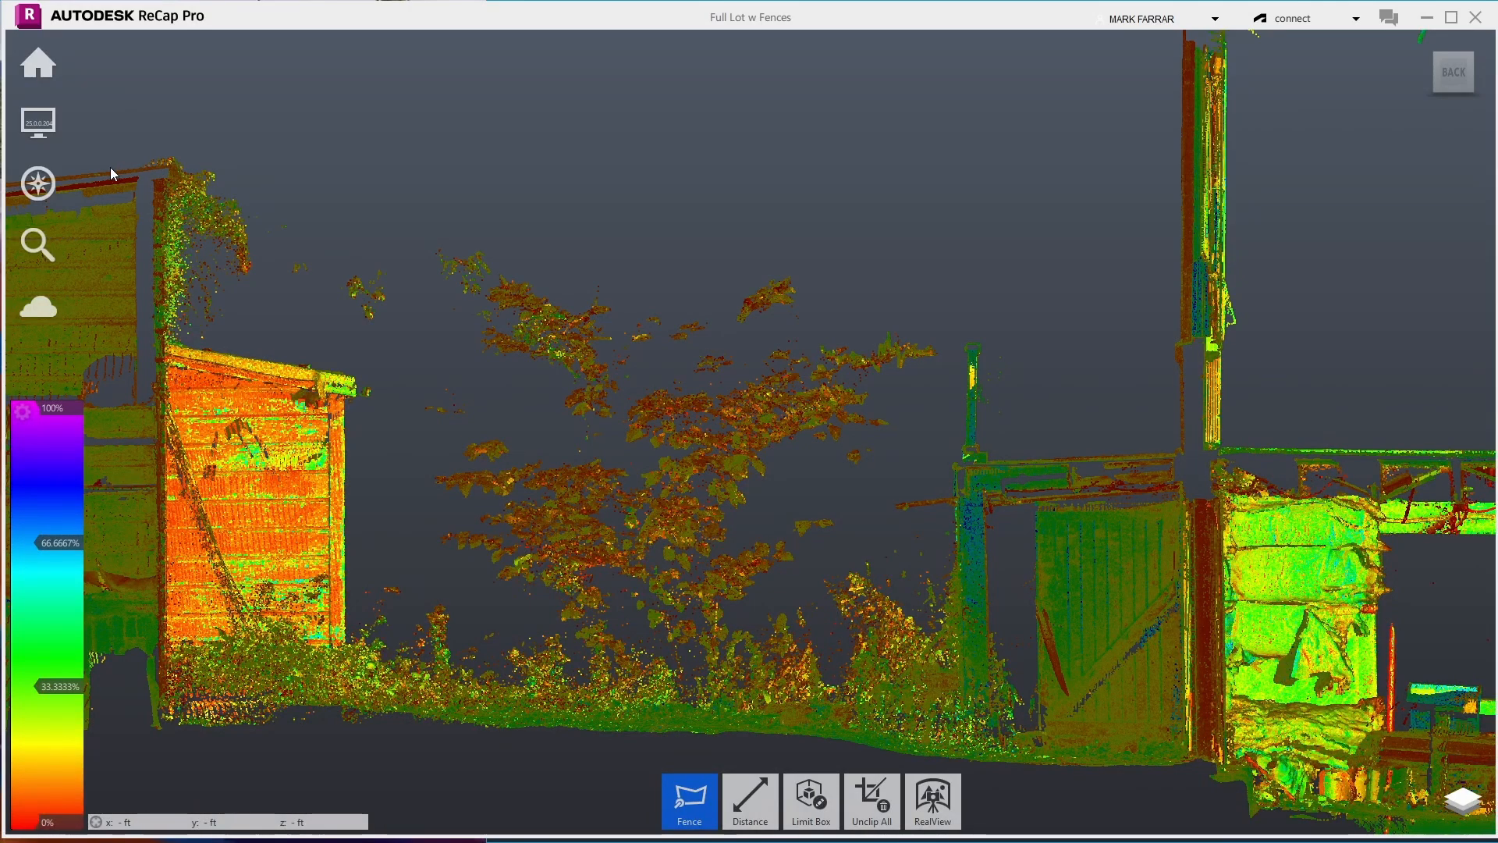
- Fence the stray foliage points above the shed roof and delete them
left_click(177, 161)
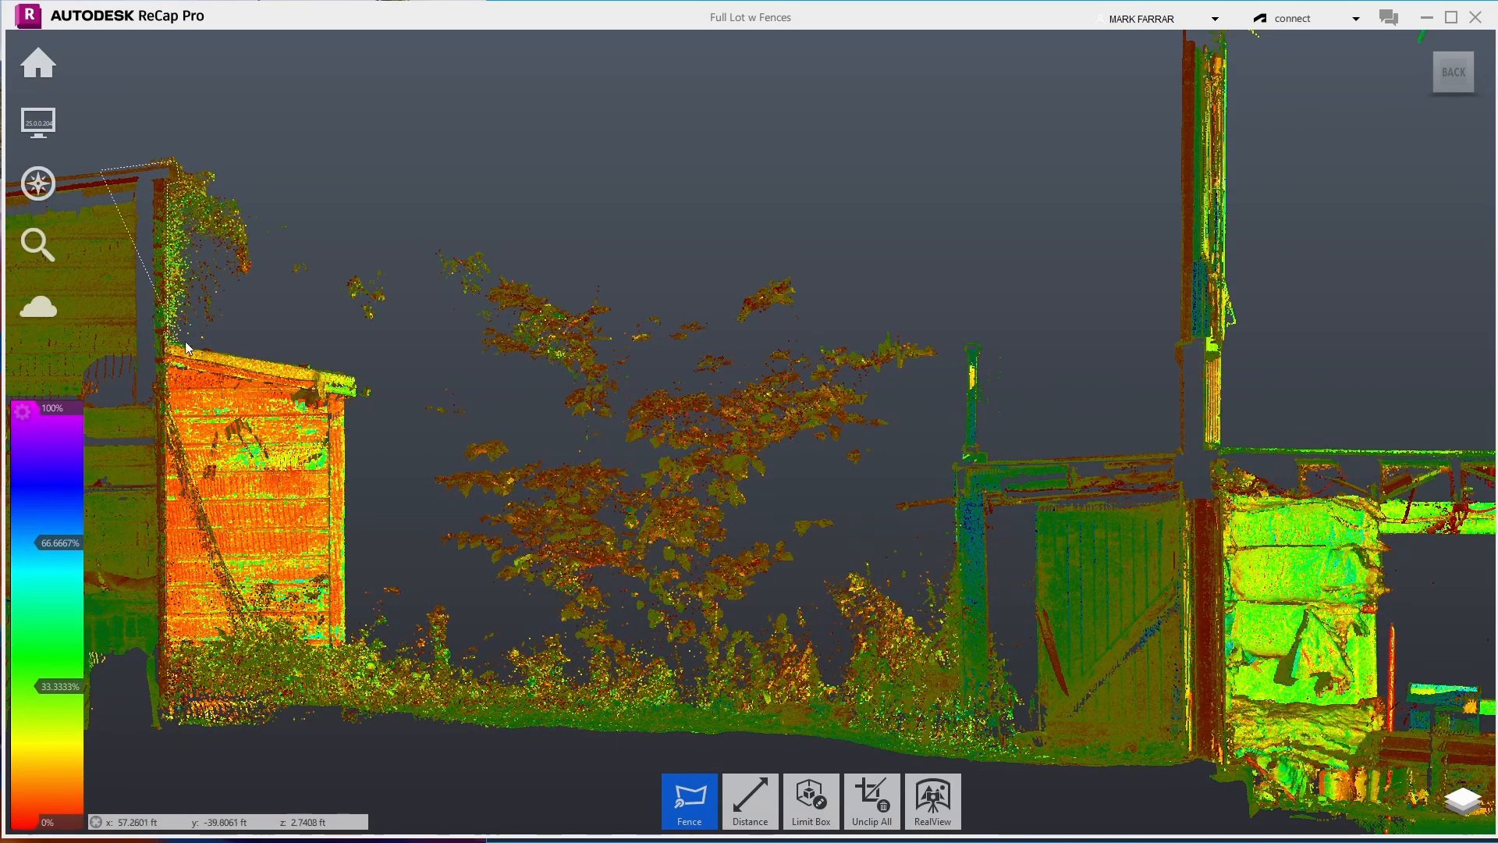
left_click(348, 376)
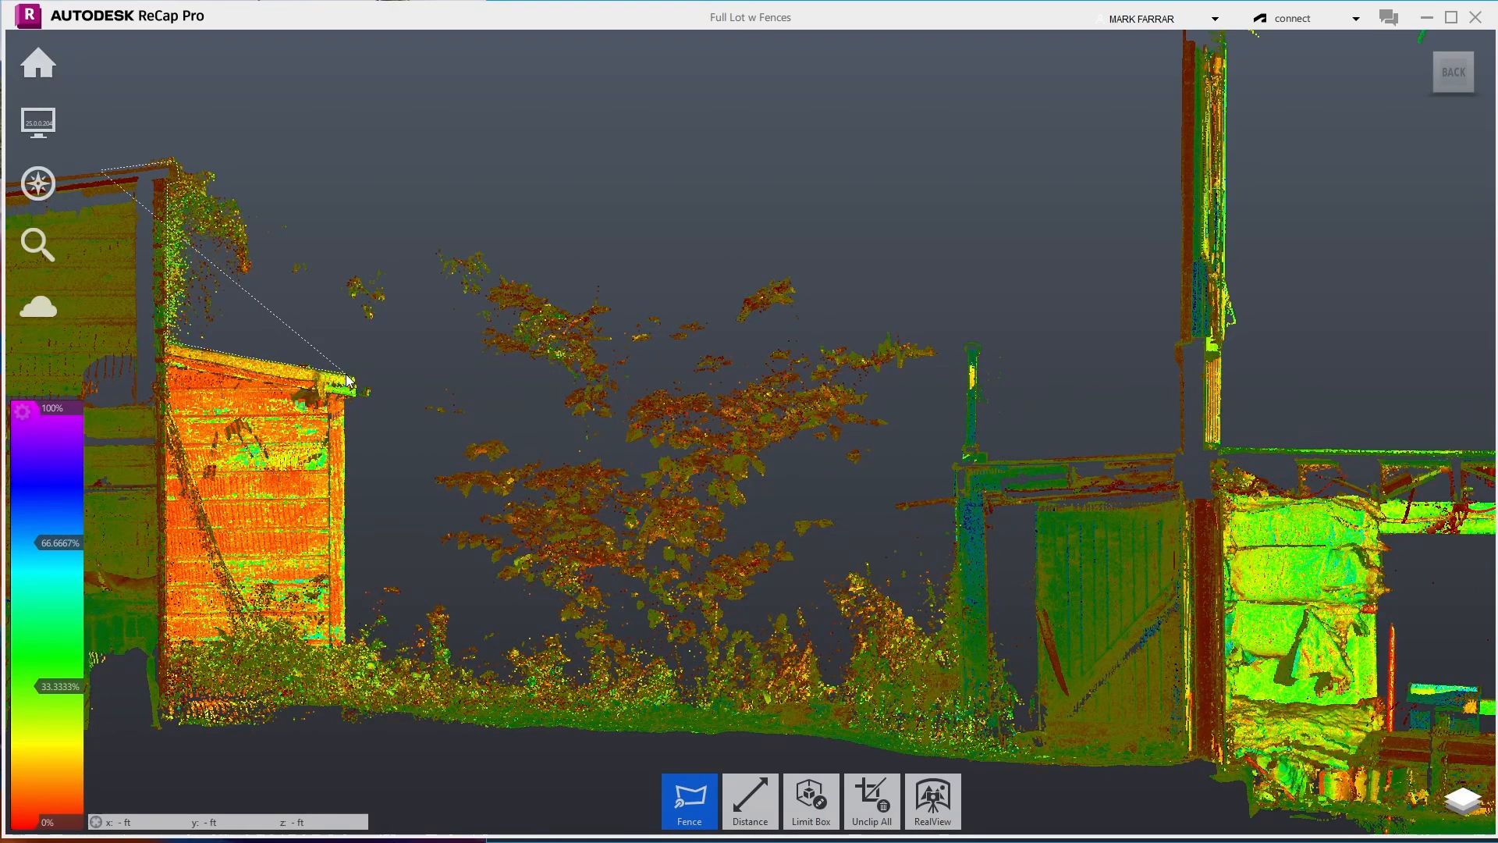
left_click(411, 289)
left_click(377, 60)
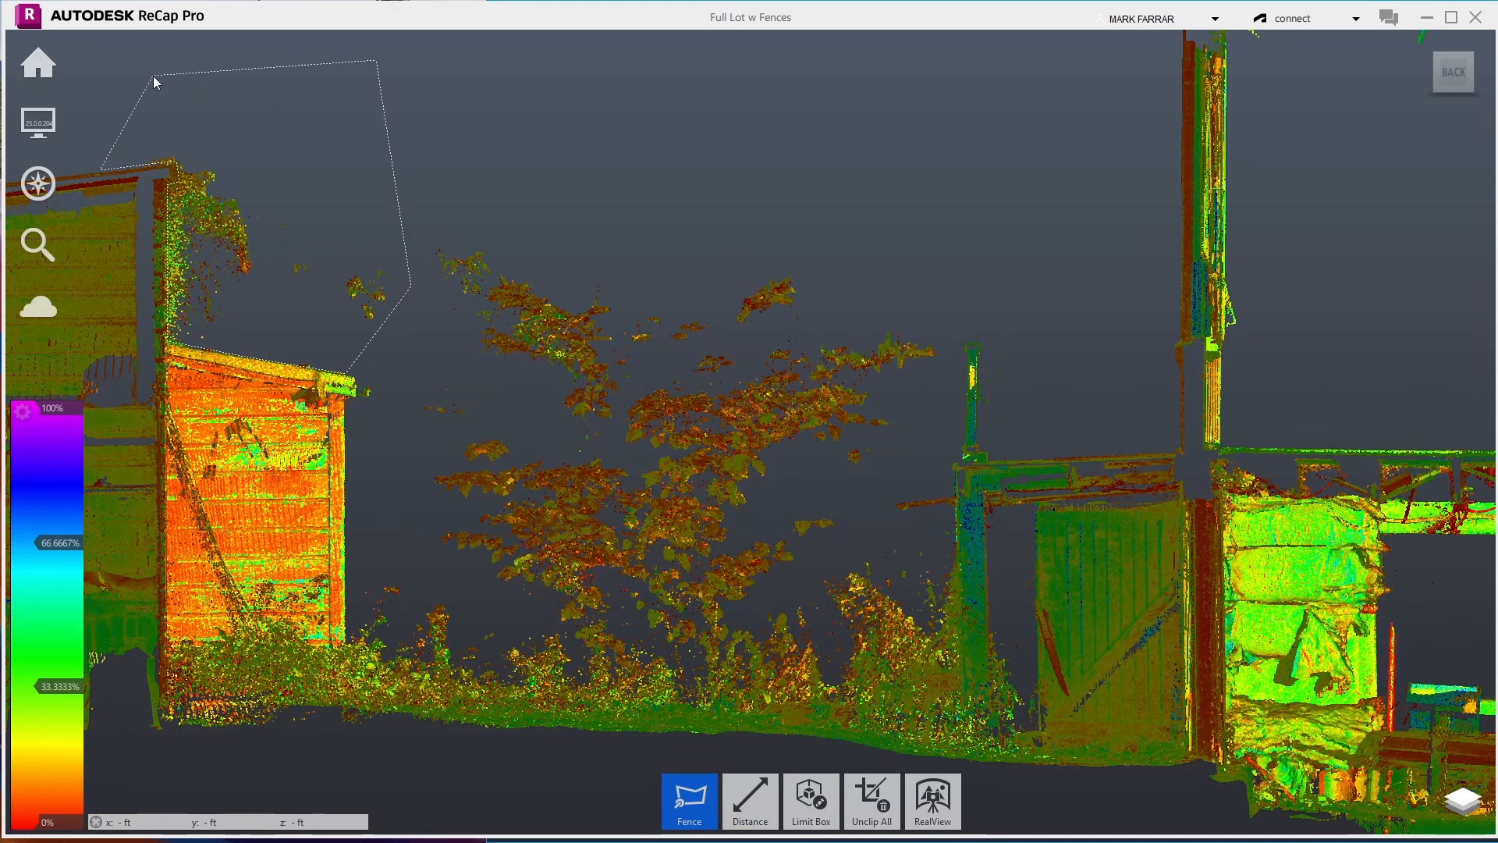
double_click(106, 107)
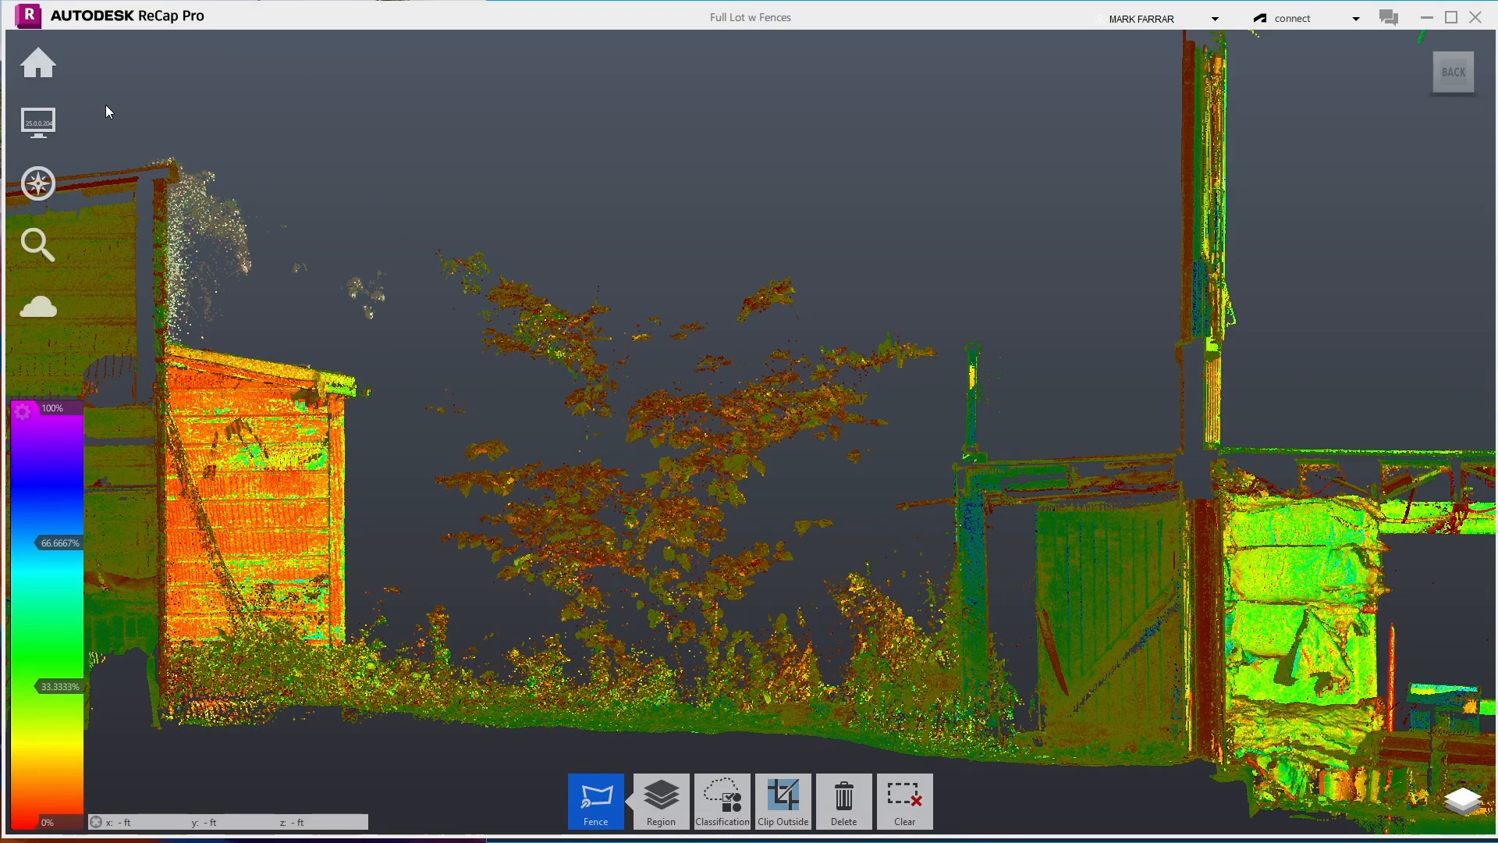
key("Delete")
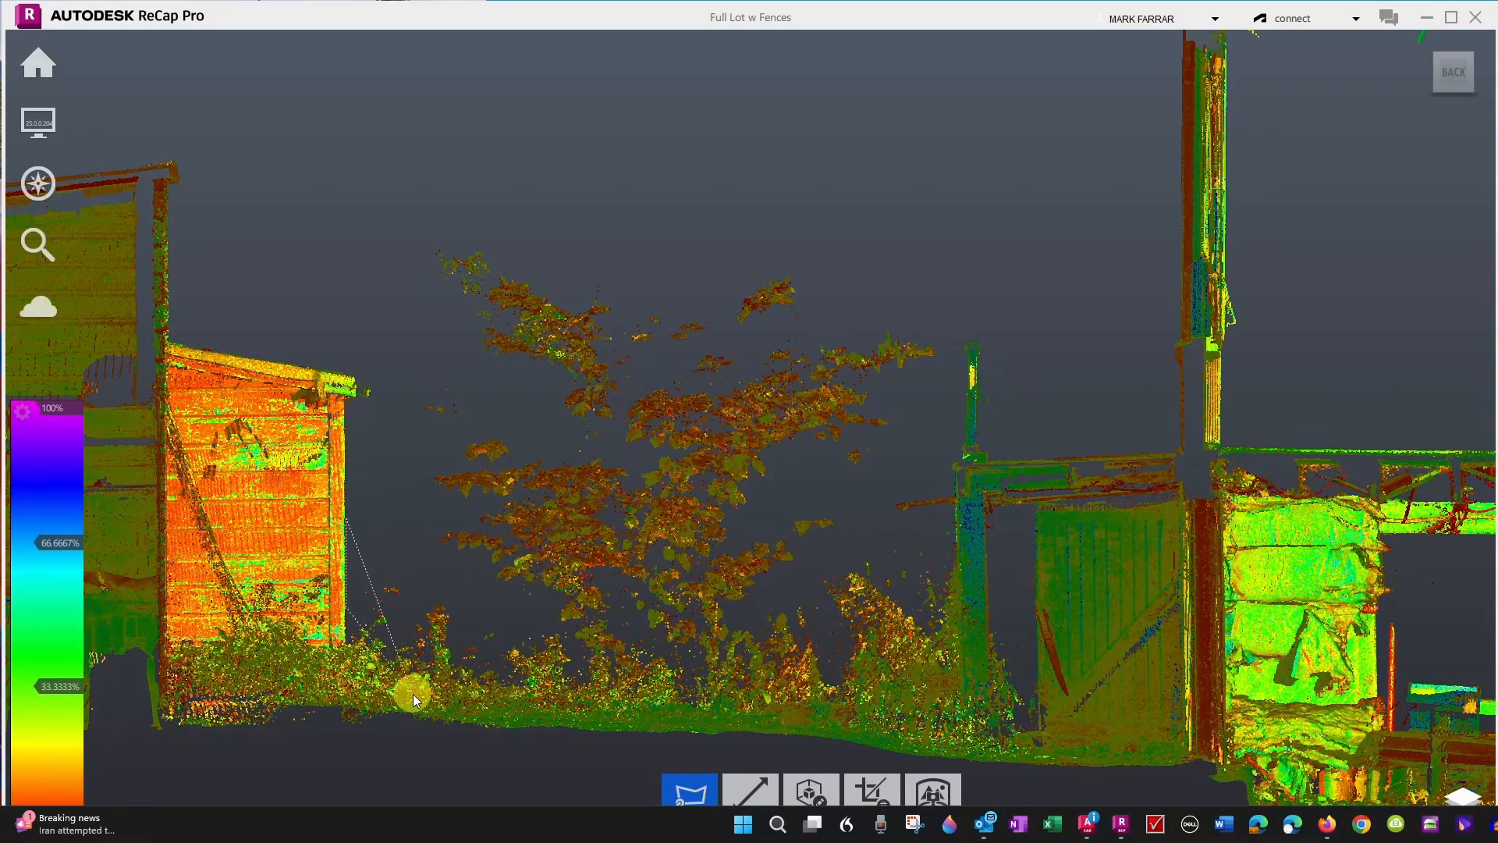
- Fence the leafy tree and low bushes between the shed and the gate post, then delete them
left_click(347, 678)
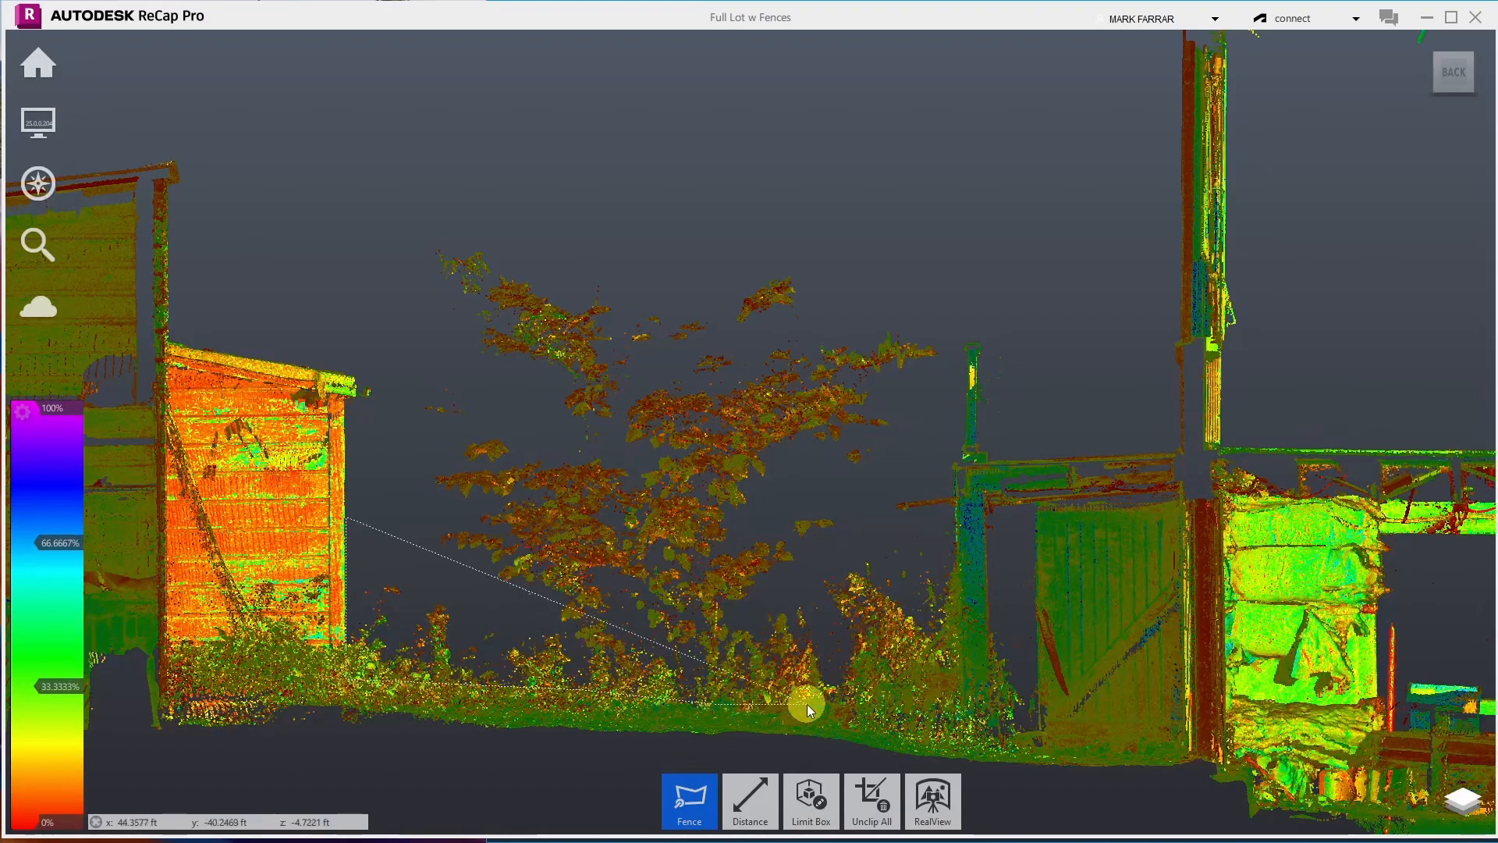
left_click(829, 700)
left_click(958, 718)
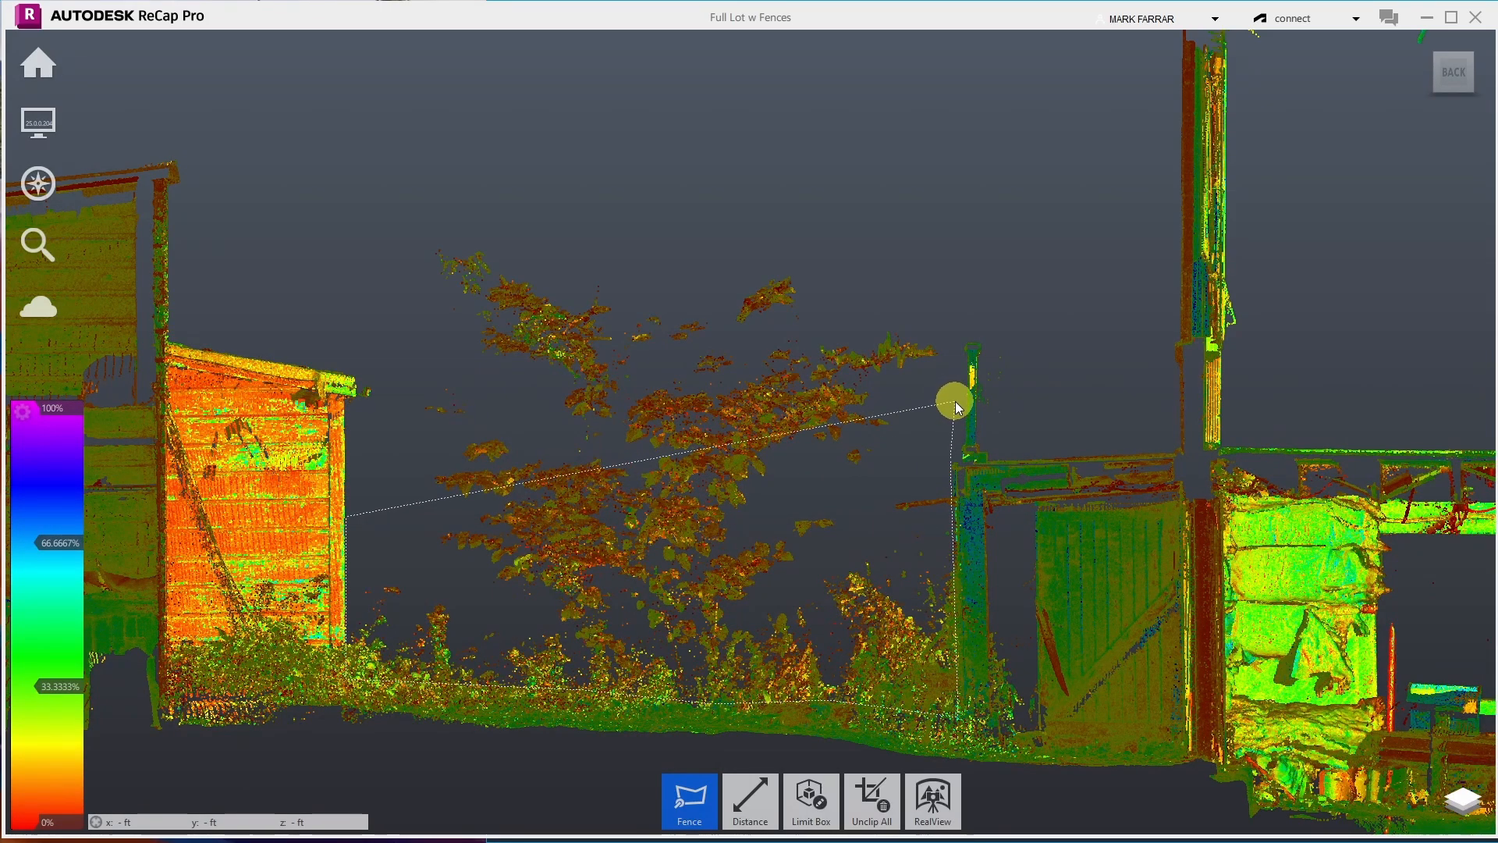
left_click(944, 278)
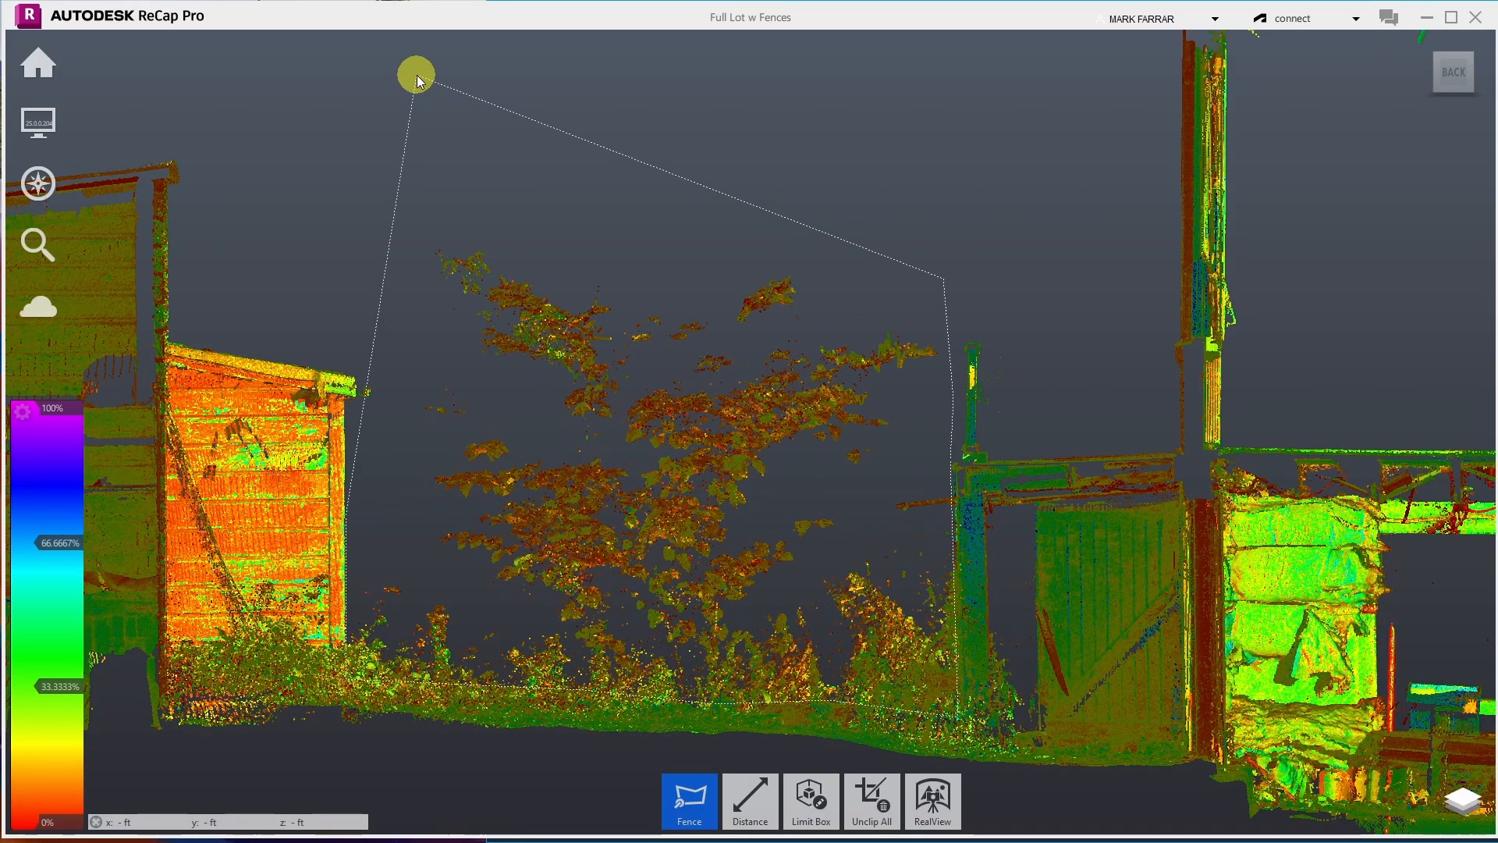
left_click(443, 128)
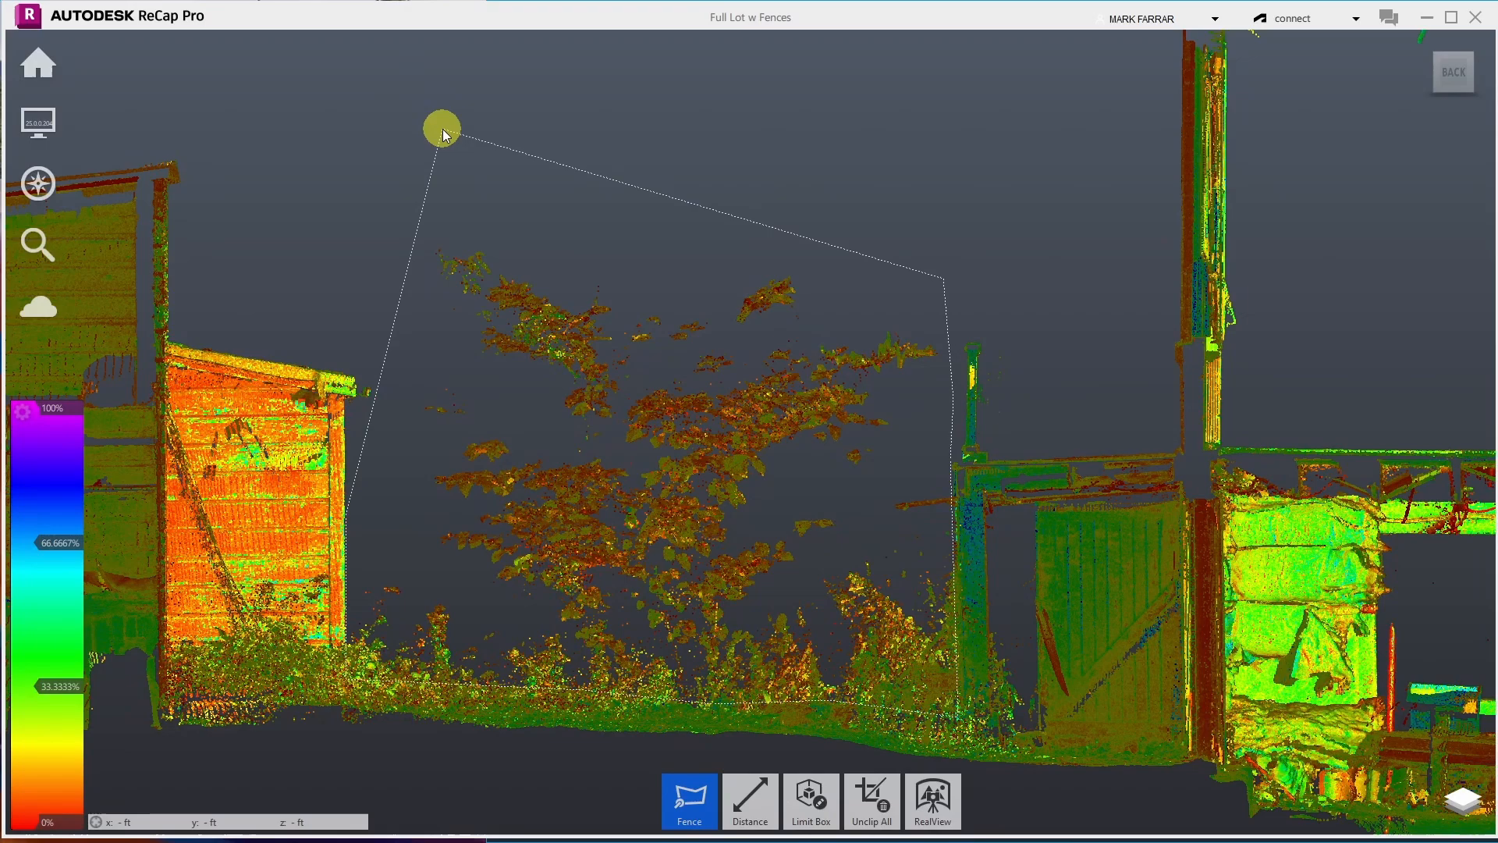
double_click(391, 420)
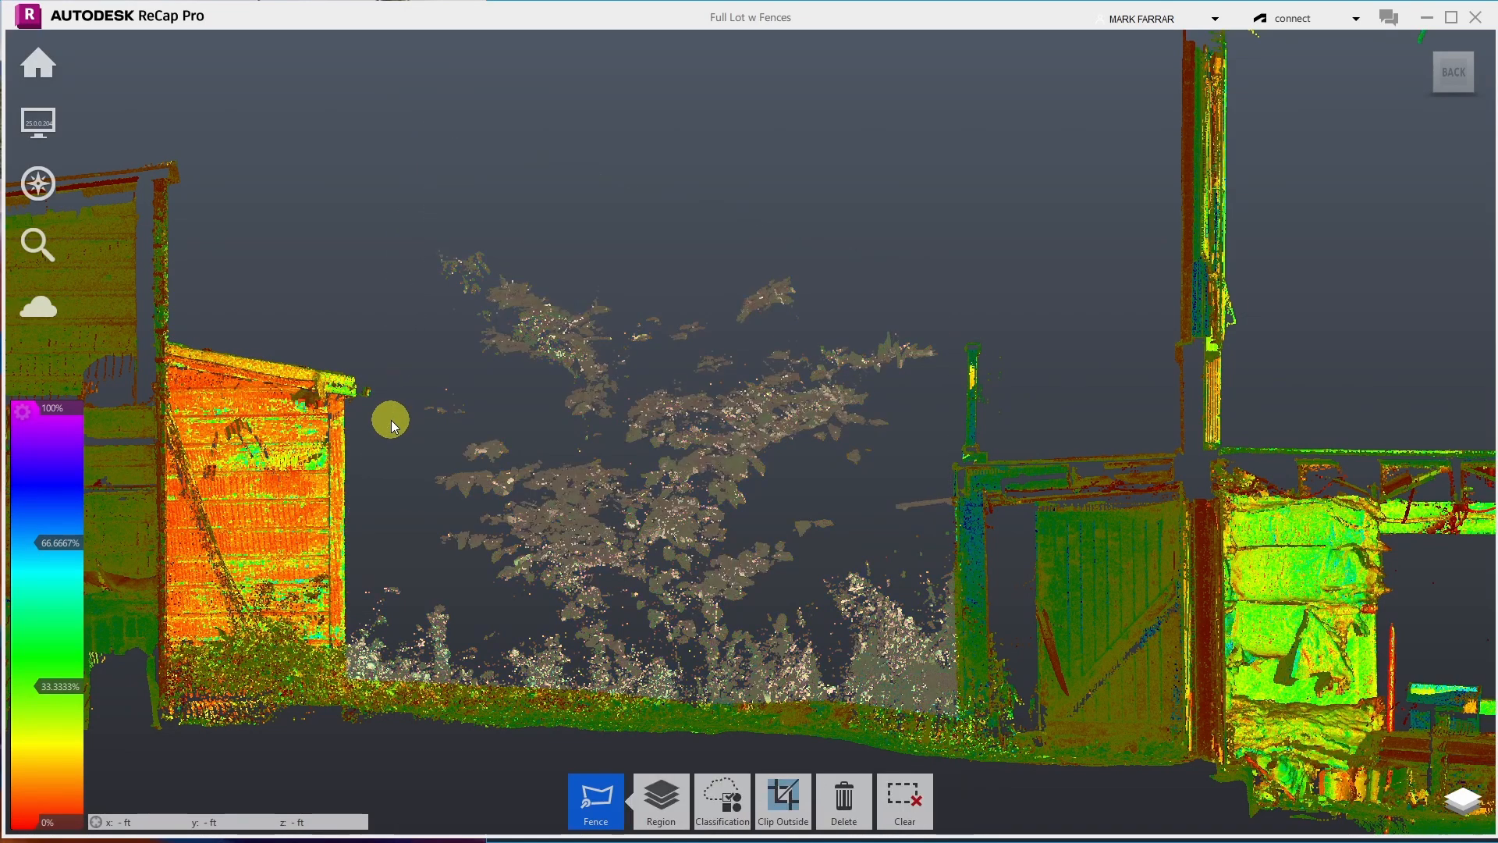
key("Delete")
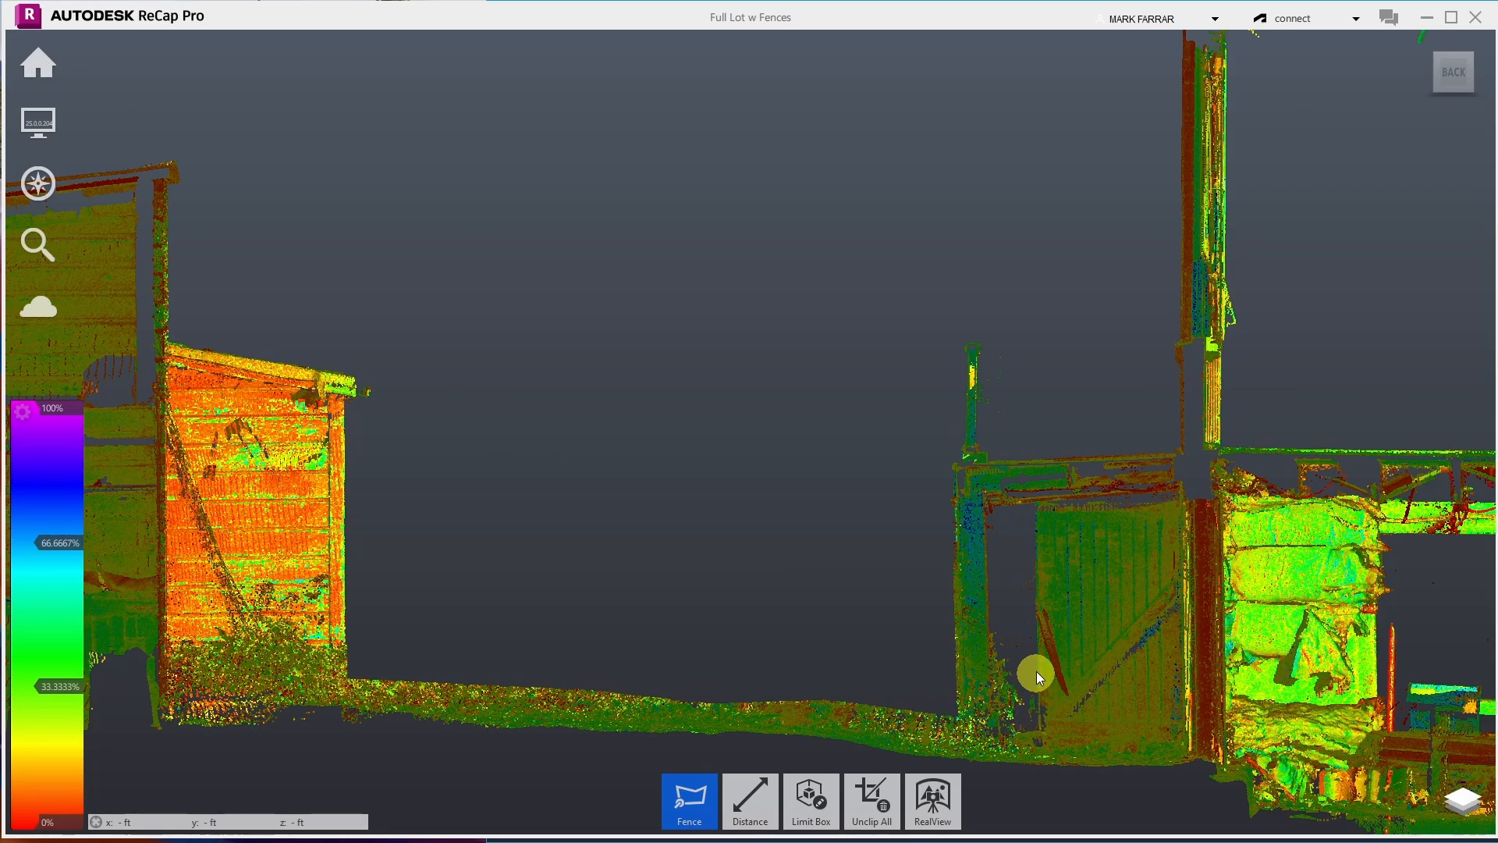
- Fence the bush points at the foot of the left gate post and delete them
left_click(1034, 555)
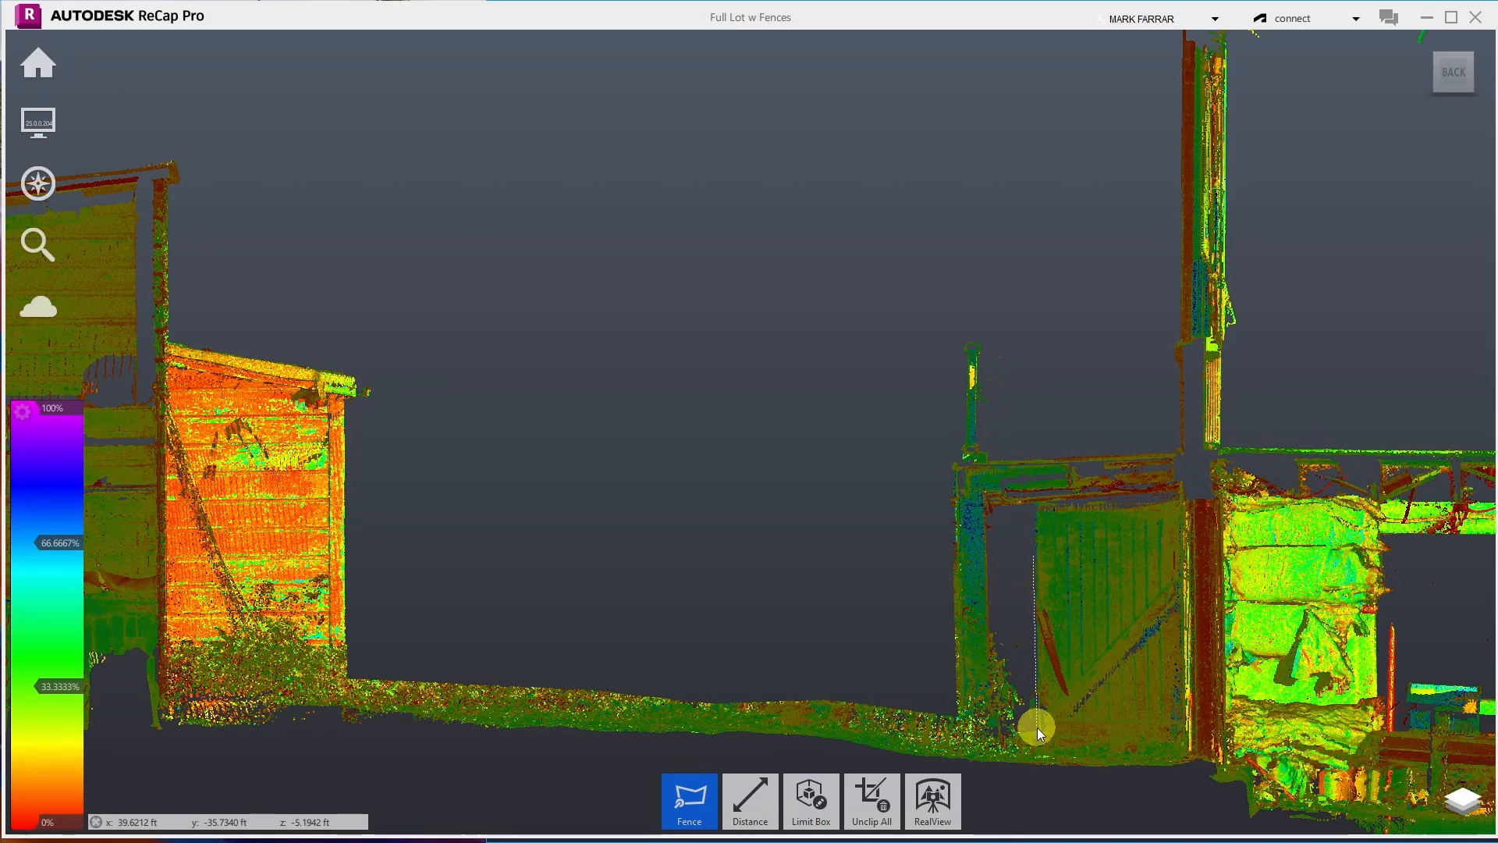
left_click(1036, 727)
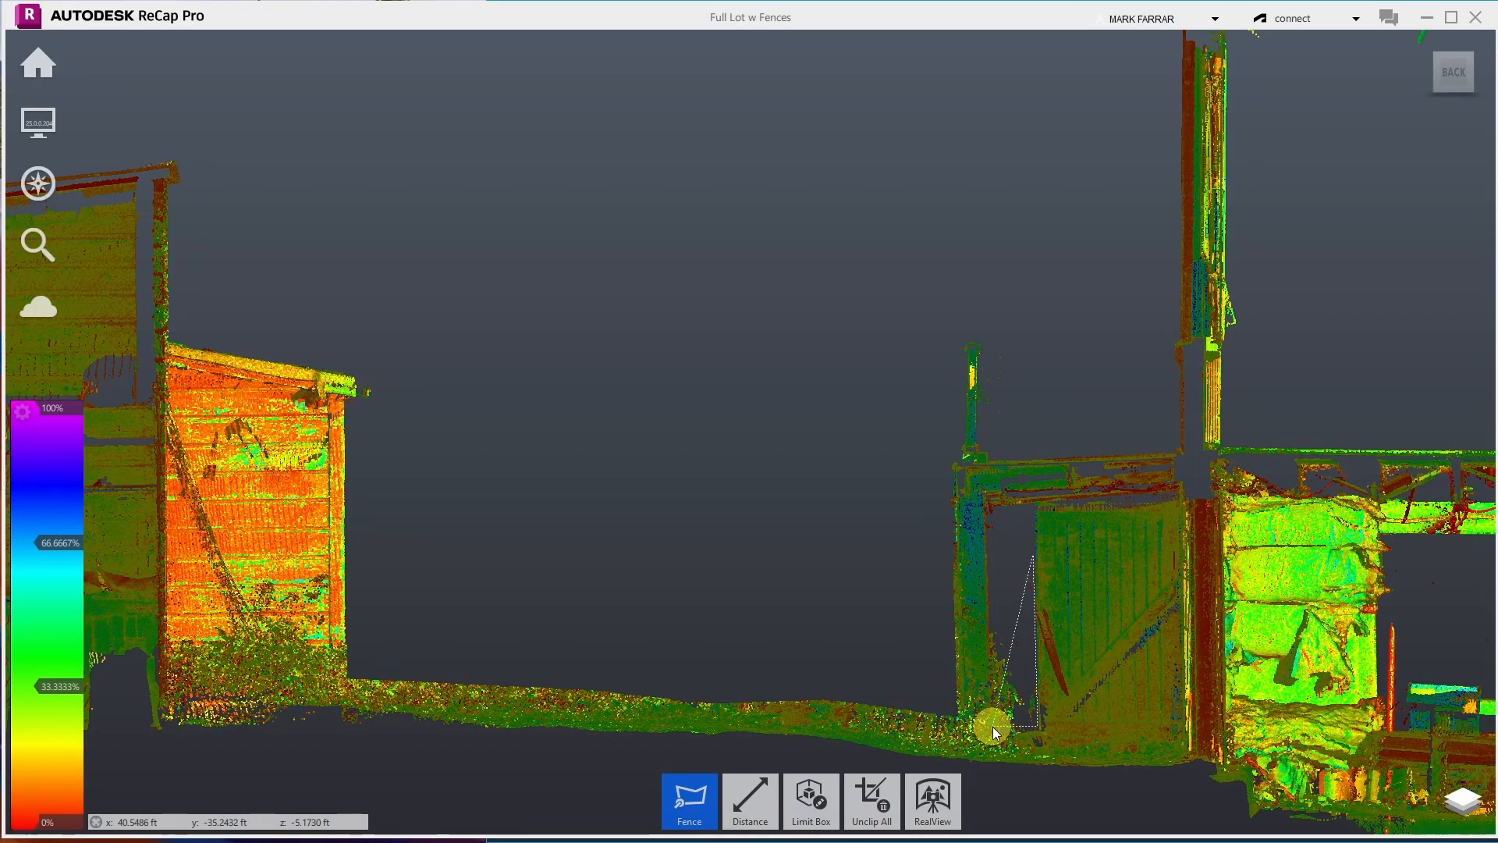
left_click(992, 727)
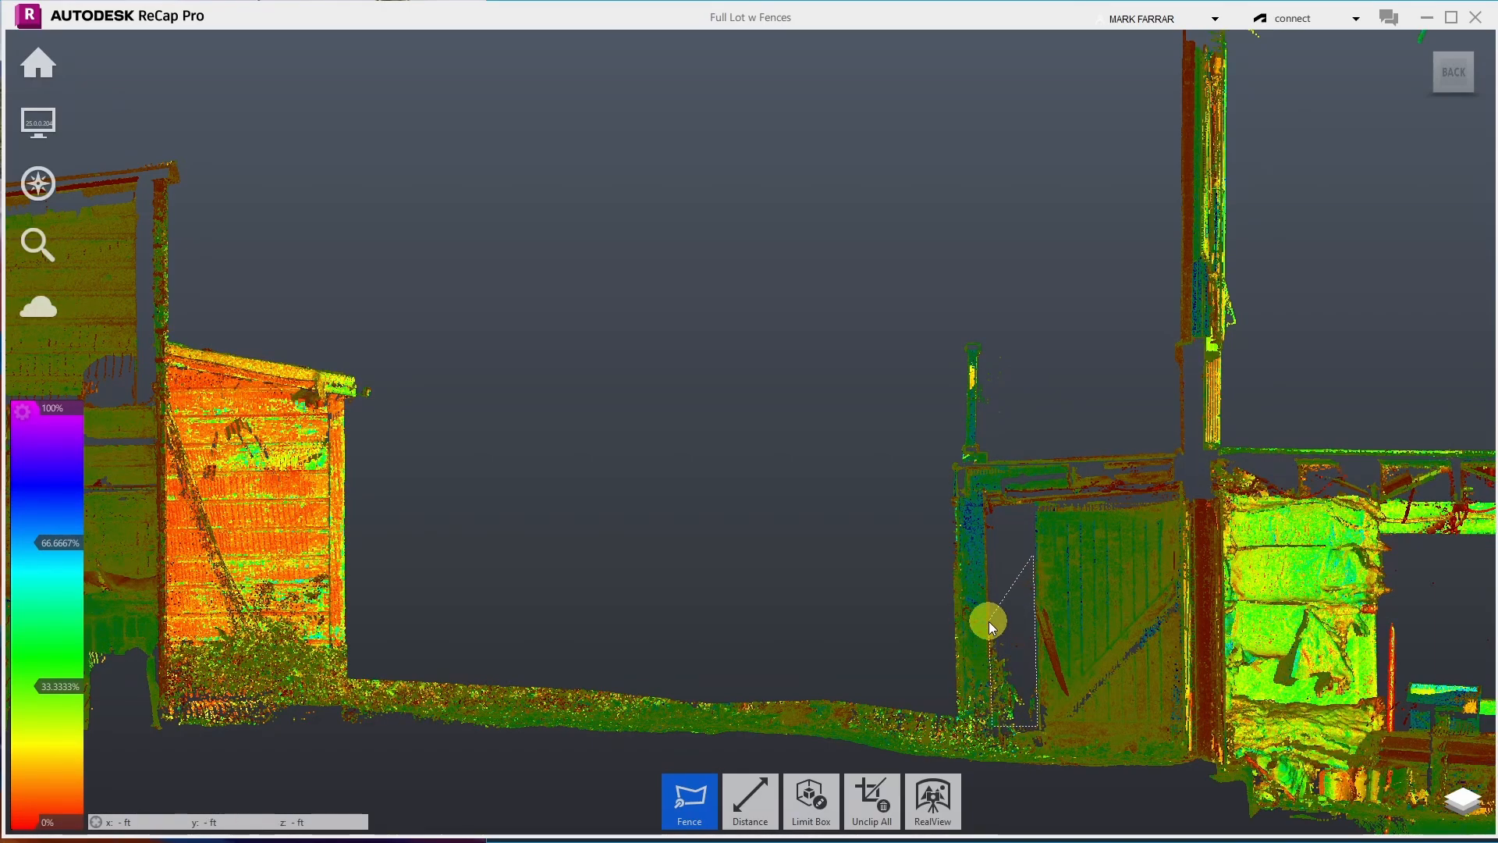
double_click(1000, 569)
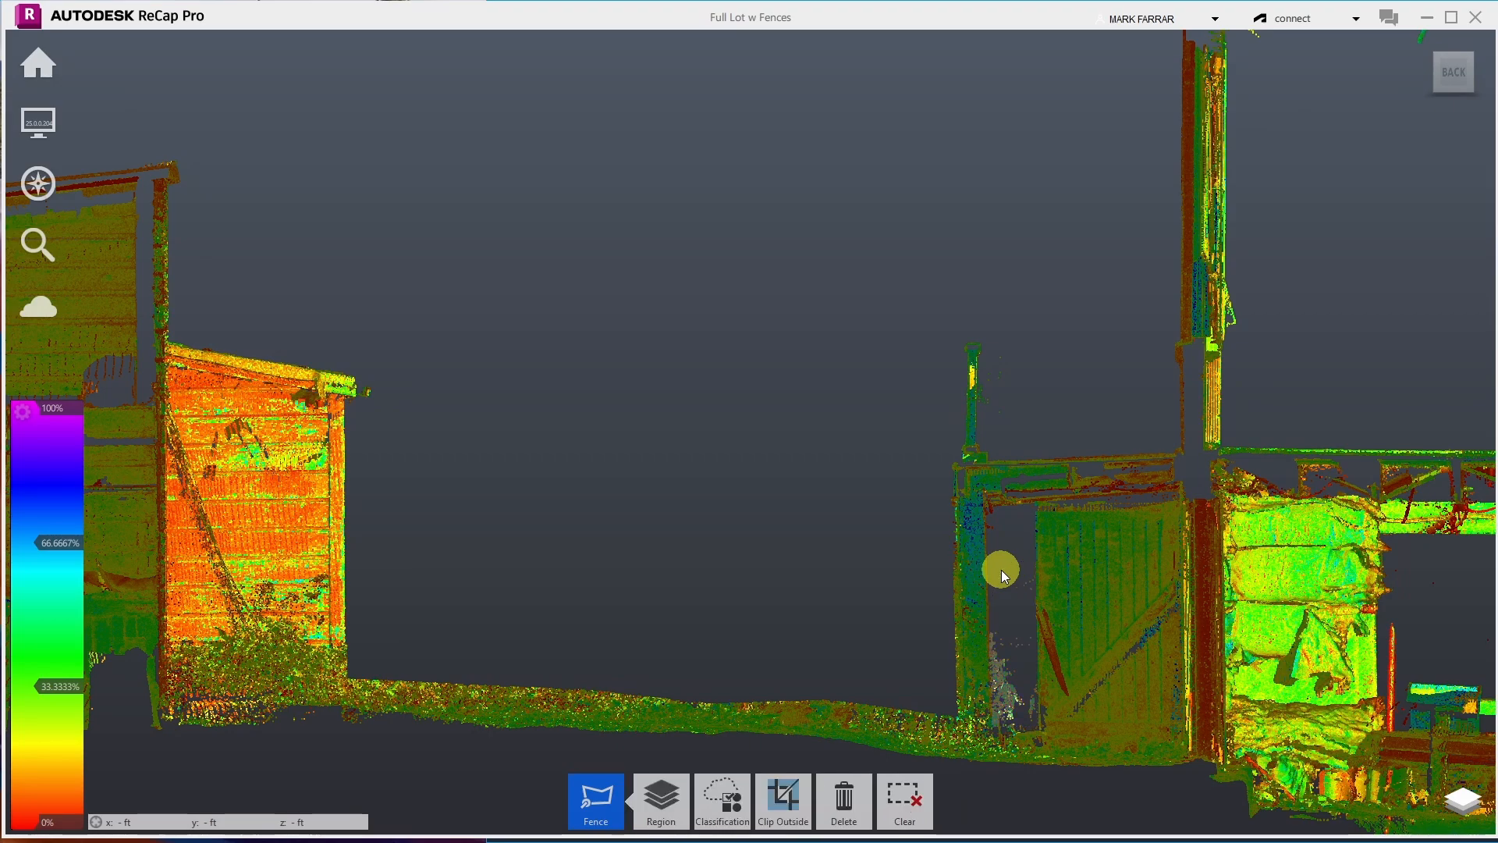
key("Delete")
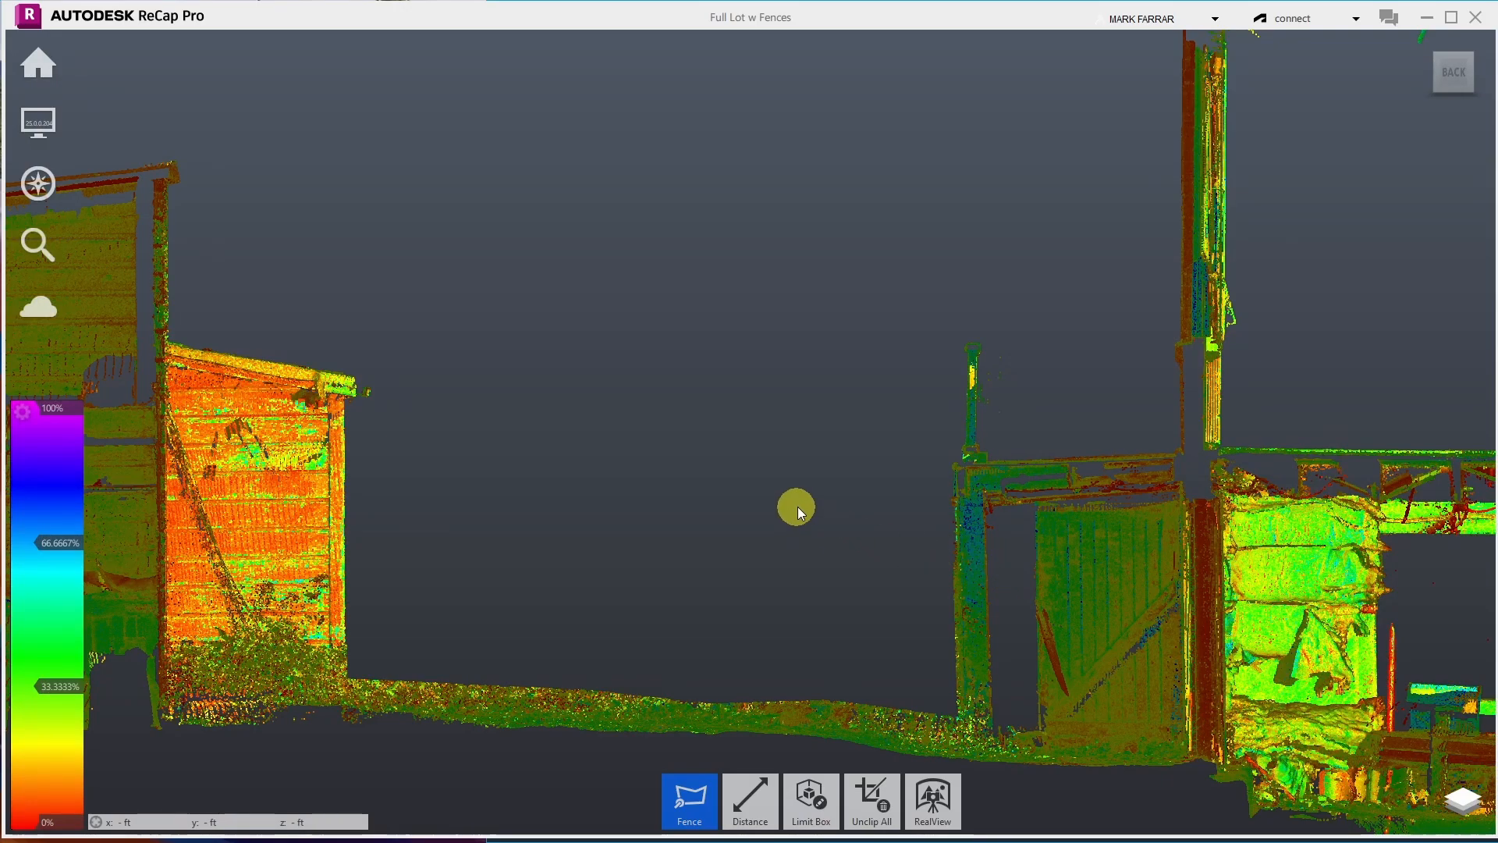
- Zoom in on the gate, fence the panel between the posts with four corners, and delete it
scroll(731, 419, "down", 2)
scroll(731, 419, "up", 2)
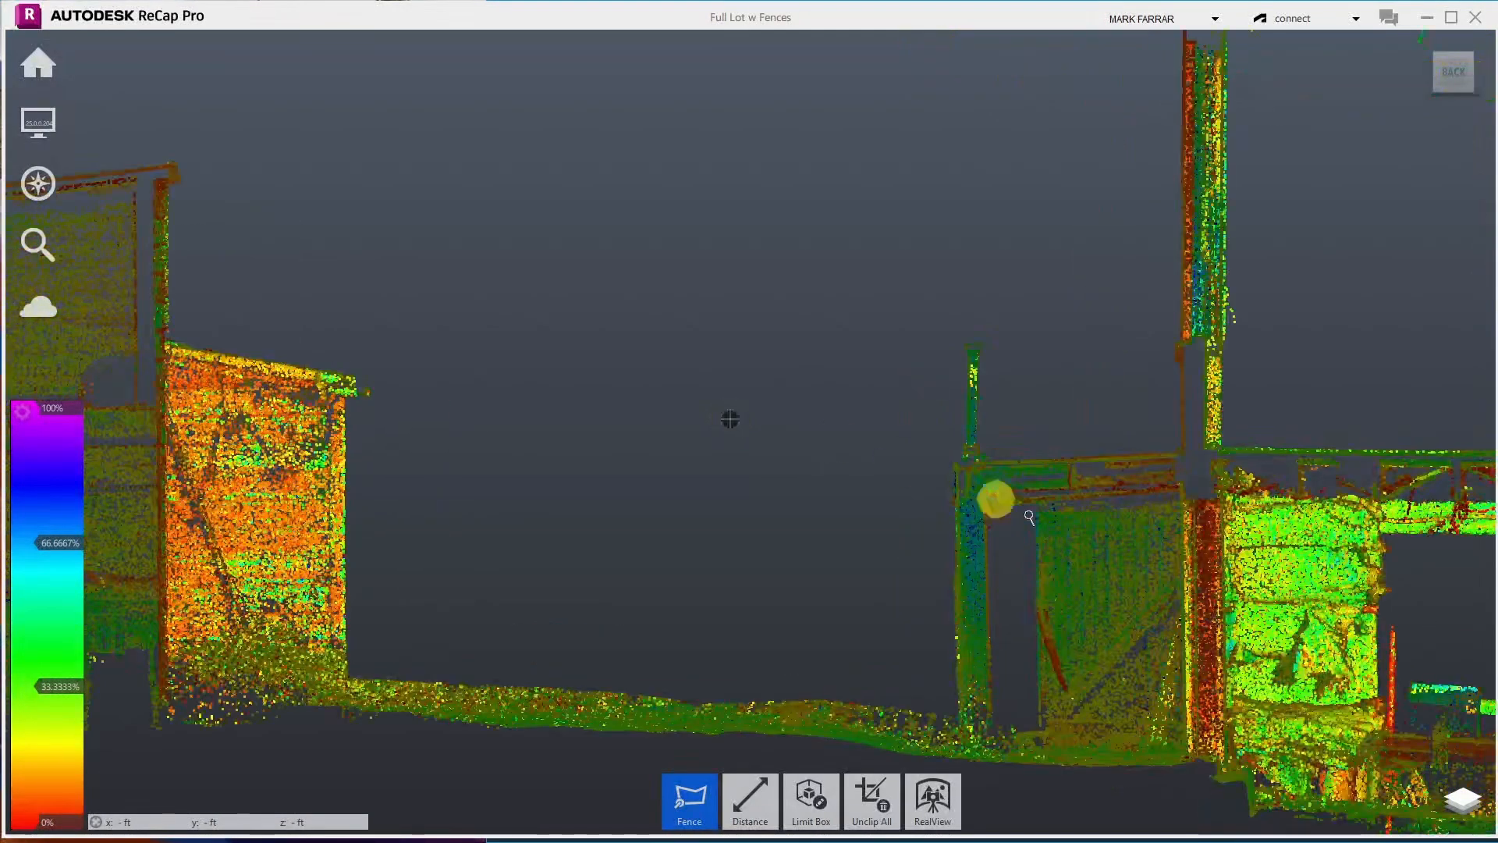
scroll(1179, 679, "up", 3)
scroll(858, 499, "down", 2)
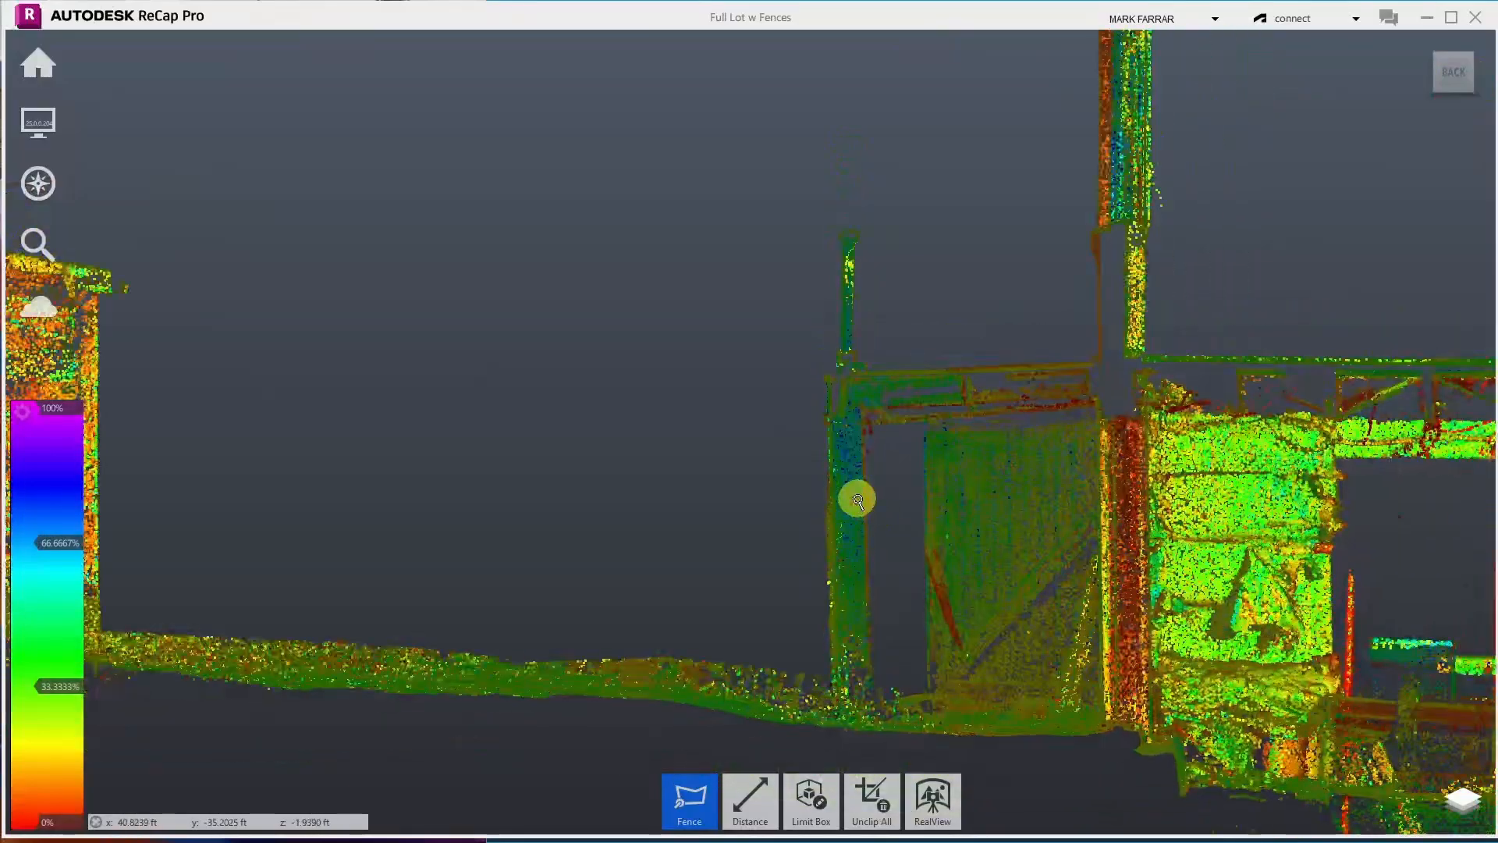
scroll(1178, 809, "up", 3)
scroll(829, 622, "up", 2)
scroll(667, 600, "up", 2)
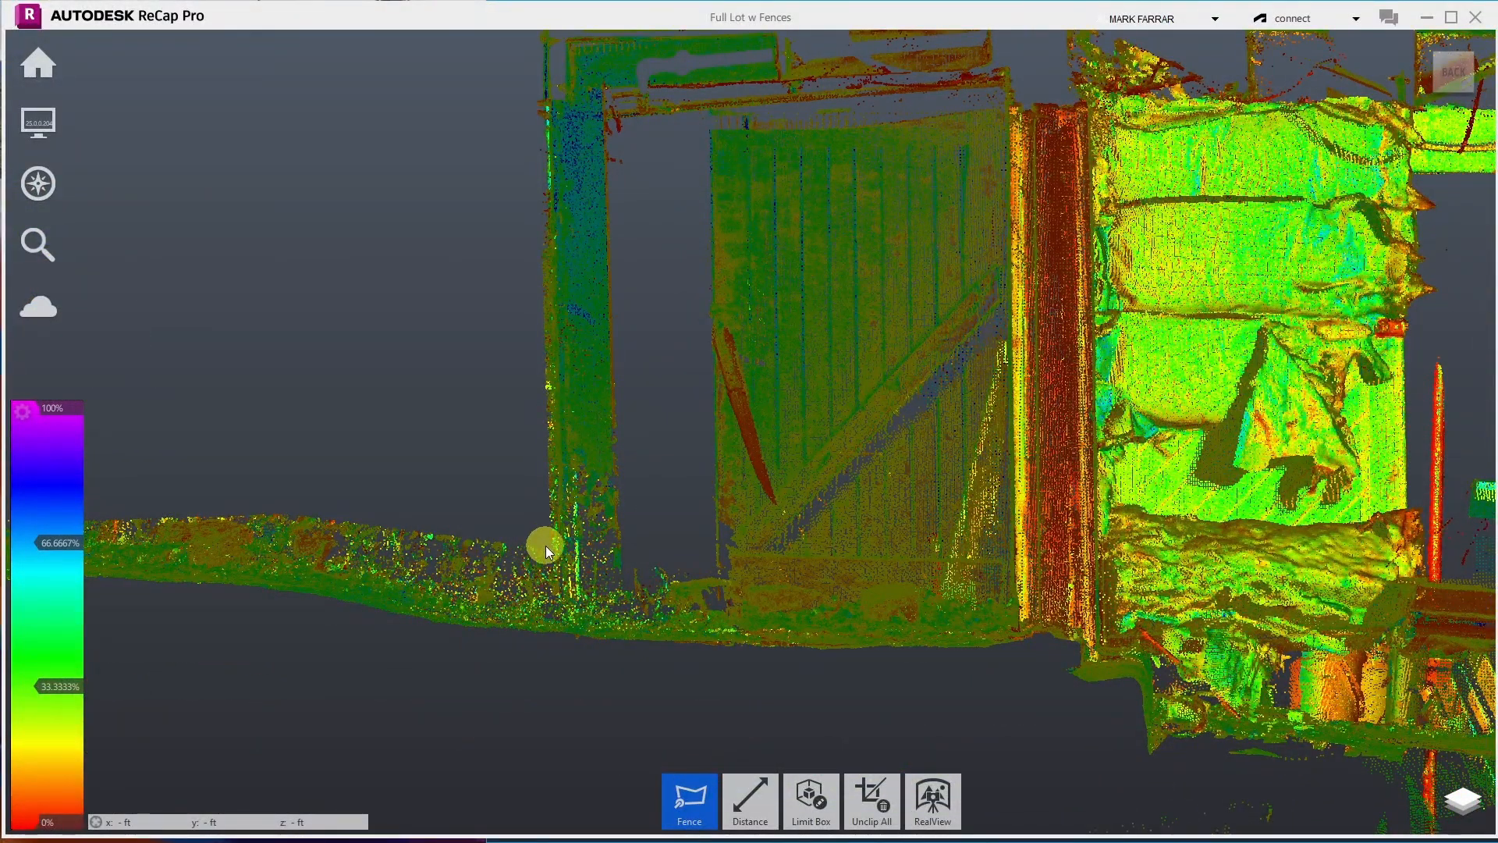
left_click(709, 575)
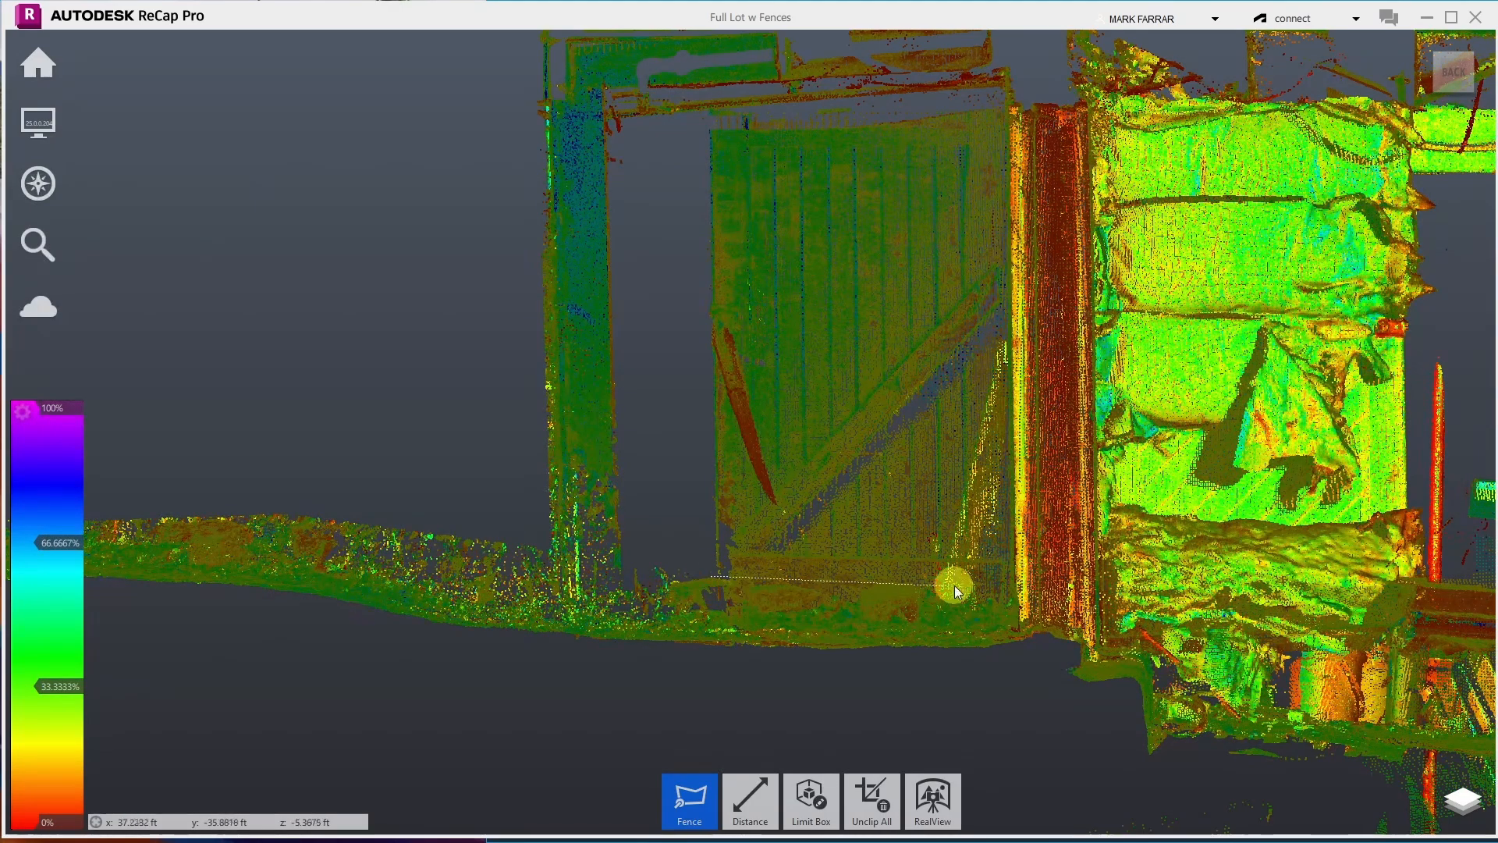
left_click(1004, 589)
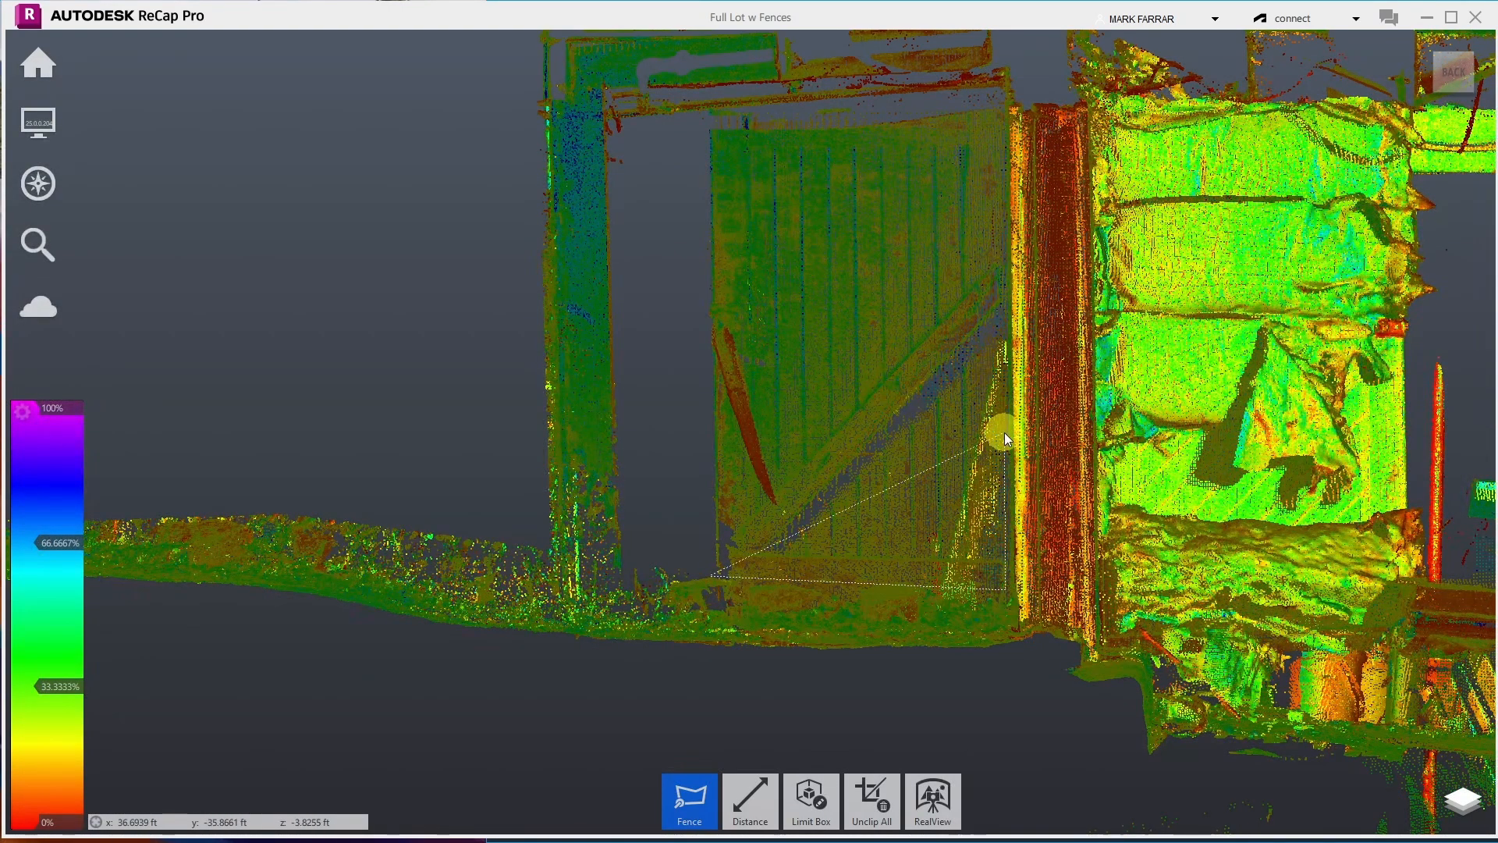
left_click(1000, 100)
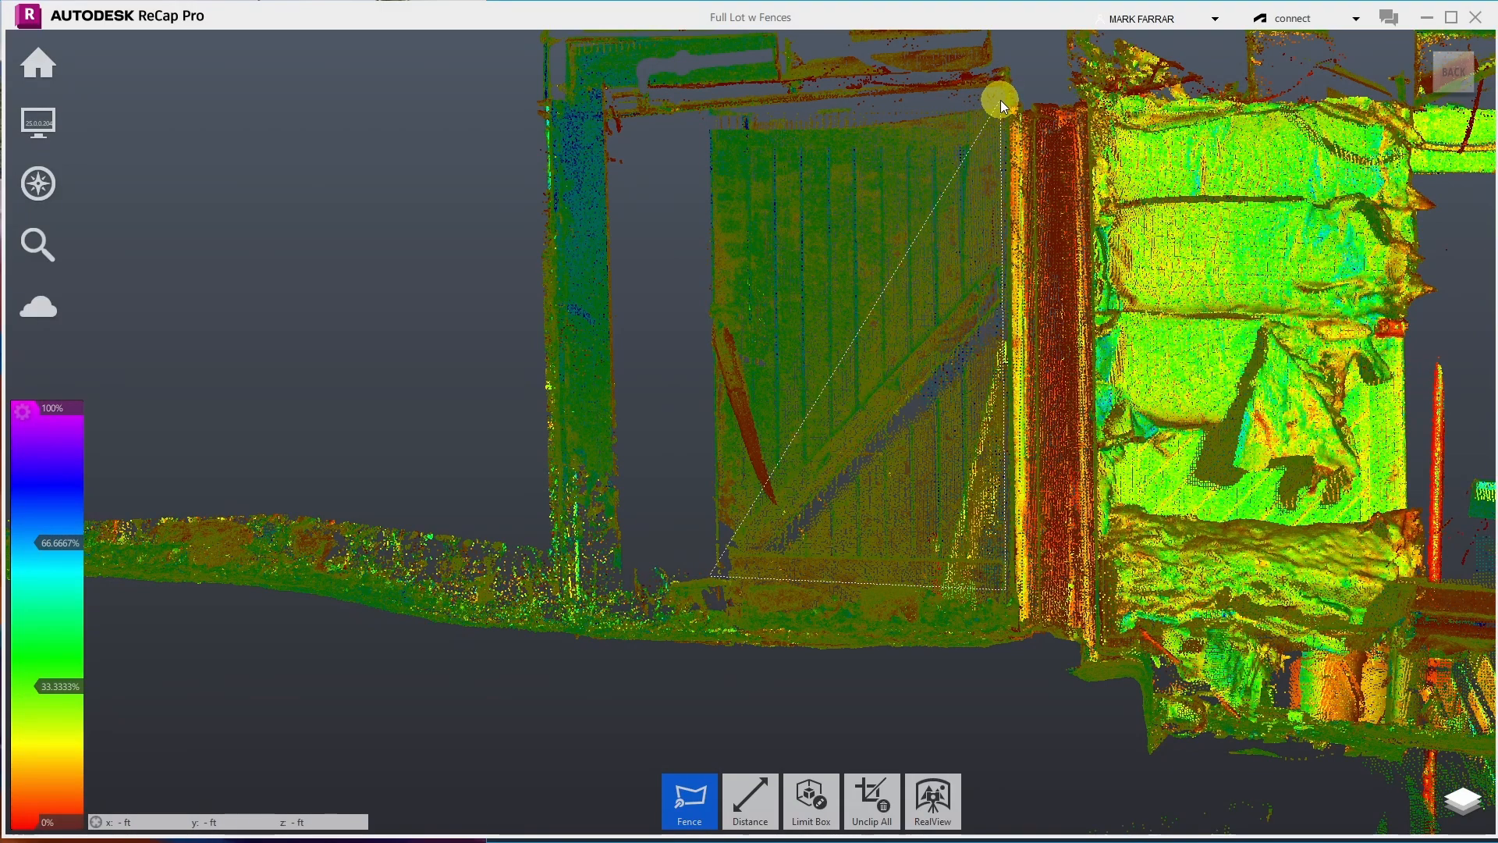
left_click(707, 111)
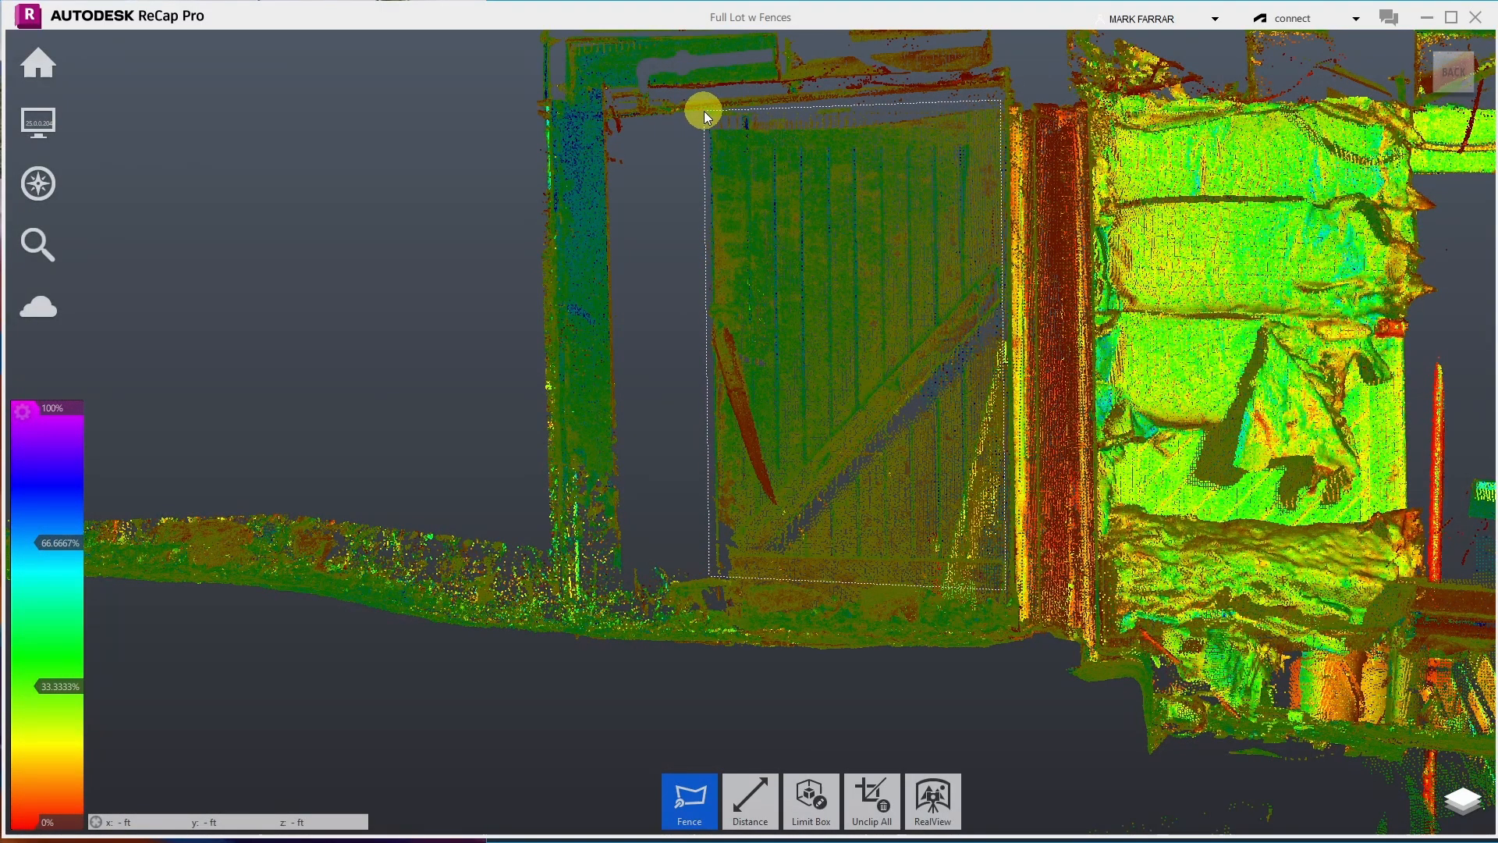
double_click(686, 149)
key("Delete")
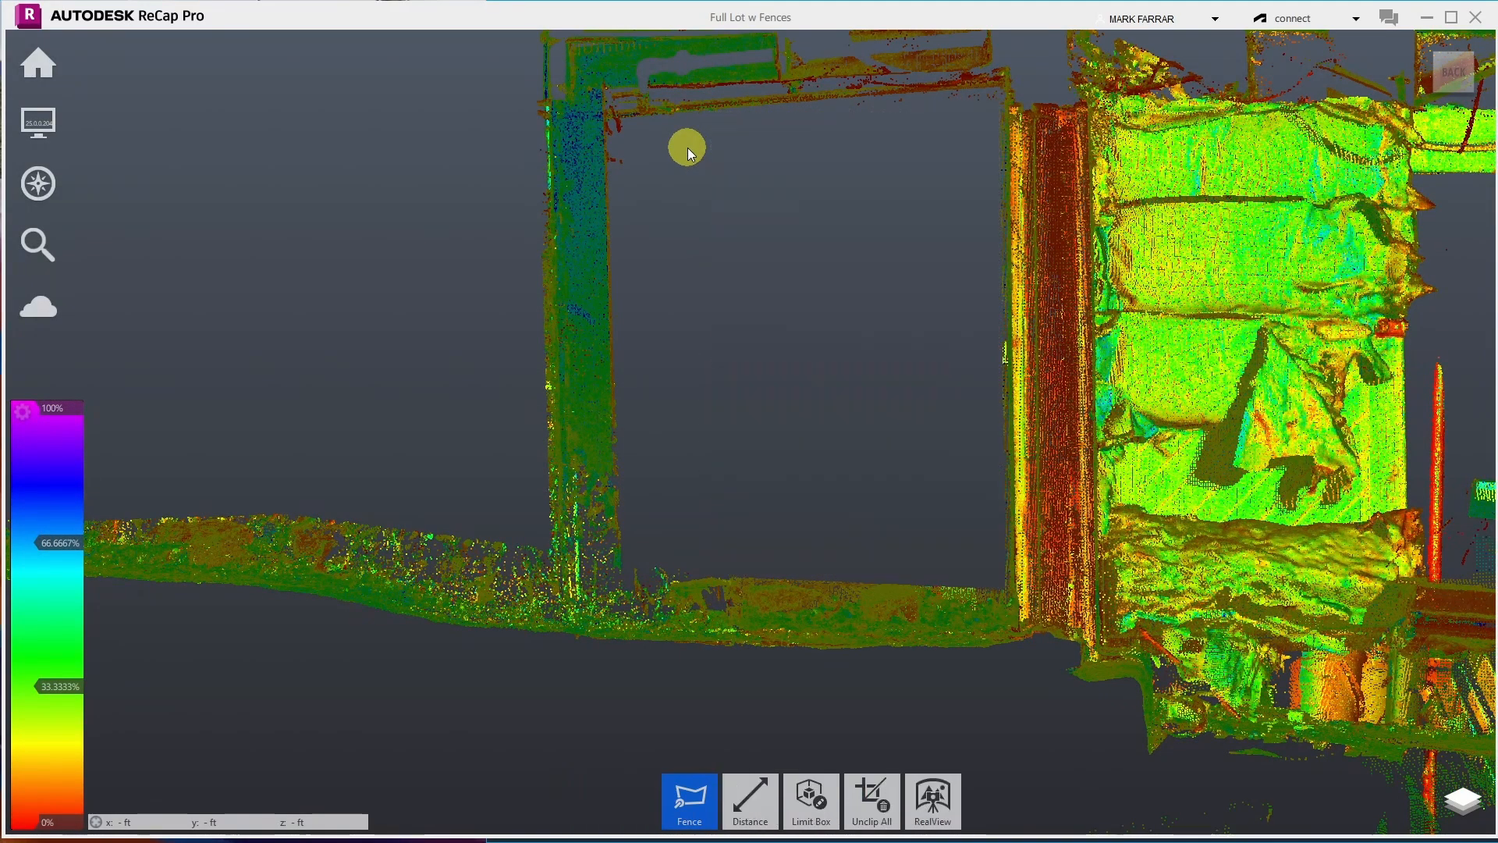
- Orbit to look down on the cleaned lot and zoom out until the shed and house both show
scroll(806, 274, "down", 3)
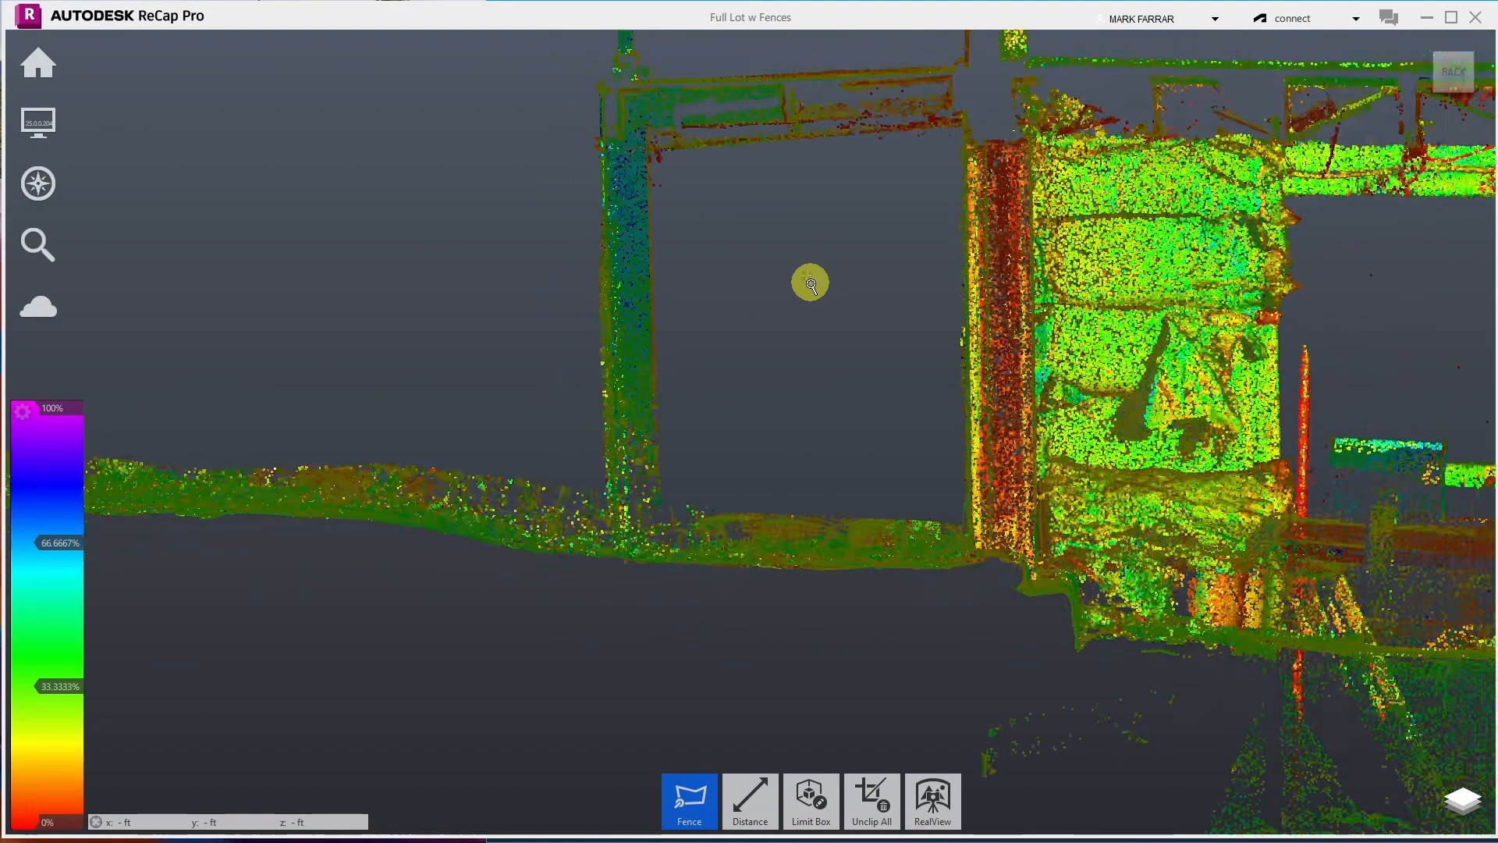
scroll(882, 471, "down", 3)
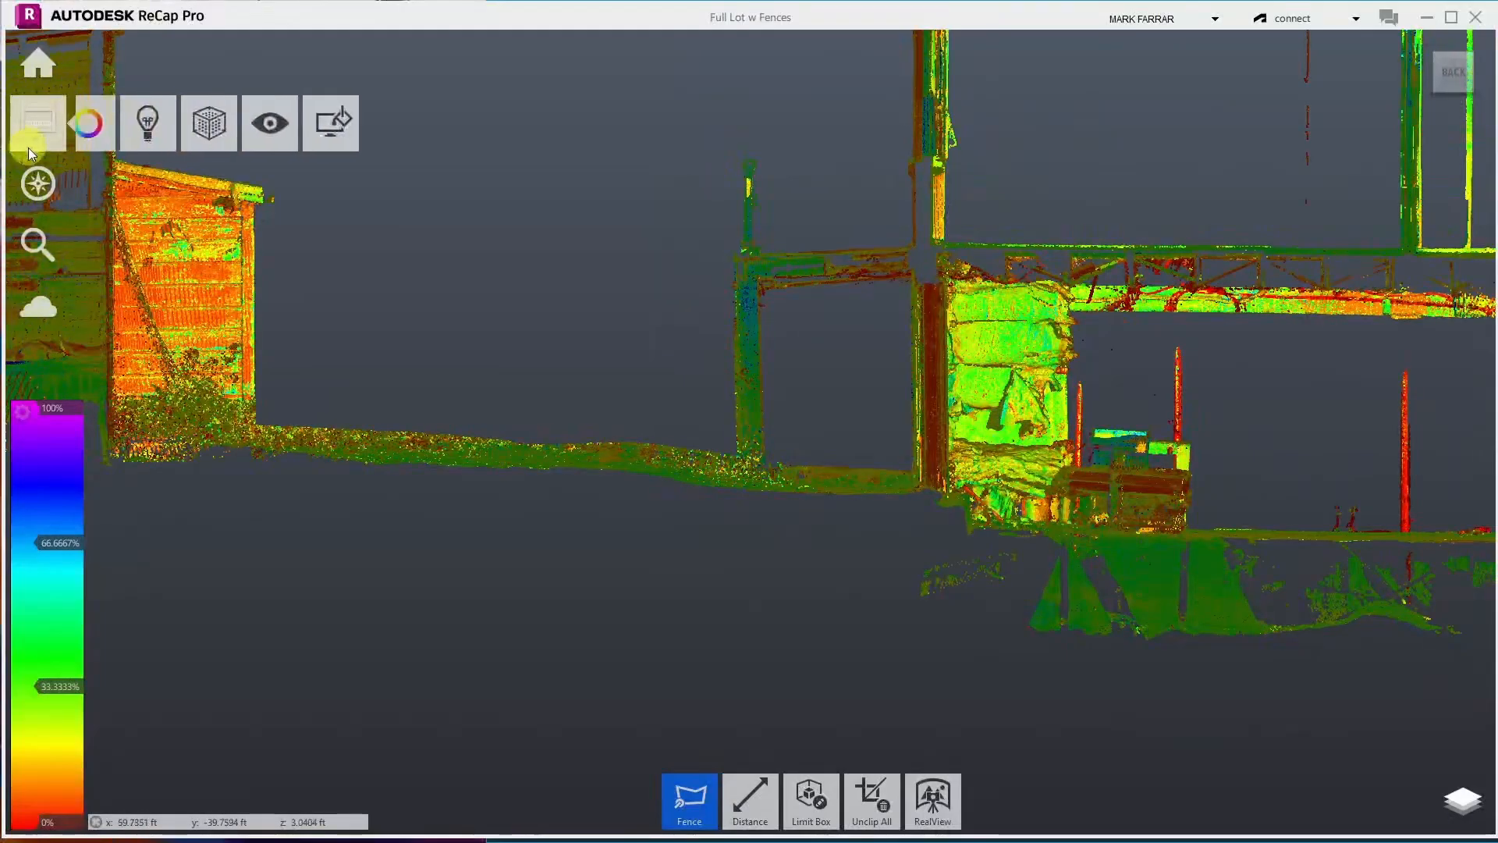
mouse_move(38, 183)
left_click(223, 181)
left_click_drag(484, 313, 210, 317)
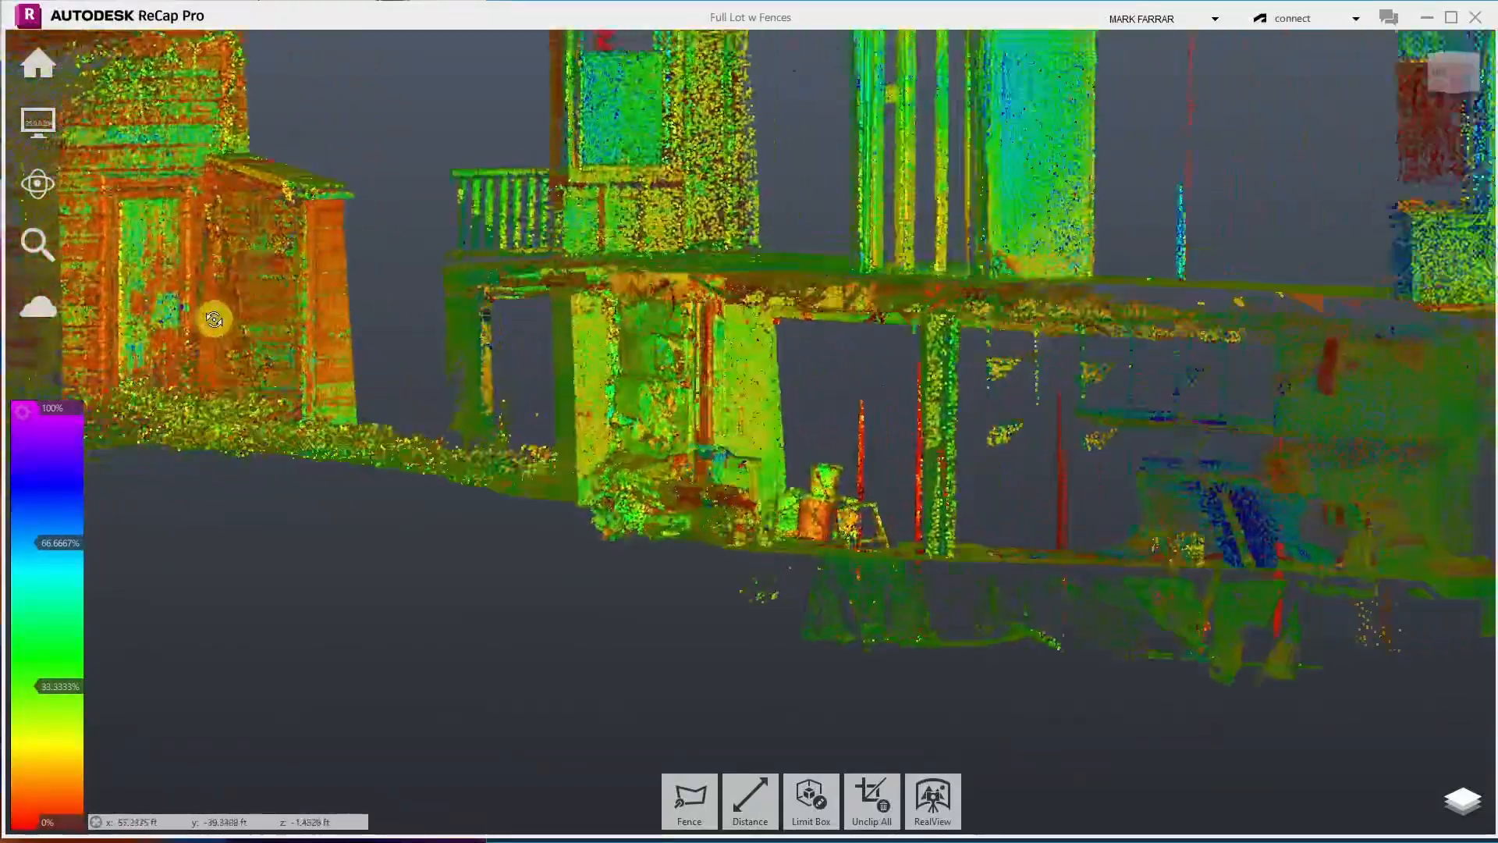
scroll(404, 392, "down", 4)
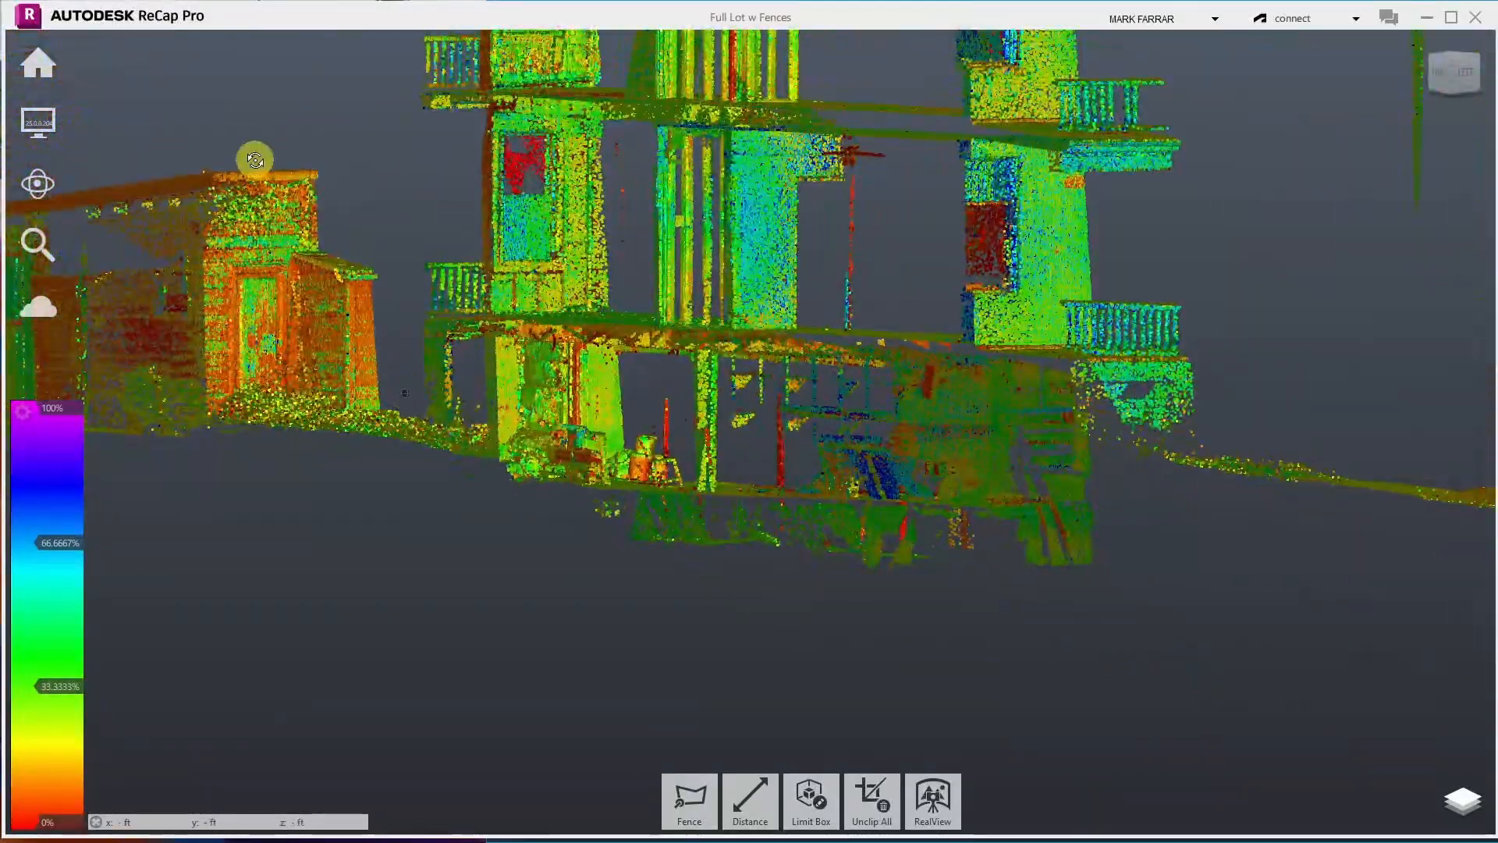
scroll(237, 134, "up", 5)
left_click_drag(228, 227, 505, 368)
scroll(505, 361, "down", 5)
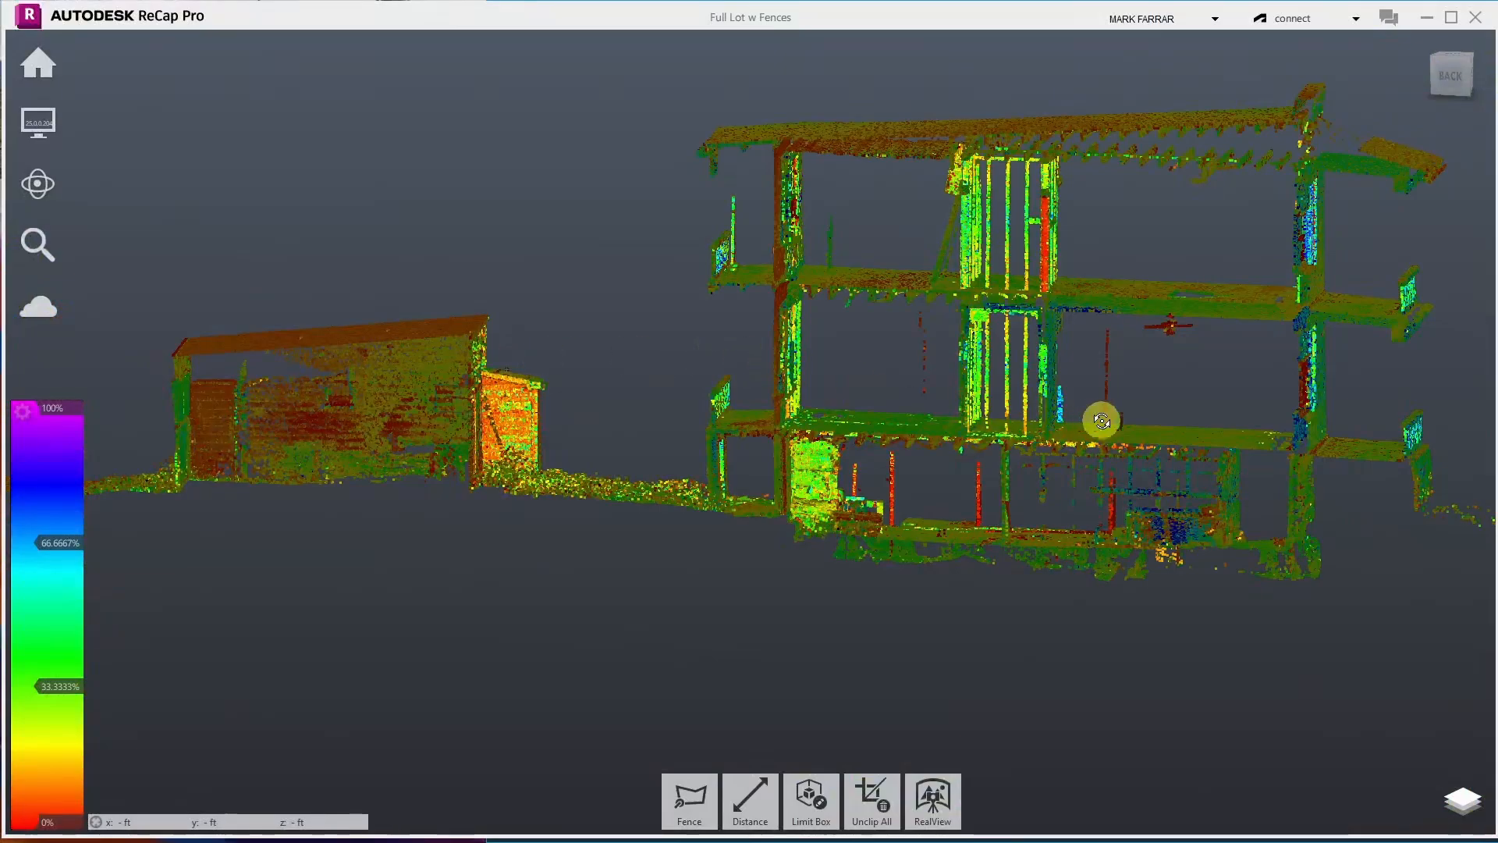
scroll(1154, 476, "down", 3)
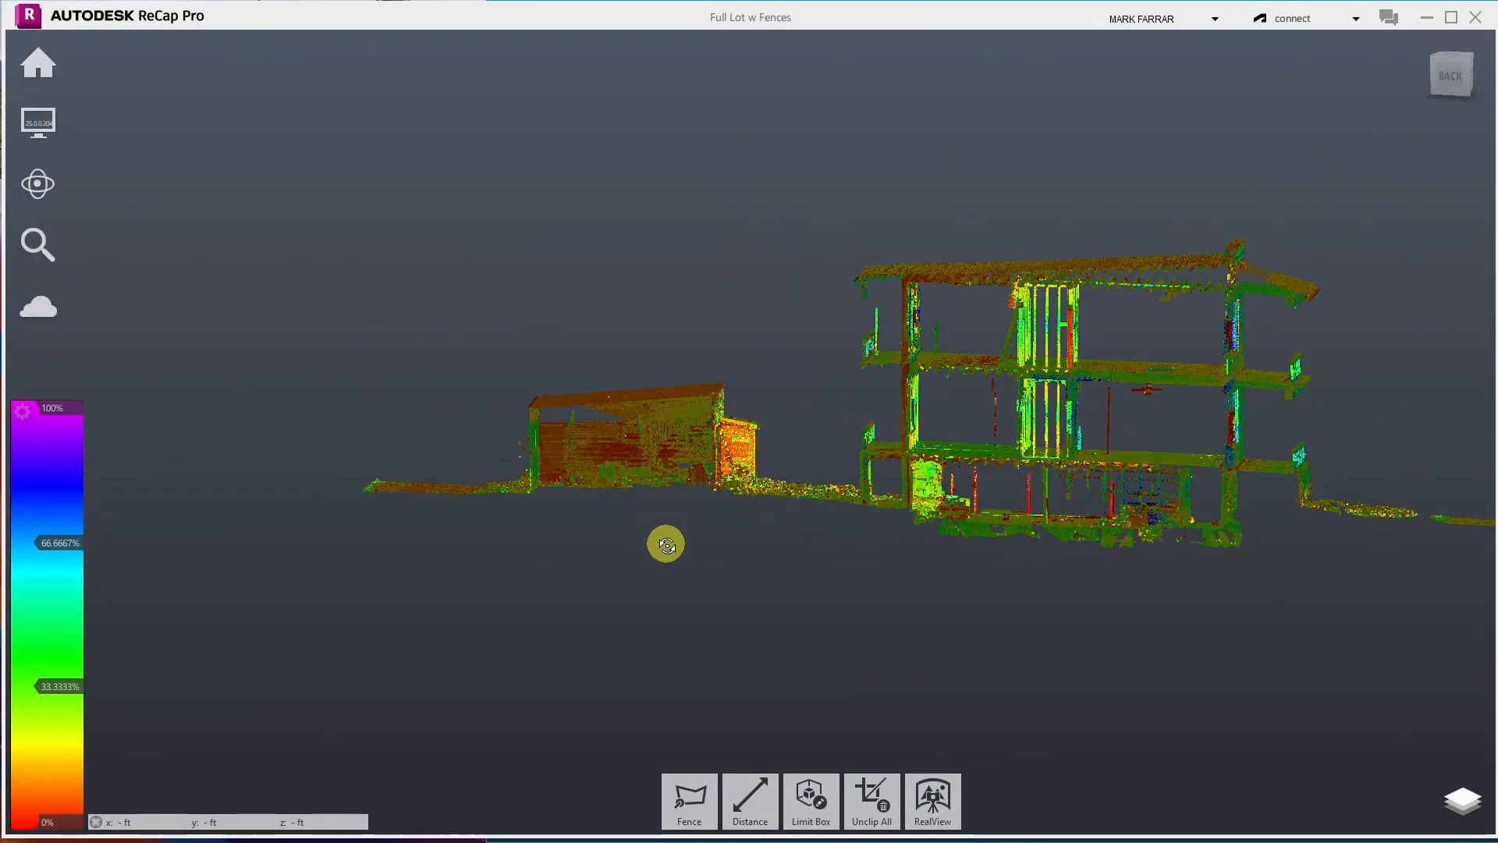
mouse_move(879, 817)
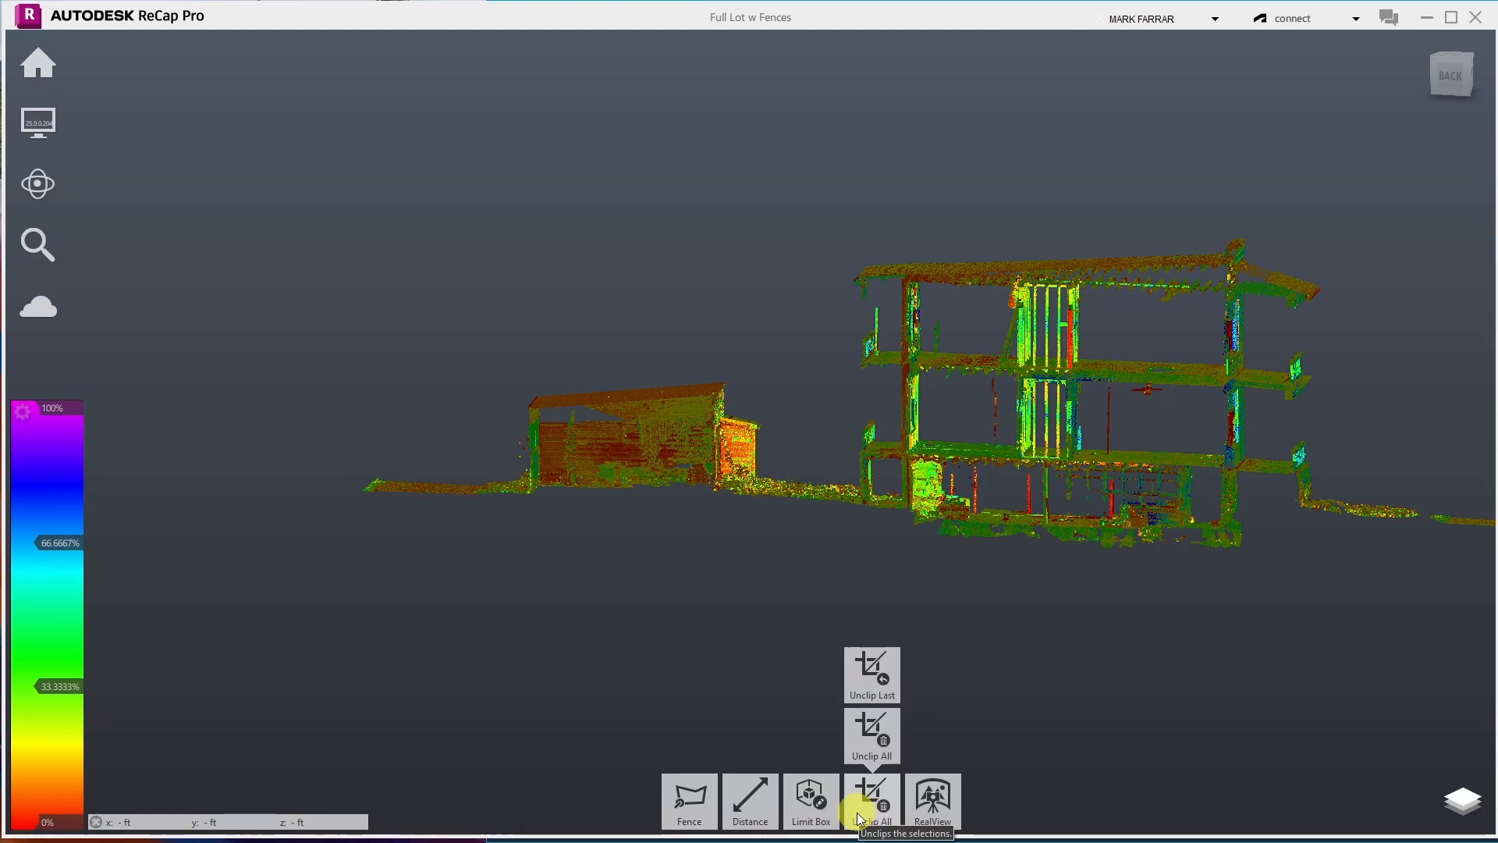
- Edit the limit box: pull in its right face, lower its top face, then confirm it
mouse_move(826, 816)
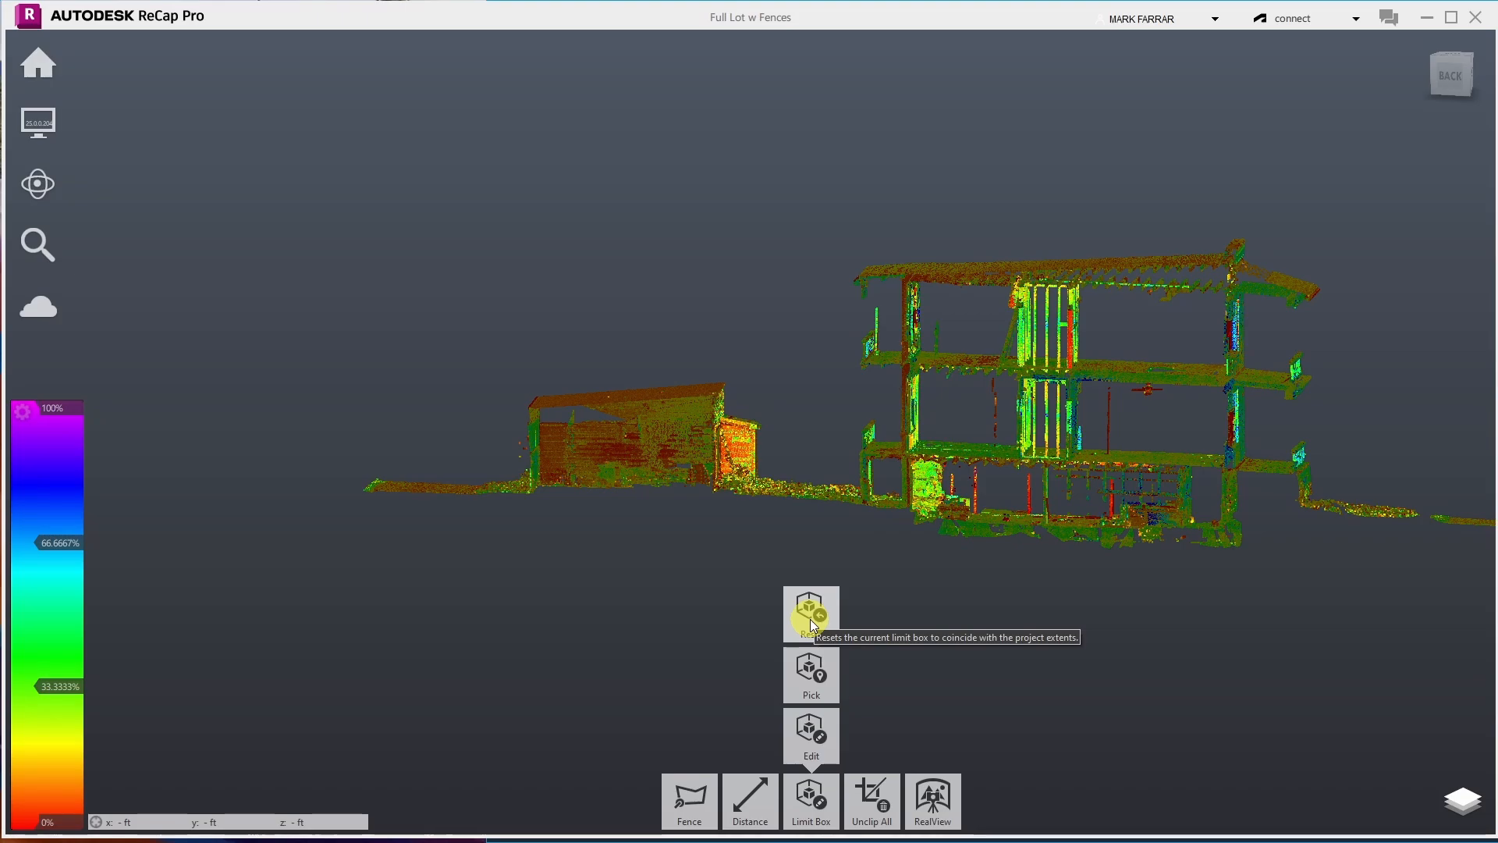
scroll(467, 508, "down", 5)
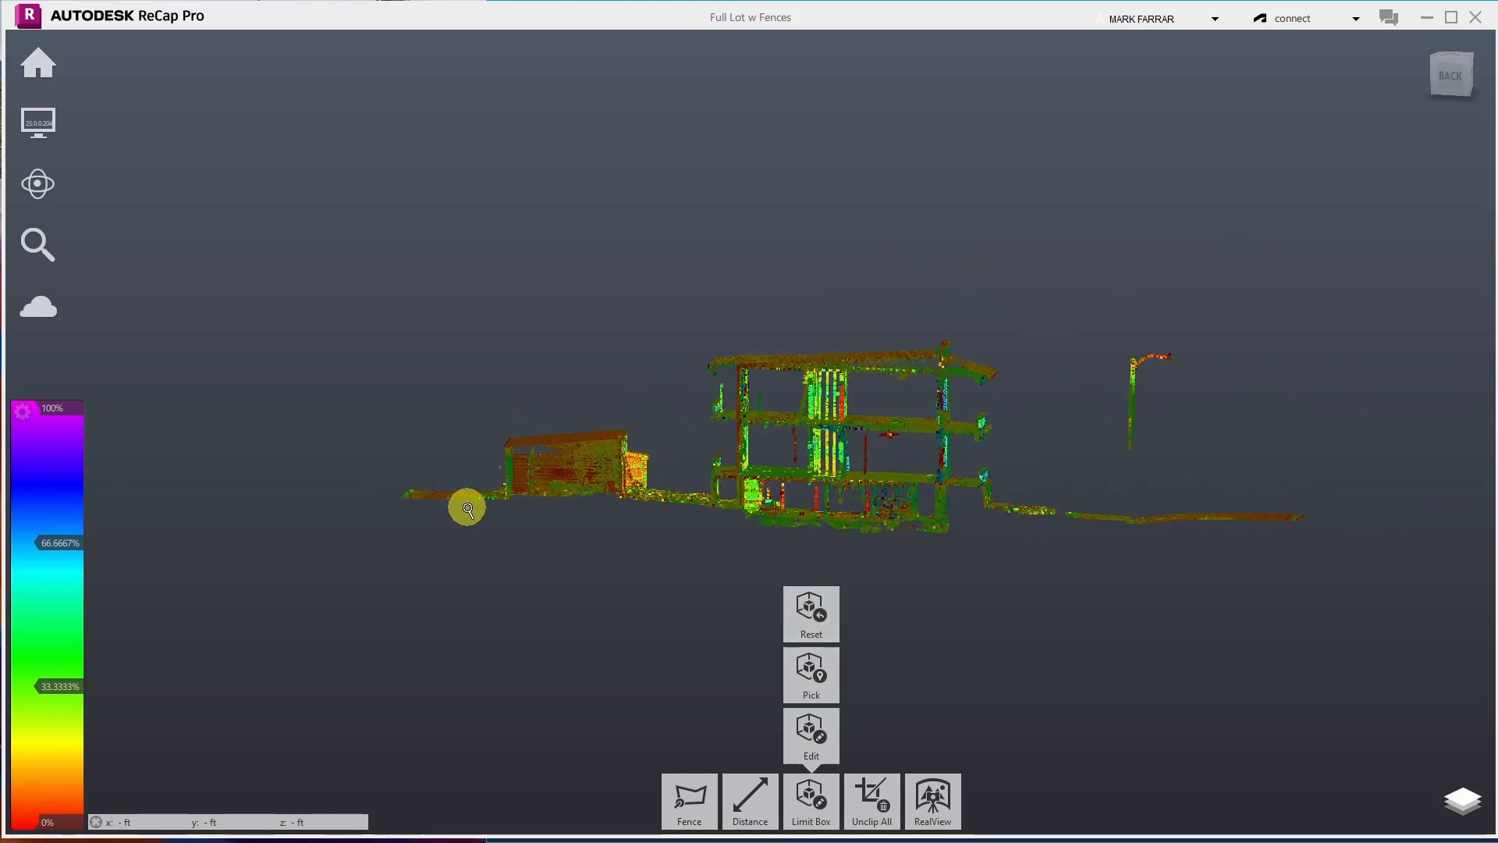
left_click(807, 795)
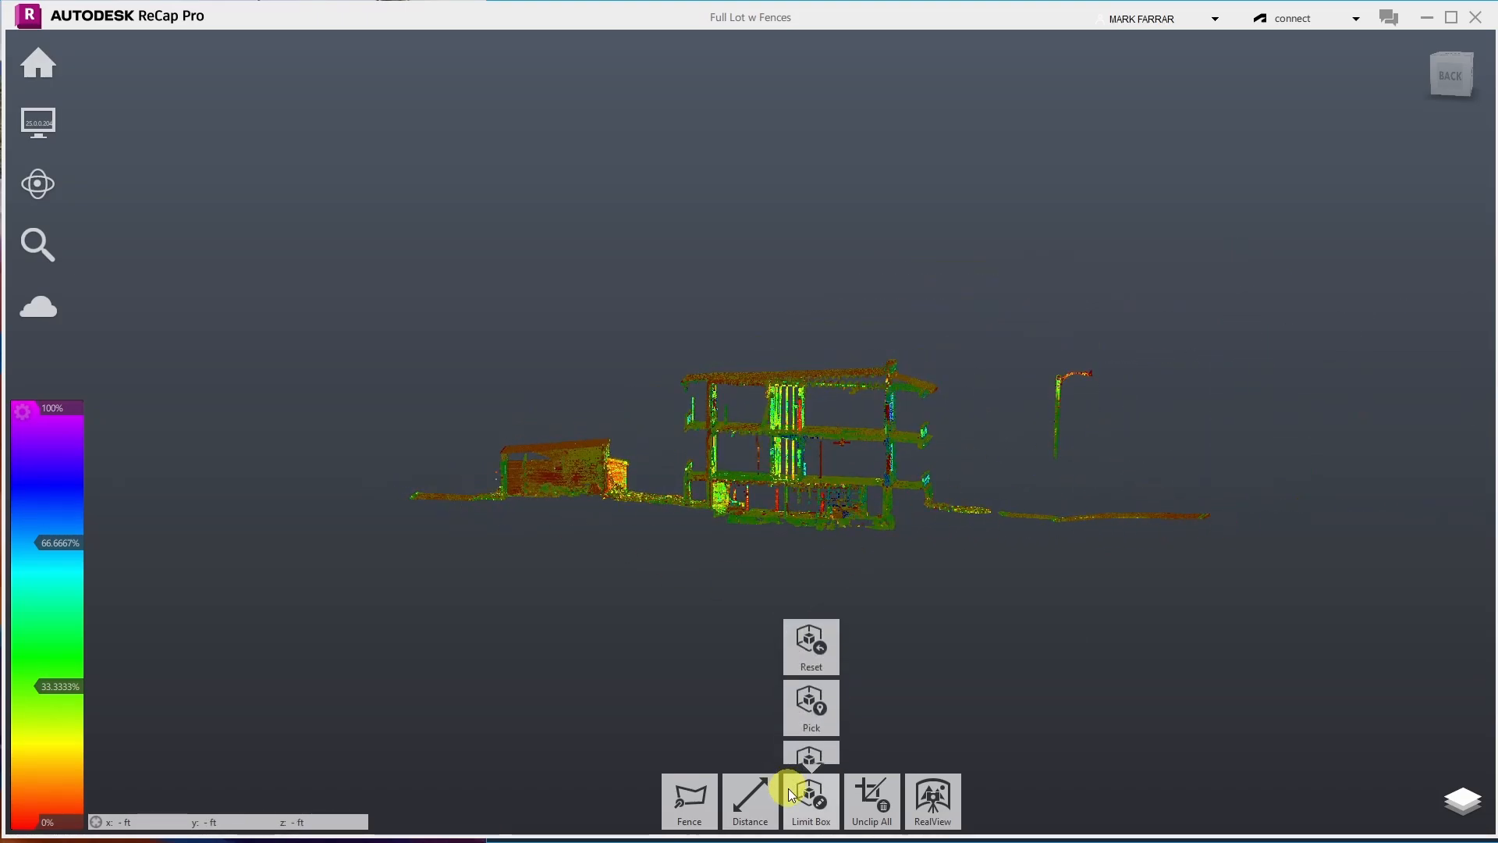
left_click(810, 738)
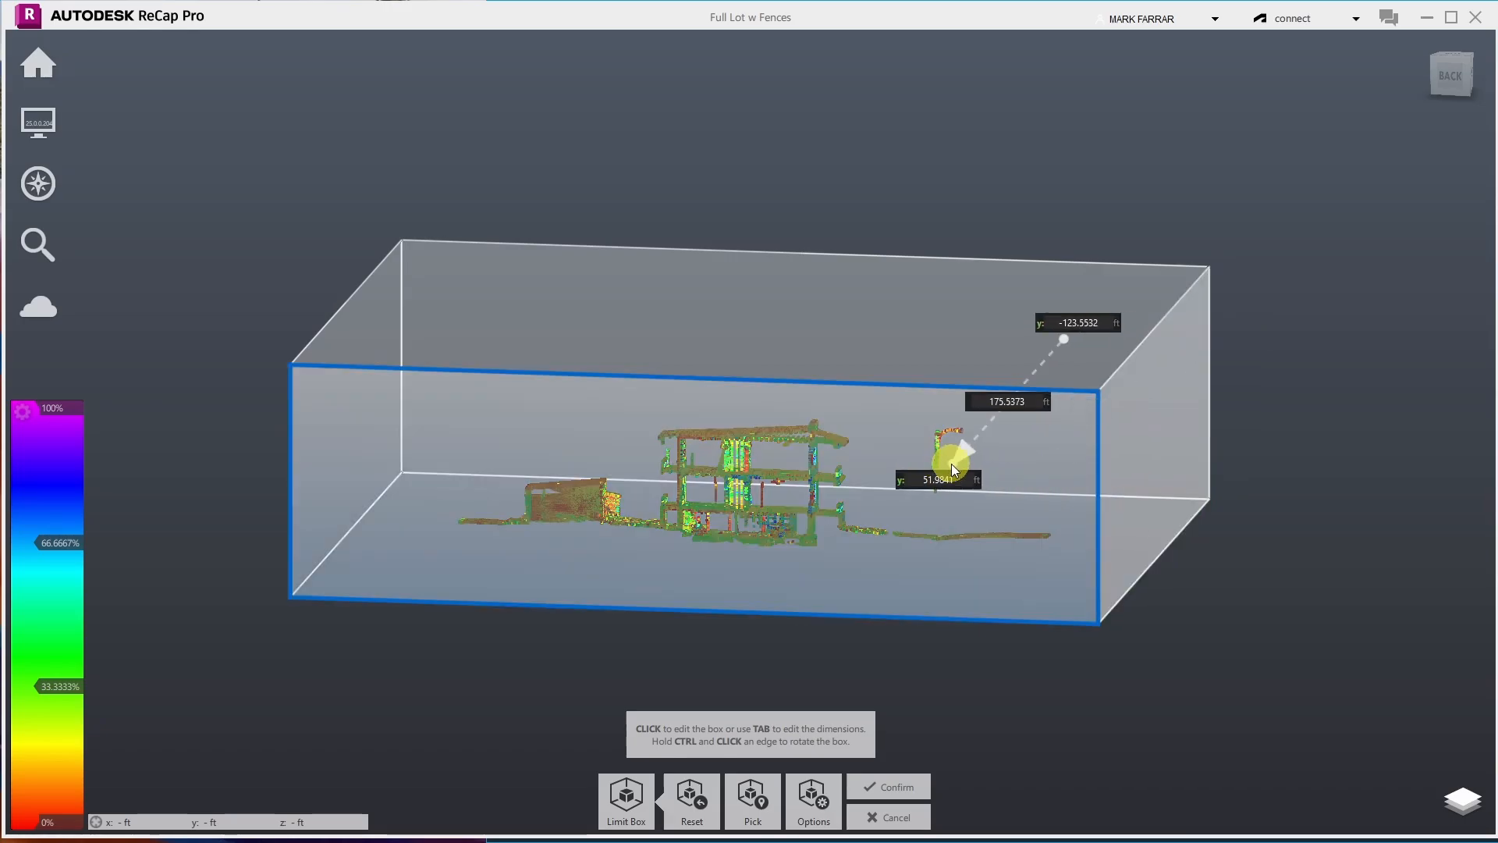
left_click(1136, 468)
left_click_drag(1143, 387, 1114, 387)
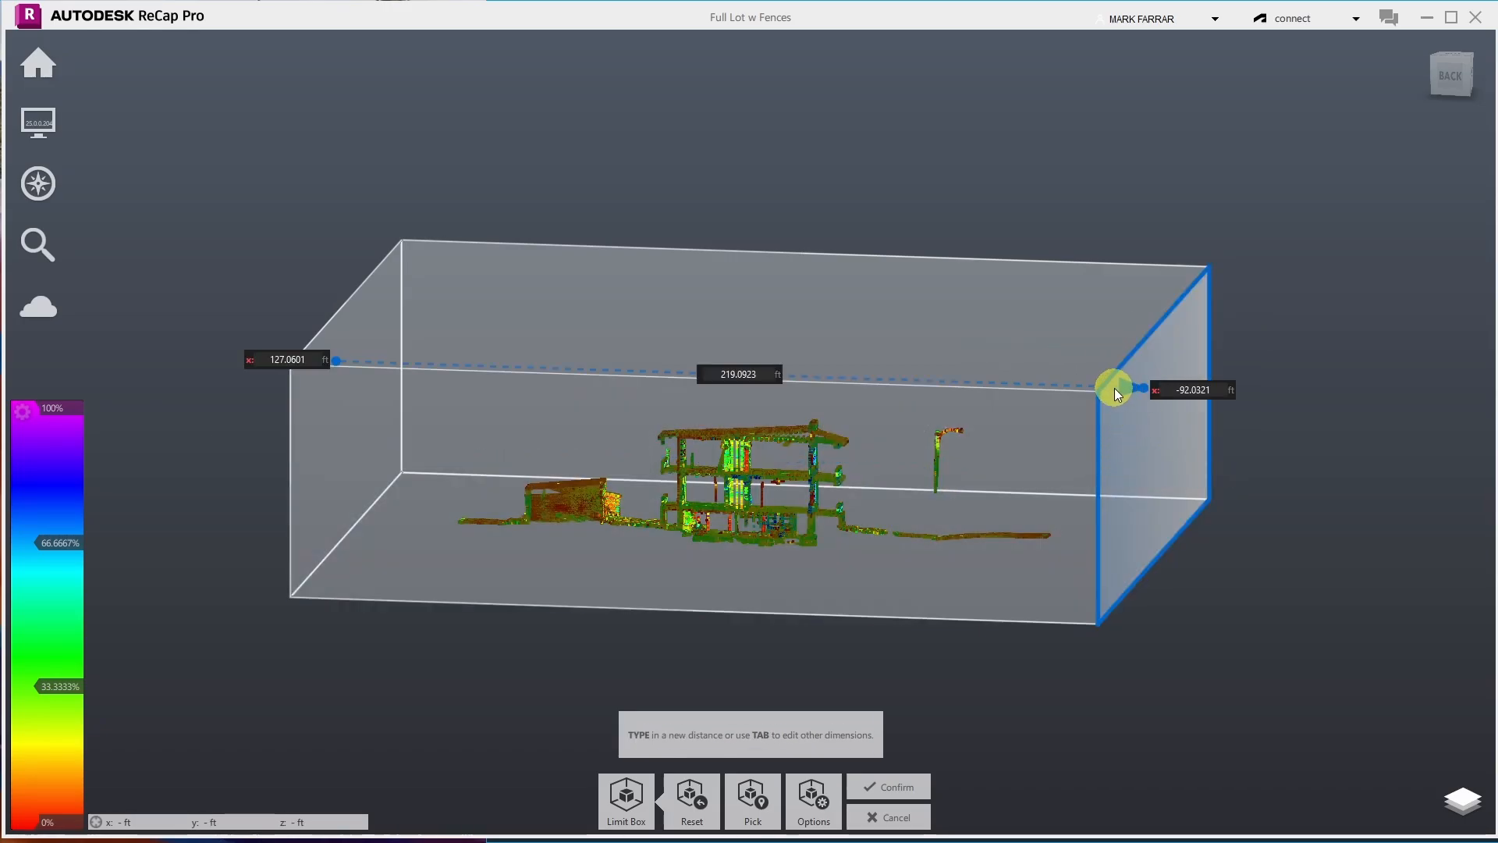
left_click(397, 555)
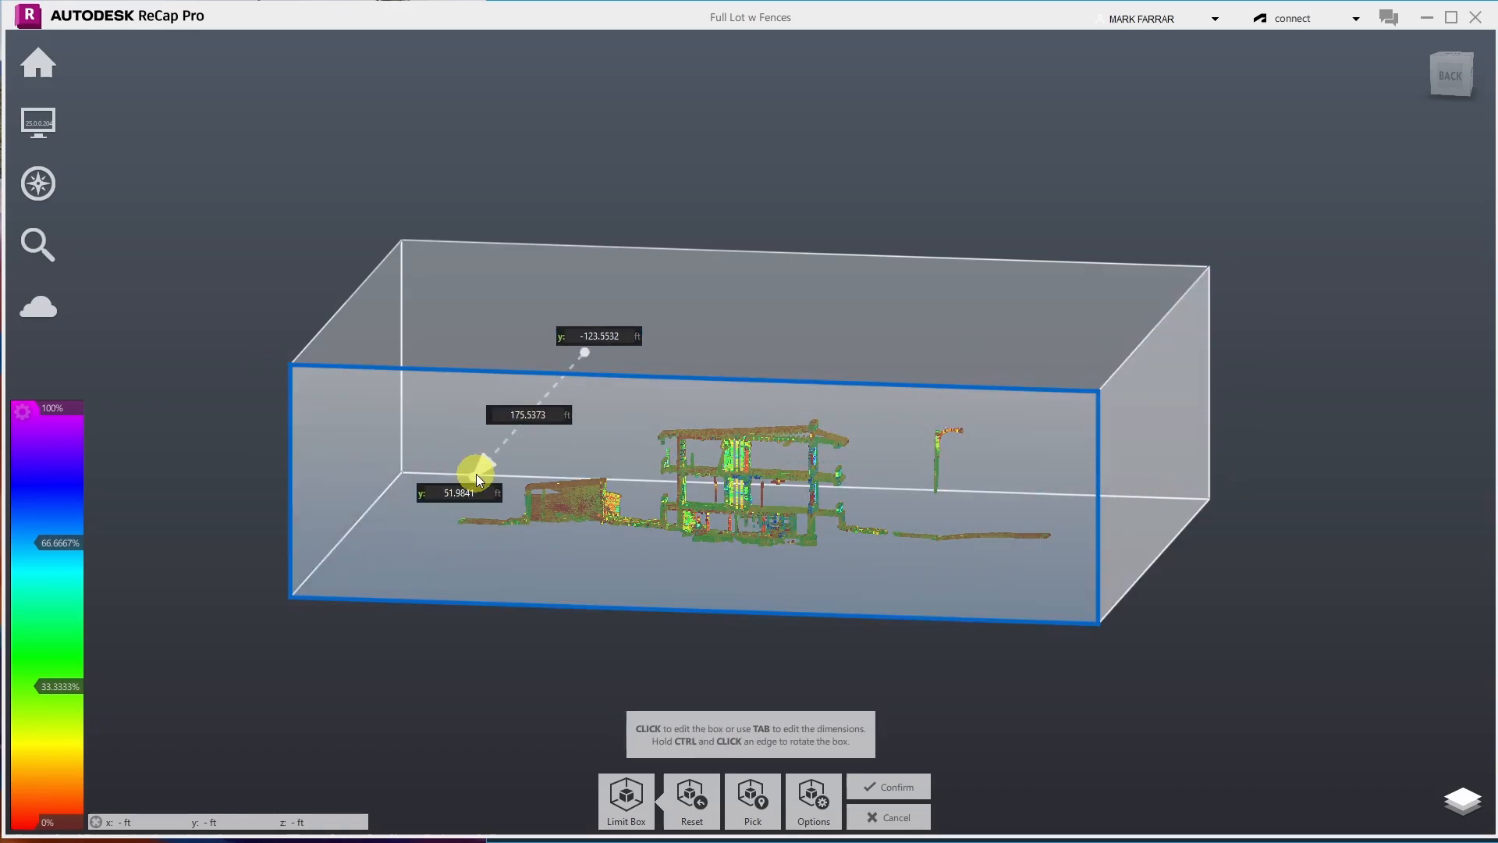
left_click(544, 427)
left_click_drag(726, 318, 710, 531)
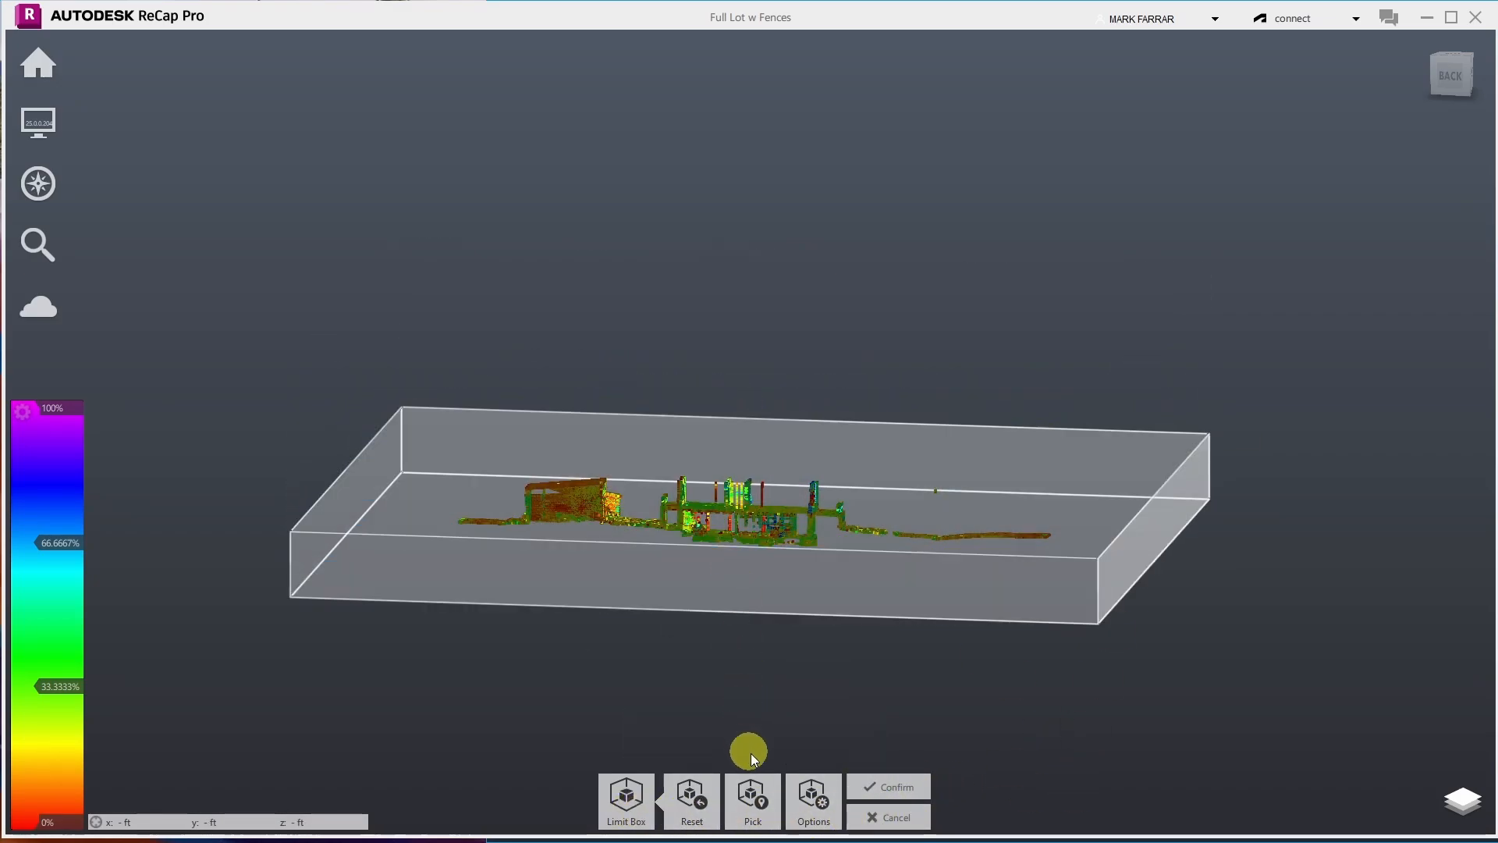
left_click(873, 788)
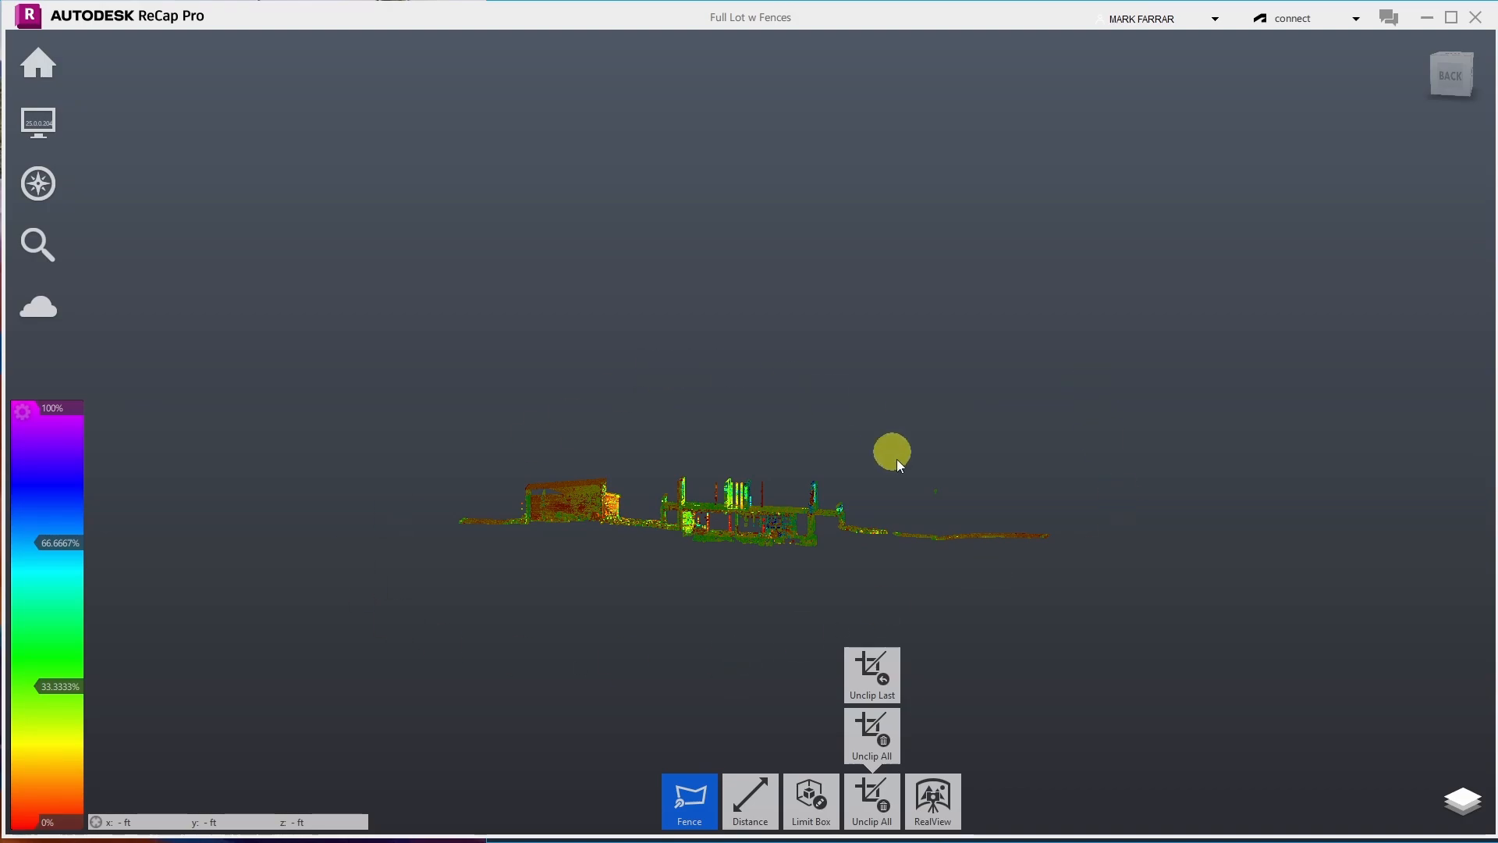
- Reset the limit box and apply Unclip All so the entire lot cloud reappears
mouse_move(827, 796)
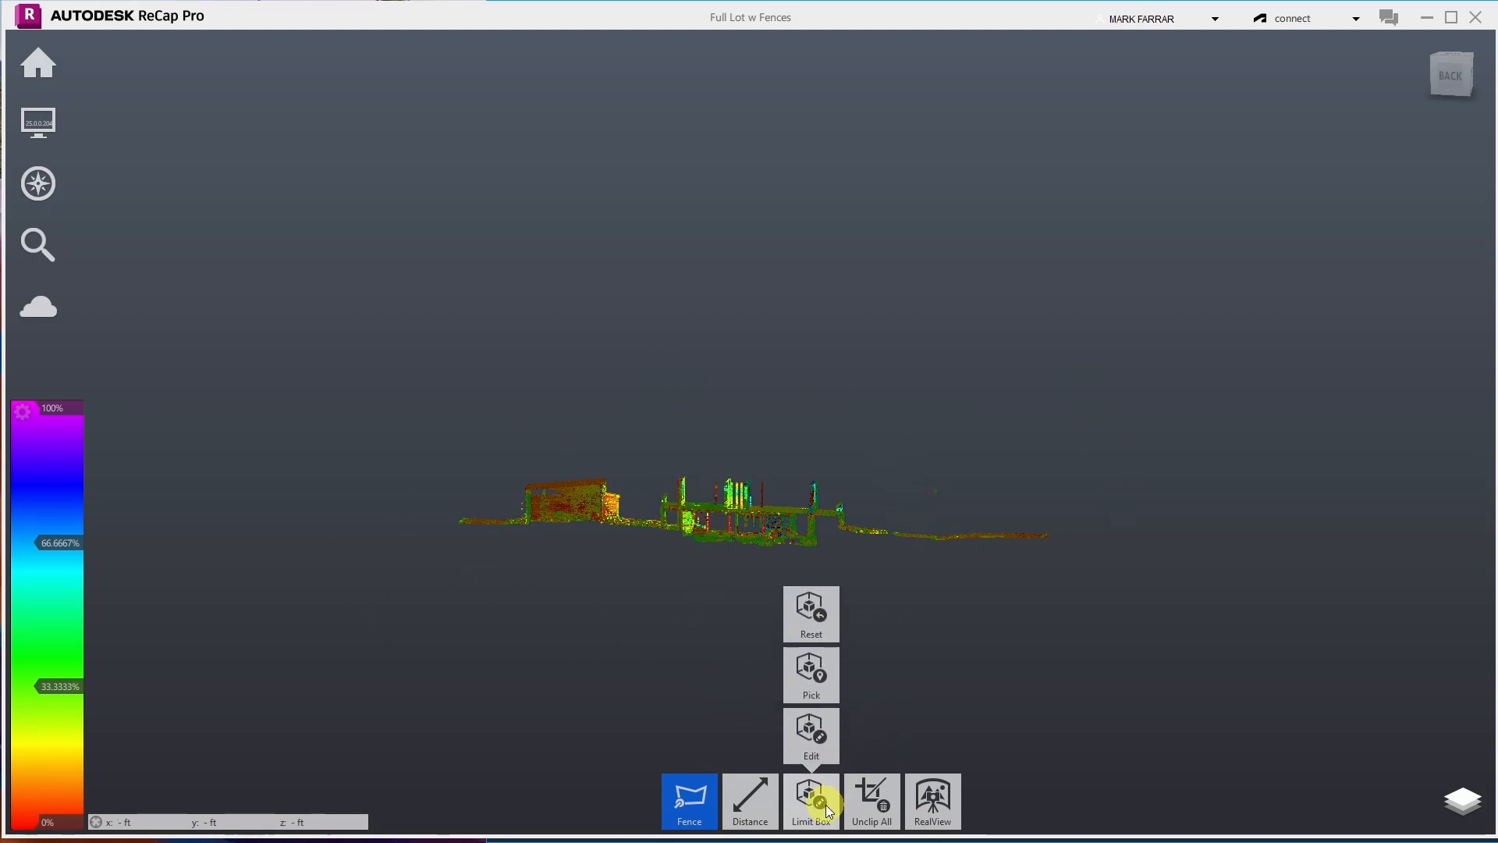
left_click(809, 601)
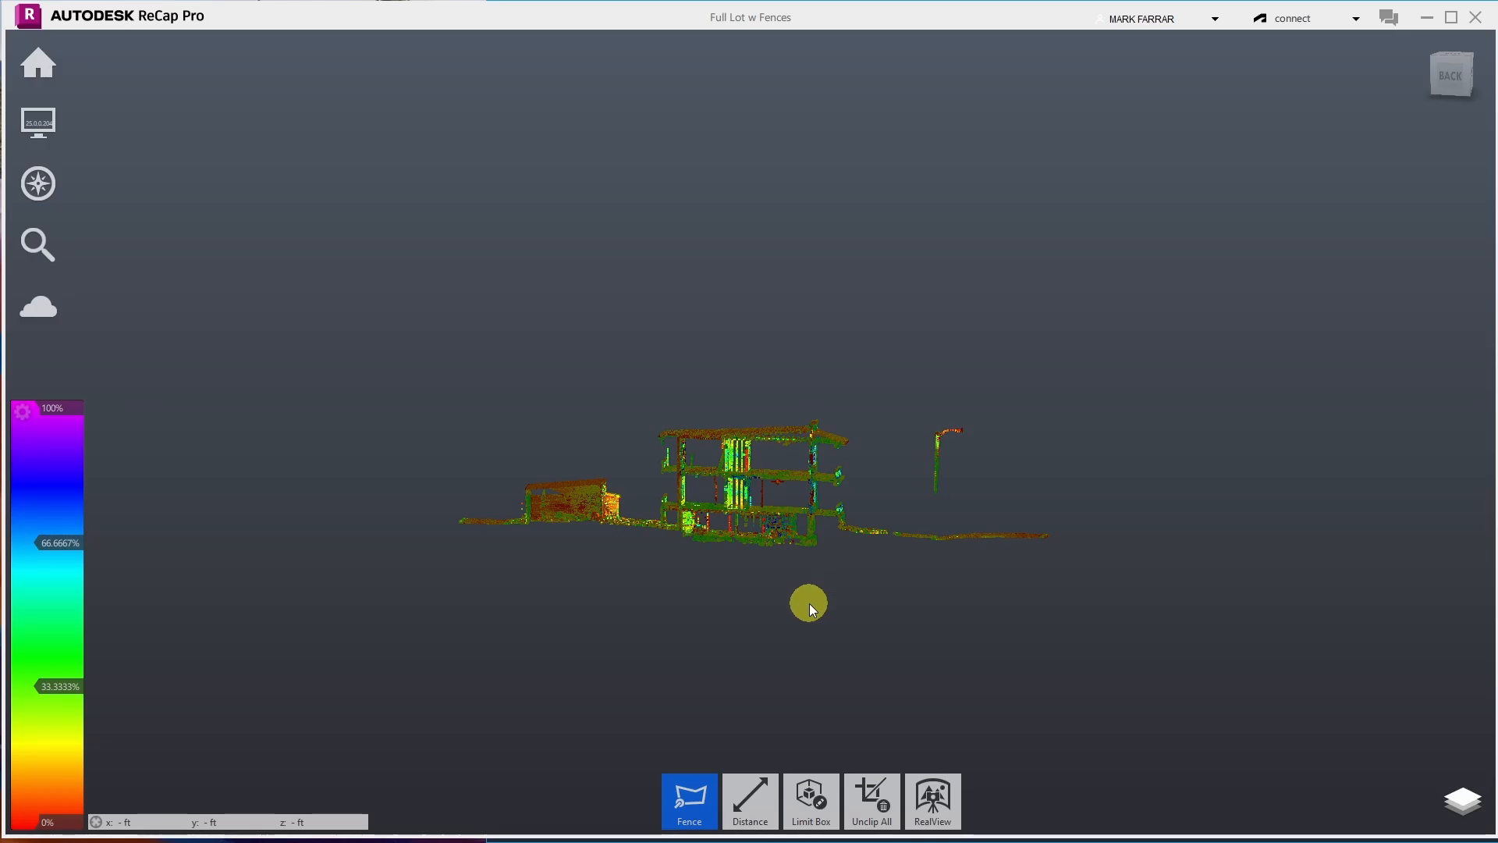
mouse_move(888, 792)
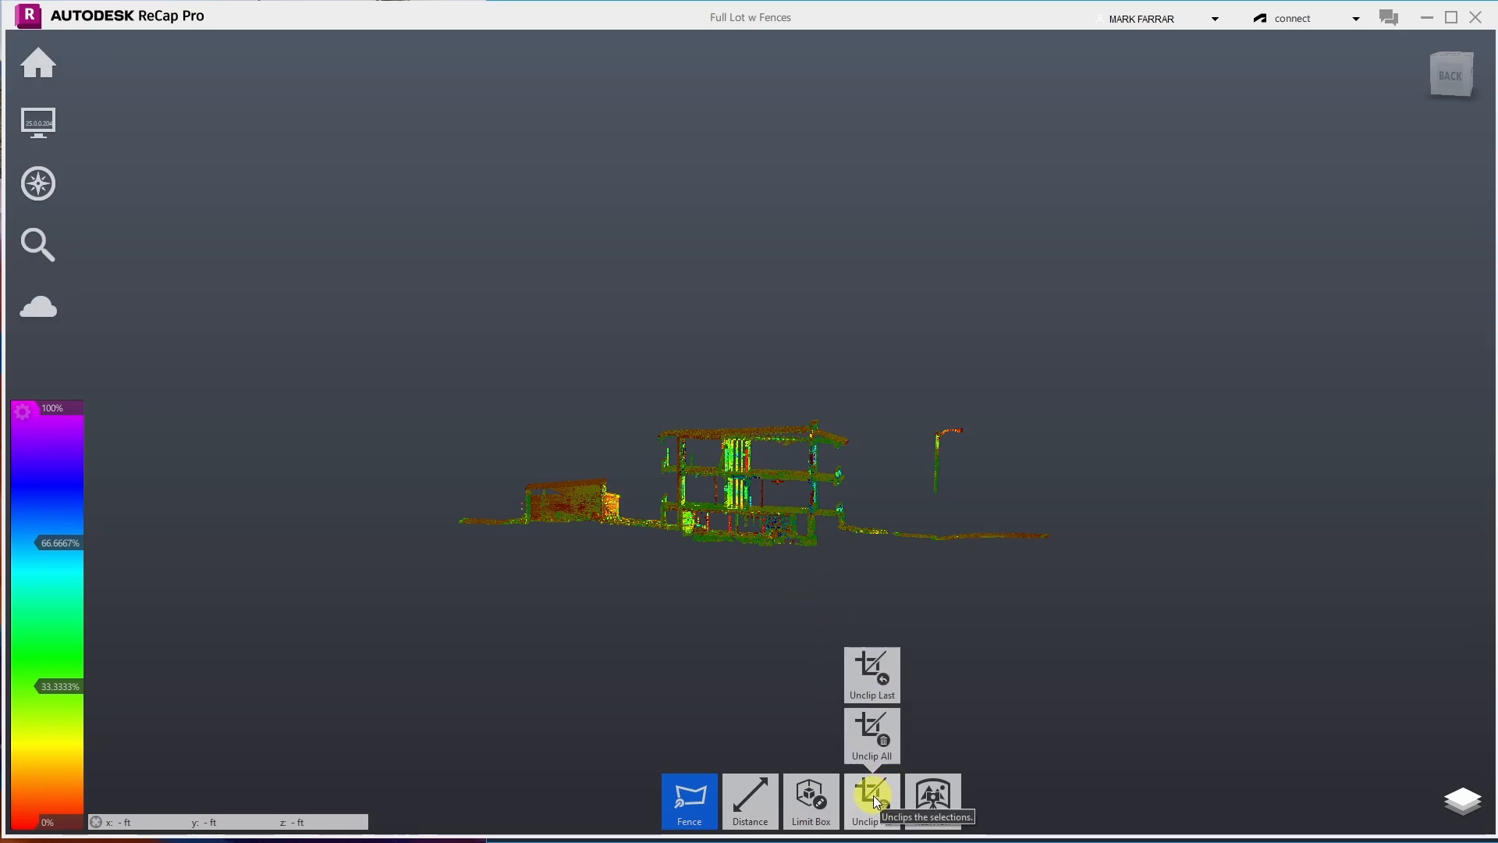
left_click(873, 797)
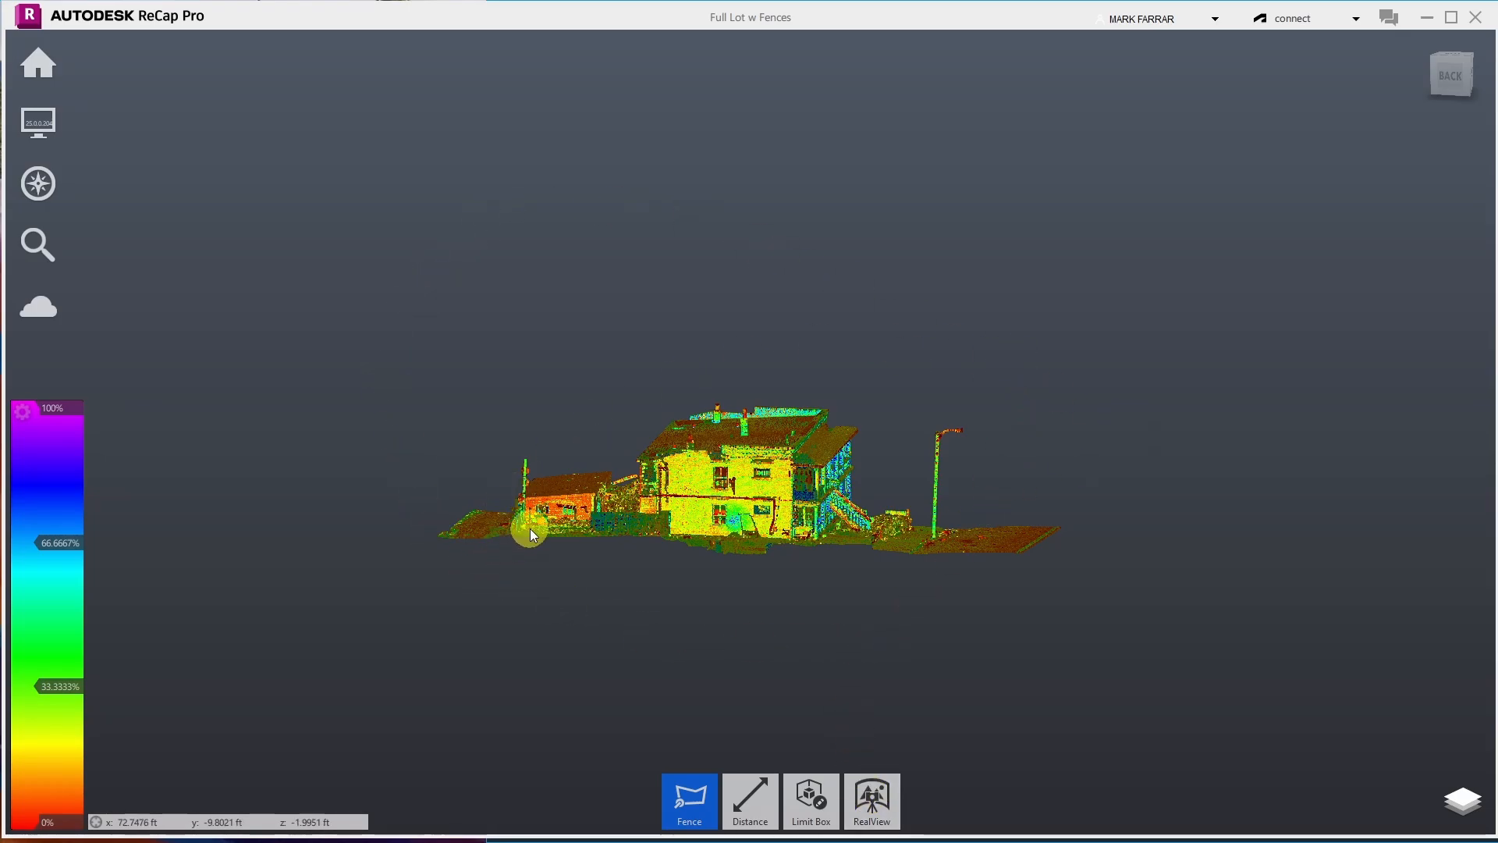
scroll(602, 494, "up", 6)
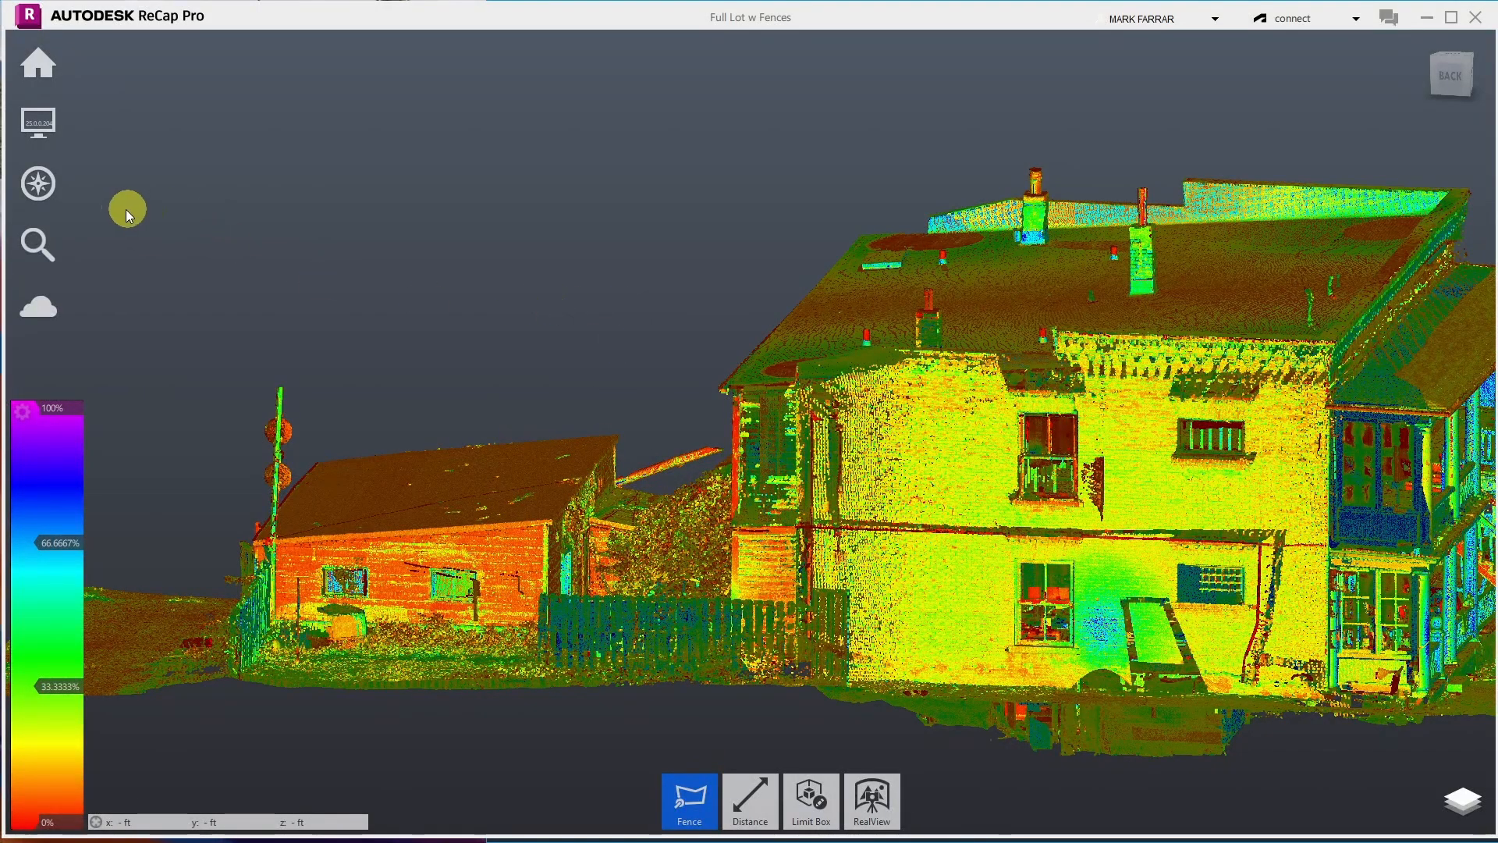
- Orbit and zoom past the porch, street and lamp post down to street level beside the bush
mouse_move(44, 177)
left_click(221, 177)
left_click_drag(485, 291, 733, 649)
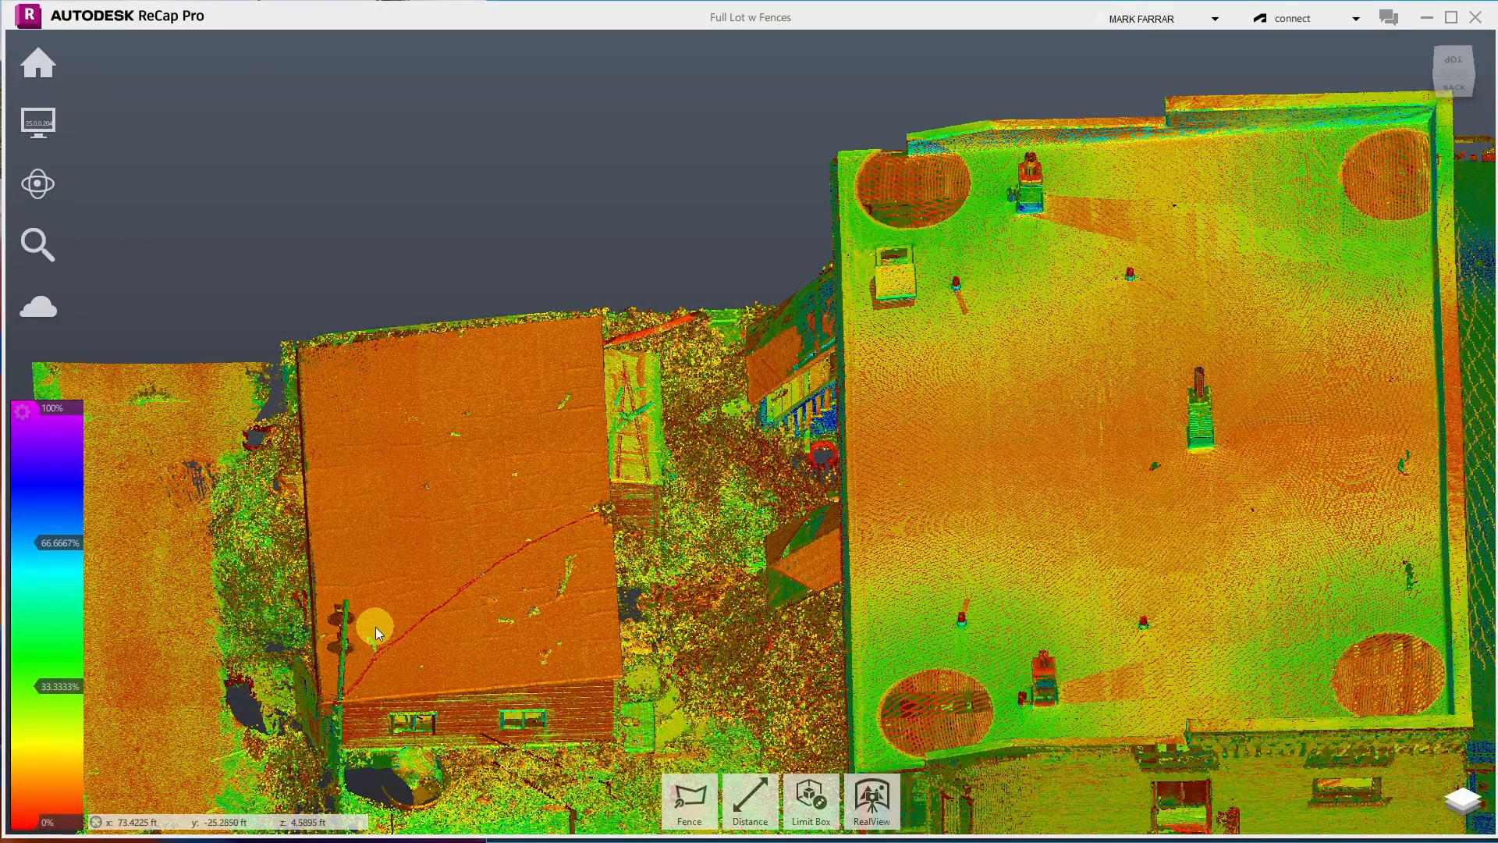
left_click_drag(532, 228, 491, 107)
scroll(777, 258, "up", 3)
left_click_drag(777, 258, 585, 268)
scroll(1108, 603, "up", 5)
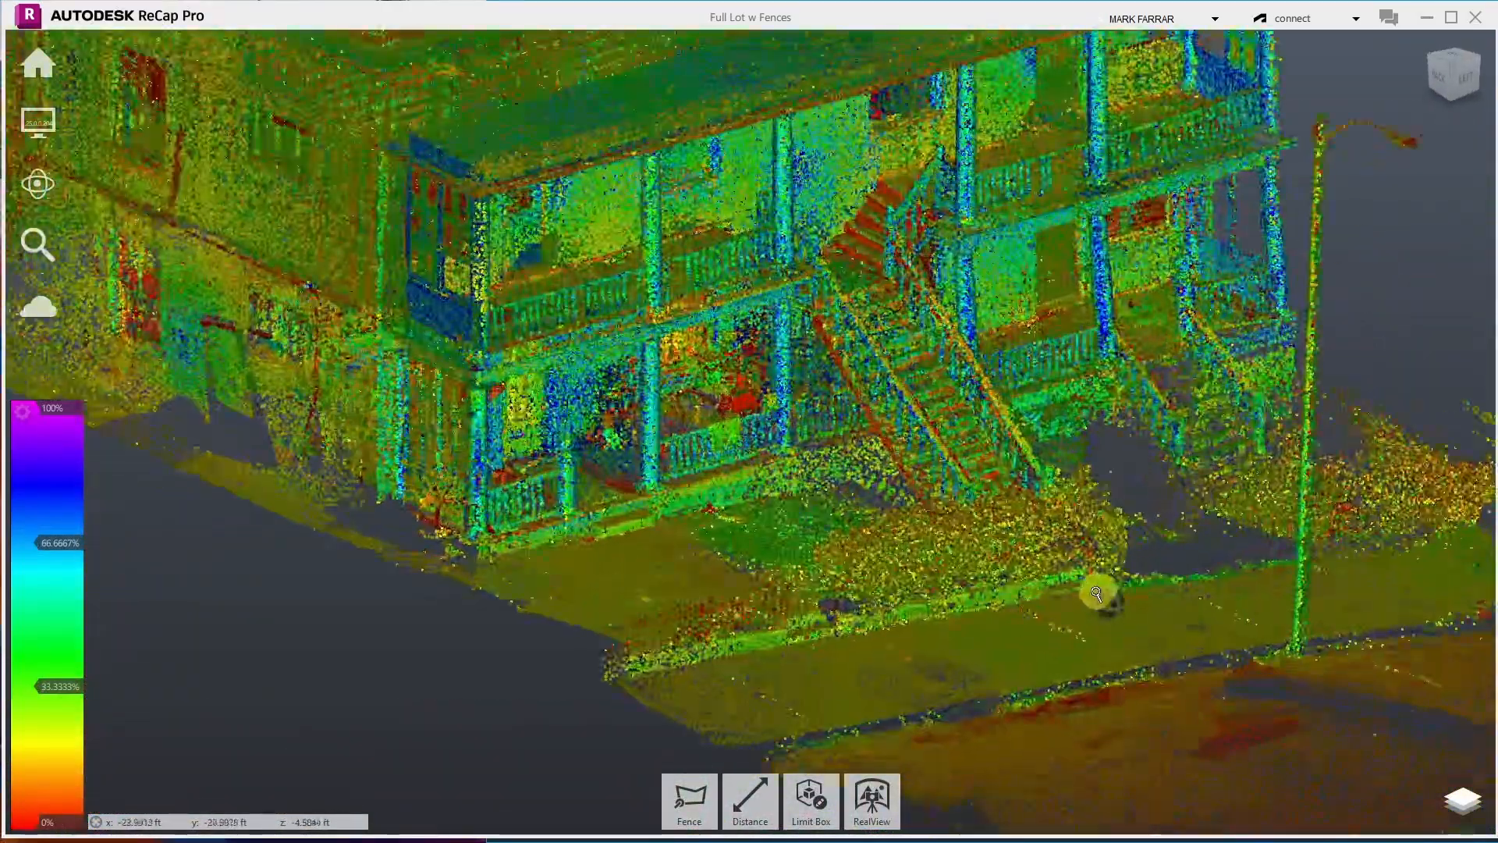
left_click_drag(1093, 592, 890, 547)
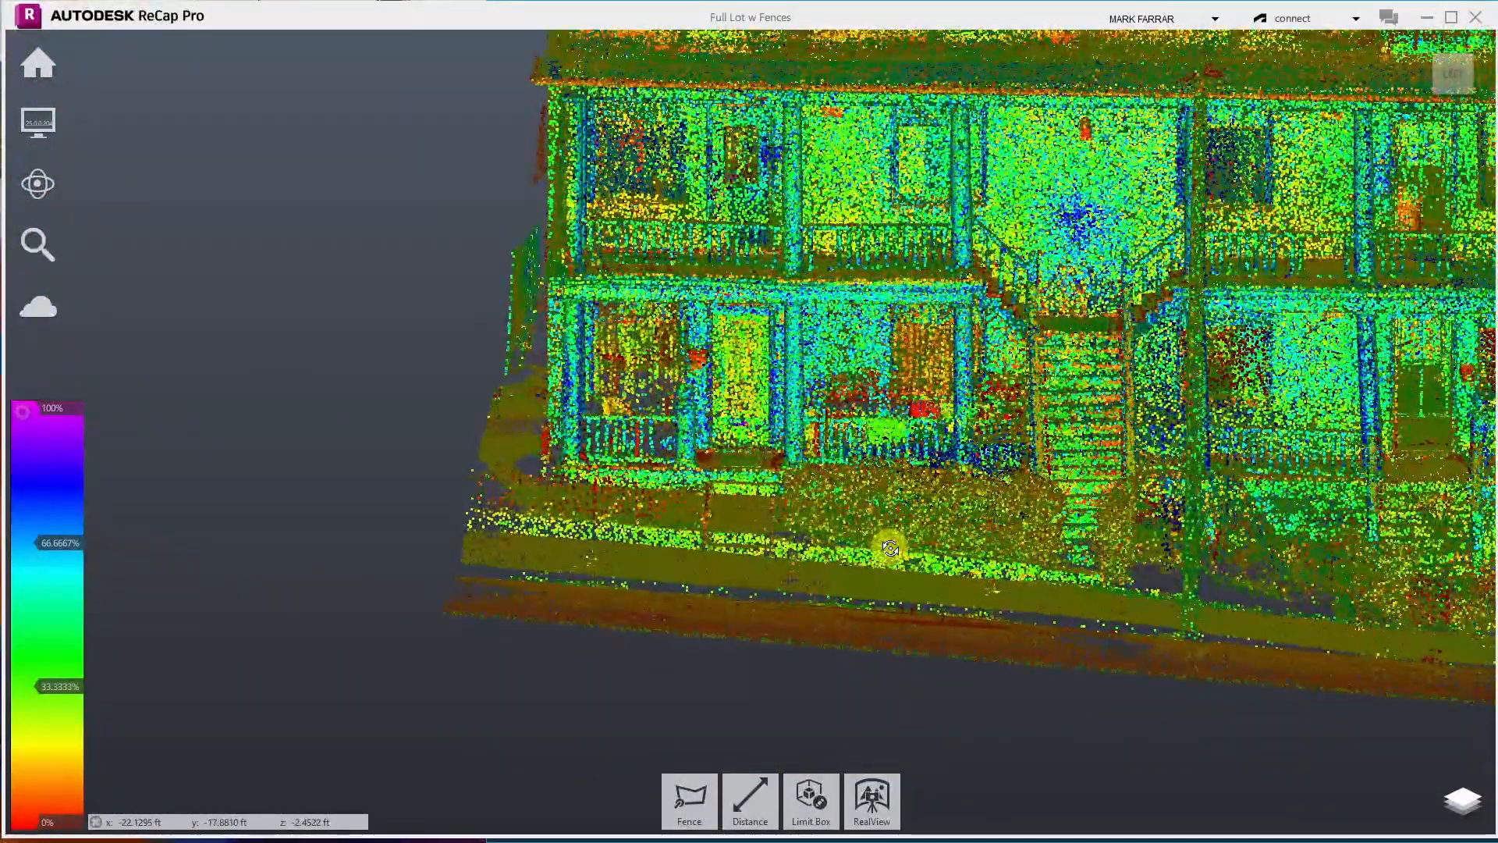
left_click_drag(1117, 552, 1353, 629)
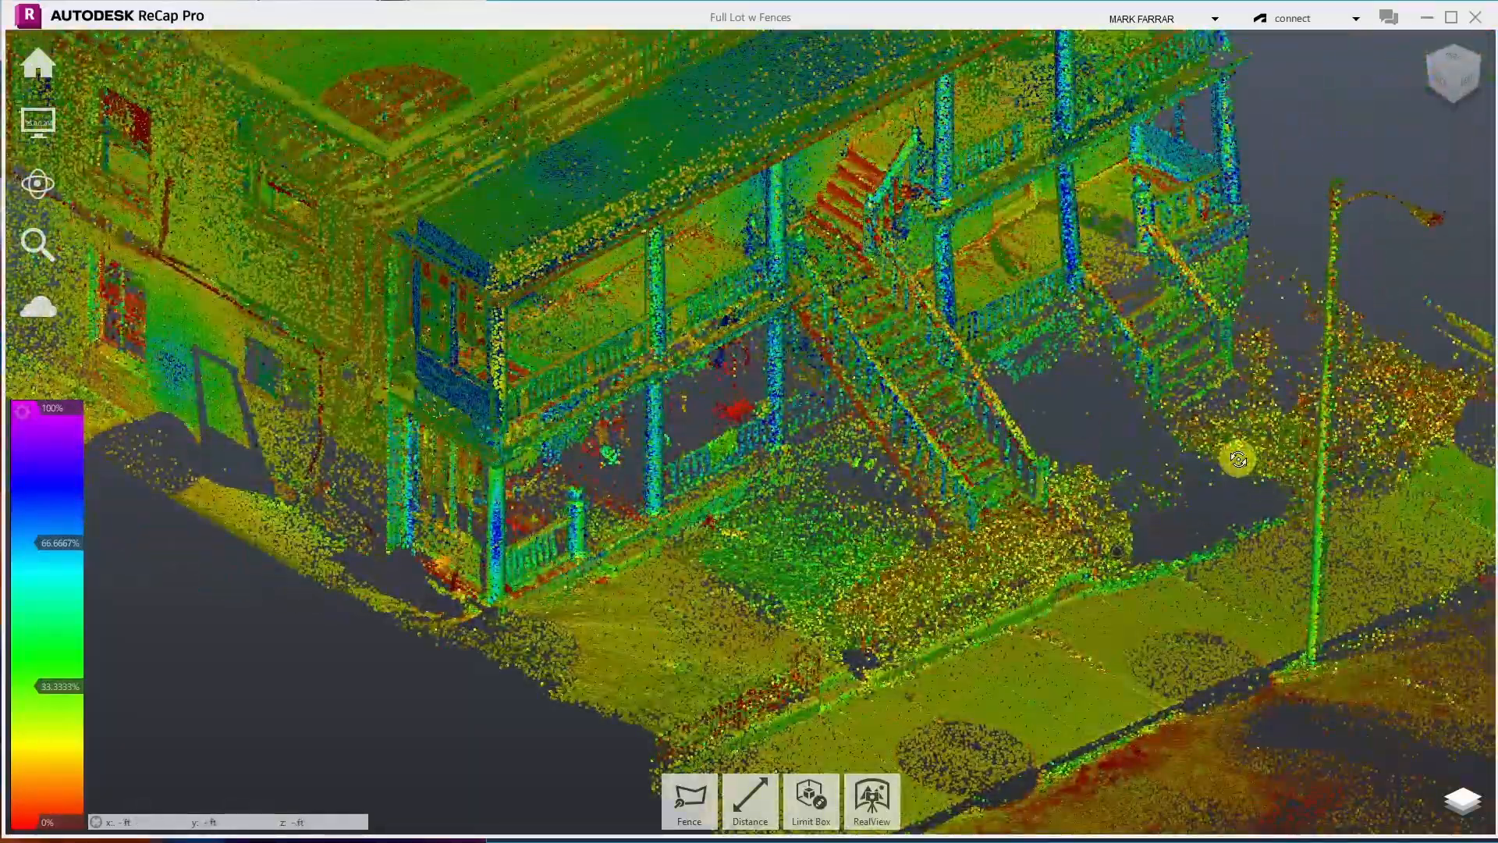
scroll(1238, 458, "up", 6)
left_click_drag(1227, 472, 522, 380)
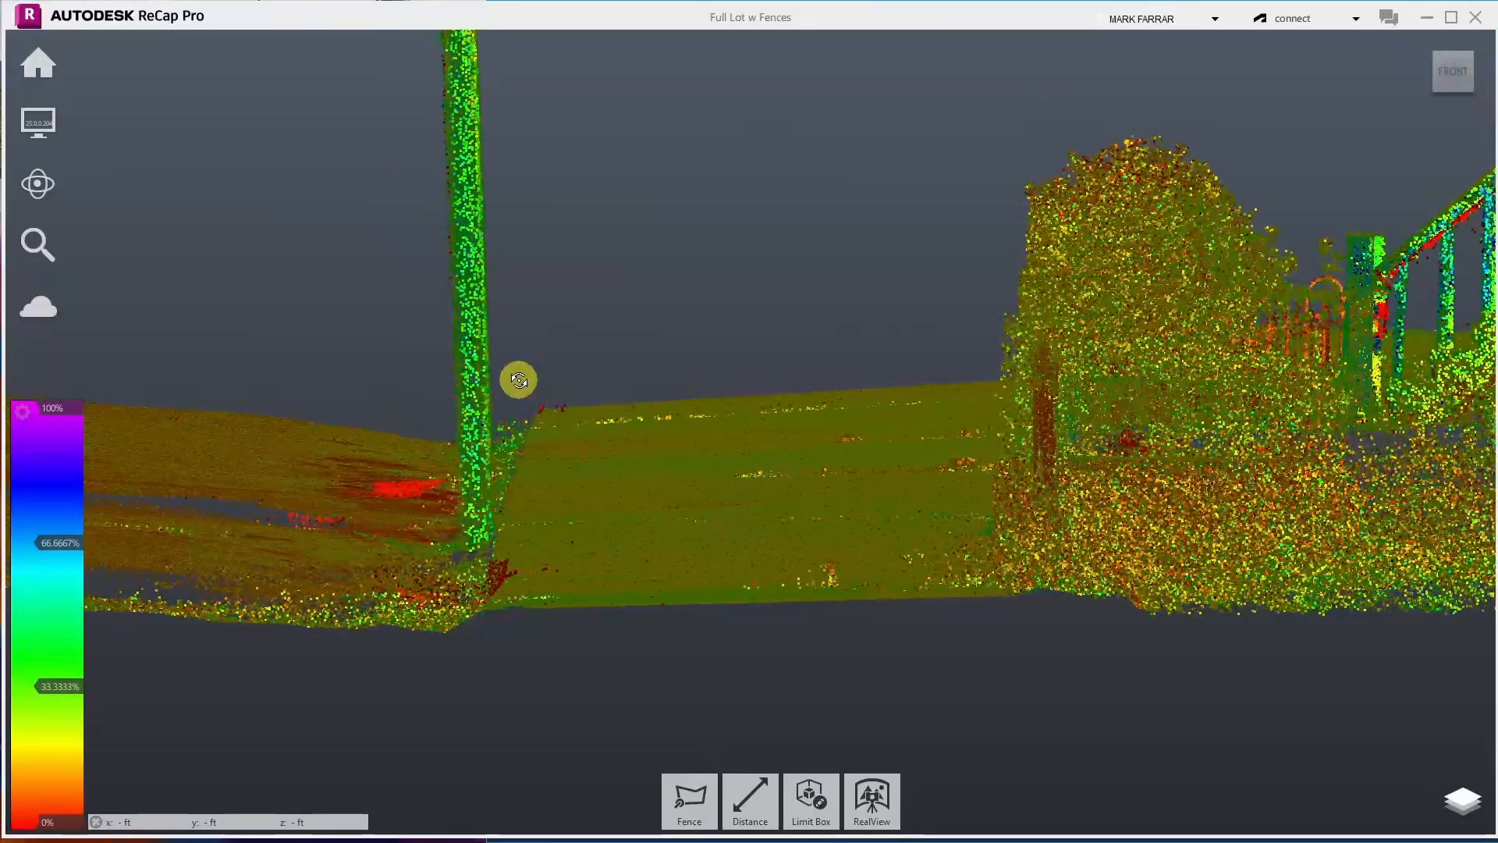
- Fence-select the upper part of the bush beside the fence post and delete those points
left_click(664, 825)
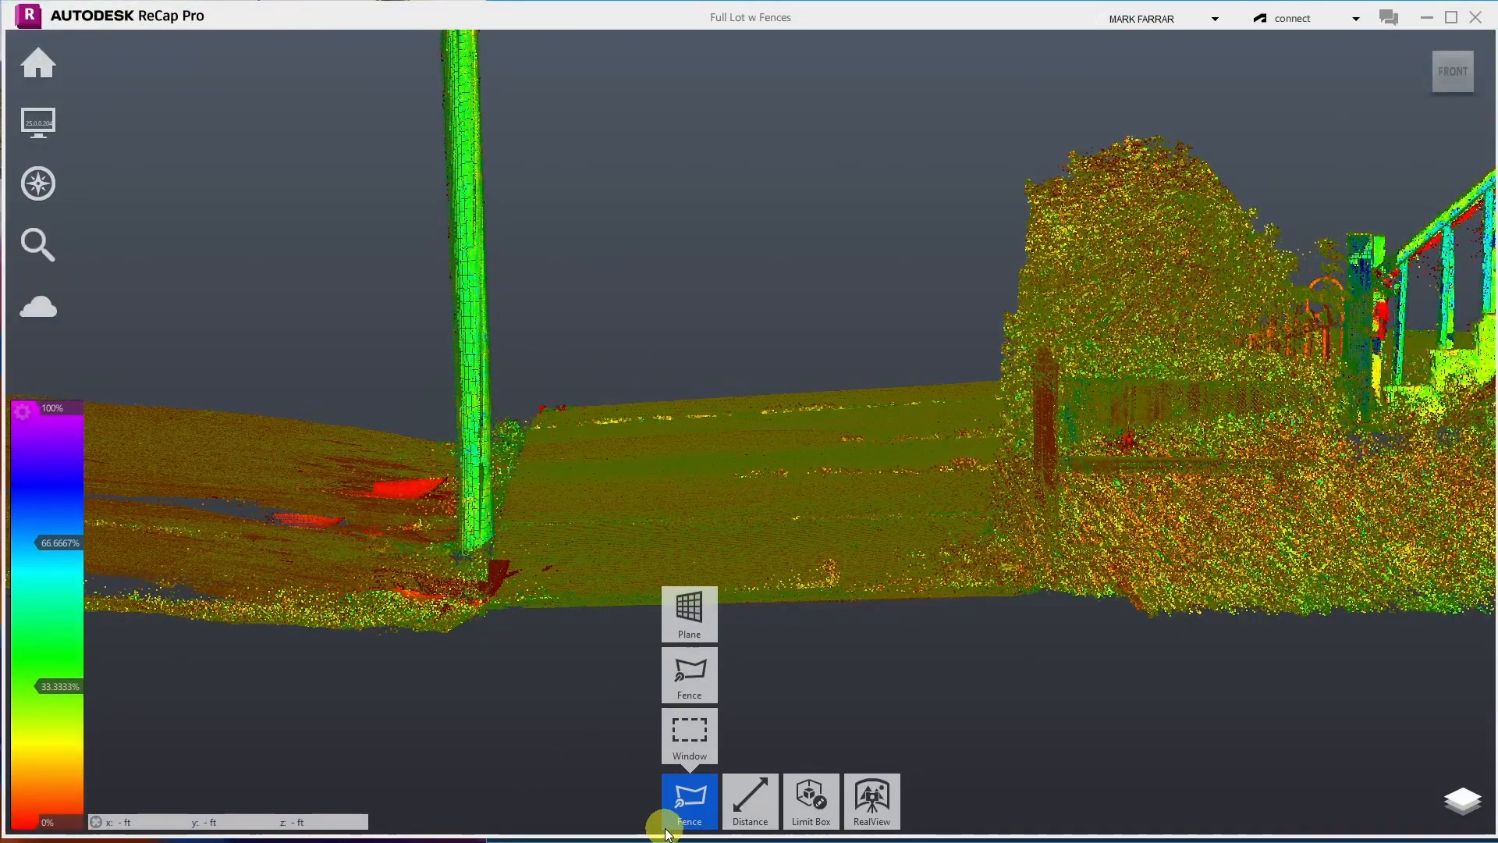
left_click(1078, 132)
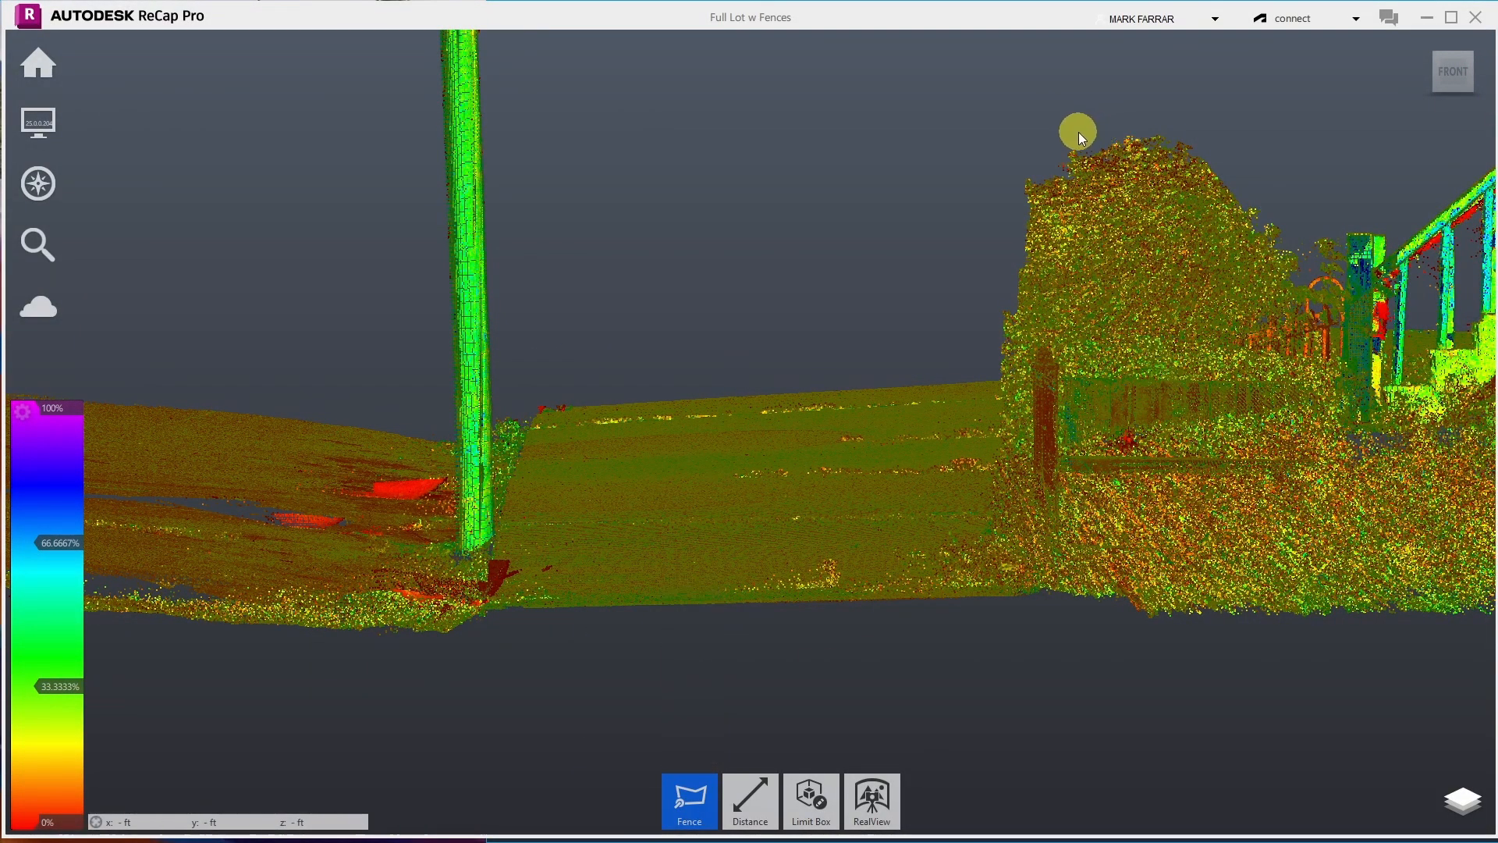
left_click(1079, 281)
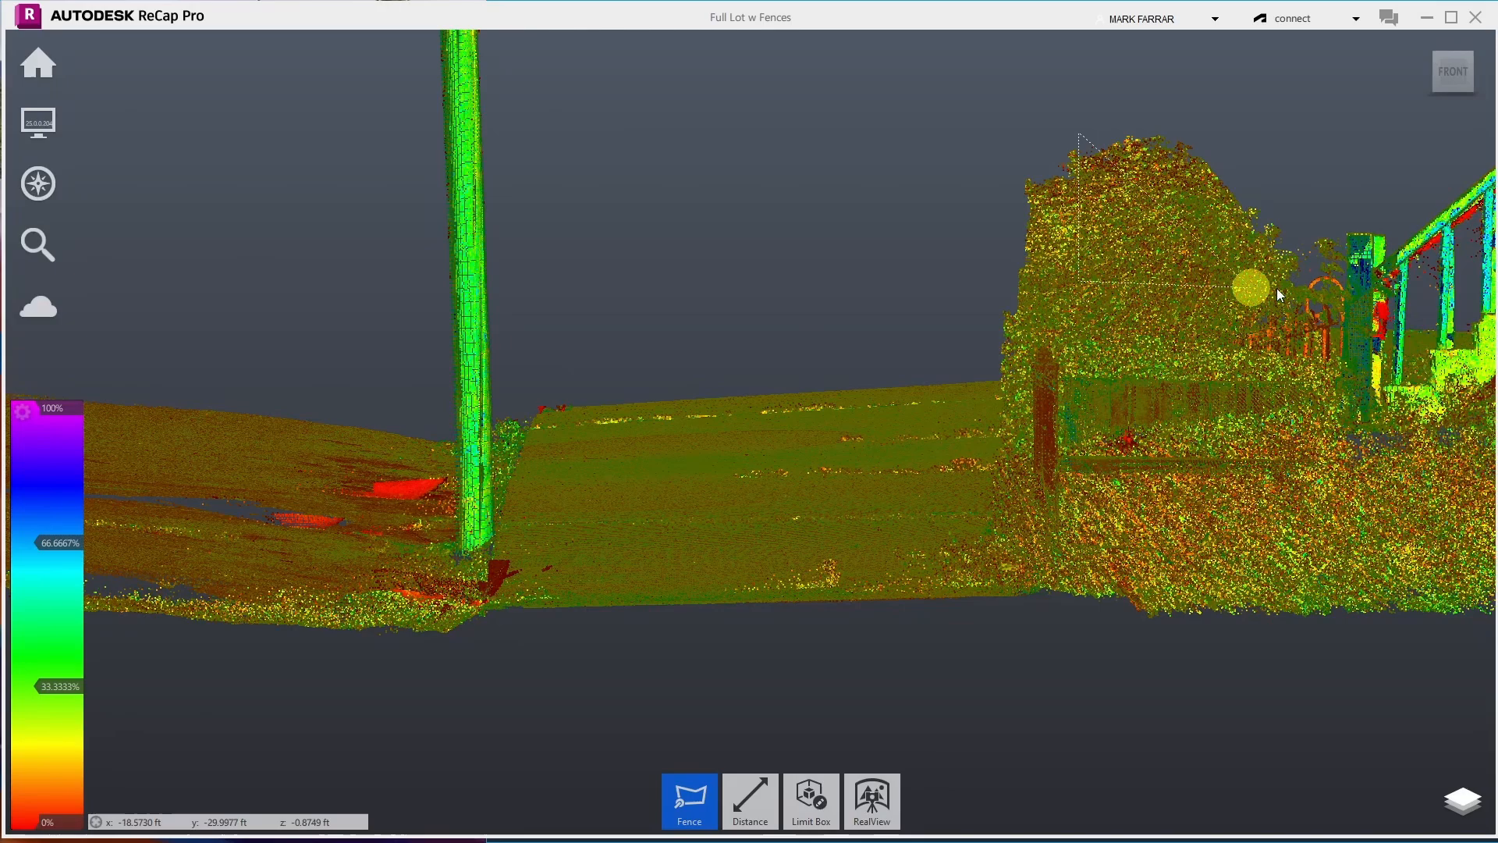
left_click(1340, 274)
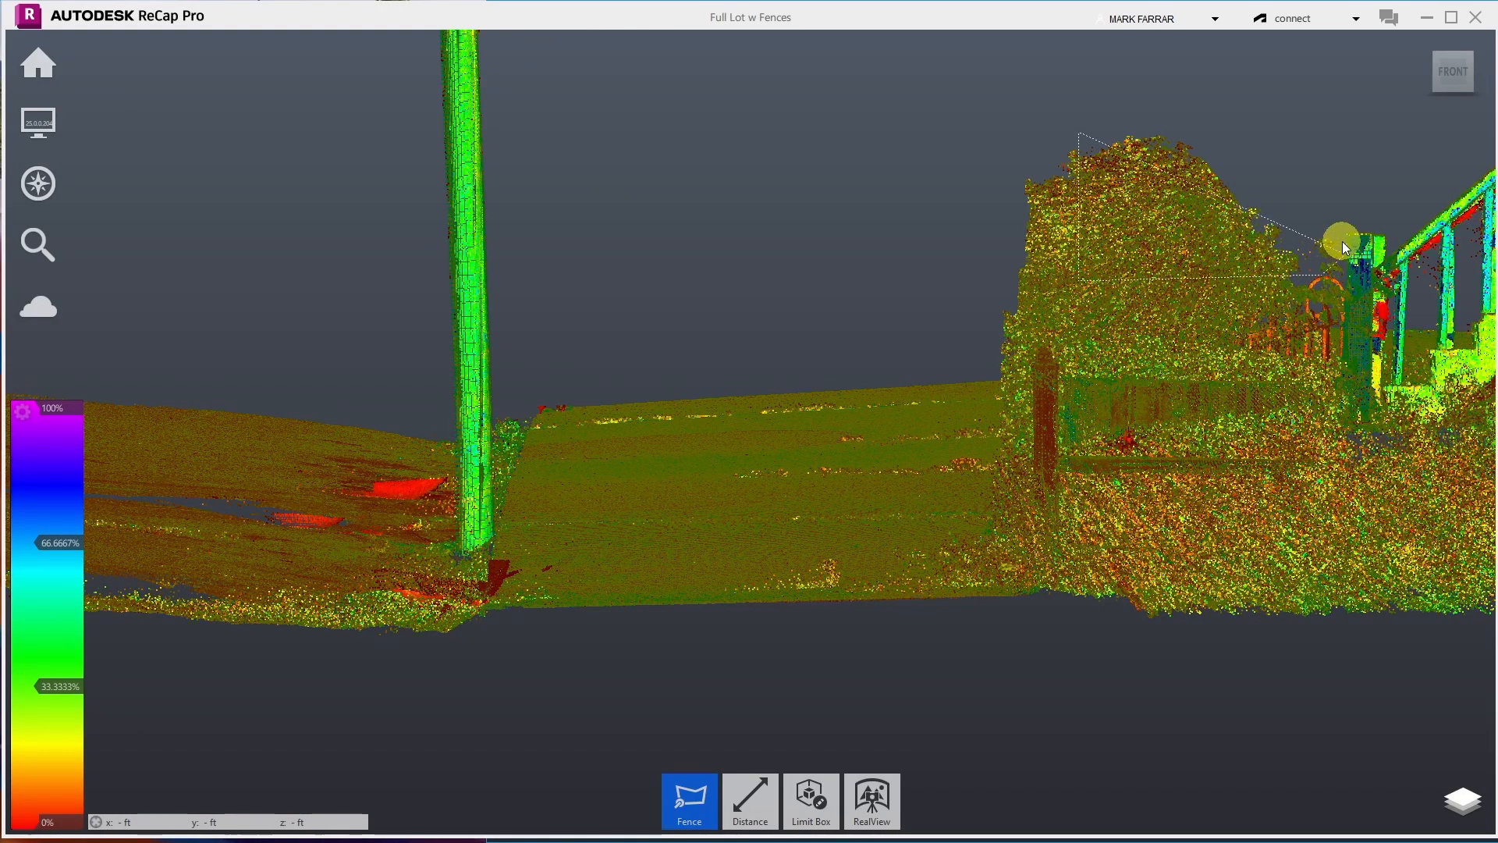
left_click(1342, 194)
double_click(1221, 65)
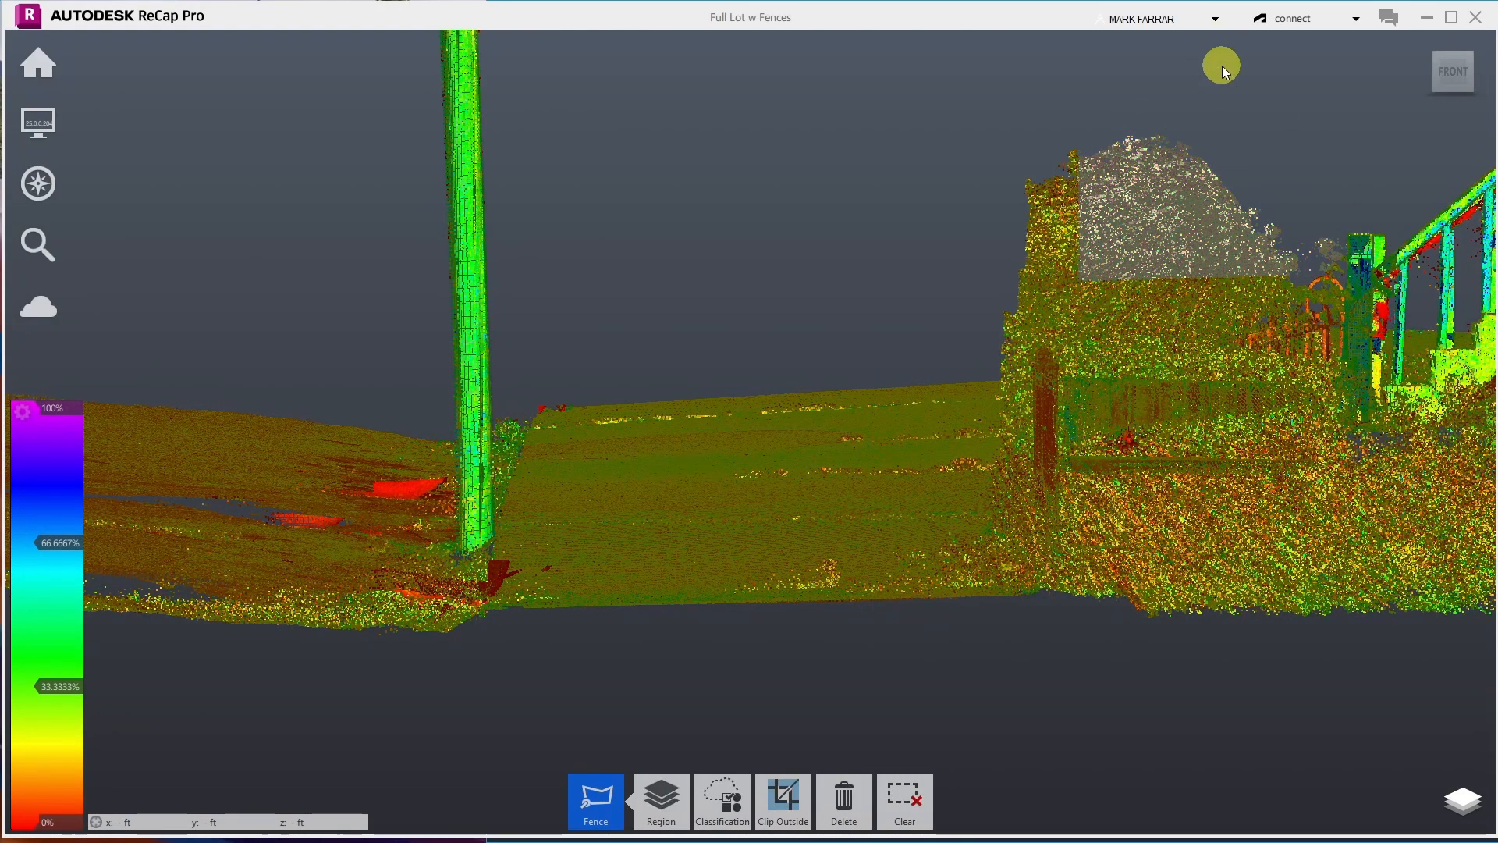
key("Delete")
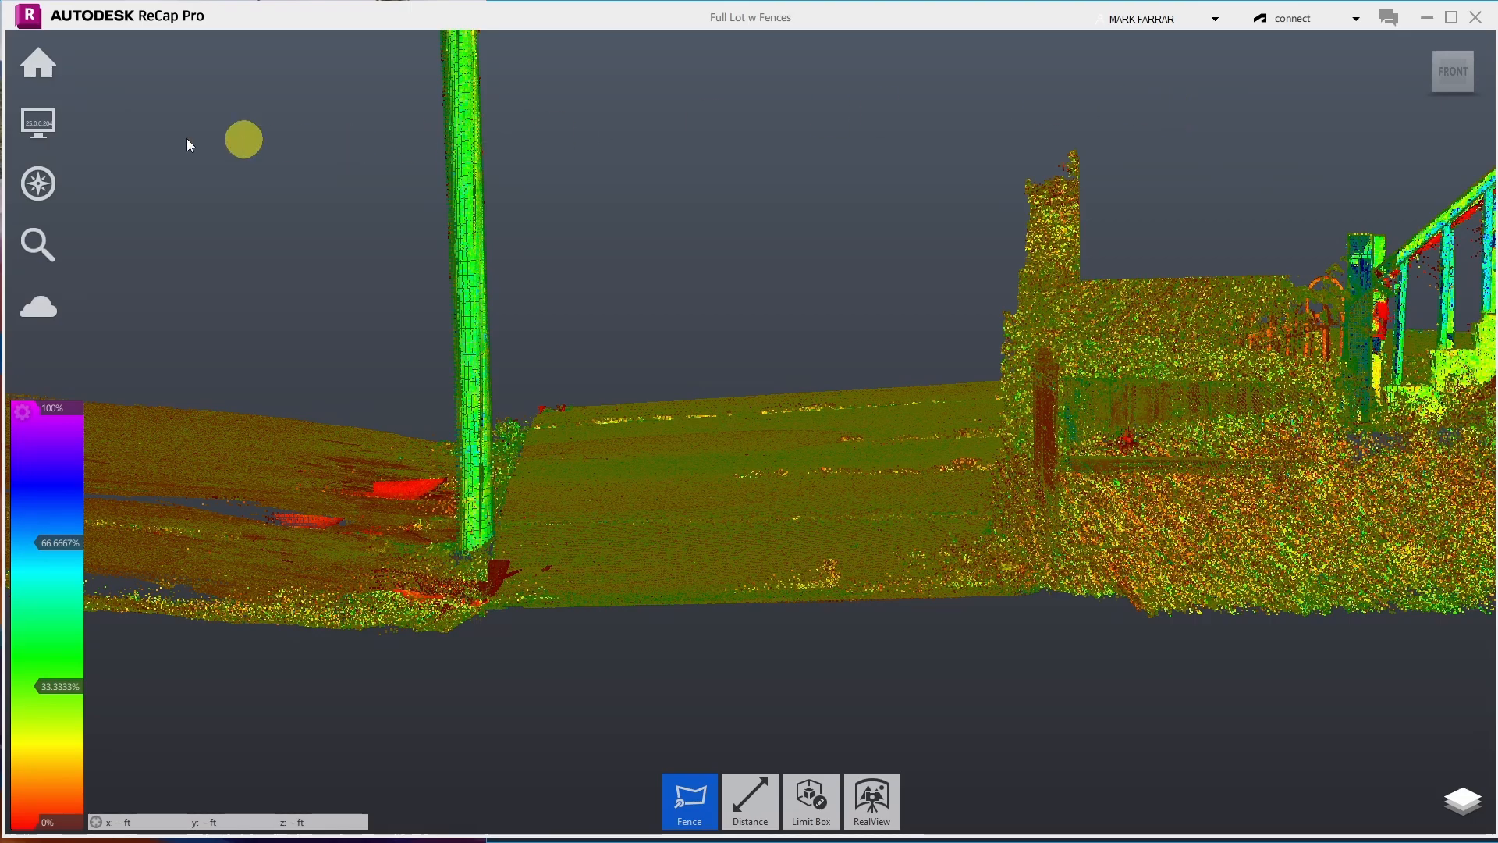
- Orbit the view away from the bush
mouse_move(38, 183)
left_click(219, 178)
mouse_move(829, 210)
left_mouse_down()
mouse_move(808, 268)
mouse_move(869, 261)
mouse_move(851, 226)
mouse_move(779, 220)
mouse_move(816, 223)
left_mouse_up()
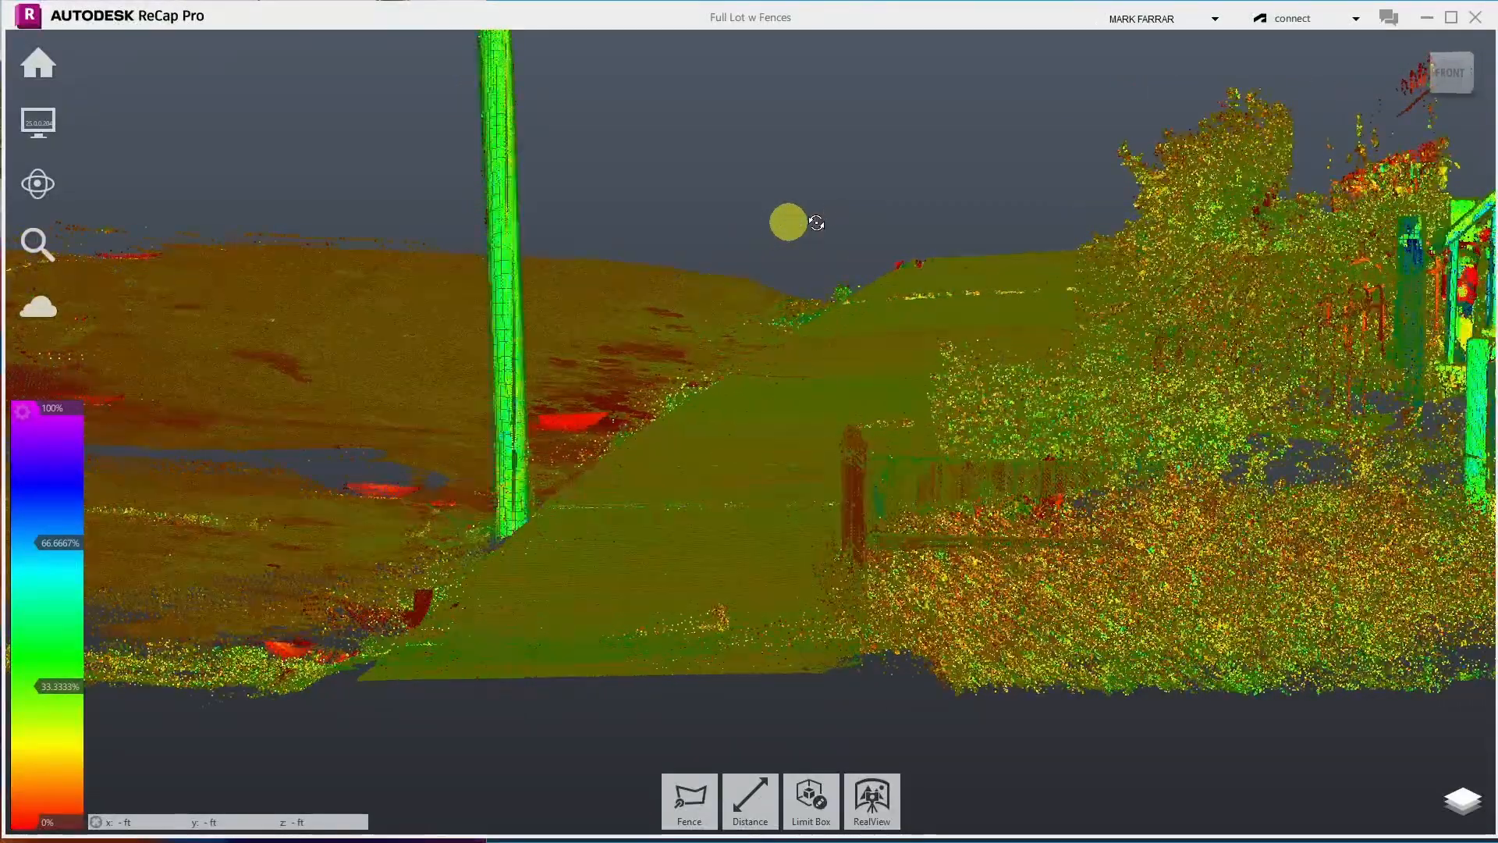
- Orbit to a close view of the low wall and undo the deletion to restore the fence arches
left_click_drag(1407, 165, 1416, 535)
scroll(1079, 218, "up", 2)
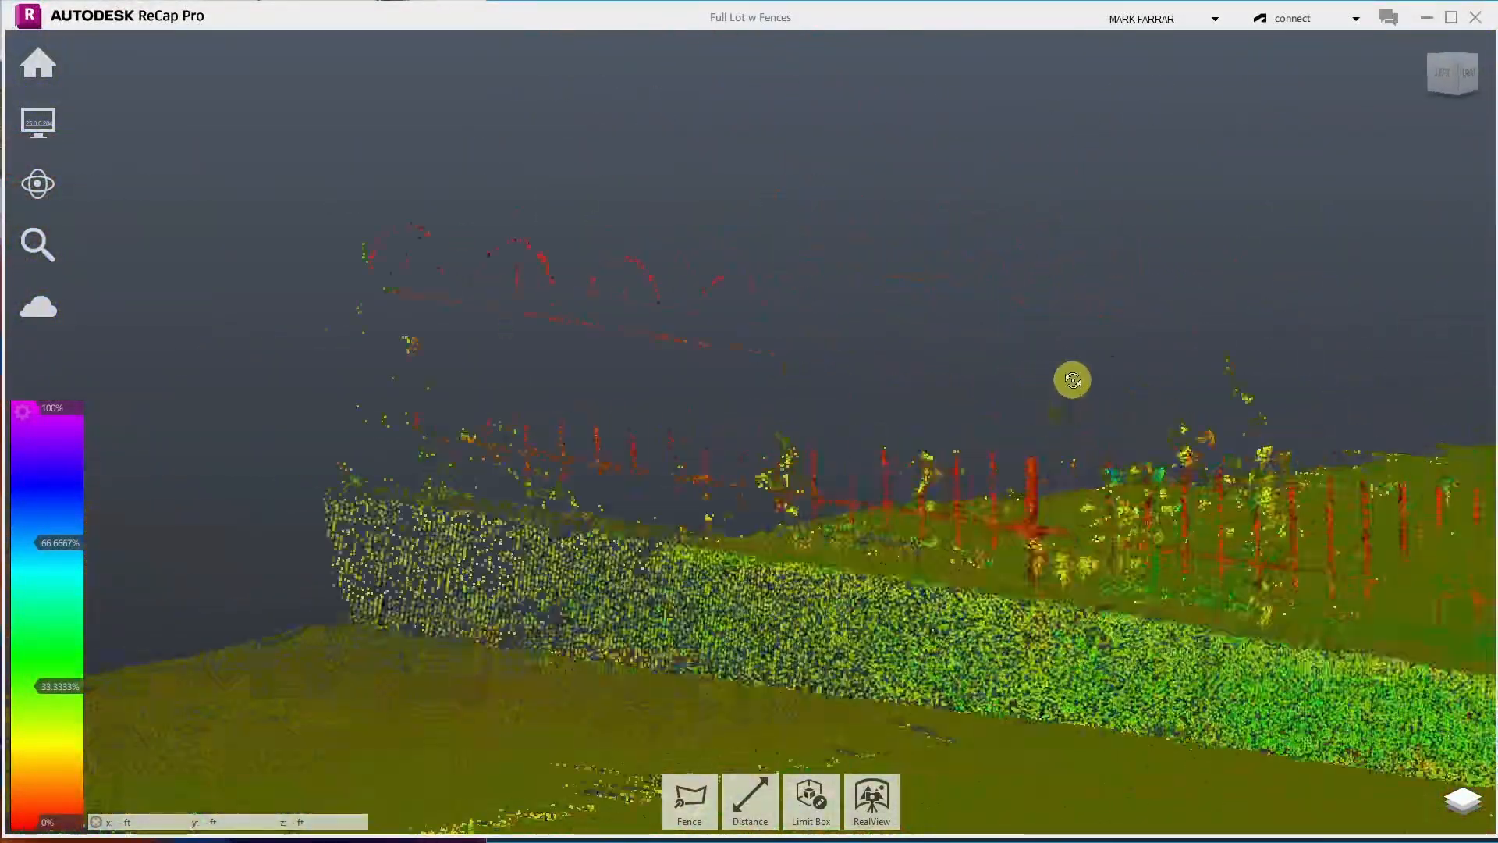
left_click_drag(1073, 380, 1038, 378)
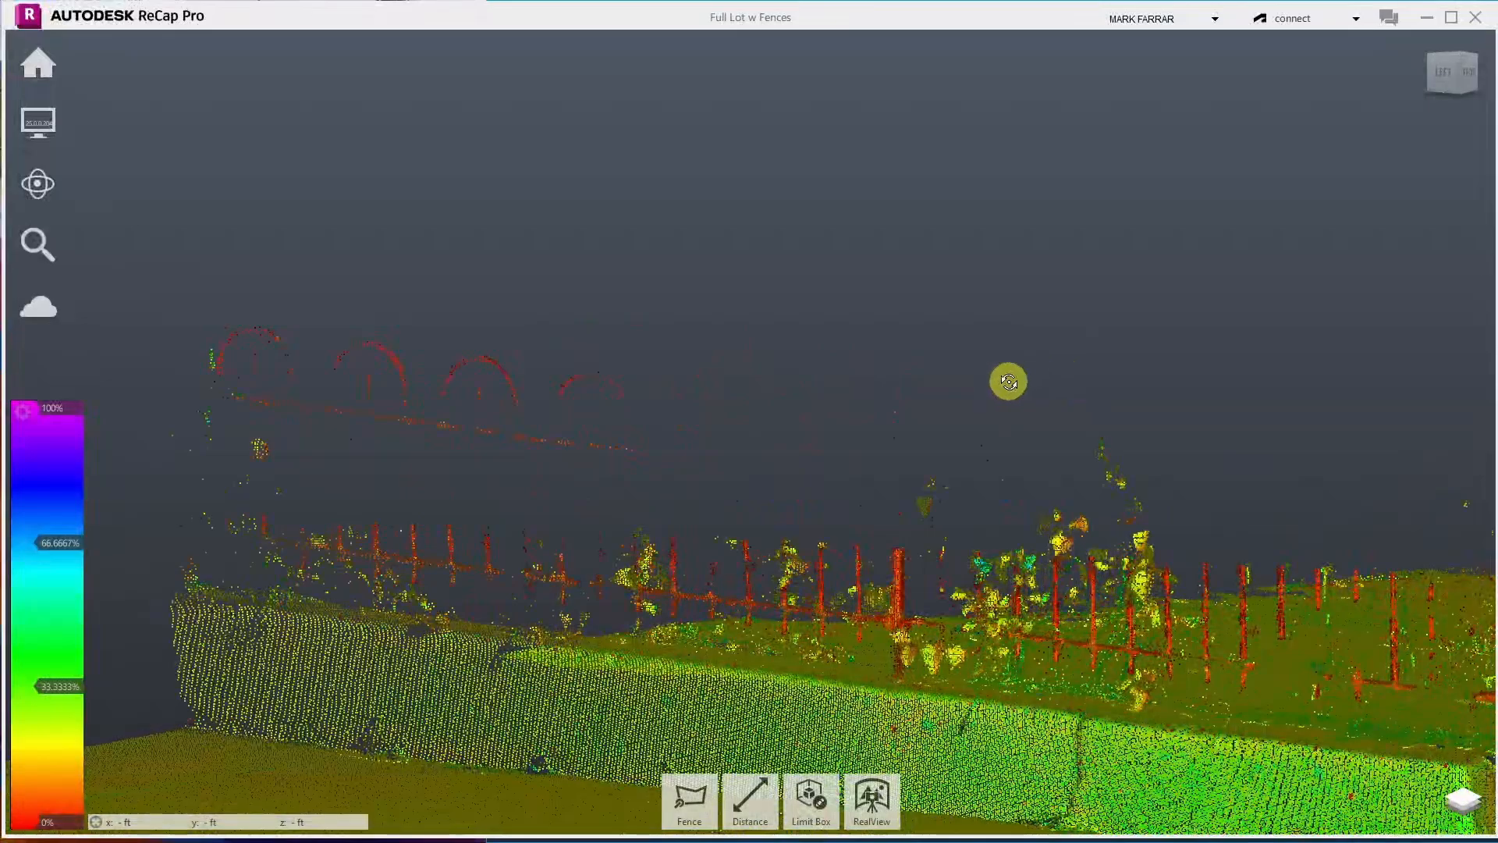
left_click(56, 125)
left_click(37, 62)
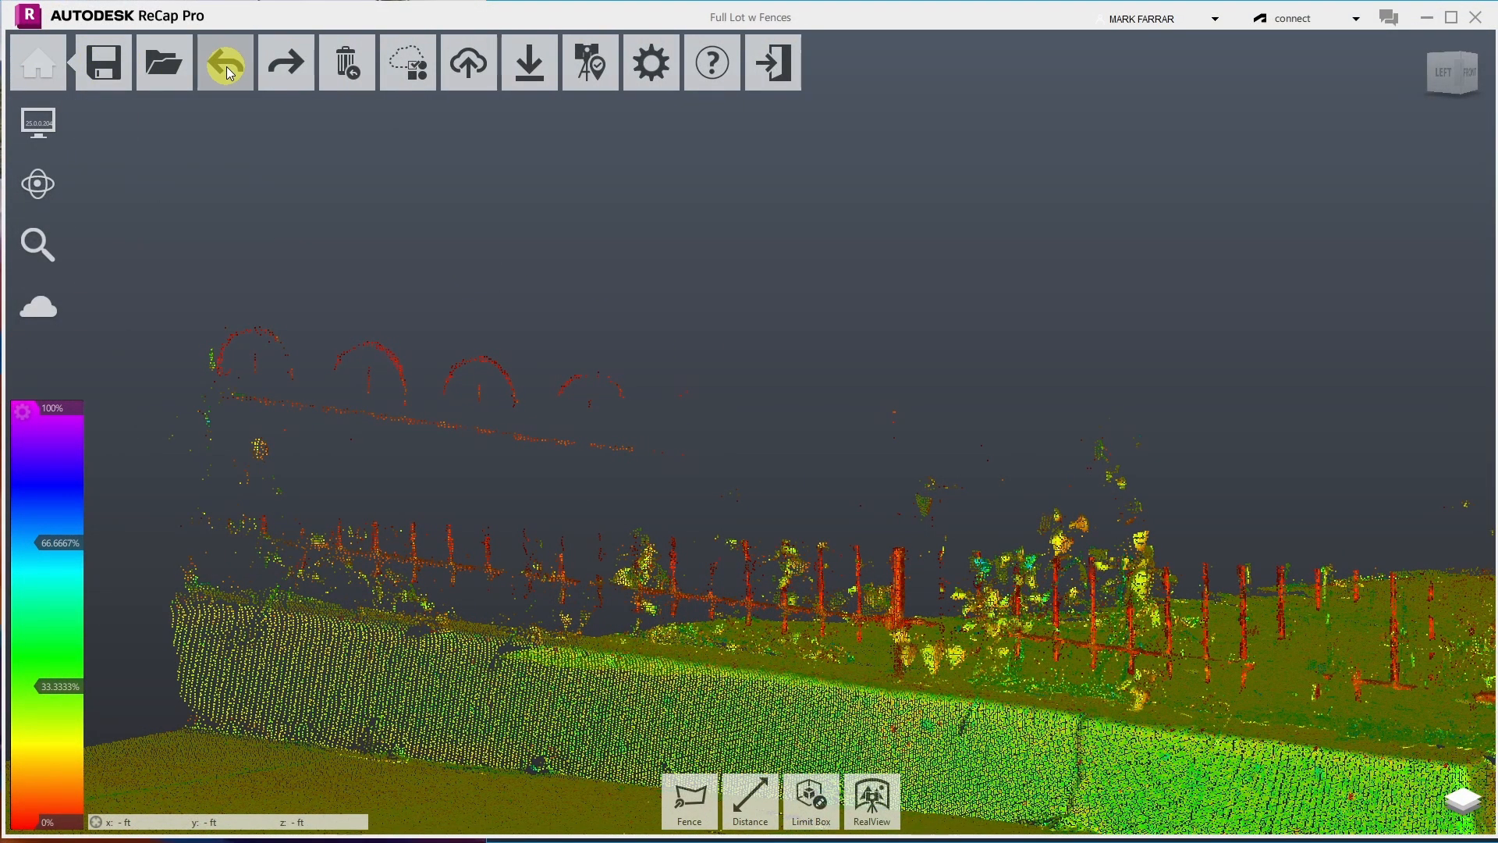
left_click(228, 71)
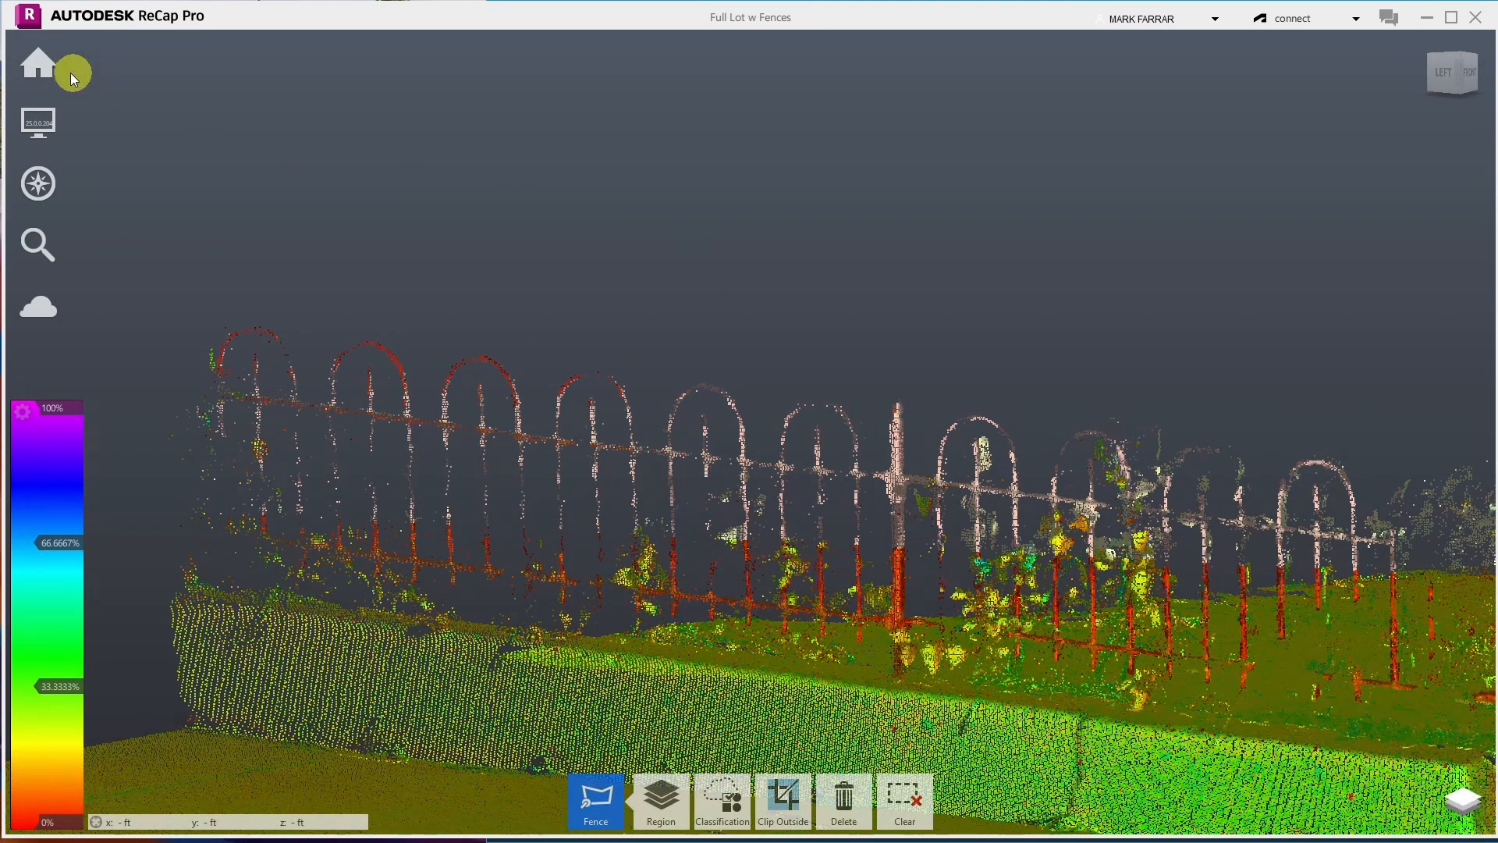
- Save the project, choosing to optimize the 3D point cloud only
mouse_move(56, 69)
left_click(117, 67)
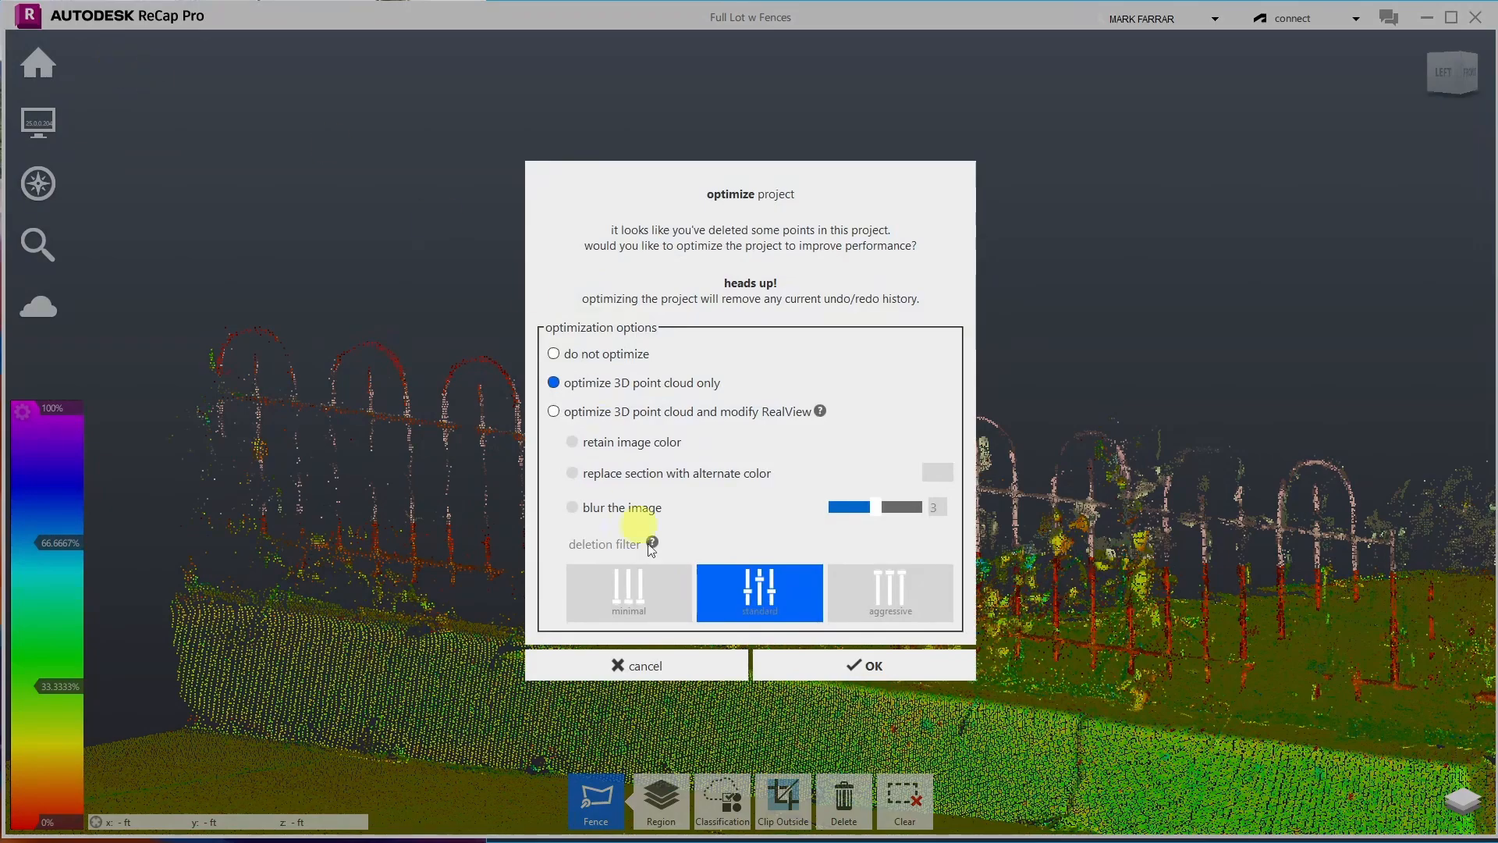
left_click(809, 668)
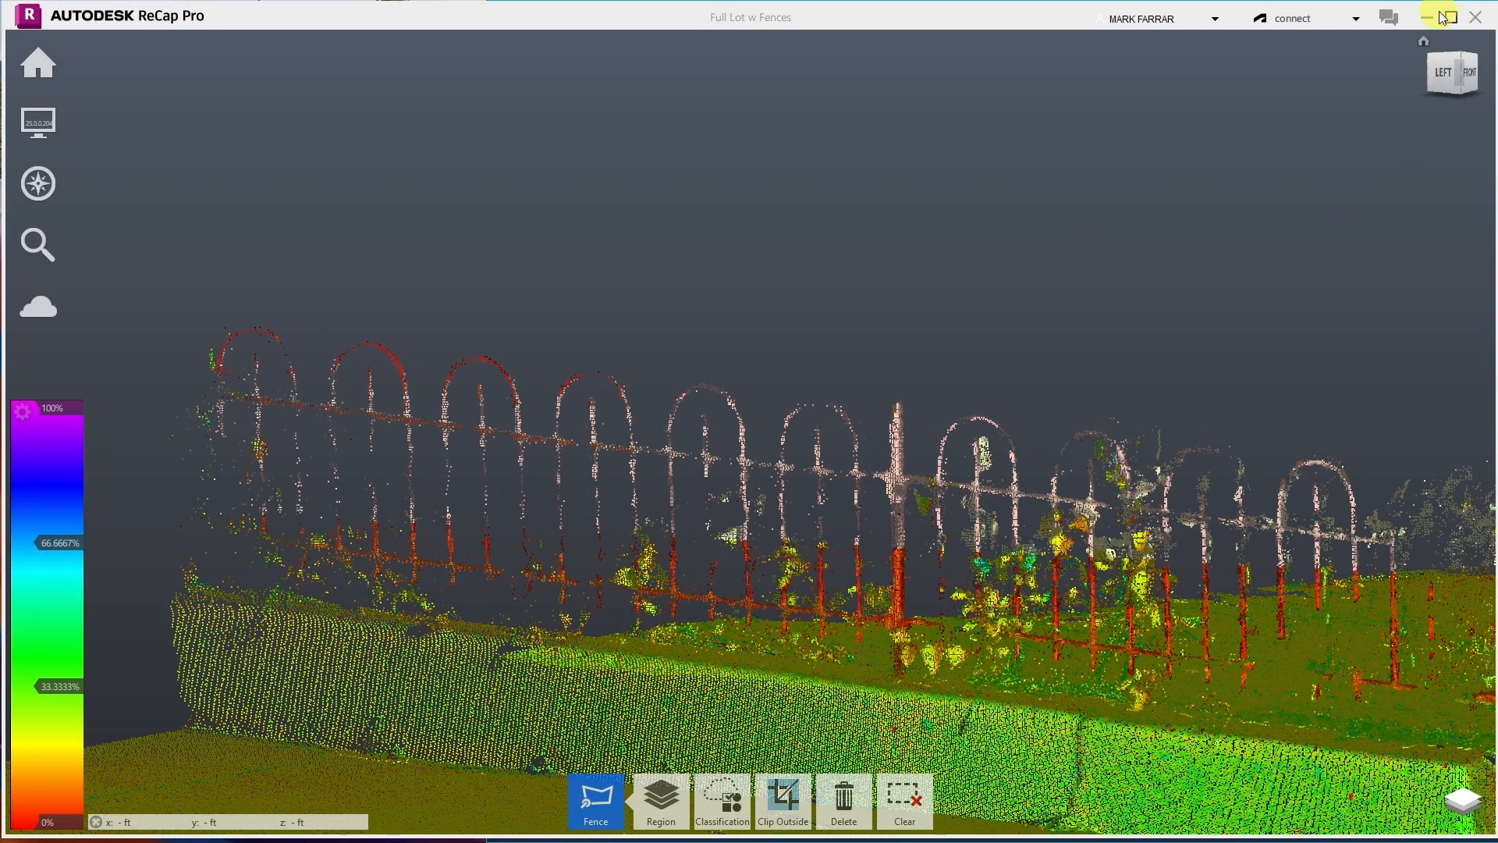
- Return to the ViewCube home view of the whole lot and zoom in
left_click(1425, 38)
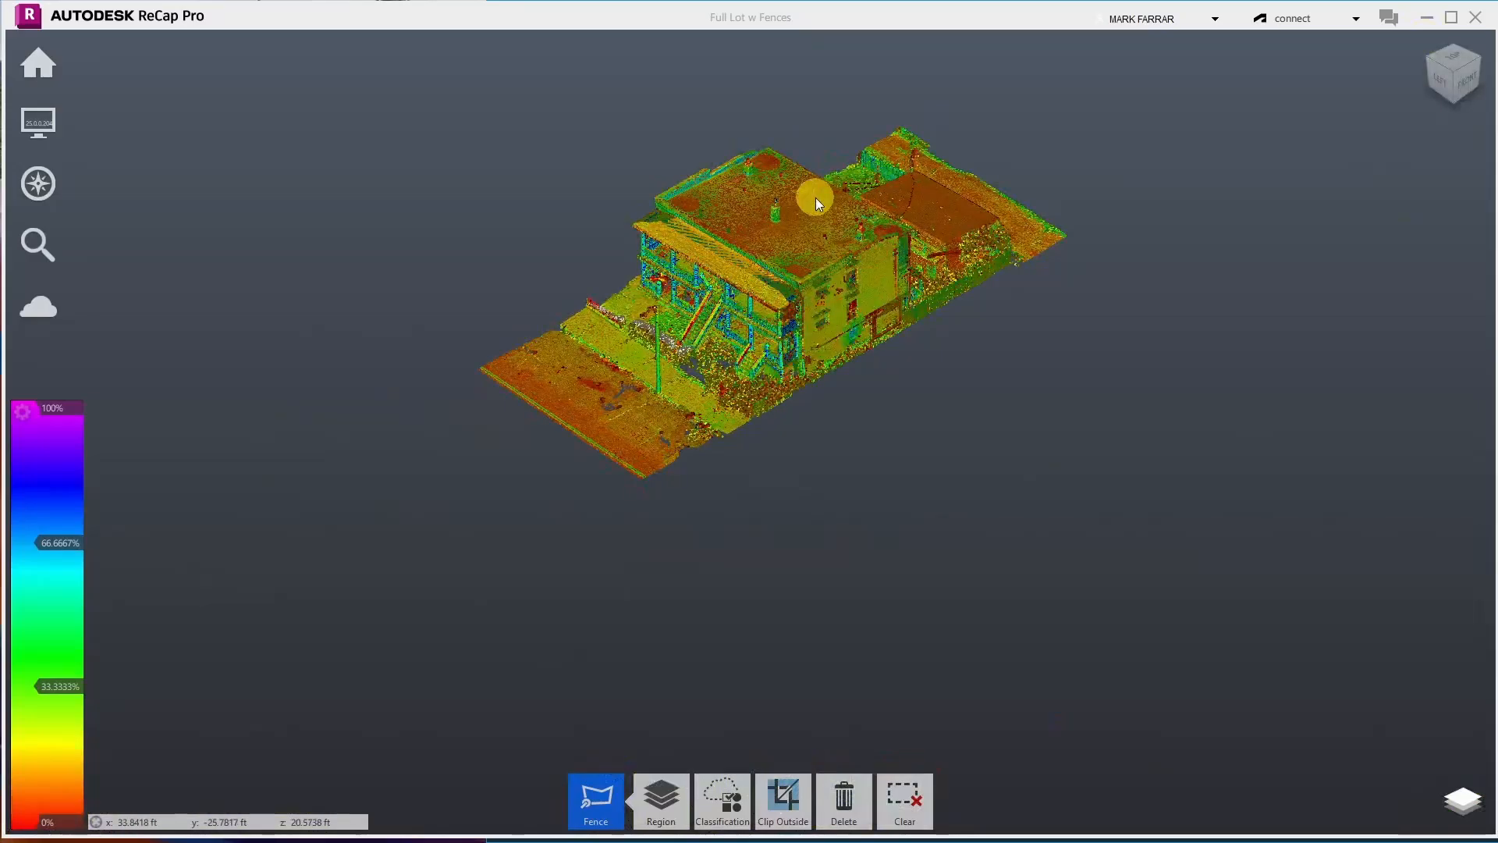
scroll(795, 361, "up", 5)
scroll(794, 359, "up", 3)
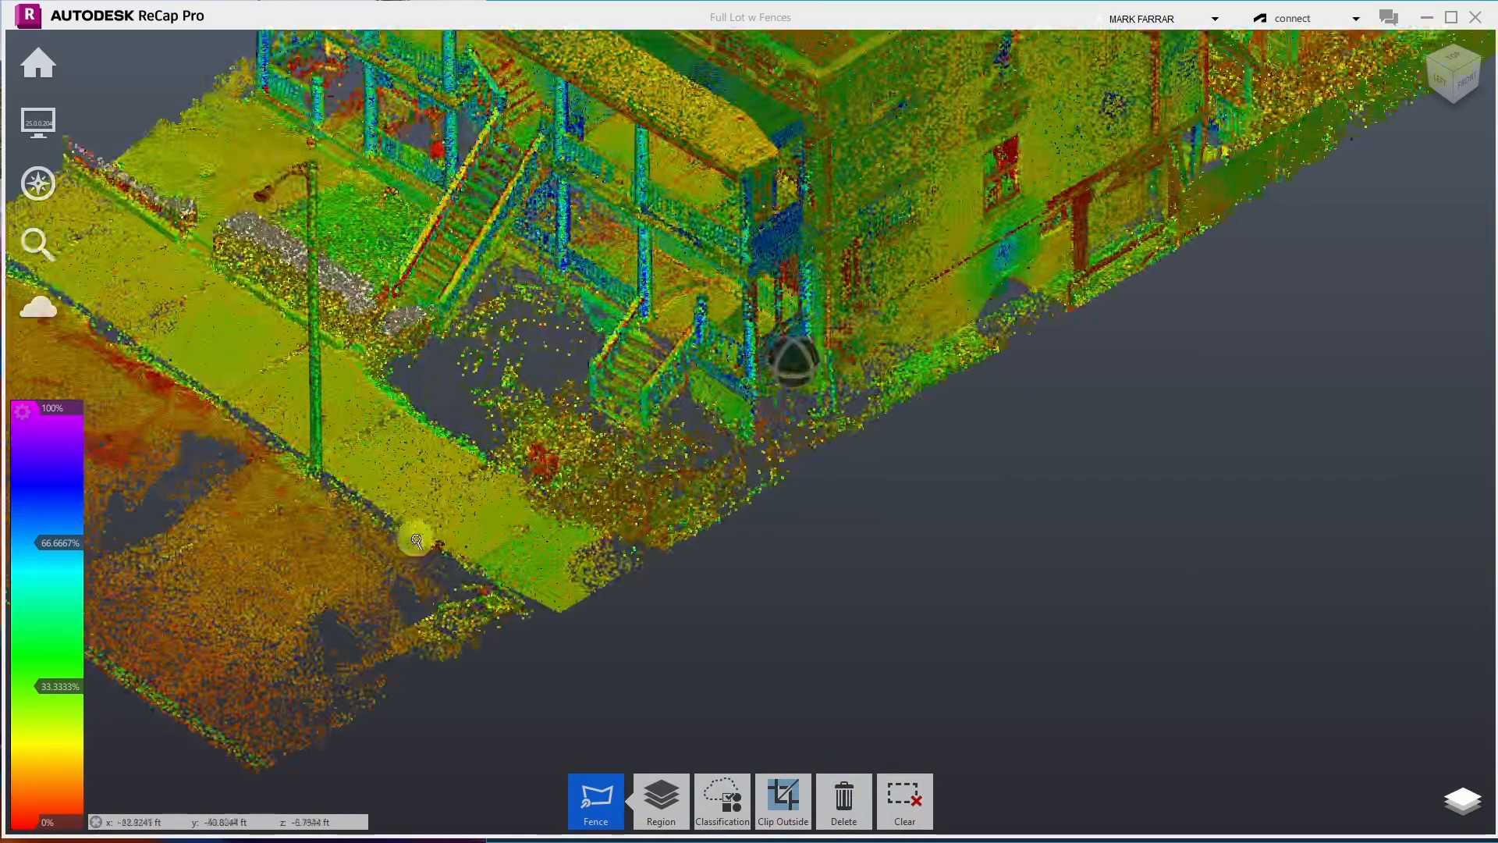
scroll(1098, 229, "up", 2)
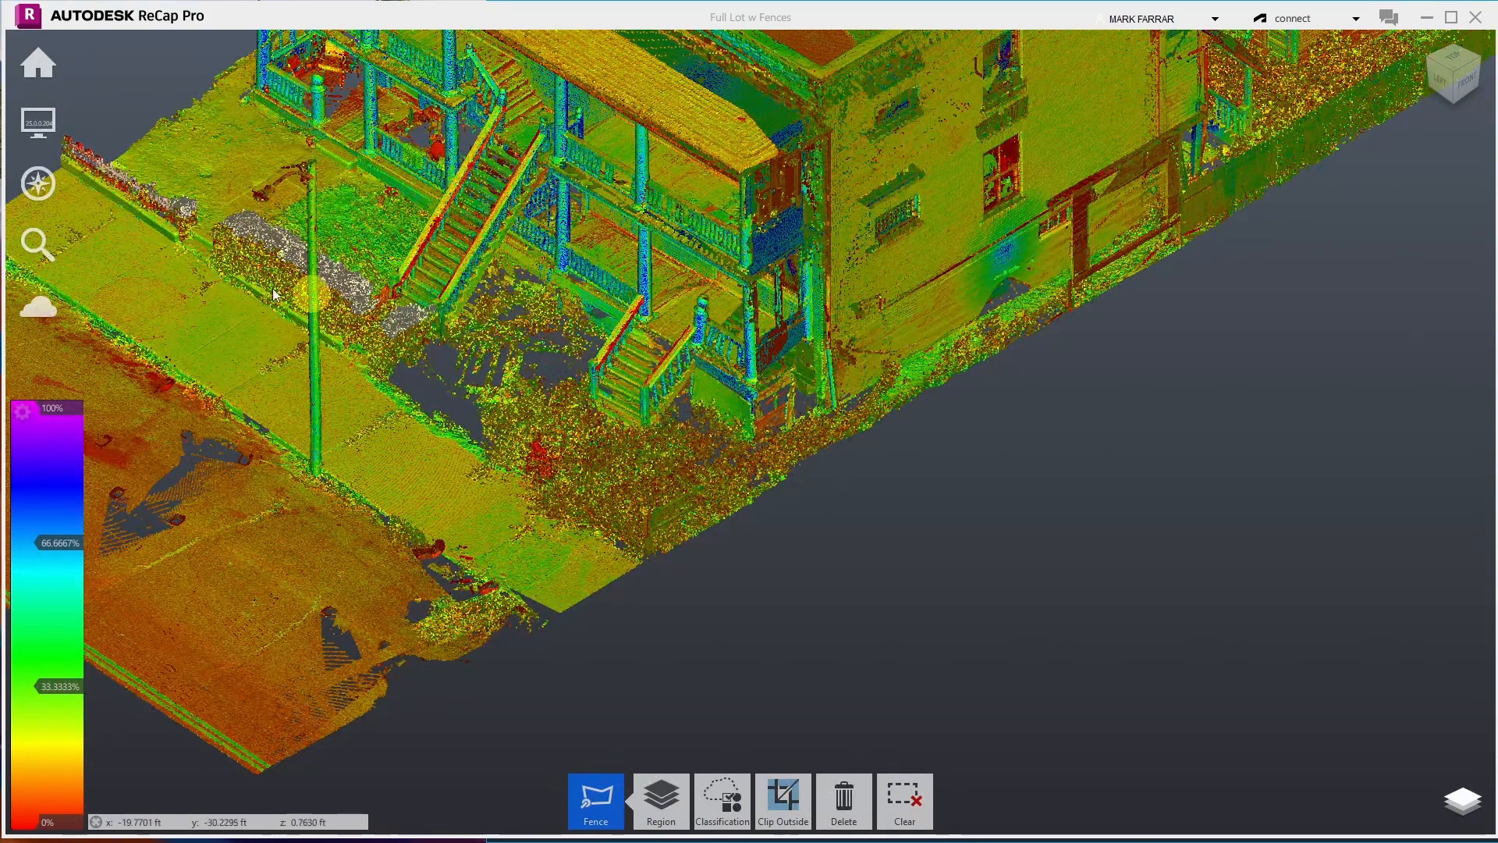
mouse_move(37, 306)
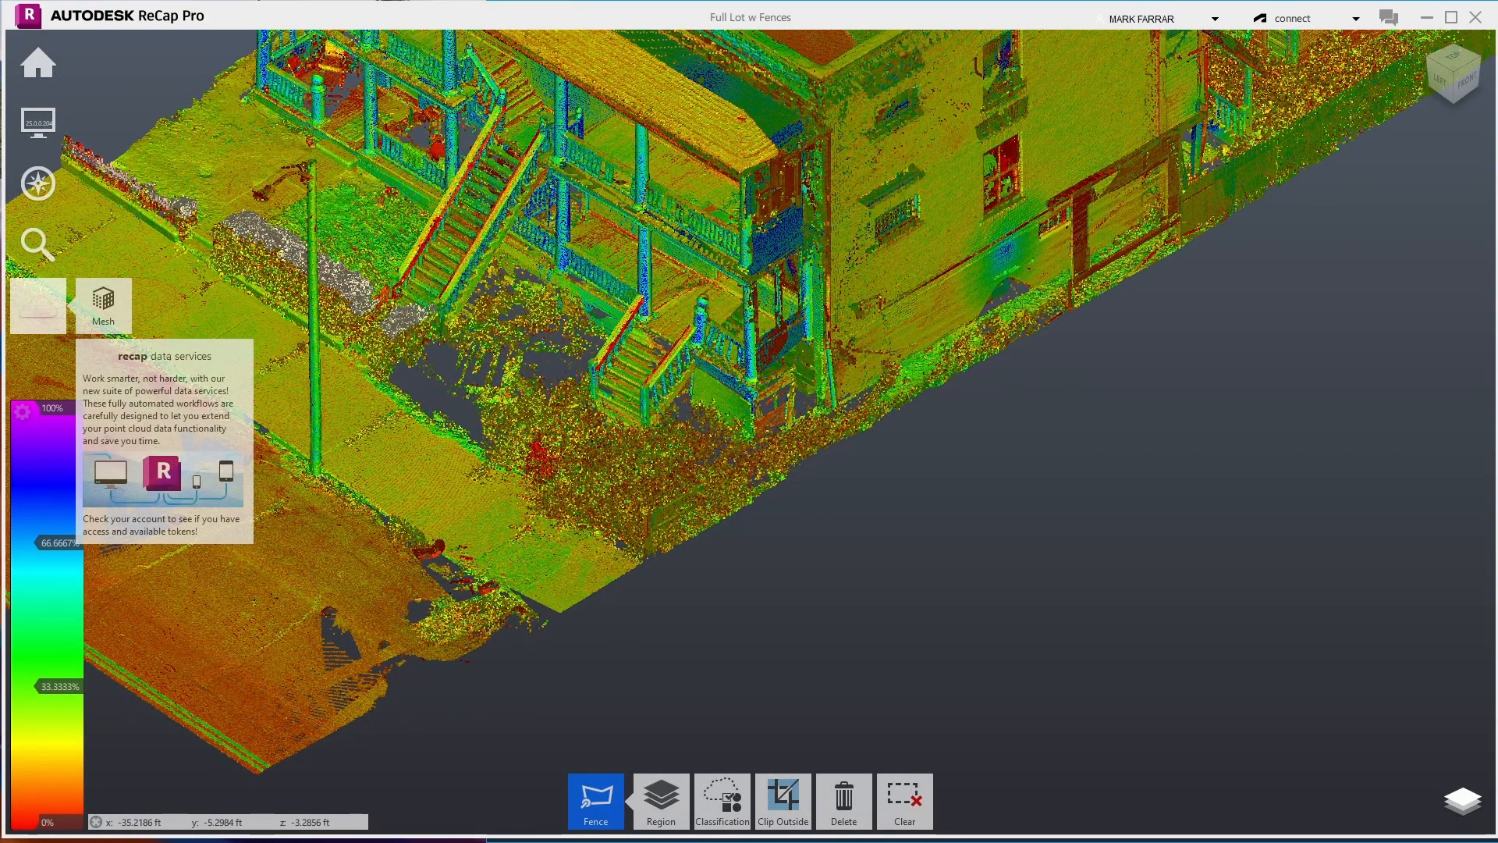